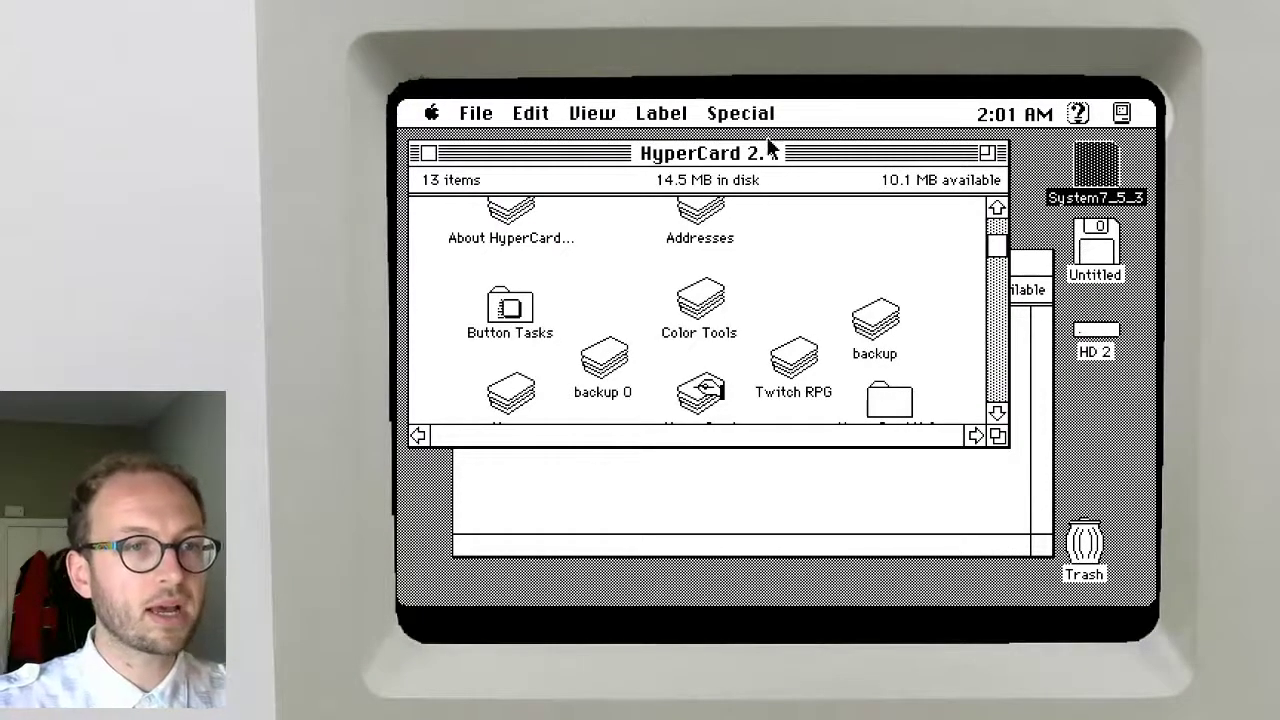
mouse_move(790, 160)
left_mouse_down()
mouse_move(843, 165)
mouse_move(814, 155)
left_mouse_up()
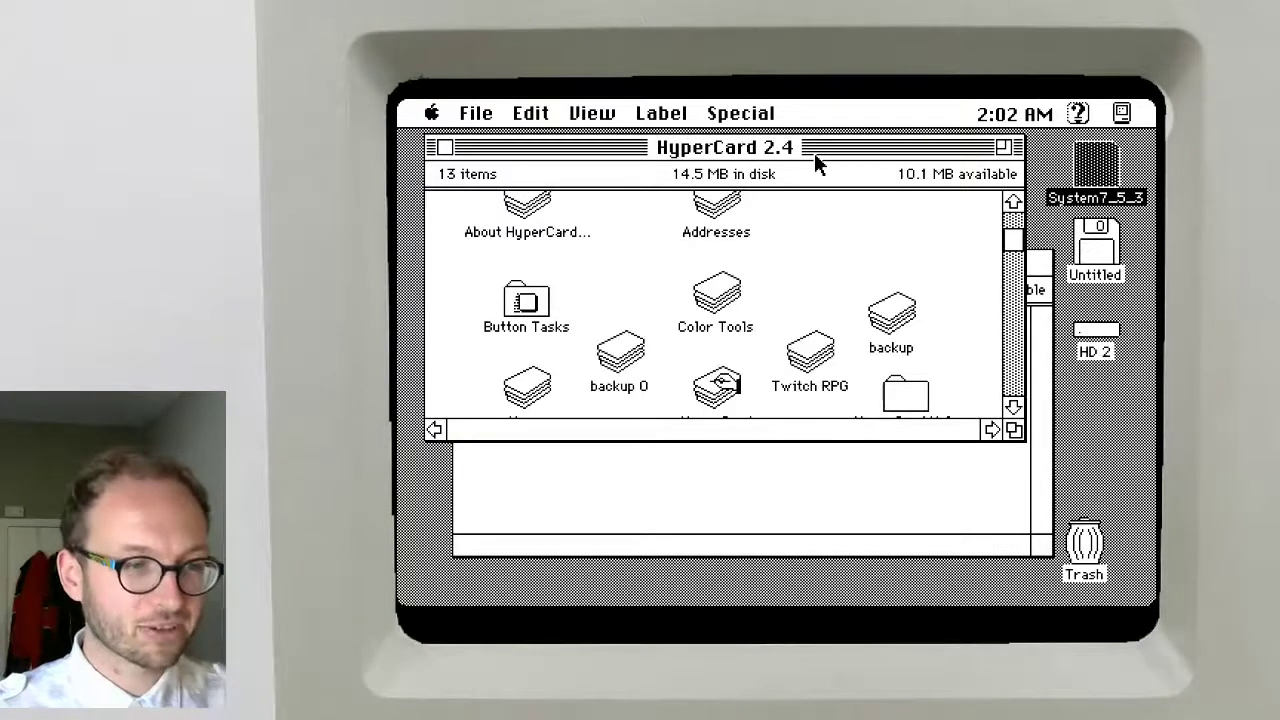
double_click(800, 360)
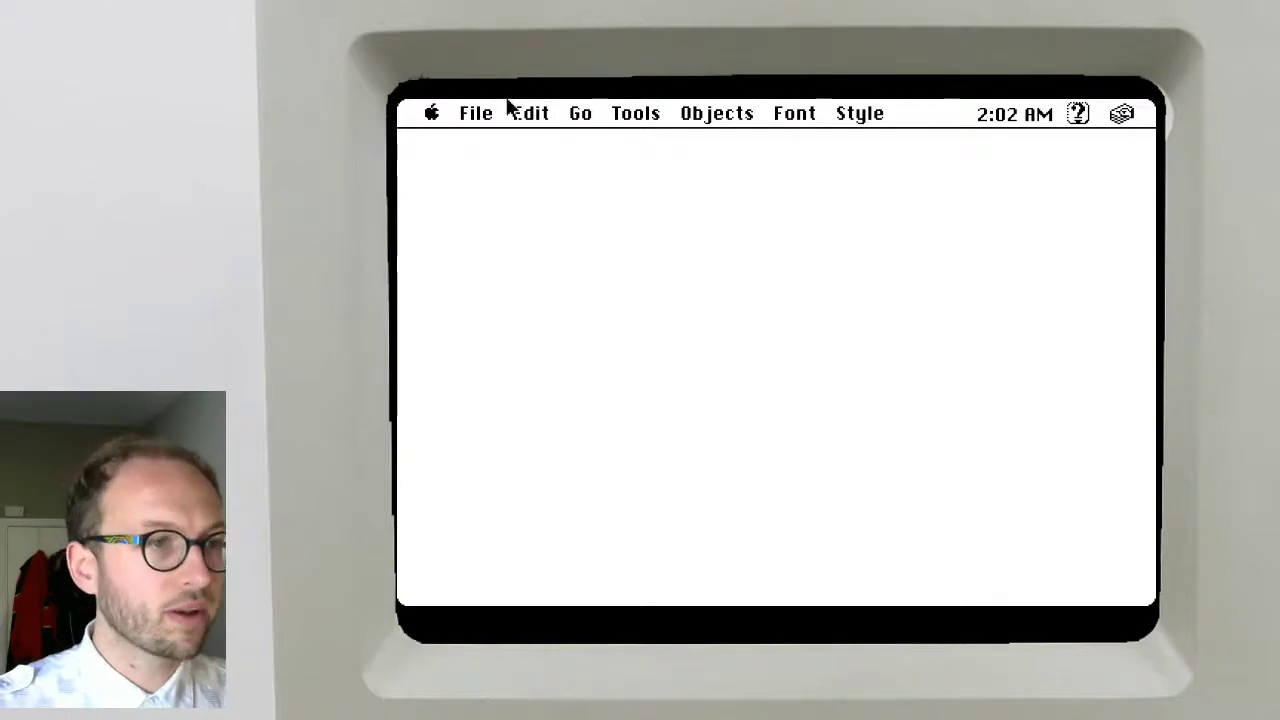
left_click_drag(476, 117, 586, 497)
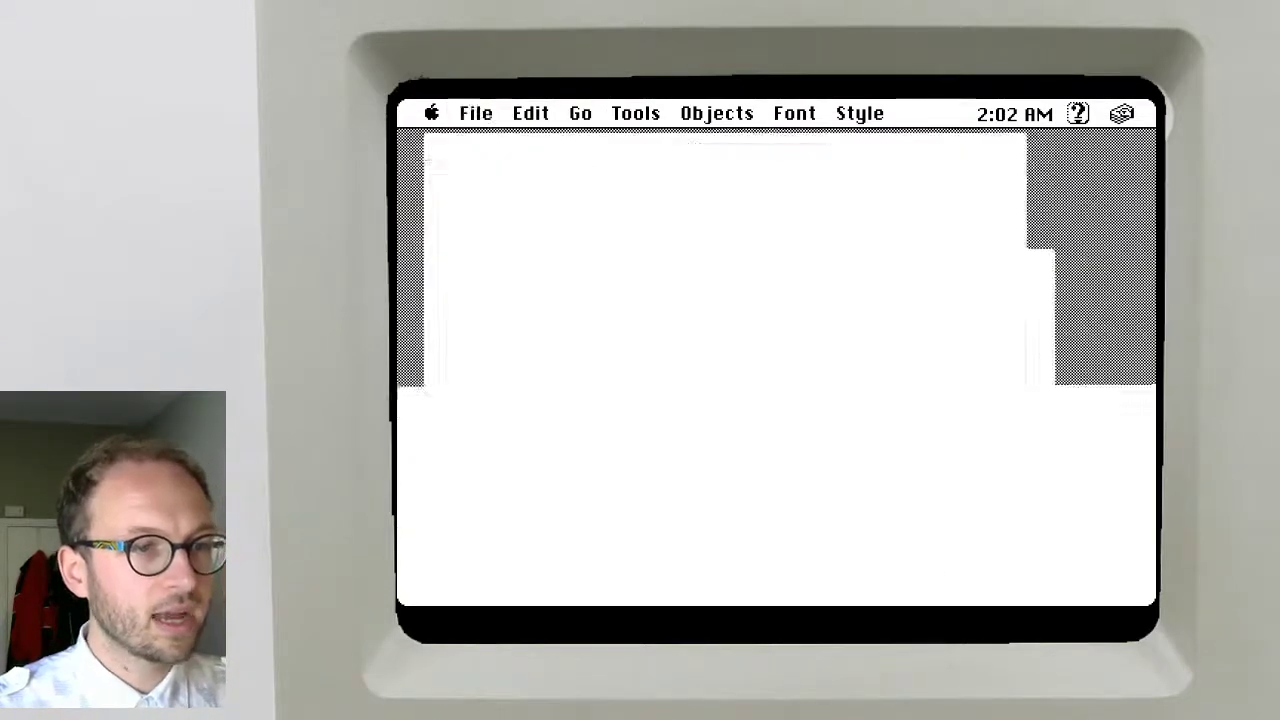
Open the Addresses stack from the HyperCard 2.4 folder
left_click(706, 205)
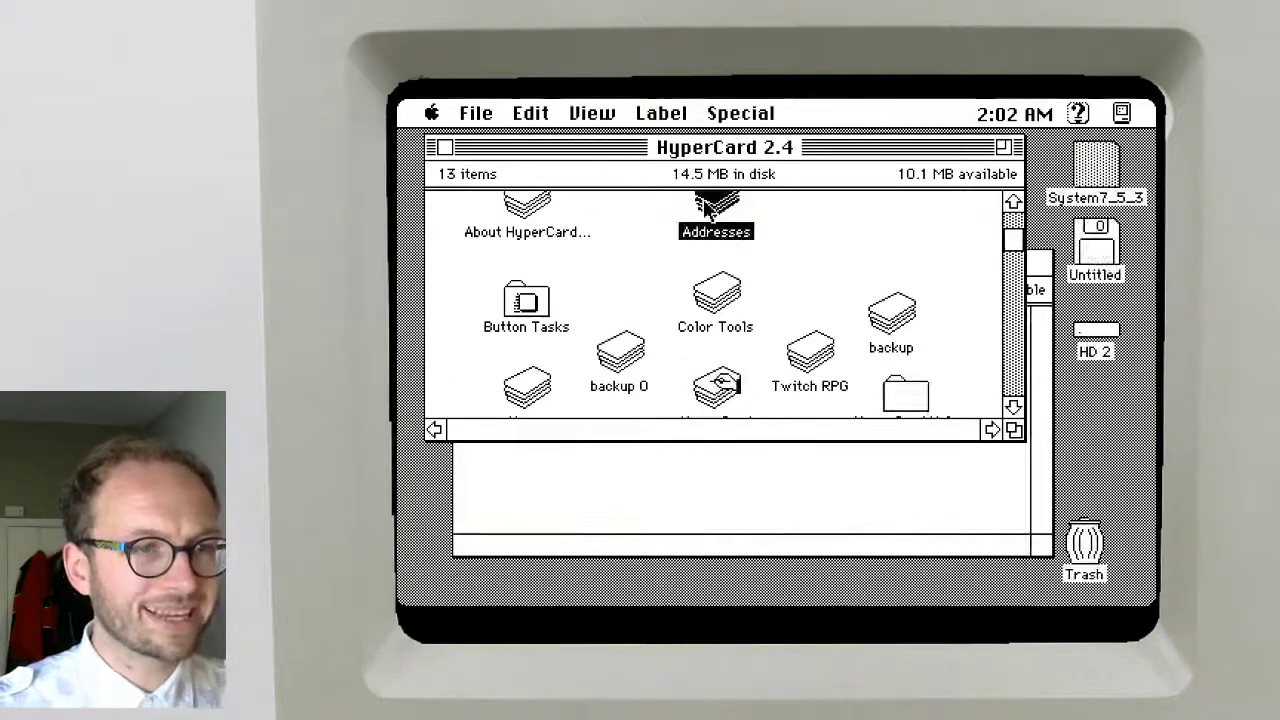
double_click(706, 205)
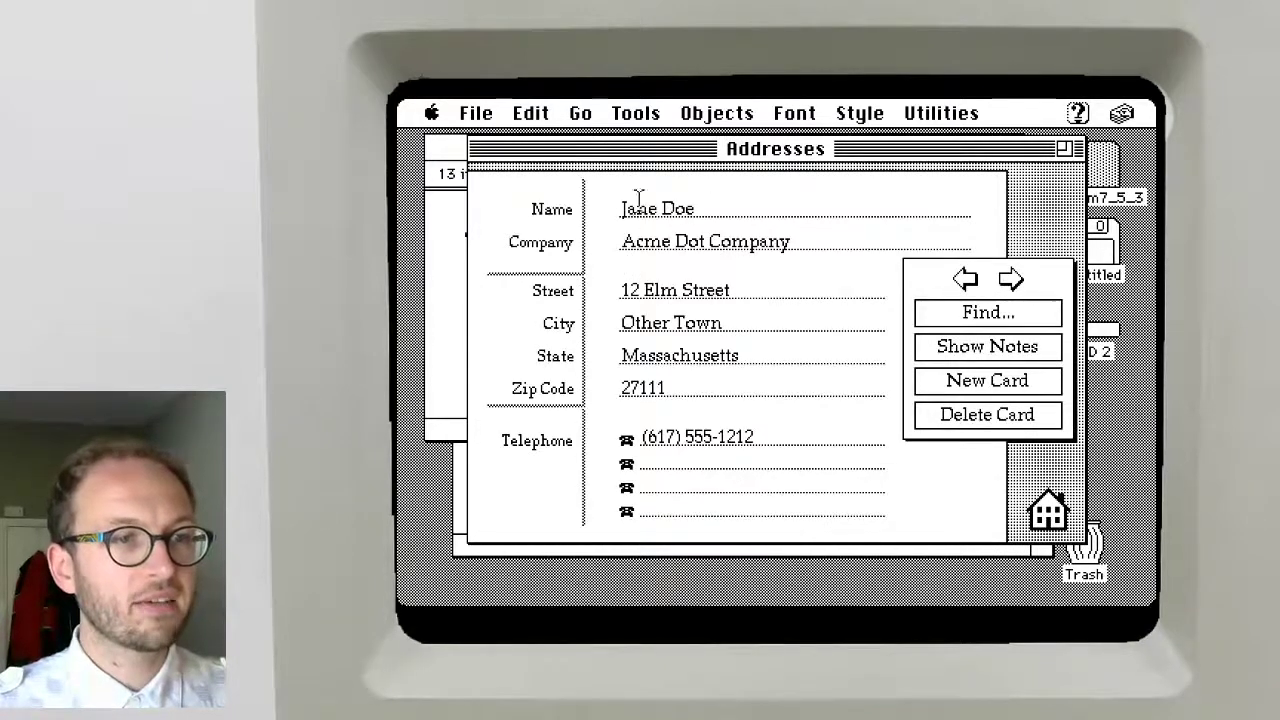
Try adding sample text after the existing name in the Name field, and delete it again
double_click(713, 204)
left_click(716, 212)
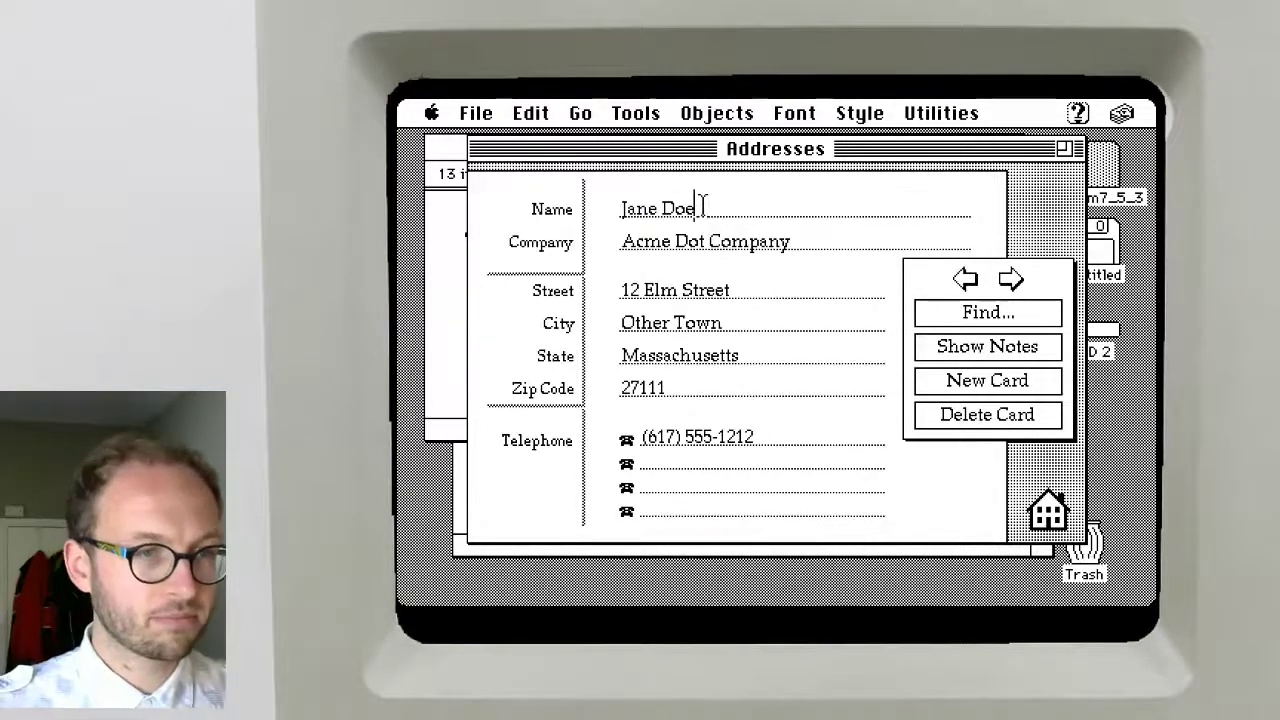
type("ddfsdfd")
key("BackSpace")
key("BackSpace")
key("BackSpace")
key("BackSpace")
key("BackSpace")
key("BackSpace")
key("BackSpace")
key("BackSpace")
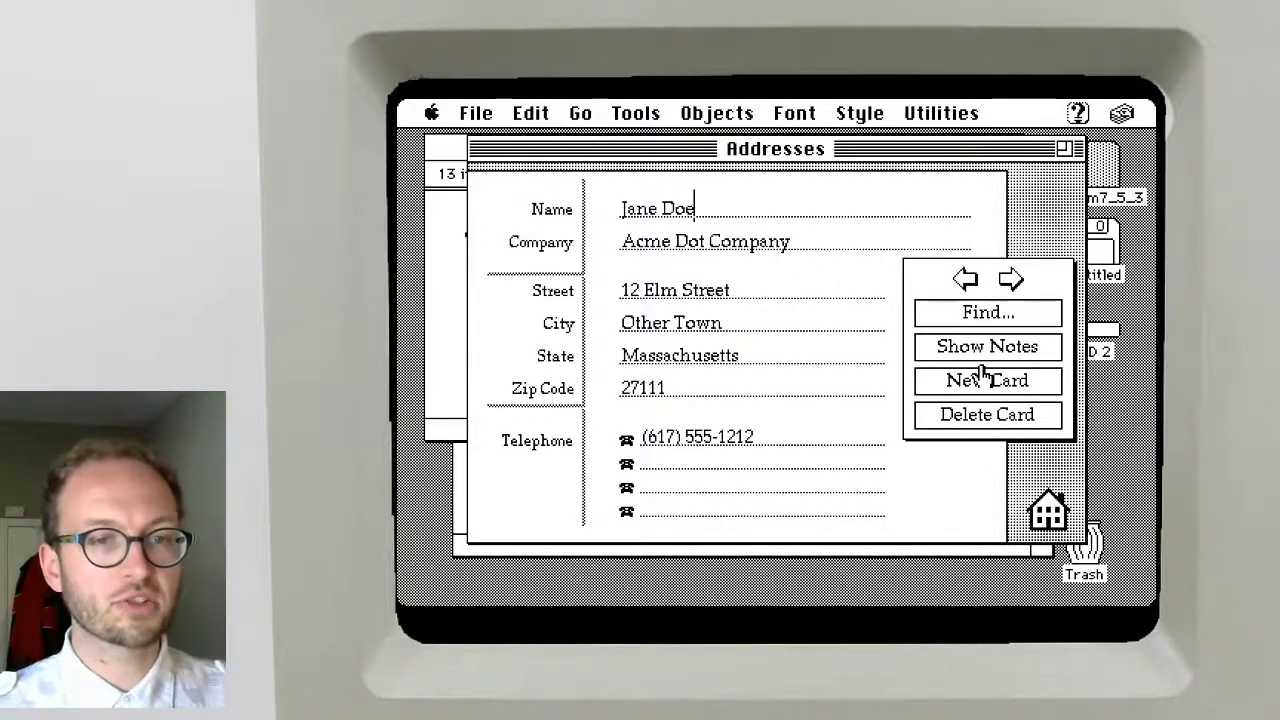
Flip back and forth between the address cards and display the stack's background layer
left_click(1010, 281)
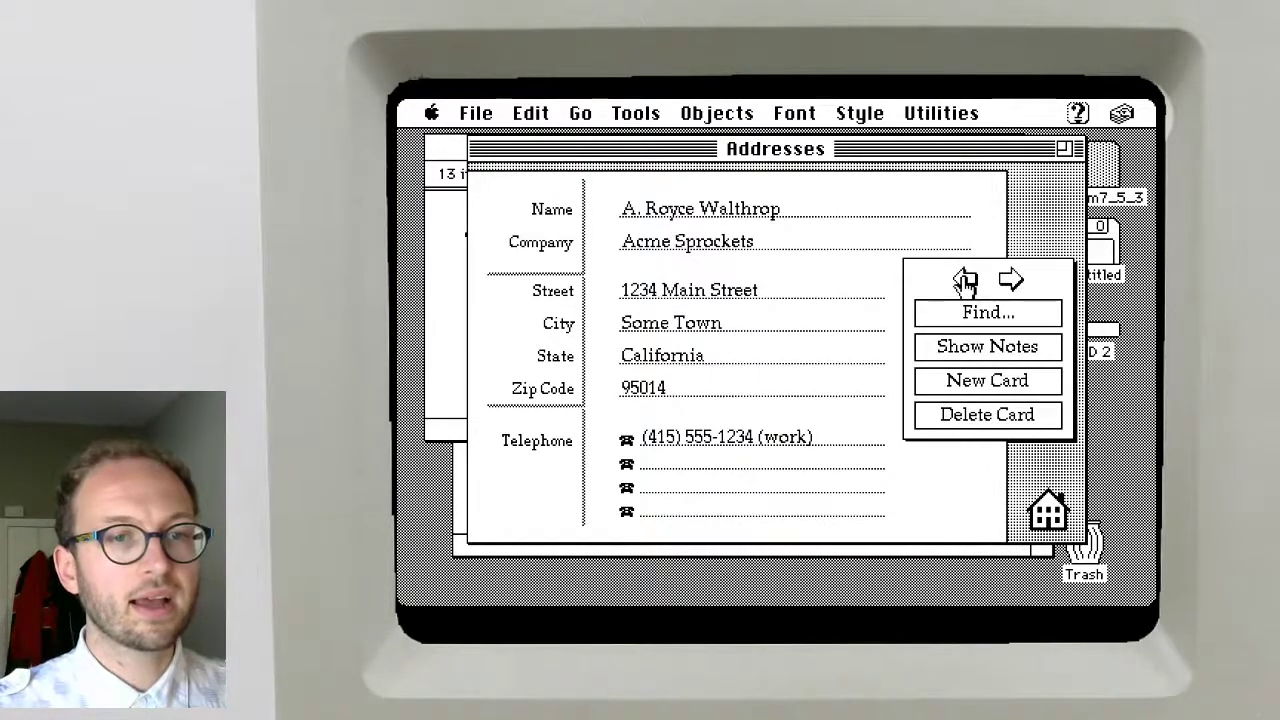
left_click(965, 281)
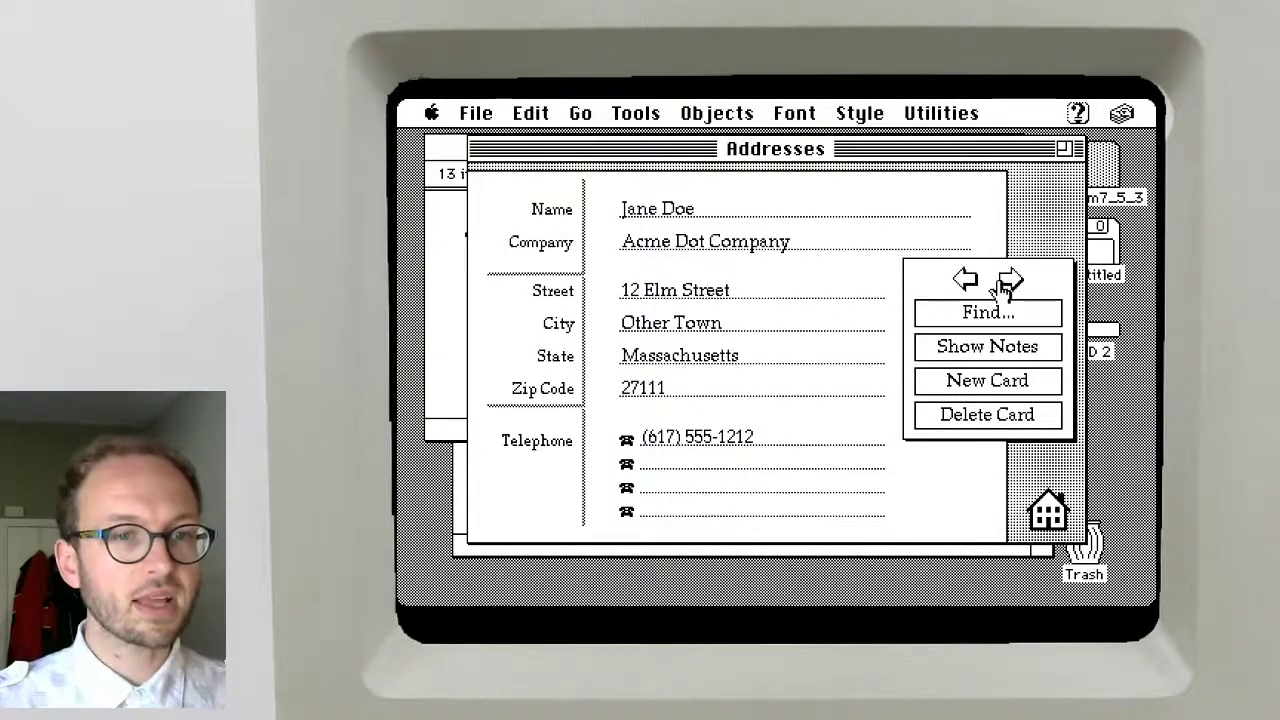
left_click(1010, 281)
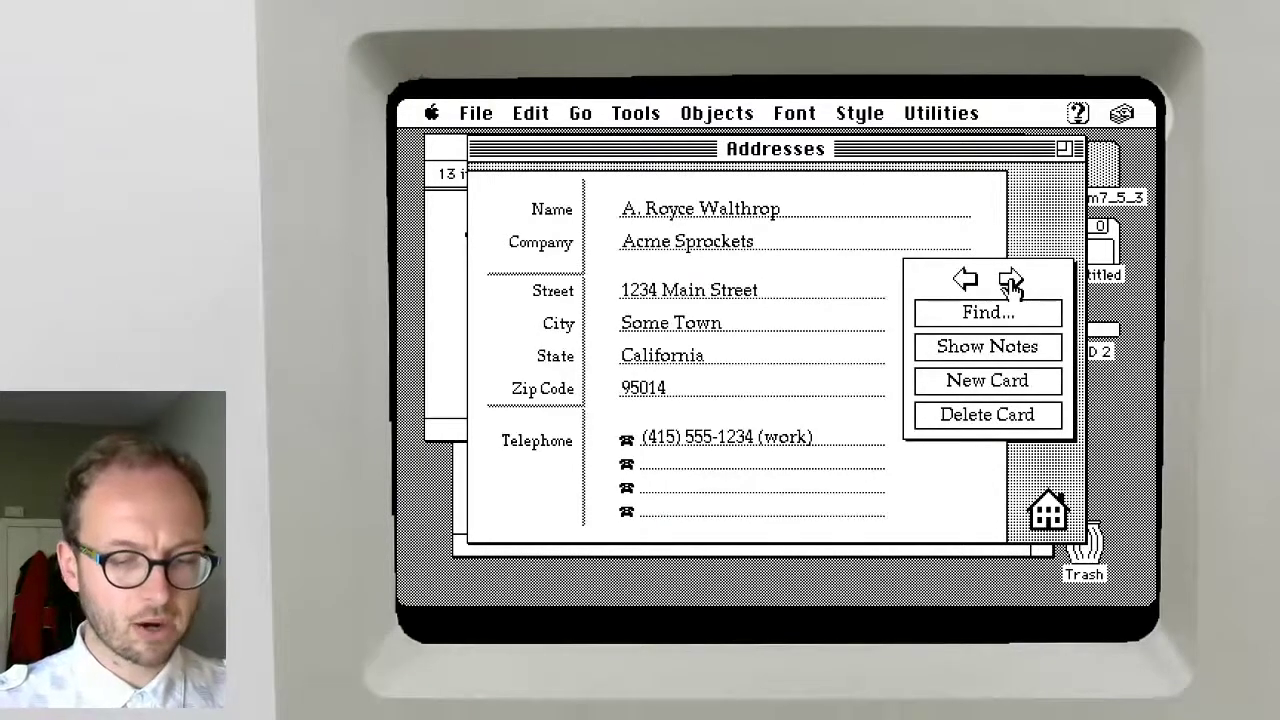
left_click(1012, 281)
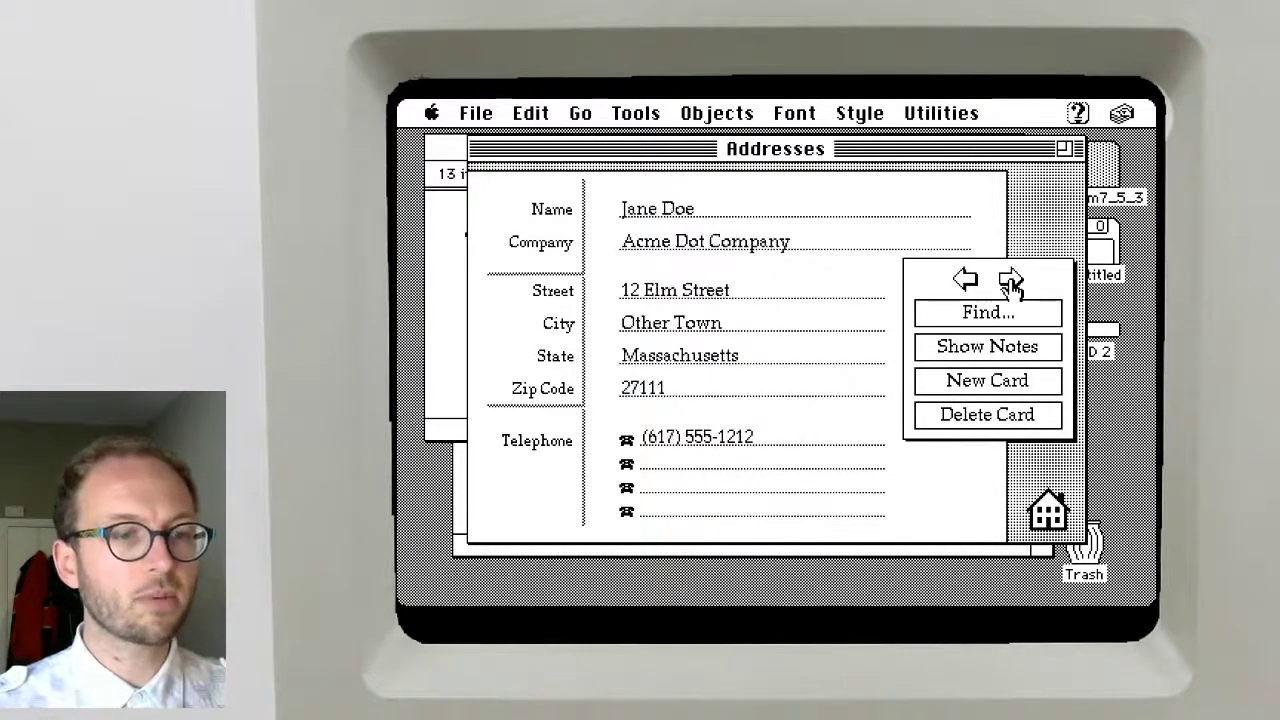
left_click(1012, 281)
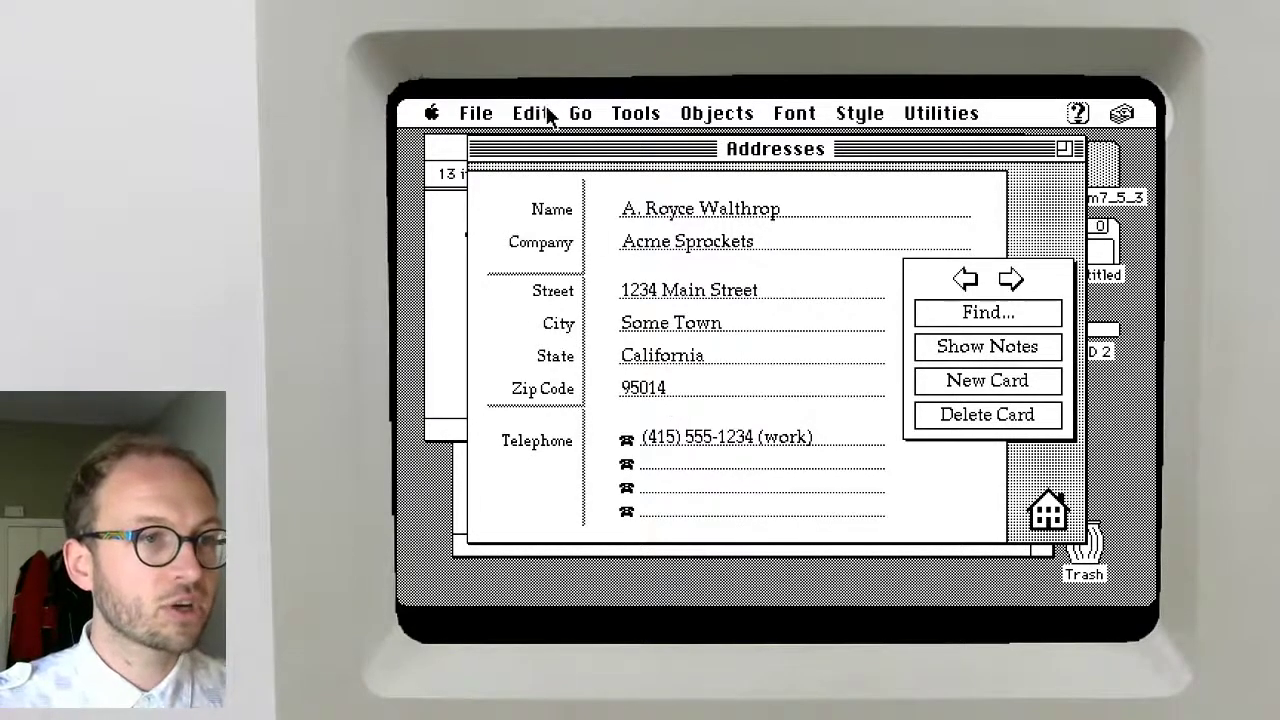
mouse_move(548, 116)
left_mouse_down()
mouse_move(554, 423)
mouse_move(597, 449)
mouse_move(639, 452)
left_mouse_up()
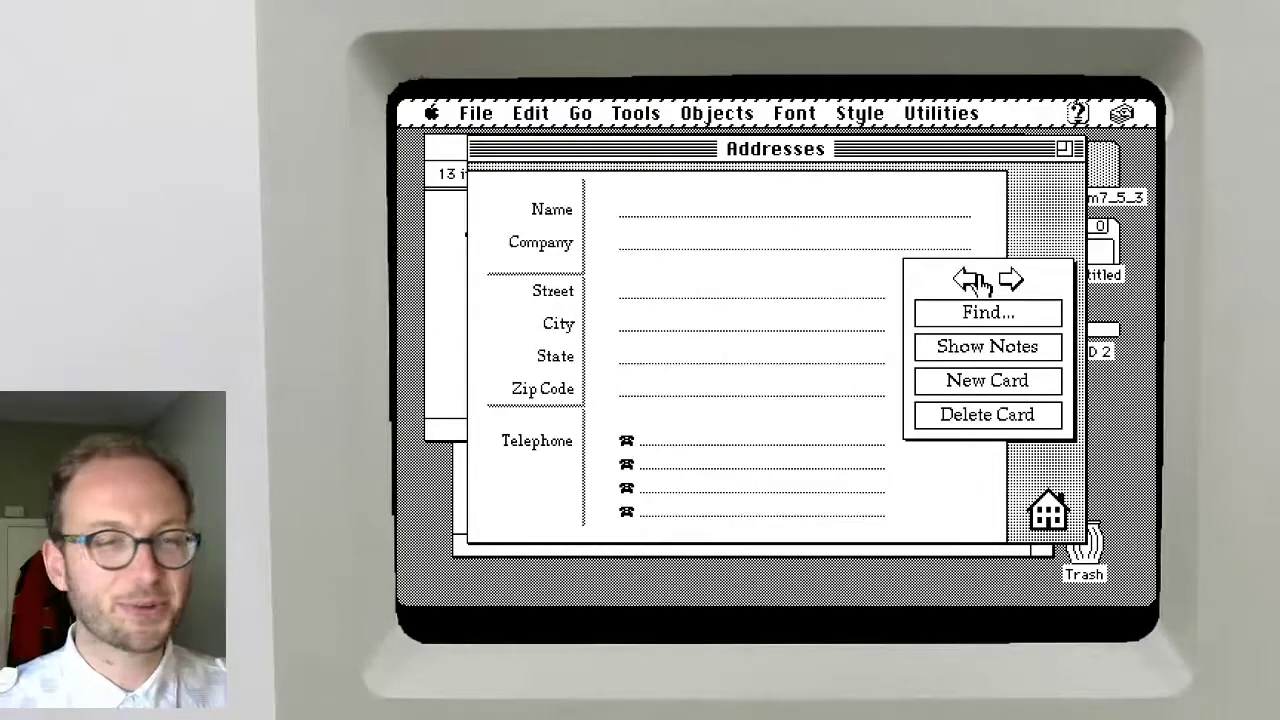
Quit HyperCard and open the Twitch RPG stack from the HyperCard 2.4 folder
left_click_drag(474, 118, 566, 509)
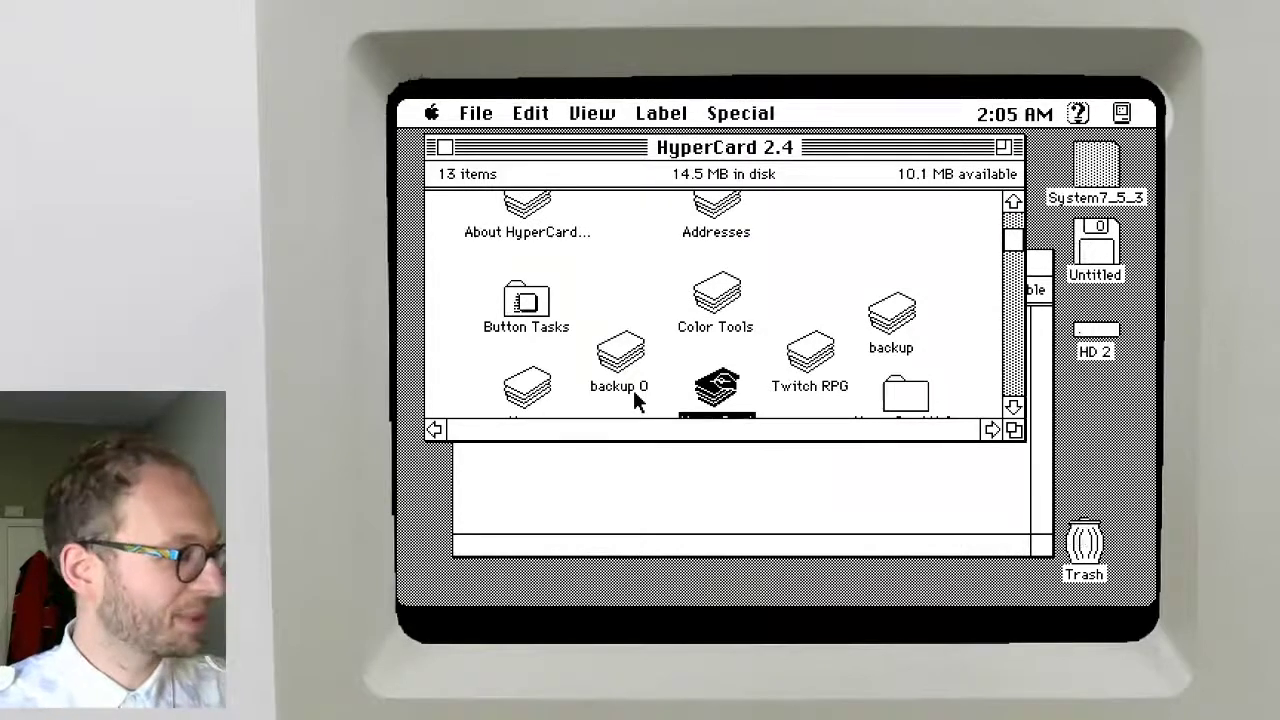
double_click(814, 356)
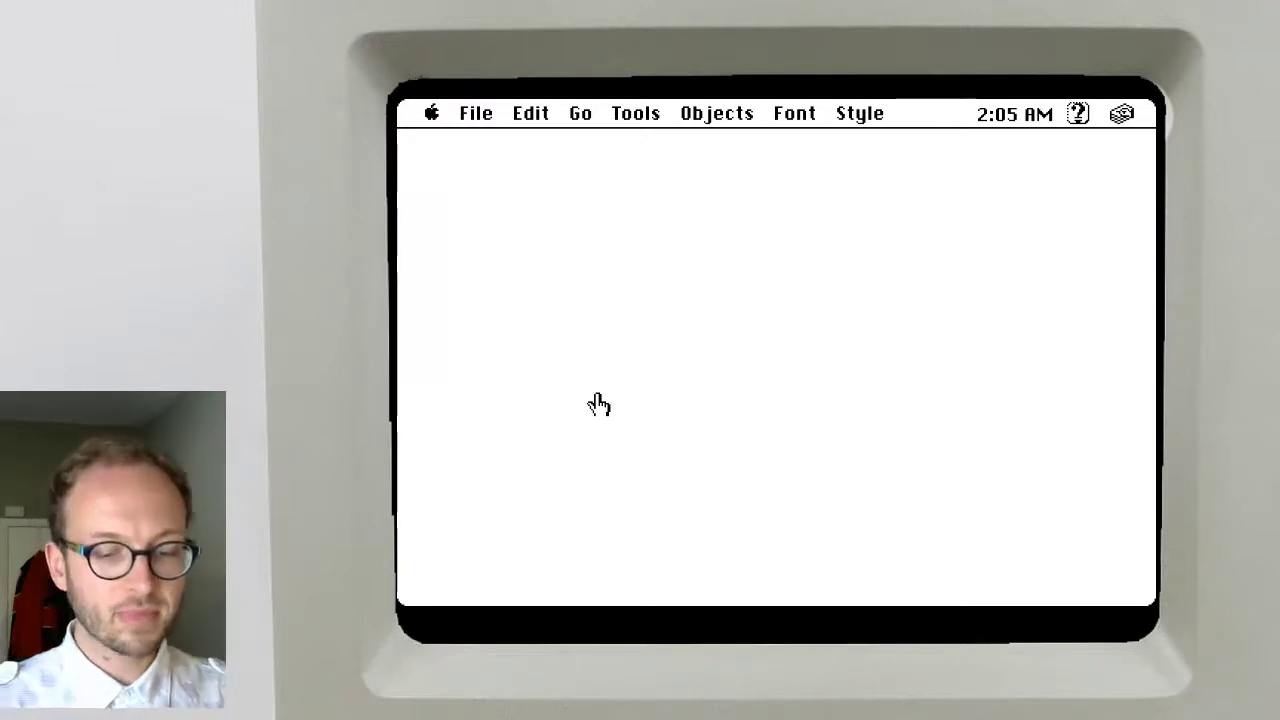
Advance to the card that covers square 1 of the mini-map and show the background layer with the full perspective grid
key("Right")
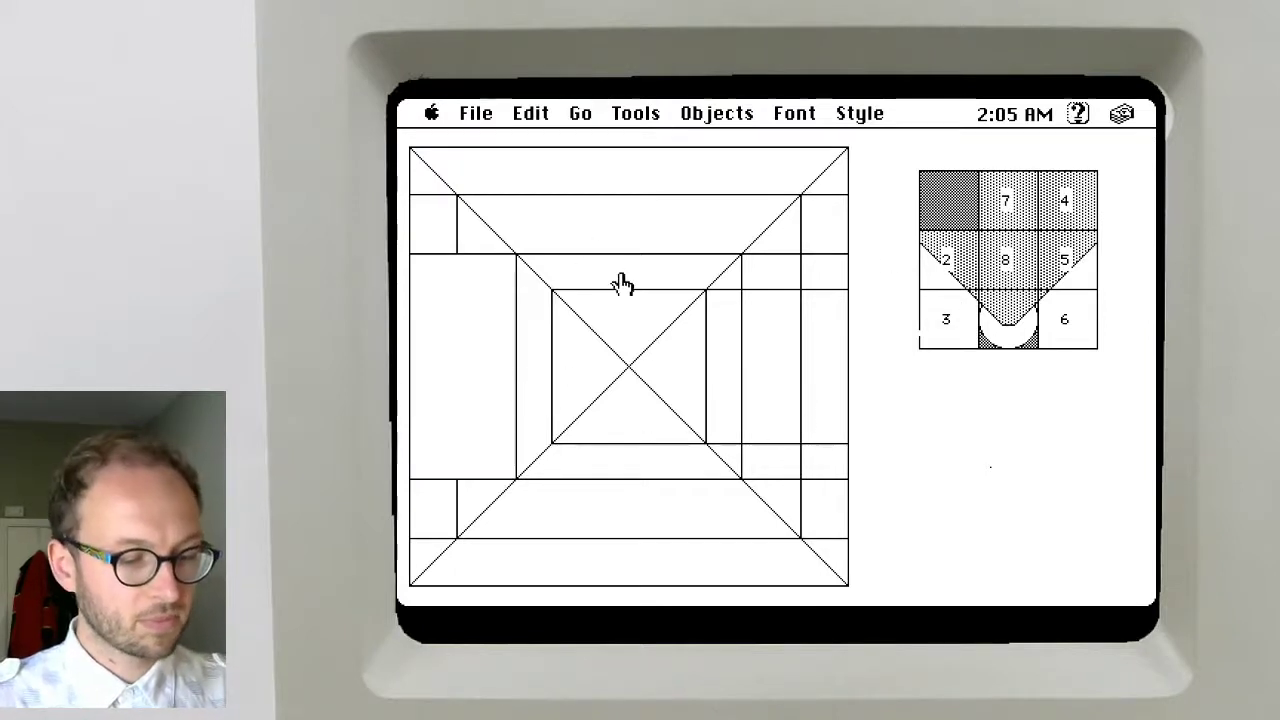
key("super+b")
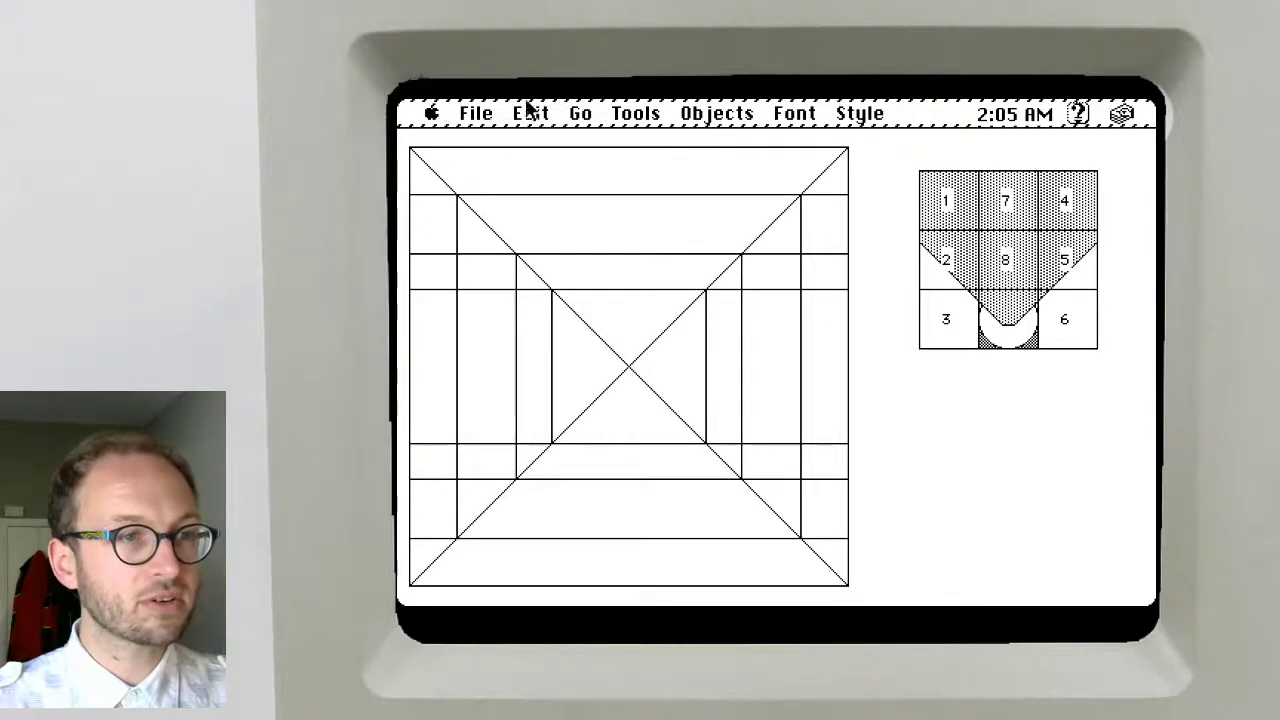
left_click(530, 112)
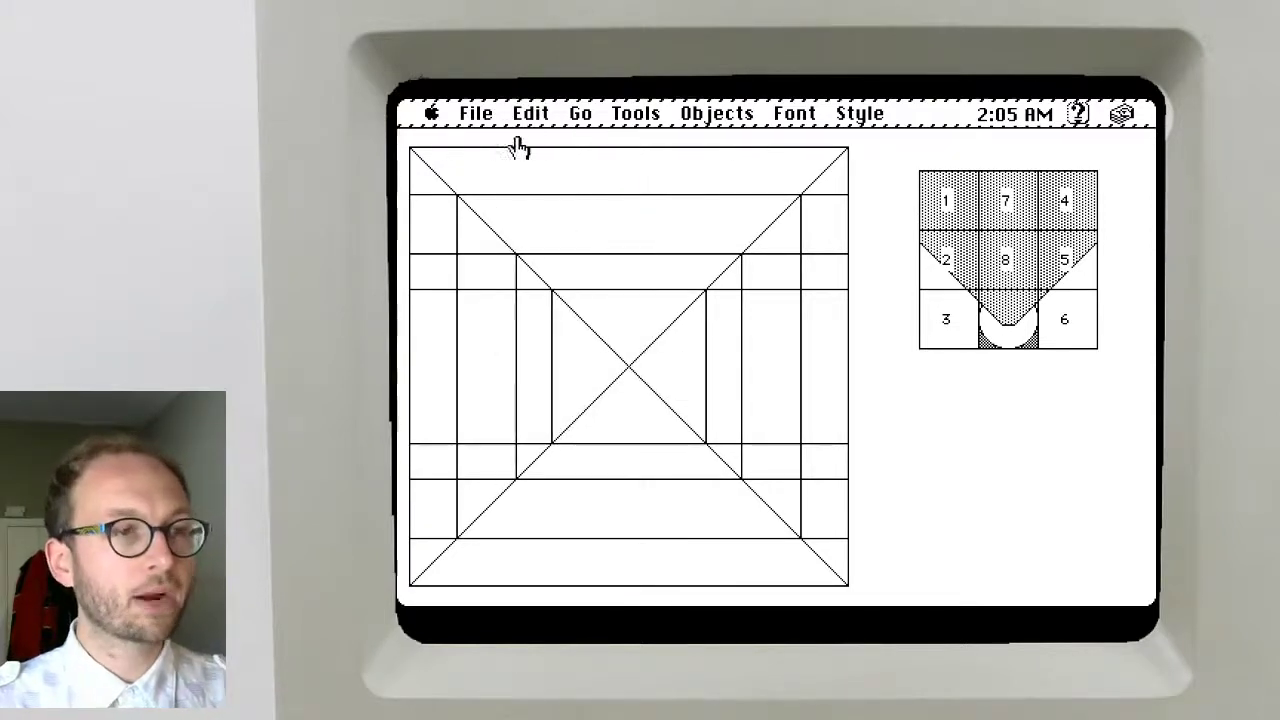
left_click_drag(530, 113, 601, 453)
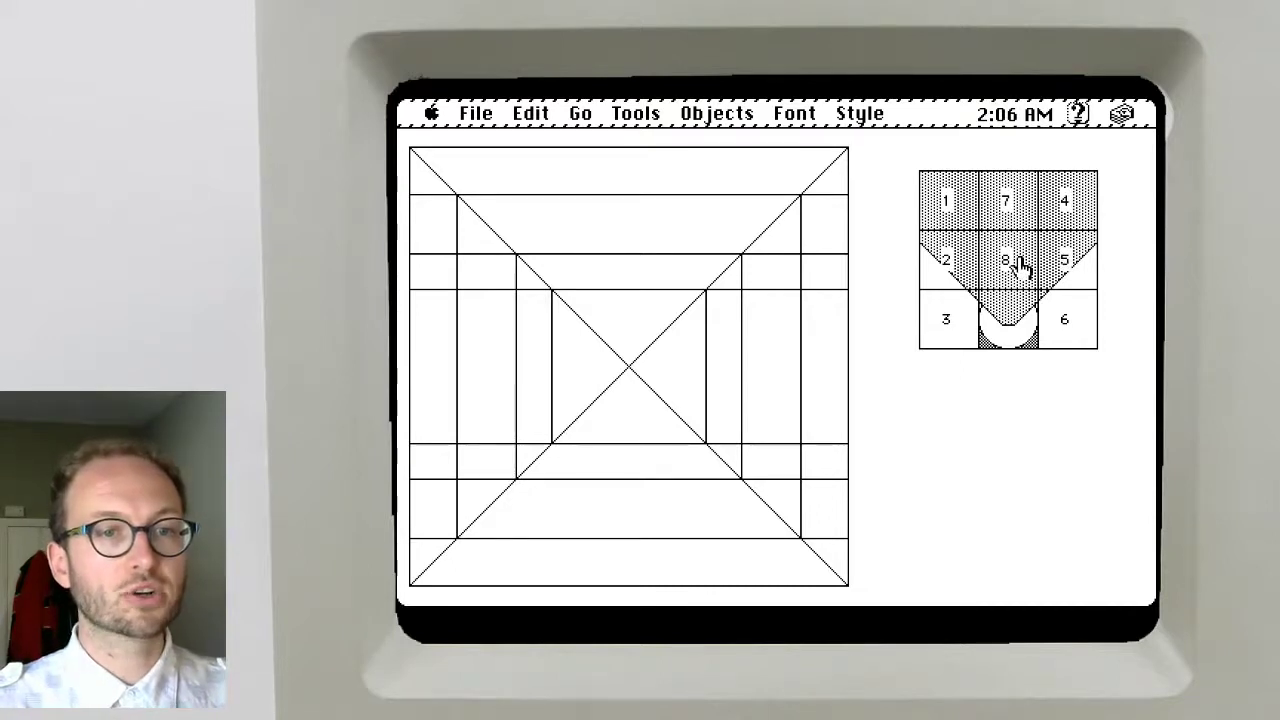
Step through the stack's cards one by one to examine how each mini-map square changes the perspective view
key("Right")
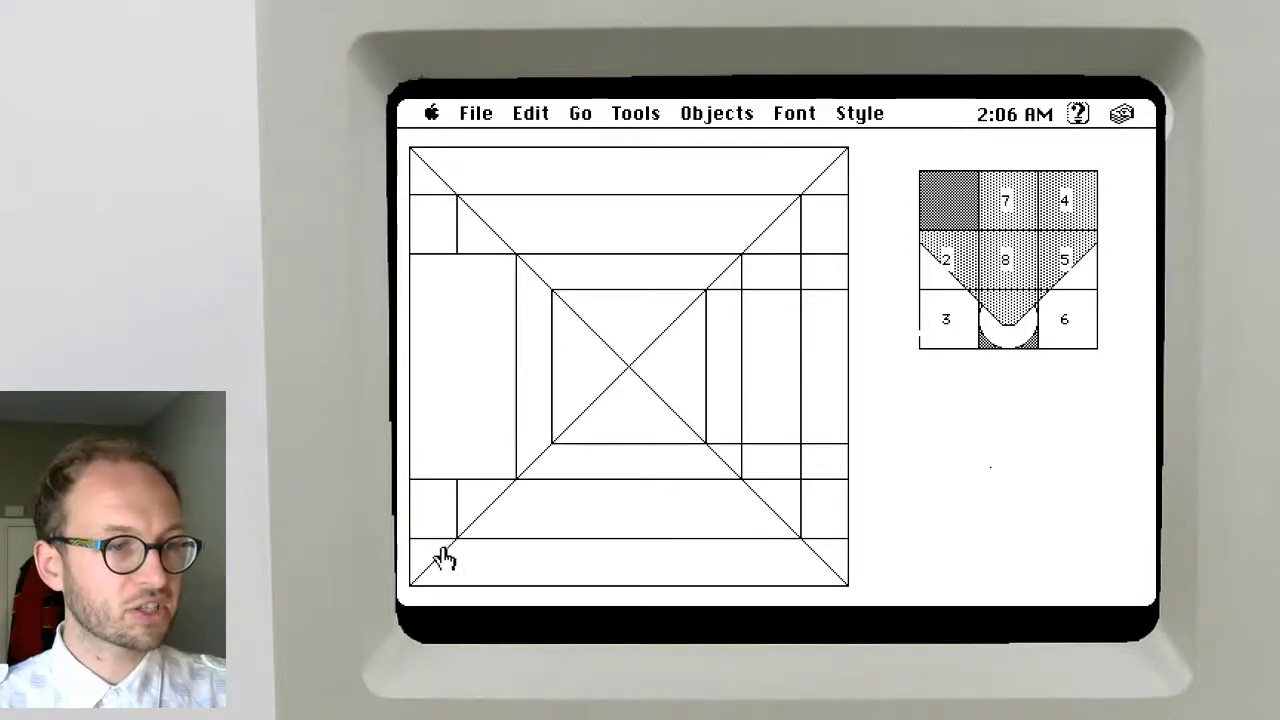
left_click(514, 480)
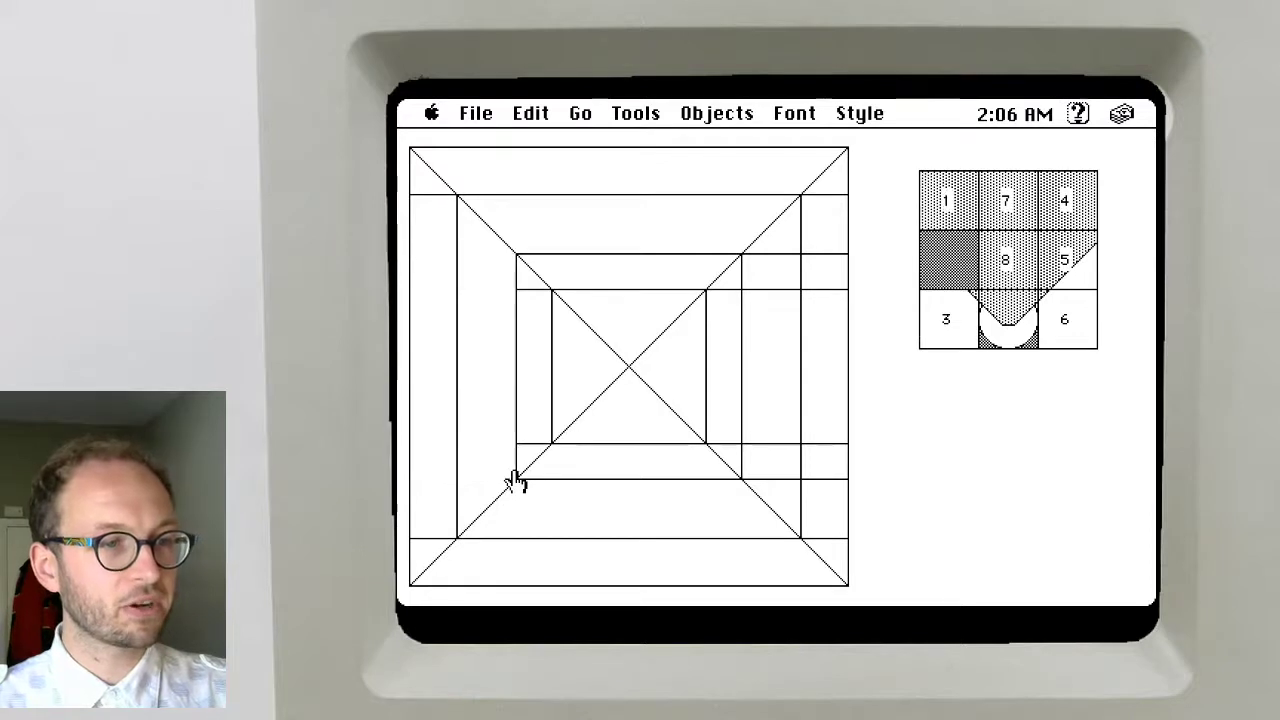
left_click(430, 566)
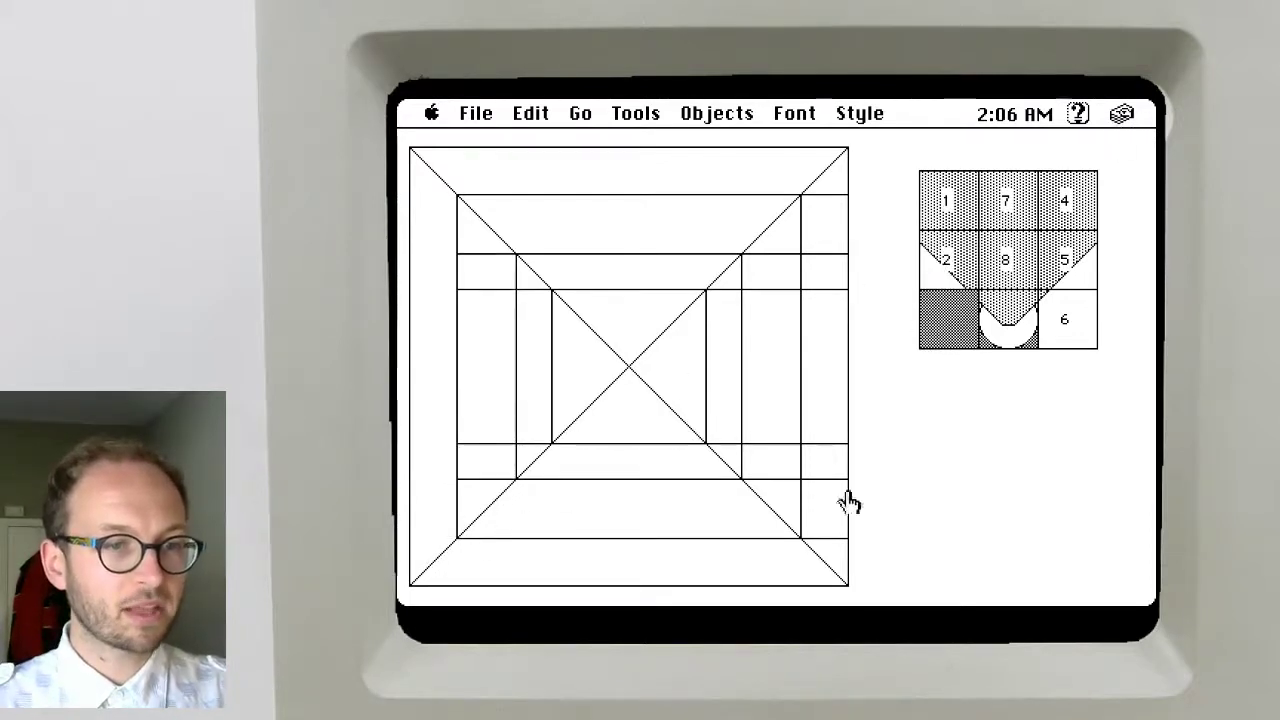
key("Right")
key("Right")
key("Right")
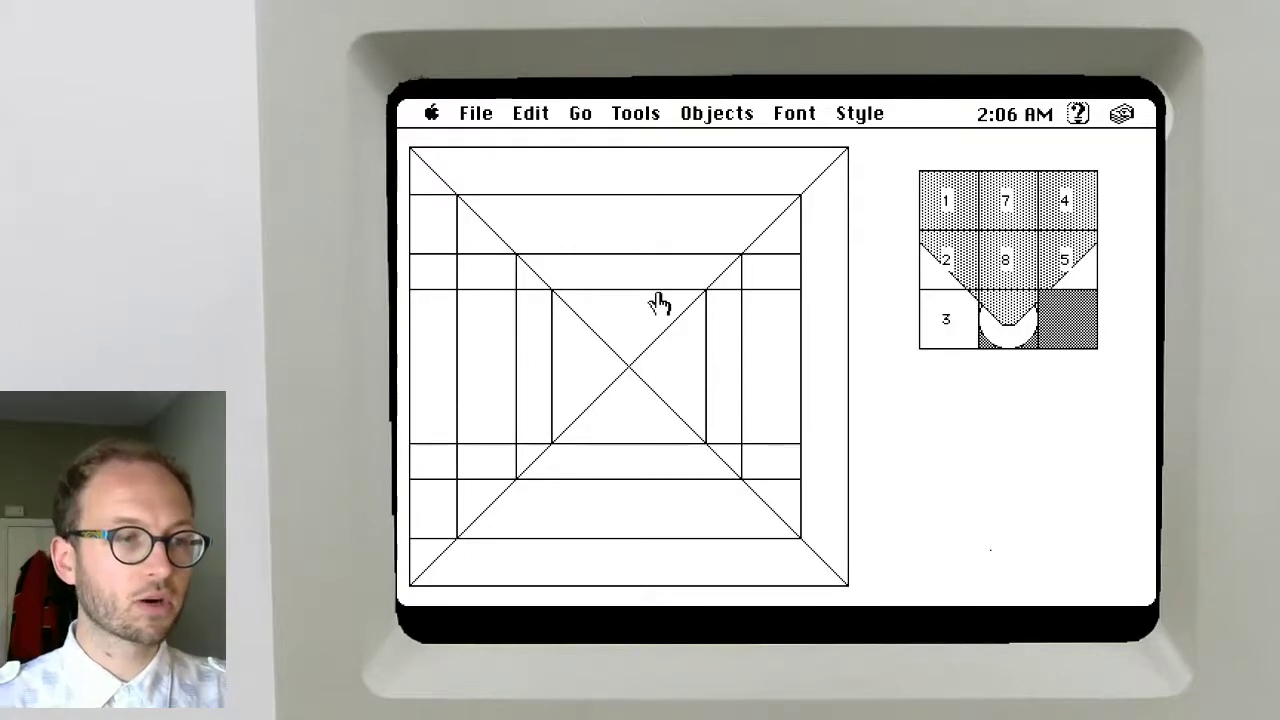
key("Right")
key("Right")
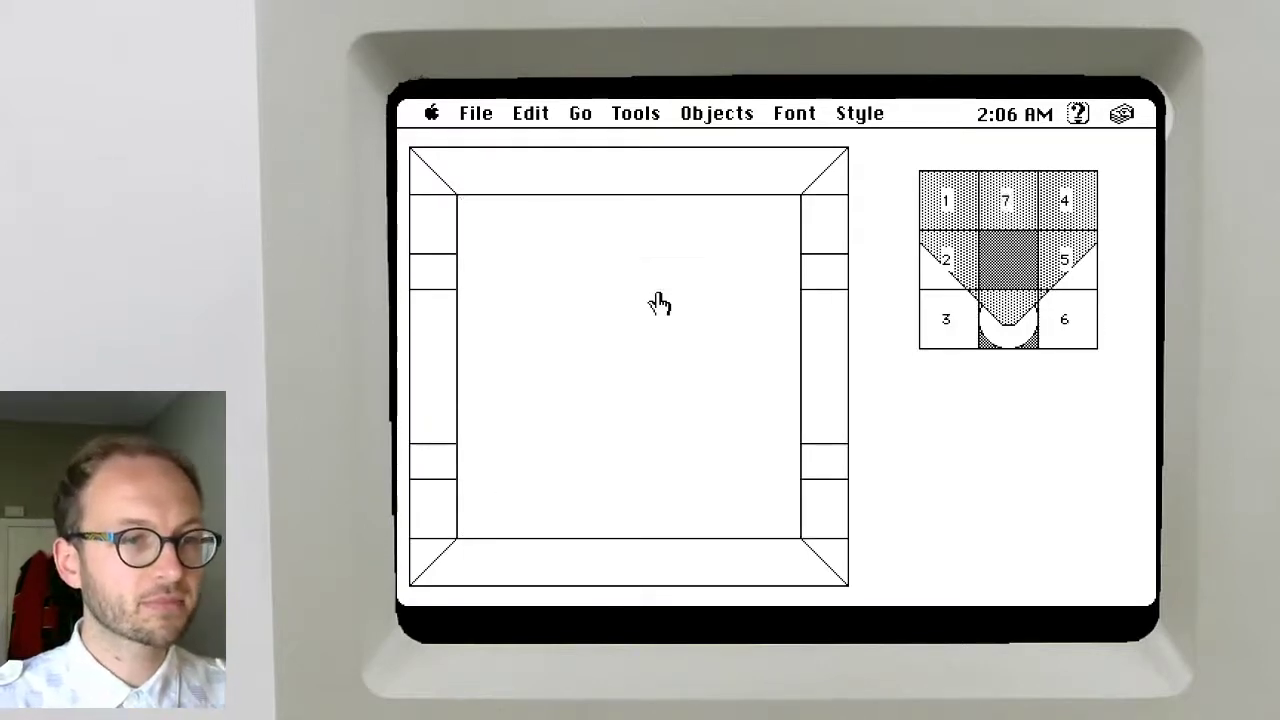
key("Right")
key("Right")
key("Right")
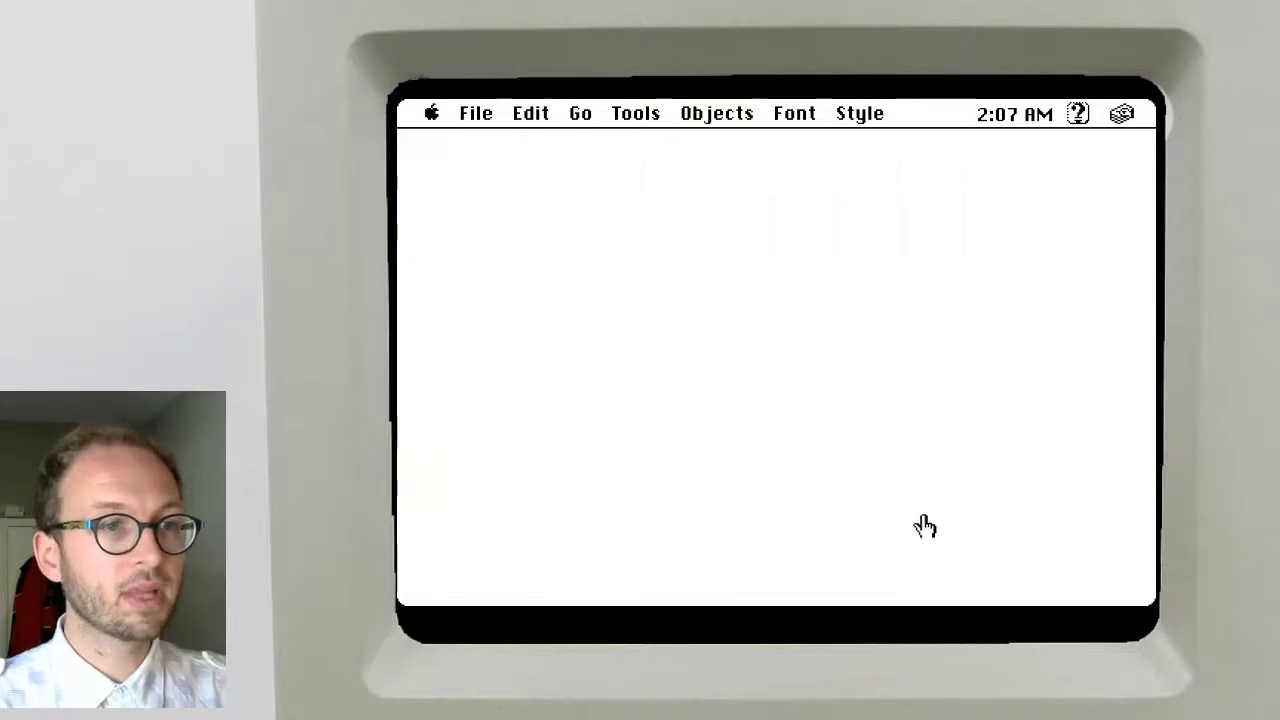
Show the background with the perspective grid, and tear off the Tools palette so it floats over the mini-map's right column
left_click(622, 118)
left_click_drag(622, 118, 723, 280)
left_click_drag(751, 431, 738, 398)
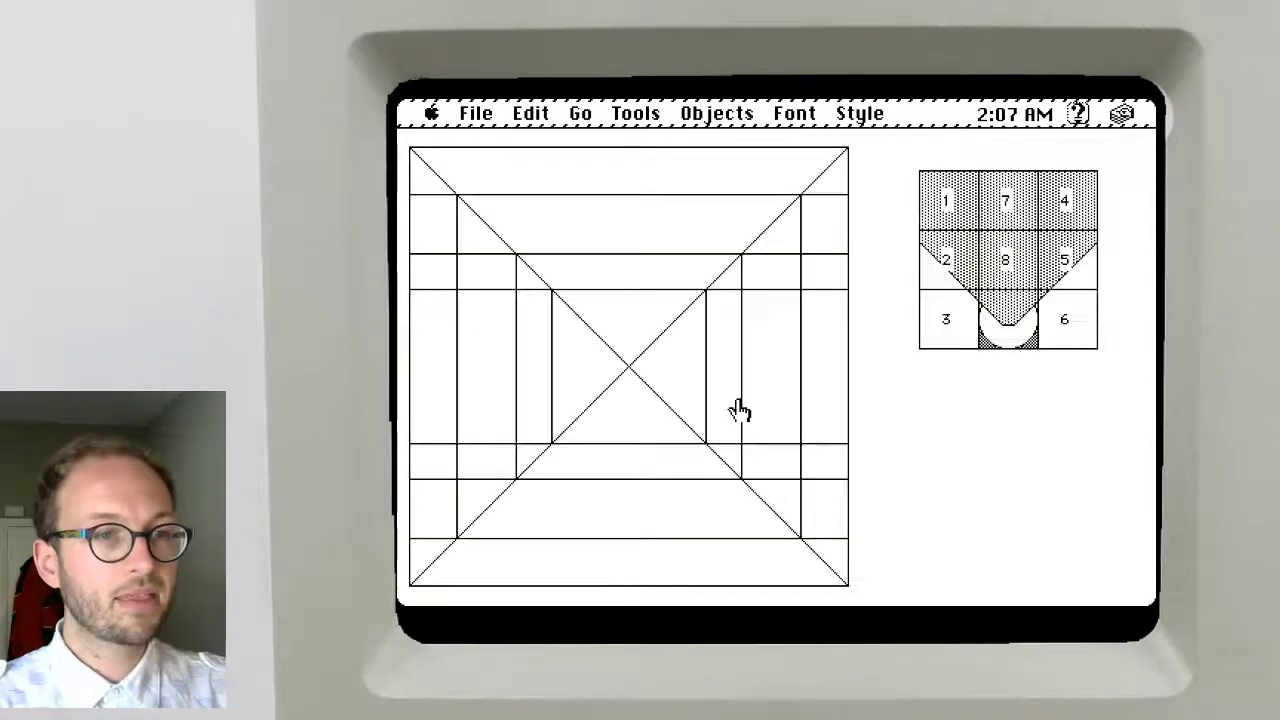
left_click(650, 112)
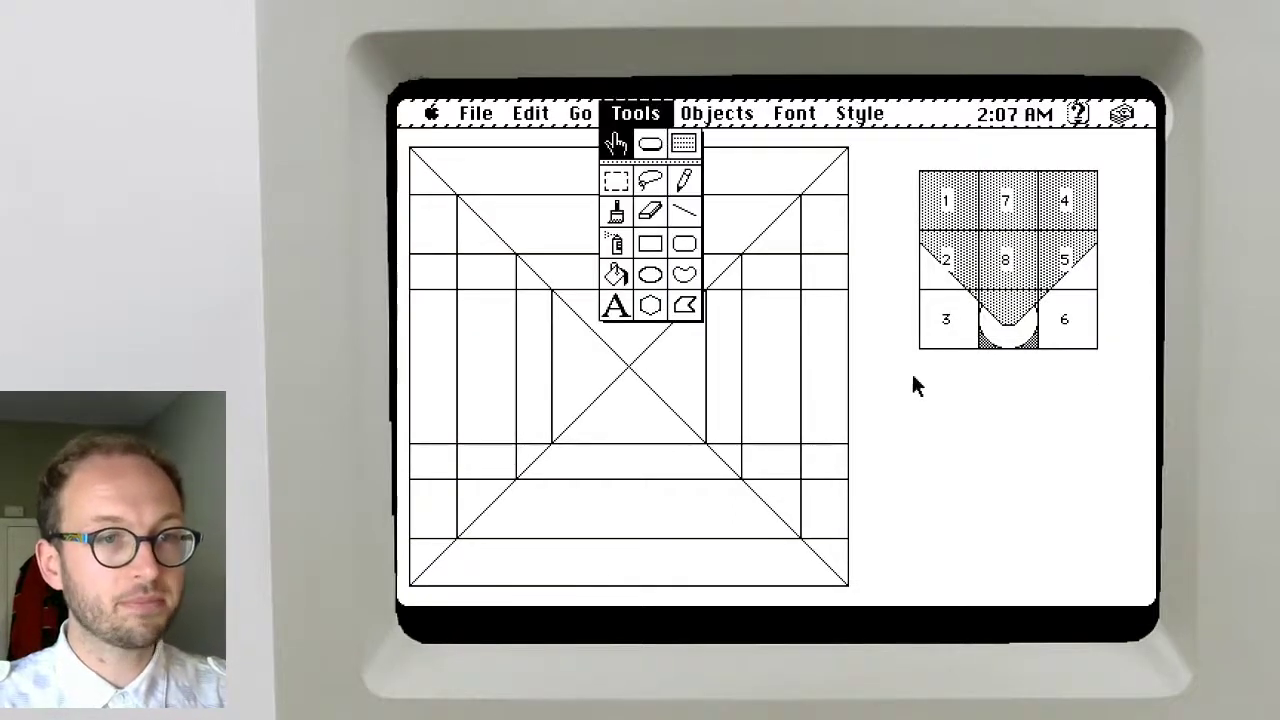
left_click_drag(917, 387, 1008, 394)
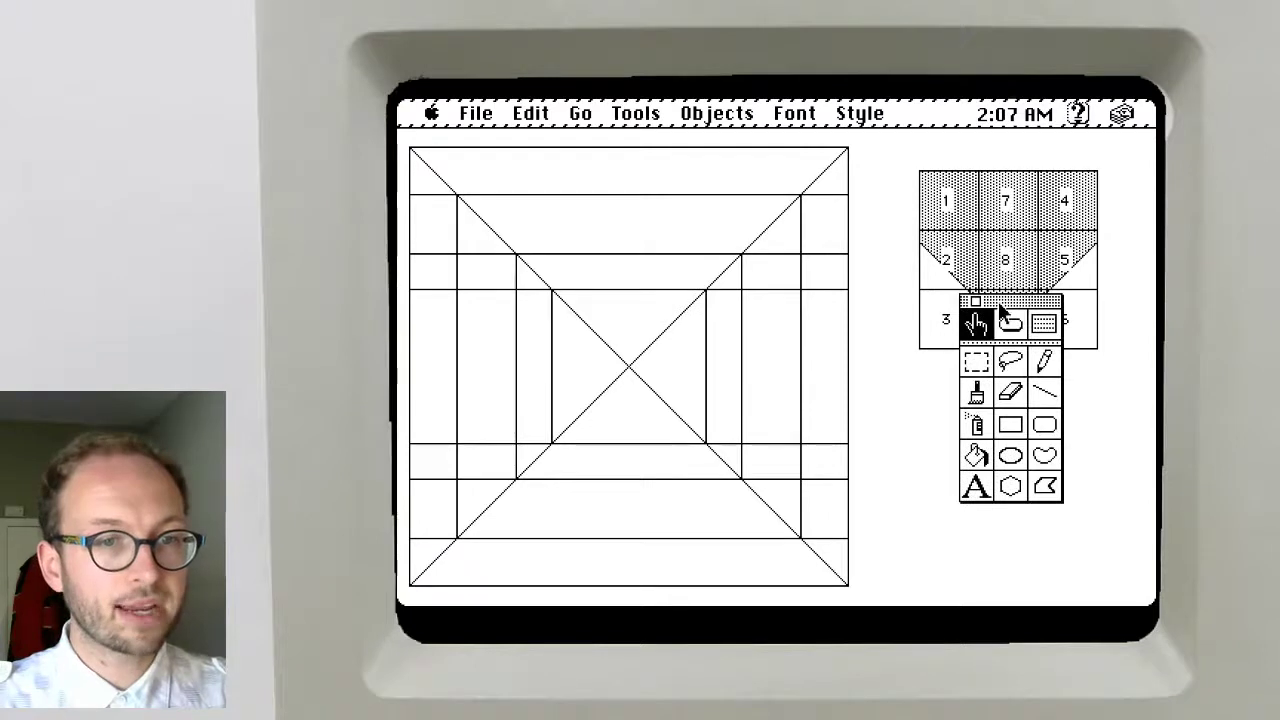
left_click_drag(1000, 305, 1065, 165)
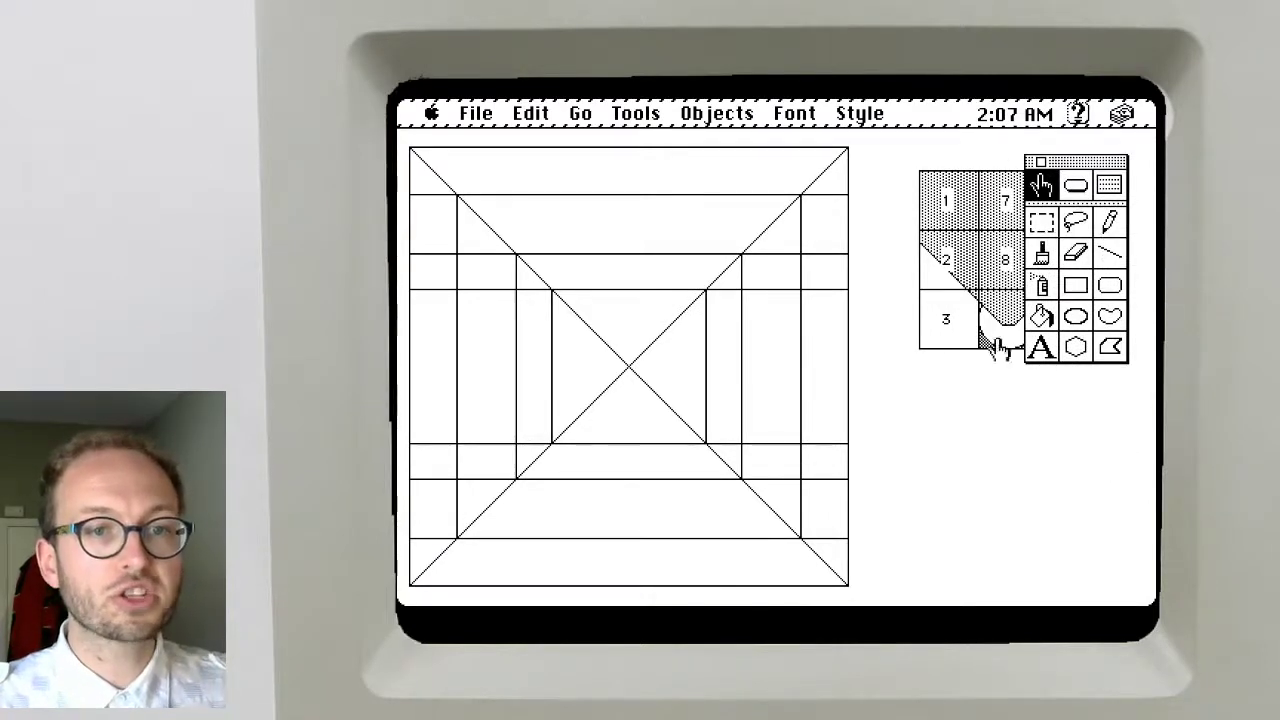
Choose the Eraser tool and tear off the Patterns palette so it floats just below the Tools palette
left_click(1070, 255)
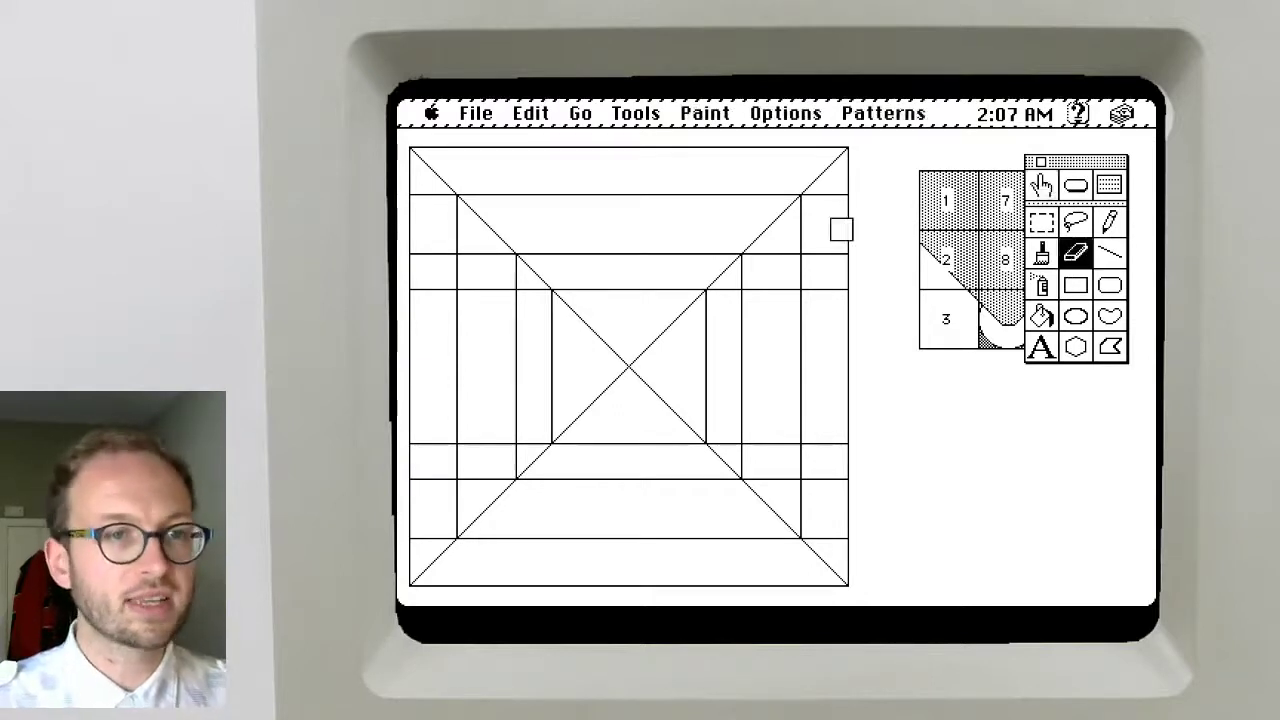
left_click(888, 113)
left_click_drag(1052, 451, 1080, 471)
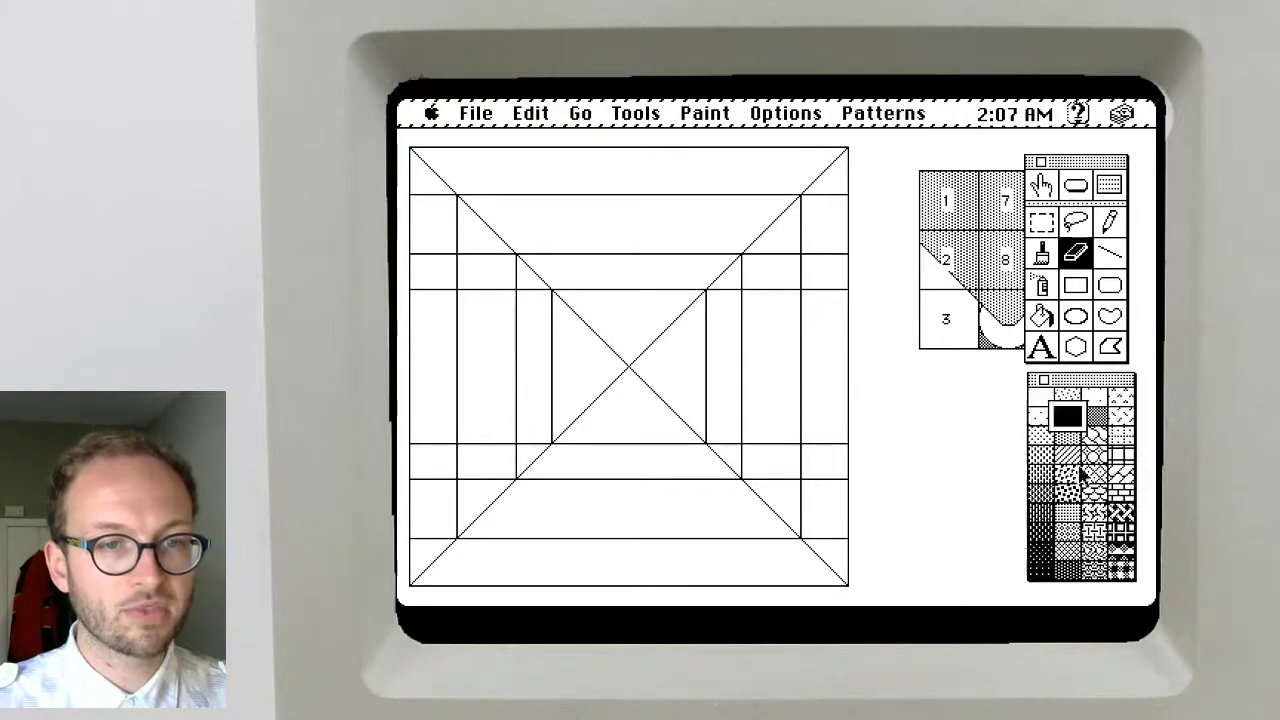
Copy the entire grid and mini-map picture, create a new card and paste the picture onto it
double_click(1043, 224)
key("super+c")
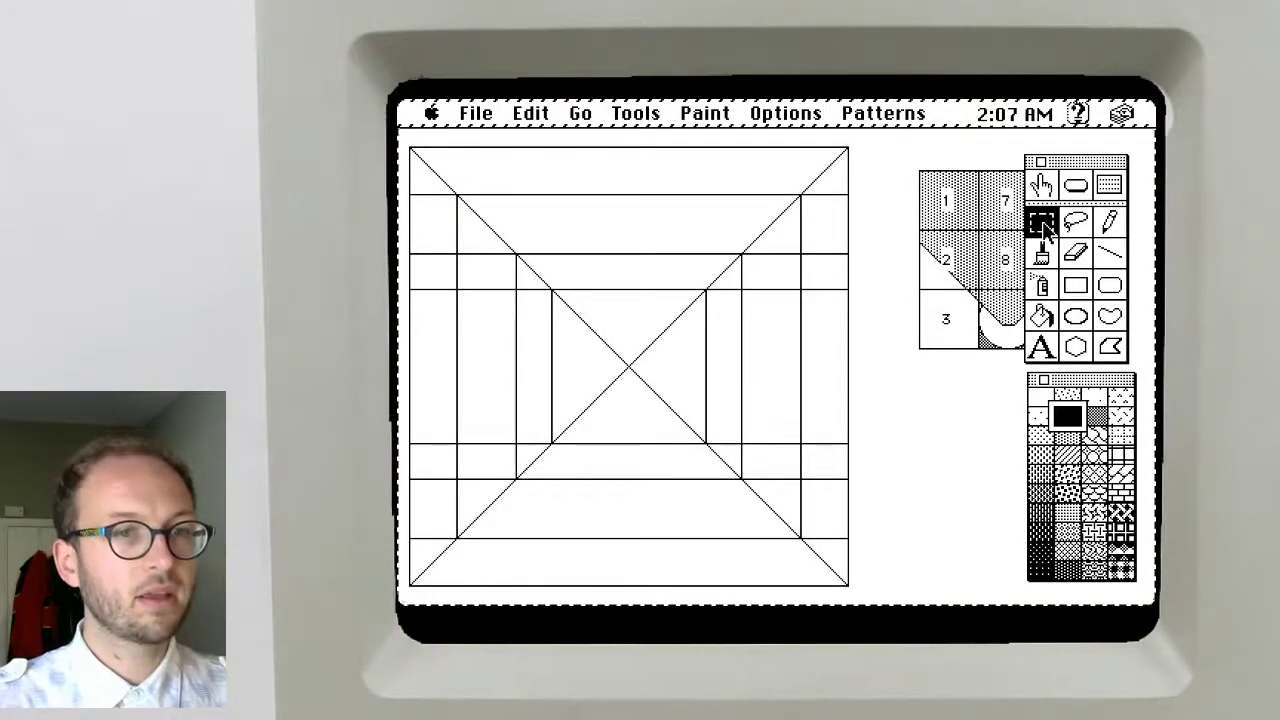
key("super+n")
key("super+v")
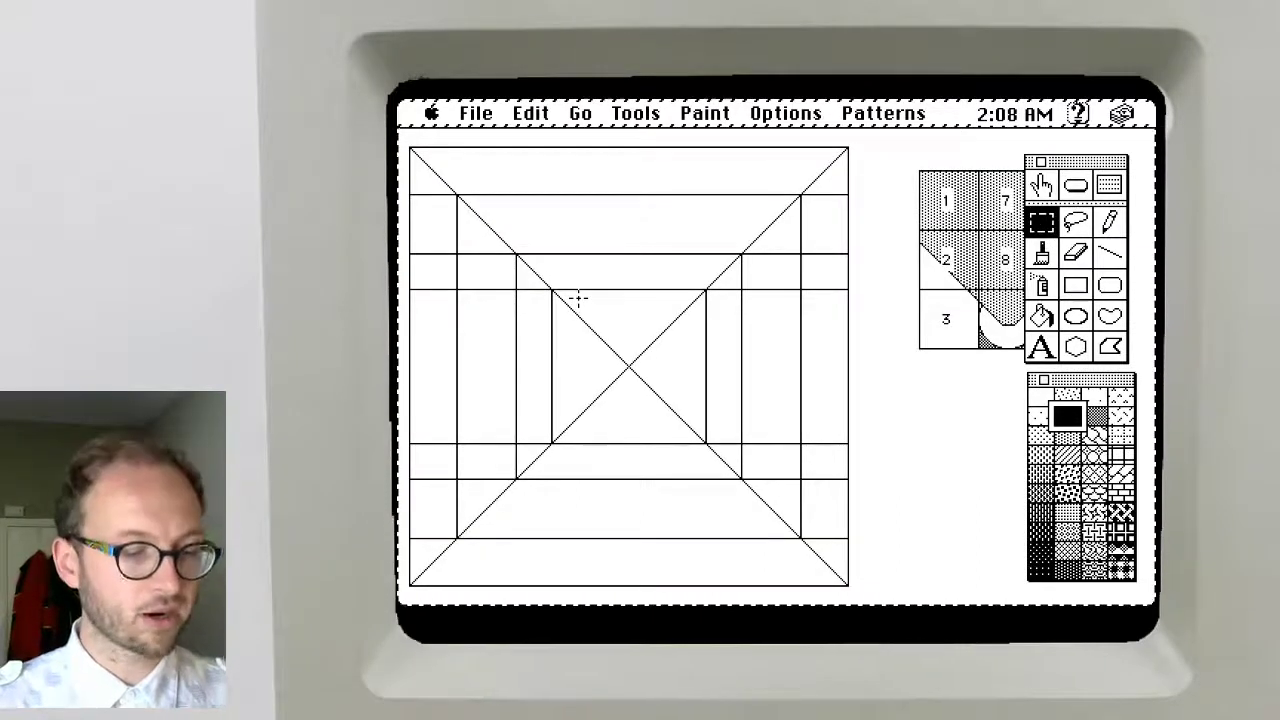
Turn on filled shapes and choose the Rectangle tool for painting over the perspective grid
double_click(1077, 288)
left_click(1077, 288)
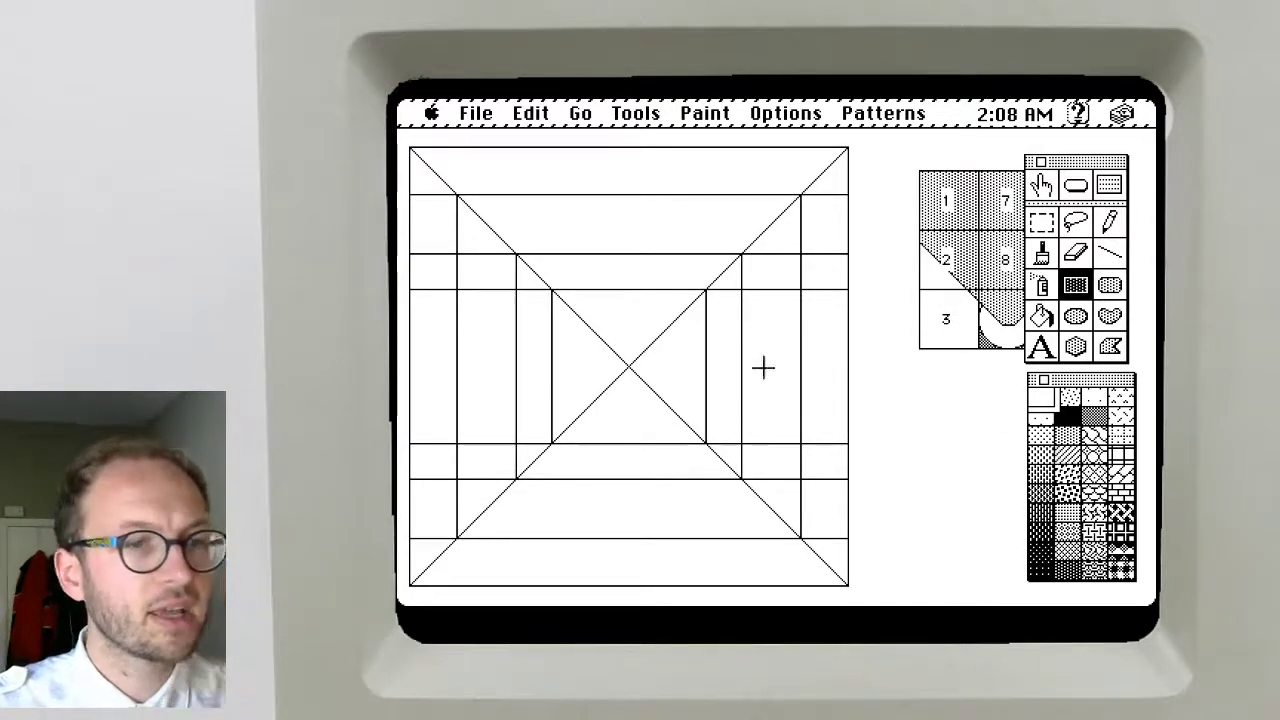
left_click(1112, 256)
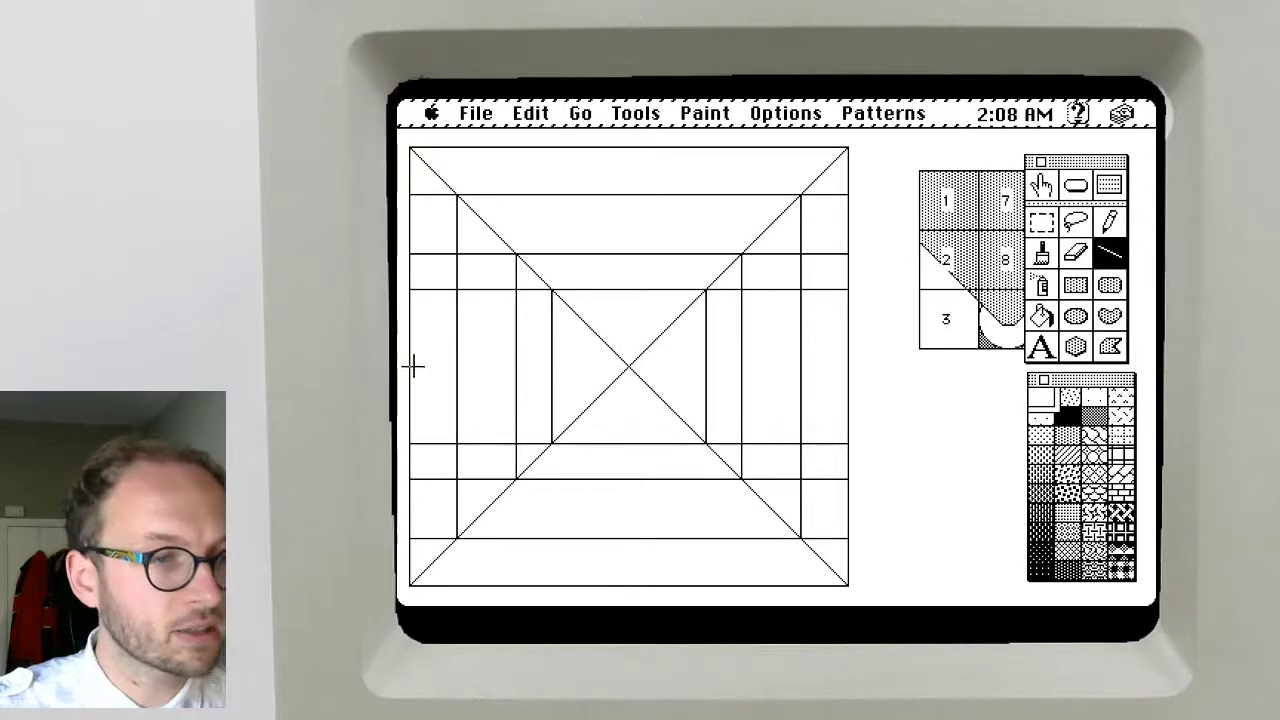
mouse_move(688, 114)
left_mouse_down()
mouse_move(780, 114)
mouse_move(791, 139)
left_mouse_up()
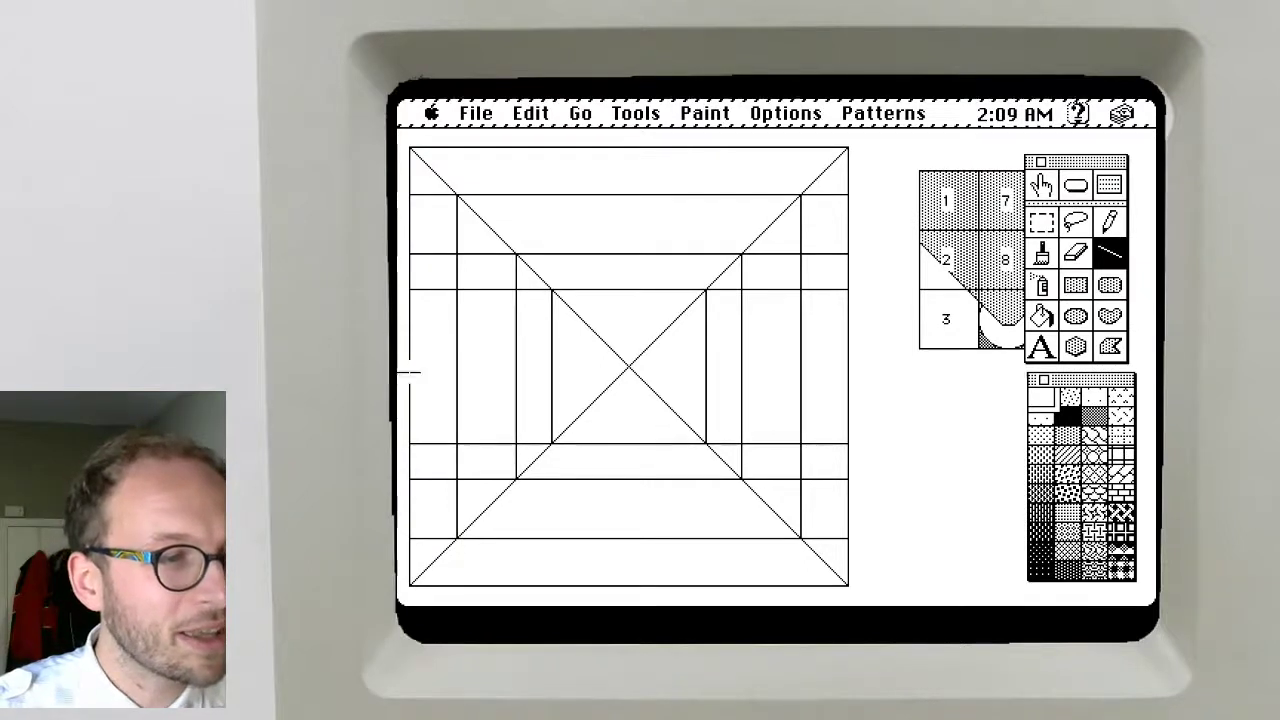
left_click_drag(410, 372, 695, 372)
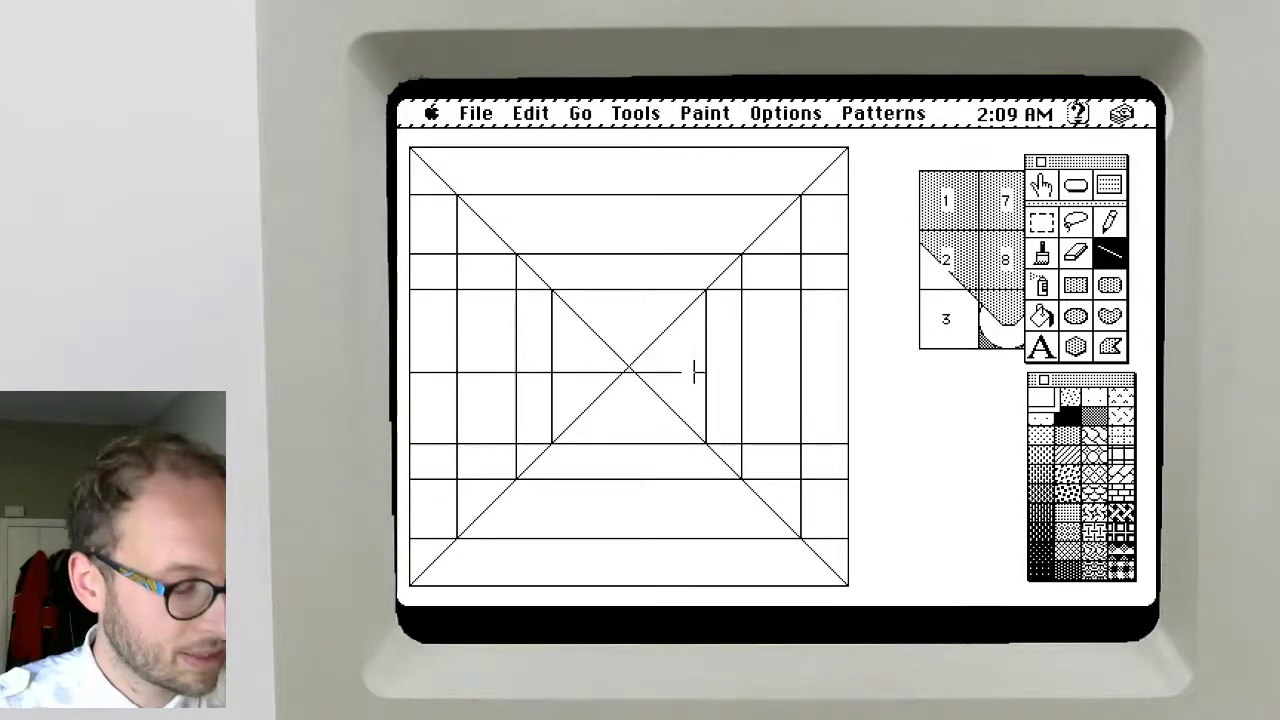
key("super+z")
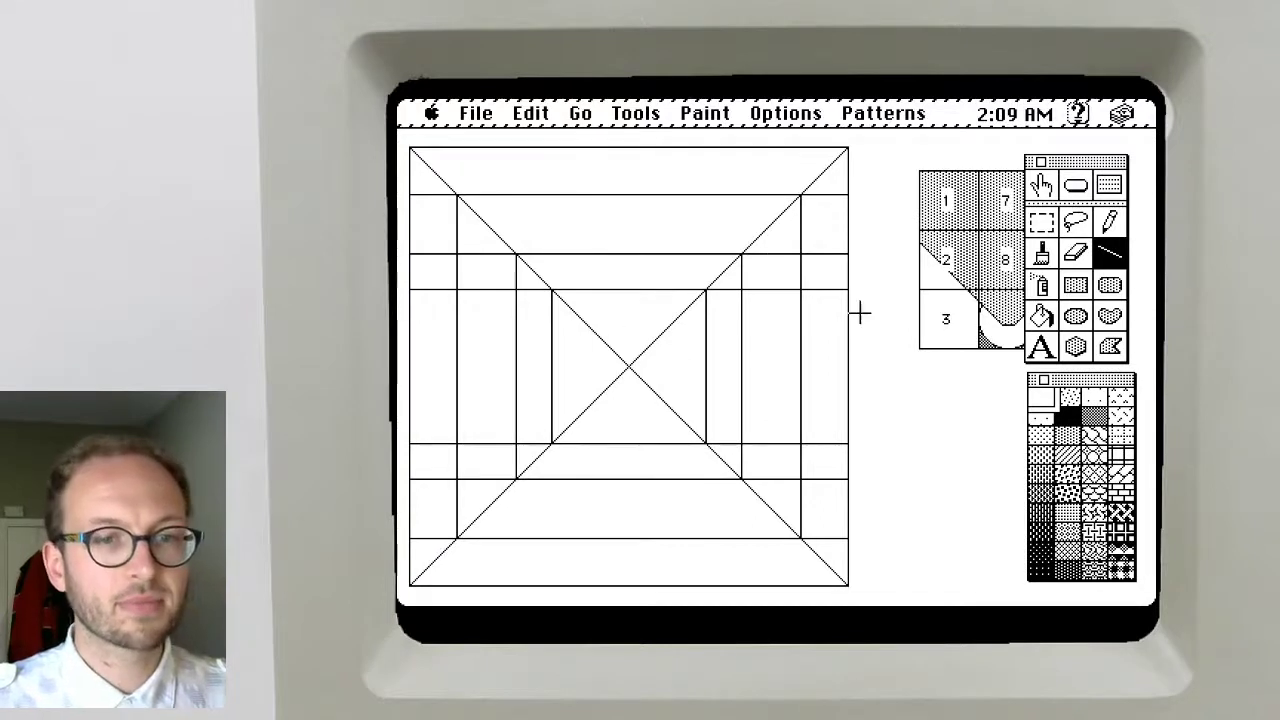
Cover the grid's lowest band with a full-width filled rectangle in a light dotted pattern, undoing the same fill on the uppermost band
left_click(1042, 456)
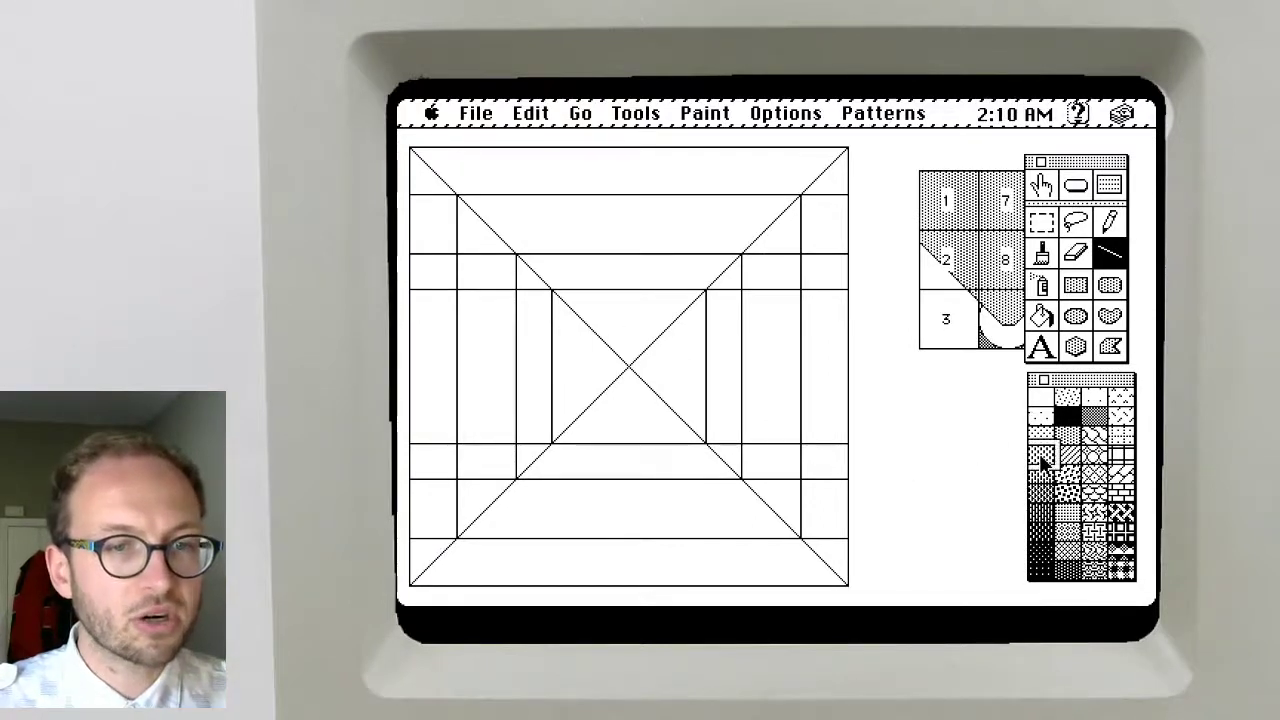
left_click(1075, 288)
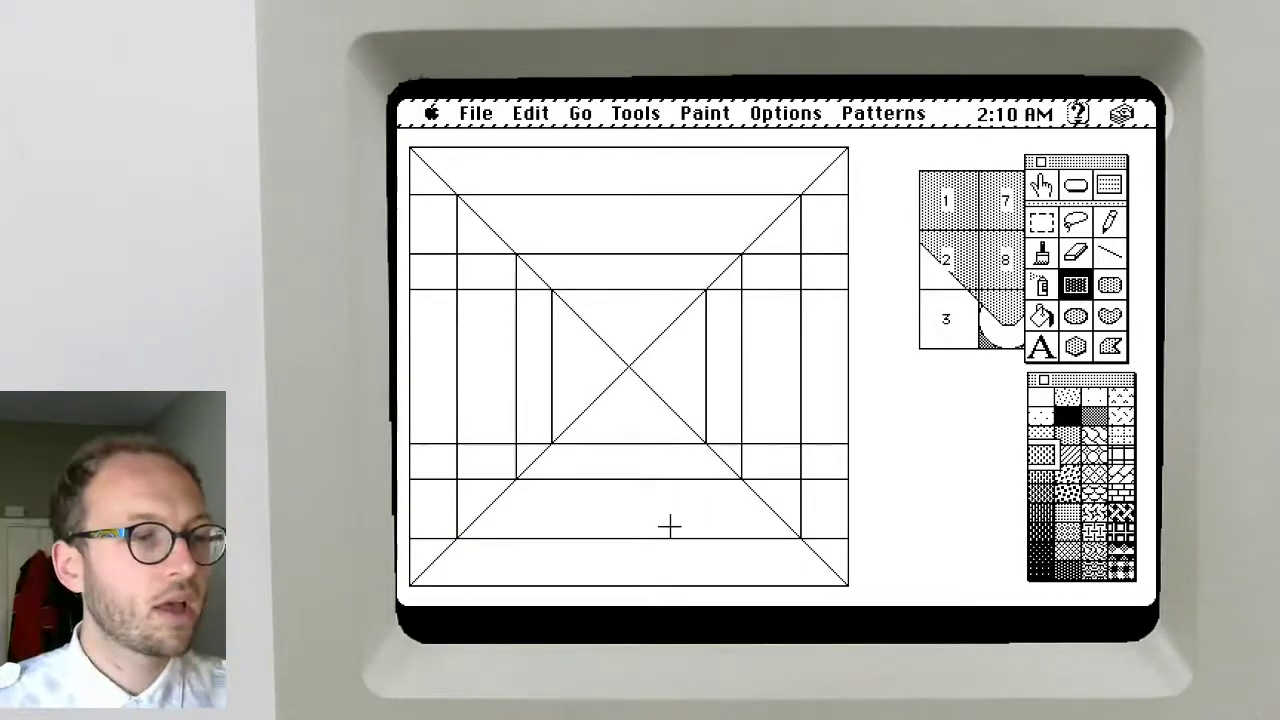
left_click_drag(410, 538, 850, 588)
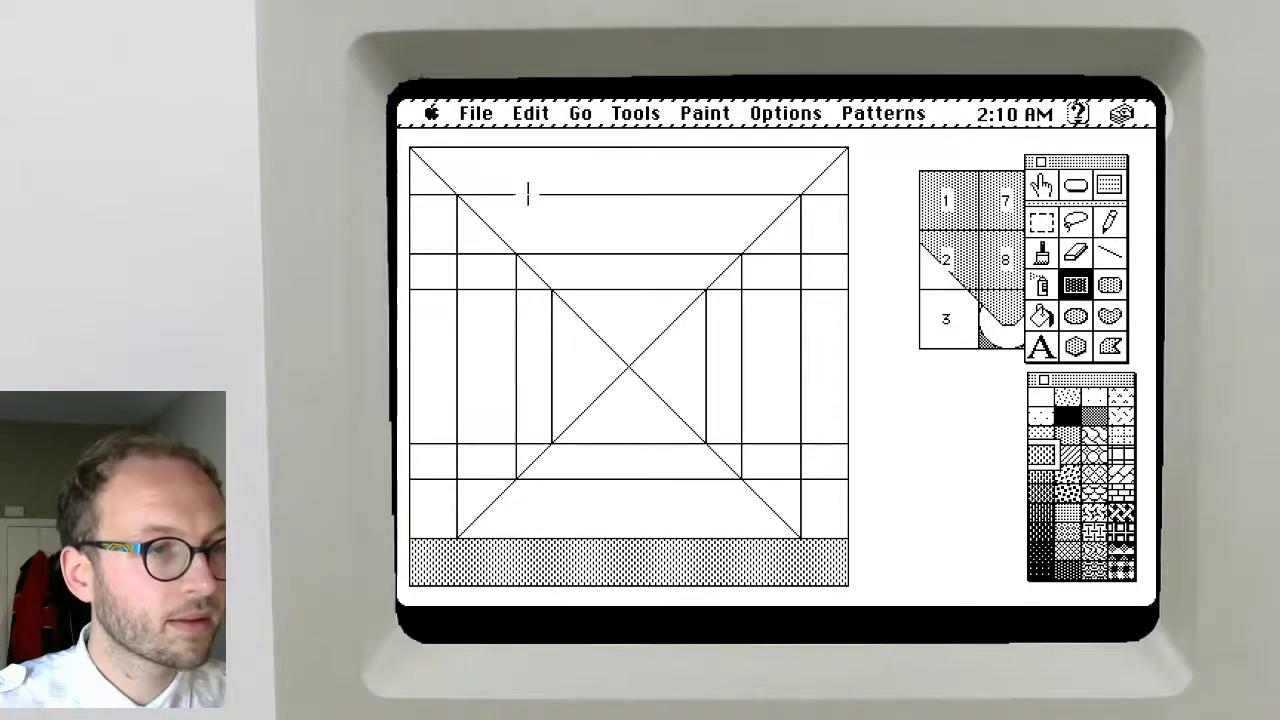
left_click_drag(410, 195, 850, 143)
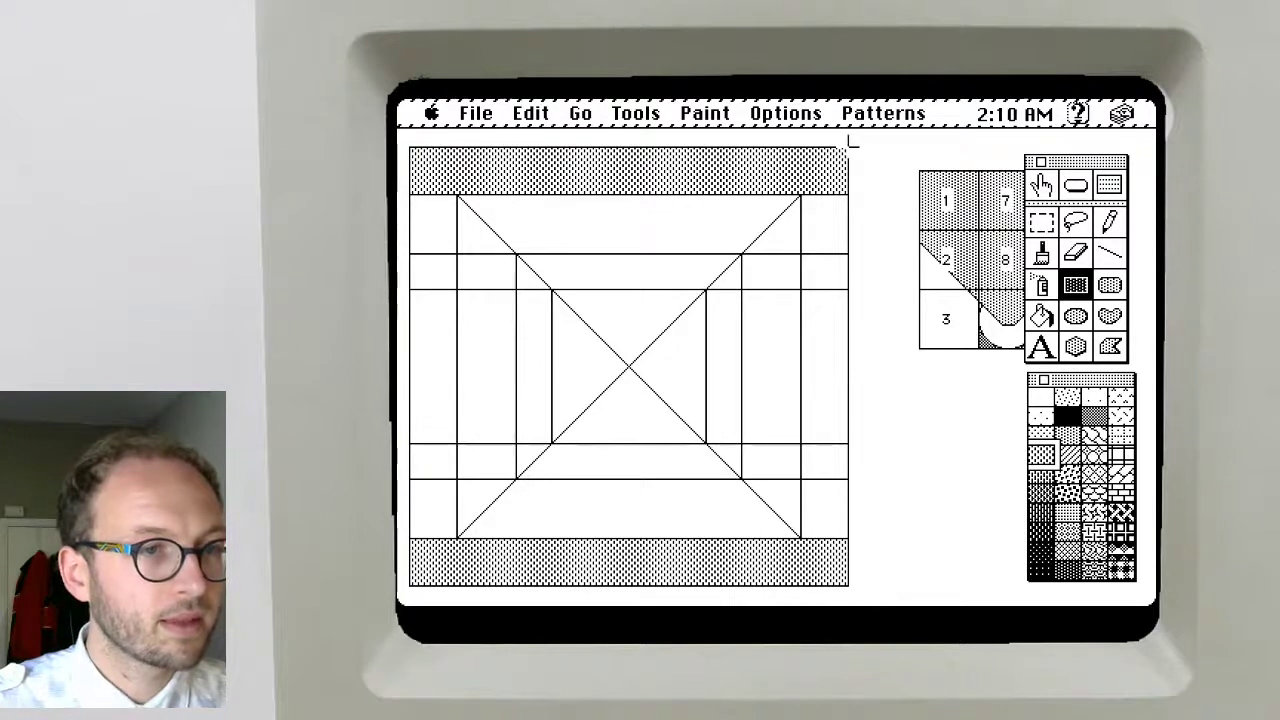
key("super+z")
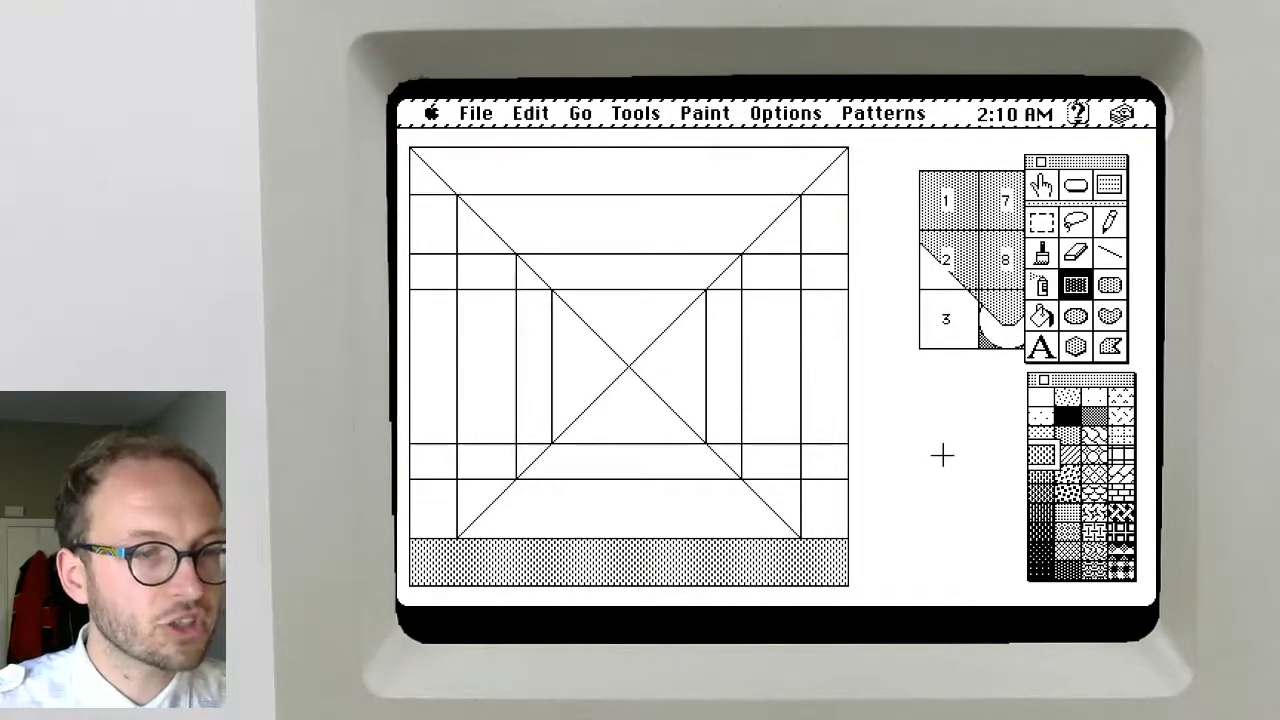
Cover the next two floor bands above the lowest one with full-width filled rectangles, each in a darker dotted pattern
left_click(1042, 472)
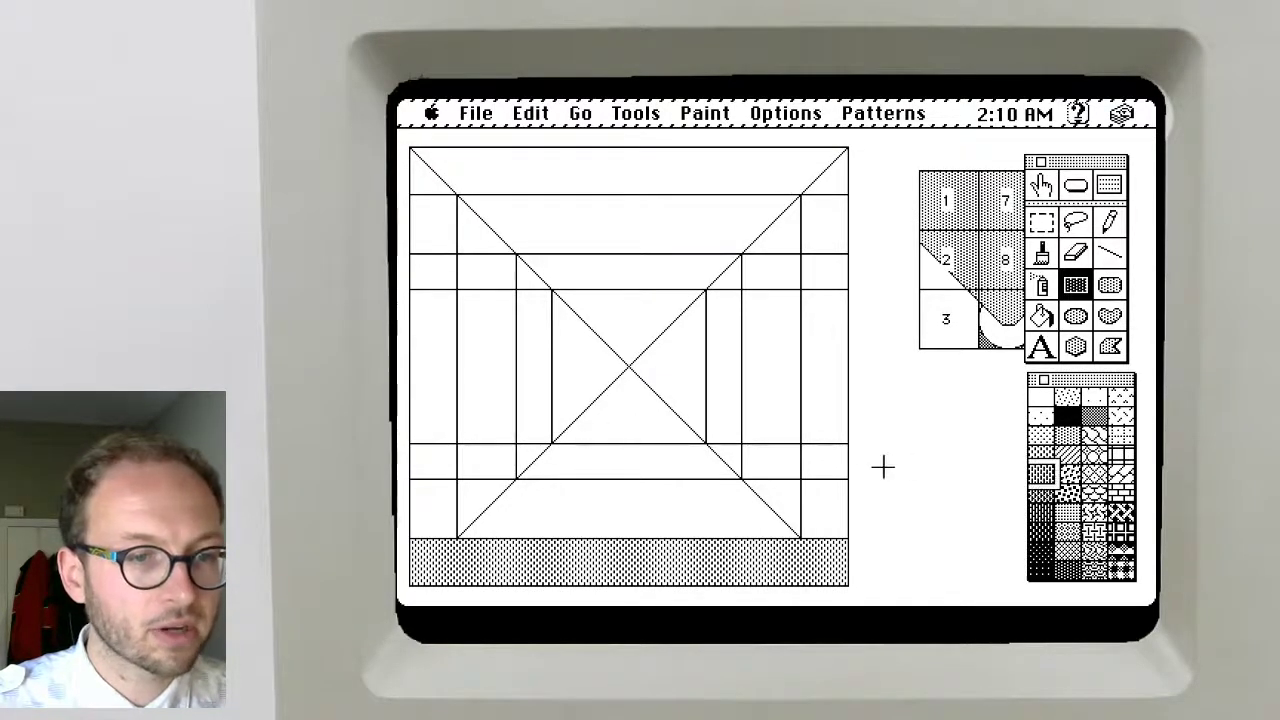
left_click_drag(850, 478, 400, 540)
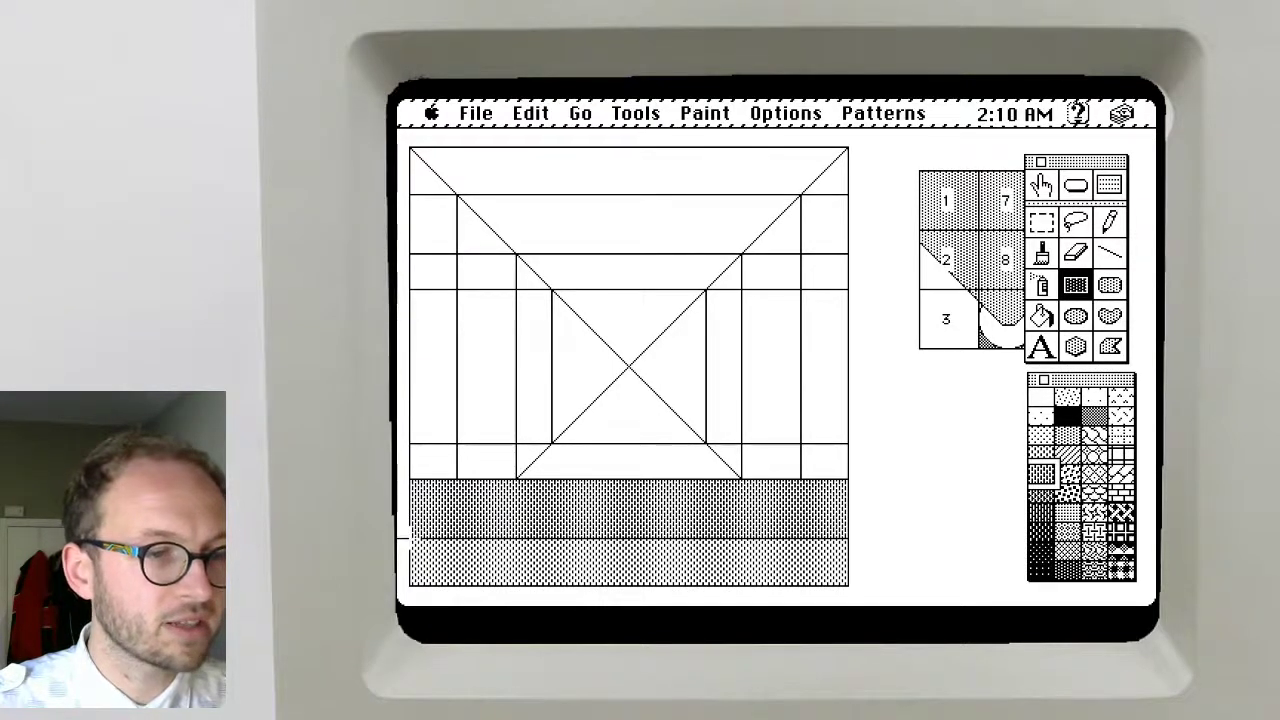
left_click(1044, 514)
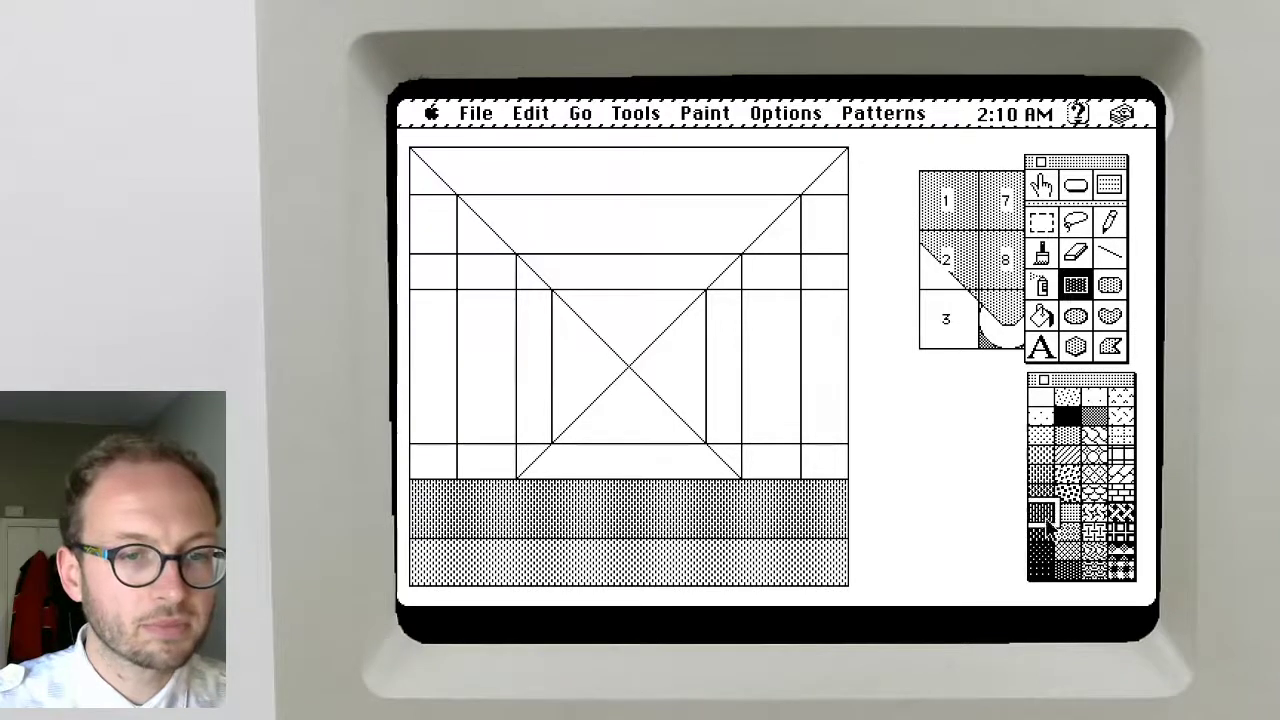
left_click(1042, 493)
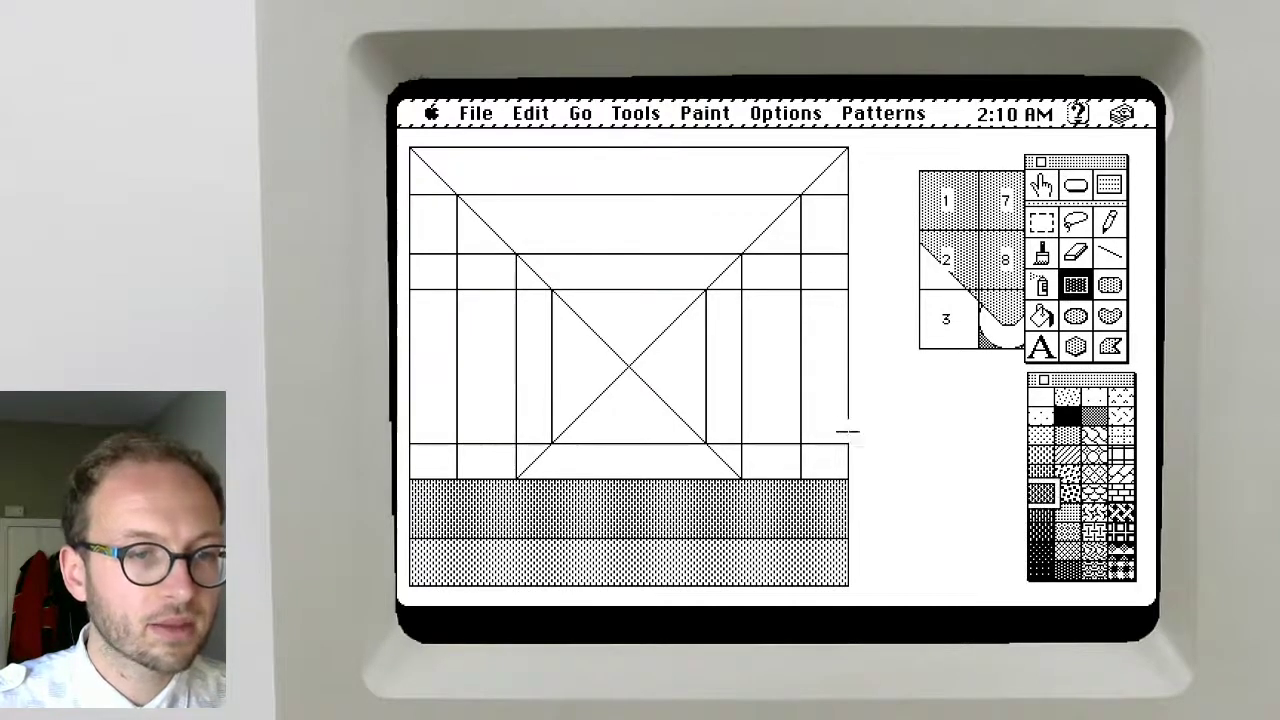
left_click_drag(848, 443, 410, 479)
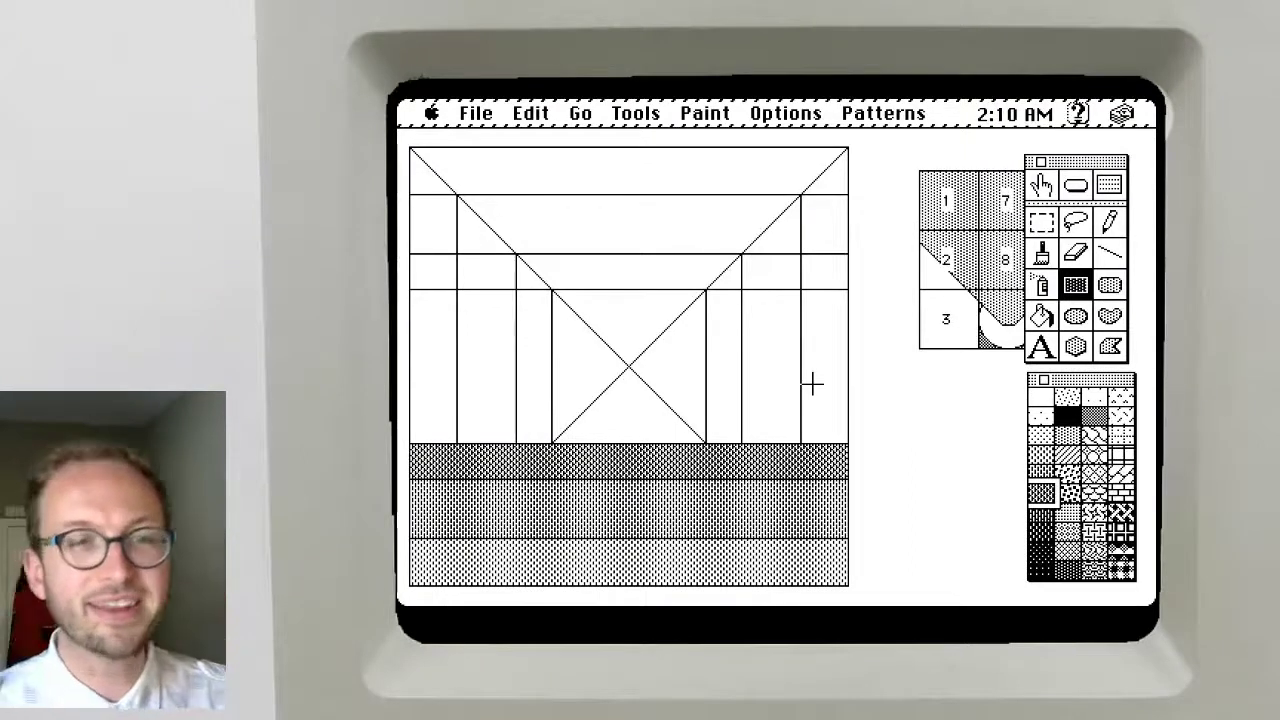
Add two narrow full-width rectangles above the floor bands, the lower one very dark and the upper one in the darkest dotted pattern
left_click(1039, 531)
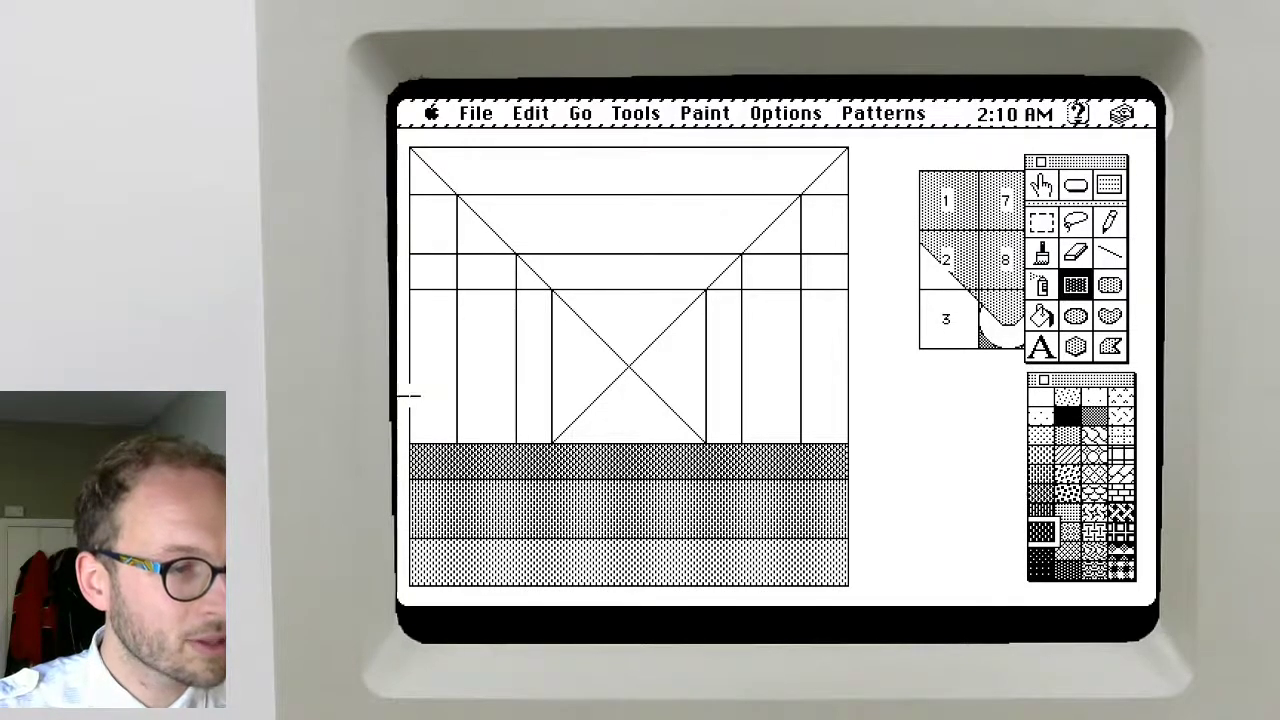
left_click_drag(409, 396, 851, 443)
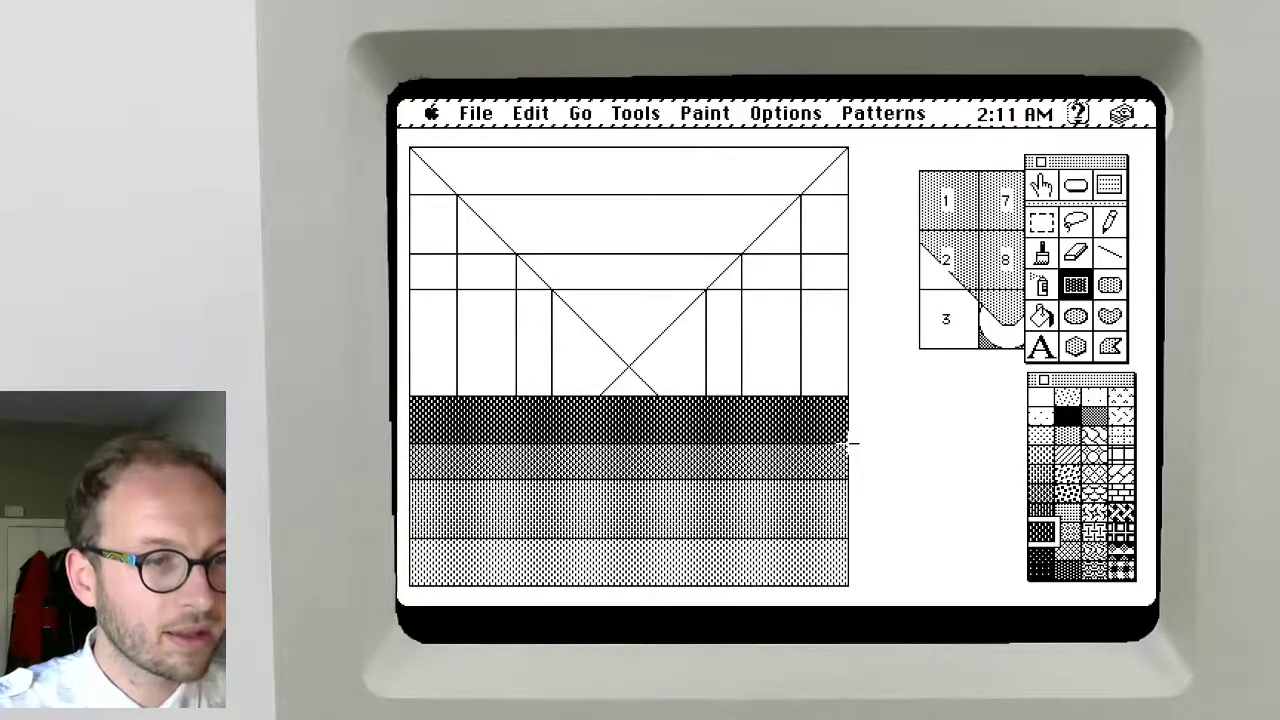
left_click(1041, 568)
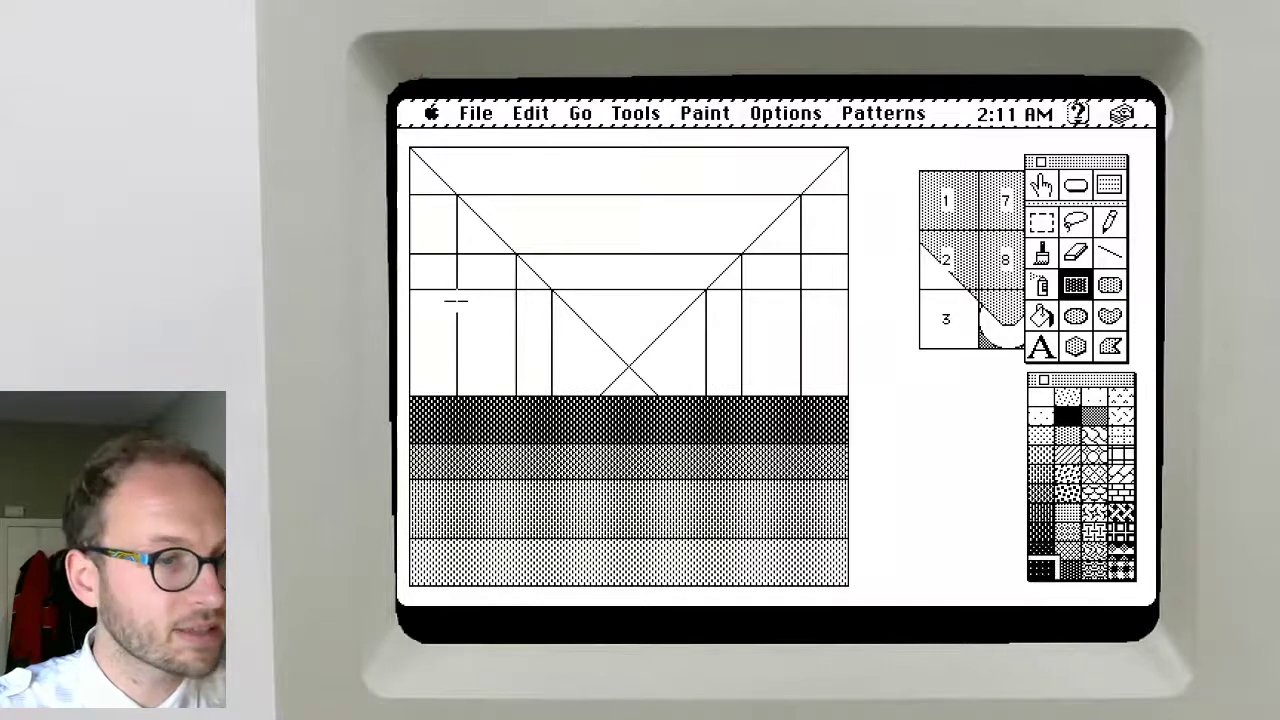
left_click_drag(409, 360, 848, 396)
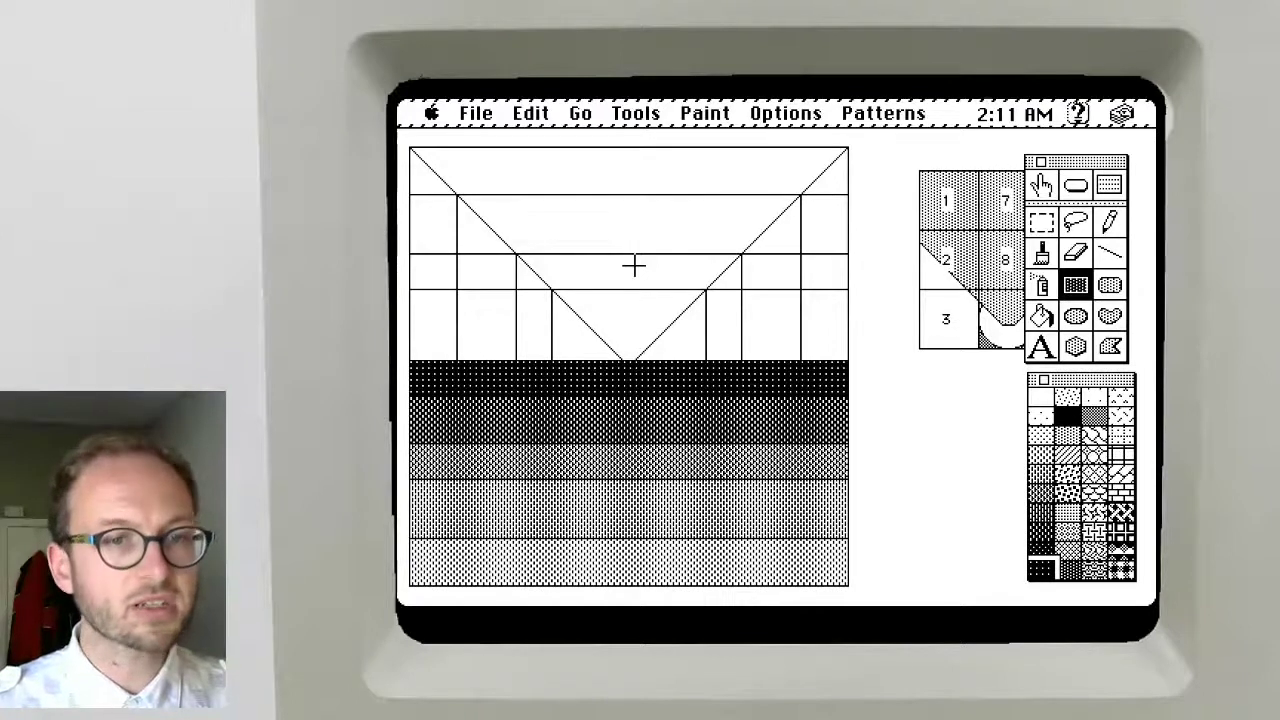
key("super+b")
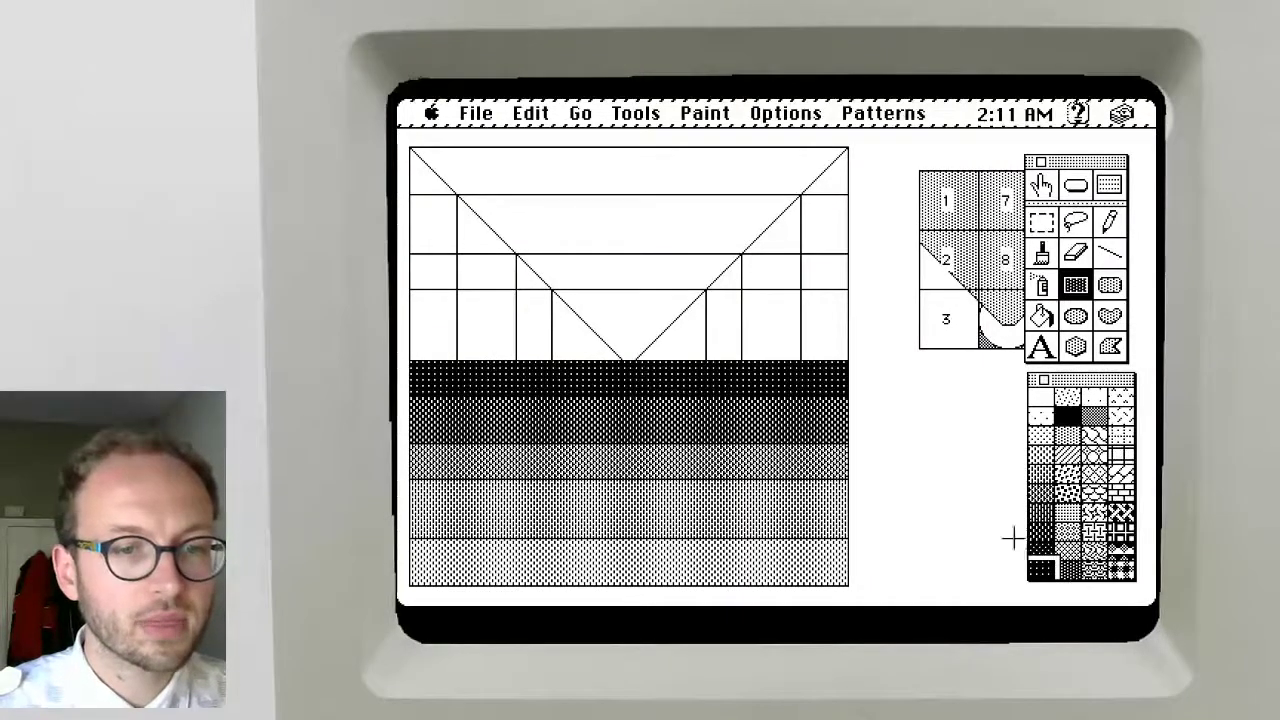
Cover the two bands above the darkest strip with full-width filled rectangles, a dark dotted pattern below and a medium one above
left_click(1041, 531)
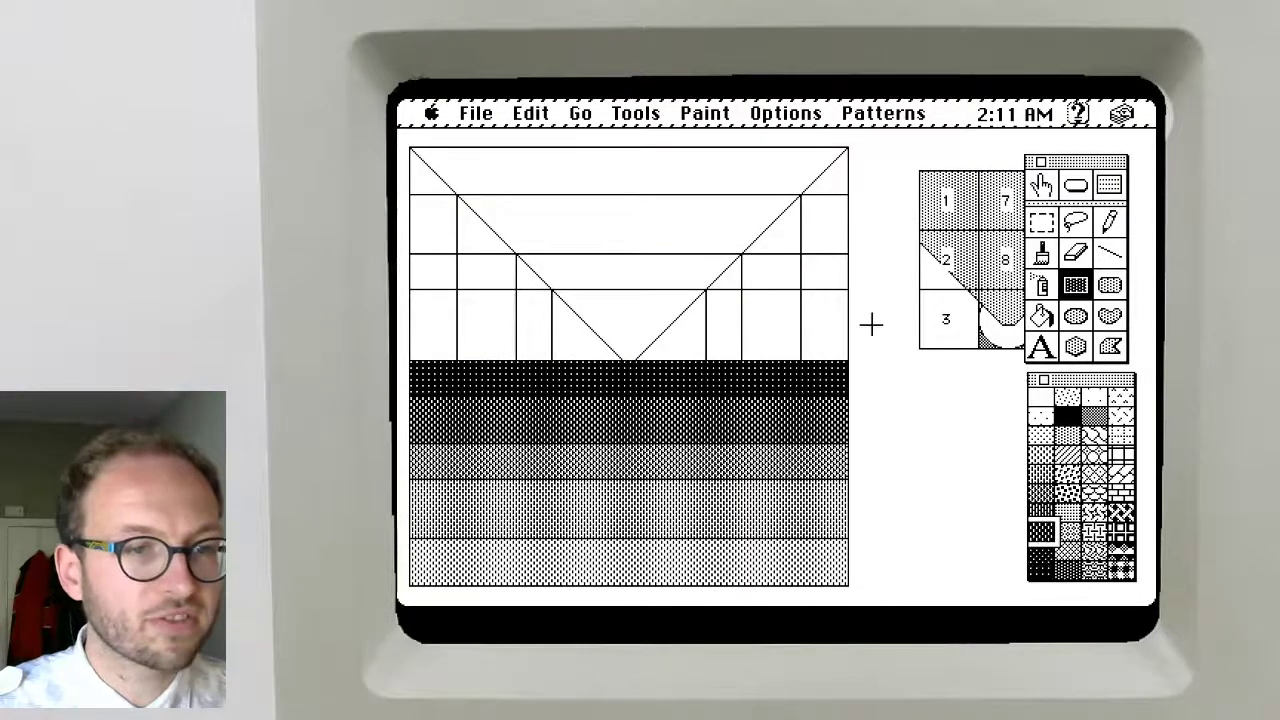
left_click_drag(848, 360, 410, 290)
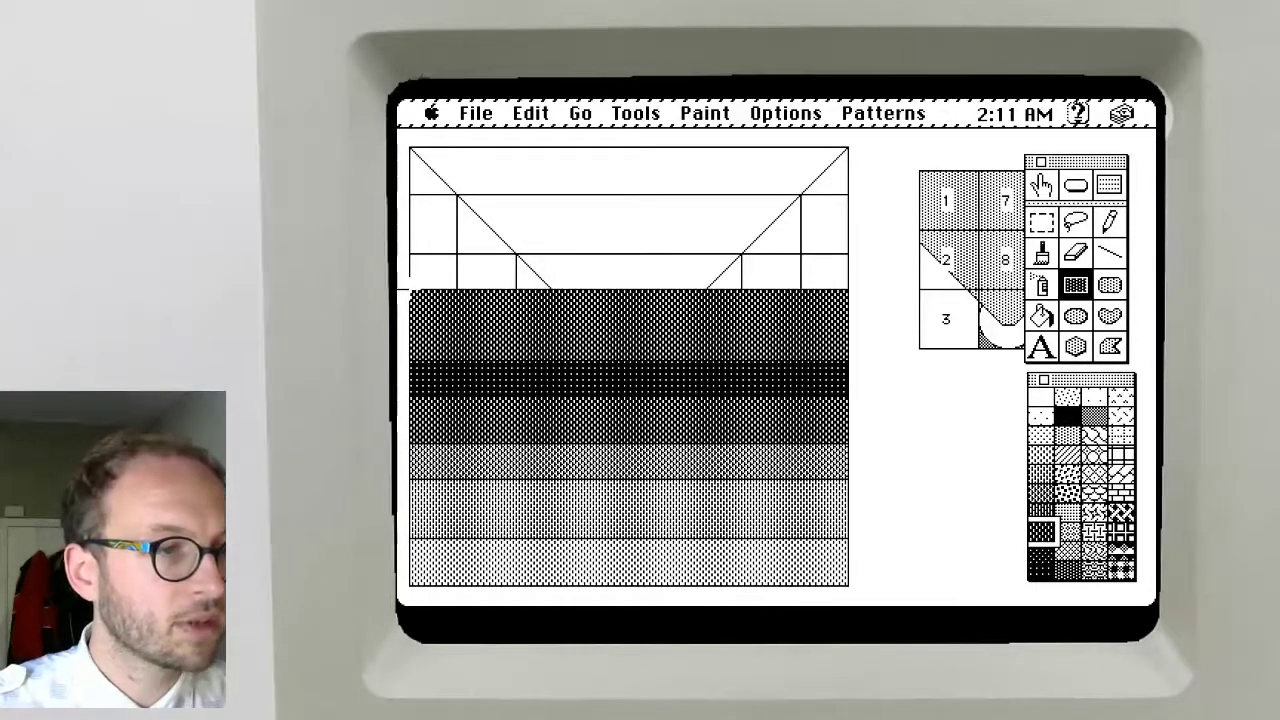
left_click(1041, 492)
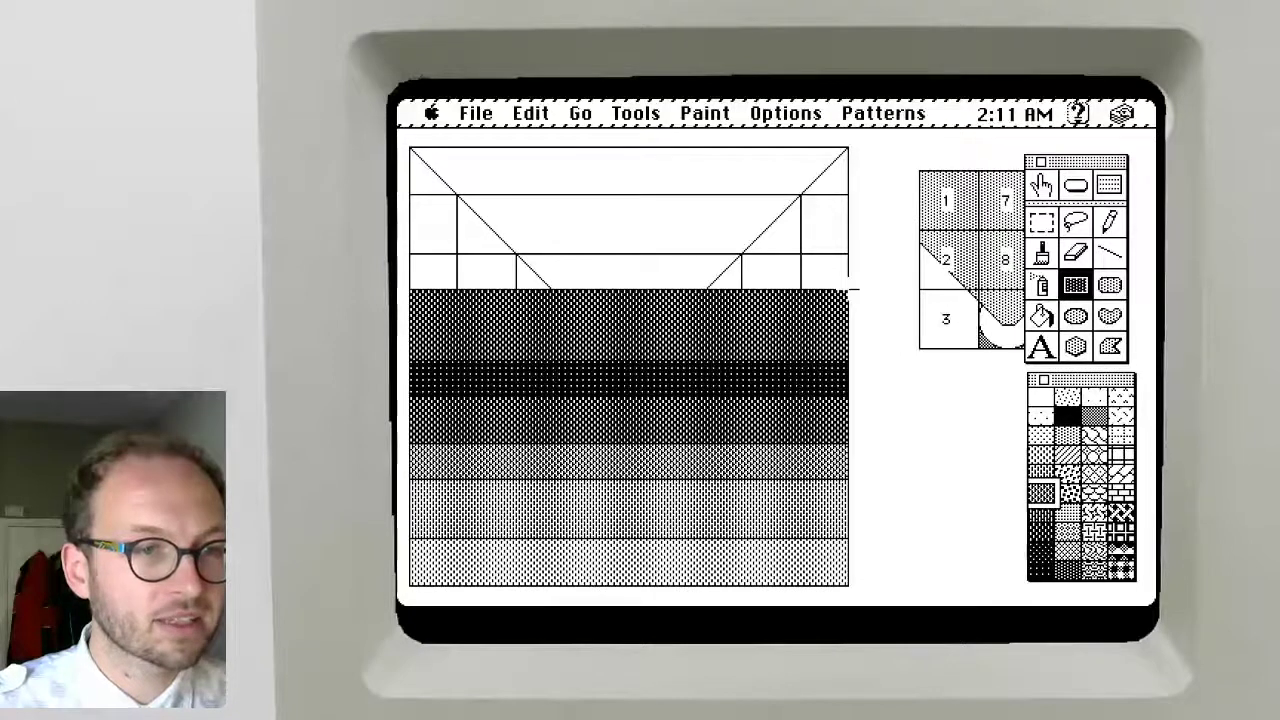
left_click_drag(845, 290, 410, 254)
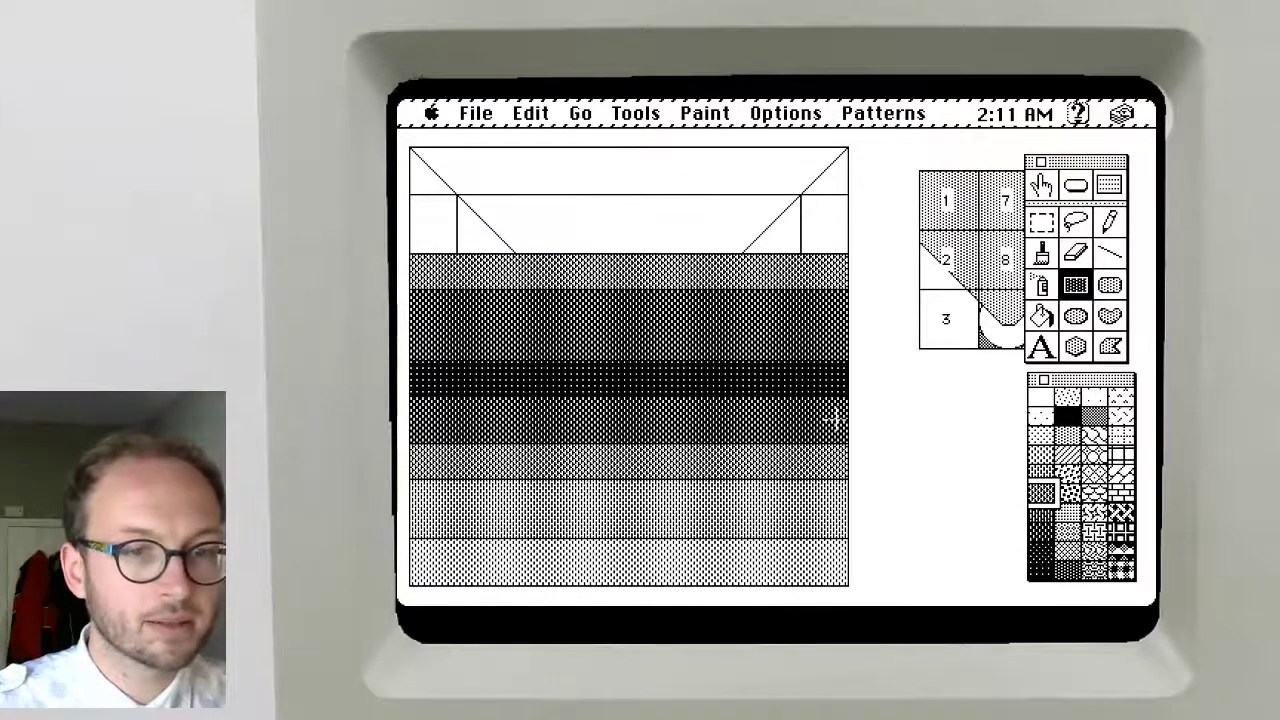
Cover the two uppermost ceiling bands with full-width filled rectangles, a lighter dotted pattern below and the sparsest dots at the very top
left_click(1041, 472)
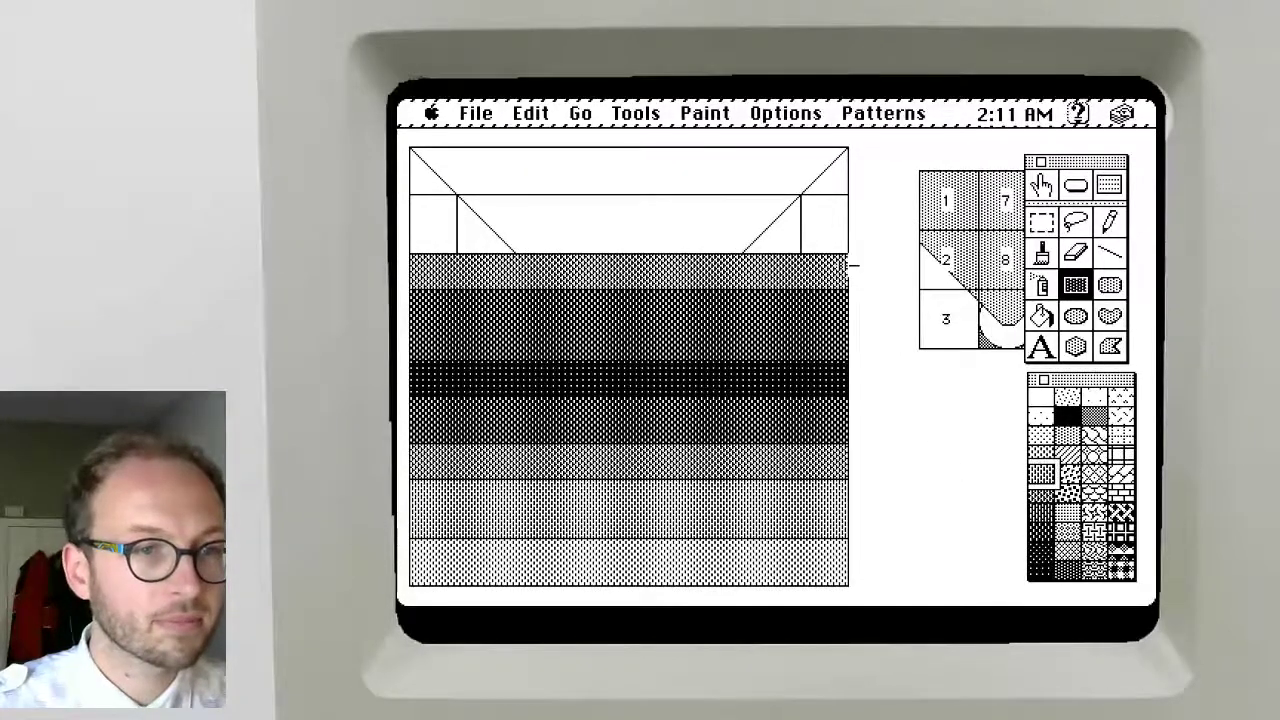
left_click_drag(848, 254, 410, 196)
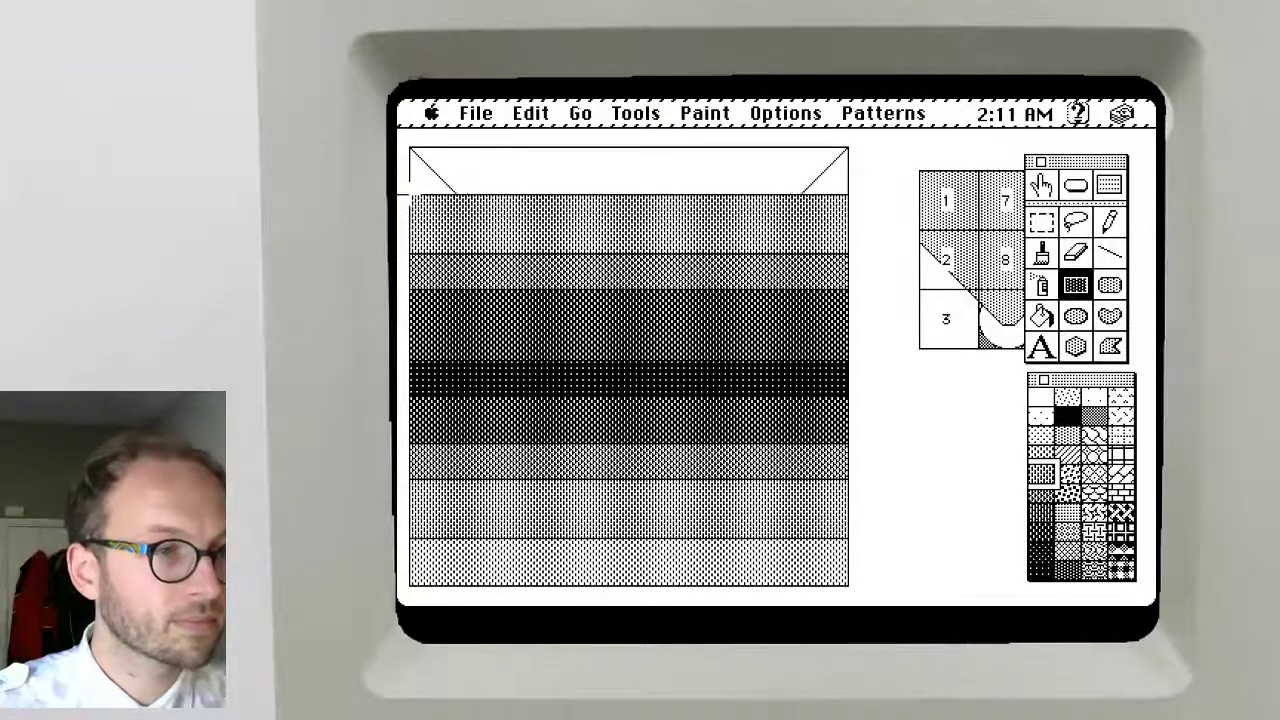
left_click(1042, 414)
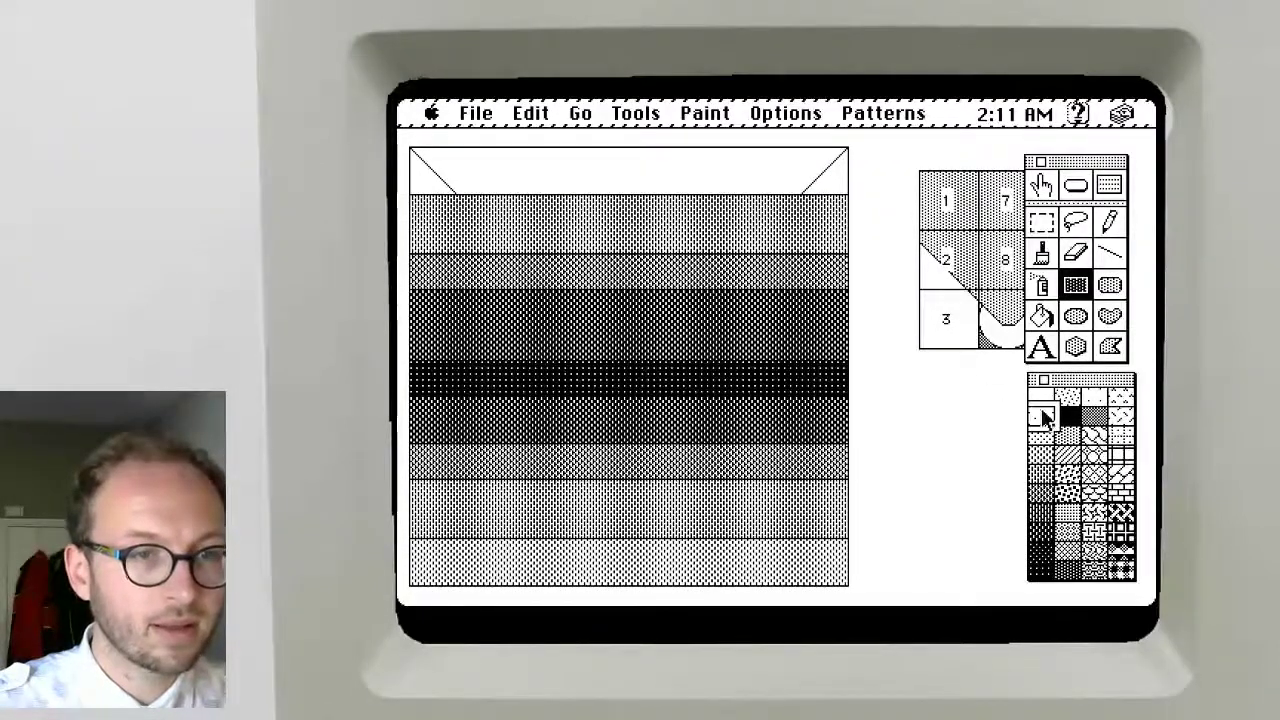
left_click_drag(848, 196, 420, 140)
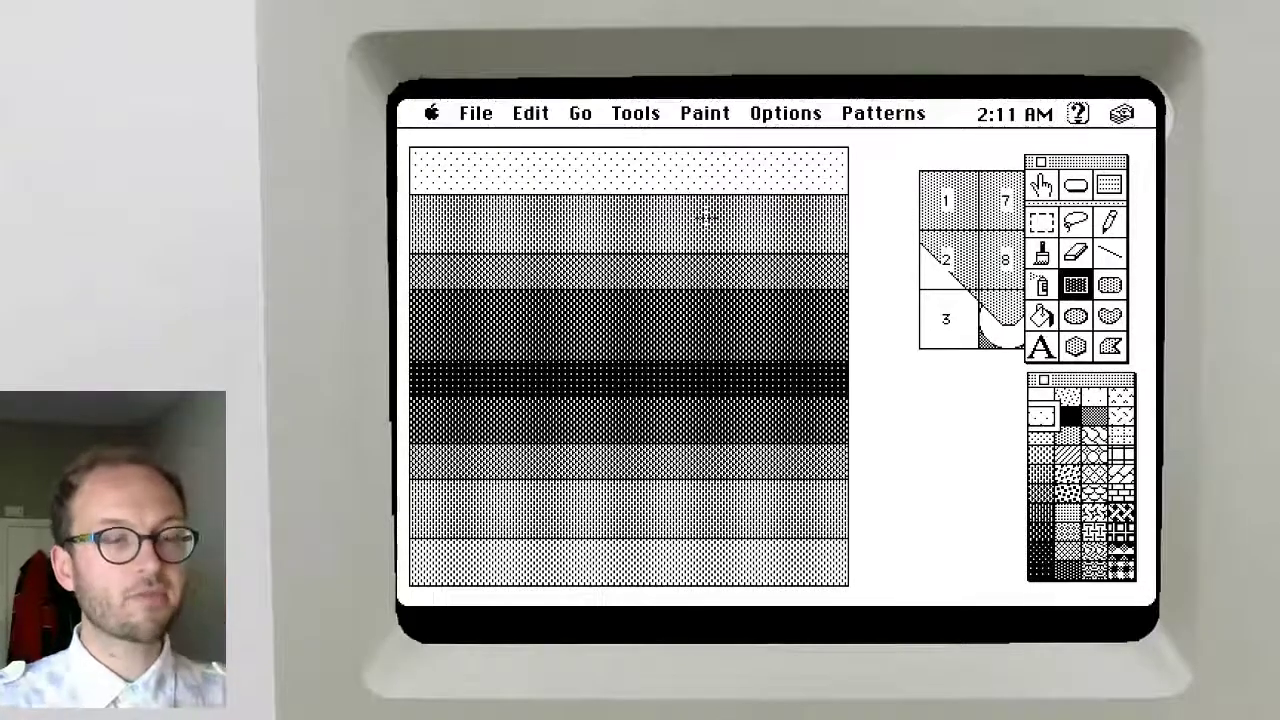
Go back to the previous card with the left wall, and move the Tools palette slightly up and right to uncover more mini-map
left_click(1045, 224)
double_click(1045, 224)
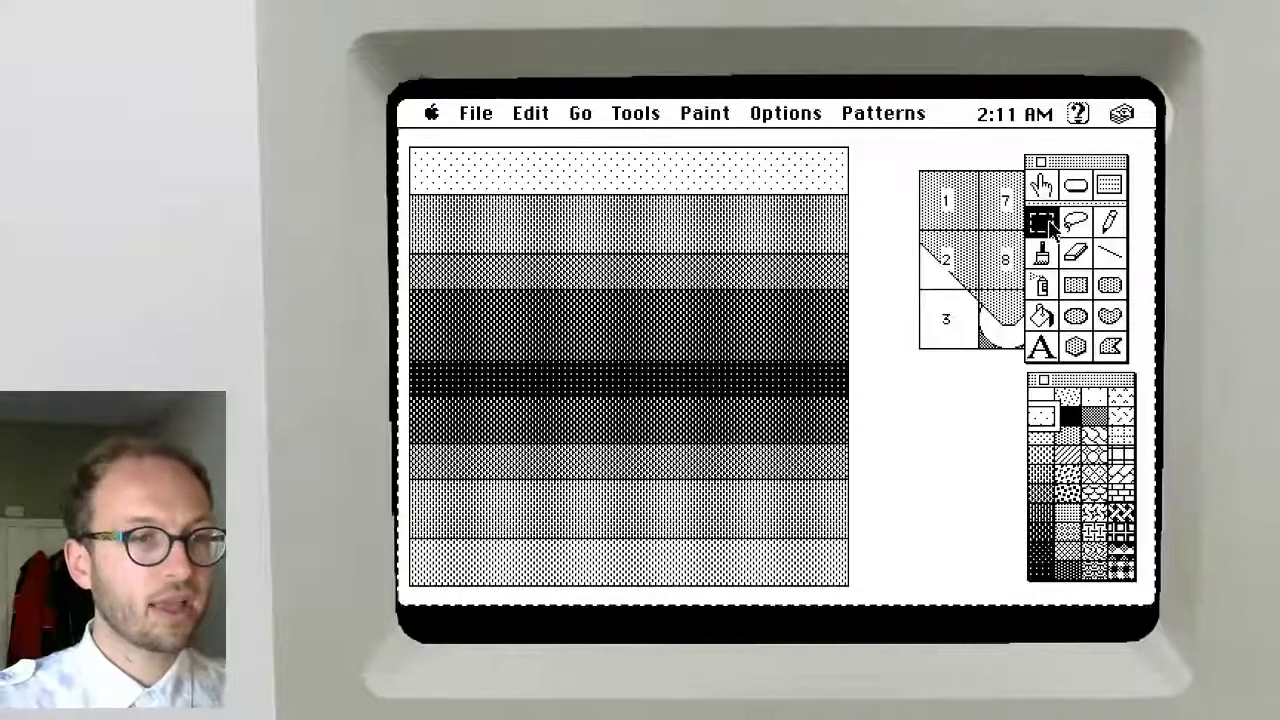
key("Left")
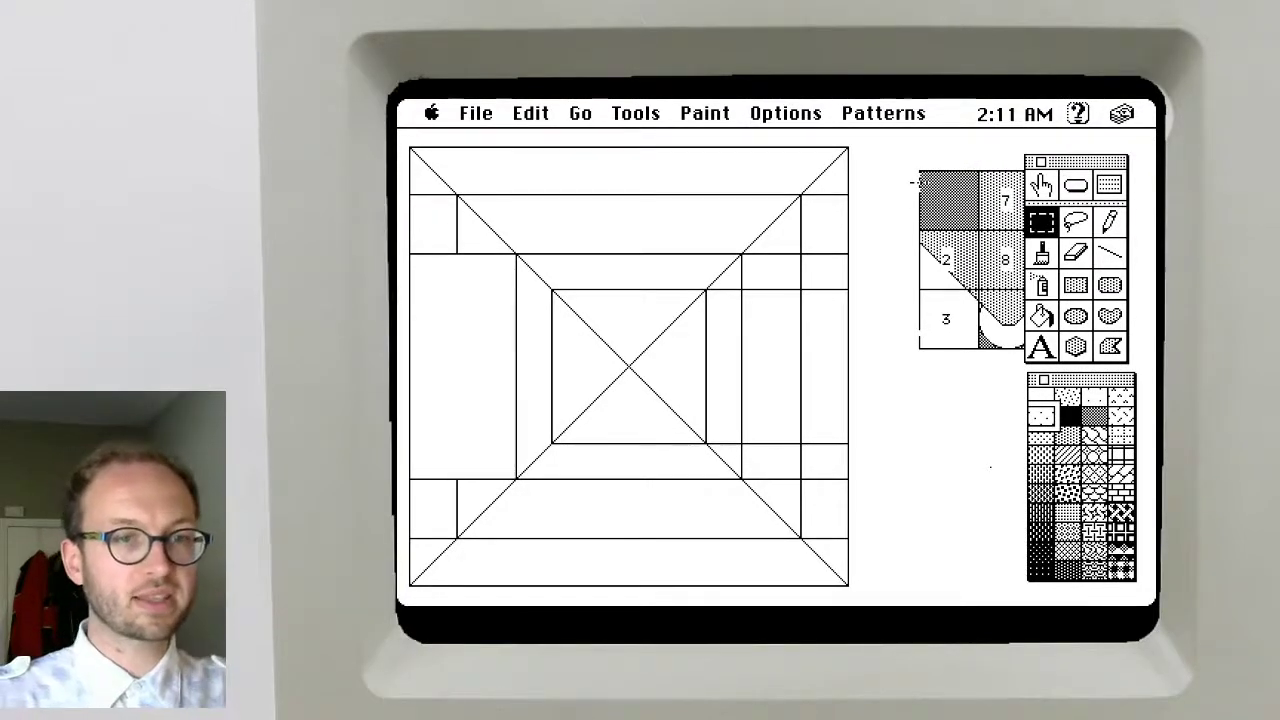
left_click_drag(1086, 162, 1100, 150)
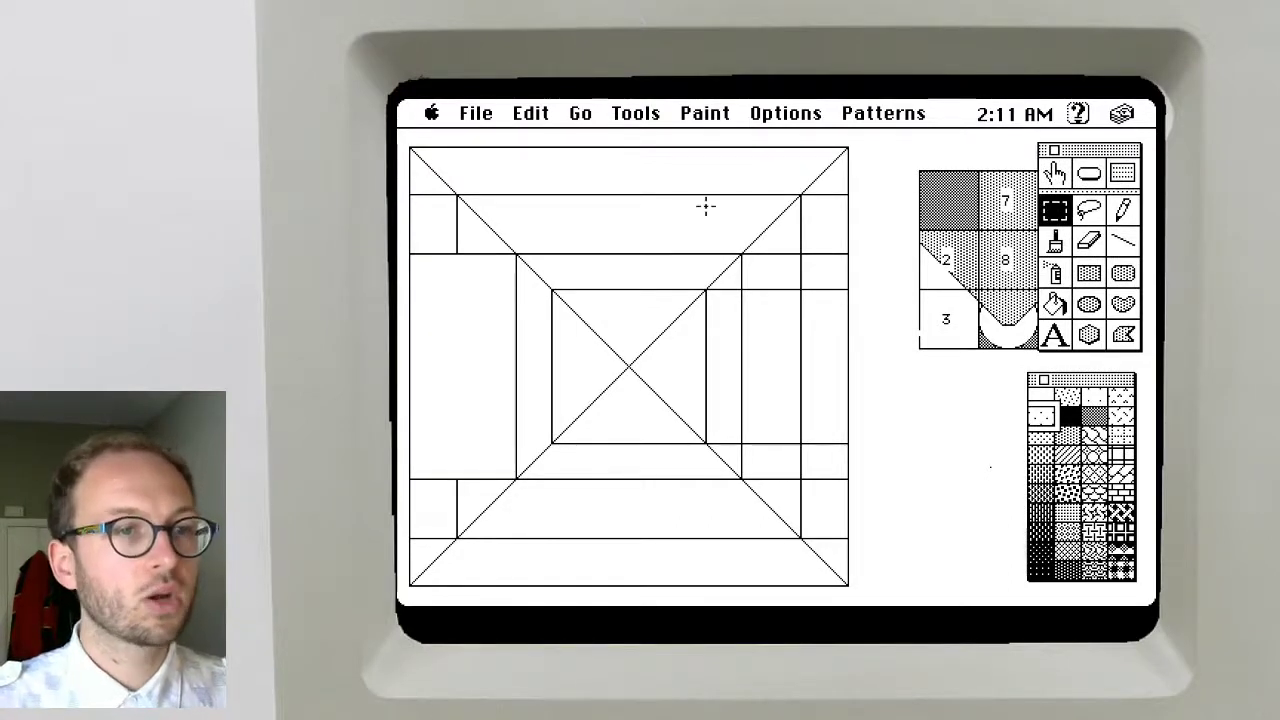
Copy only the card's own left wall and shaded mini-map square as a tight selection, and paste them onto the shaded card
key("super+a")
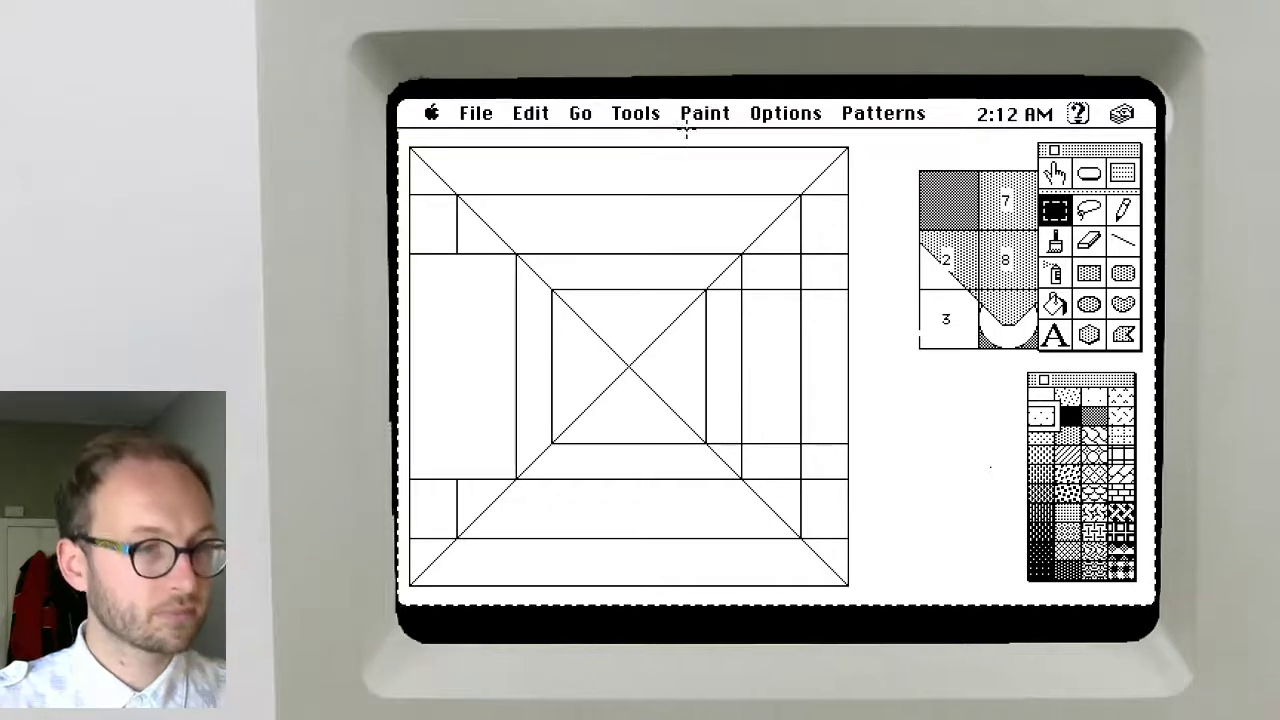
left_click_drag(704, 113, 706, 133)
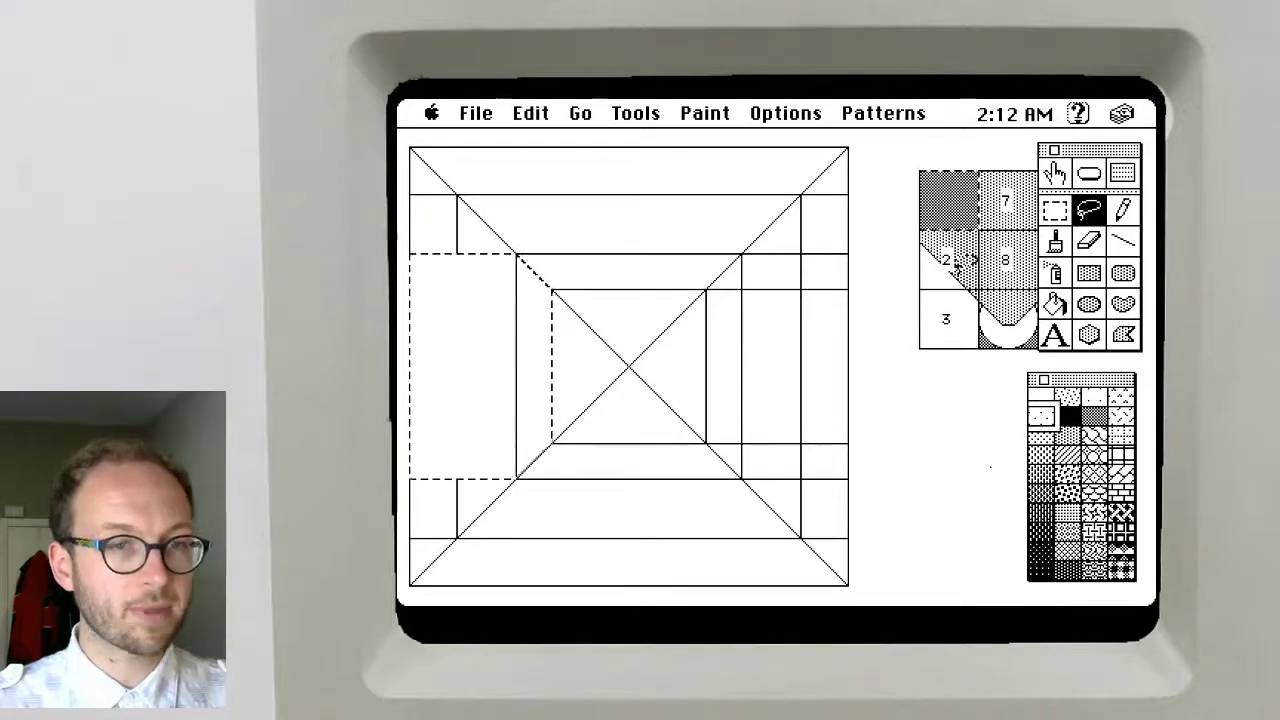
key("Right")
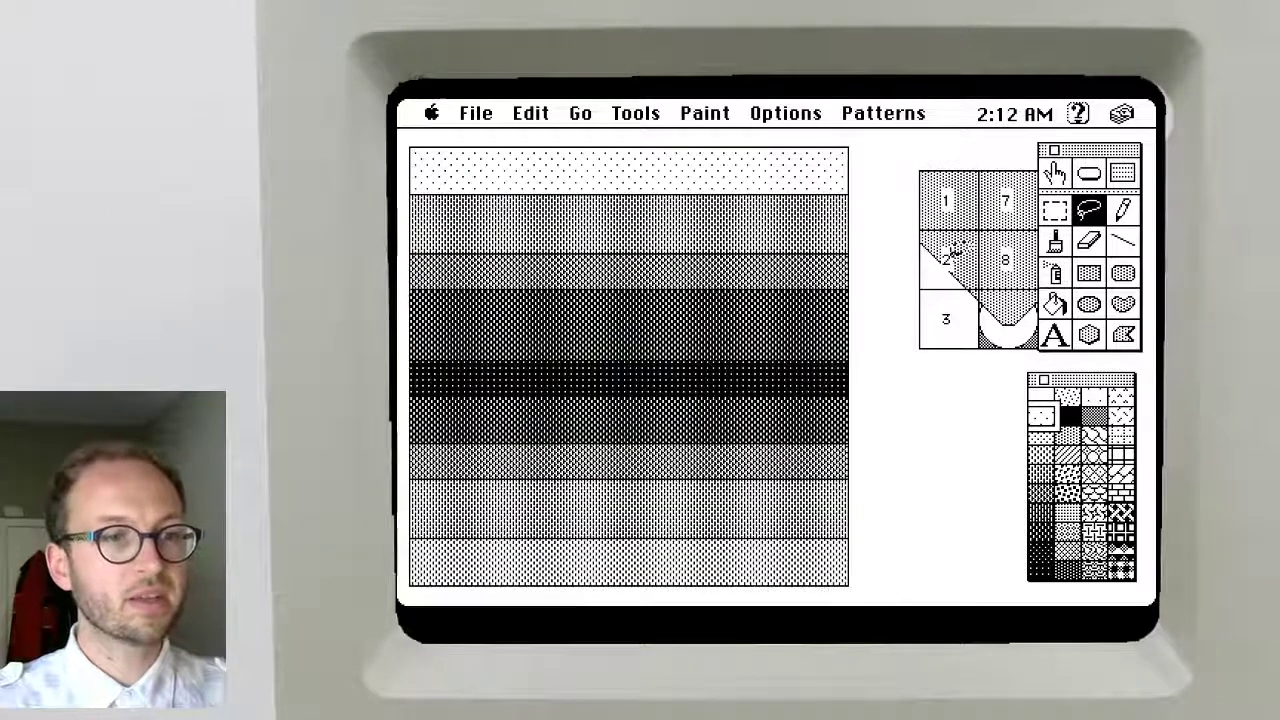
key("super+v")
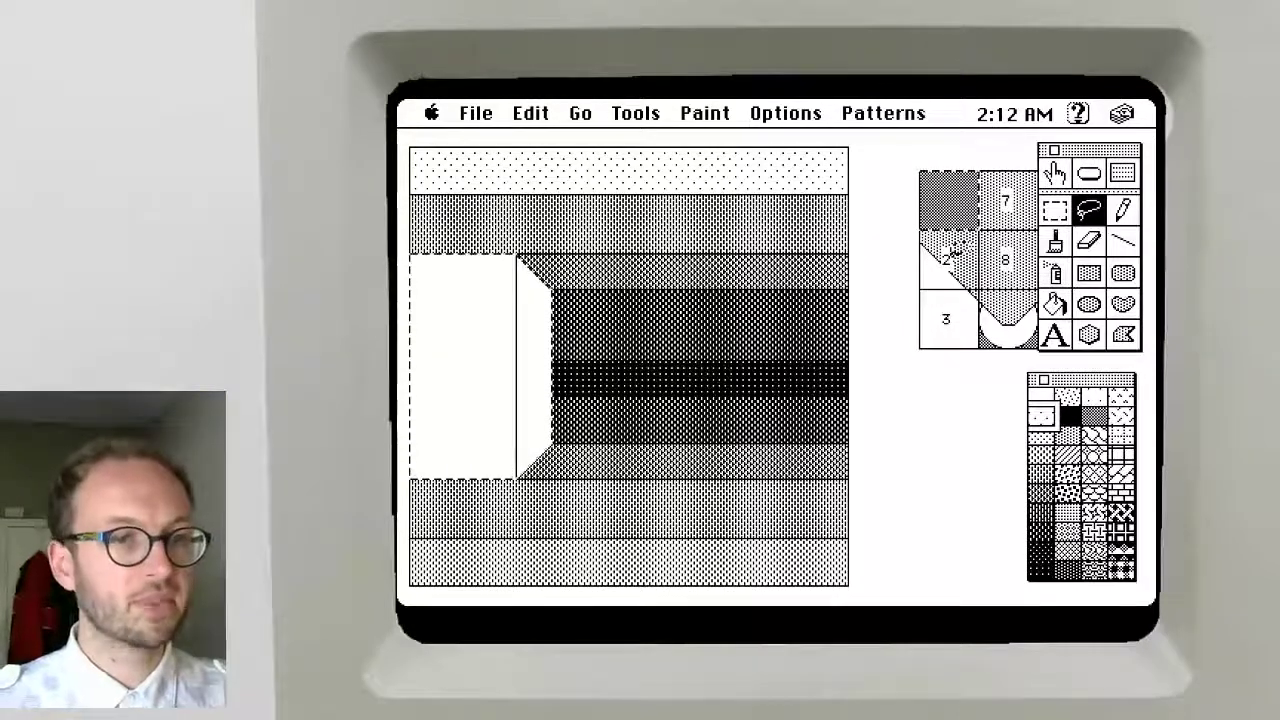
Leave the paint tools and name the current card game in its card info
left_click(1058, 178)
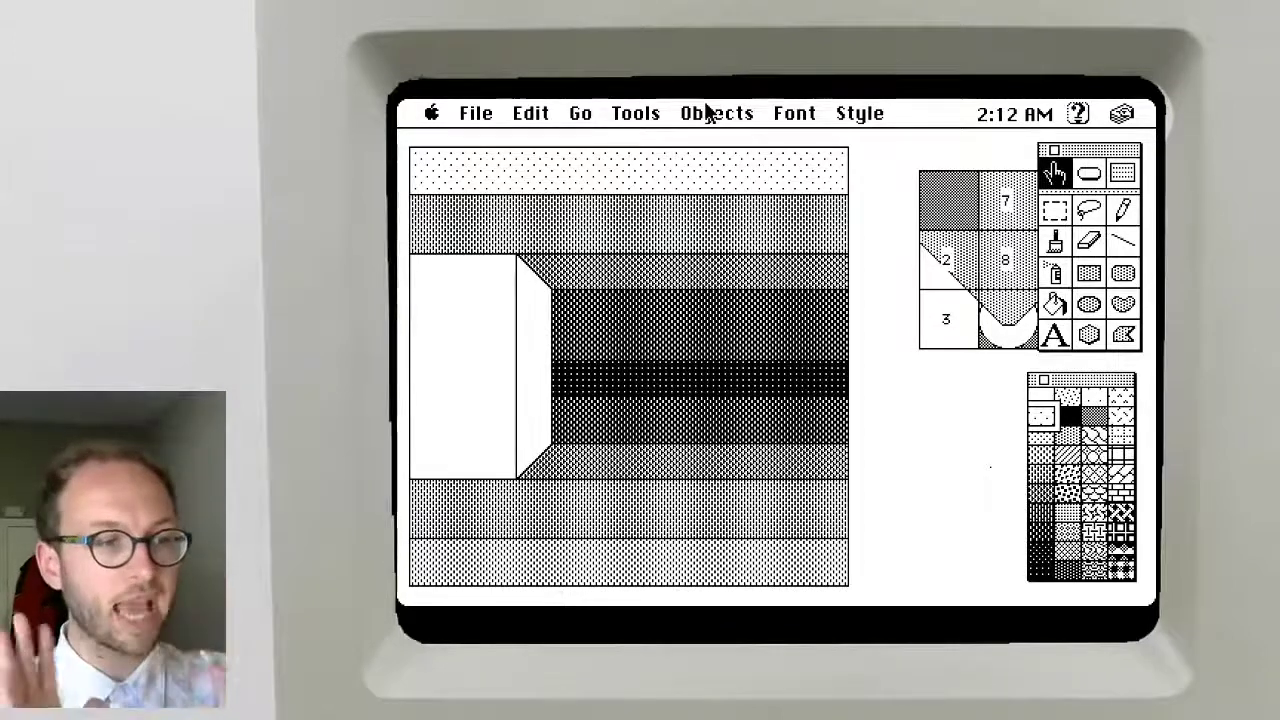
left_click_drag(706, 112, 768, 187)
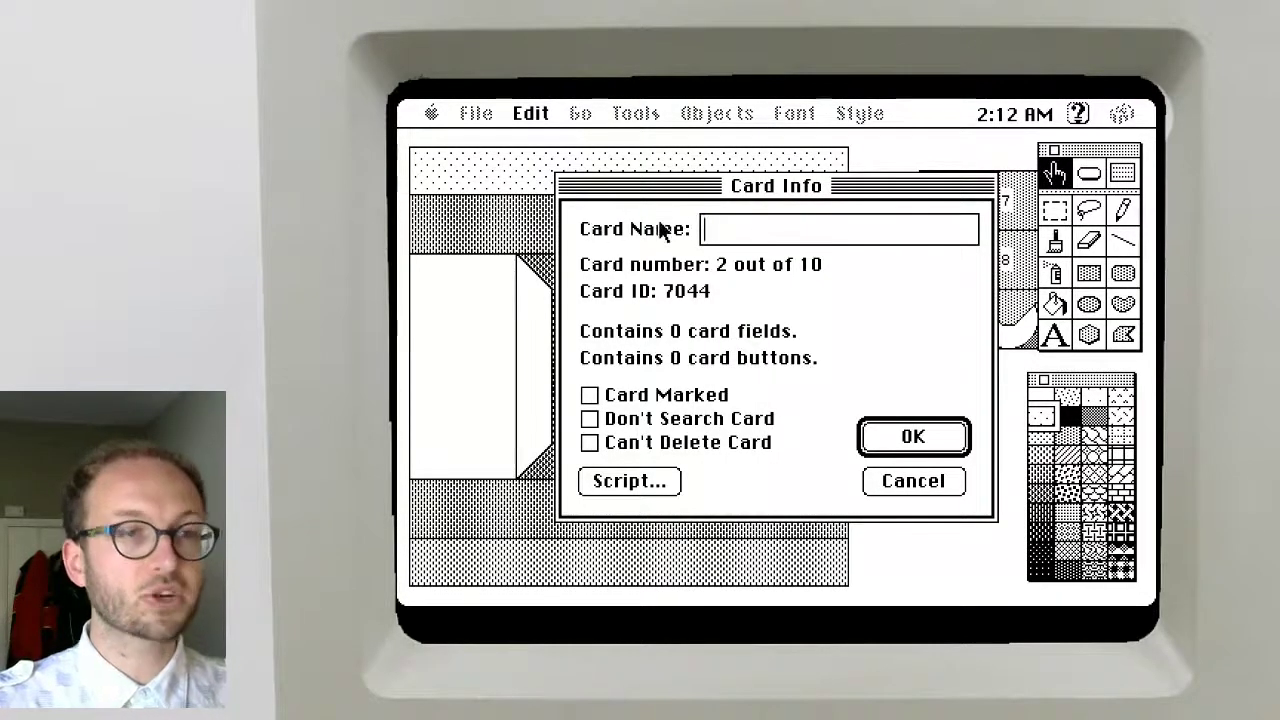
type("game")
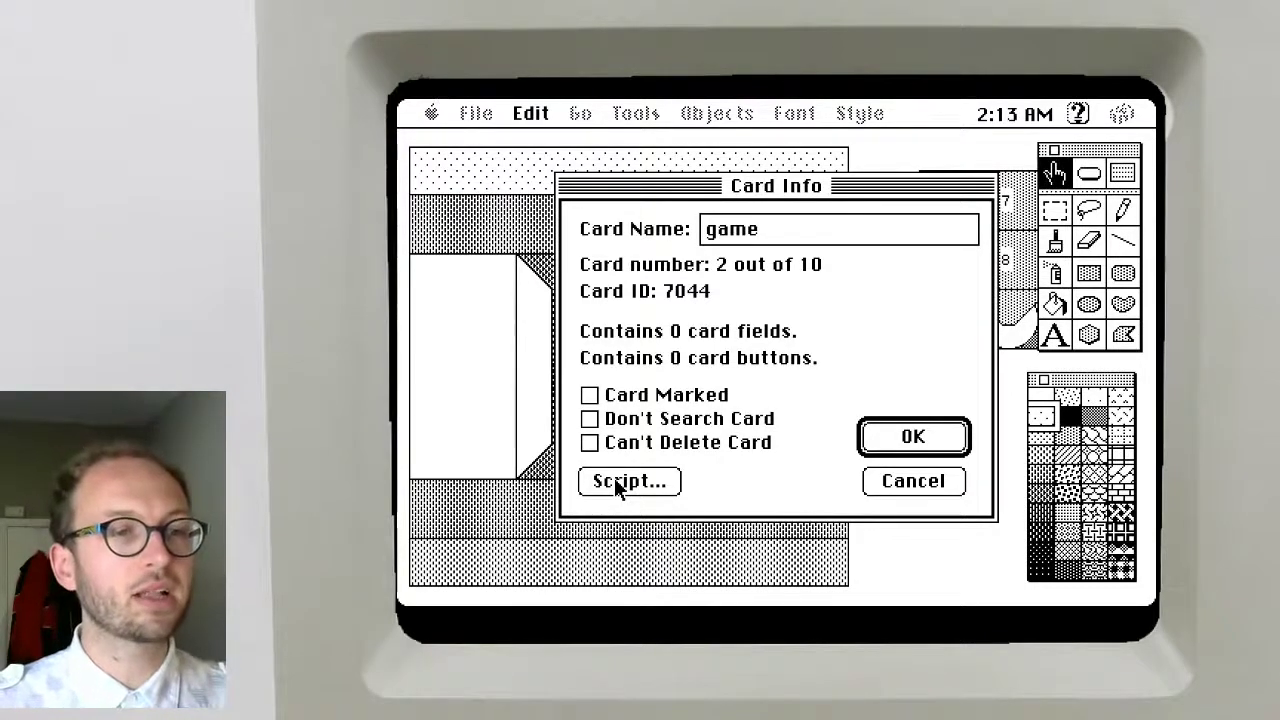
left_click(900, 436)
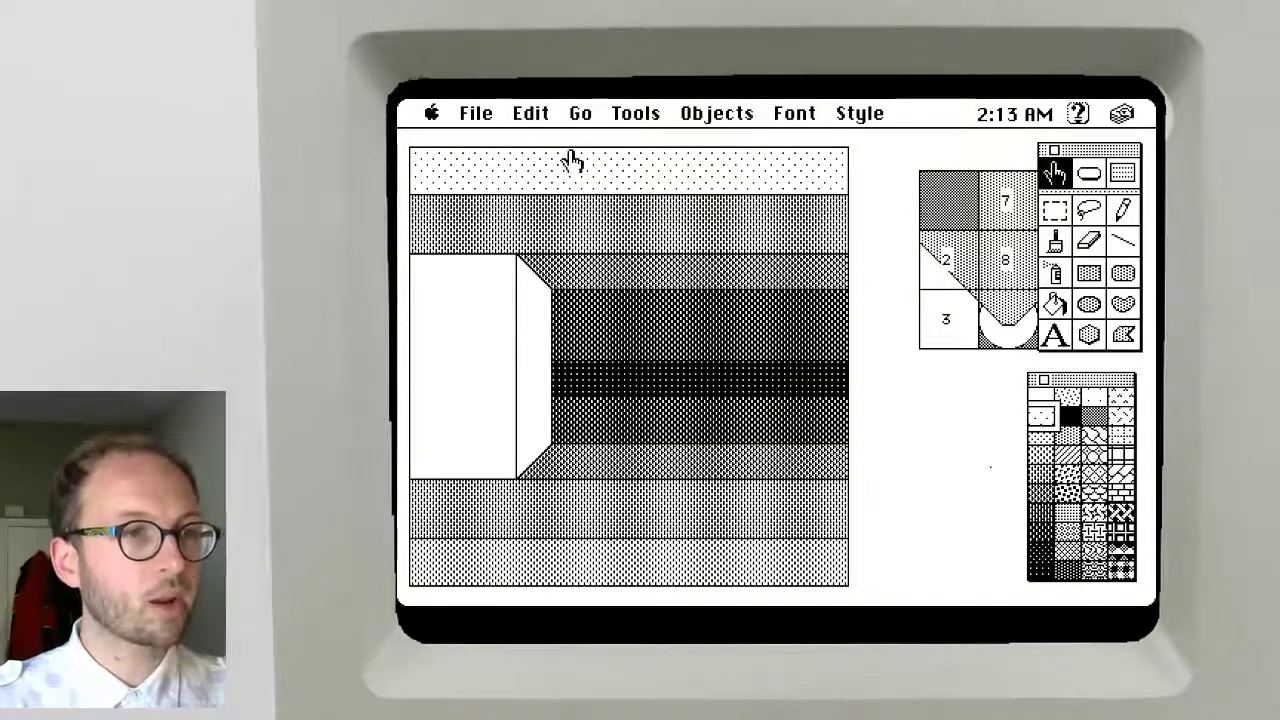
Add a new background following the game card and name it debug bg
left_click_drag(568, 116, 716, 216)
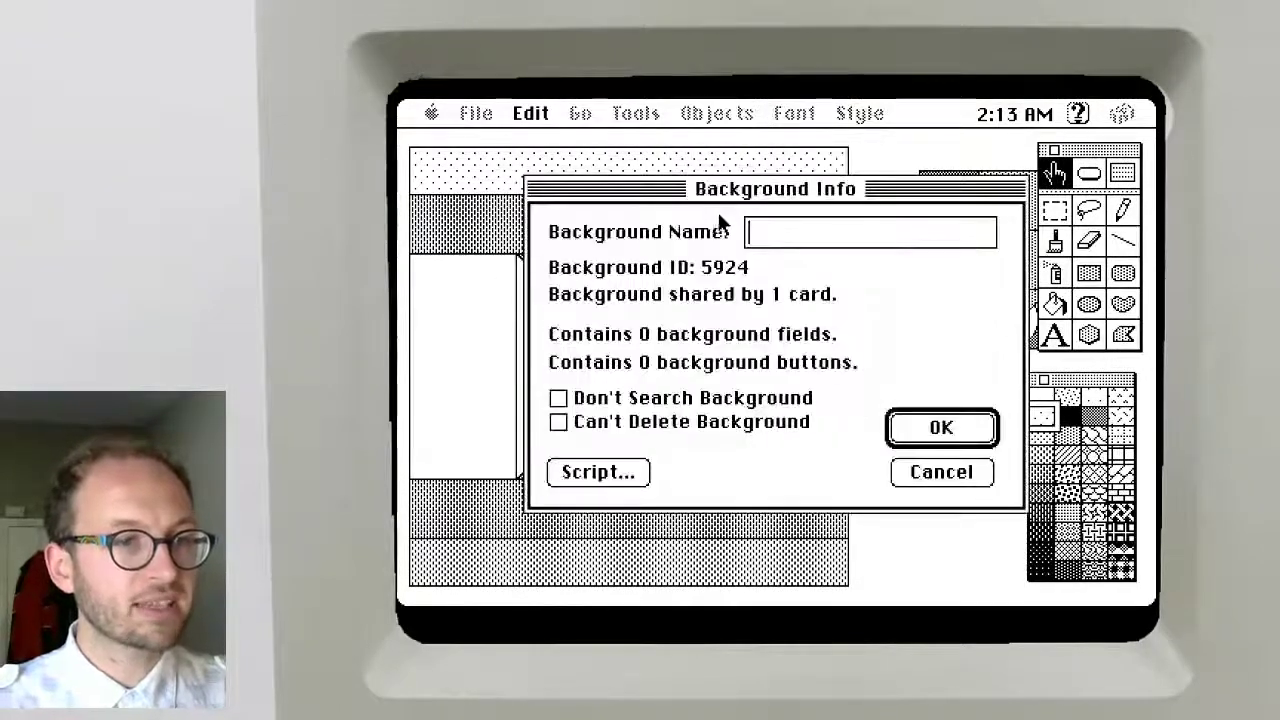
left_click(959, 434)
left_click_drag(718, 118, 736, 411)
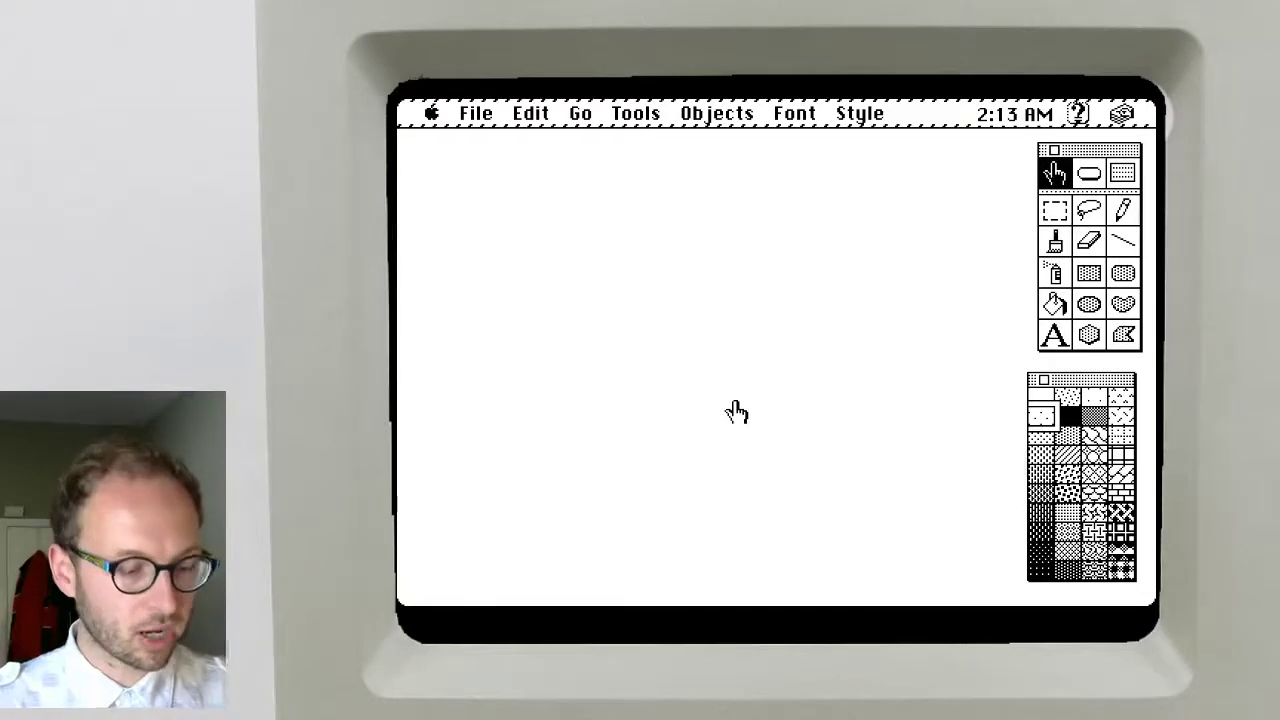
left_click_drag(686, 110, 718, 210)
type("debug bg")
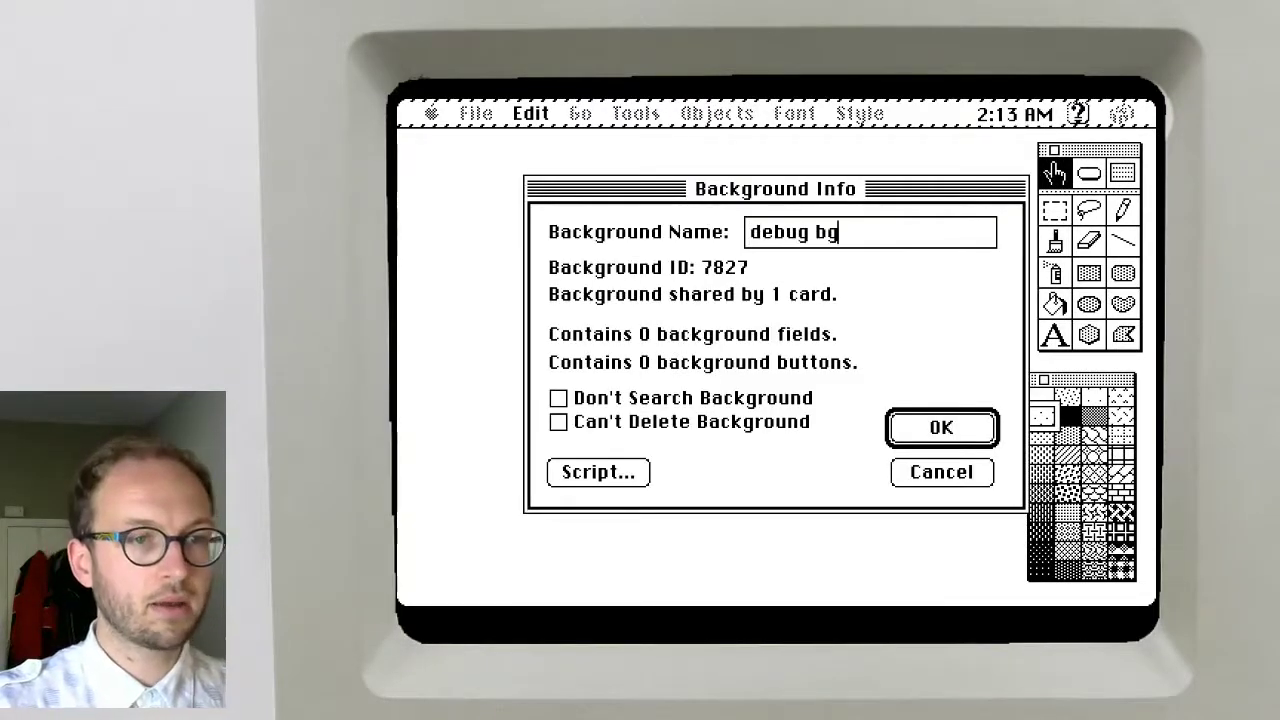
key("Return")
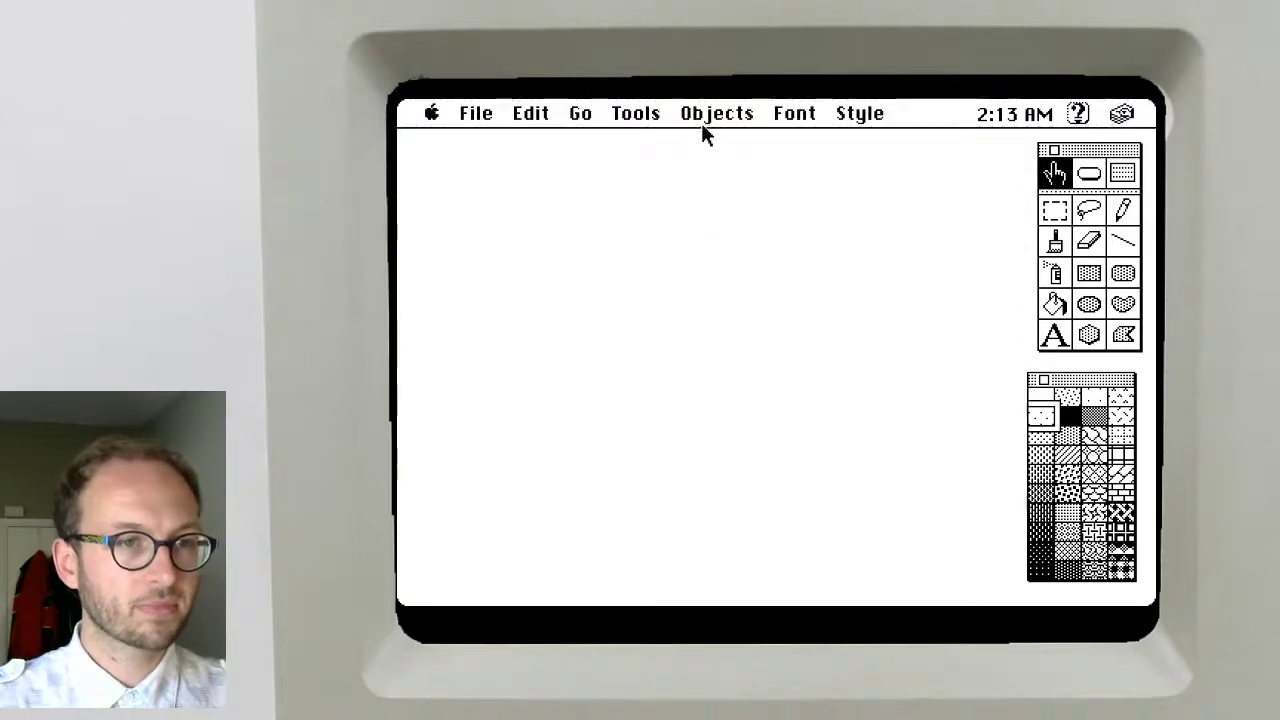
Check the new background's info, name its card debug, and flip to the game card and back
left_click_drag(712, 114, 762, 214)
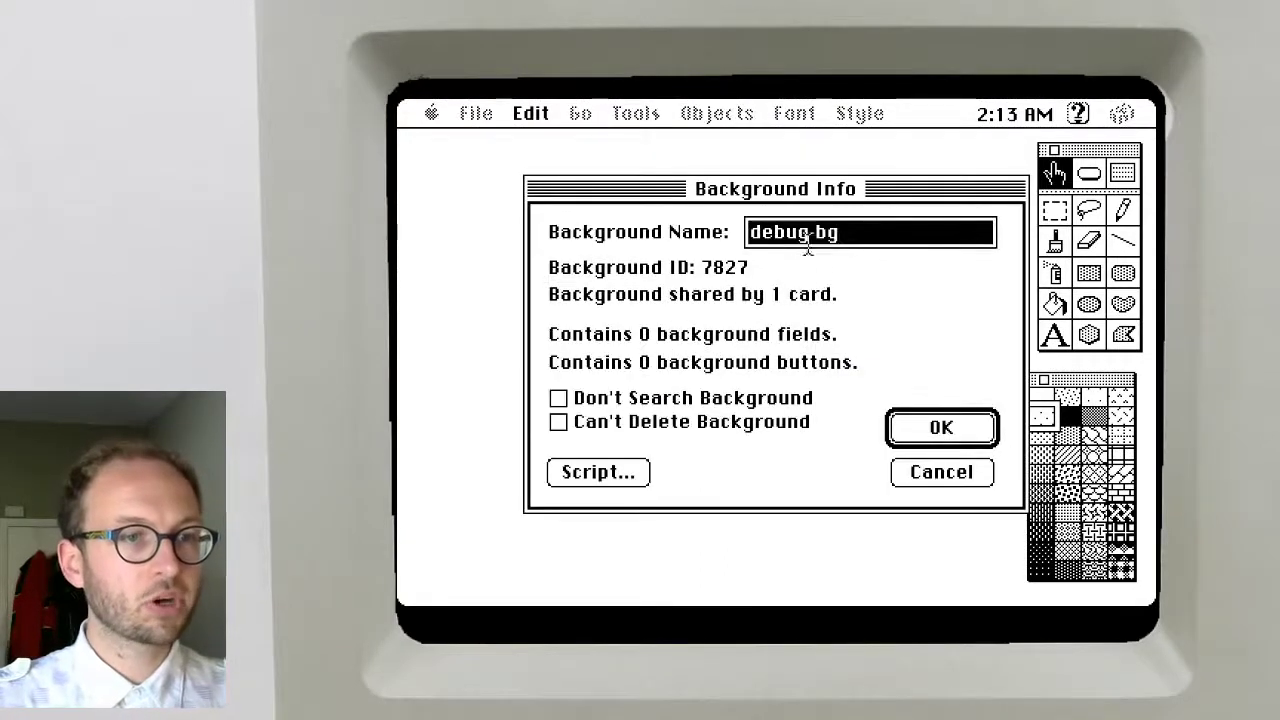
left_click(909, 474)
left_click_drag(709, 101, 749, 182)
type("debug")
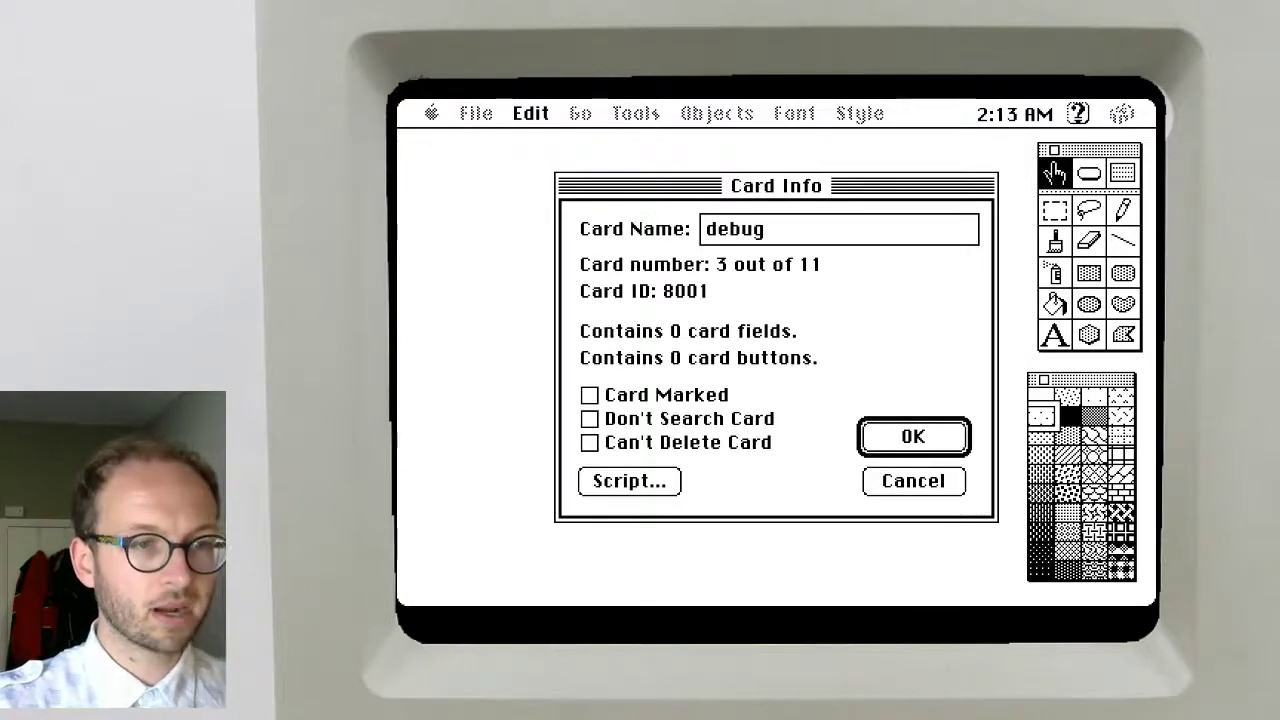
key("Return")
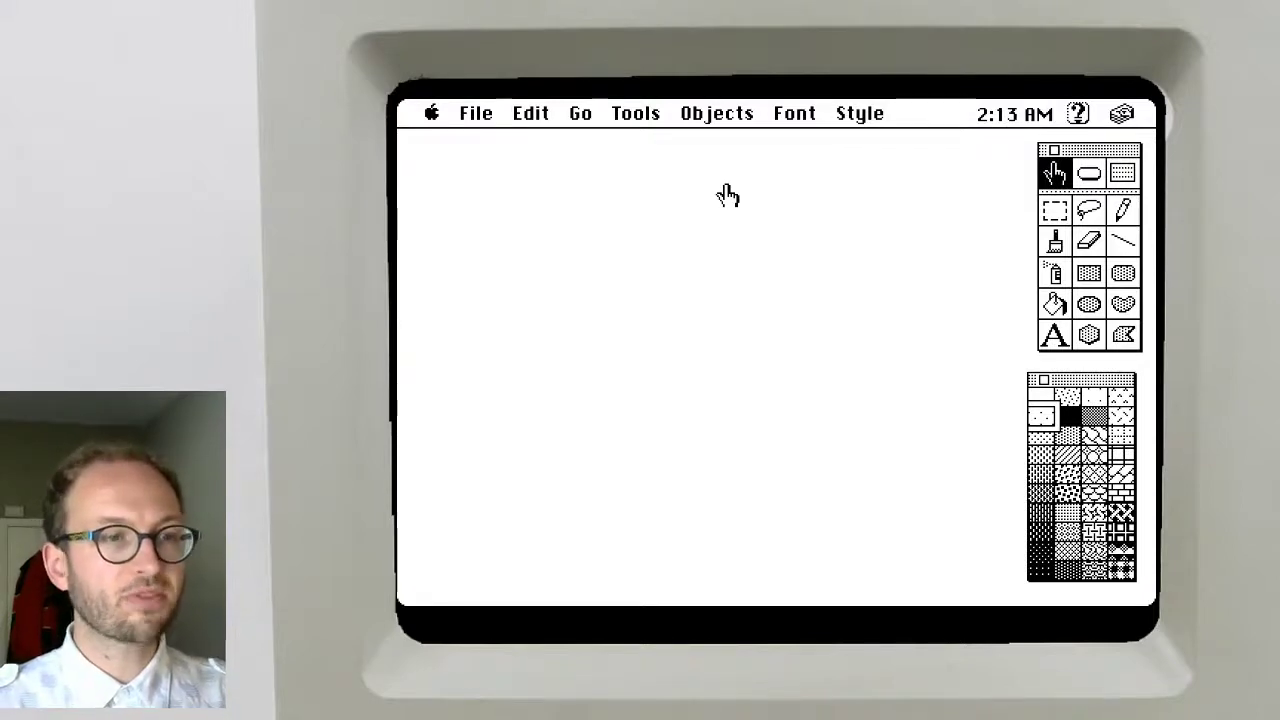
key("Left")
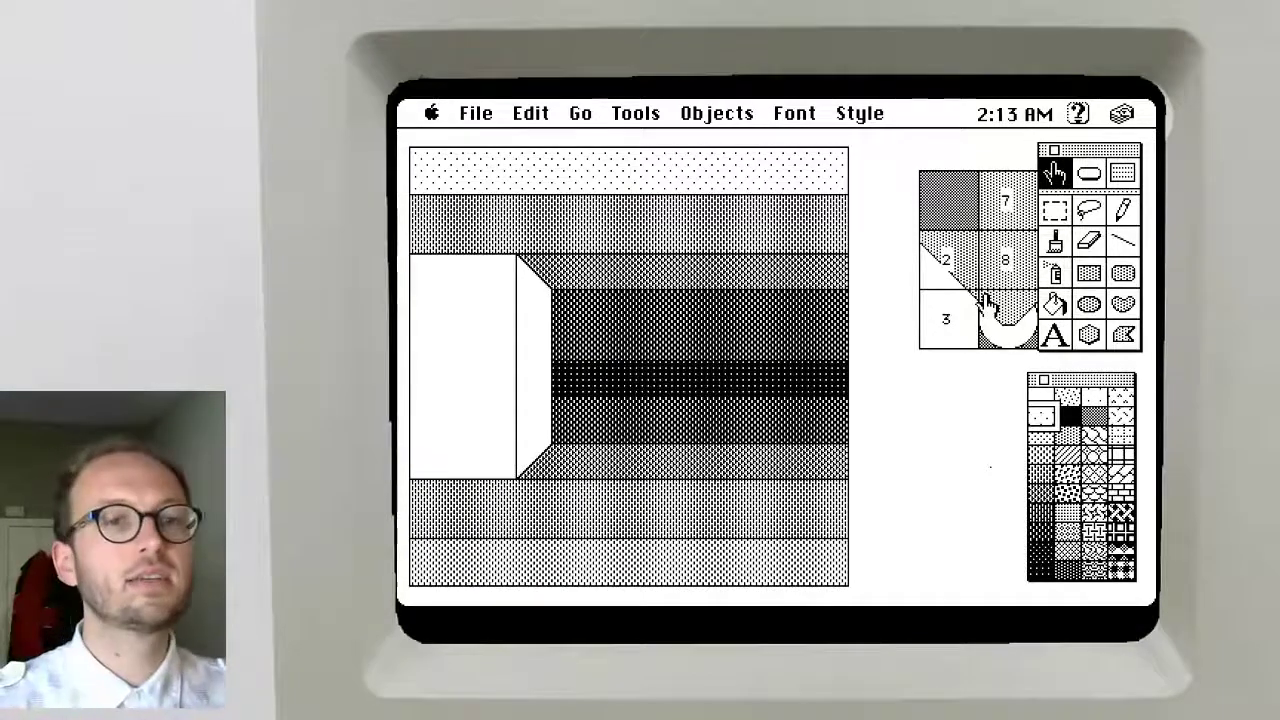
key("Right")
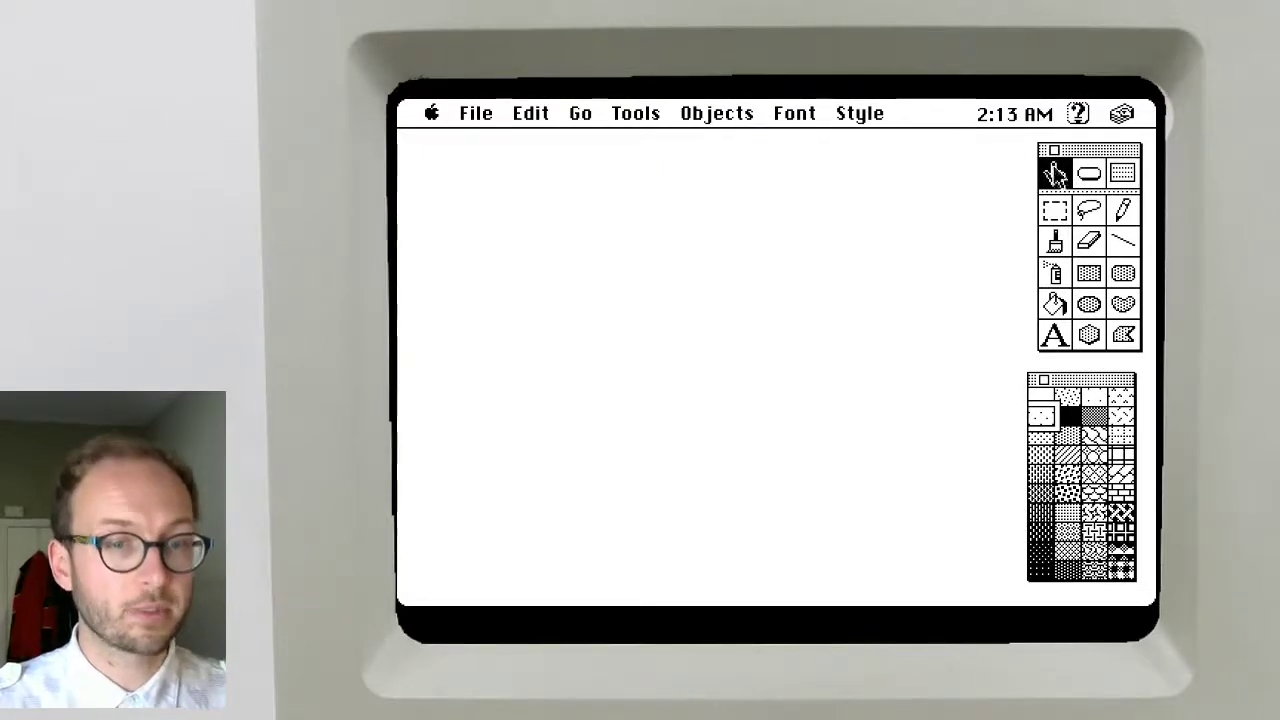
Create a new card field on the debug card, place it near the card's upper left, and name it playerPos
left_click(1121, 172)
left_click(708, 114)
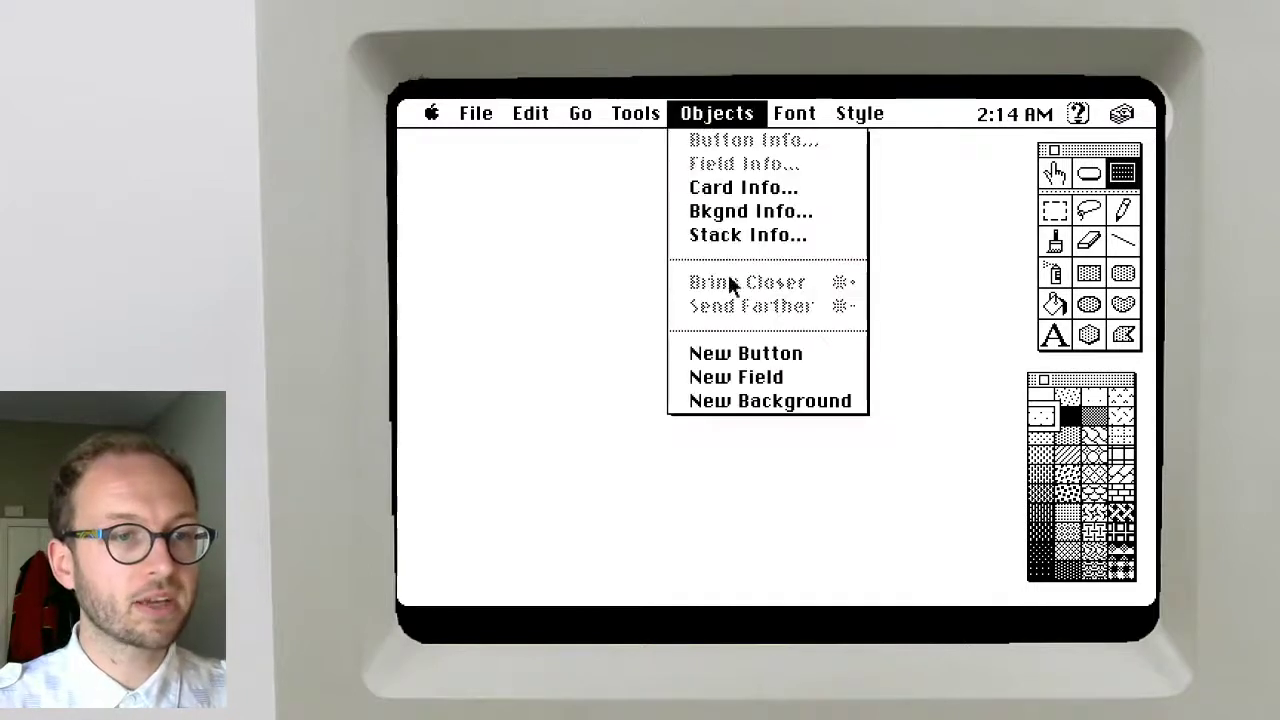
left_click(738, 376)
left_click_drag(755, 307, 637, 208)
double_click(637, 213)
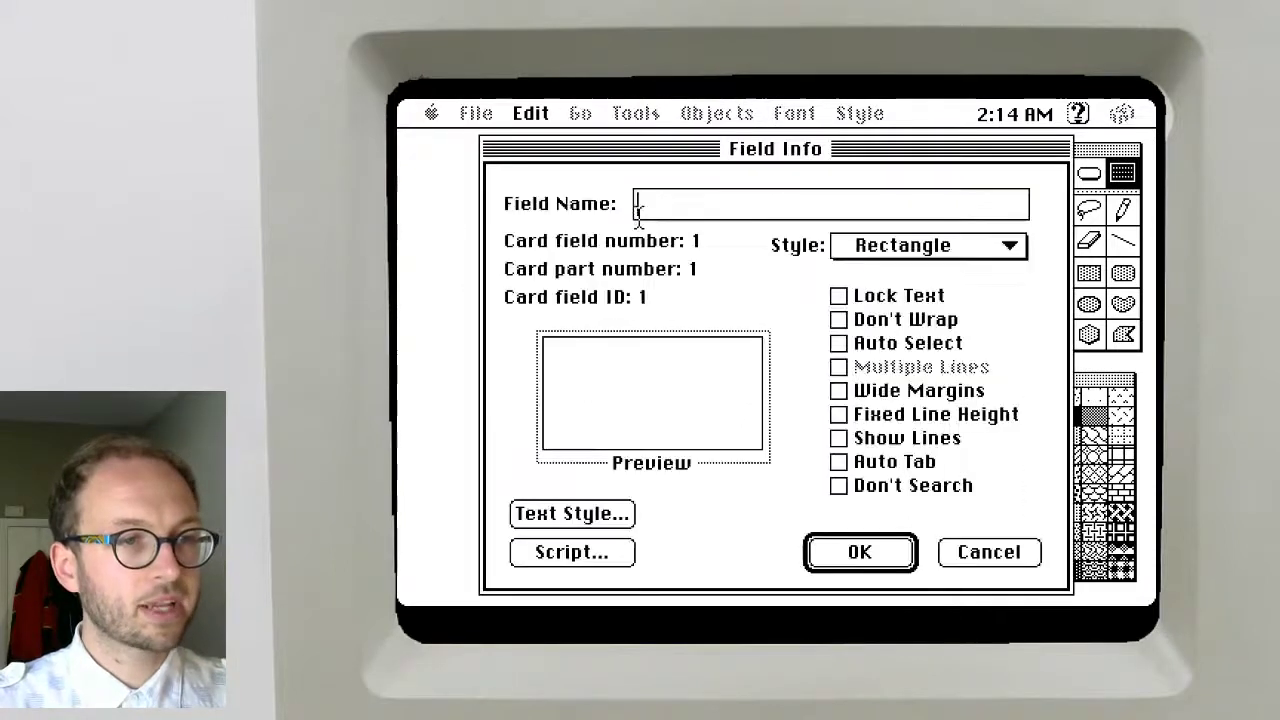
type("playerPos")
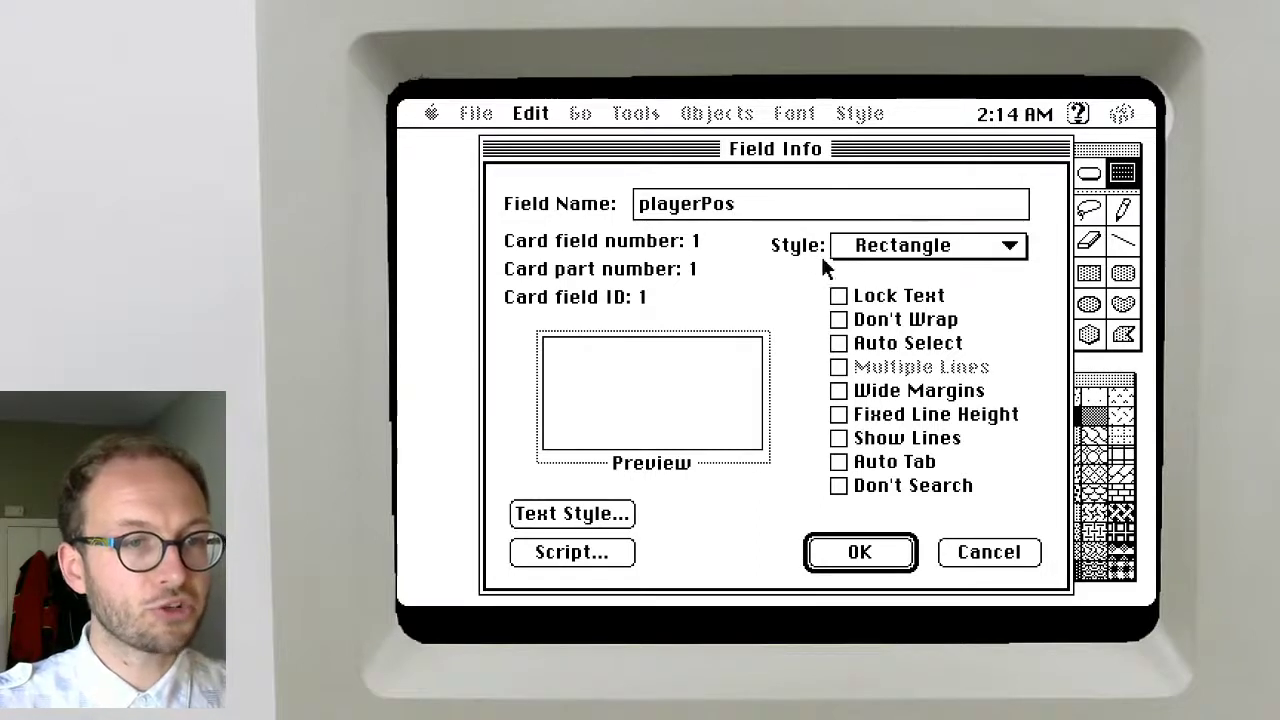
left_click_drag(840, 250, 967, 231)
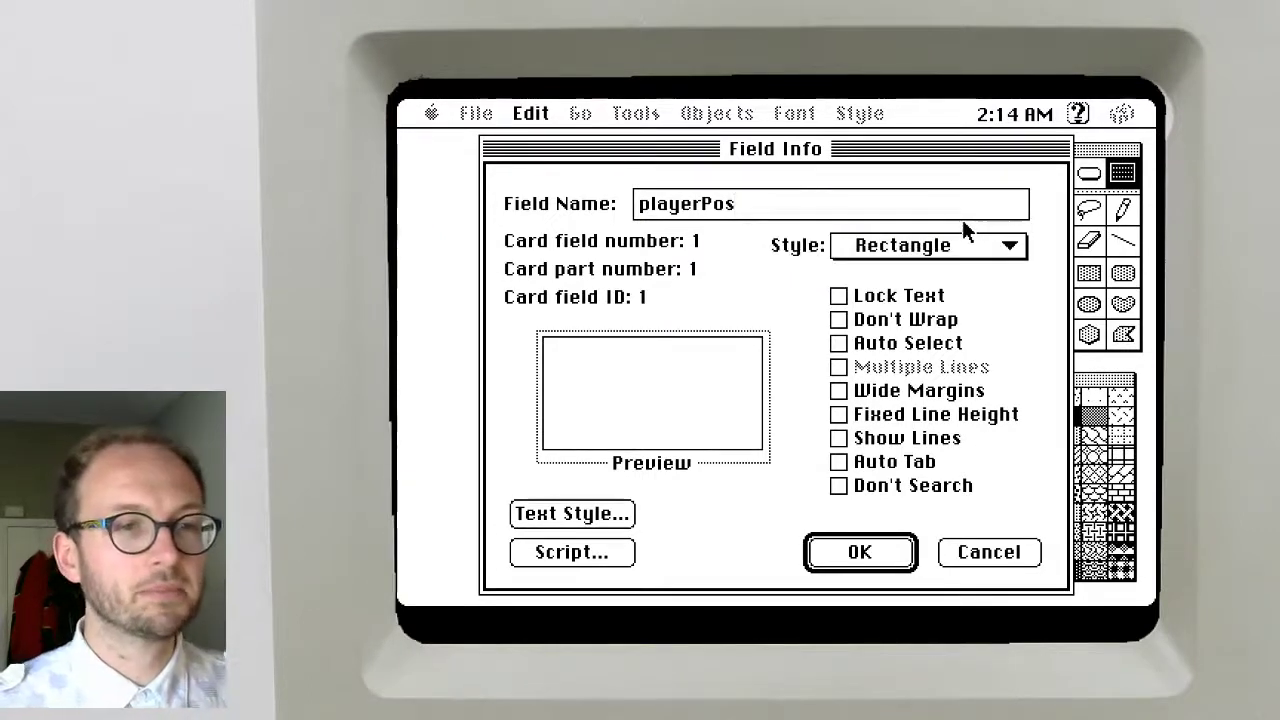
left_click(860, 552)
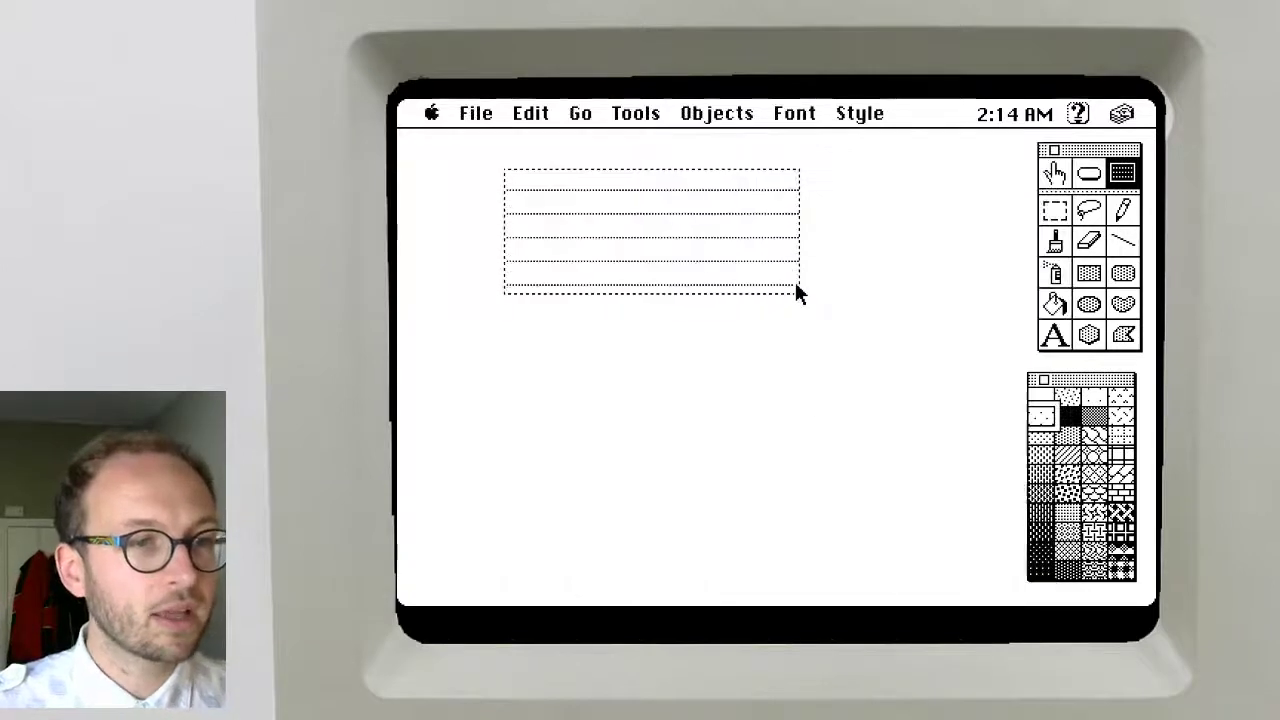
Shrink the playerPos field to a single line and paste a copy of it on the debug card
left_click_drag(801, 292, 575, 208)
key("super+c")
key("super+v")
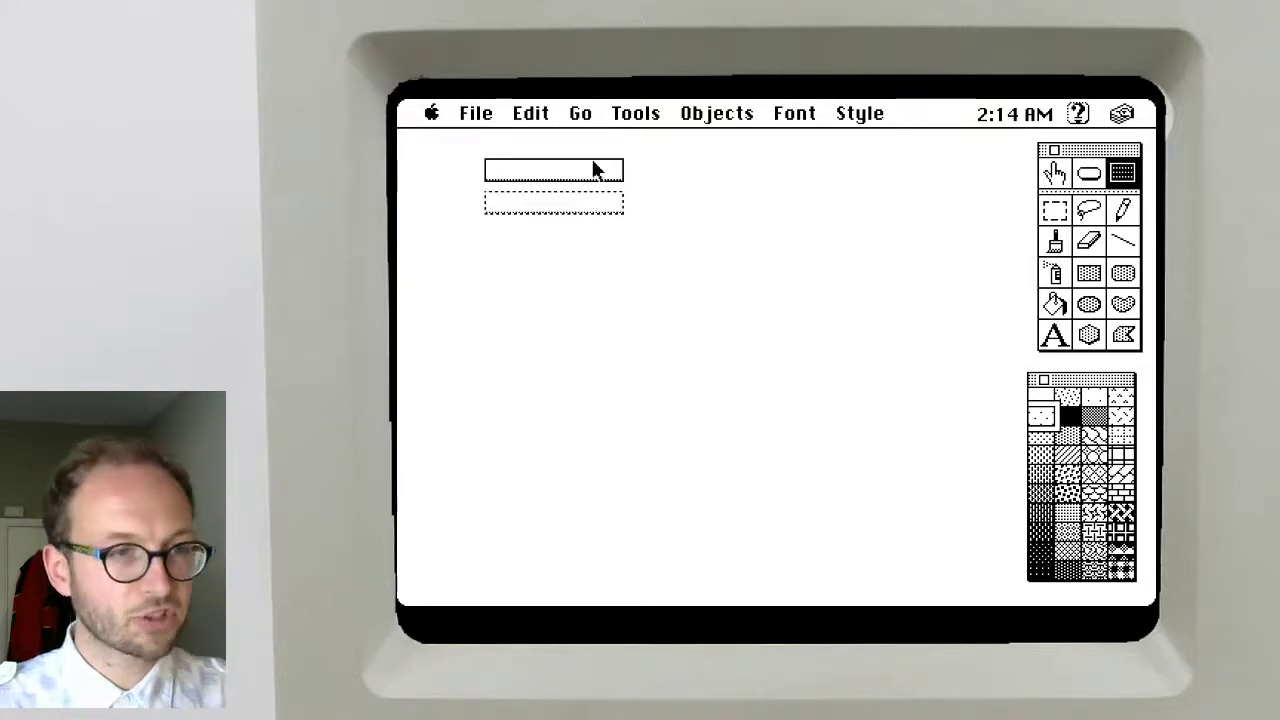
Delete both the playerPos field and its pasted copy from the debug card
key("BackSpace")
left_click(604, 168)
key("BackSpace")
mouse_move(705, 112)
left_mouse_down()
mouse_move(645, 105)
mouse_move(616, 211)
mouse_move(720, 120)
mouse_move(785, 113)
mouse_move(749, 134)
left_mouse_up()
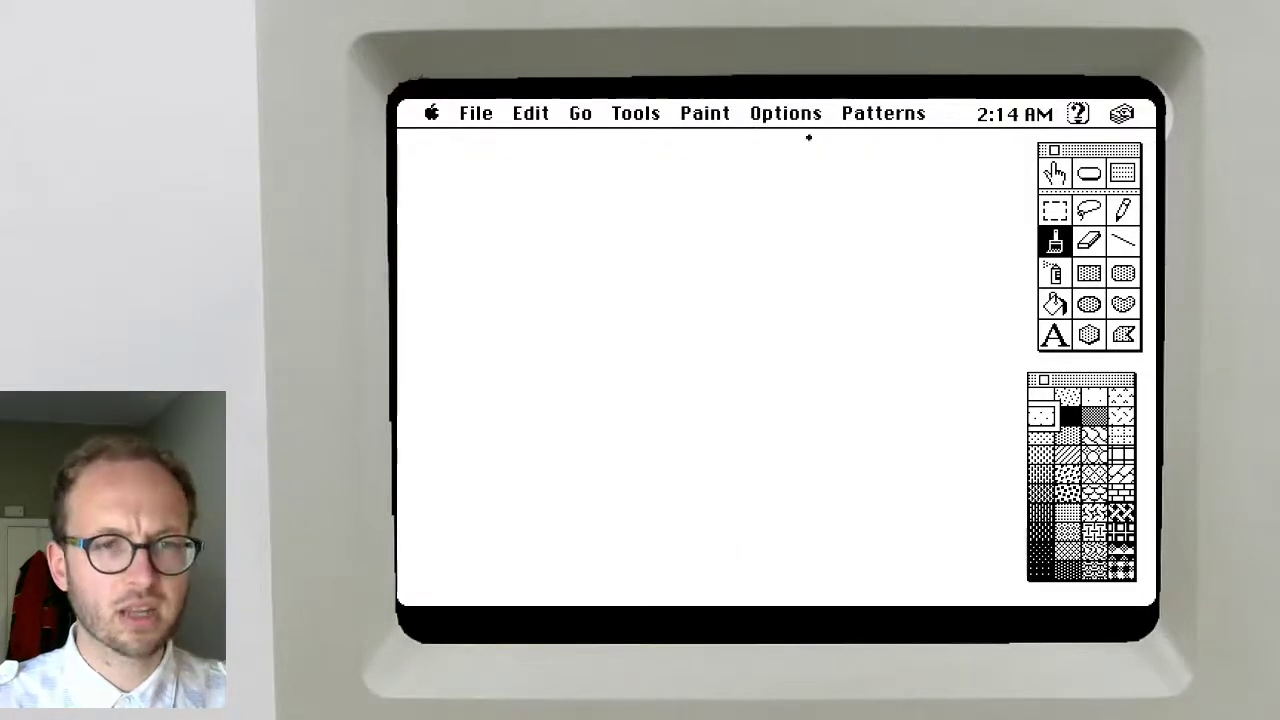
Draw two single-line fields of equal width, one below the other, near the debug card's upper left
left_click(1121, 176)
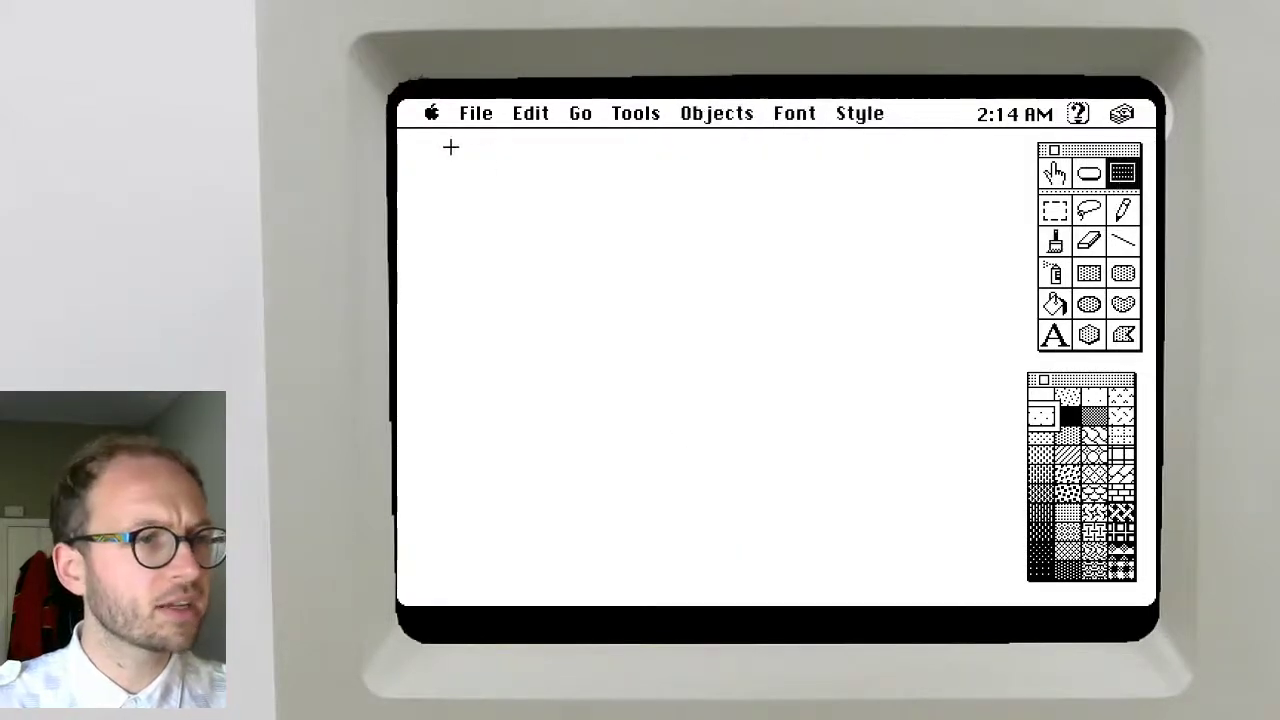
left_click_drag(461, 147, 586, 171)
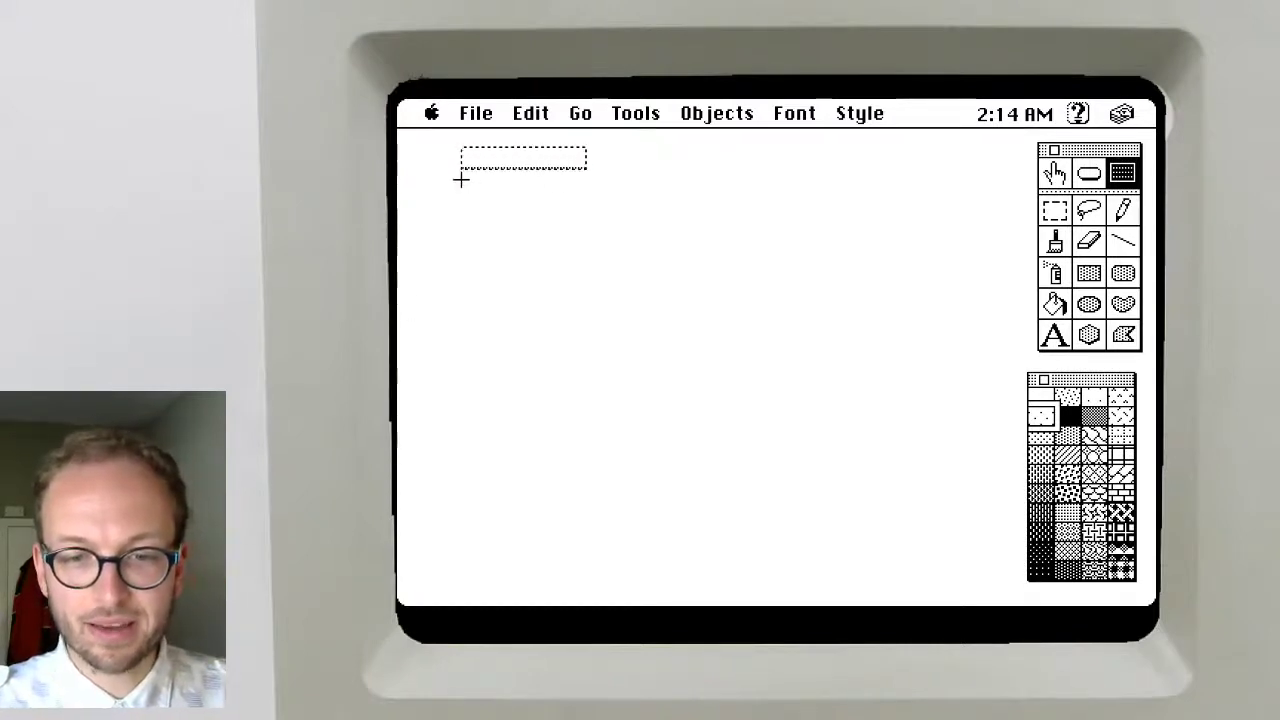
left_click_drag(461, 180, 587, 202)
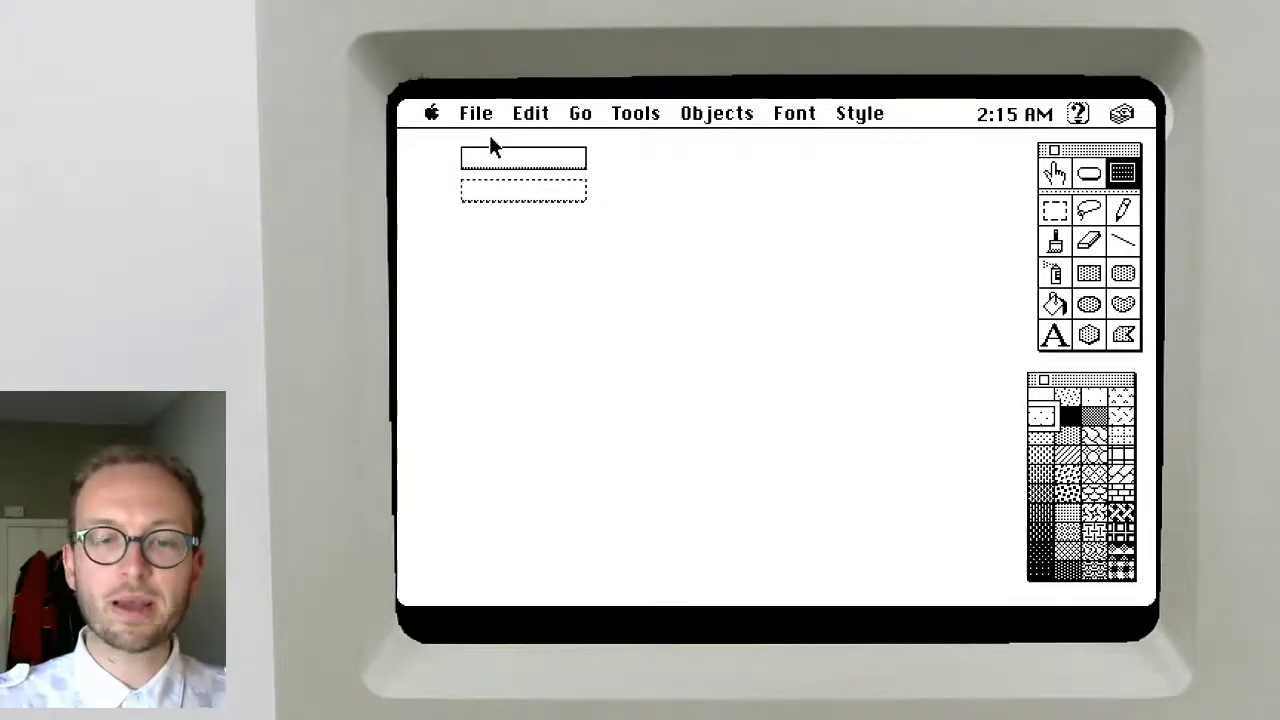
Name the upper field playerPos and the lower field playerDir
double_click(502, 160)
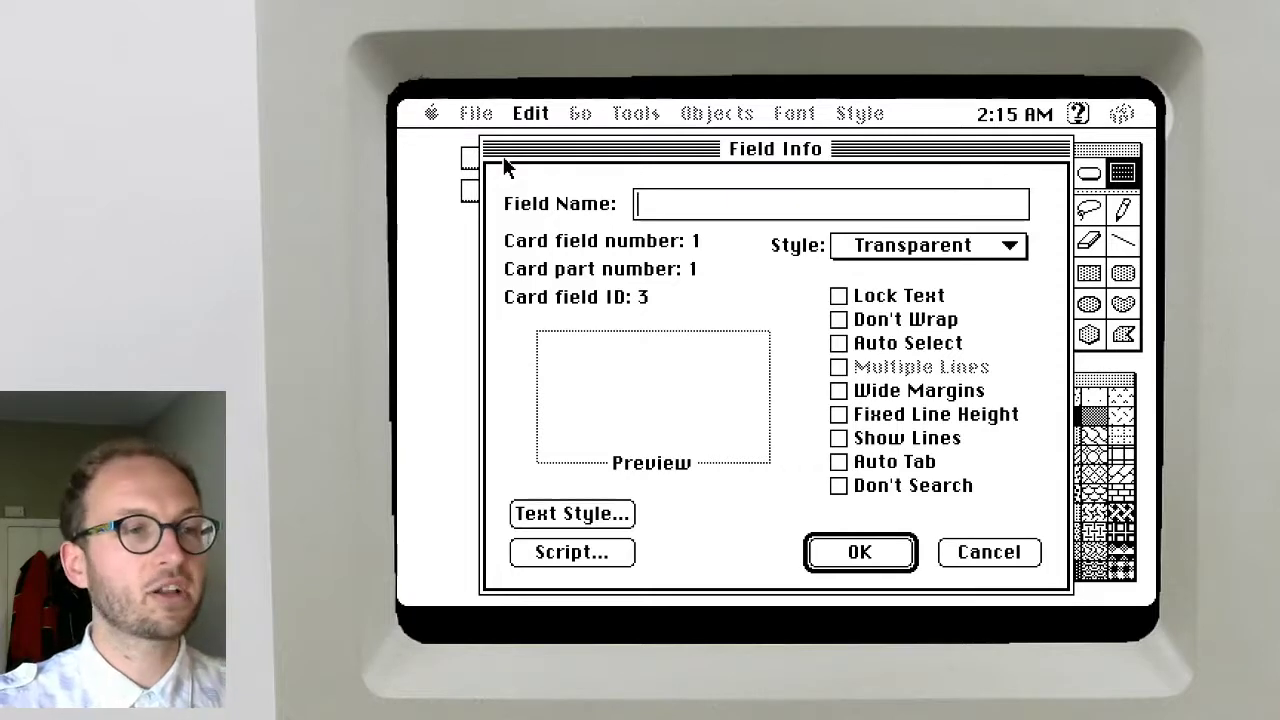
type("player")
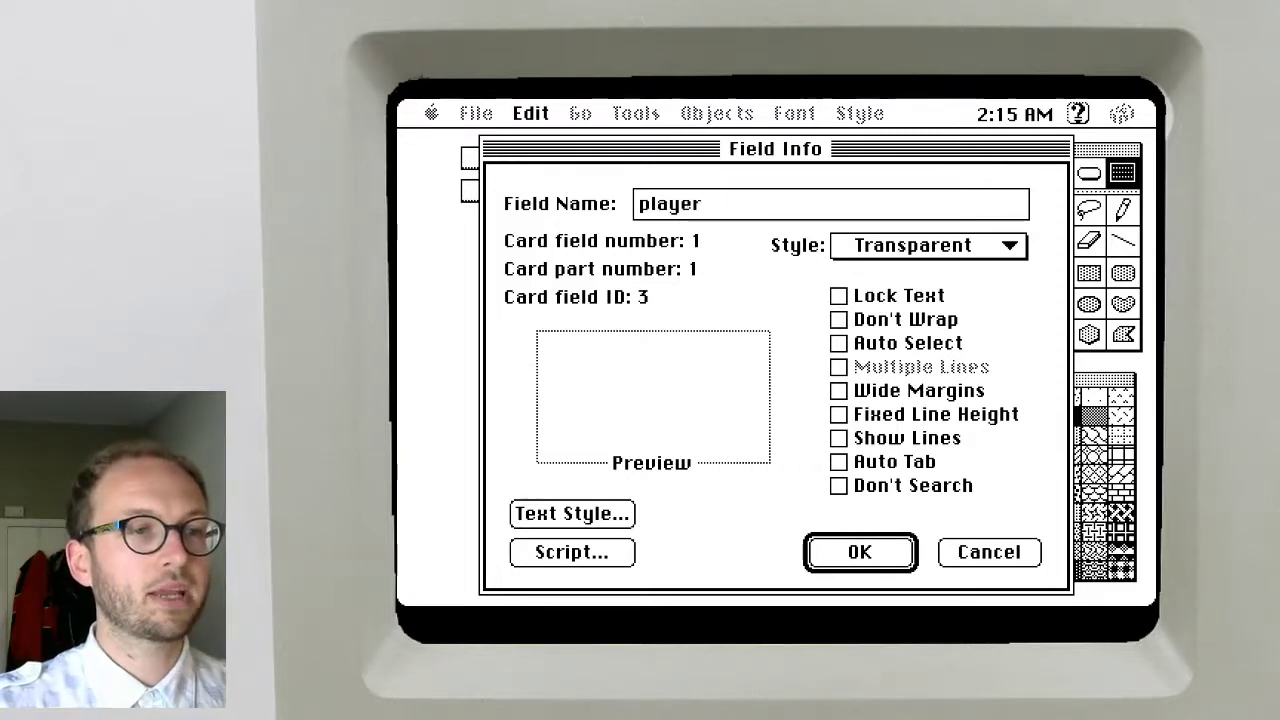
type("Pos")
key("Return")
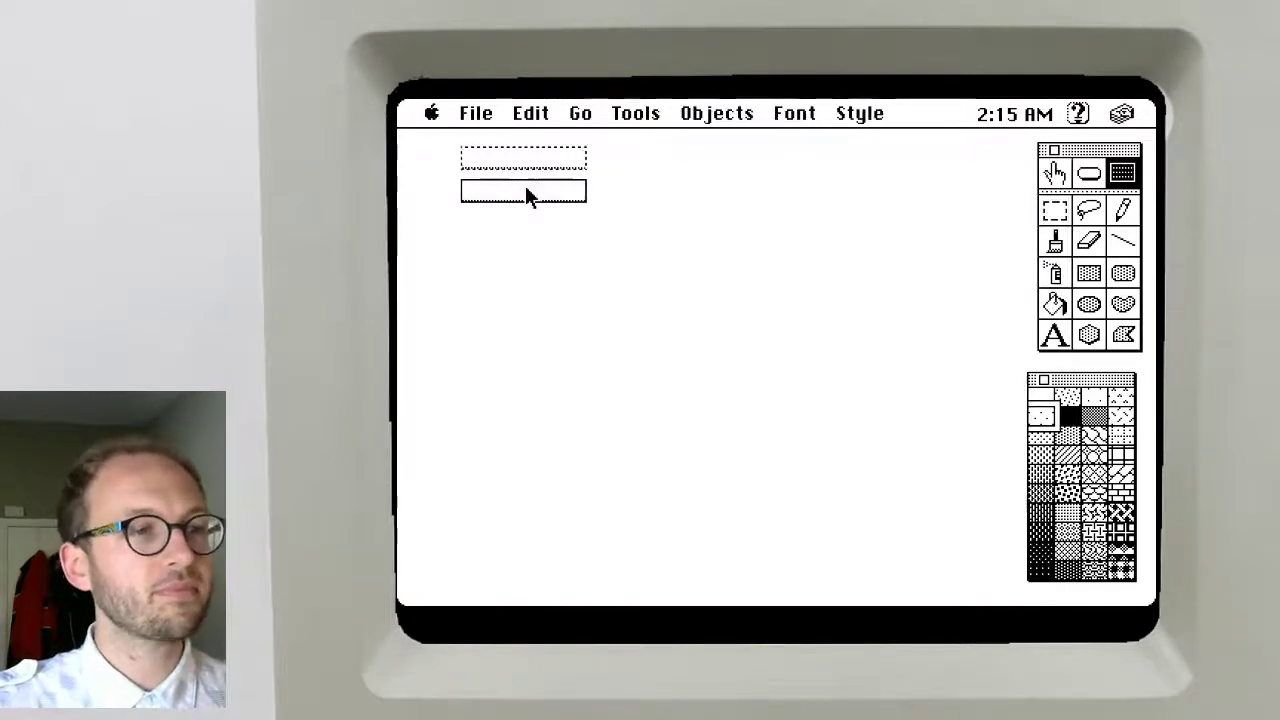
double_click(526, 188)
type("playerDir")
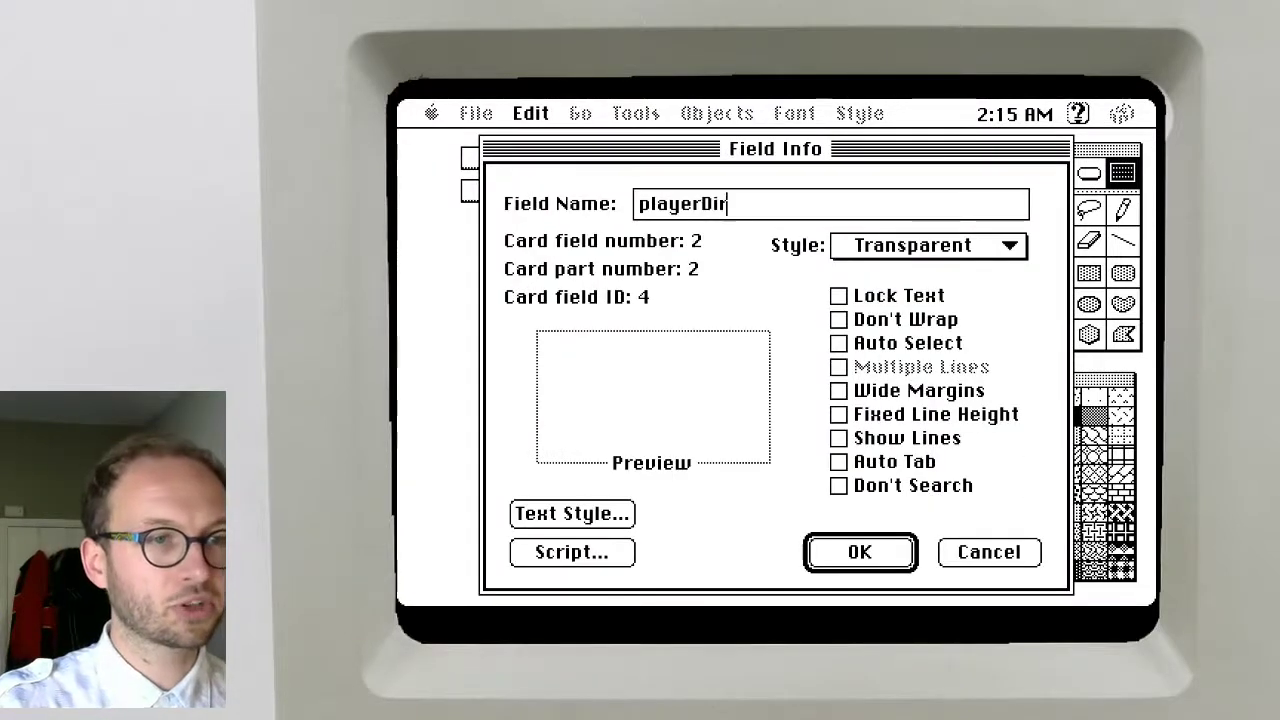
key("Return")
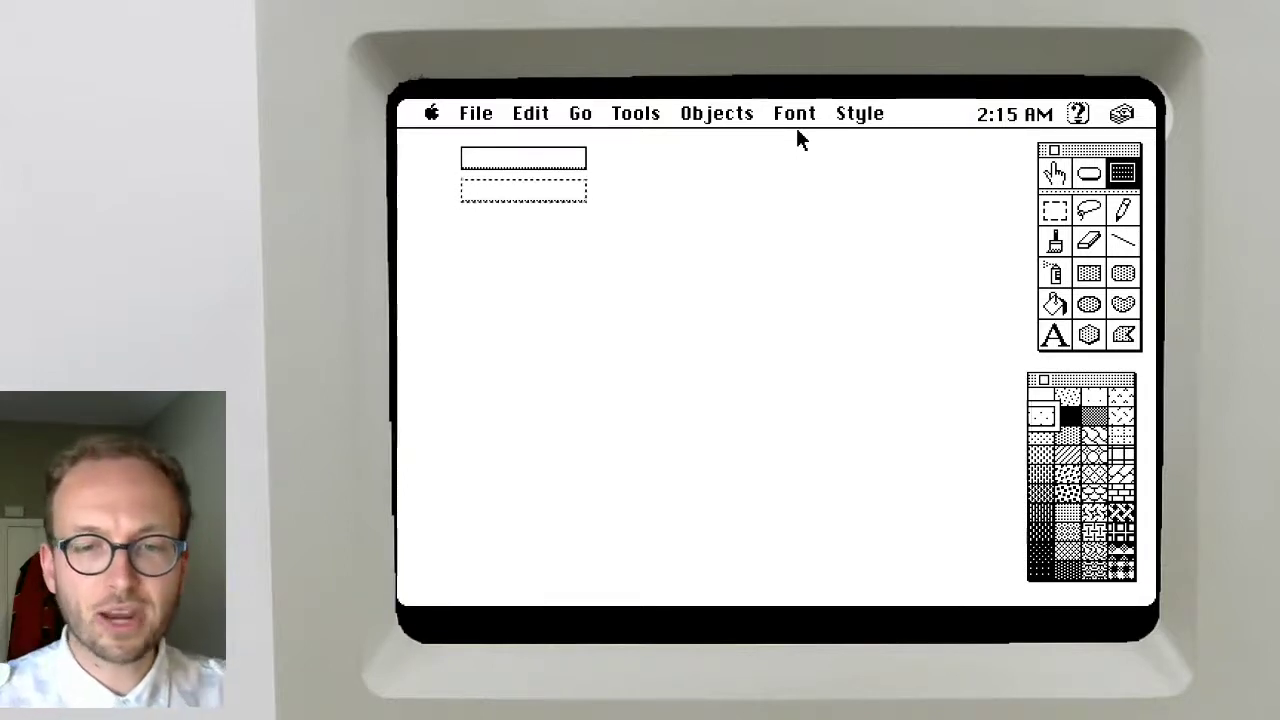
Set the style of both the playerPos and playerDir fields to Rectangle
left_click(1052, 337)
left_click(1122, 173)
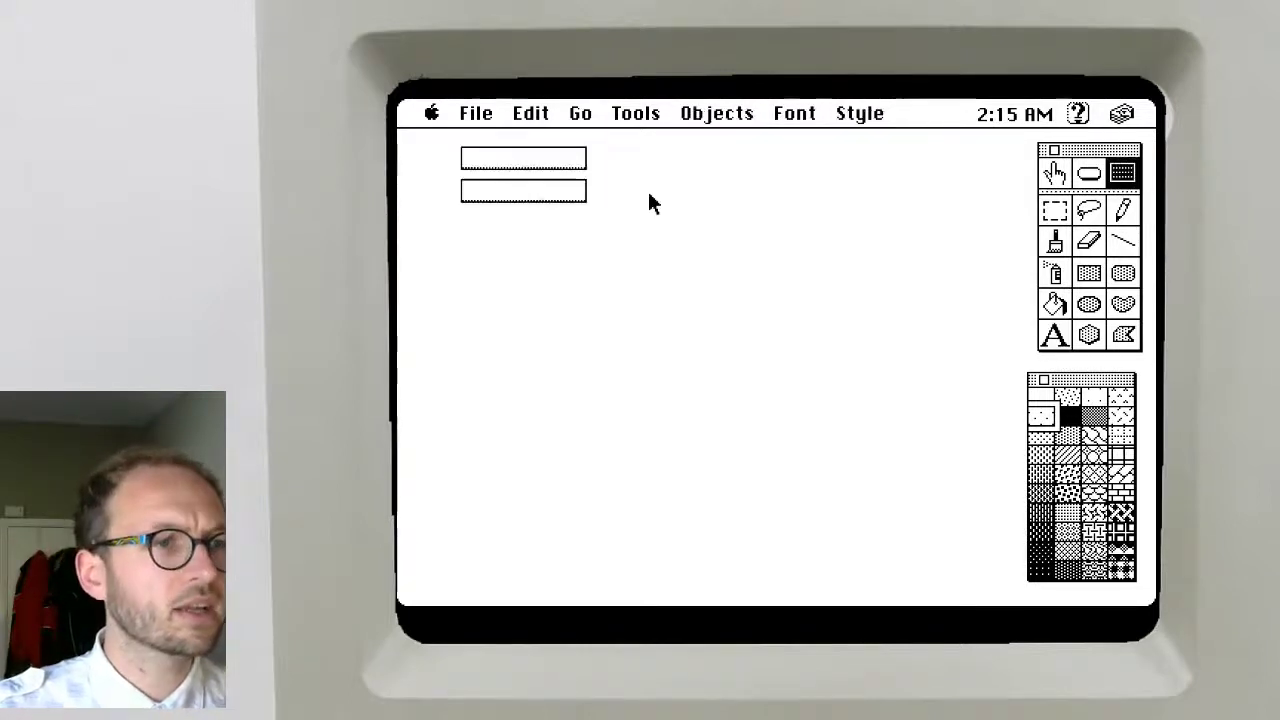
left_click(537, 162)
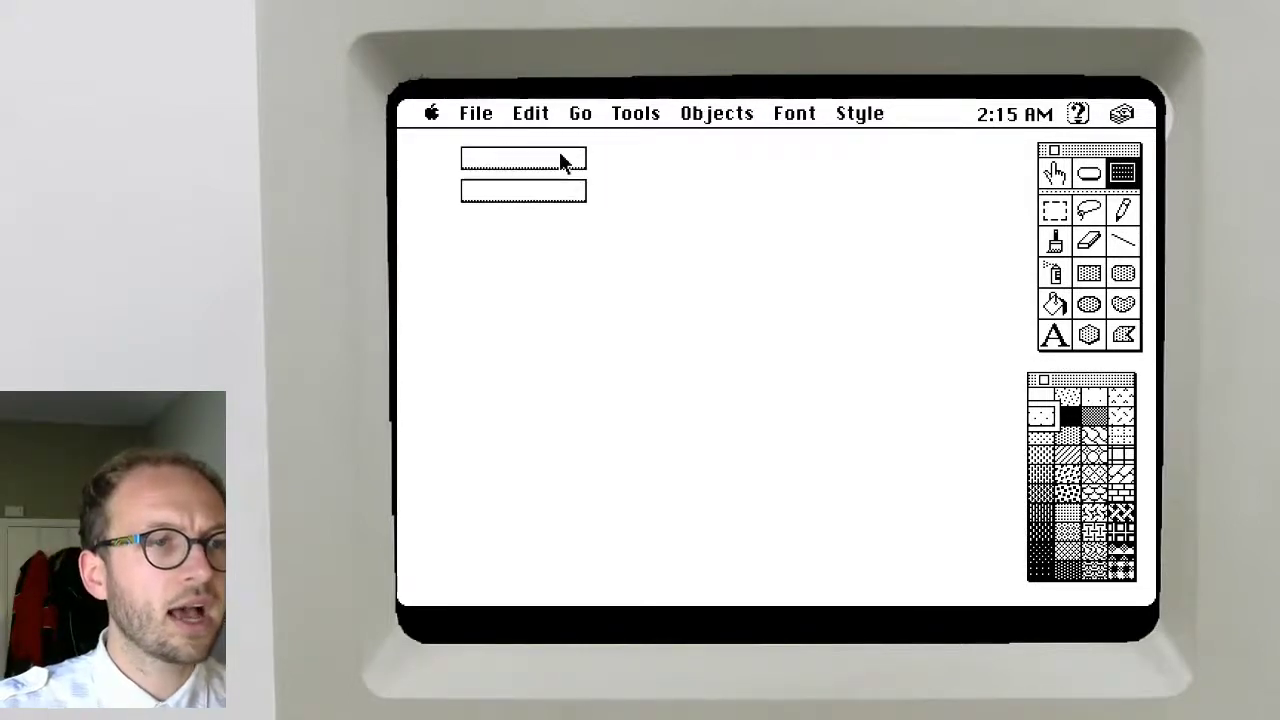
double_click(563, 158)
left_click_drag(863, 244, 971, 294)
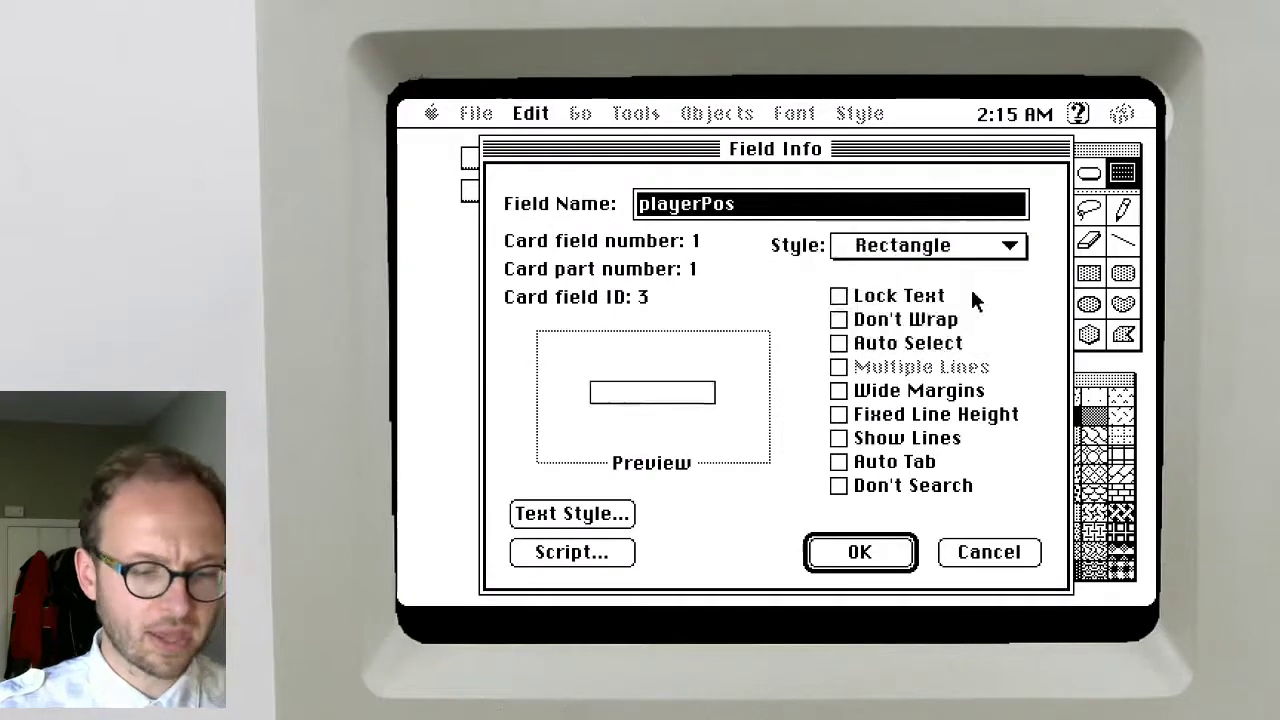
key("Return")
double_click(491, 190)
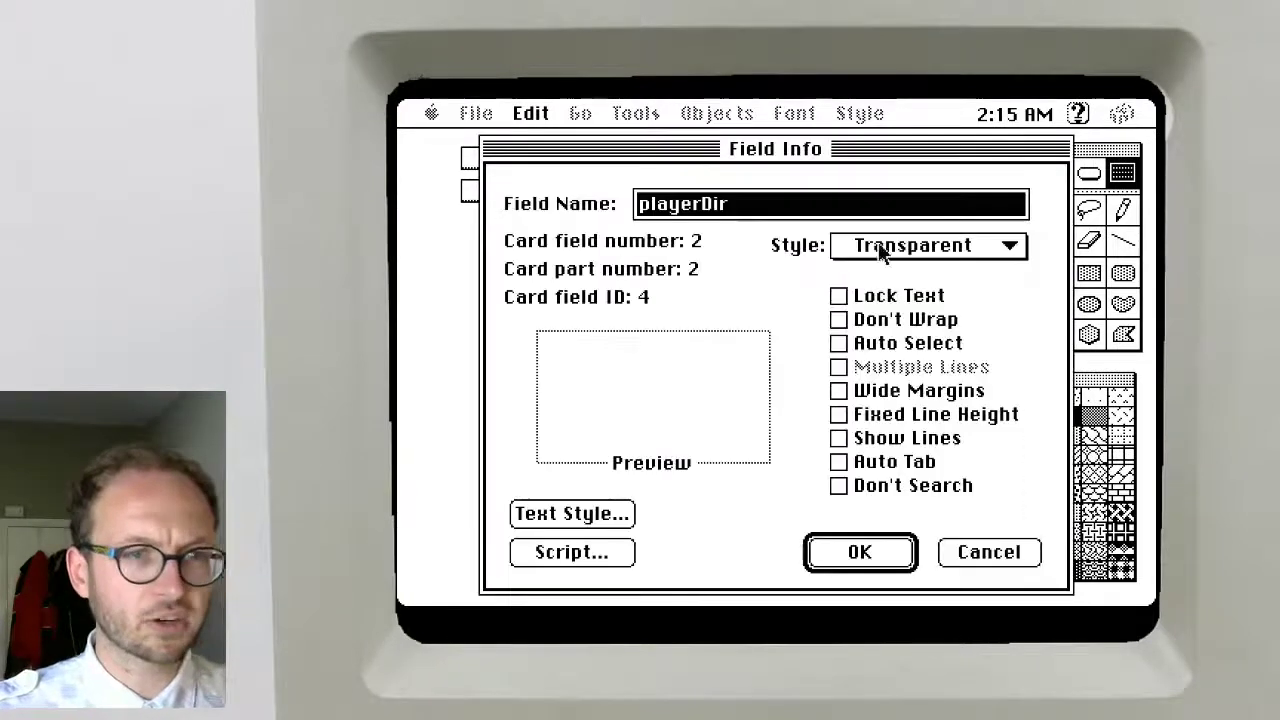
left_click_drag(880, 245, 854, 289)
key("Return")
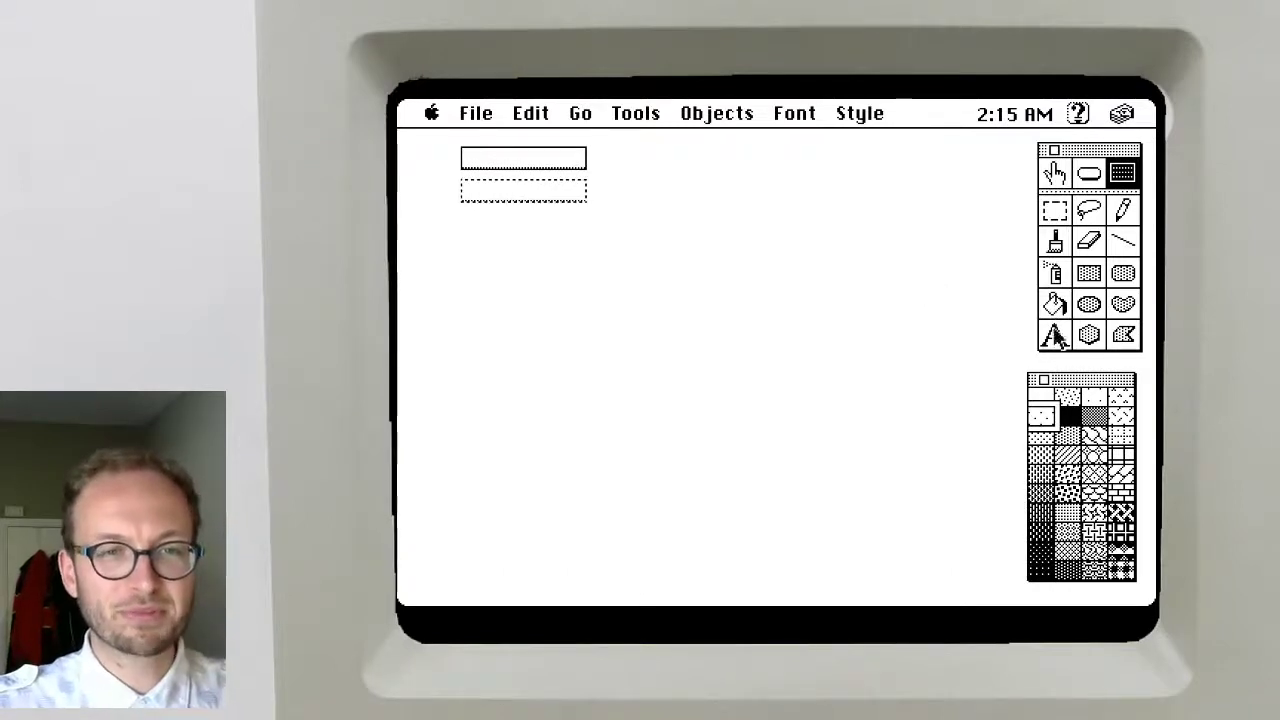
Paint the text labels playerPos and playerDir beside the two fields, and shift the fields right to clear the labels
left_click(1052, 338)
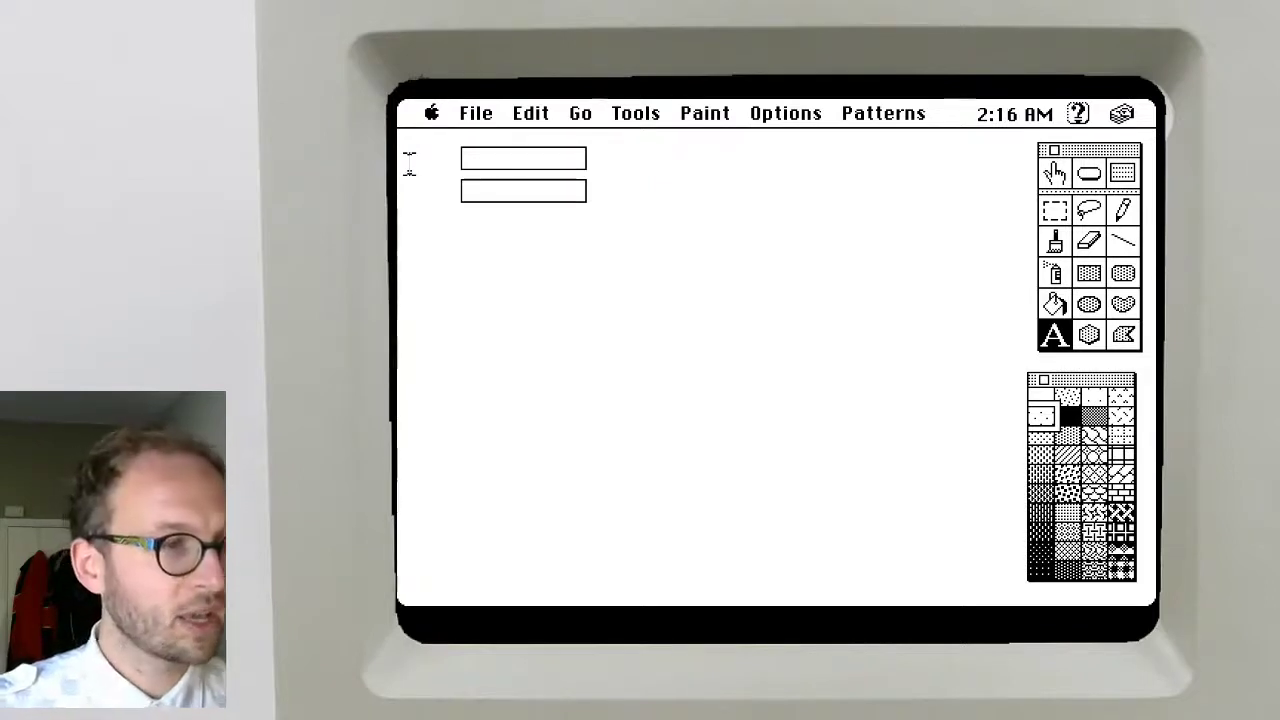
type("player")
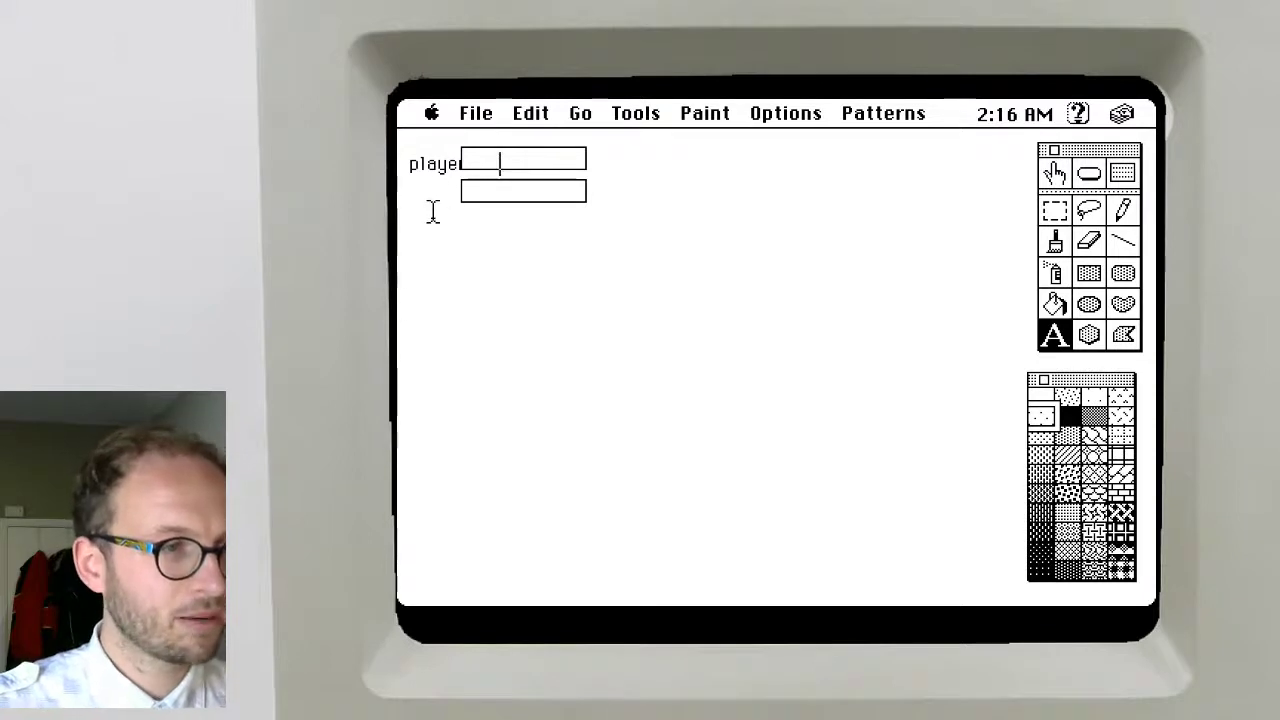
left_click(409, 180)
type("player")
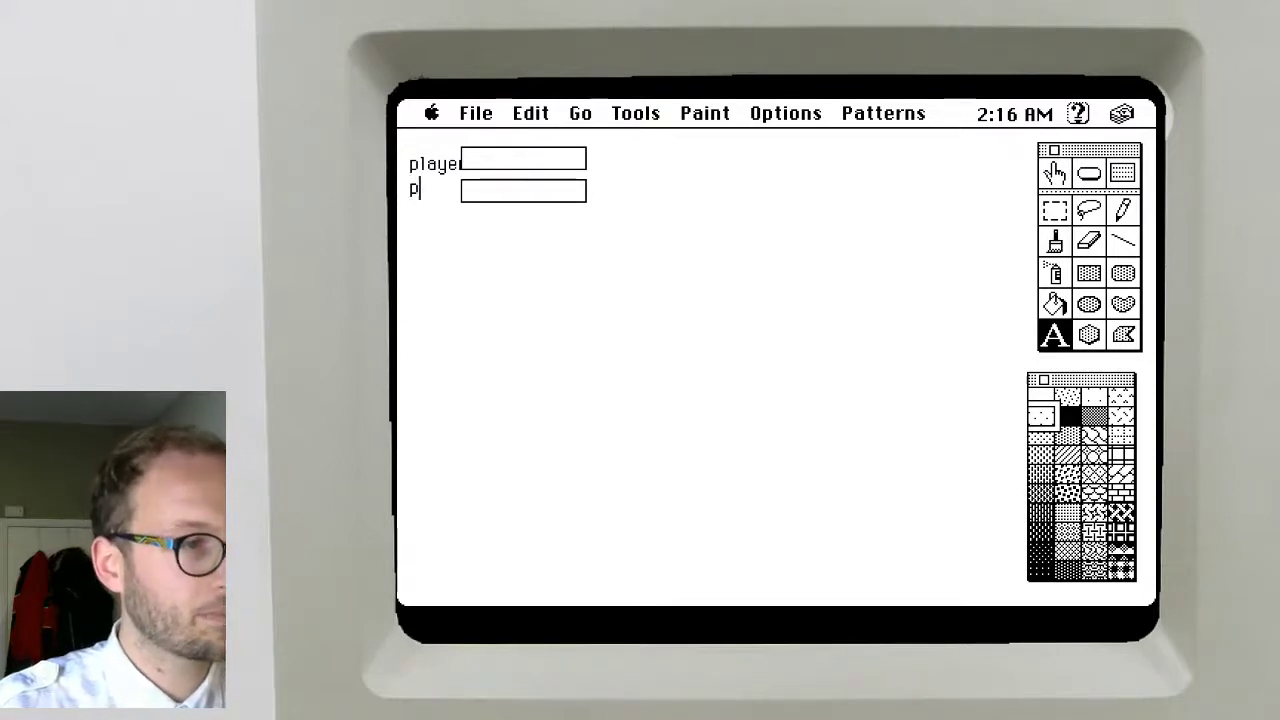
left_click(1122, 174)
left_click_drag(481, 172, 541, 187)
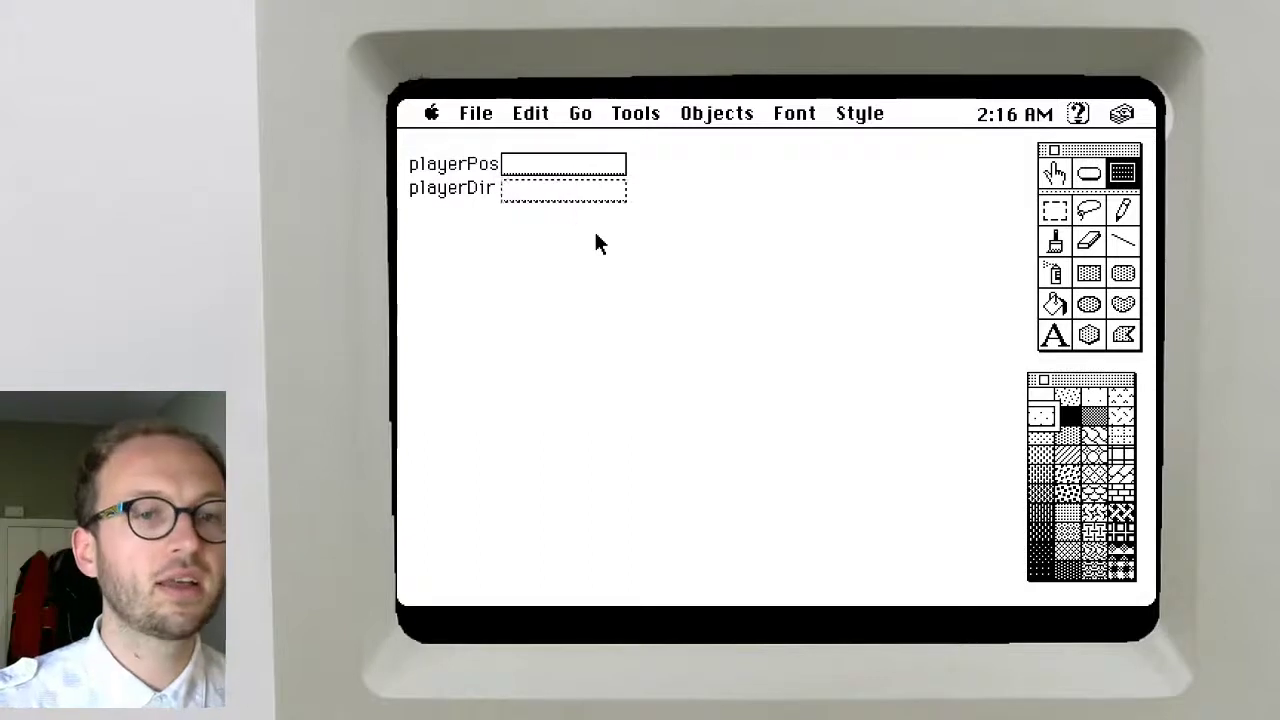
Open the debug card's script and write an empty openCard handler
left_click(1092, 174)
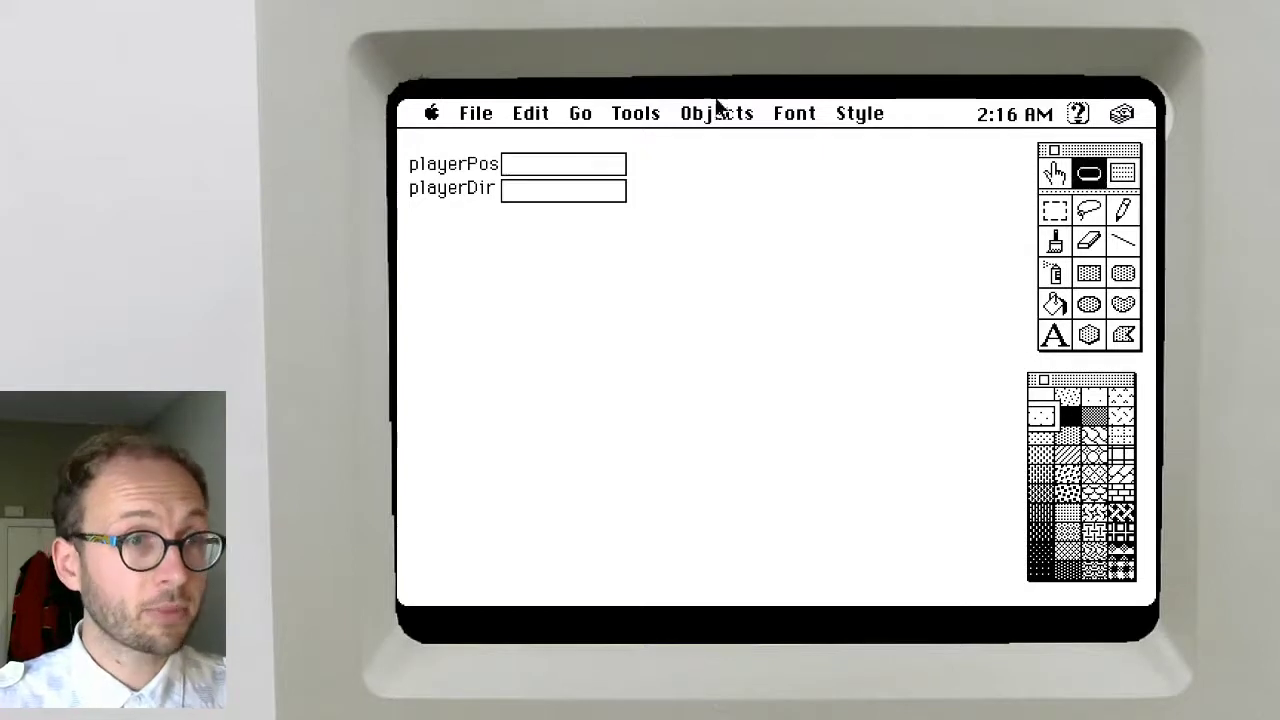
left_click(657, 115)
left_click_drag(662, 122, 758, 186)
left_click(648, 483)
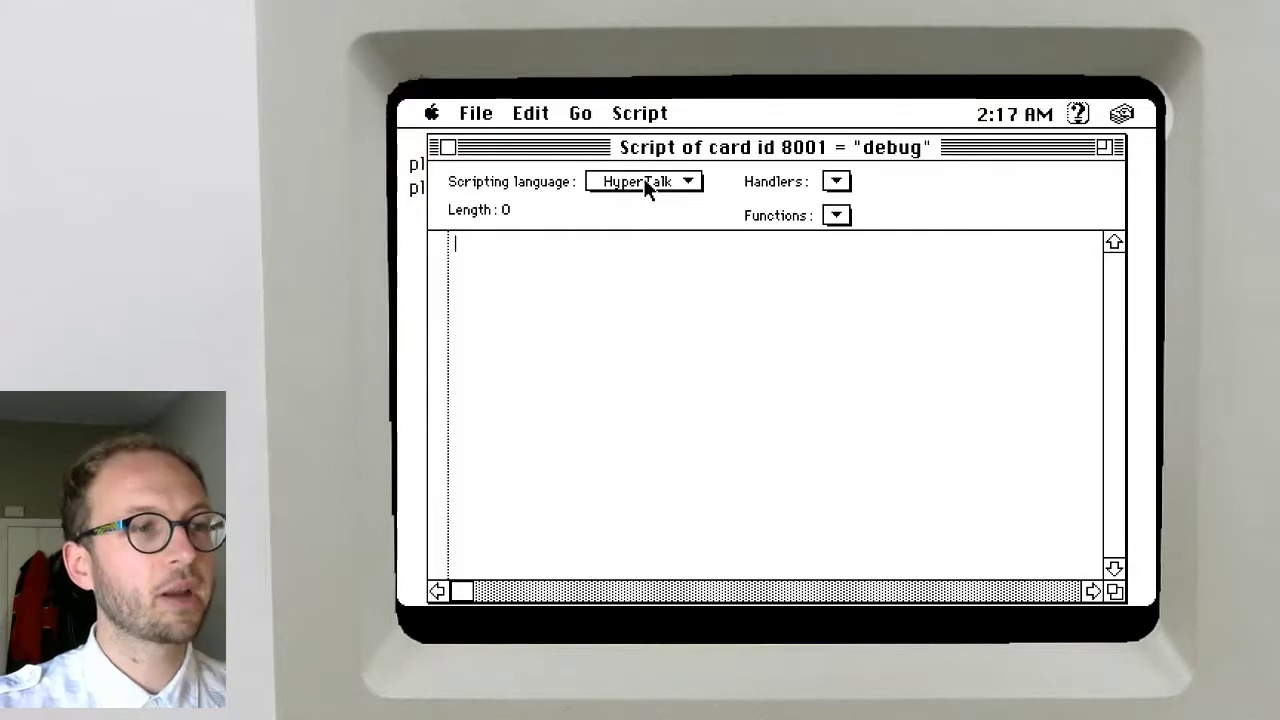
type("on openCard")
key("Return")
key("Return")
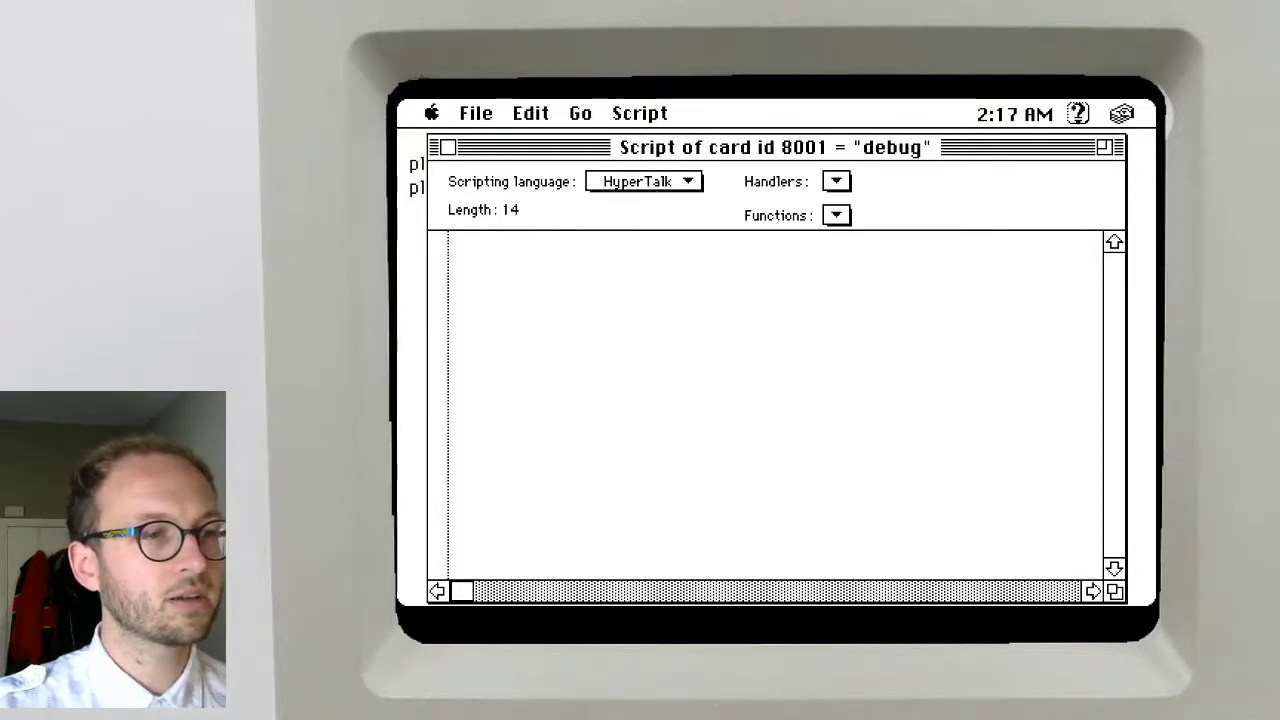
type("end ope")
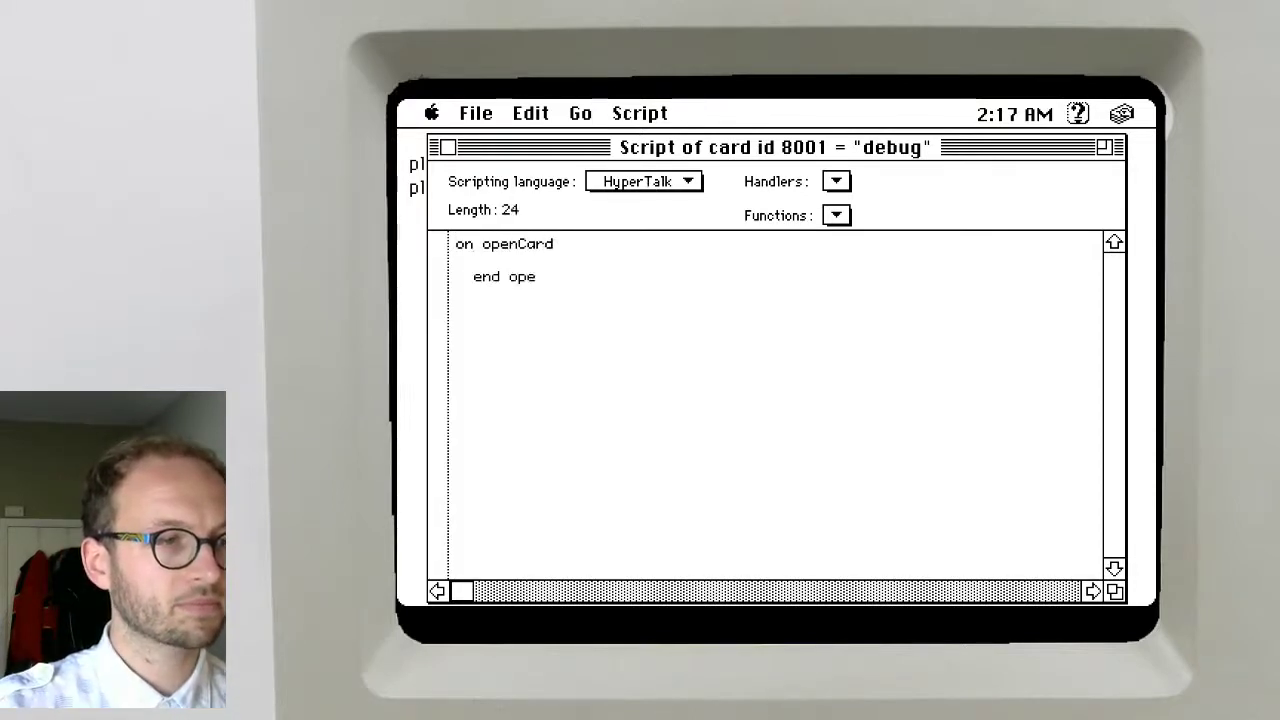
type("nCard")
key("Return")
key("Up")
key("Up")
key("Up")
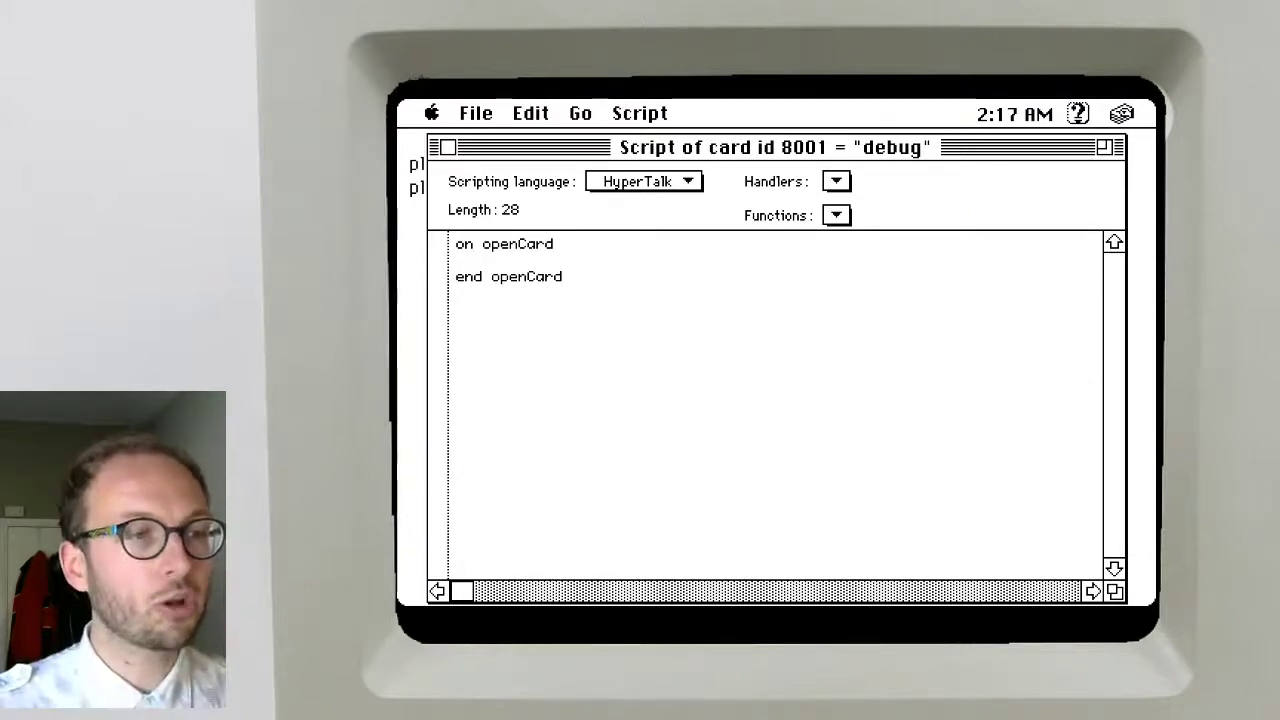
Declare the global variables playerDir and playerPos inside the openCard handler
type("glob")
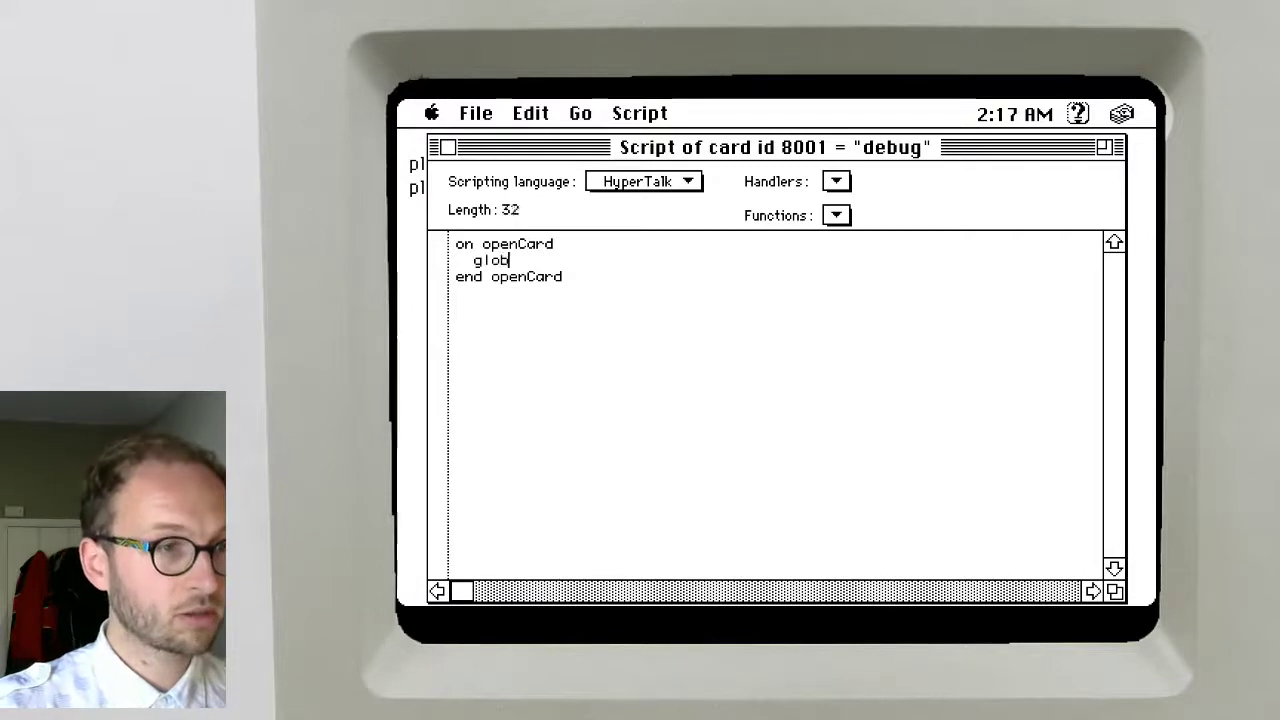
type("al playerDir")
key("Return")
type("gl")
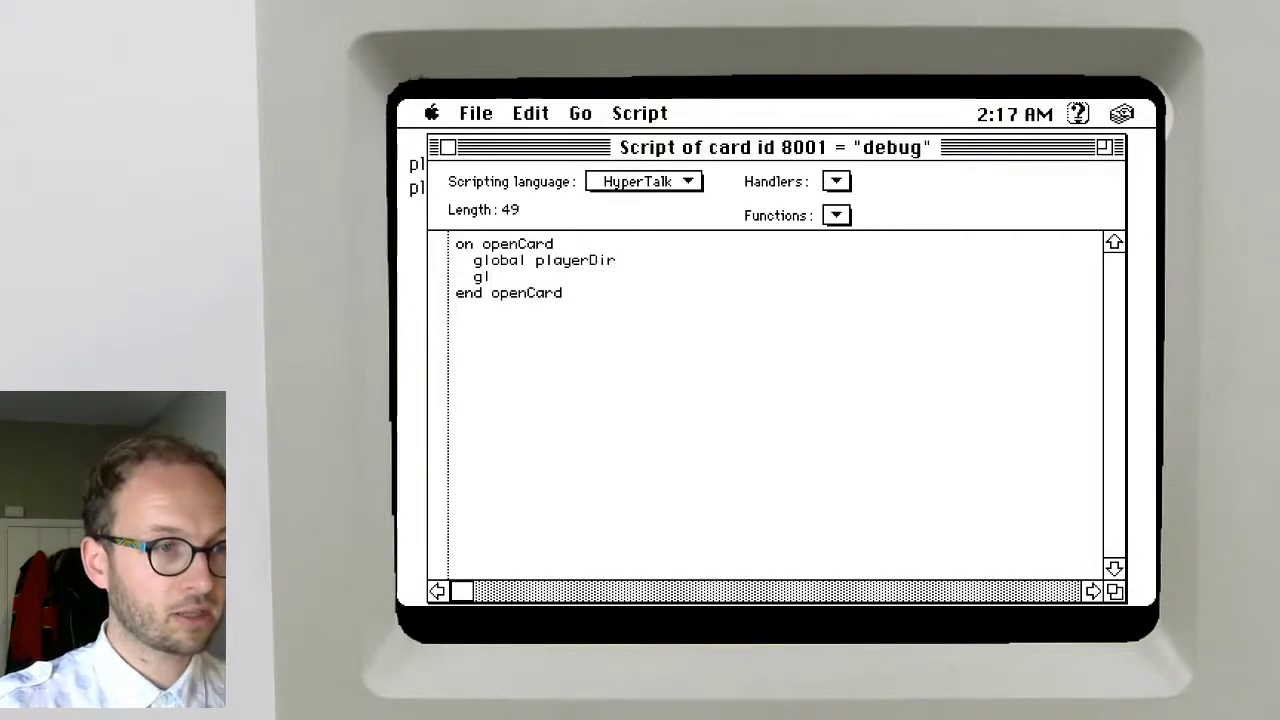
type("obal playerPos")
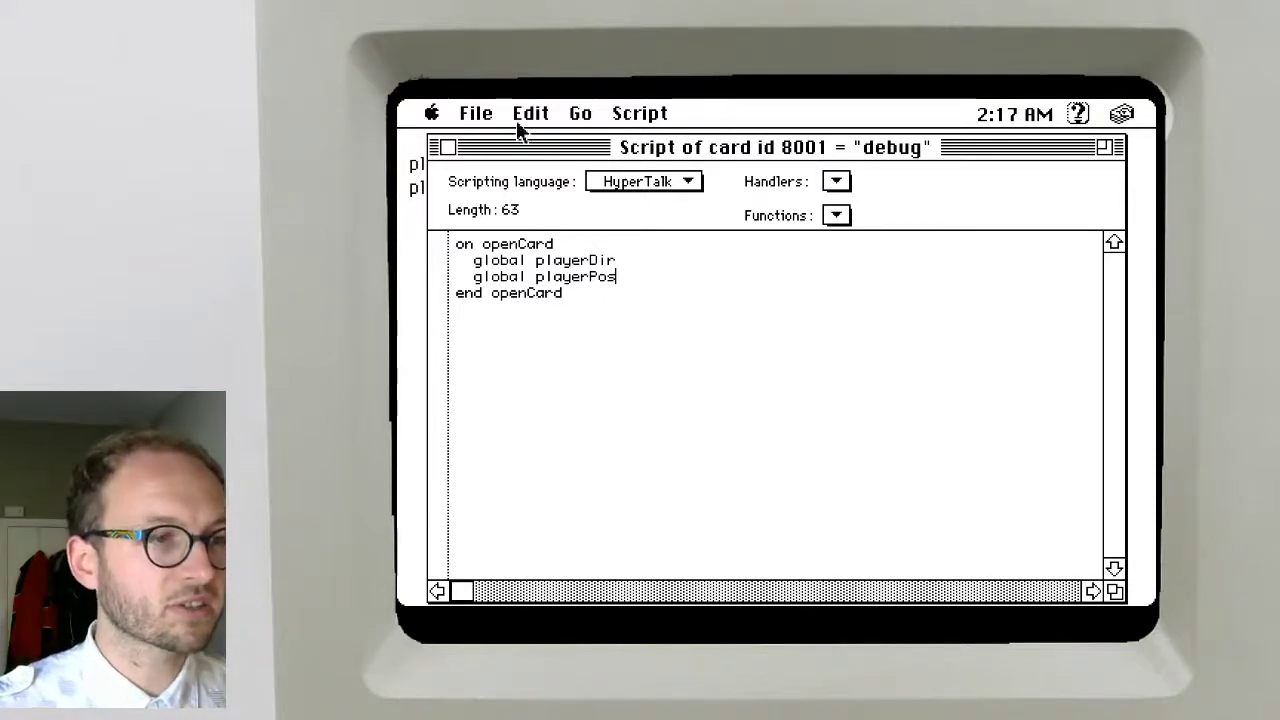
Below the globals, add lines putting playerDir into card field "playerDir" and playerPos into card field "playerPos"
left_click_drag(456, 250, 430, 220)
left_click(589, 298)
left_click(549, 262)
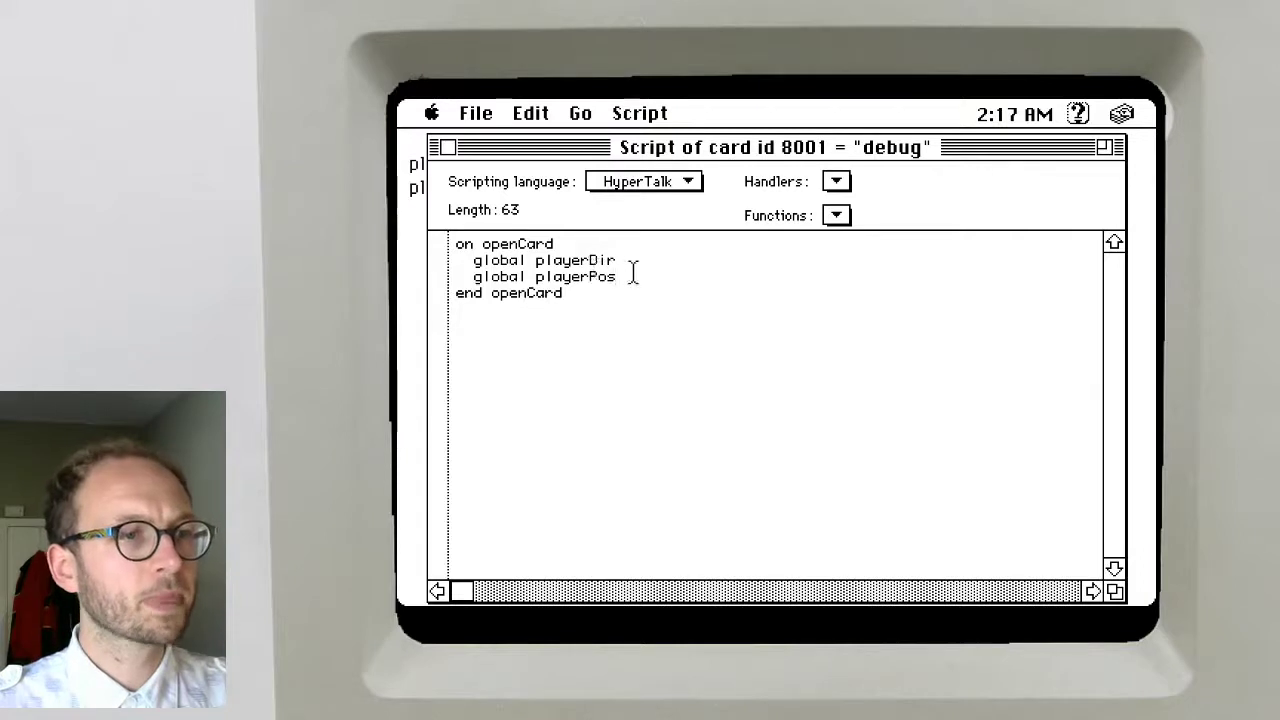
key("Return")
key("Return")
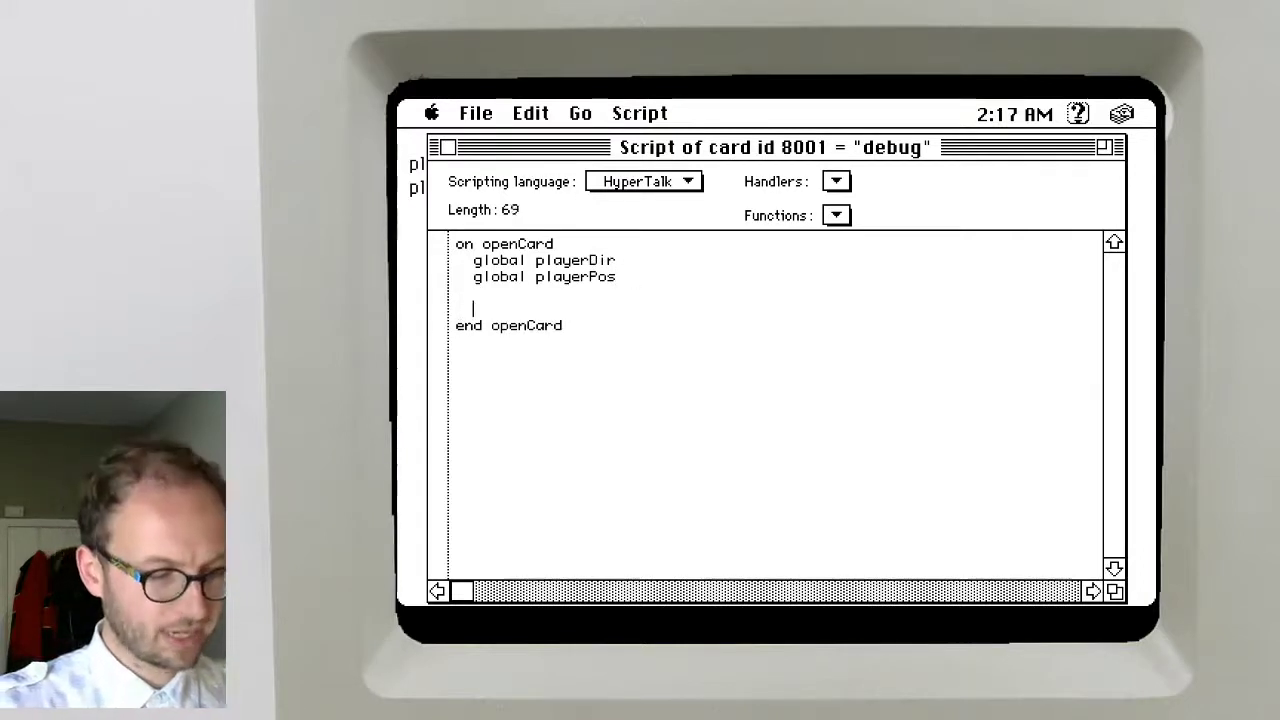
type("put player")
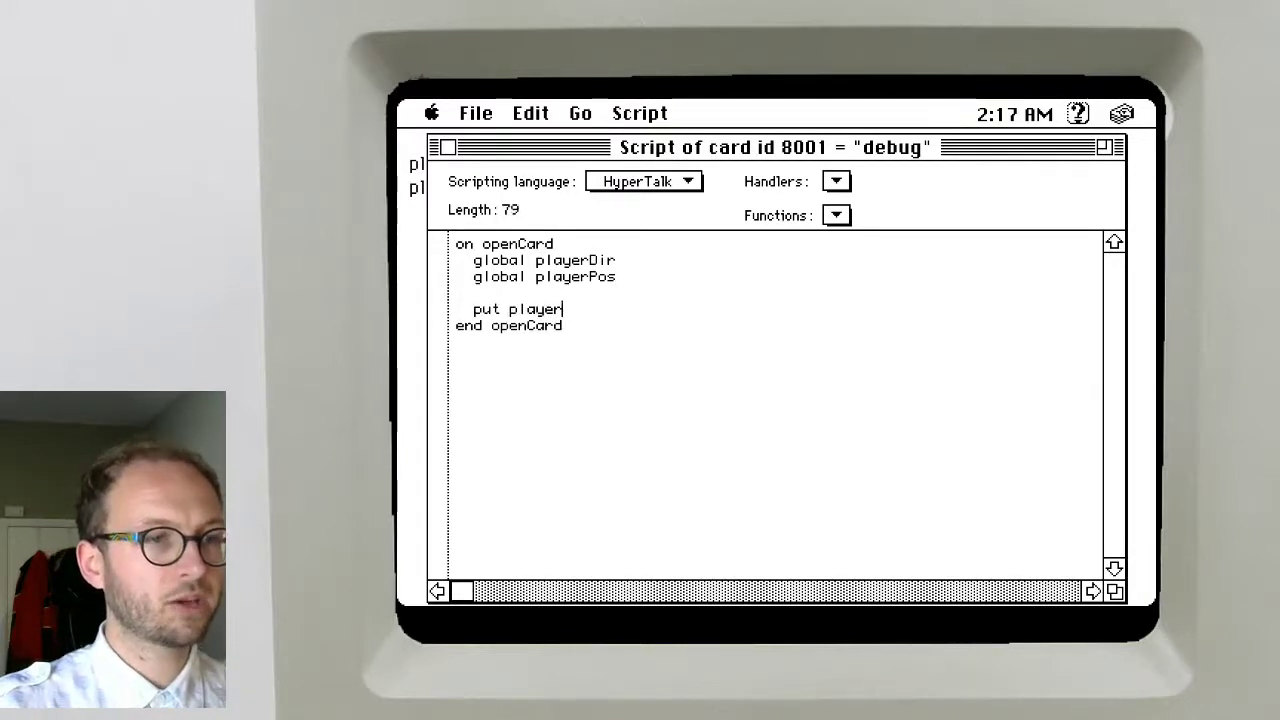
type("Dir into card ")
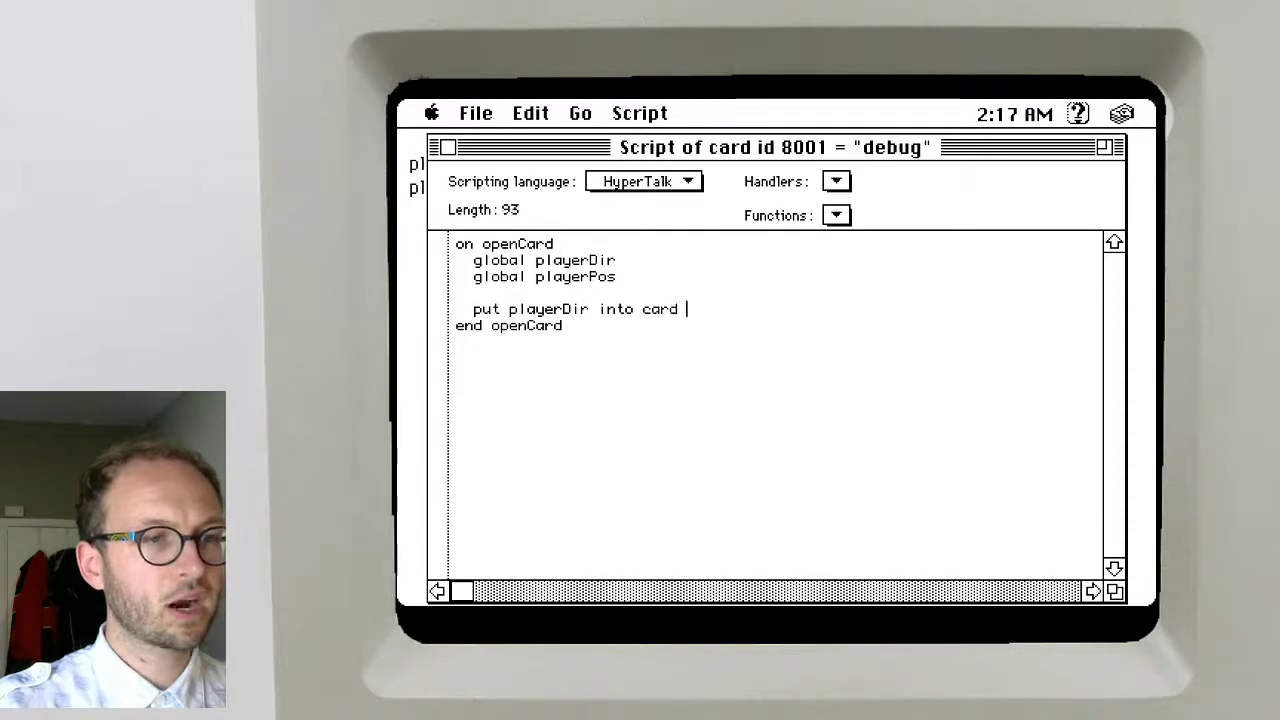
type("field \"playerDir\"")
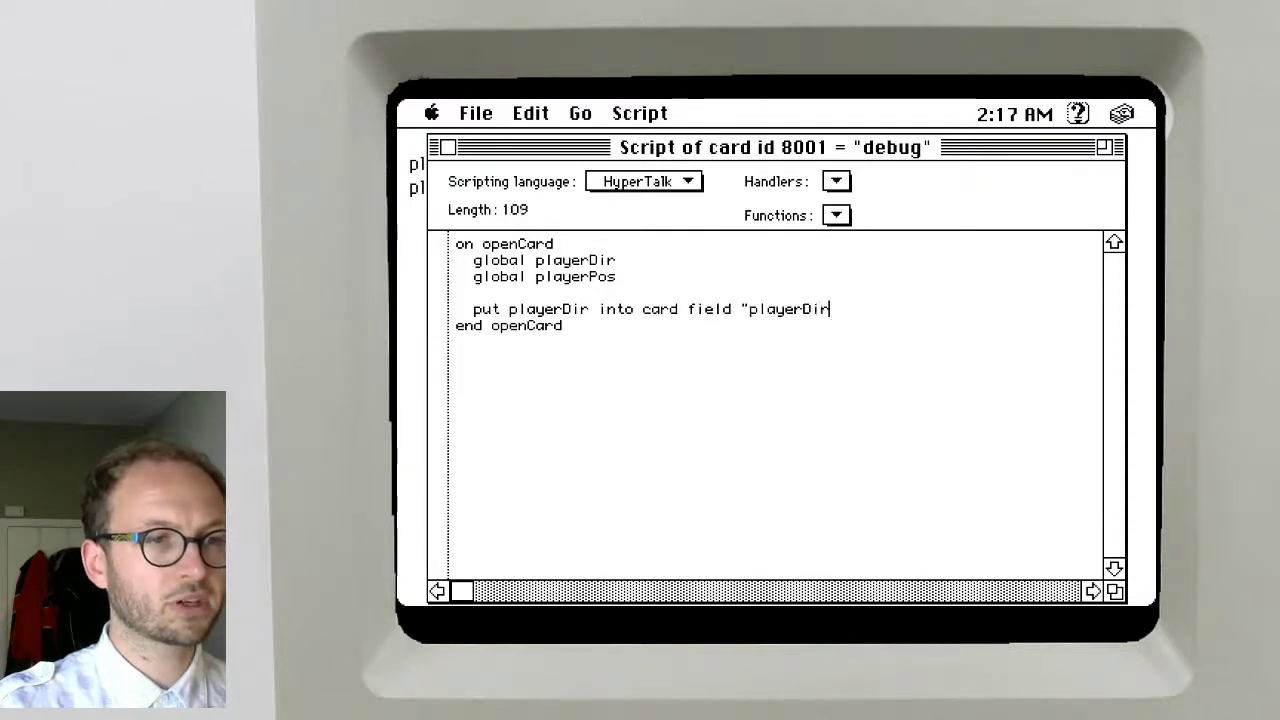
key("Return")
type("put playerPo")
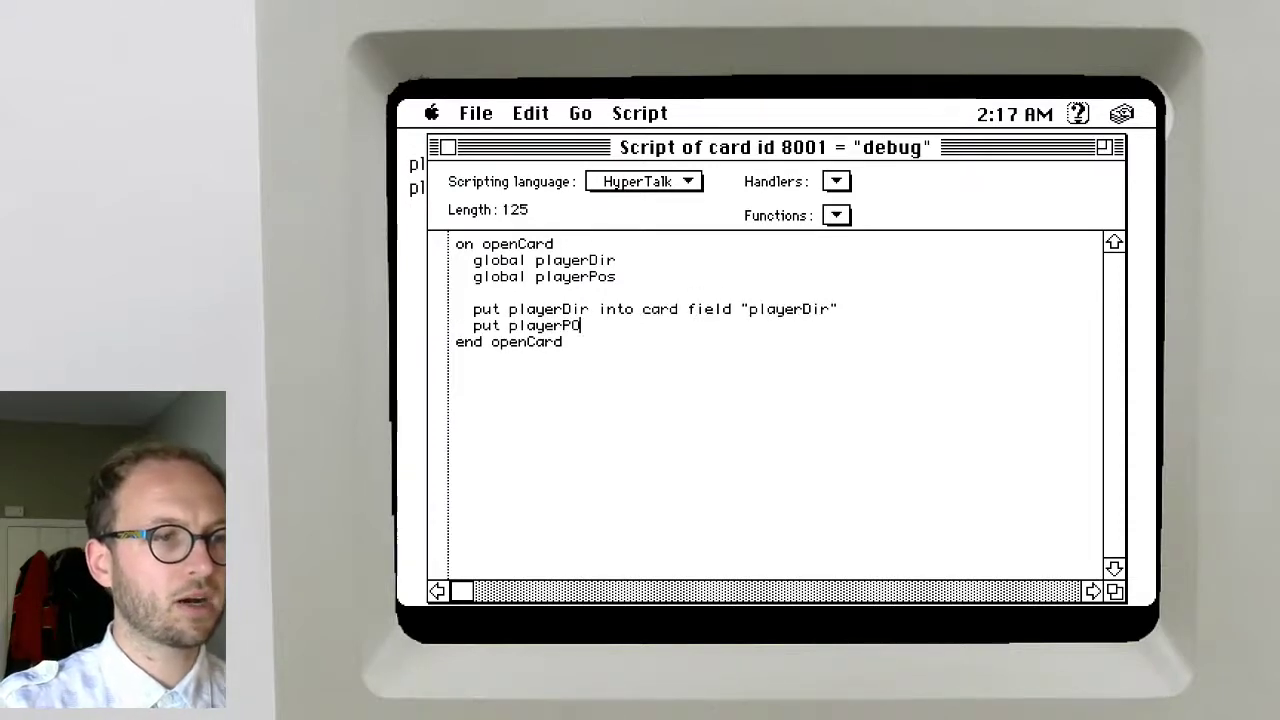
type("s into card field")
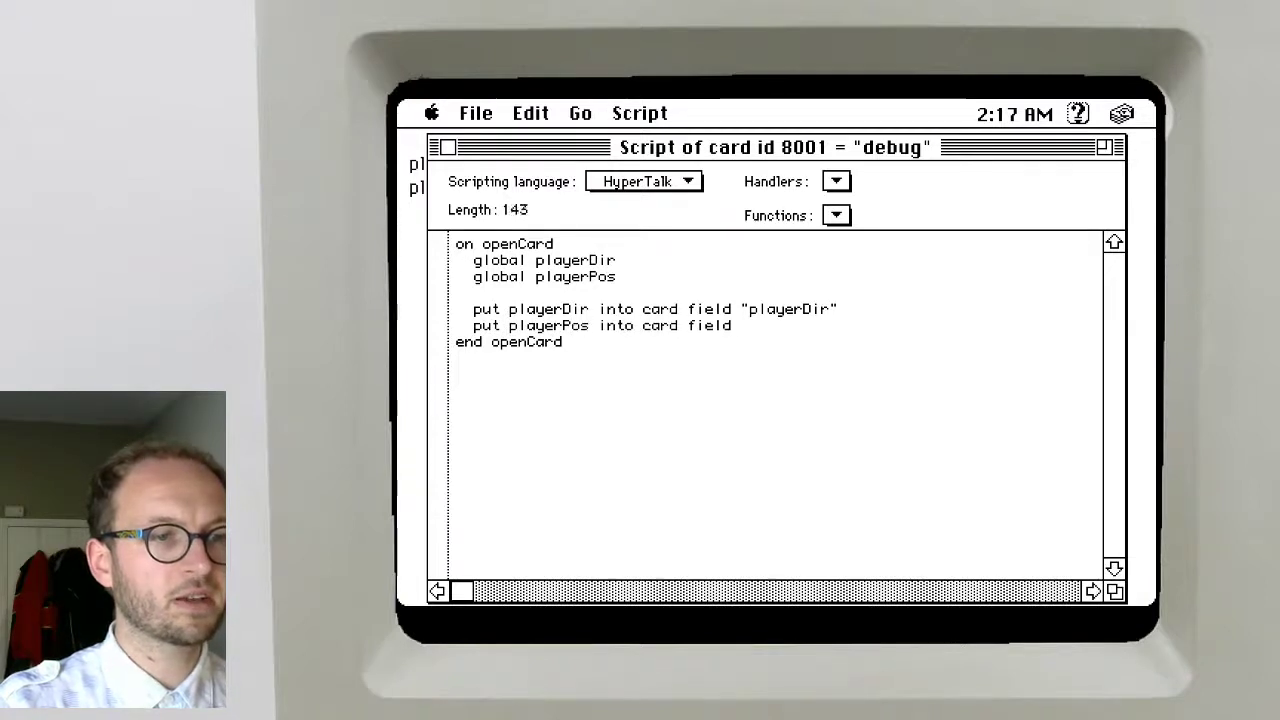
type(" \"playerPos\"")
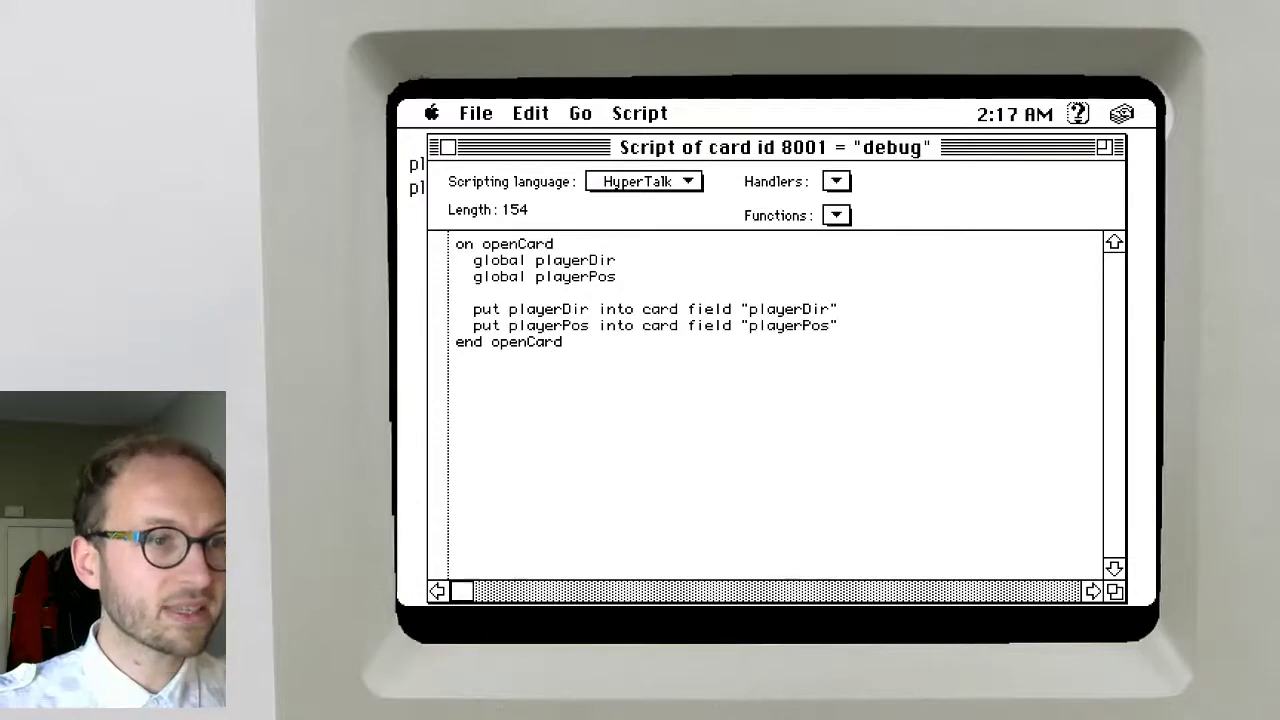
Add the comment -- e.g. "2,4" after the playerPos declaration and -- e.g. "2" after the playerDir declaration
type(" --")
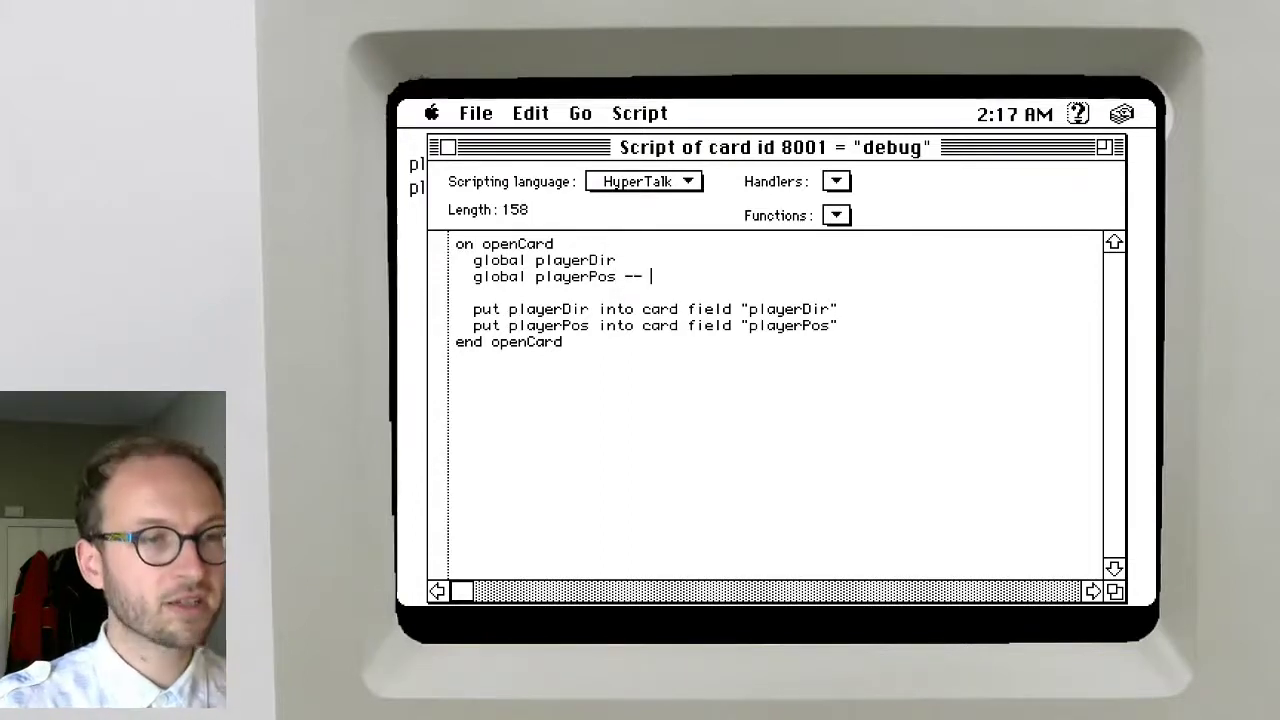
type(" e.g. \"")
type("3,")
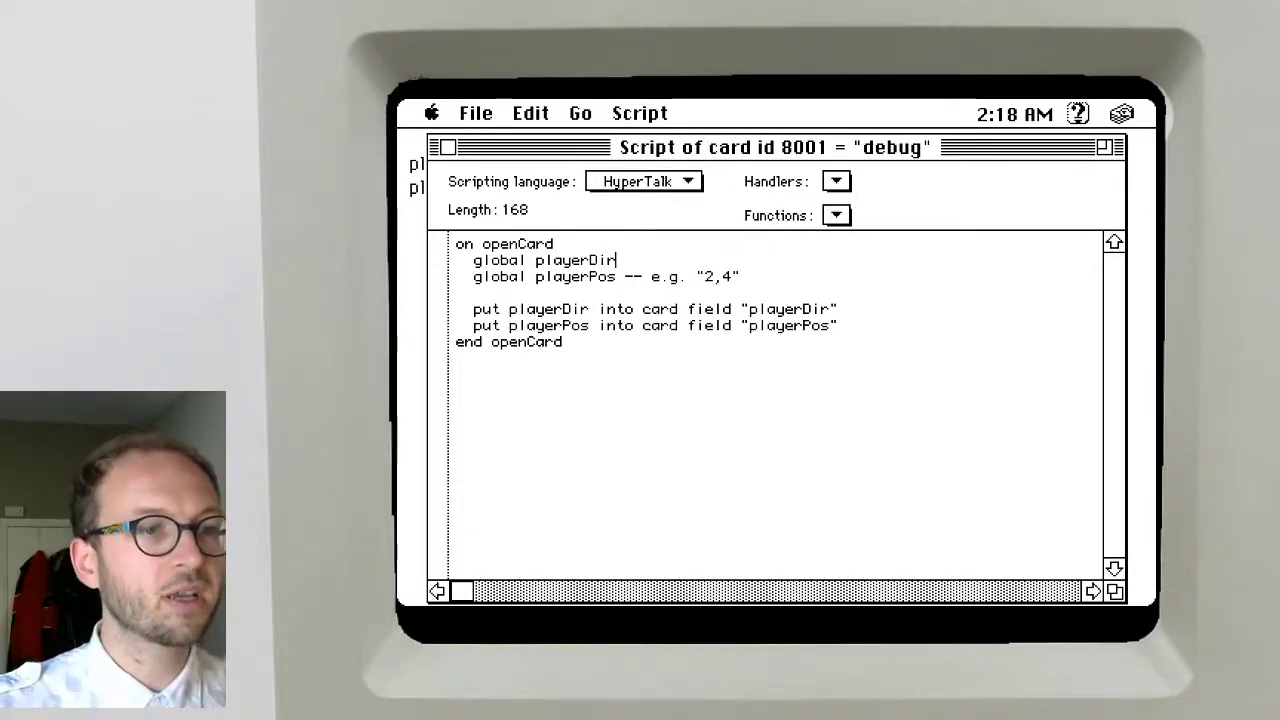
double_click(550, 260)
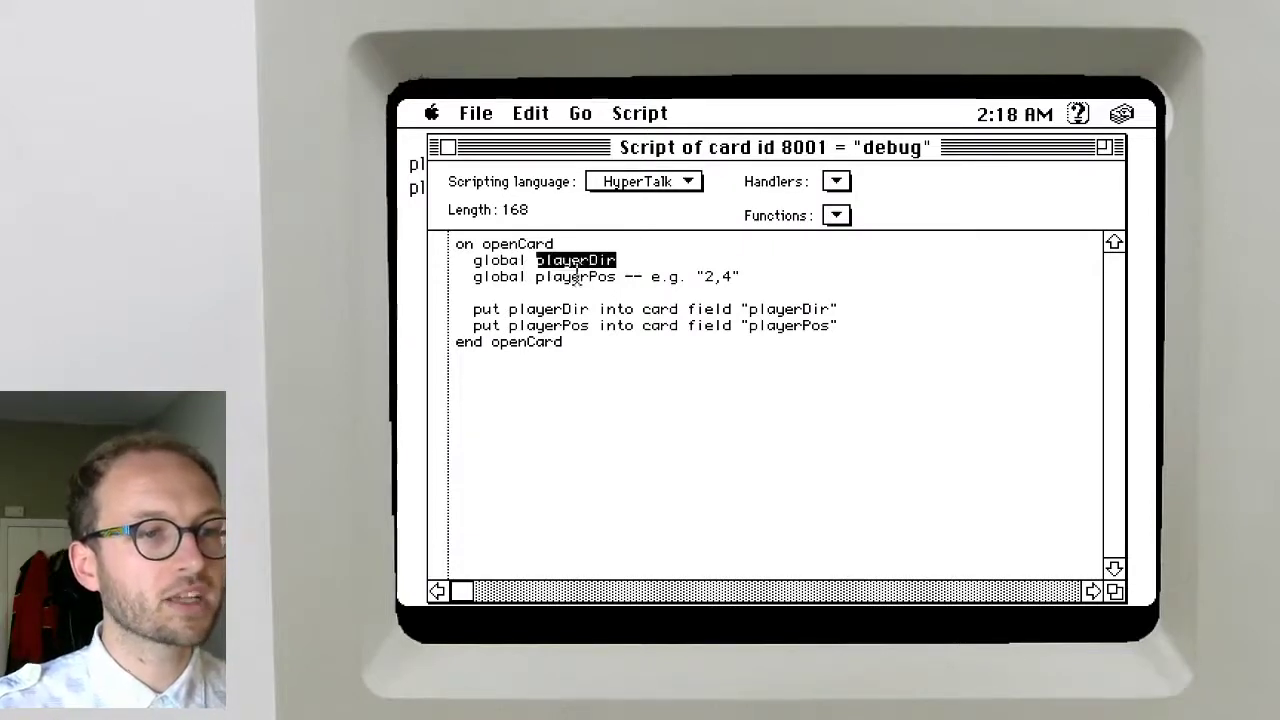
double_click(575, 276)
left_click(646, 258)
type("-")
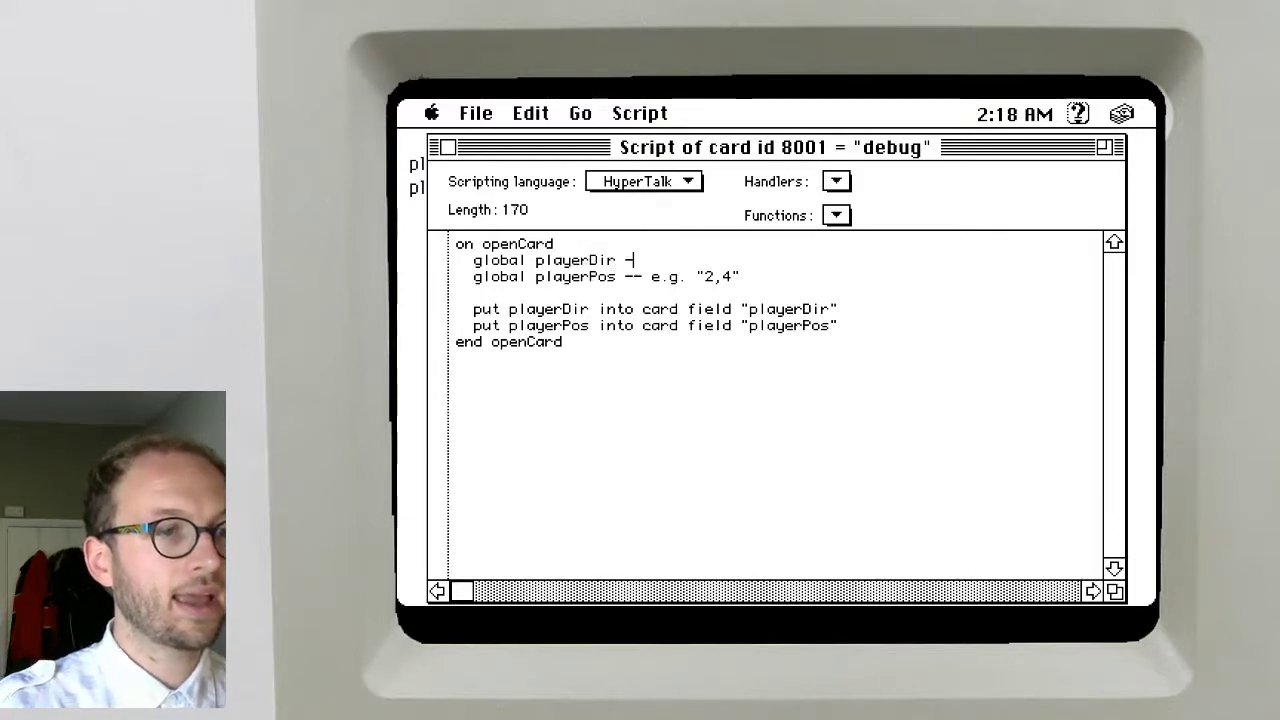
type("- e.g. \"2\"")
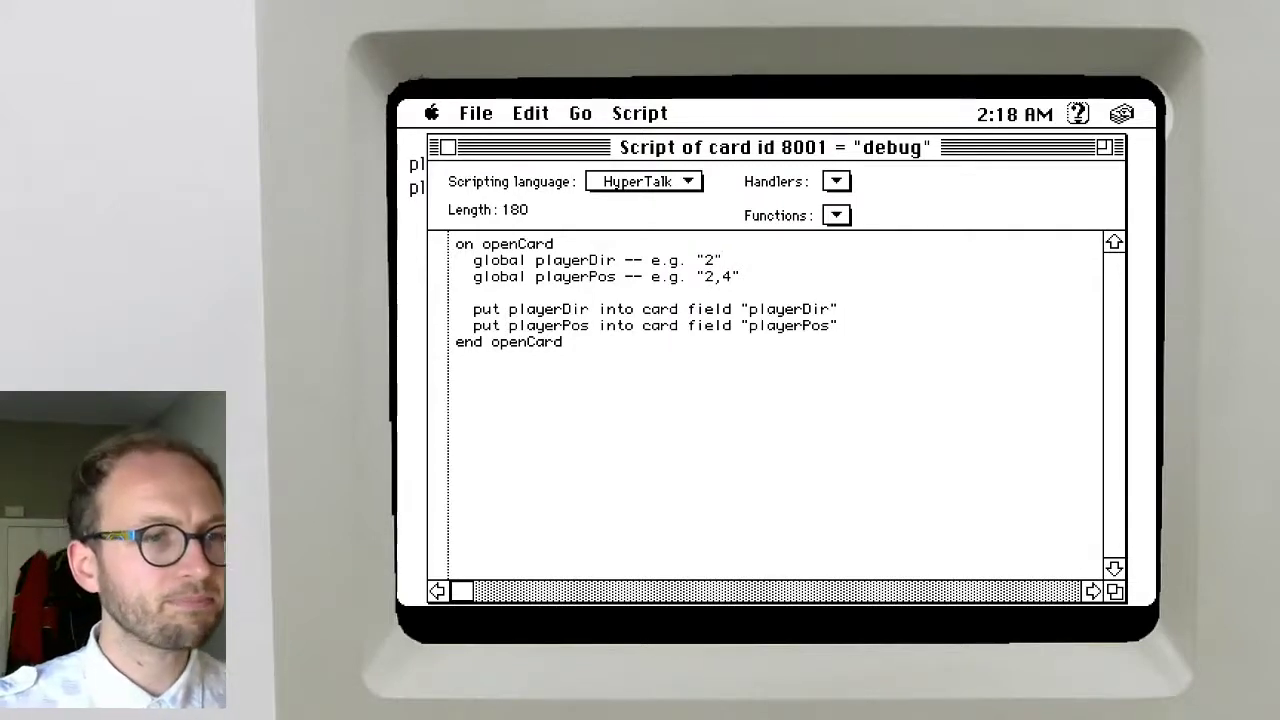
left_click(451, 150)
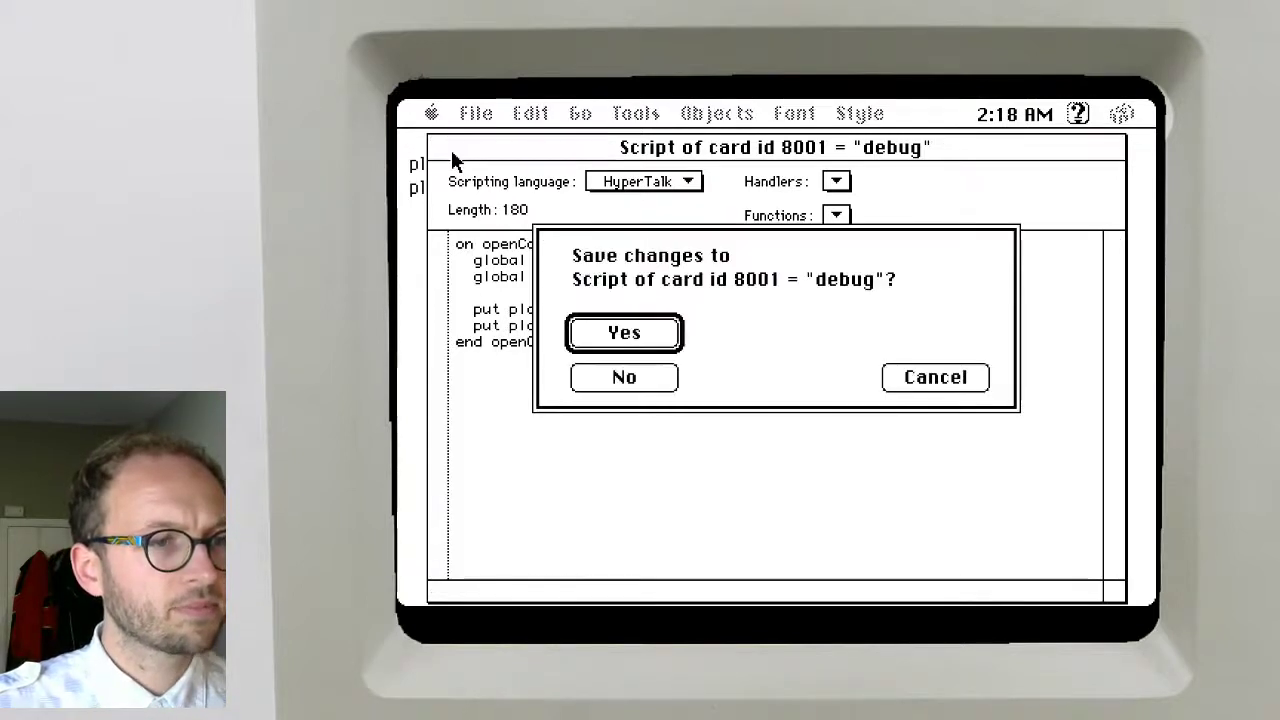
left_click(940, 381)
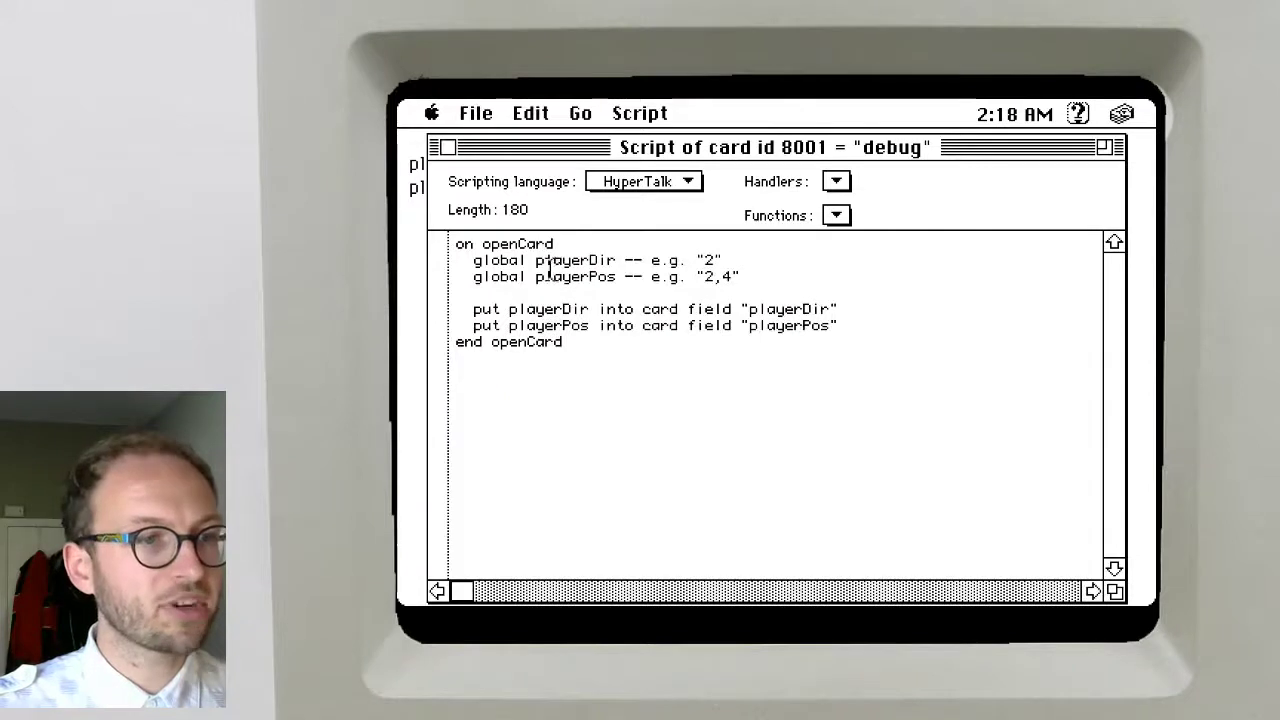
left_click_drag(537, 244, 778, 280)
left_click(778, 280)
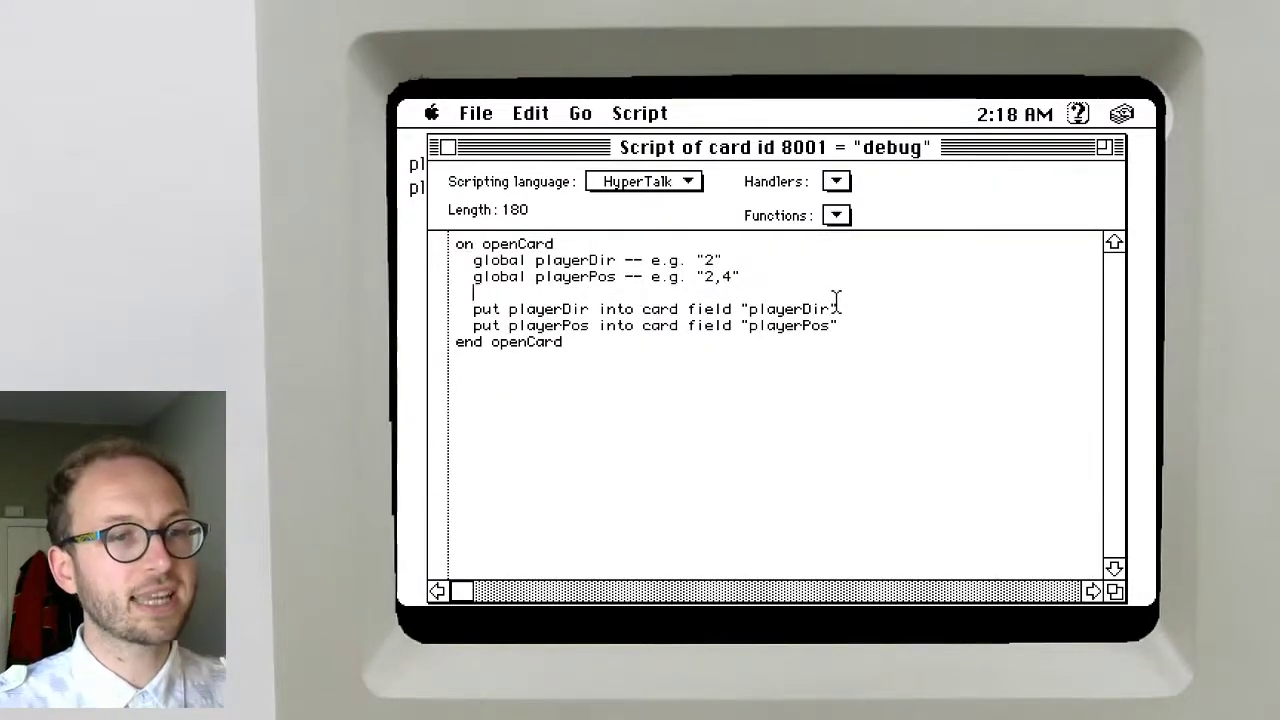
double_click(801, 330)
left_click(789, 296)
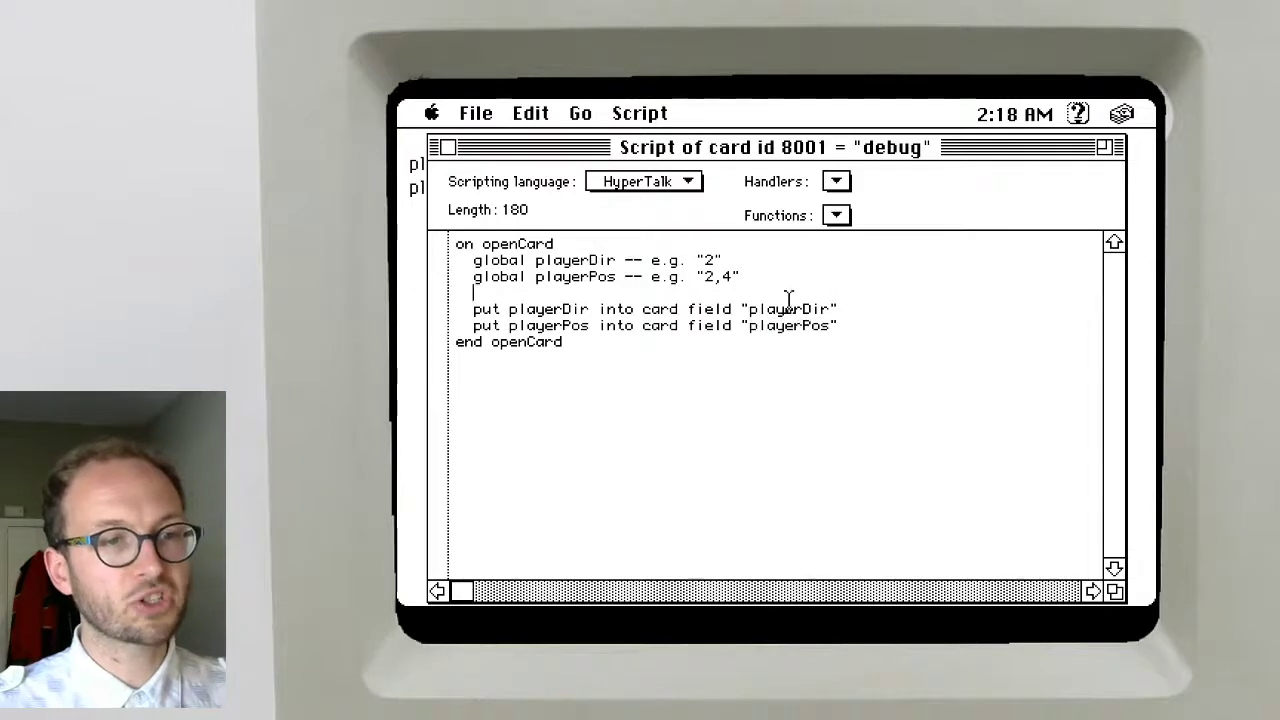
Close the debug card's script with its changes saved, and go to the game card
left_click(448, 147)
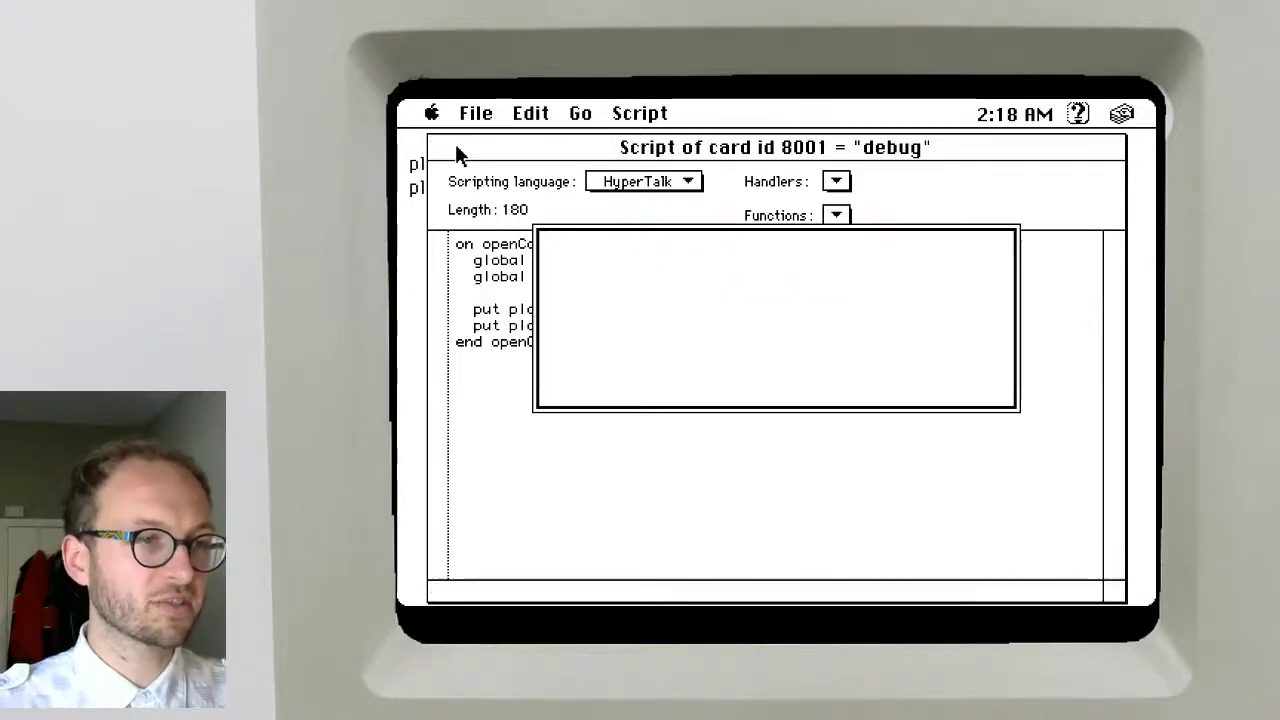
key("Return")
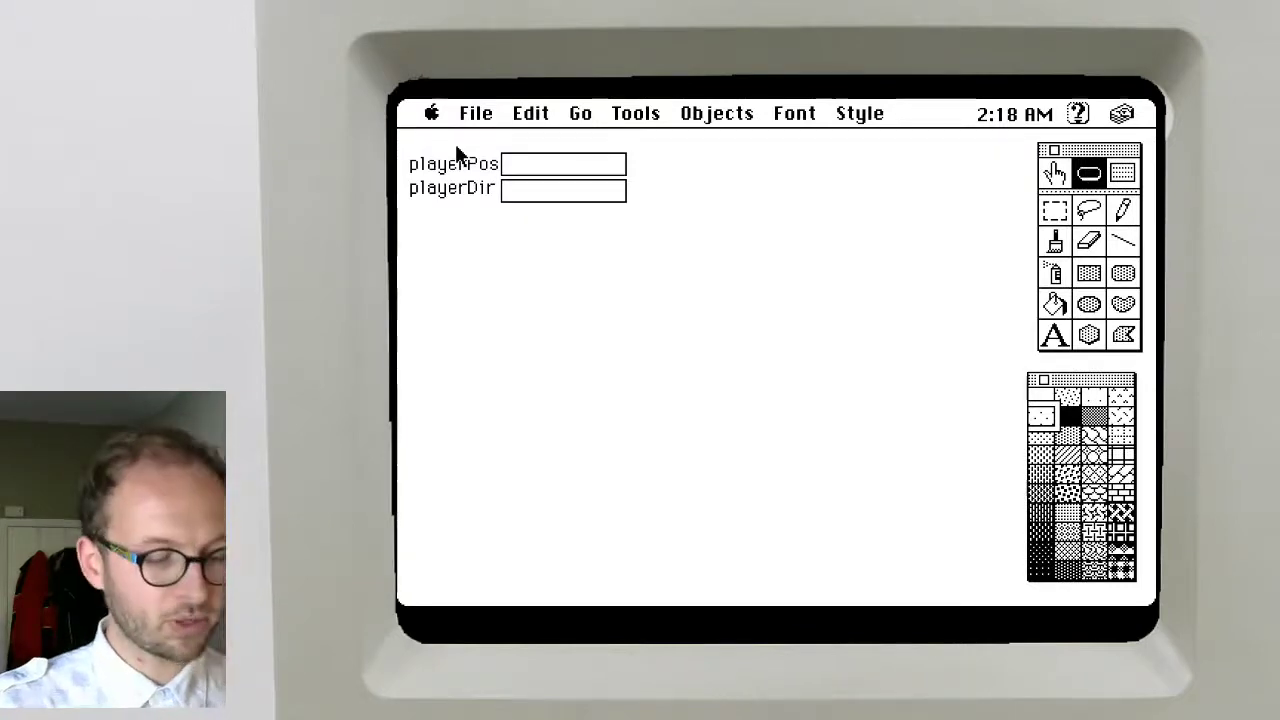
key("Right")
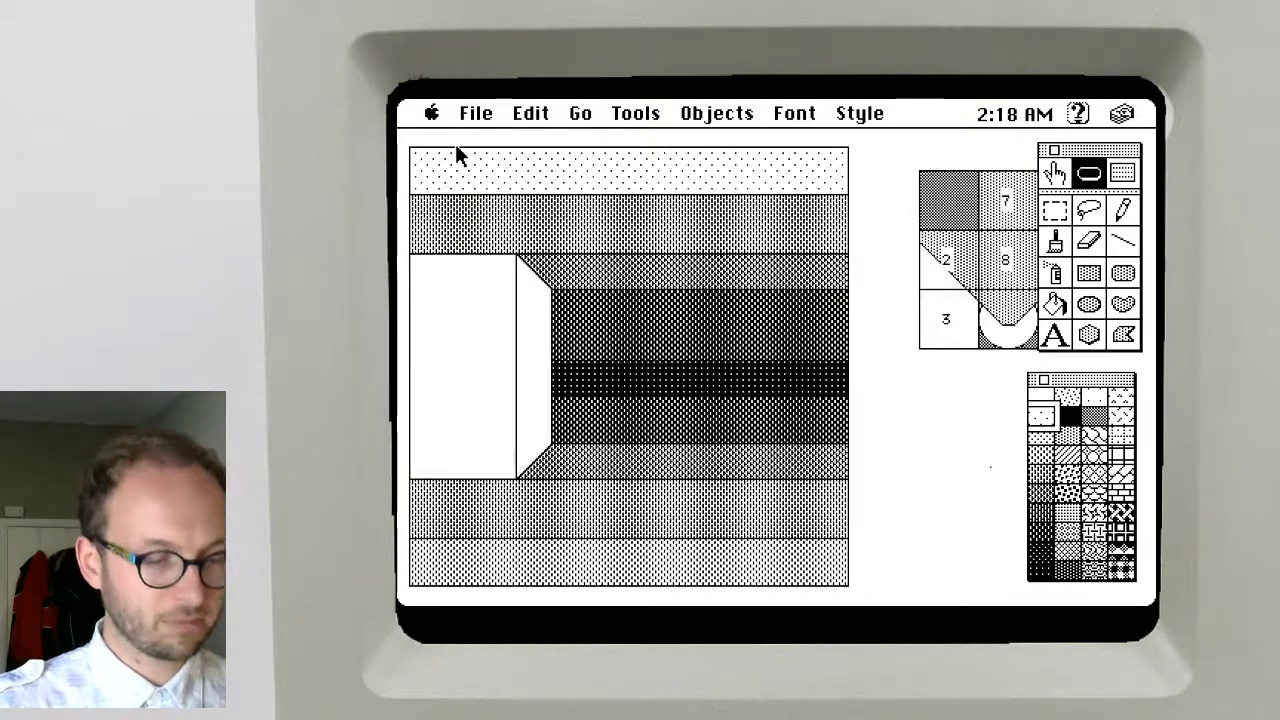
Evaluate 1+2 in the message box and clear the result
key("super+m")
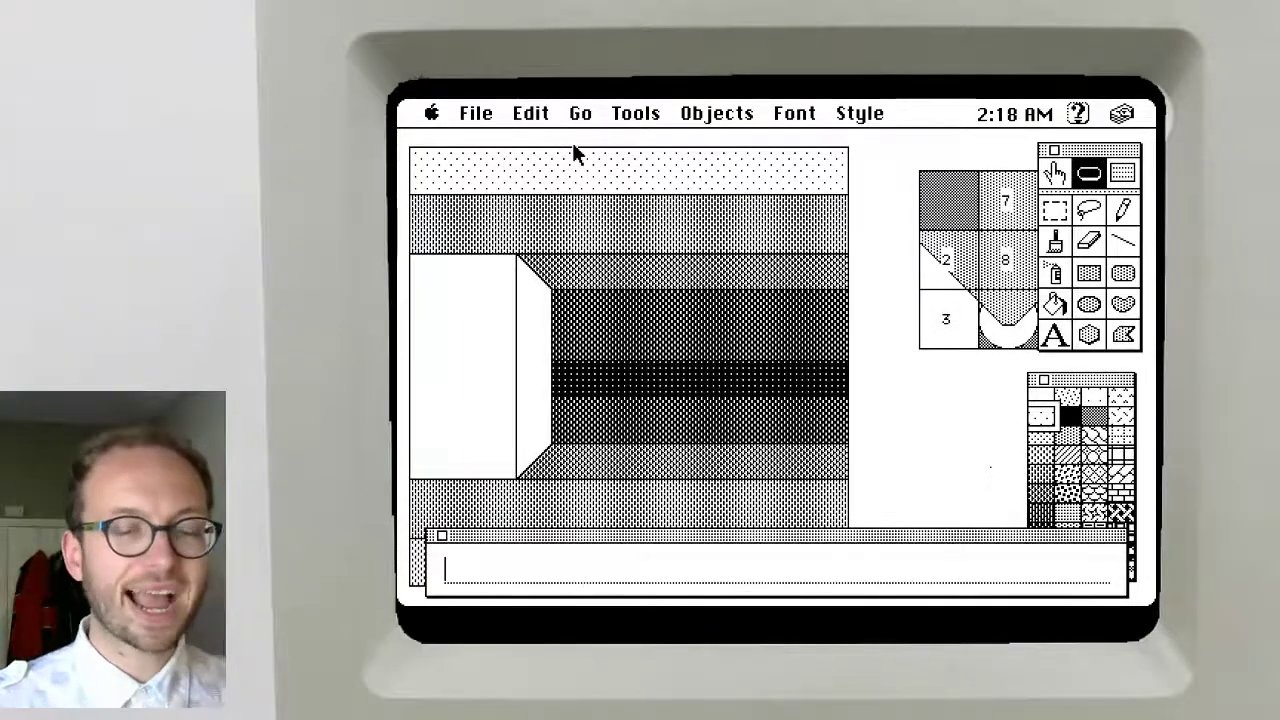
type("1+2")
key("Return")
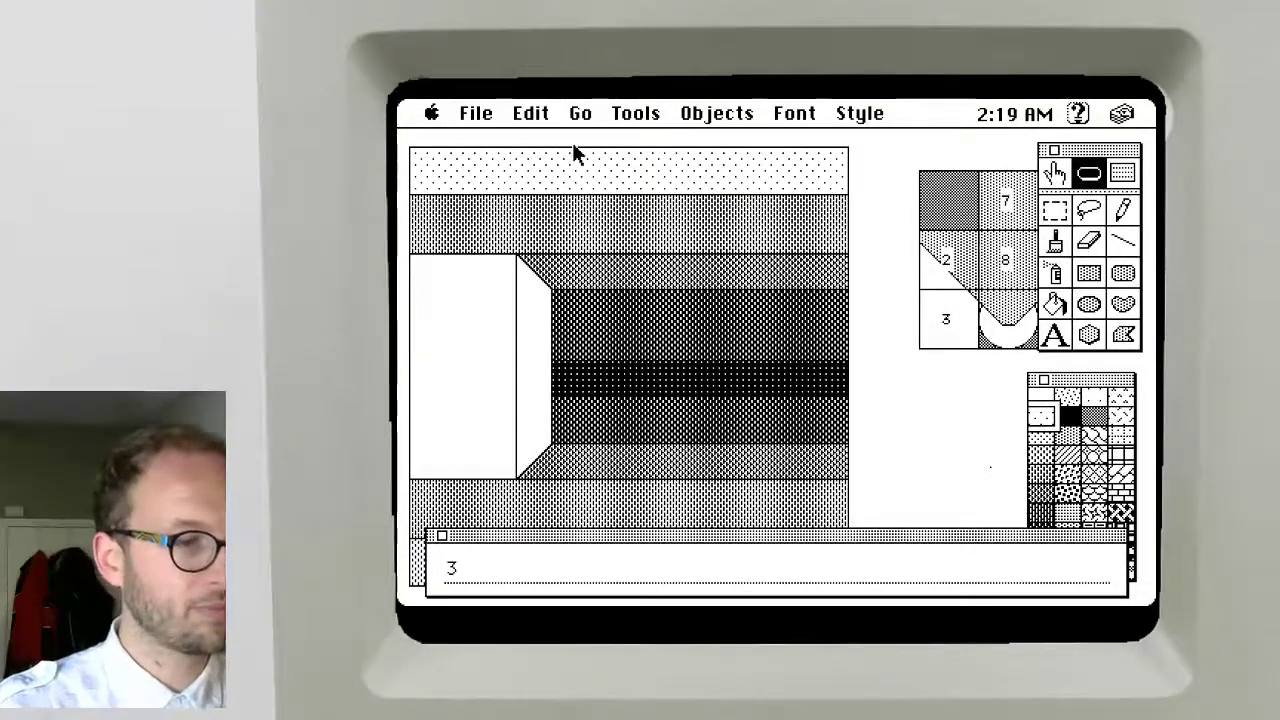
left_click(467, 576)
key("BackSpace")
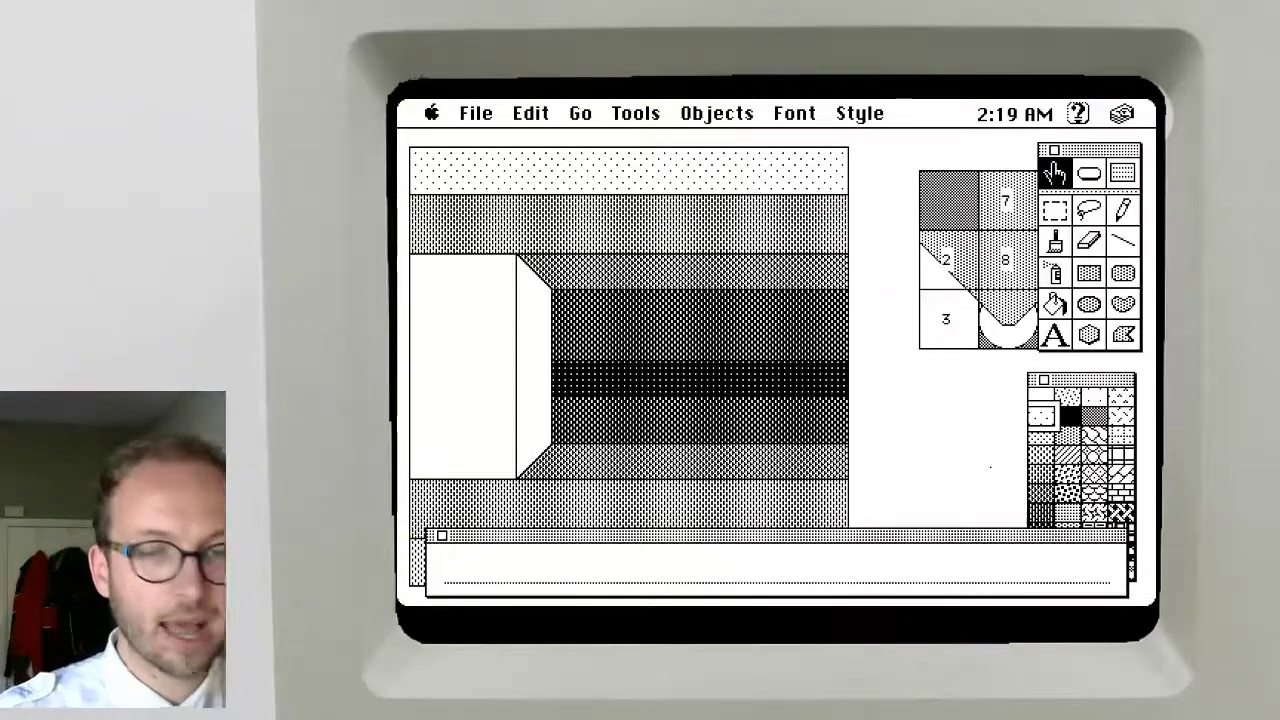
Run put "2,4" into playerPos in the message box
type("put \"")
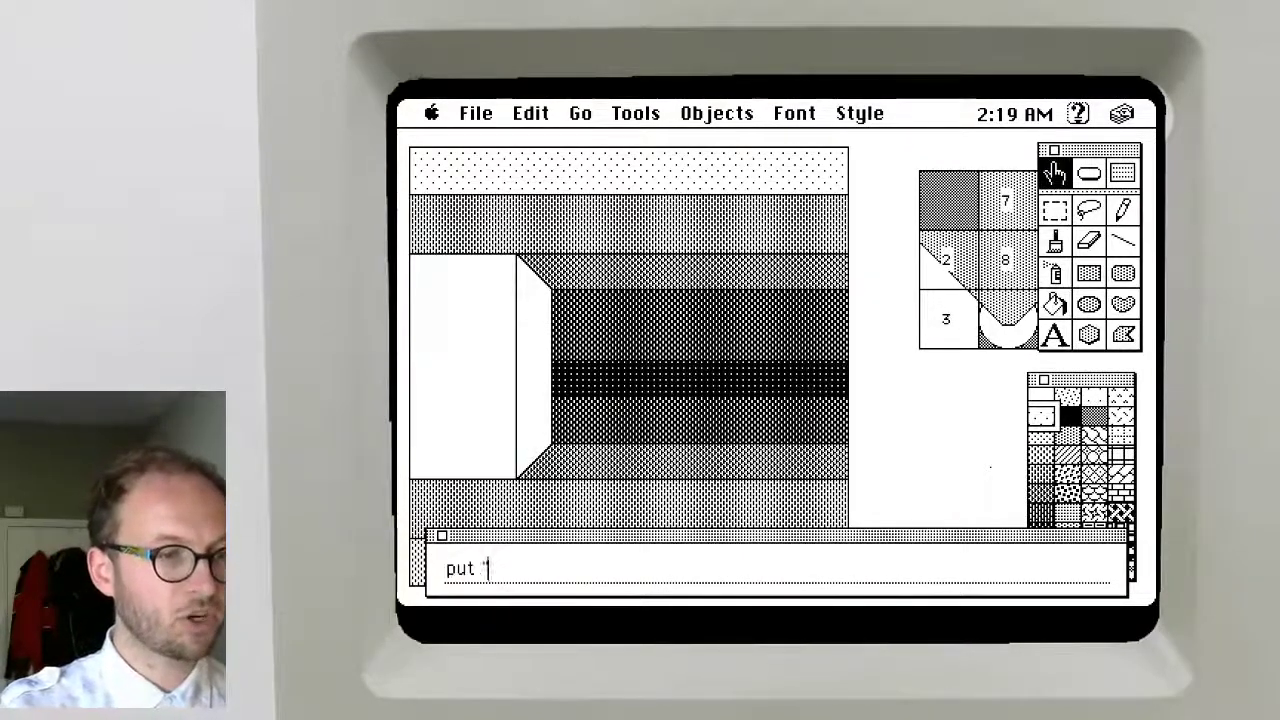
type("2,4\" into")
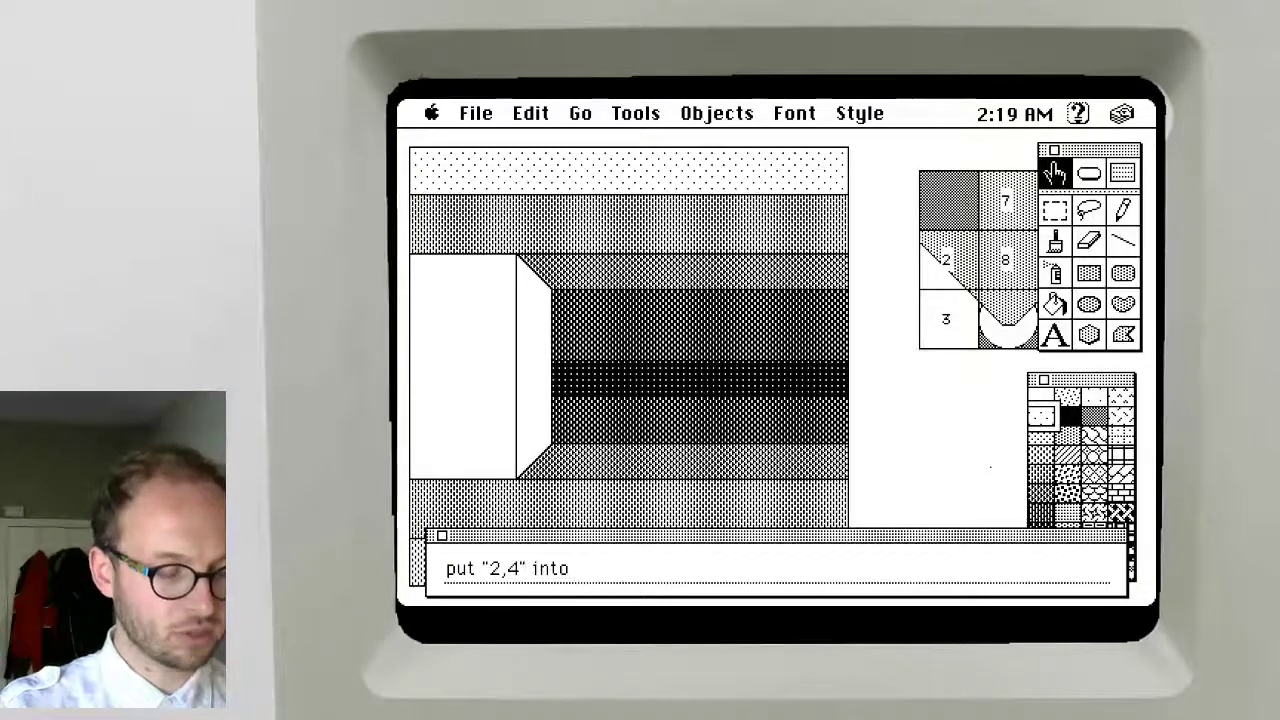
type(" playerPos")
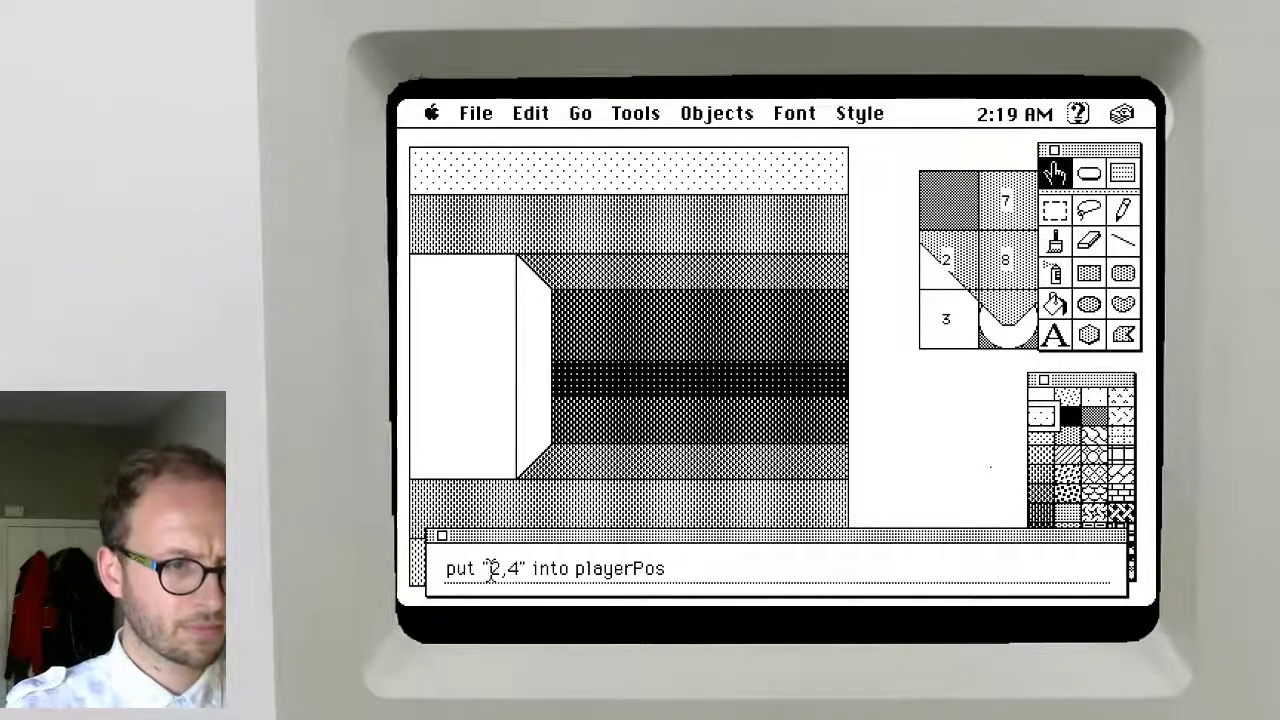
Change the value in the message box command to "2" and go to the debug card to check the playerPos field
left_click_drag(490, 568, 522, 568)
type("2")
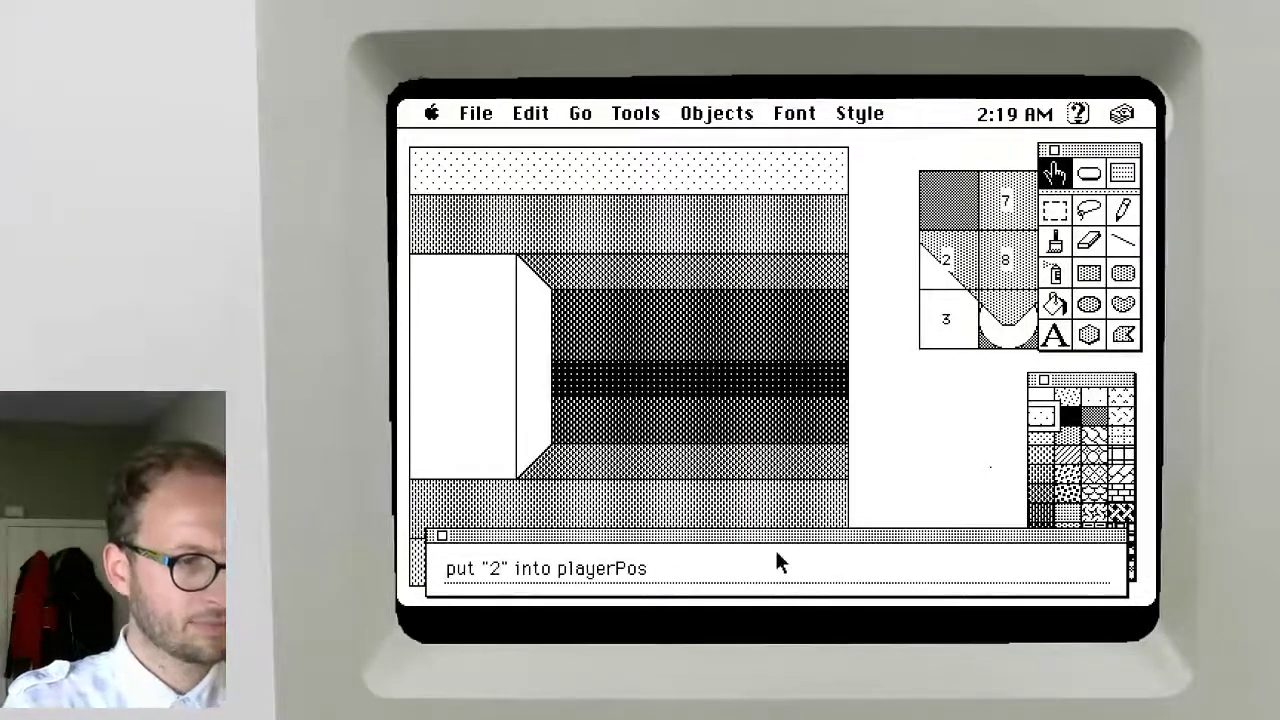
double_click(626, 568)
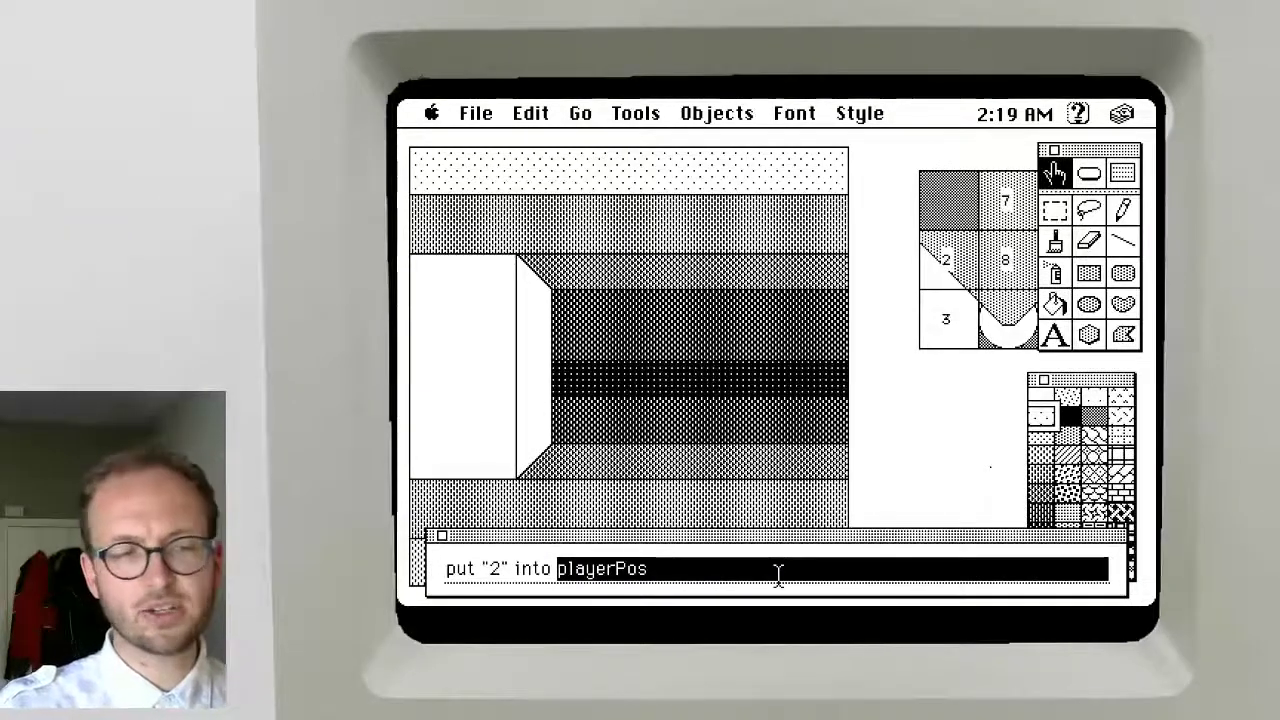
key("Right")
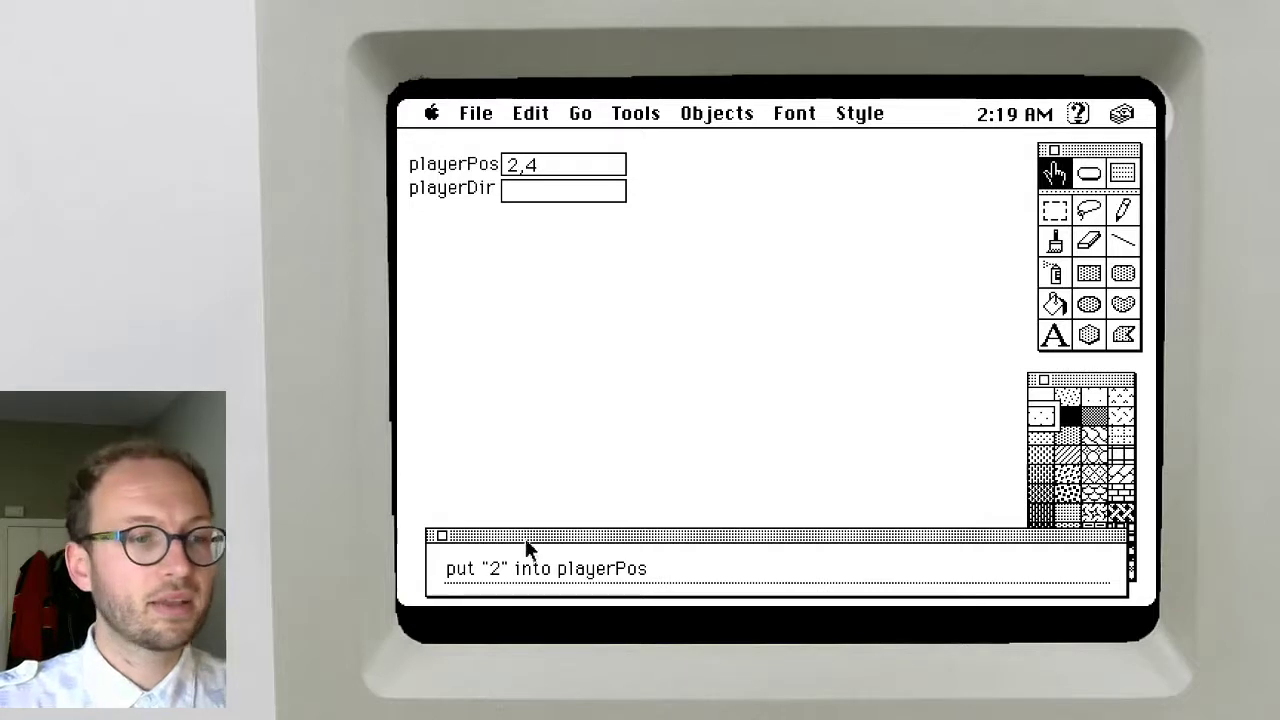
left_click_drag(548, 570, 697, 570)
left_click(689, 570)
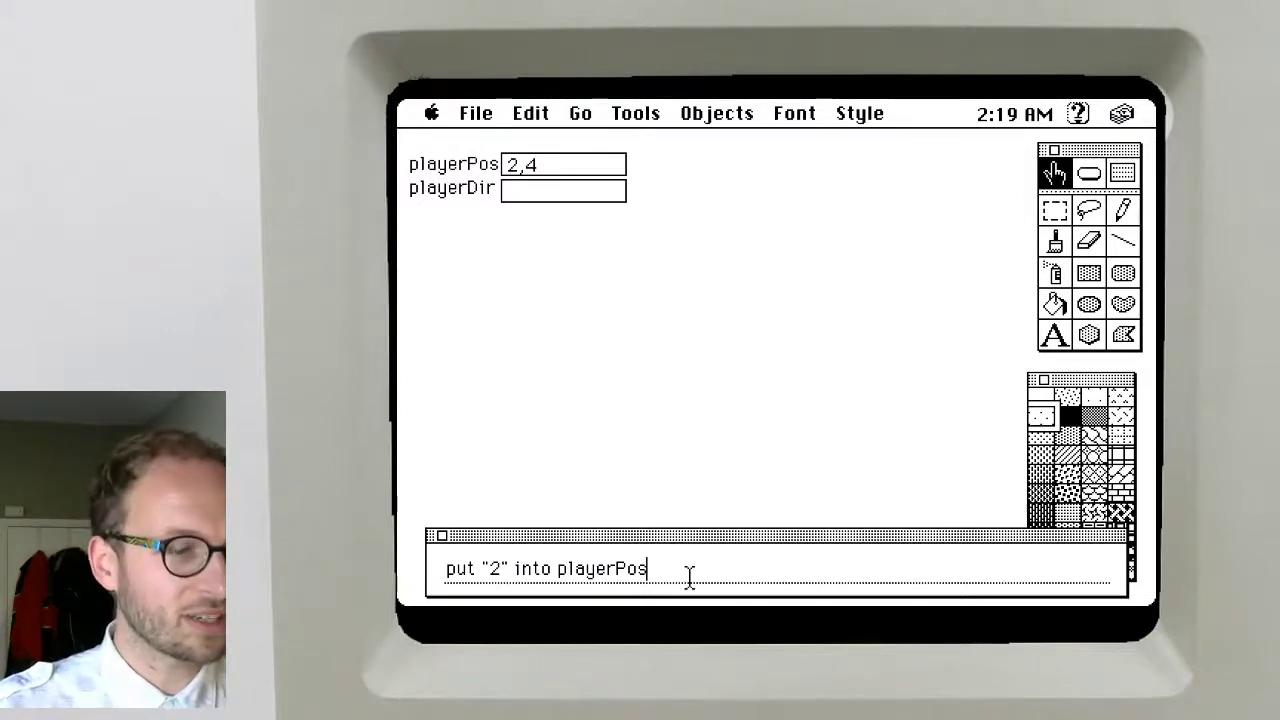
Back on the game card, run put "2" into playerDir and go to the debug card to check it
key("Left")
double_click(678, 574)
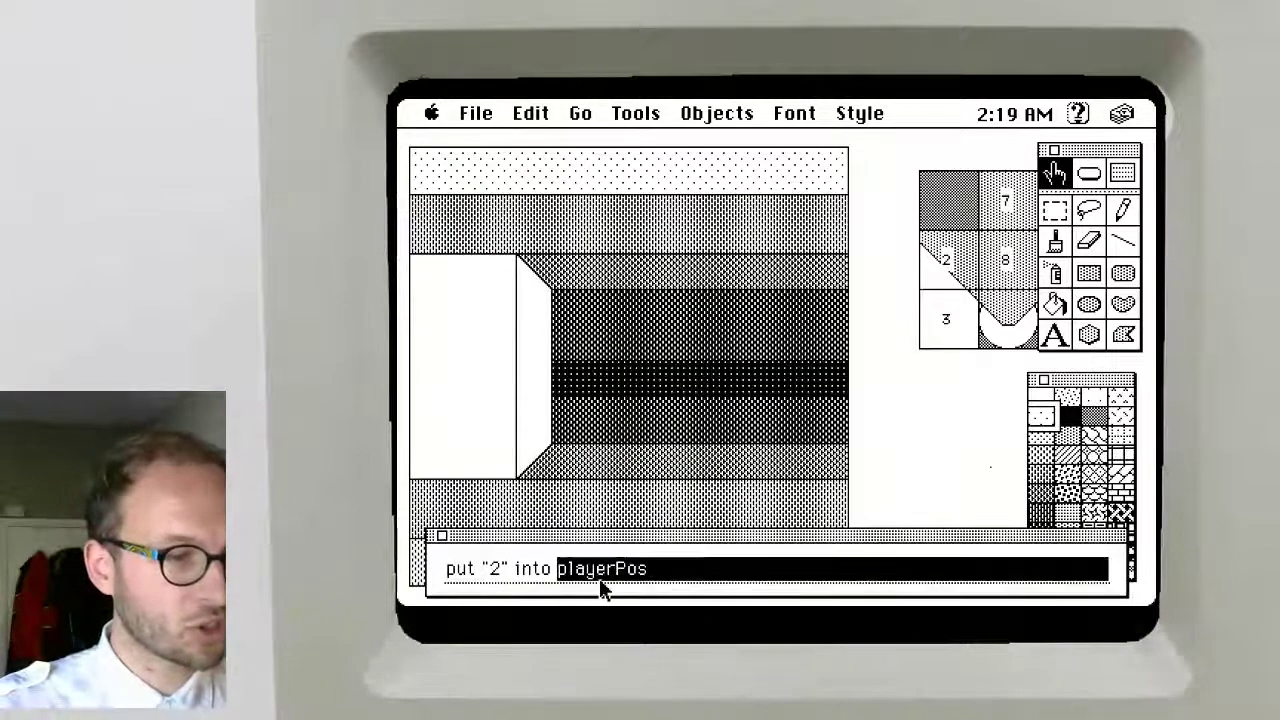
type("playerDir")
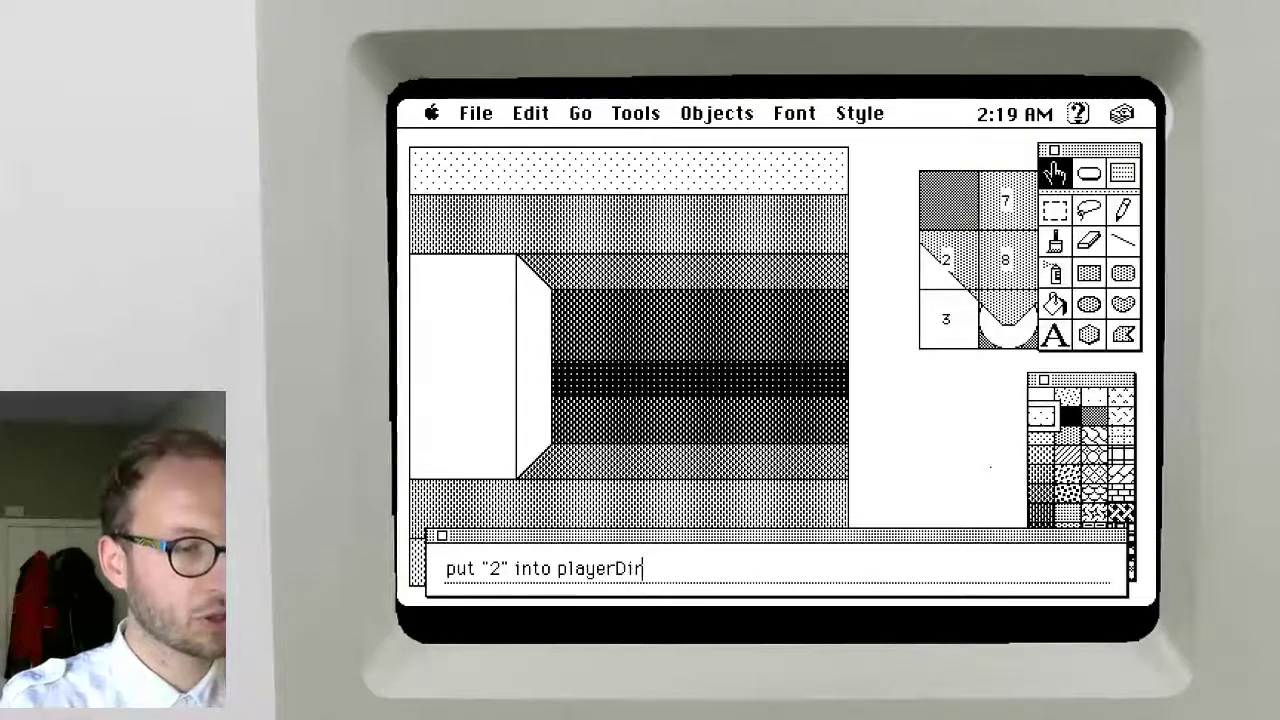
key("Right")
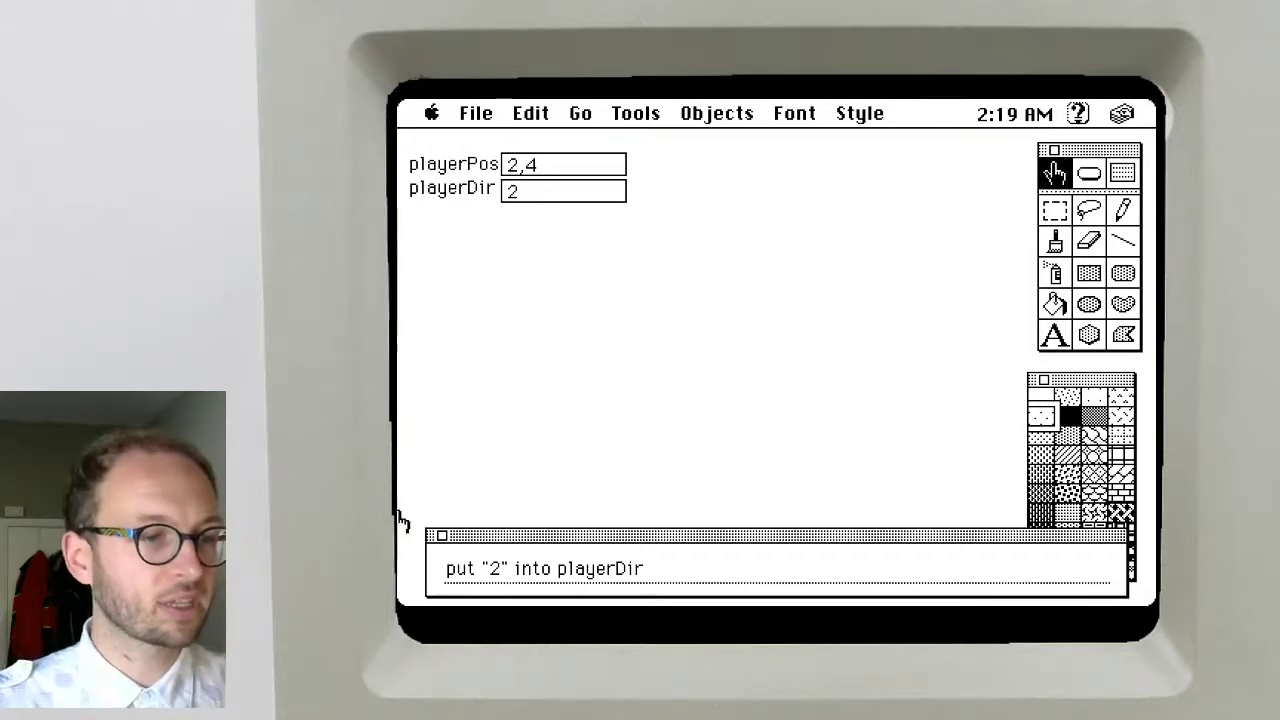
Close the message box and draw an unfilled rectangle around the playerPos and playerDir fields with spare room beneath them
left_click(442, 536)
left_click(1089, 272)
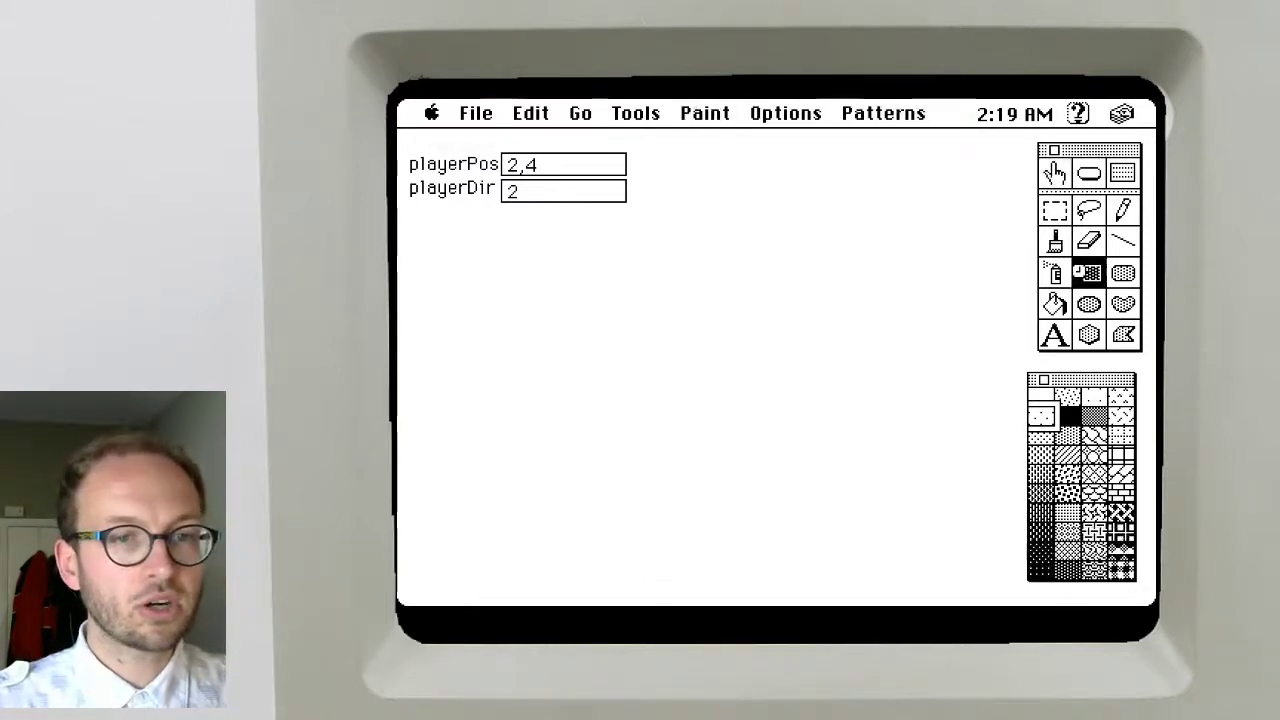
left_click(1054, 335)
left_click(1089, 272)
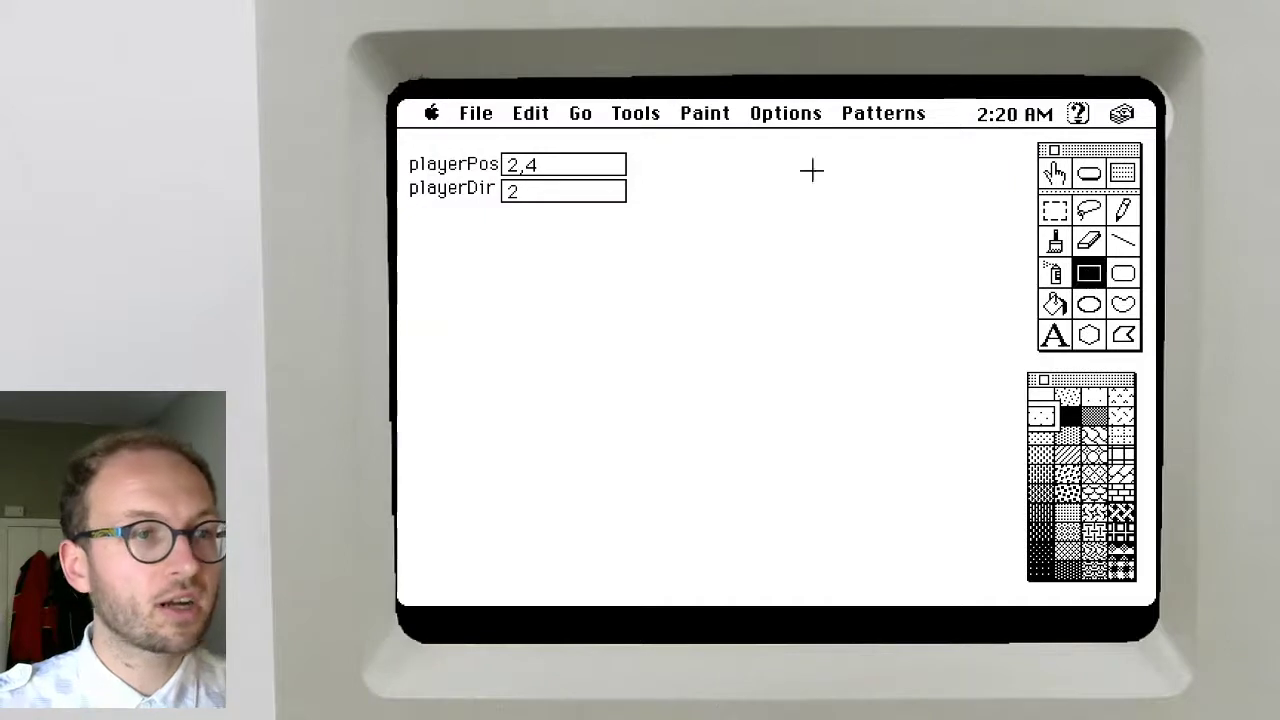
left_click_drag(398, 136, 706, 361)
Set the paint text style to Geneva at size 20
left_click(1054, 335)
double_click(1054, 335)
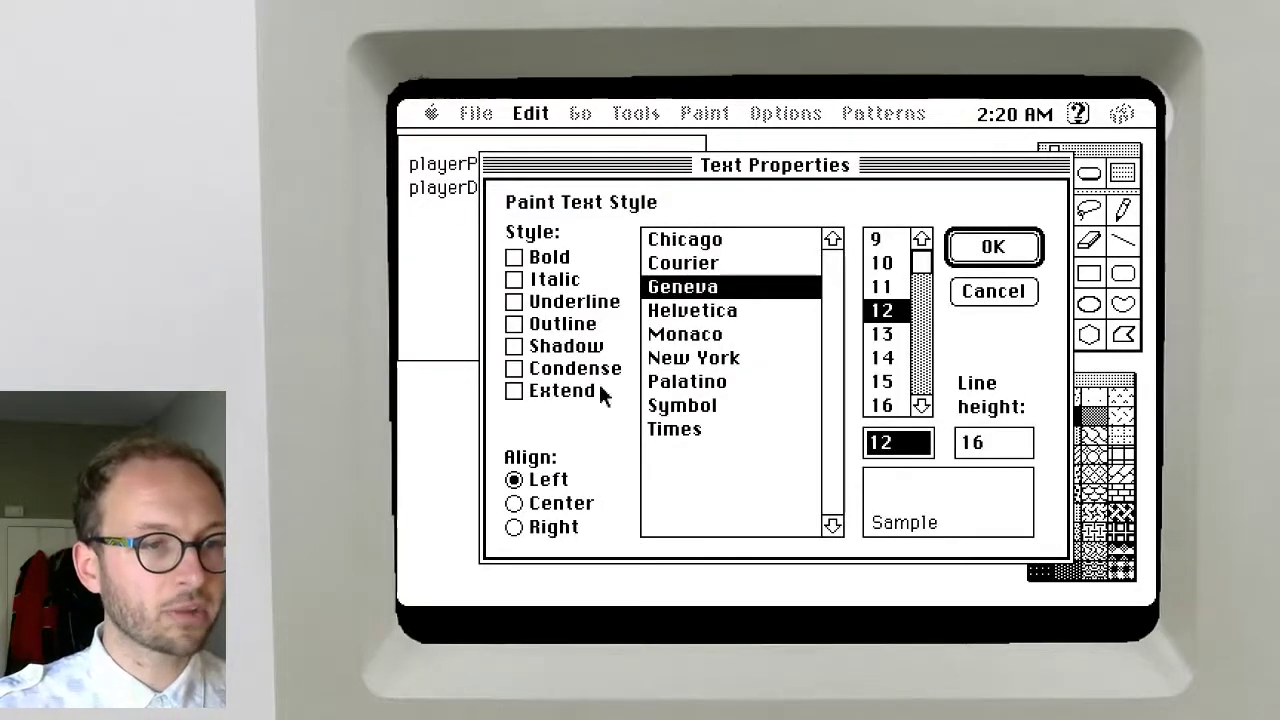
left_click(922, 405)
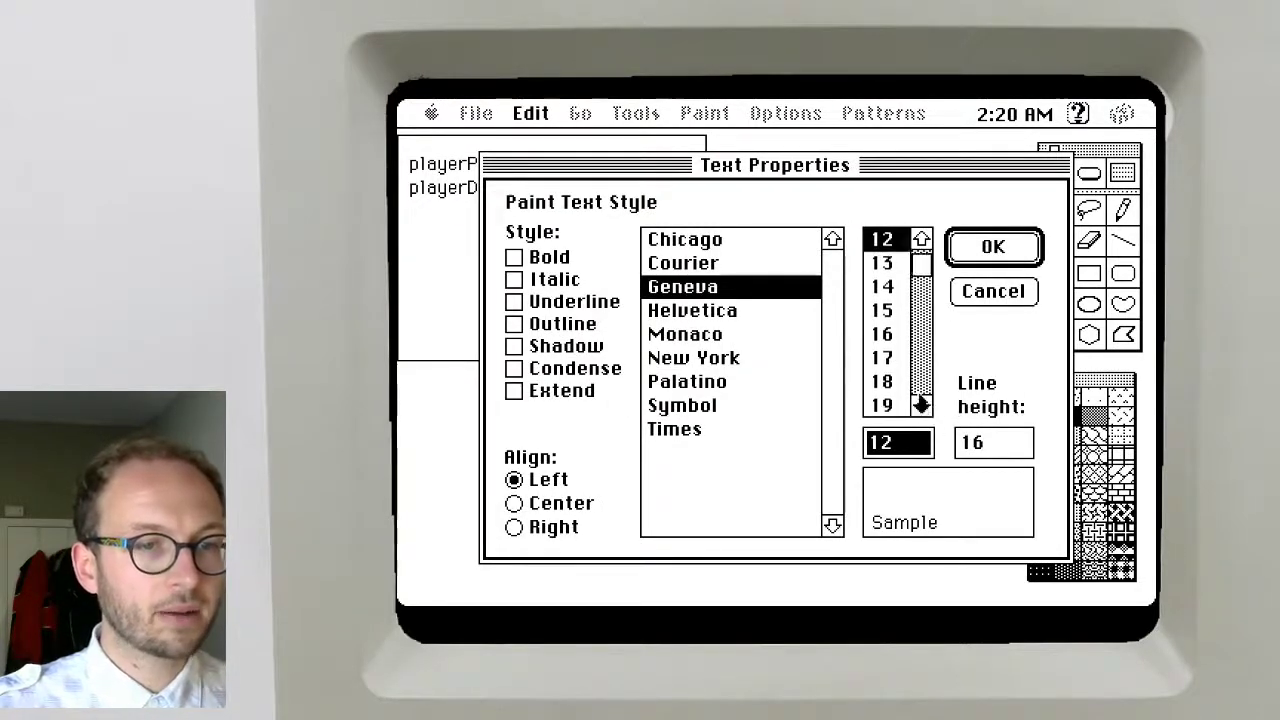
left_click(878, 406)
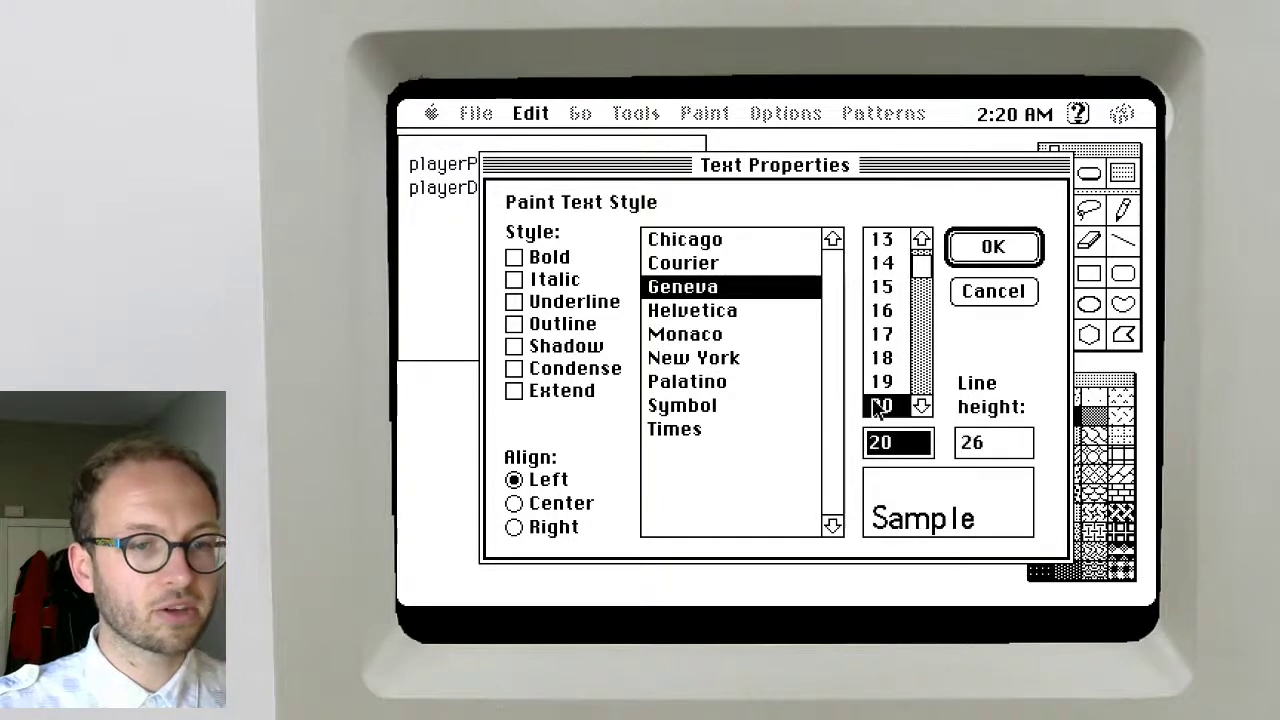
left_click(970, 250)
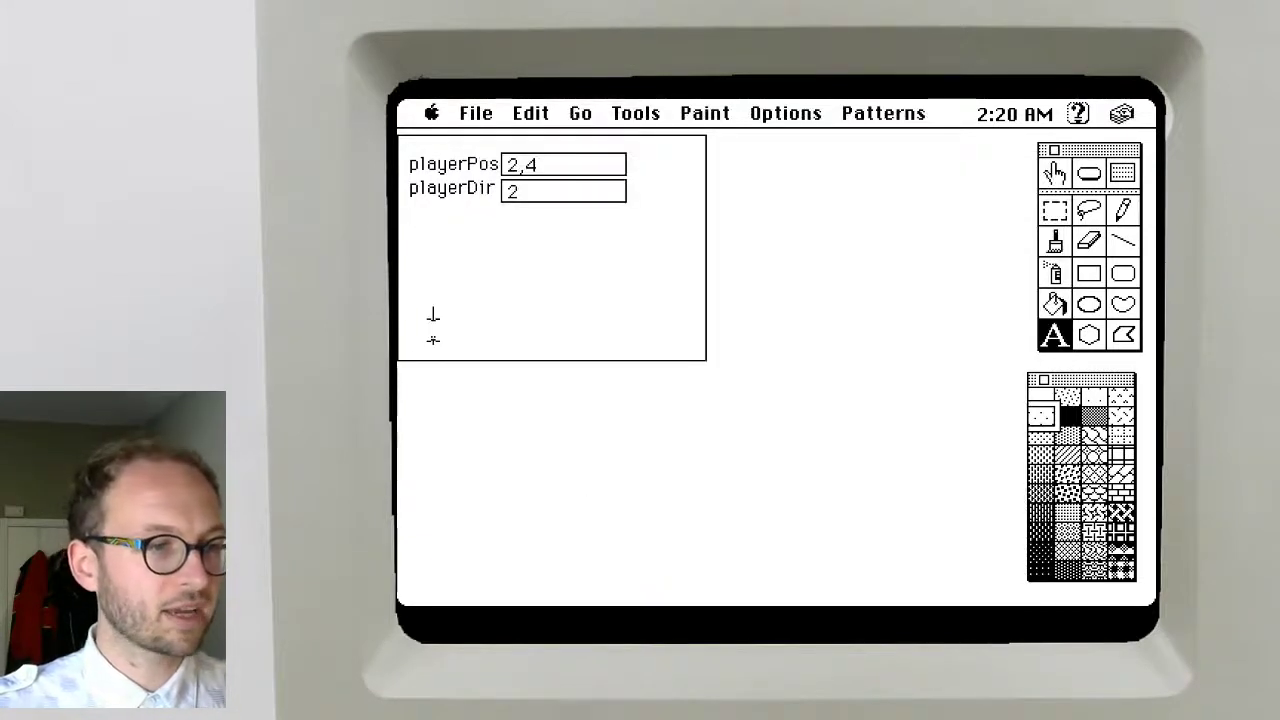
Paint the label "~ globals~~~" inside the frame, below the two fields
type("~")
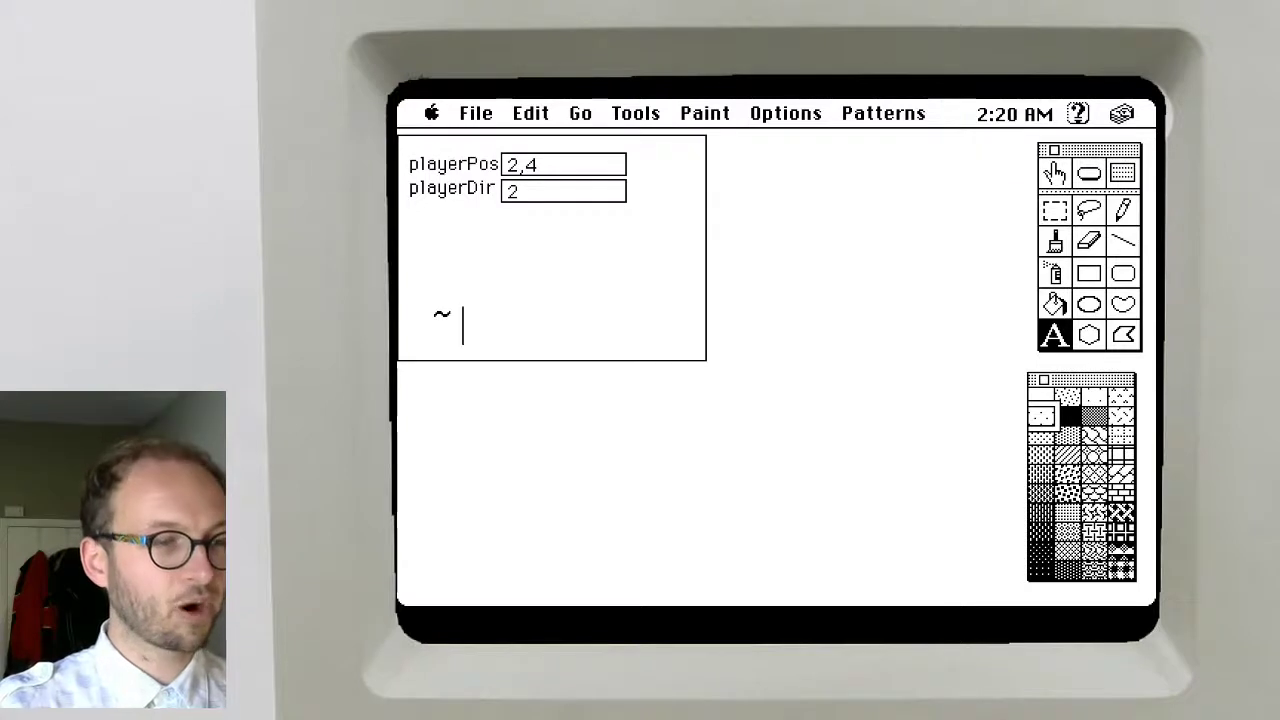
type(" gloabl")
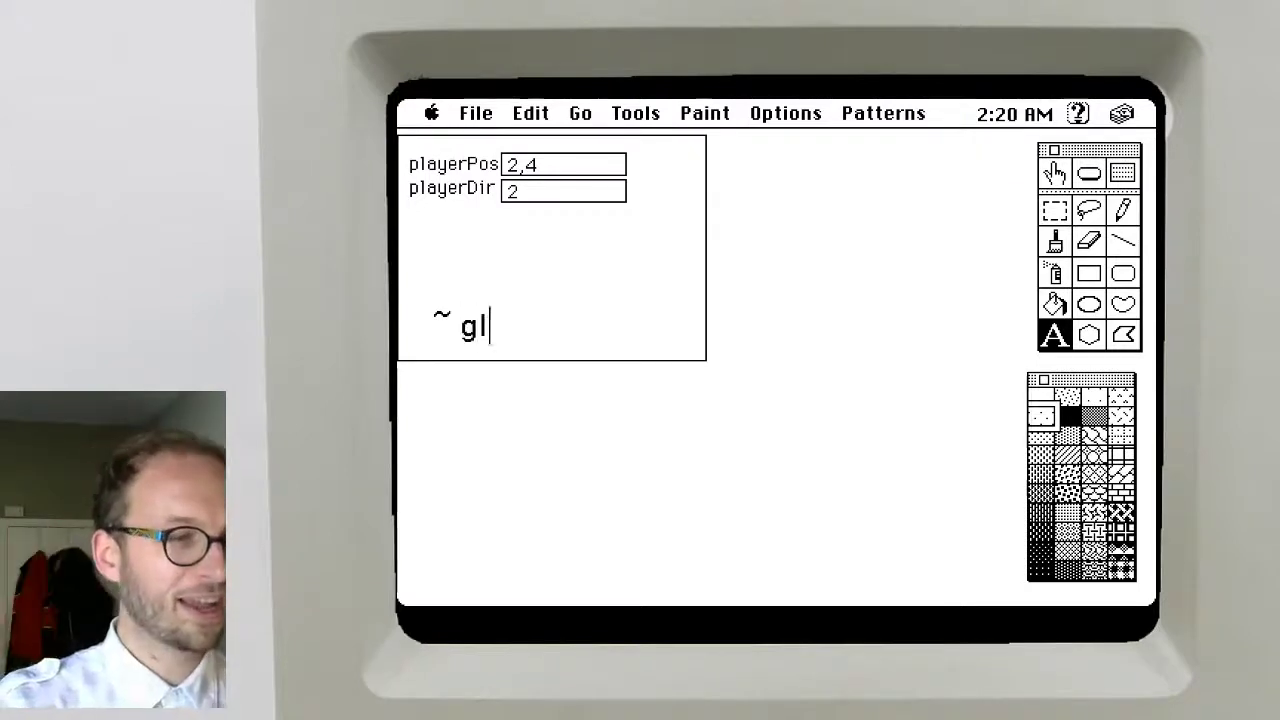
key("BackSpace")
key("BackSpace")
key("BackSpace")
type("bal")
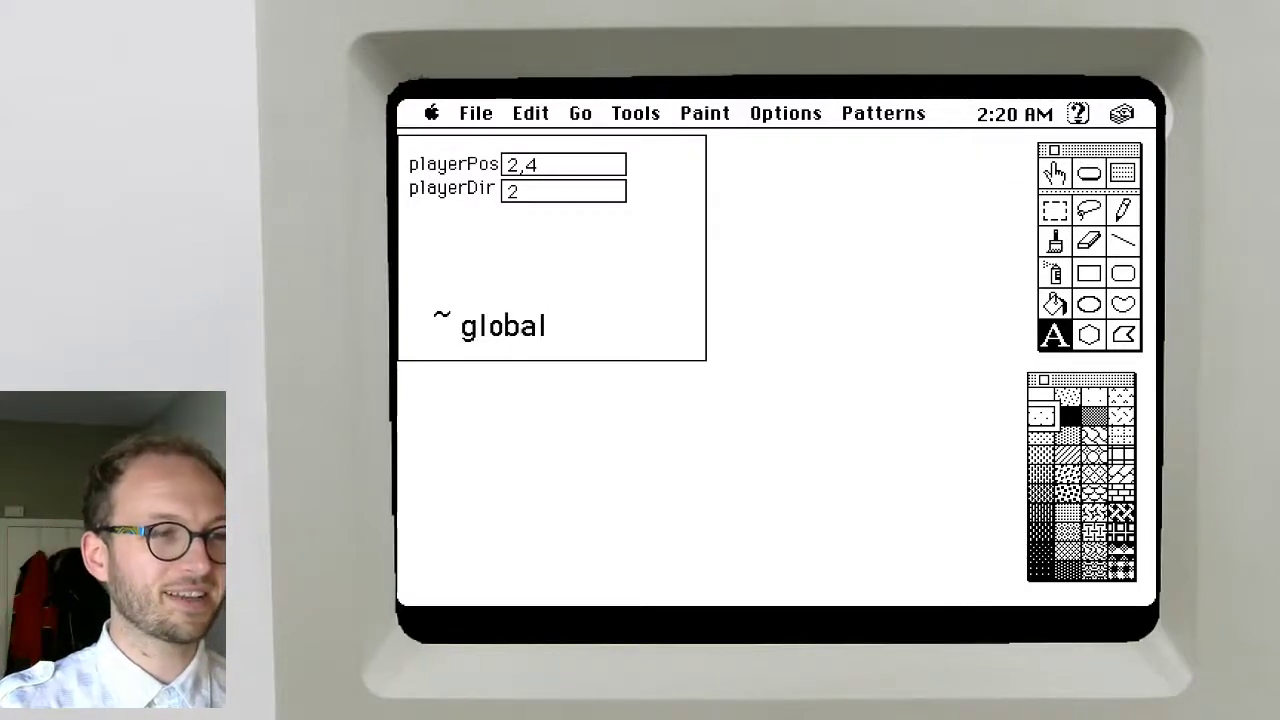
type("s~~~")
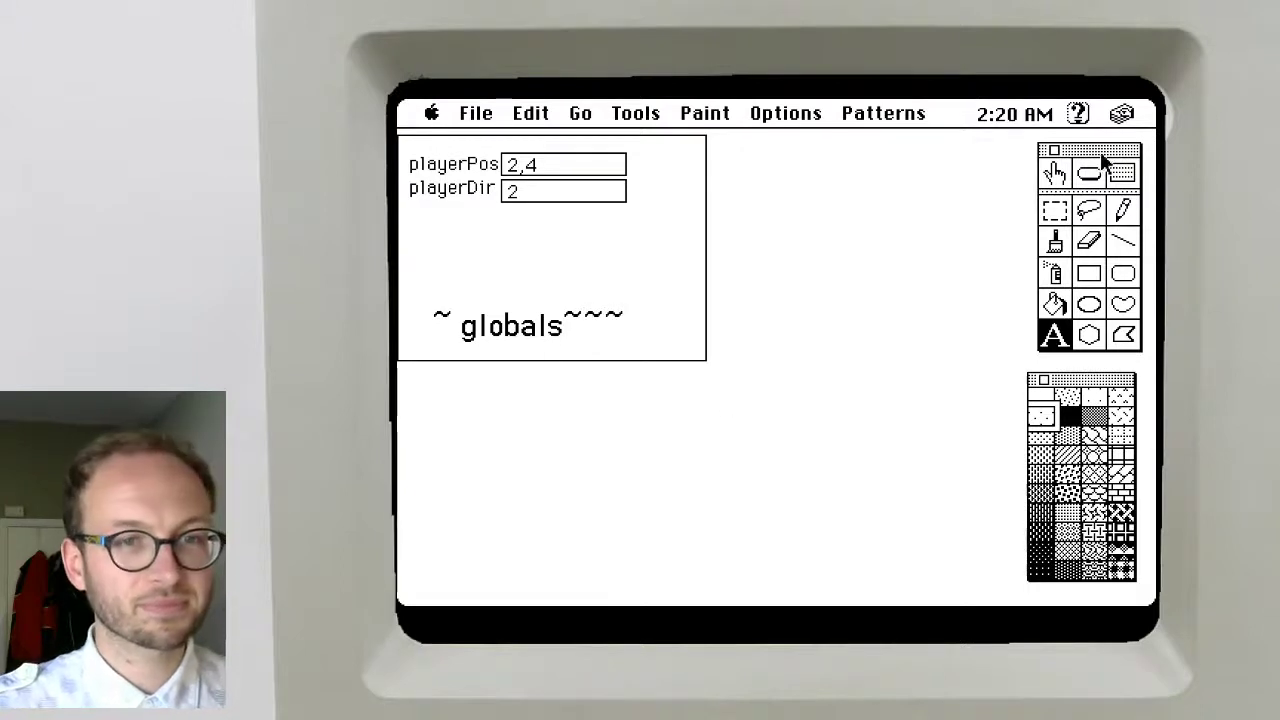
Select the globals label and move it slightly down and to the right, close to the frame's lower edge
left_click(1056, 212)
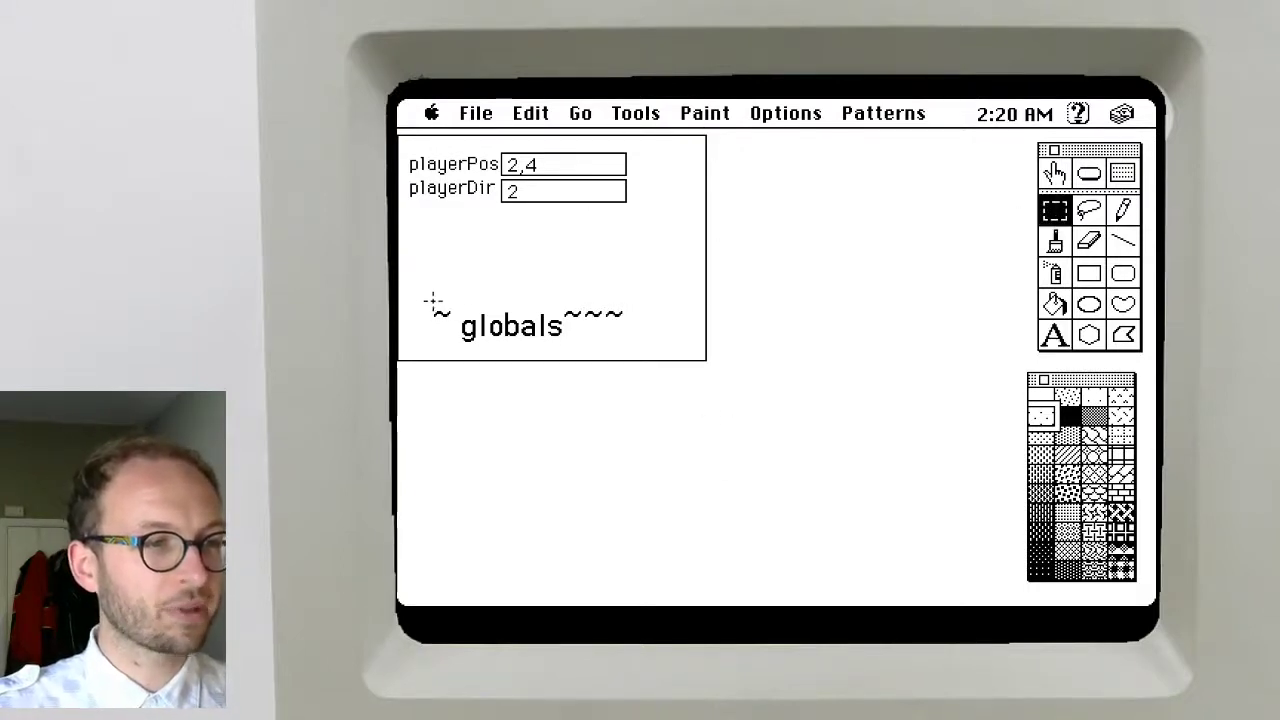
mouse_move(433, 302)
left_mouse_down()
mouse_move(649, 337)
mouse_move(600, 333)
mouse_move(600, 321)
left_mouse_up()
left_click(650, 340)
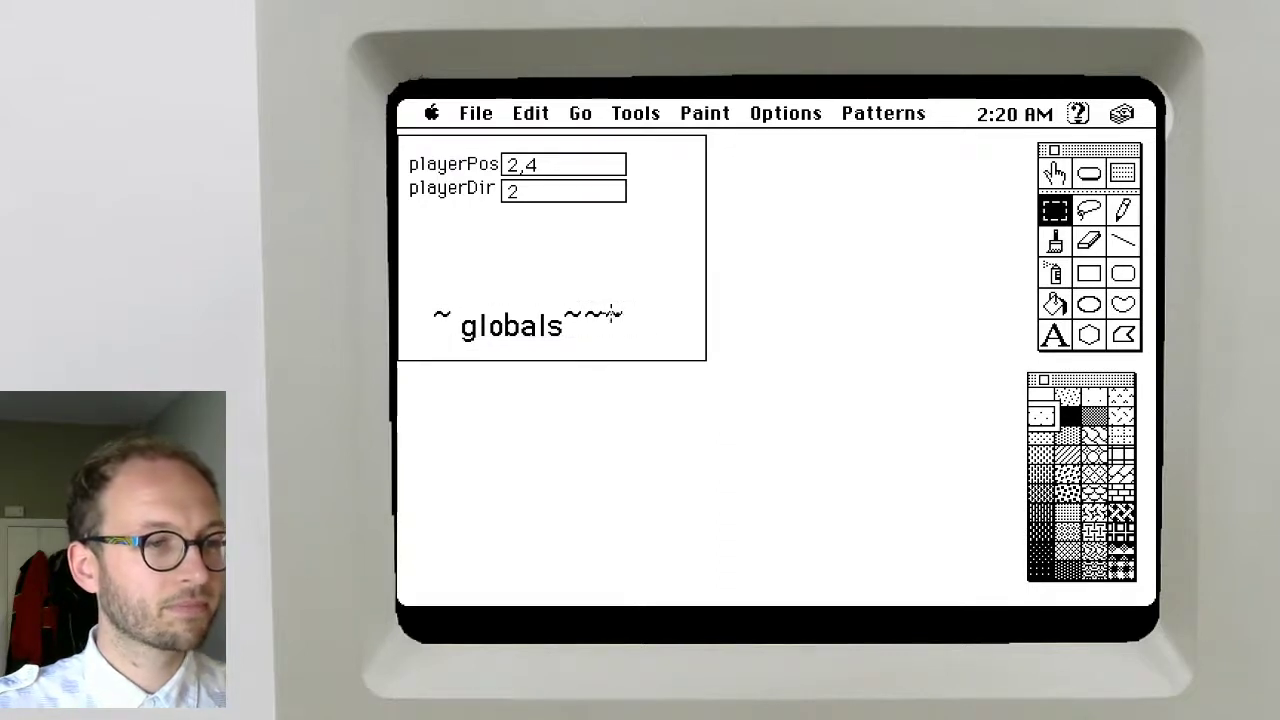
mouse_move(433, 337)
left_mouse_down()
mouse_move(421, 349)
mouse_move(455, 345)
left_mouse_up()
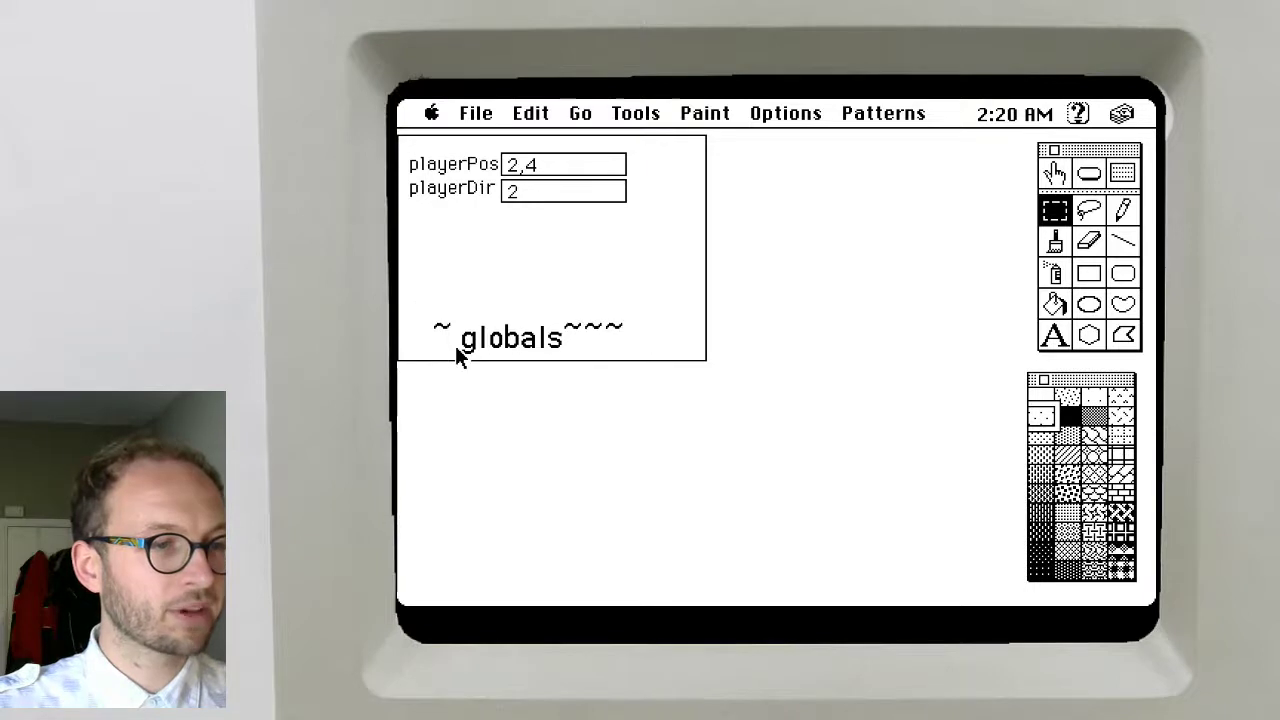
left_click_drag(537, 349, 552, 326)
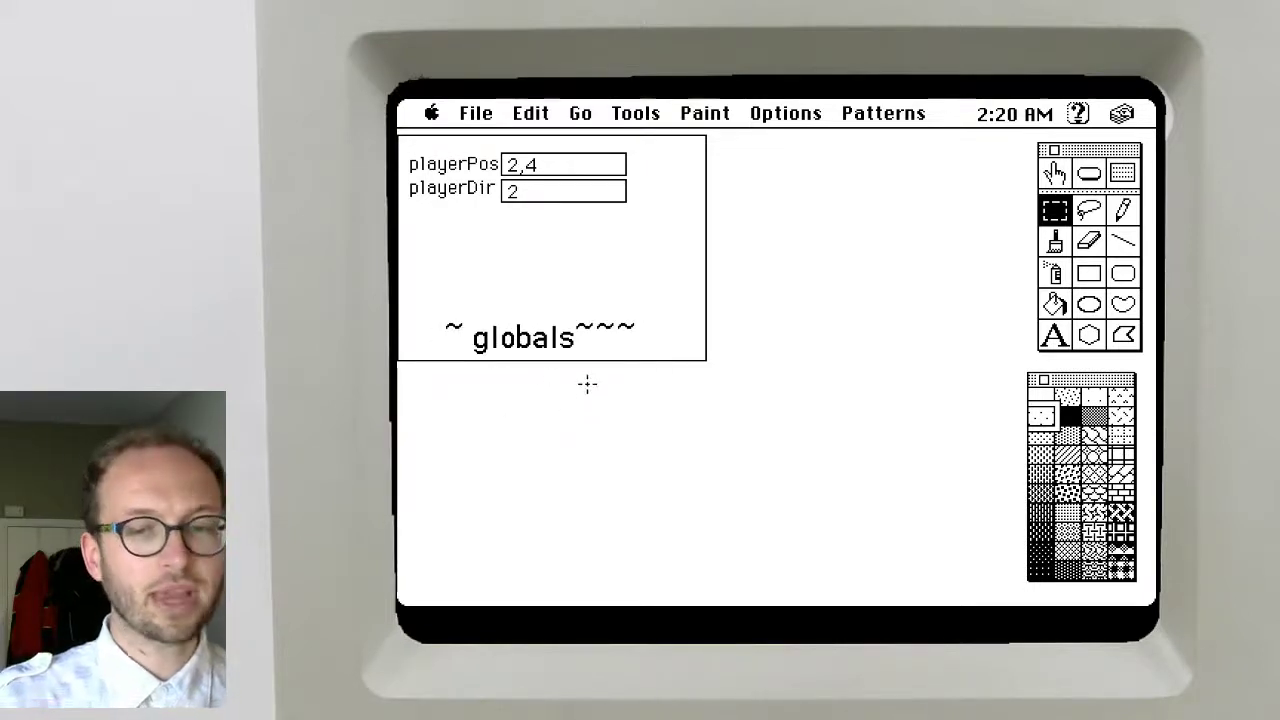
Go to the game card, compare its card and background layers, and erase all paint on the card layer
key("Left")
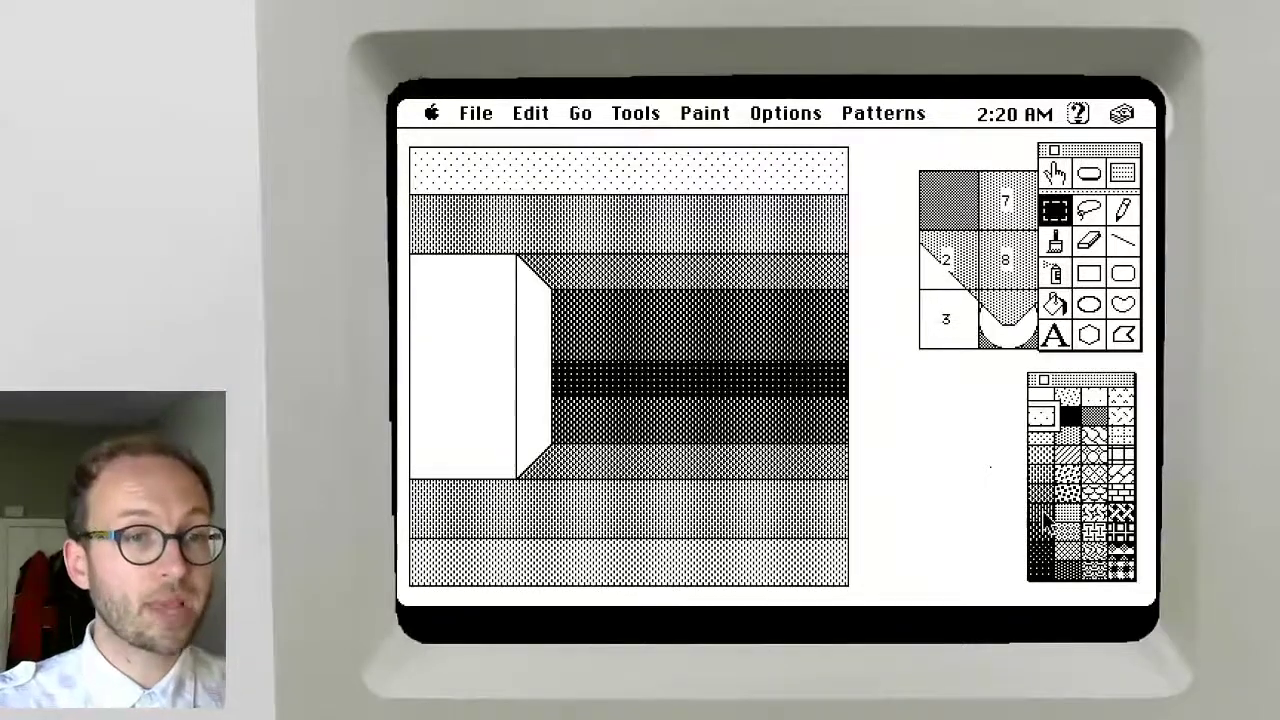
key("super+z")
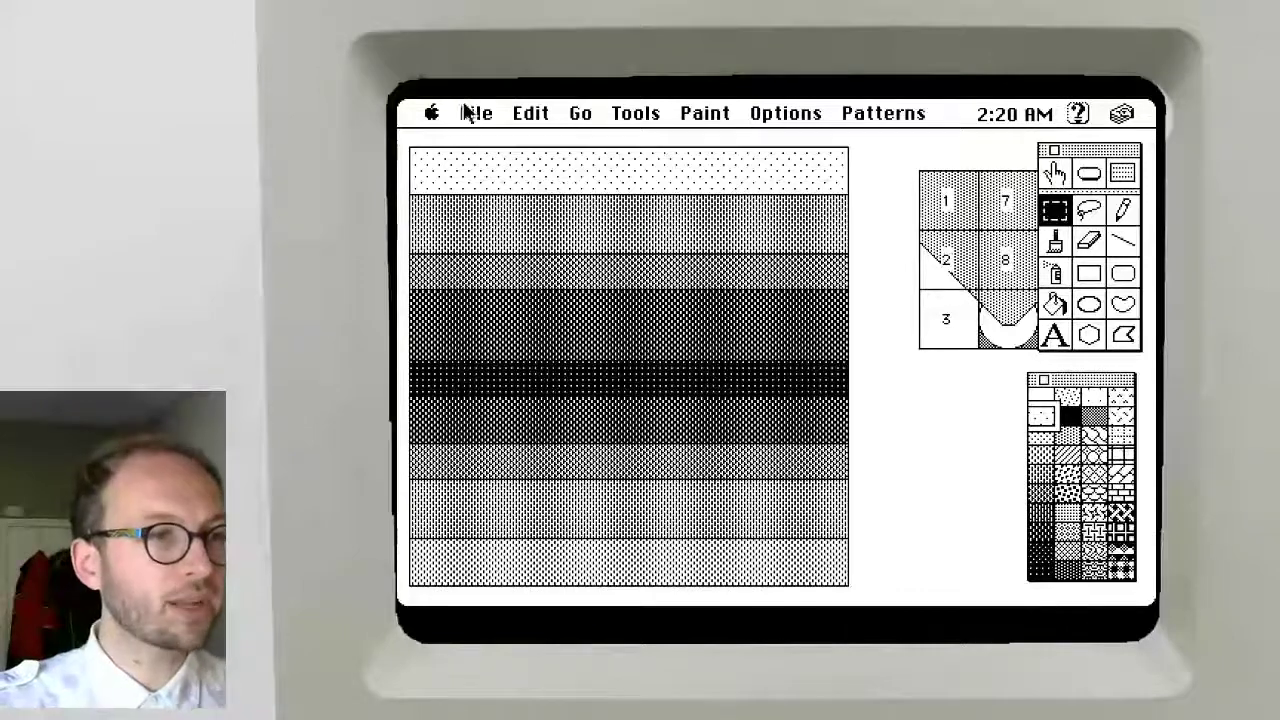
left_click_drag(530, 113, 565, 330)
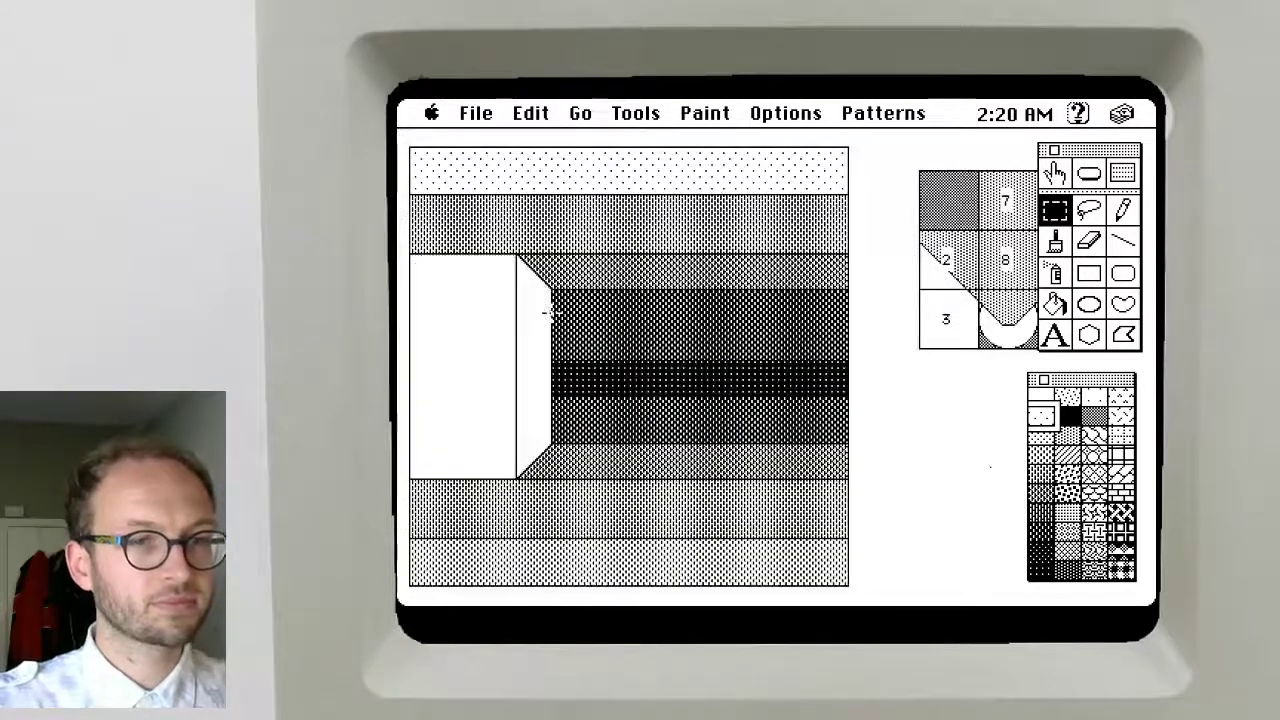
left_click_drag(531, 113, 559, 328)
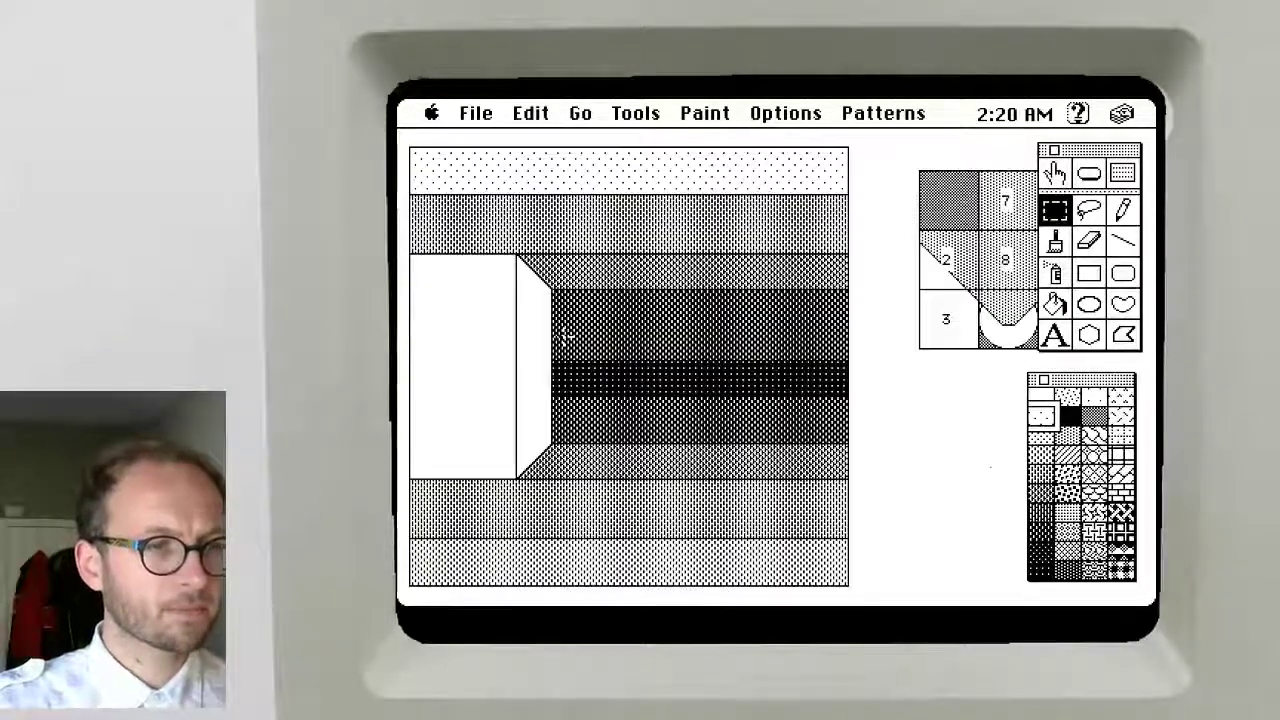
left_click_drag(537, 114, 553, 113)
double_click(1089, 246)
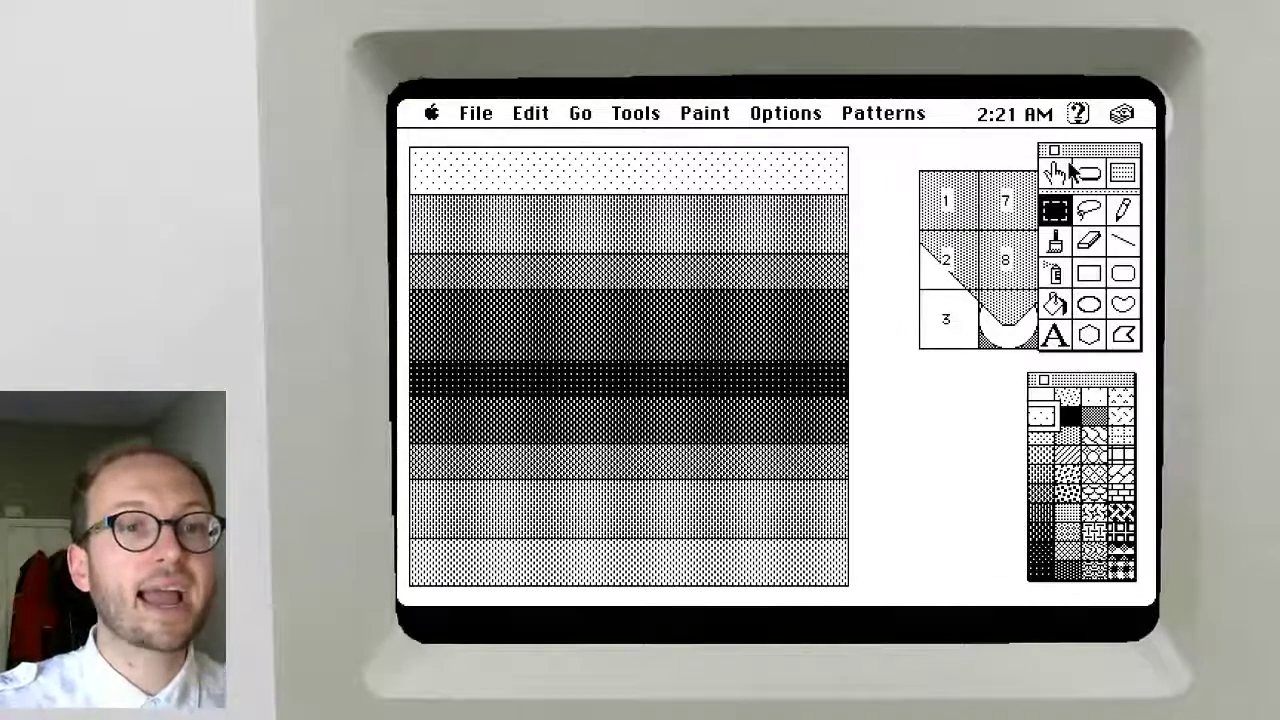
Move the tool palette below the numbered map grid and outline trial spots for labels above and beside the grid
left_click_drag(1093, 152, 949, 392)
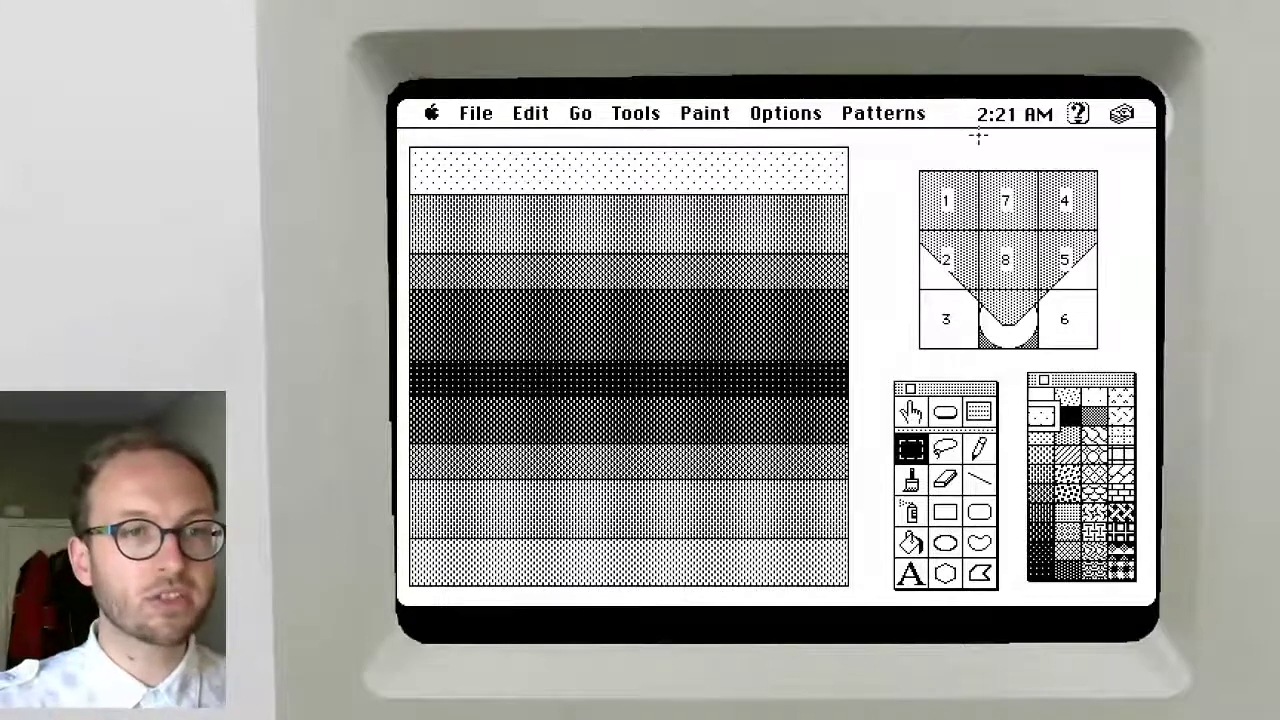
left_click_drag(982, 134, 1016, 158)
left_click_drag(1109, 253, 1133, 279)
left_click(1026, 360)
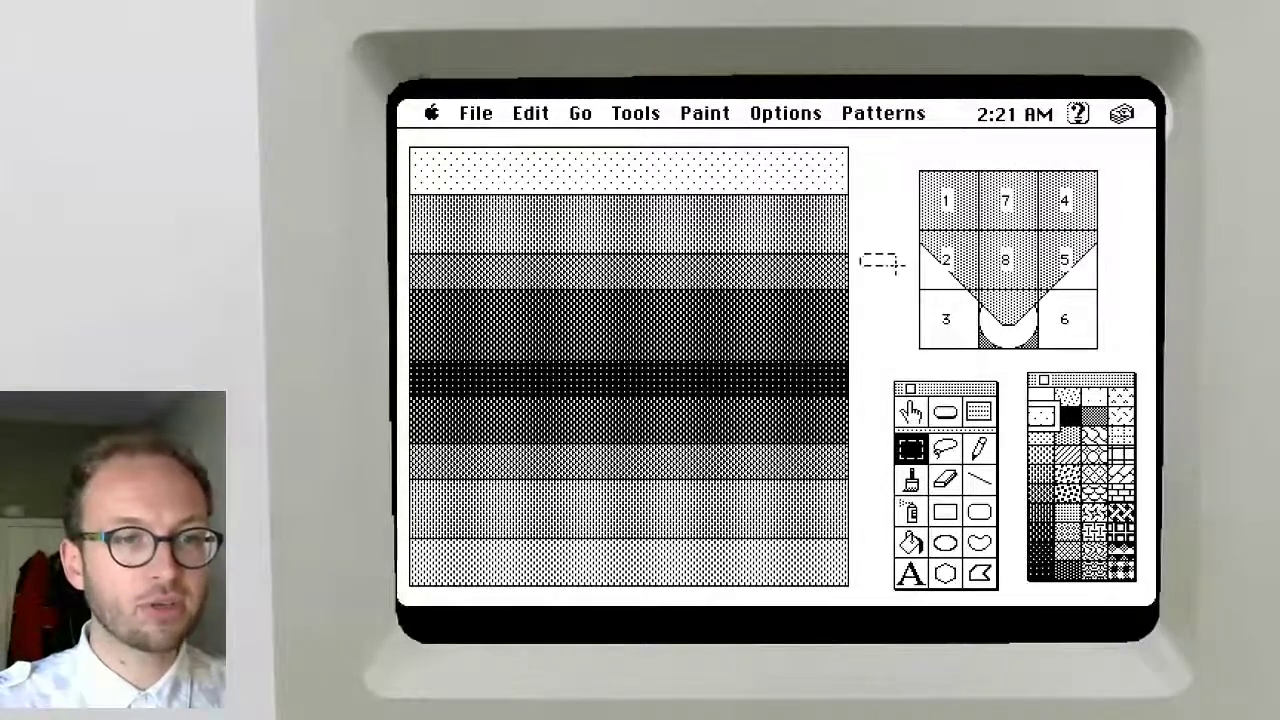
left_click_drag(896, 266, 908, 267)
left_click(907, 289)
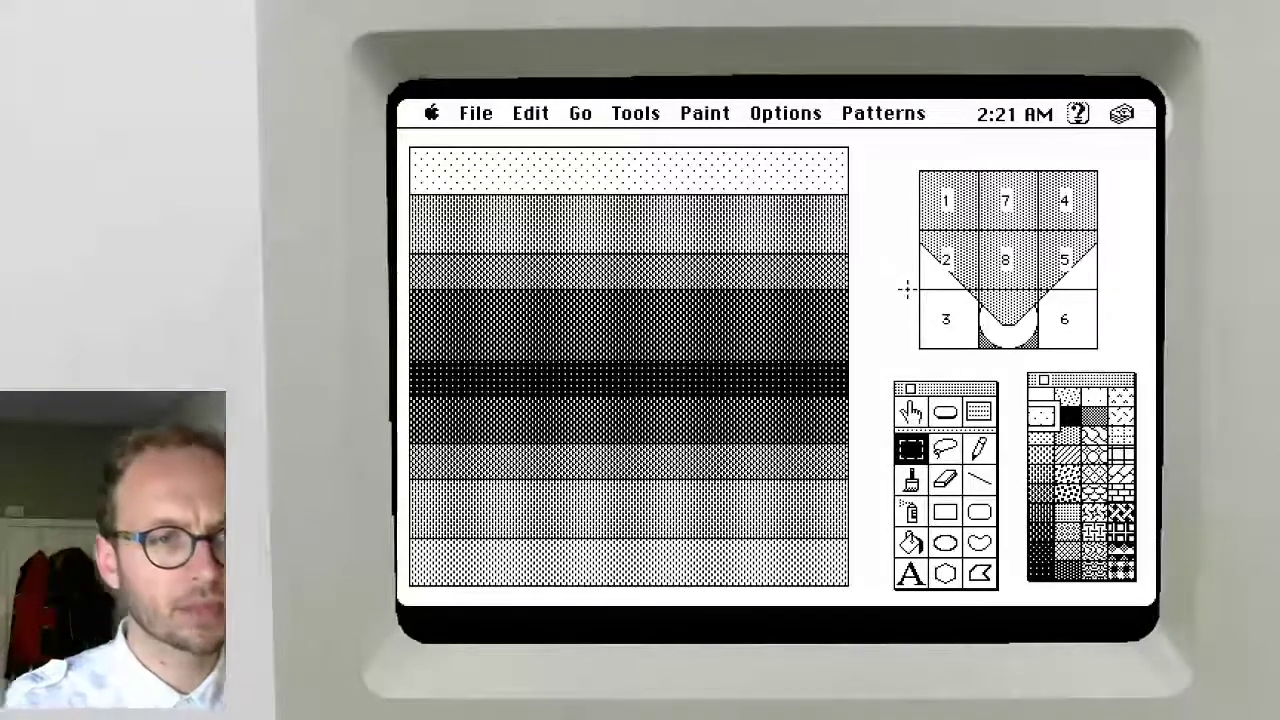
Try a card field above the numbered map grid with Palatino text at size 21, and delete it
left_click(978, 414)
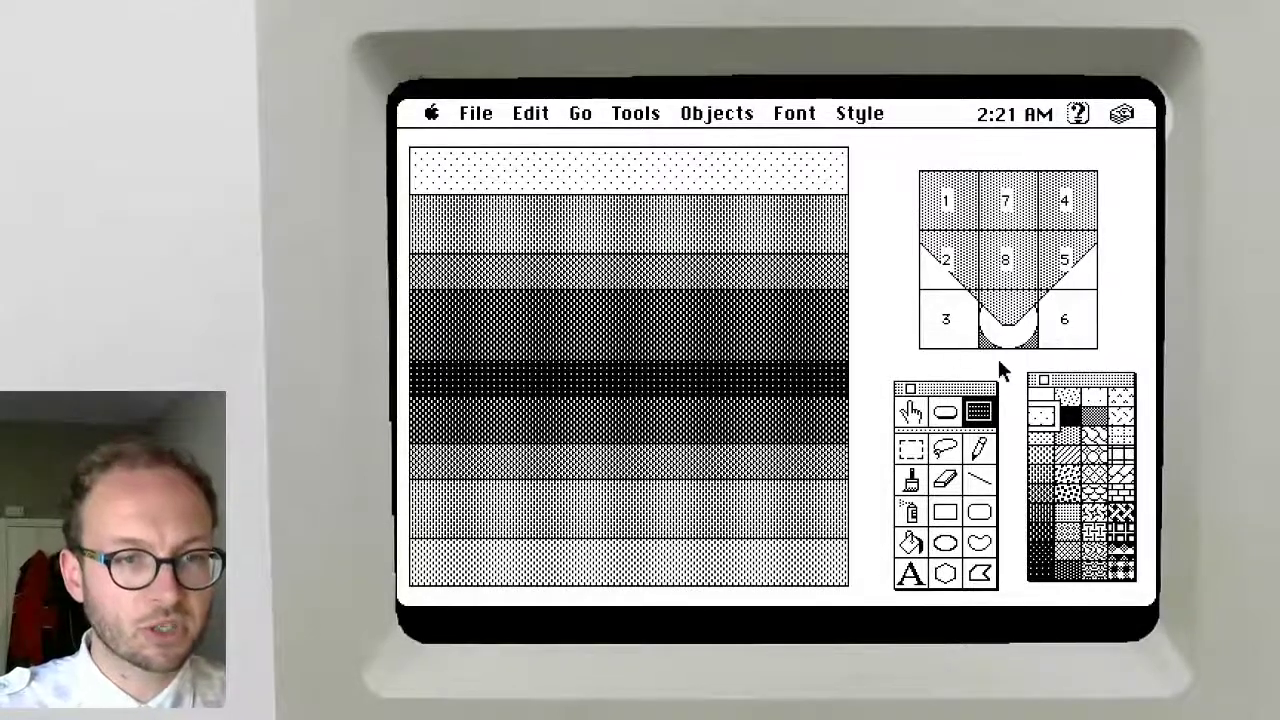
left_click_drag(984, 134, 1031, 166)
double_click(1008, 149)
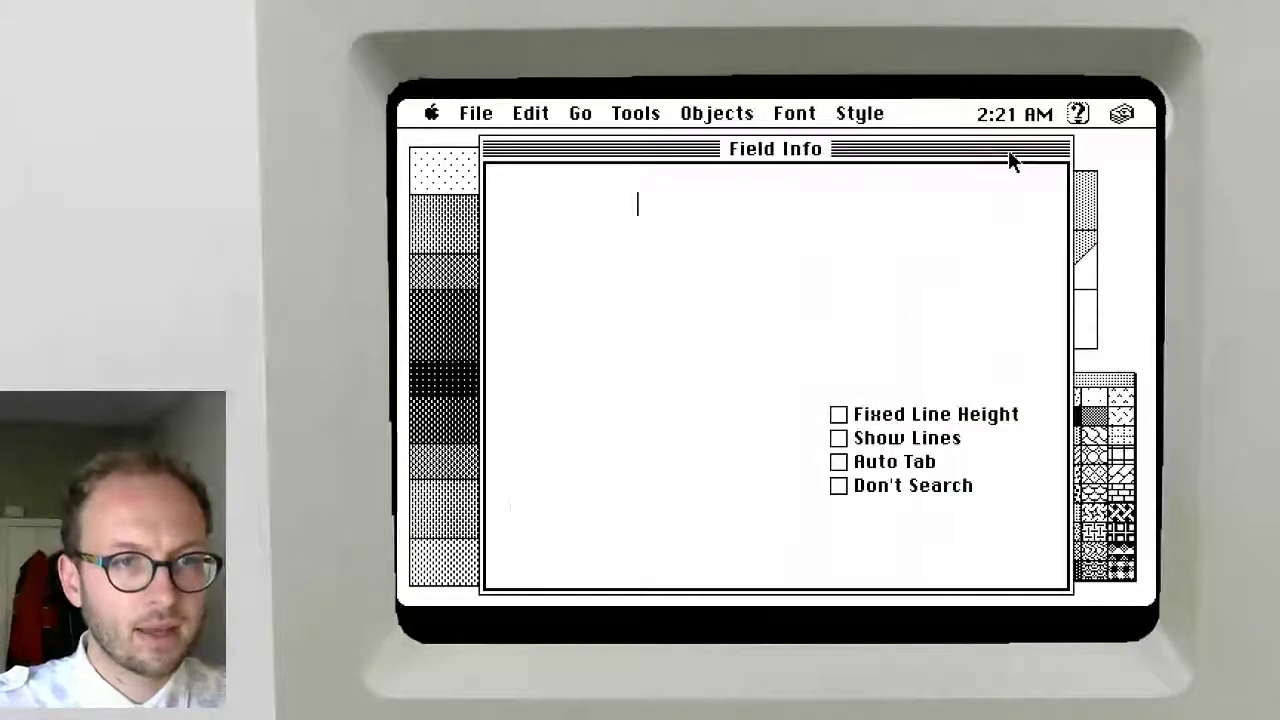
left_click(560, 514)
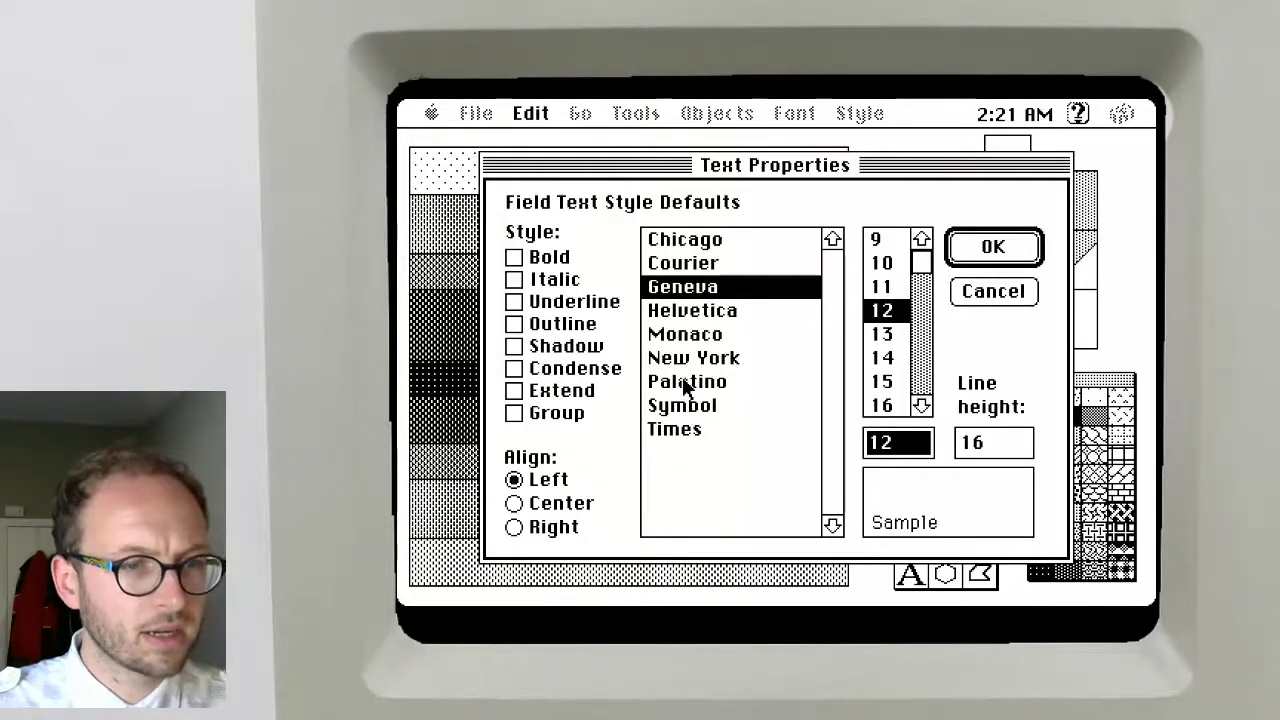
left_click(687, 381)
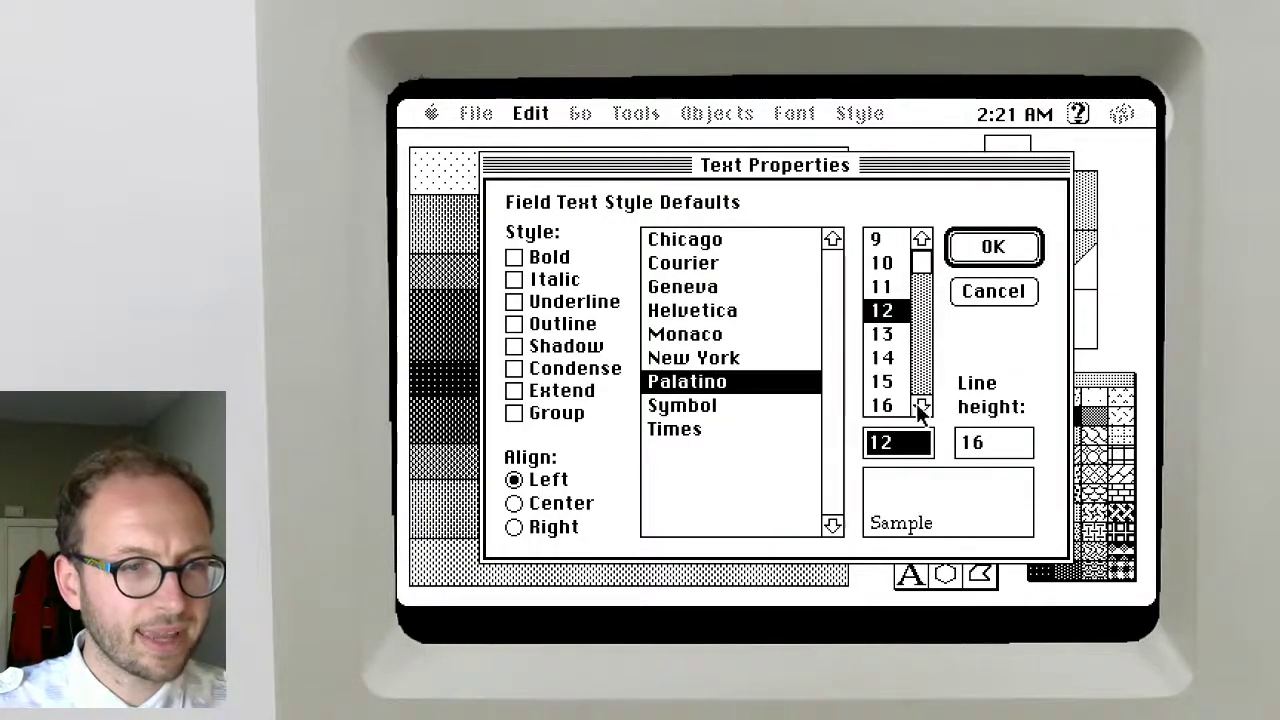
left_click_drag(920, 410, 921, 408)
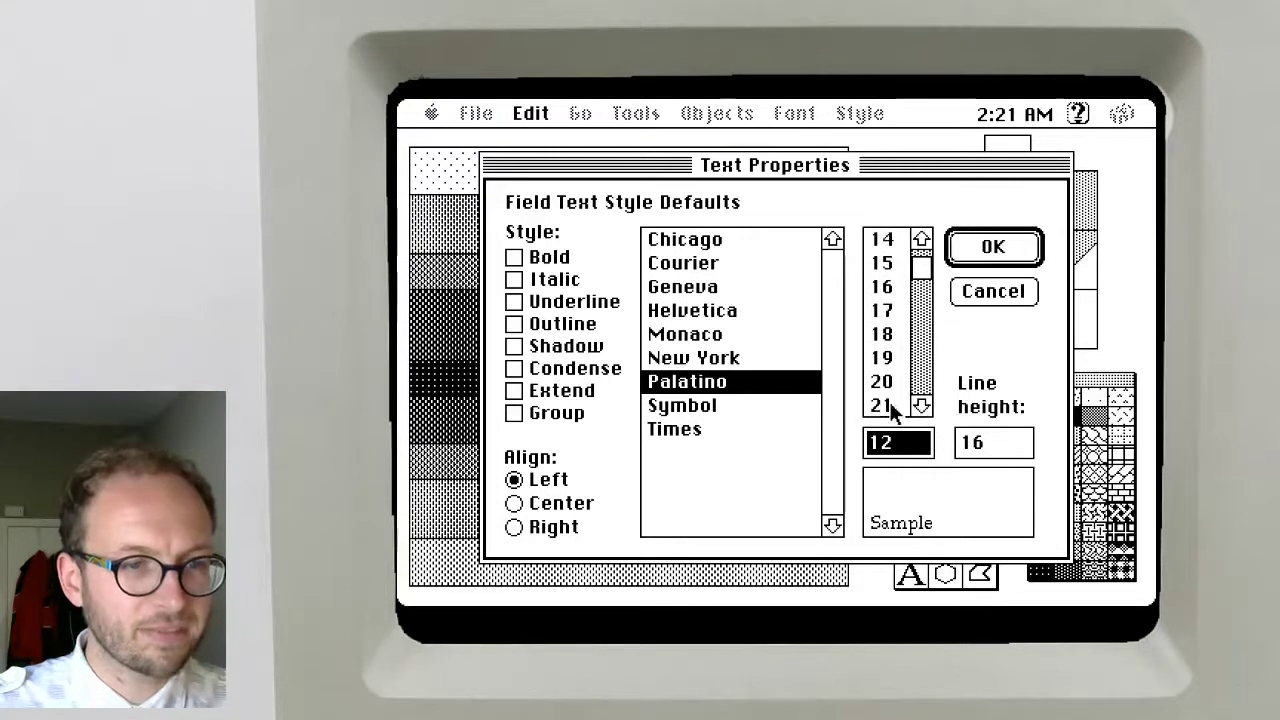
left_click(884, 405)
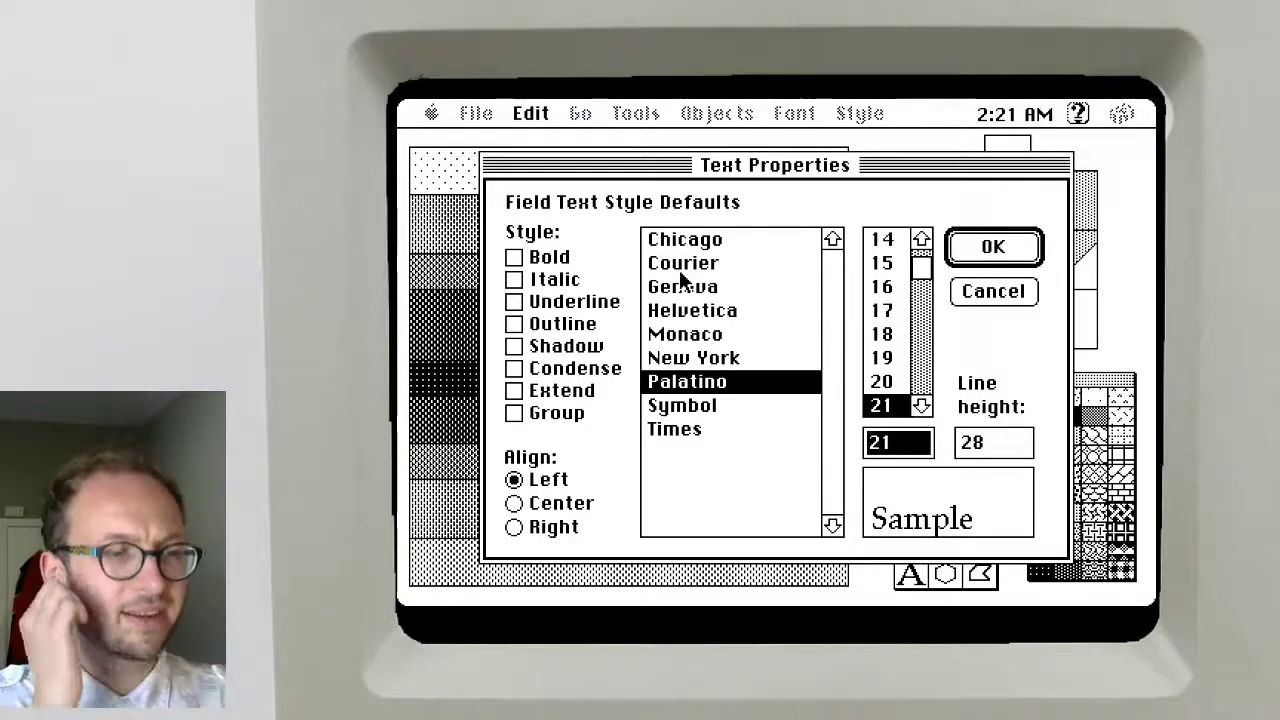
left_click(1005, 260)
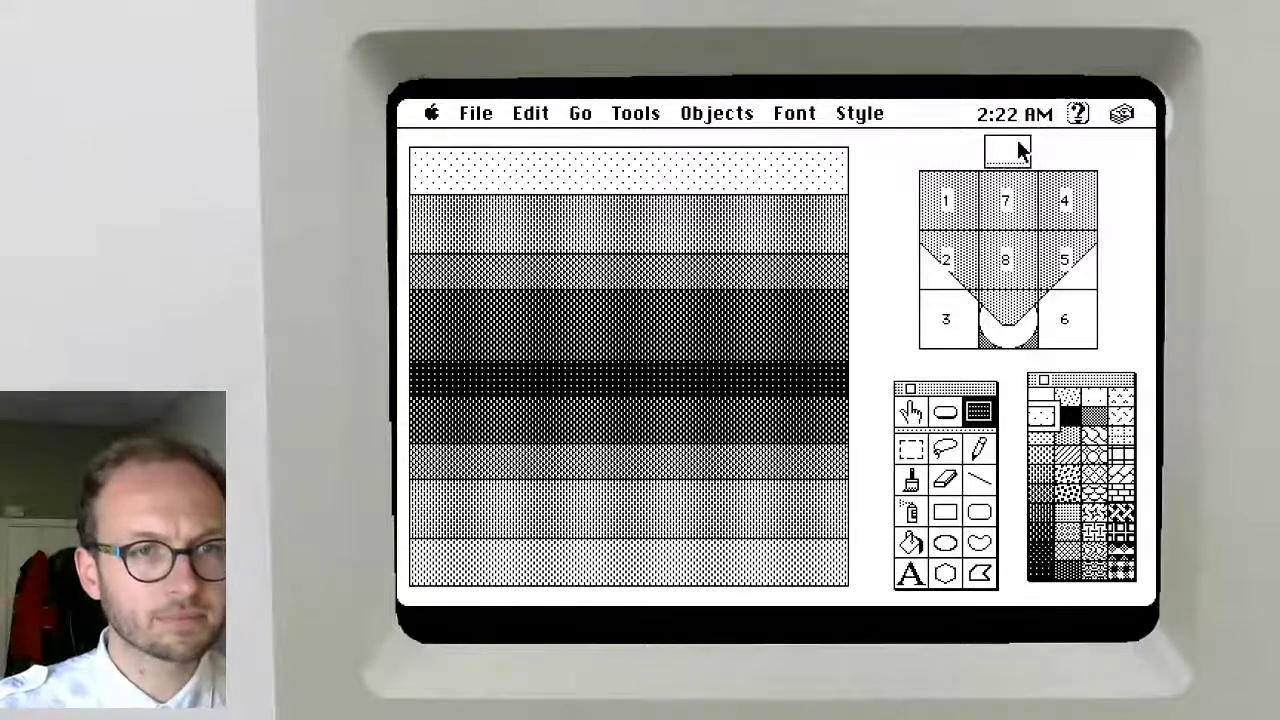
key("BackSpace")
Switch to editing the background and draw a small field centred just above the numbered map grid
key("super+z")
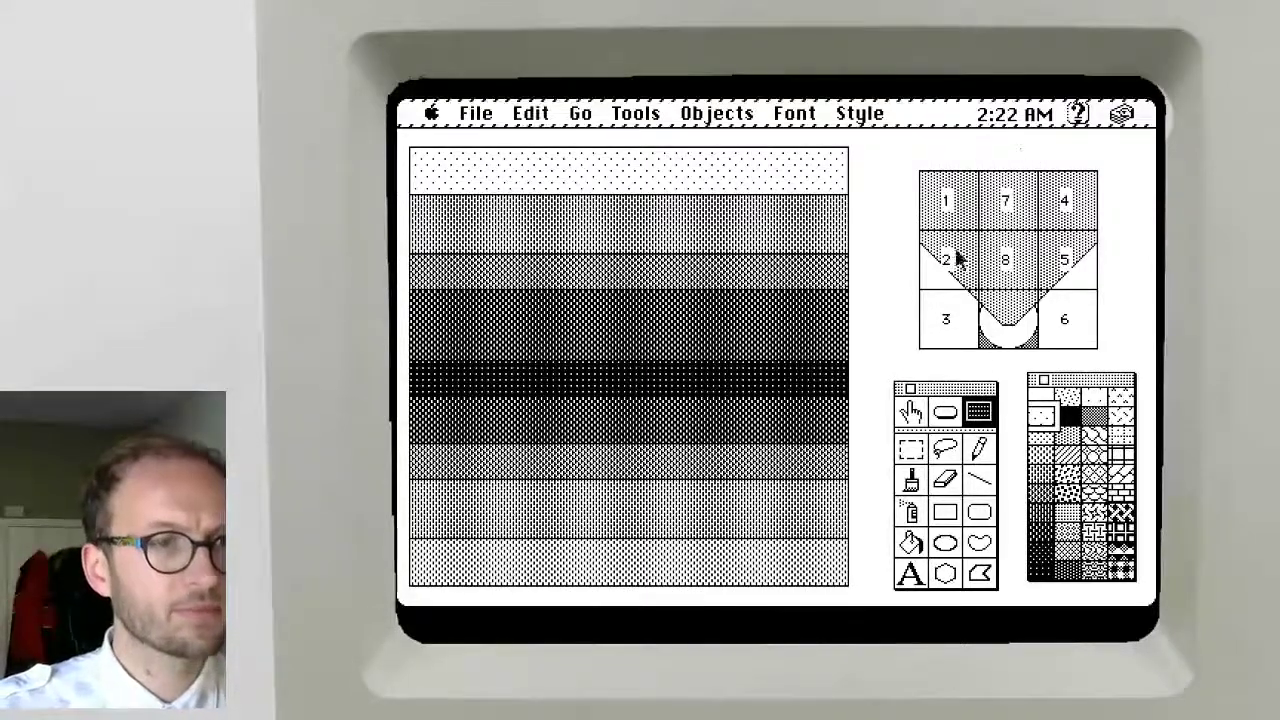
left_click(975, 121)
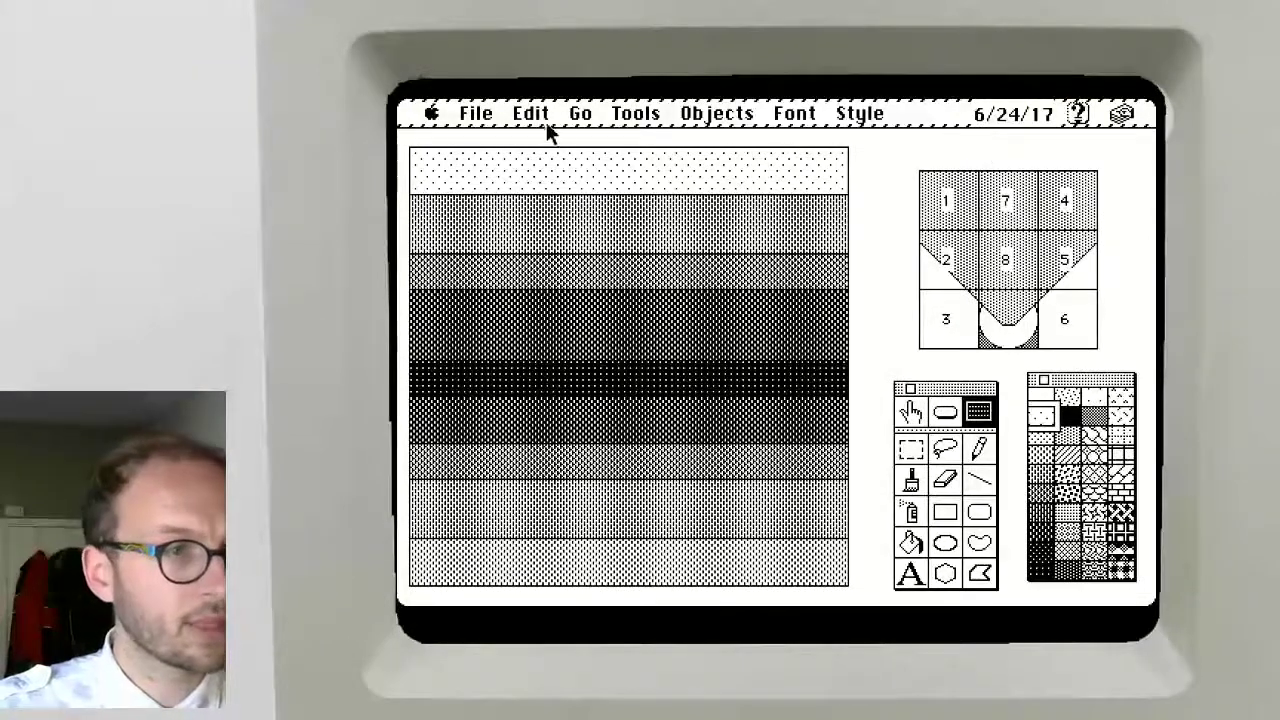
left_click_drag(530, 113, 559, 228)
left_click_drag(539, 163, 1108, 106)
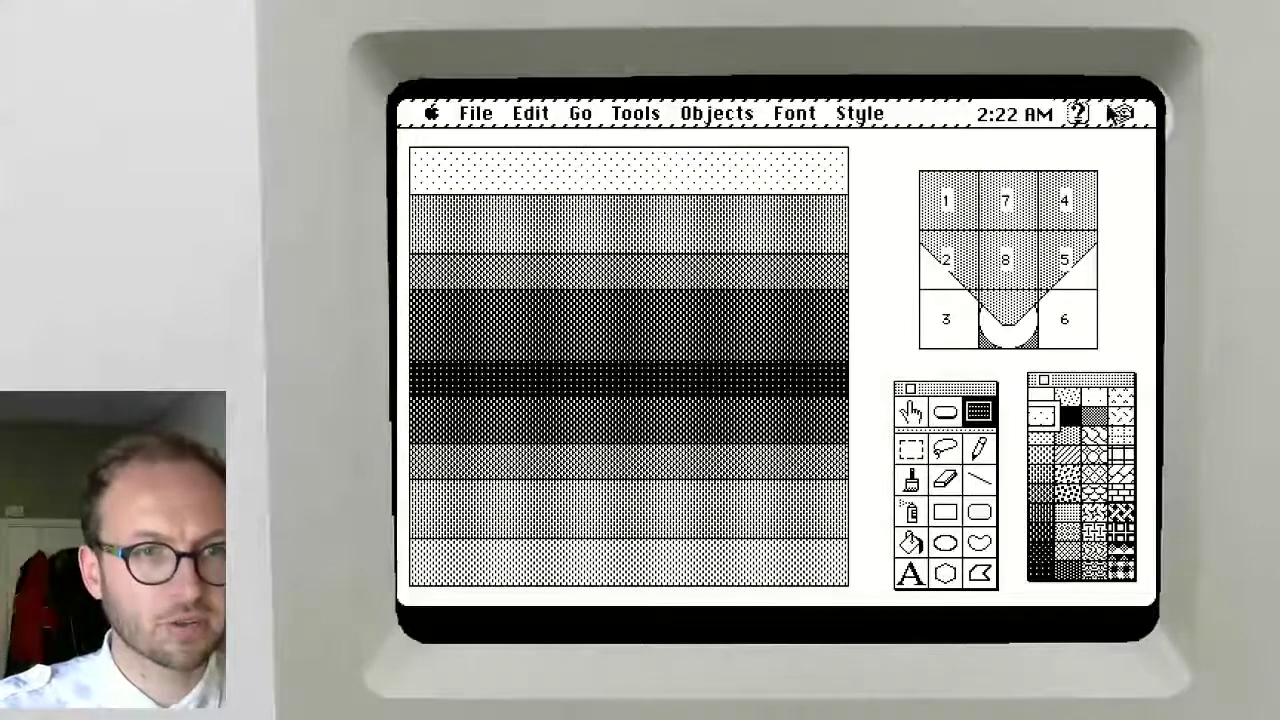
left_click_drag(986, 135, 1008, 158)
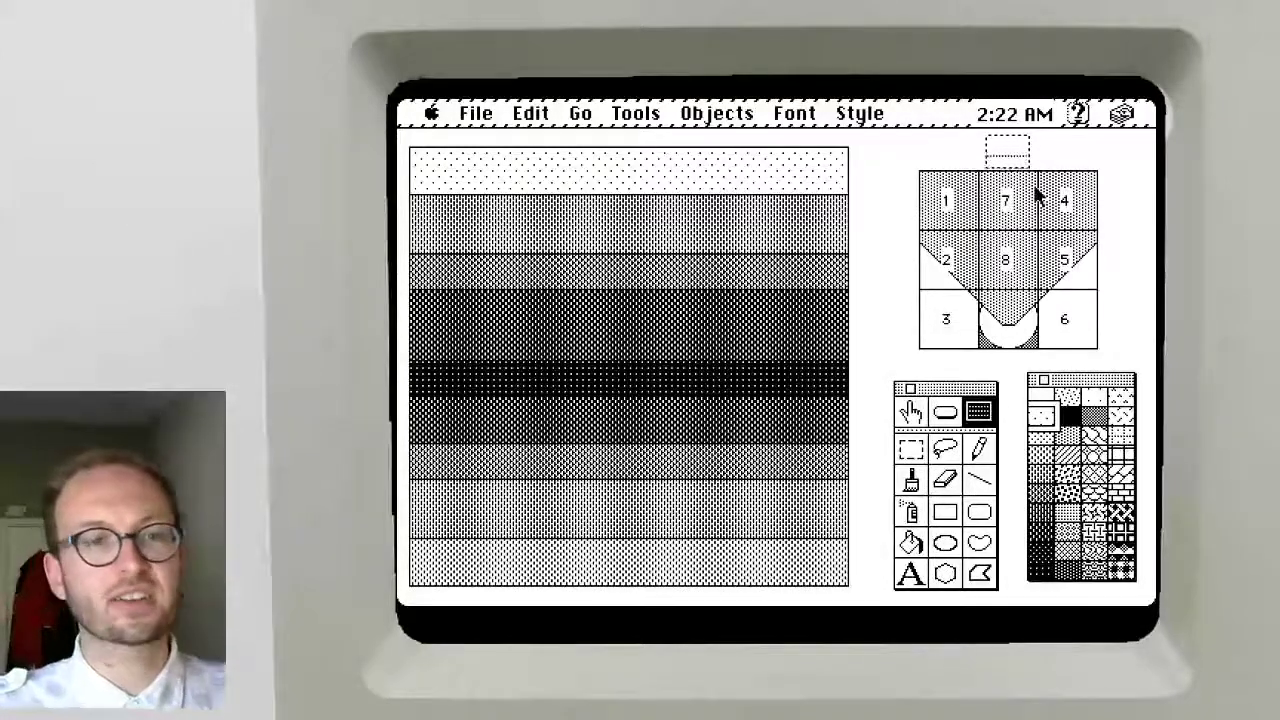
Set the new background field's text style to Palatino at size 20
double_click(1004, 156)
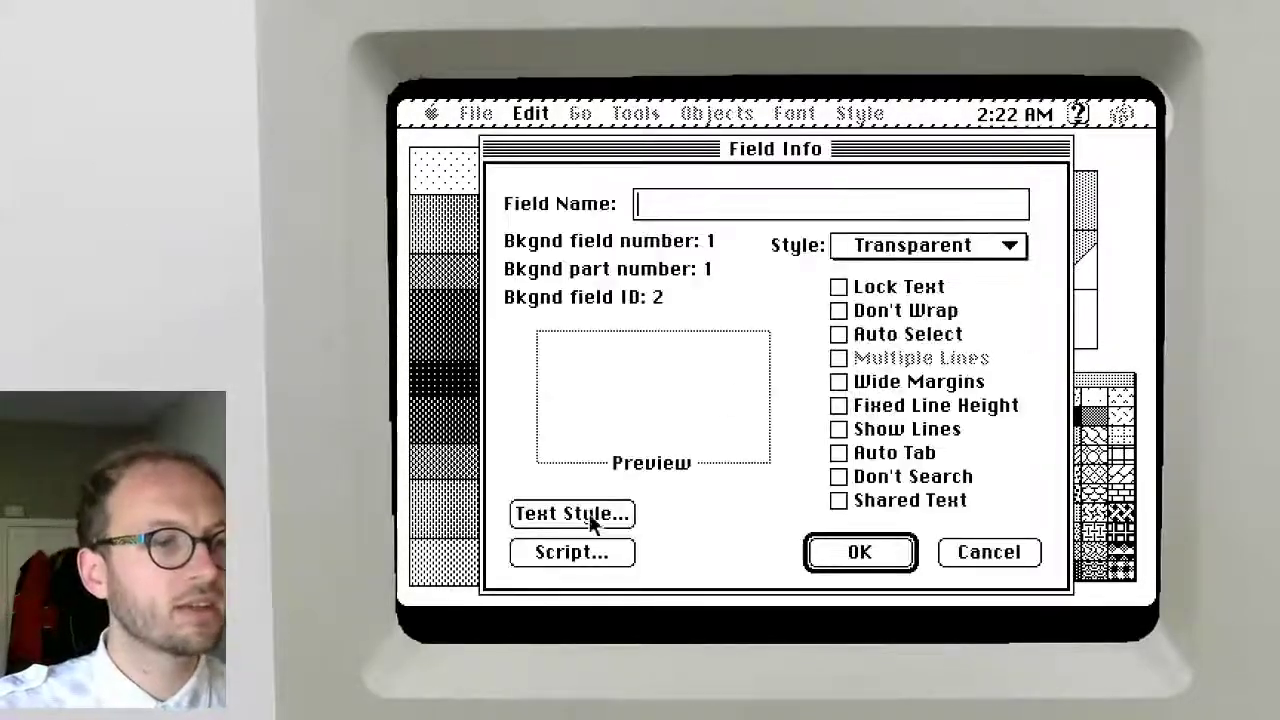
left_click(590, 514)
left_click(921, 405)
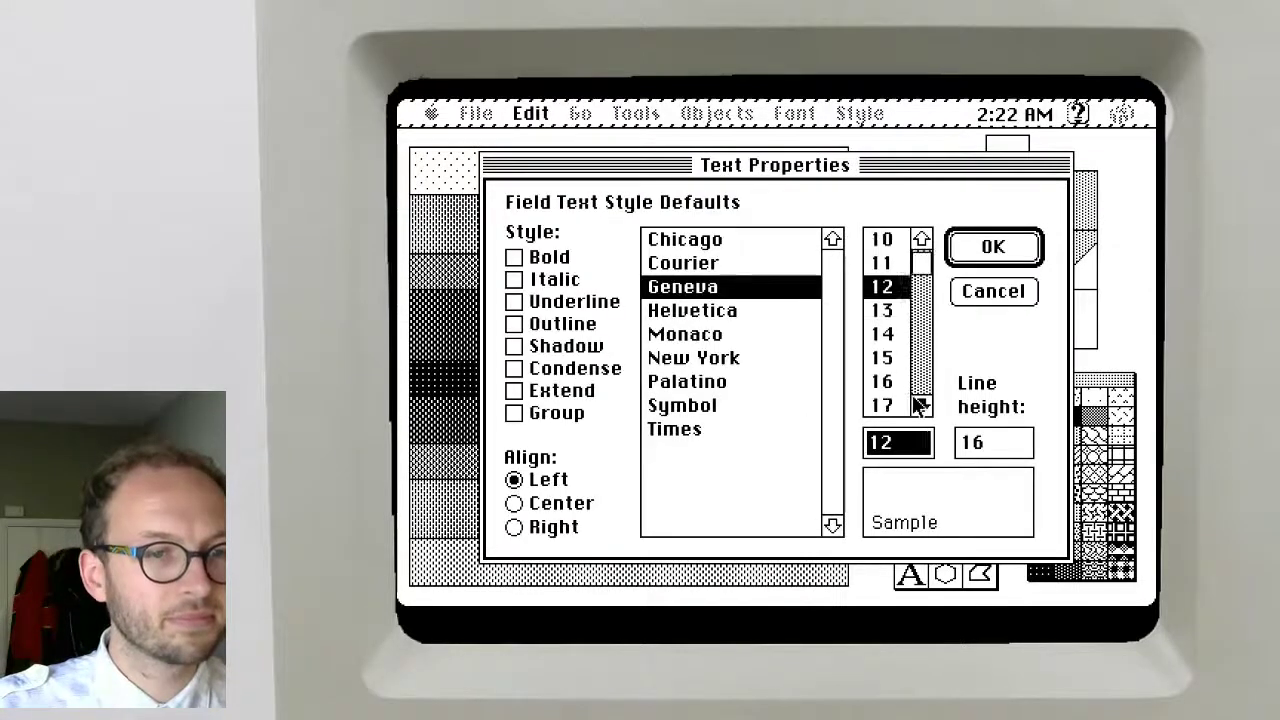
left_click(884, 384)
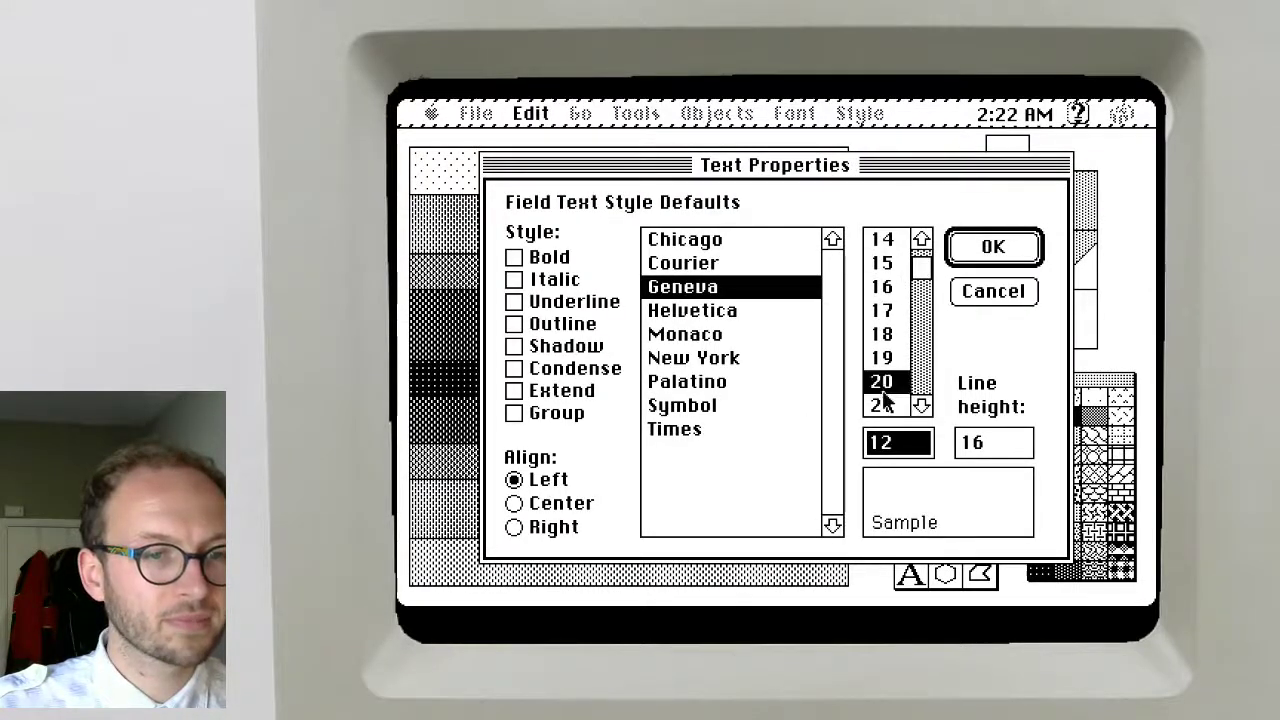
left_click(733, 381)
key("Return")
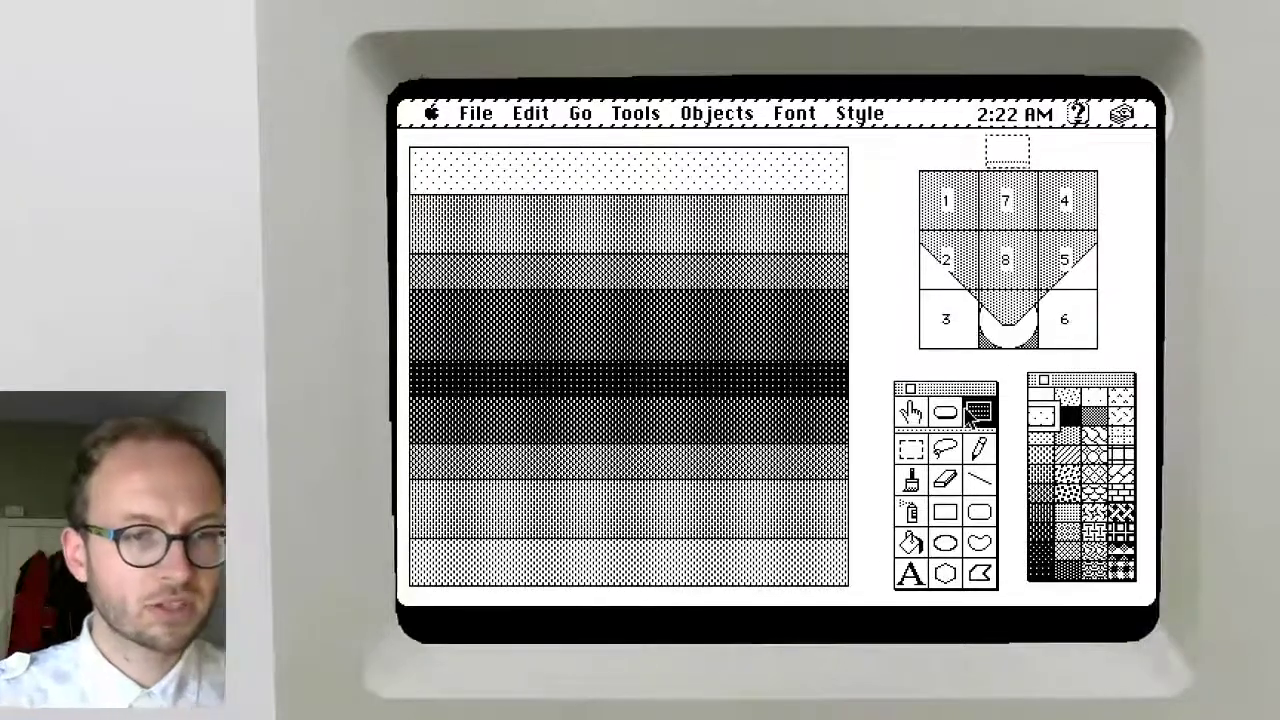
Open the script of the field above the map grid and enter "function render" with the closing line "end function"
double_click(1003, 158)
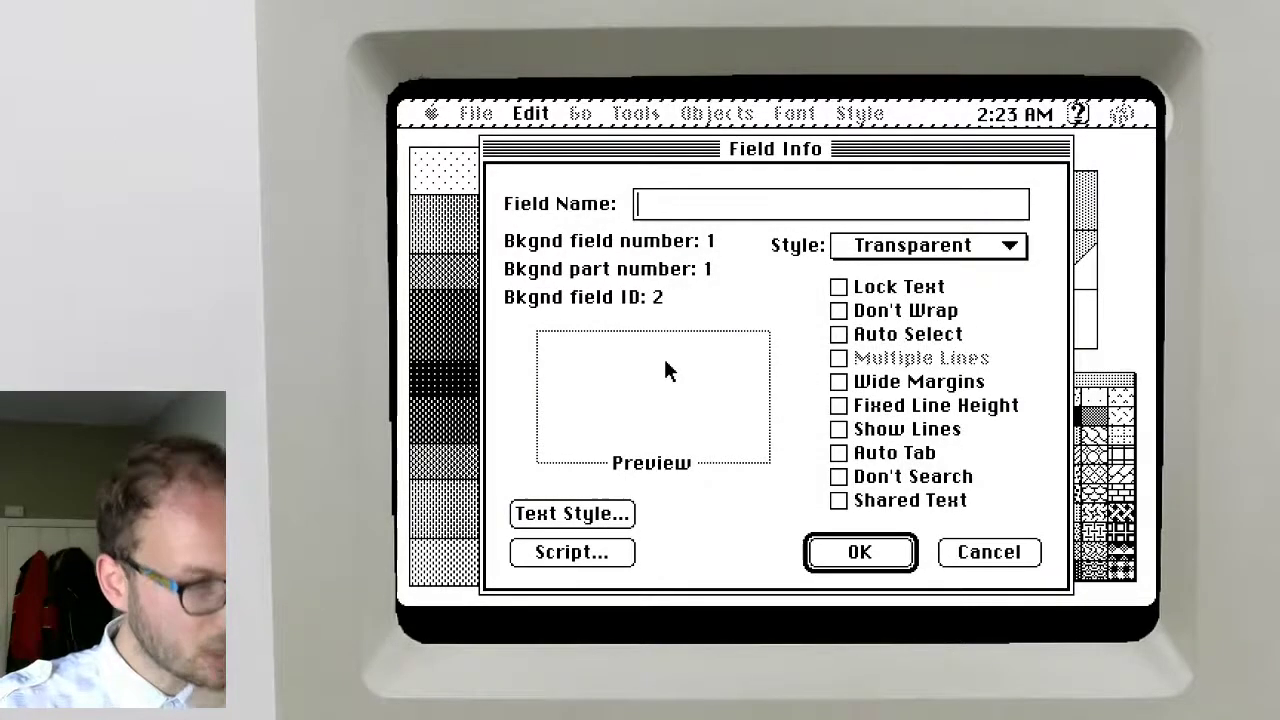
left_click(570, 553)
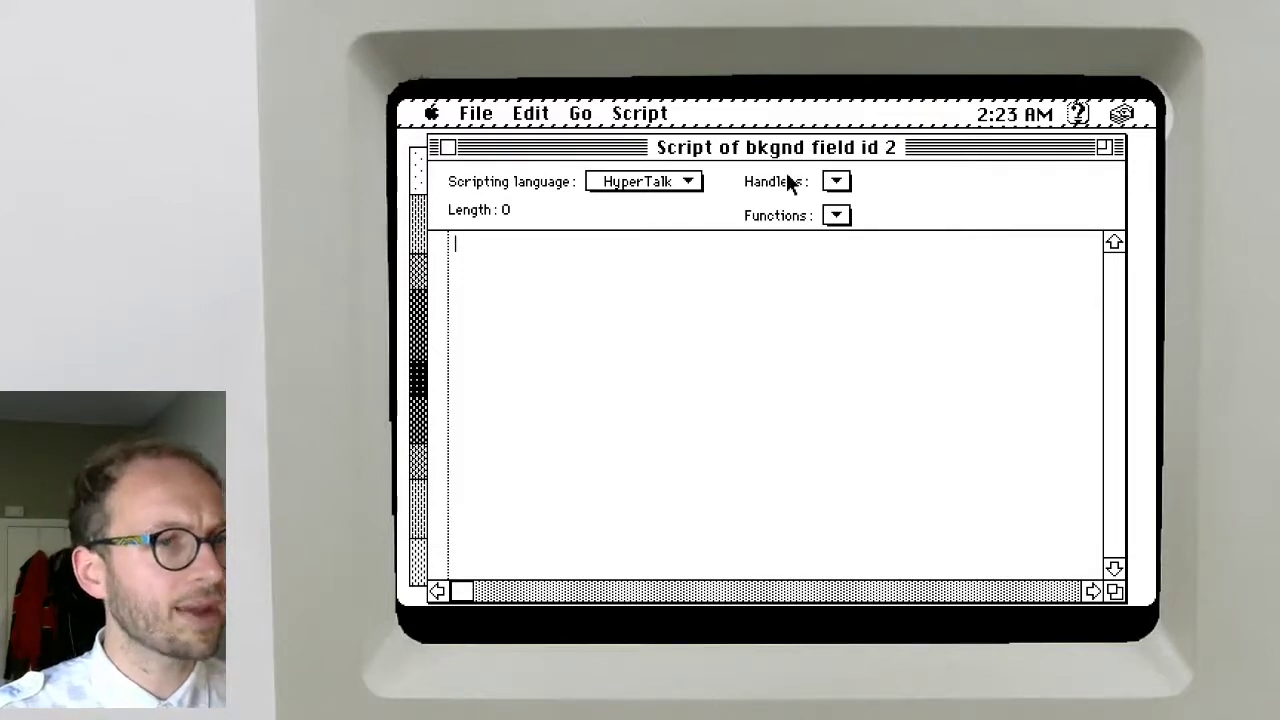
type("function ")
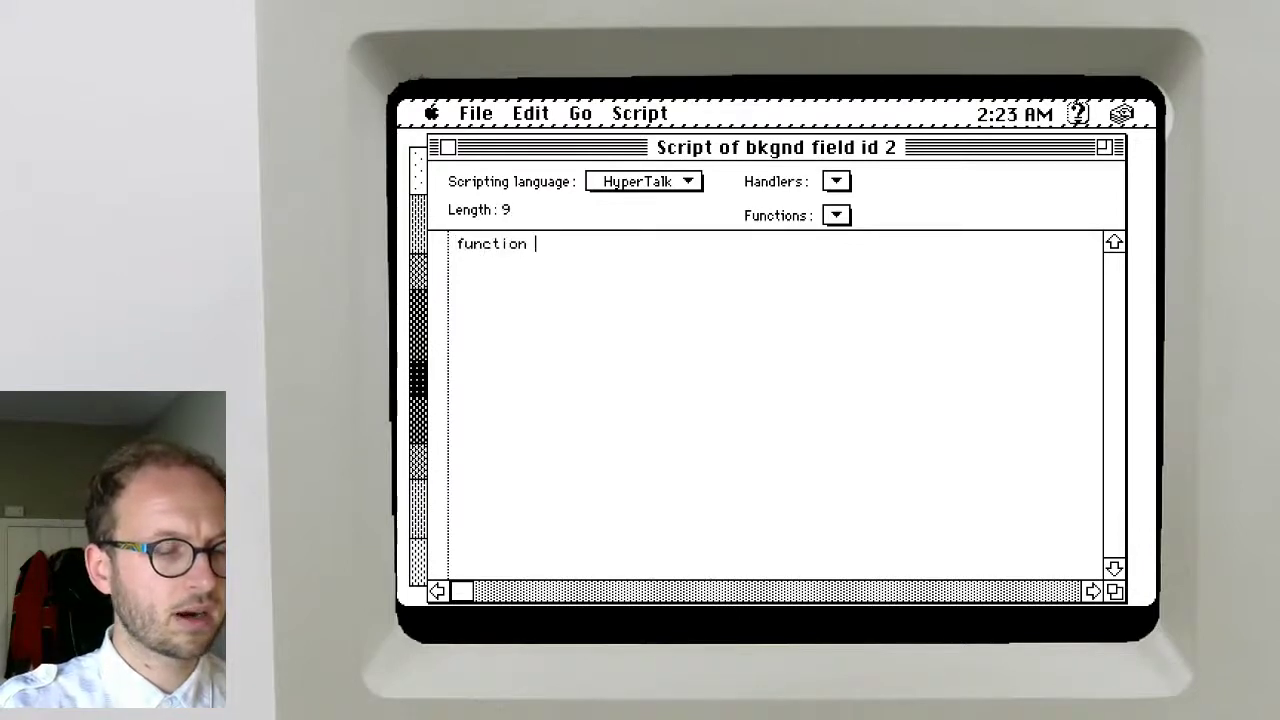
type("ren")
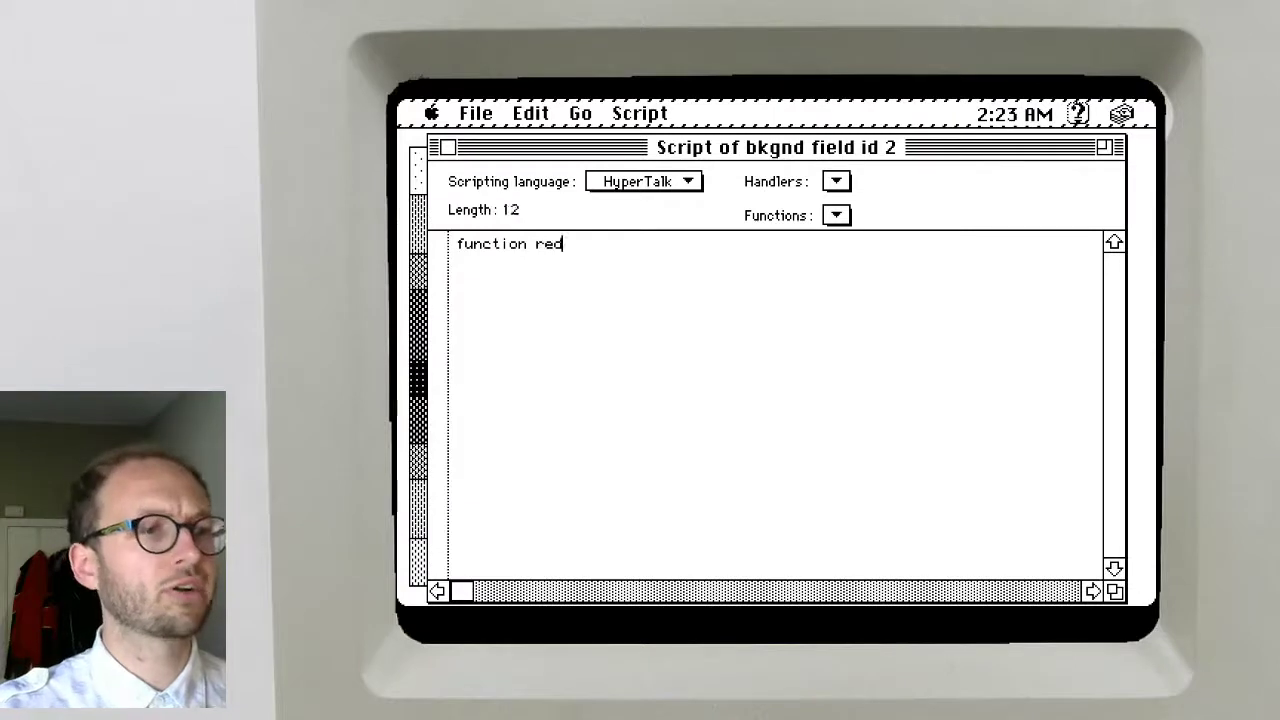
type("der")
key("Return")
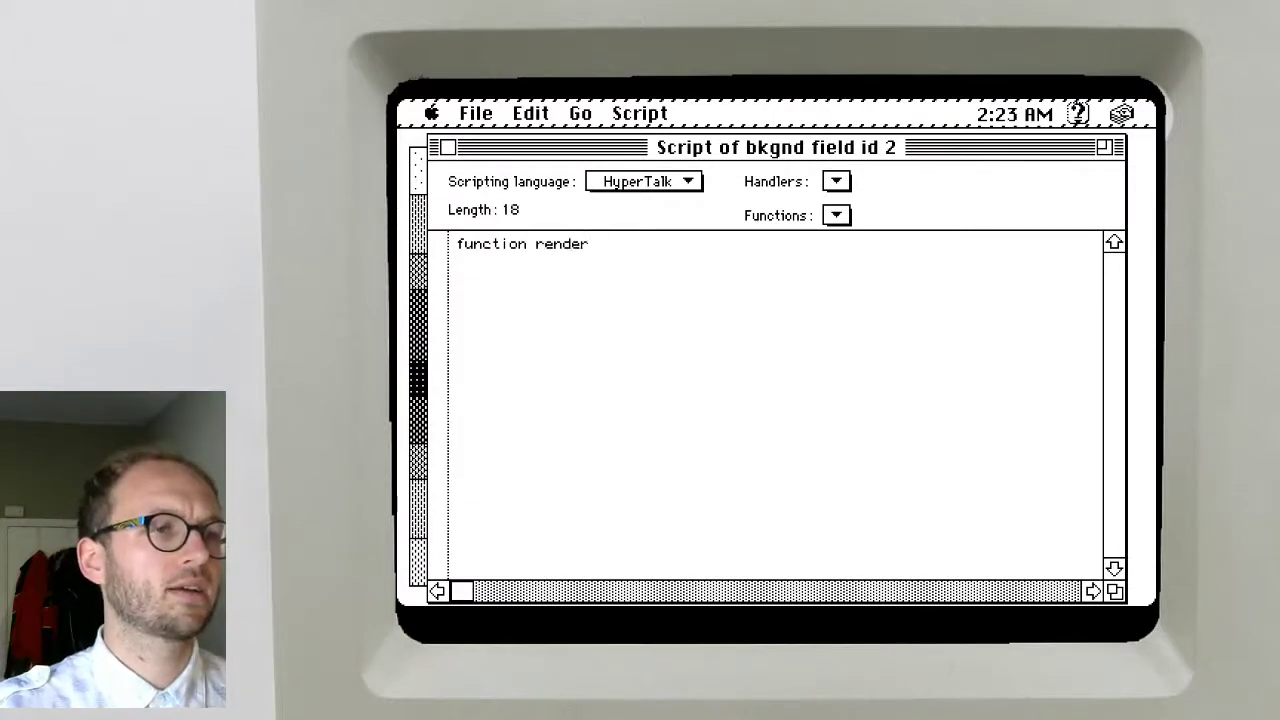
type("end function")
key("Return")
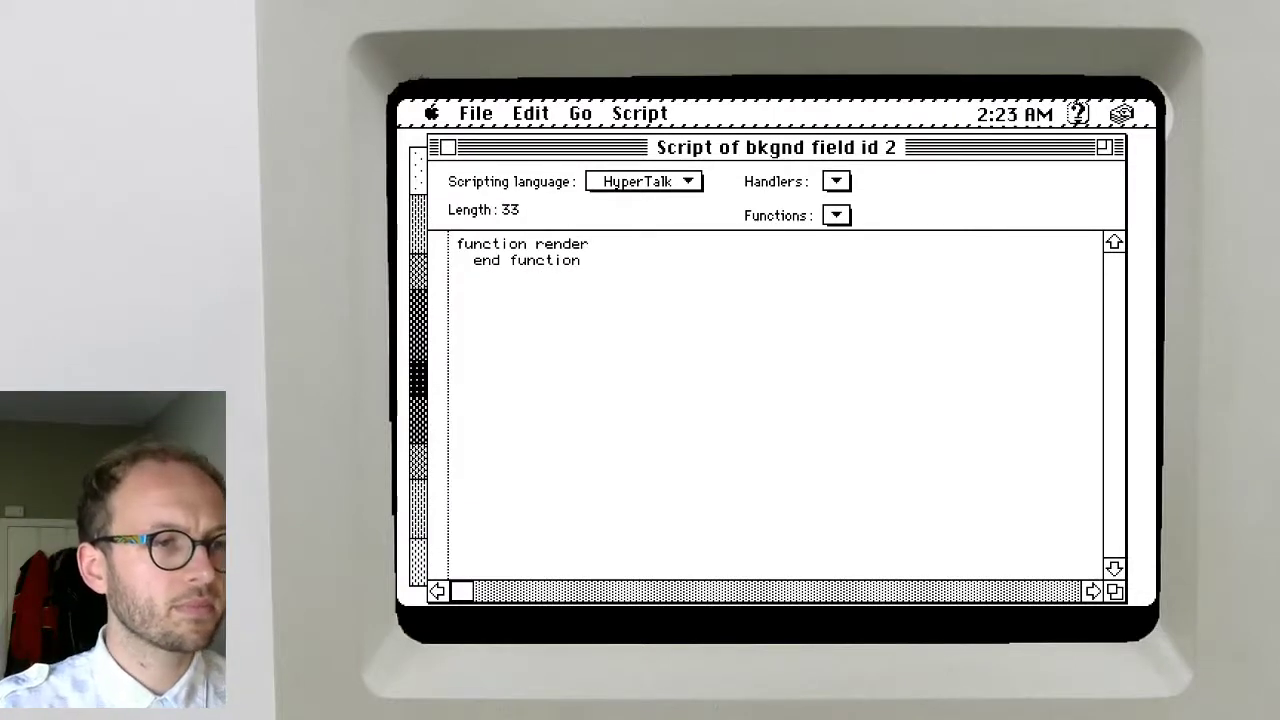
Correct the closing line of the function to "end render"
double_click(550, 244)
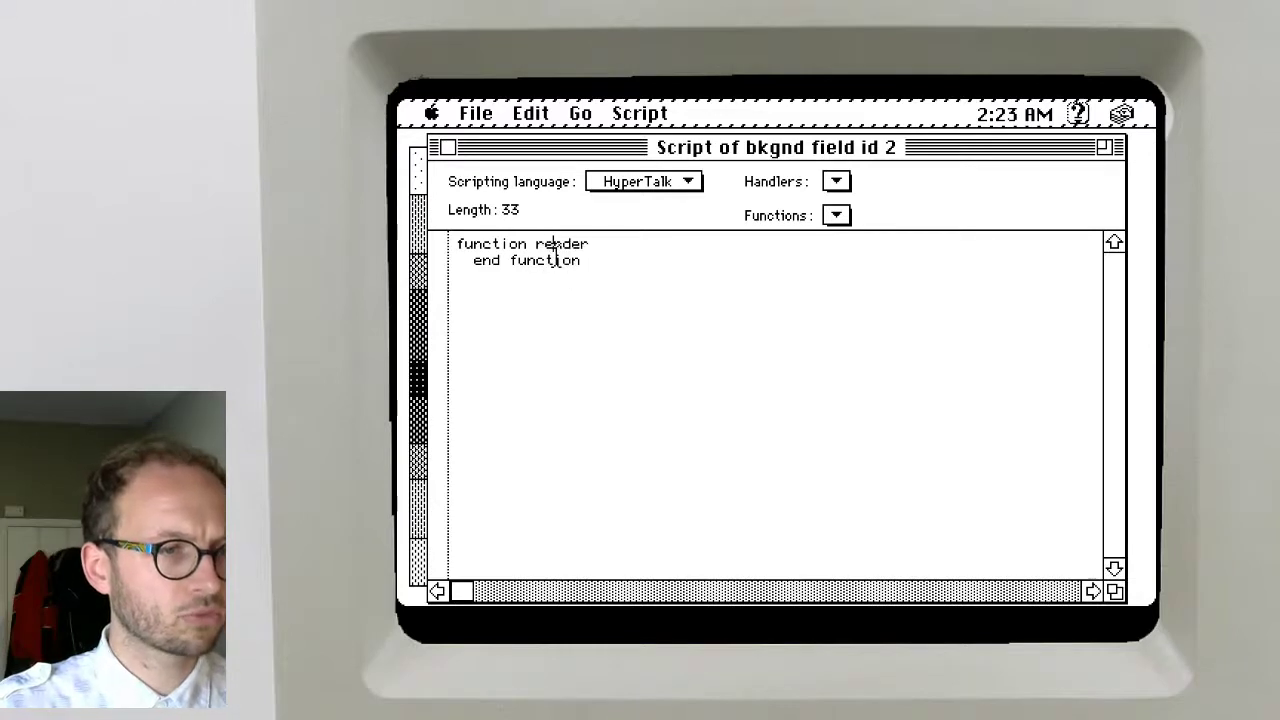
double_click(548, 244)
left_click(562, 258)
double_click(562, 258)
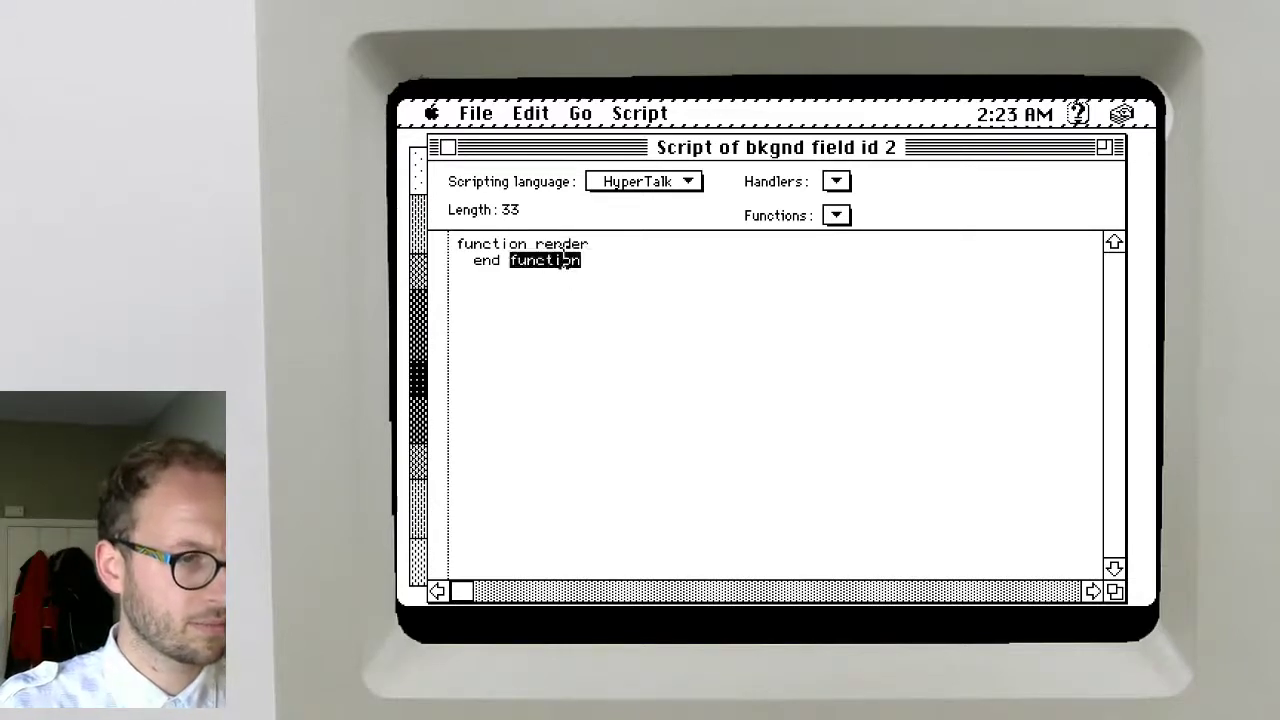
type("render")
key("Return")
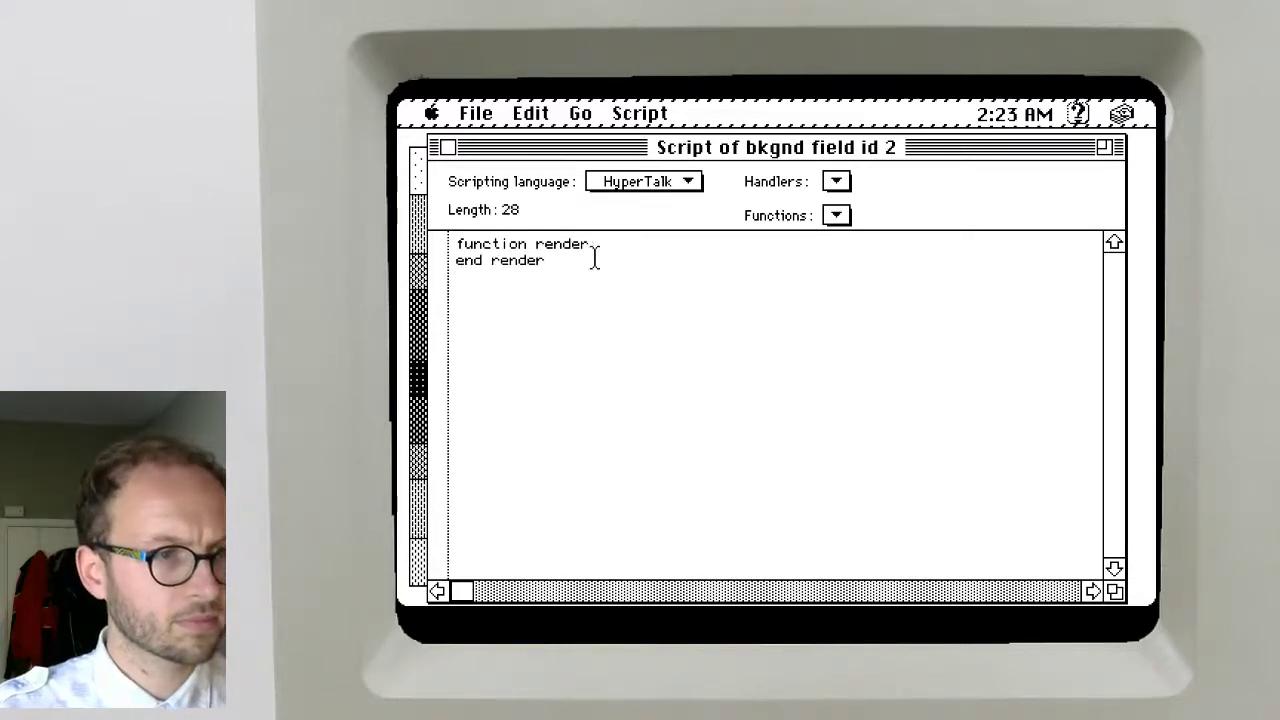
Add the lines "global playerDir" and 'put "N,E,S,W" into dirs' inside the render function
left_click(644, 247)
key("Return")
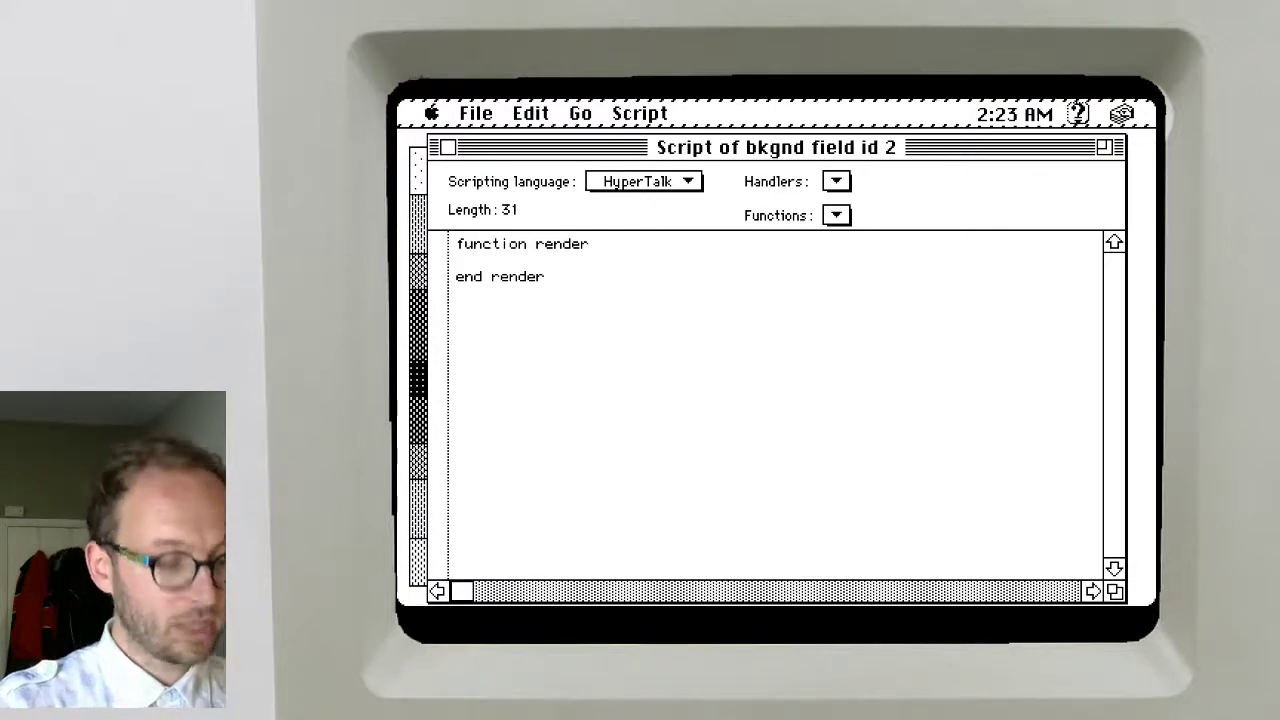
type("global pla")
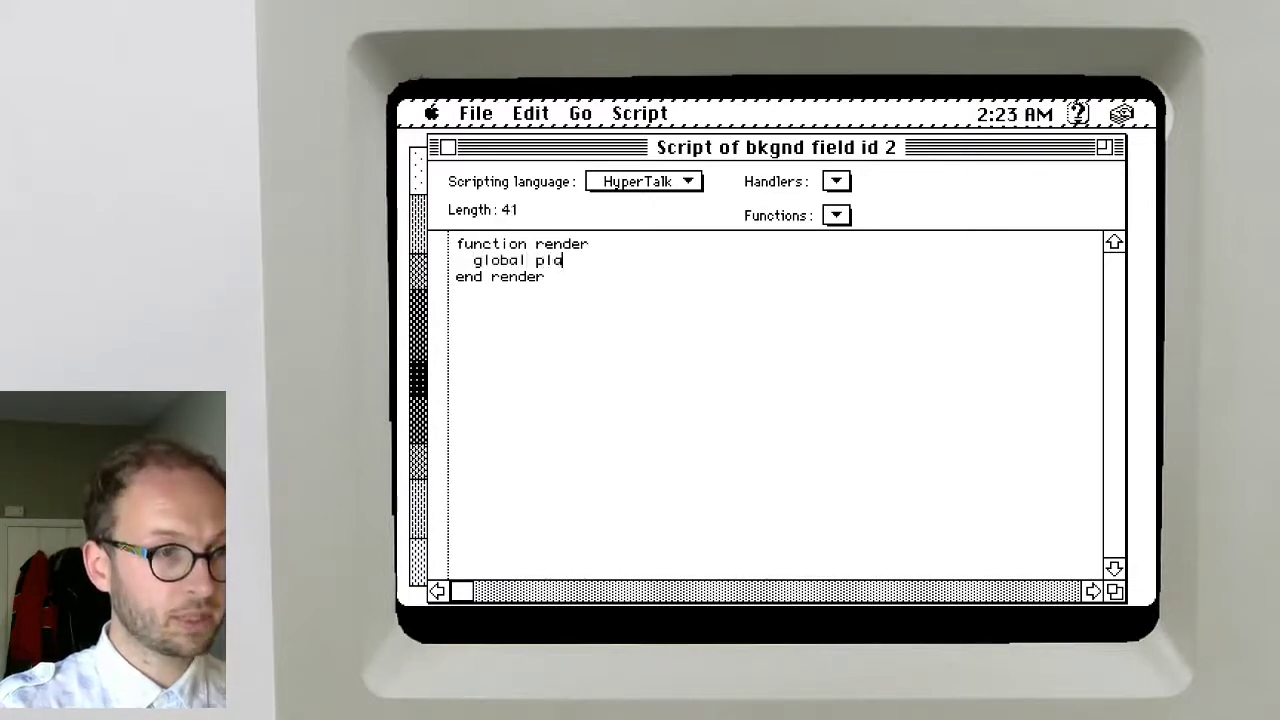
type("yerDir")
key("Return")
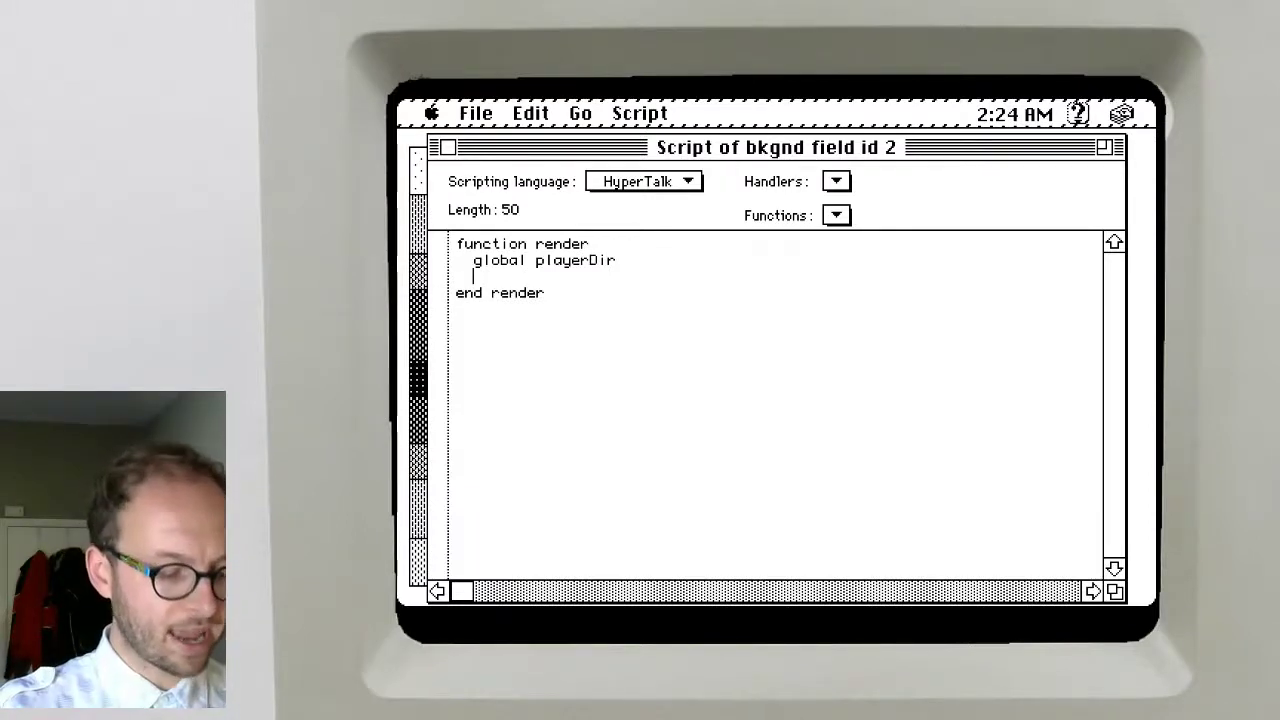
type("put \"N")
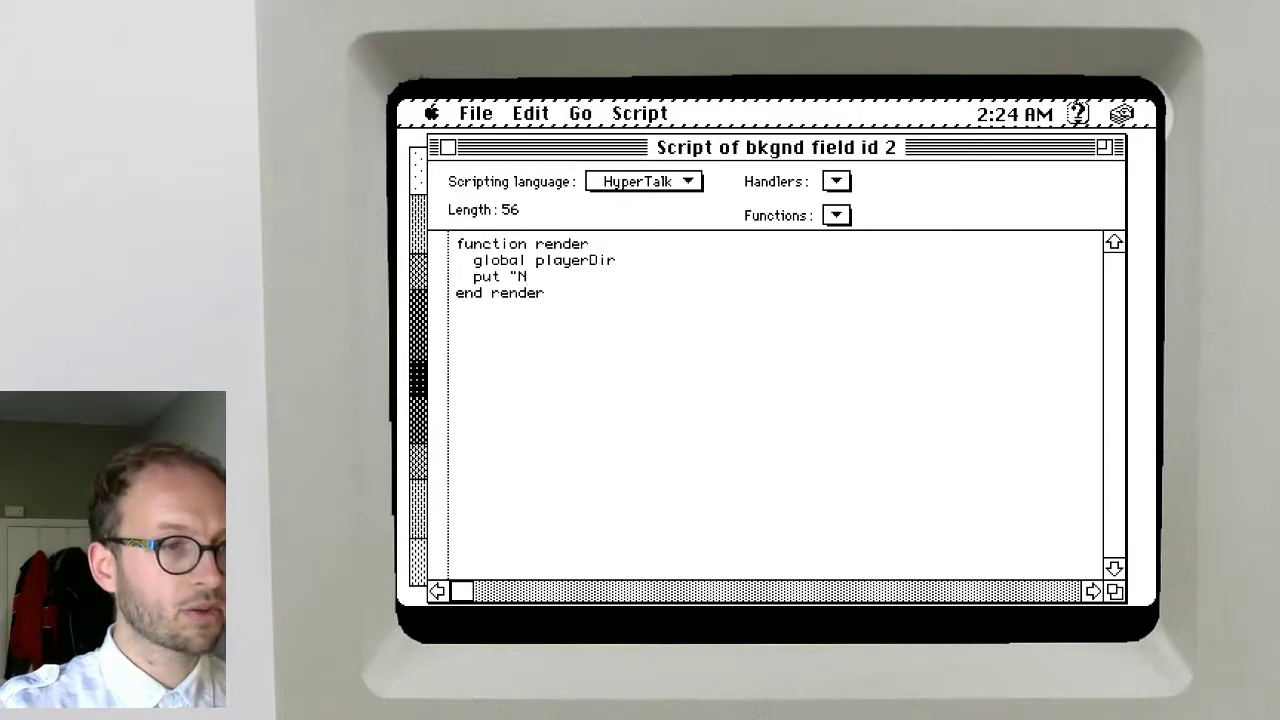
type(",E,S,W\" into ")
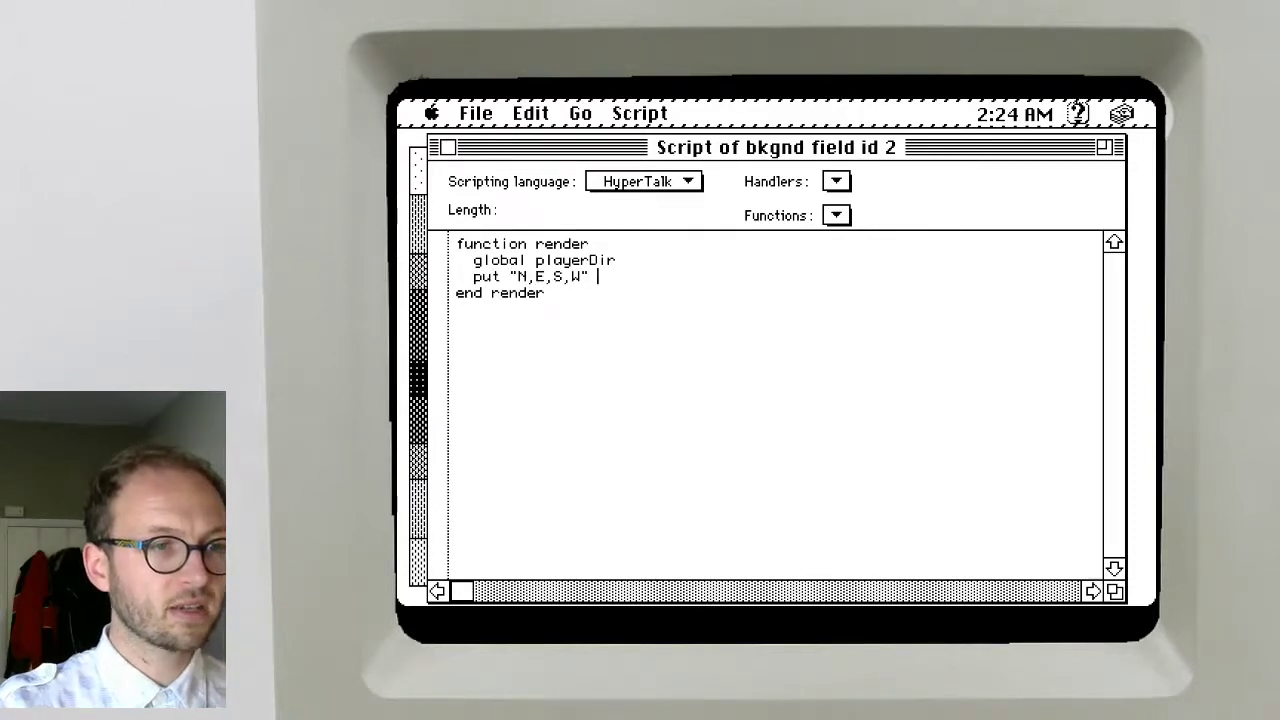
type("d")
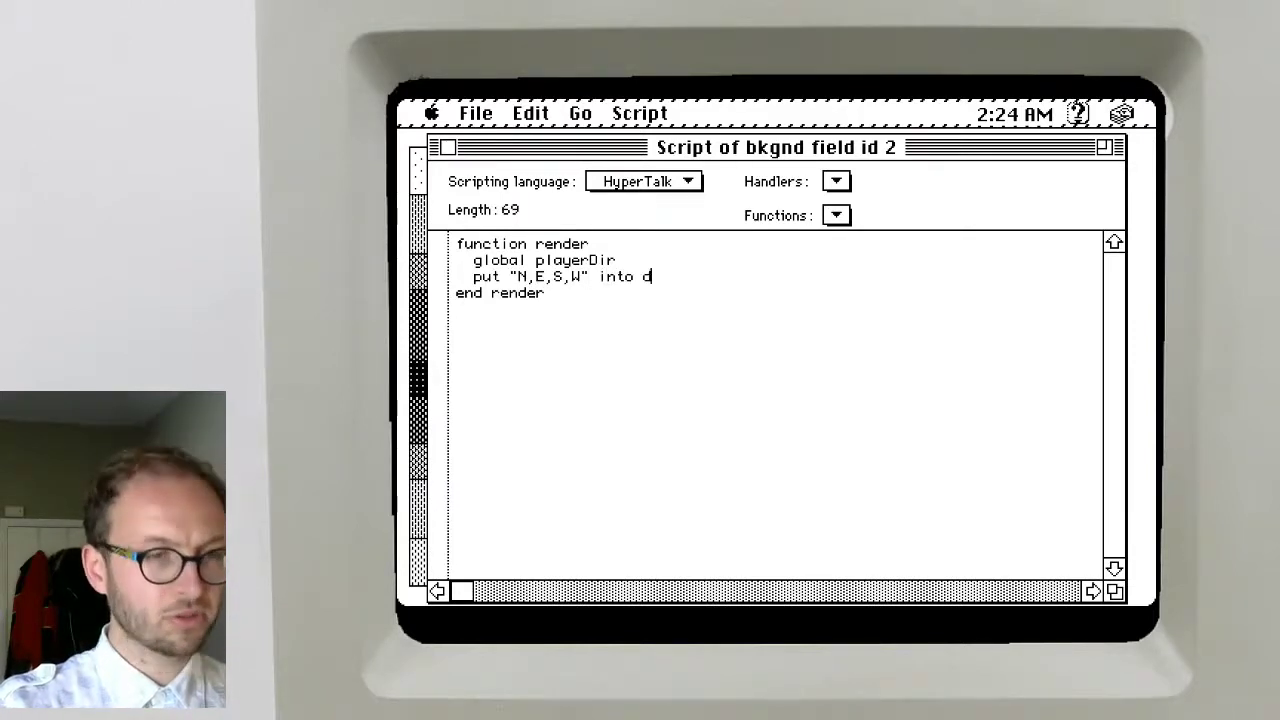
type("irs")
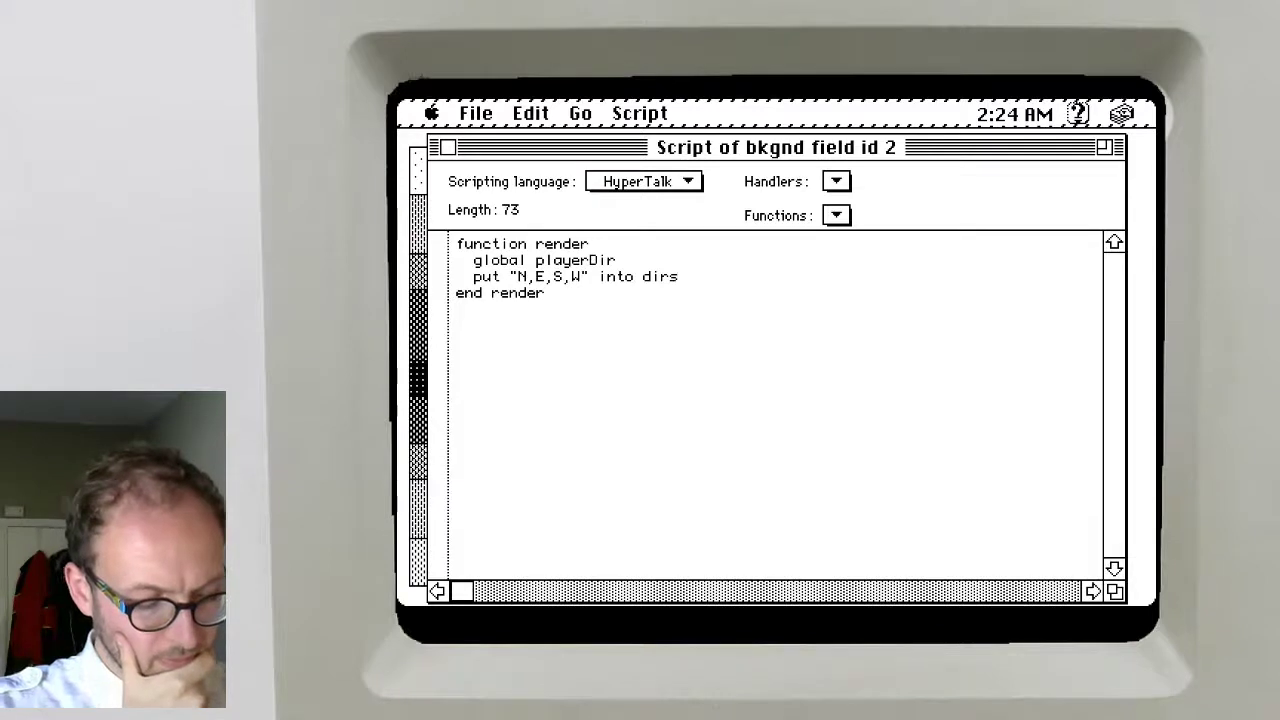
key("Return")
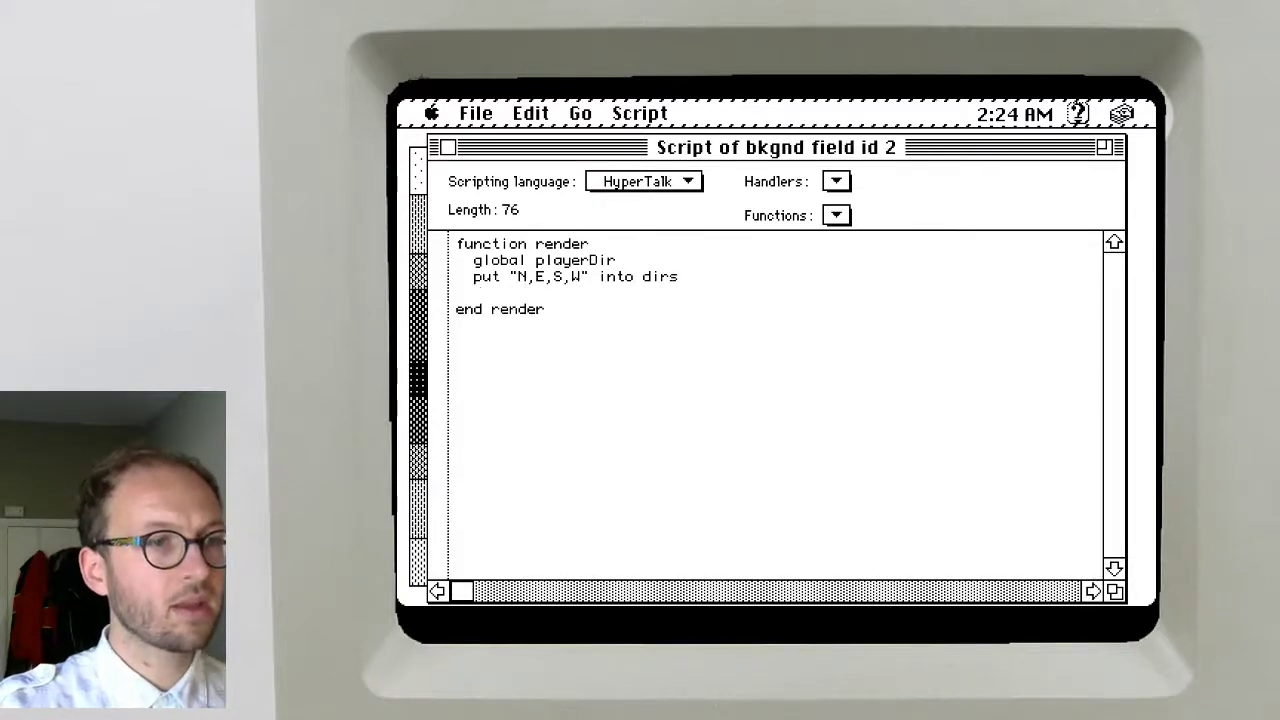
double_click(564, 247)
double_click(568, 258)
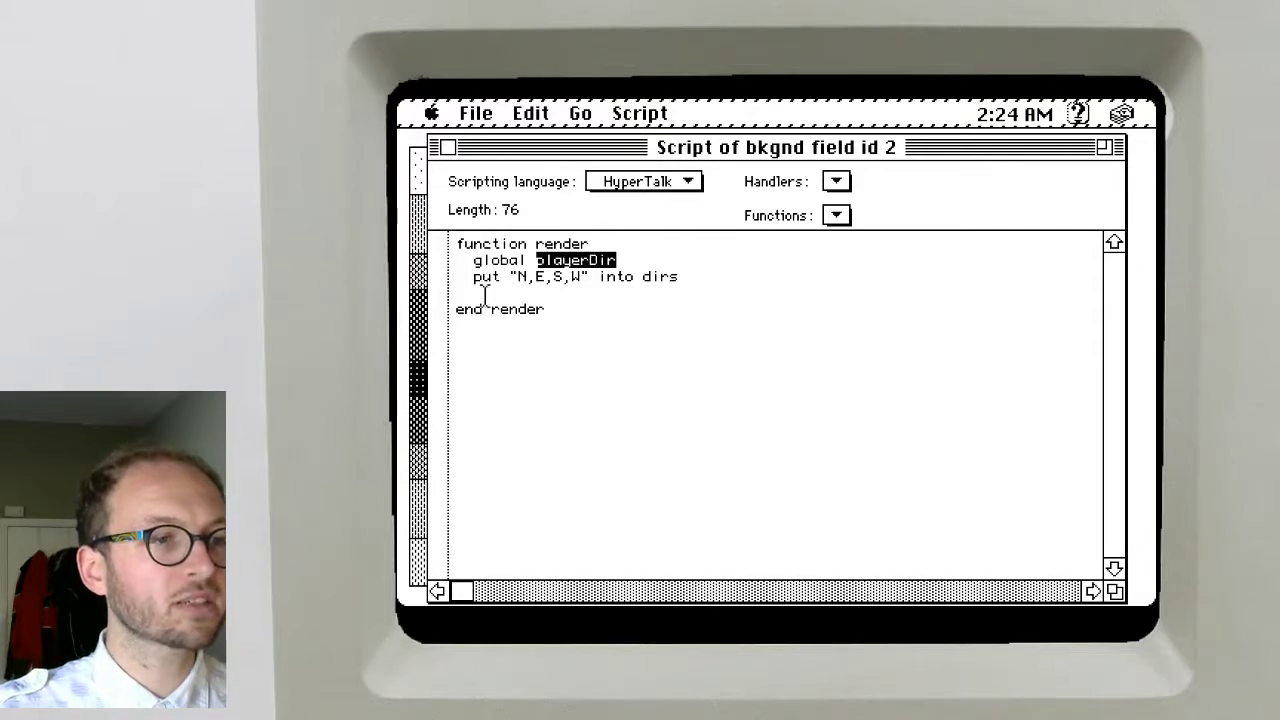
left_click(517, 280)
left_click_drag(528, 278, 571, 265)
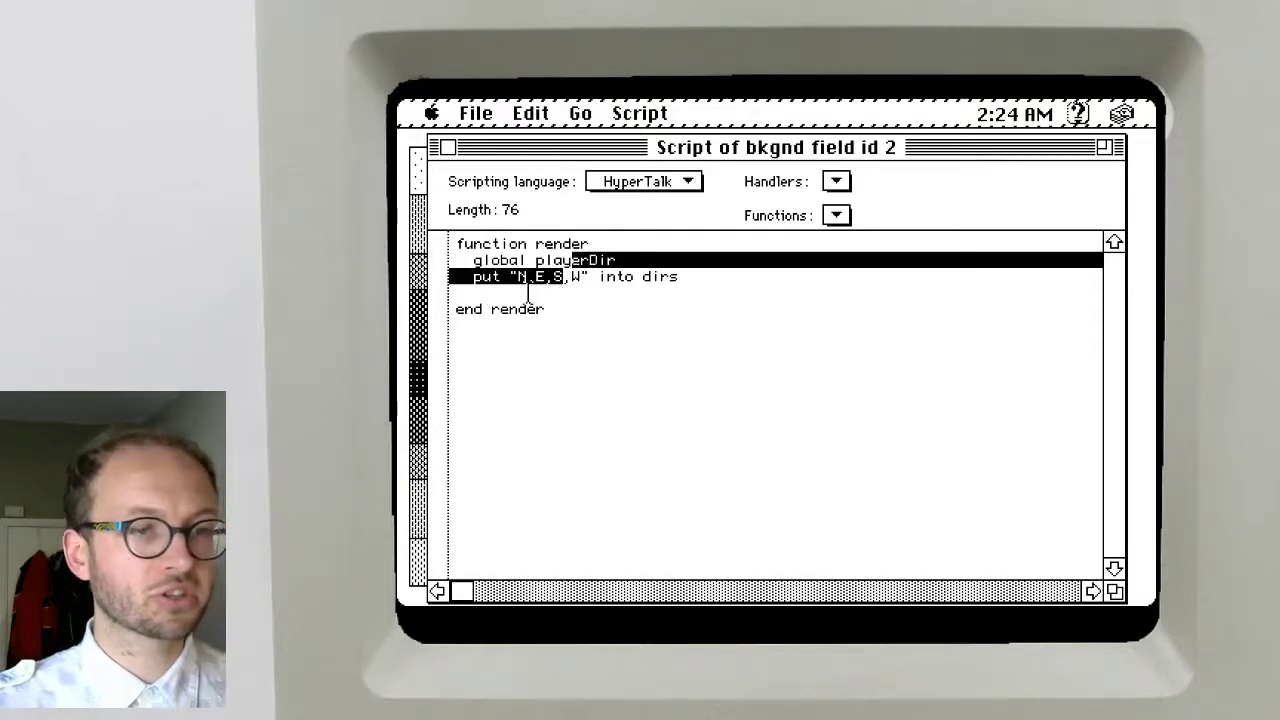
left_click(528, 293)
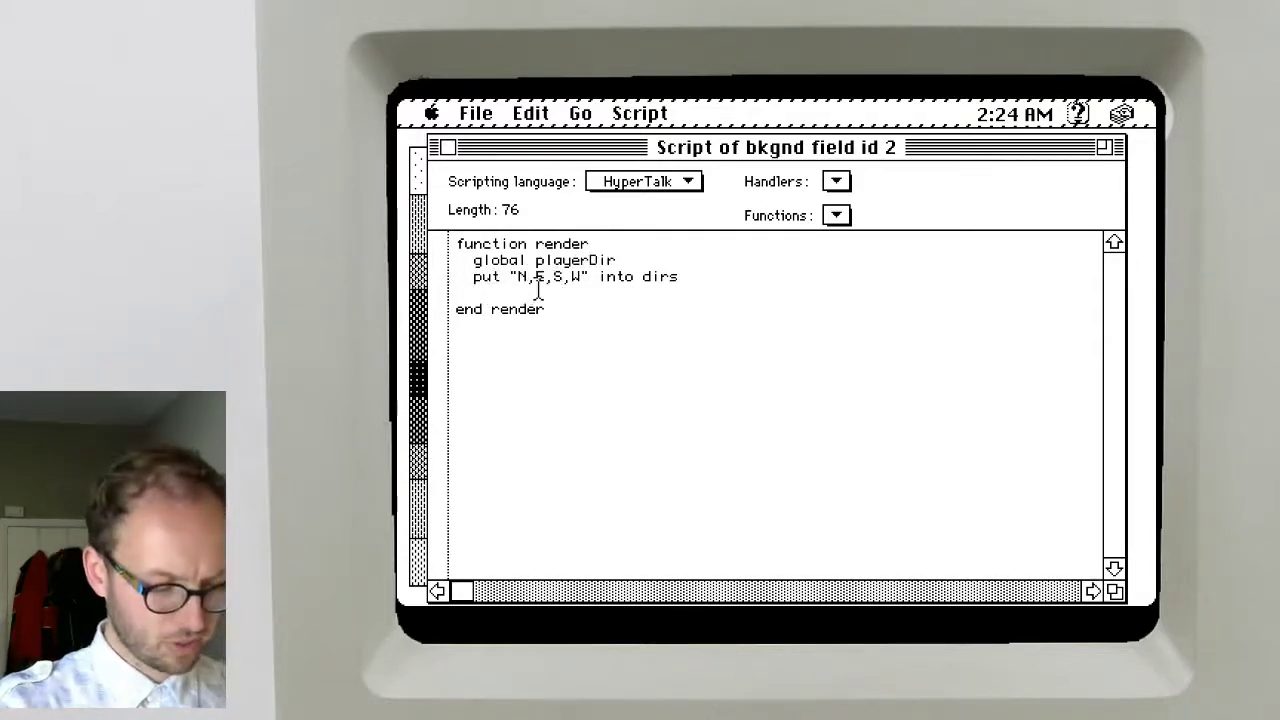
Add the line "put item playerDir into me" before the end of the render function
type("put item")
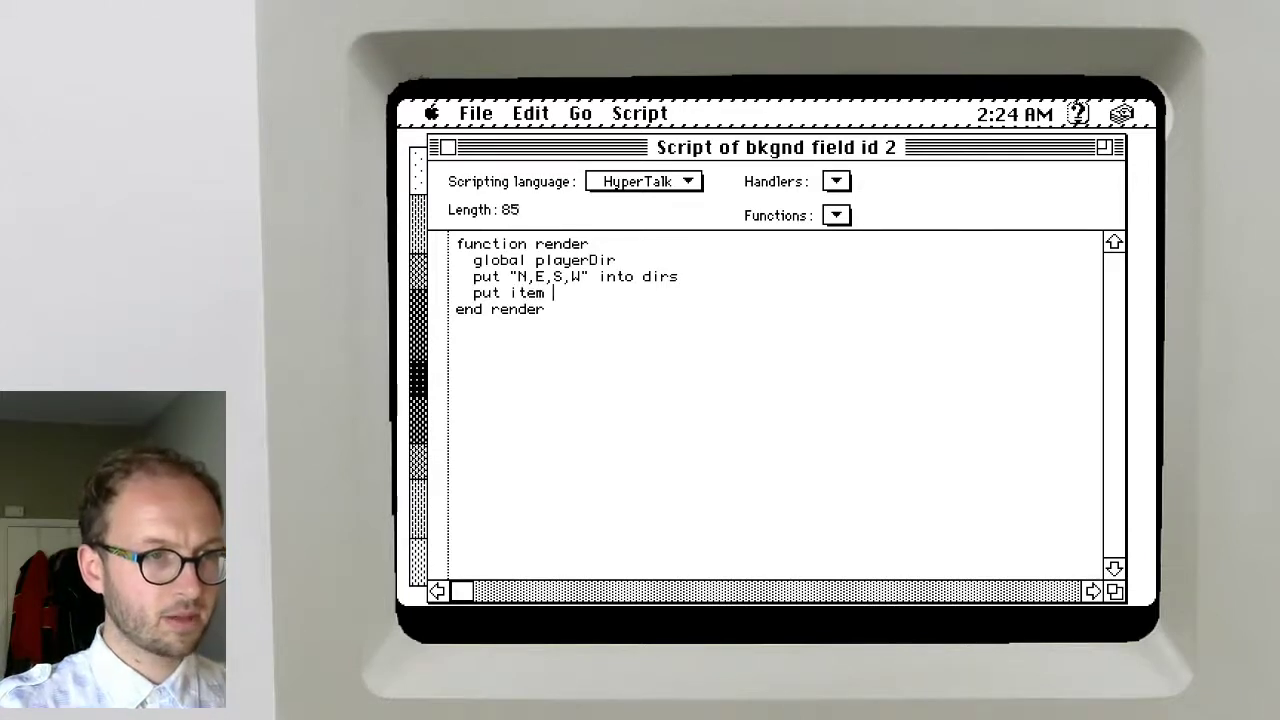
type(" playerDi")
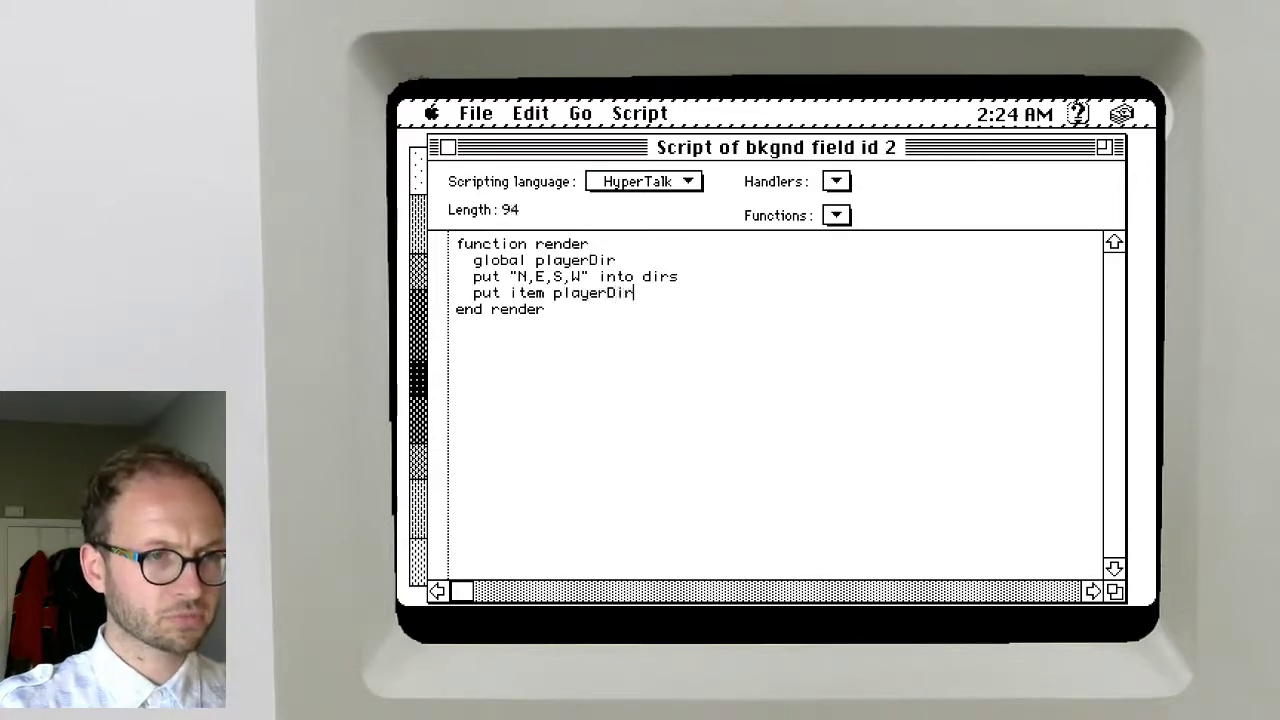
type("r ")
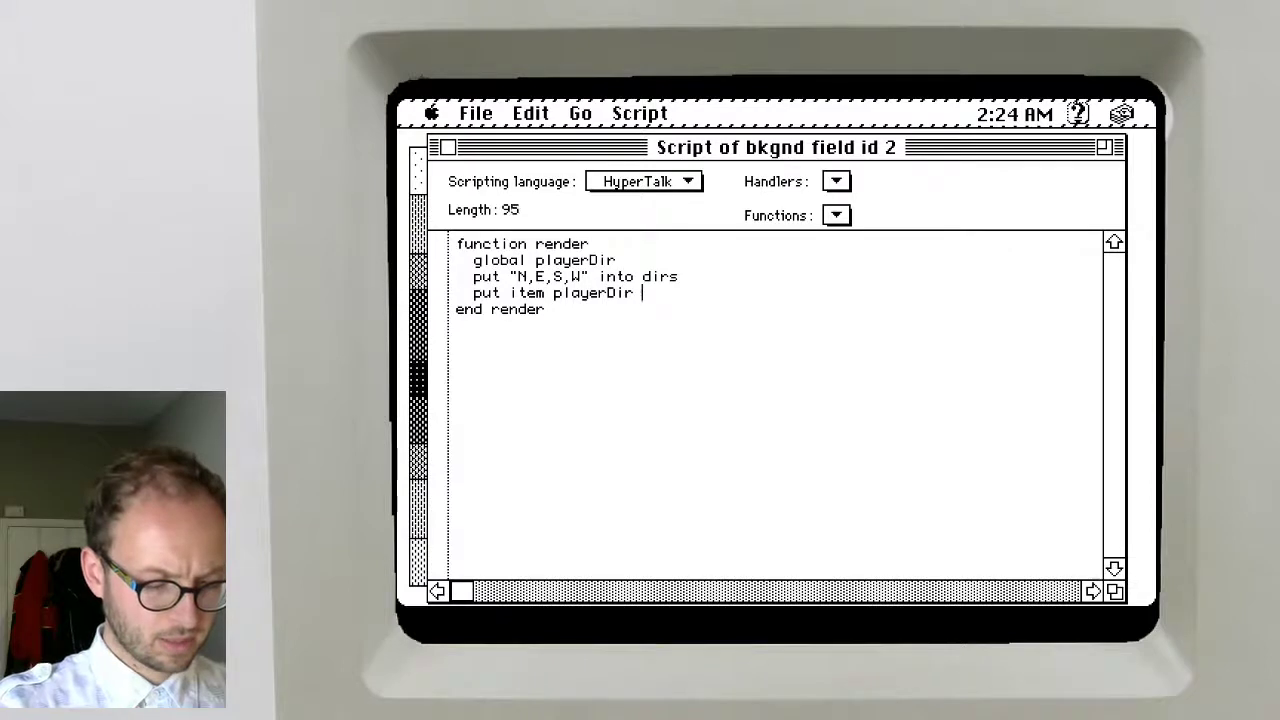
type("into me")
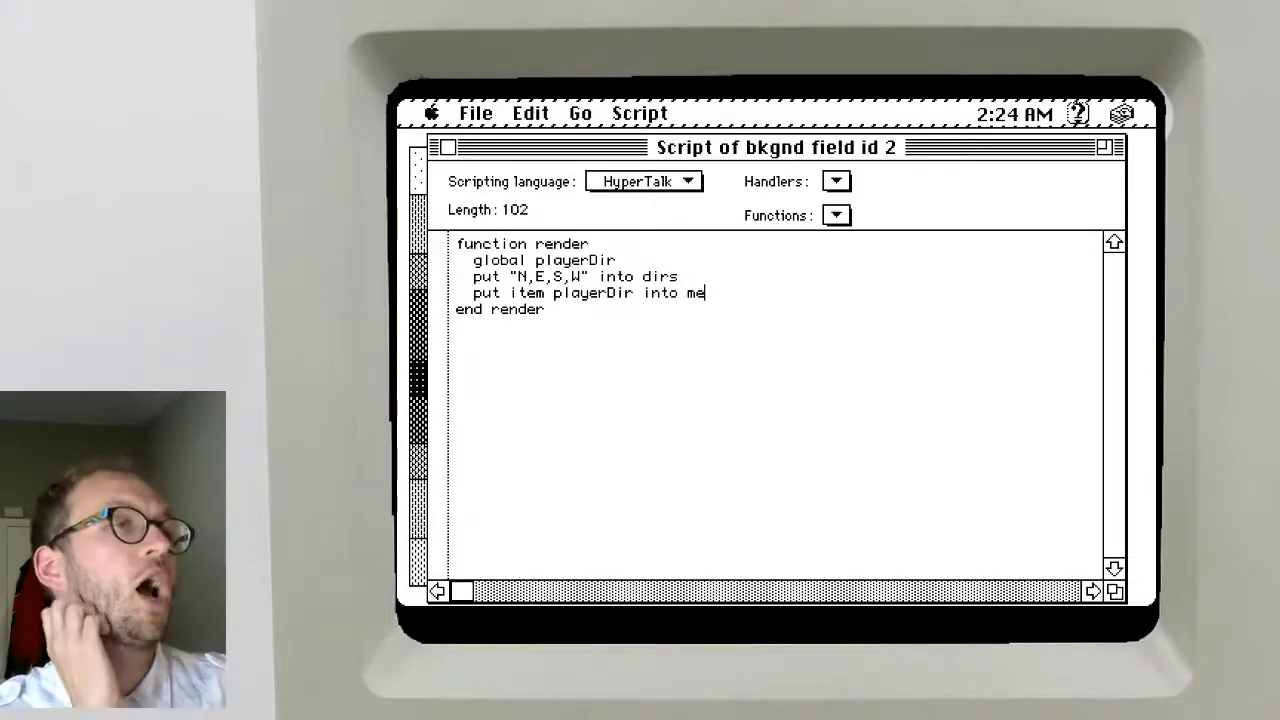
Change the item index in the last put line to "(playerDir + 1)"
left_click(556, 292)
type("(")
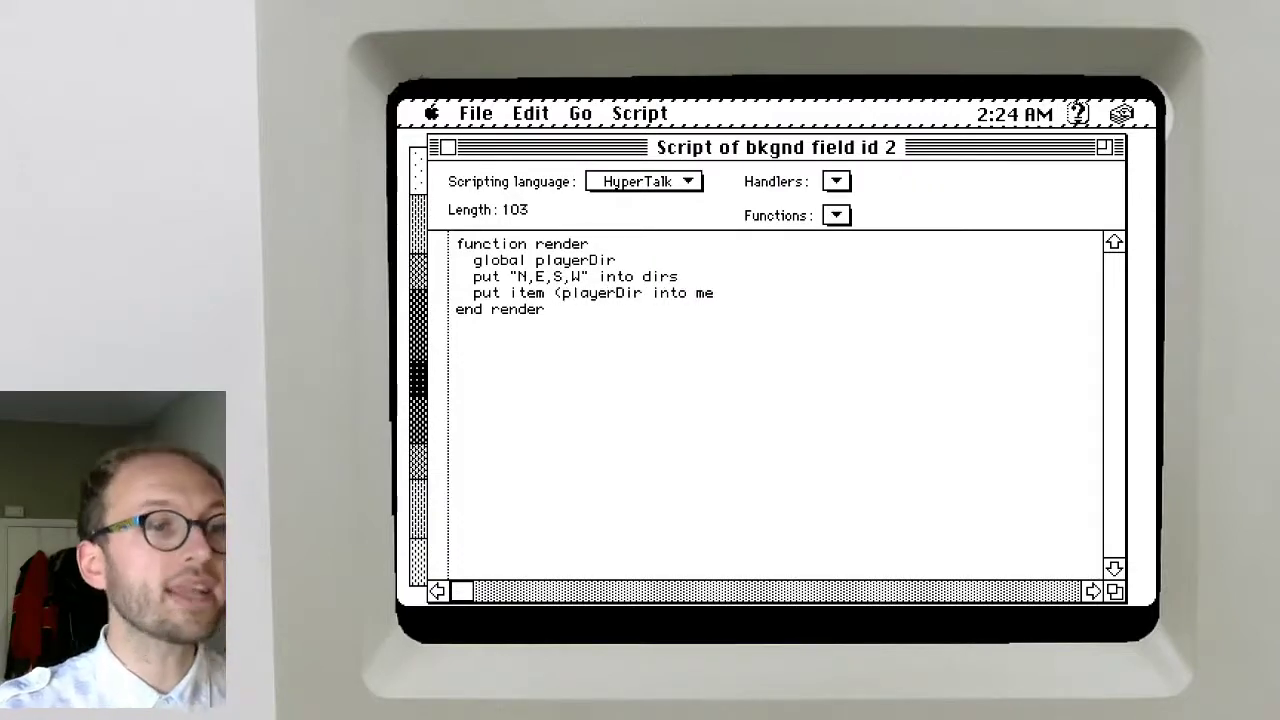
type(" +1)")
left_click(662, 292)
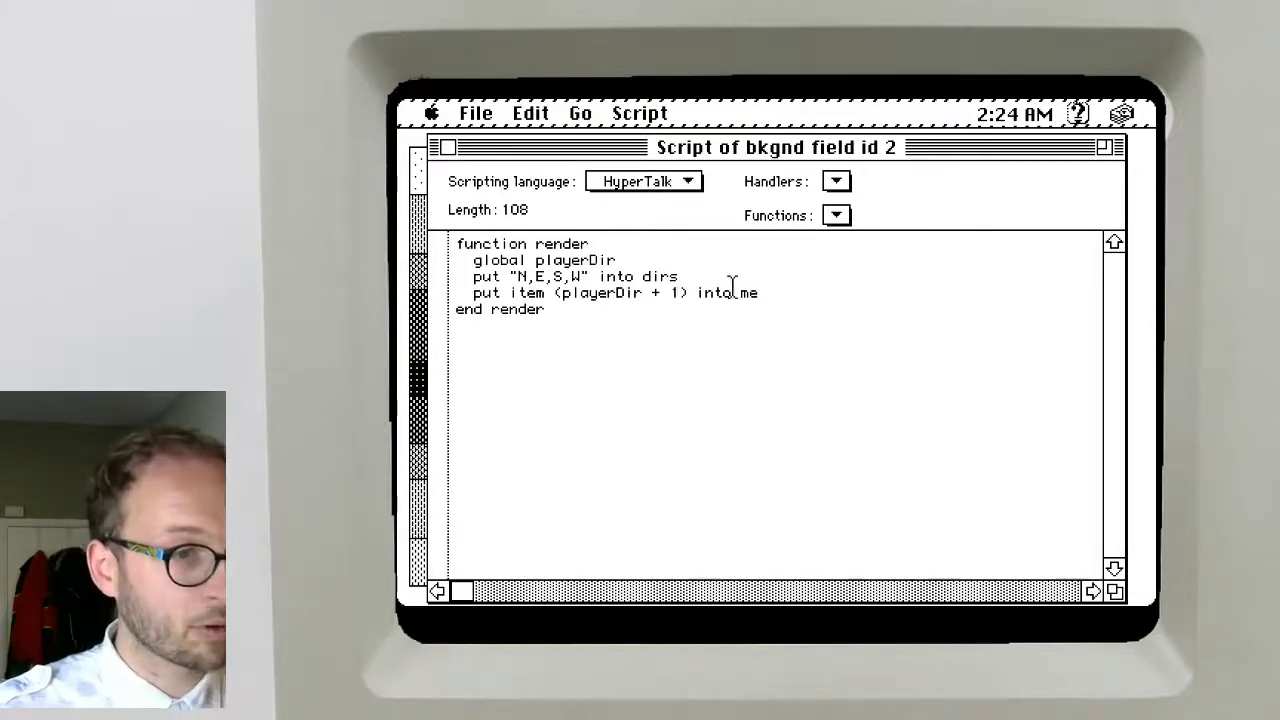
left_click(776, 285)
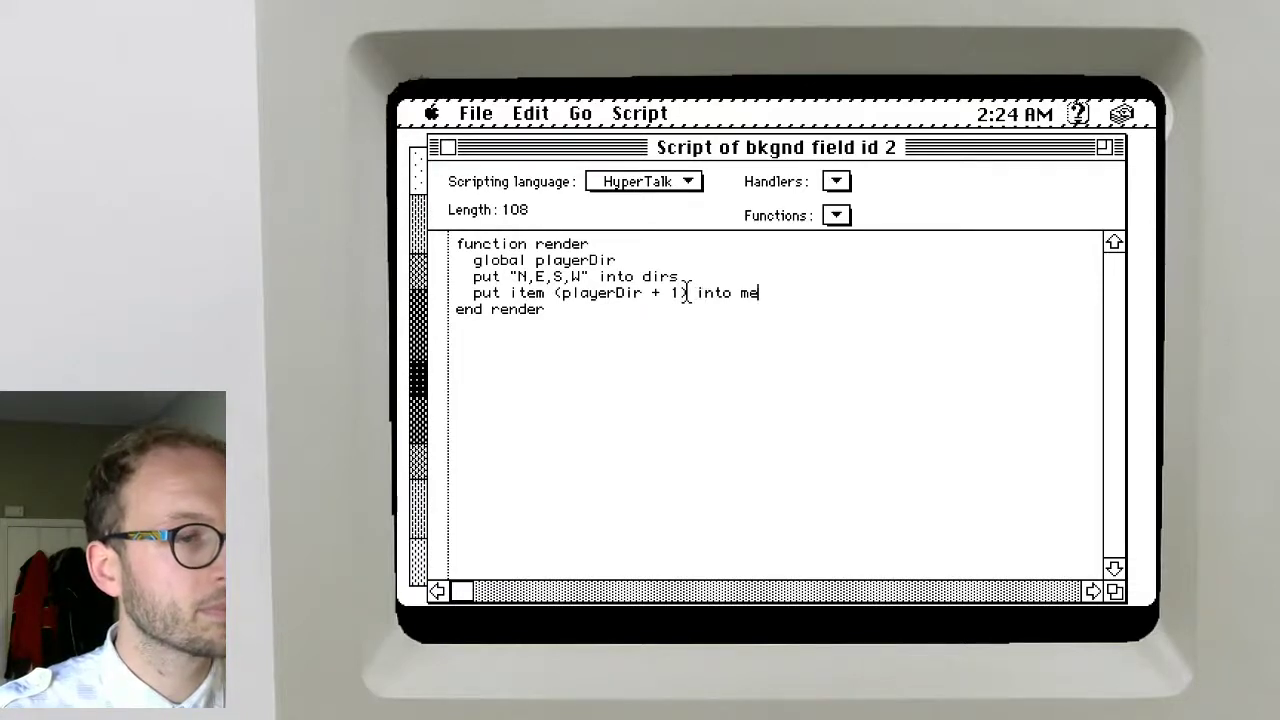
Insert the line "put playerDir + 1 mod 4 into theDir" below the global declaration
left_click(636, 262)
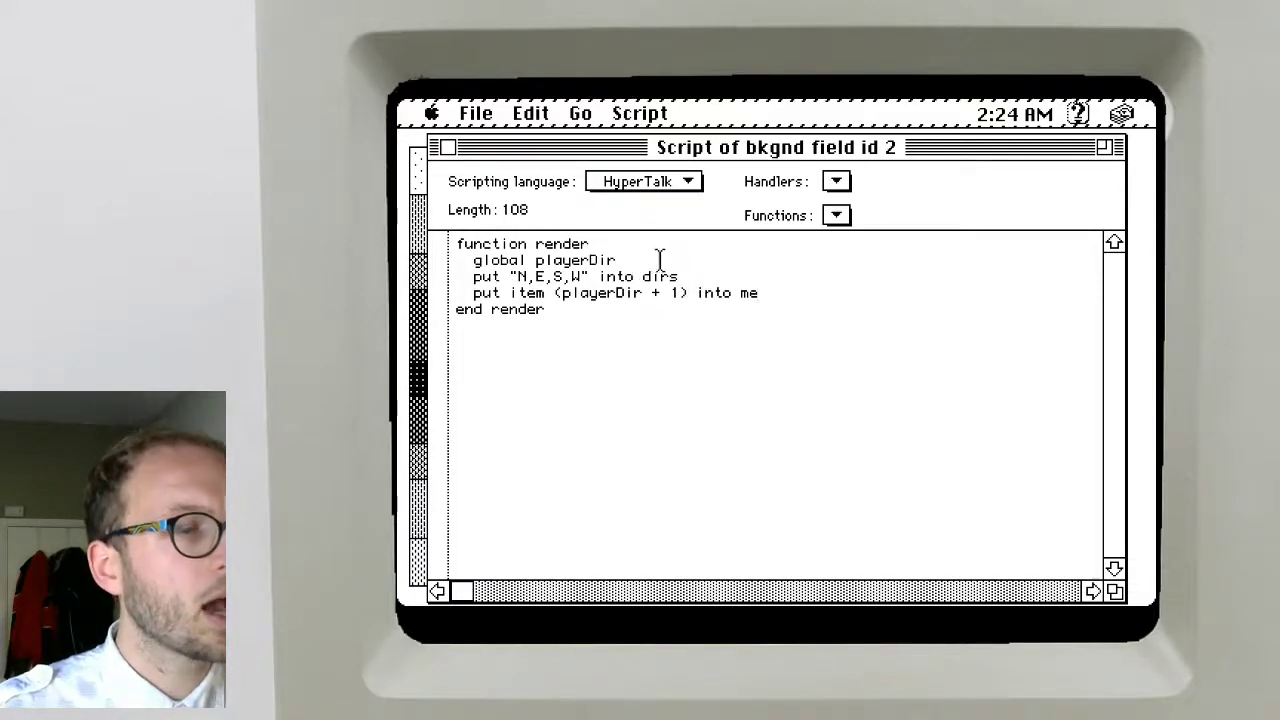
key("Return")
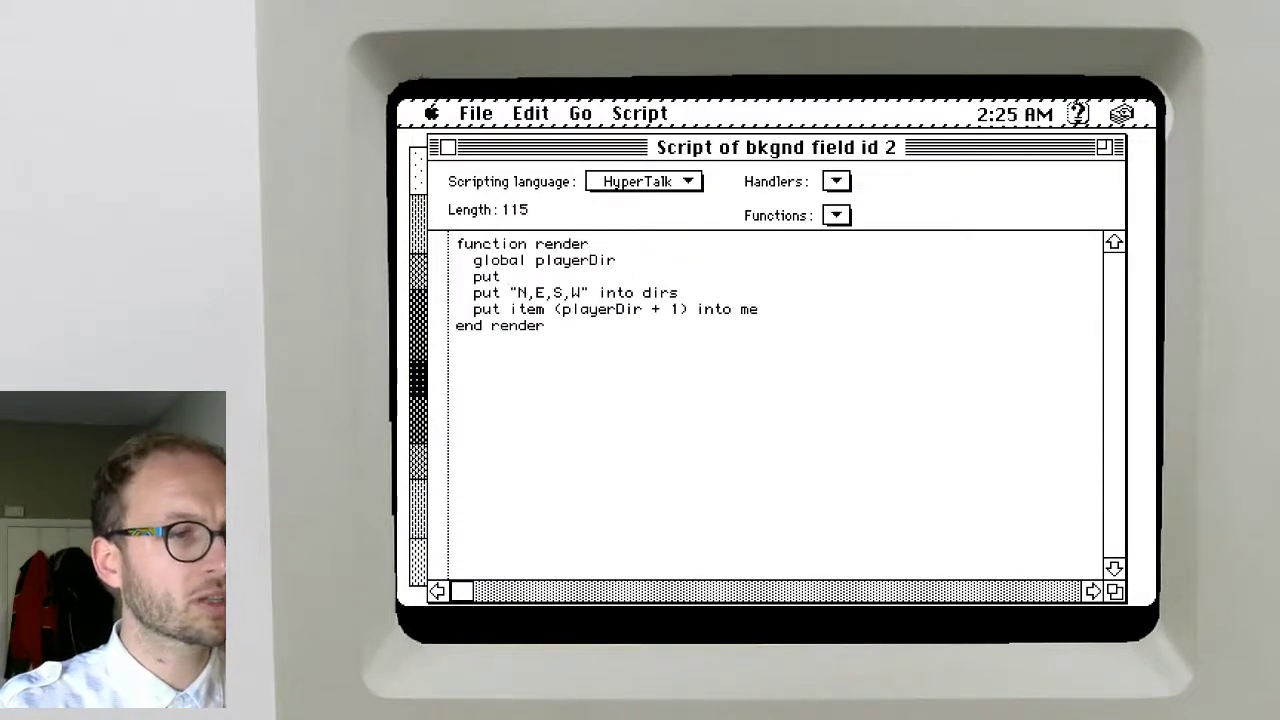
type("put playerDir ")
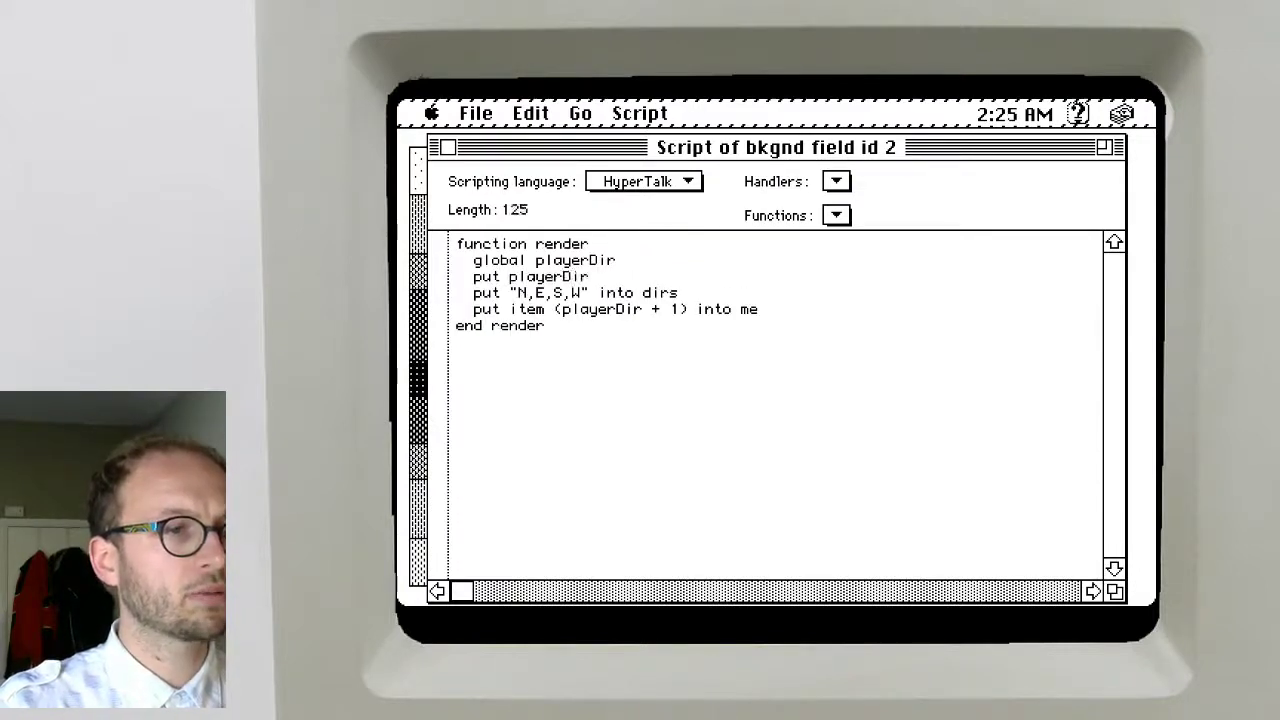
type("+ 1)")
type("mod ")
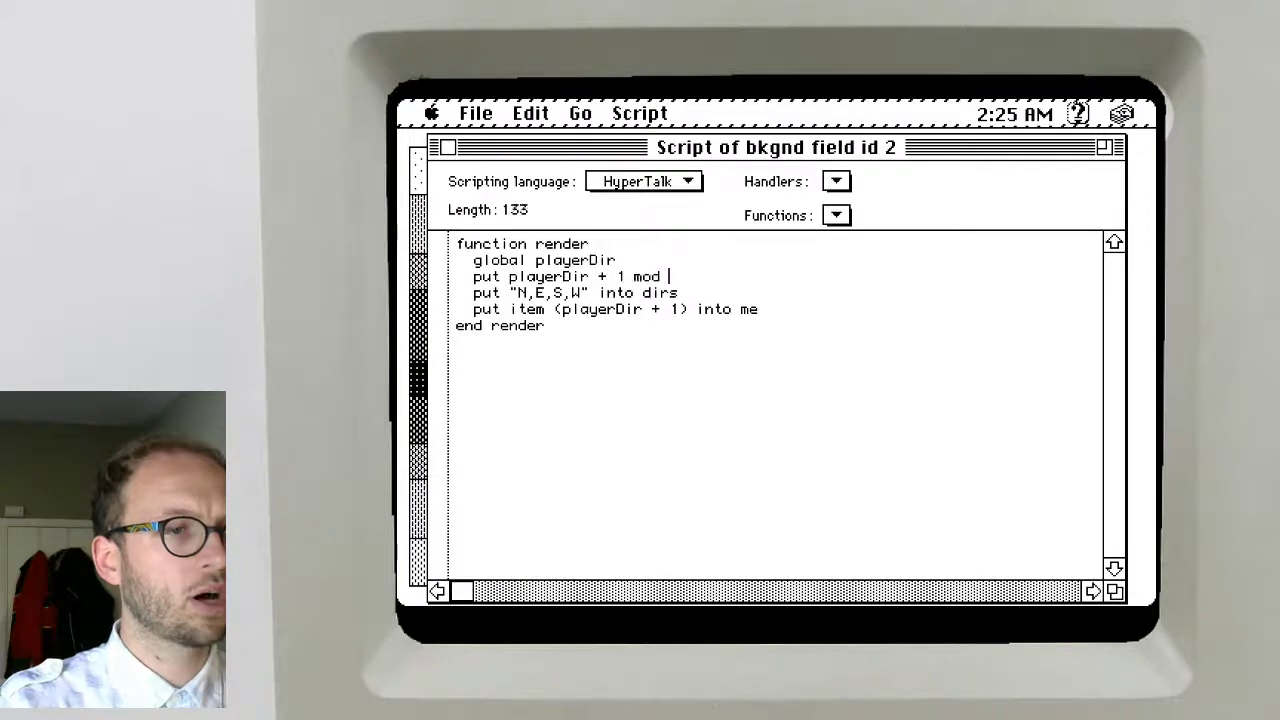
type("4)")
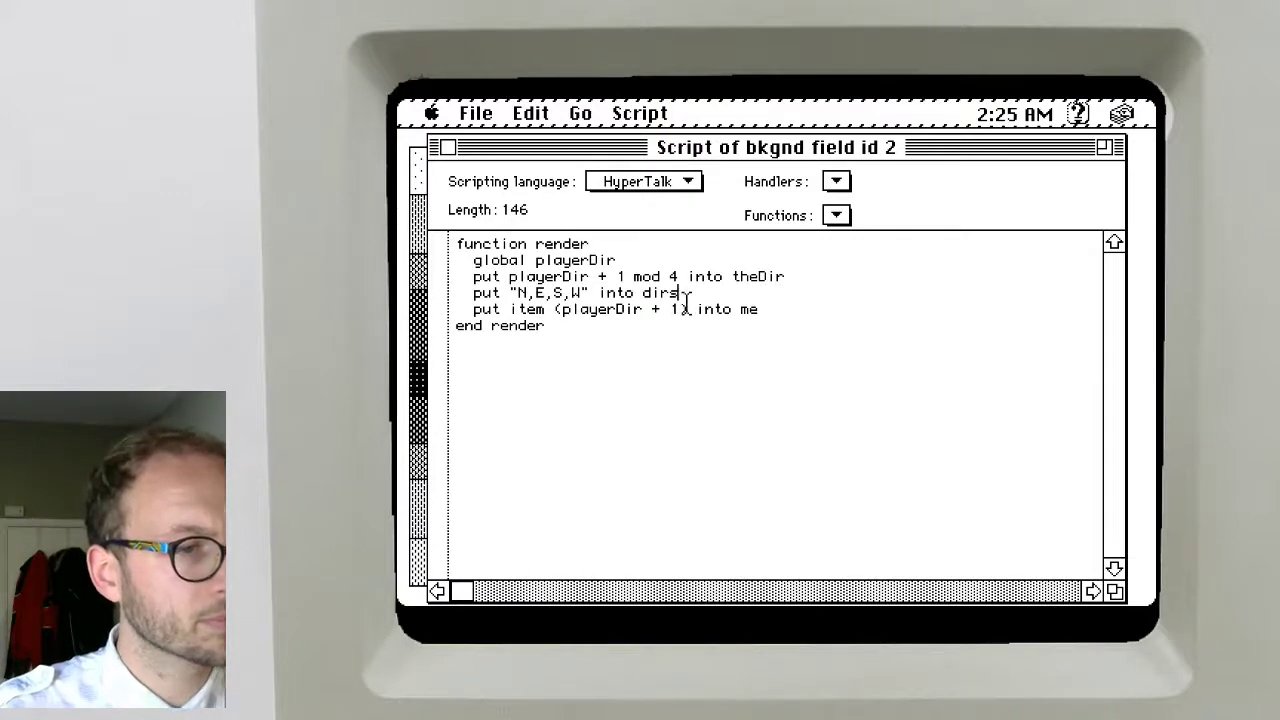
Replace "(playerDir + 1)" with "theDir" in the last put line, close the script with its changes saved, and leave background editing
mouse_move(685, 298)
left_mouse_down()
mouse_move(575, 294)
mouse_move(556, 309)
mouse_move(678, 312)
left_mouse_up()
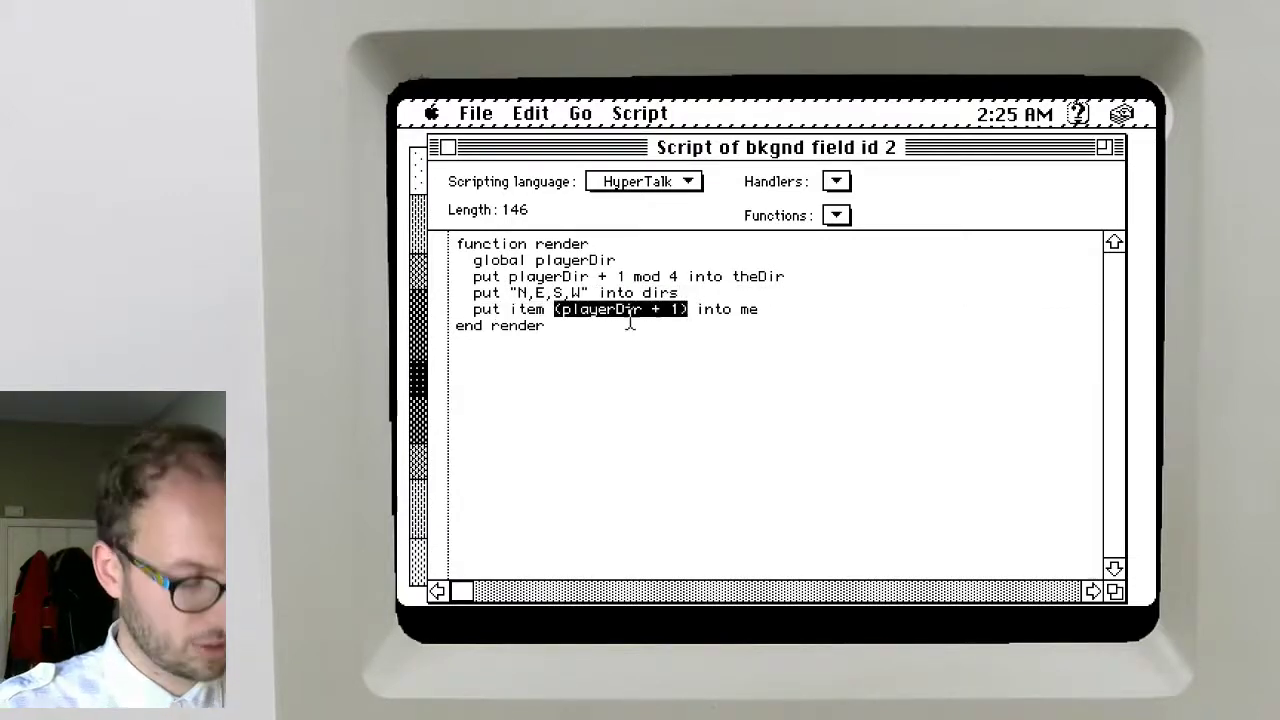
type("theDir")
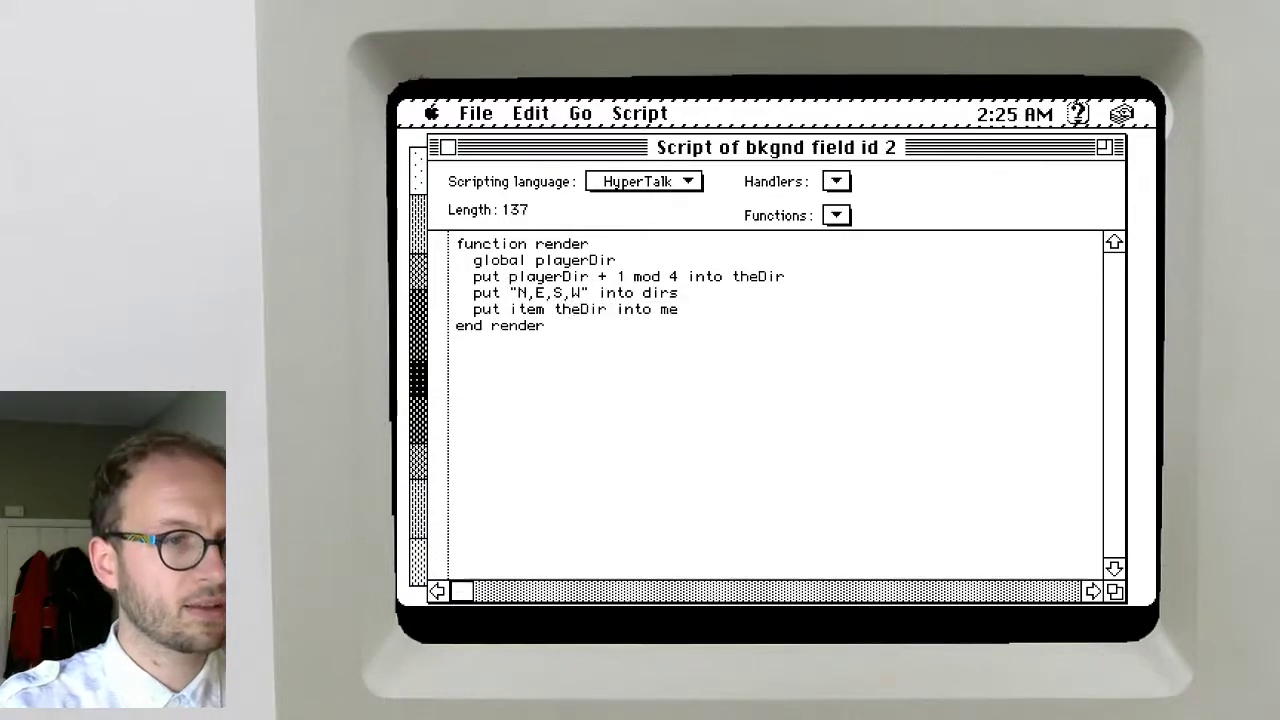
left_click(447, 148)
key("Return")
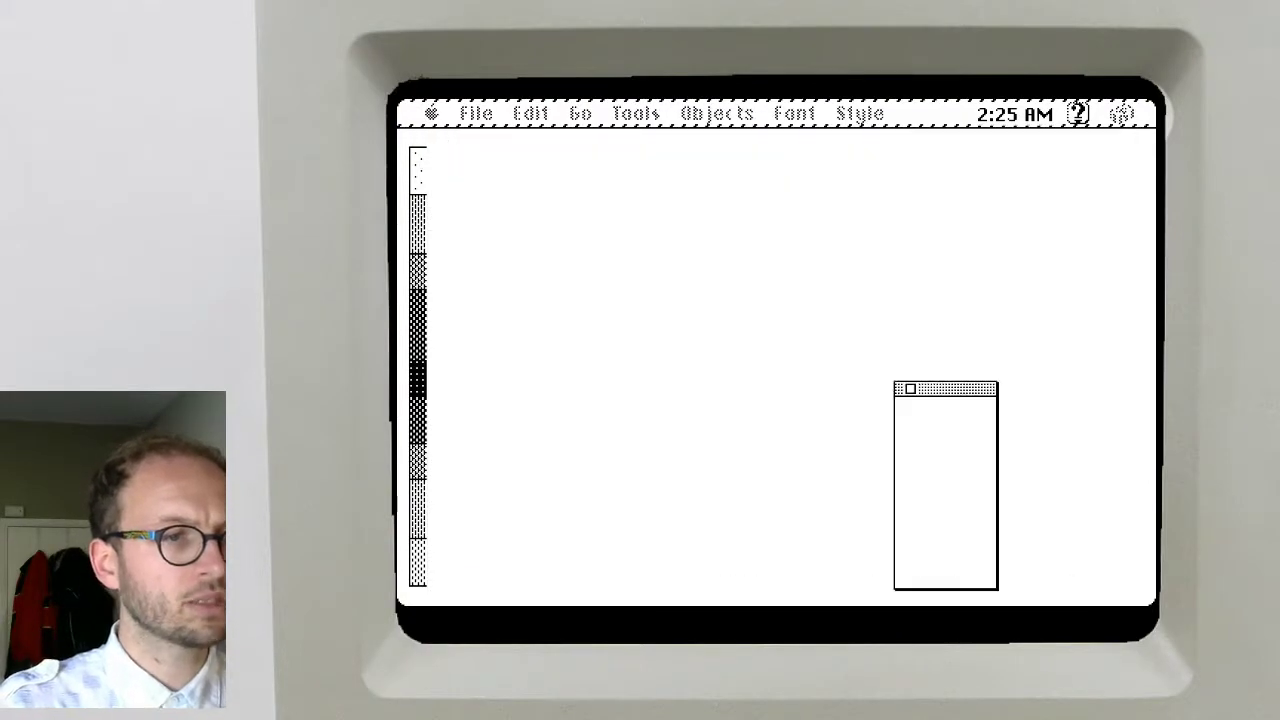
key("super+b")
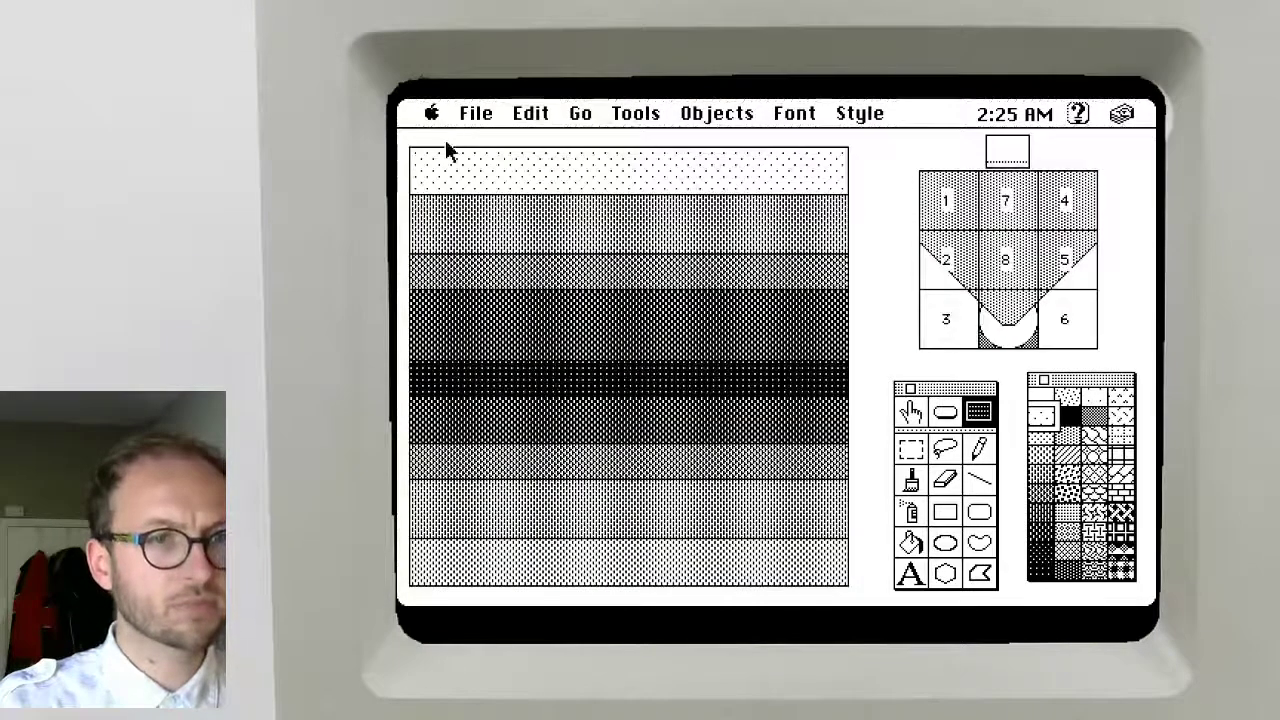
Flip through the neighbouring cards to examine playerPos and playerDir on the globals card, and return to the shaded view card
key("Right")
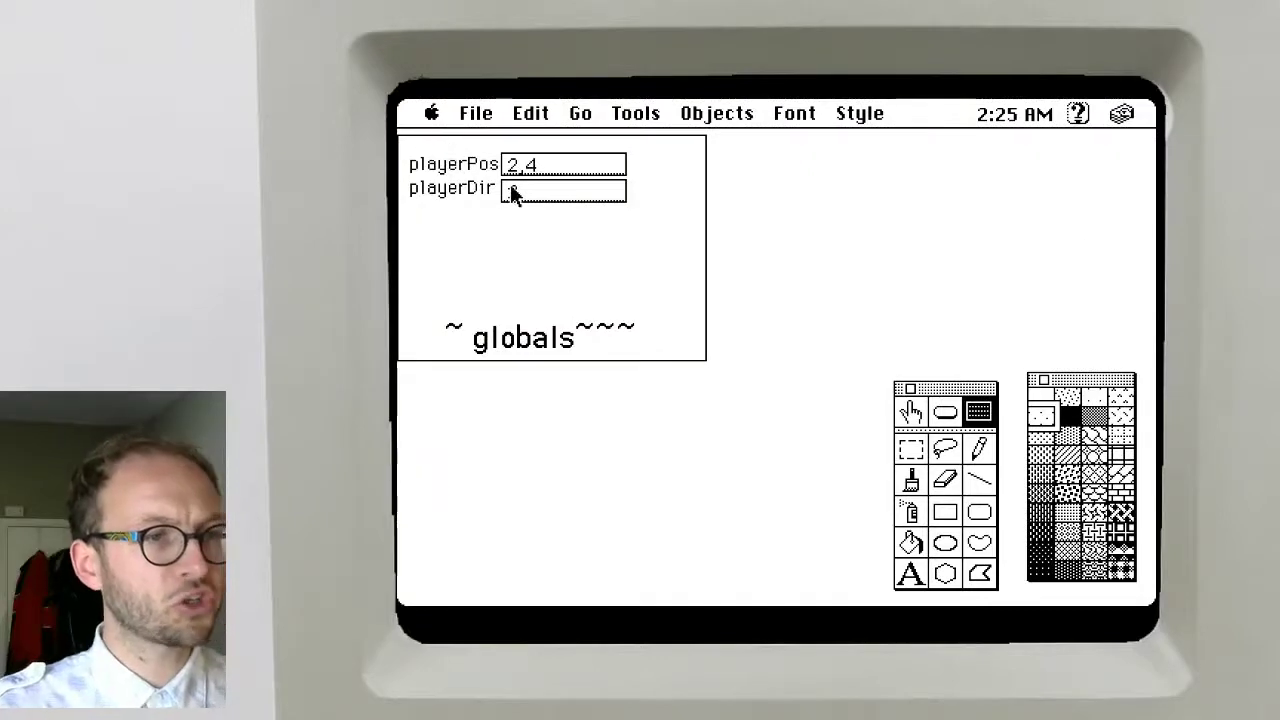
key("Left")
key("Left")
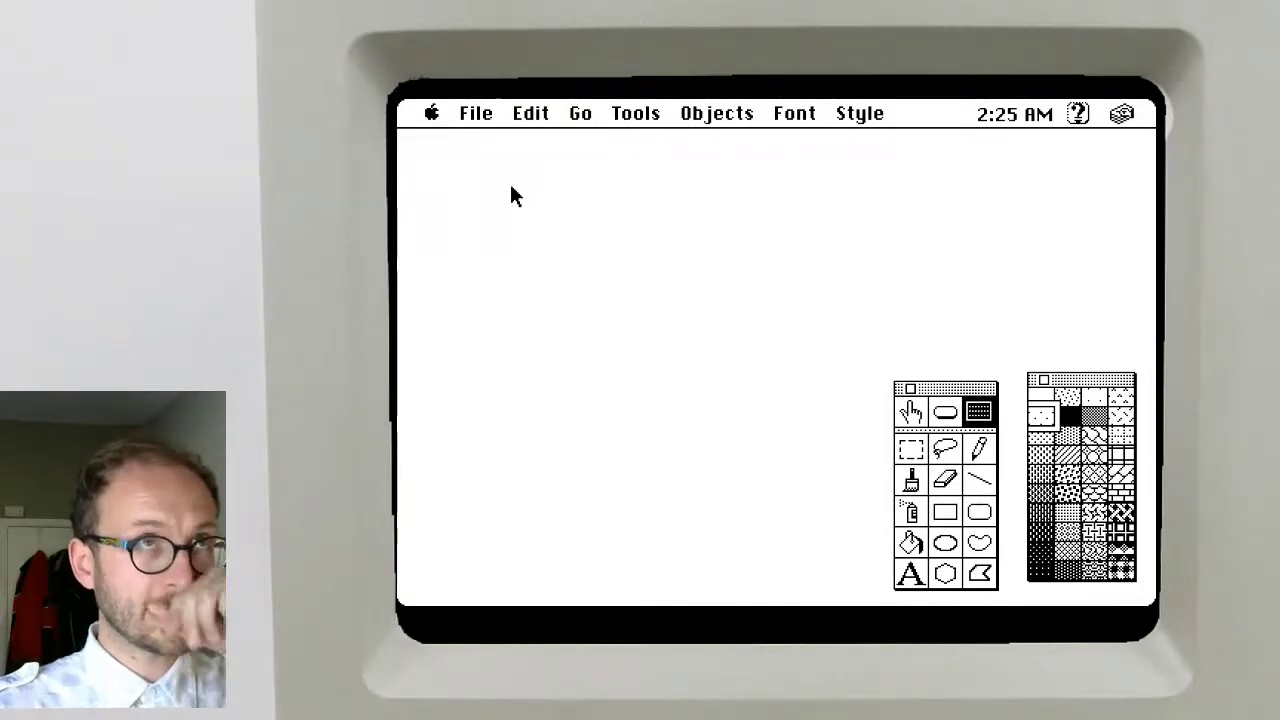
key("Left")
key("Right")
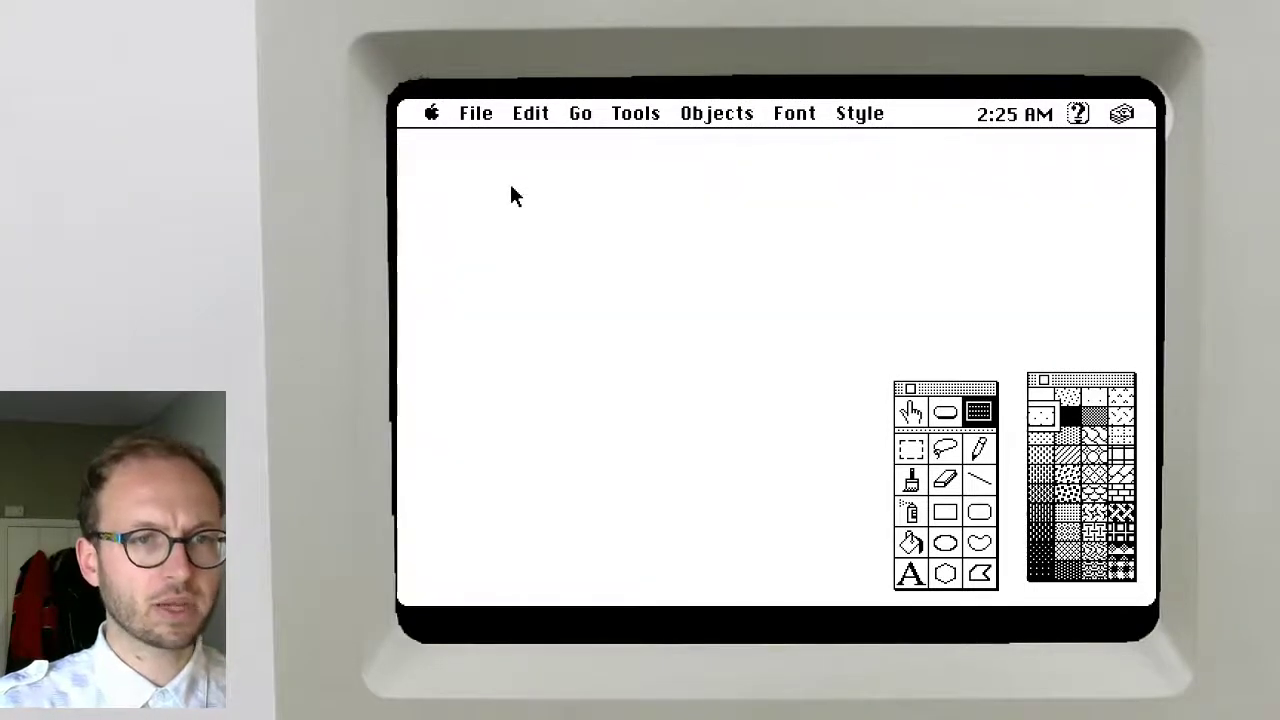
key("Right")
key("Left")
key("Left")
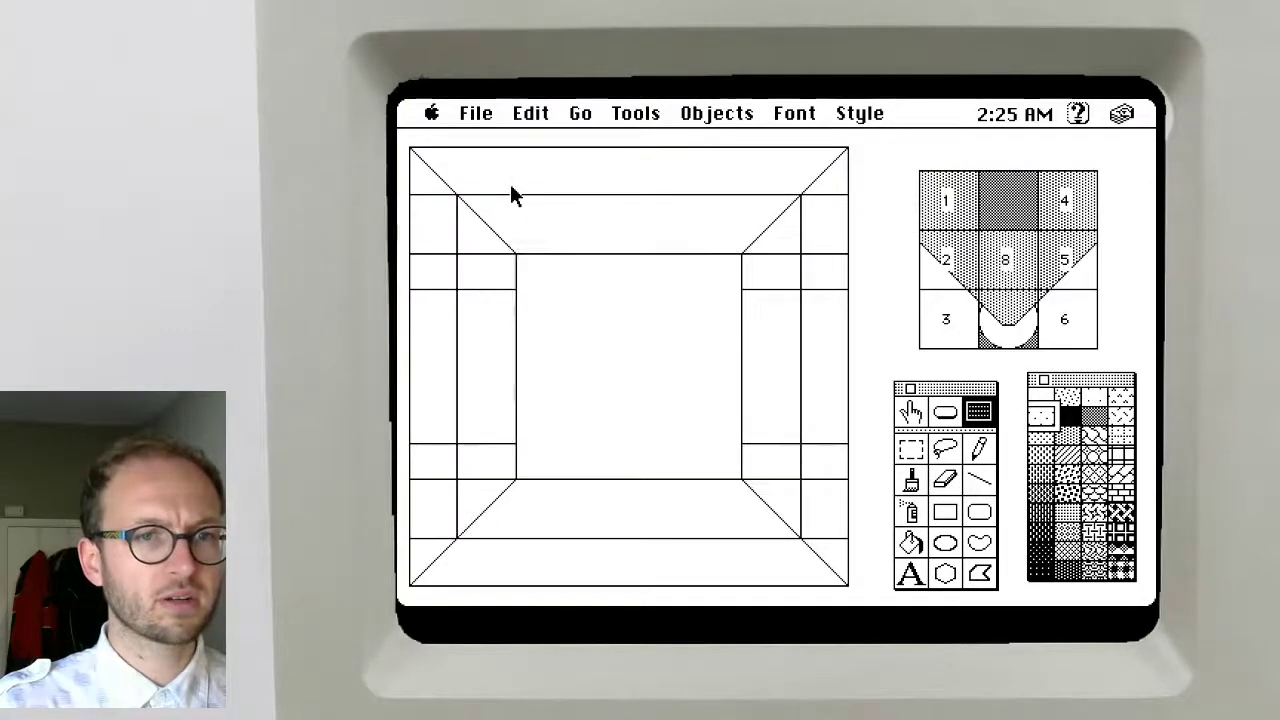
key("Right")
key("Right")
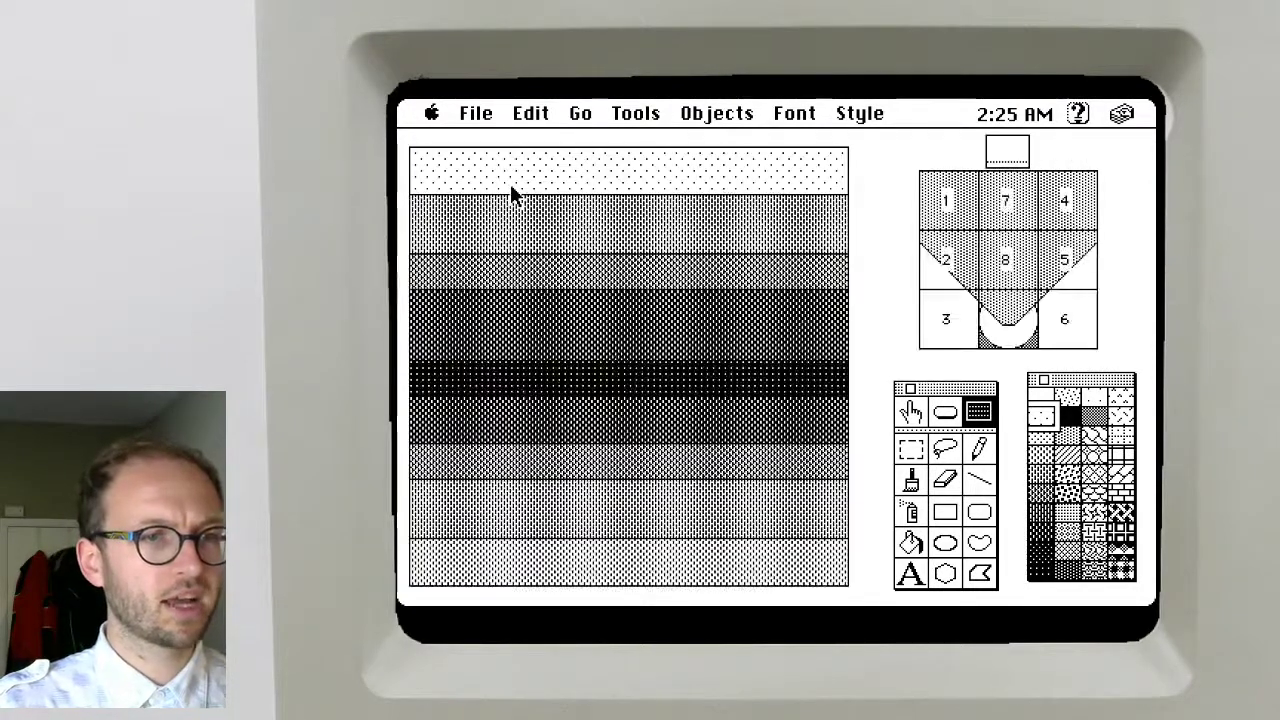
key("Right")
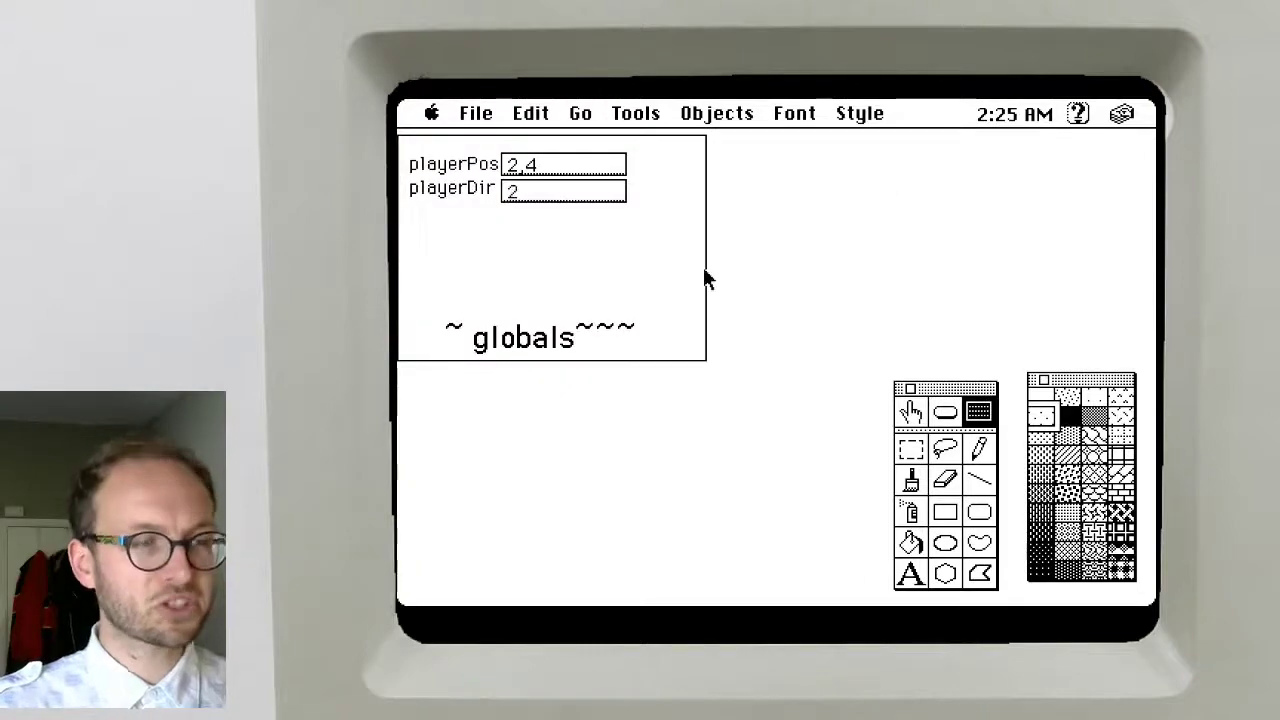
key("Left")
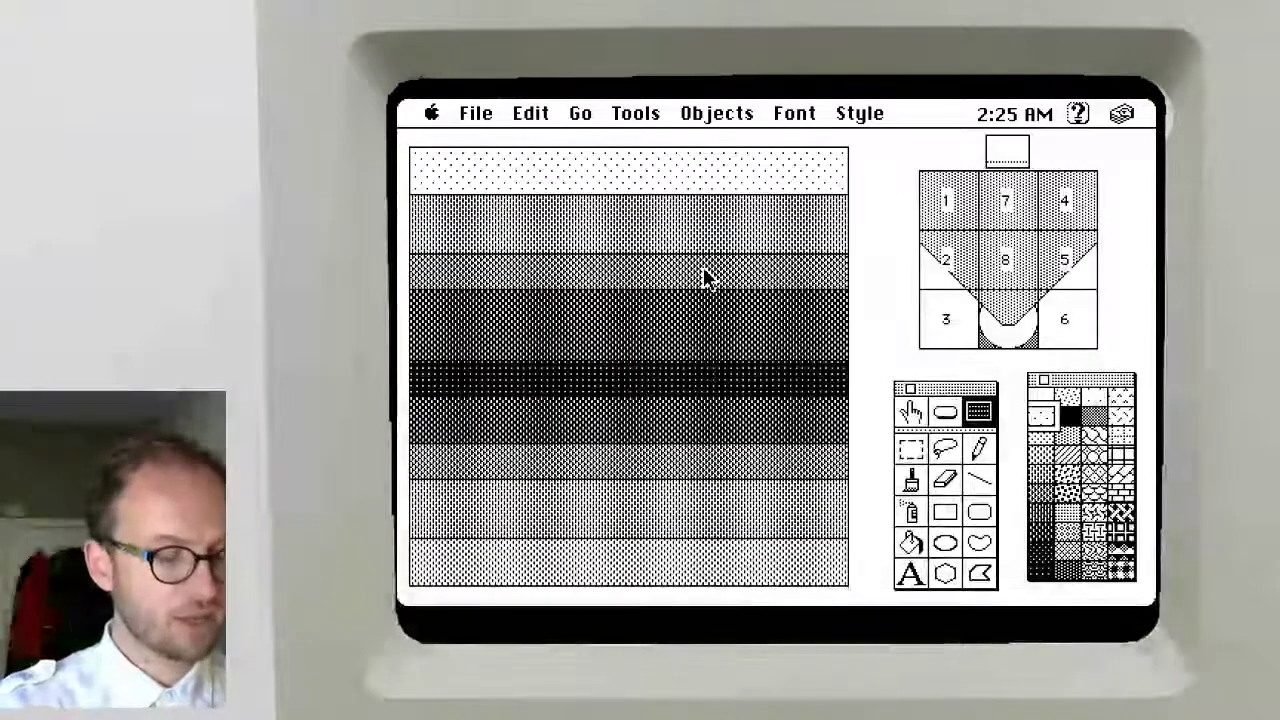
Issue the message "send render to background field 1", checking the field's number in its info dialog while composing it
key("super+m")
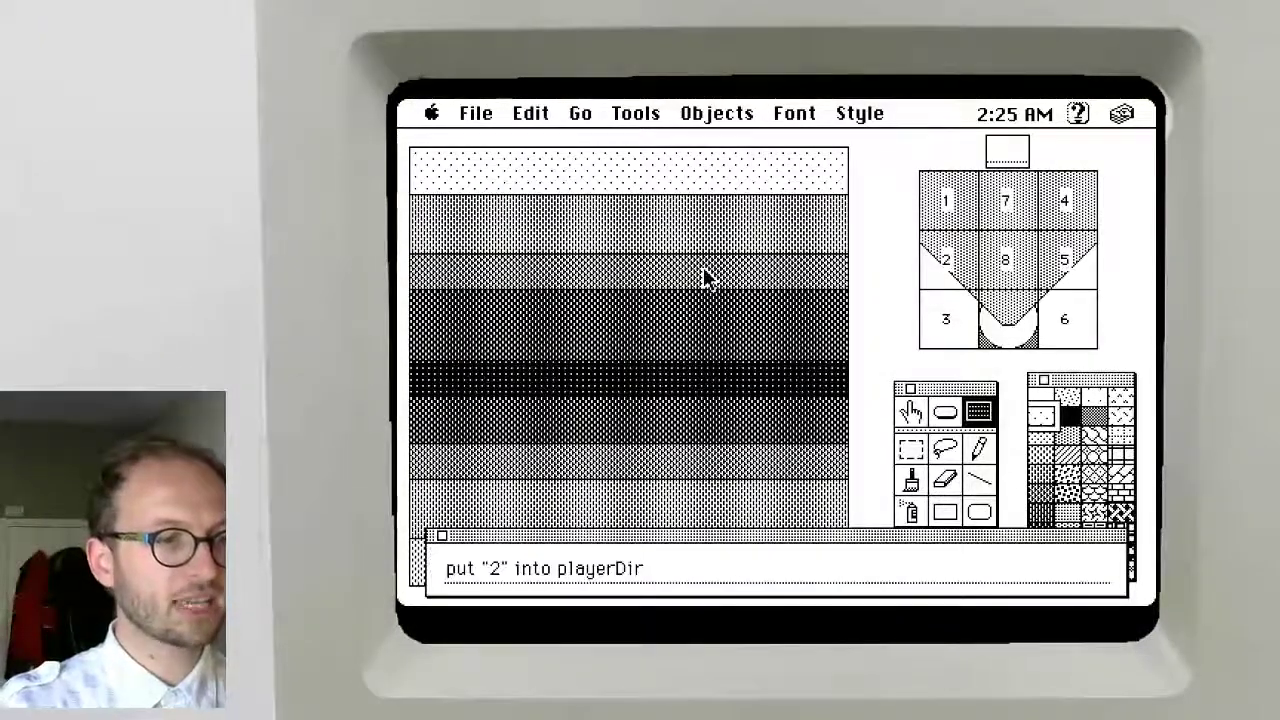
type("send")
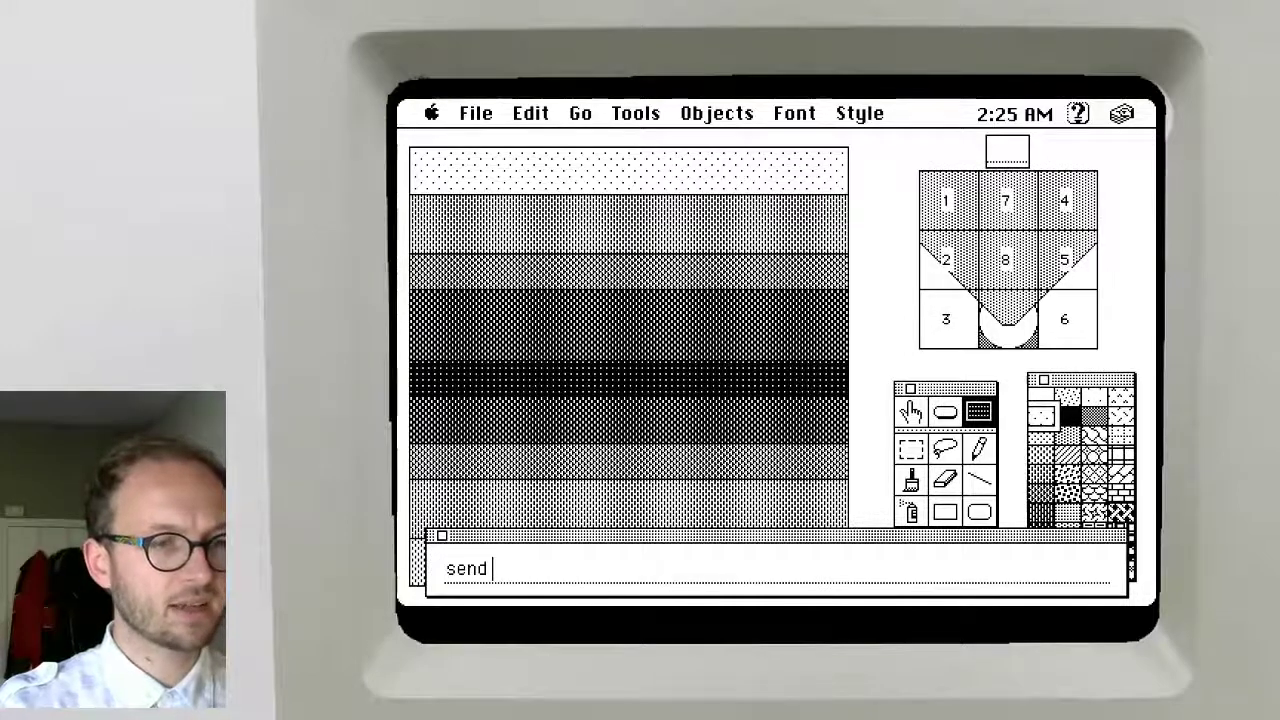
type(" rende")
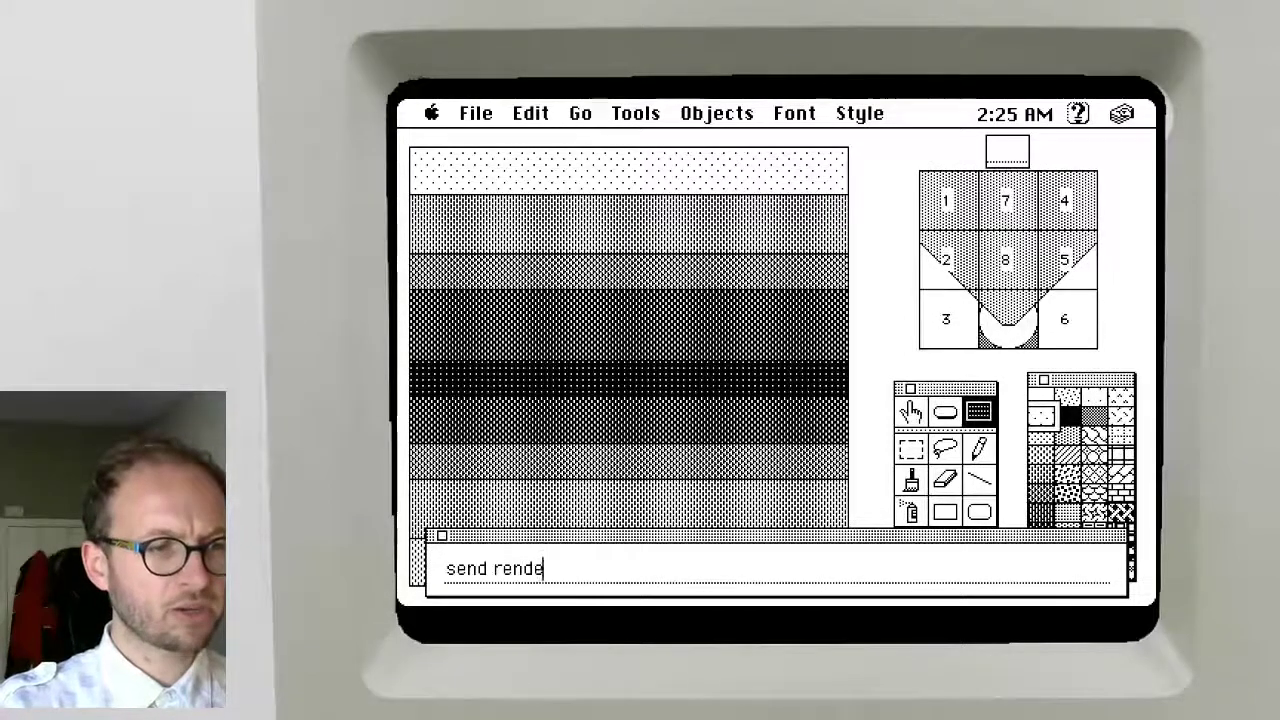
type("r to ")
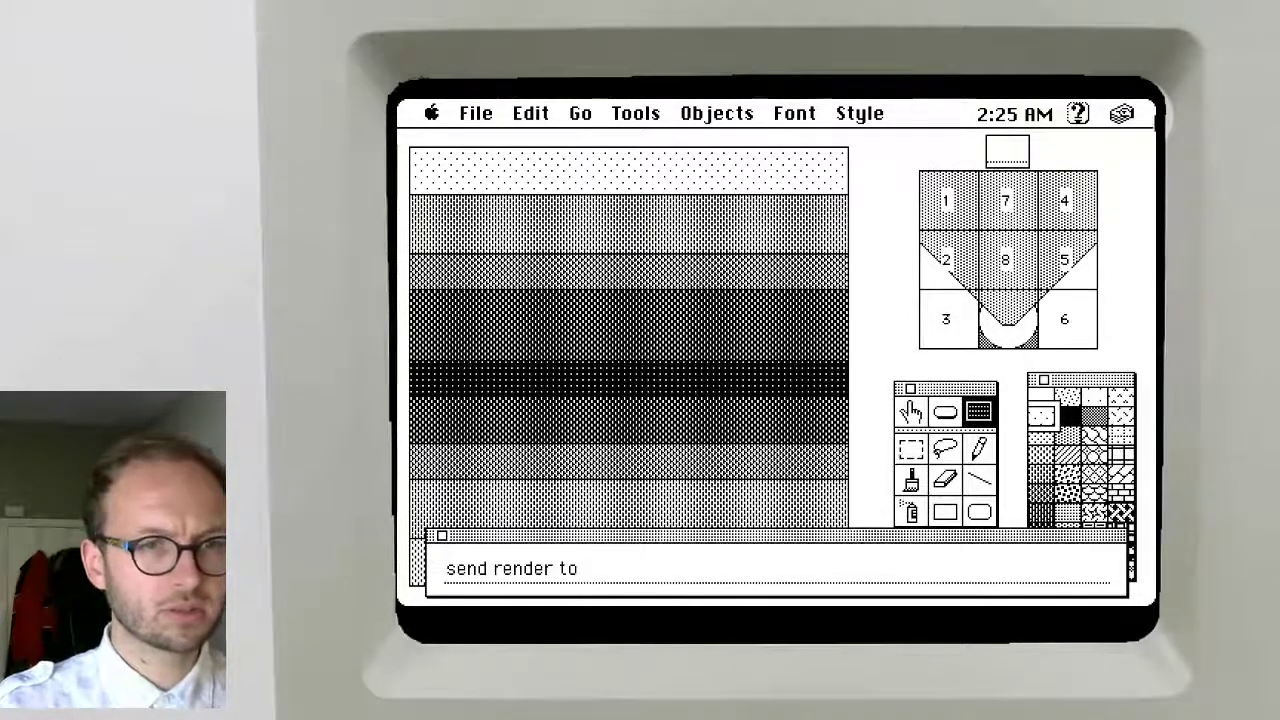
type("background file")
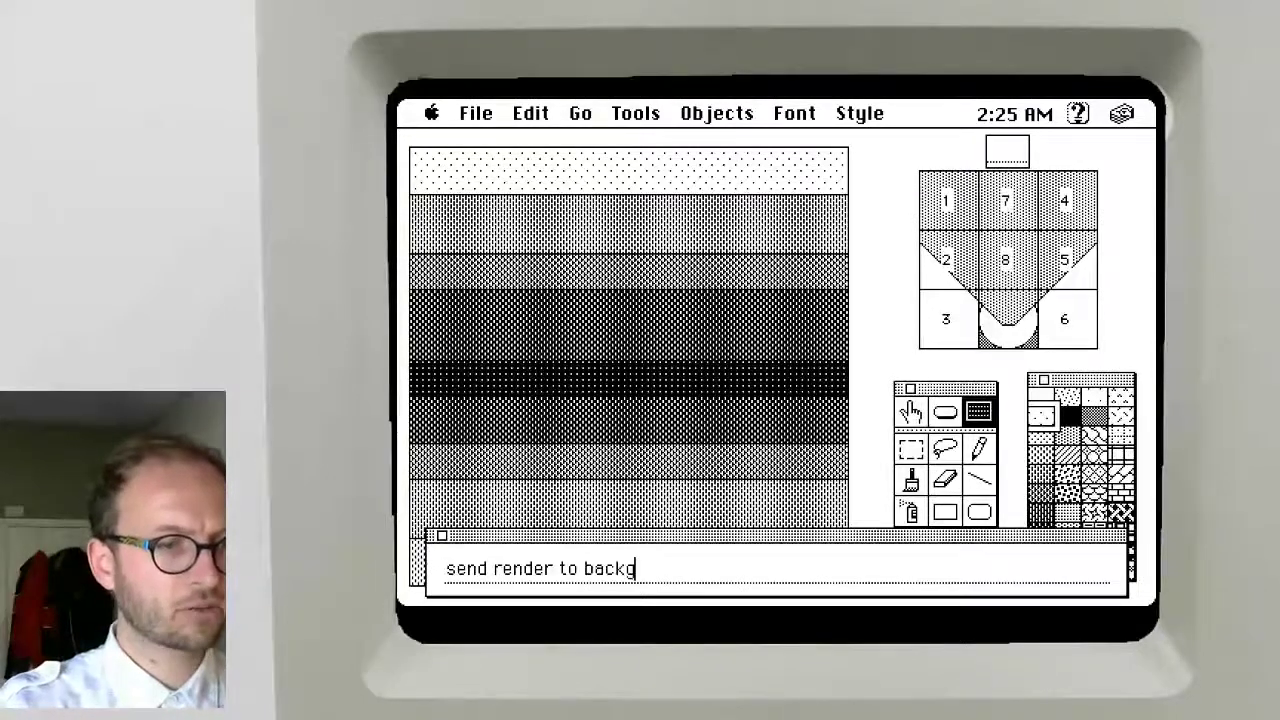
key("BackSpace")
key("BackSpace")
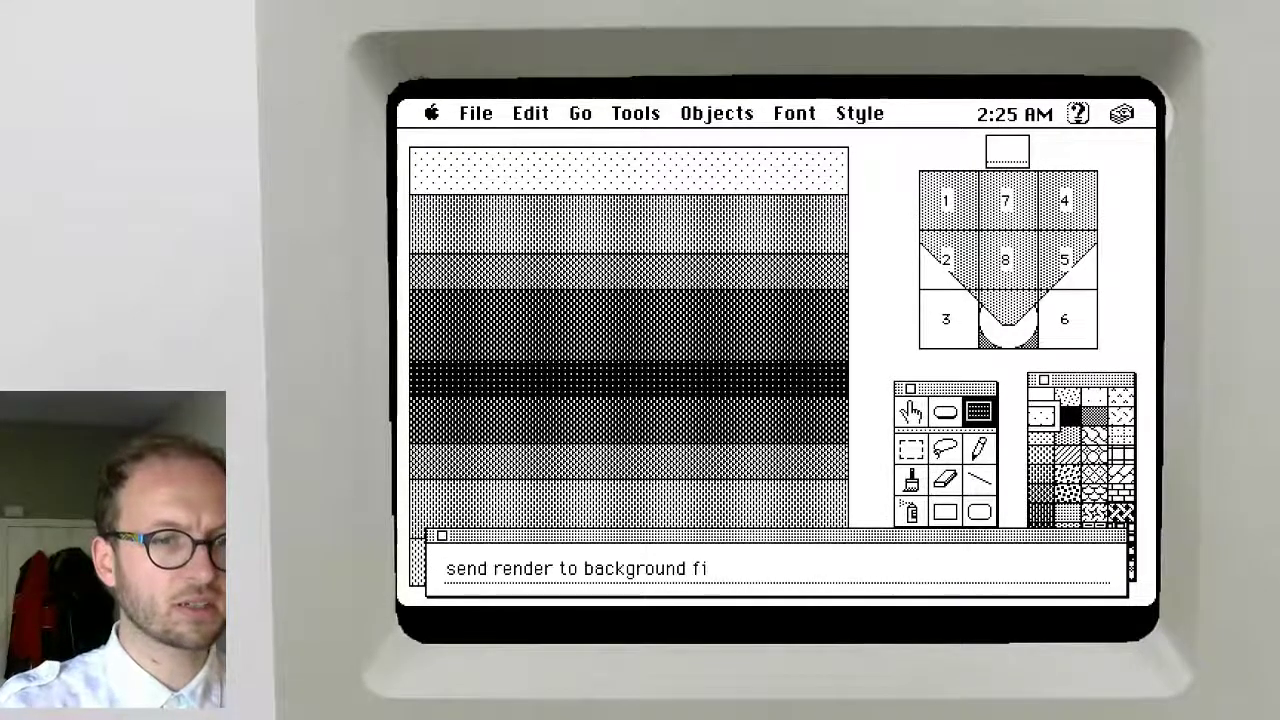
double_click(1018, 166)
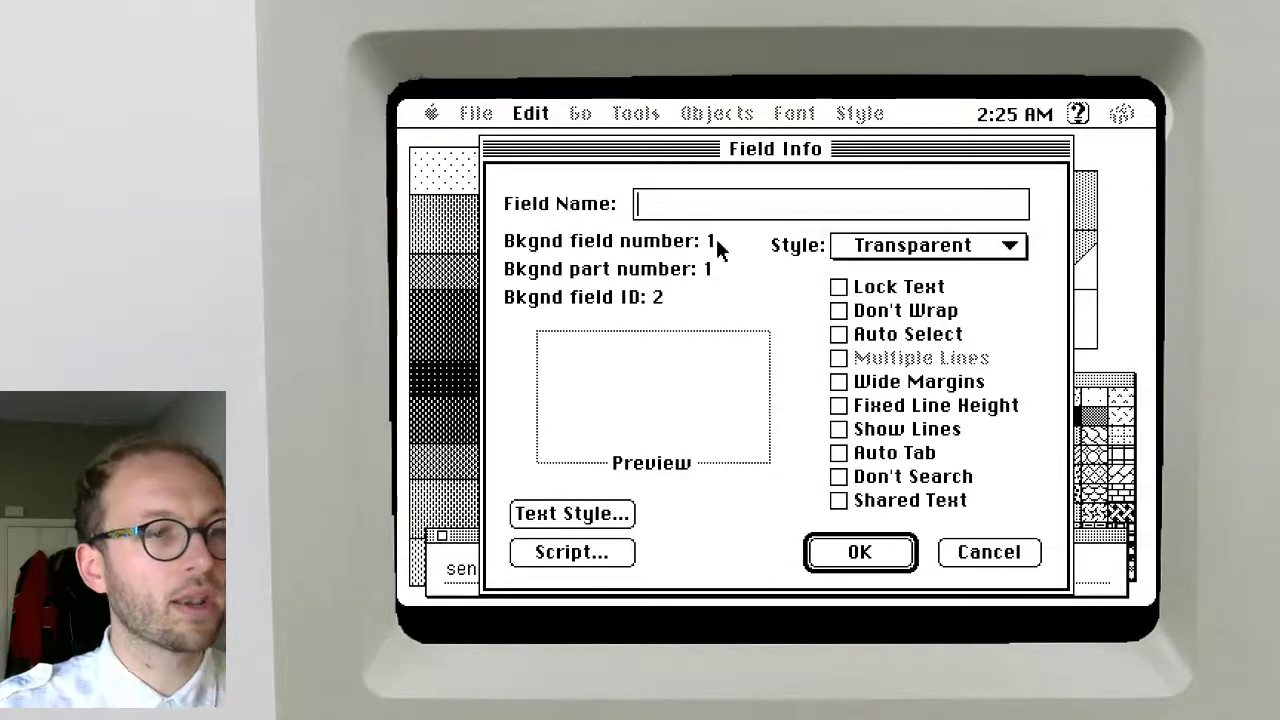
left_click(857, 551)
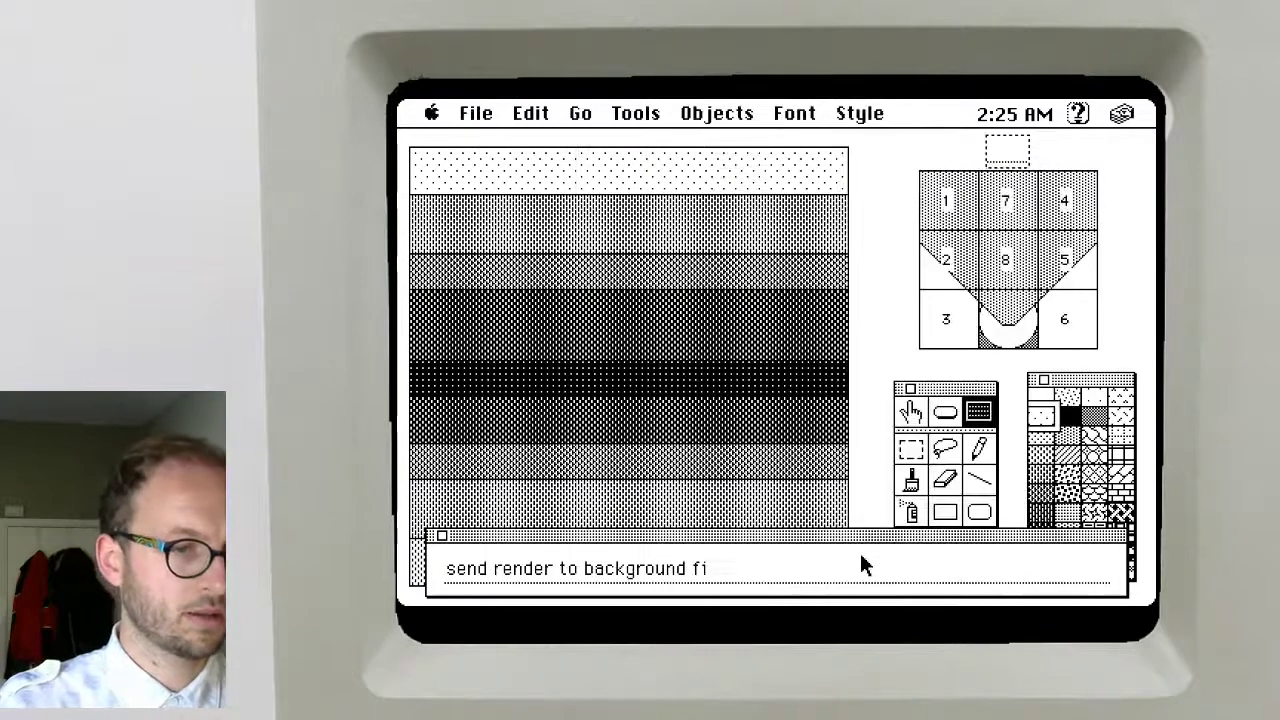
type("eld 1")
key("Return")
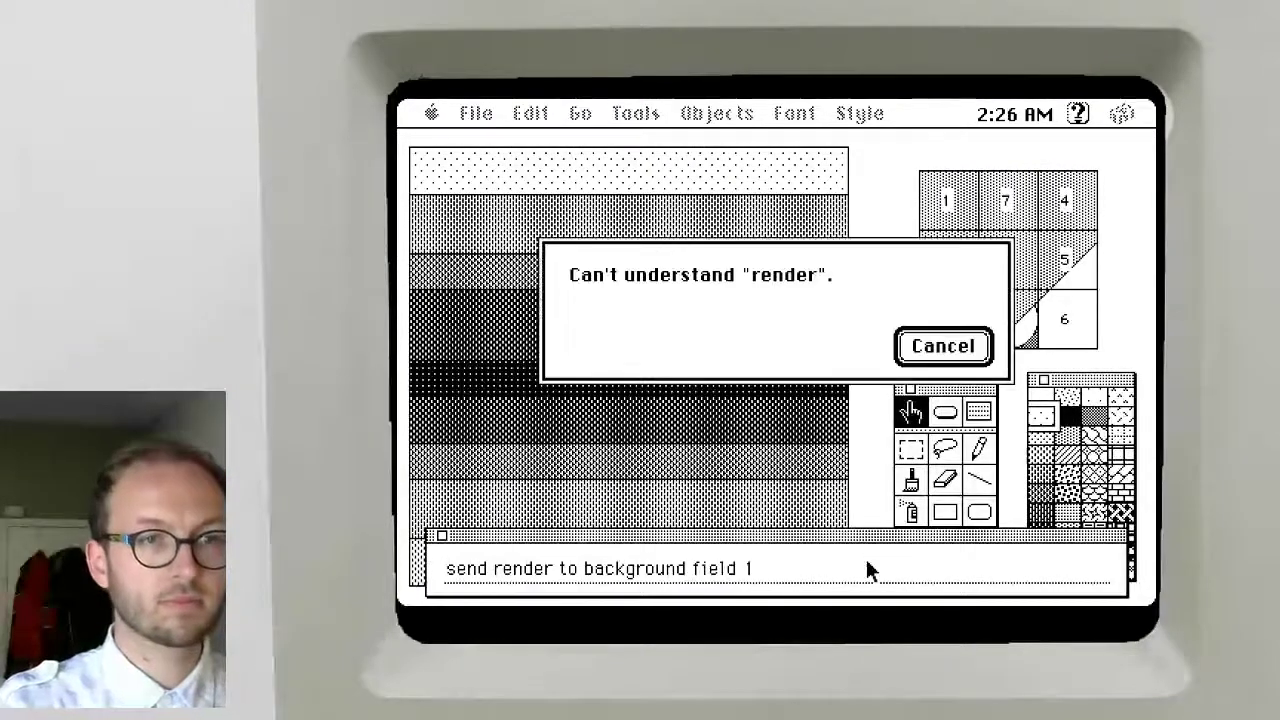
key("Return")
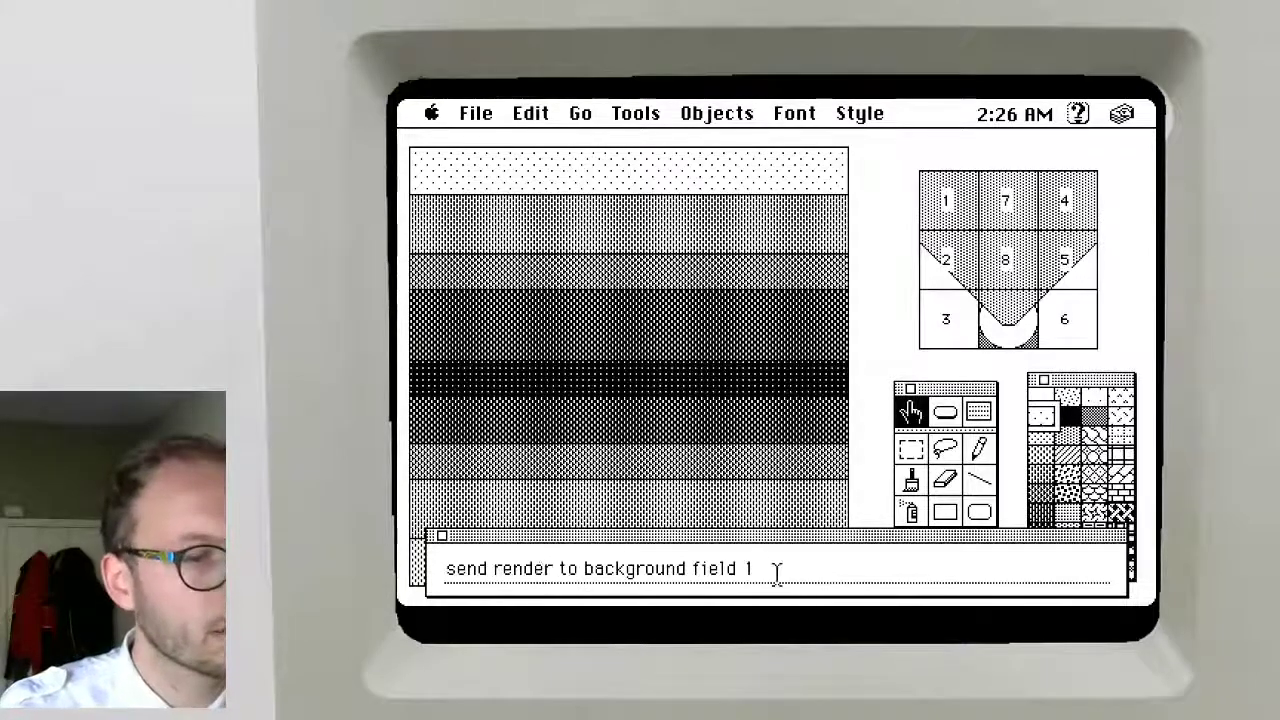
Try to send render to background field 2 instead
key("BackSpace")
type("2")
key("Return")
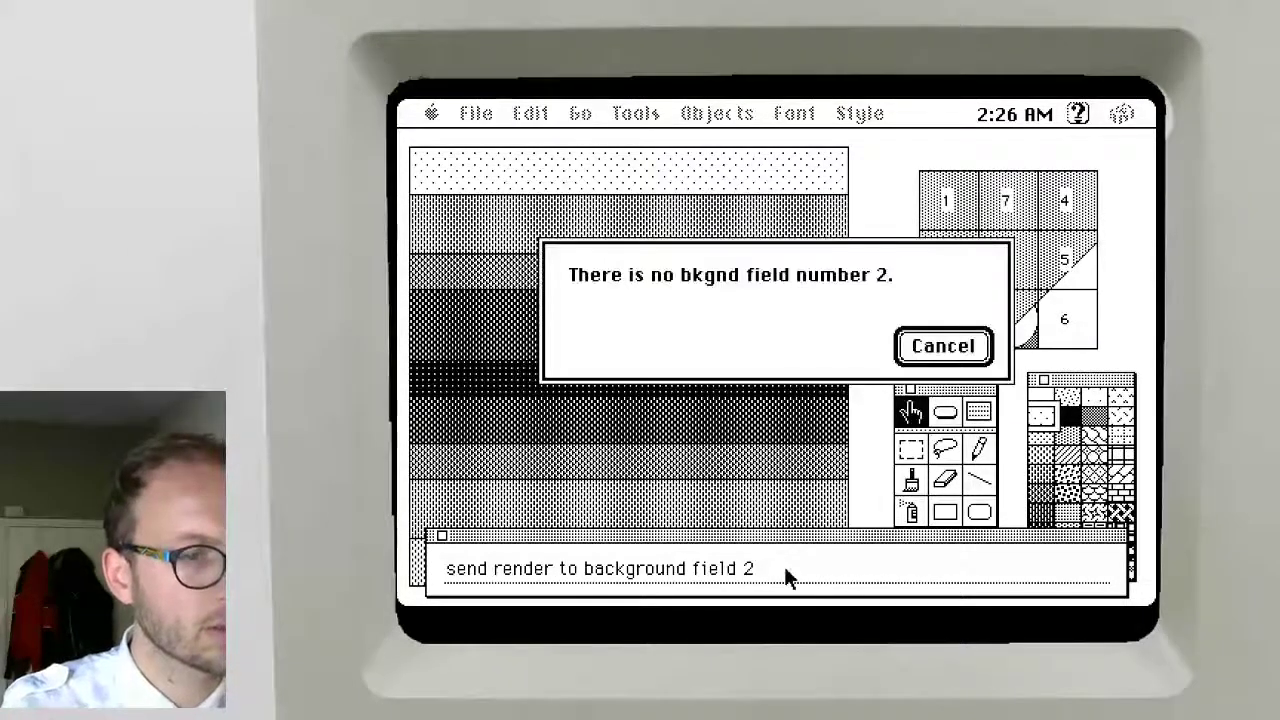
key("Return")
Change the message's target back to background field 1 and send render again
key("BackSpace")
type("1")
key("Return")
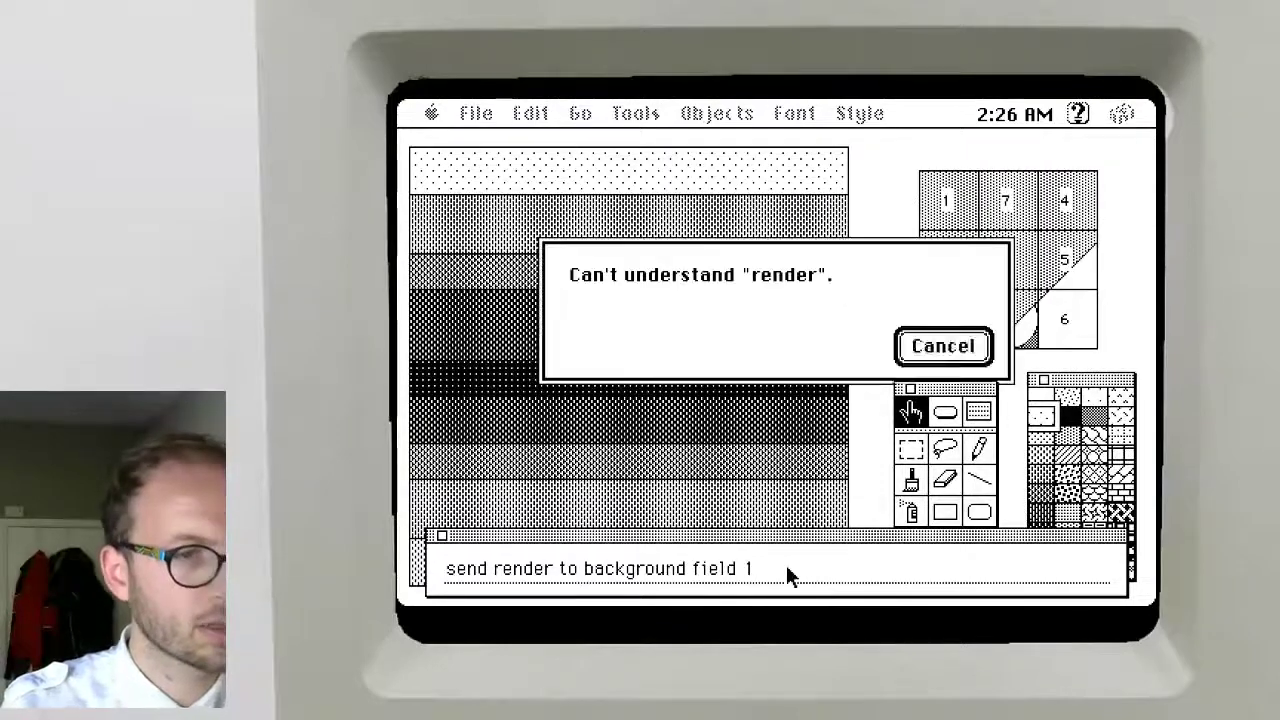
Complete the last put line in the script of the background field above the map as "put item theDir of dirs into me"
key("Return")
left_click(980, 413)
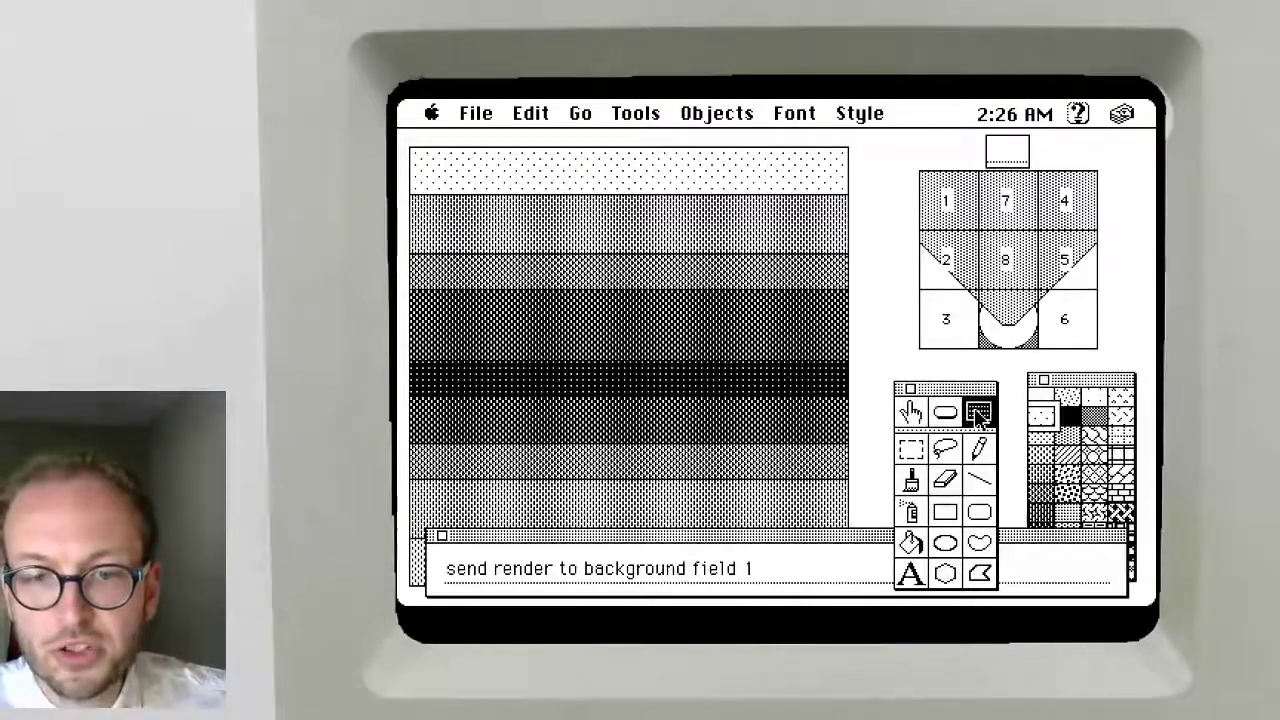
double_click(1000, 160)
left_click(598, 551)
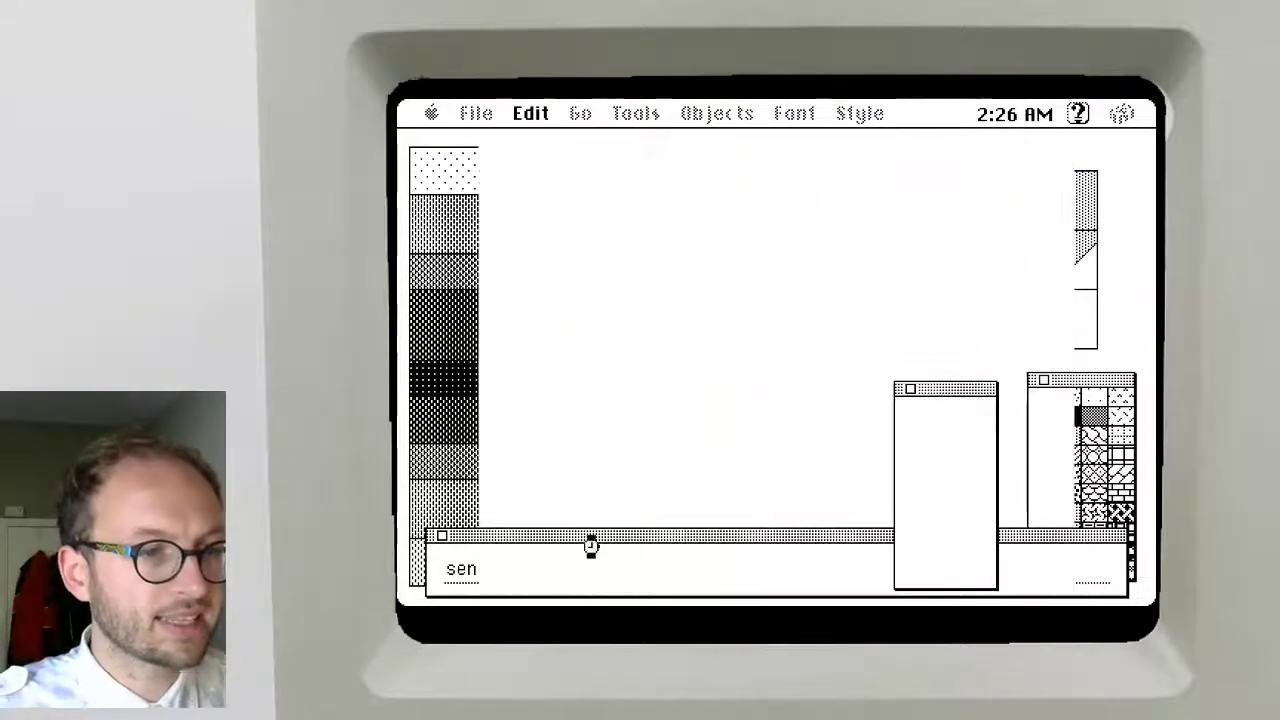
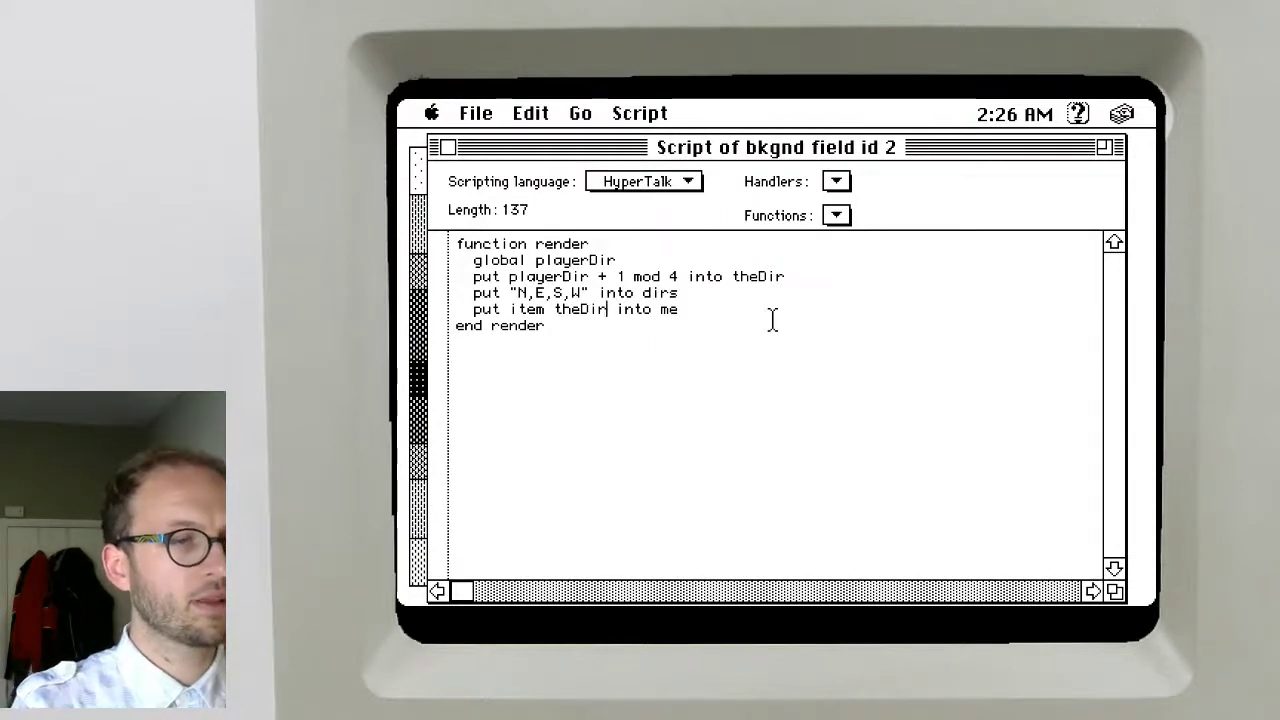
left_click(606, 309)
type("of")
key("BackSpace")
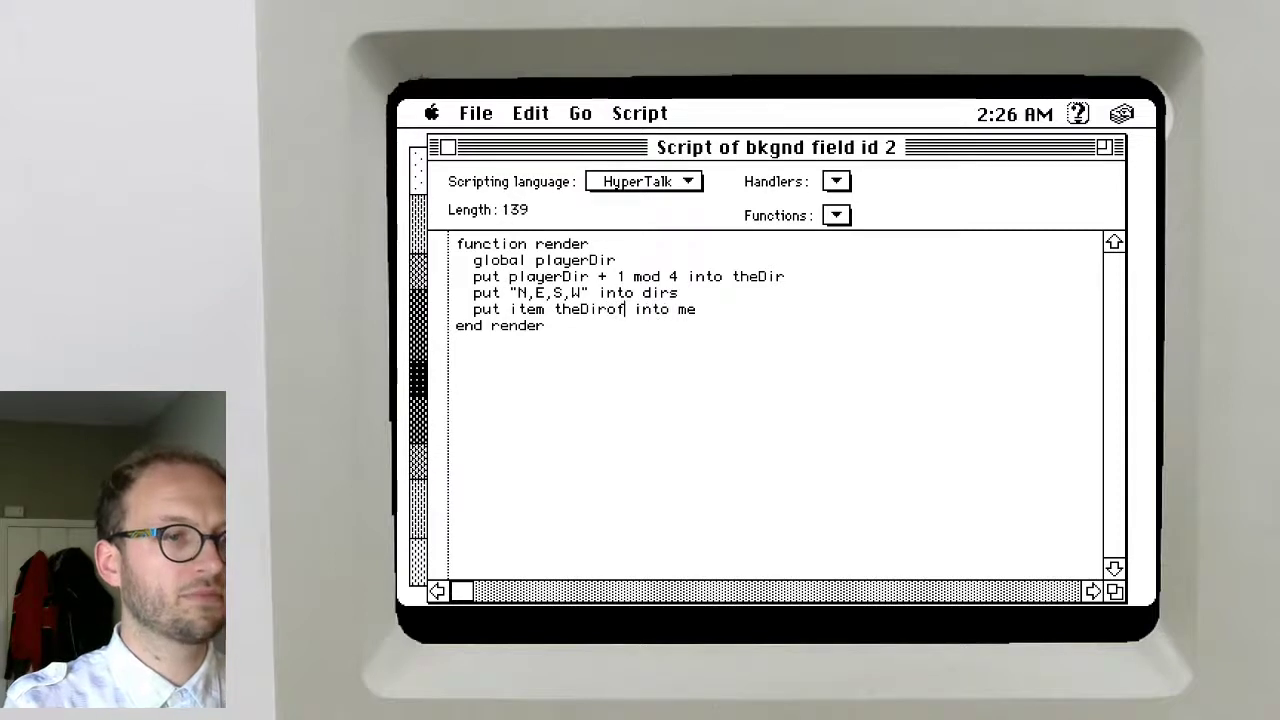
type("f dirs")
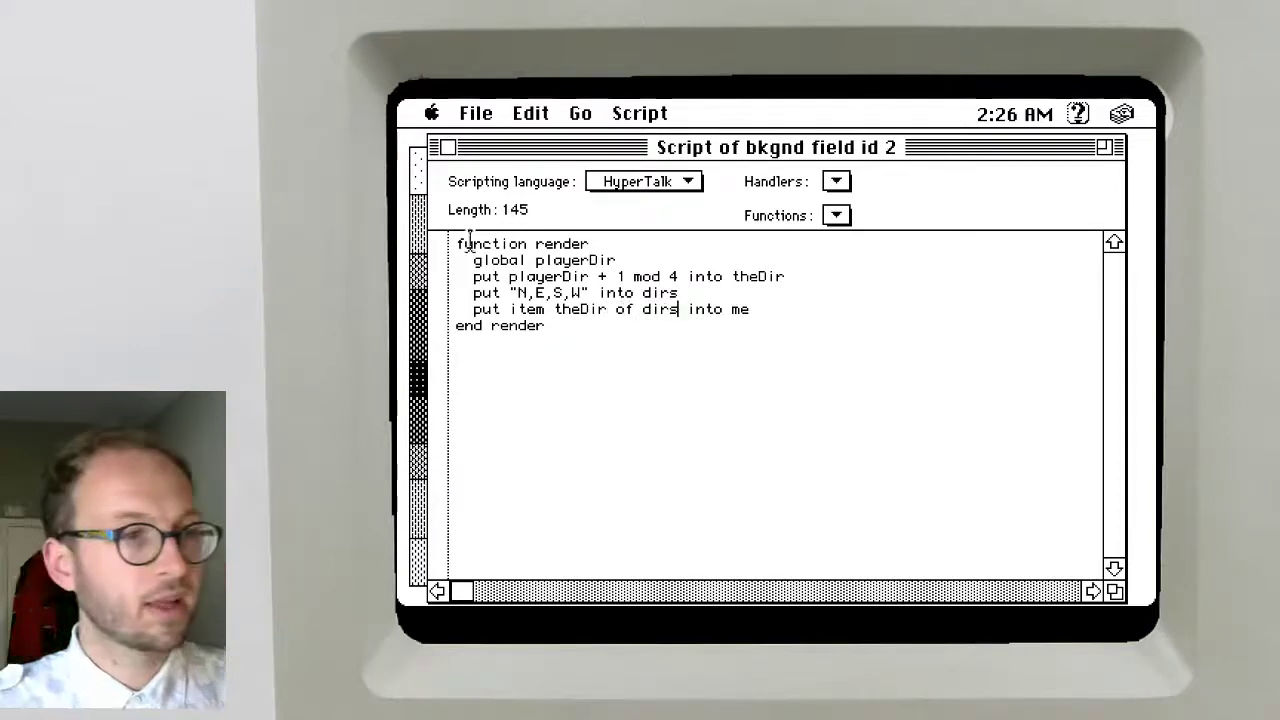
Change the script's opening line to "on render", save the script, and send render to background field 1
left_click_drag(593, 244, 573, 218)
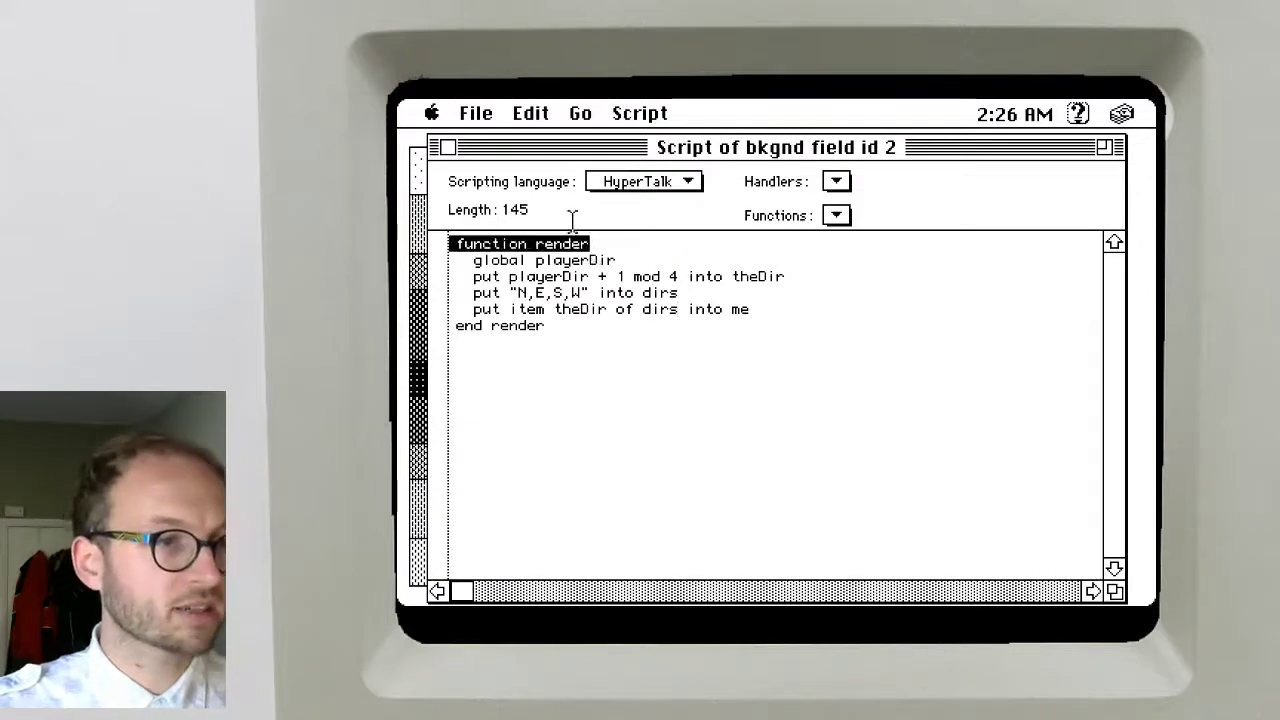
type("on re")
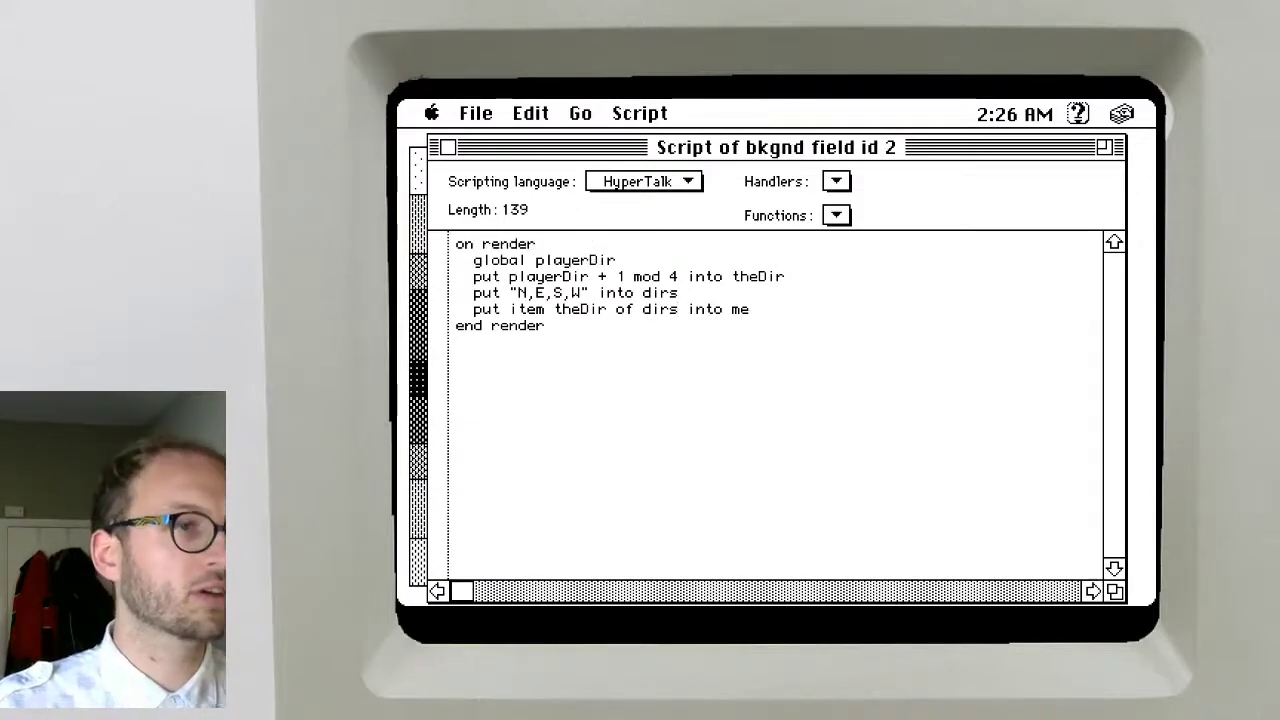
left_click_drag(451, 357, 401, 340)
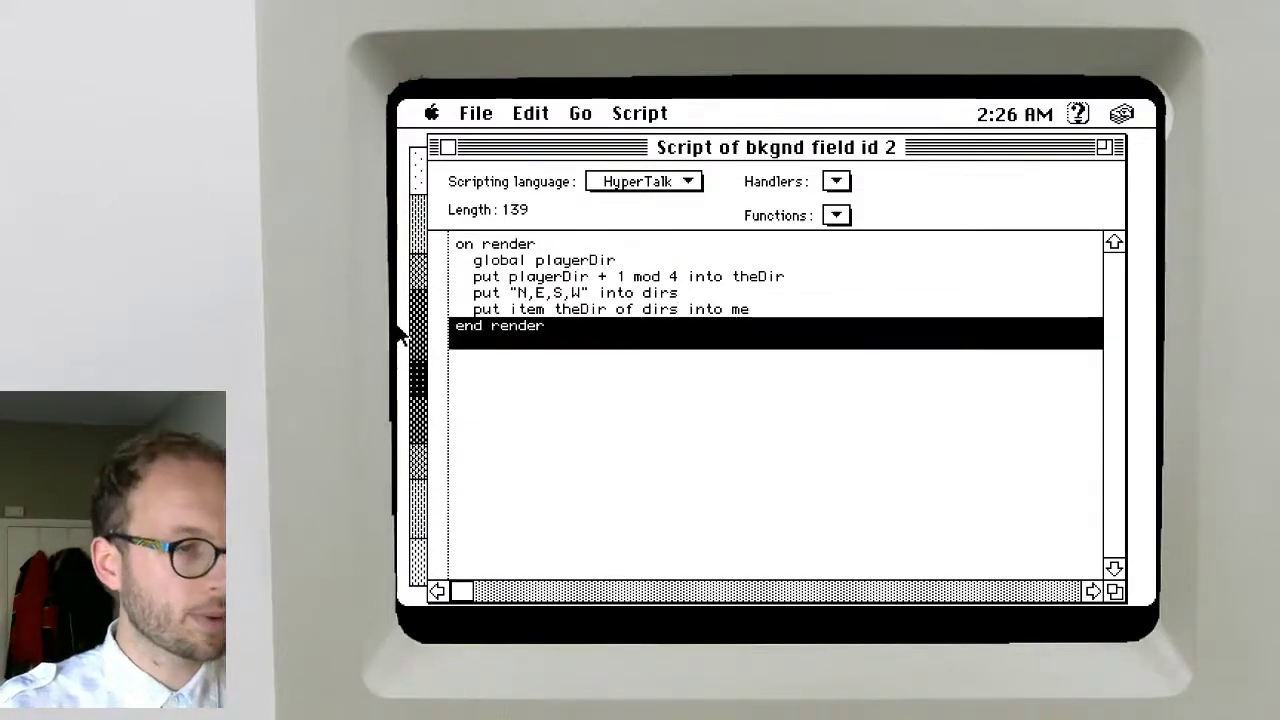
left_click(731, 568)
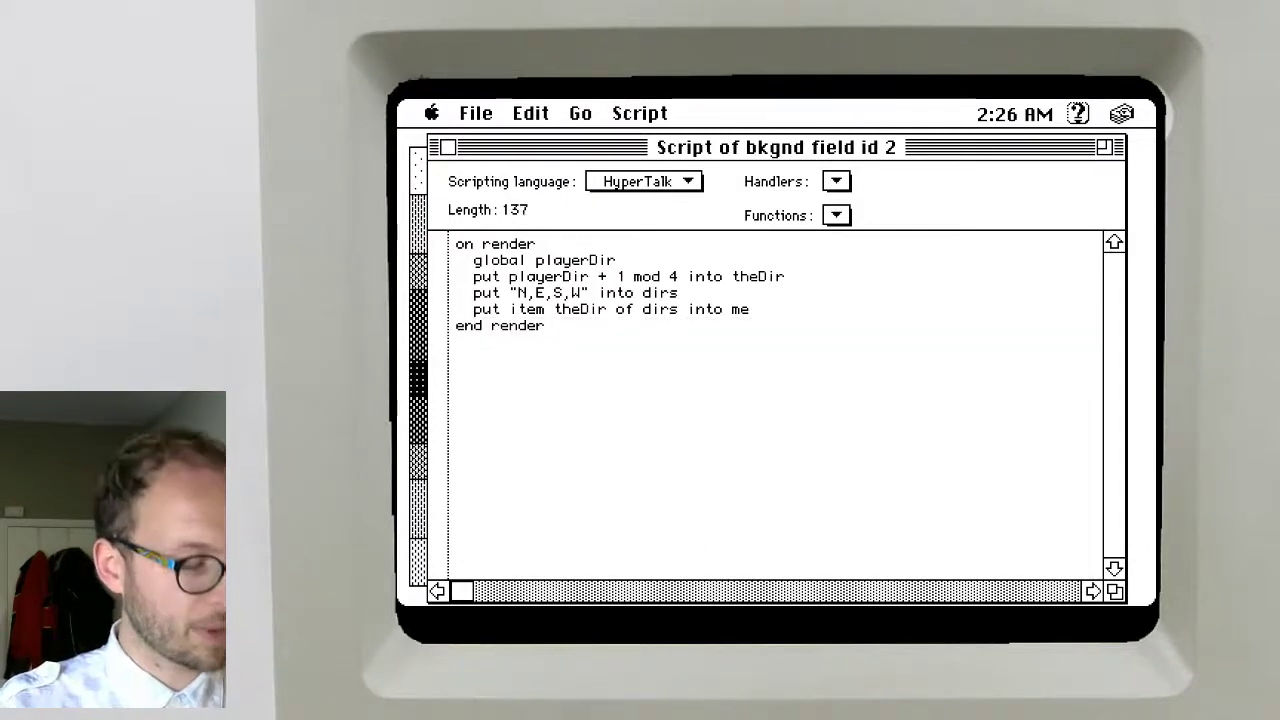
key("super+w")
key("Return")
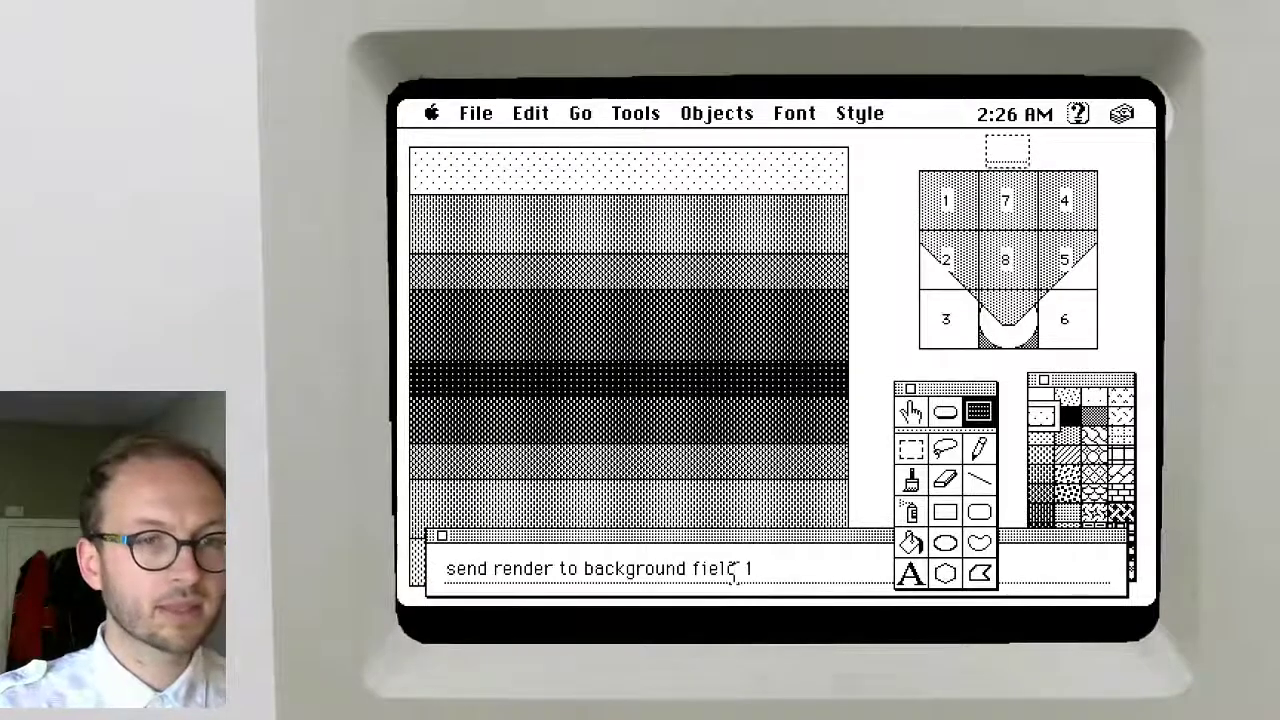
left_click(734, 571)
key("Return")
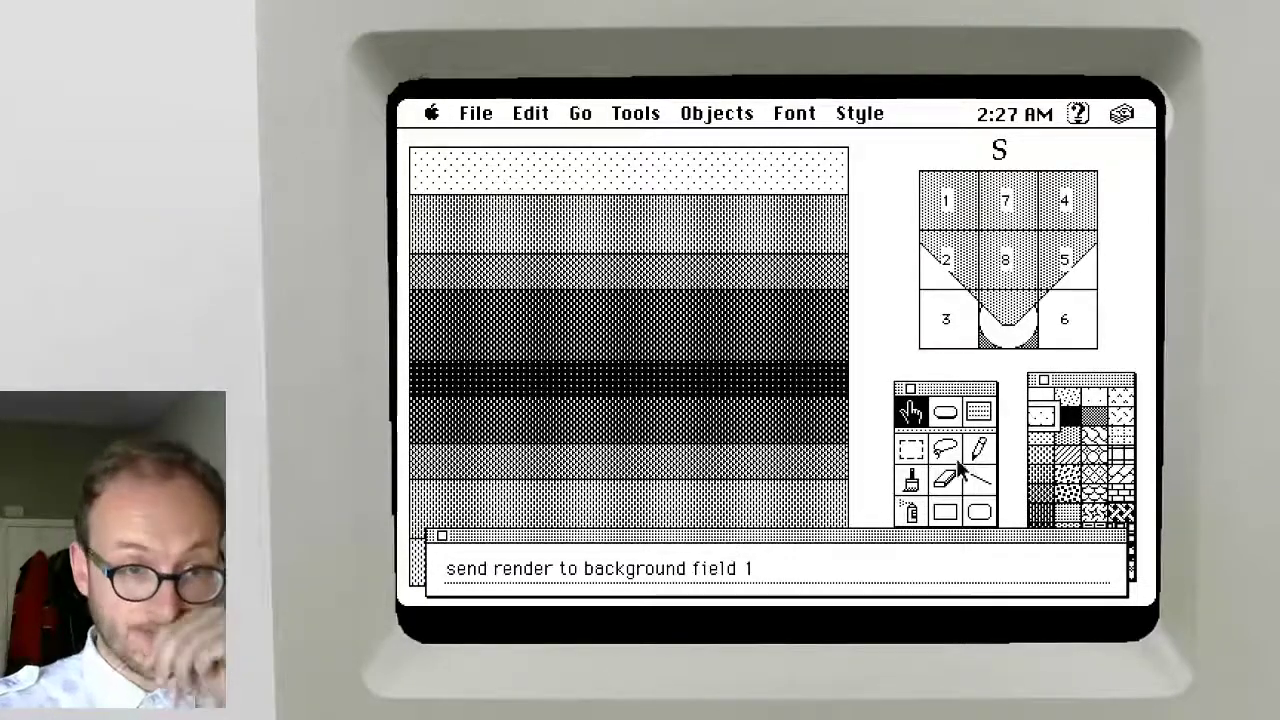
Center the text of the background field above the map in its text style settings
left_click(978, 414)
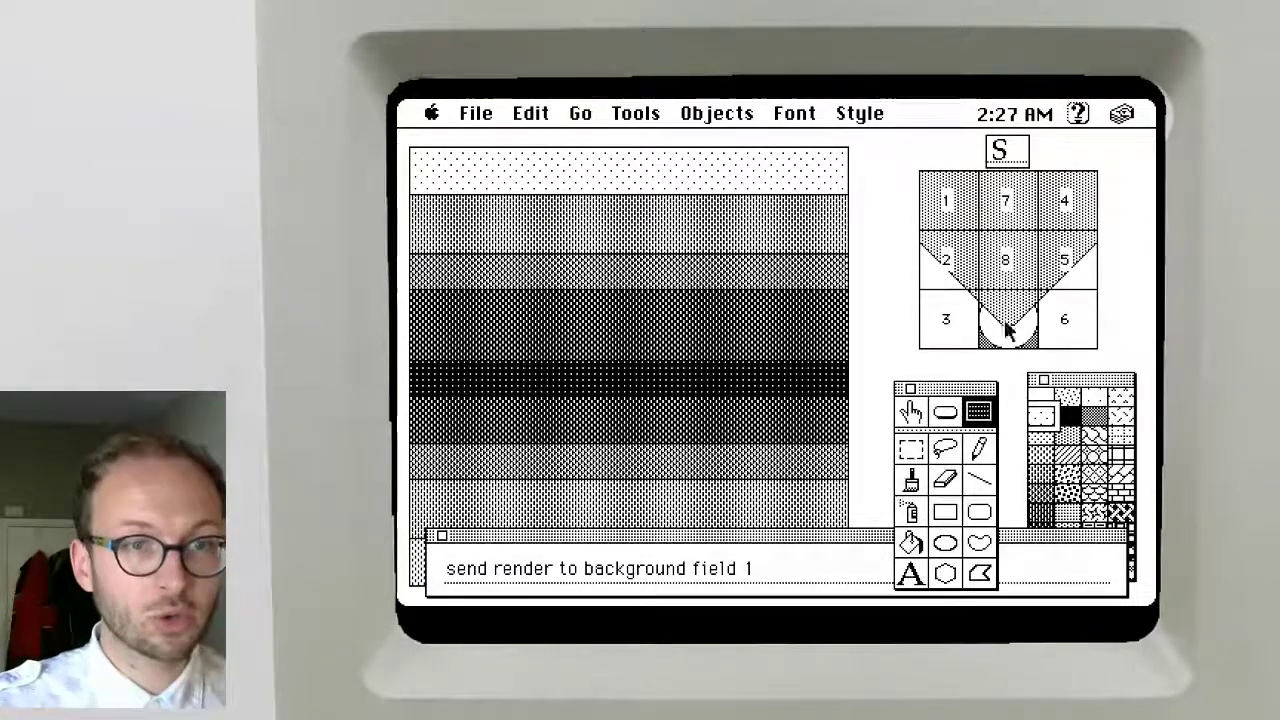
double_click(1023, 148)
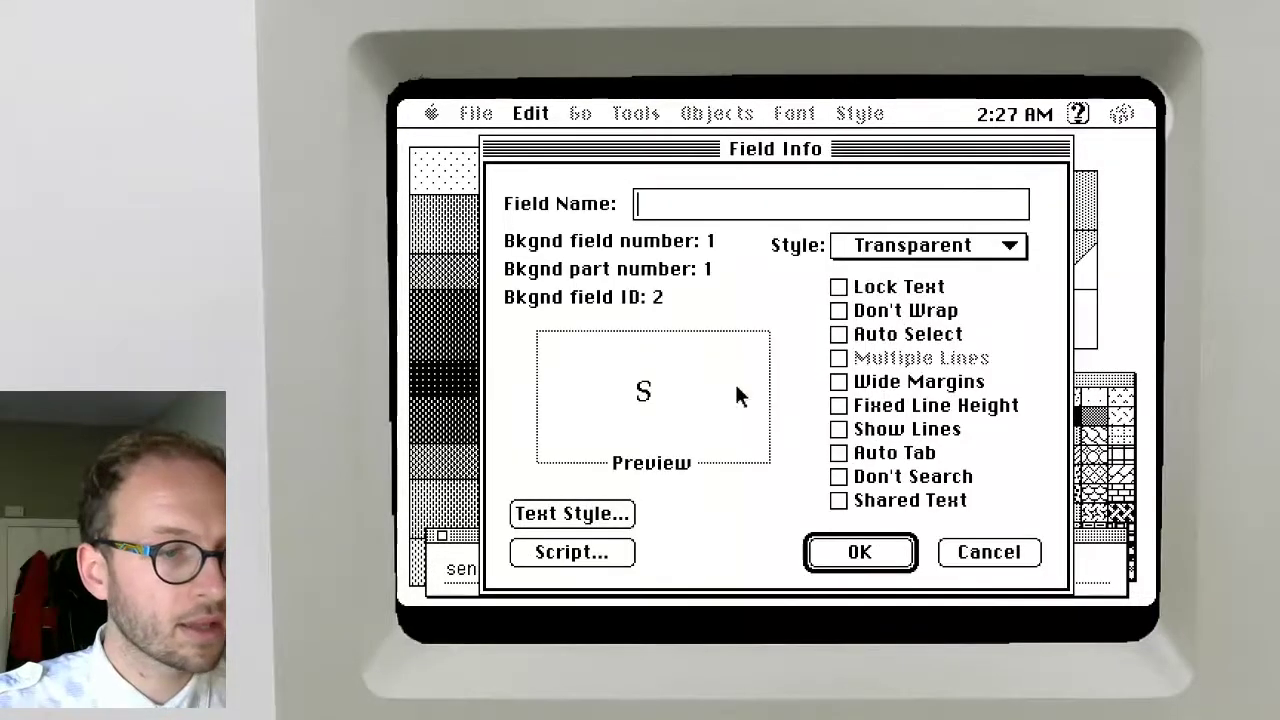
left_click(600, 513)
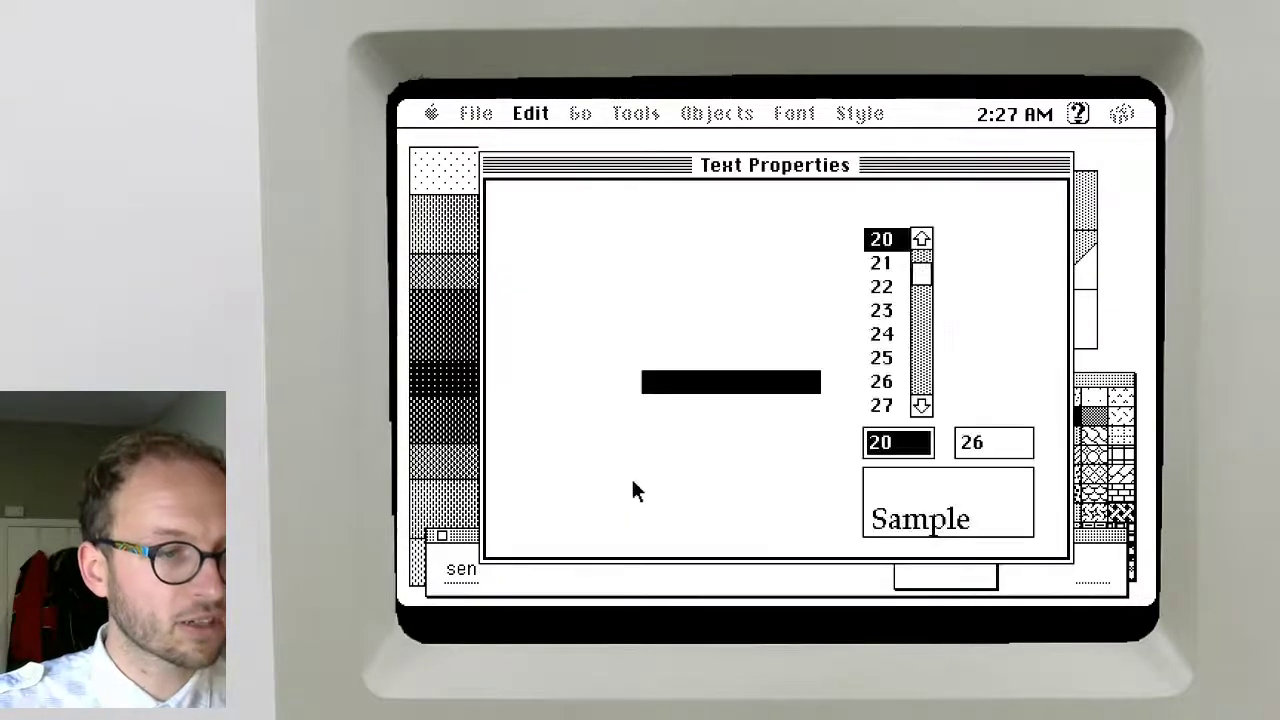
left_click(547, 508)
left_click(990, 248)
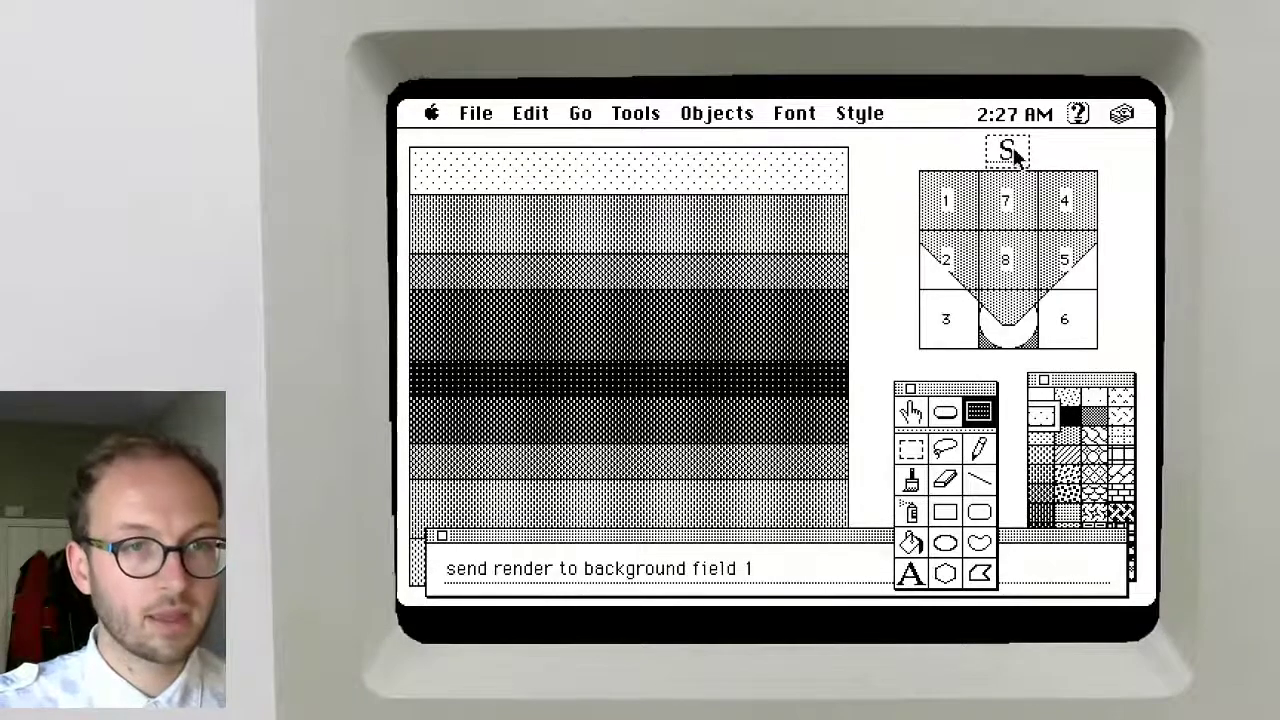
Duplicate the direction field to the right side of the map and make the copy's script add 2 to playerDir
left_click_drag(1006, 150, 1124, 262)
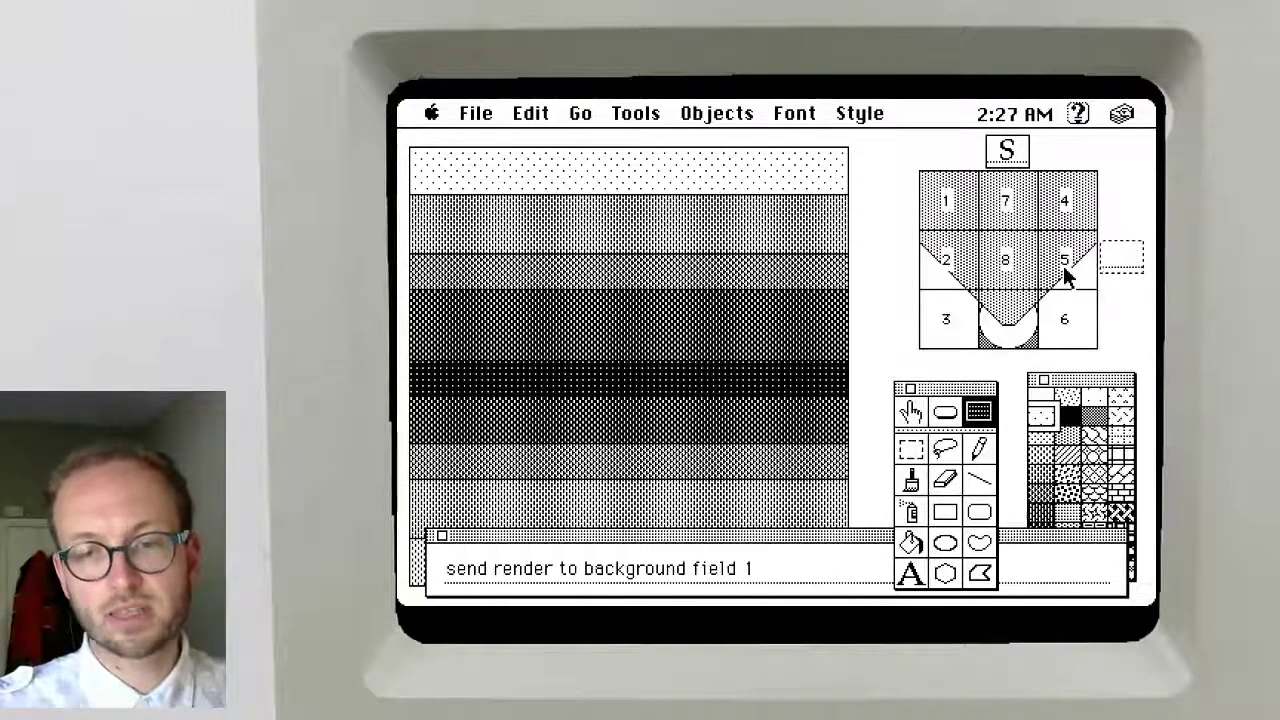
double_click(1141, 265)
left_click(544, 550)
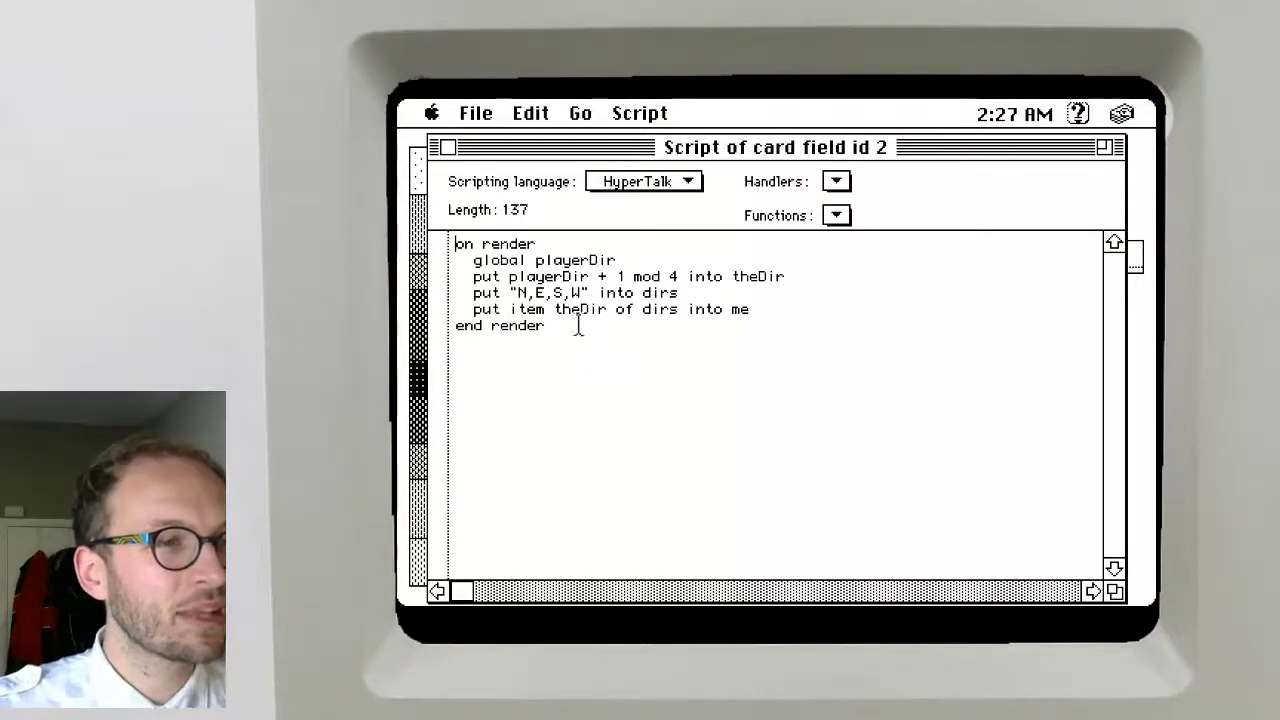
double_click(620, 276)
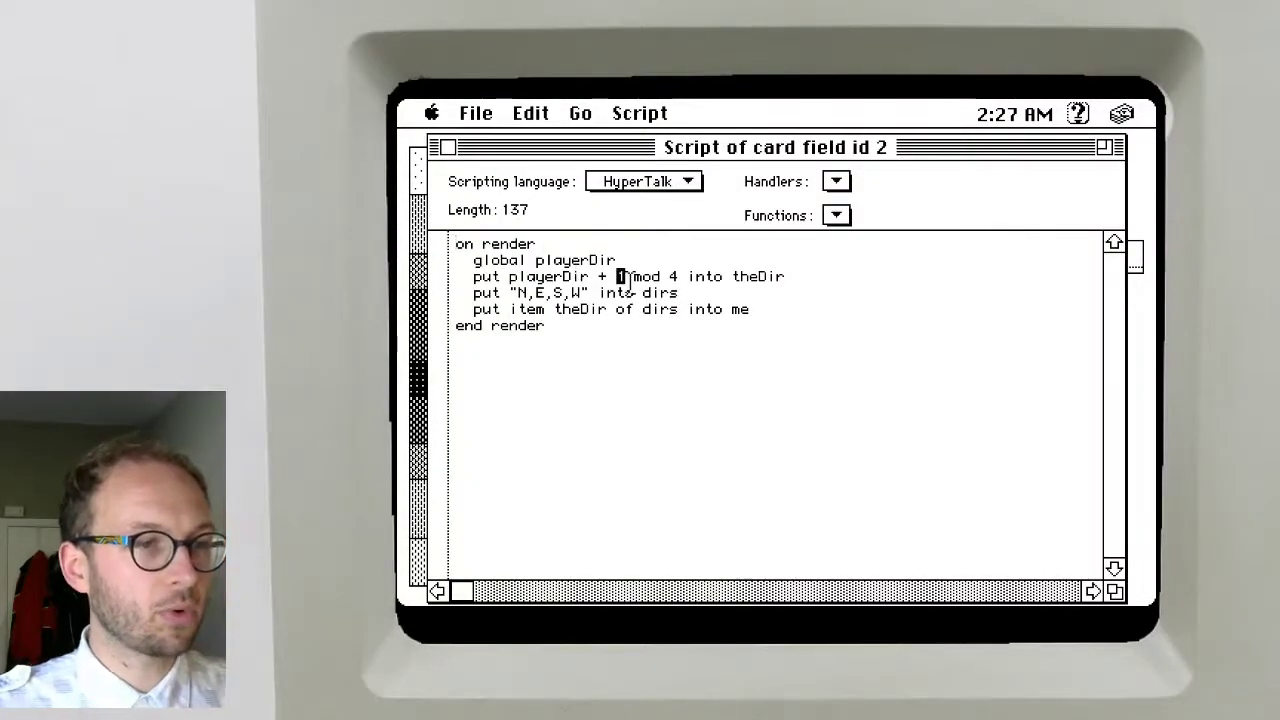
type("2")
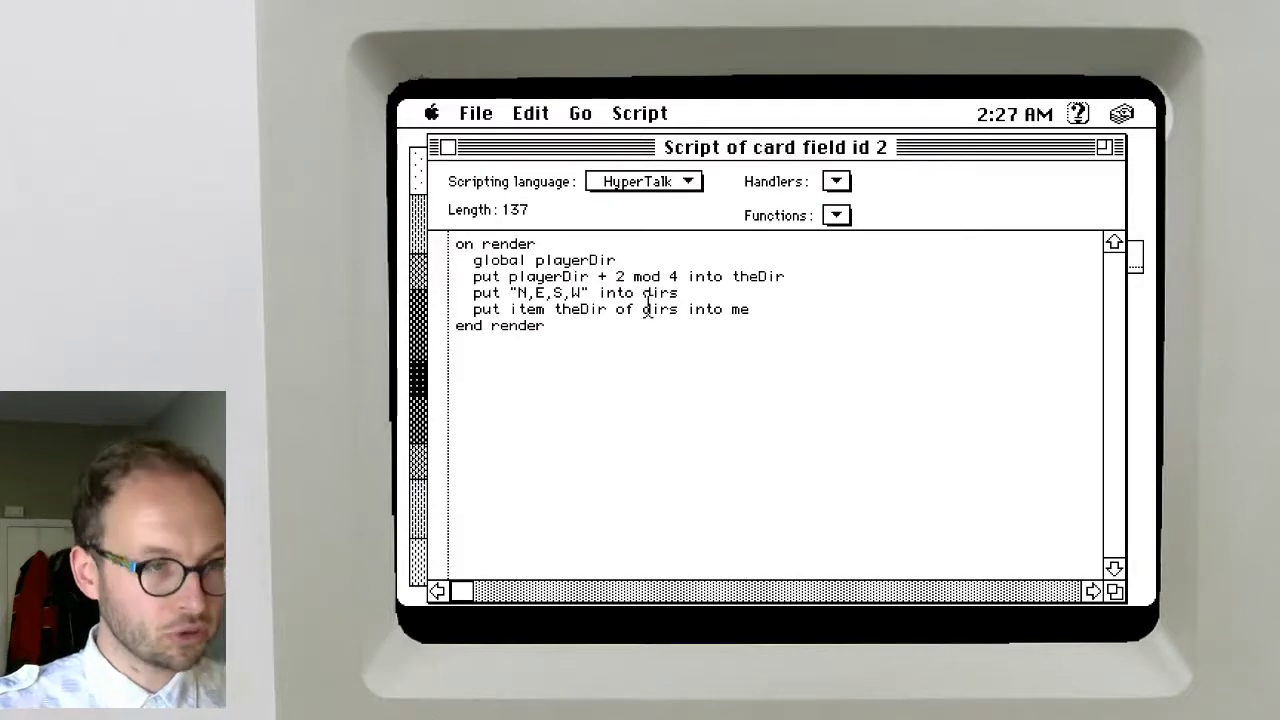
key("super+w")
key("Return")
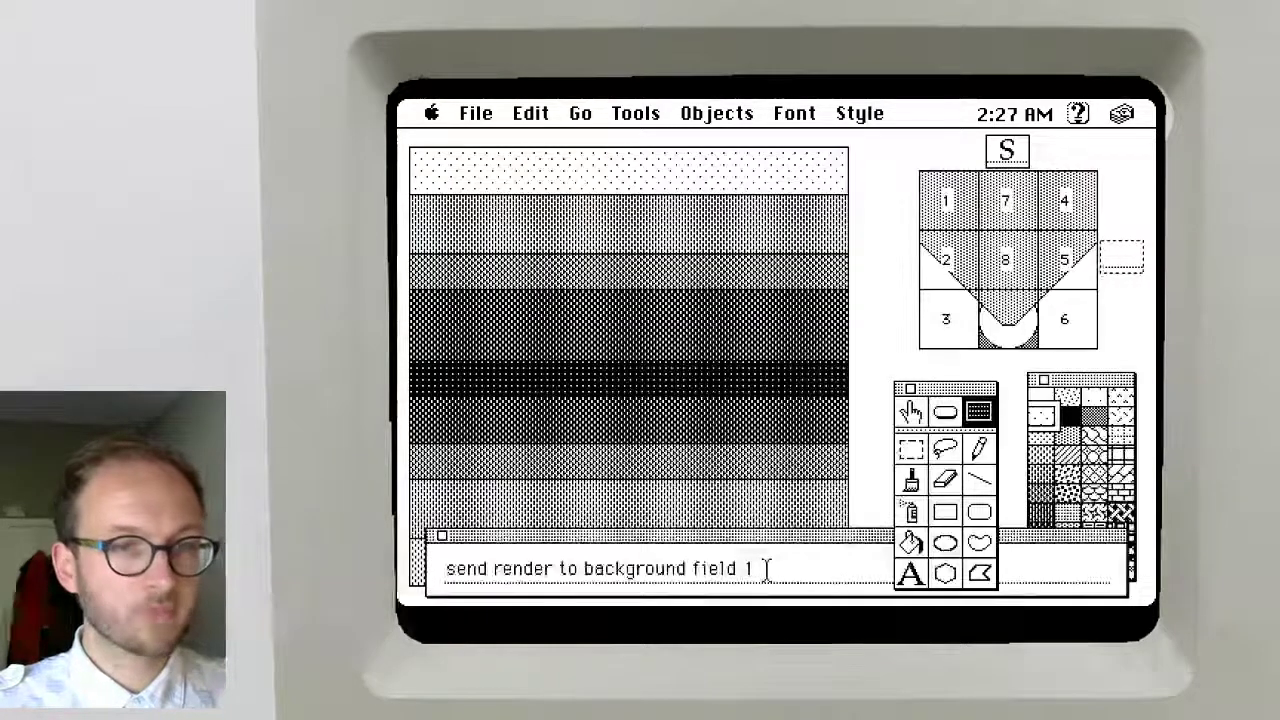
Try to send render to background field 2
left_click(910, 413)
left_click(806, 575)
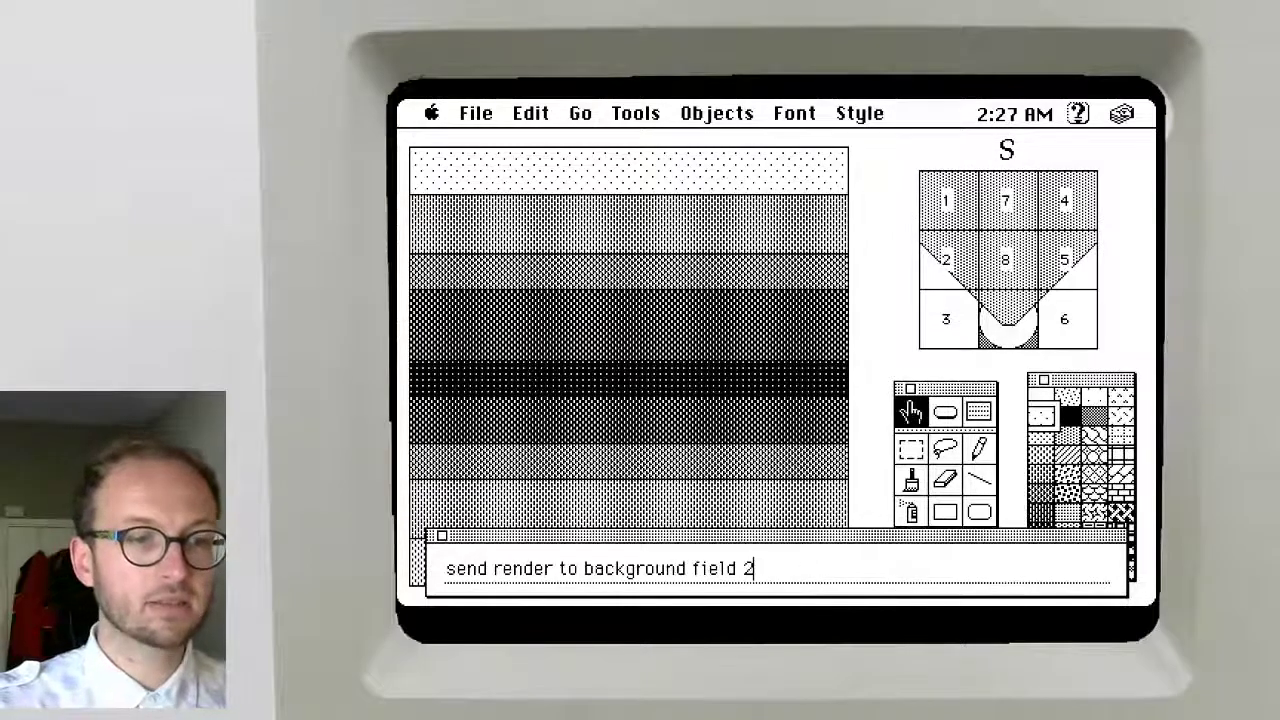
type("2")
key("Return")
key("Return")
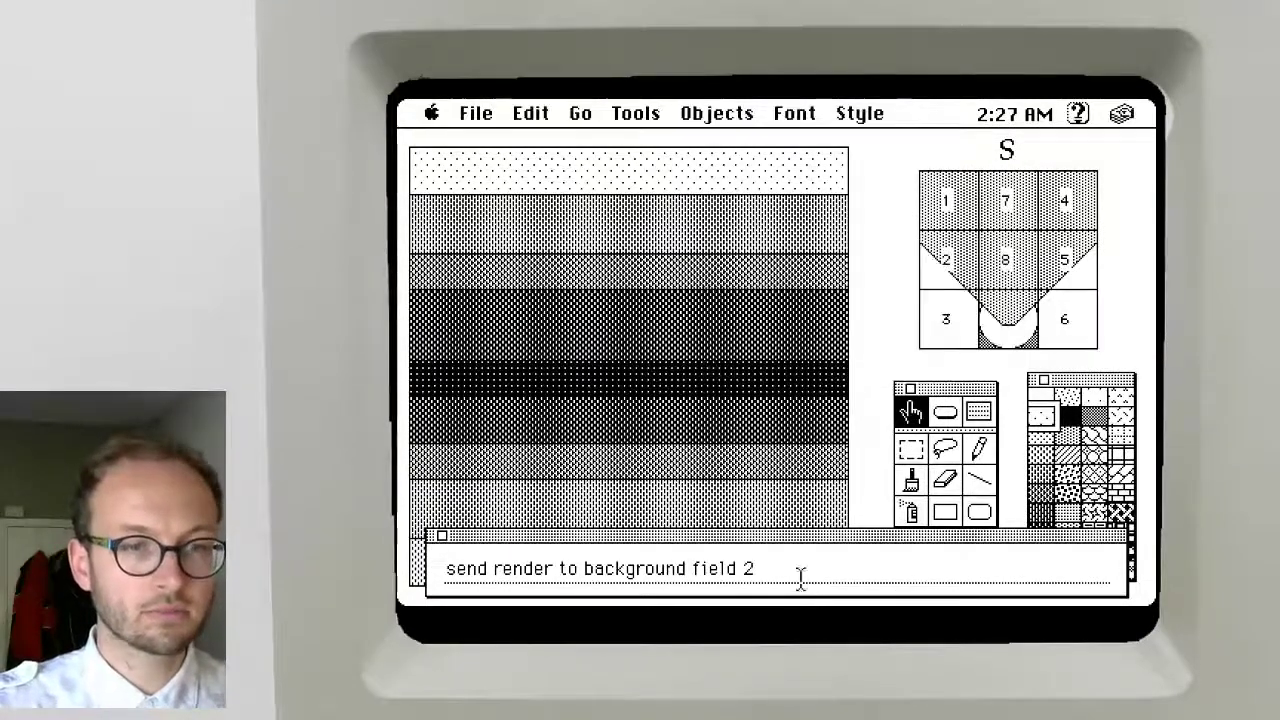
Check the copied field's number and ID, and send render to background field id 2
left_click(978, 413)
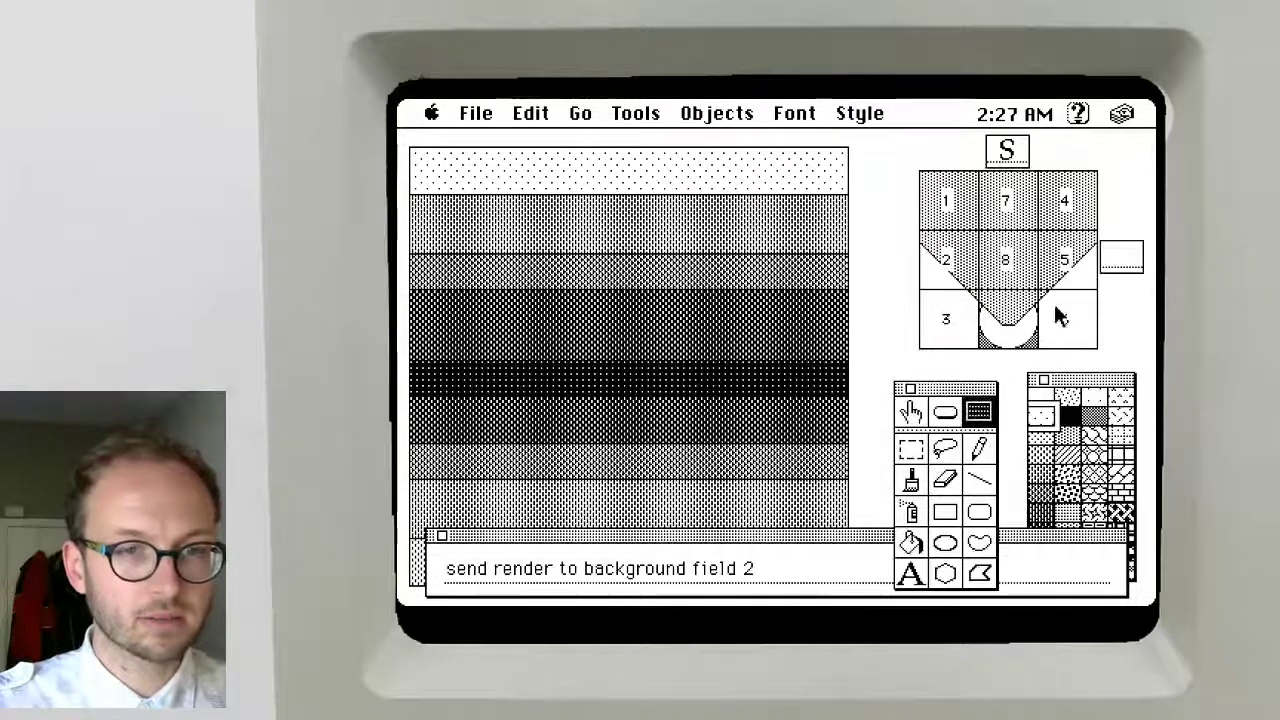
double_click(1117, 256)
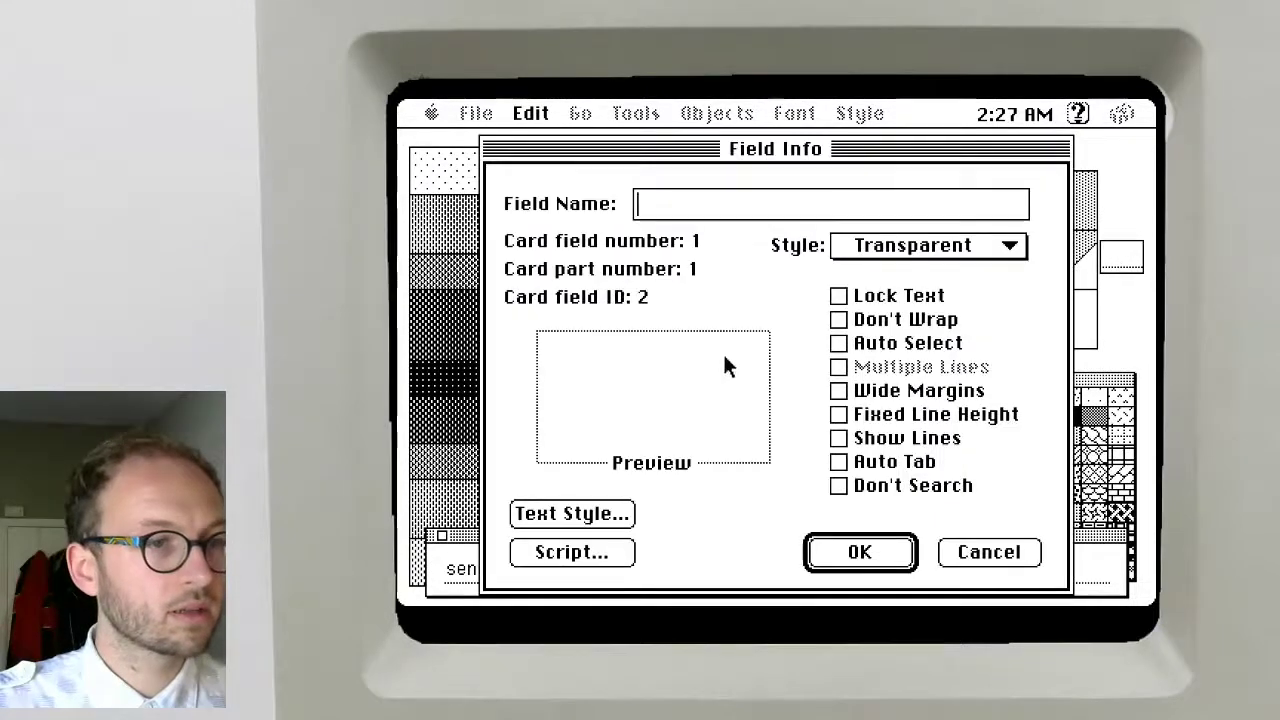
left_click(859, 556)
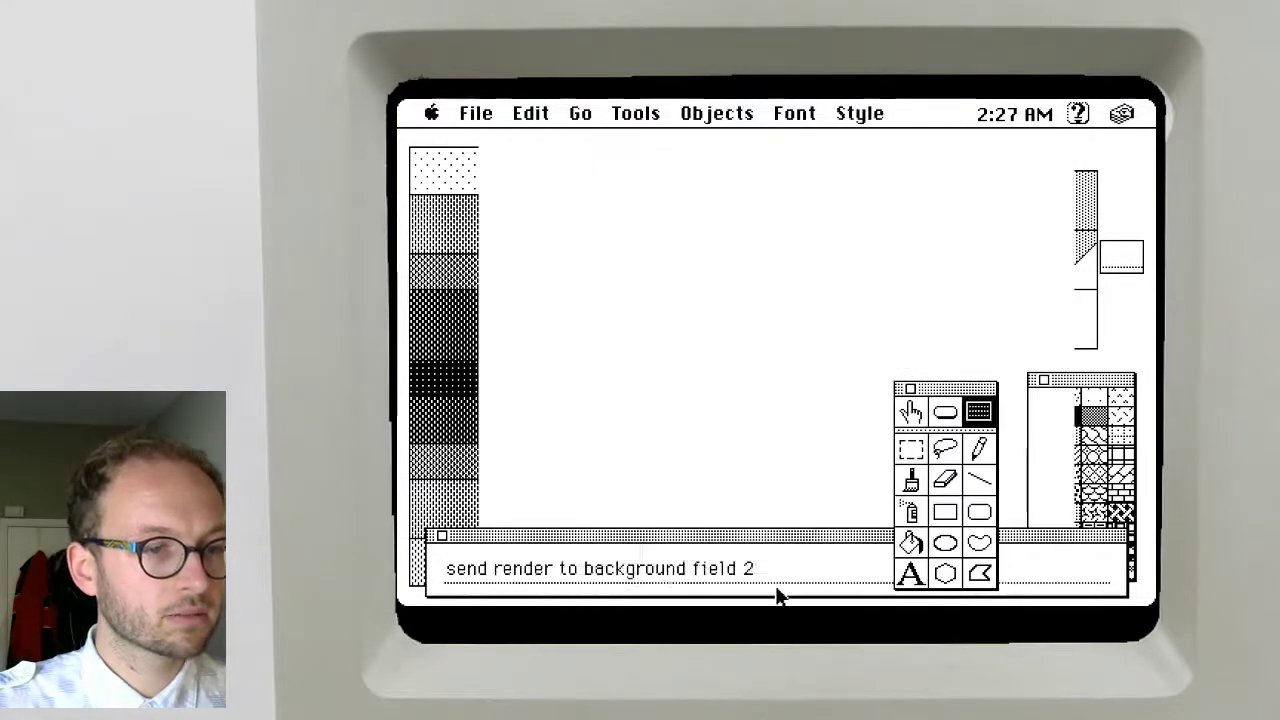
left_click(737, 573)
left_click(738, 575)
type("i ")
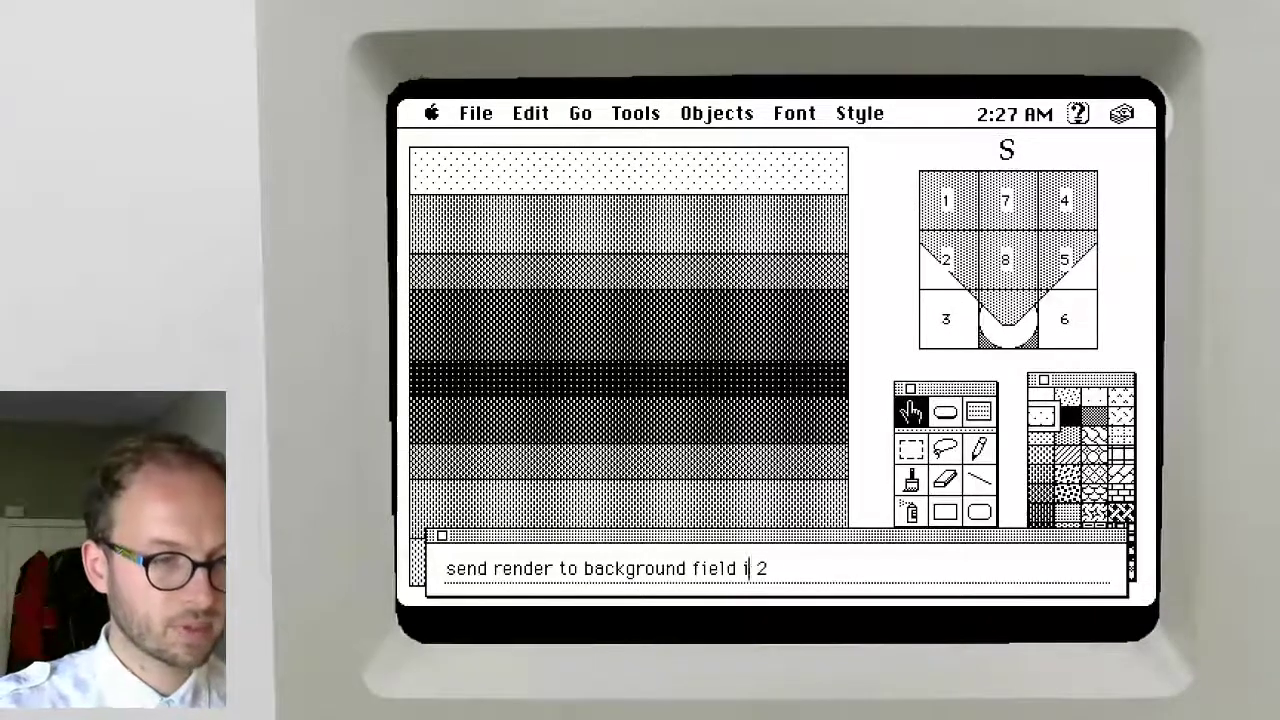
type("d")
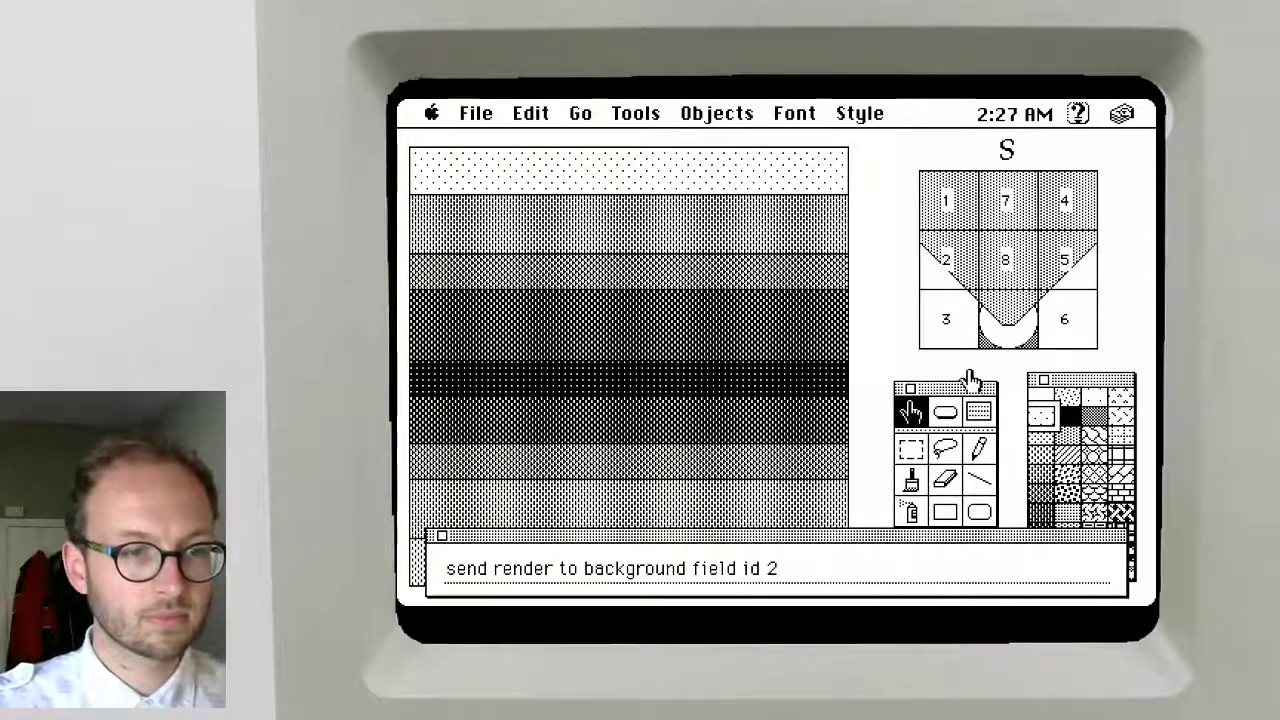
Name the copied field beside the map "rightDir"
left_click(978, 411)
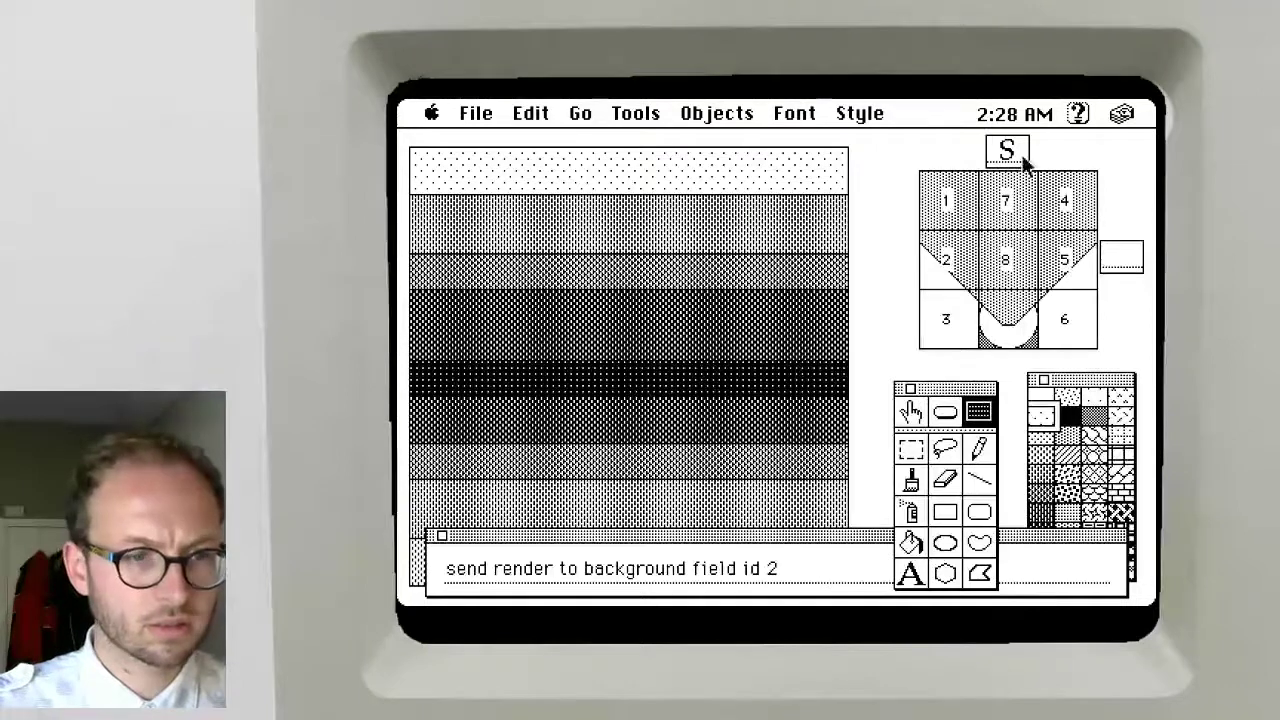
left_click(1127, 259)
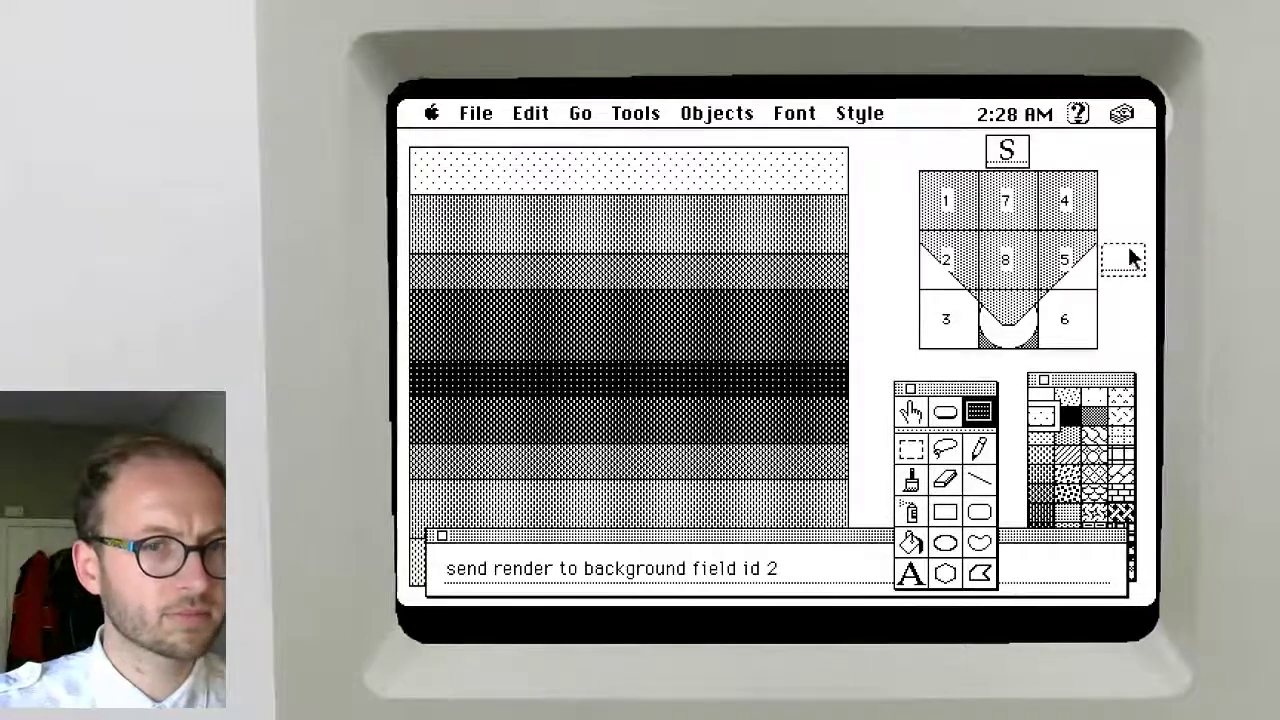
double_click(1125, 262)
type("righ")
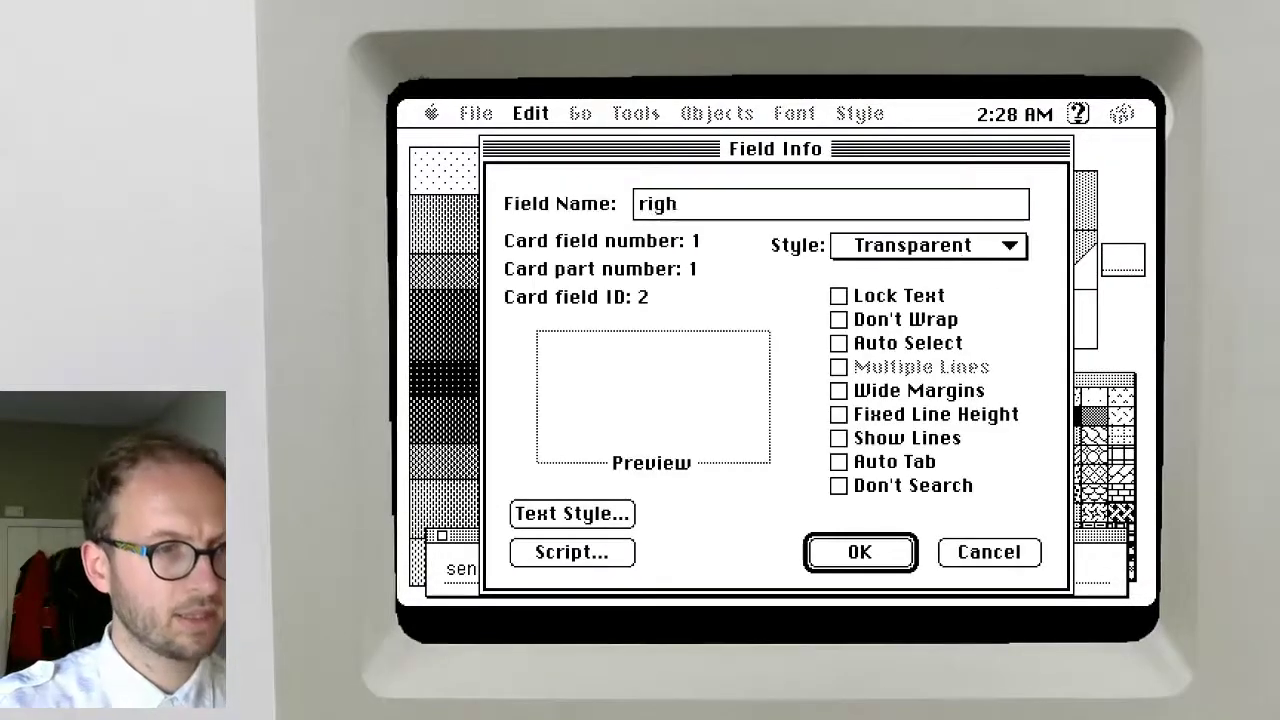
type("t")
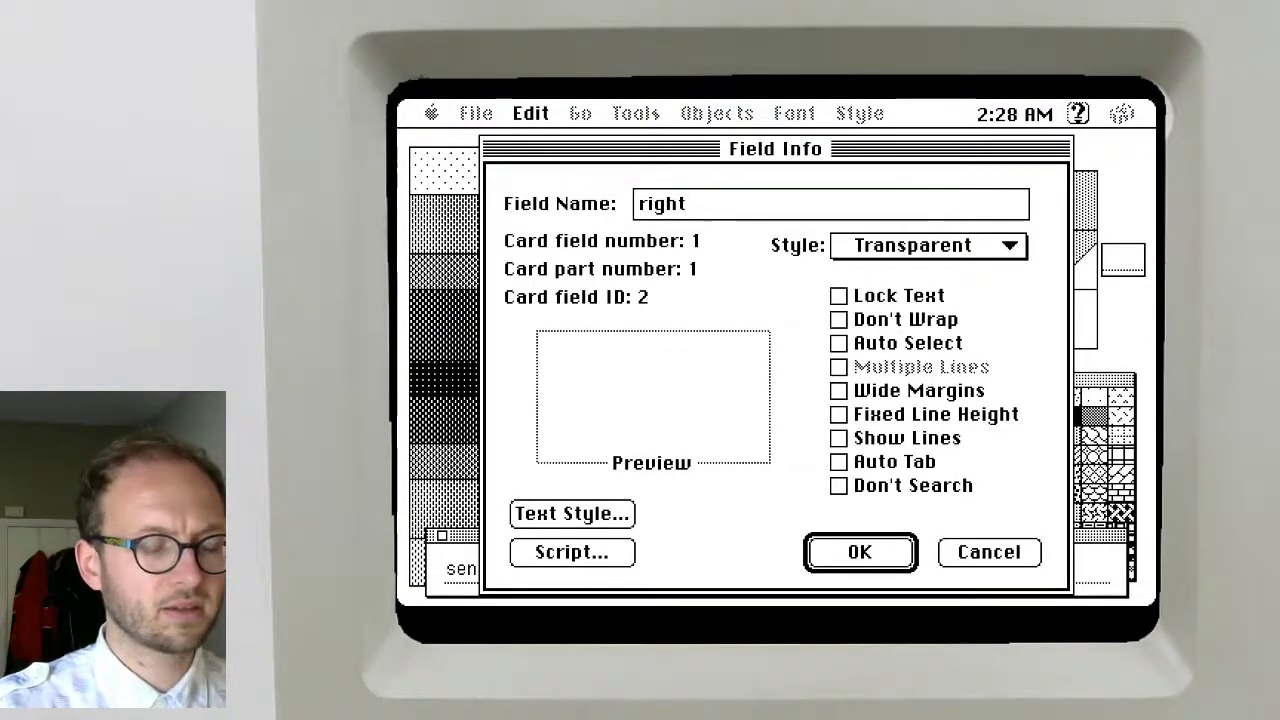
type("On")
key("Return")
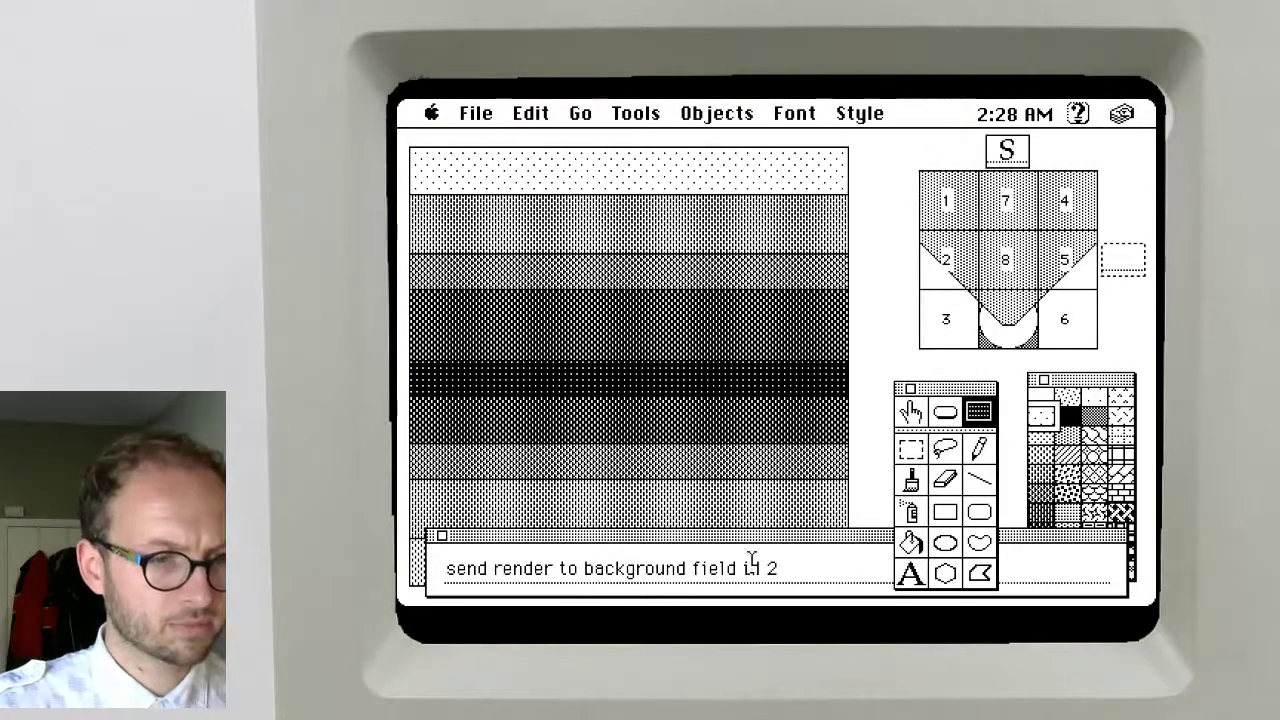
Try to send render to background field "rightDir"
left_click_drag(747, 564, 814, 572)
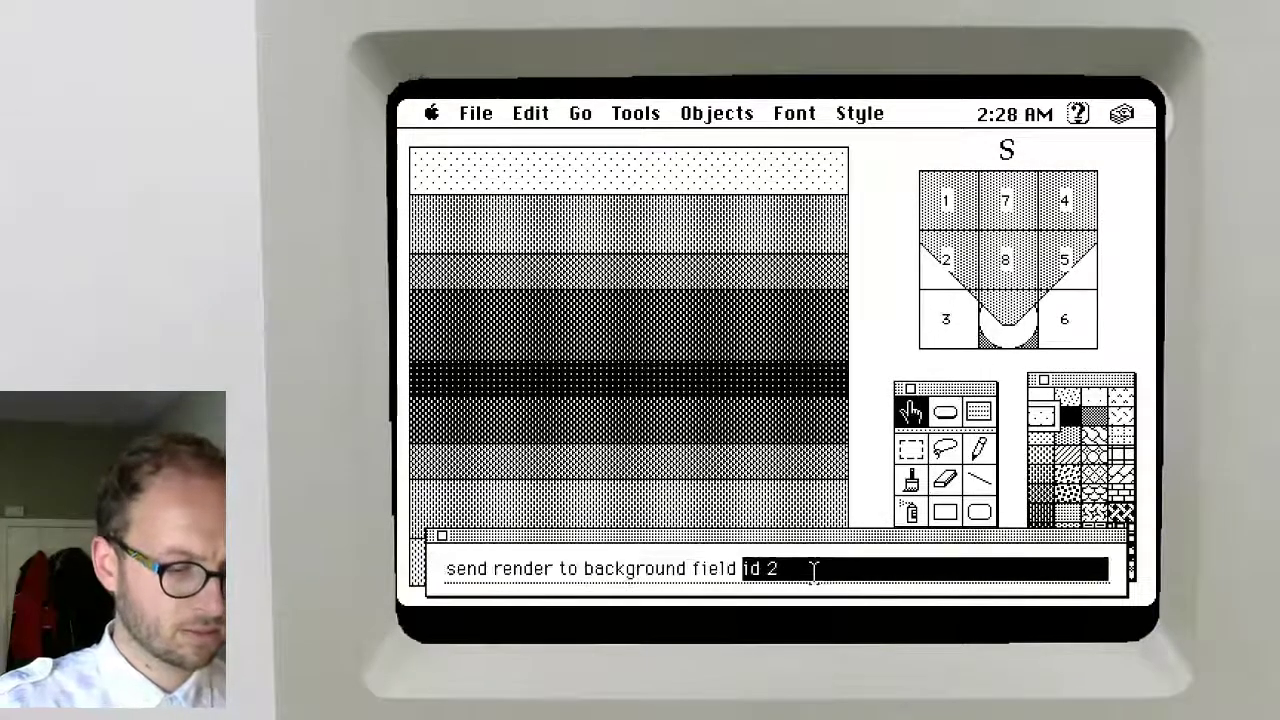
type("\"rightDir")
key("Return")
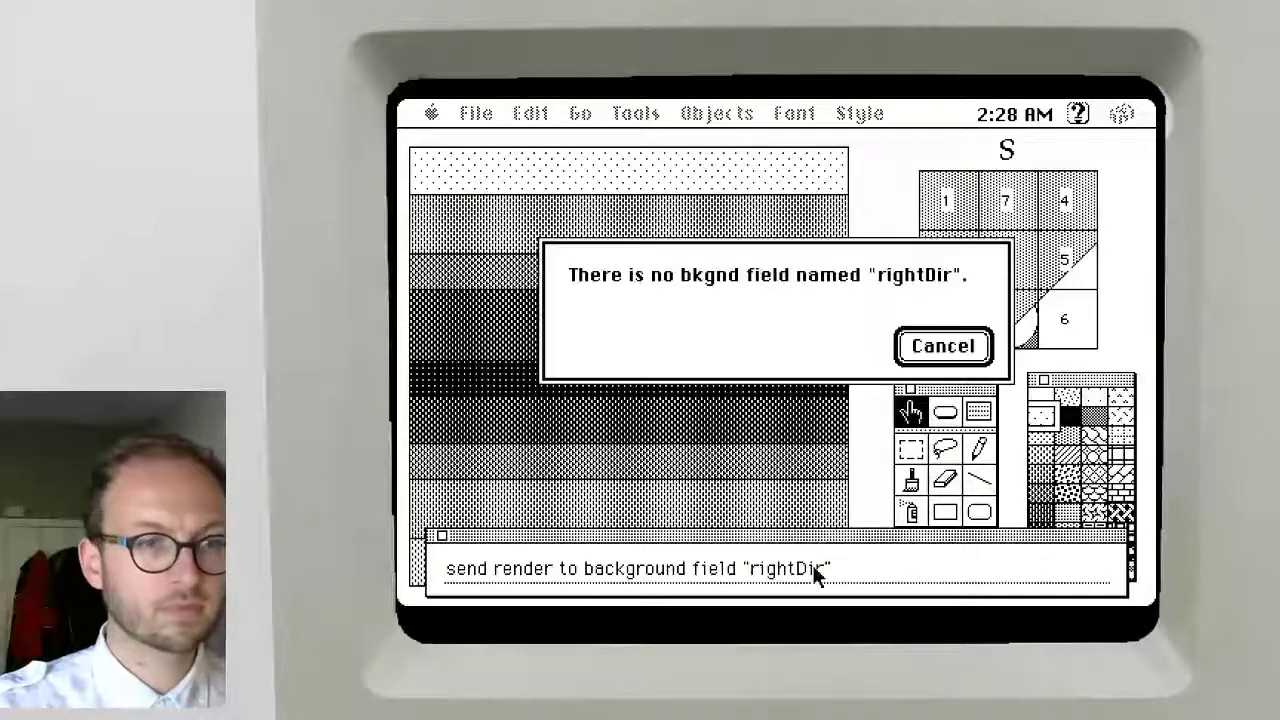
key("Return")
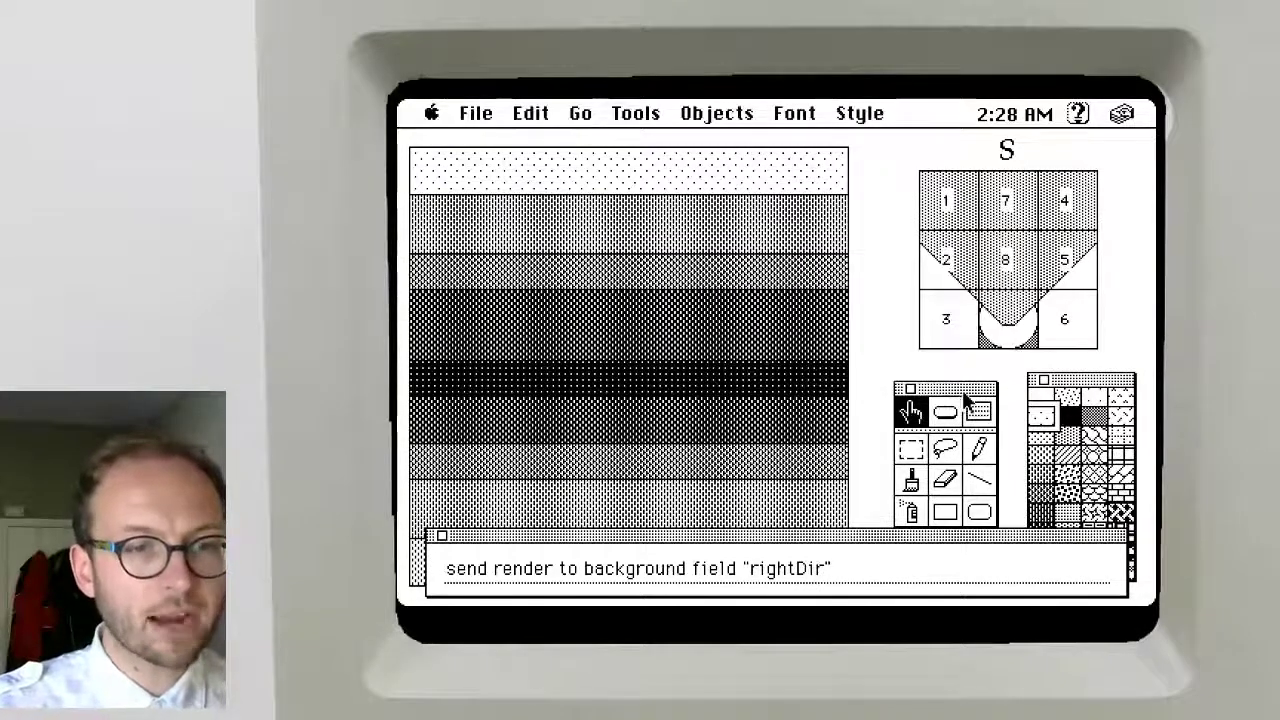
Move the "rightDir" field from the card to the background and check its field information
left_click(976, 413)
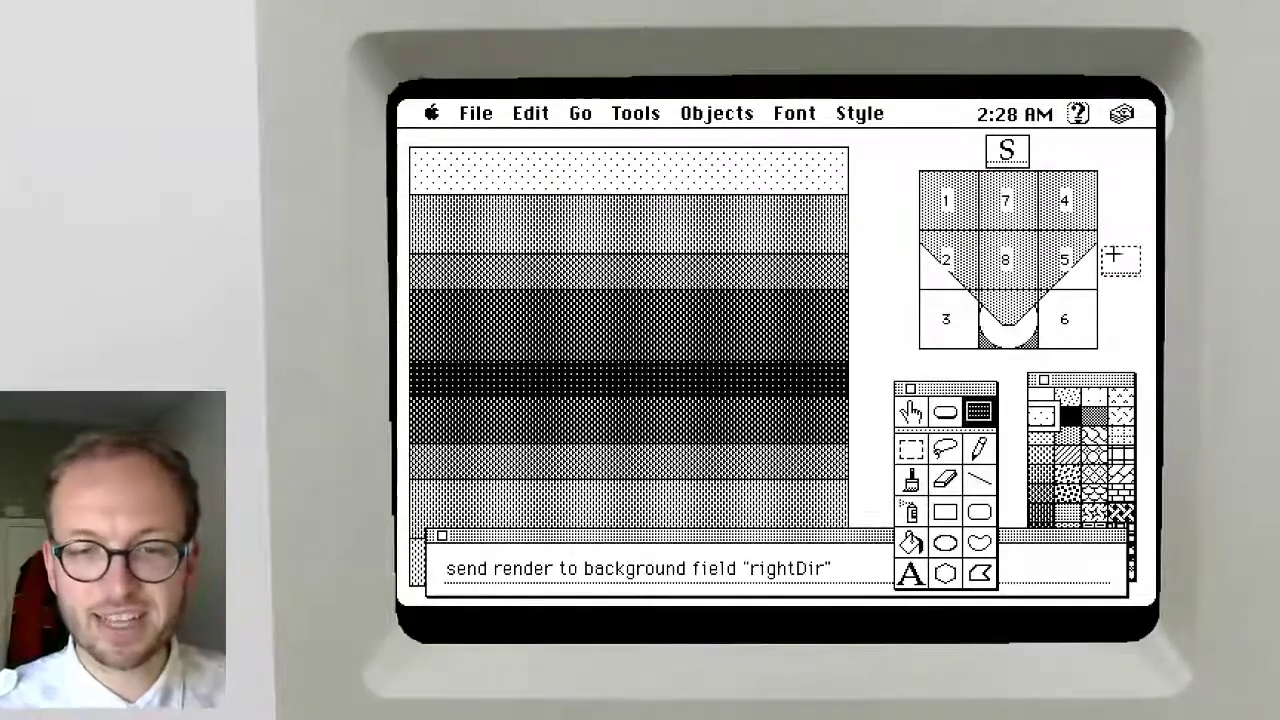
key("super+x")
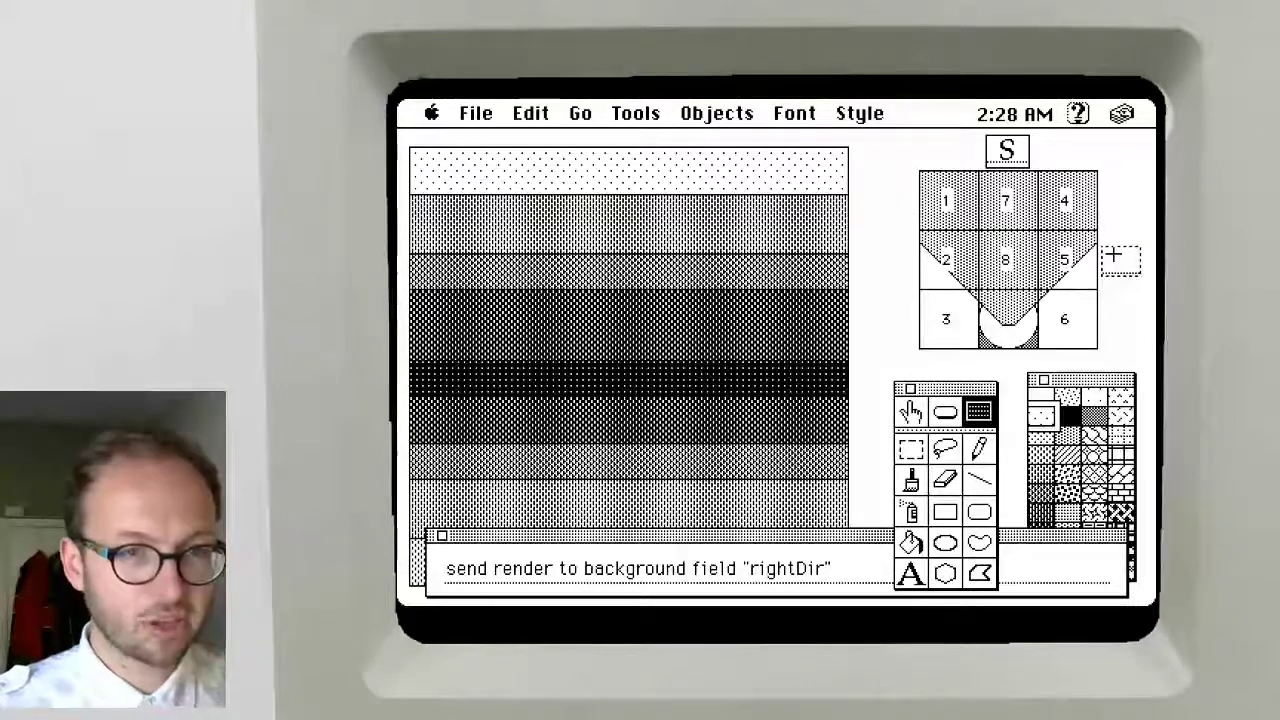
key("super+b")
key("super+v")
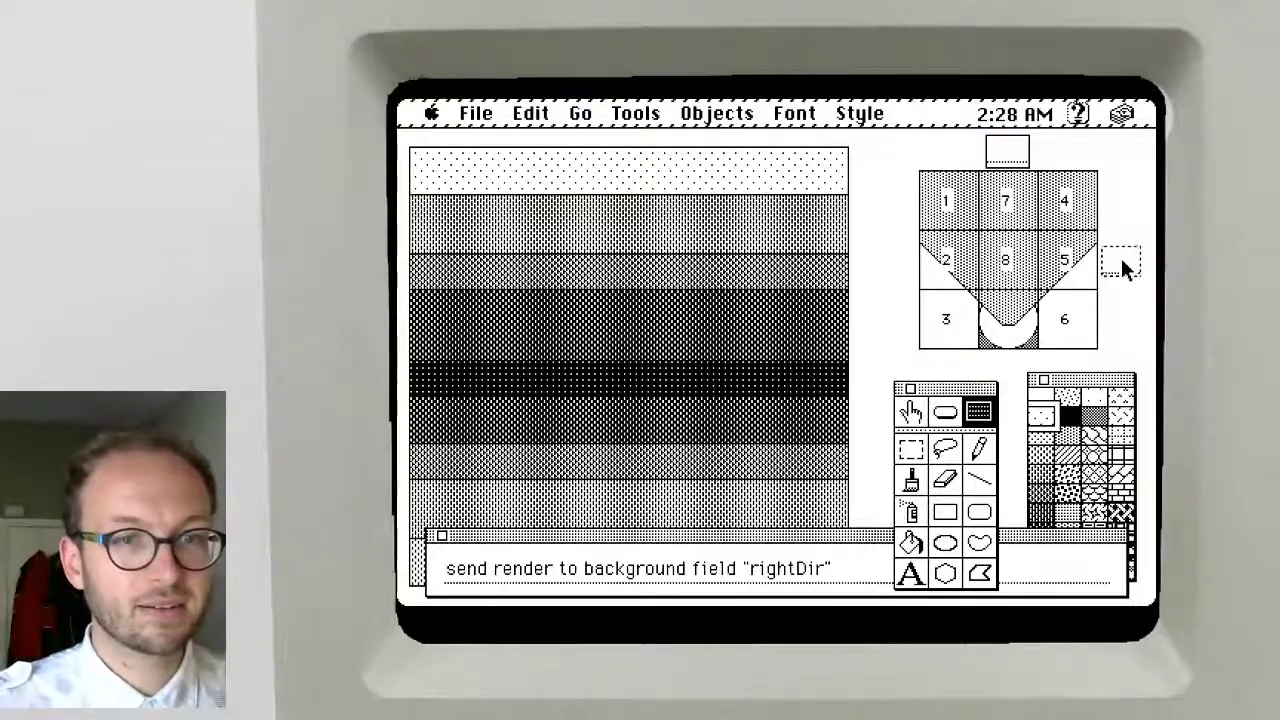
double_click(1122, 264)
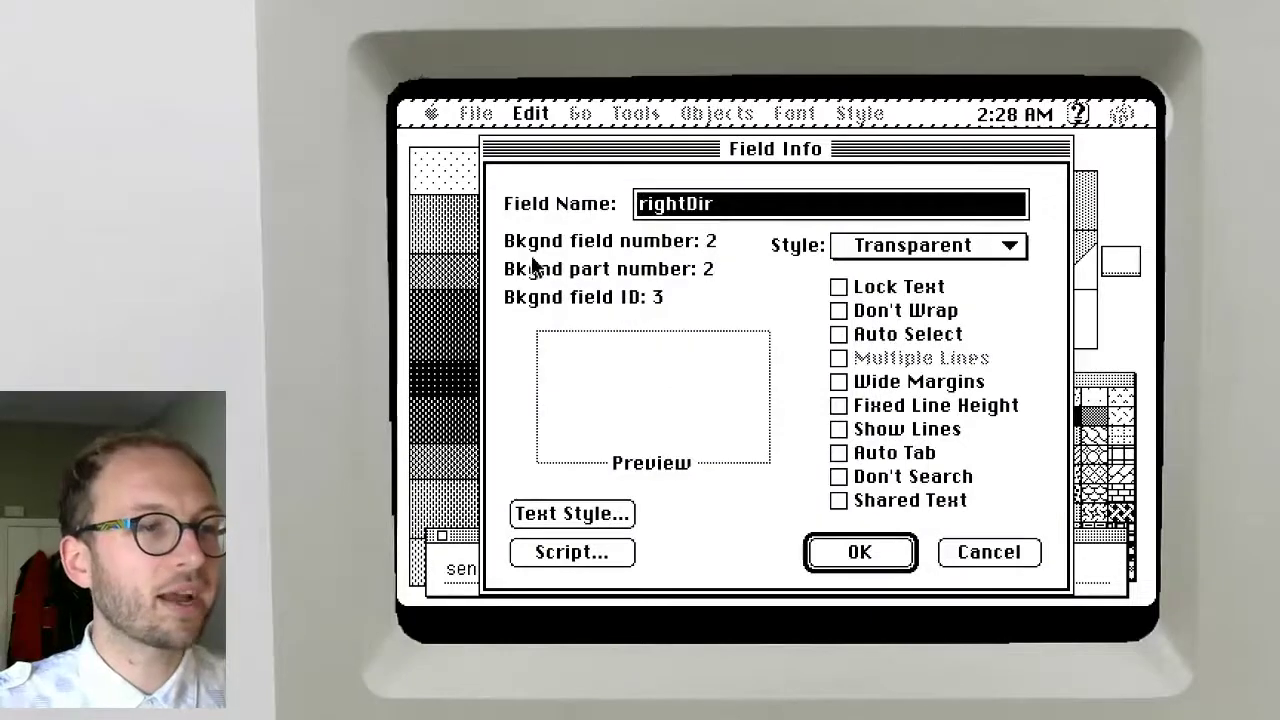
left_click(1000, 550)
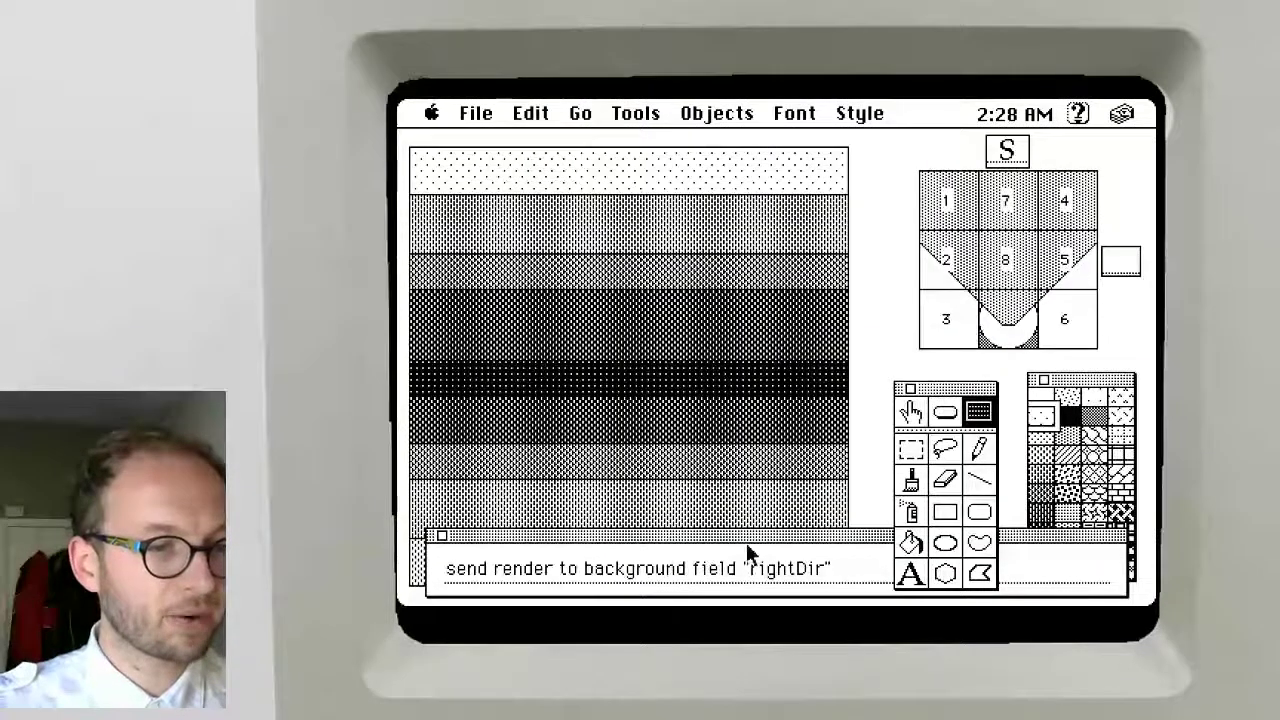
Send render to background field 2
left_click_drag(742, 568, 870, 576)
type("2")
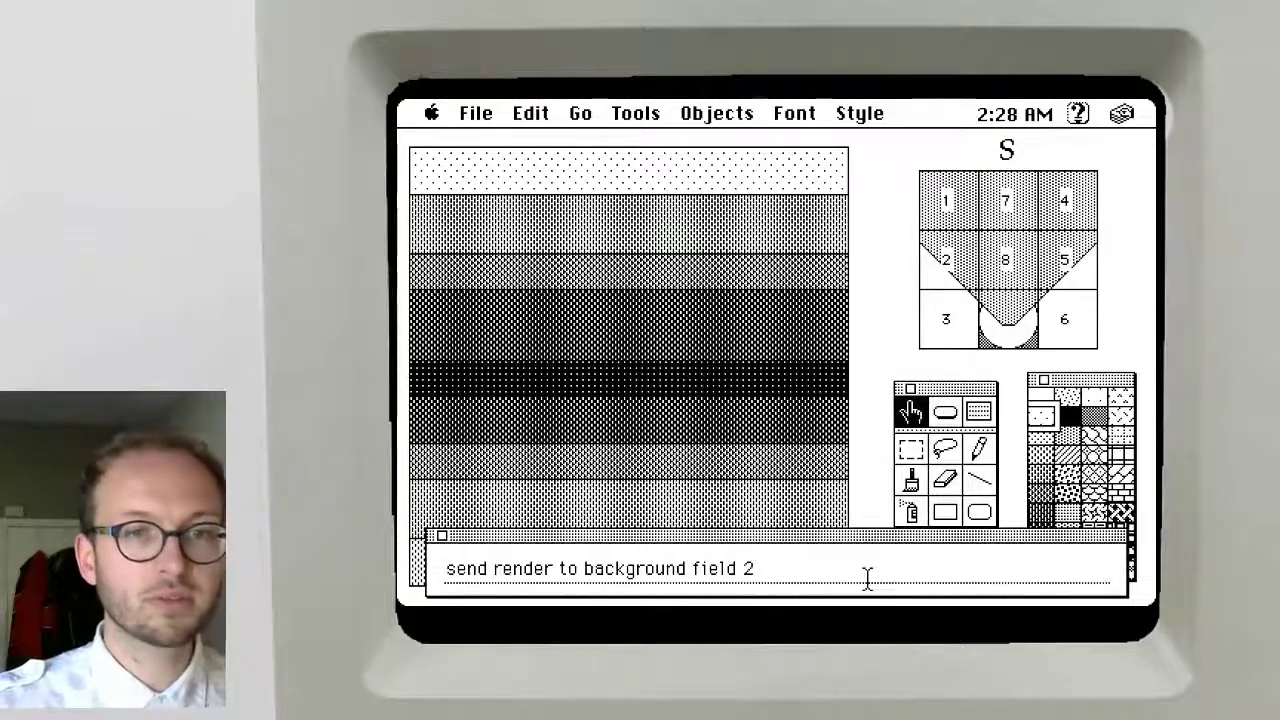
key("Return")
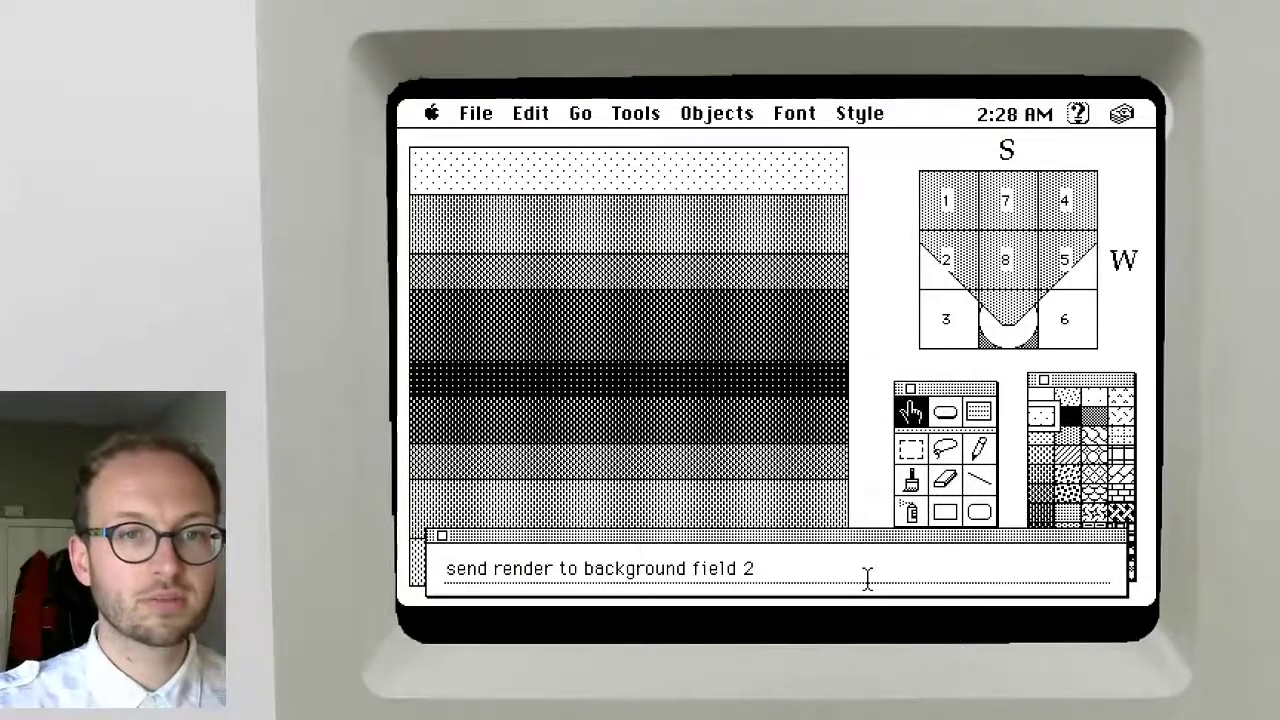
Examine the render script of the "rightDir" background field
left_click(979, 408)
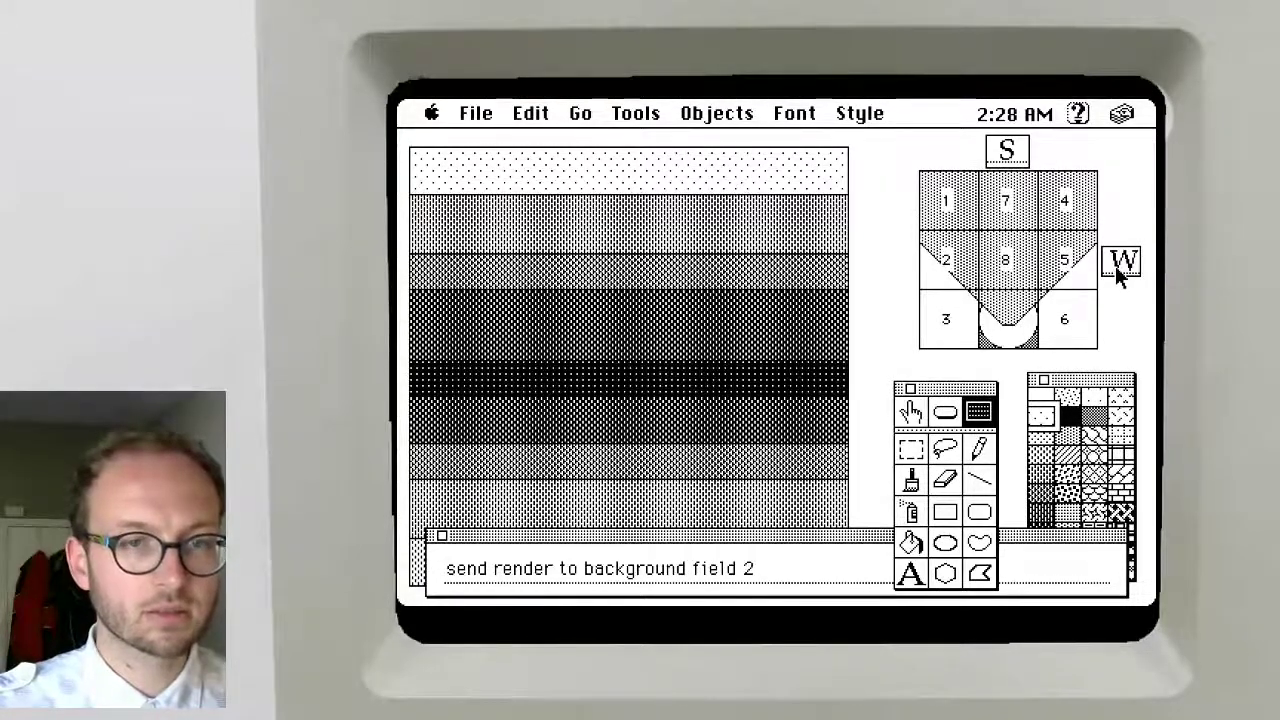
double_click(1120, 265)
left_click(525, 551)
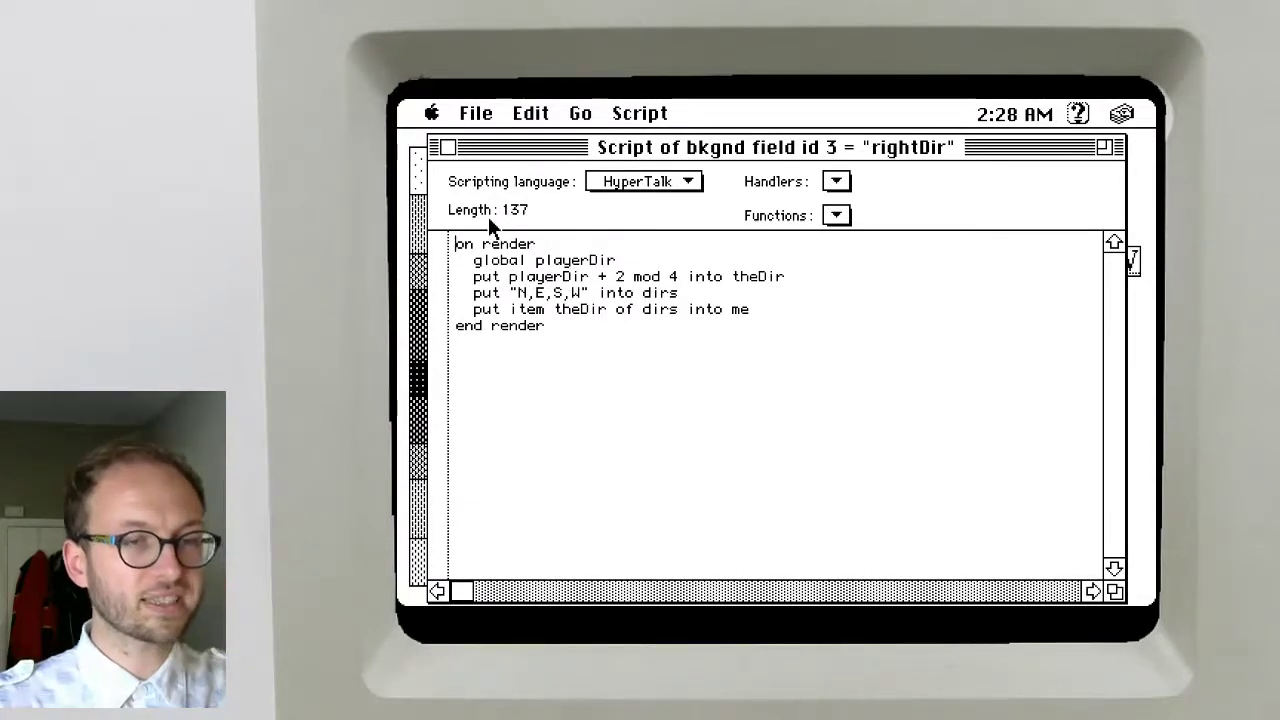
left_click(446, 147)
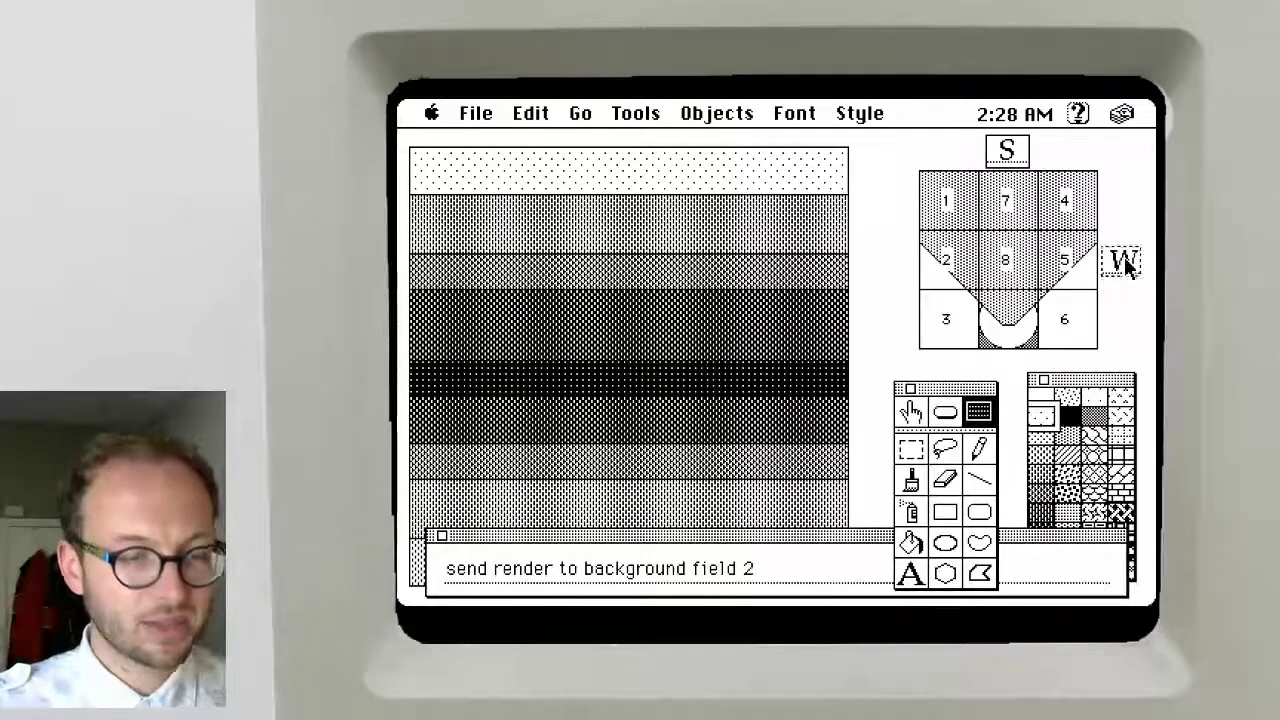
Duplicate the "rightDir" field below the map and clear the copy's name
left_click_drag(1122, 265, 1012, 378)
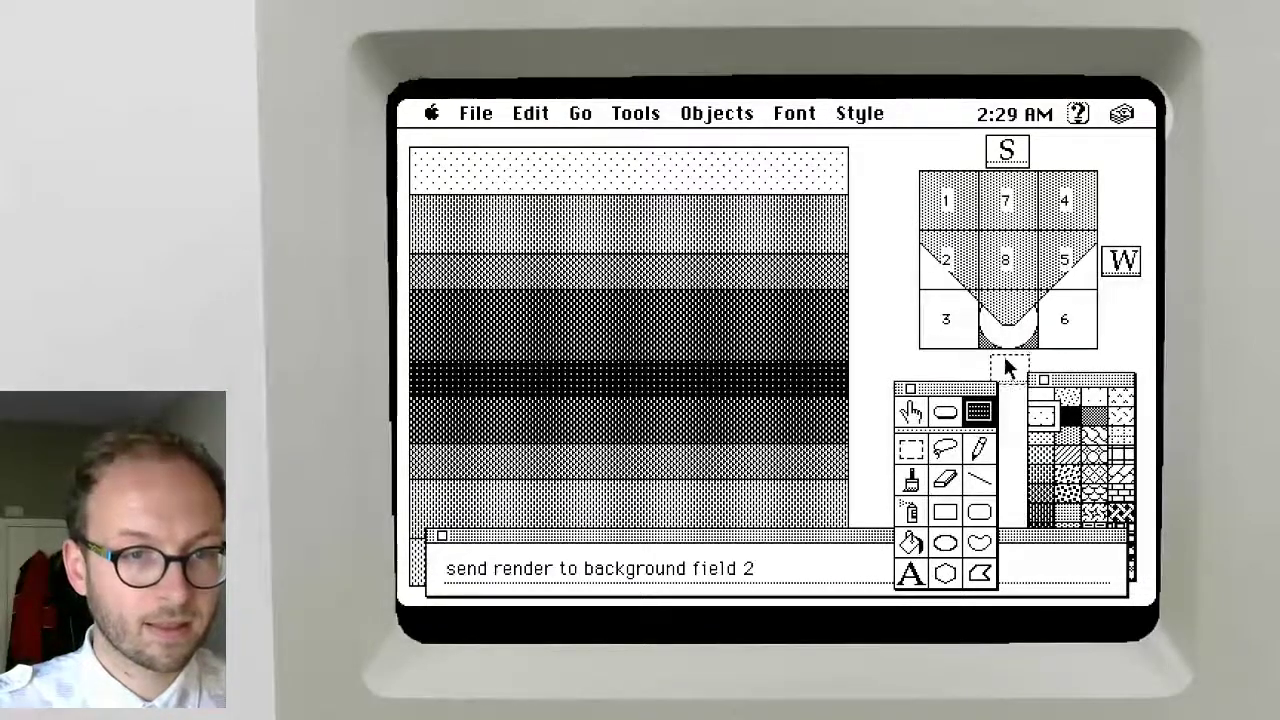
double_click(1006, 366)
key("BackSpace")
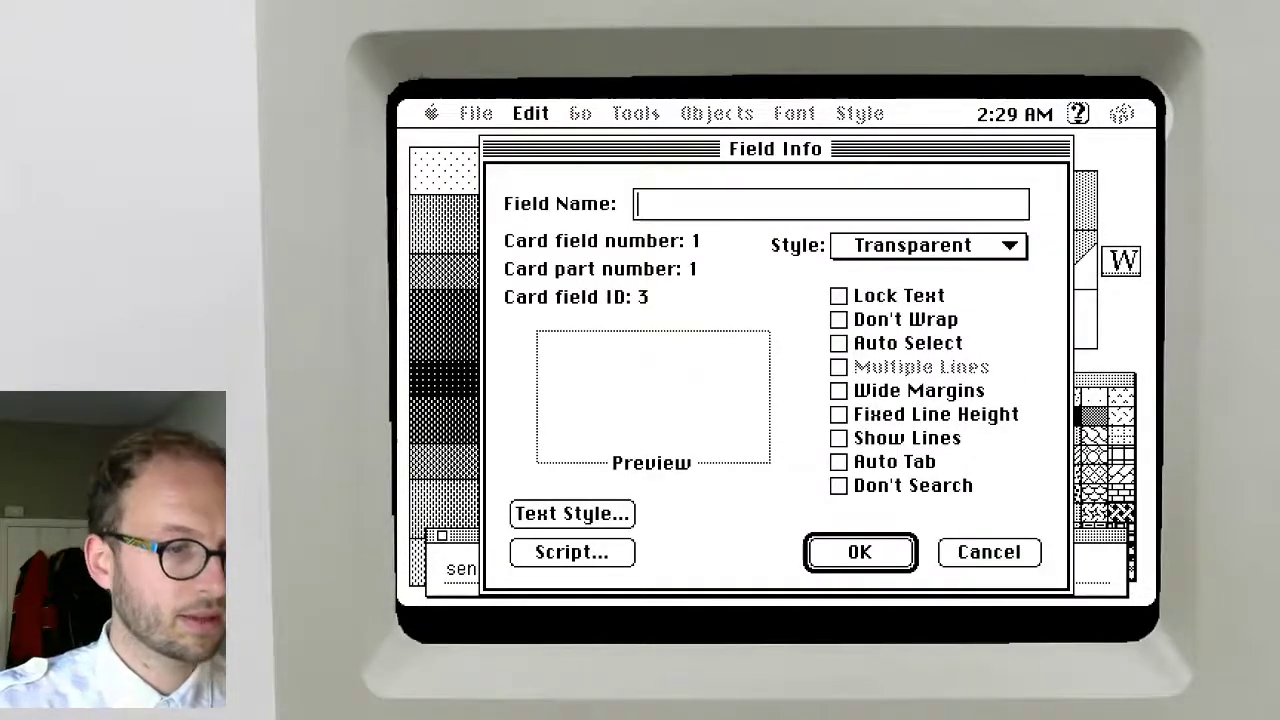
Change the render script of the copied card field below the map to put playerDir + 3 mod 4 into theDir, and save it
left_click(572, 553)
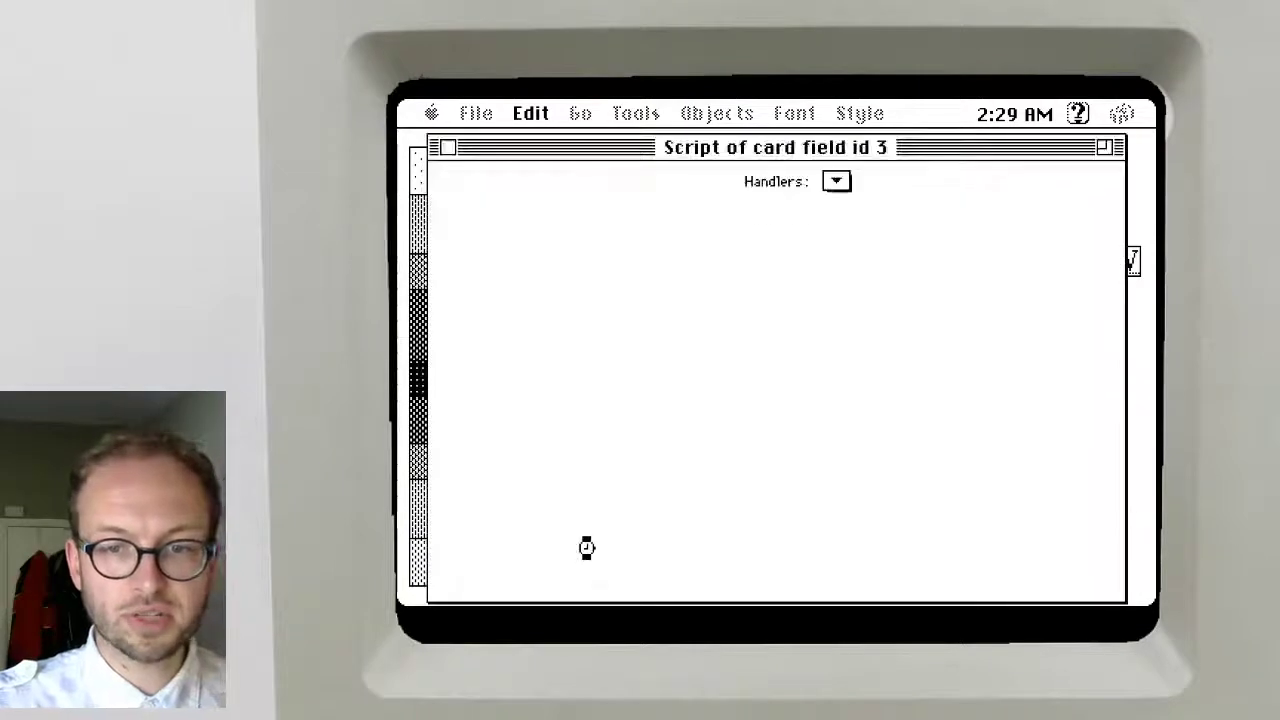
left_click(625, 278)
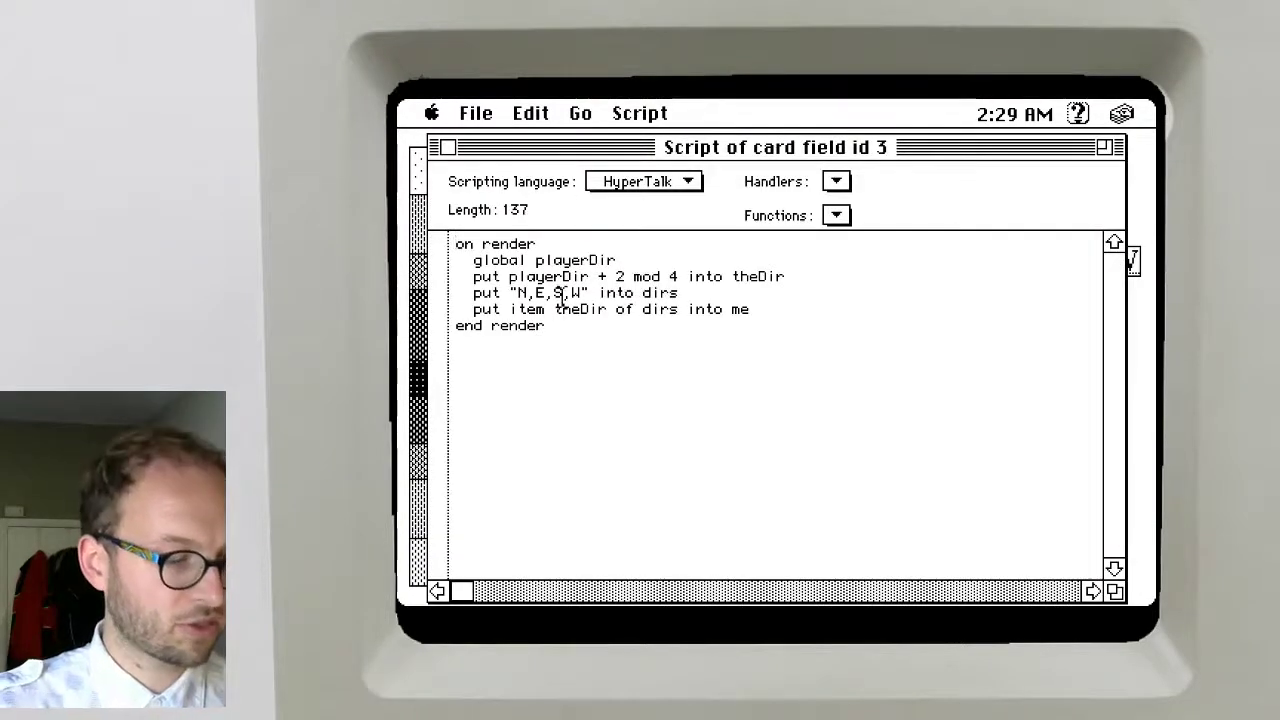
key("BackSpace")
type("2")
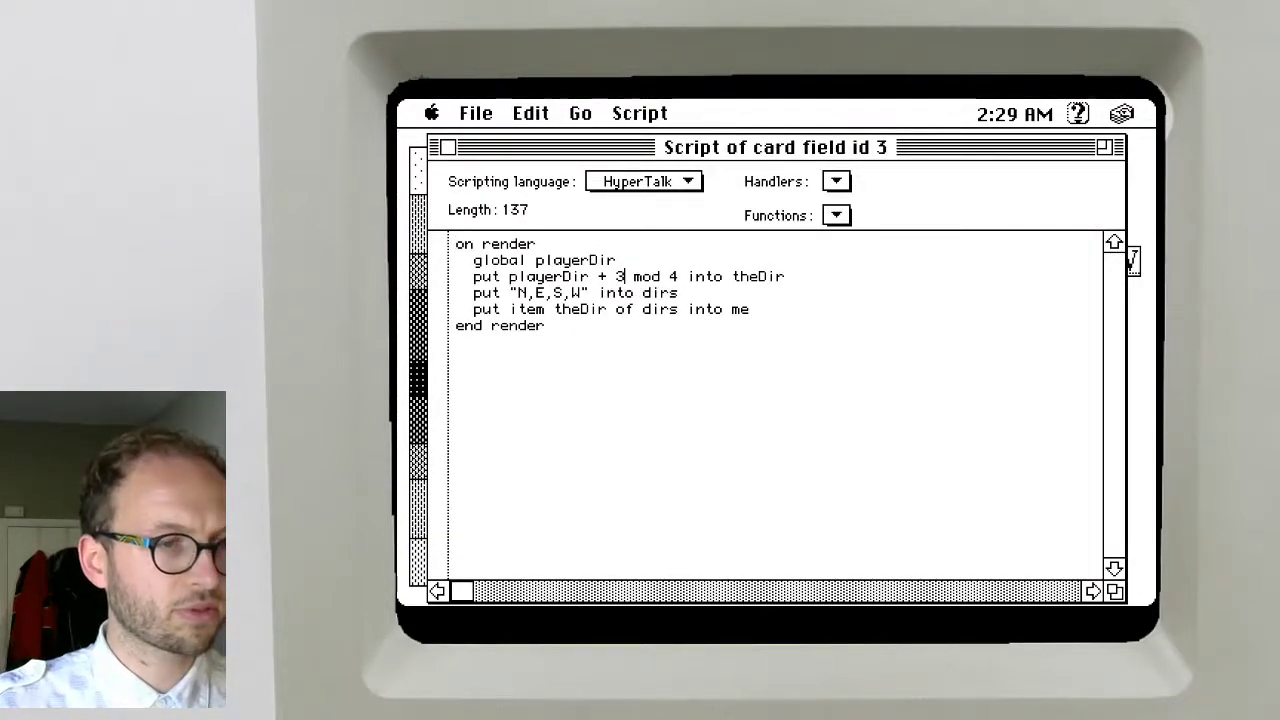
left_click(447, 149)
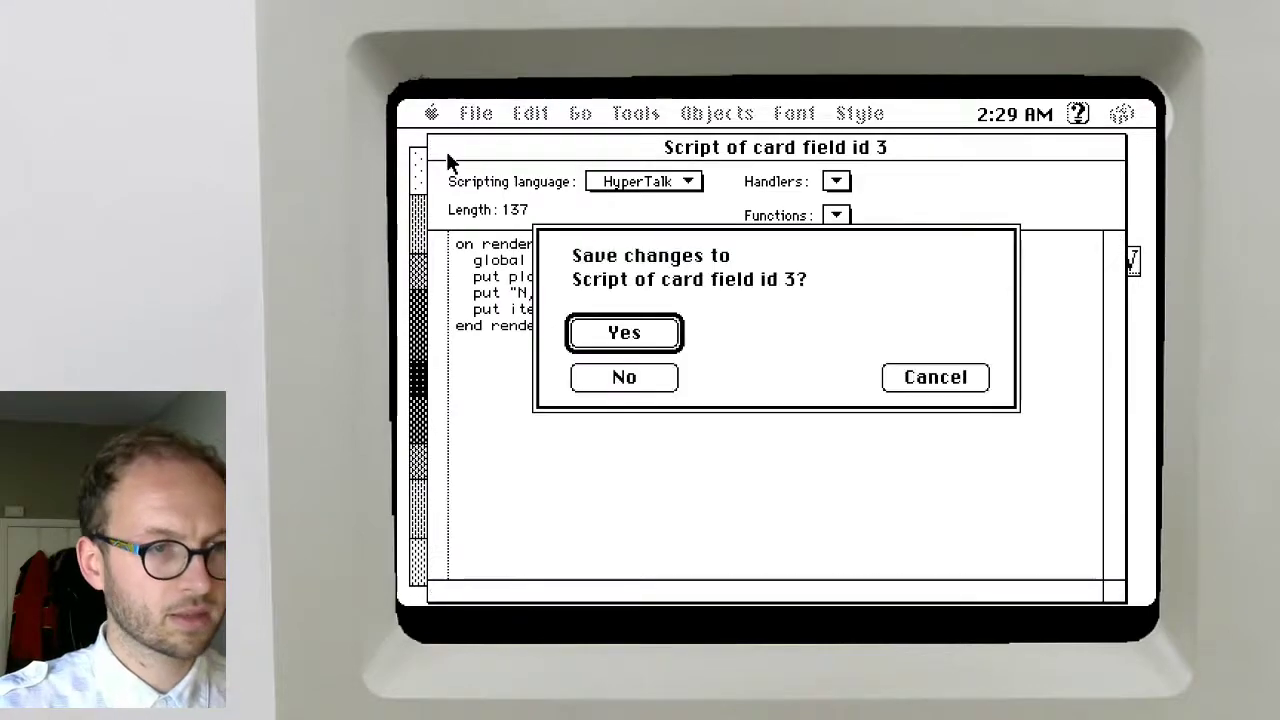
key("Return")
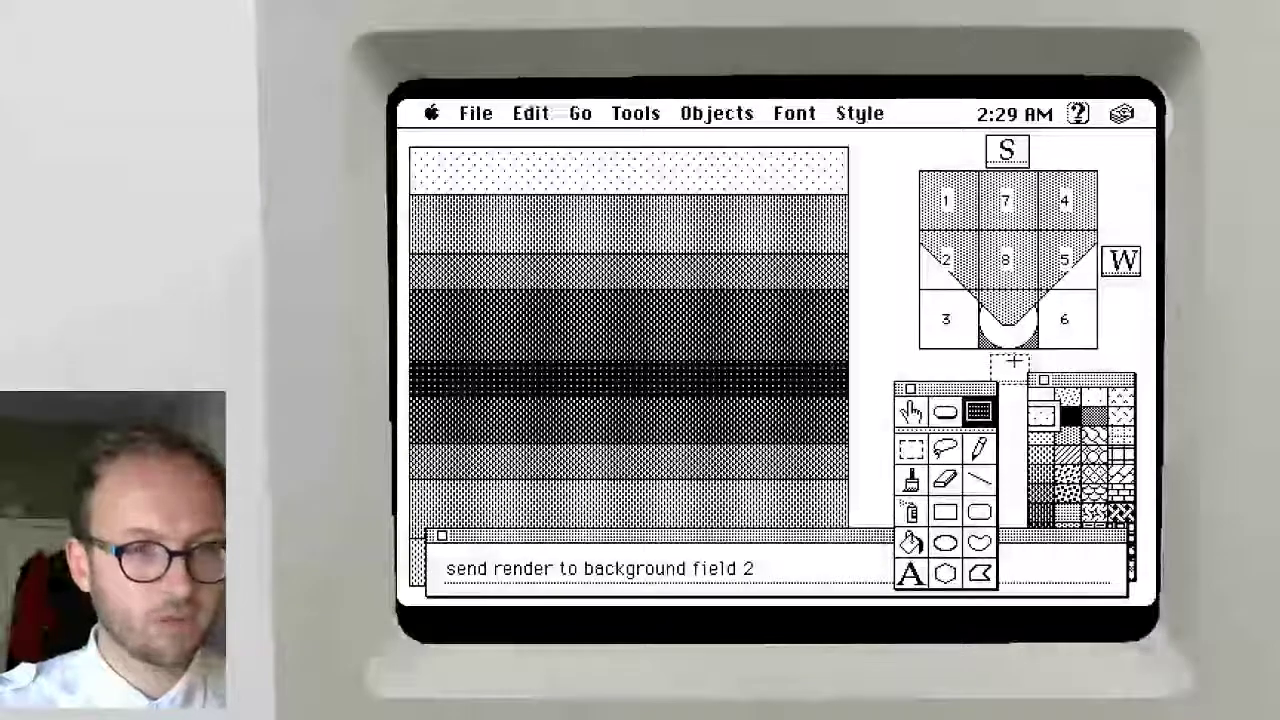
Copy the card field below the map to the map's left side, then edit the playerDir offset in its render script and save it
left_click_drag(1012, 378, 897, 270)
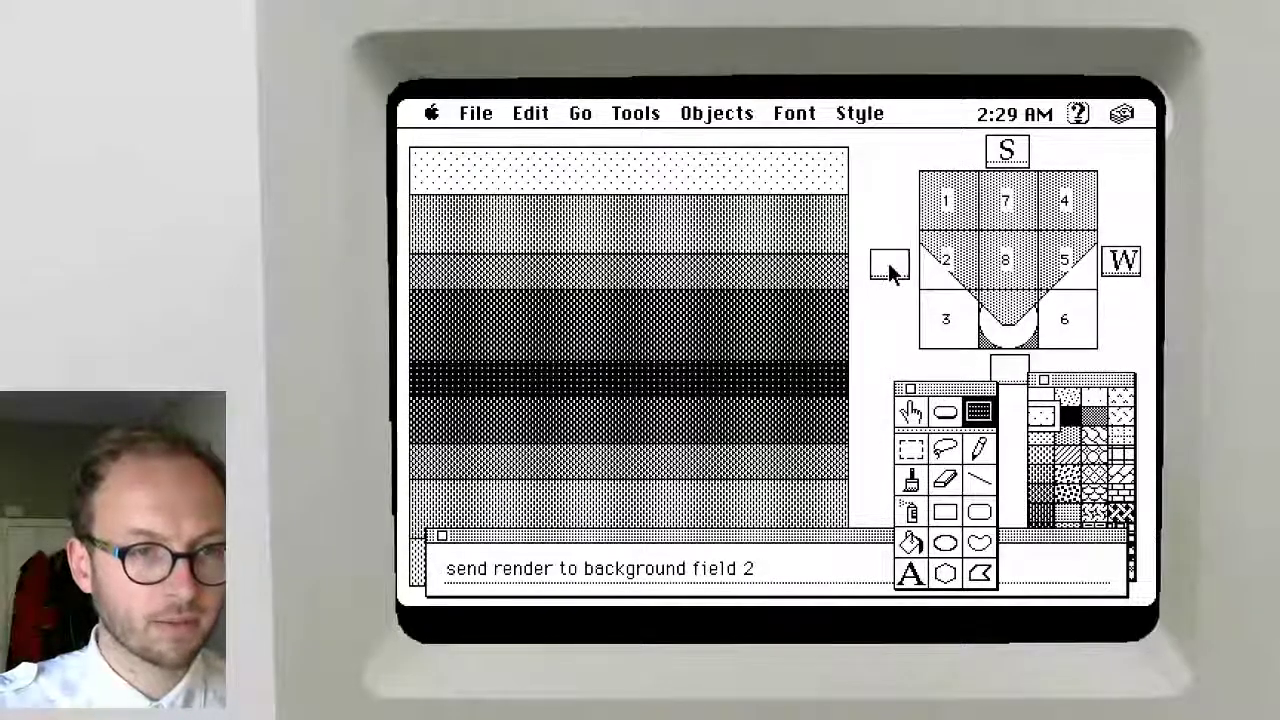
double_click(891, 266)
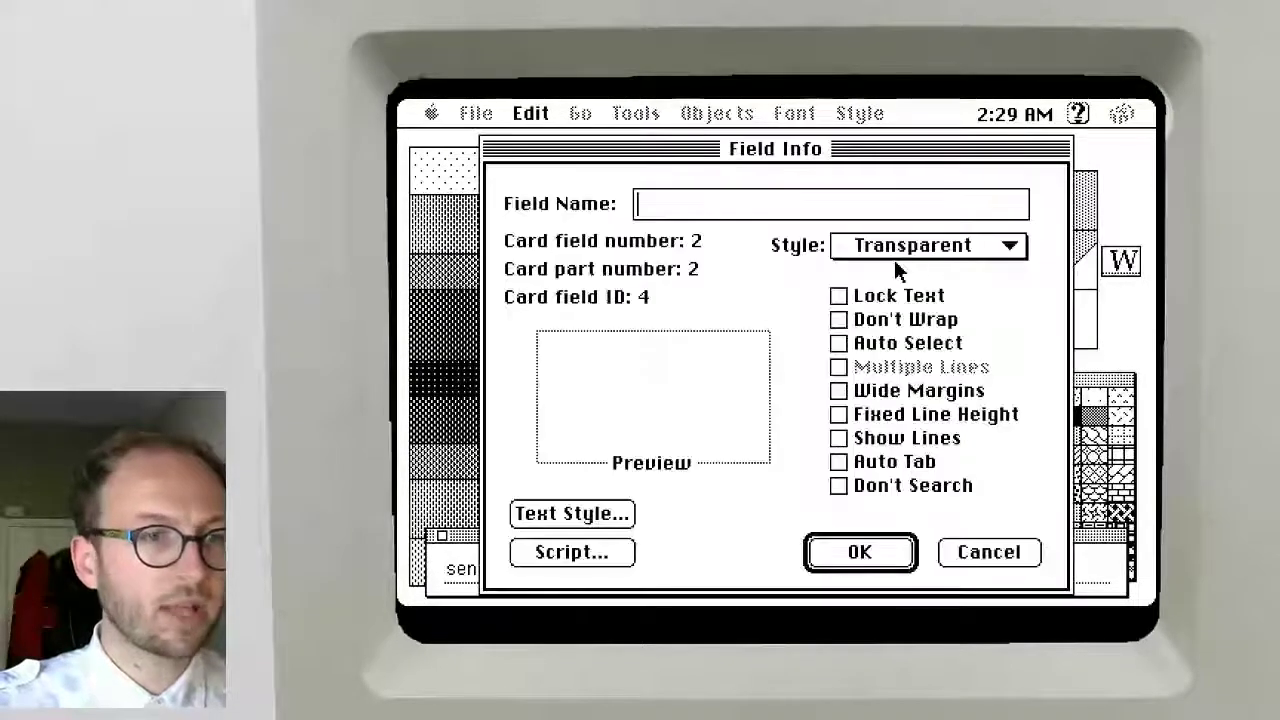
left_click(568, 552)
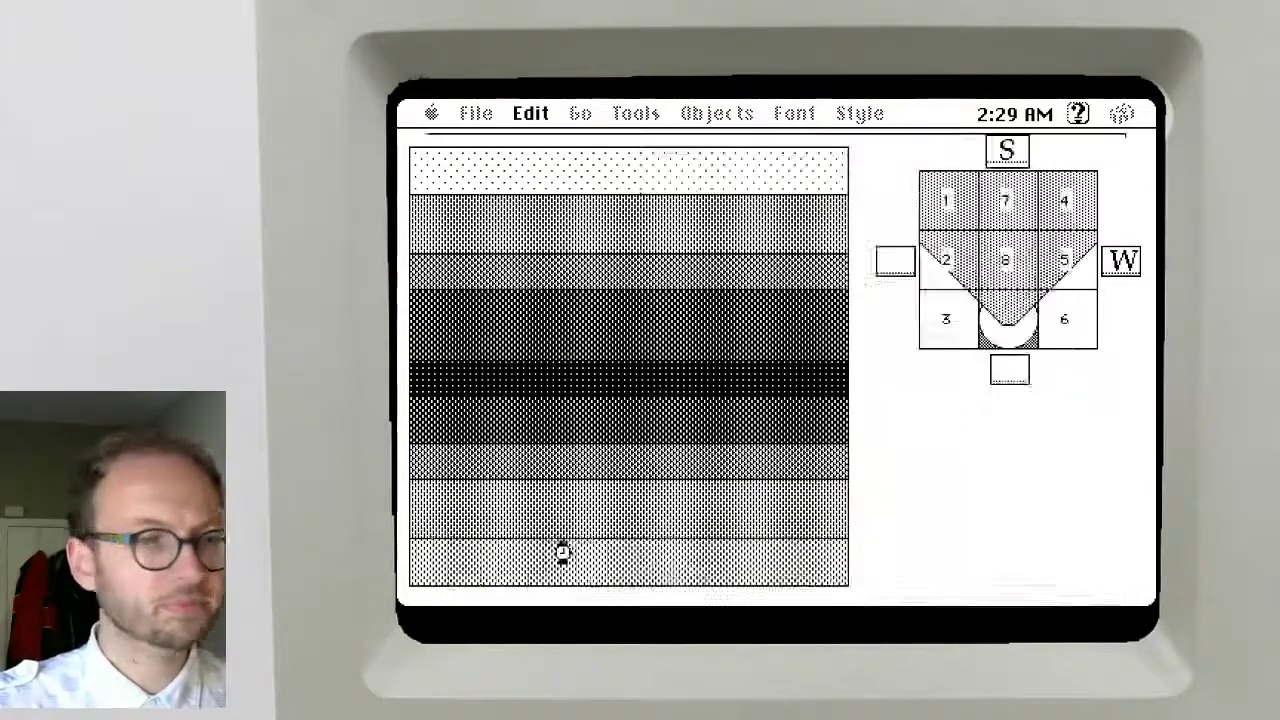
key("super+v")
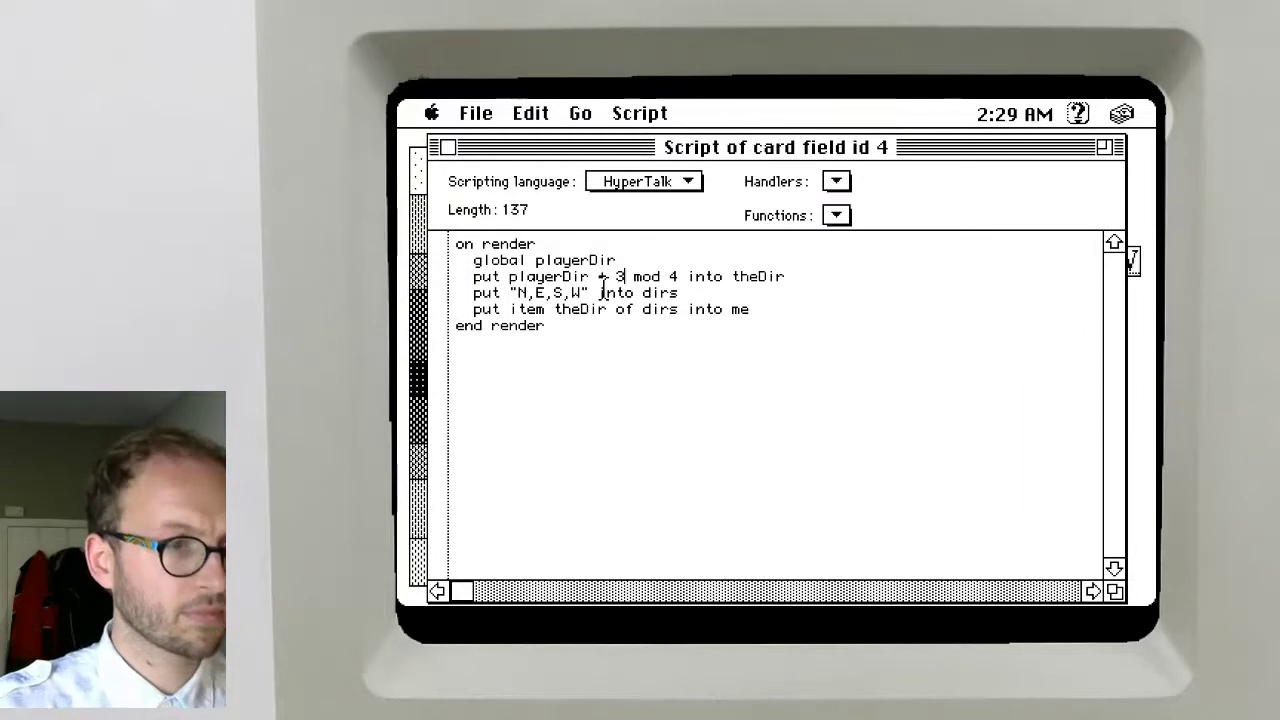
key("super+w")
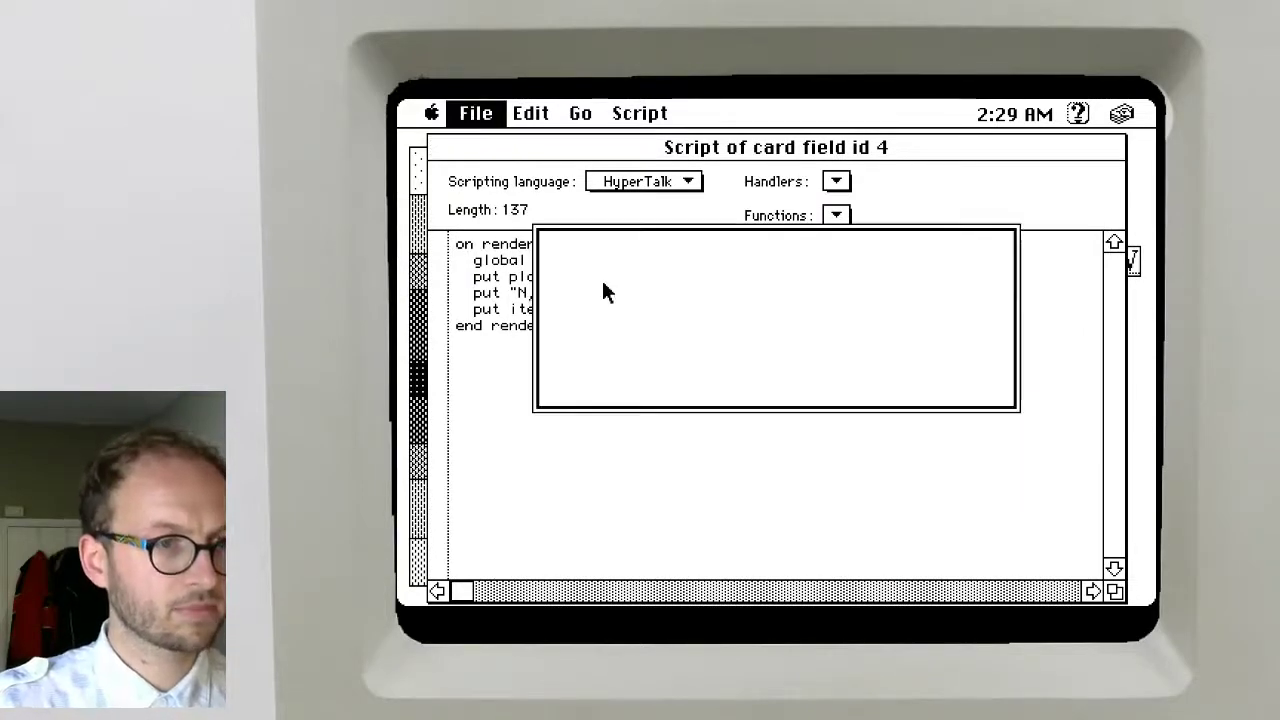
key("Return")
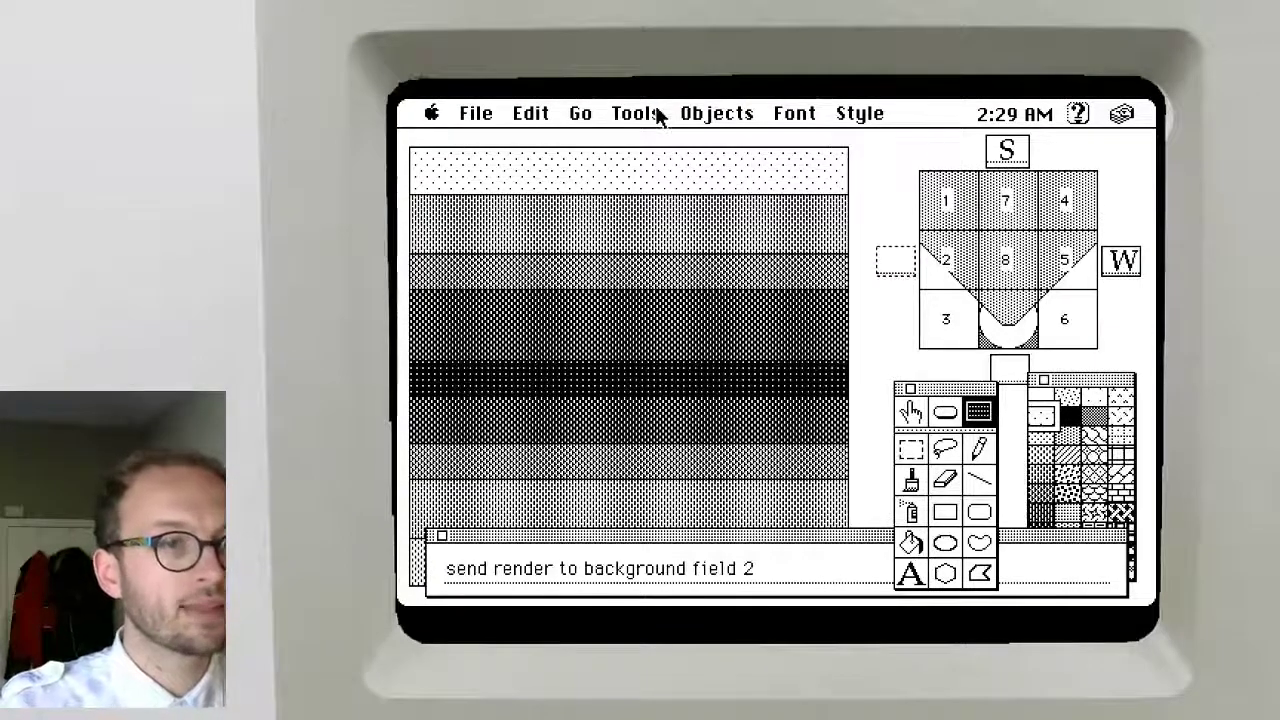
Try to move the copied card field left of the map to the background, and cut it
left_click_drag(680, 114, 960, 311)
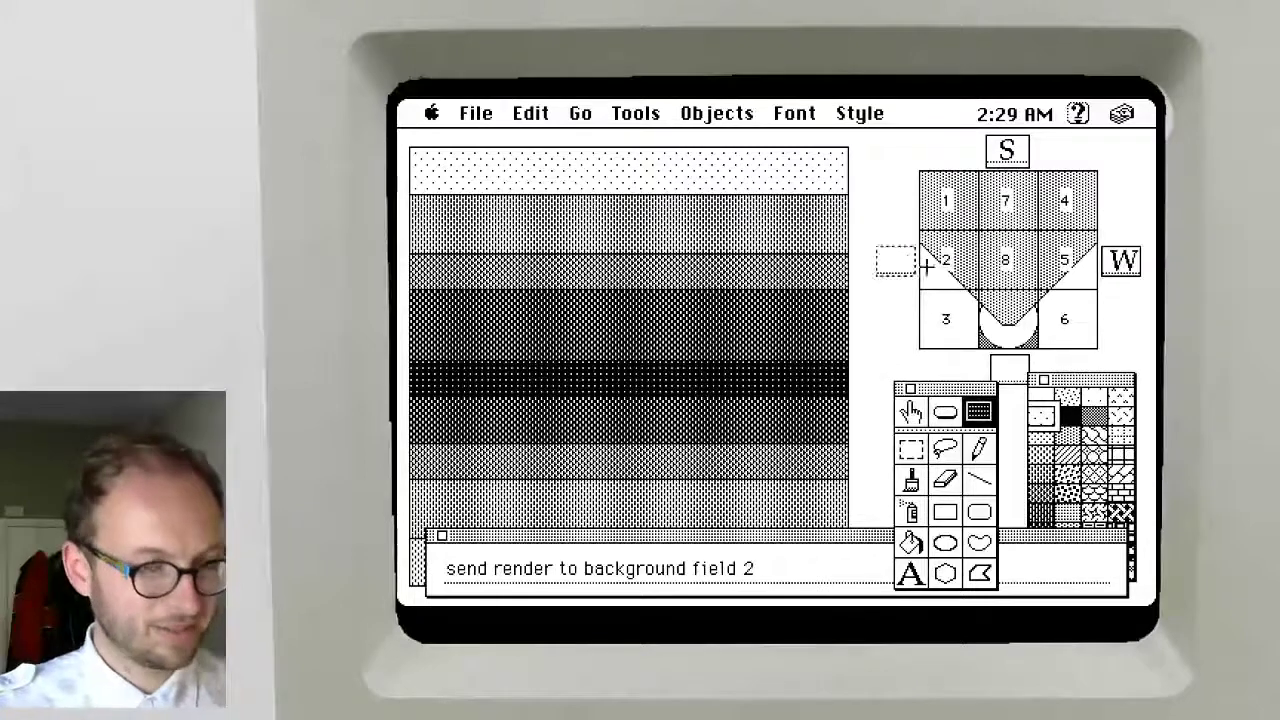
key("super+x")
key("super+b")
key("super+v")
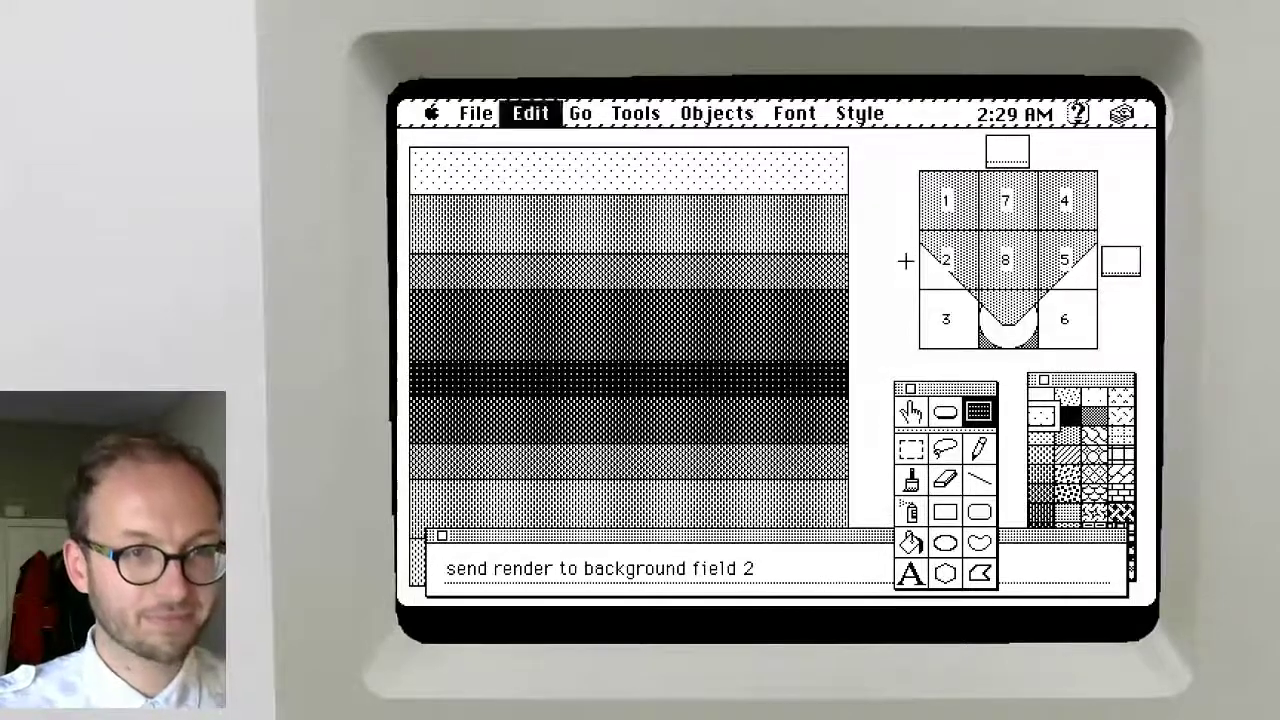
key("super+b")
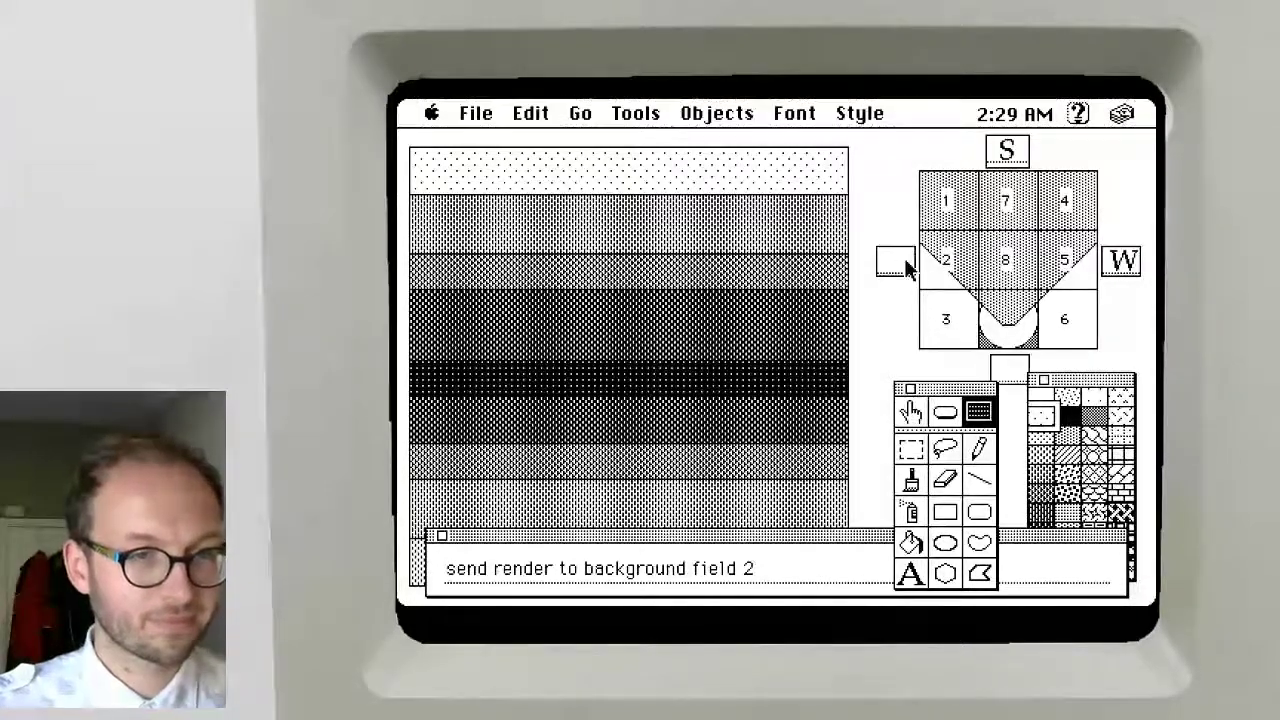
key("super+x")
Duplicate the "rightDir" field on the background and place the copy centred below the map
key("super+b")
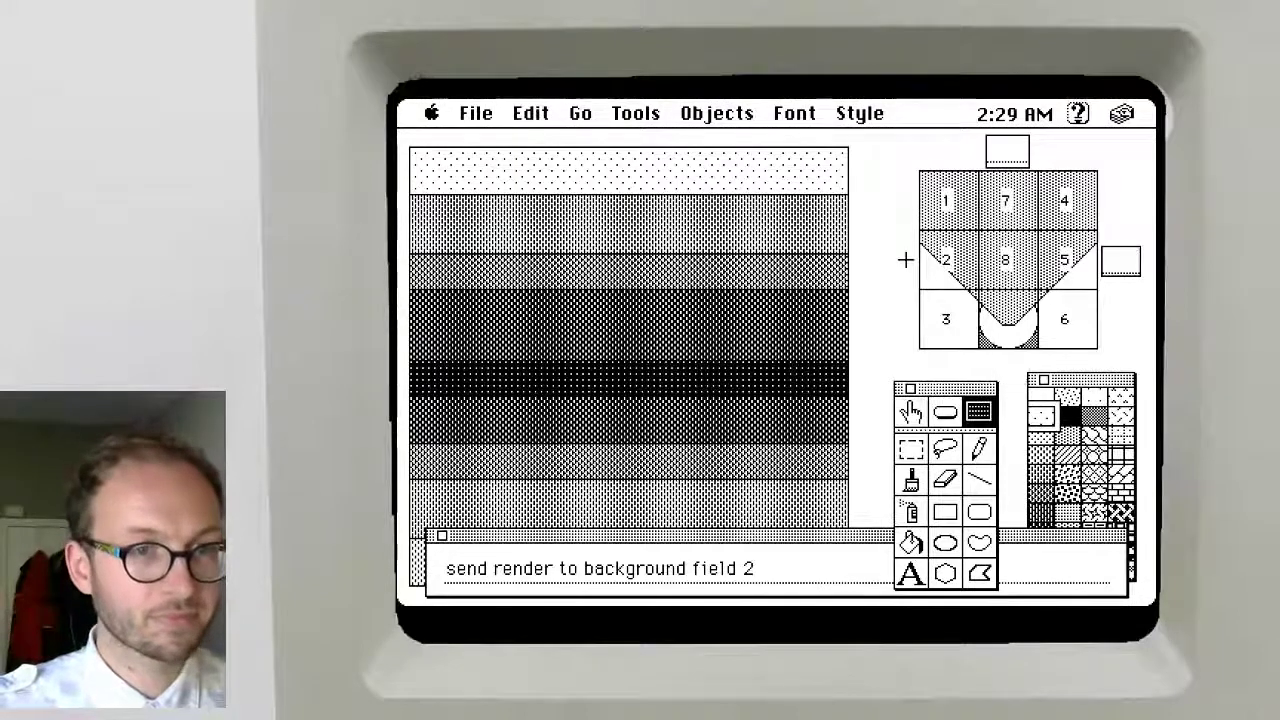
left_click(1115, 262)
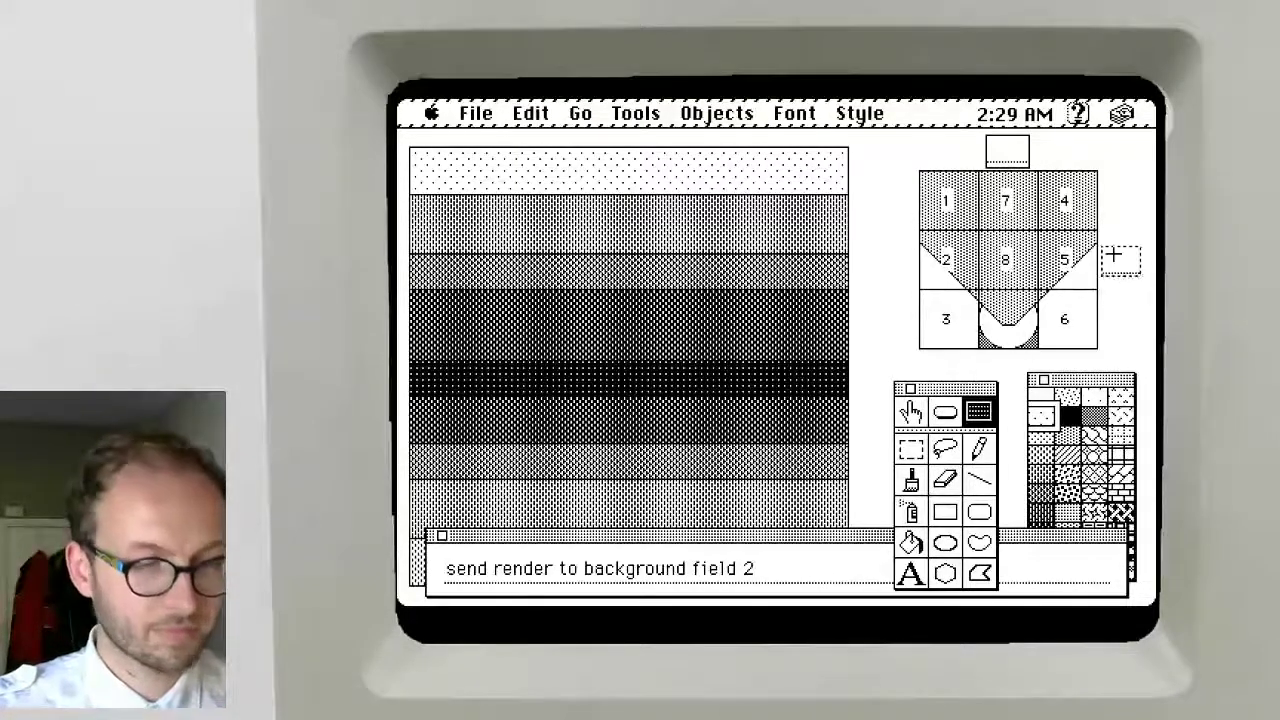
key("super+c")
key("super+v")
left_click_drag(1126, 264, 1017, 380)
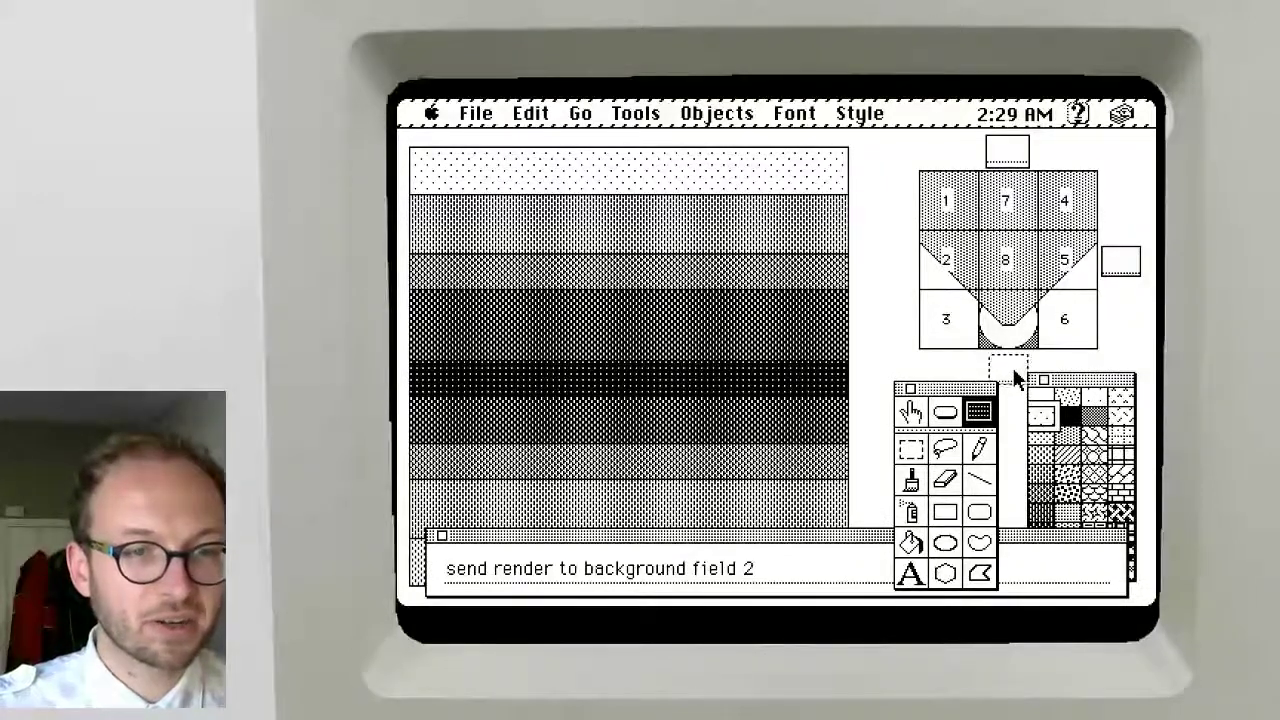
Change the render script of the background field below the map to put playerDir + 3 mod 4 into theDir, and save it
double_click(1015, 376)
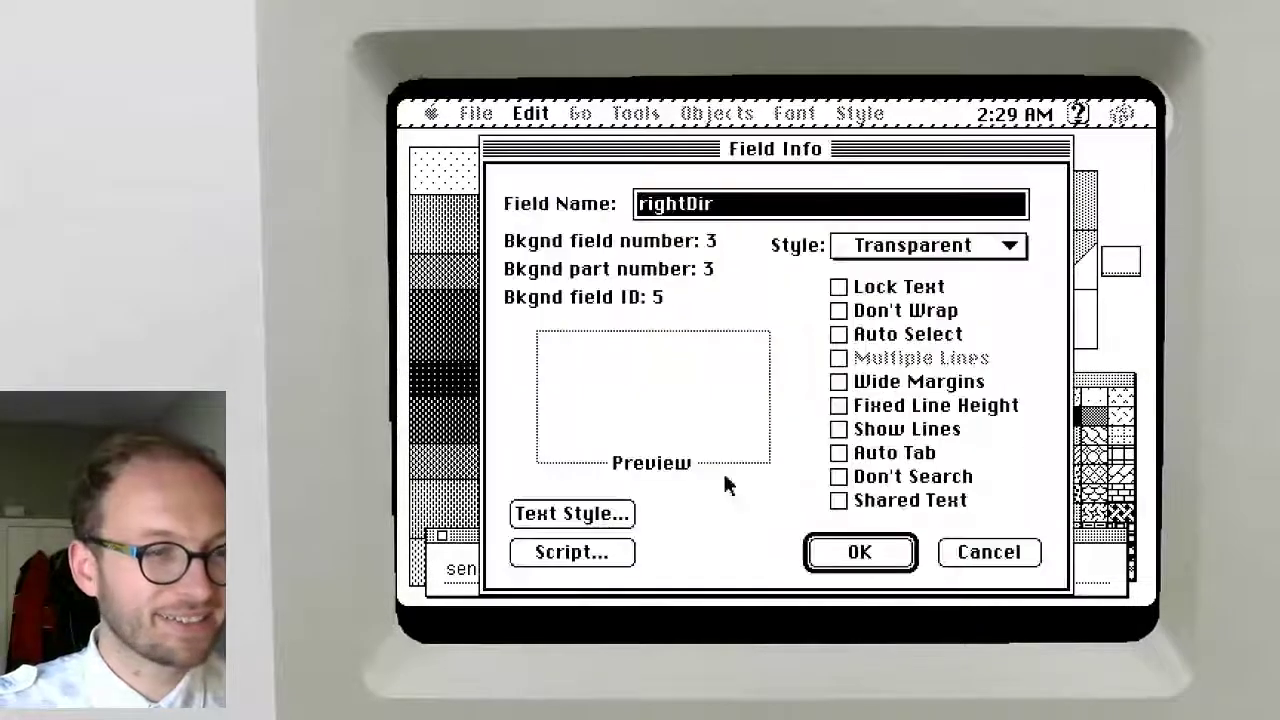
left_click(562, 553)
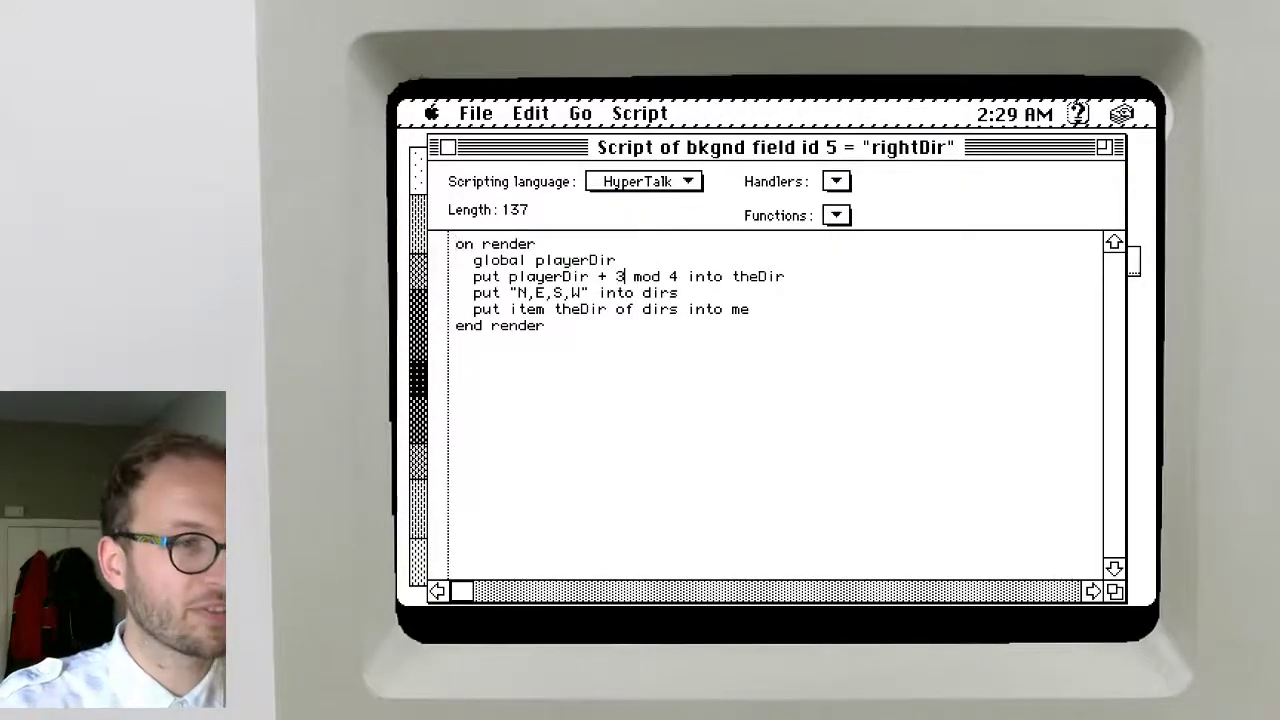
key("super+w")
key("Return")
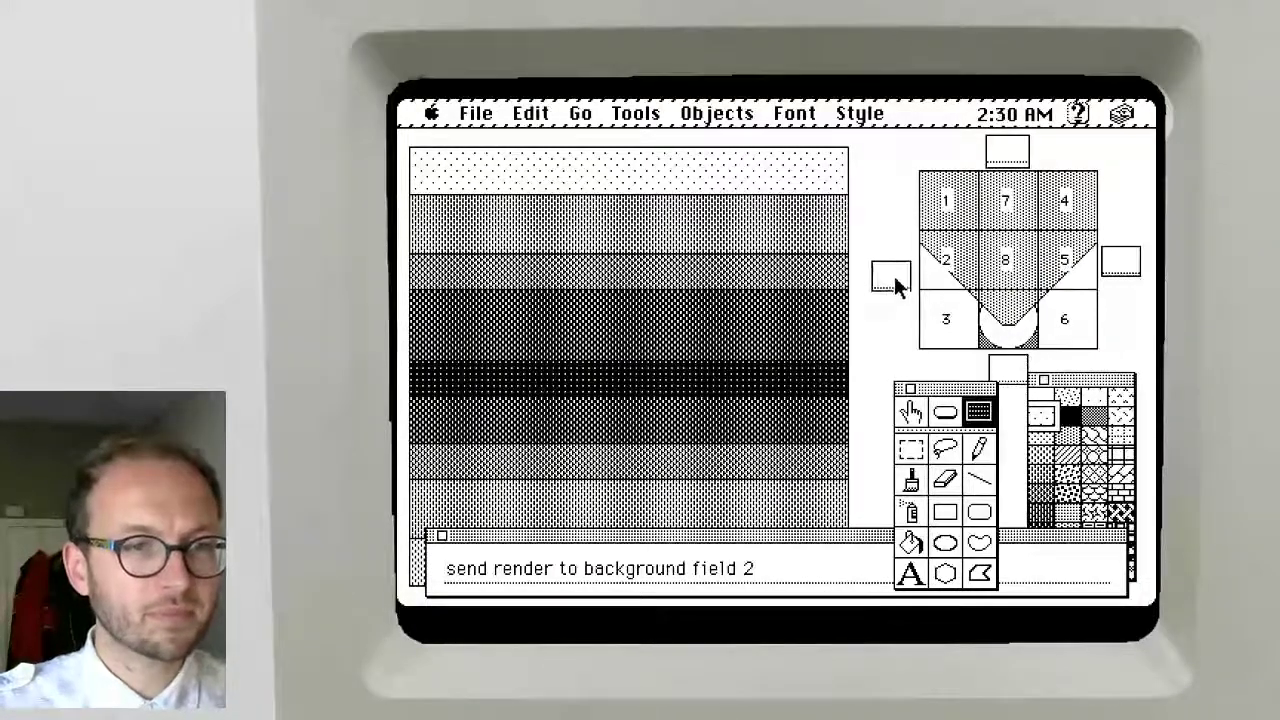
Align the background field beside the map's left edge with the field on the opposite side, and clear its field name
left_click_drag(903, 261, 900, 261)
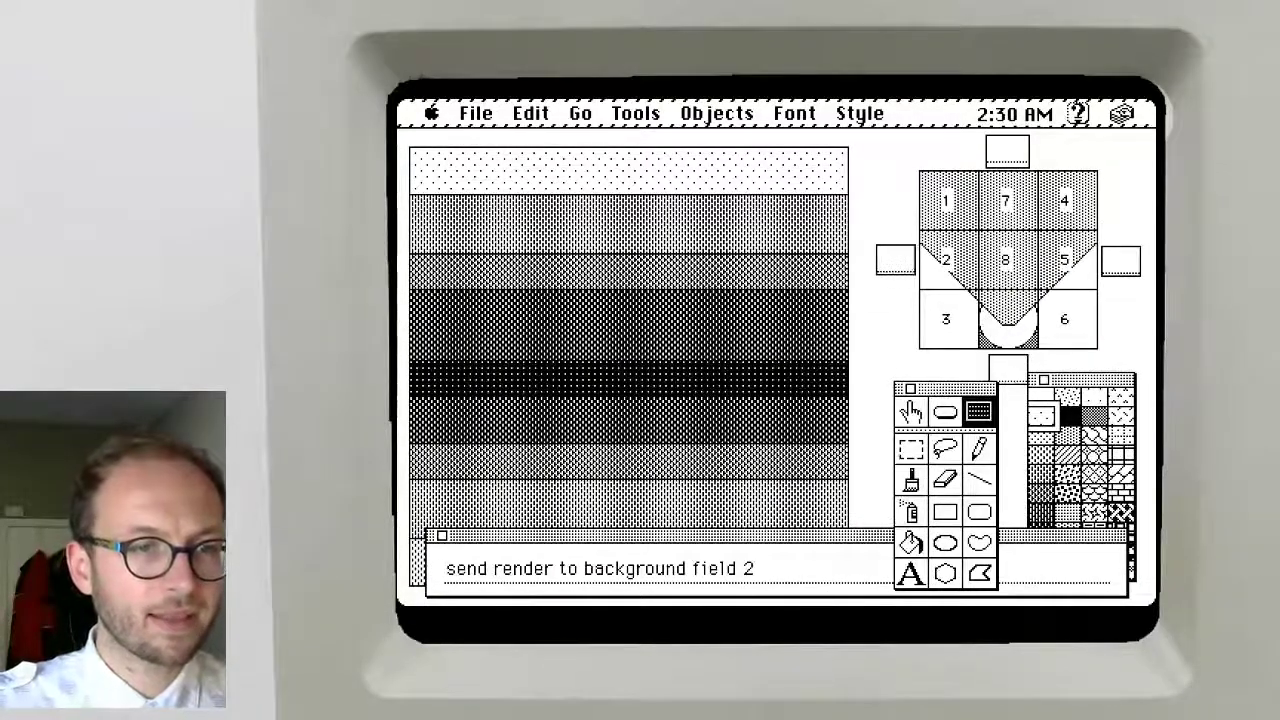
double_click(902, 258)
key("BackSpace")
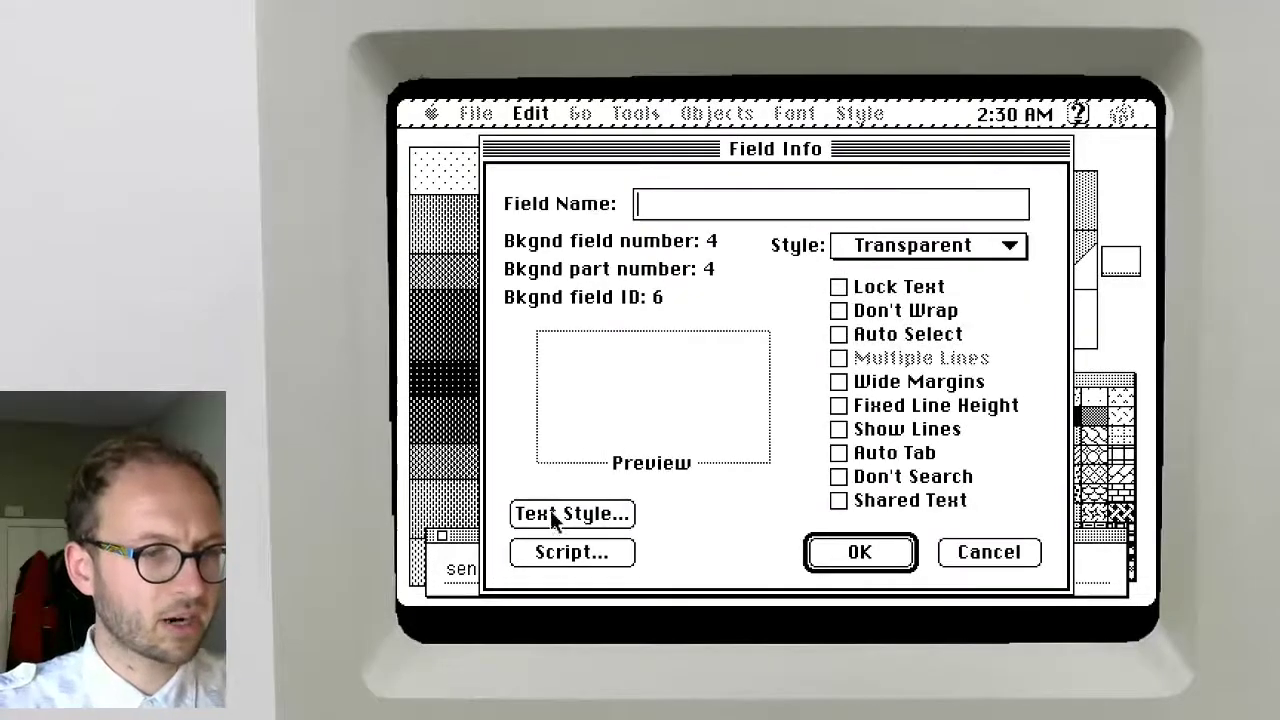
Change the left background field's render script to put playerDir + 4 mod 4 into theDir, and save it
left_click(571, 552)
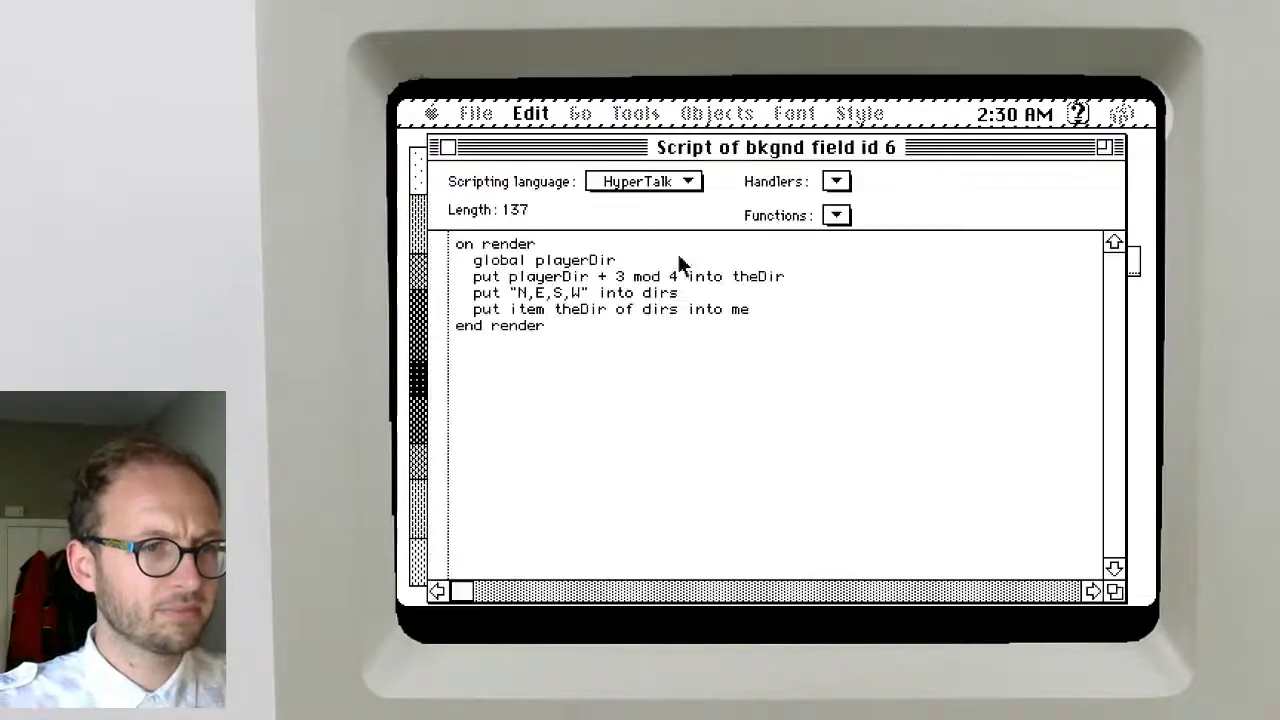
left_click(626, 276)
key("BackSpace")
type("4")
key("super+w")
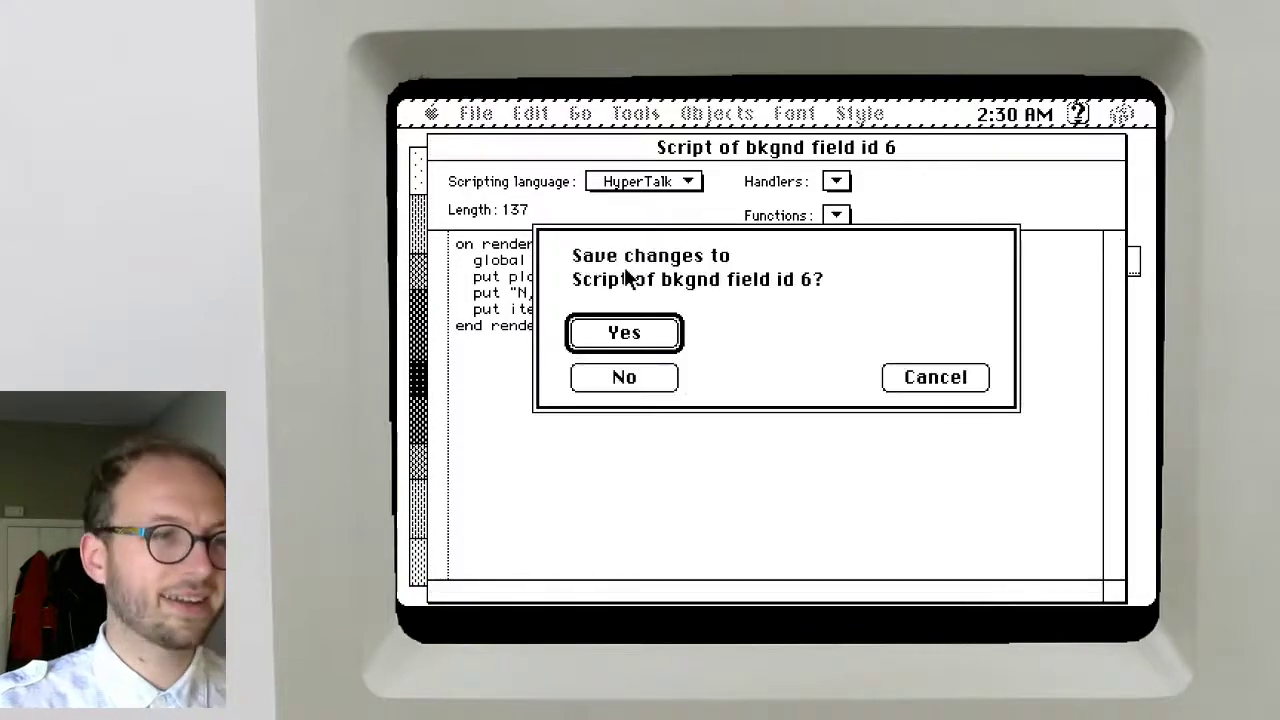
key("Return")
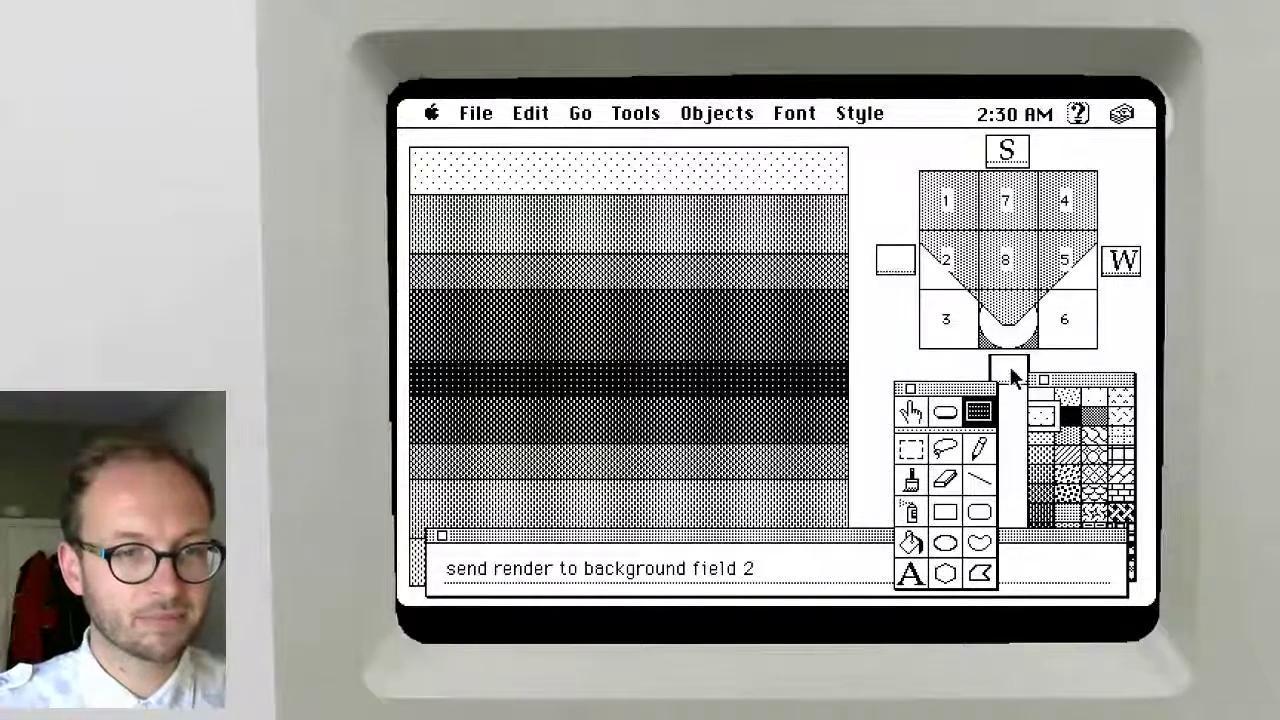
Open the background's script and write an empty "on render" handler closed by "end render"
left_click(912, 361)
key("BackSpace")
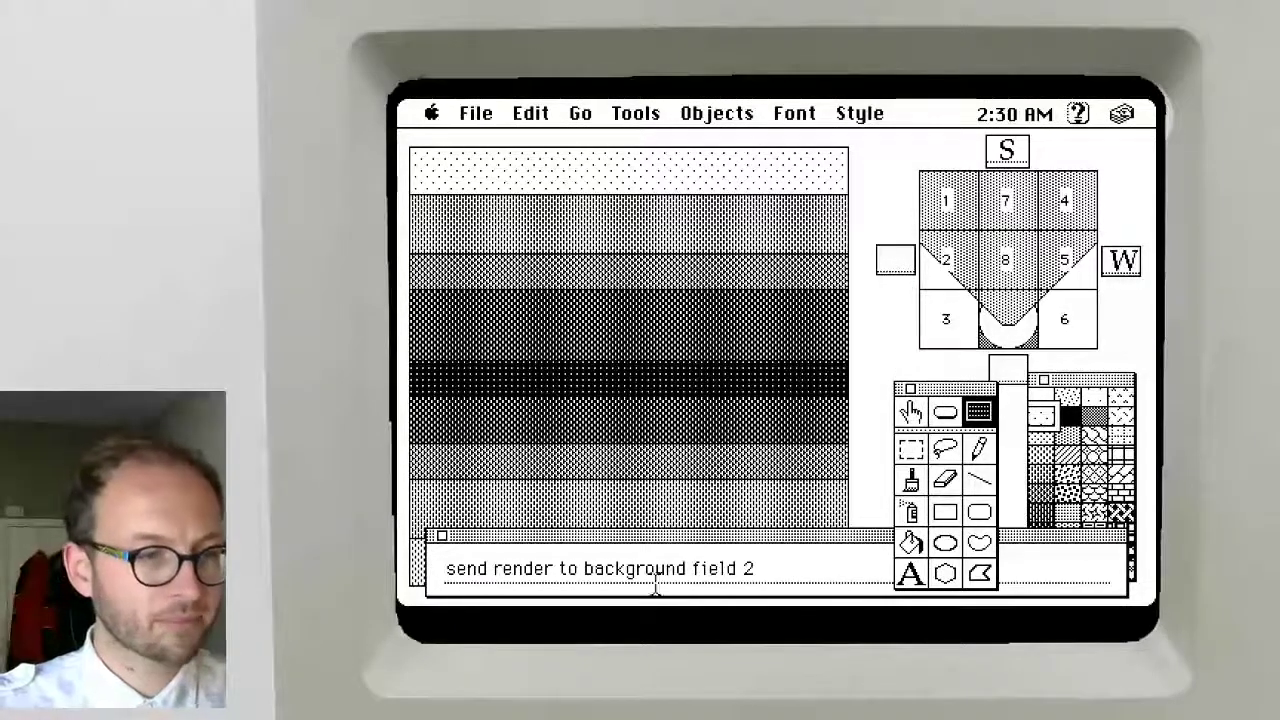
left_click(716, 115)
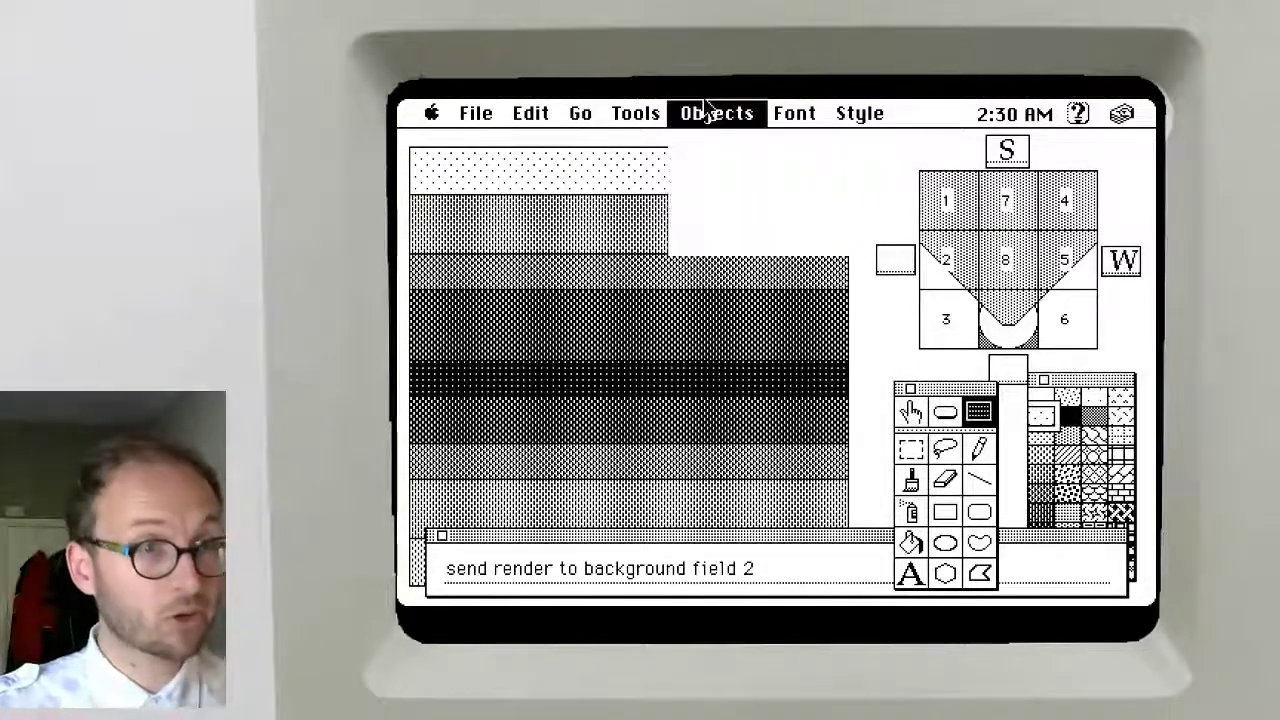
left_click_drag(724, 130, 744, 210)
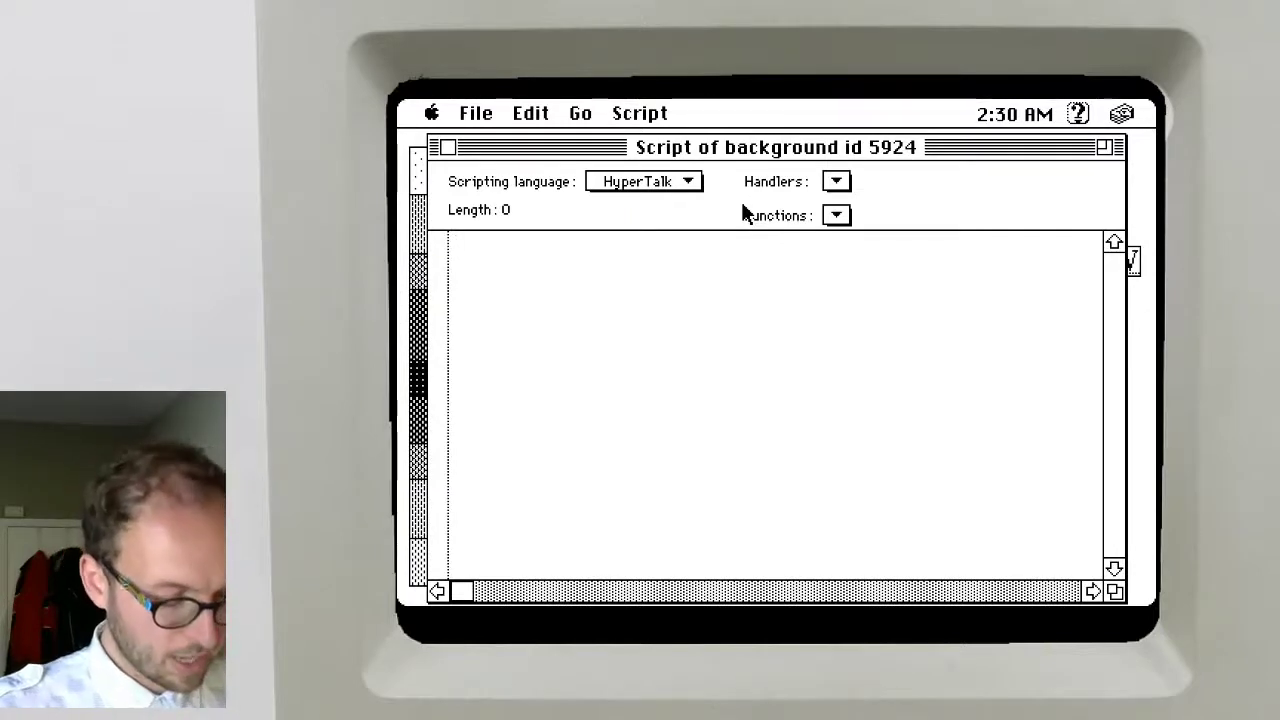
type("on render")
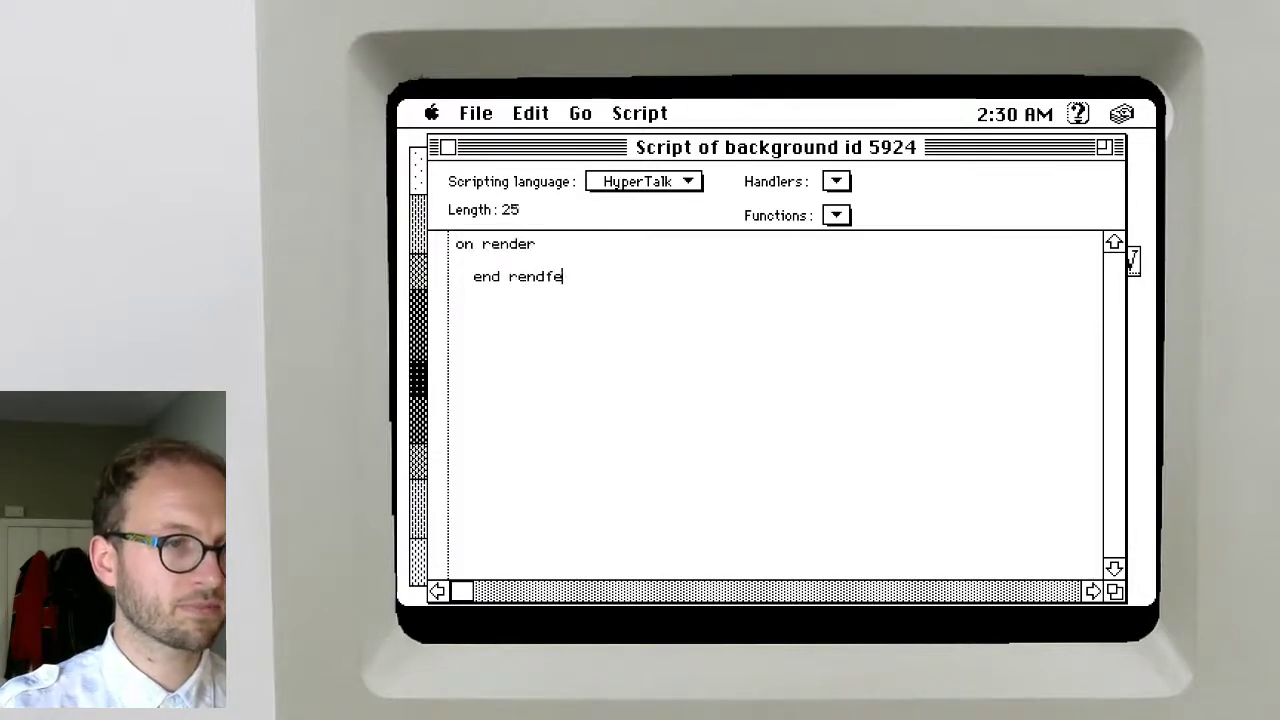
key("BackSpace")
key("BackSpace")
type("er")
key("Tab")
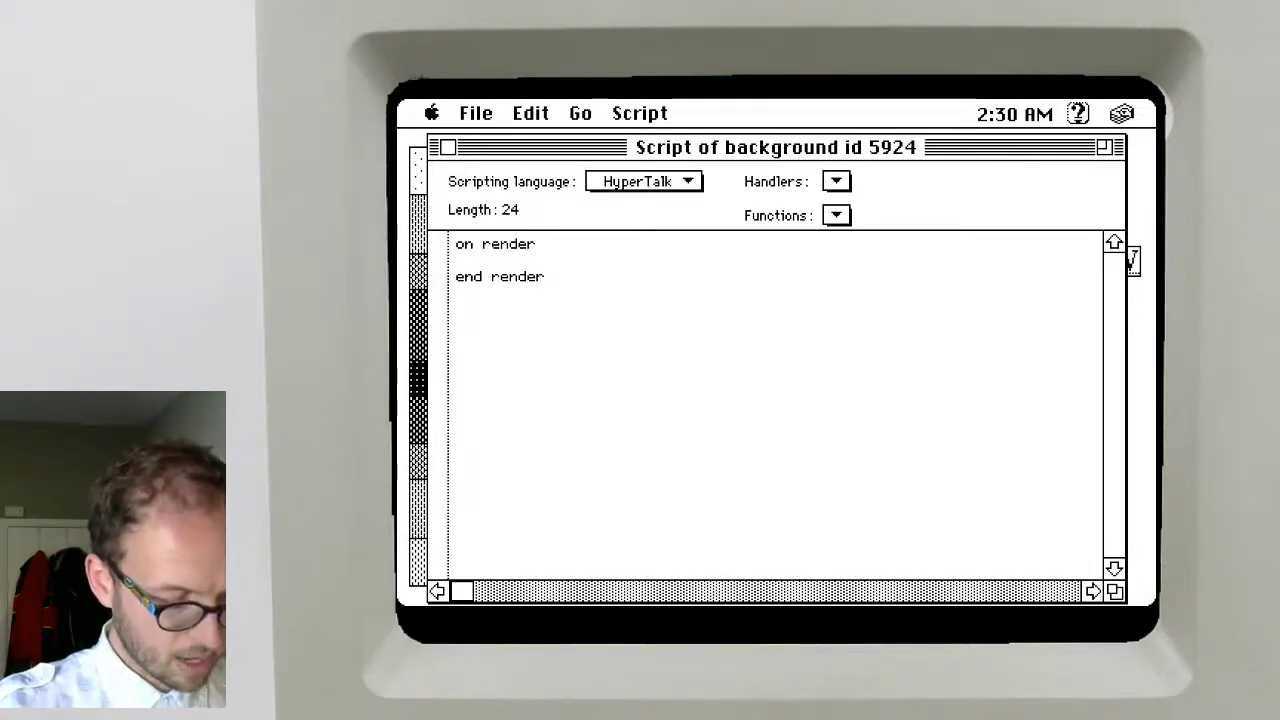
Start a loop inside the background's render handler with "repeat for i = 1 to the number of background fields"
type("repeat for i")
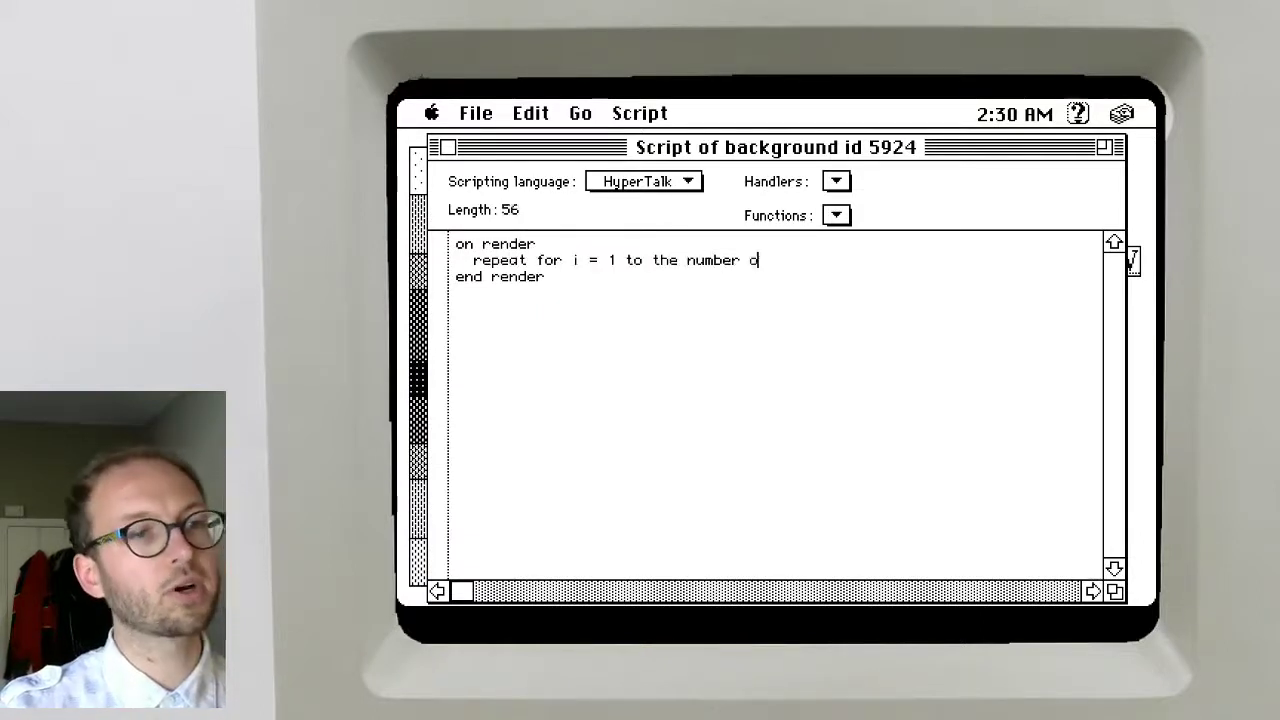
type(" = 1 to the number of background")
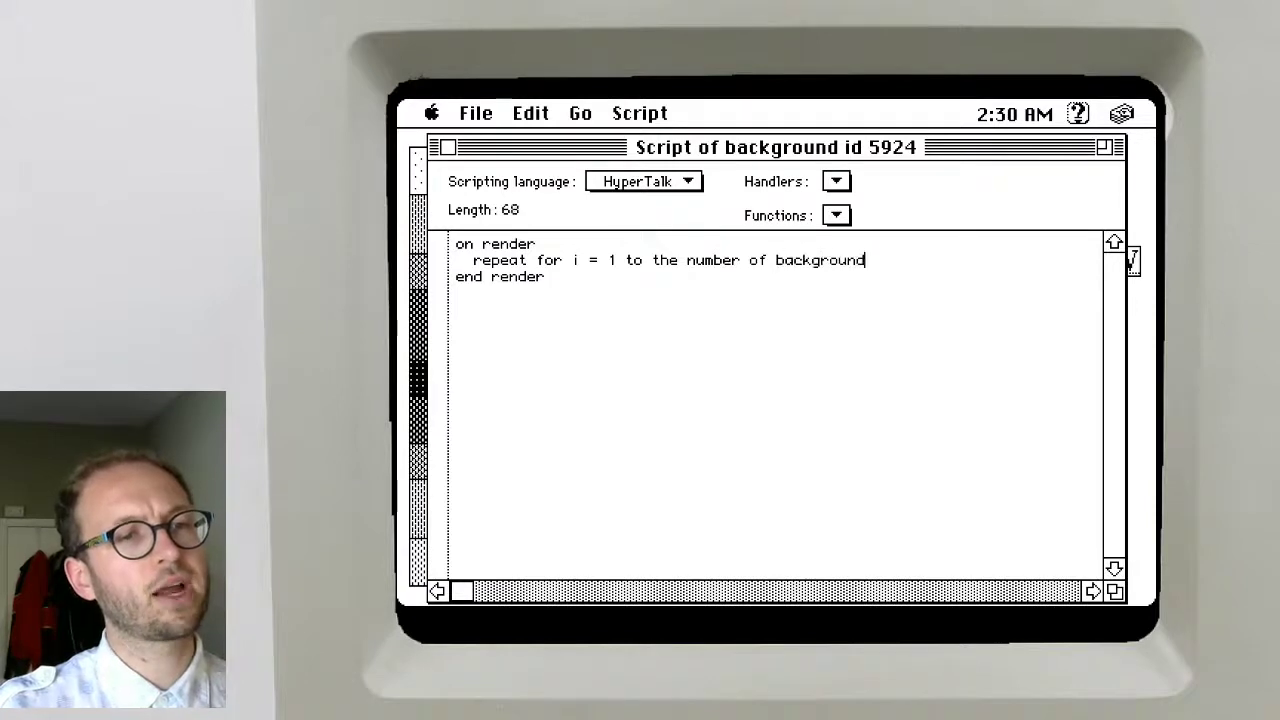
type(" fields")
key("Return")
key("Return")
Close the background fields loop with "end repeat", leaving a blank line inside it and "end render" below
type("end render")
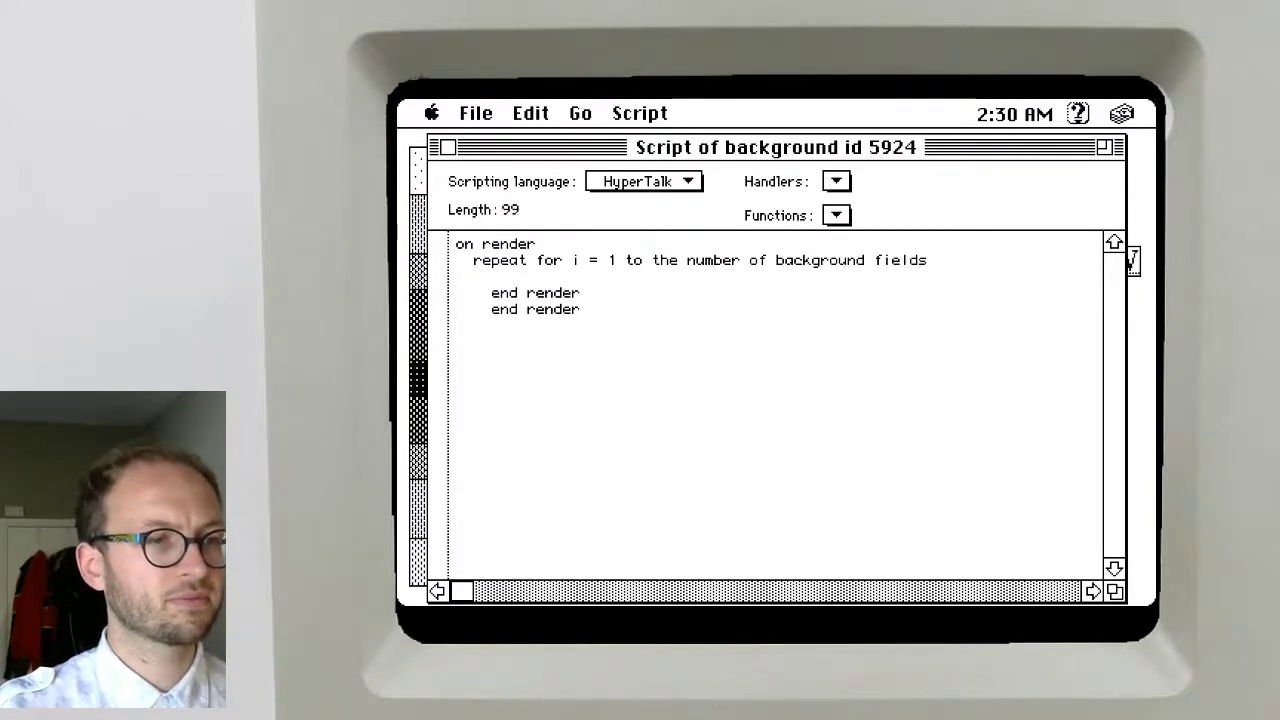
key("Return")
key("Up")
key("Down")
key("Up")
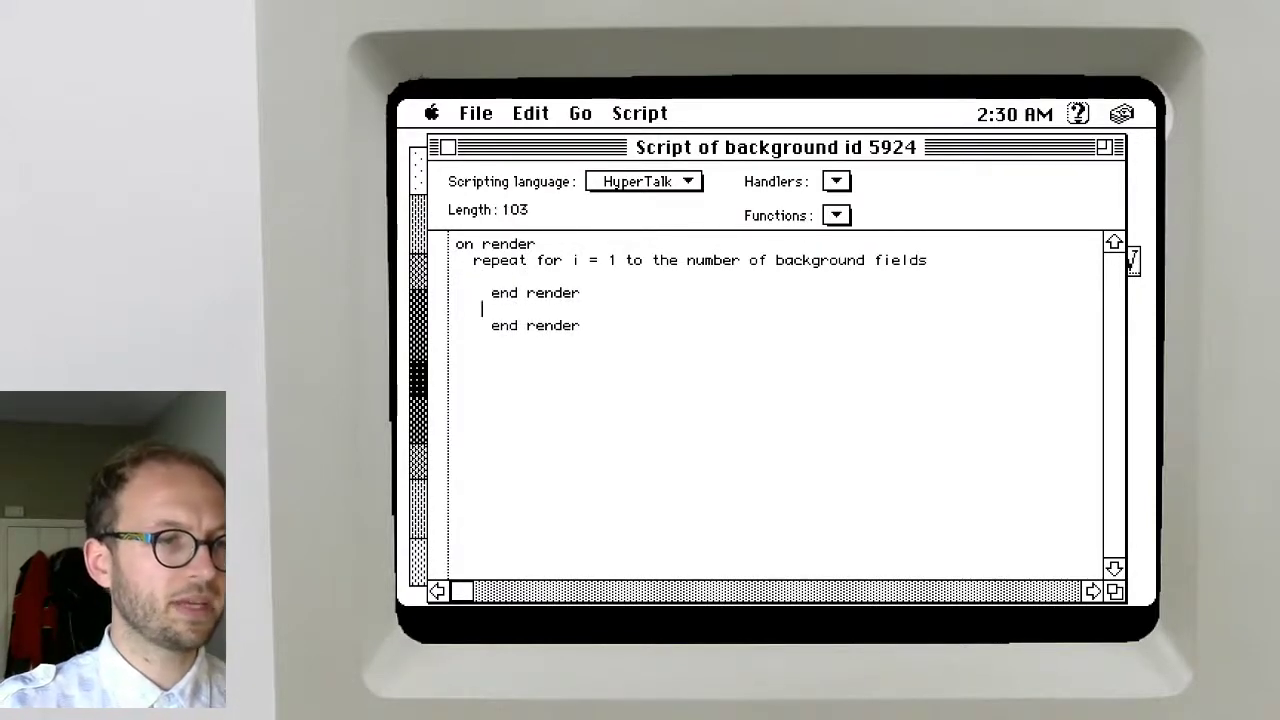
key("BackSpace")
key("BackSpace")
key("BackSpace")
key("BackSpace")
type("peat")
key("Return")
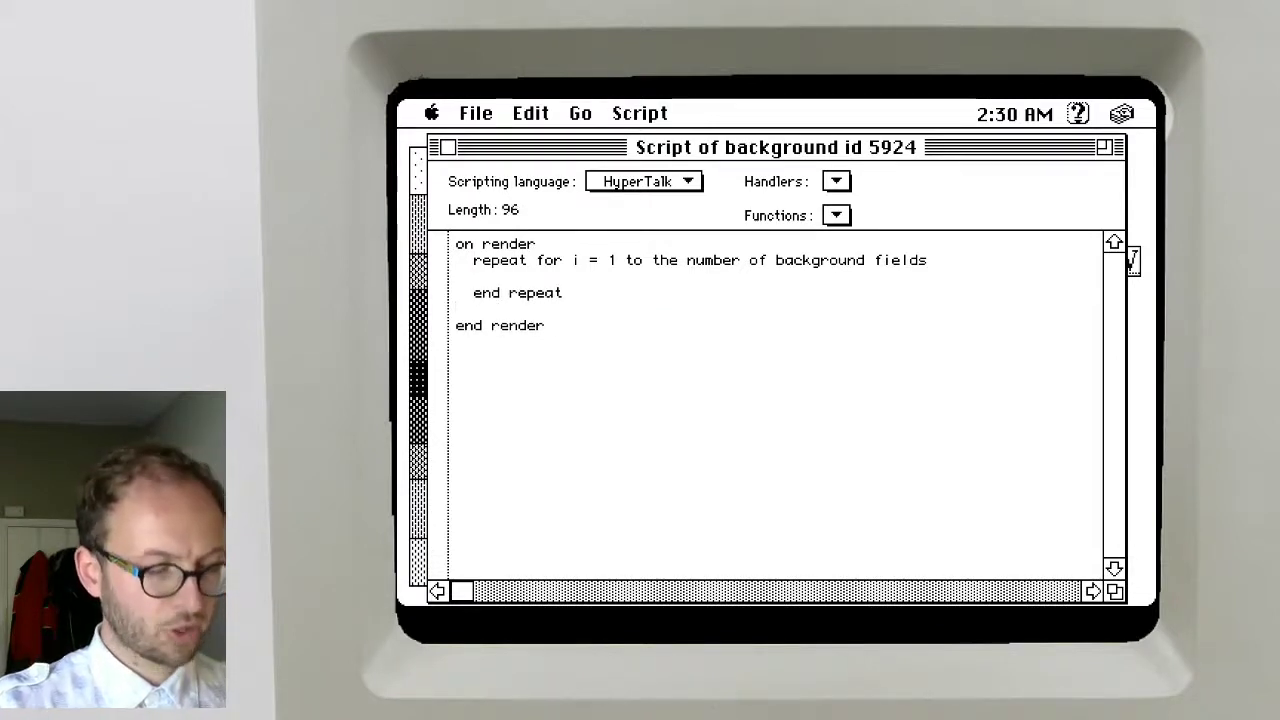
Inside the repeat loop, write a statement that sends render to the background fields
type("nder to bac")
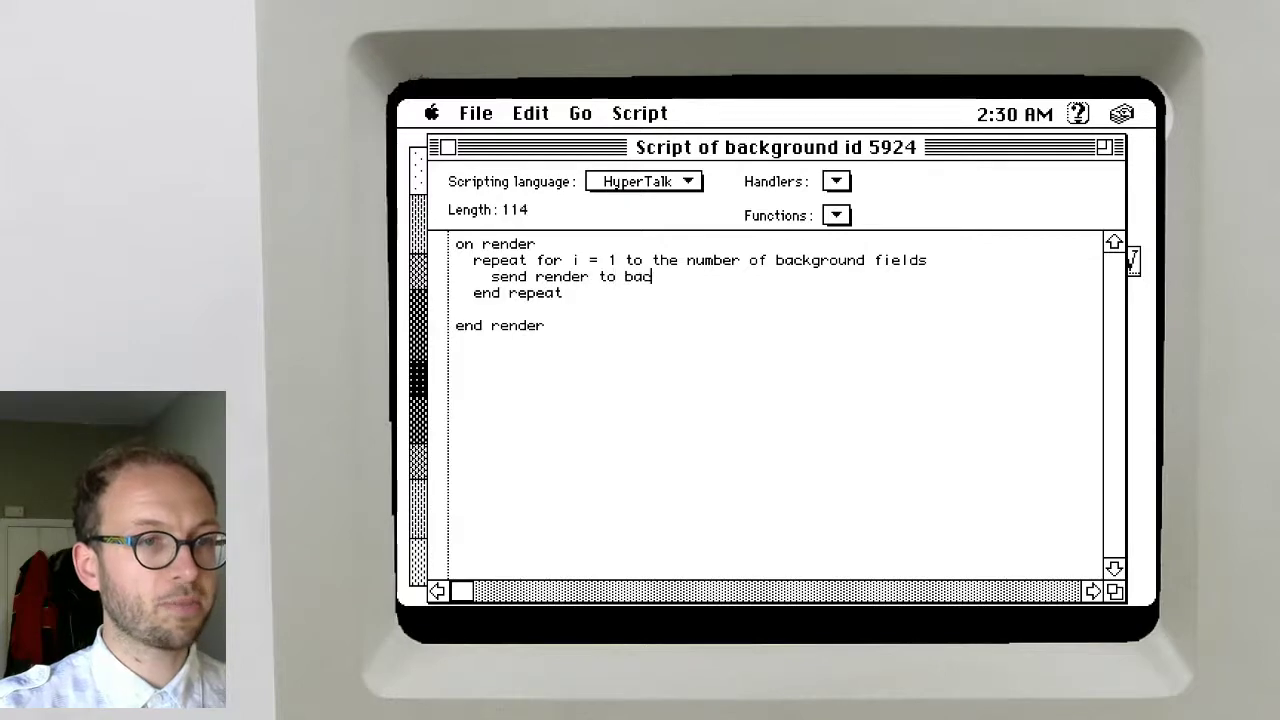
Complete the line inside the repeat loop as "send render to background field i" and save the background script
type("kground field i")
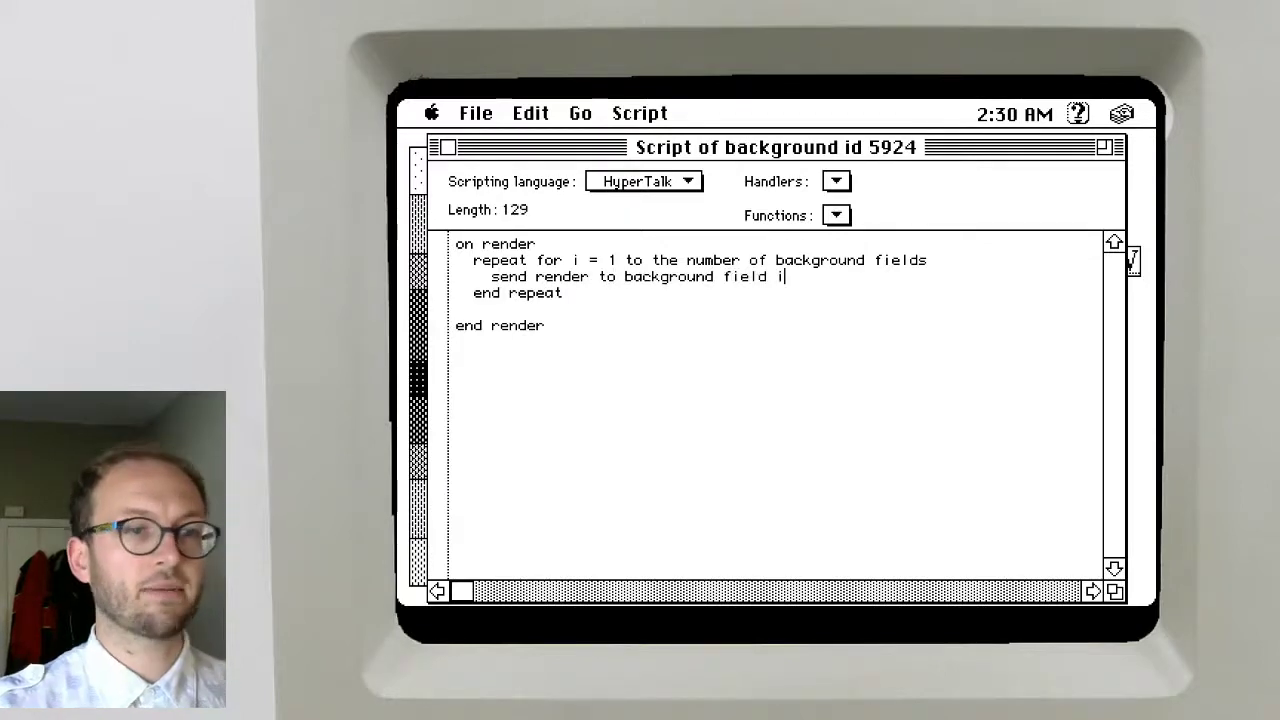
key("super+w")
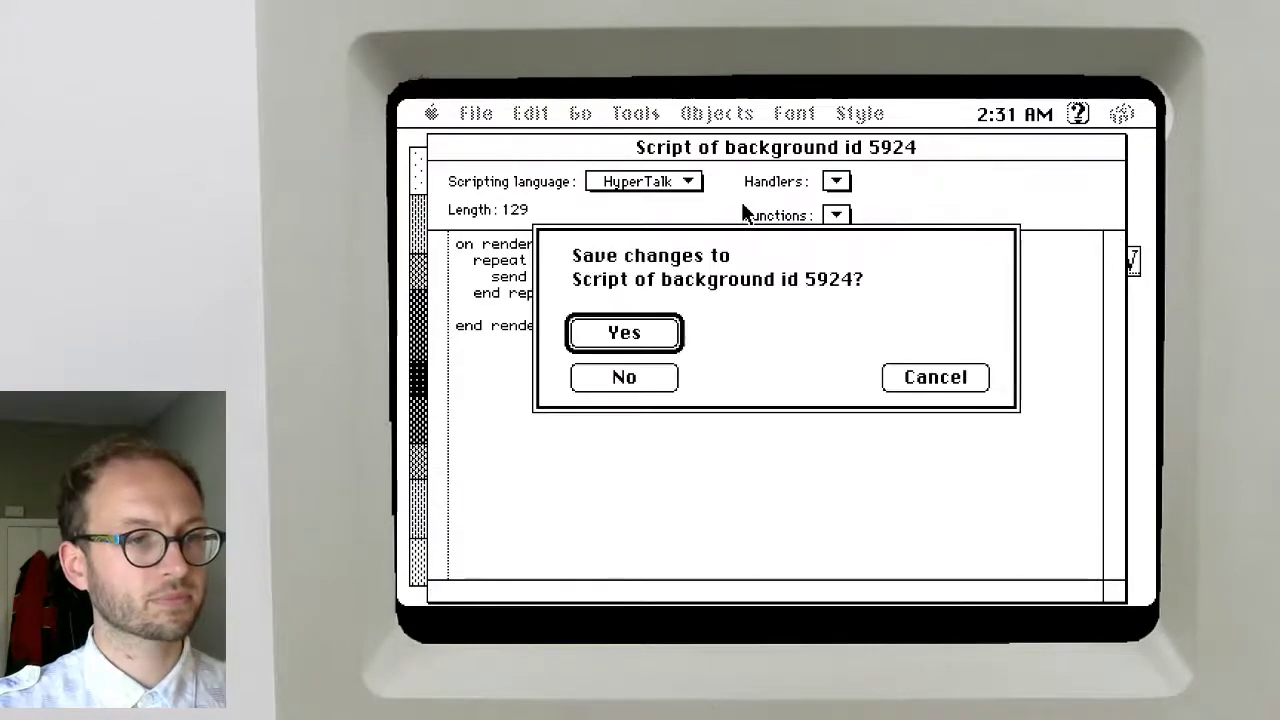
key("Return")
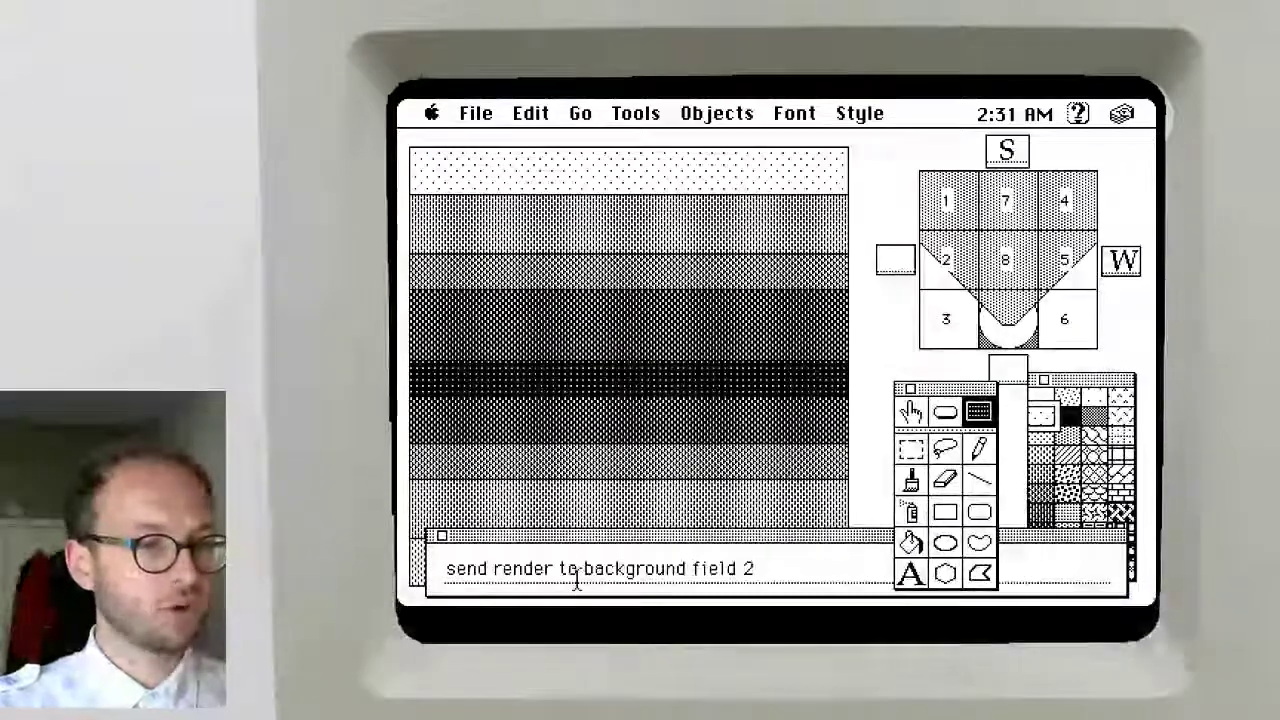
Replace the message box contents with "render", try running it, and dismiss the error
left_click_drag(682, 570, 814, 571)
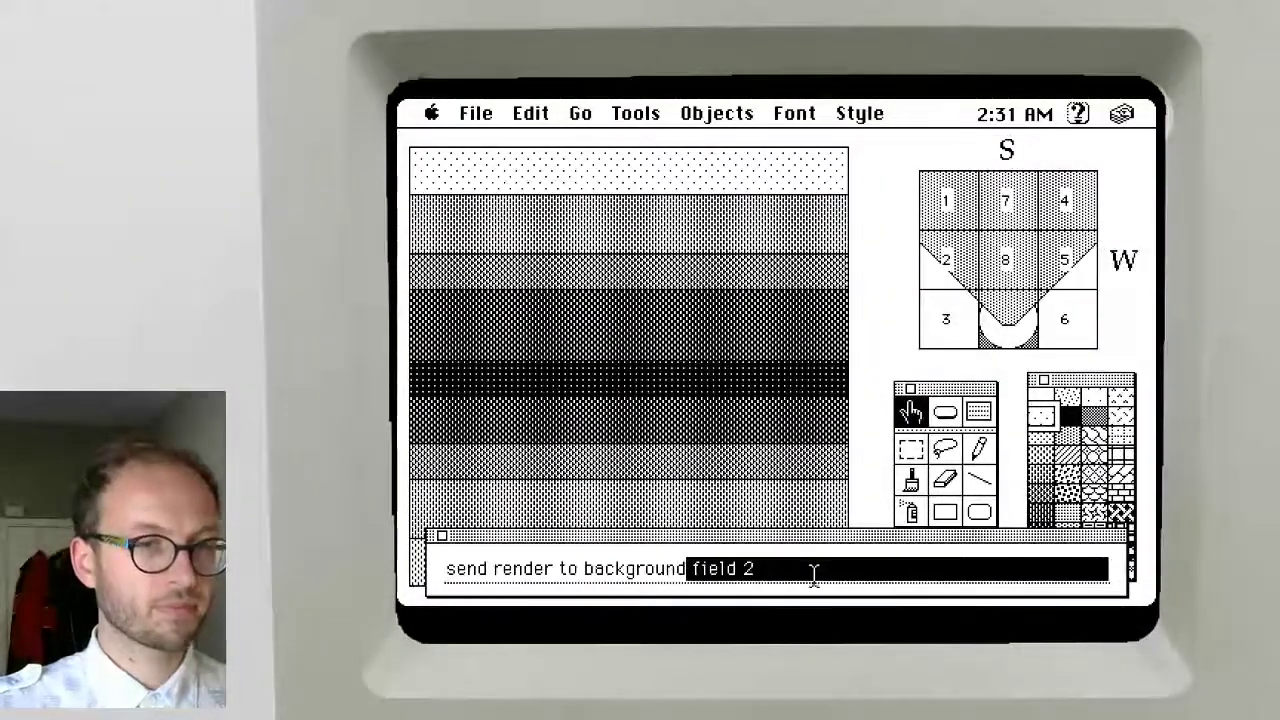
key("BackSpace")
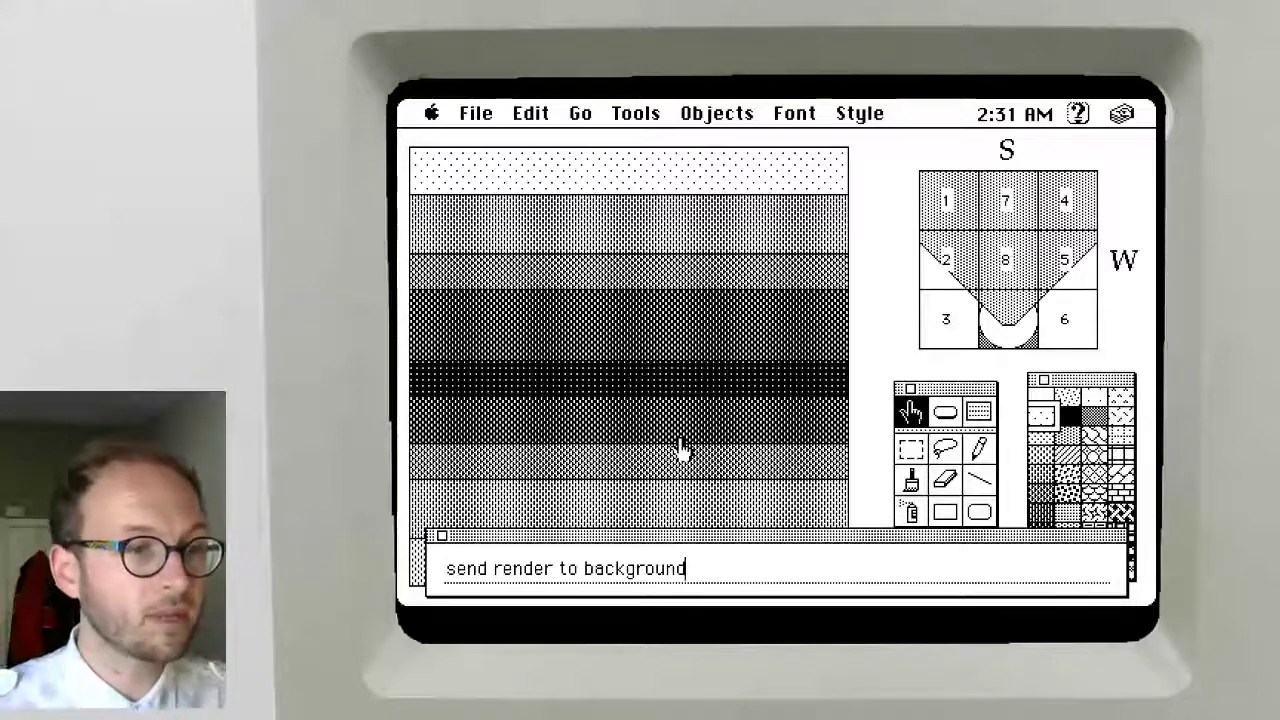
left_click_drag(572, 588, 602, 596)
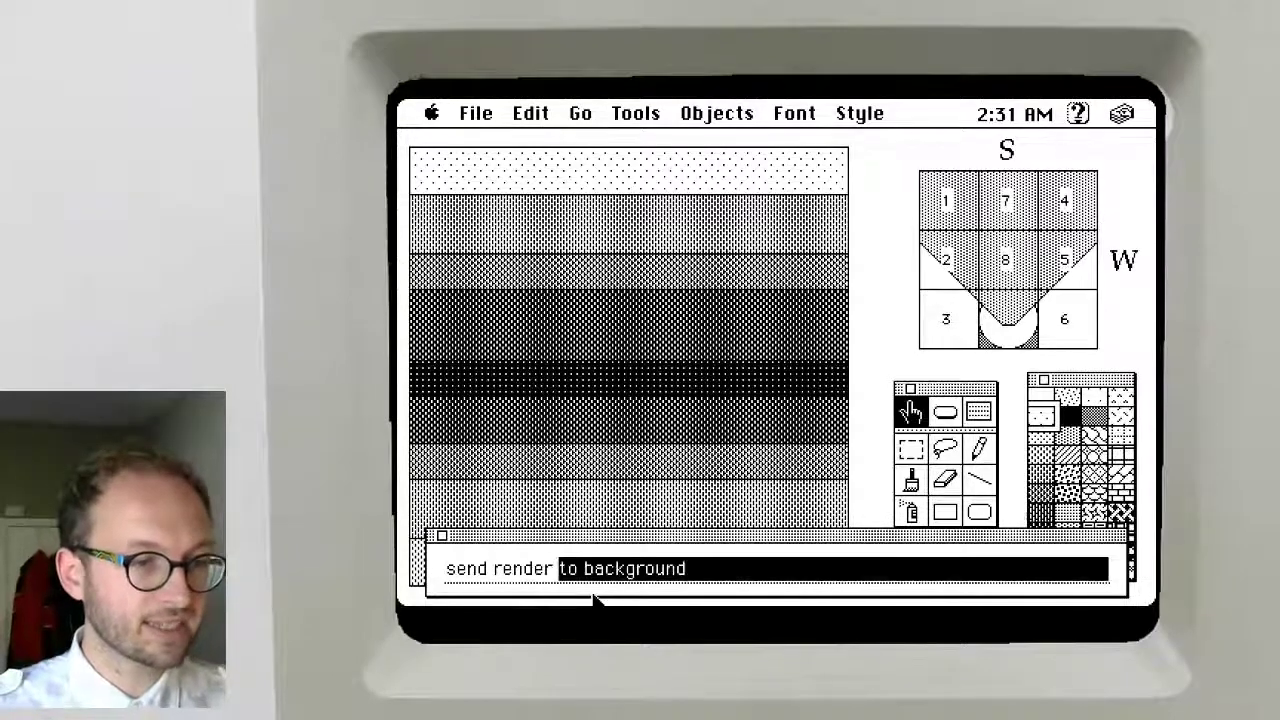
key("BackSpace")
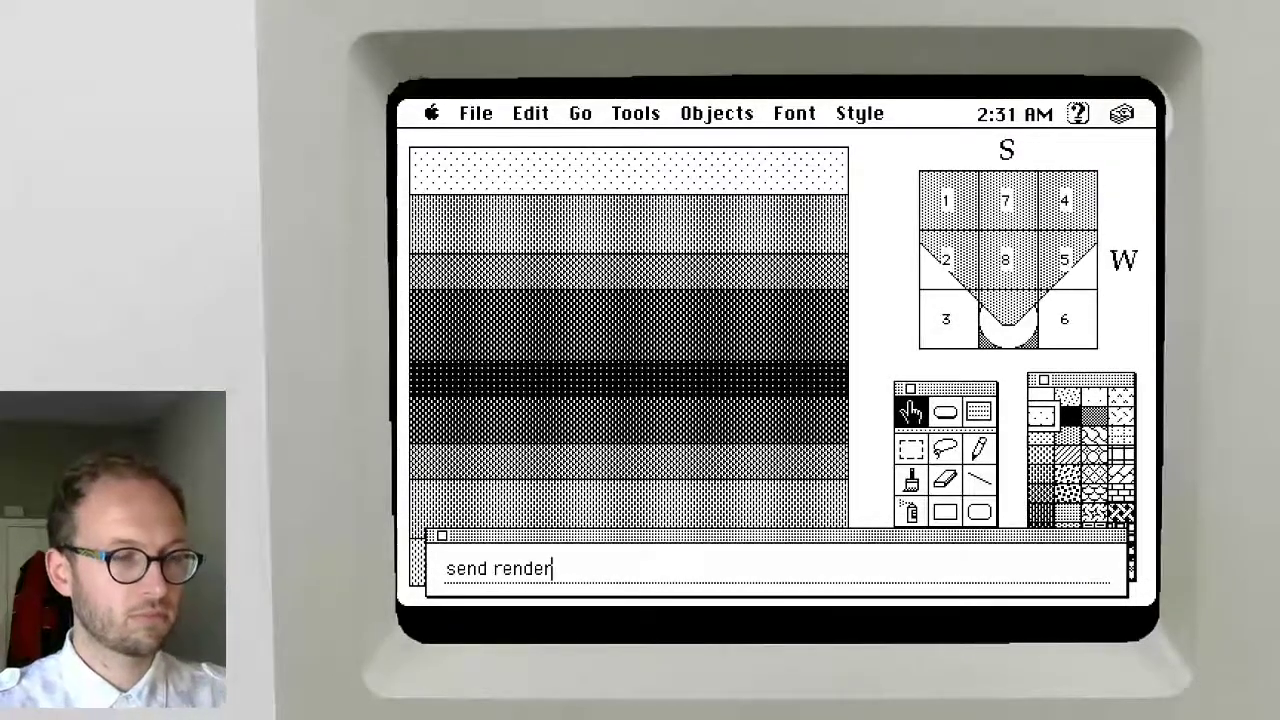
key("super+a")
type("ren")
key("Return")
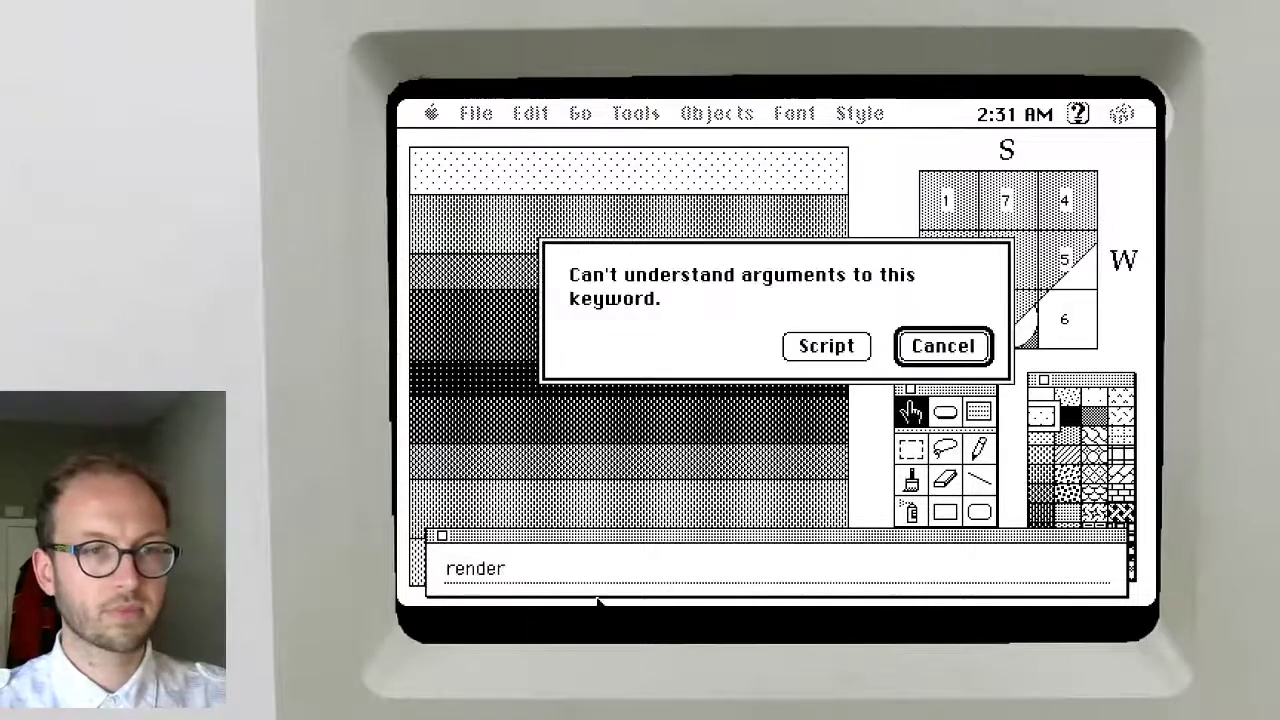
left_click(944, 350)
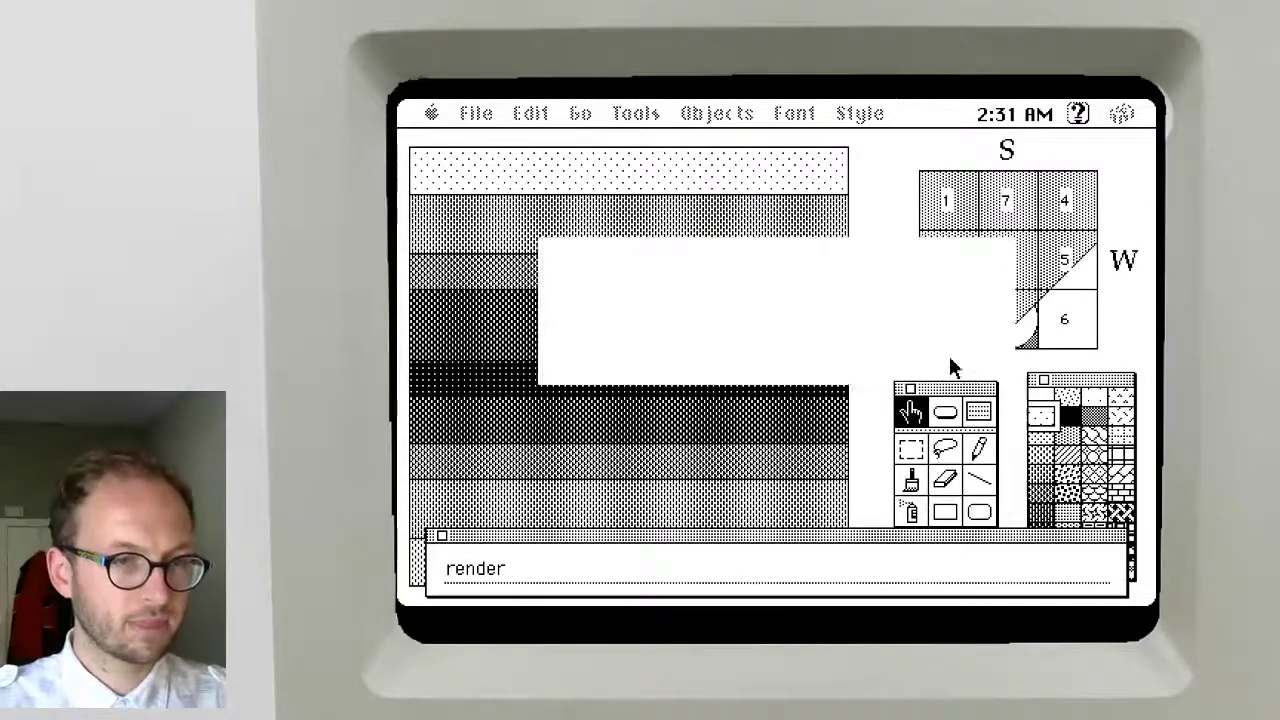
Run "send render to background" from the message box and open the script that raises the error
type("send redner")
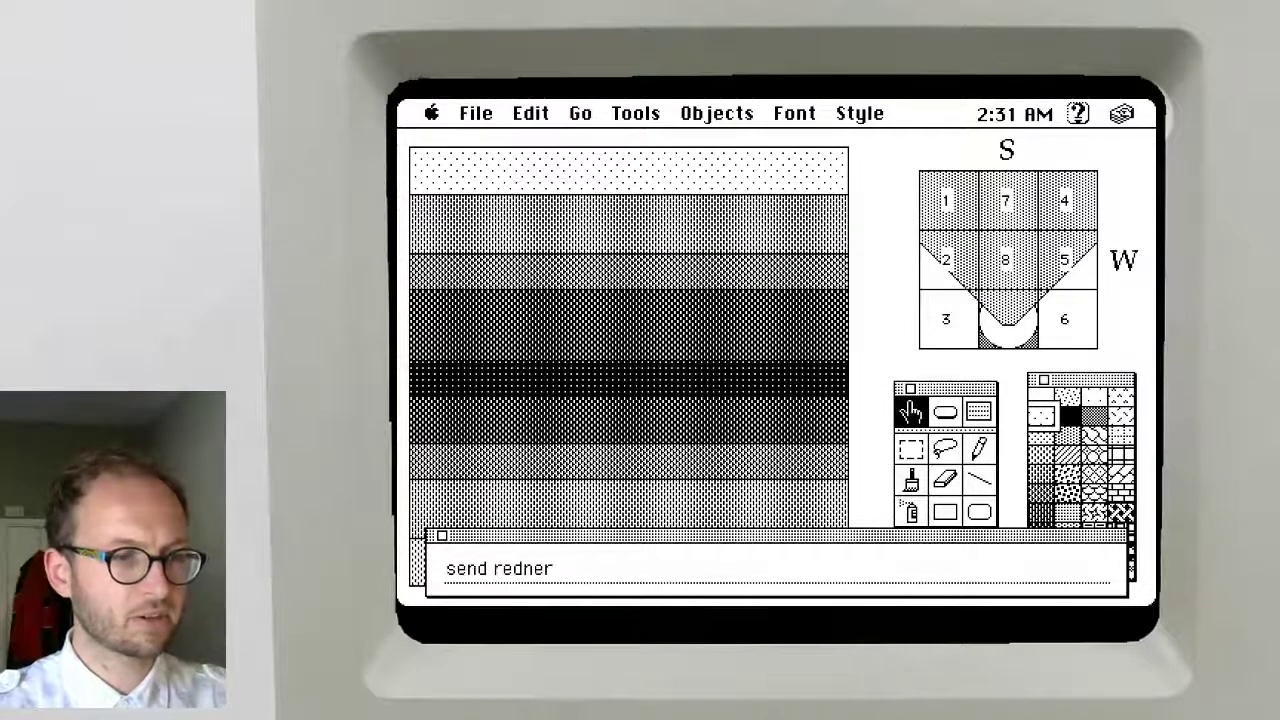
key("BackSpace")
key("BackSpace")
key("BackSpace")
key("BackSpace")
type("nder to backgr")
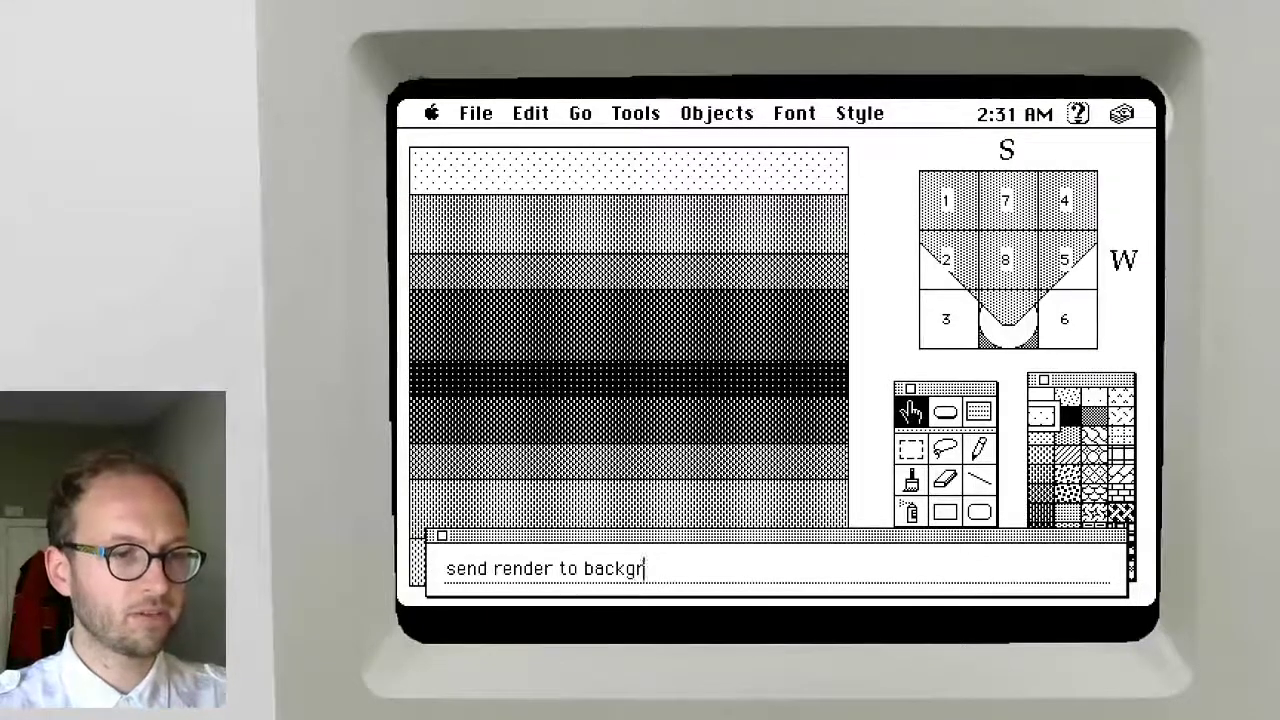
type("ound")
key("Return")
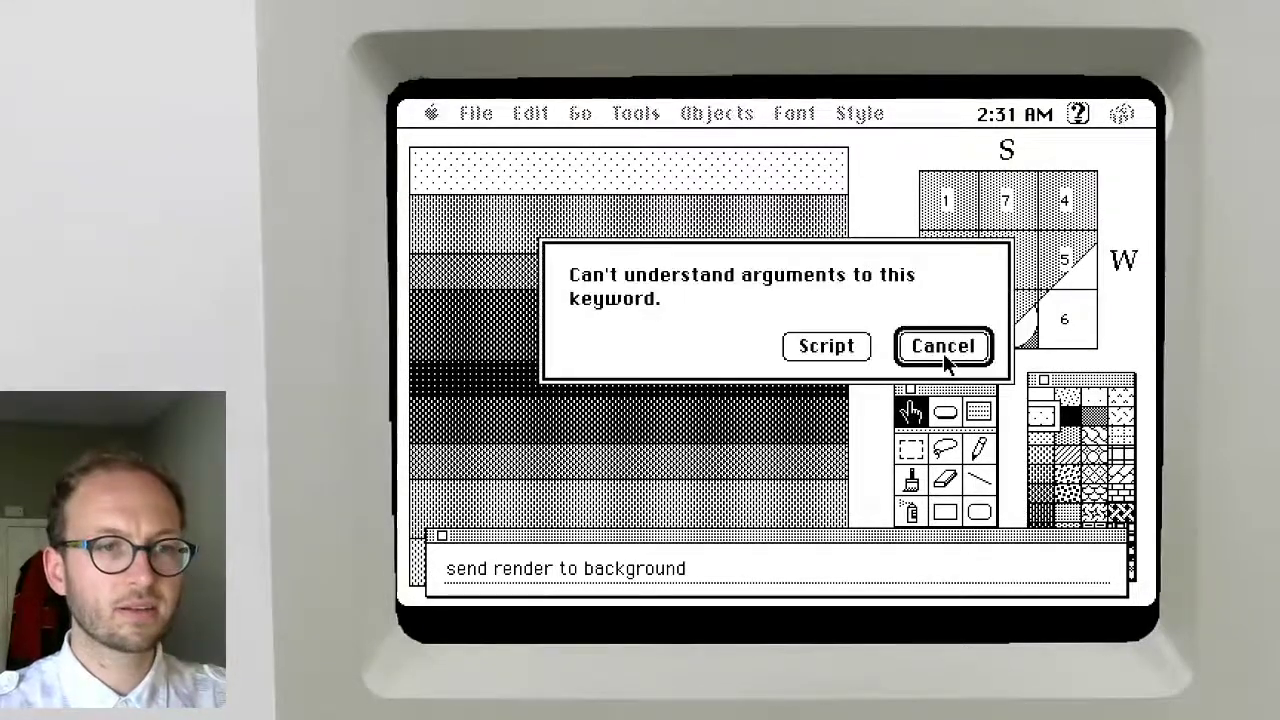
left_click(803, 346)
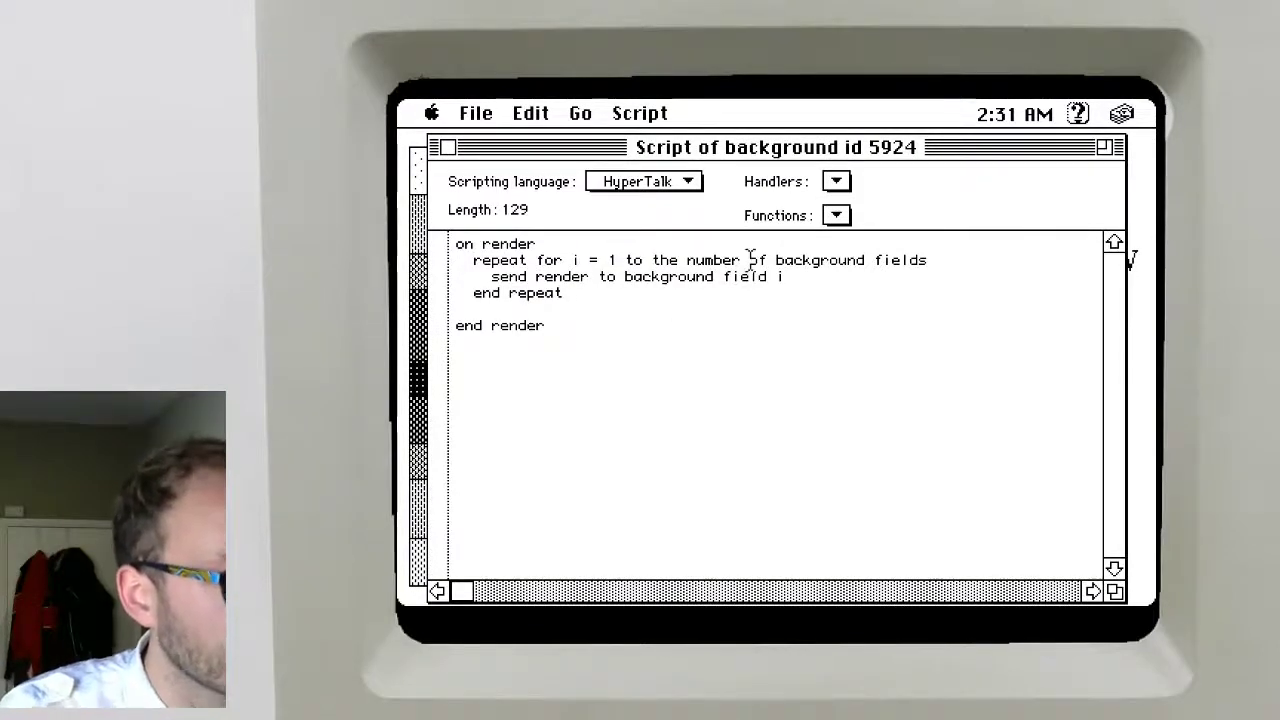
Remove "background" from the repeat line so it ends in "the number of fields", save the script and rerun the message
double_click(817, 260)
key("BackSpace")
key("BackSpace")
key("super+w")
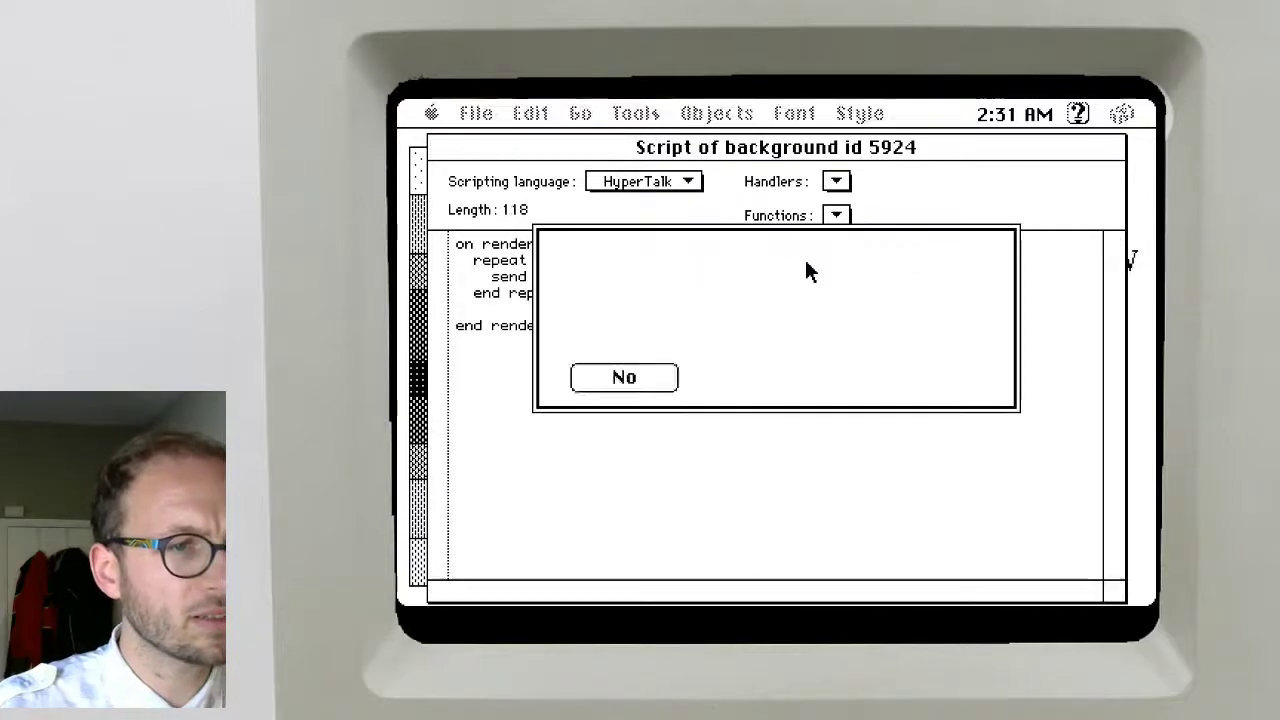
key("Return")
key("Return")
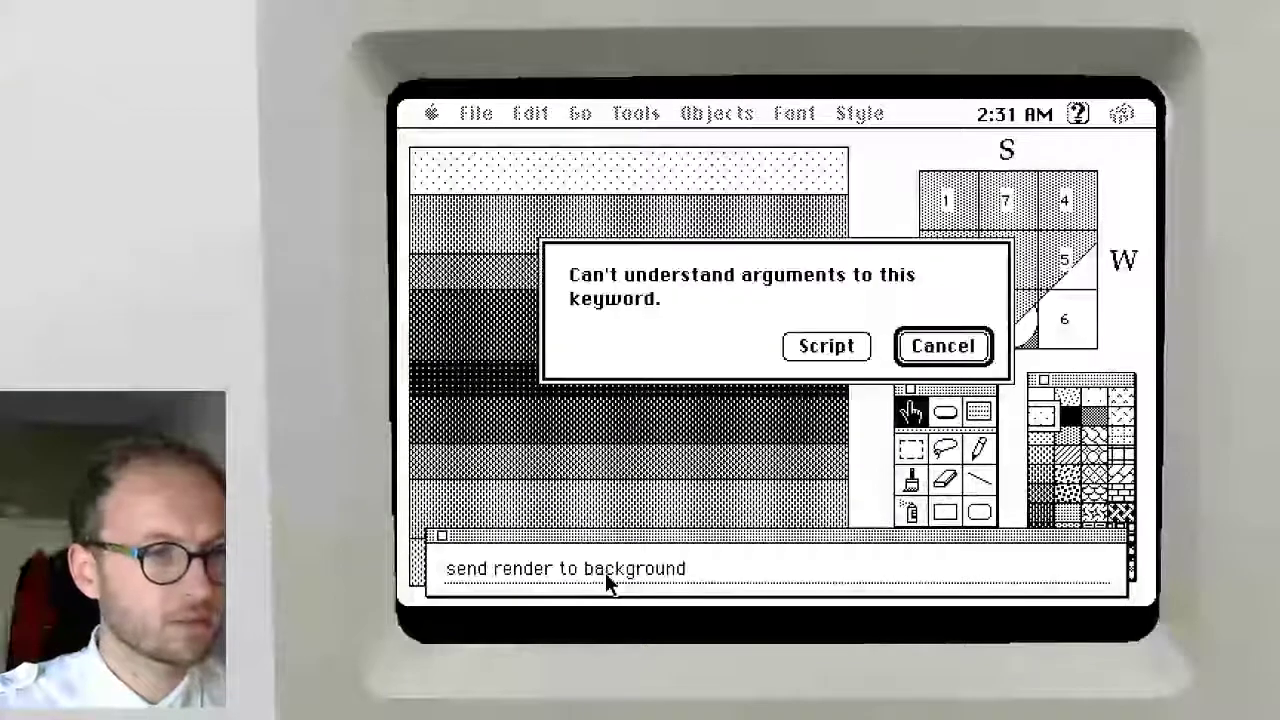
Reopen the failing script, delete the blank line before "end render", save it and rerun the message
left_click(837, 349)
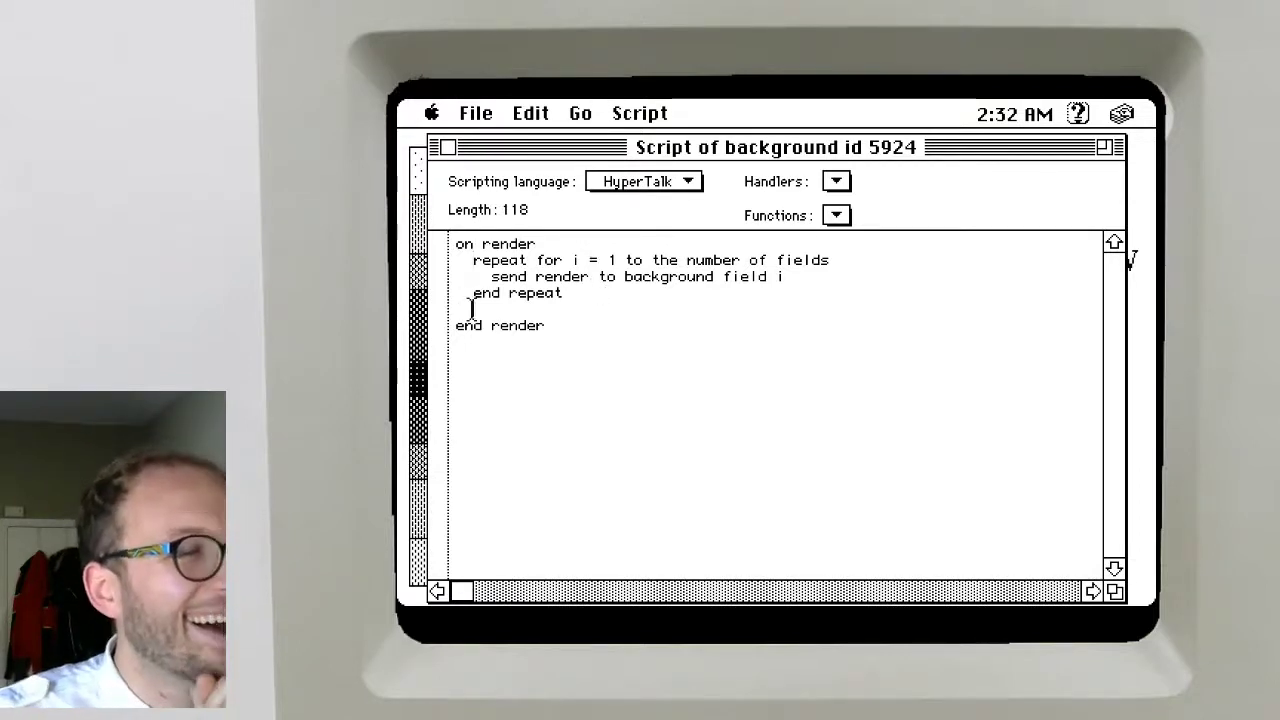
key("BackSpace")
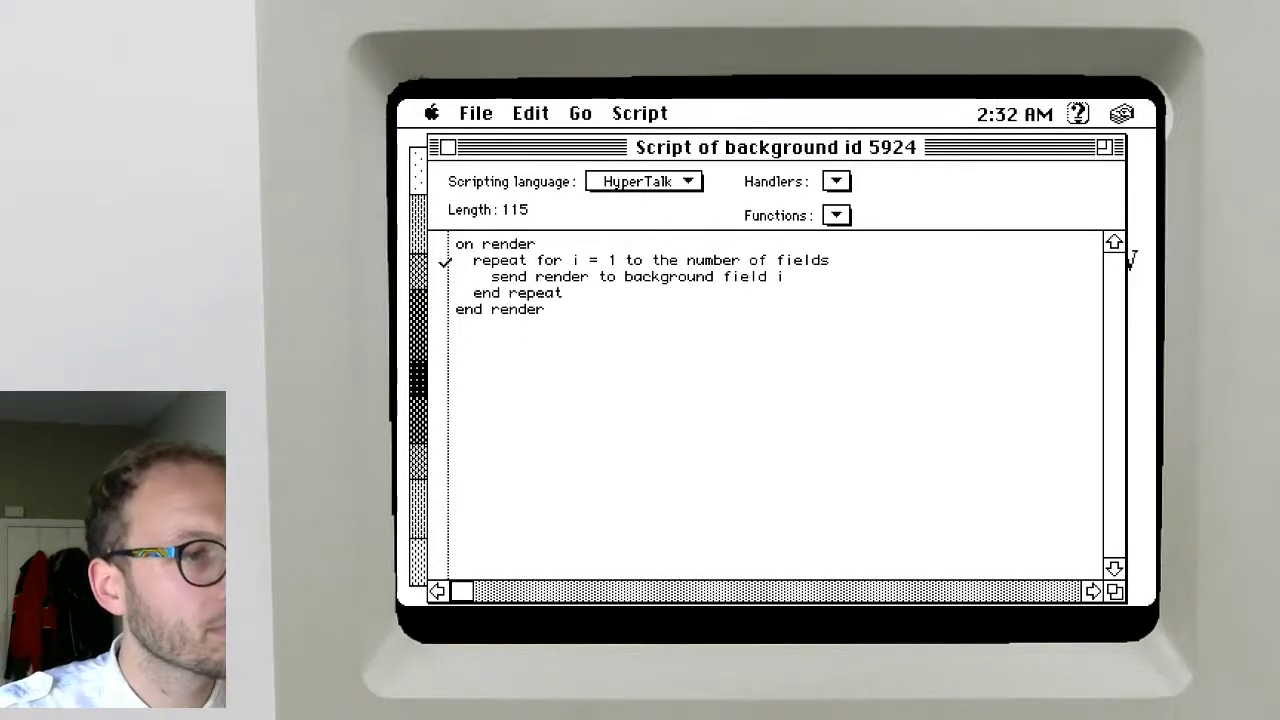
left_click(447, 148)
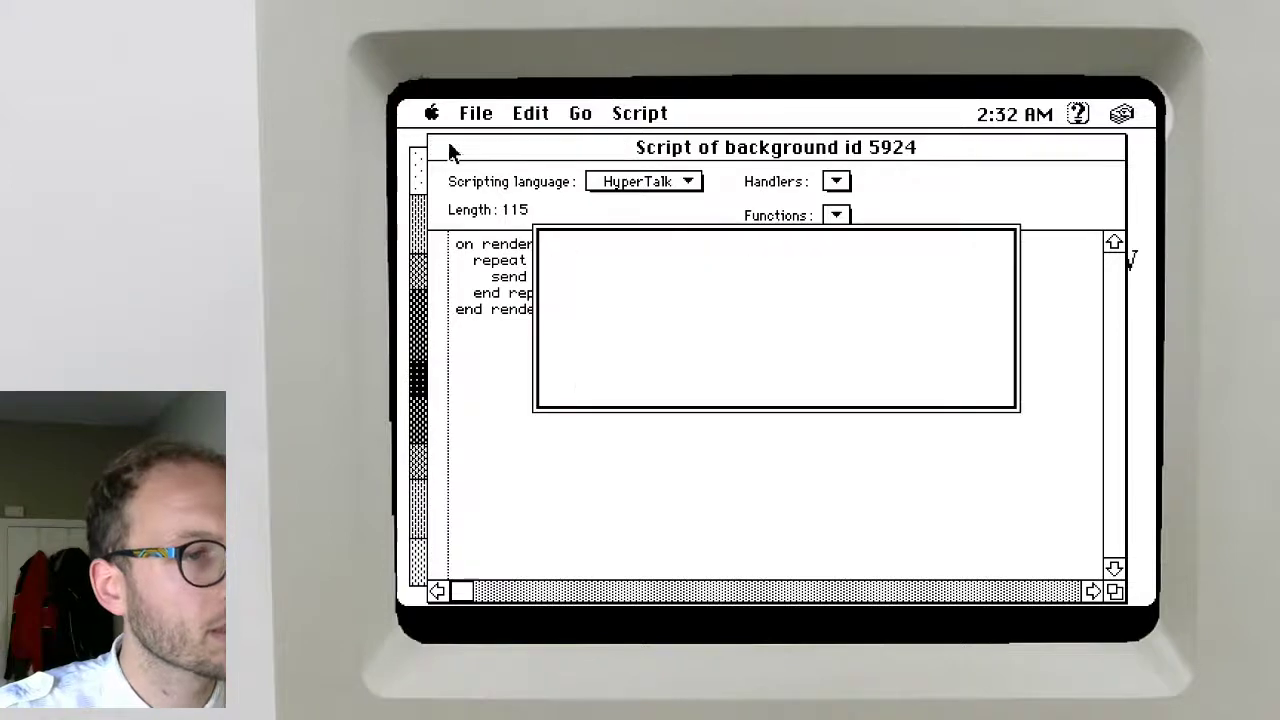
key("Return")
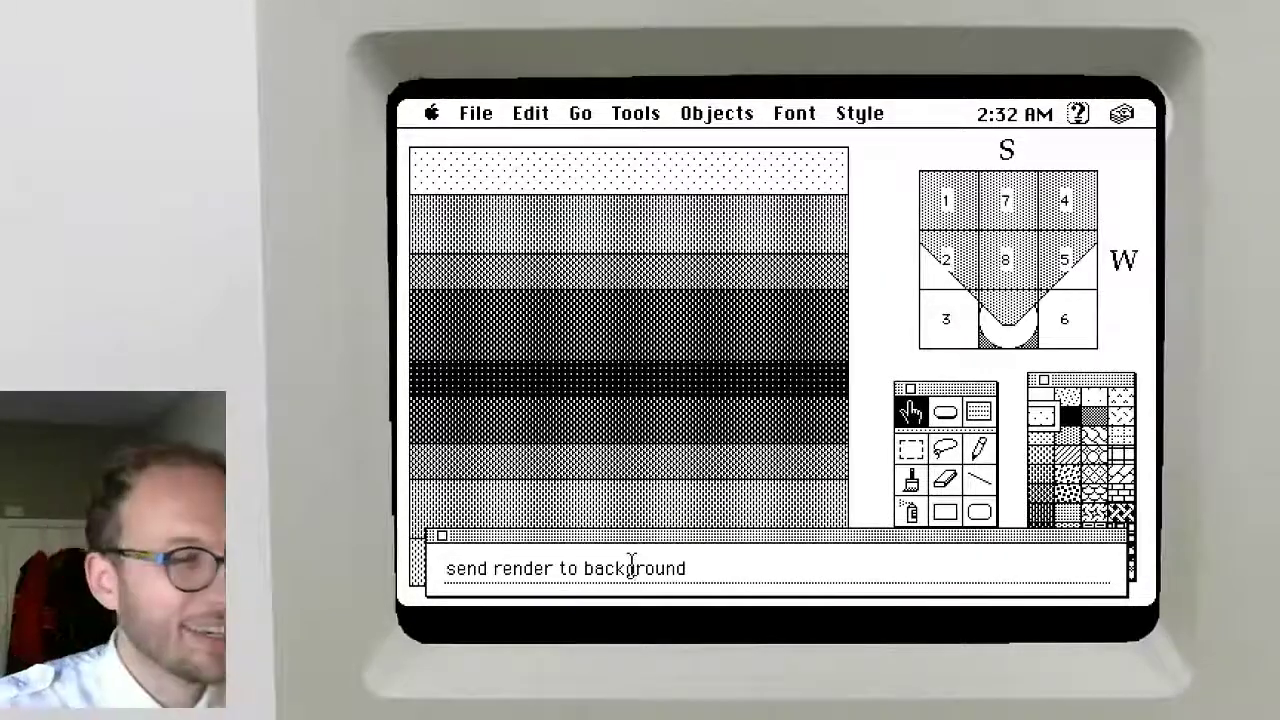
key("Return")
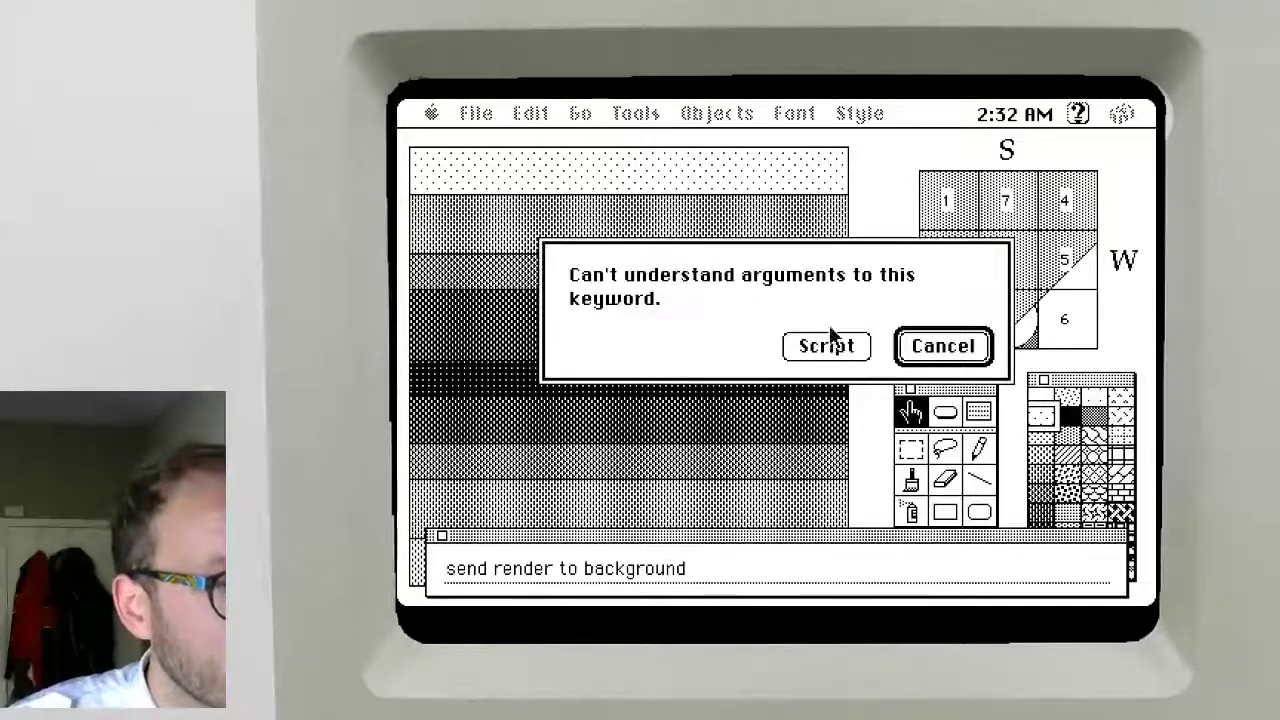
Open the failing script again, set a checkpoint on the repeat line and close the script
left_click(838, 346)
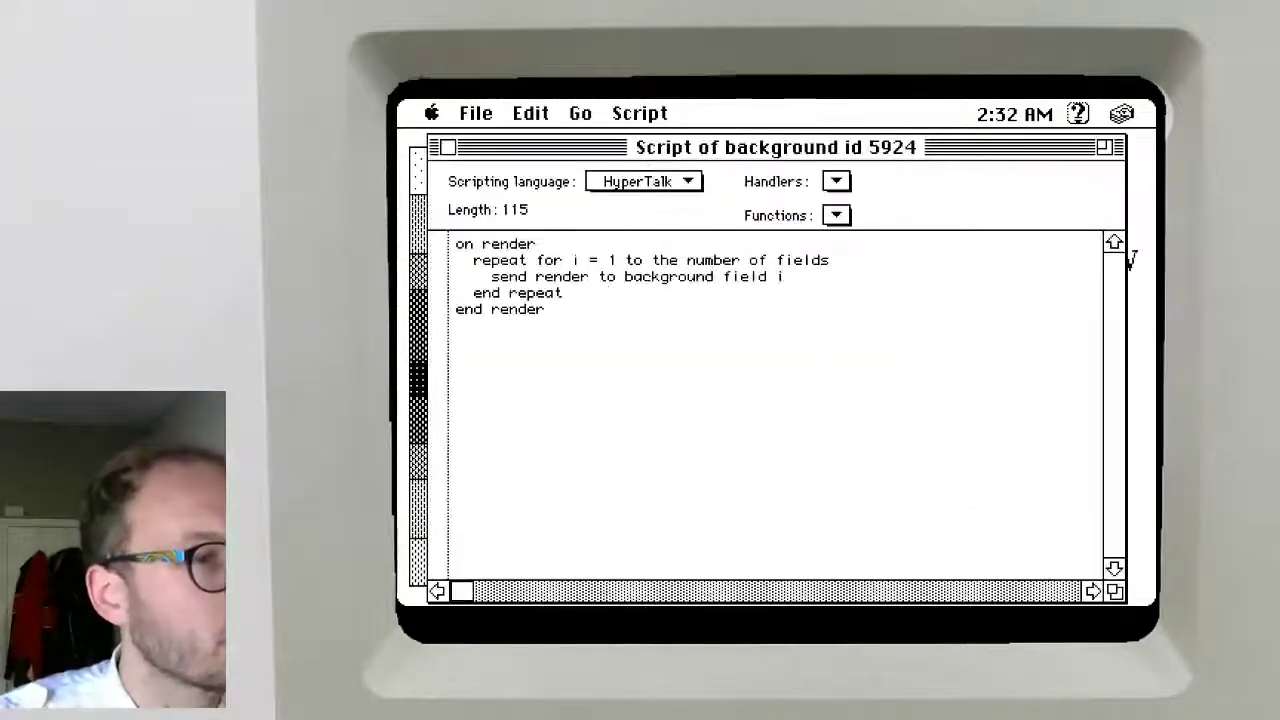
left_click(439, 261)
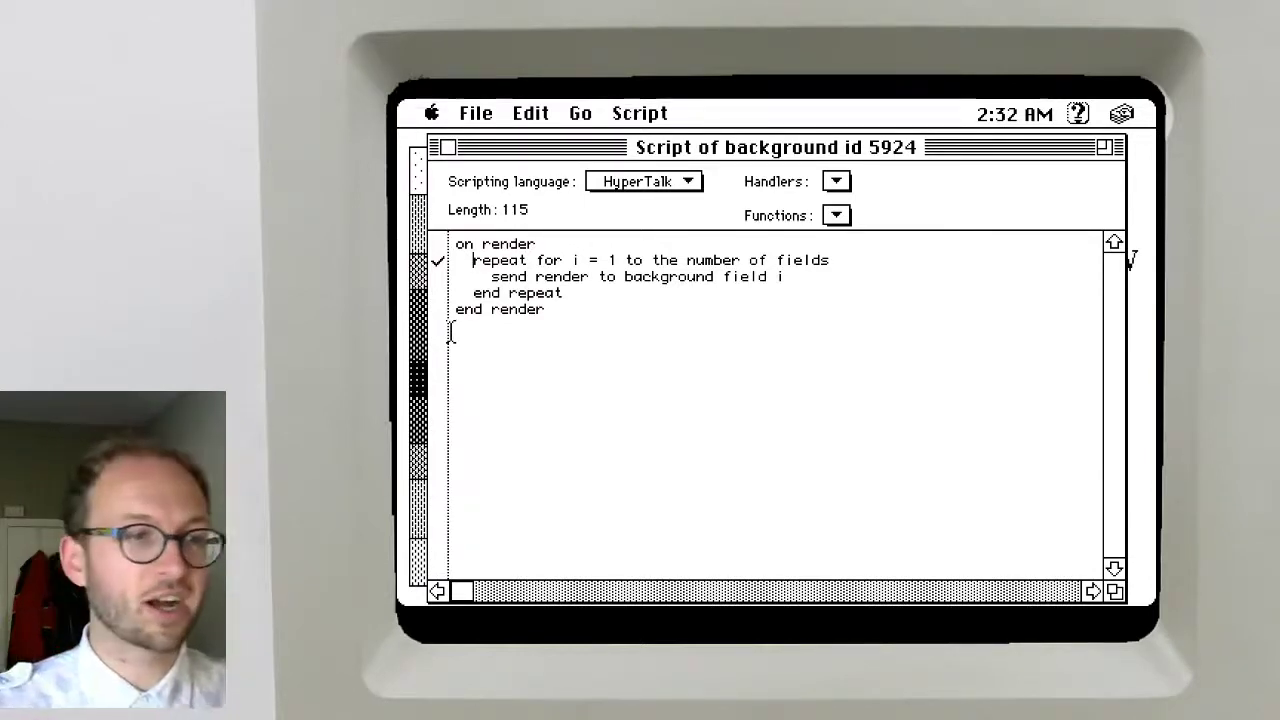
key("KP_Enter")
Open HyperCard Help with the "help" command, then move the tools palette aside and close the message box
type("help")
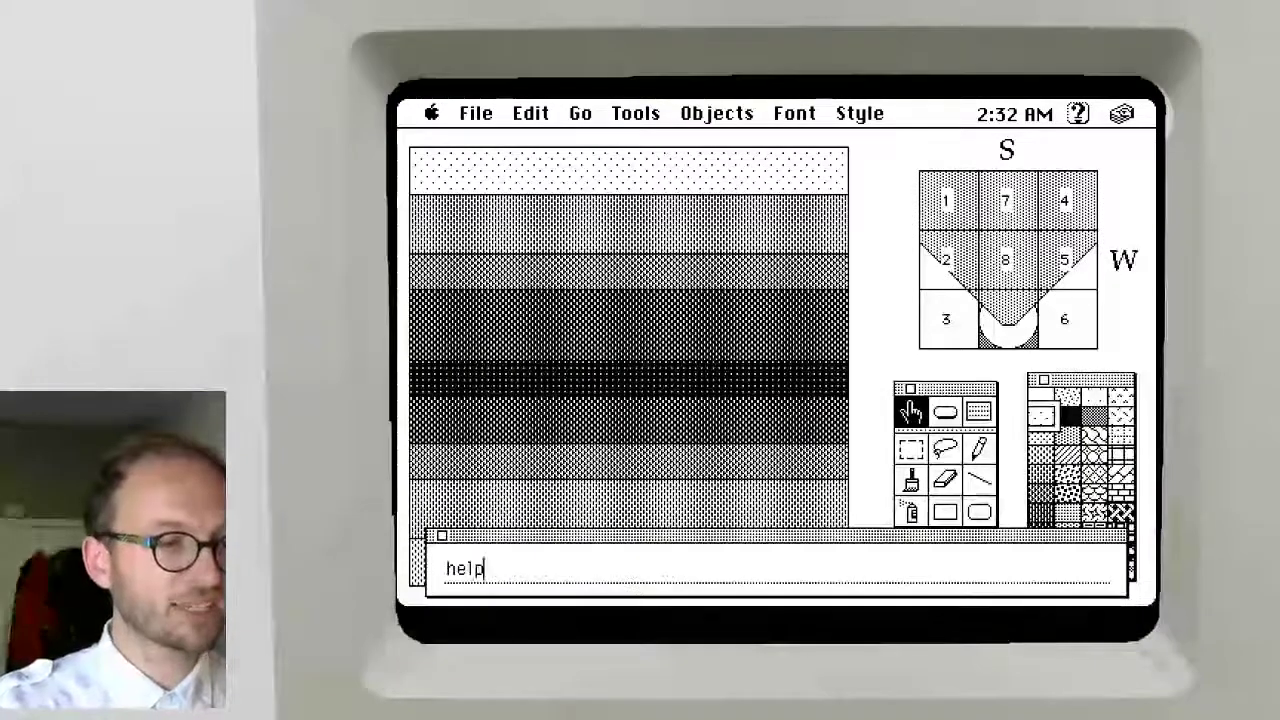
key("Return")
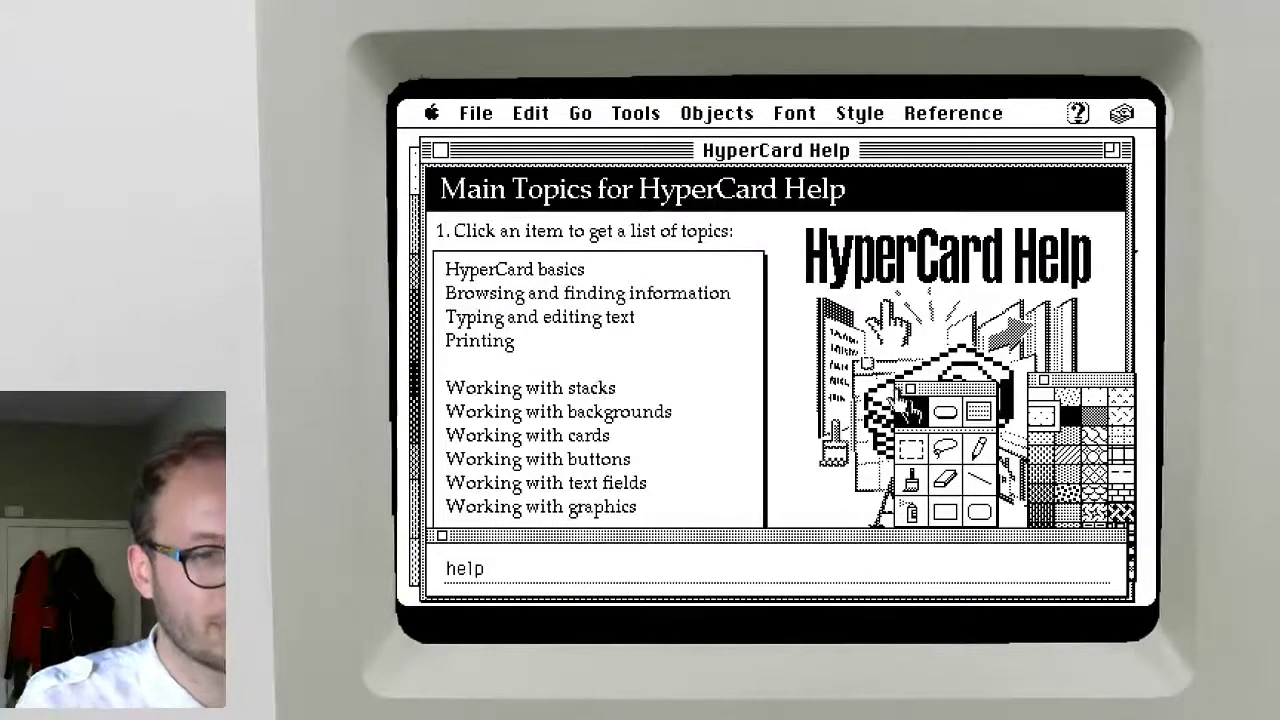
left_click_drag(950, 387, 1088, 148)
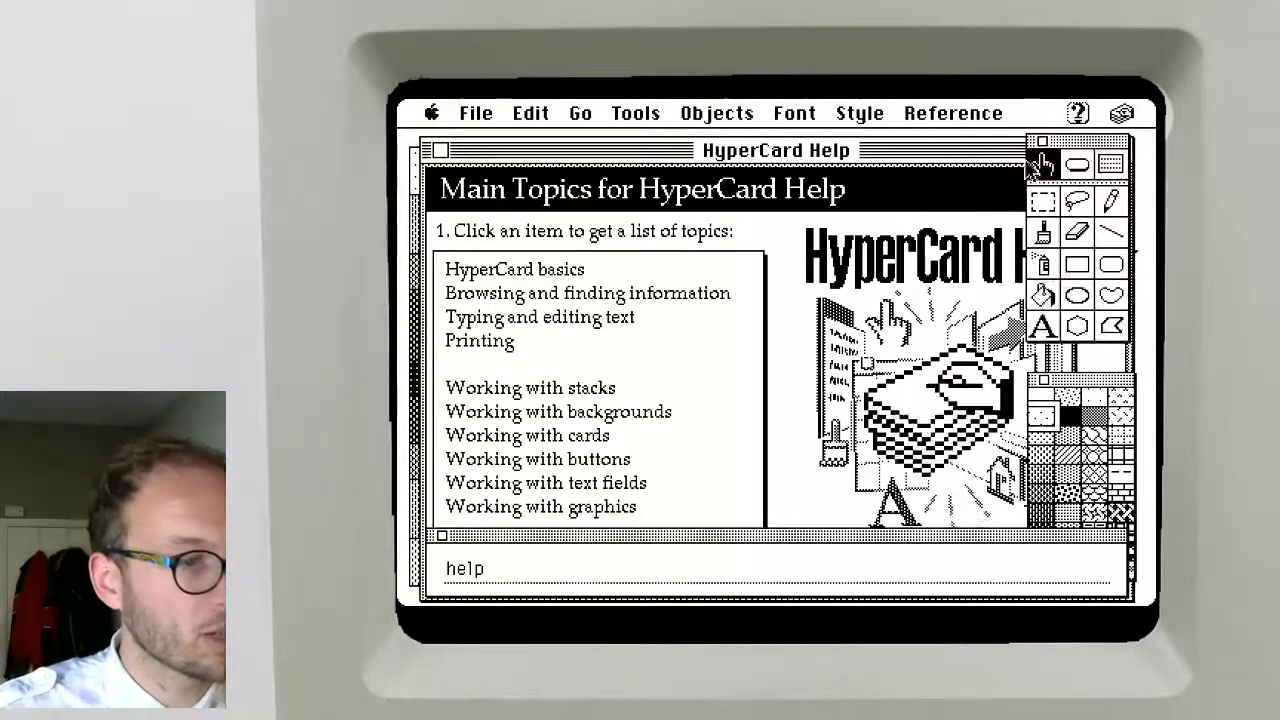
left_click(440, 536)
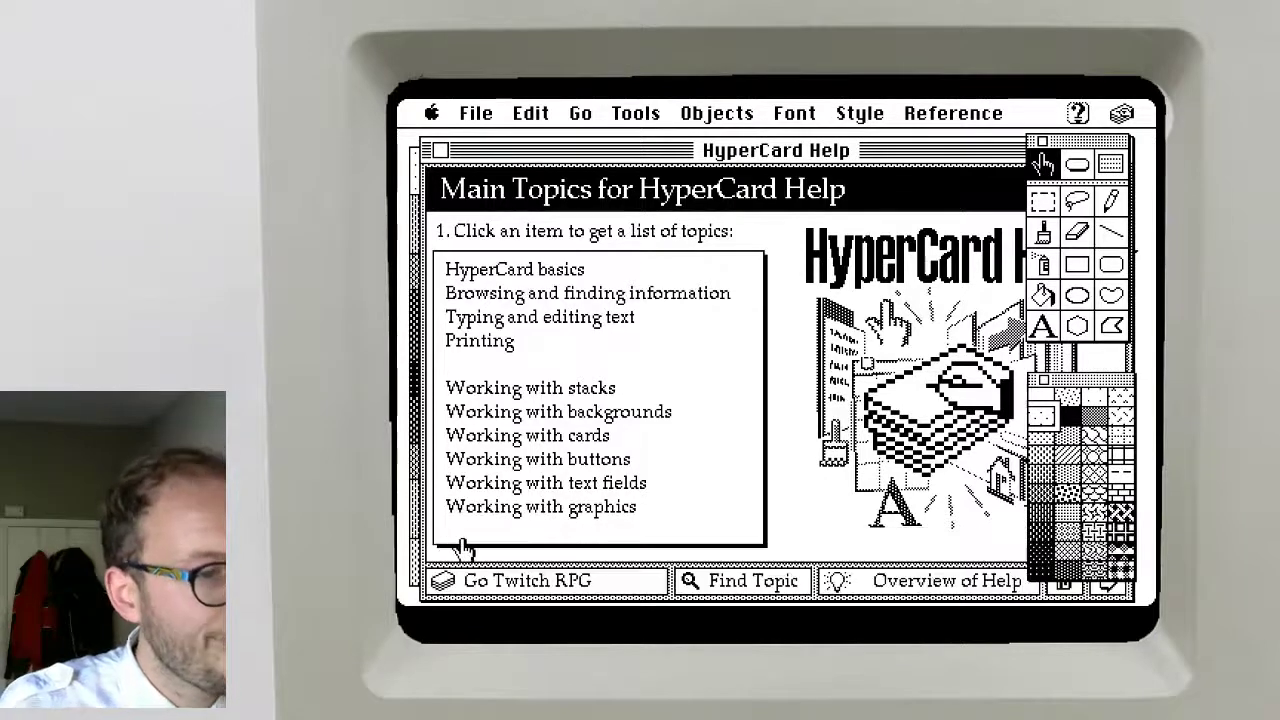
Search the Help topics for "repeat" and look through the sample subjects for a related entry
left_click(752, 582)
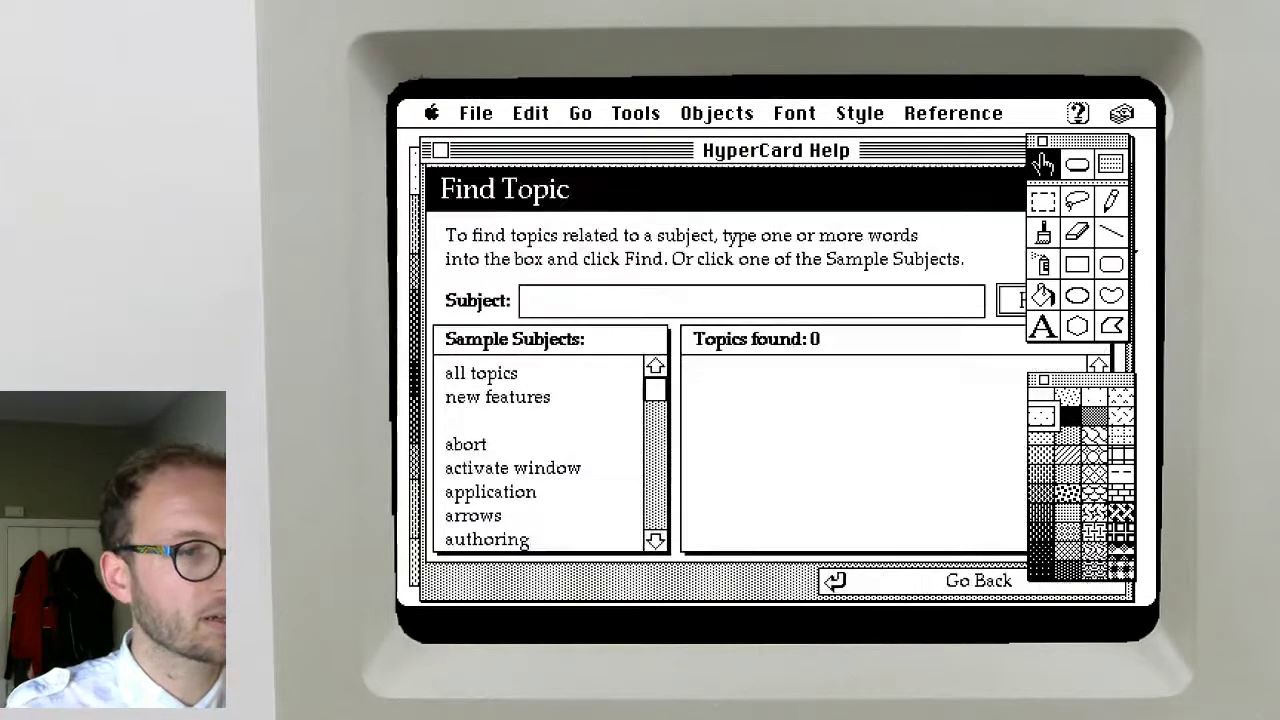
type("repeat")
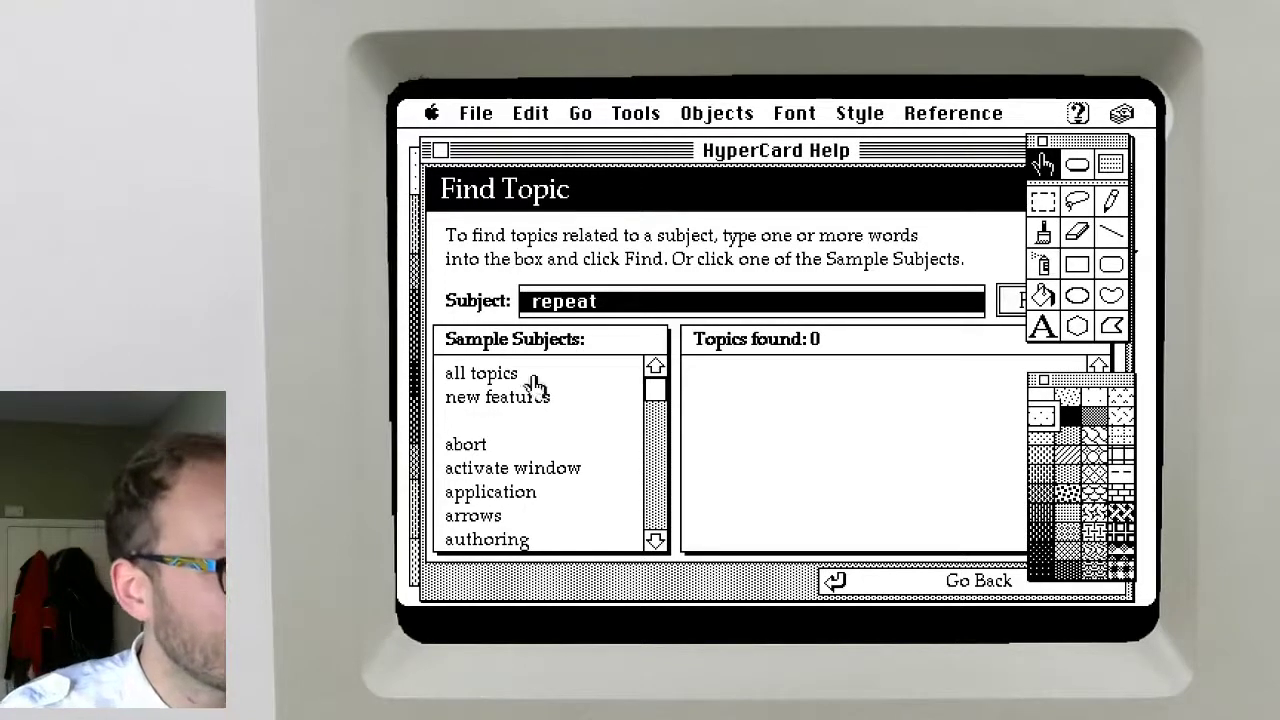
left_click(655, 483)
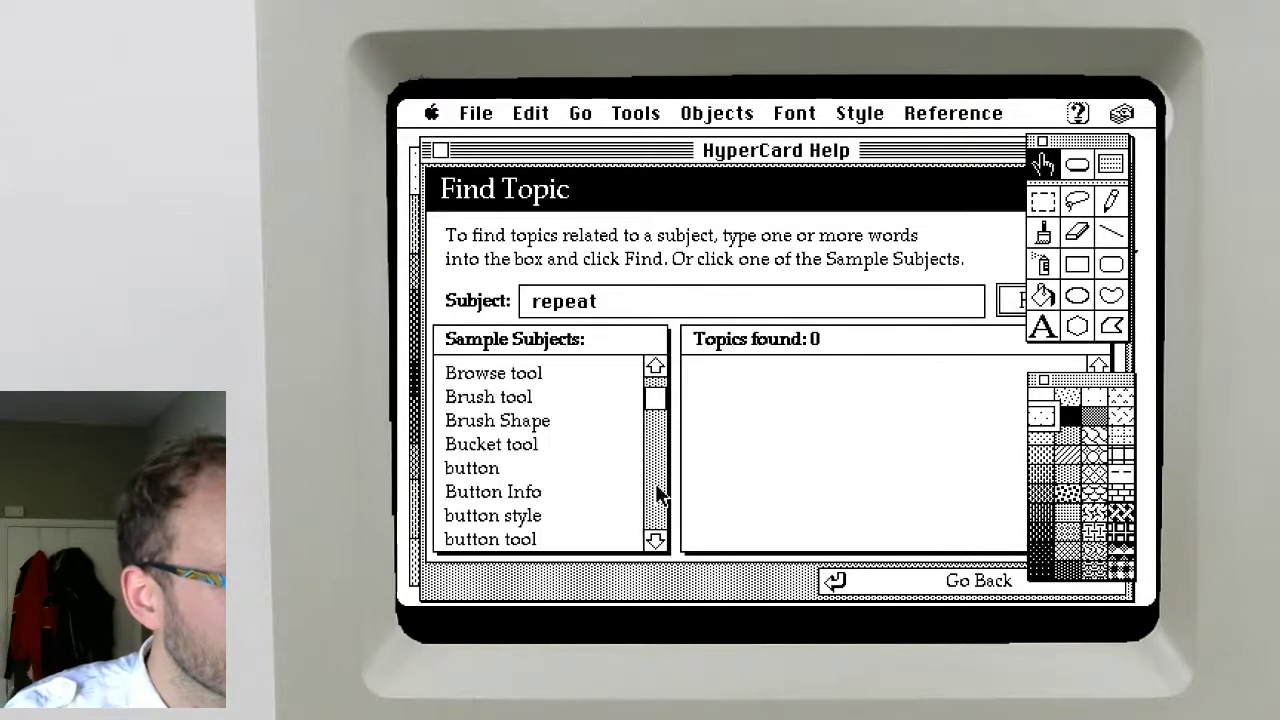
left_click_drag(655, 483, 634, 557)
left_click(662, 477)
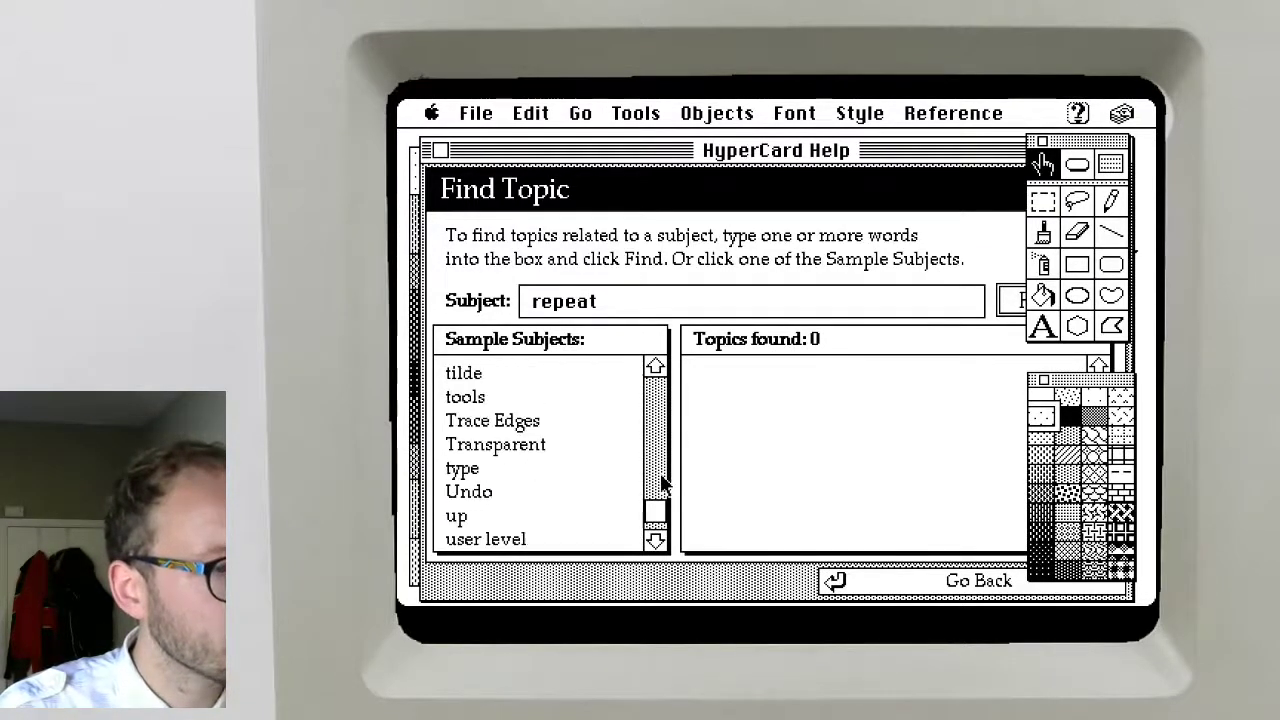
left_click(660, 473)
left_click(660, 473)
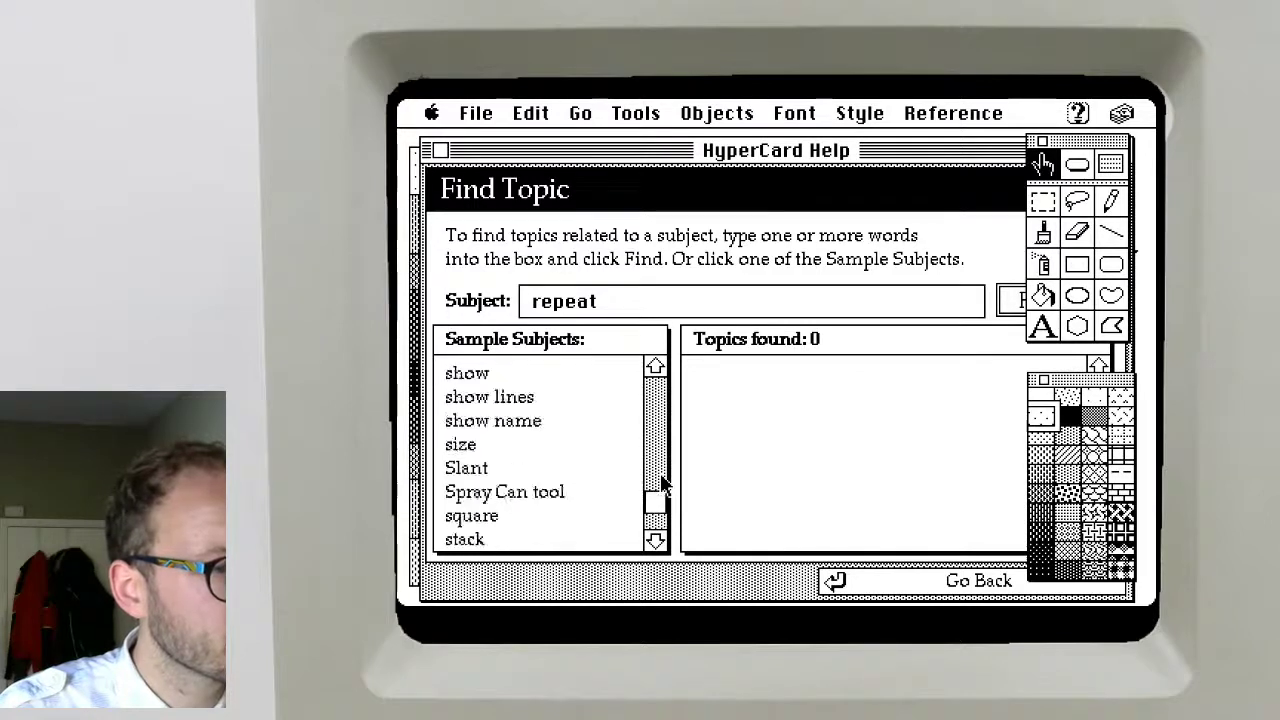
left_click(660, 473)
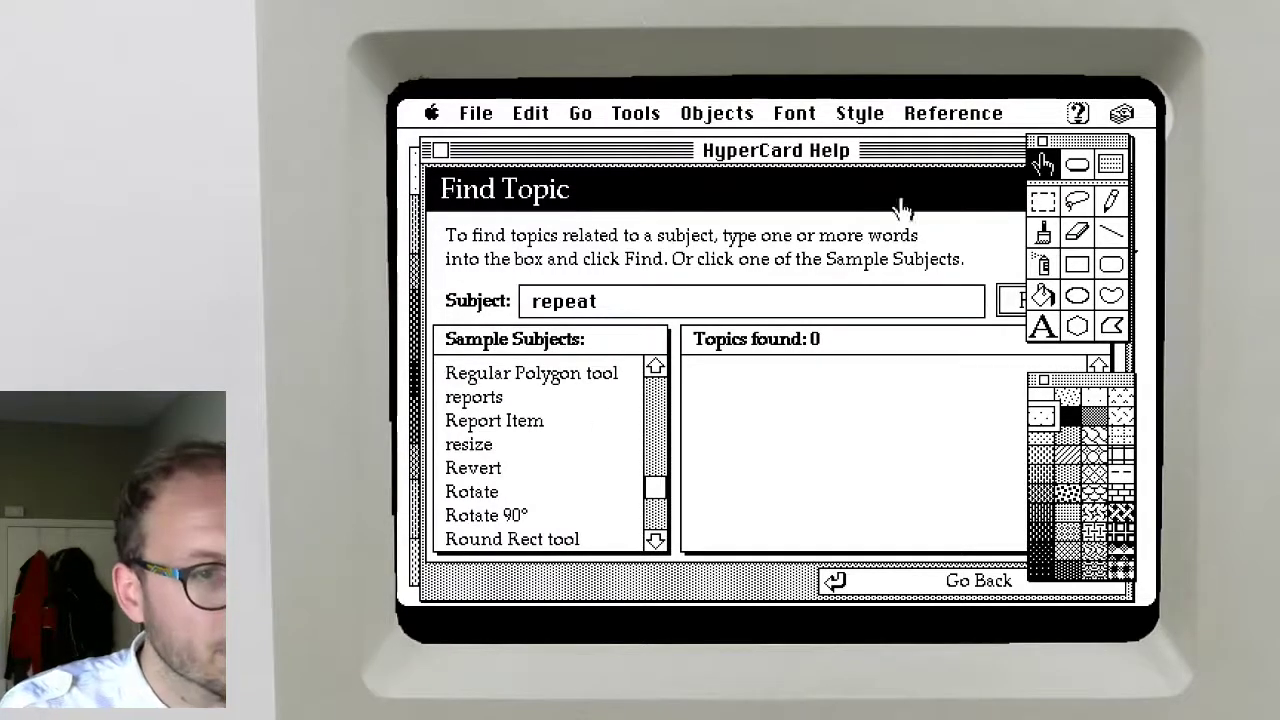
Search the Help topics for "loop"
left_click(568, 302)
left_click(572, 299)
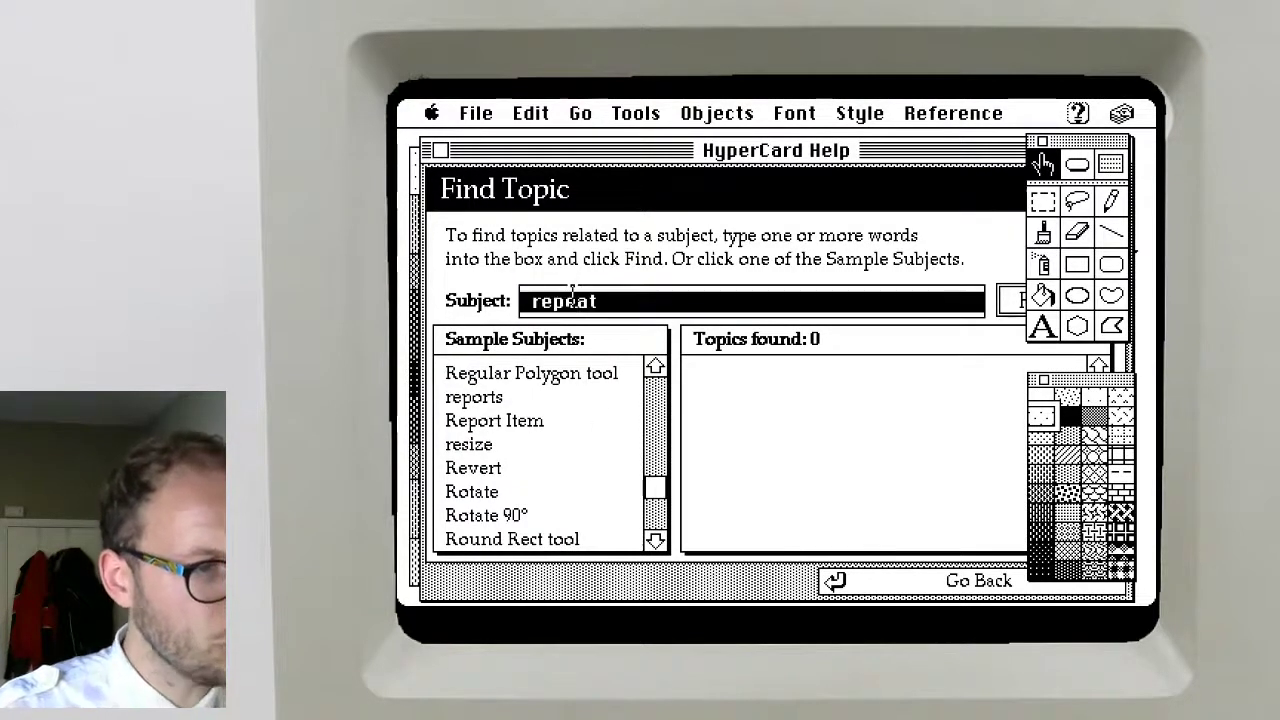
type("loop")
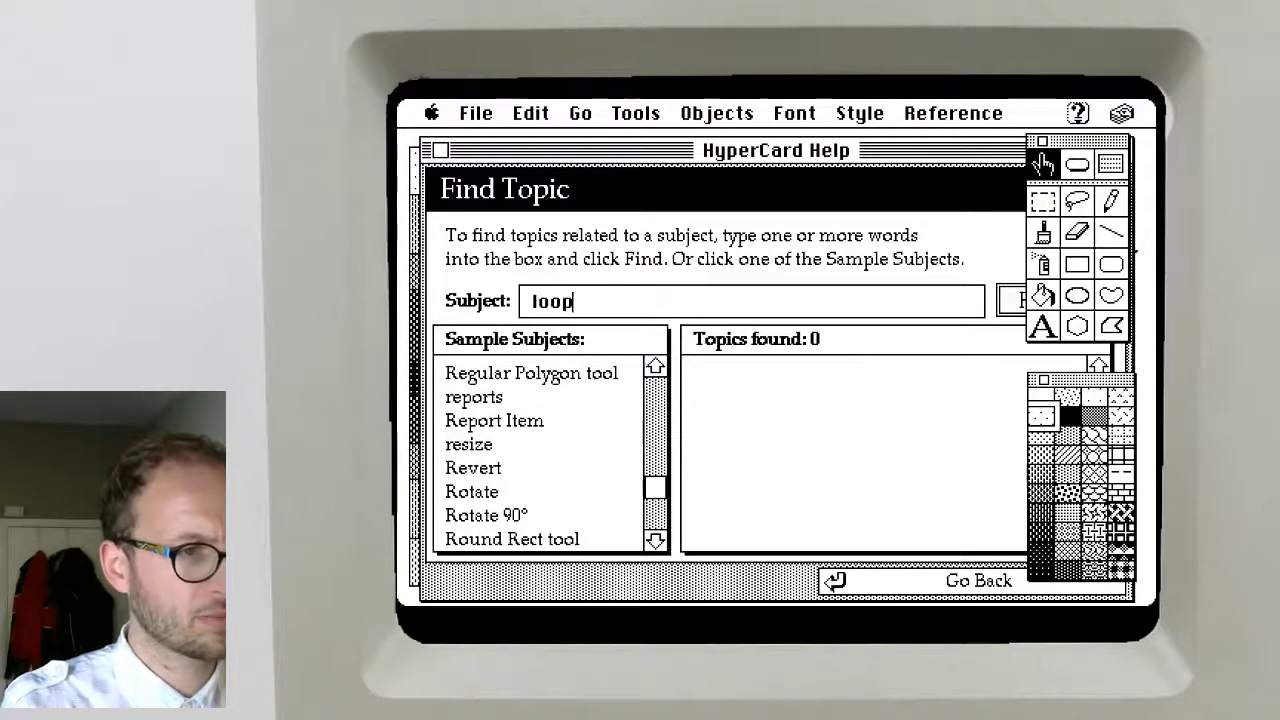
key("Return")
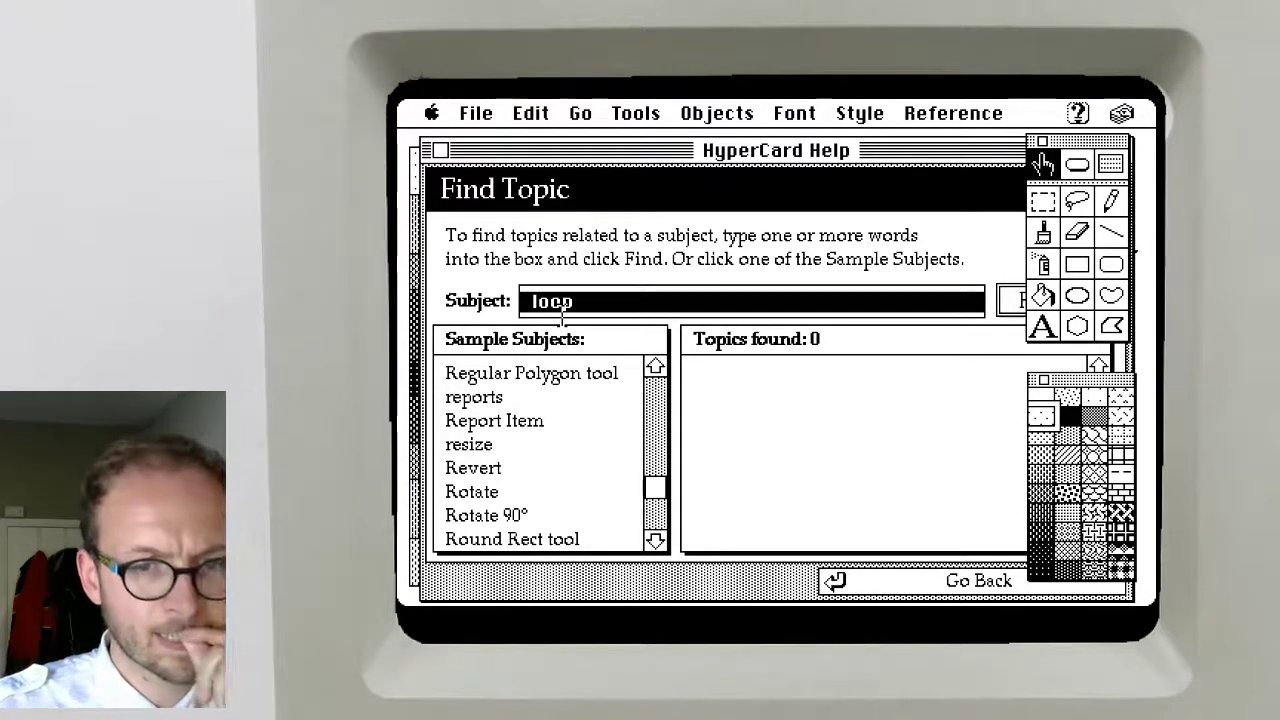
Close HyperCard Help, run "render" from the message box and open the background script that fails
left_click(441, 150)
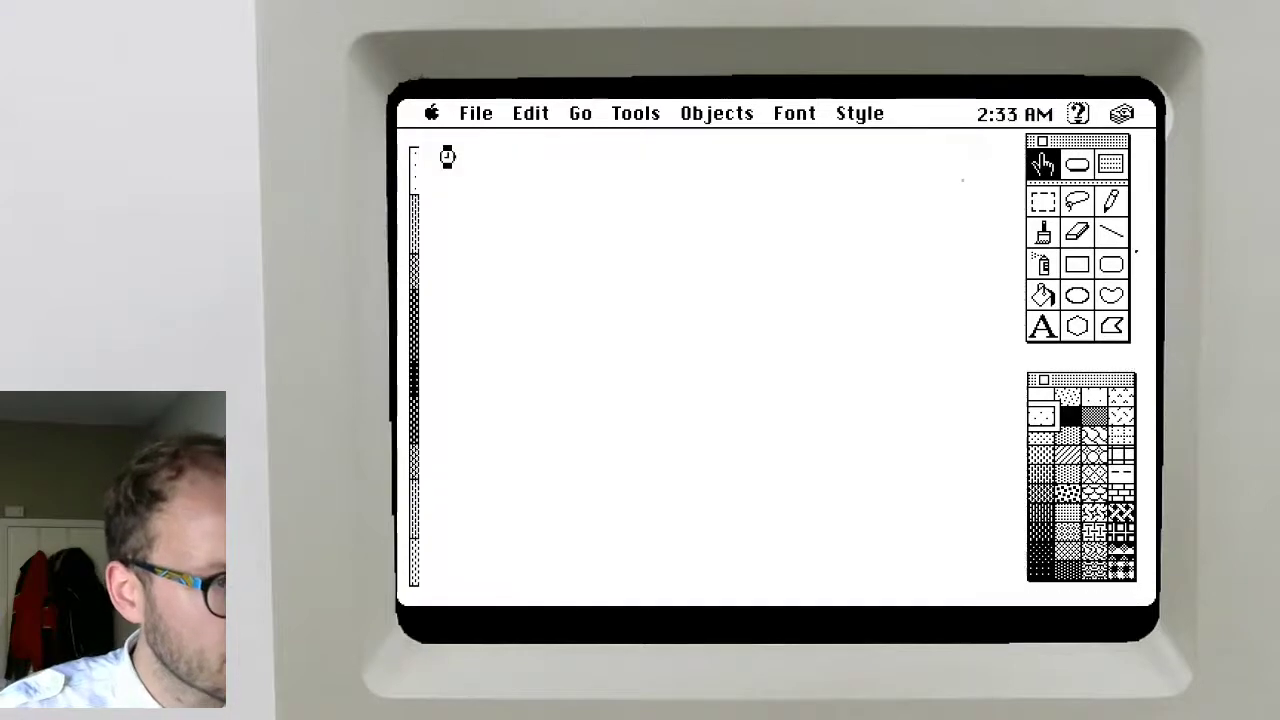
key("super+m")
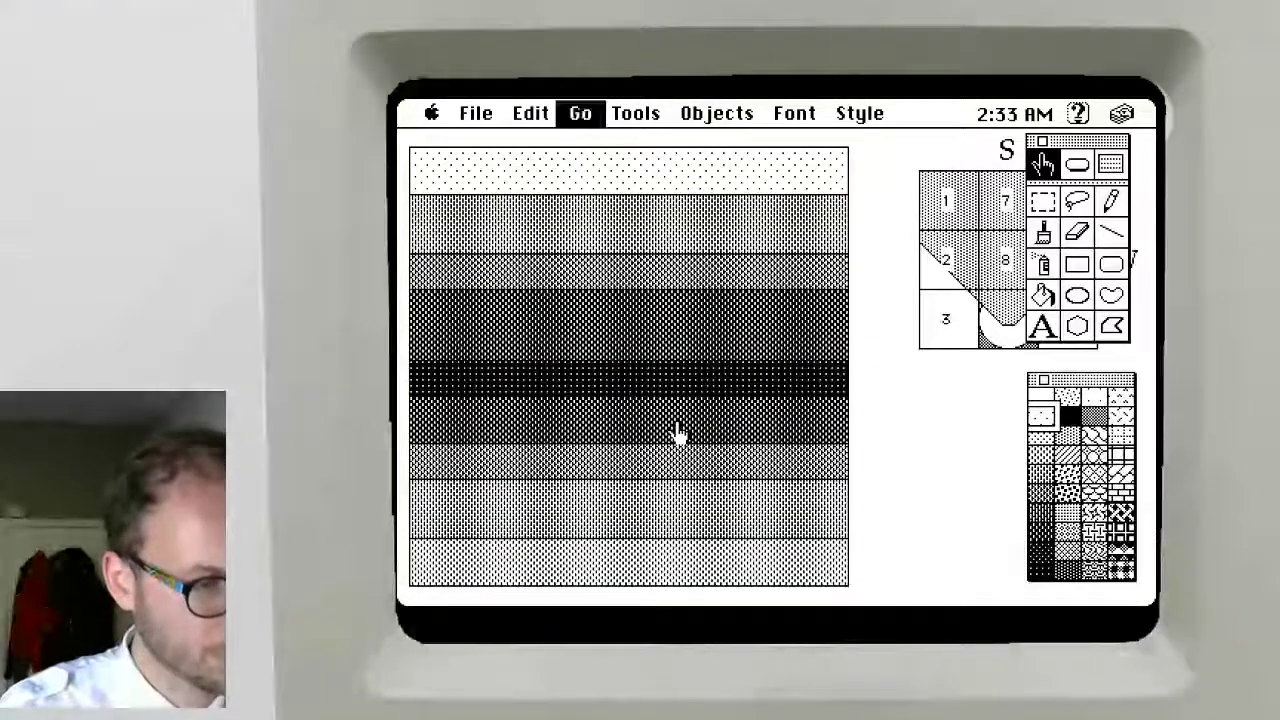
type("render")
key("Return")
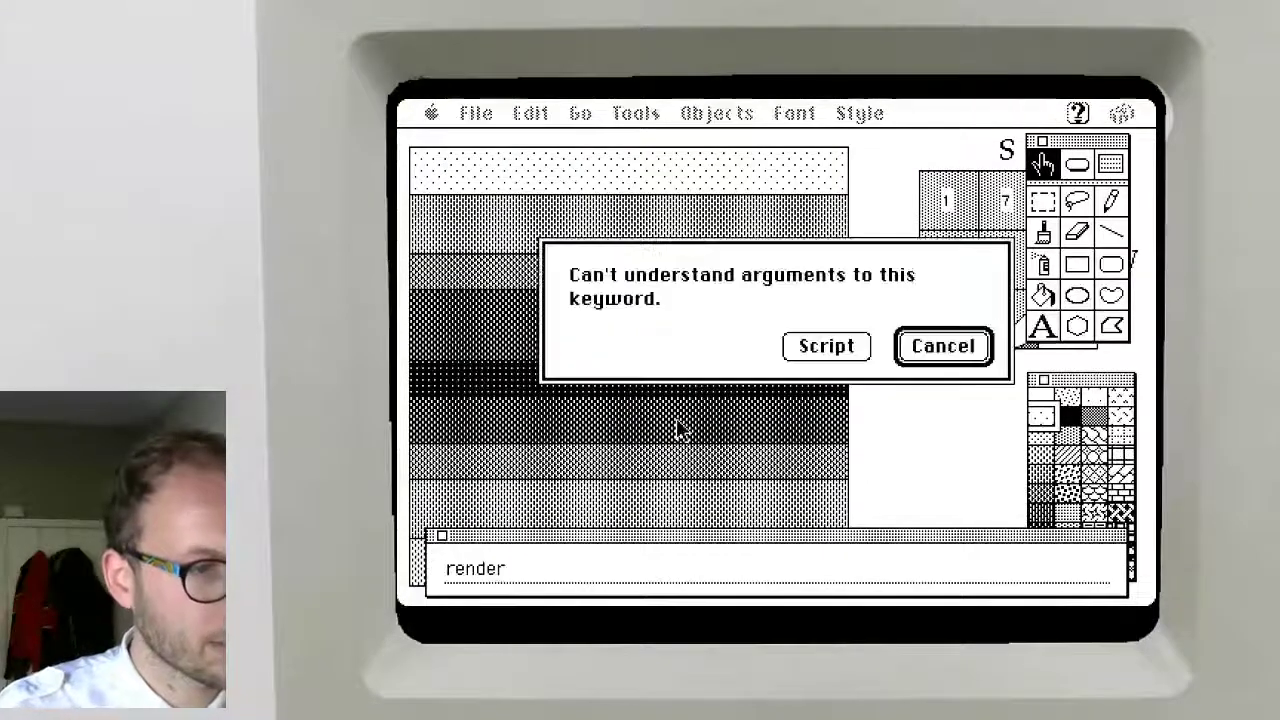
left_click(830, 346)
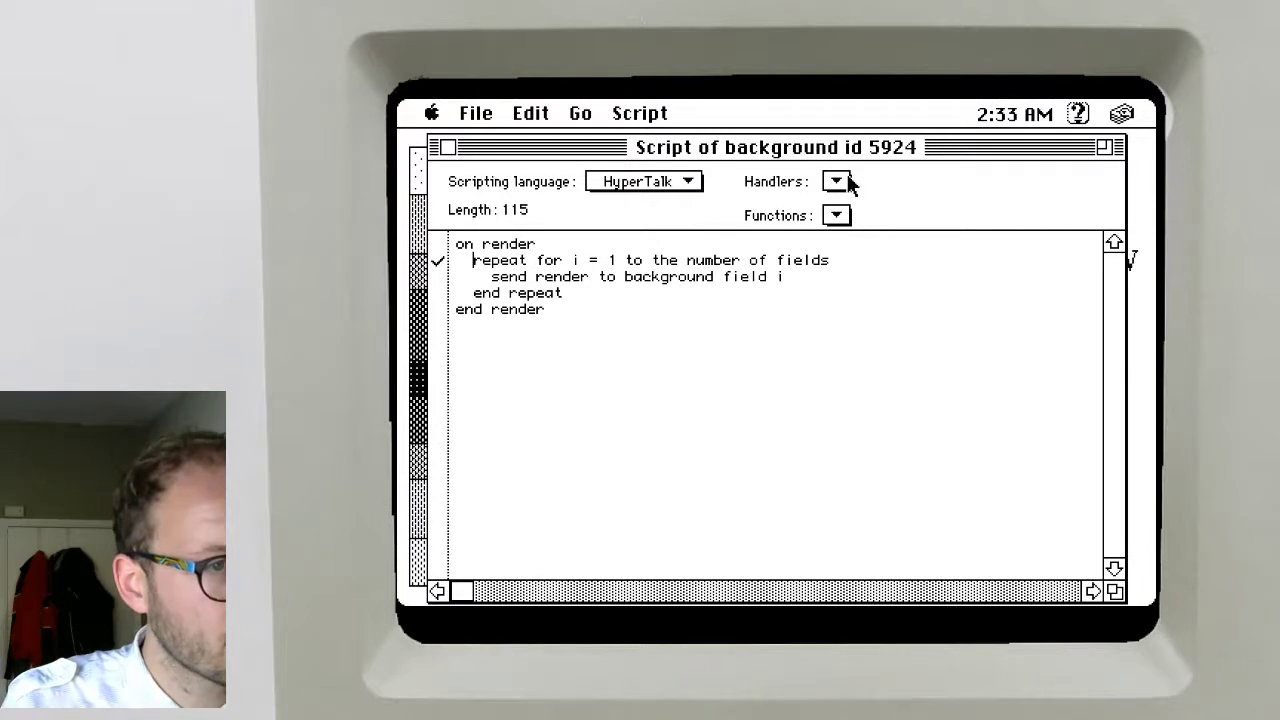
Comment out the three lines of the repeat loop in the background's render handler with "--"
left_click_drag(846, 181, 853, 184)
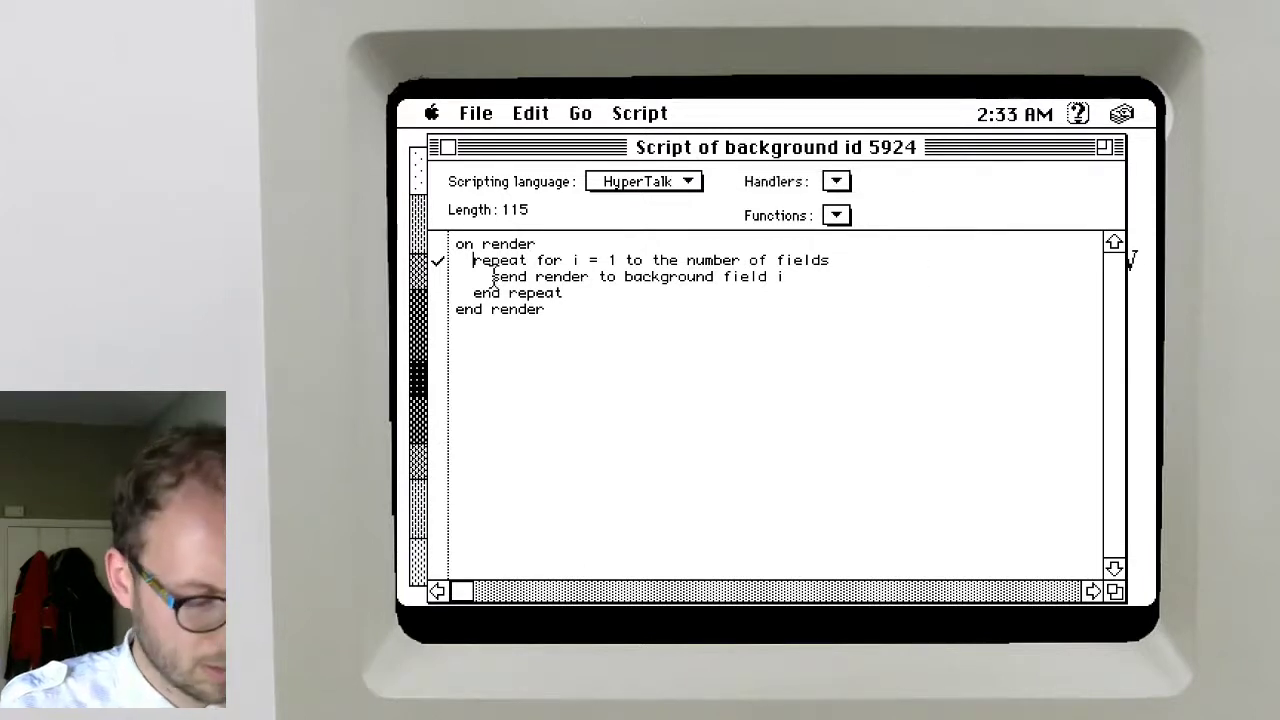
type("-- ")
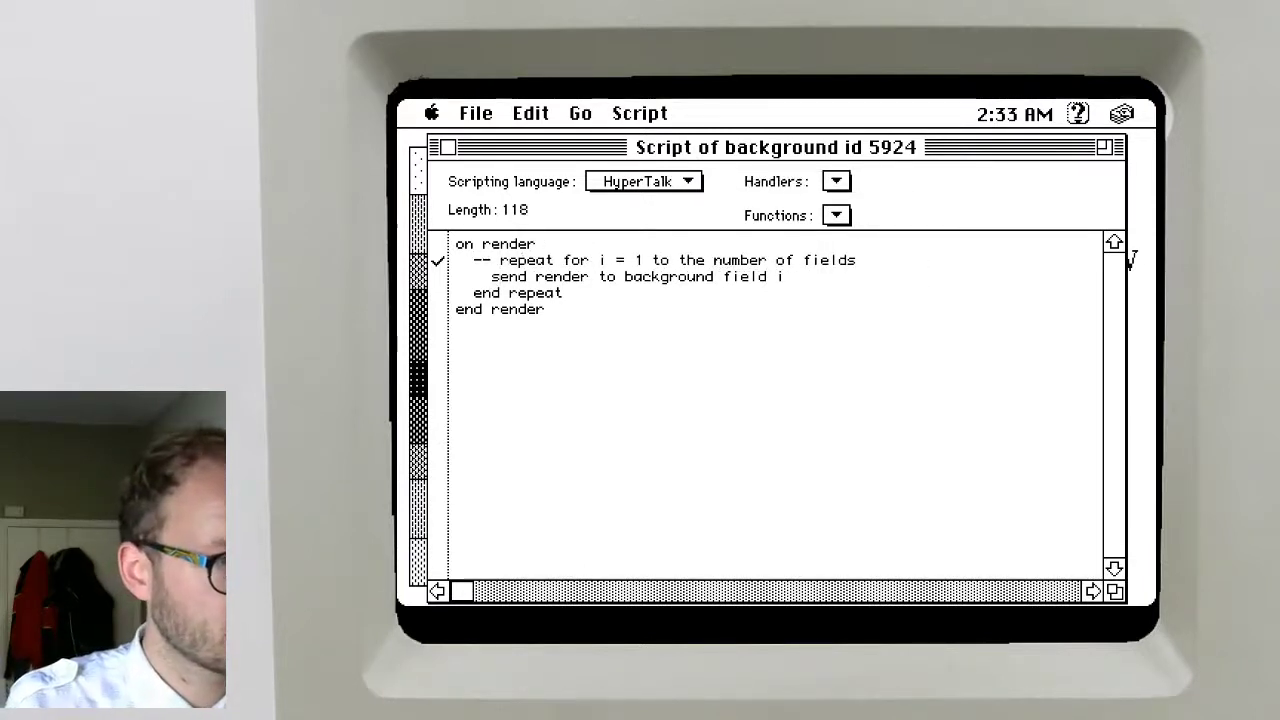
type("--")
key("Down")
key("Left")
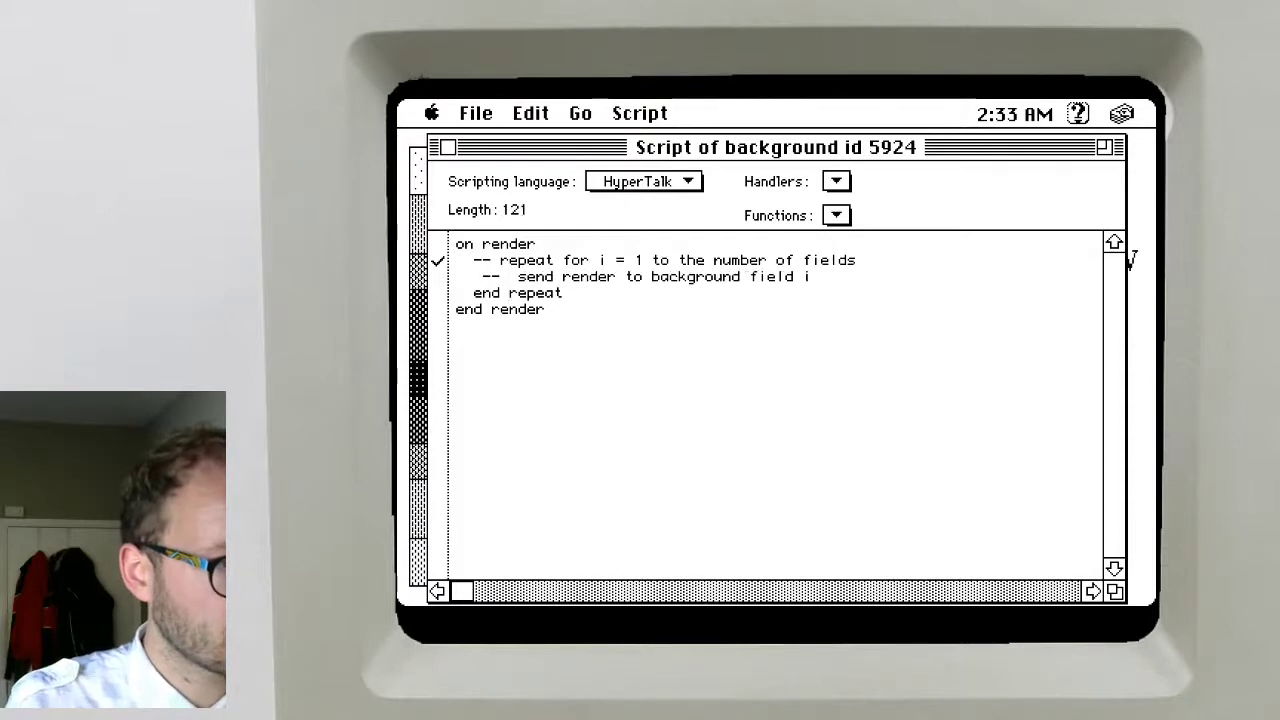
type("--")
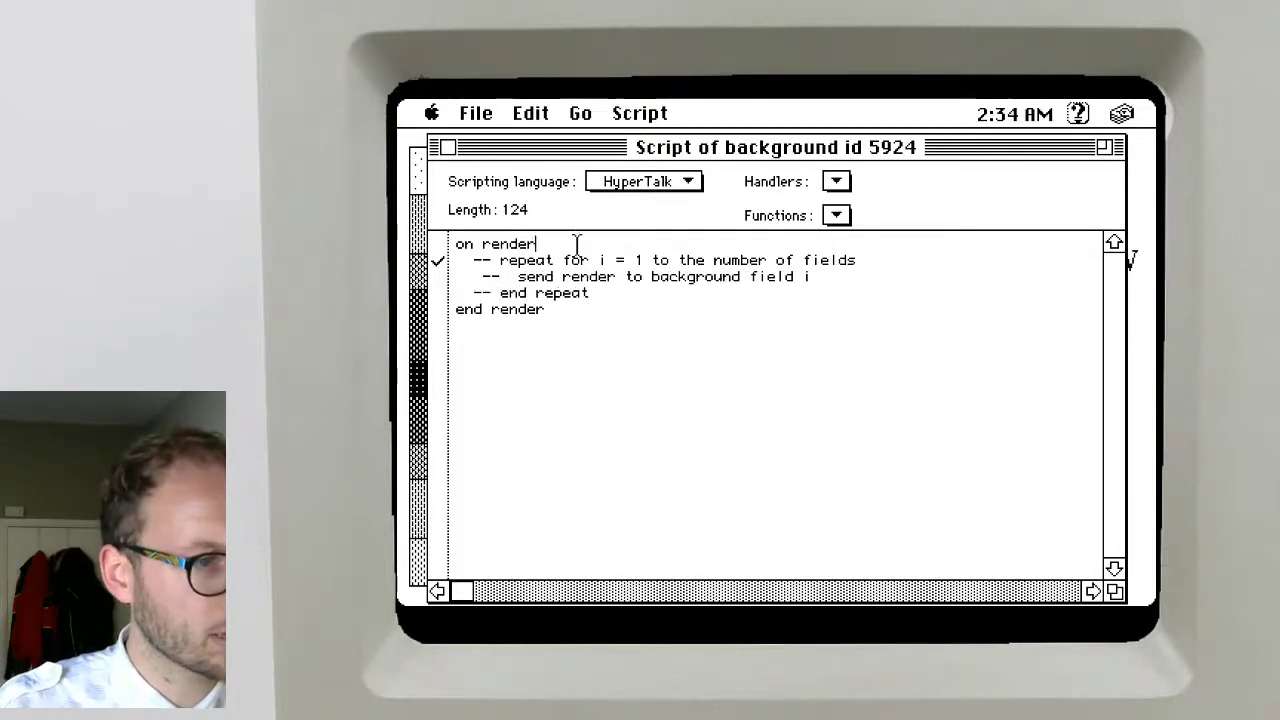
Add the line answer "test" at the start of the render handler, then save and close the script
key("Return")
type("answer \"test\"")
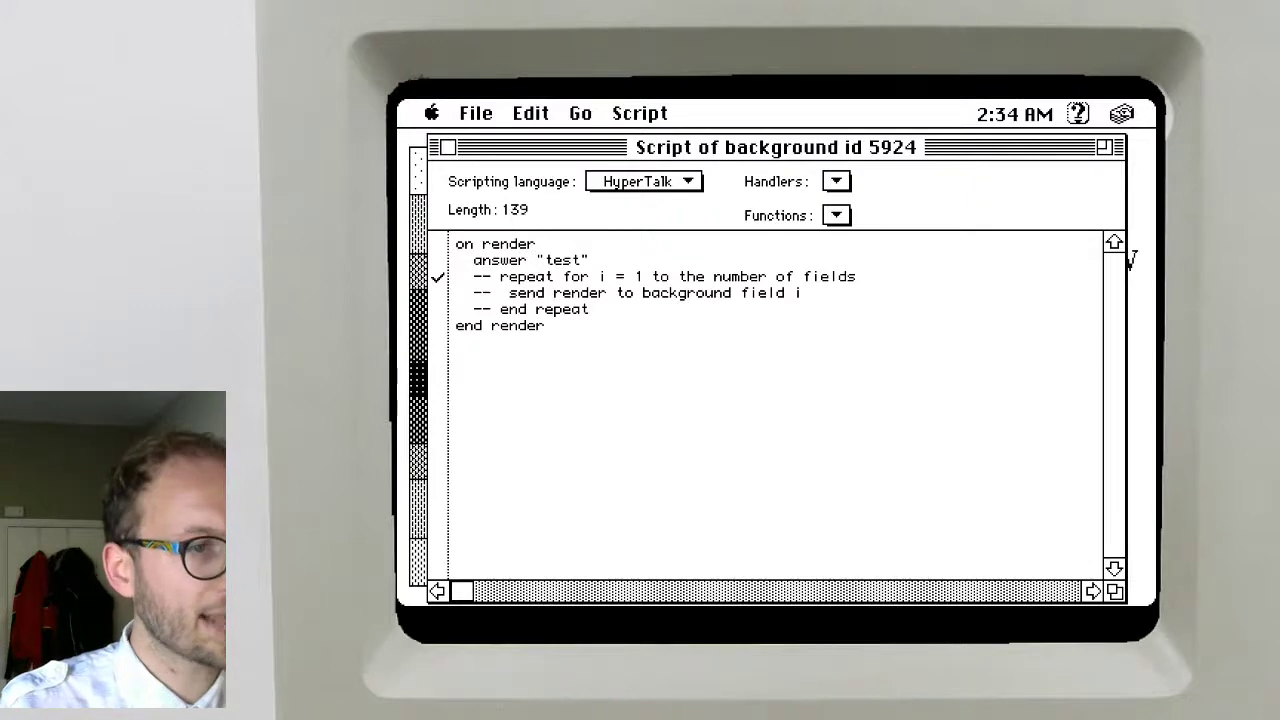
key("ctrl+s")
key("Return")
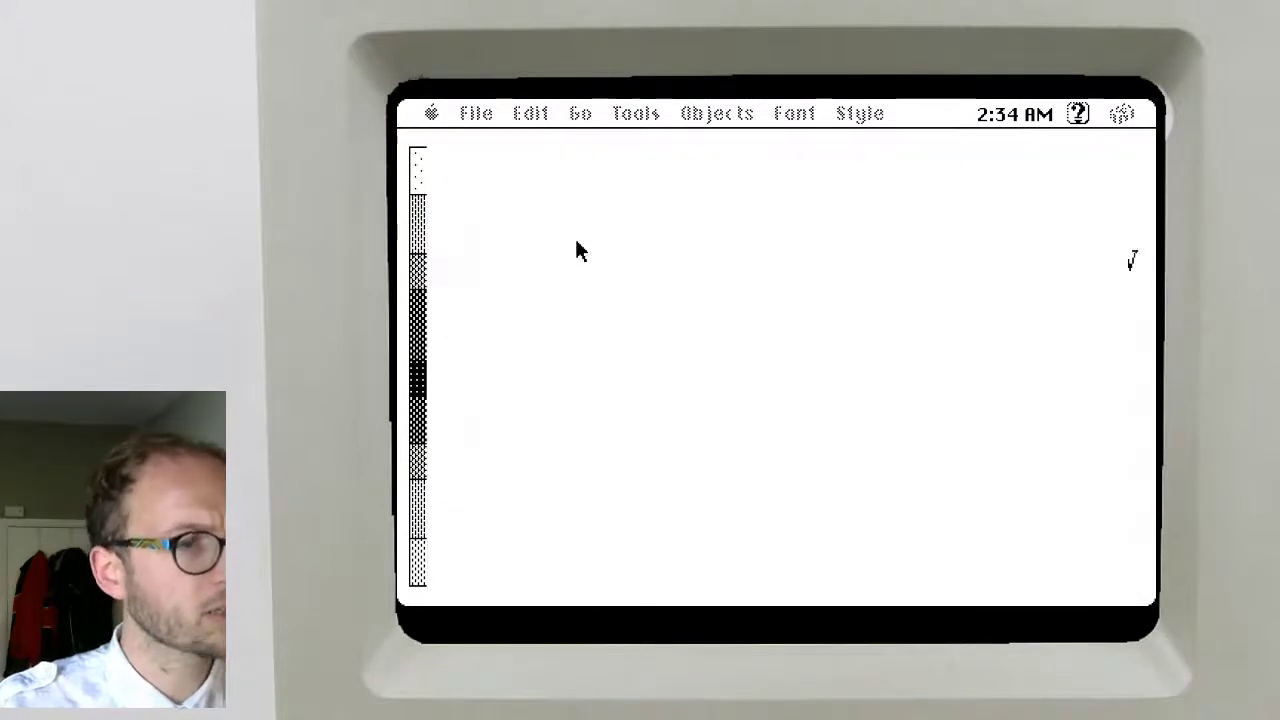
Test the "render" command from the message box and check the card's own script
left_click(563, 563)
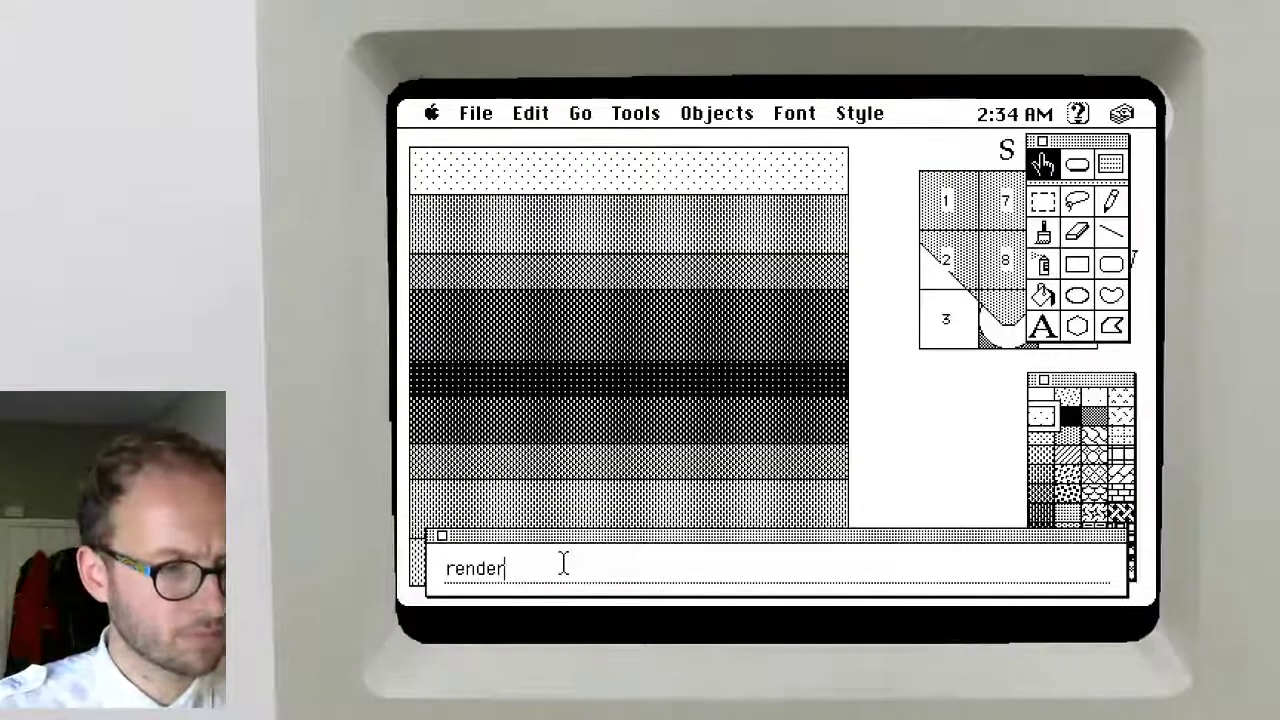
key("Return")
key("Return")
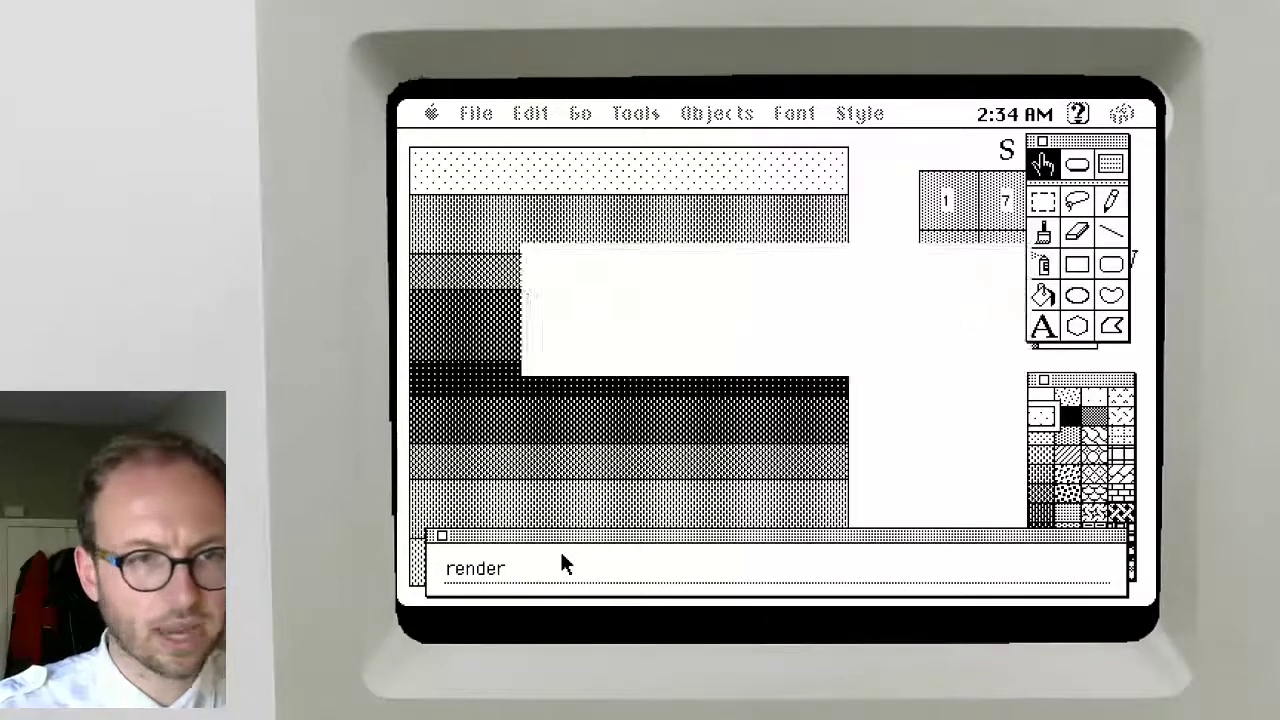
left_click_drag(715, 116, 728, 190)
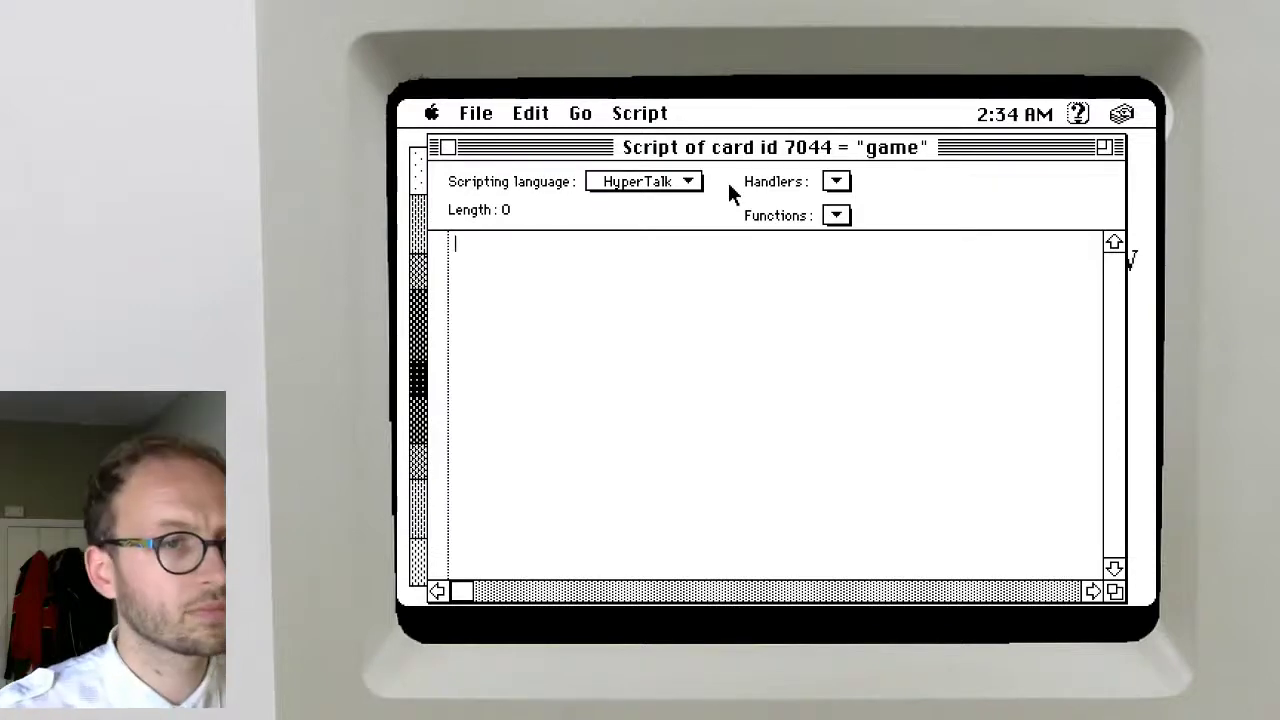
left_click(447, 148)
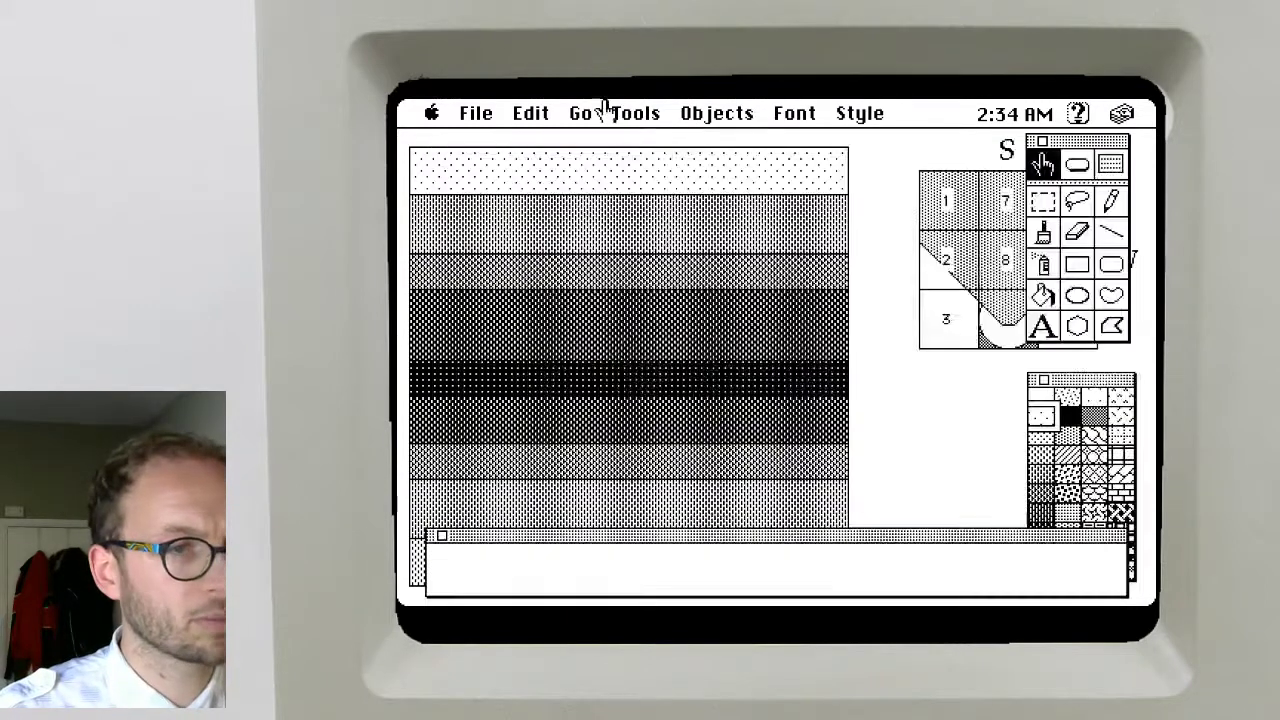
Reopen the background's script and uncomment the repeat, send and end repeat lines of the render handler
left_click(729, 118)
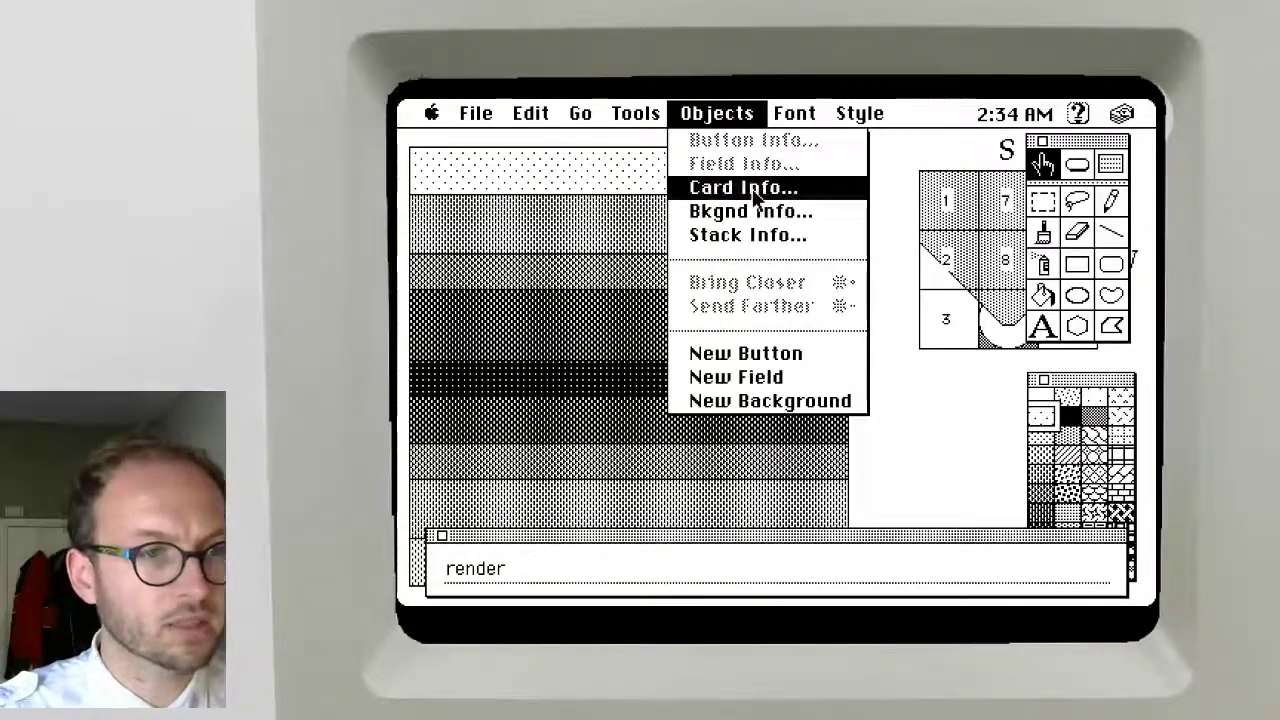
left_click(788, 212)
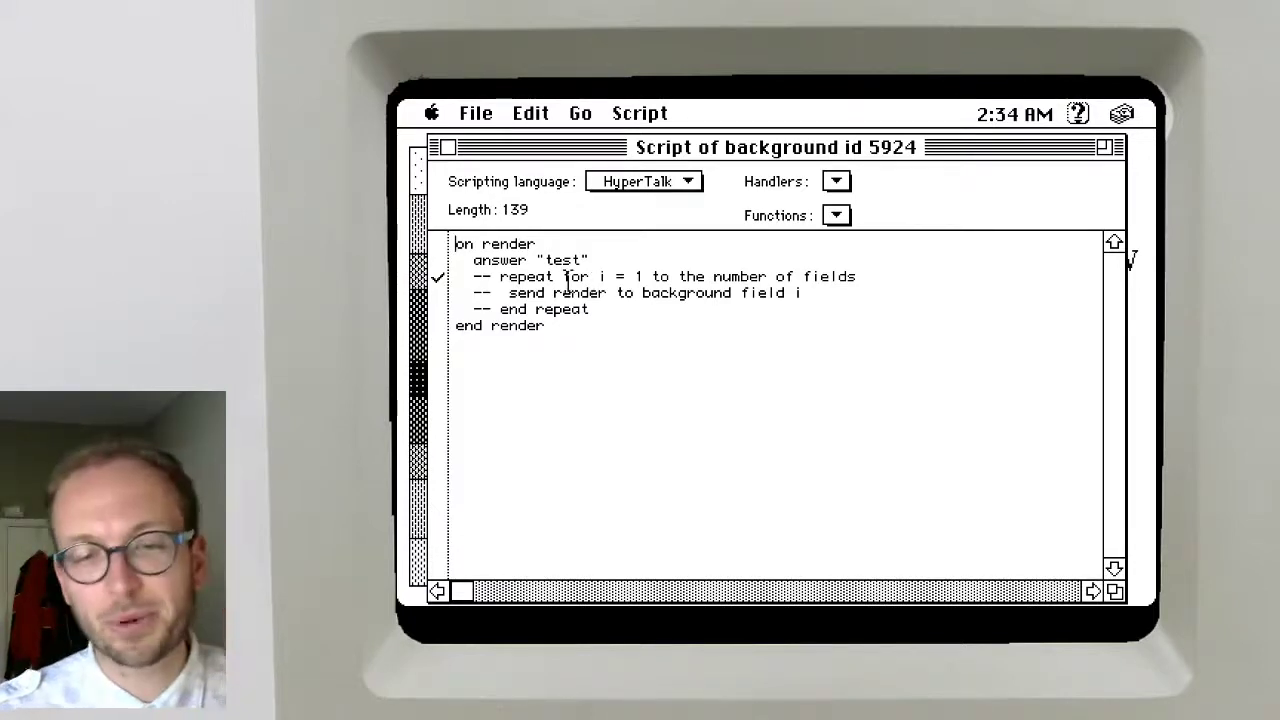
left_click(498, 276)
key("BackSpace")
key("BackSpace")
key("BackSpace")
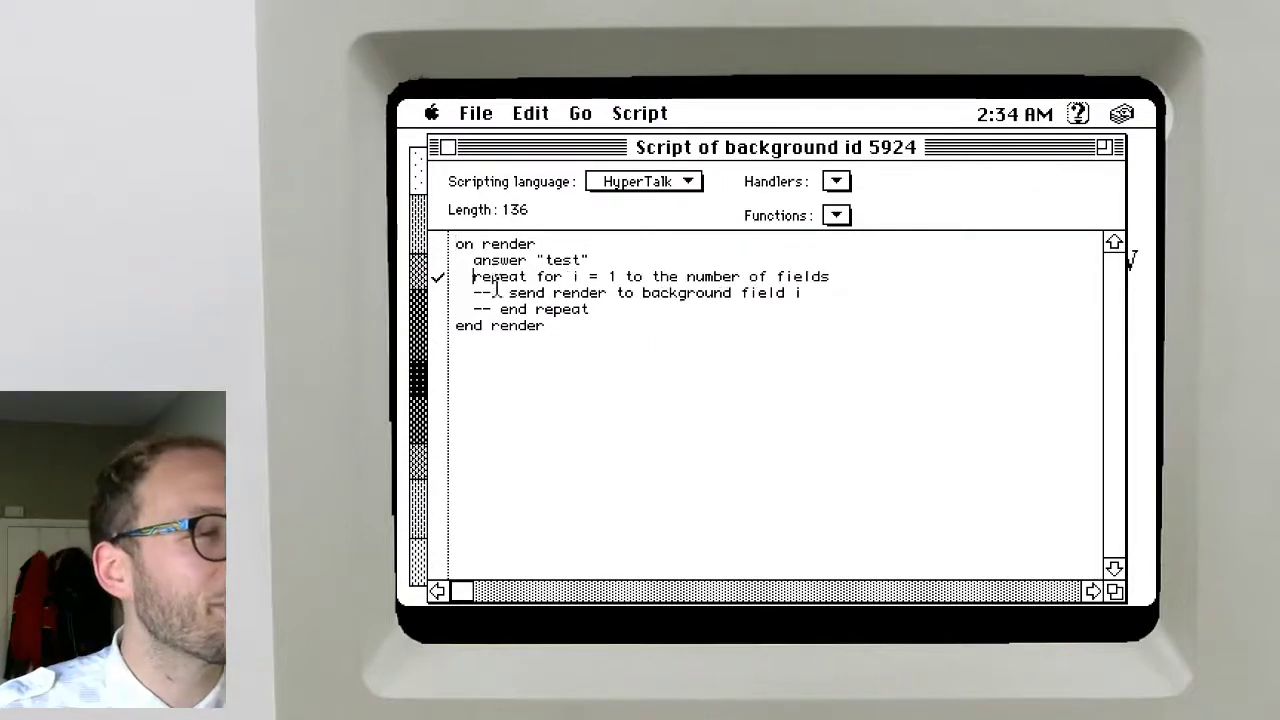
left_click(494, 293)
key("BackSpace")
key("BackSpace")
key("BackSpace")
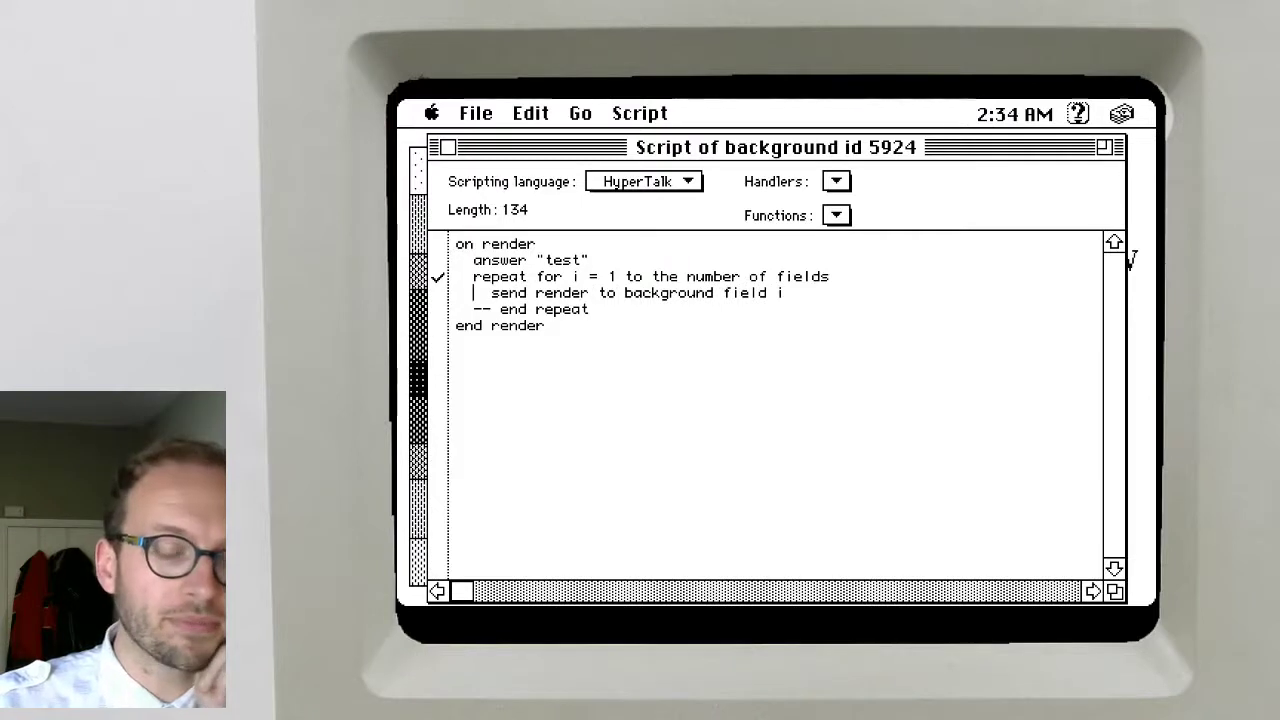
left_click(497, 309)
key("BackSpace")
key("BackSpace")
key("BackSpace")
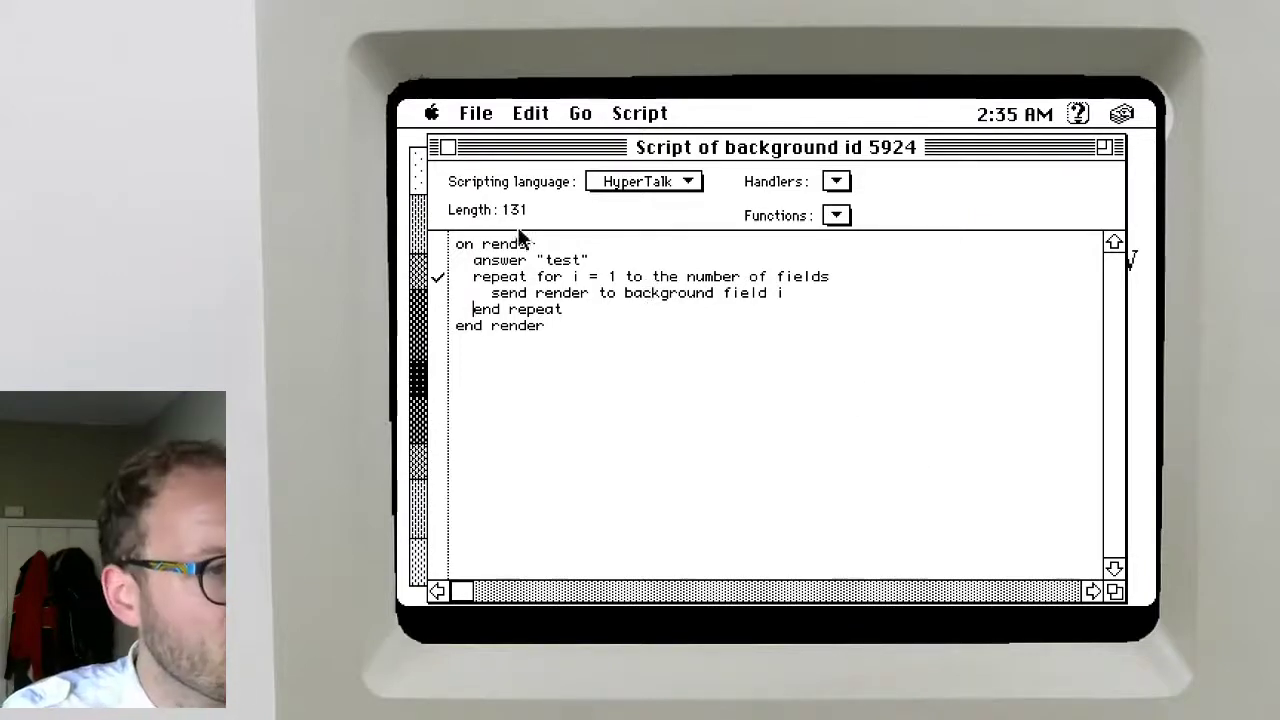
Change "for" to "with" in the repeat line, then close the script and save the changes
double_click(552, 277)
type("with")
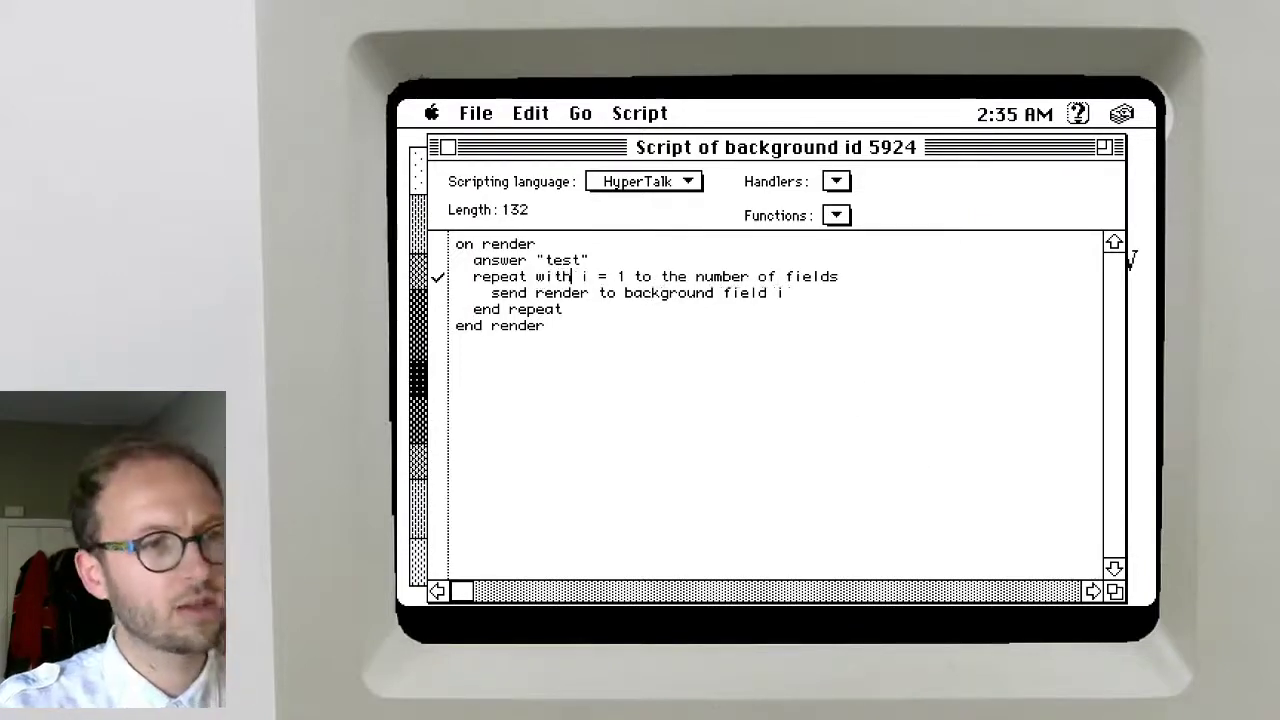
key("super+w")
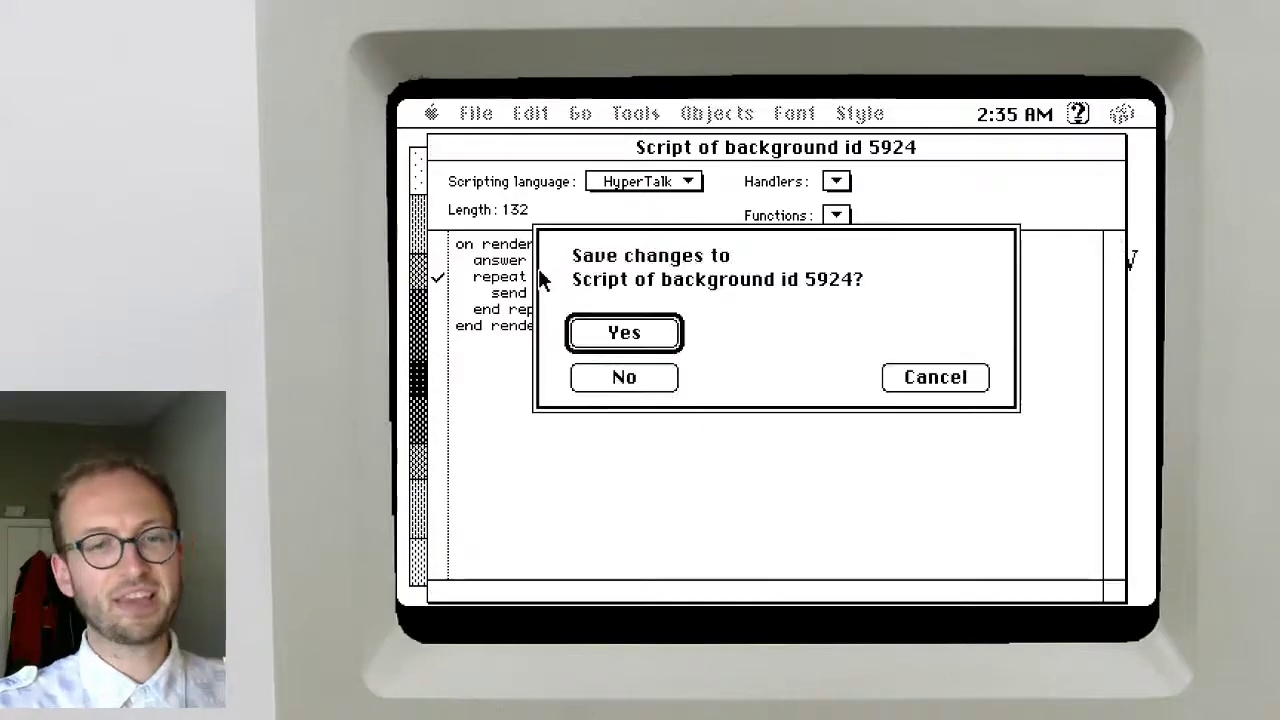
key("Return")
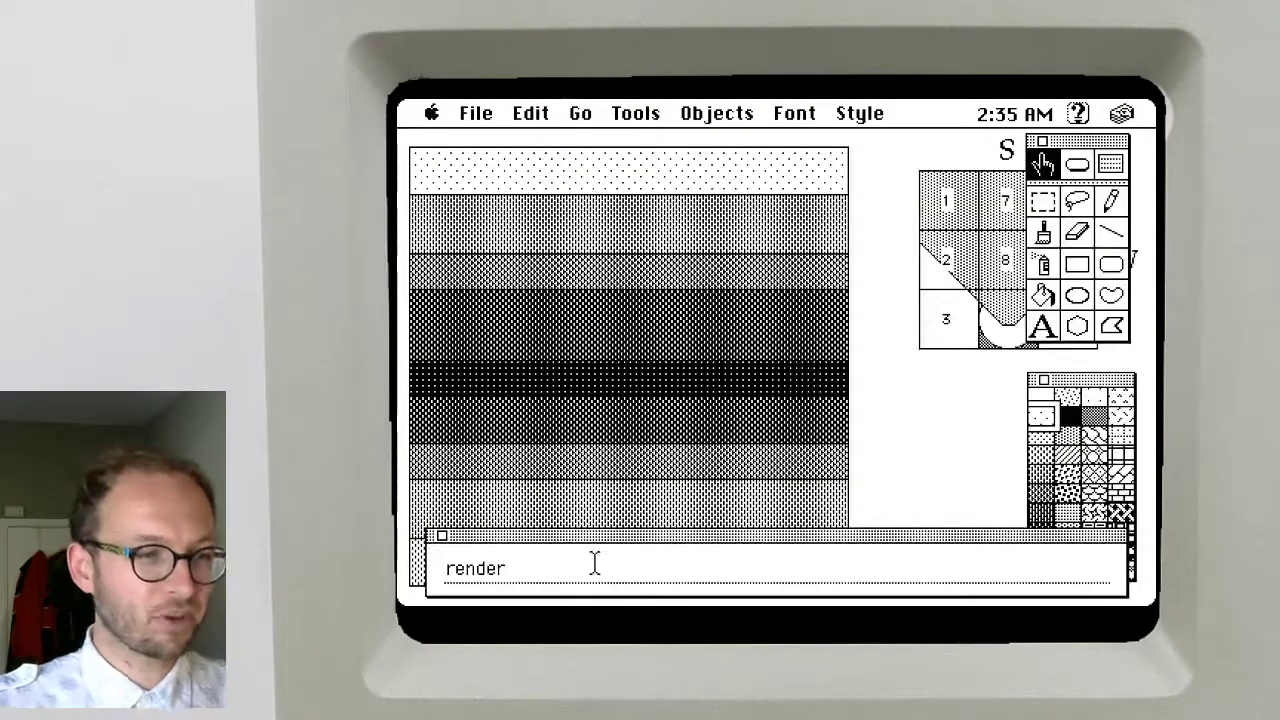
Run "render" from the message box, dismiss the test dialog and close the script at the checkpoint
key("Return")
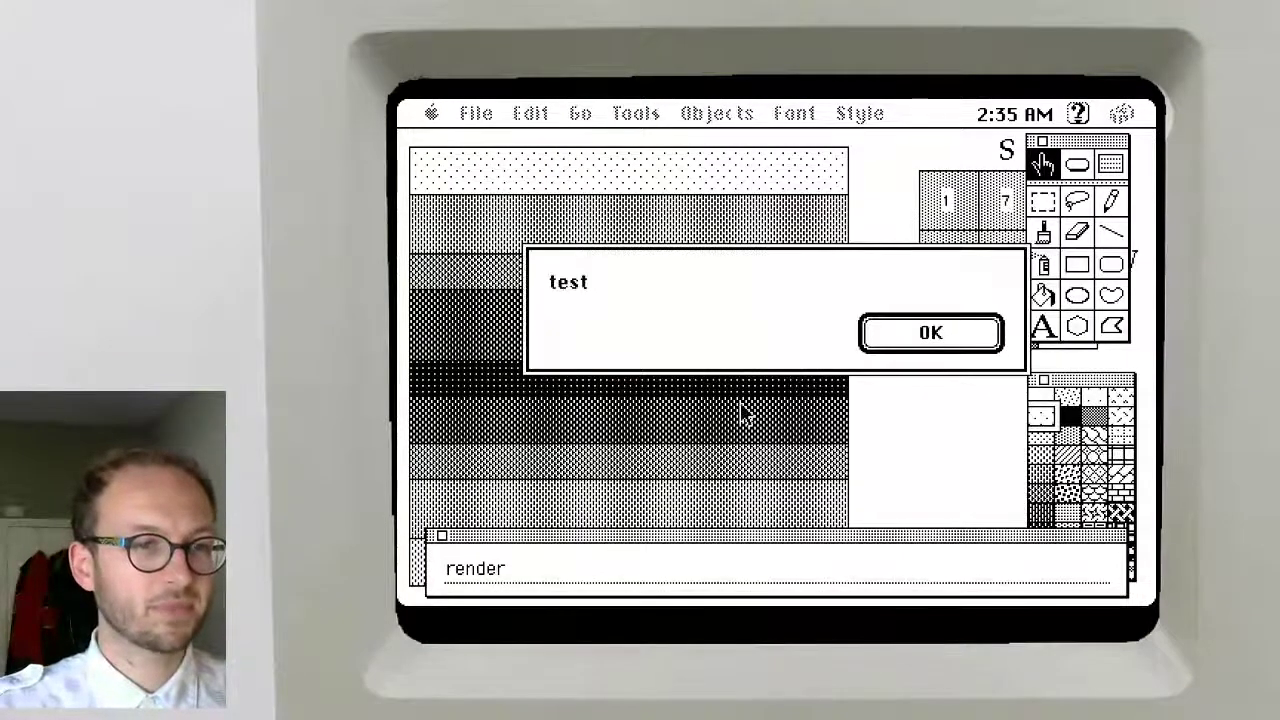
key("Return")
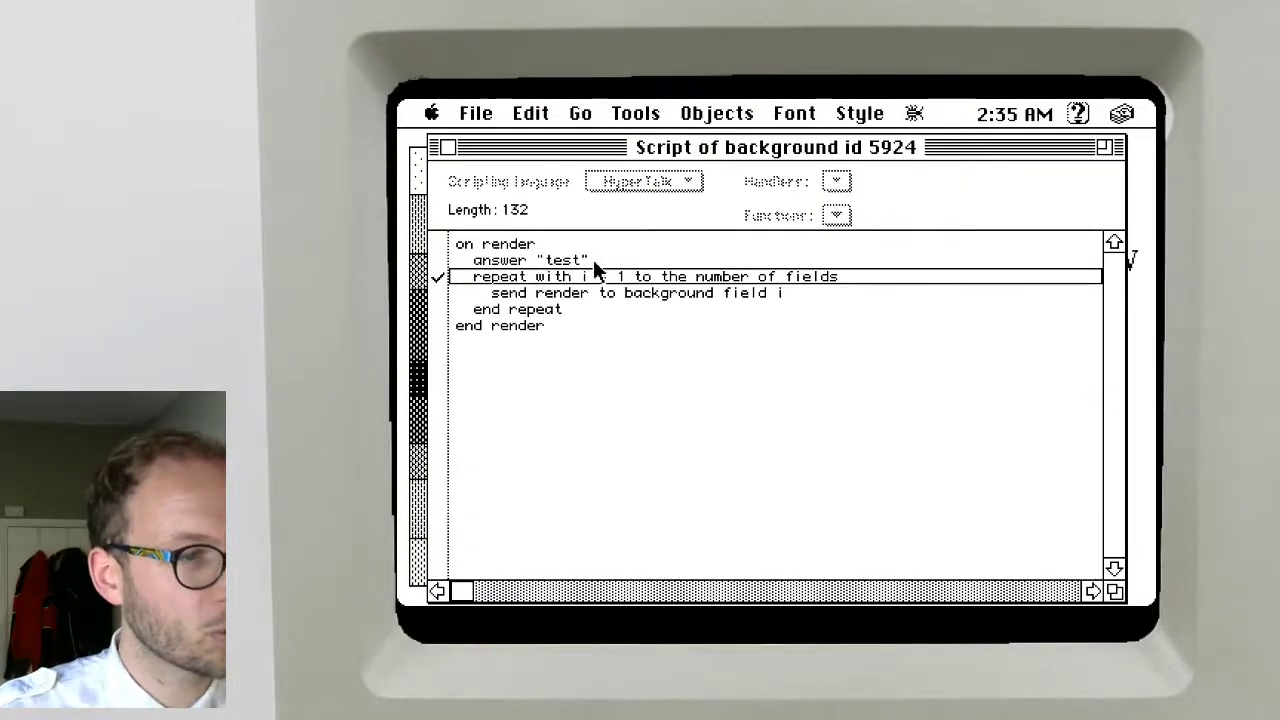
left_click(447, 148)
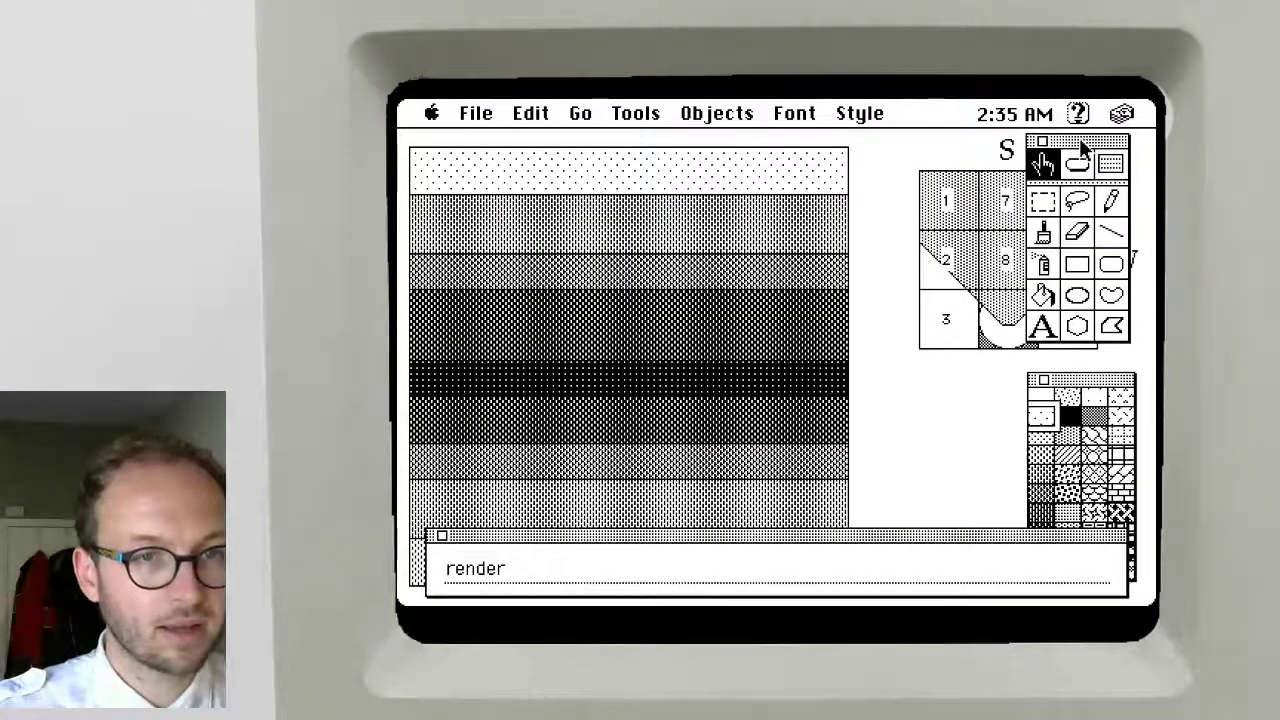
Move the tools palette below the map to uncover the direction fields and run "render" again
left_click_drag(1080, 142, 941, 389)
left_click(563, 566)
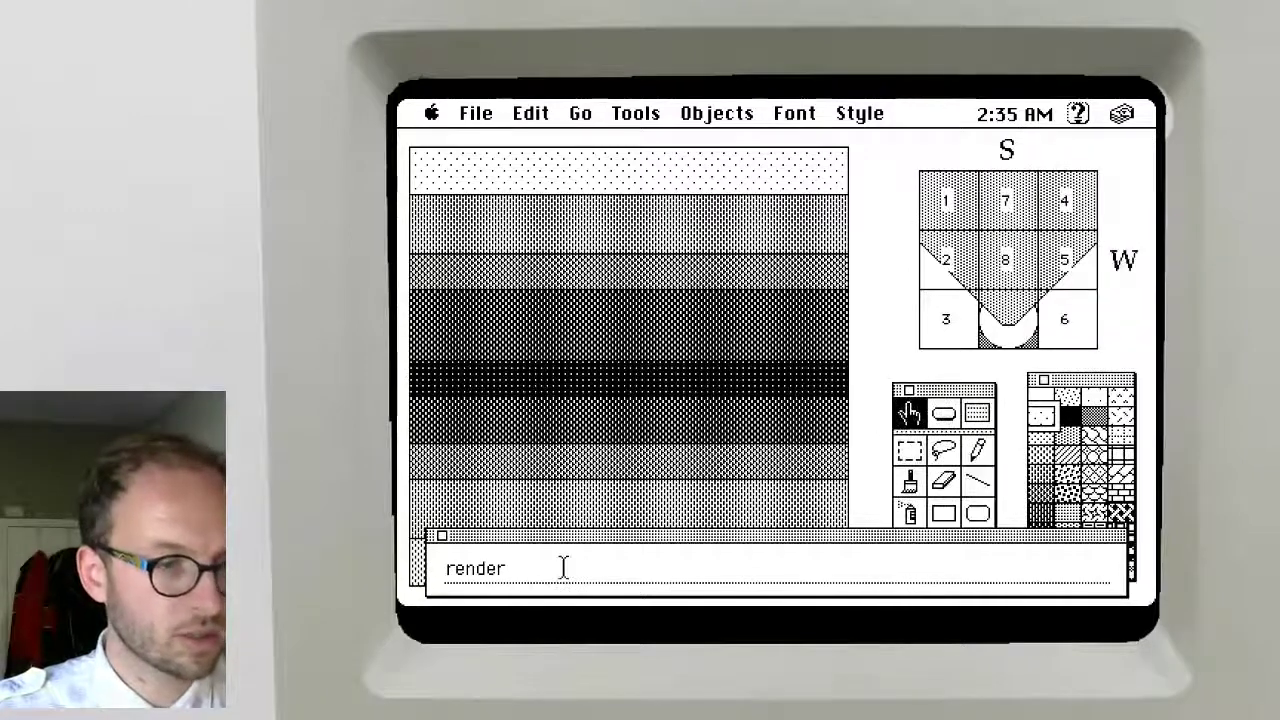
key("Return")
key("Return")
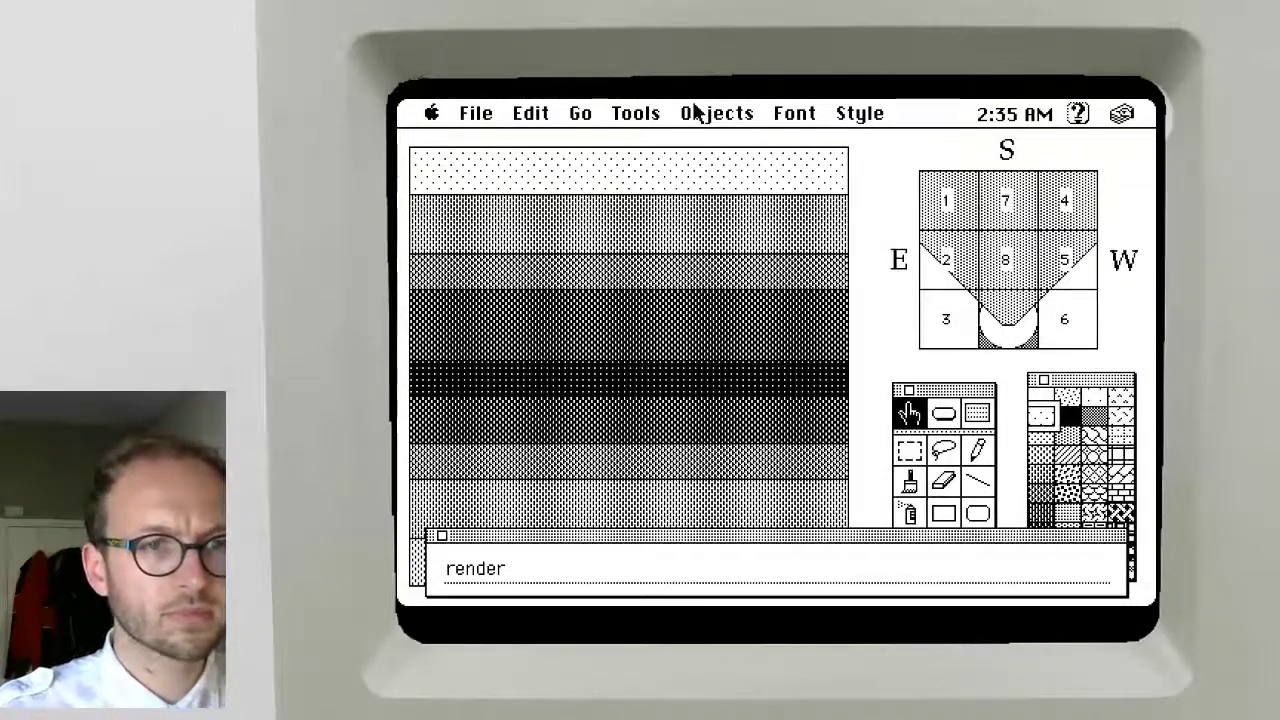
Switch to background editing with the Field tool and review the script of the rightDir field
left_click(977, 413)
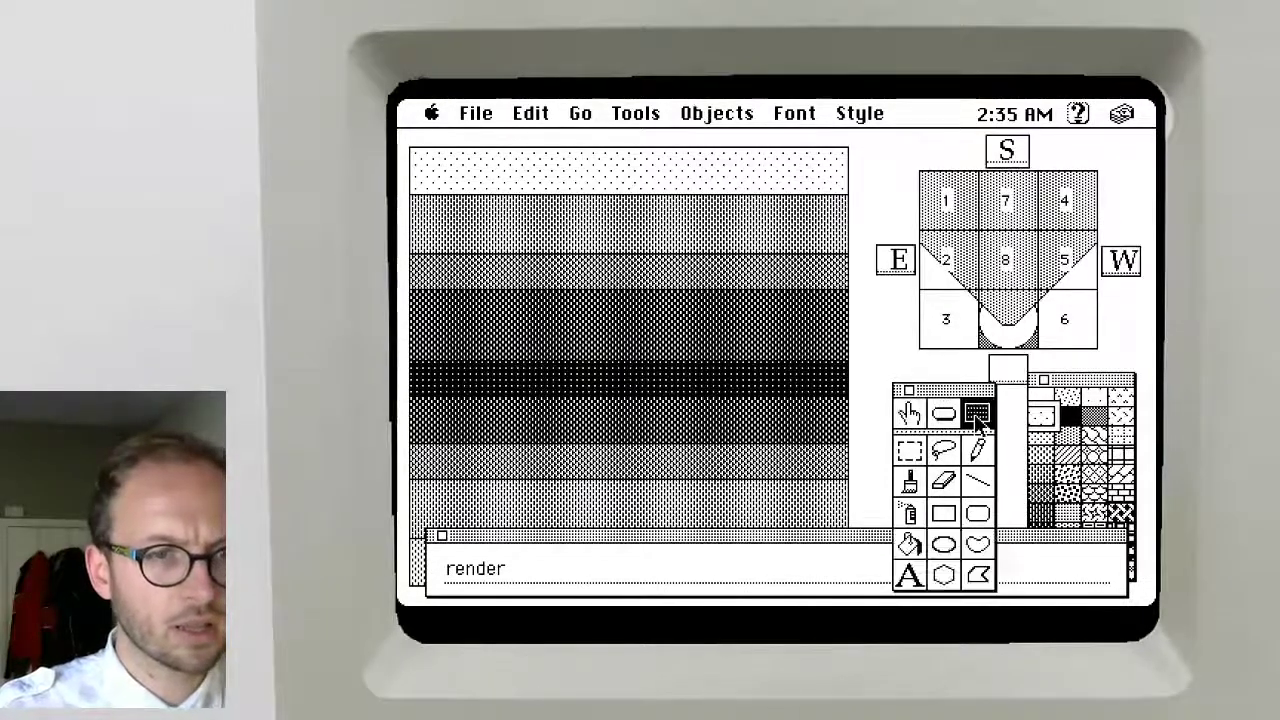
key("super+b")
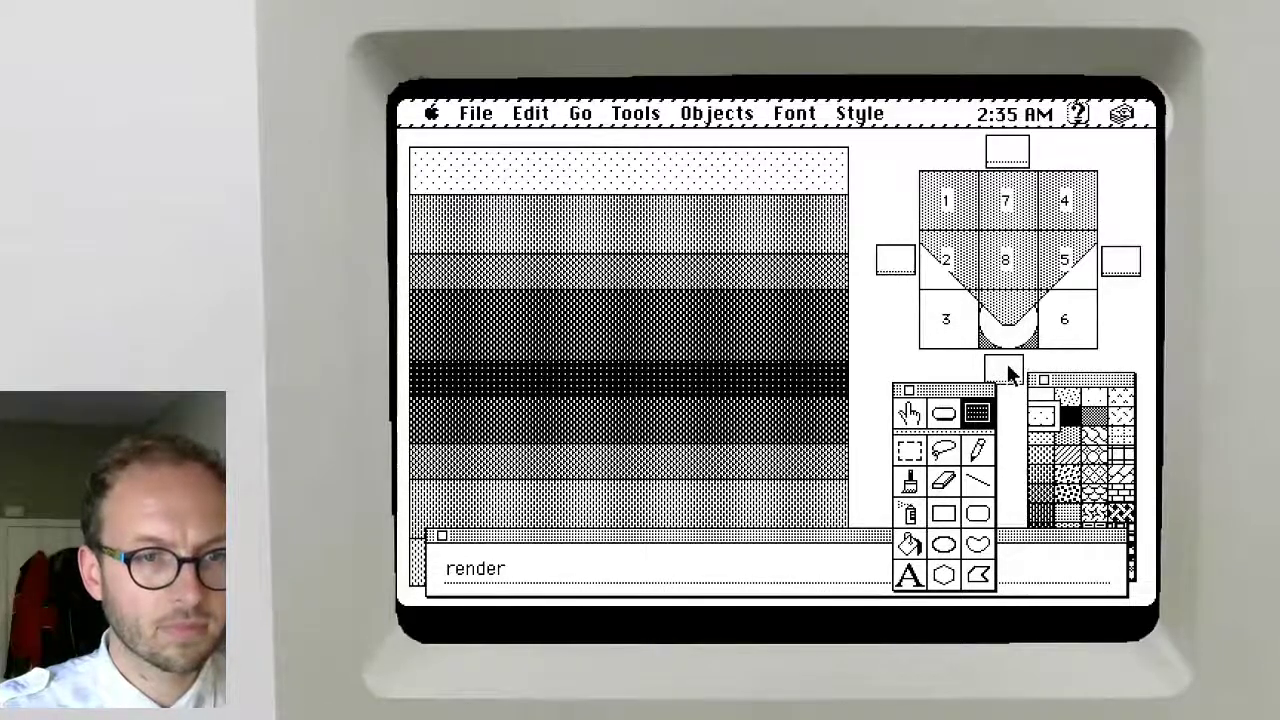
double_click(1010, 370)
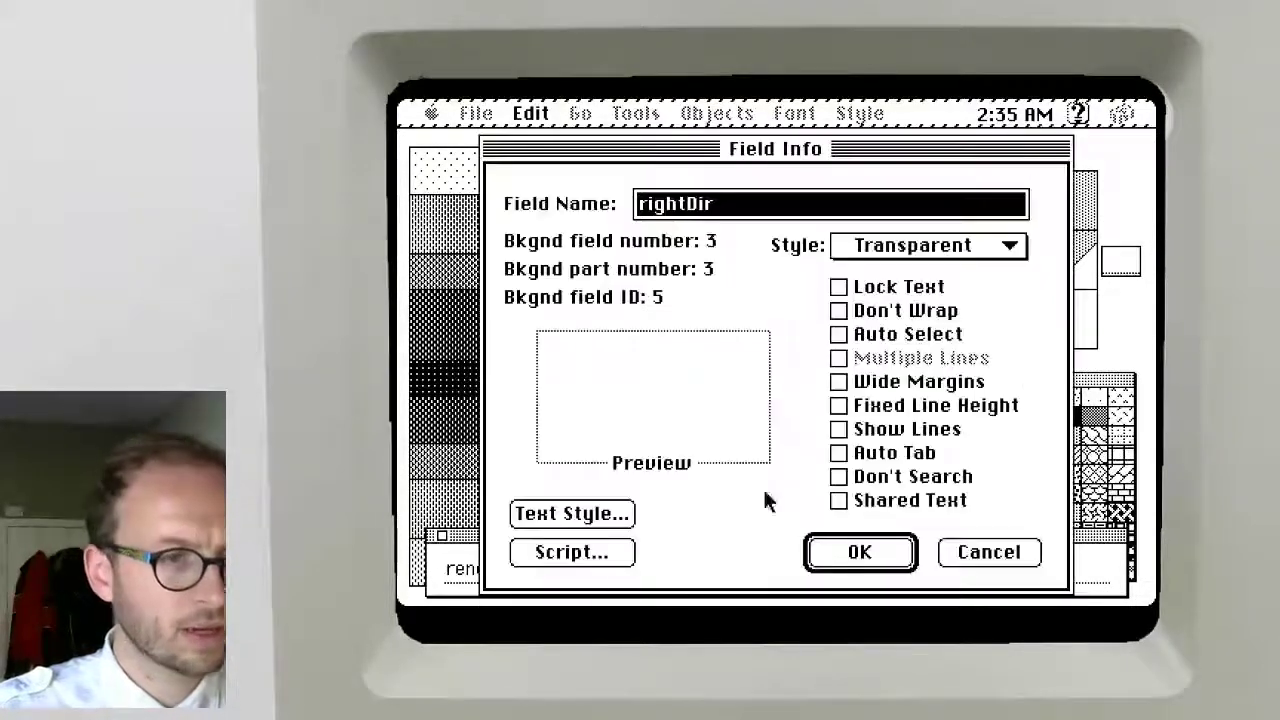
left_click(604, 551)
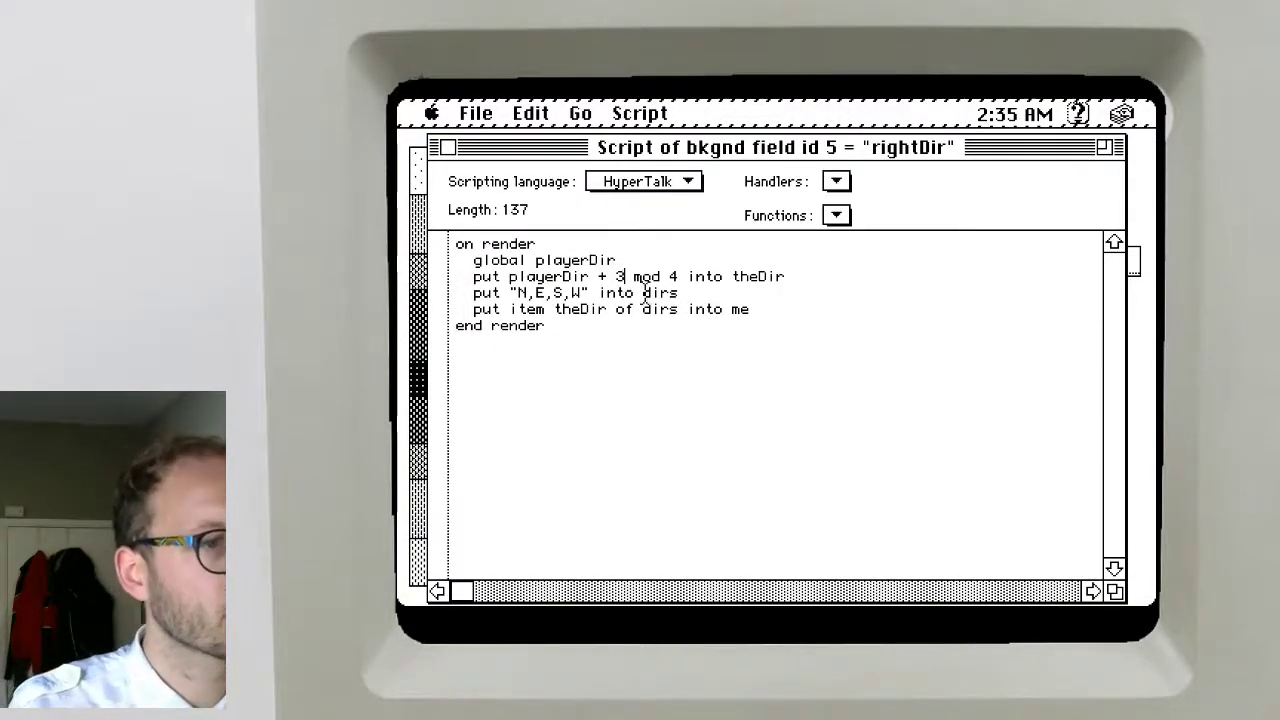
key("KP_Enter")
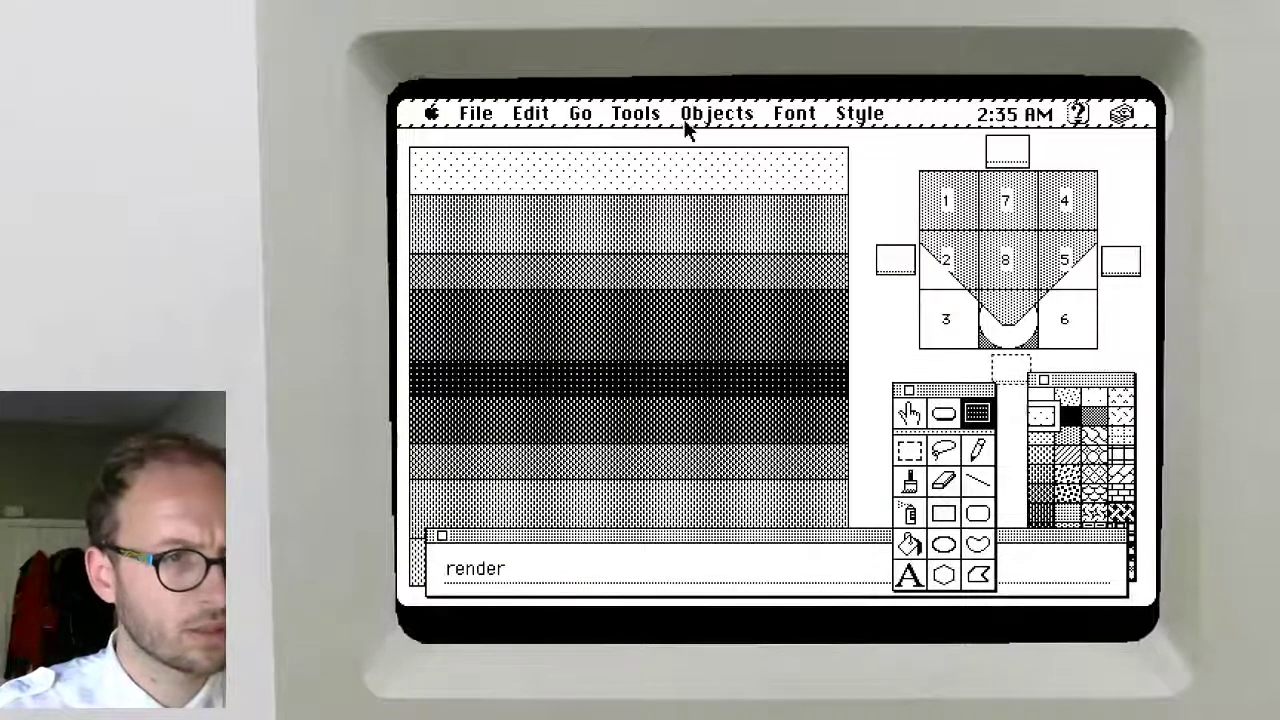
In the background's render handler, delete the answer "test" line and remove "background" from the send line
left_click_drag(717, 113, 727, 216)
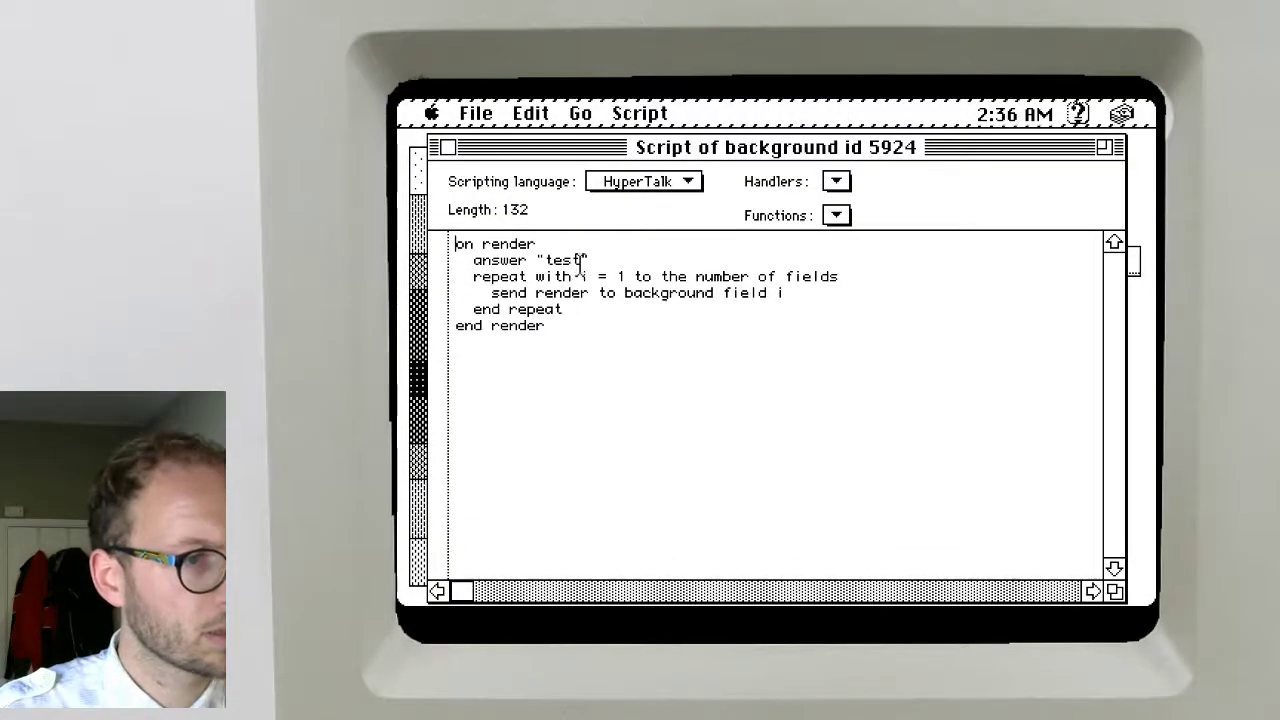
left_click_drag(455, 262, 592, 262)
key("BackSpace")
key("BackSpace")
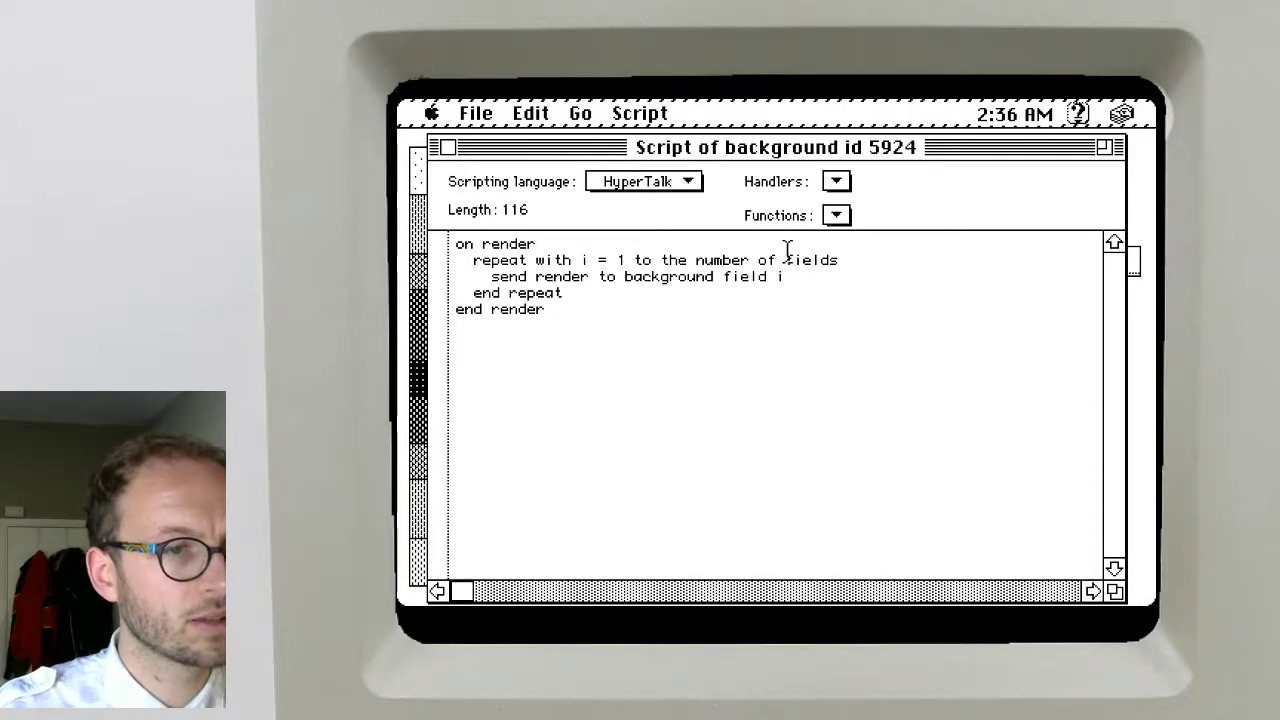
double_click(679, 280)
key("BackSpace")
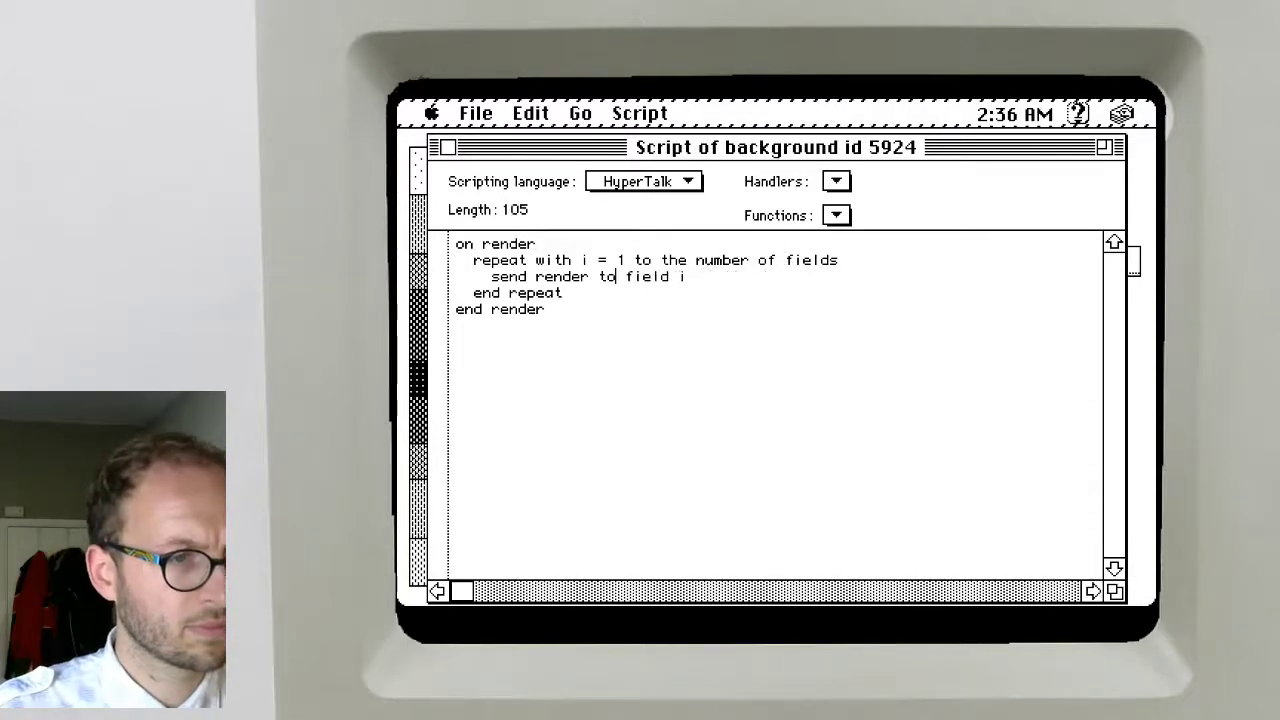
Save and close the background script, then return from background editing to browsing with the message box active
key("super+w")
key("Return")
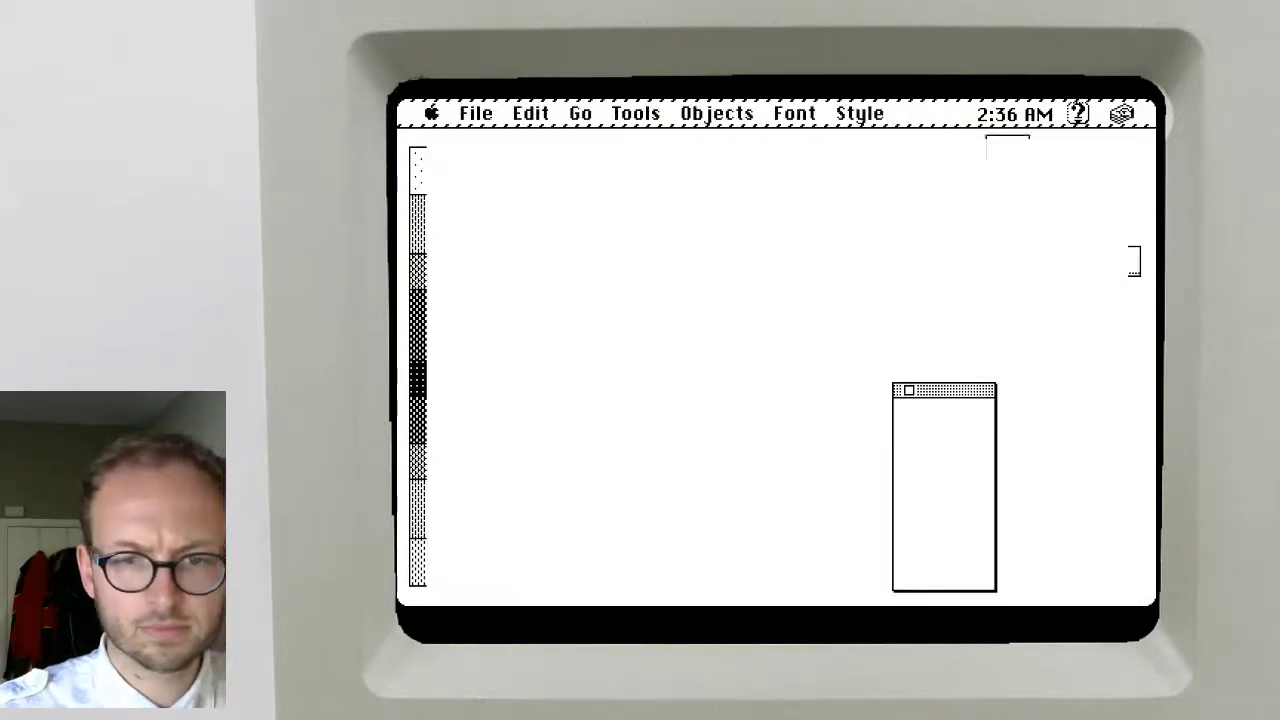
key("super+b")
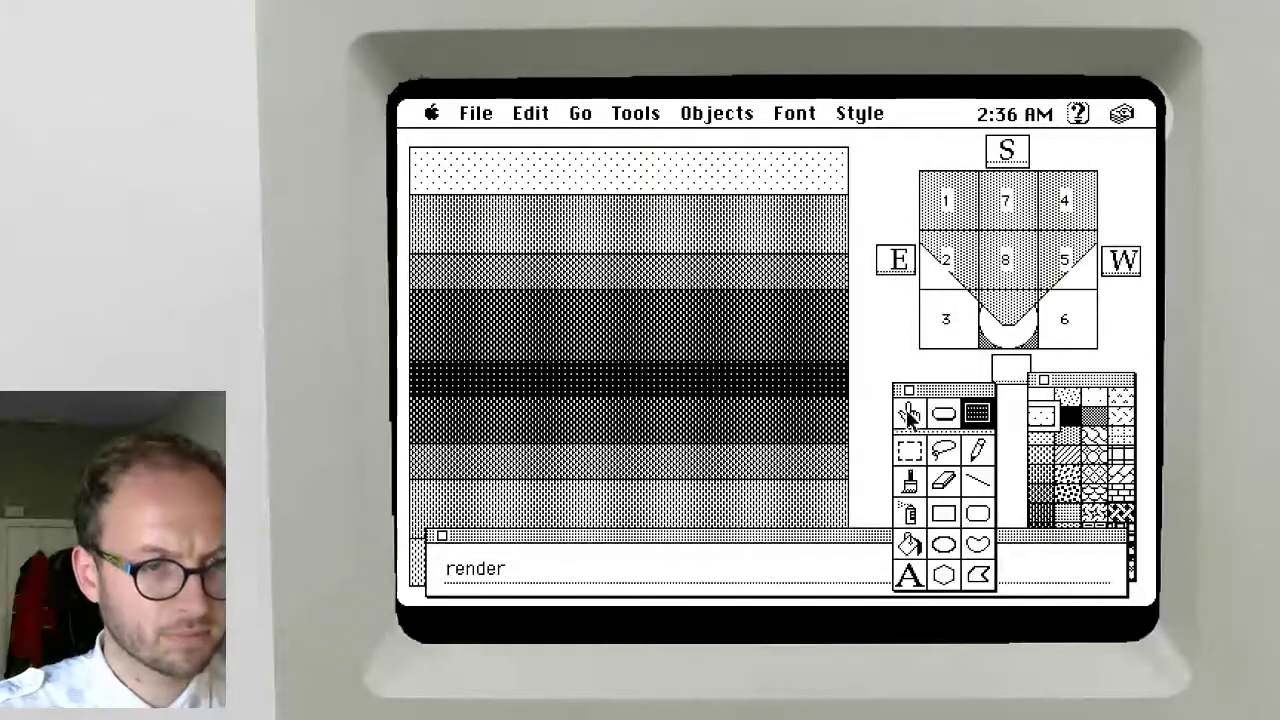
left_click(909, 414)
left_click(707, 568)
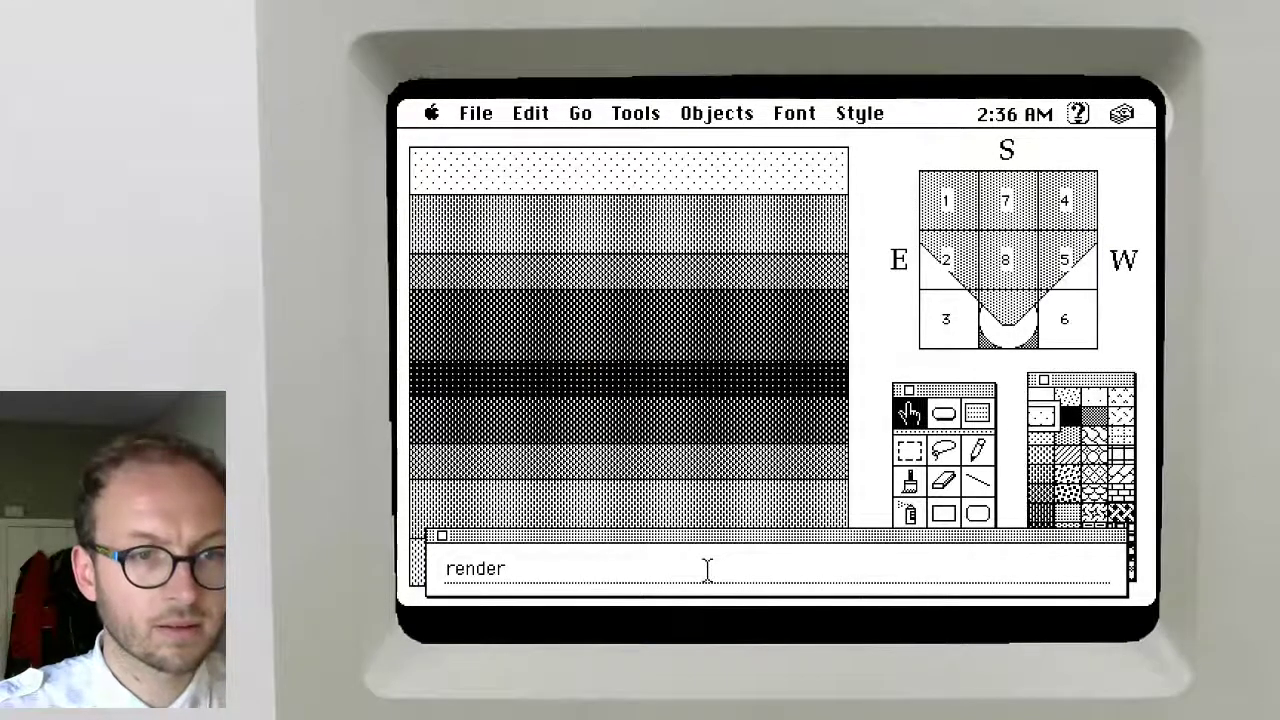
Inspect the field info of the direction fields left of and below the map, and run "render" again
left_click(977, 413)
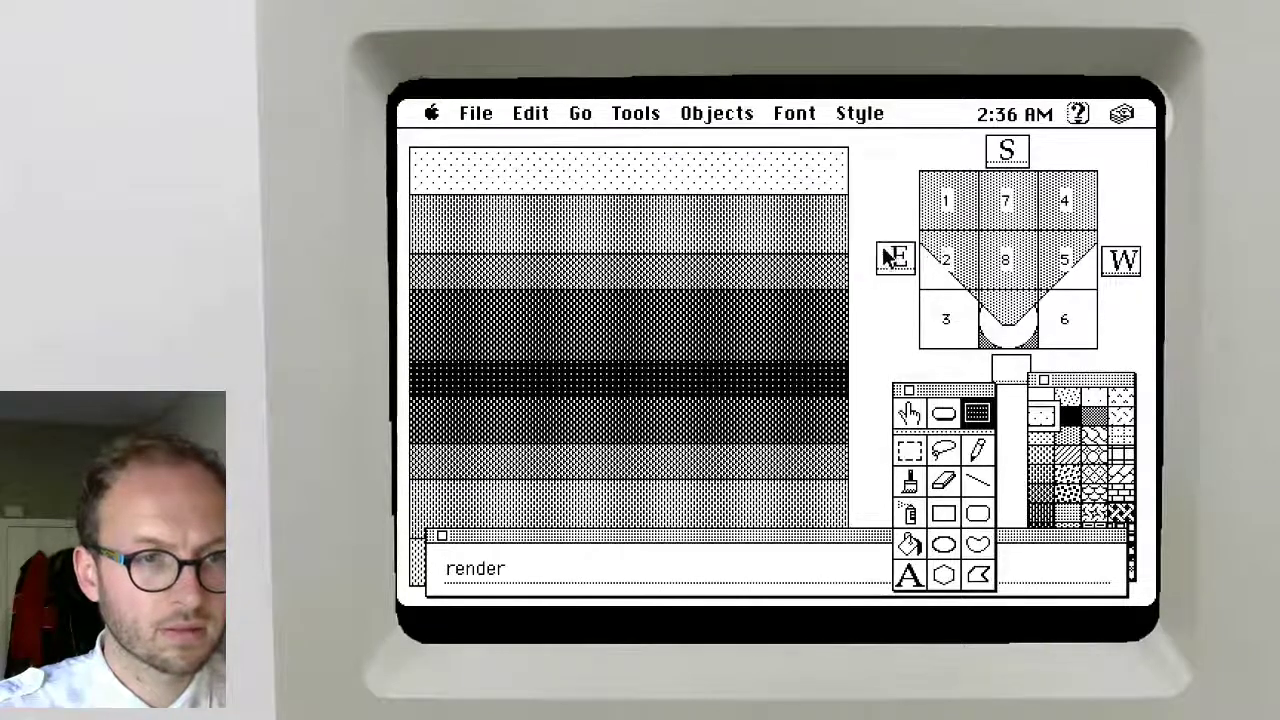
left_click(886, 257)
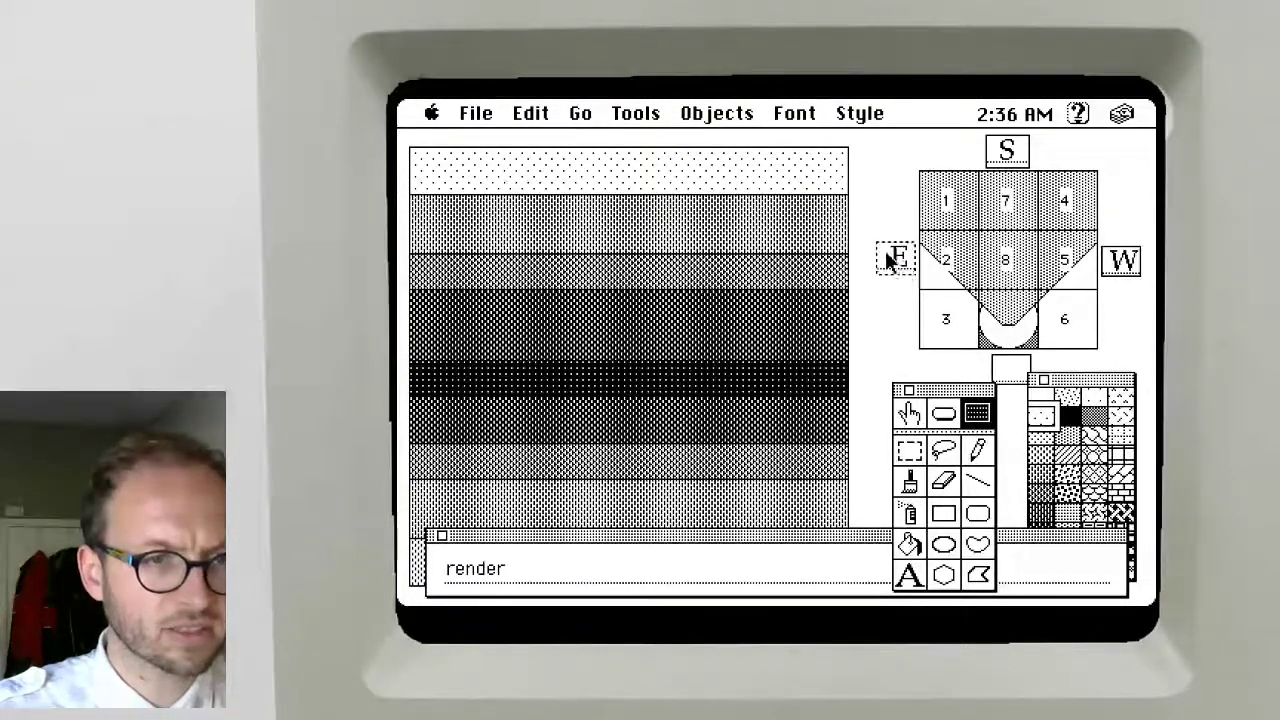
double_click(886, 257)
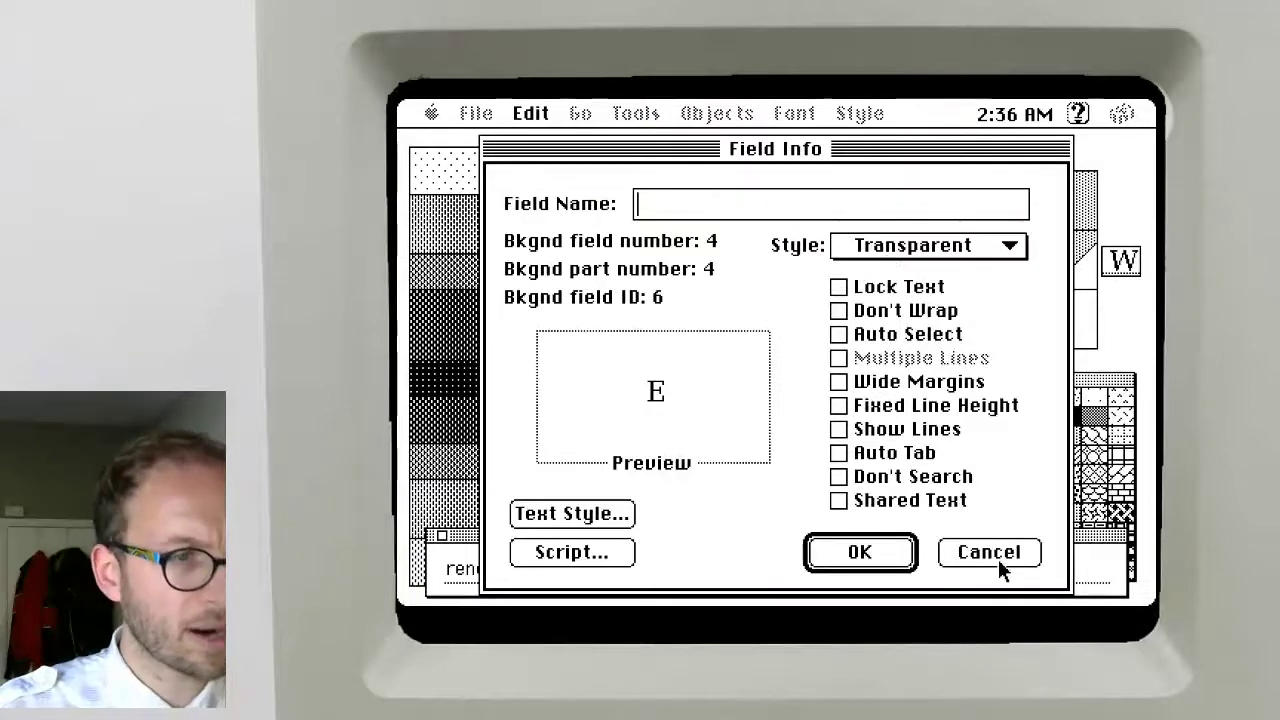
left_click(988, 555)
double_click(1010, 376)
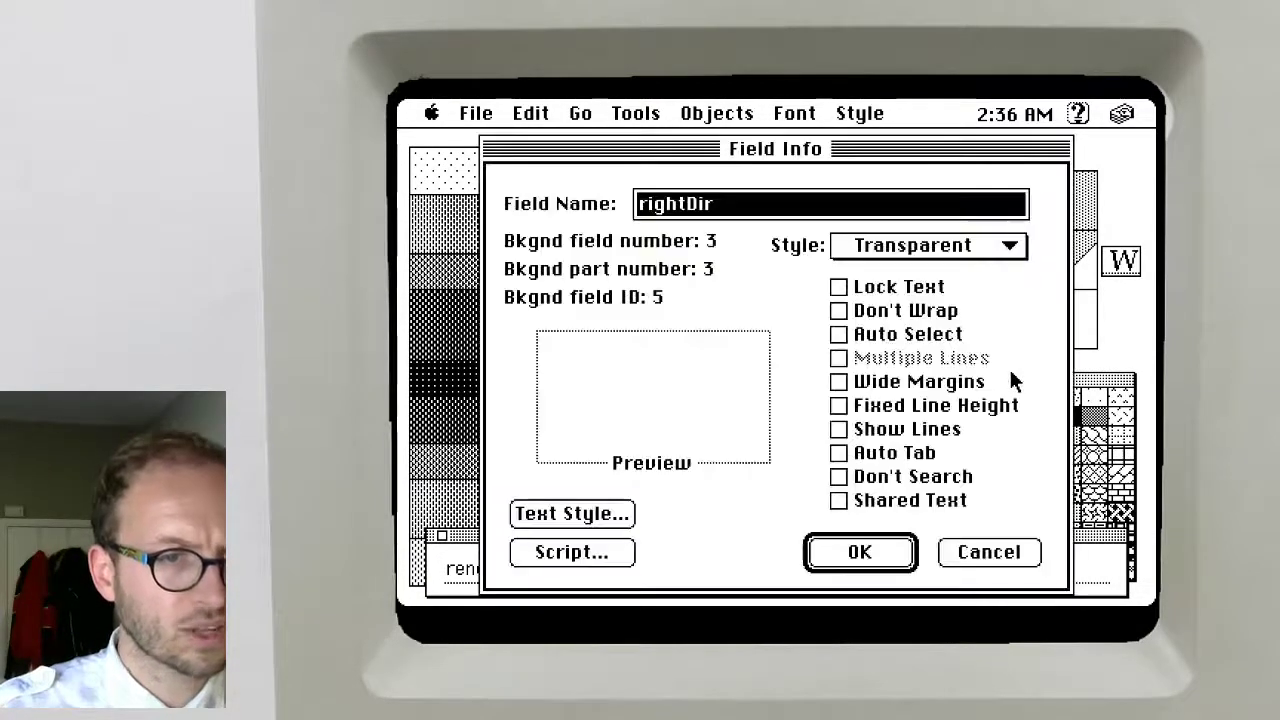
left_click(990, 553)
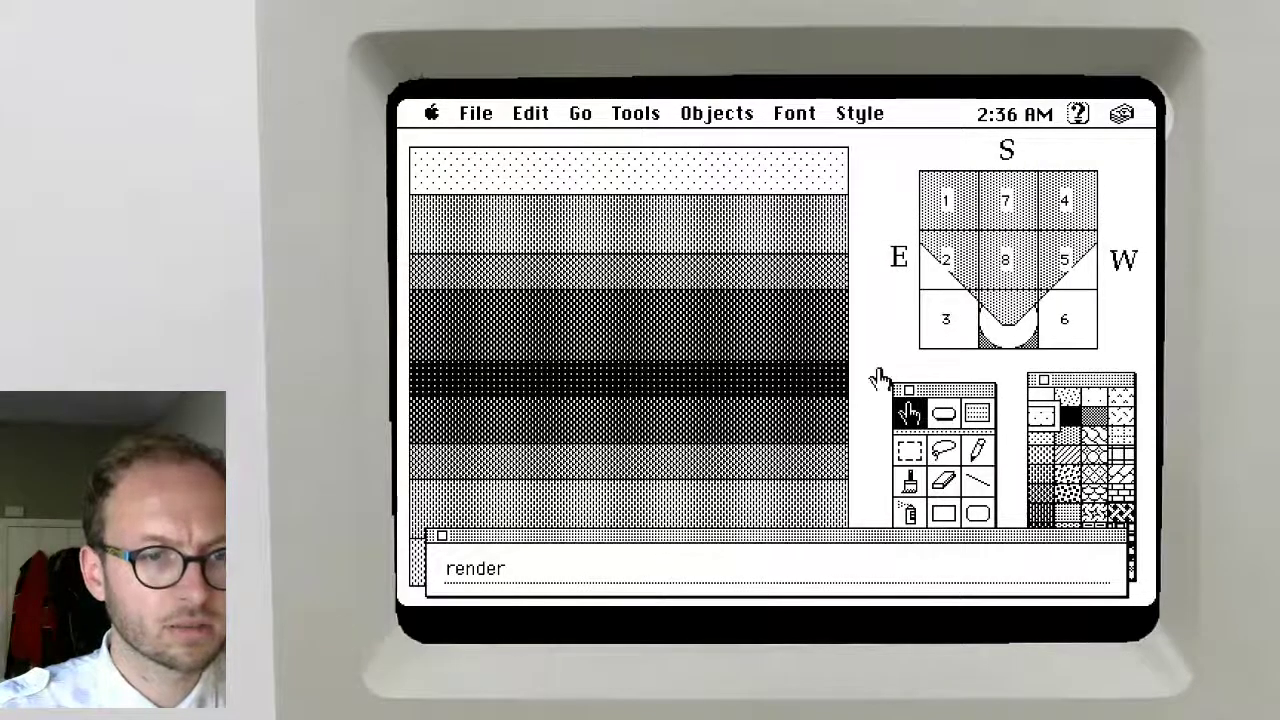
key("Return")
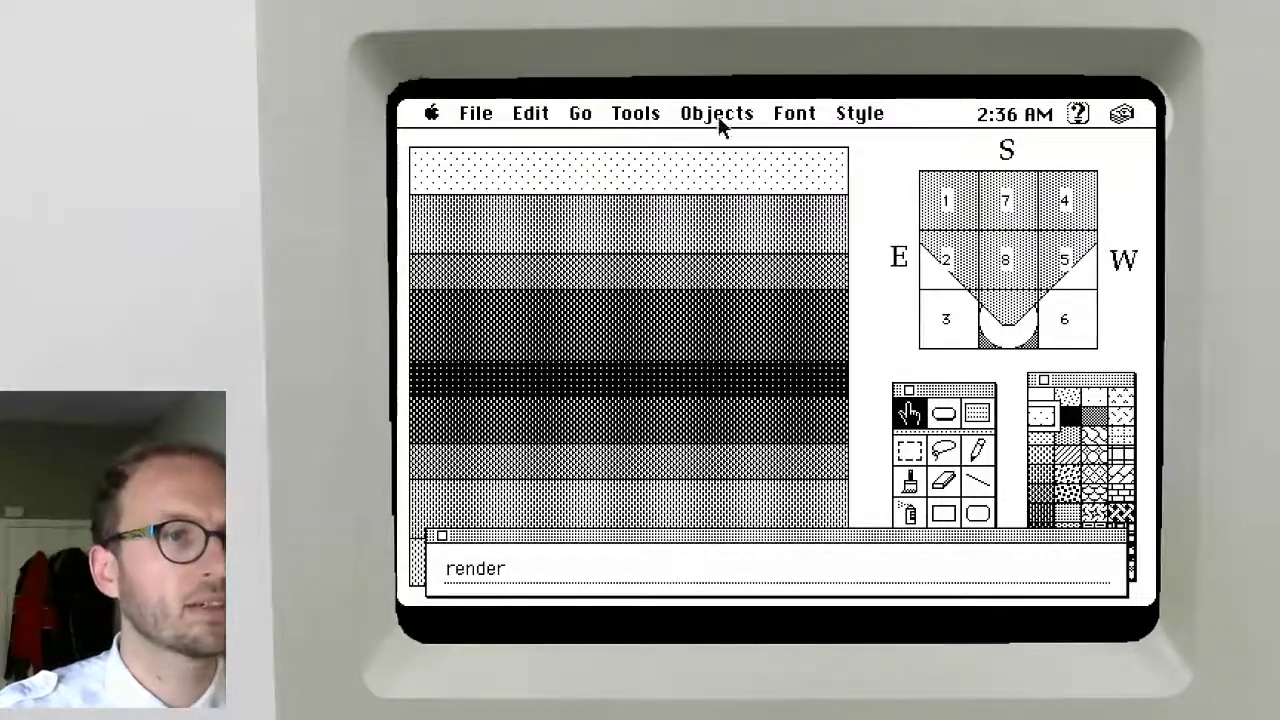
In the background script, add an empty rotateRight handler above the render handler
left_click_drag(720, 118, 749, 206)
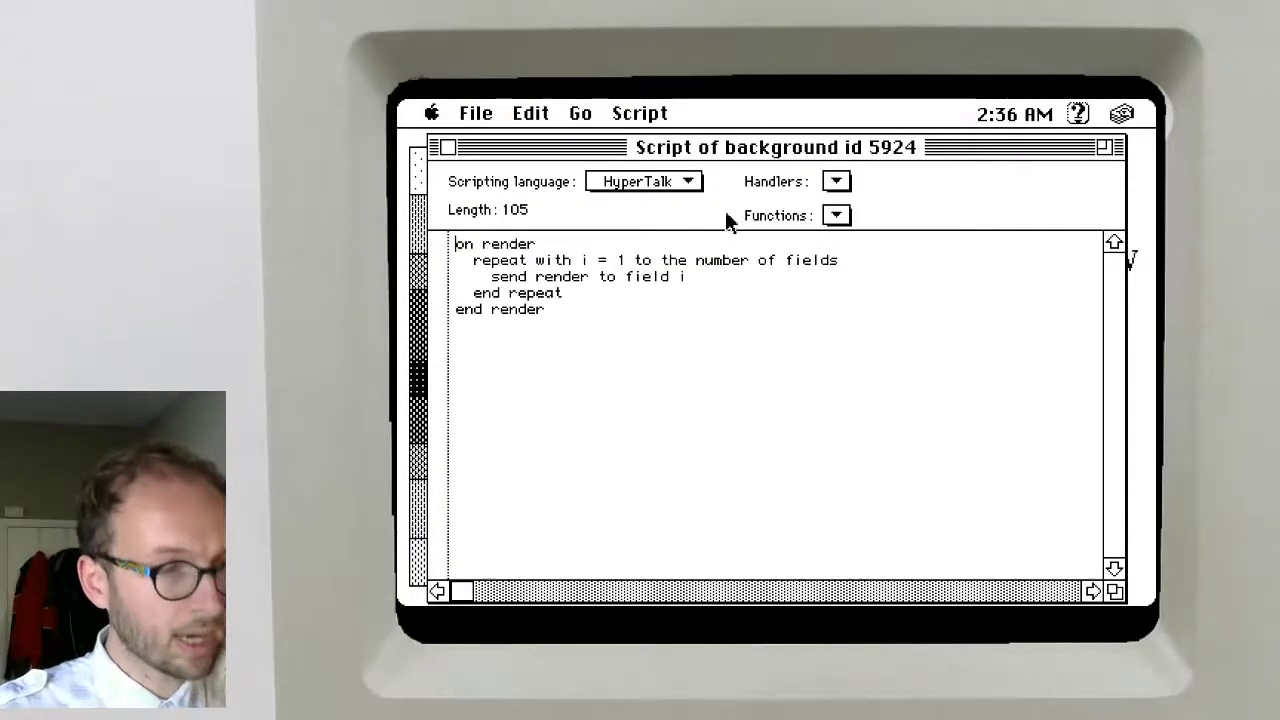
key("Return")
key("Return")
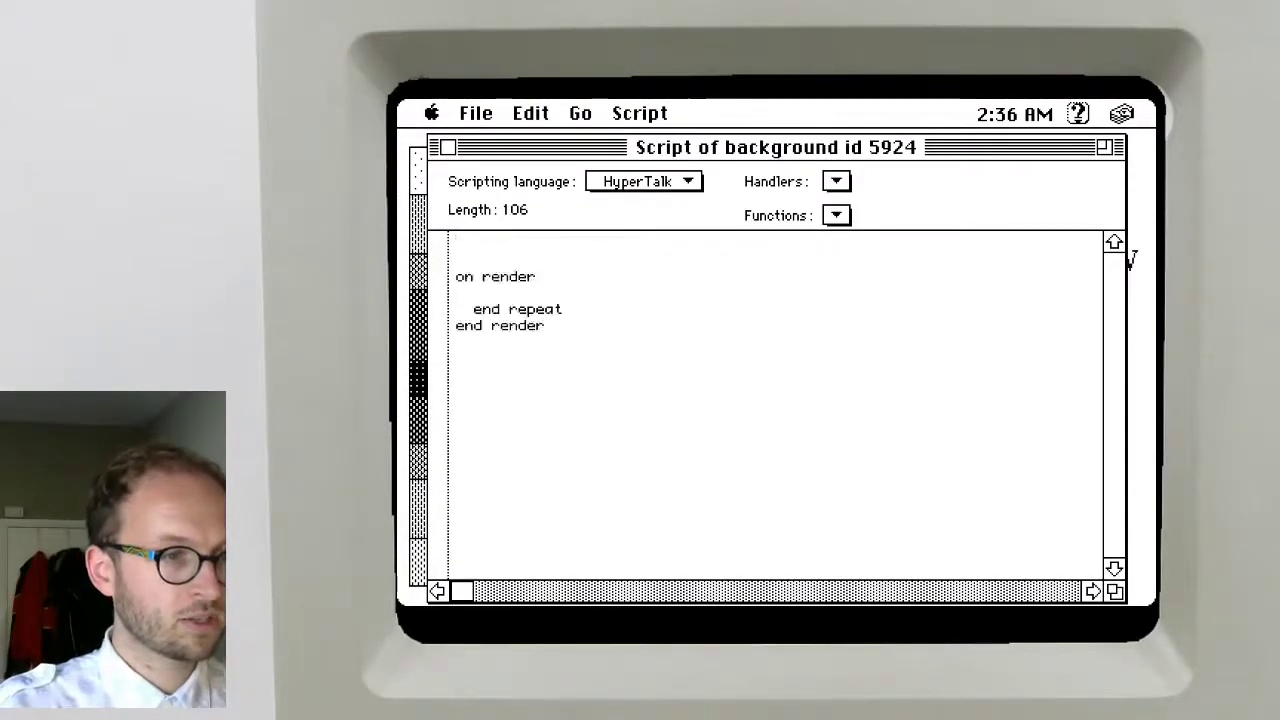
key("Up")
key("Up")
type("on ")
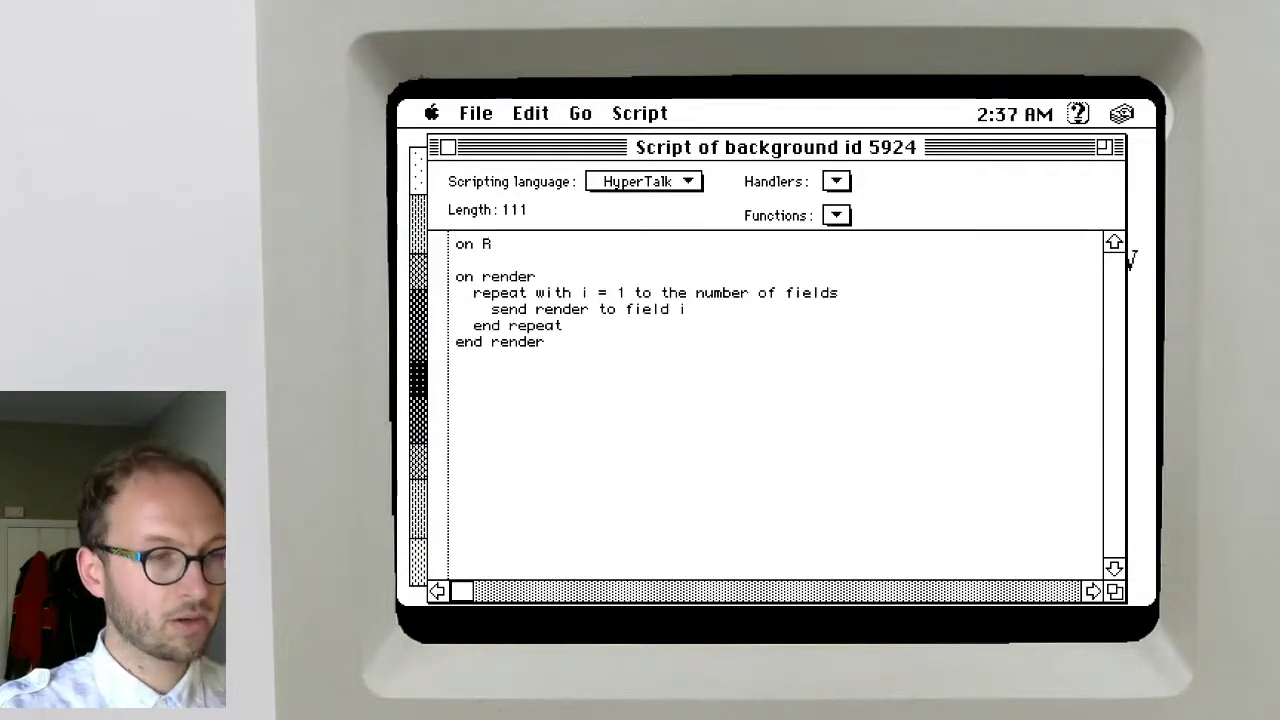
type("rotateRight")
key("Return")
key("Return")
type("end r")
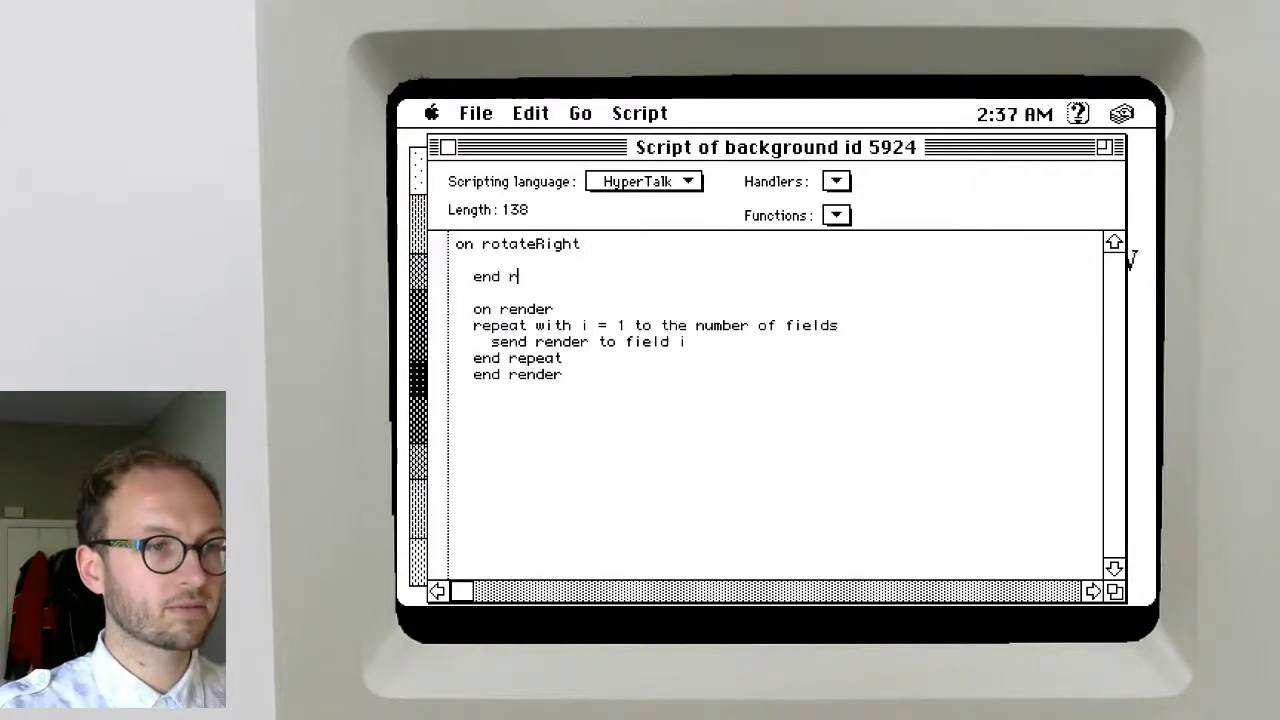
type("otateRight")
key("Return")
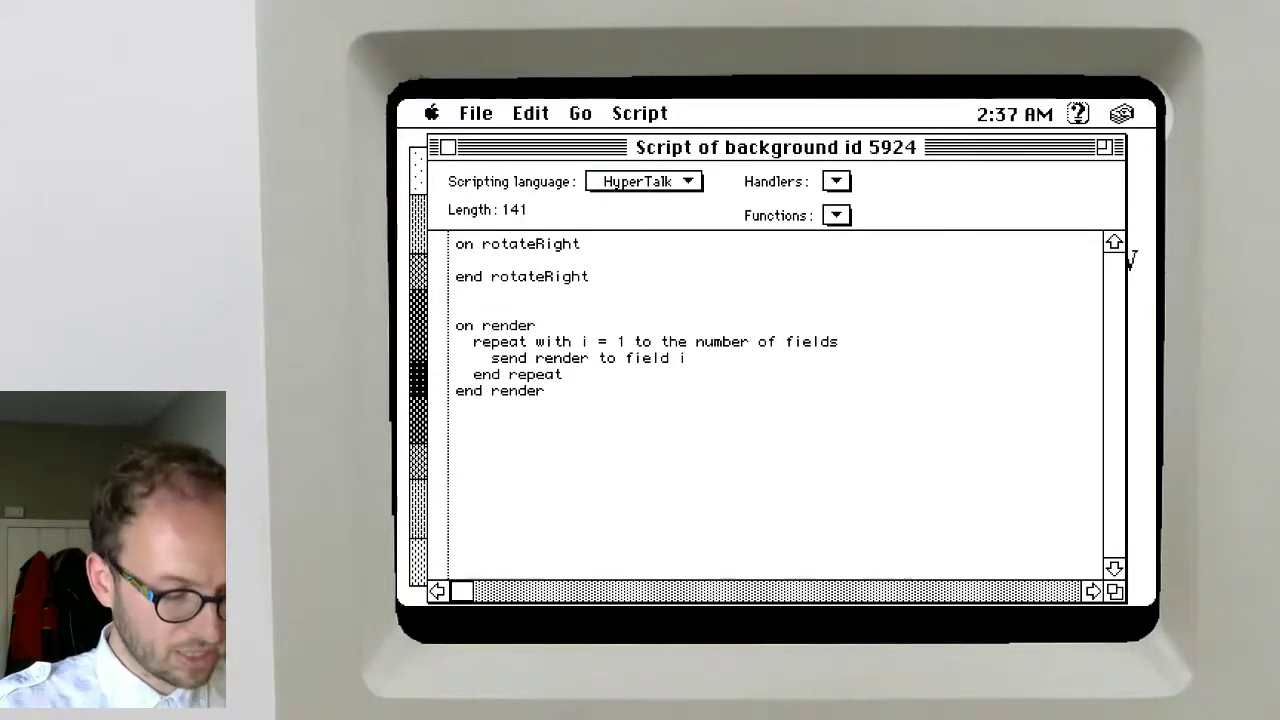
In rotateRight, declare global playerDir and add the line put (playerDir + 1) mod 4 into playerDir
key("Up")
key("Up")
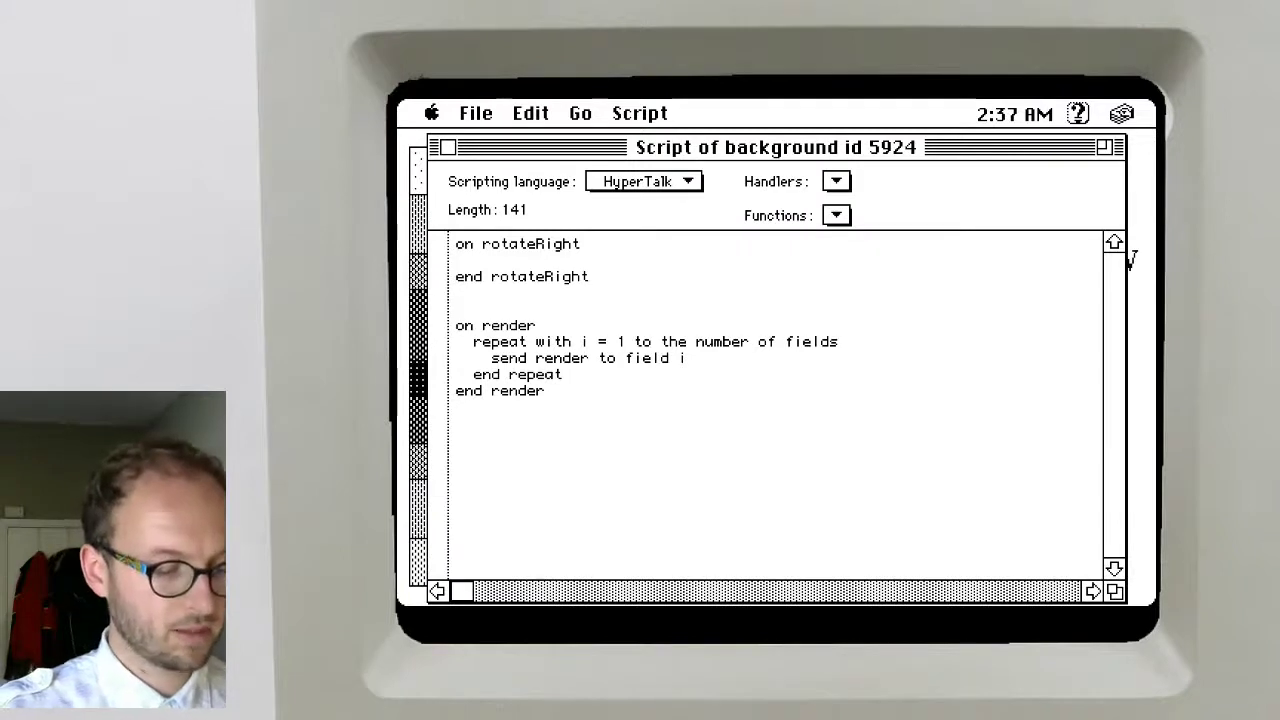
type("global playerDir")
key("Return")
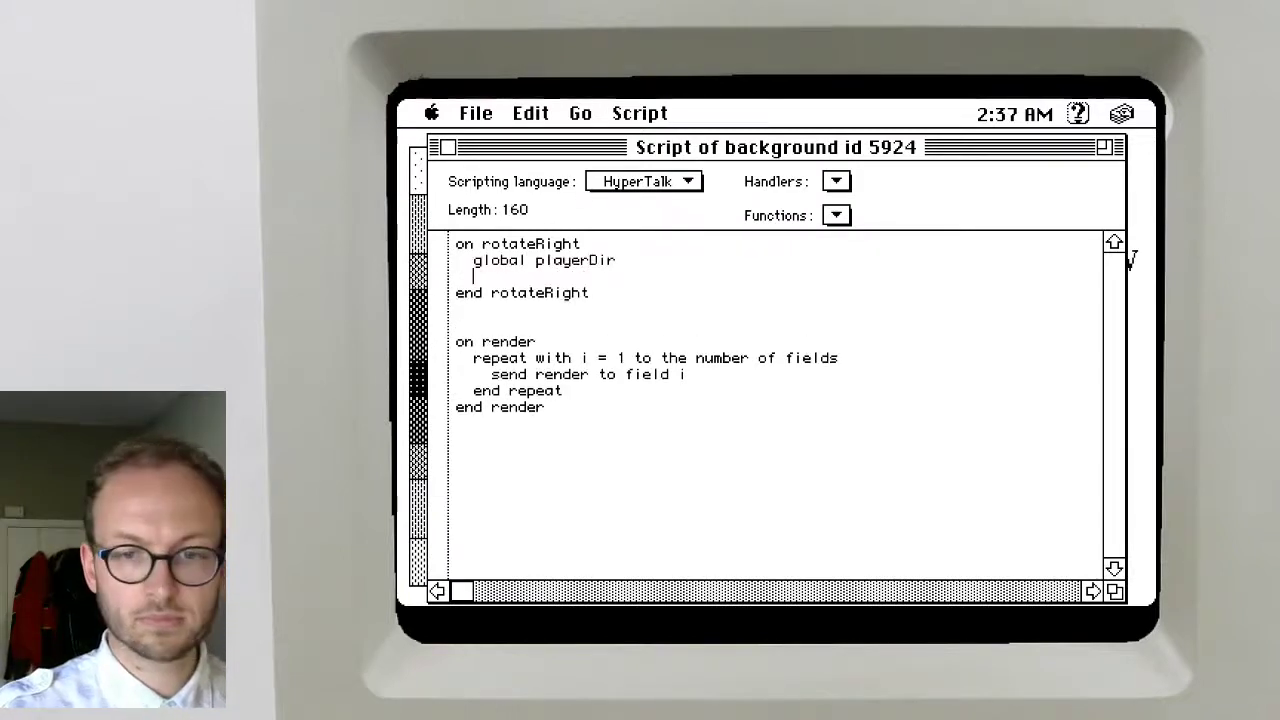
type("p")
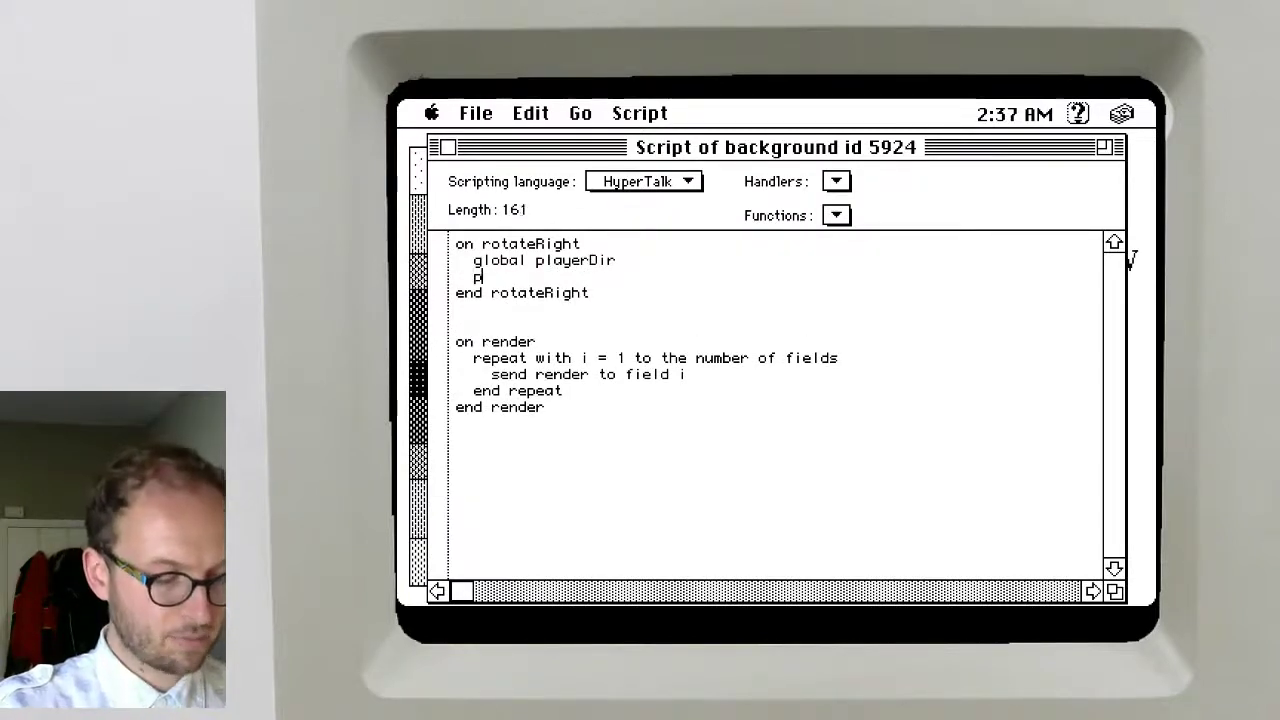
type("ut (playerDir + 1) mod 4")
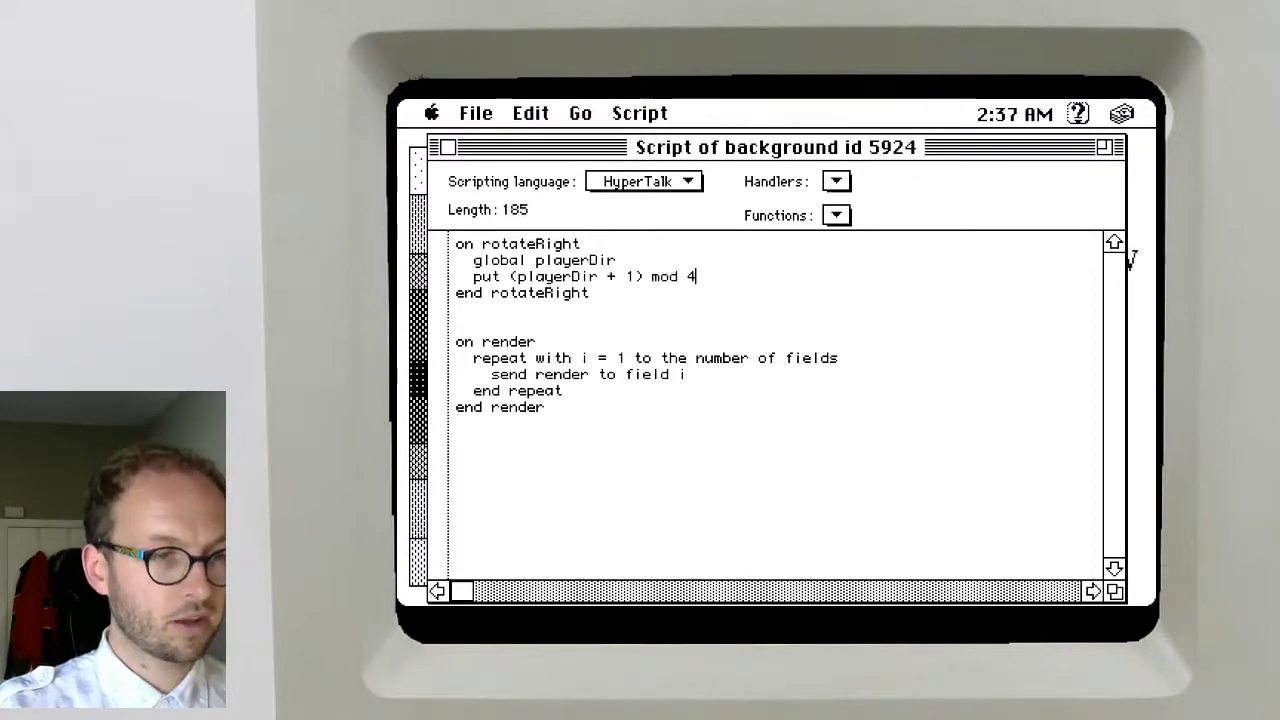
type(" into play")
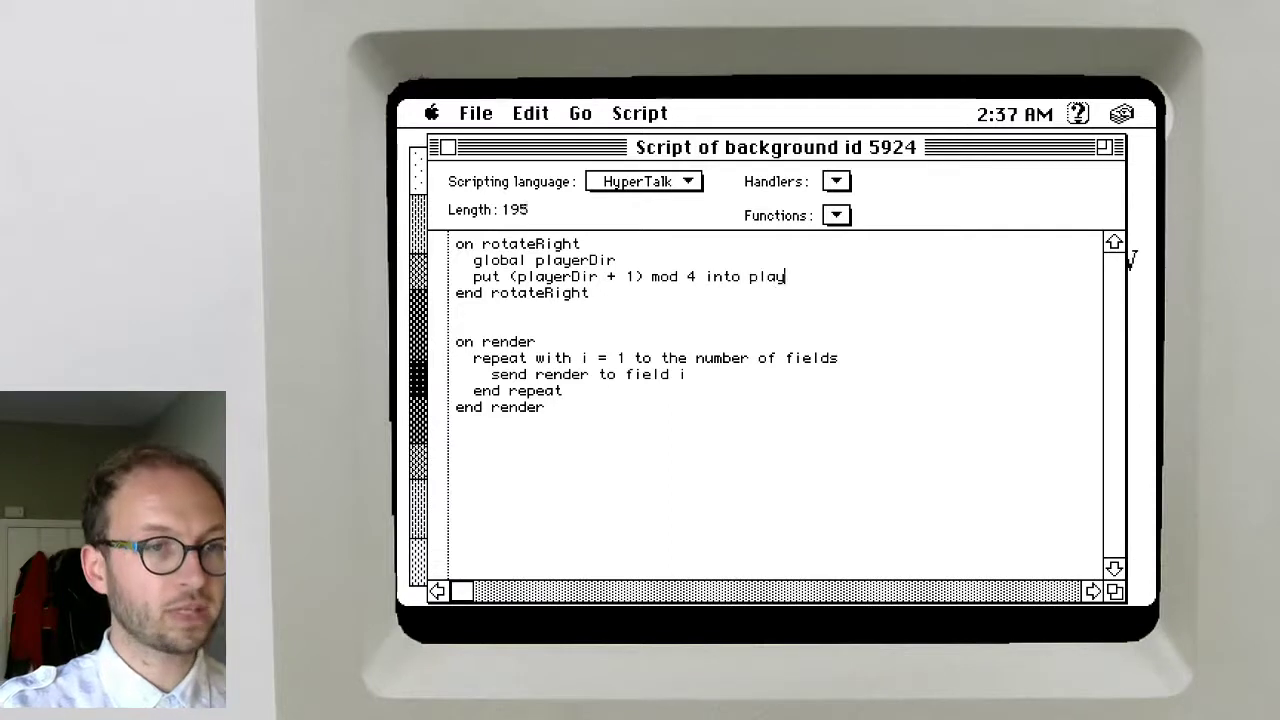
type("erDir")
key("Return")
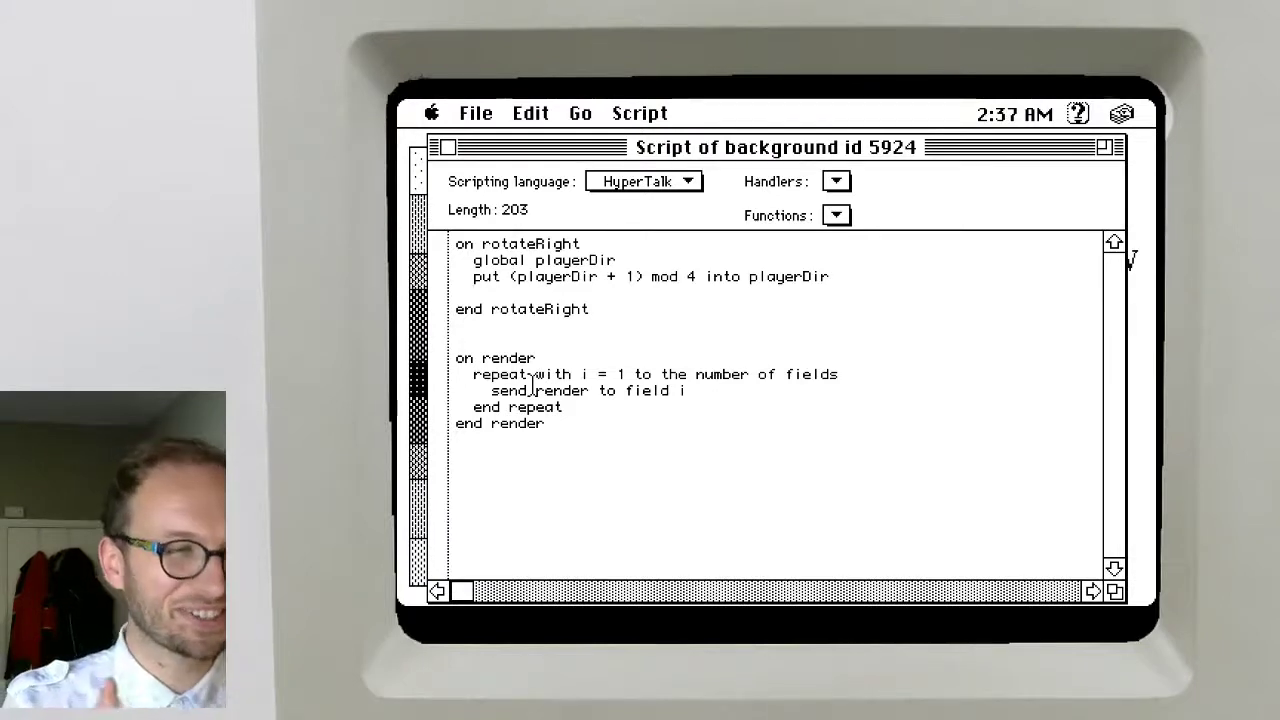
Call render as the last line of rotateRight, and save and close the background script
type("render")
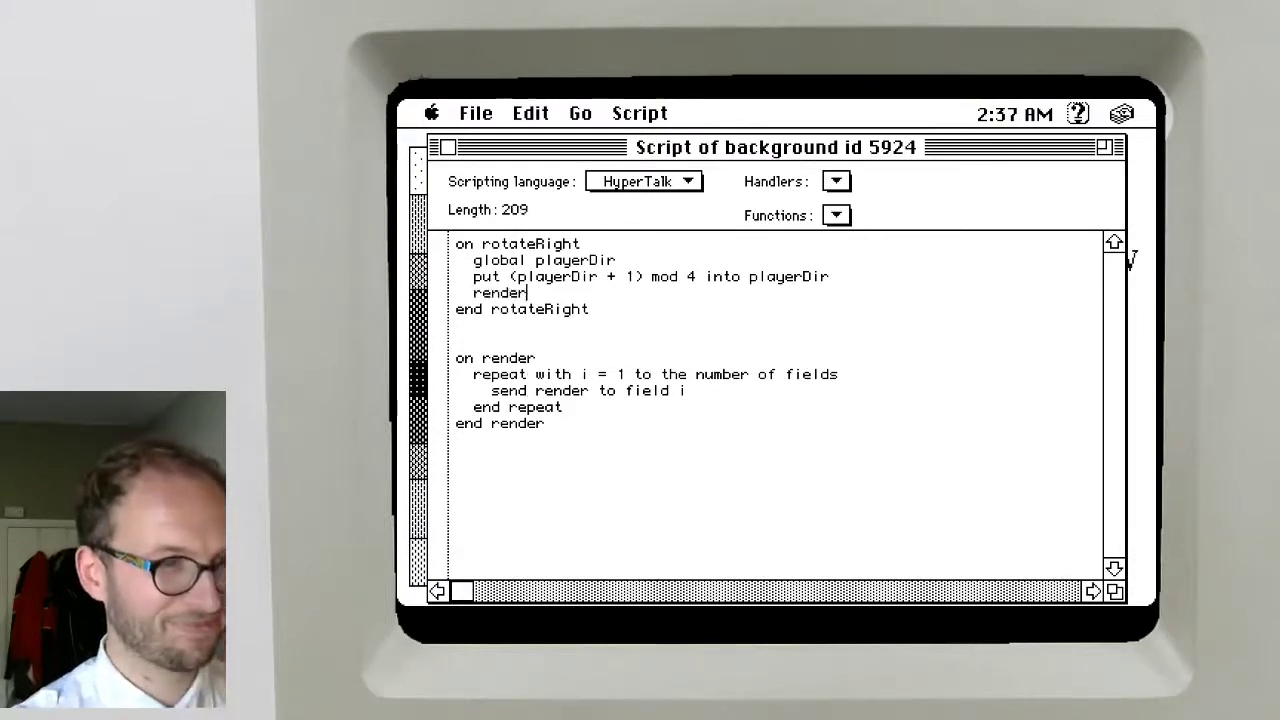
left_click(449, 150)
key("Return")
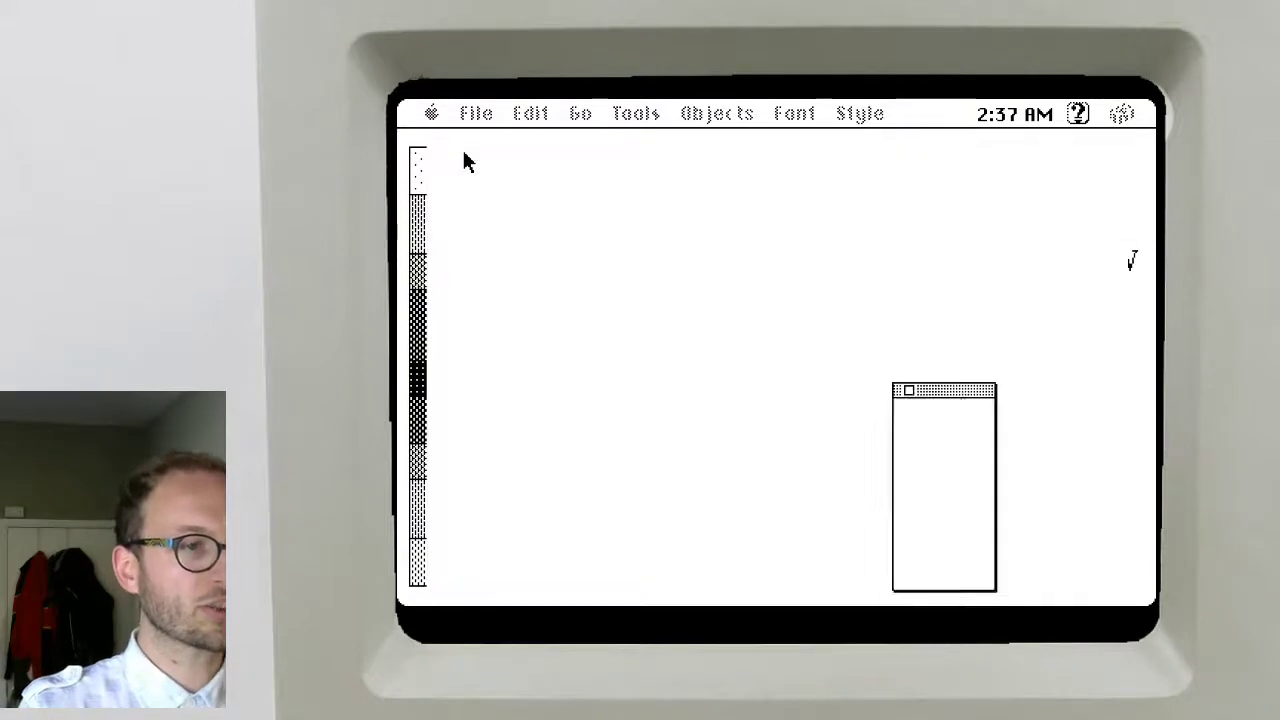
Run "rotateRight" from the message box
triple_click(545, 578)
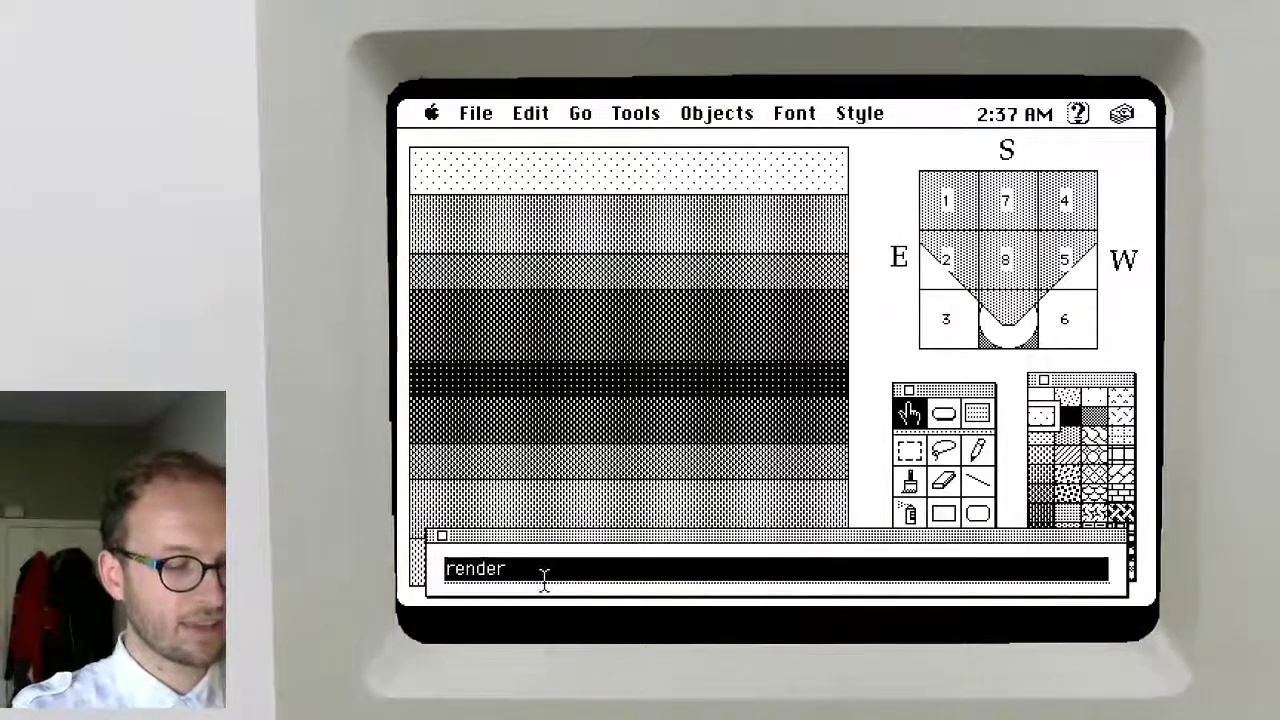
type("ren")
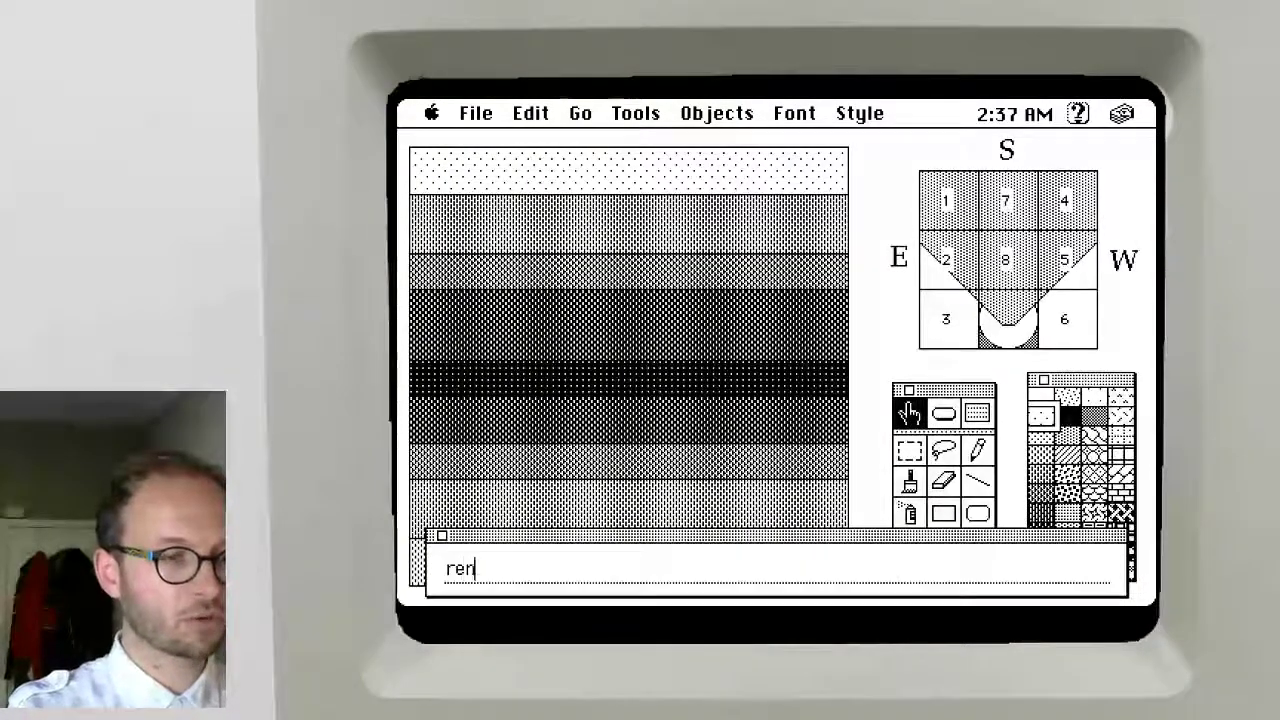
key("BackSpace")
key("BackSpace")
key("BackSpace")
type("rotate")
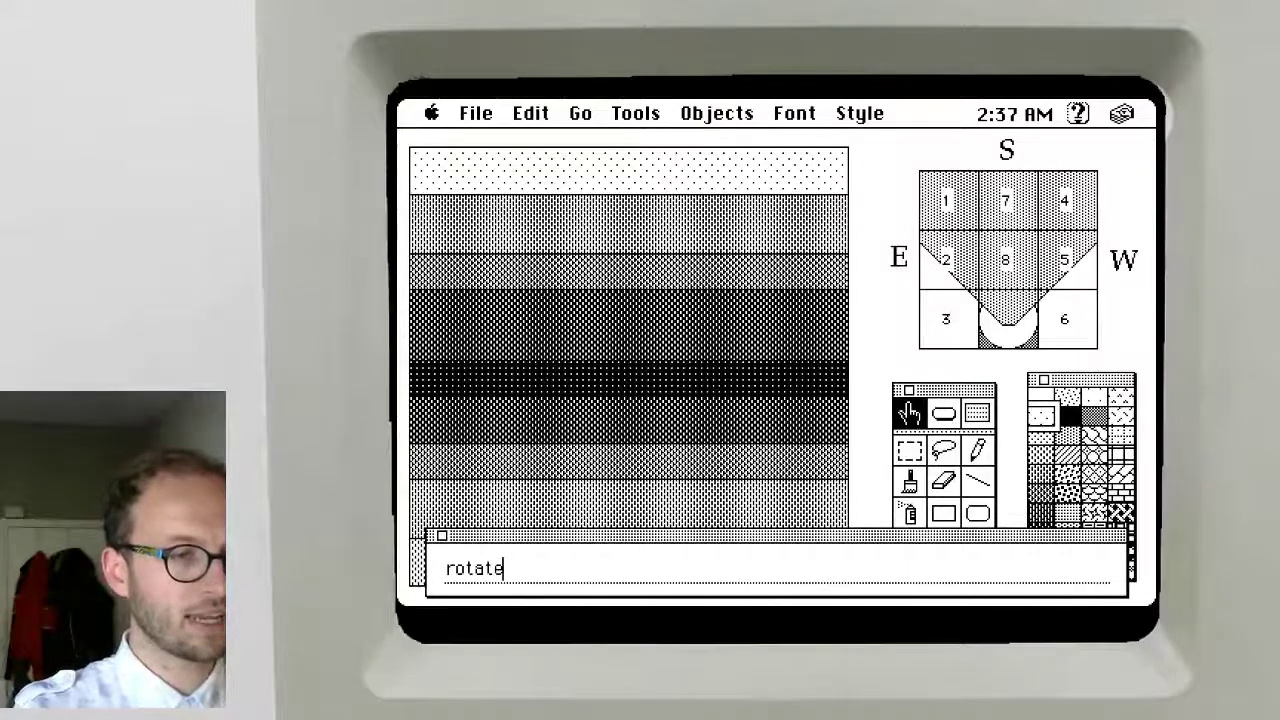
type("Right")
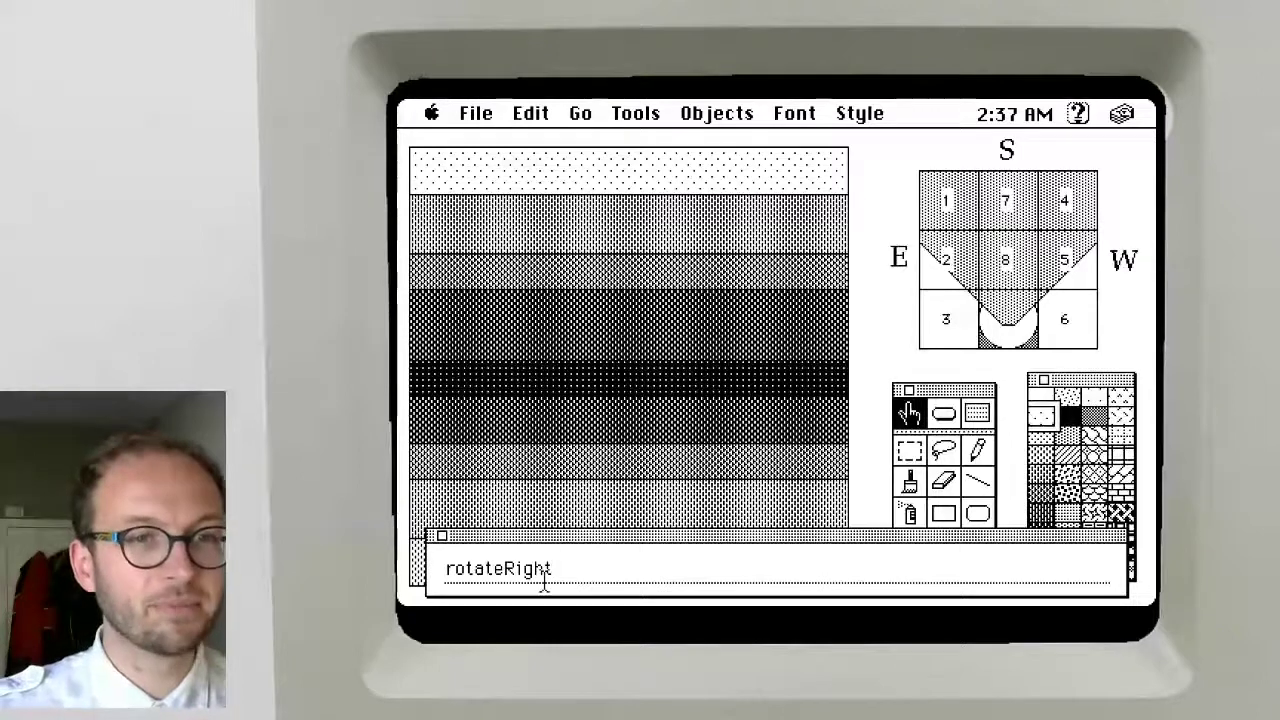
key("Return")
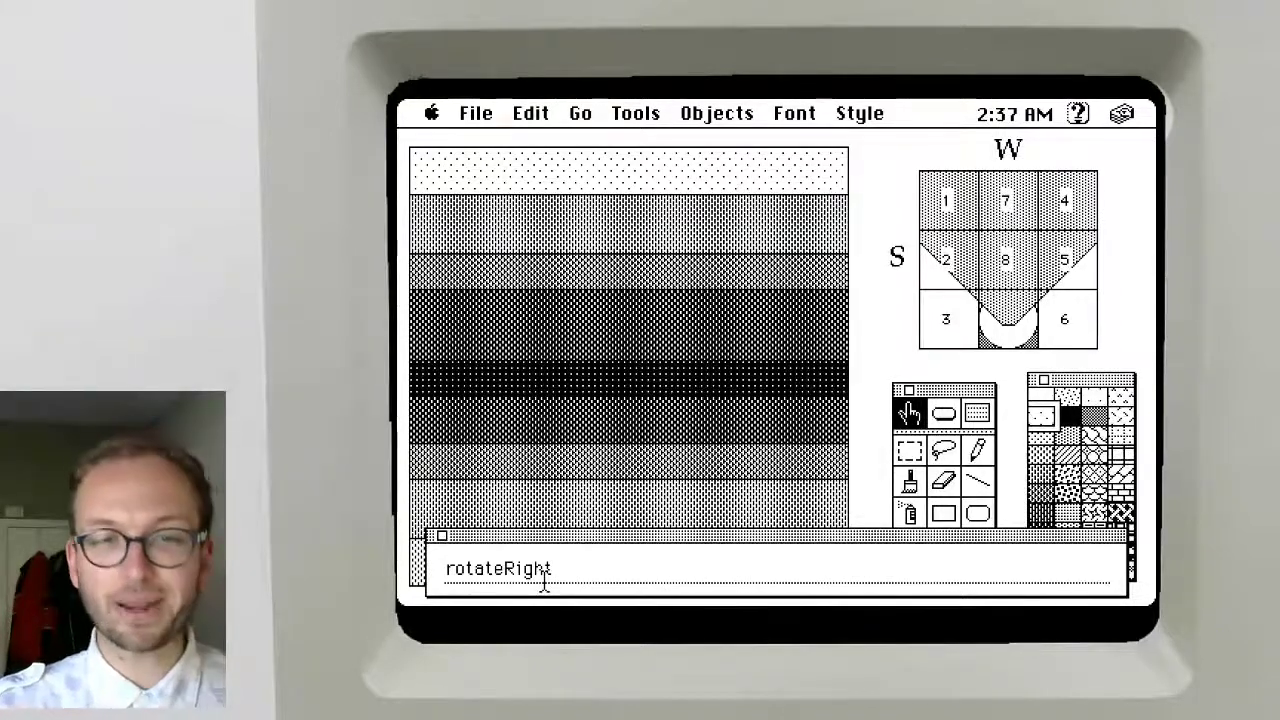
Open the script of the direction field above the map and change the number added to playerDir to 0
left_click(977, 413)
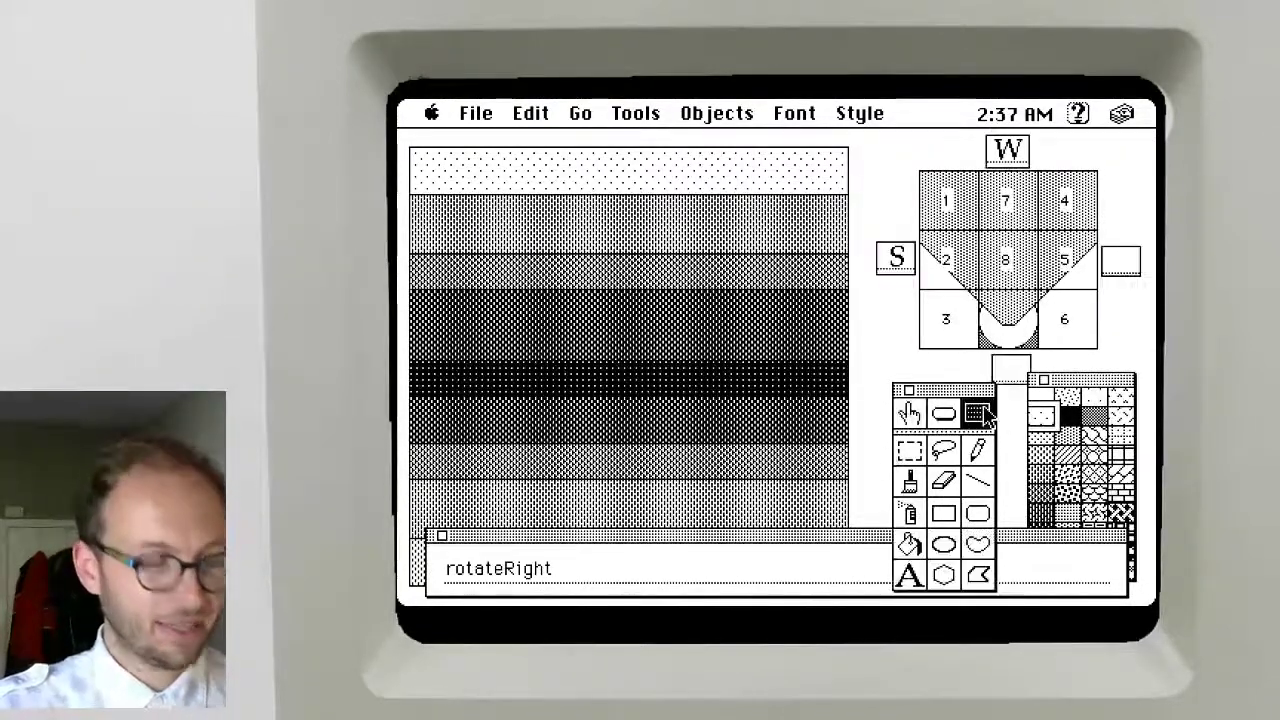
double_click(1008, 156)
left_click(541, 548)
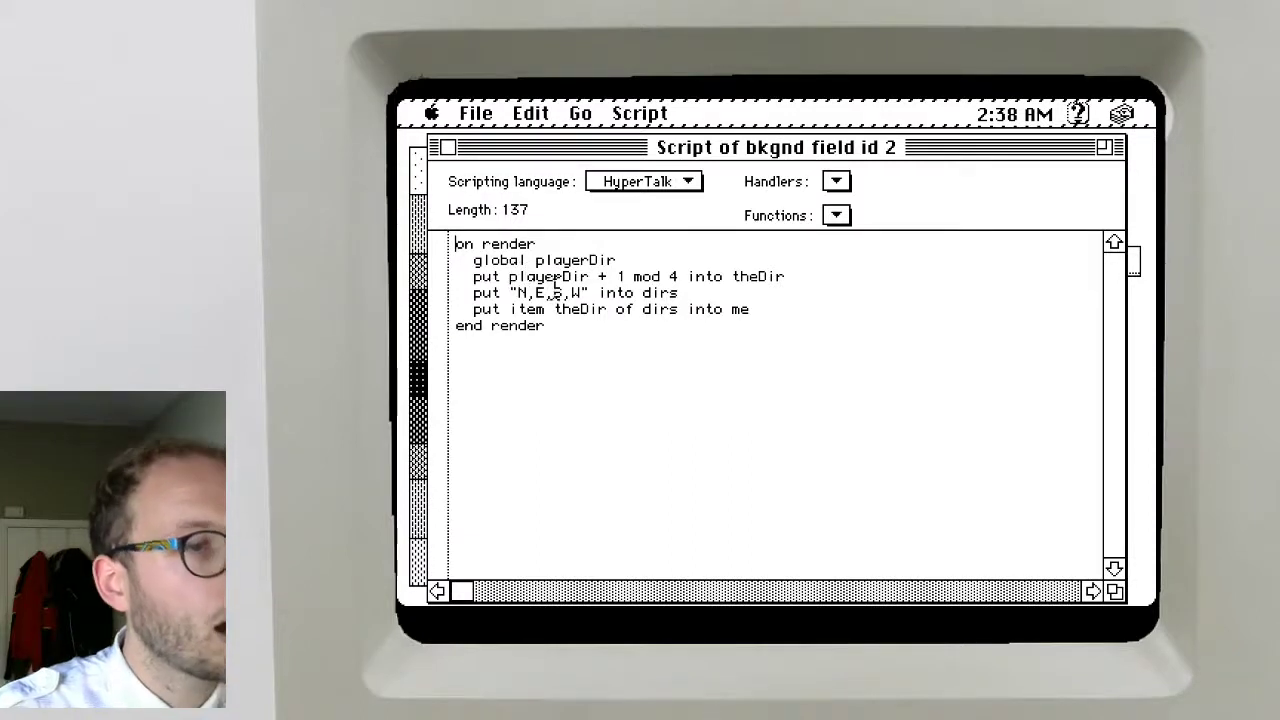
left_click_drag(556, 309, 556, 292)
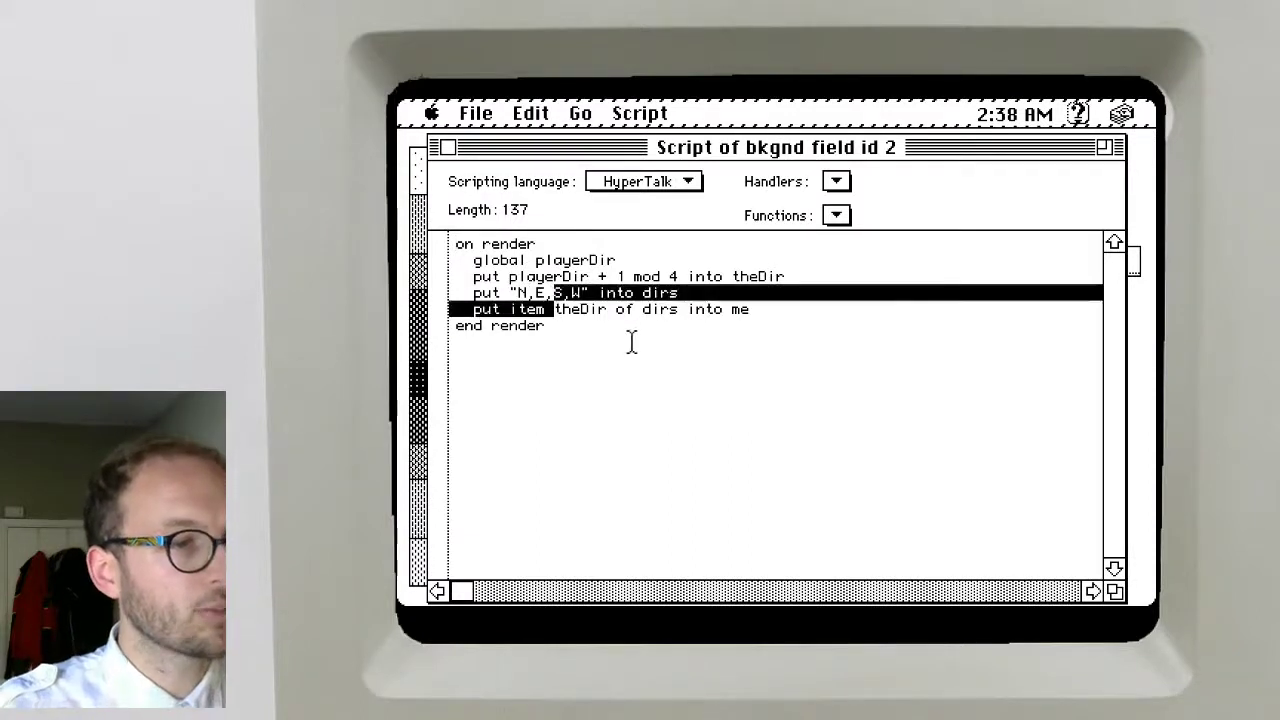
left_click(623, 274)
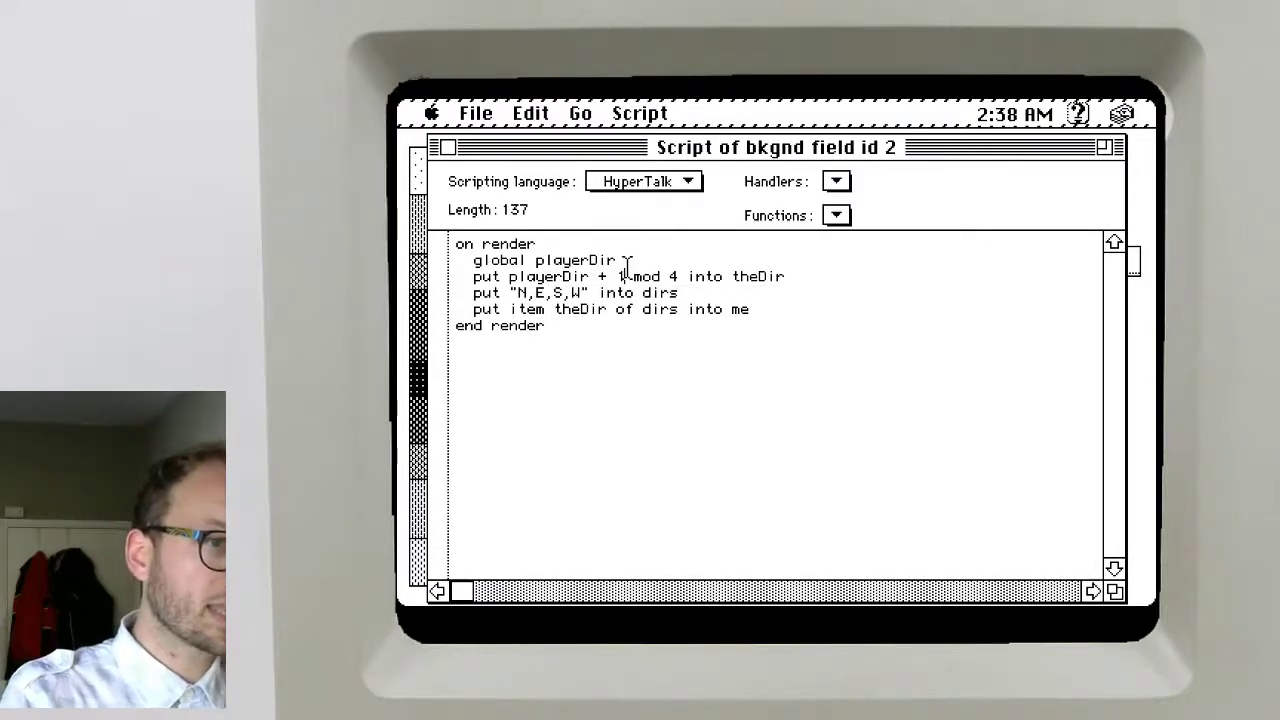
double_click(621, 276)
type("9")
key("BackSpace")
type("0")
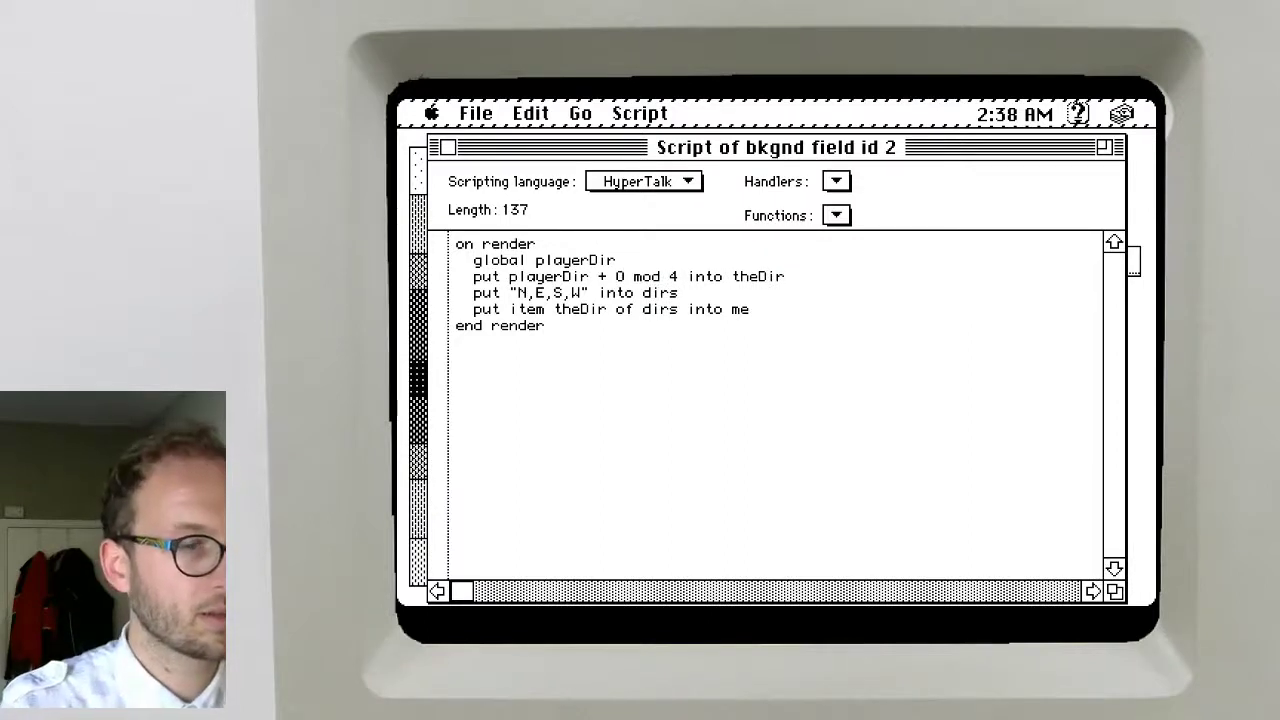
In the same field's render handler, change the item expression to (theDir + 1) of dirs
left_click(553, 309)
type("(")
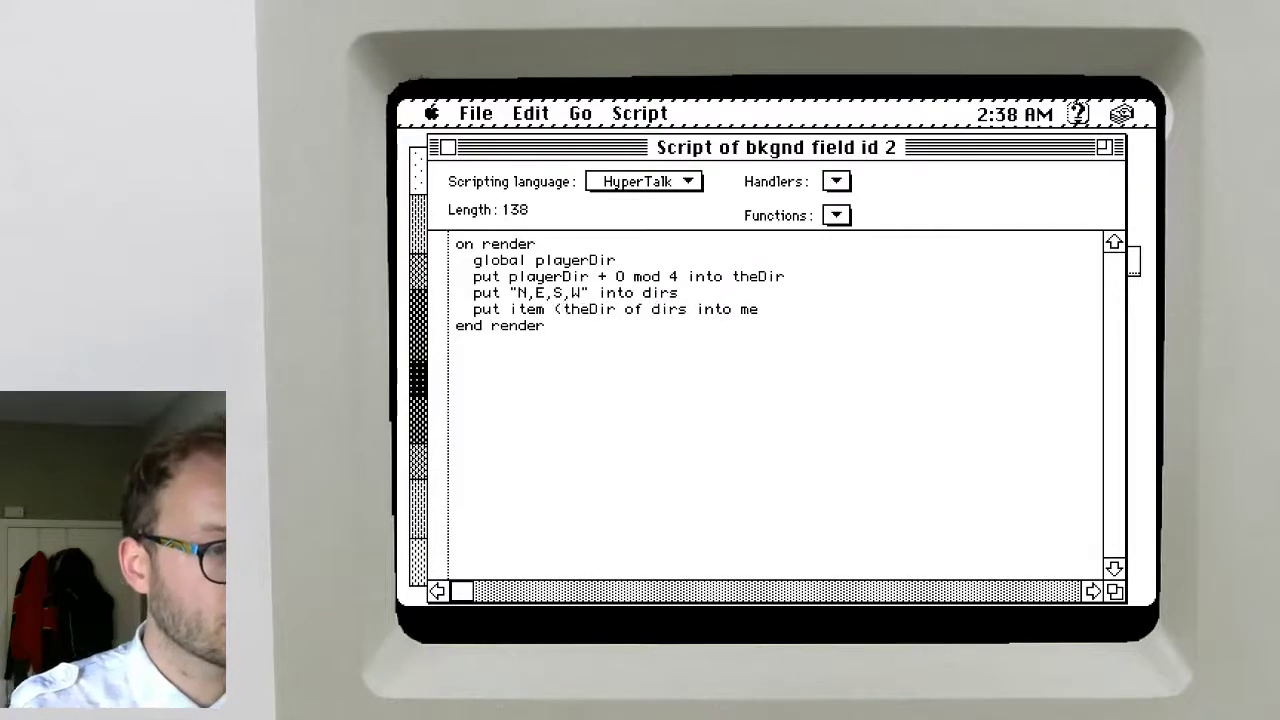
left_click(617, 309)
type(")")
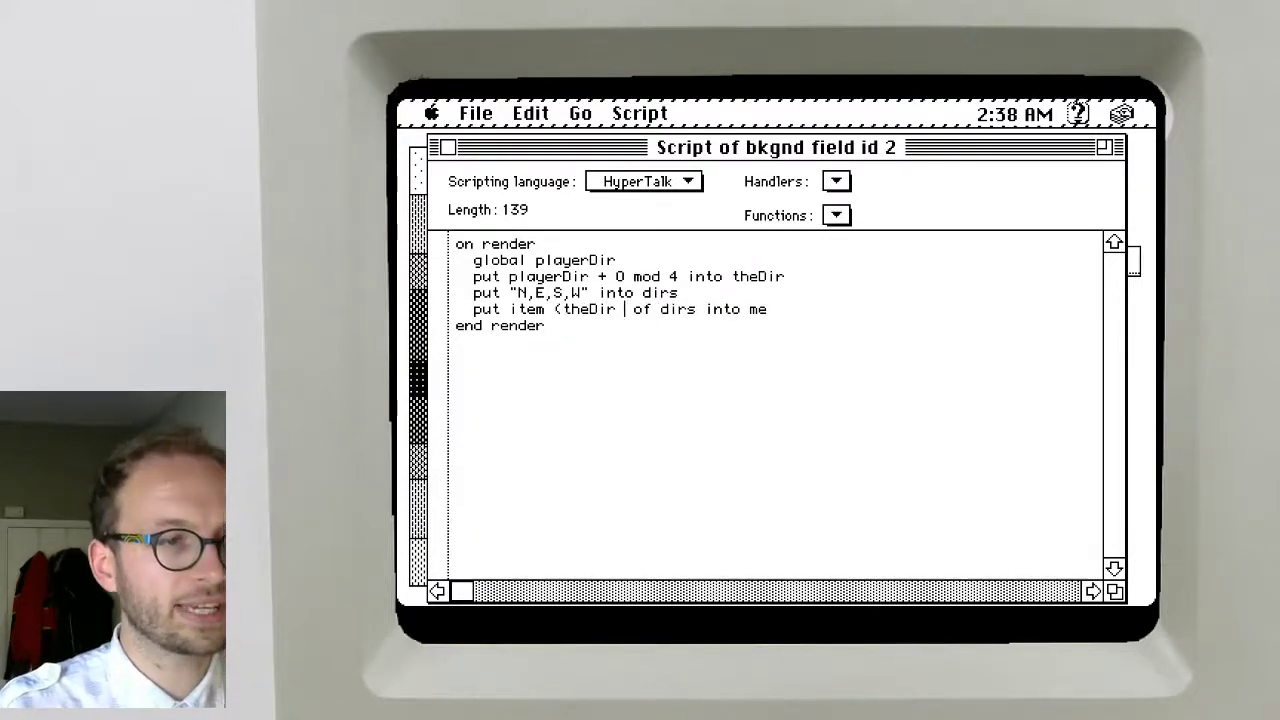
type("+ 1)")
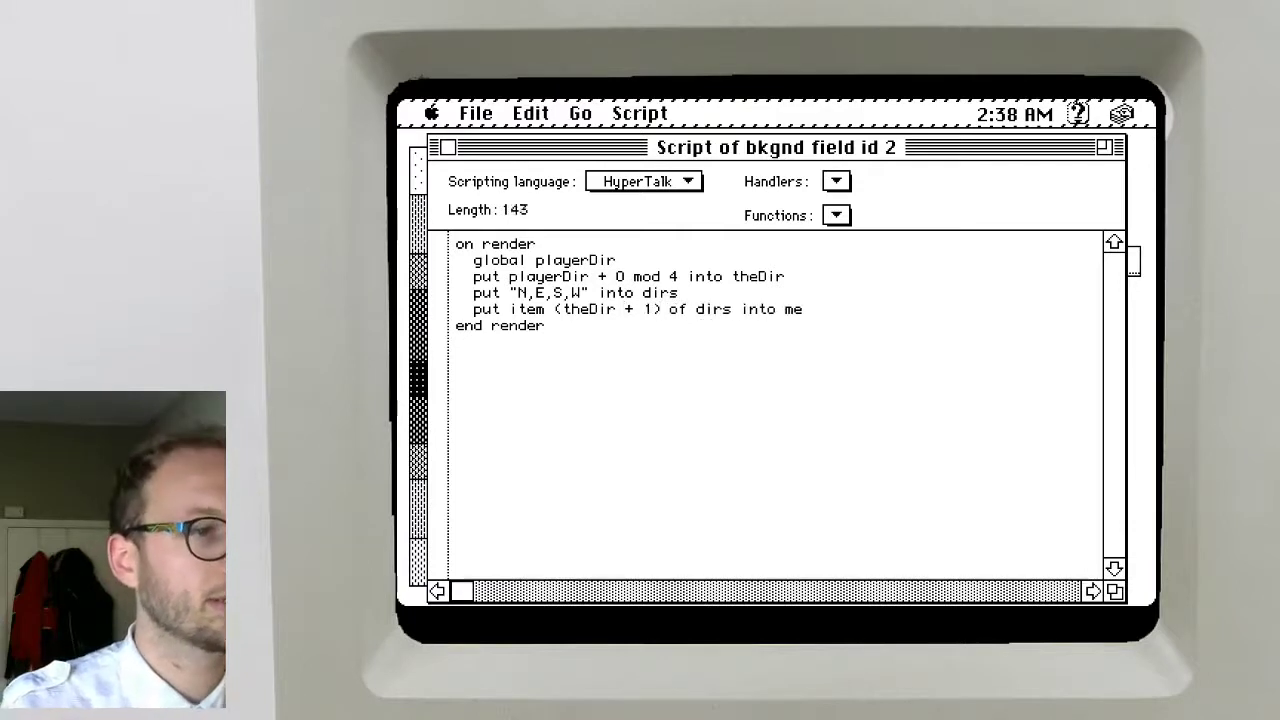
Copy the entire render script of the direction field above the map, and save and close it
double_click(679, 293)
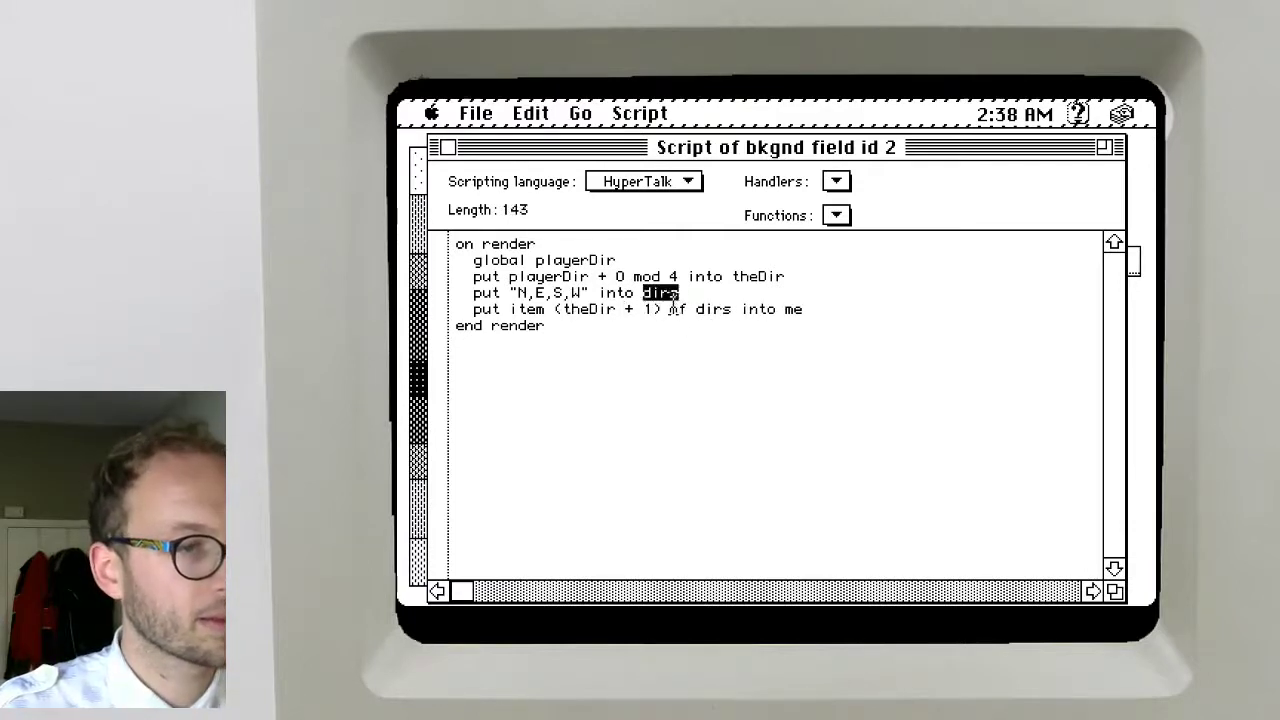
triple_click(679, 312)
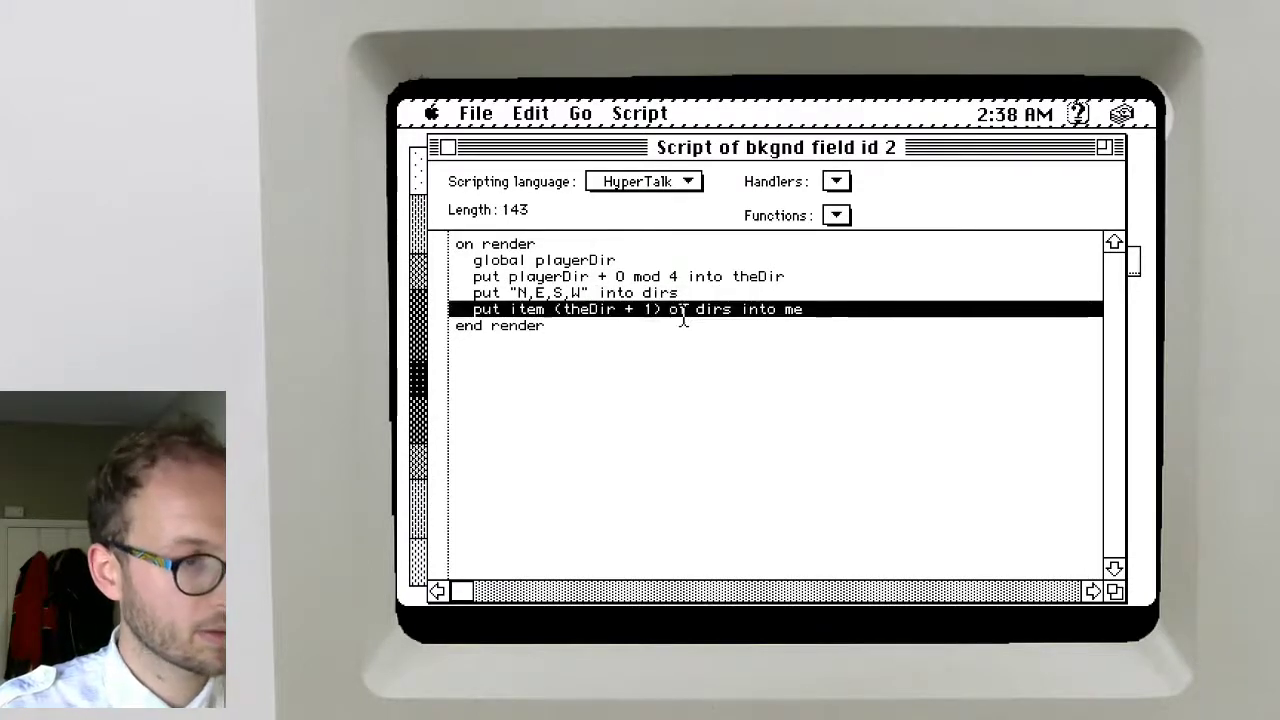
key("super+a")
key("super+c")
key("super+w")
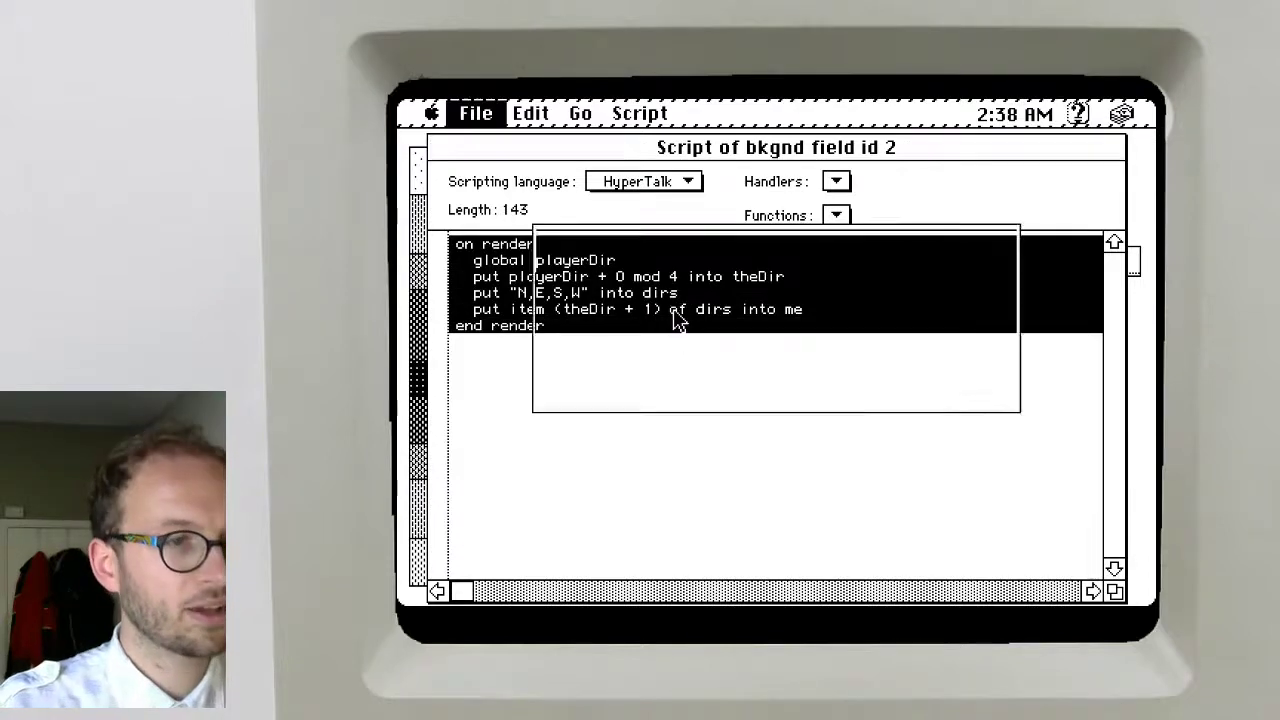
key("Return")
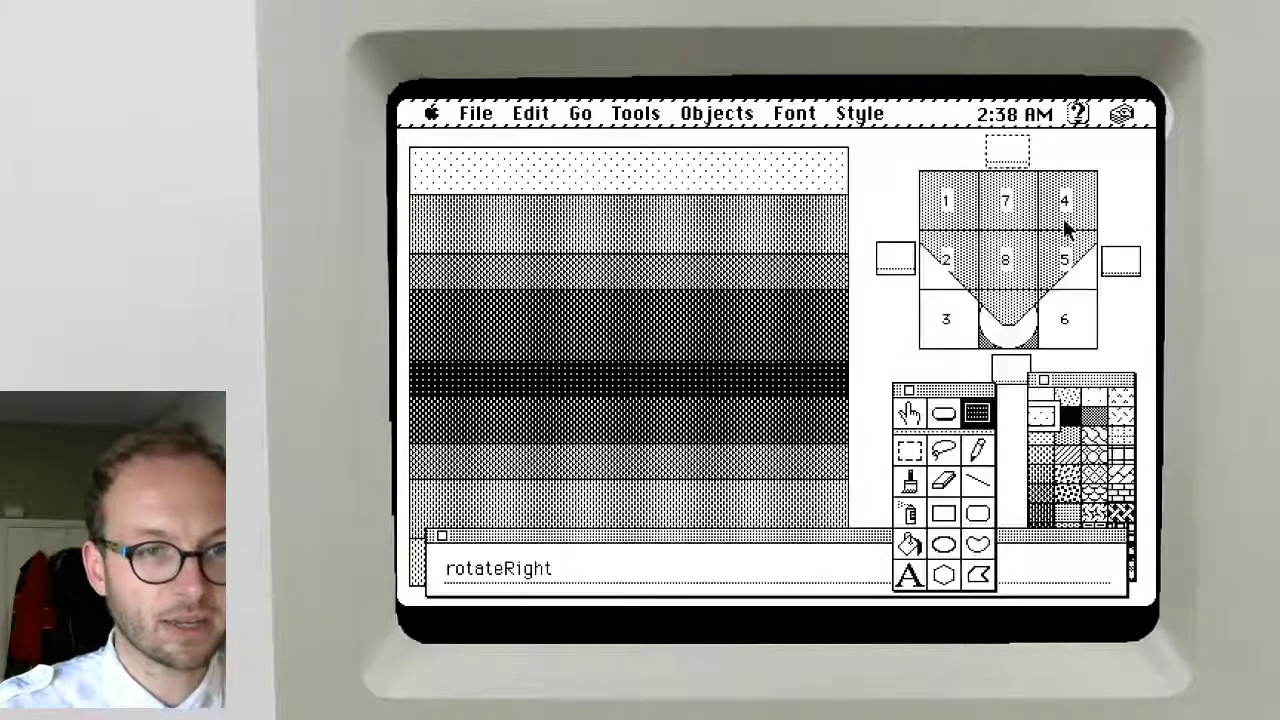
Replace the rightDir field's script with the copied render handler, change the number added to playerDir to 1, and save it
double_click(1117, 269)
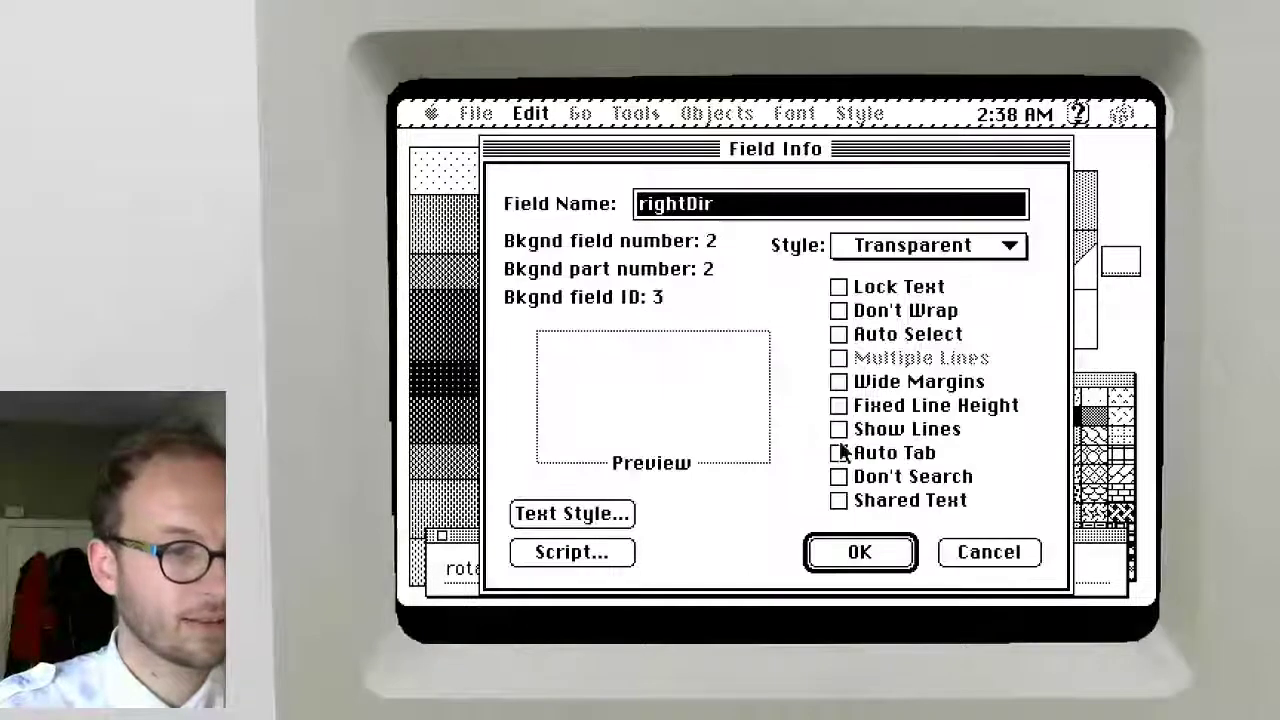
left_click(575, 552)
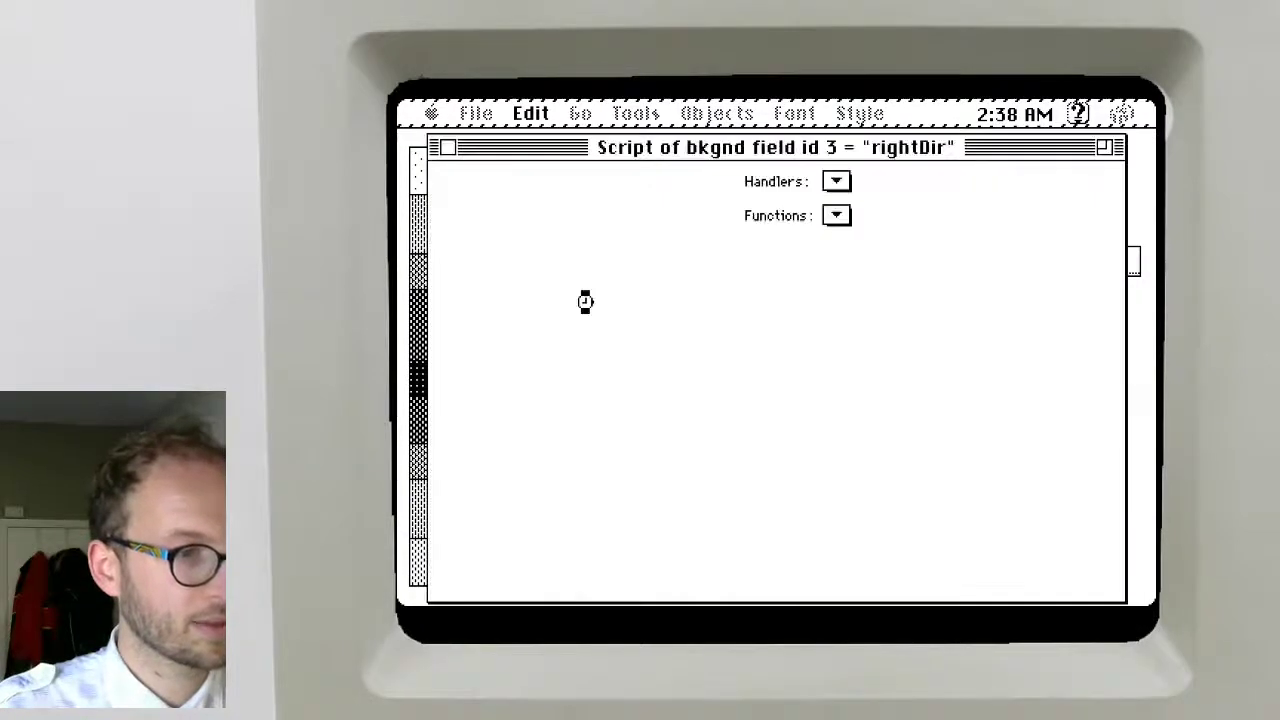
key("super+a")
key("super+v")
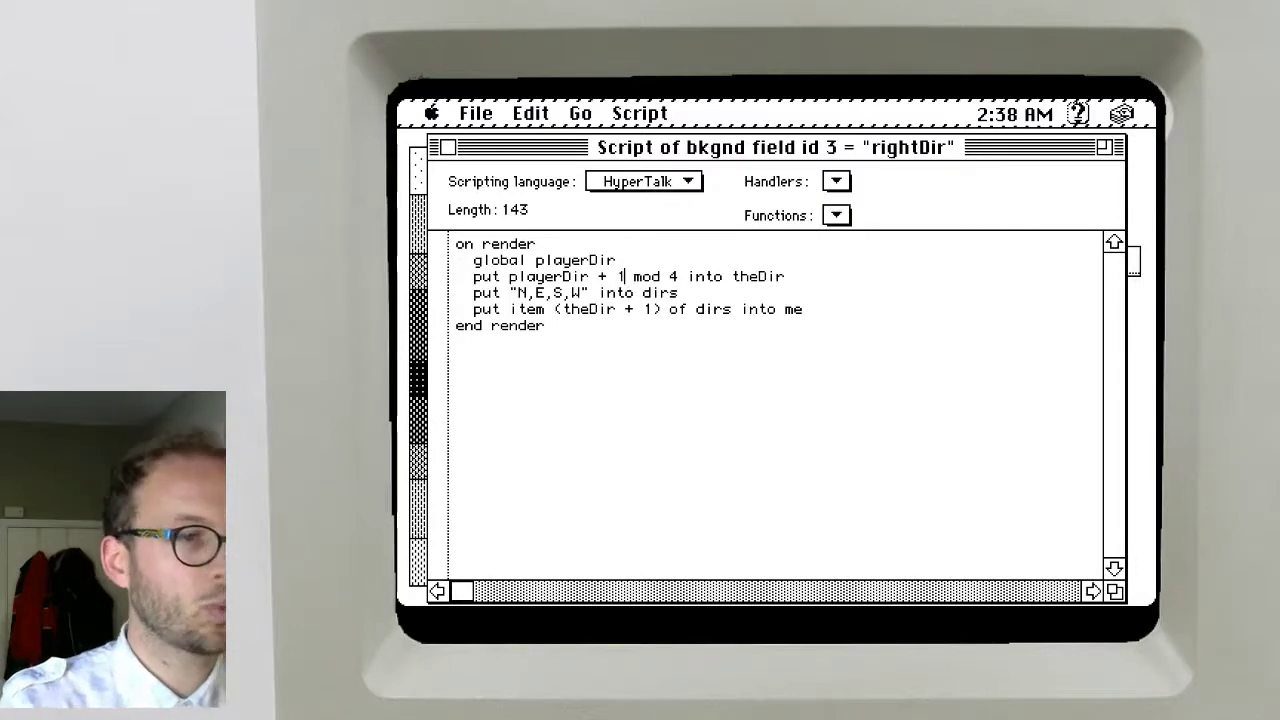
key("super+w")
key("Return")
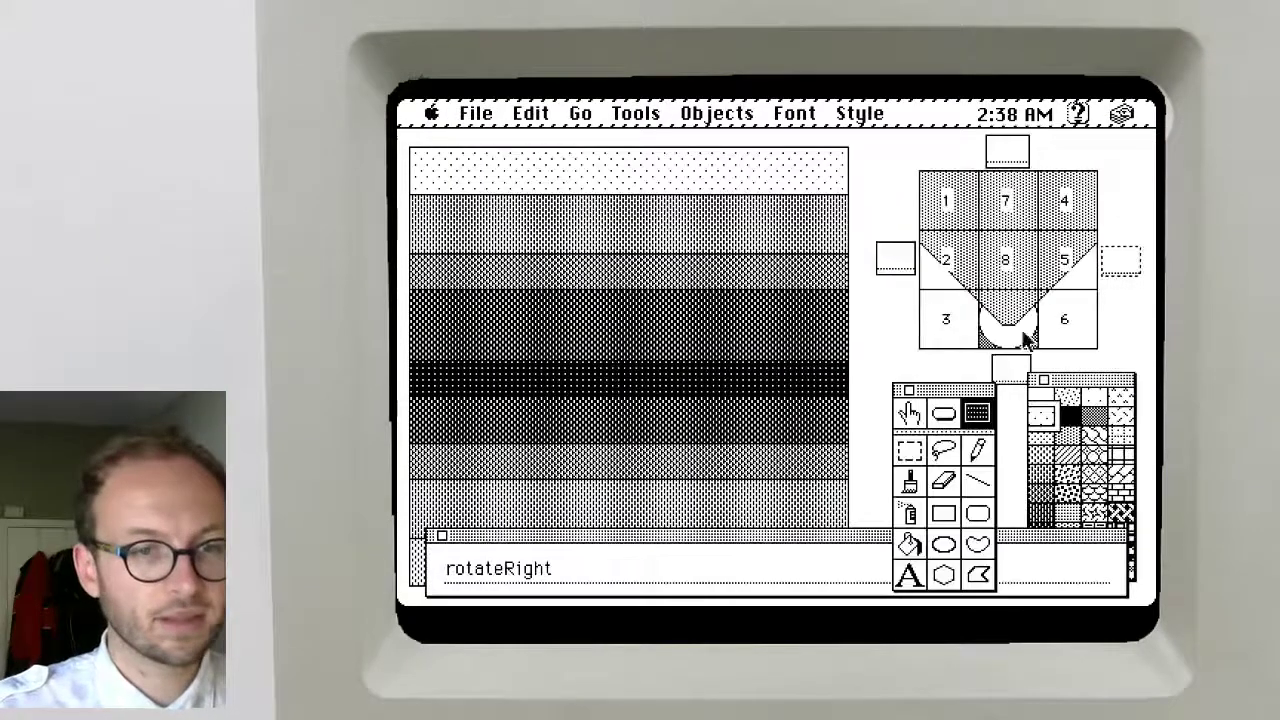
Replace the script of the field below the map with the copied handler, set the number added to playerDir to 2, and save it
double_click(1006, 365)
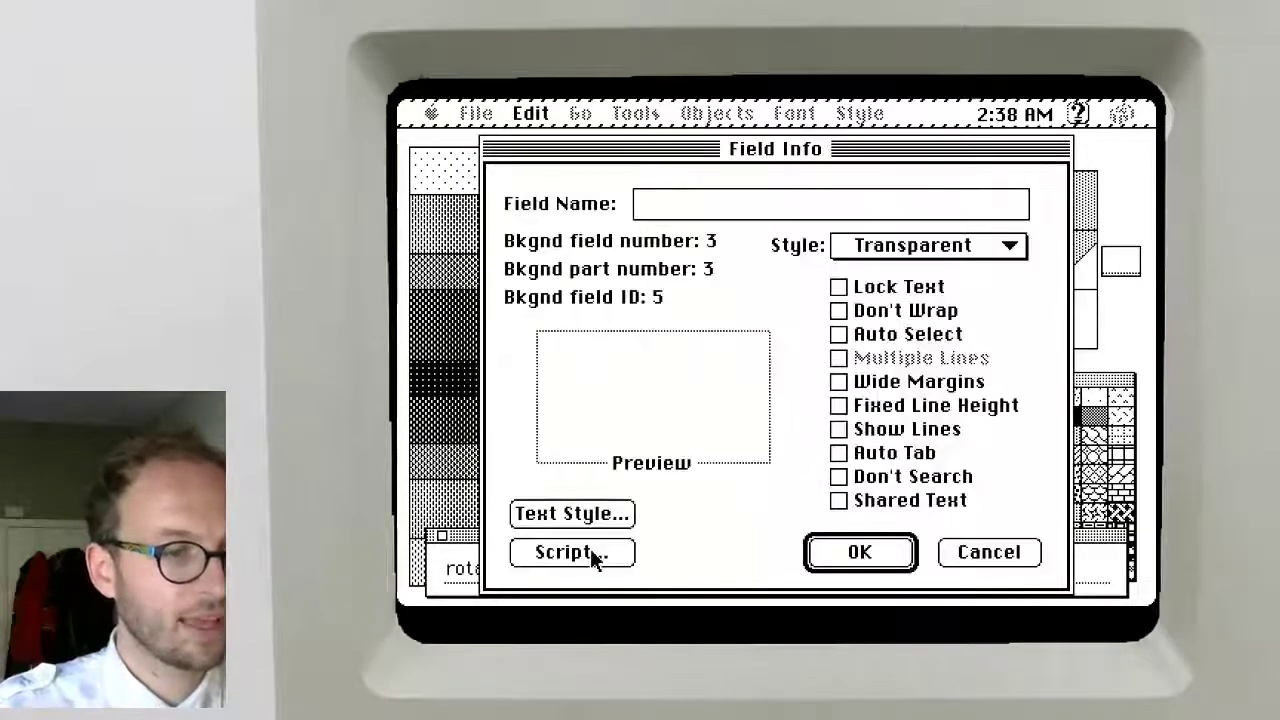
left_click(590, 554)
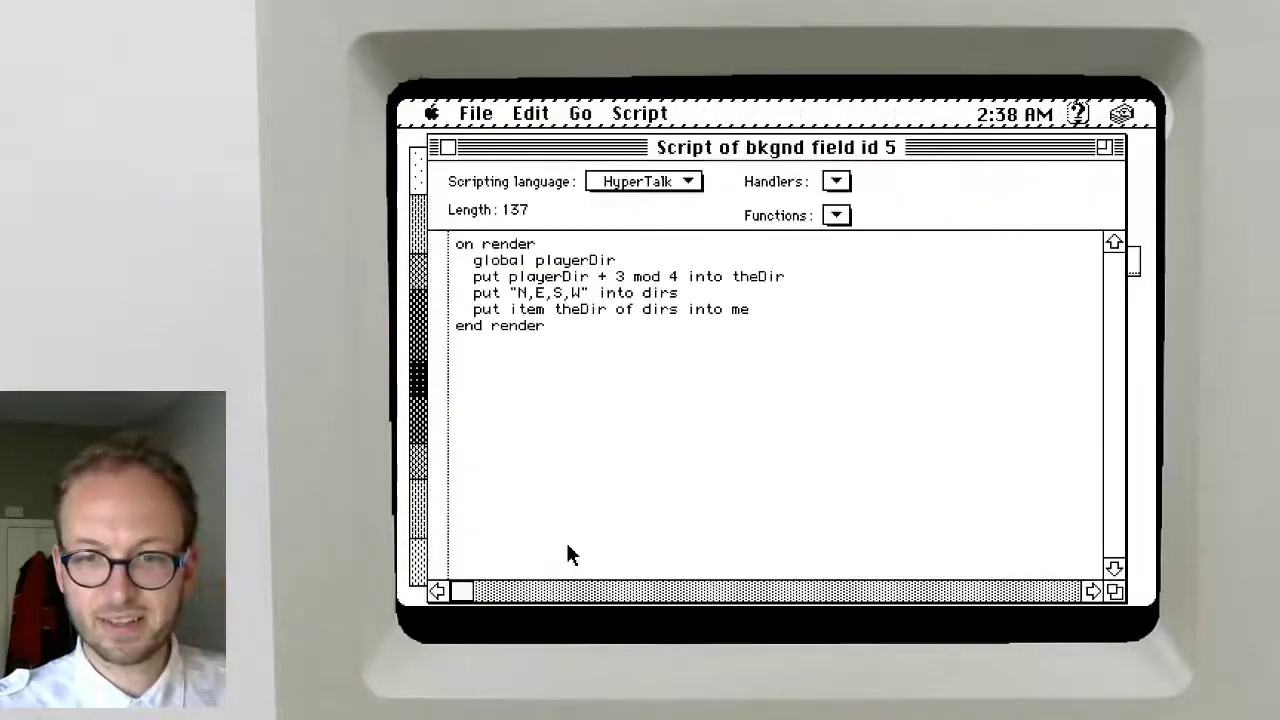
key("super+a")
key("super+v")
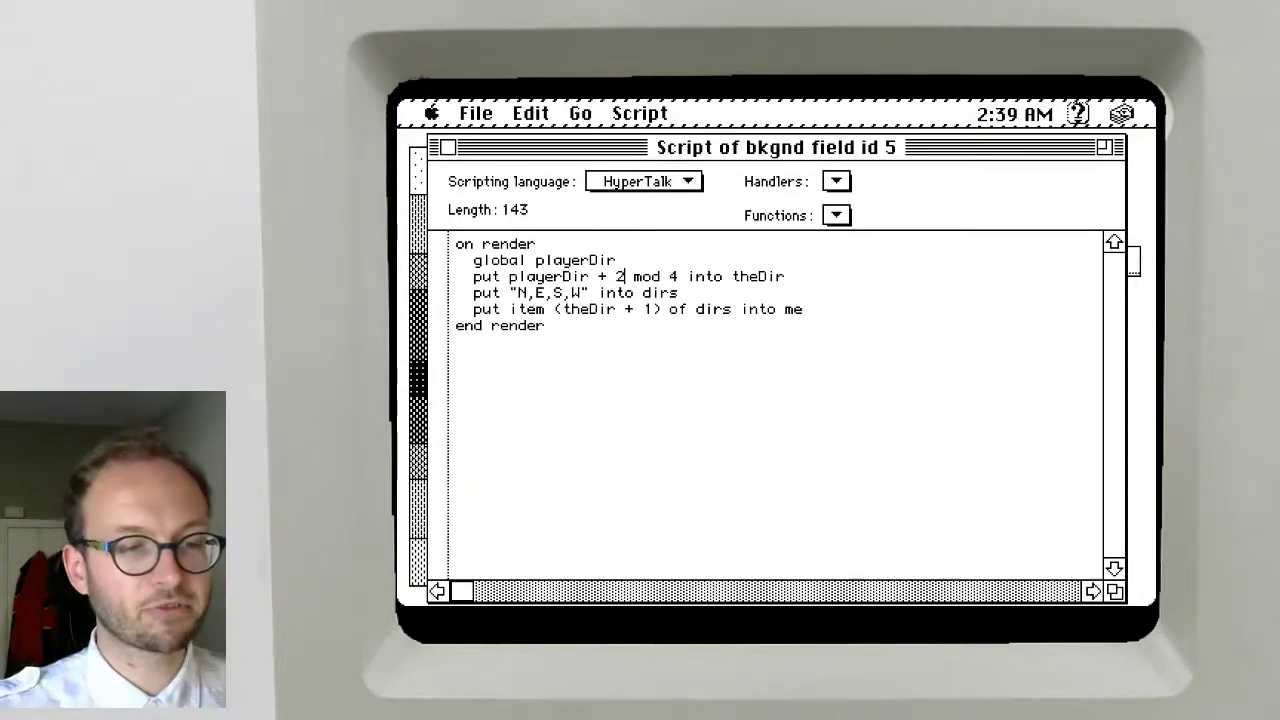
key("super+w")
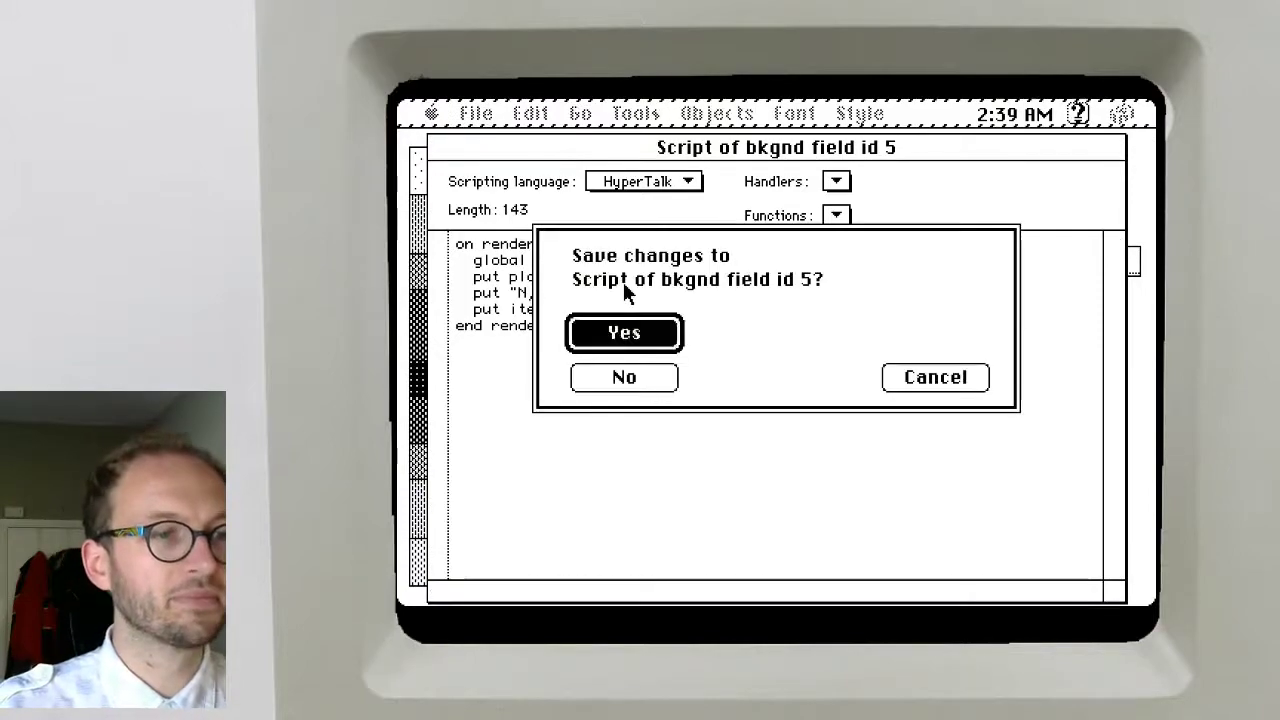
key("Return")
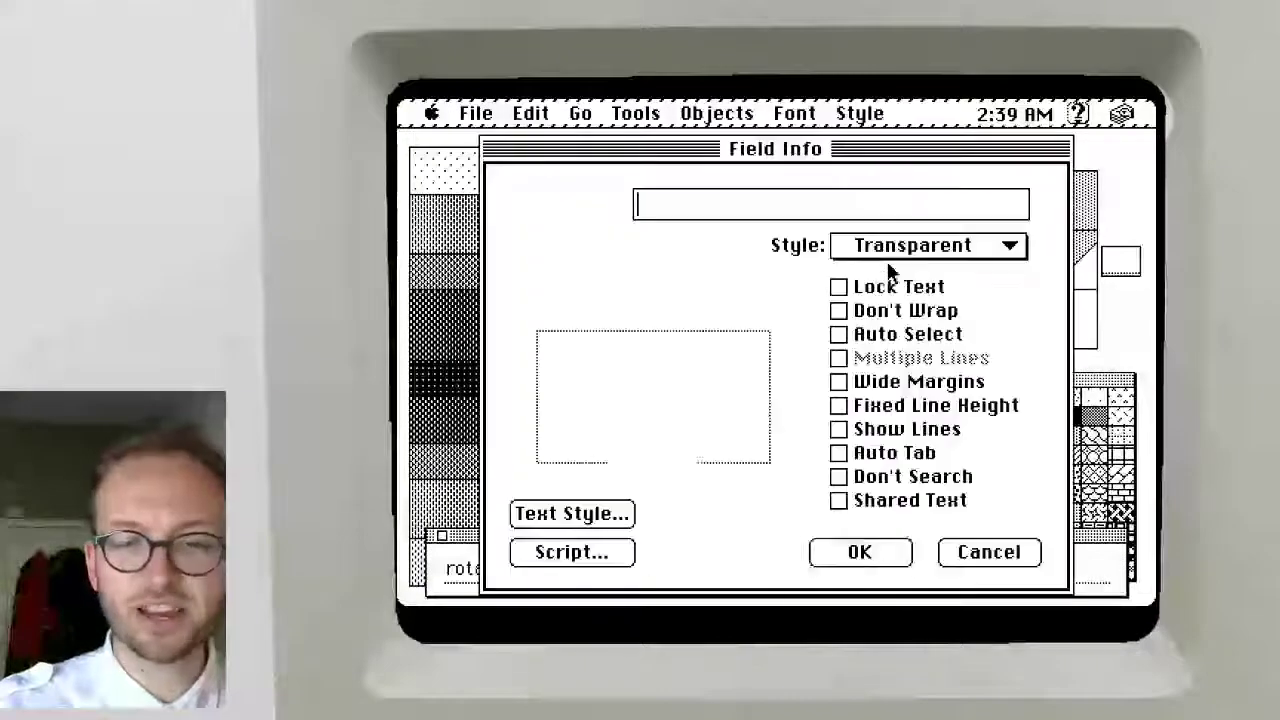
Replace the script of the field left of the map with the copied handler, set the number added to playerDir to 3, and save it
double_click(887, 261)
left_click(546, 549)
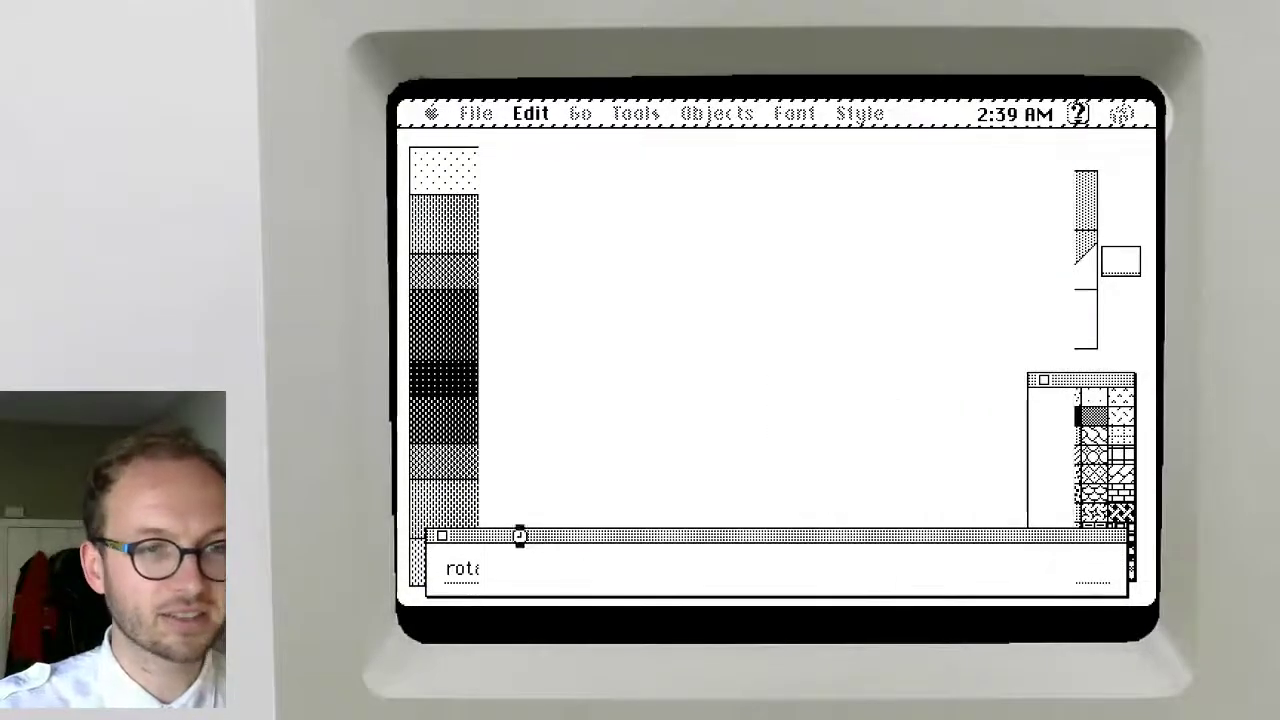
key("super+a")
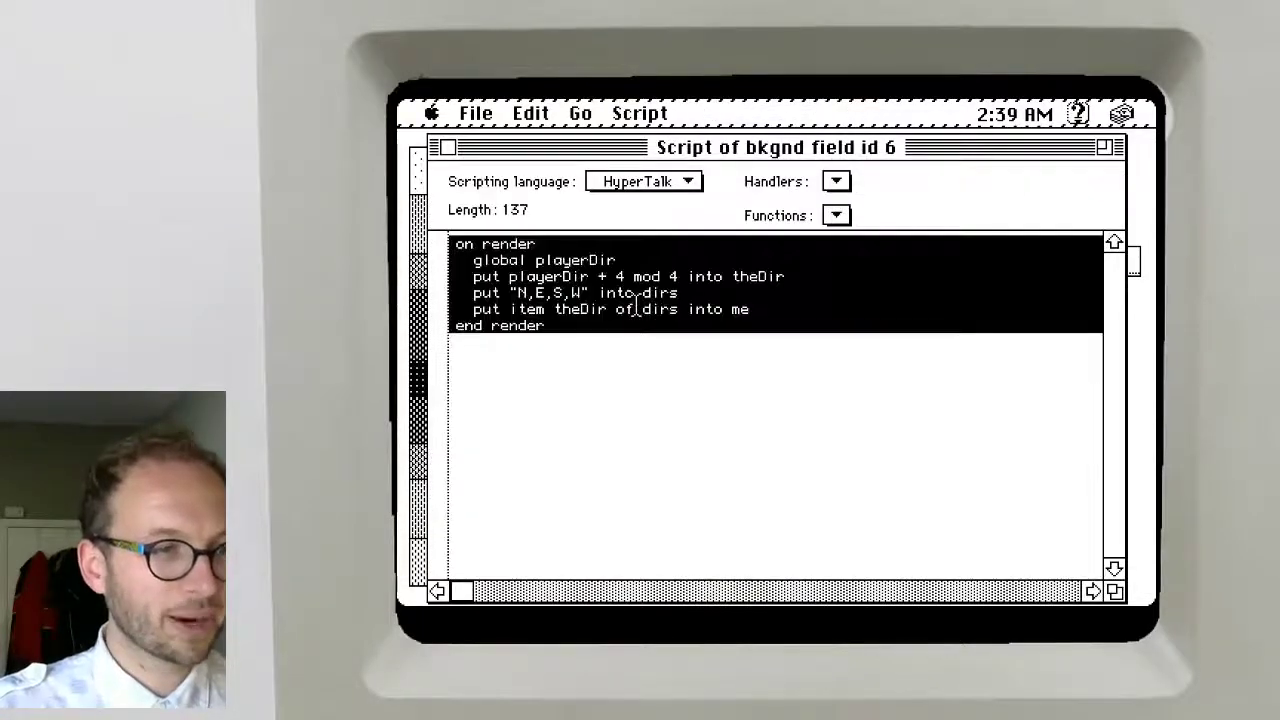
key("super+v")
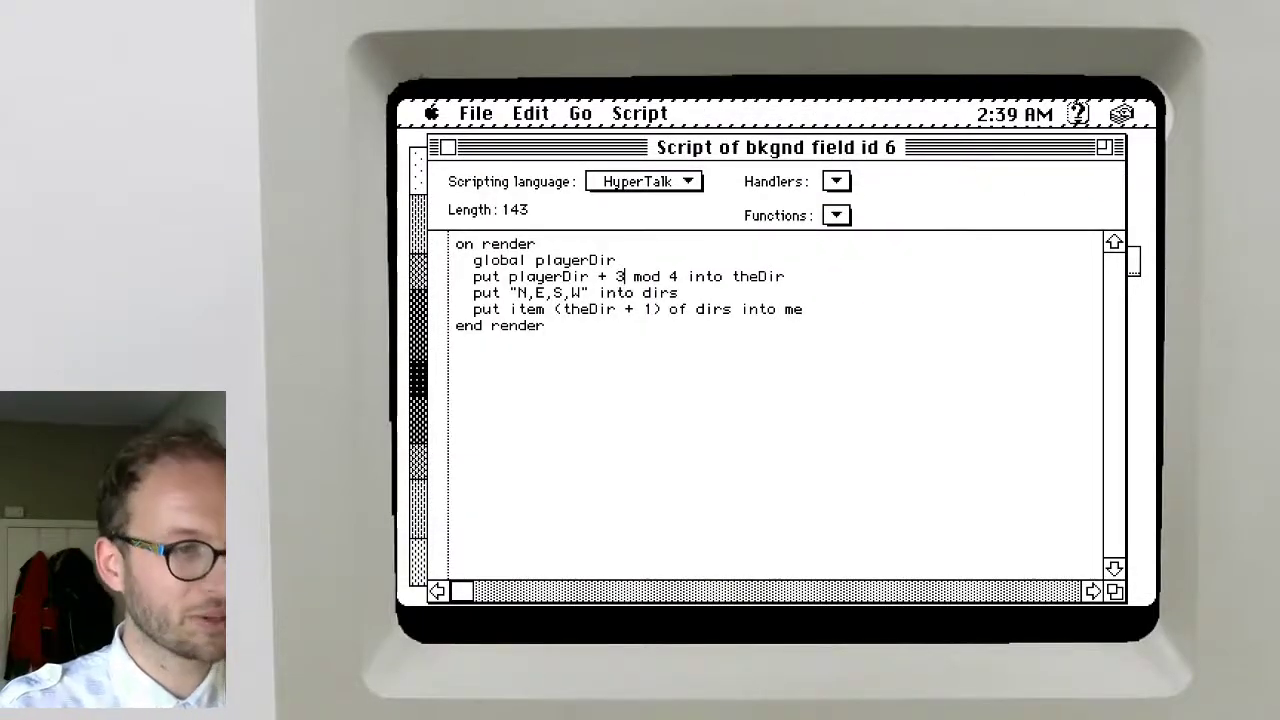
key("super+w")
key("Return")
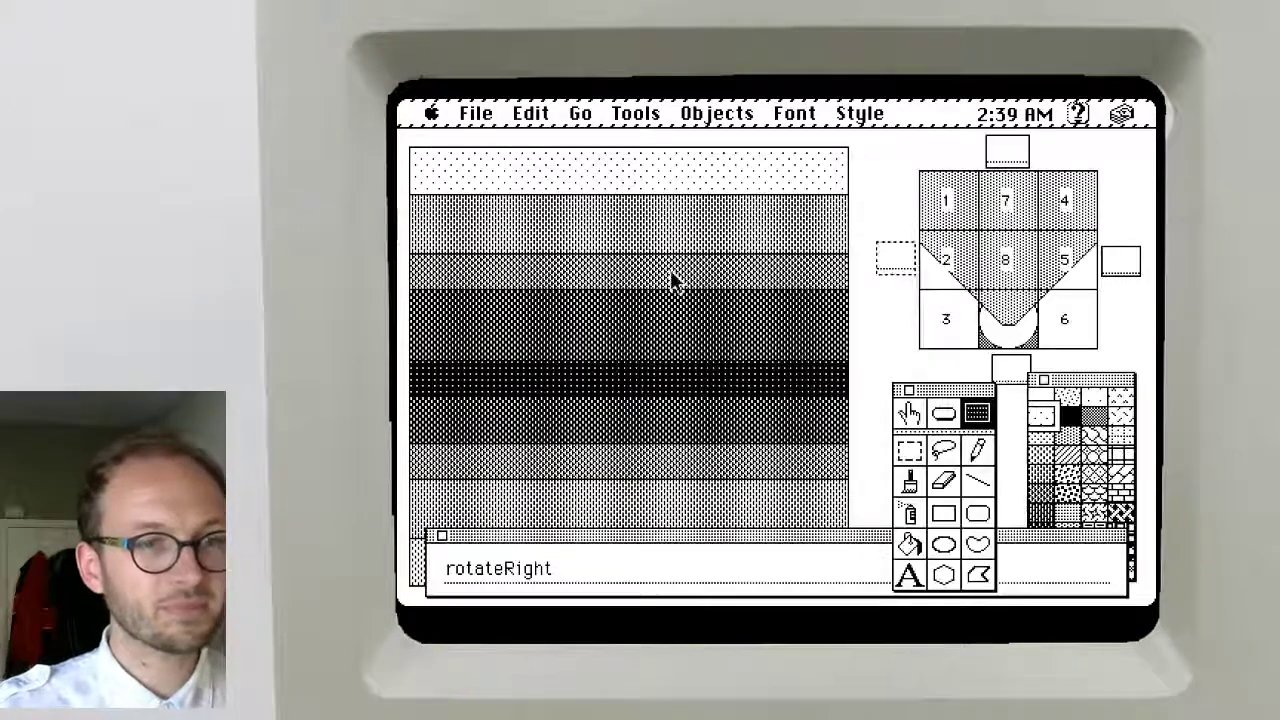
Switch to the Browse tool and run "rotateRight" repeatedly from the message box to test the compass labels
left_click(909, 414)
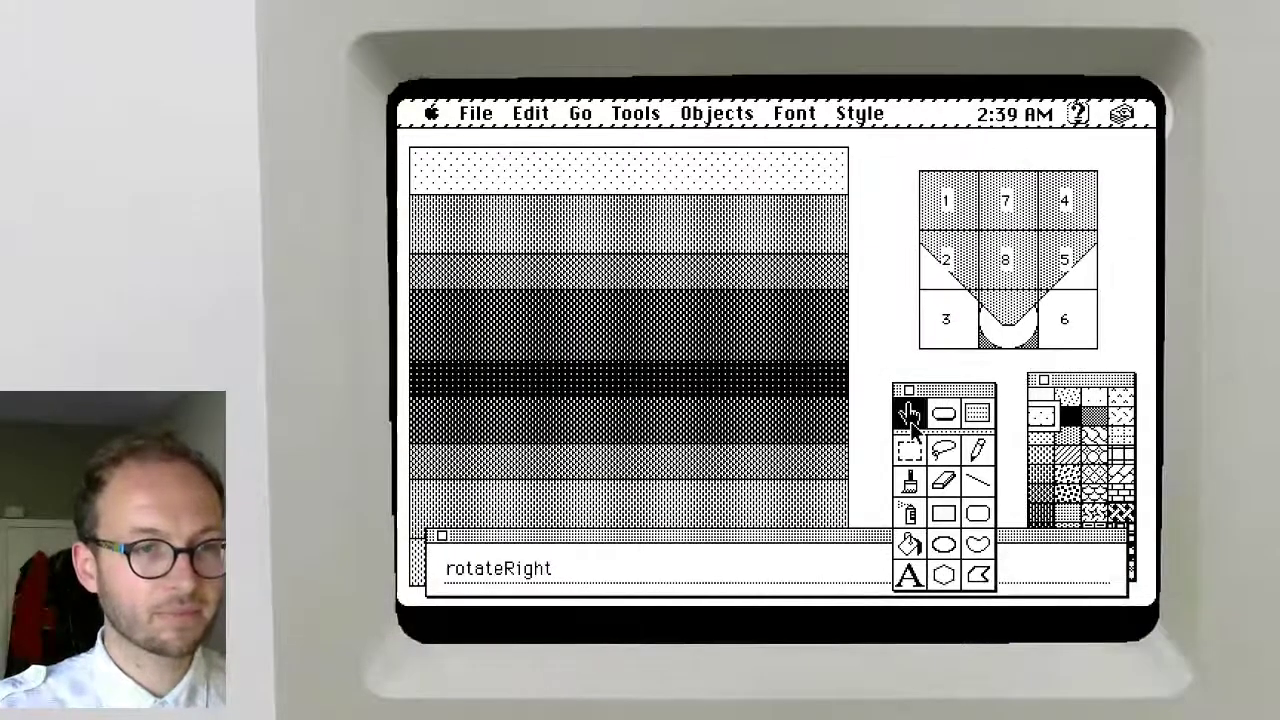
left_click(759, 572)
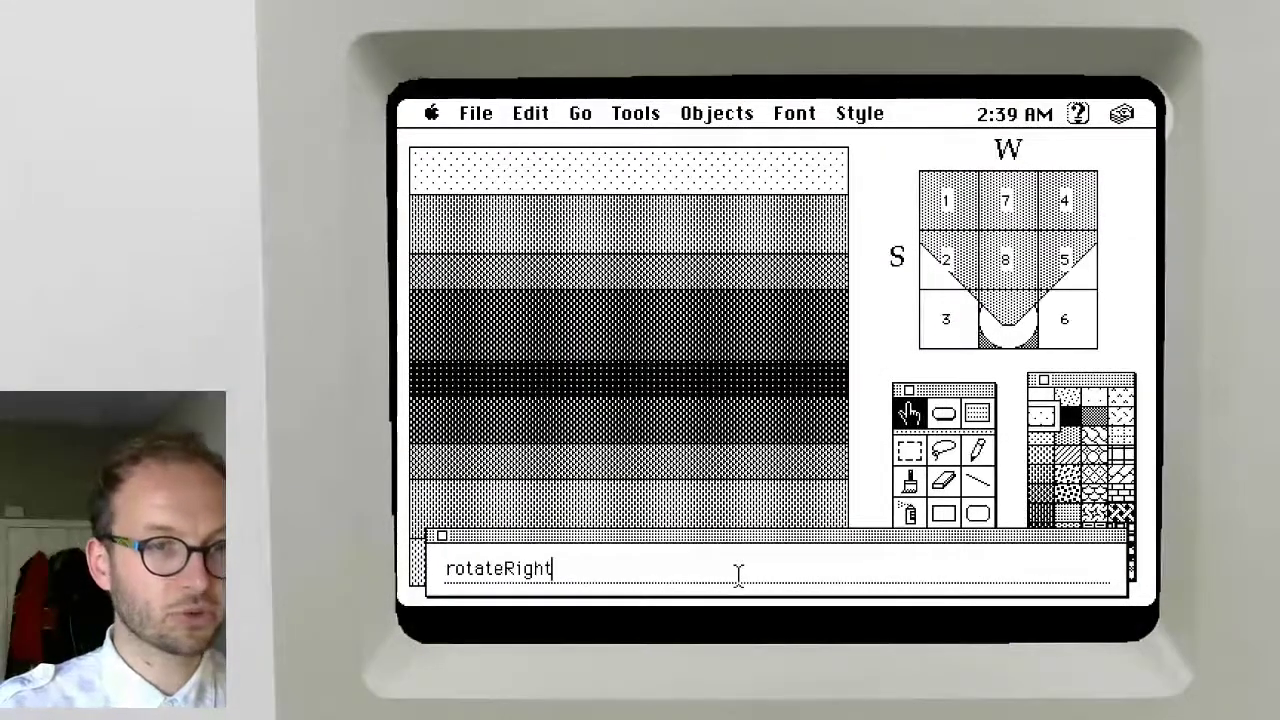
key("Return")
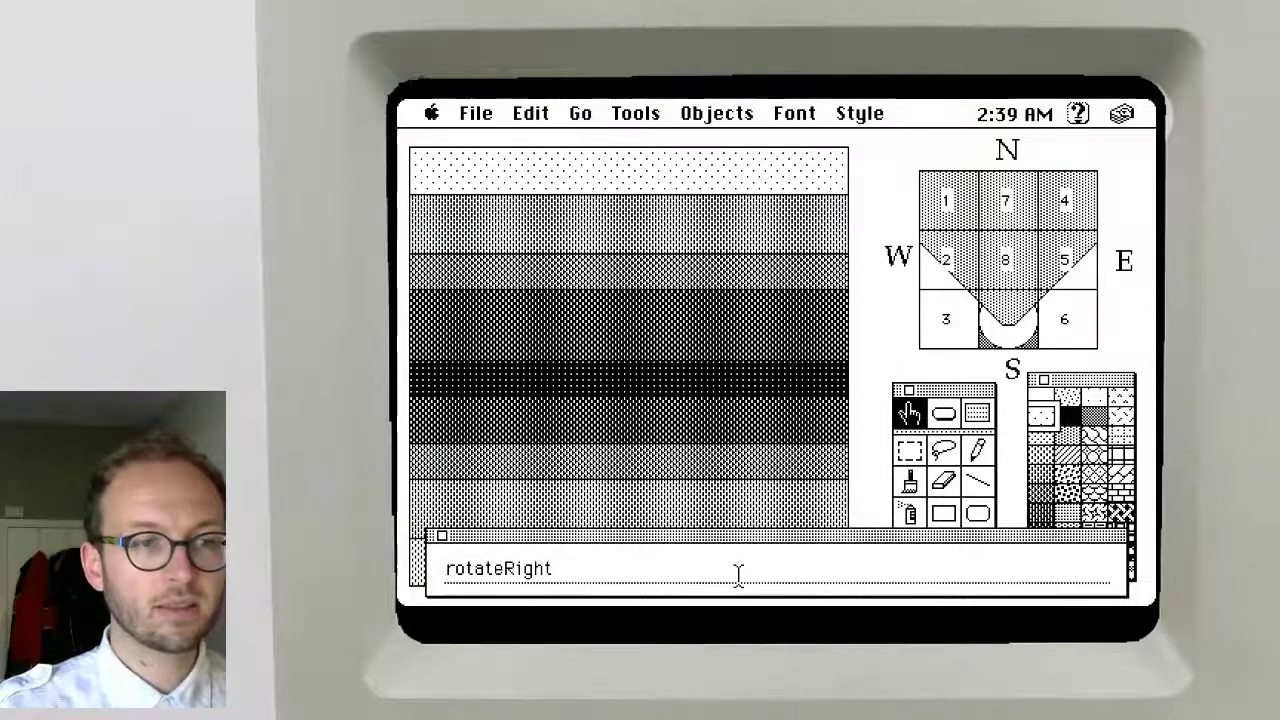
key("Return")
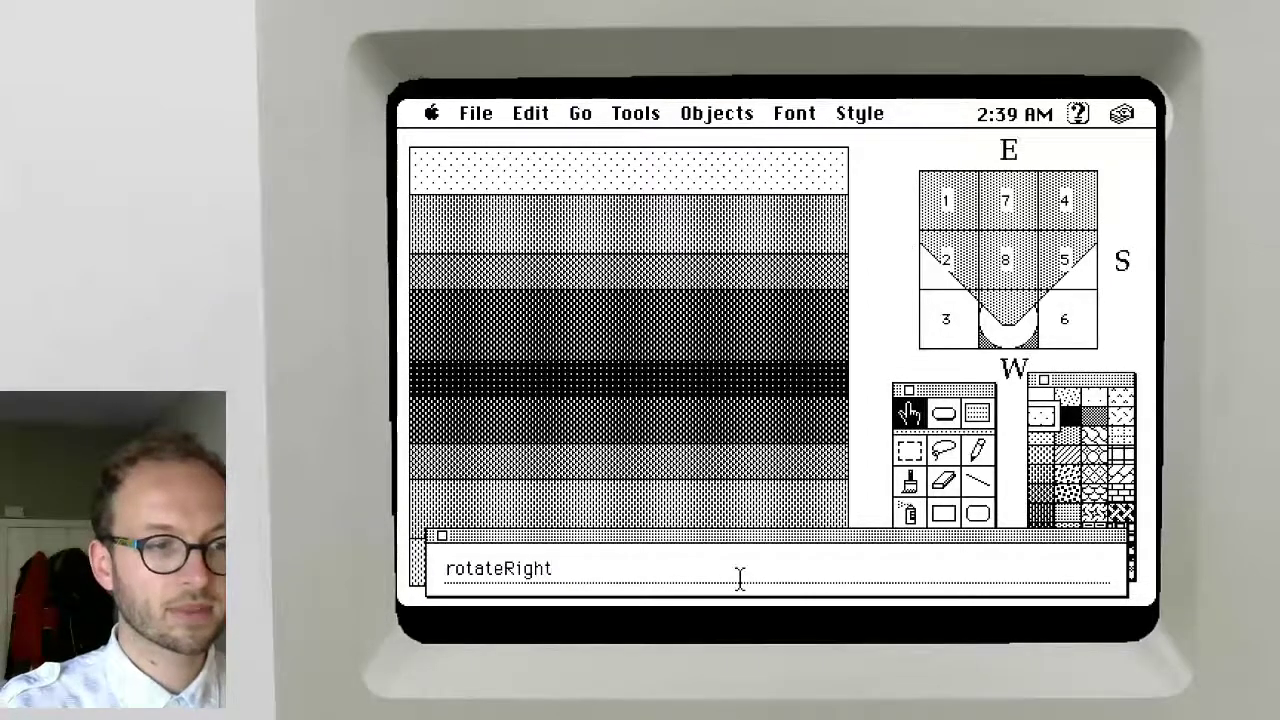
In the script of the field left of the map, add "mod 4" after (theDir + 1) and save the script
left_click(984, 424)
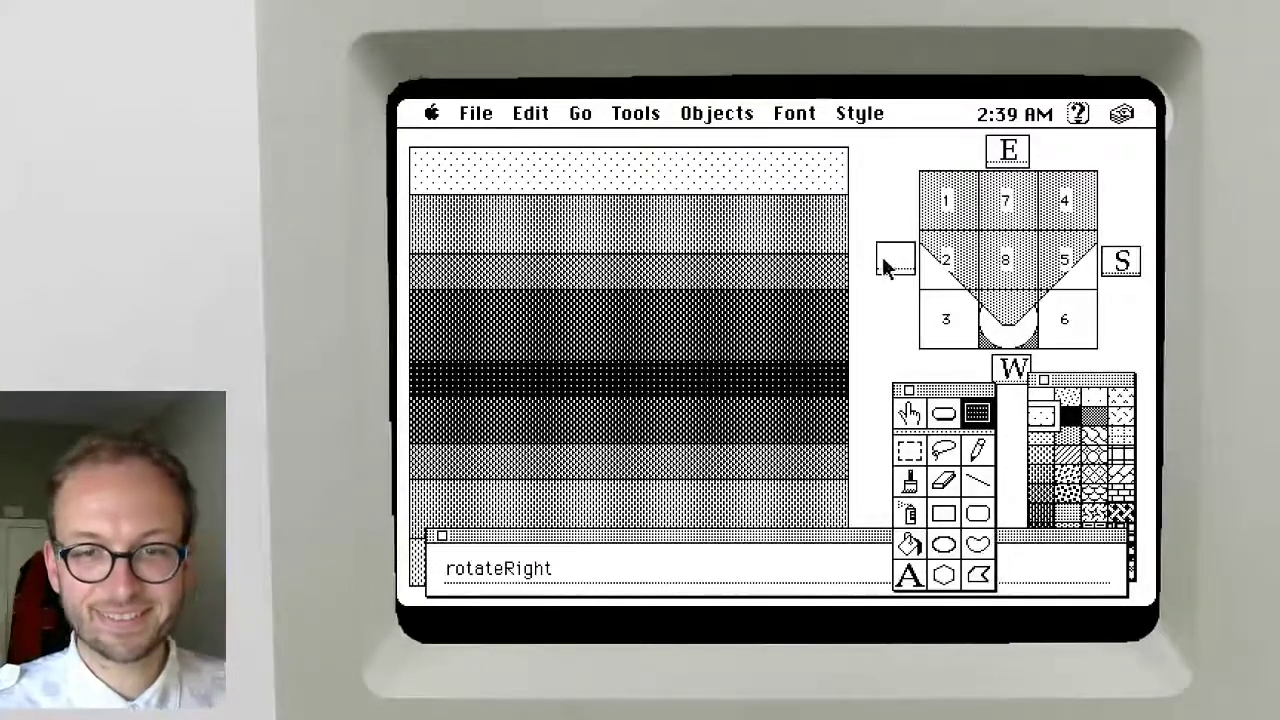
double_click(889, 264, "shift")
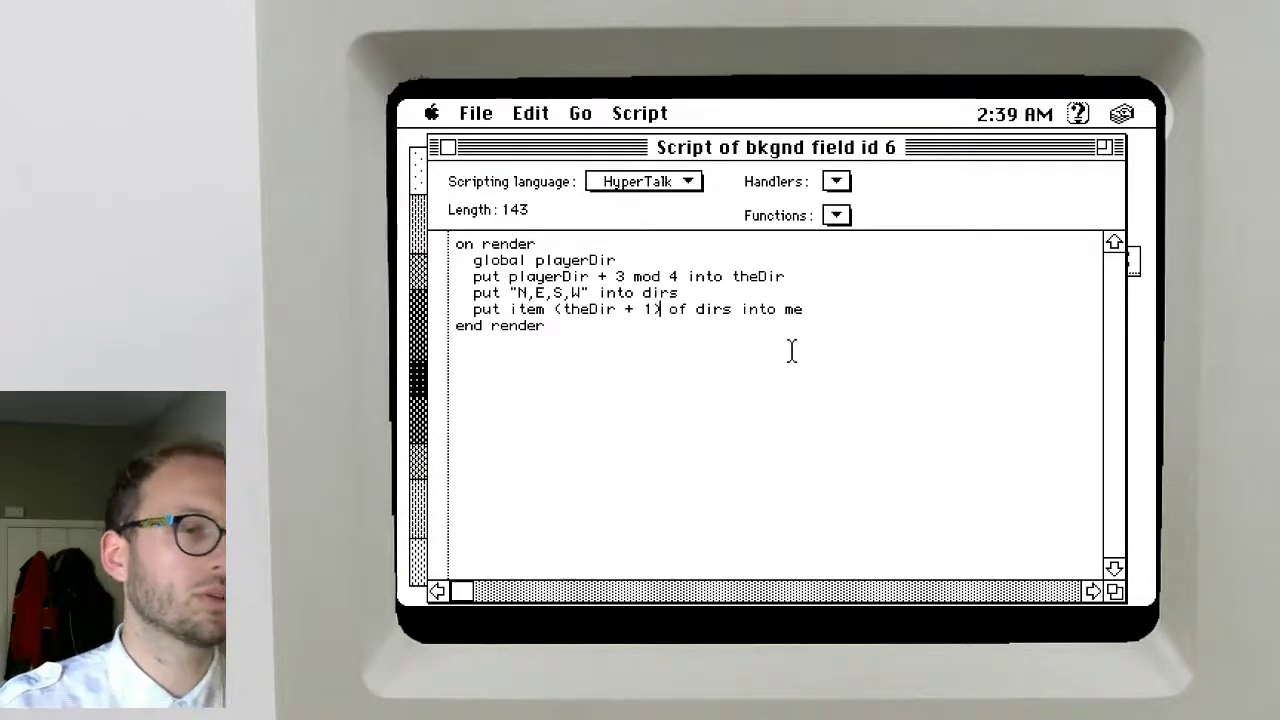
type("mod 4")
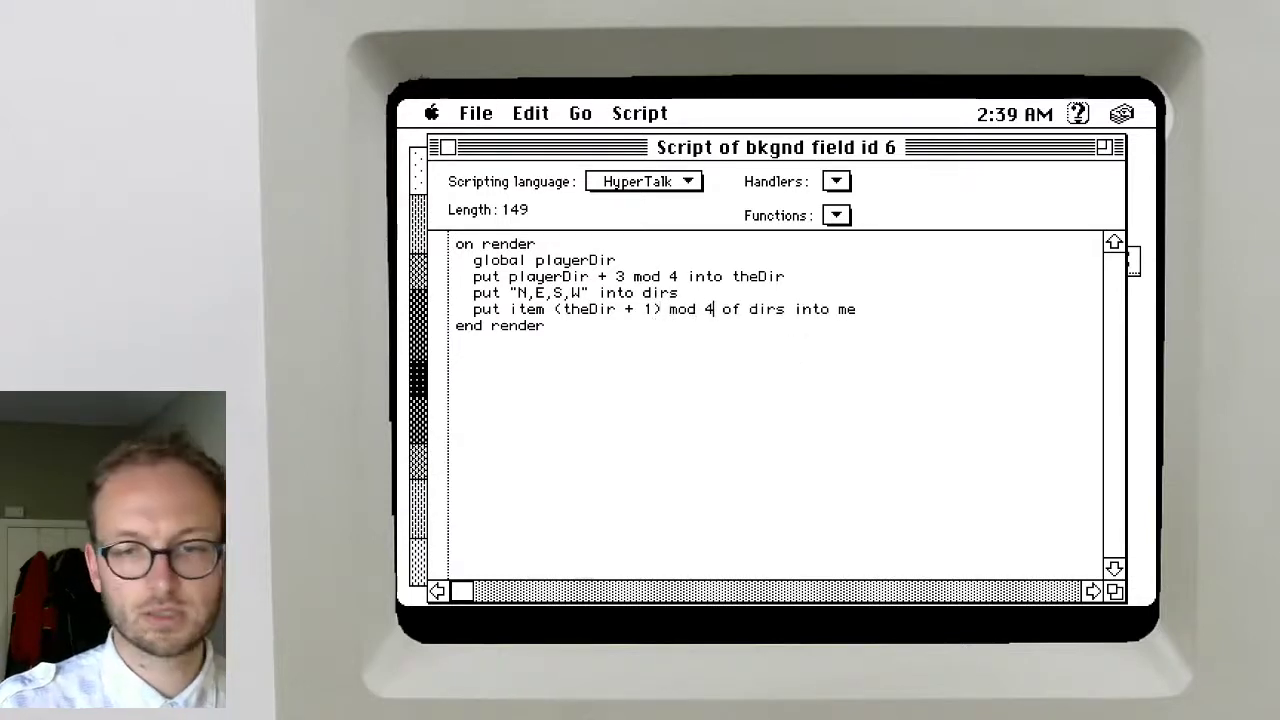
triple_click(672, 312)
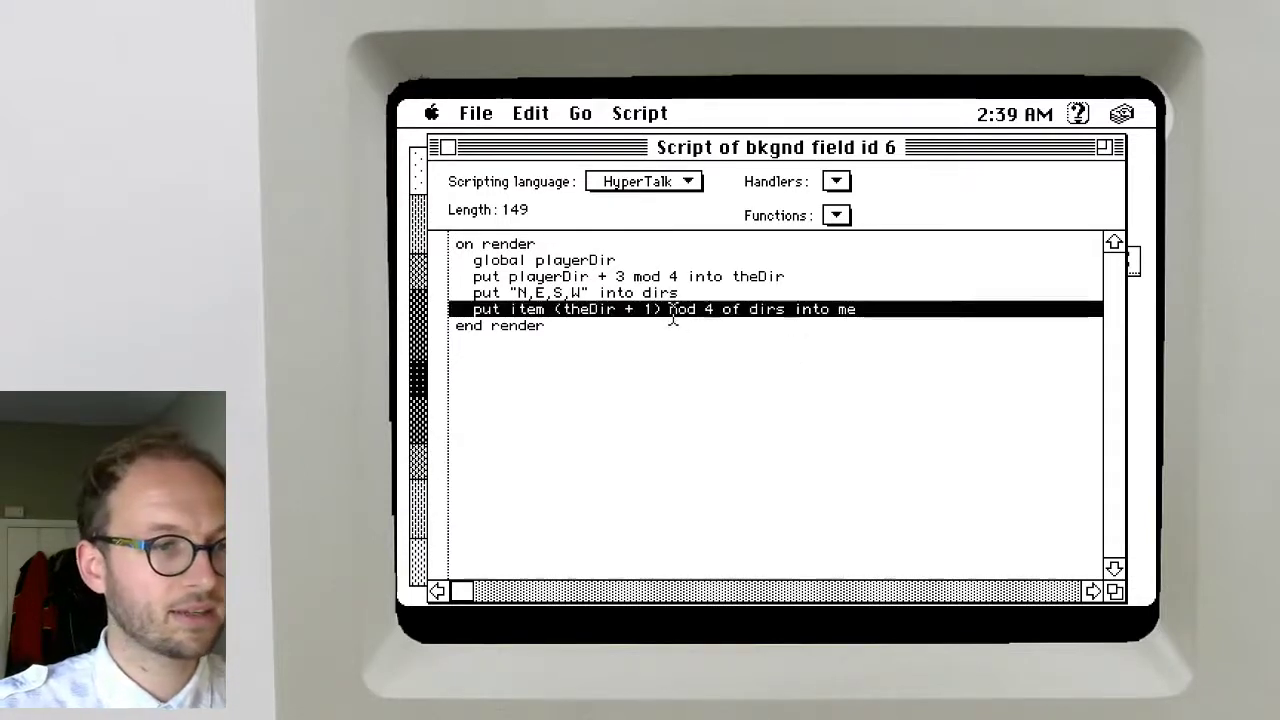
key("super+w")
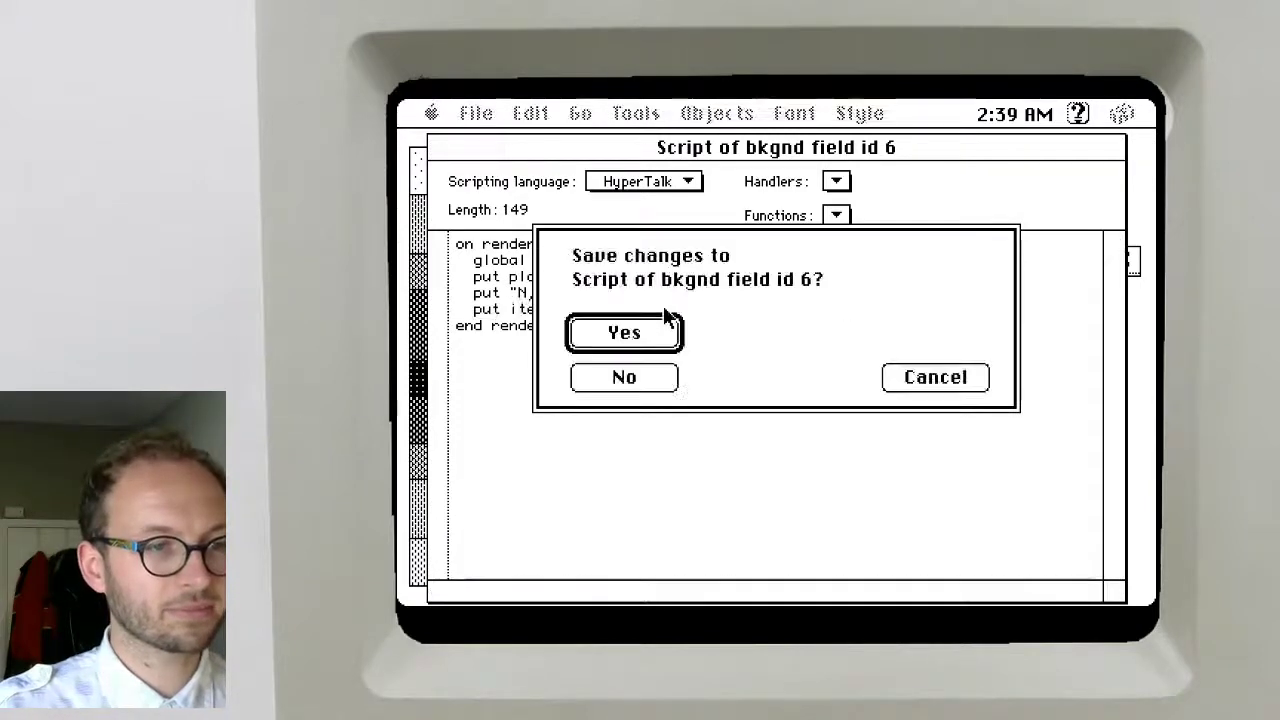
key("Return")
Return to the Browse tool and run "rotateRight" once more from the message box
left_click(912, 415)
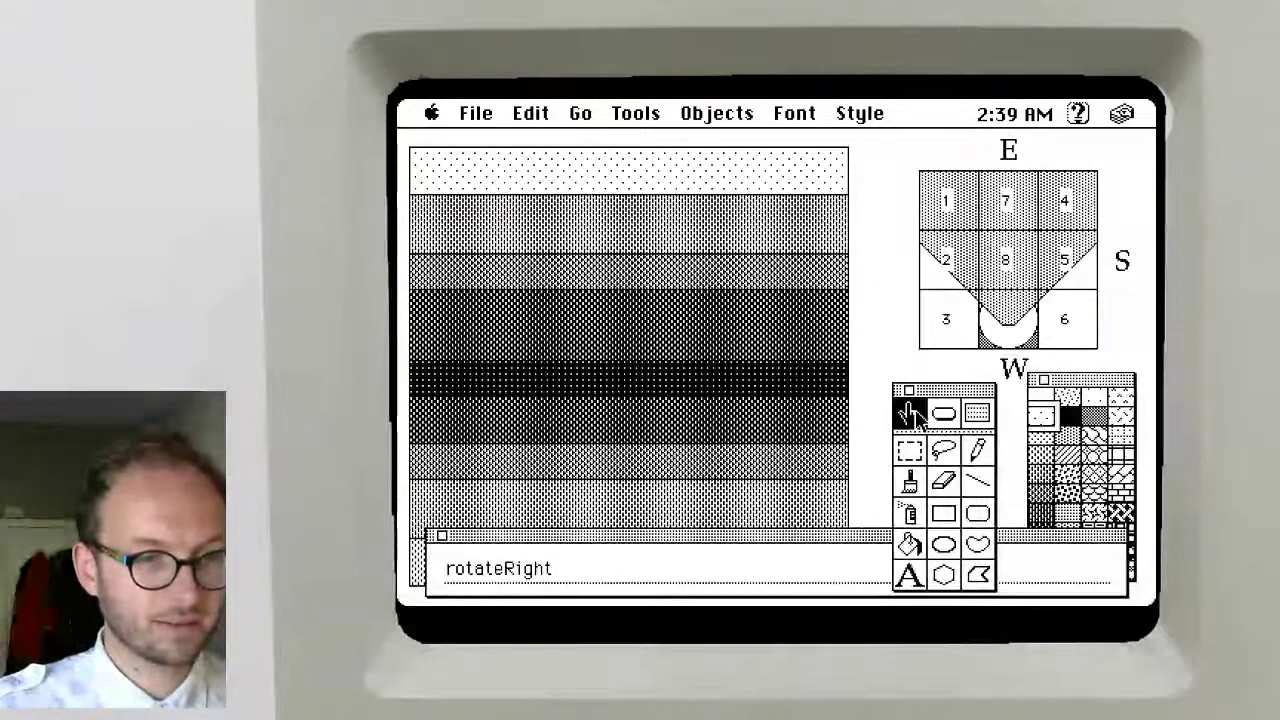
left_click(783, 568)
key("Return")
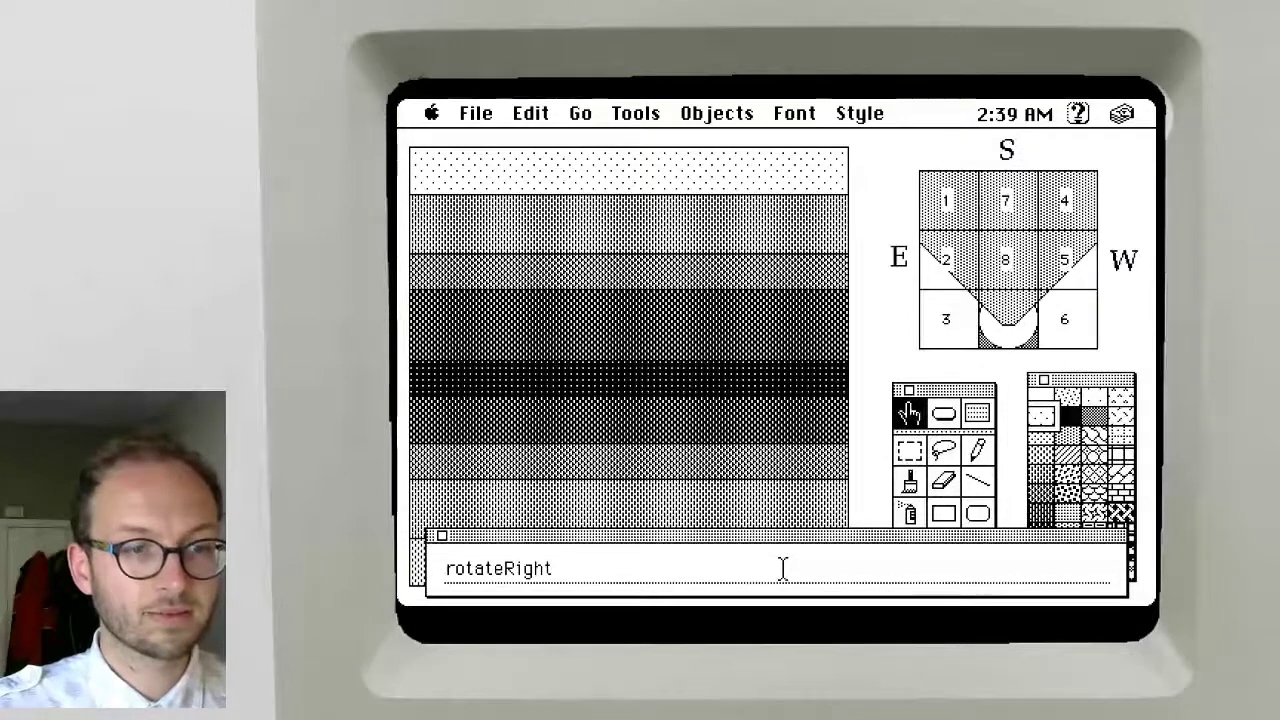
In the script of the field below the map, paste the copied handler with playerDir + 0 and add "mod 4" after (theDir + 1)
left_click(978, 410)
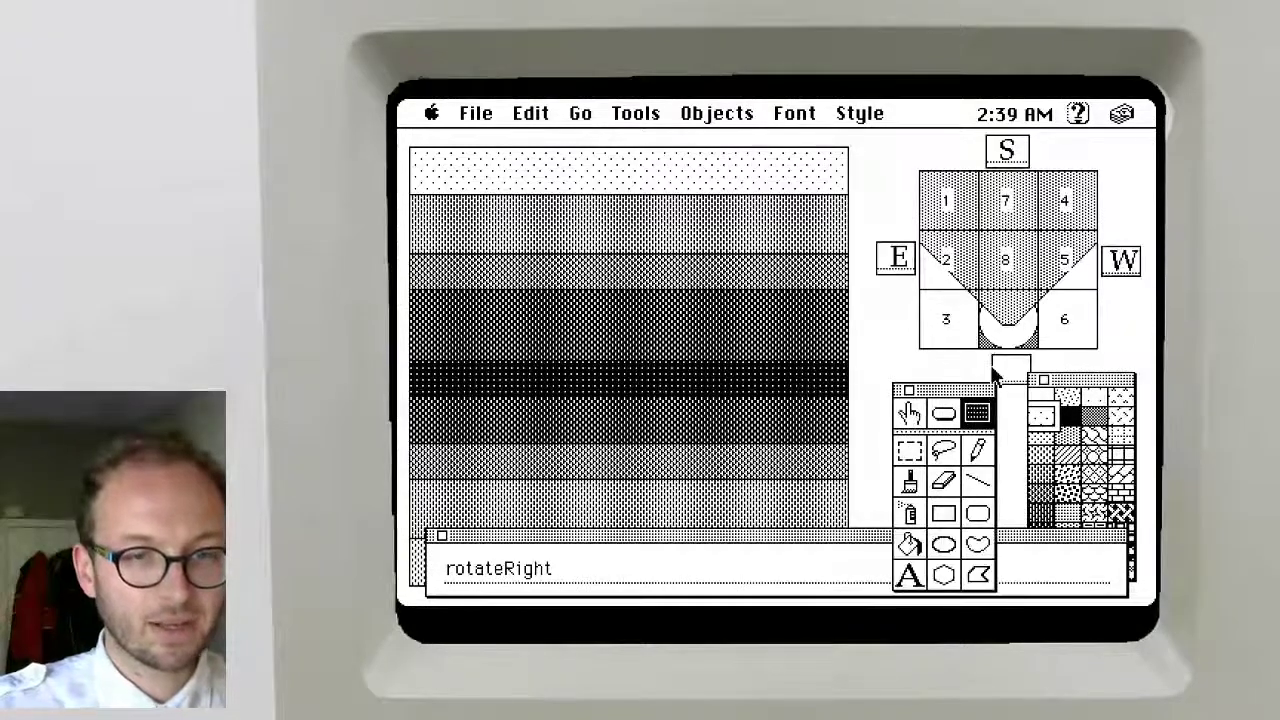
double_click(995, 375)
left_click(581, 556)
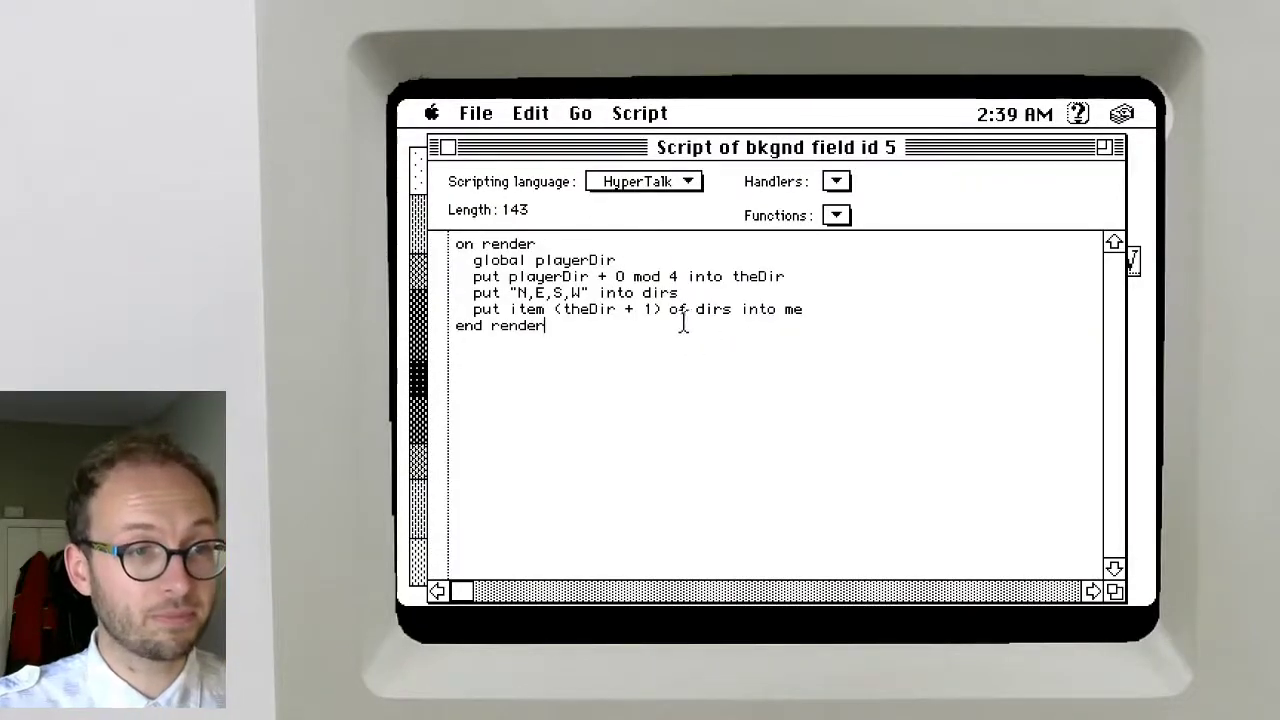
left_click(660, 312)
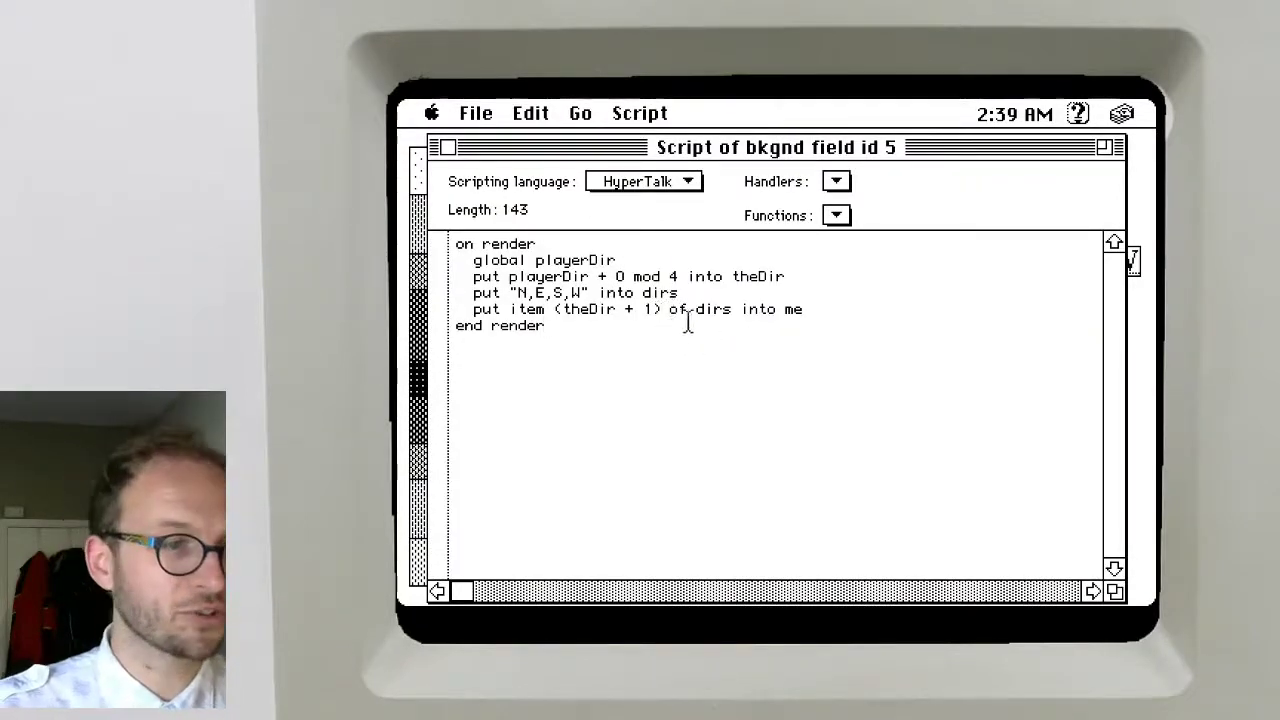
type("mod 4")
Copy the whole modified render script of the field below the map, and save and close it
key("super+a")
key("super+c")
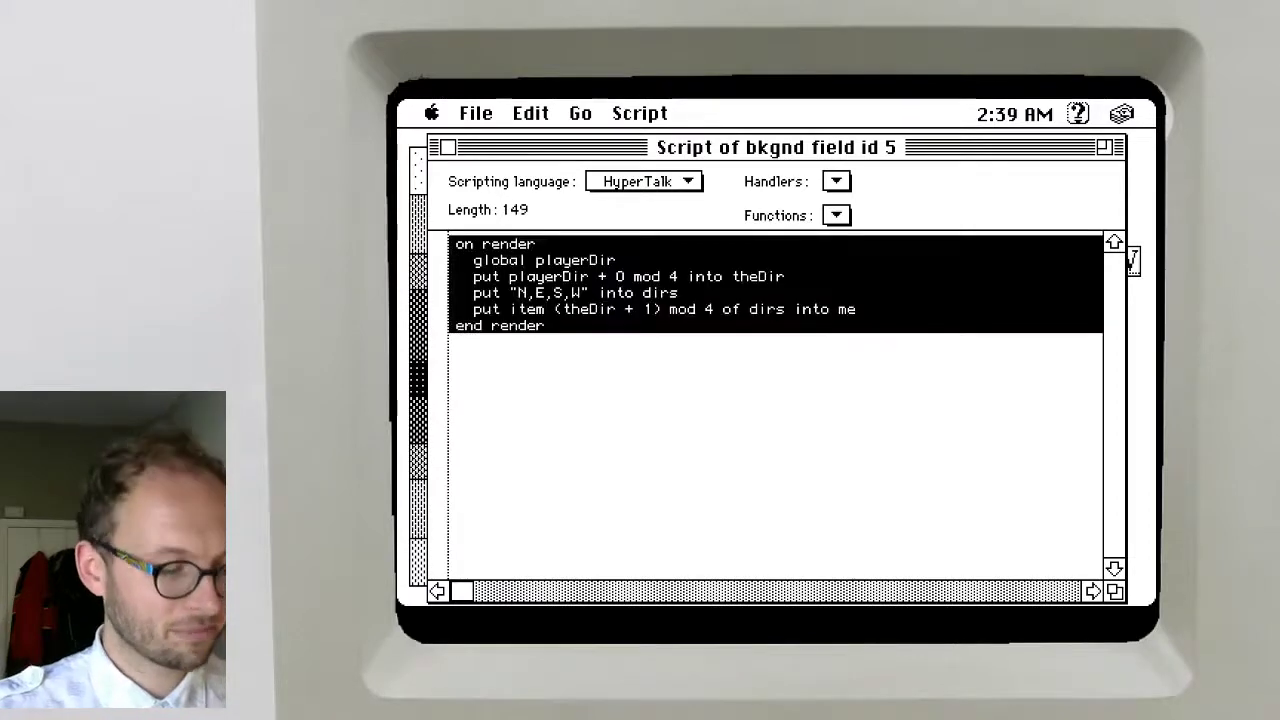
key("super+w")
key("Return")
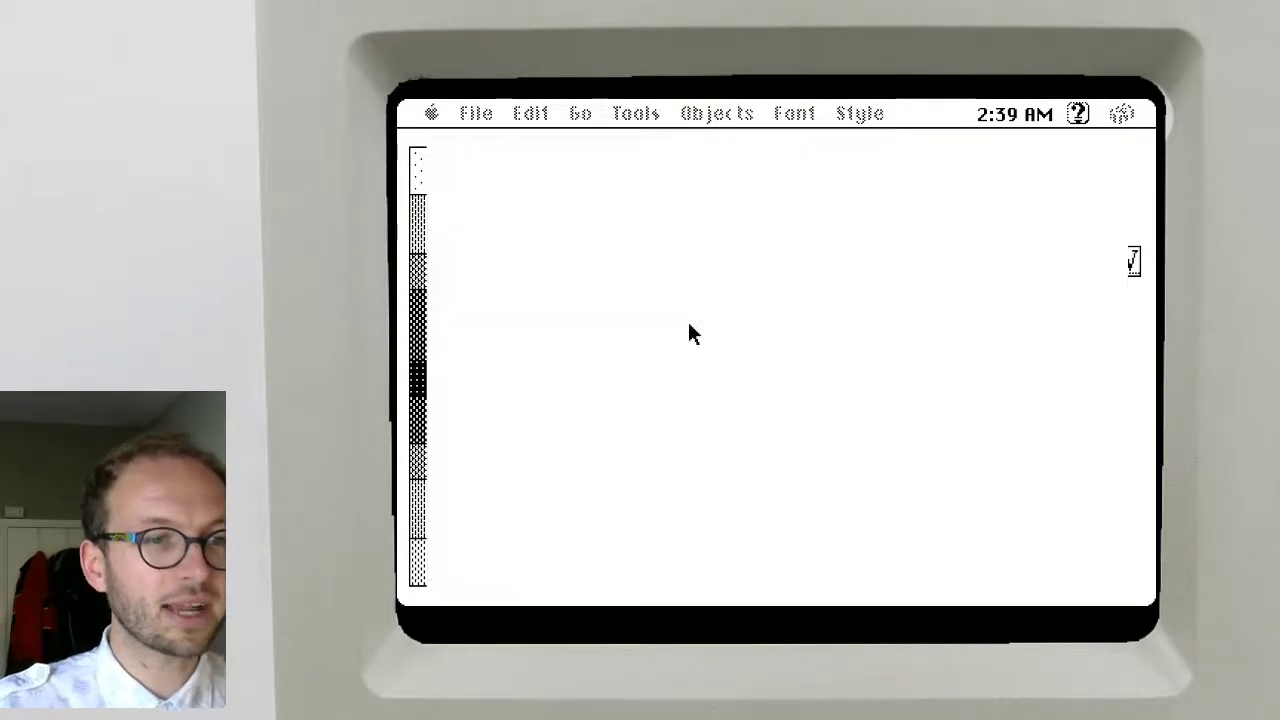
Replace the script of the rightDir field with the copied render handler, and save and close it
double_click(1122, 262)
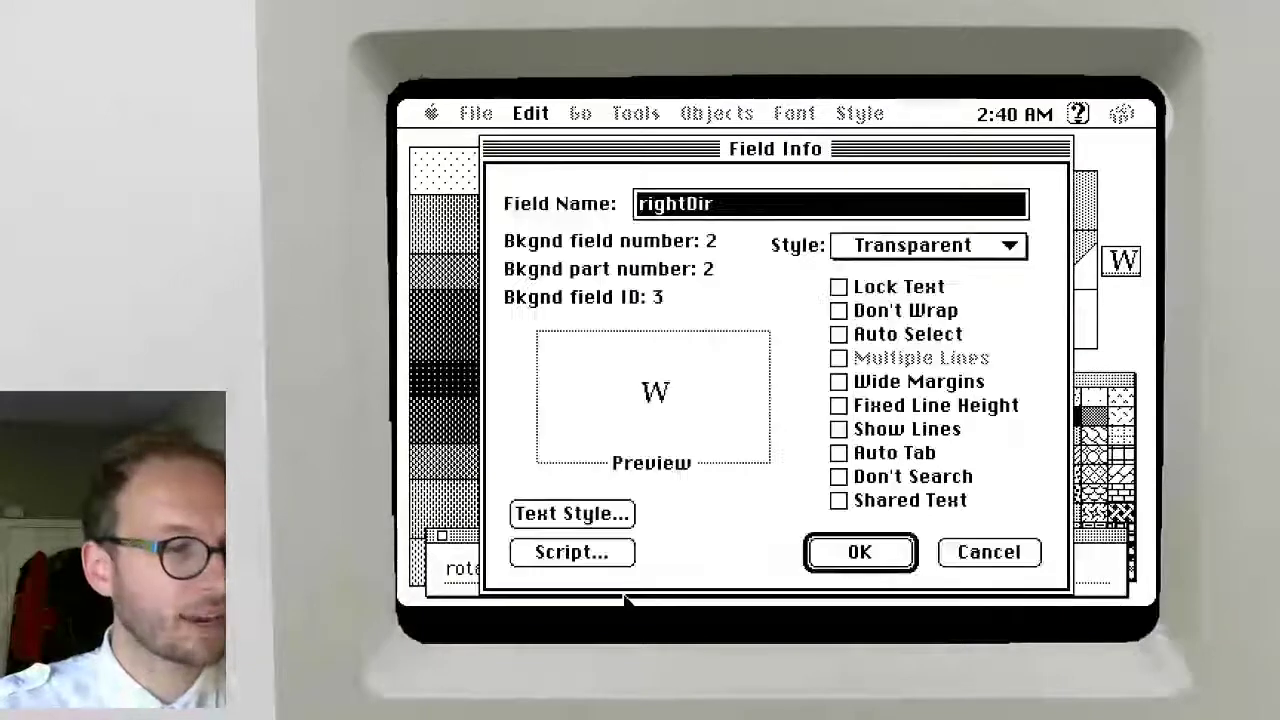
left_click(606, 558)
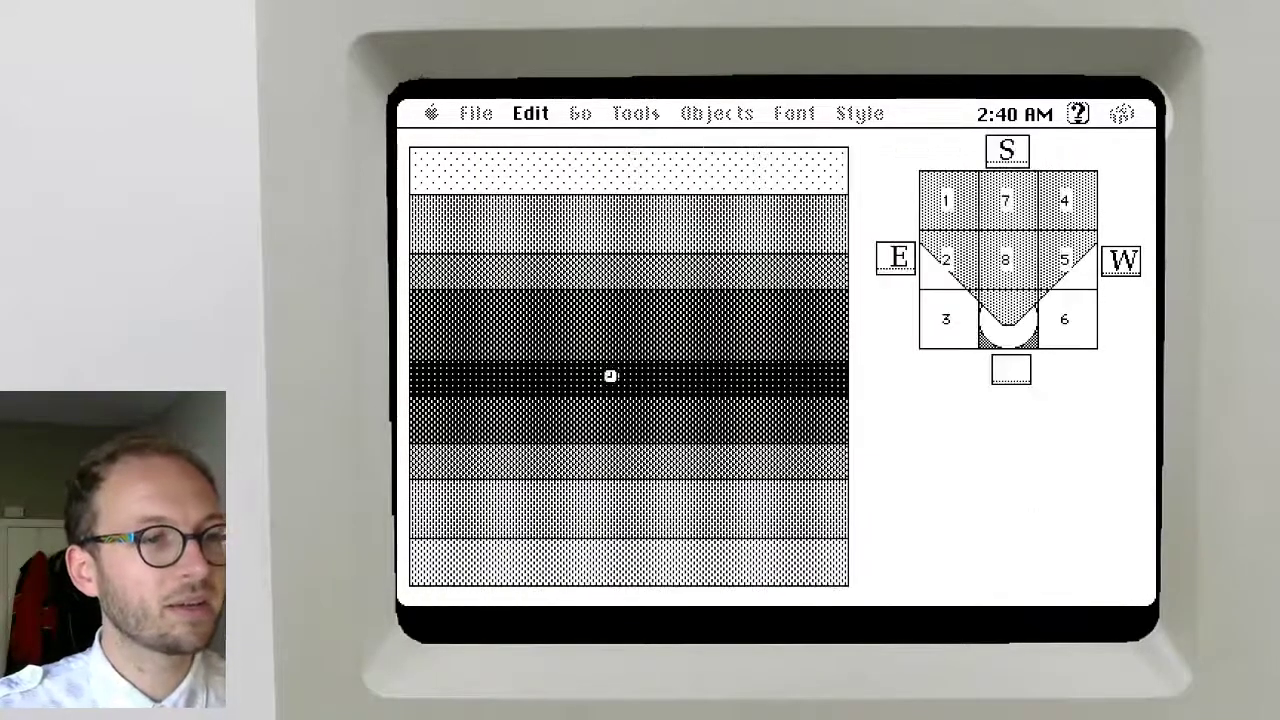
key("super+a")
key("super+v")
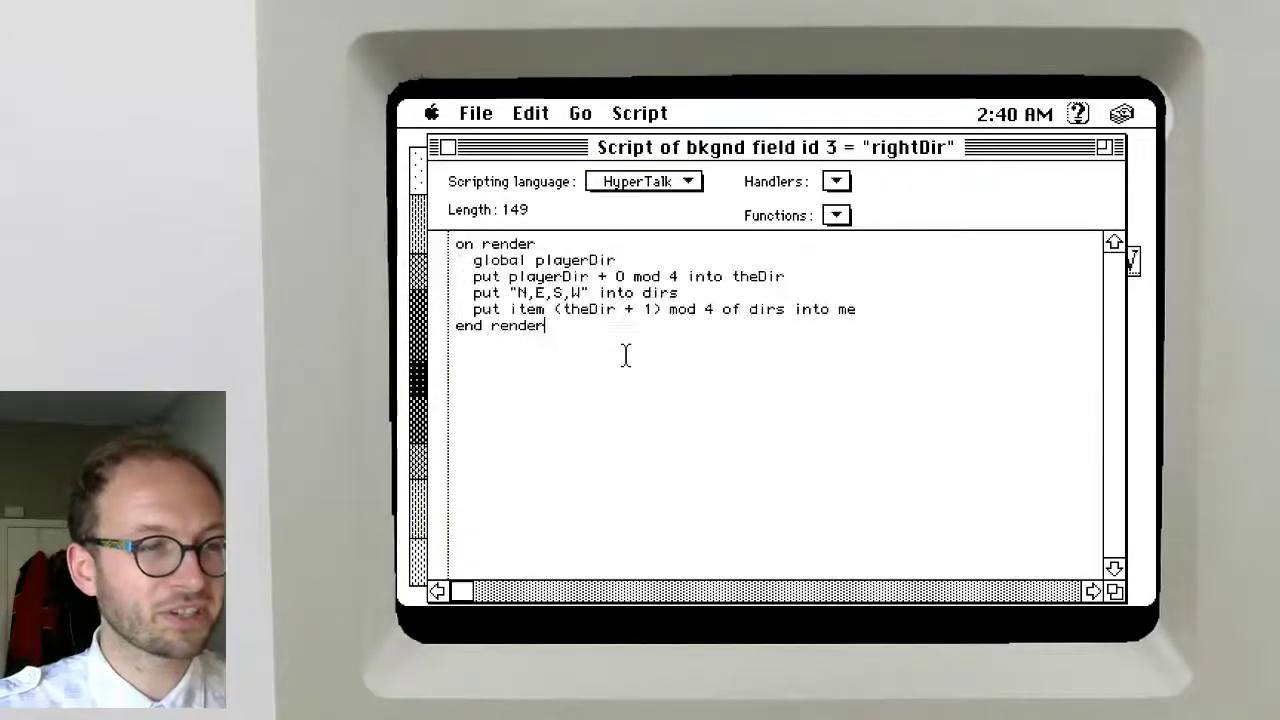
key("super+w")
key("Return")
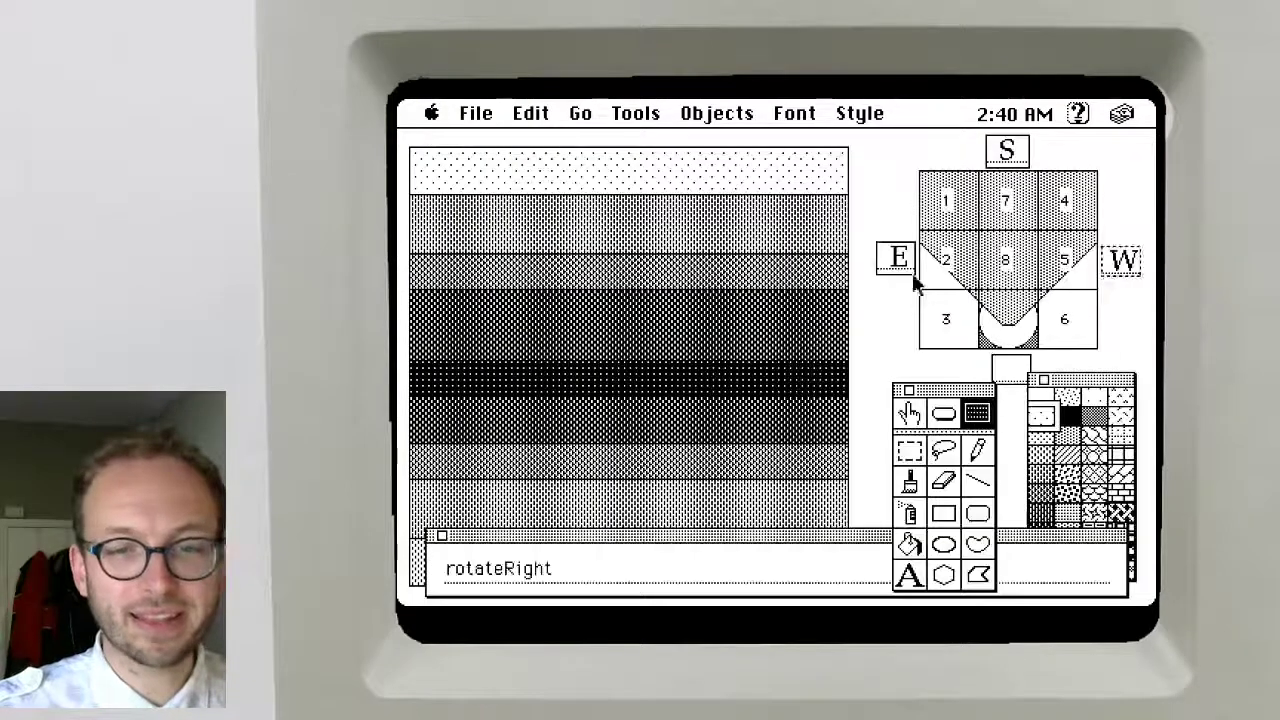
Replace the script of the field above the map with the copied handler, and run "rotateRight" in Browse mode
double_click(1006, 149)
left_click(535, 556)
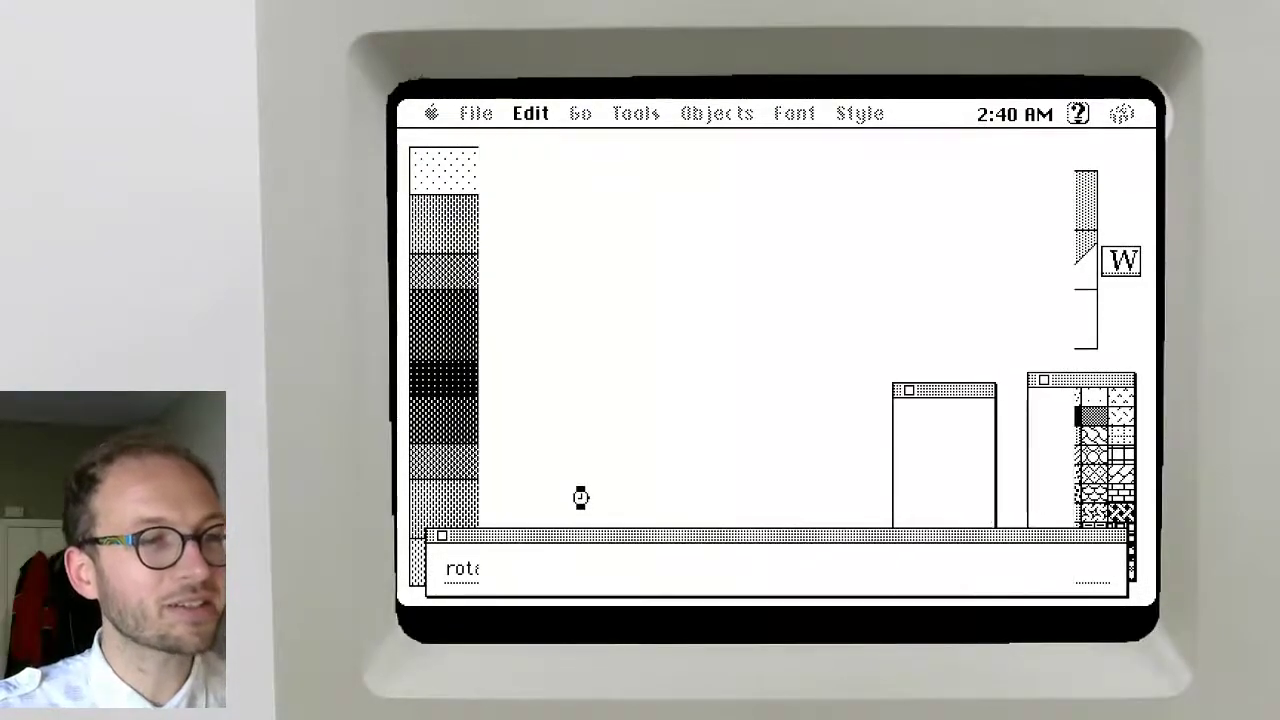
key("super+a")
key("super+v")
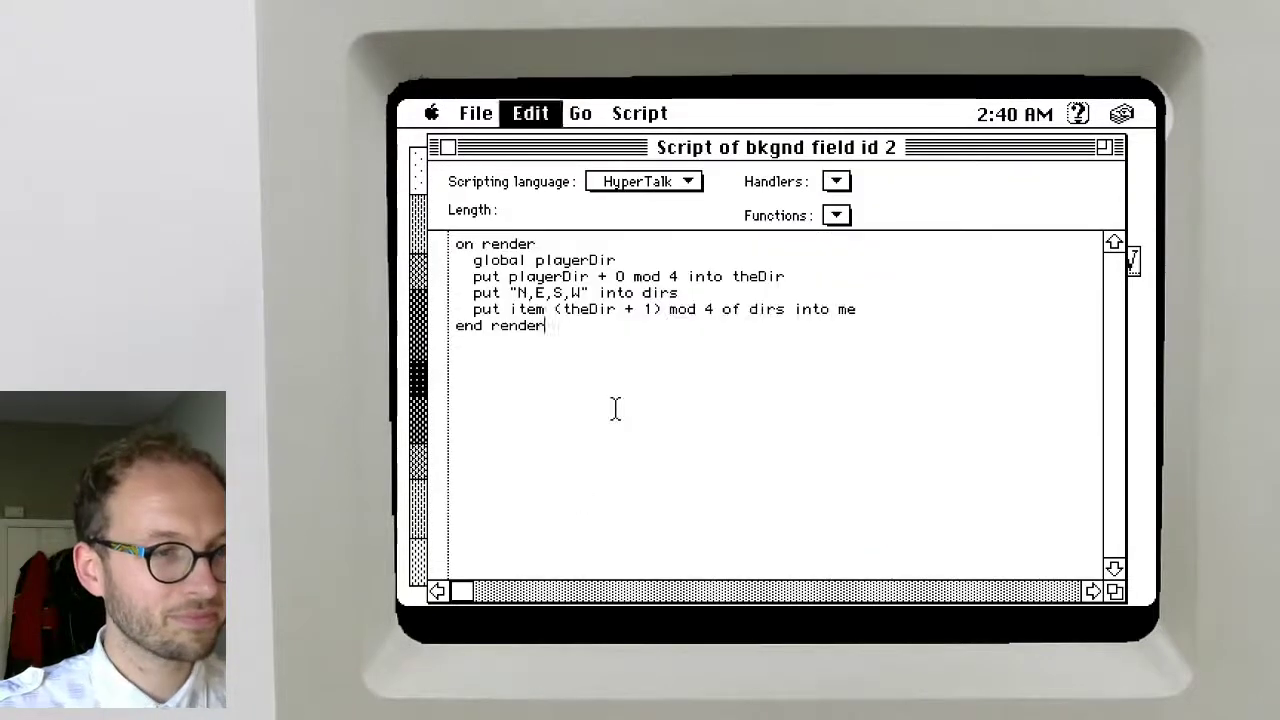
key("super+w")
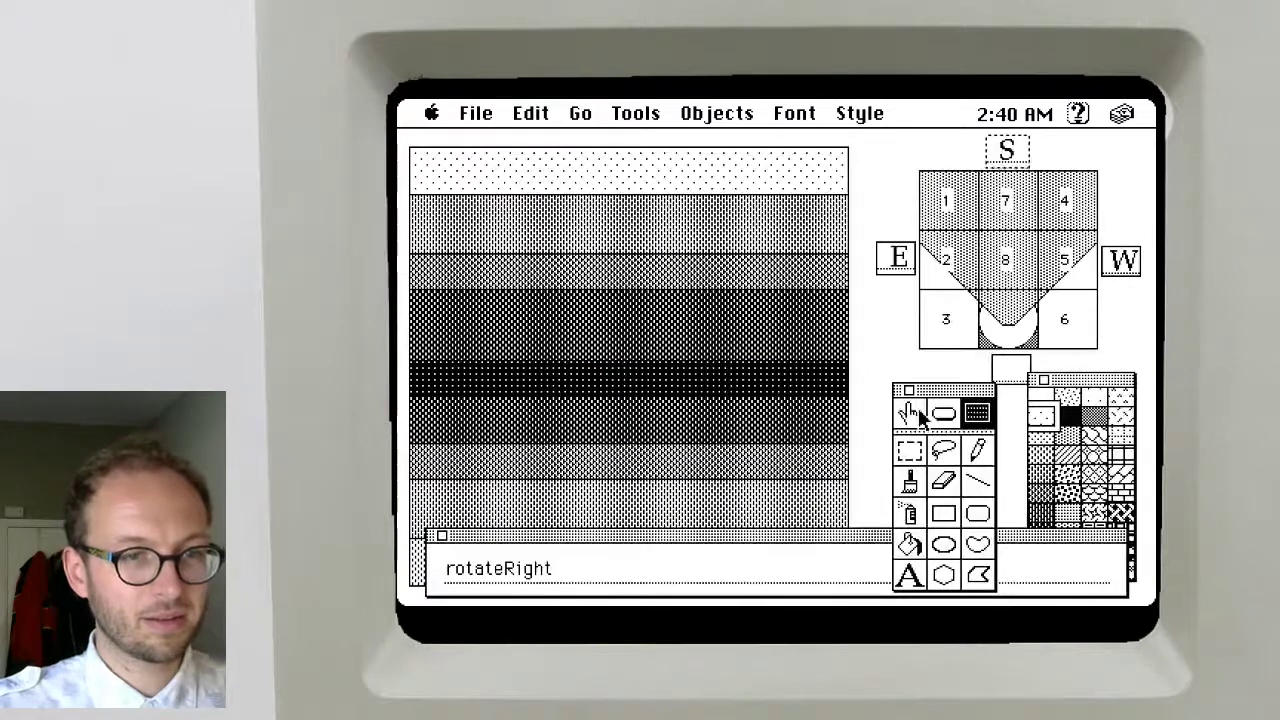
left_click(803, 572)
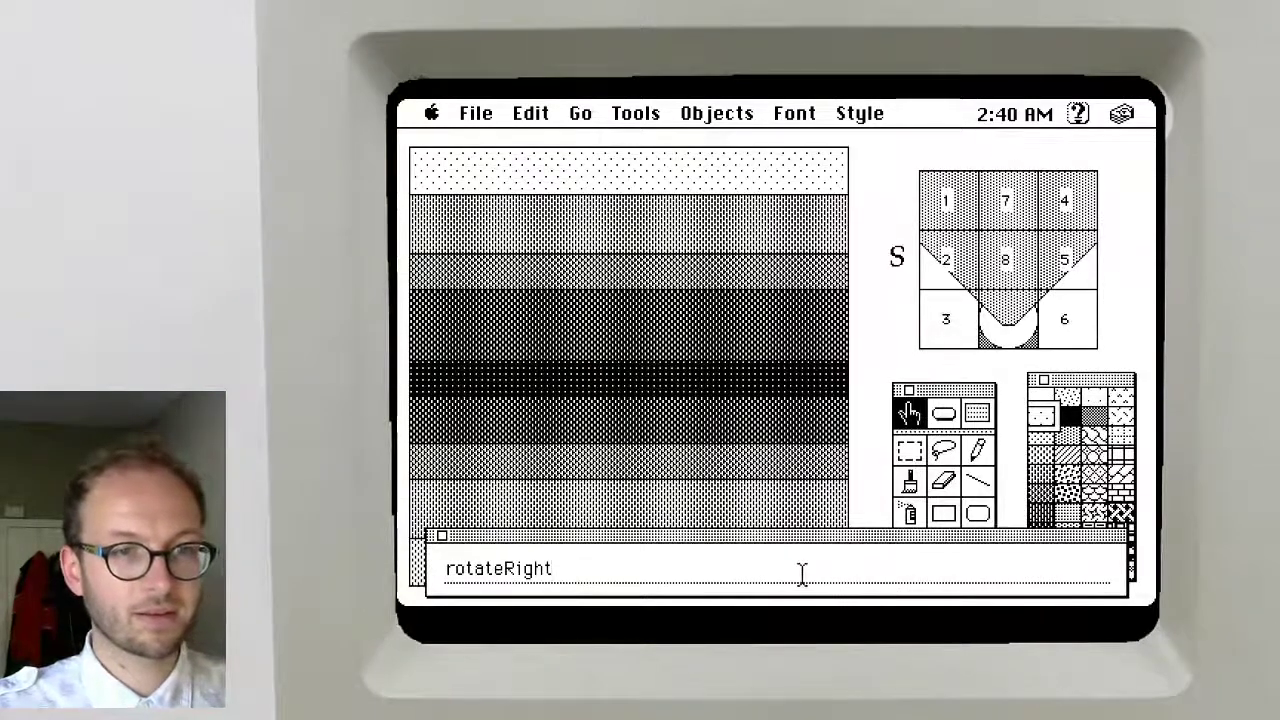
key("Return")
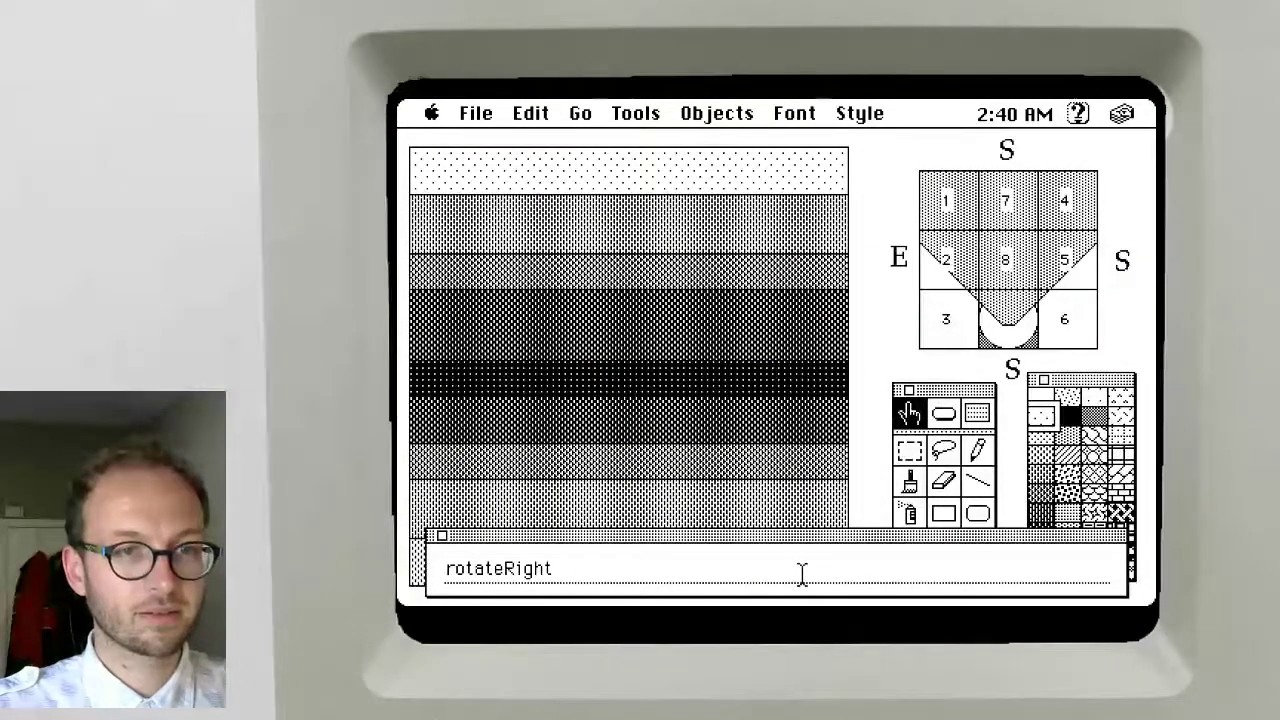
Review the render script of the field above the map and switch to background editing
left_click(980, 414)
double_click(1007, 149)
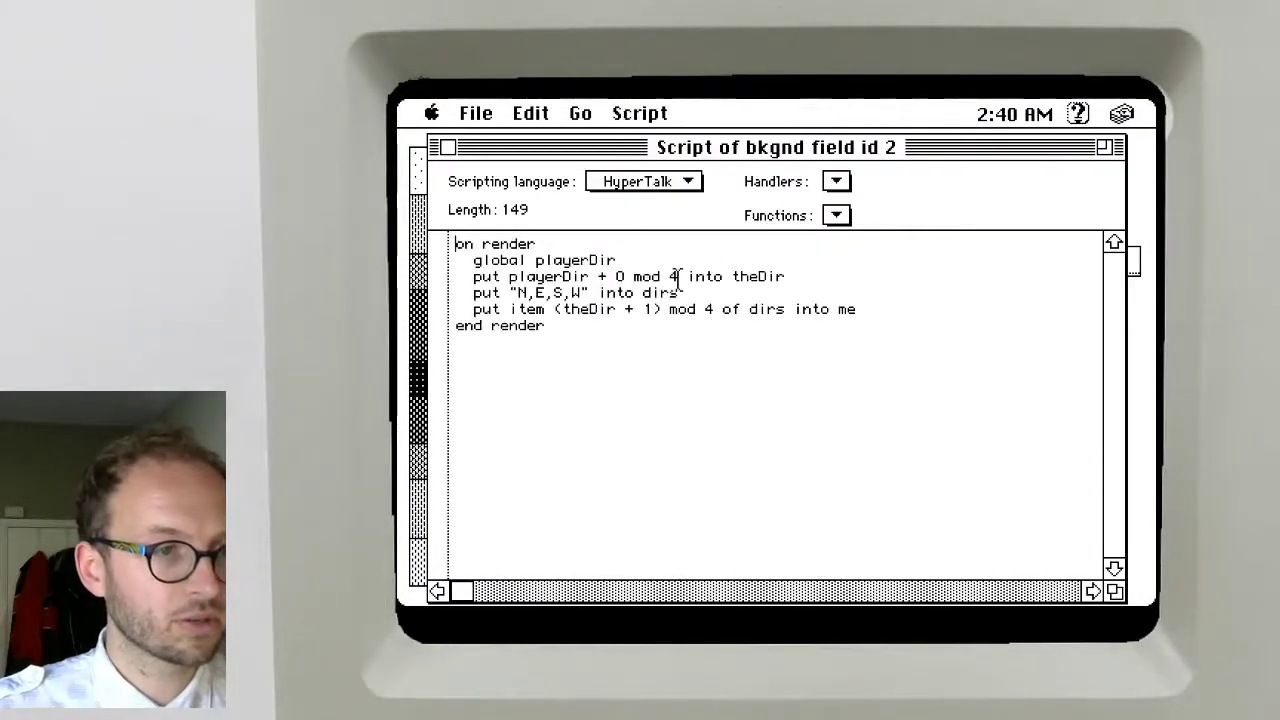
key("super+w")
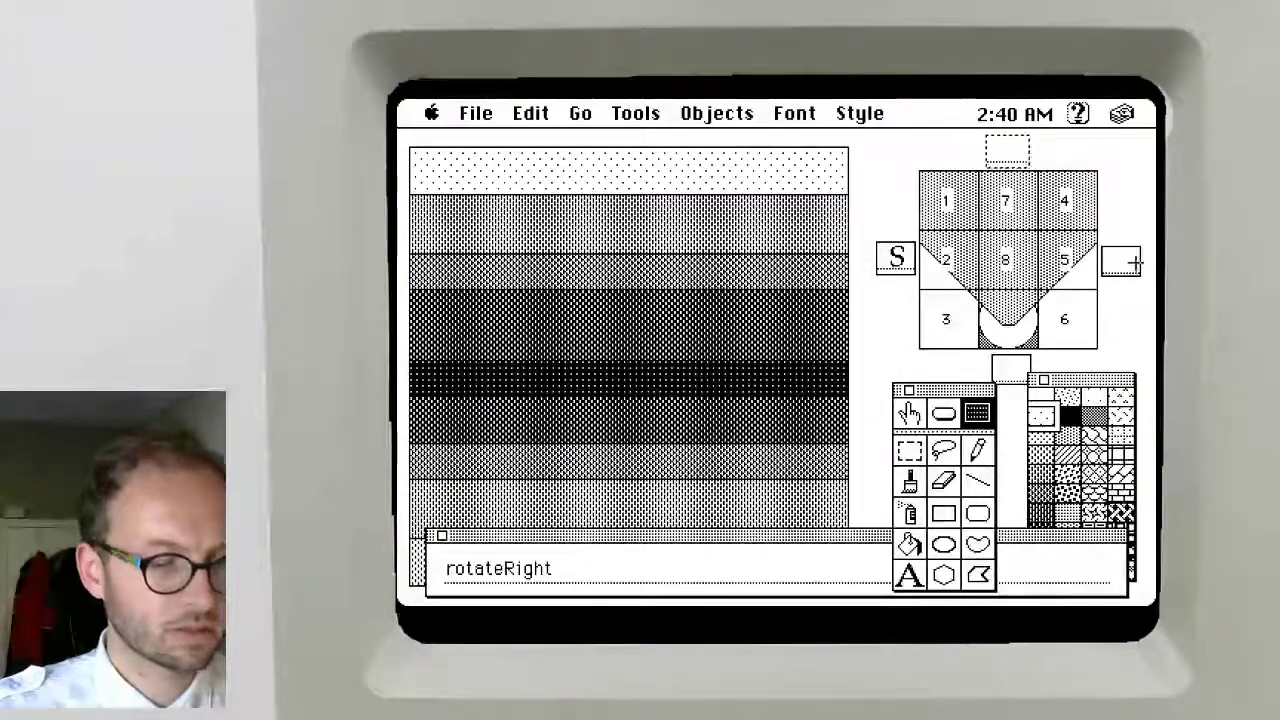
key("super+b")
double_click(998, 151)
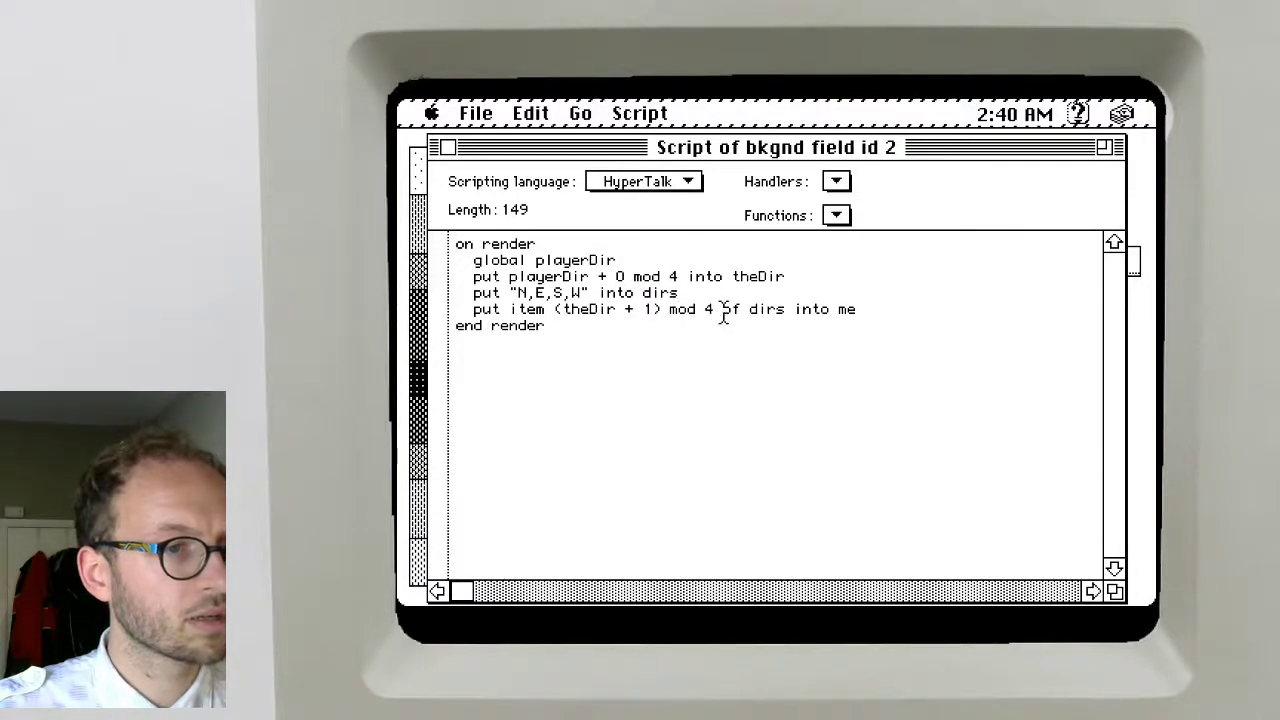
key("super+w")
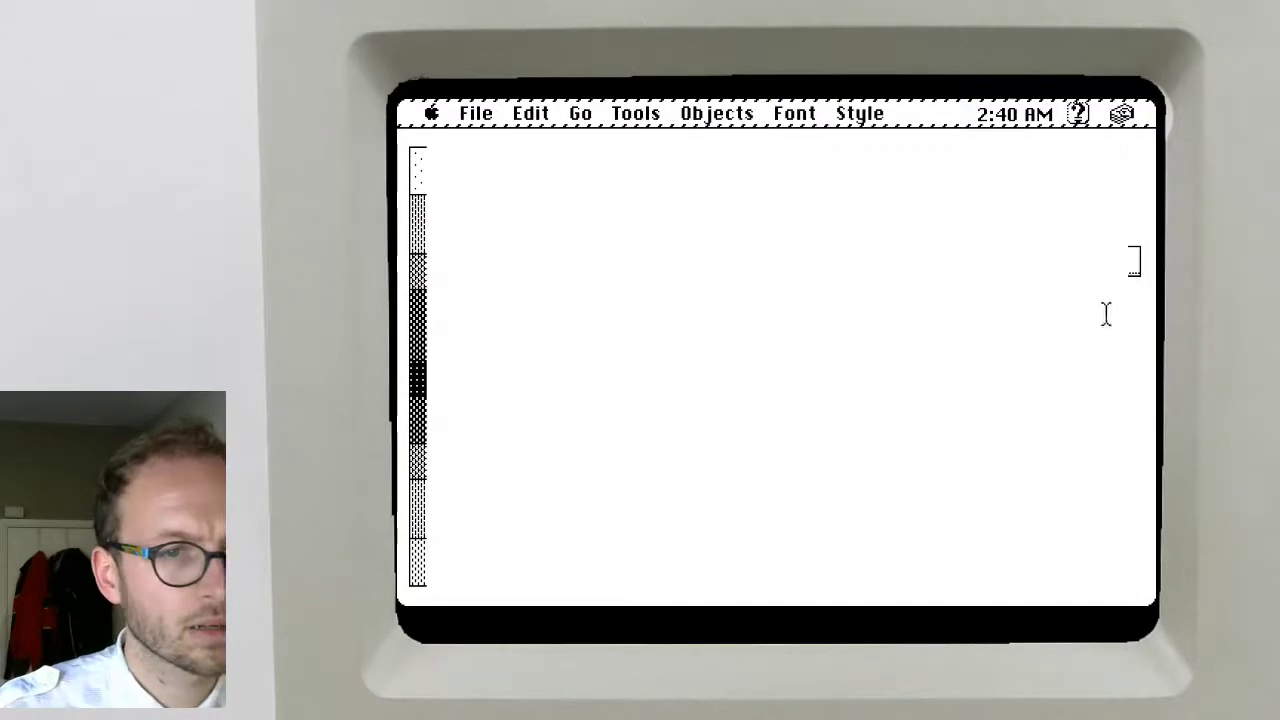
In the rightDir field's script, change the direction offset to playerDir + 1 and save it
double_click(1108, 260, "shift")
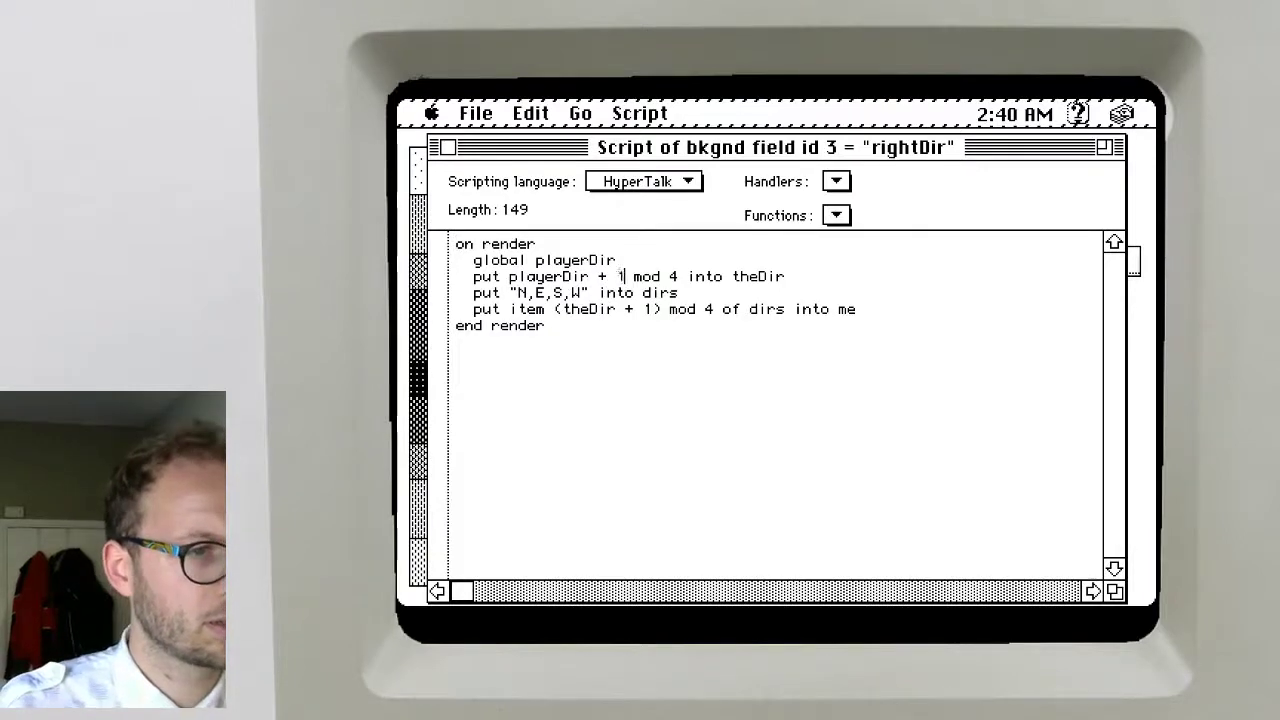
key("super+w")
key("Return")
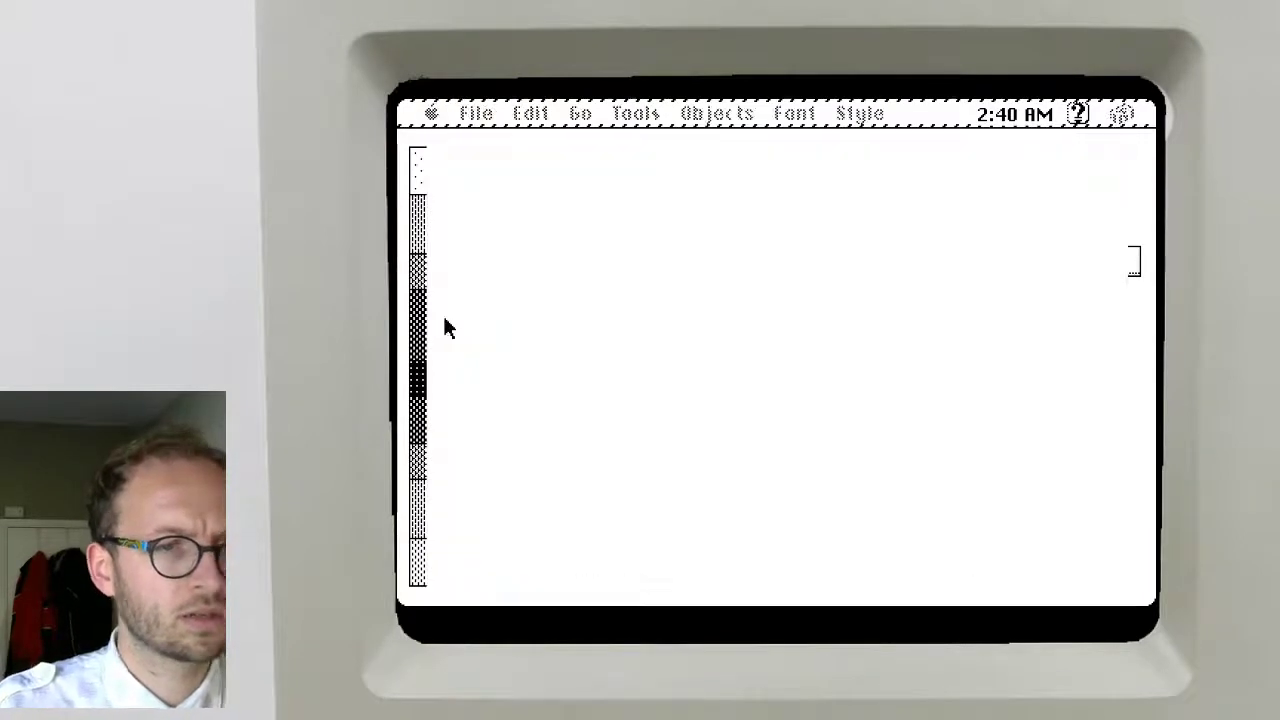
In the script of the field below the map, change the offset to playerDir + 2 and save it
left_click(1007, 369, "alt+shift+super")
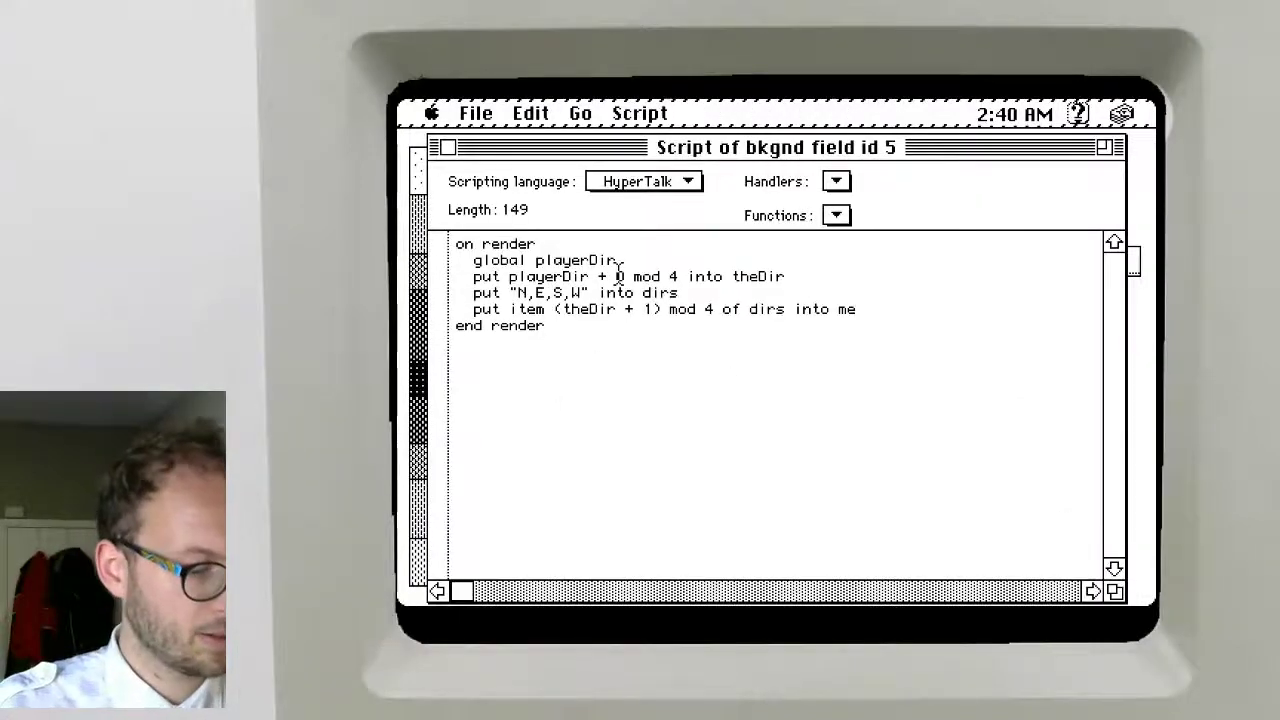
key("super+w")
key("Return")
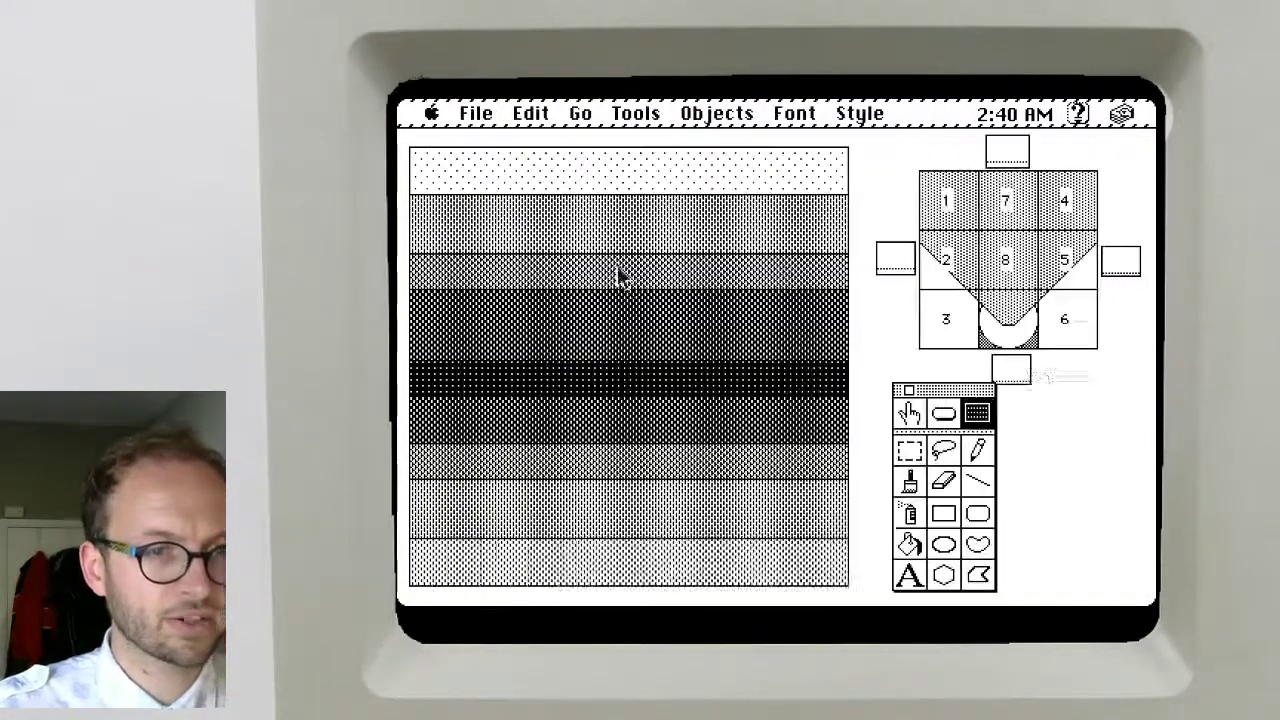
Check the playerDir offset in the script of the field left of the map and leave background editing
left_click(901, 266, "alt+shift+super")
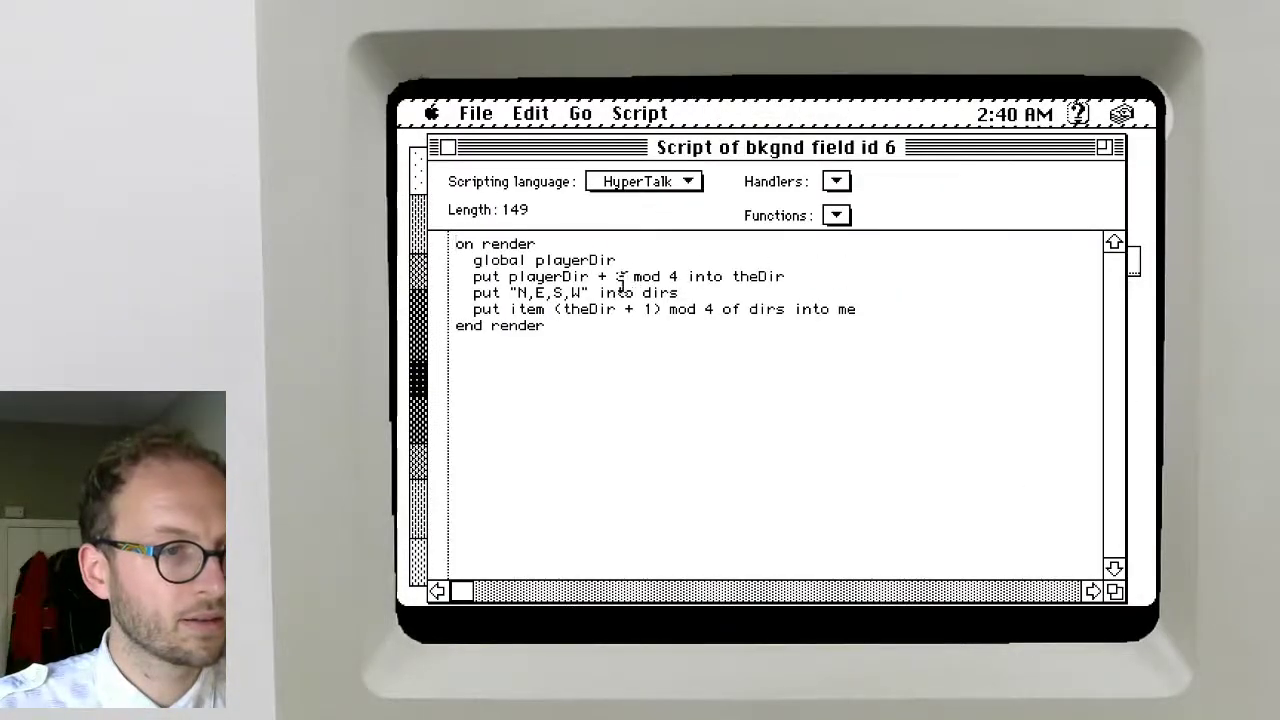
key("super+w")
key("super+b")
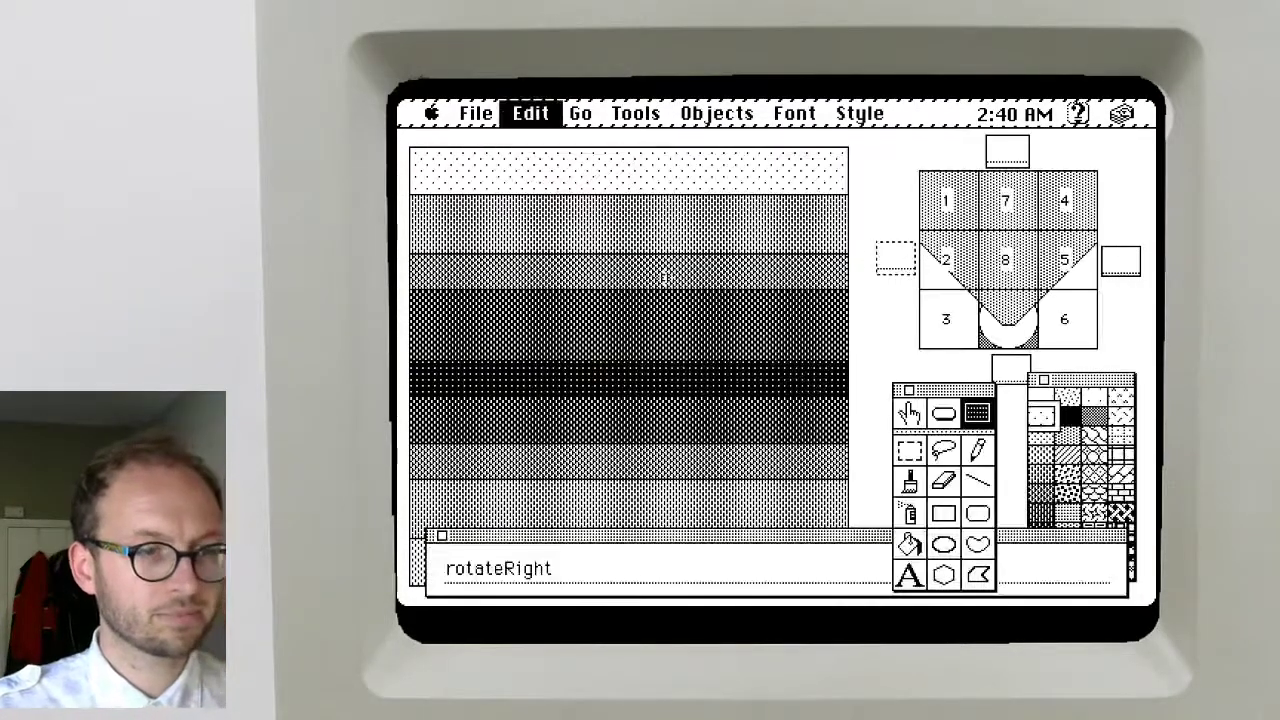
Return to the Browse tool and test the labels by running "rotateRight" from the message box
left_click(910, 412)
left_click(568, 568)
key("Return")
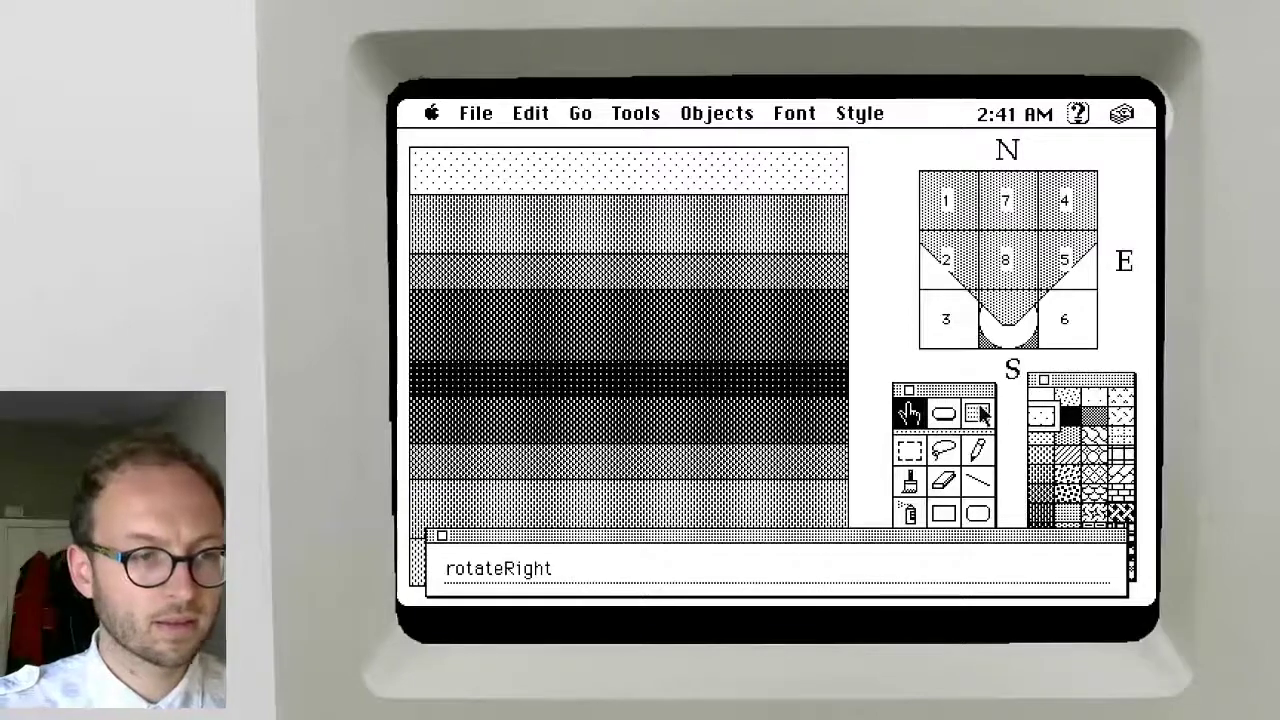
key("Right")
key("Right")
key("Left")
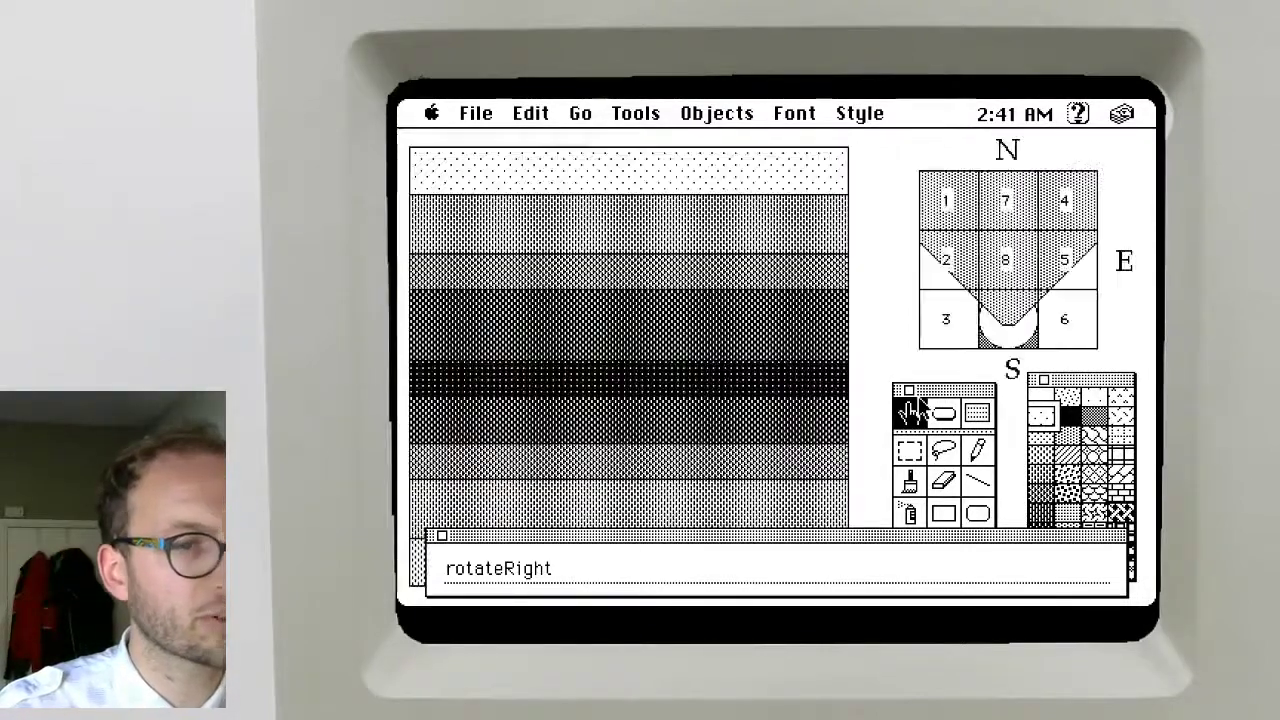
key("Left")
Copy the expression "playerDir + 3 mod 4" from the script of the field left of the map, and delete that field
left_click(977, 413)
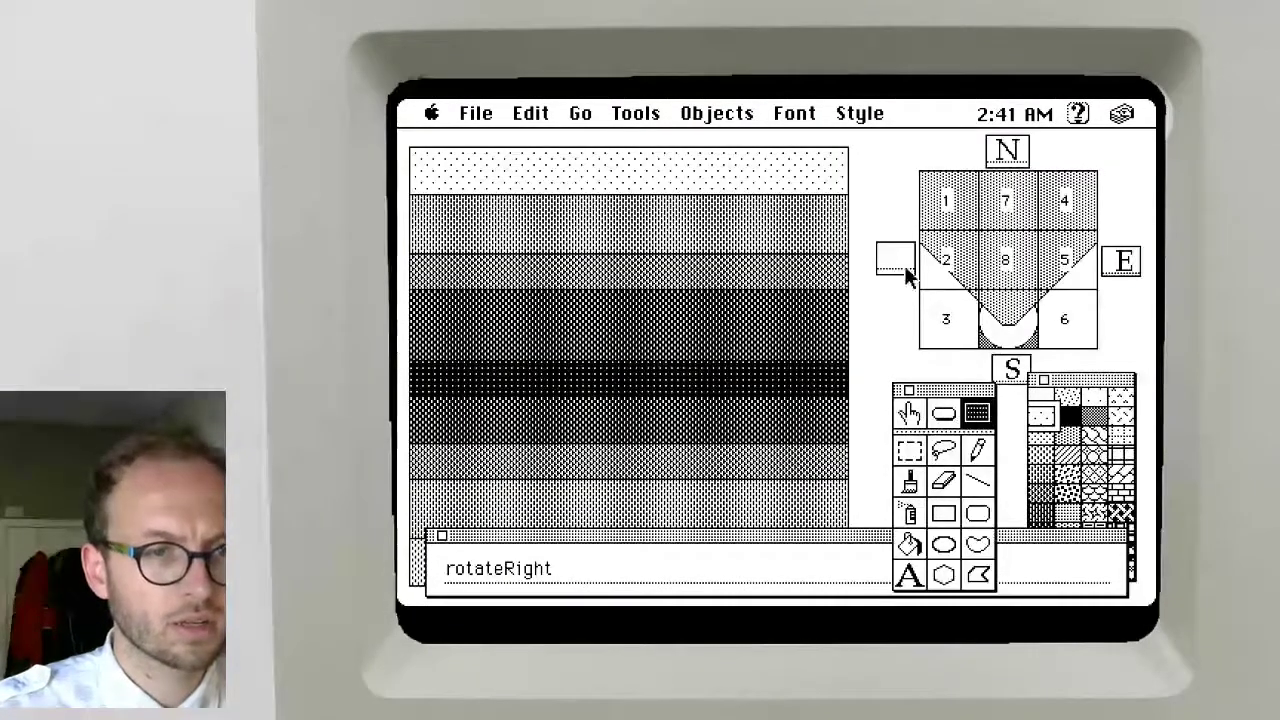
left_click(902, 257, "alt+super")
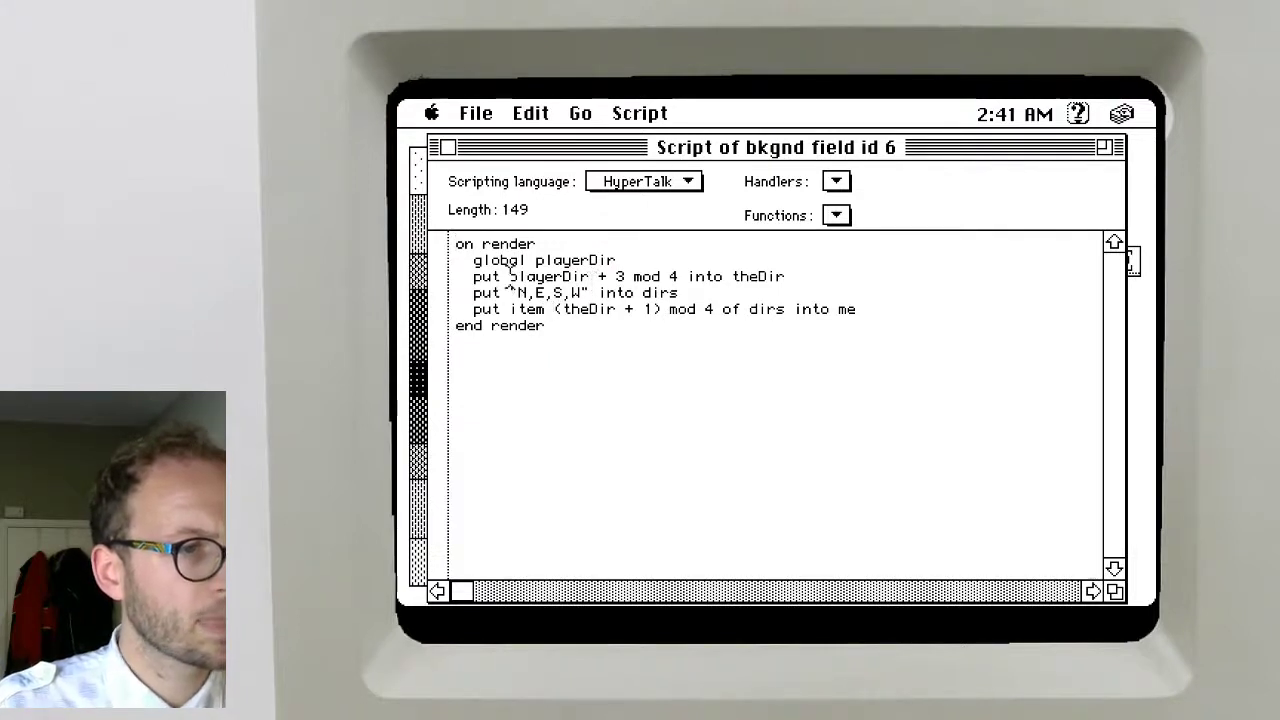
left_click_drag(510, 277, 680, 272)
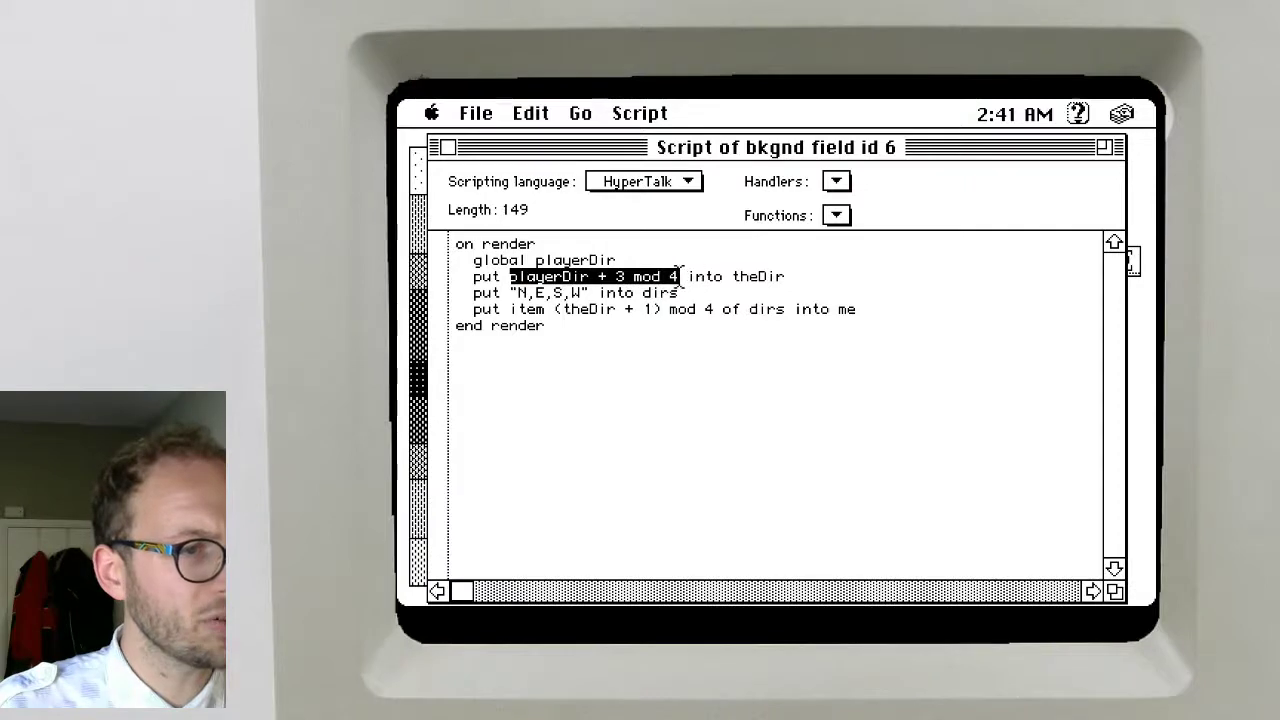
key("super+w")
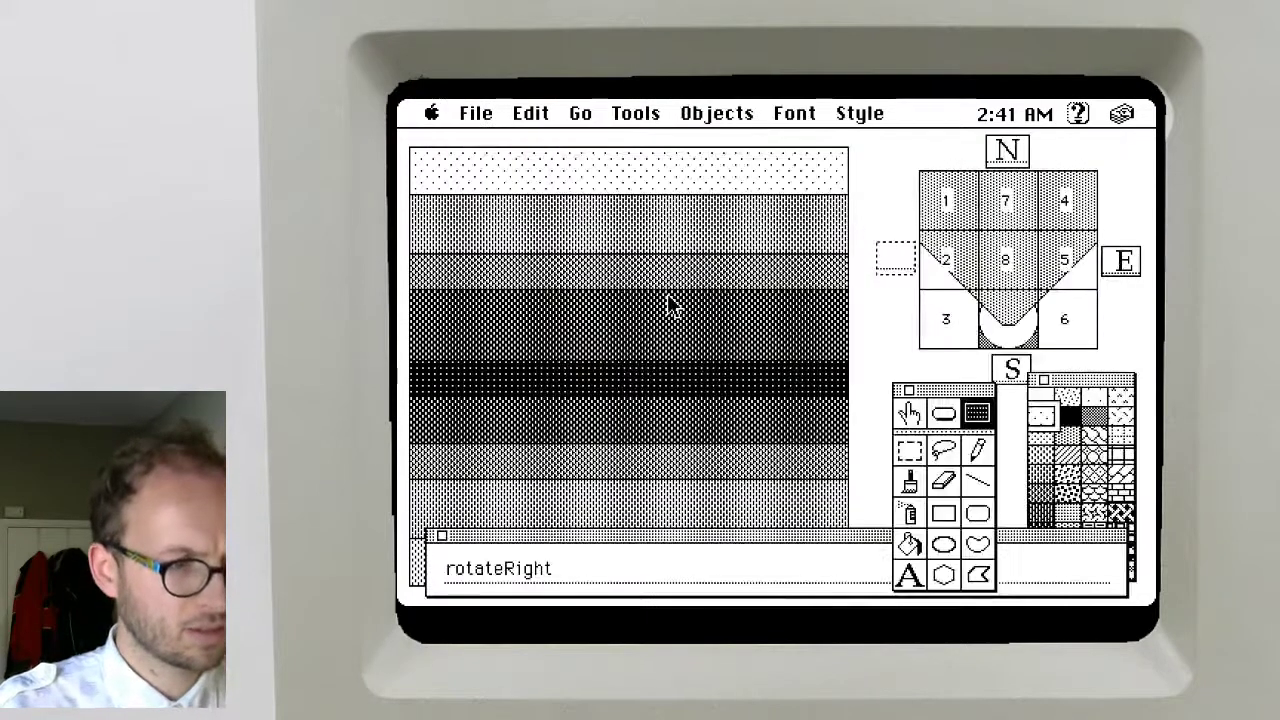
key("super+c")
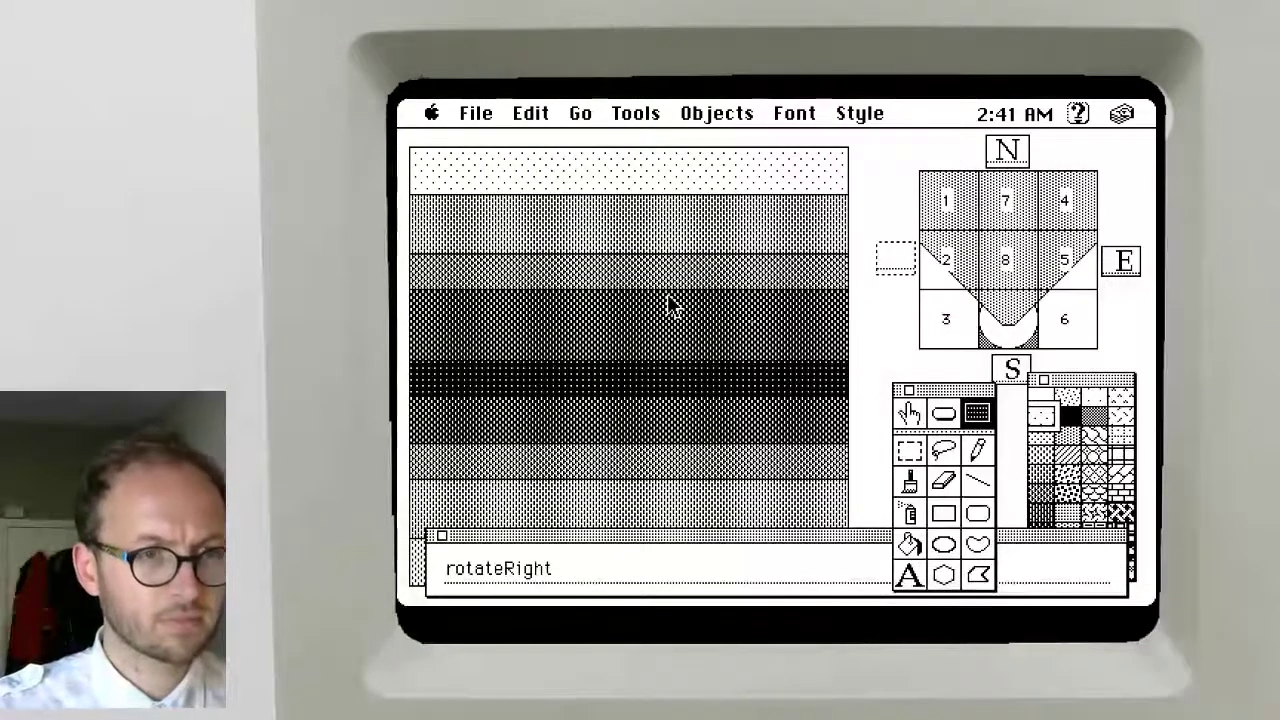
key("BackSpace")
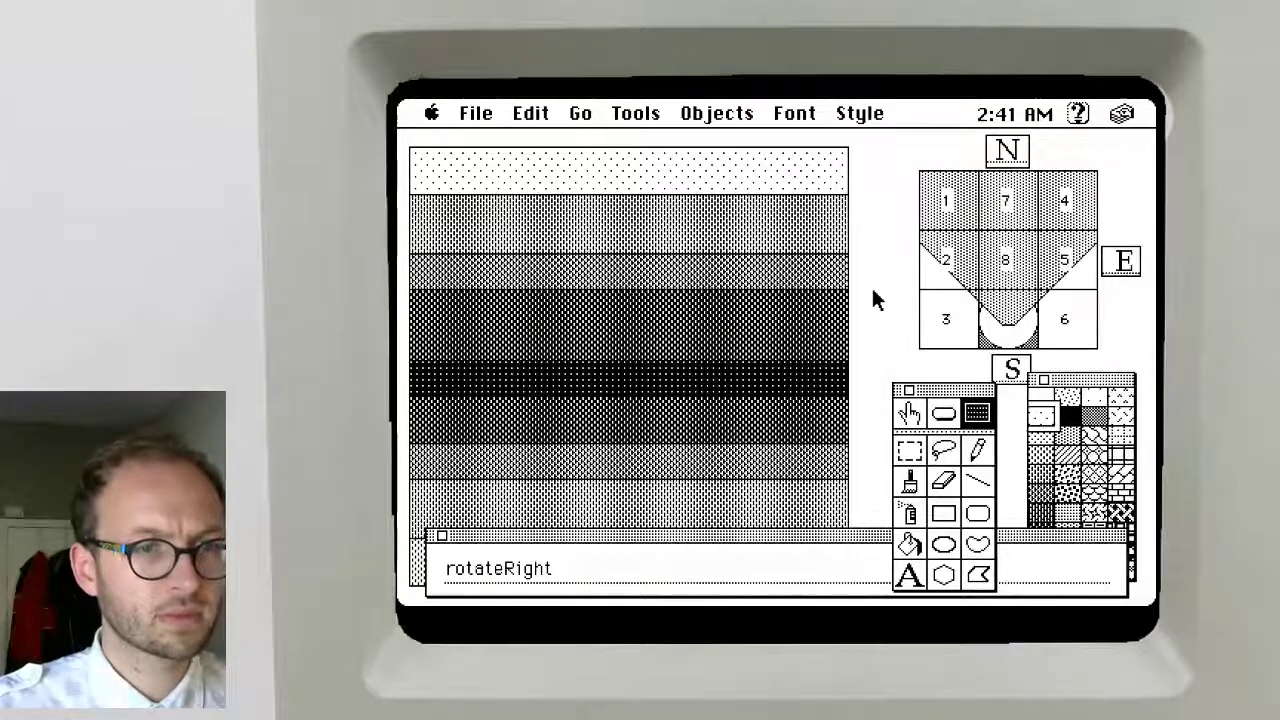
Evaluate the copied expression "playerDir + 3 mod 4" in the message box
left_click(603, 567)
key("super+a")
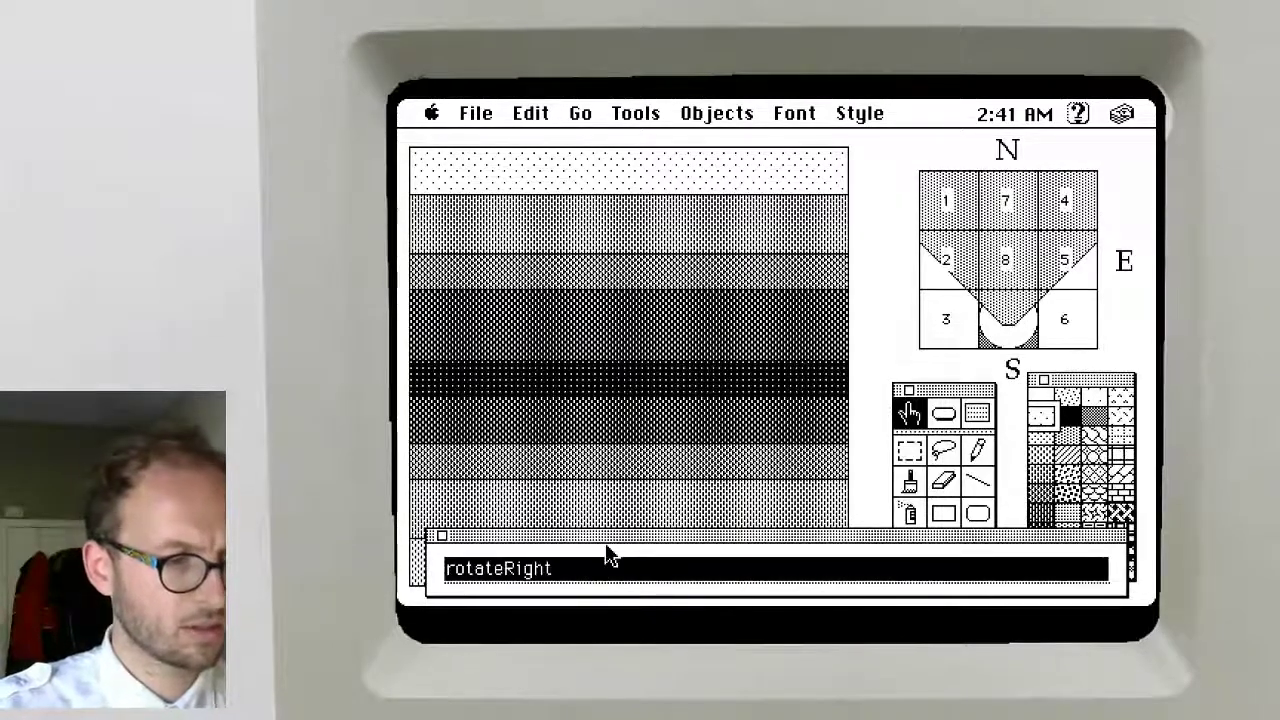
key("super+v")
key("Return")
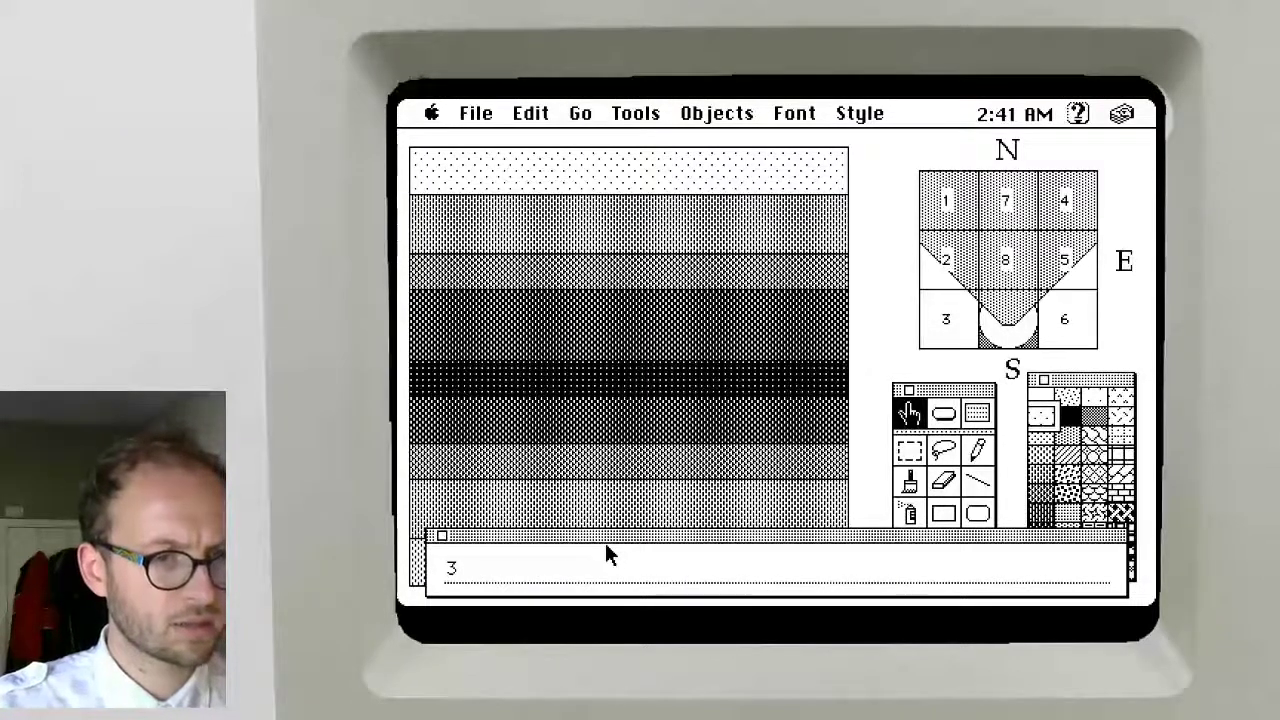
Duplicate the field below the map and place the copy left of the map
left_click(977, 413)
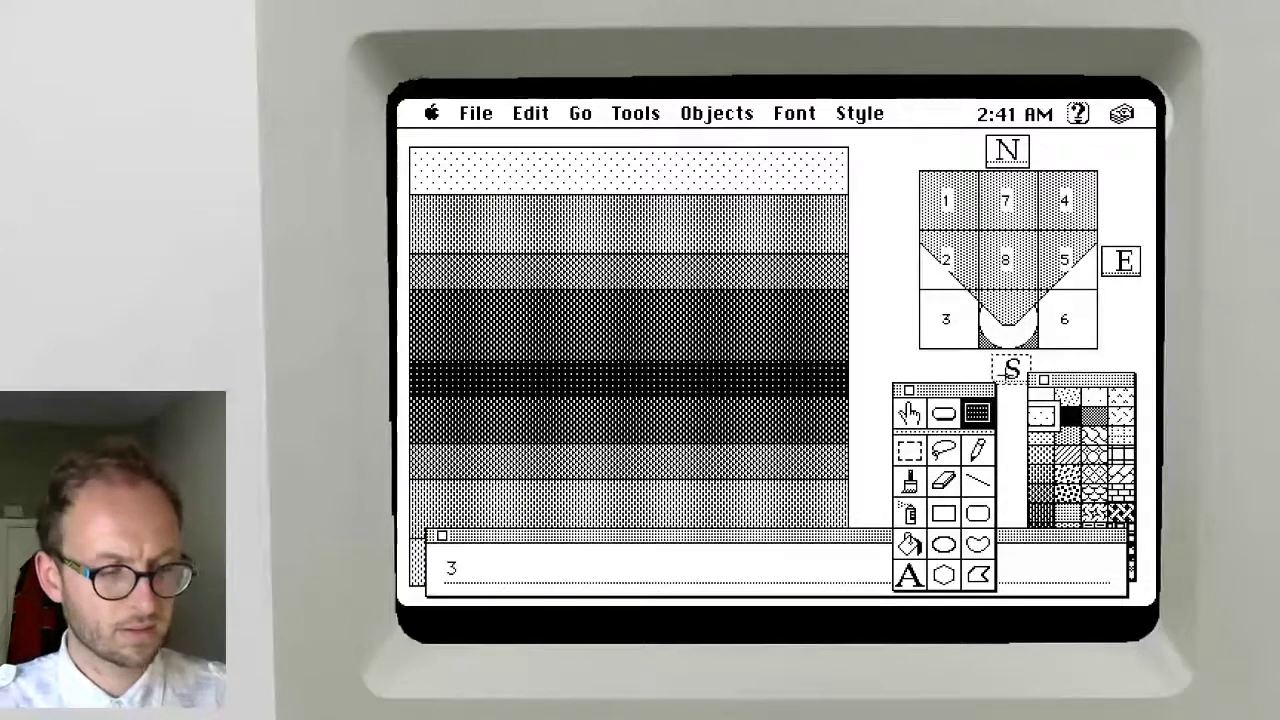
key("super+v")
left_click_drag(1016, 370, 898, 258)
In the script of the new field left of the map, change the offset to playerDir + 3 and save it
double_click(897, 258)
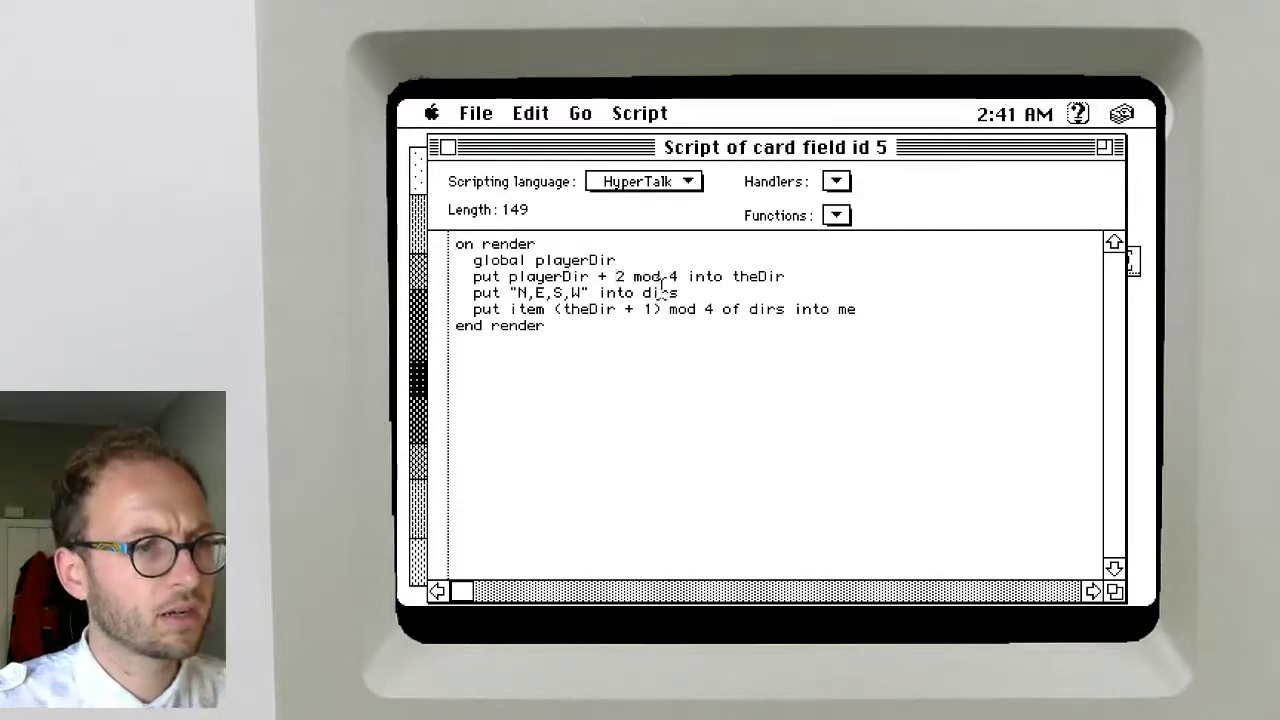
key("BackSpace")
type("3")
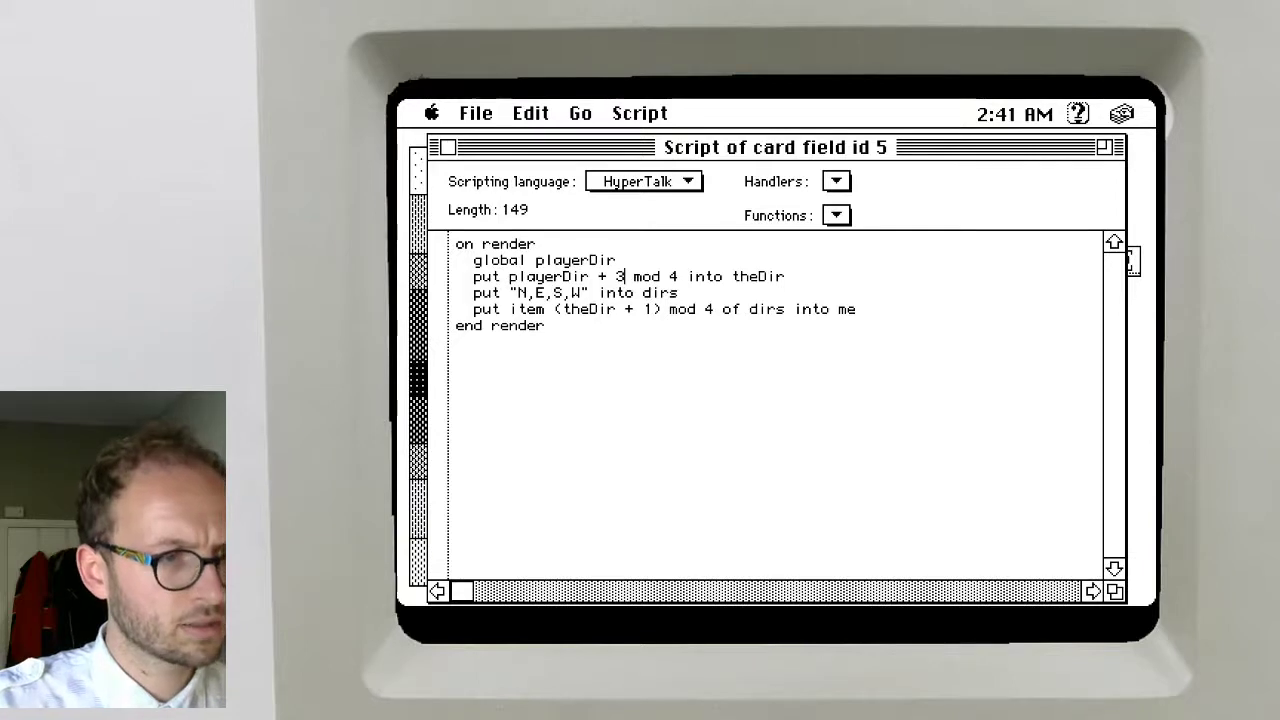
key("super+w")
key("Return")
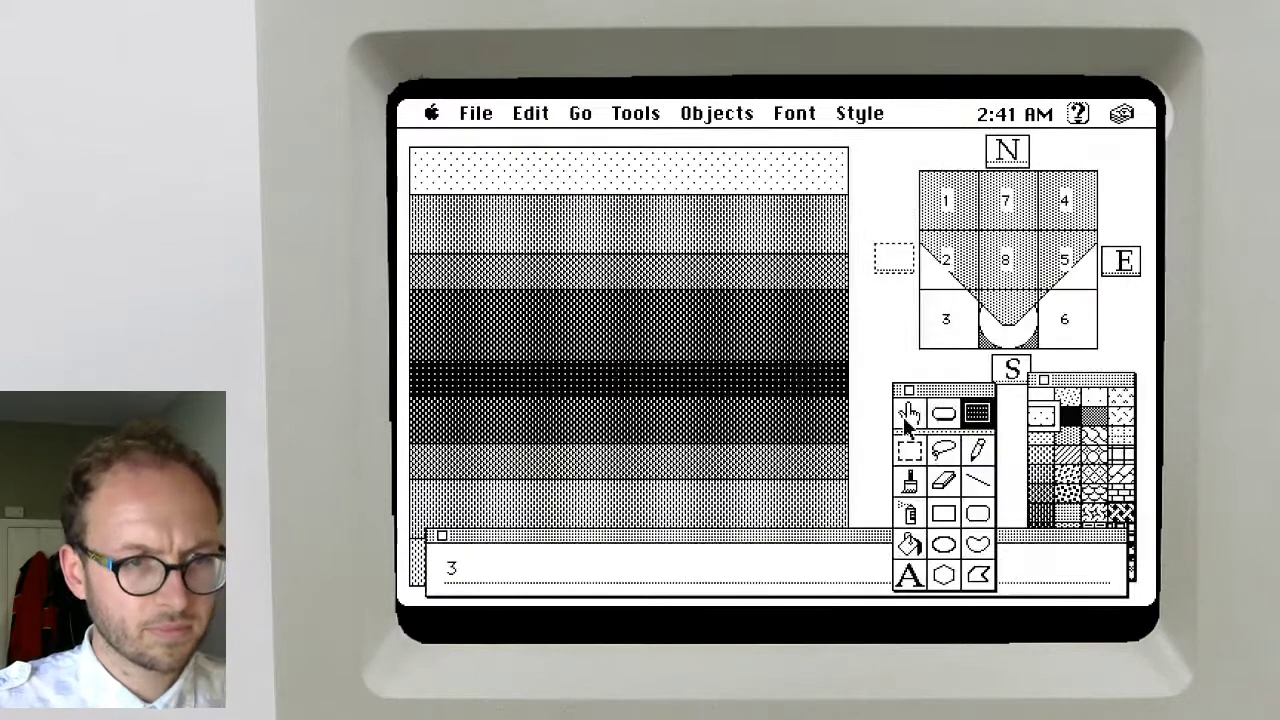
Run render from the message box, followed by repeated rotateRight commands, to test the compass labels
left_click(907, 415)
left_click(491, 569)
key("BackSpace")
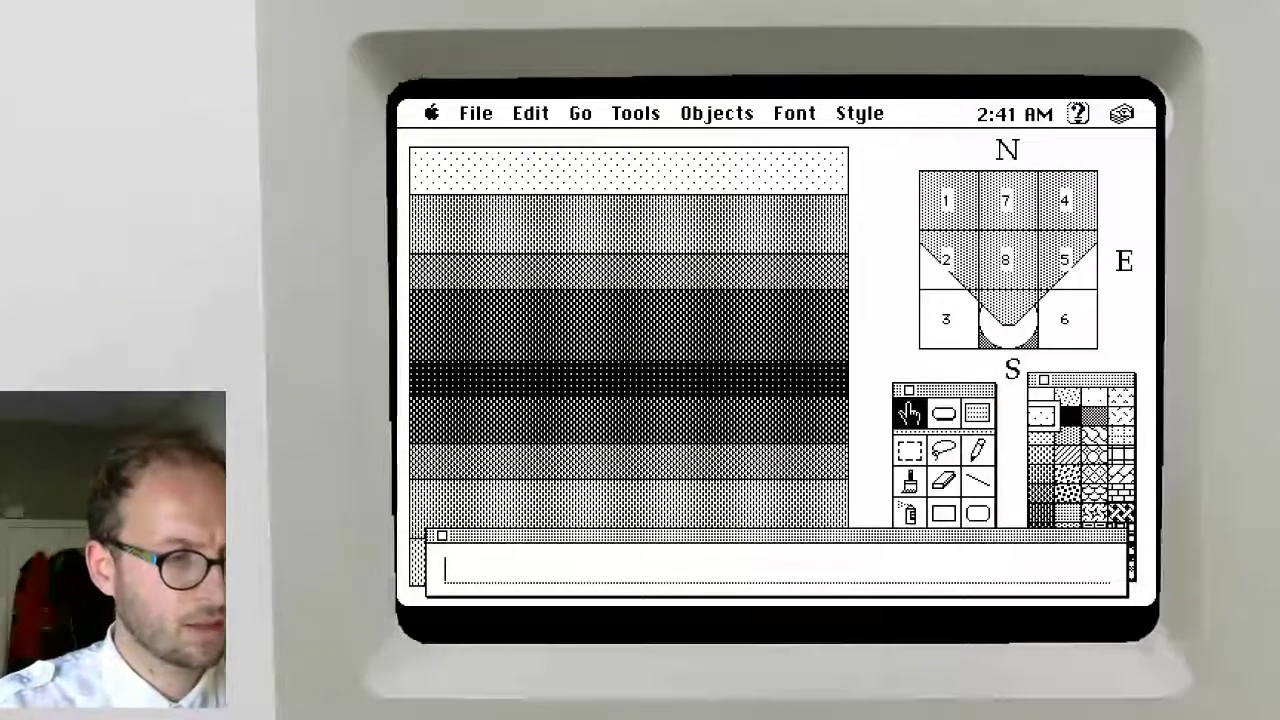
type("rotate")
key("Return")
type("render")
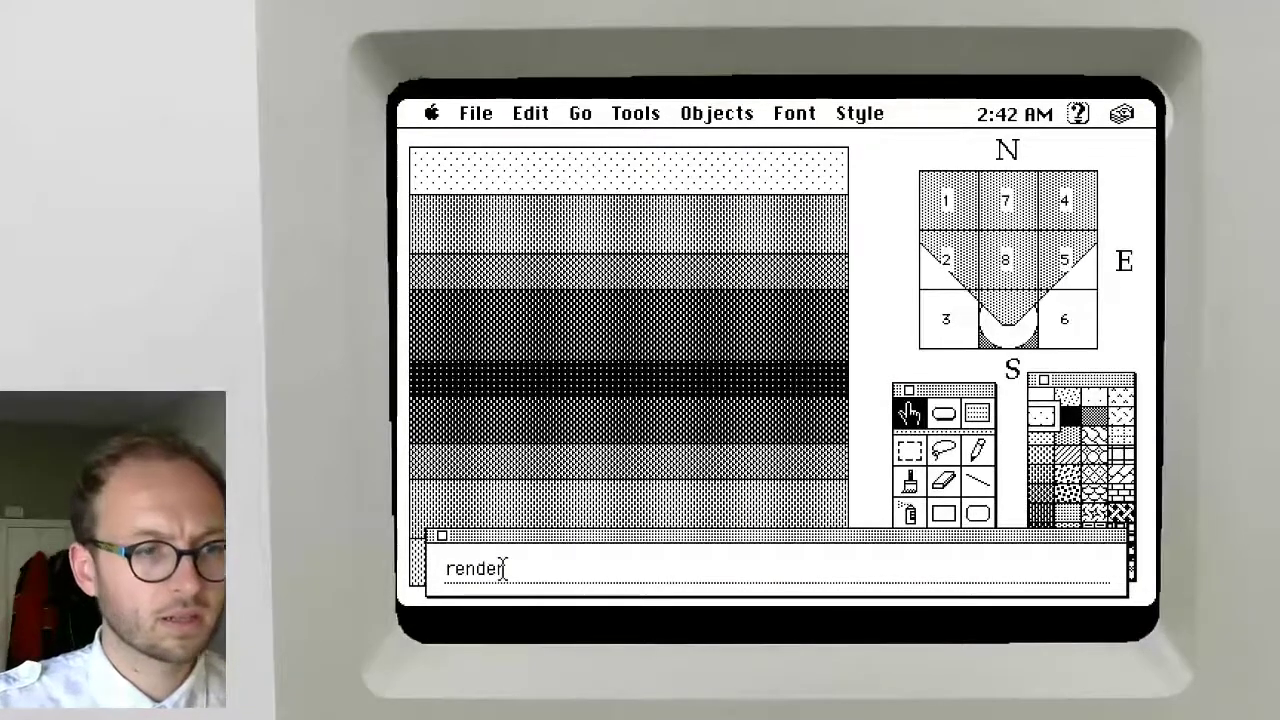
key("Return")
type("rotateRight")
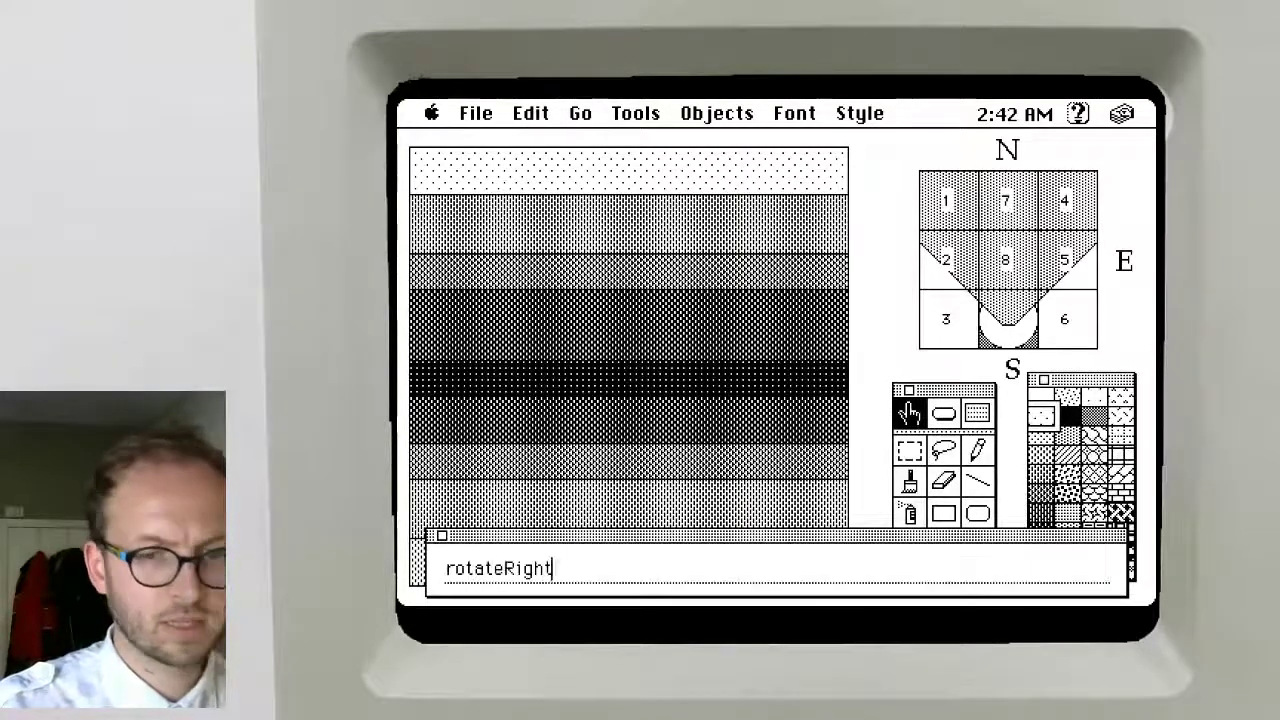
key("Return")
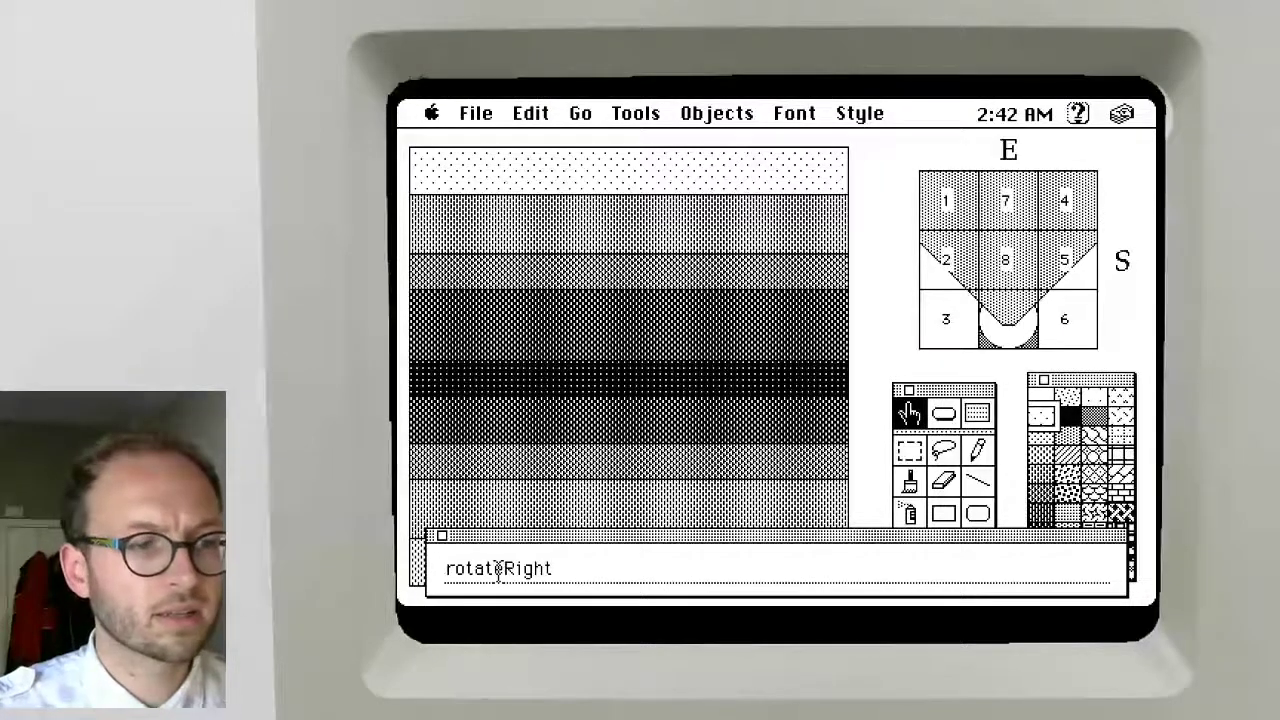
key("Return")
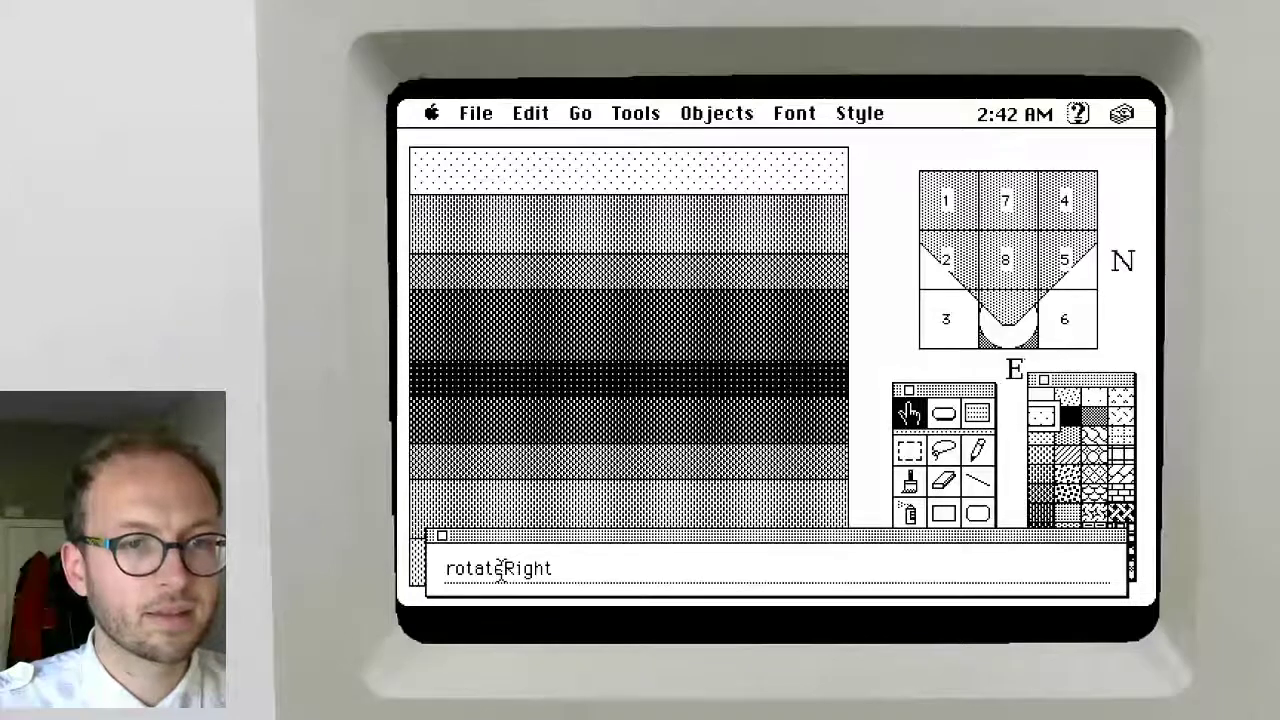
In the script of the field above the map, remove "mod 4" after "(theDir + 1)" and save it
left_click(975, 415)
double_click(1007, 148, "shift")
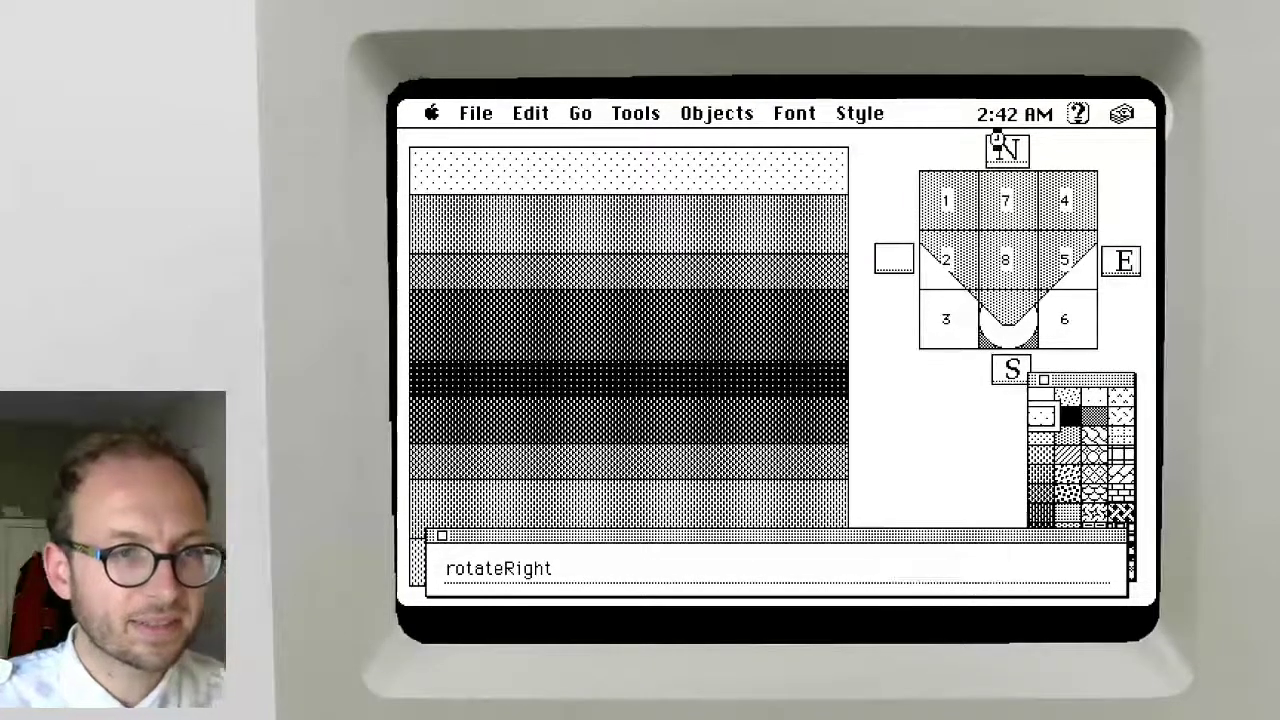
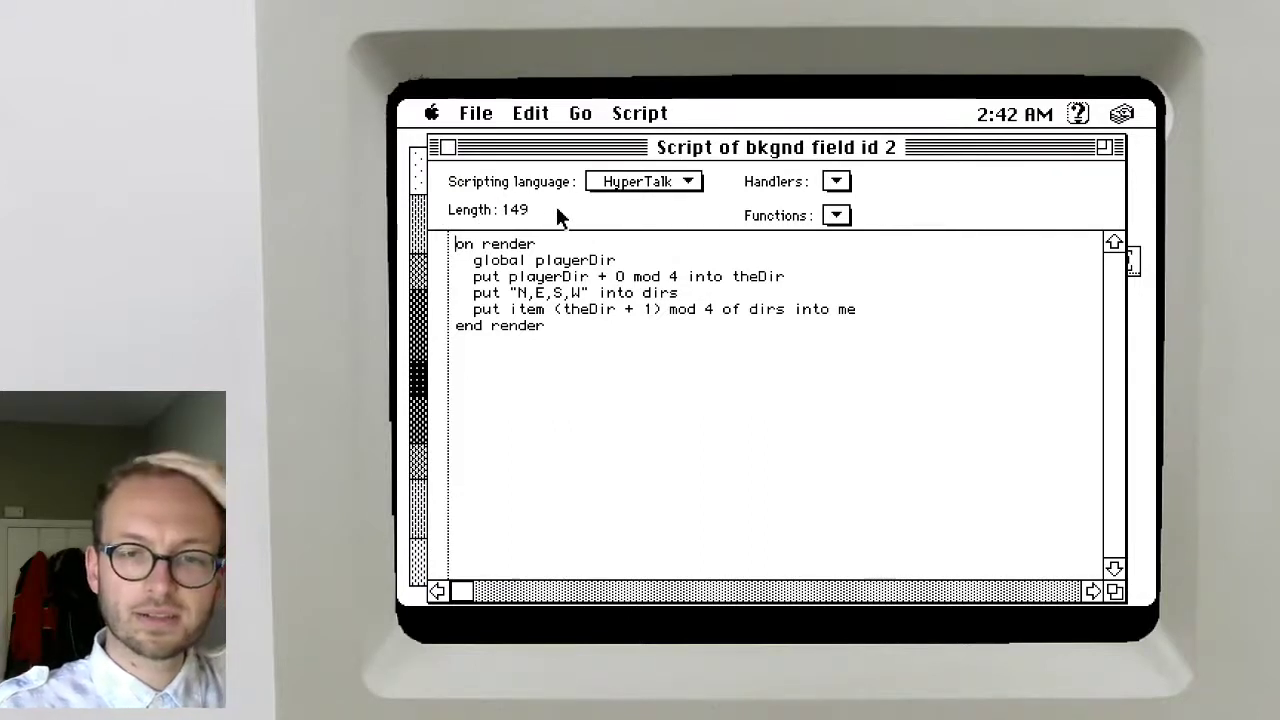
double_click(680, 309)
key("BackSpace")
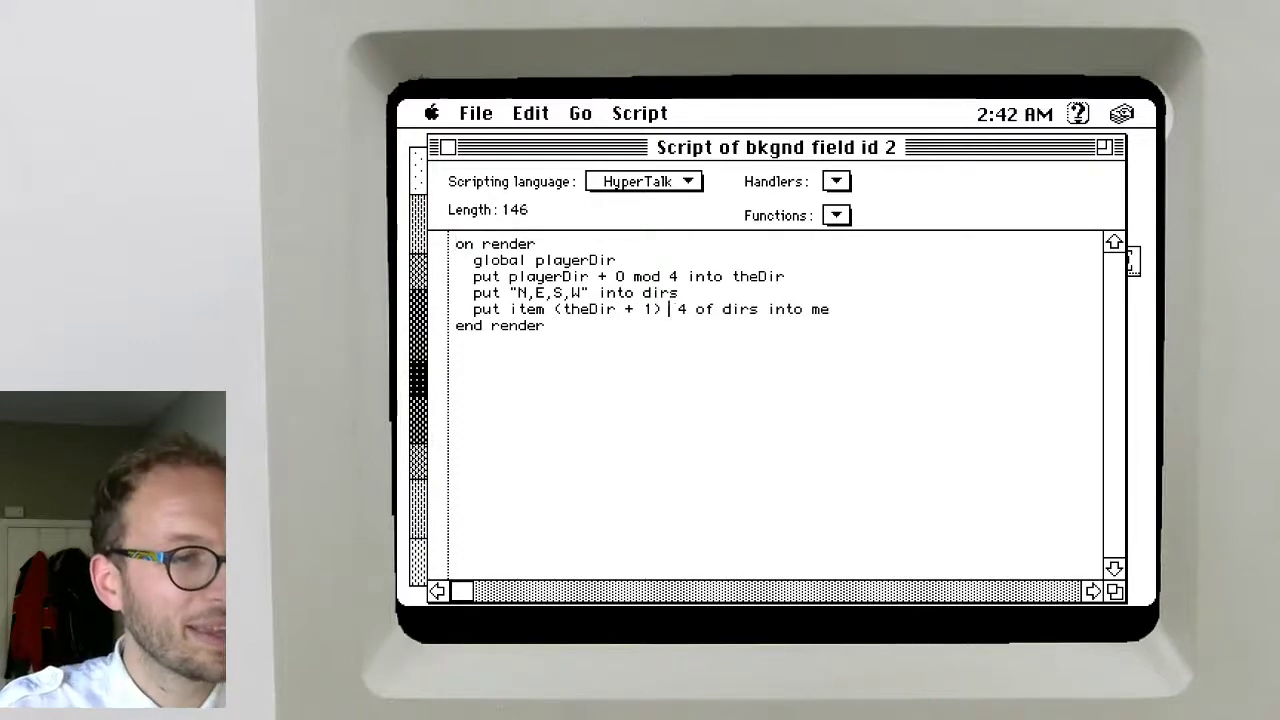
key("BackSpace")
key("BackSpace")
key("BackSpace")
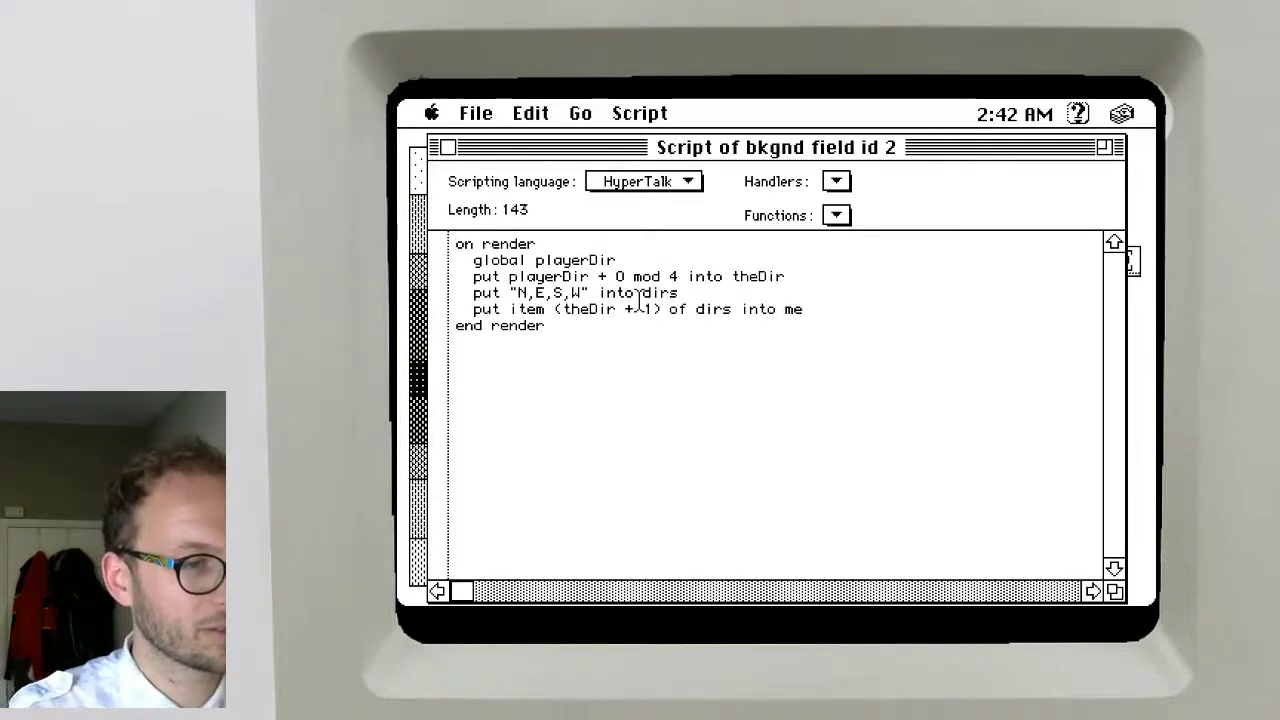
key("super+w")
key("Return")
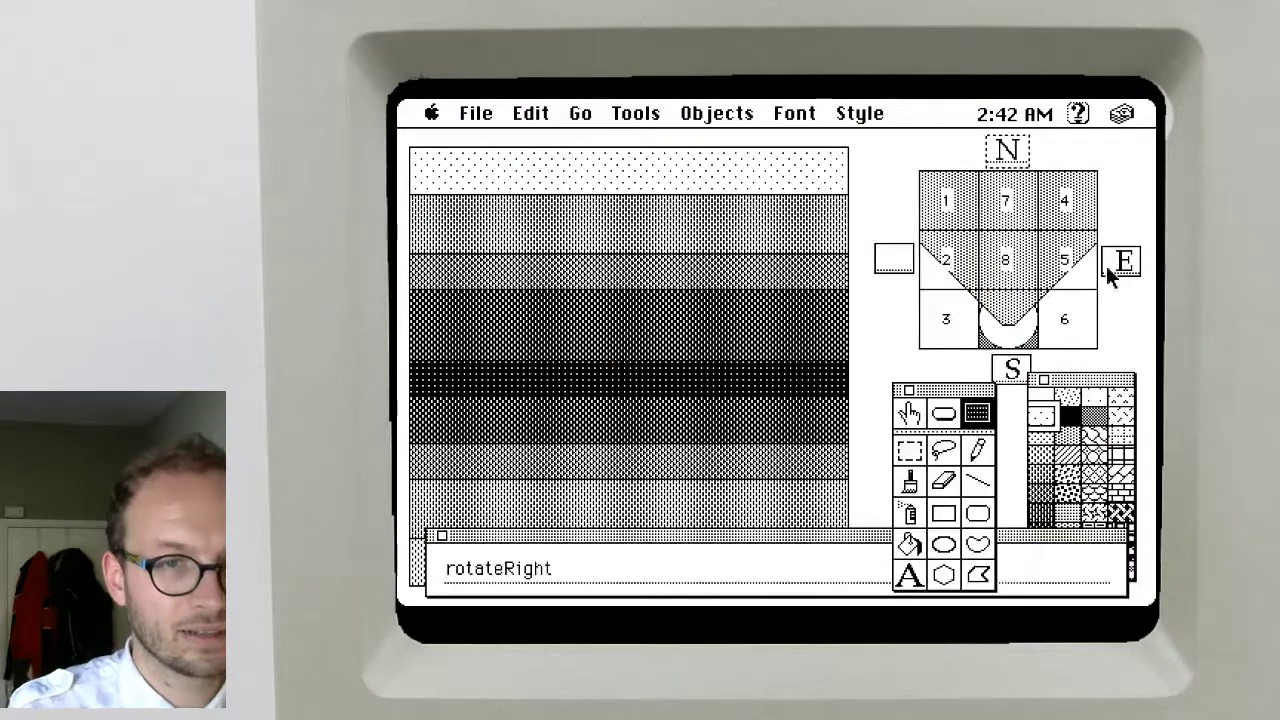
In the script of the rightDir field, remove "mod 4" after "(theDir + 1)" and save it
double_click(1122, 264)
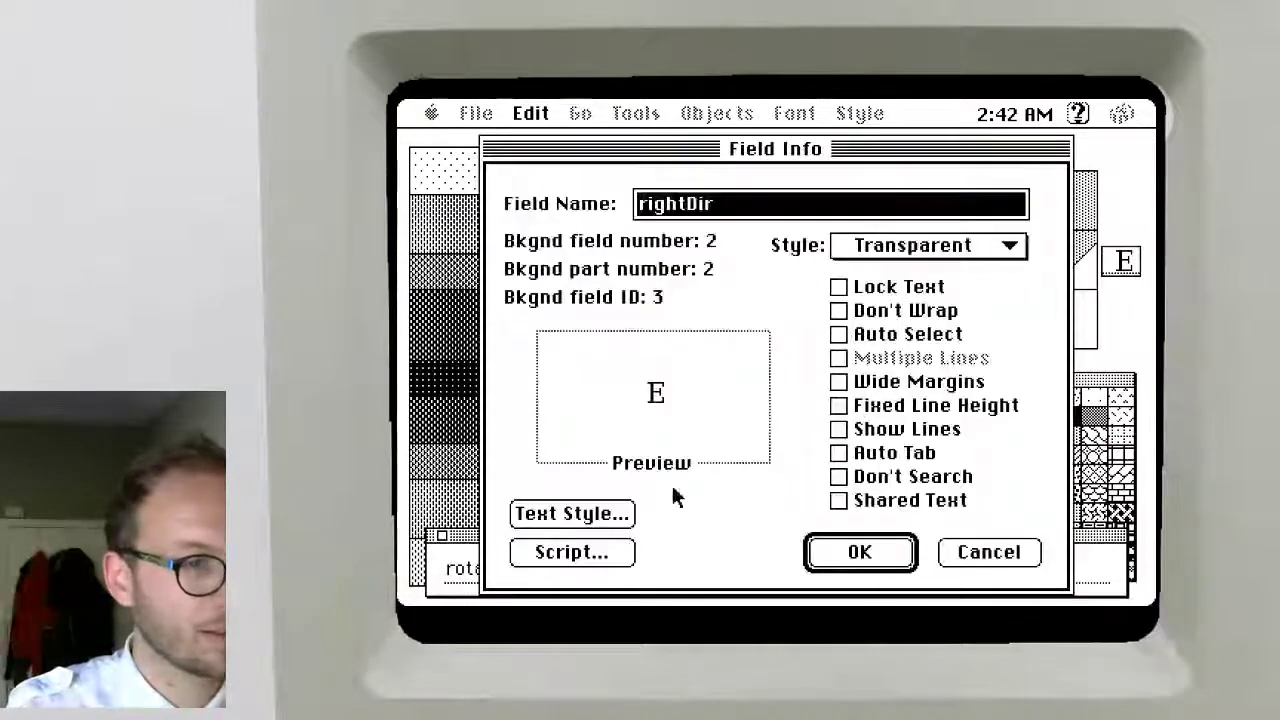
left_click(609, 551)
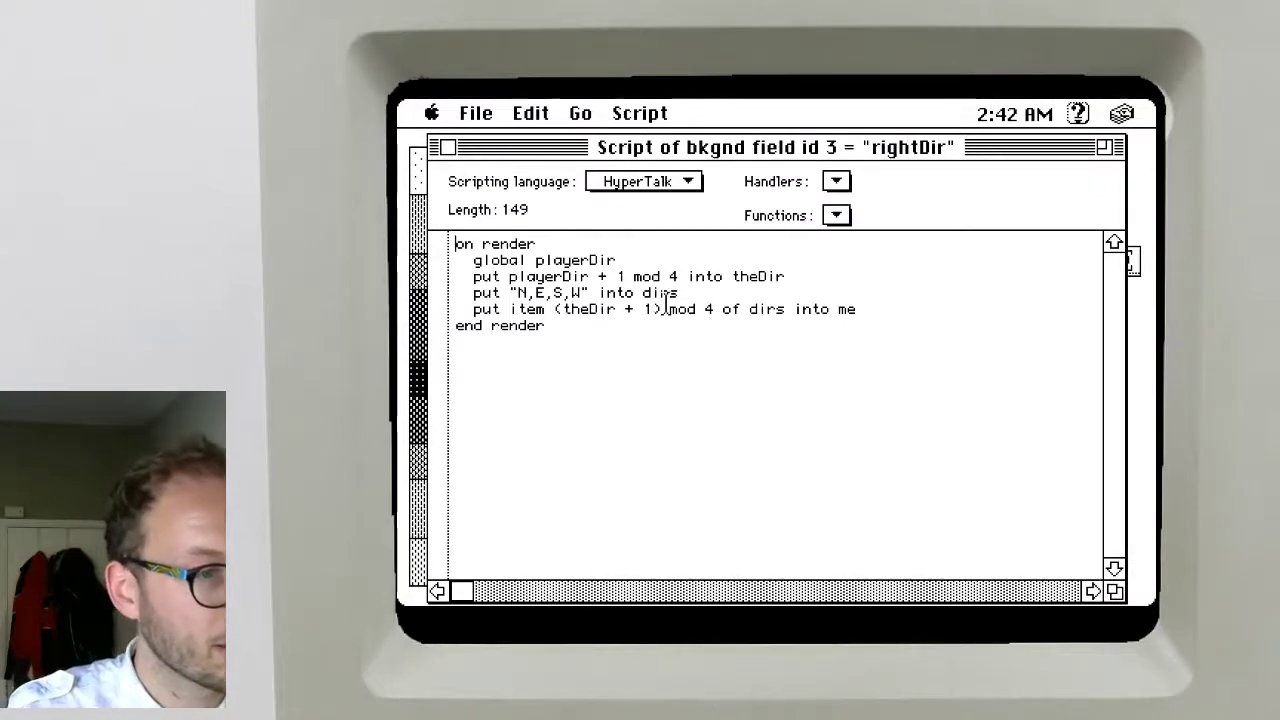
left_click_drag(661, 309, 716, 312)
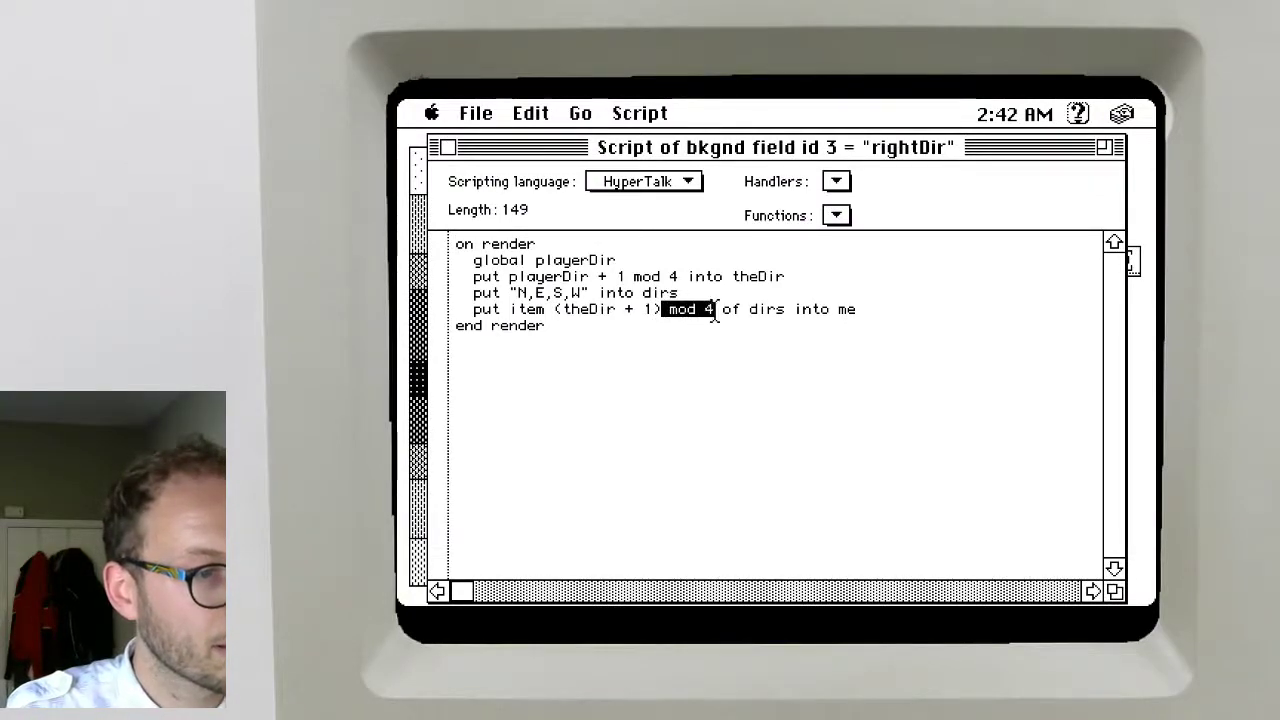
key("BackSpace")
key("super+w")
key("Return")
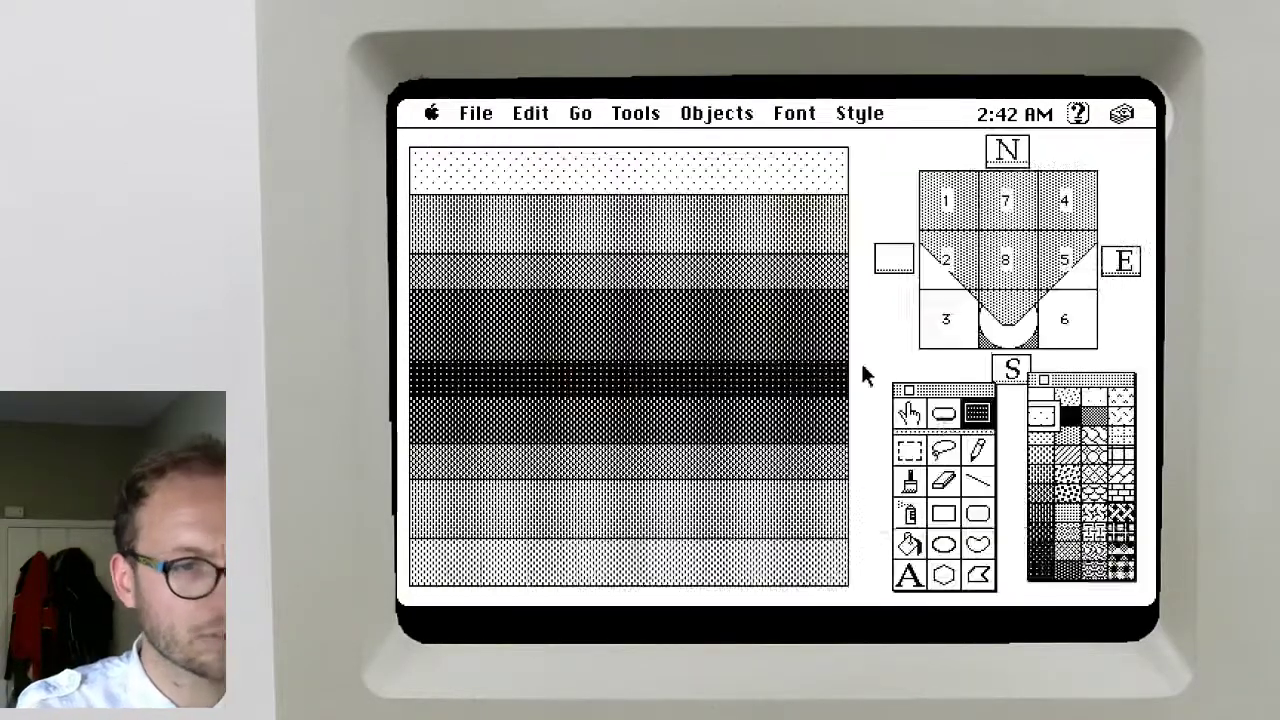
In the script of the field below the map, remove "mod 4" after "(theDir + 1)" and save it
key("super+m")
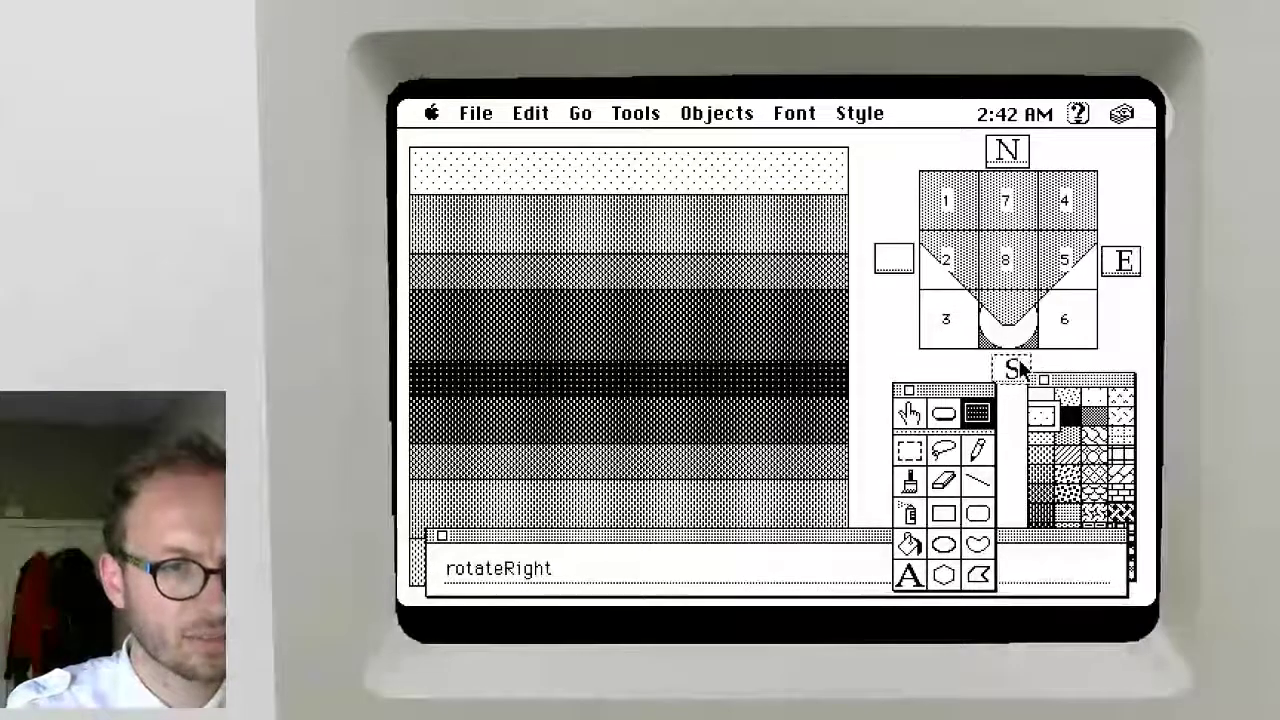
left_click(1016, 369)
left_click(1016, 369, "alt+shift+super")
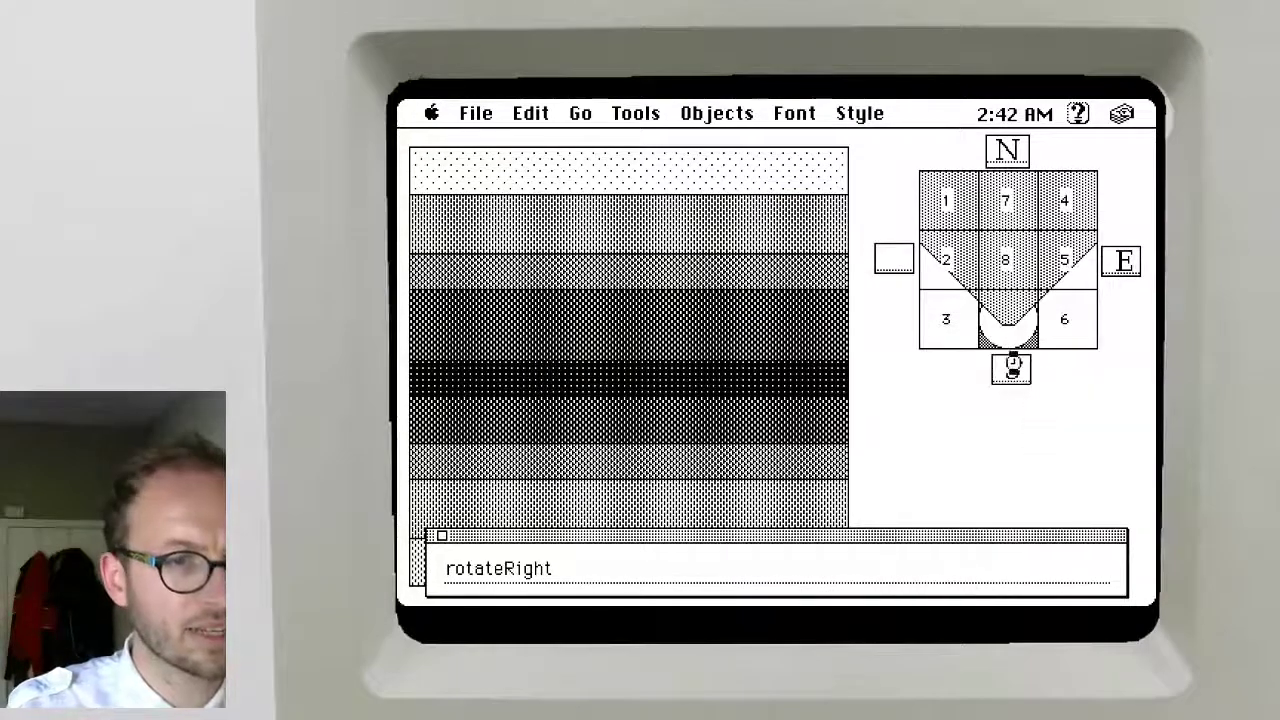
left_click_drag(665, 316, 712, 318)
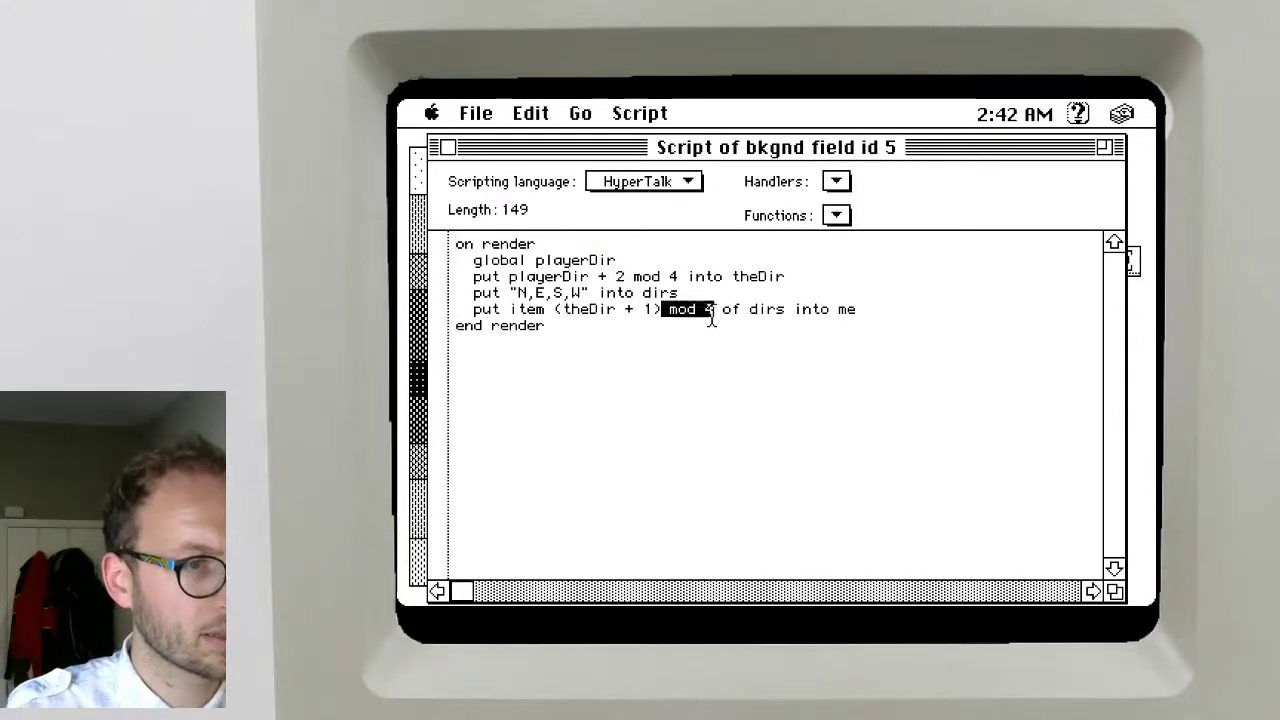
key("BackSpace")
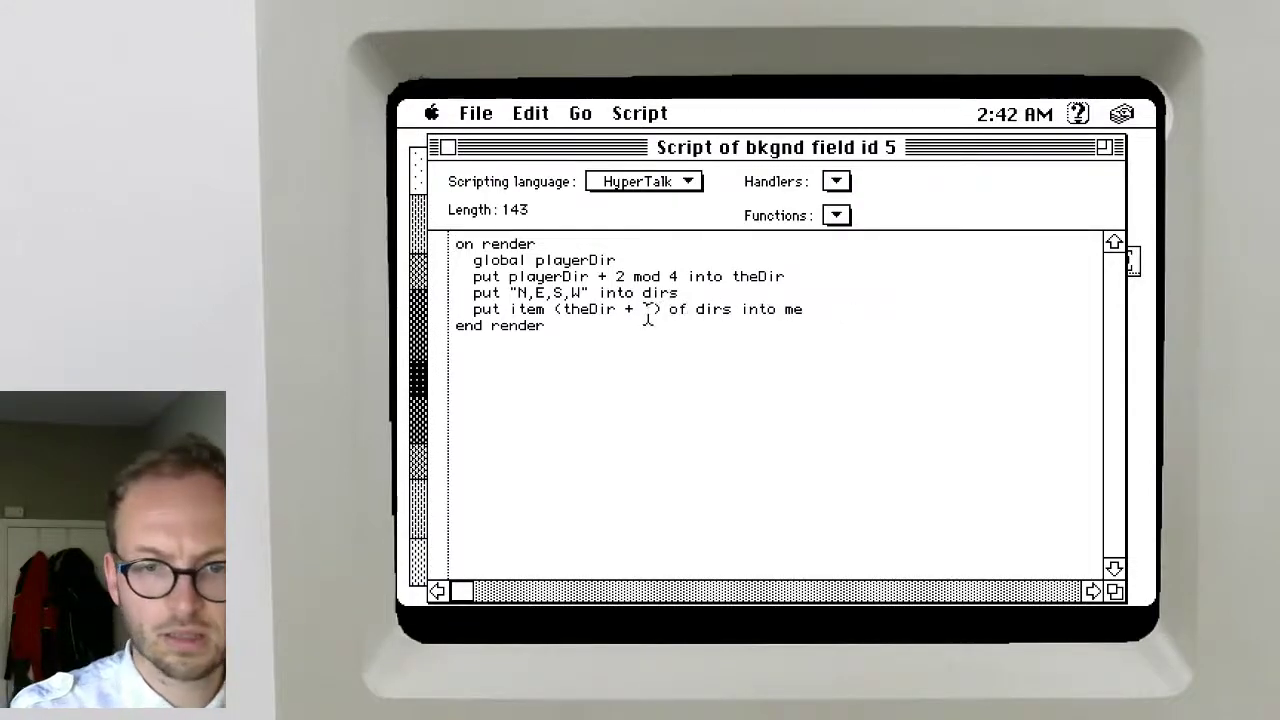
key("super+w")
key("Return")
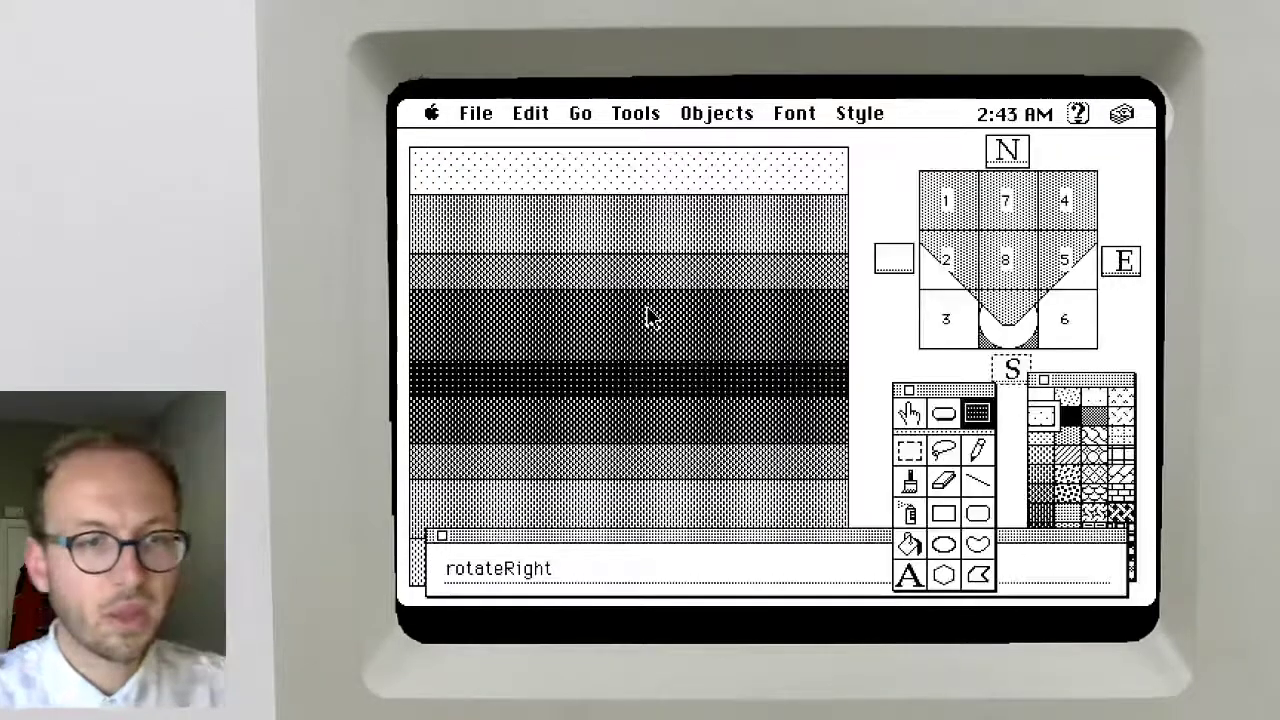
In the script of the field left of the map, remove "mod 4" after "(theDir + 1)" and save it
double_click(885, 264, "shift")
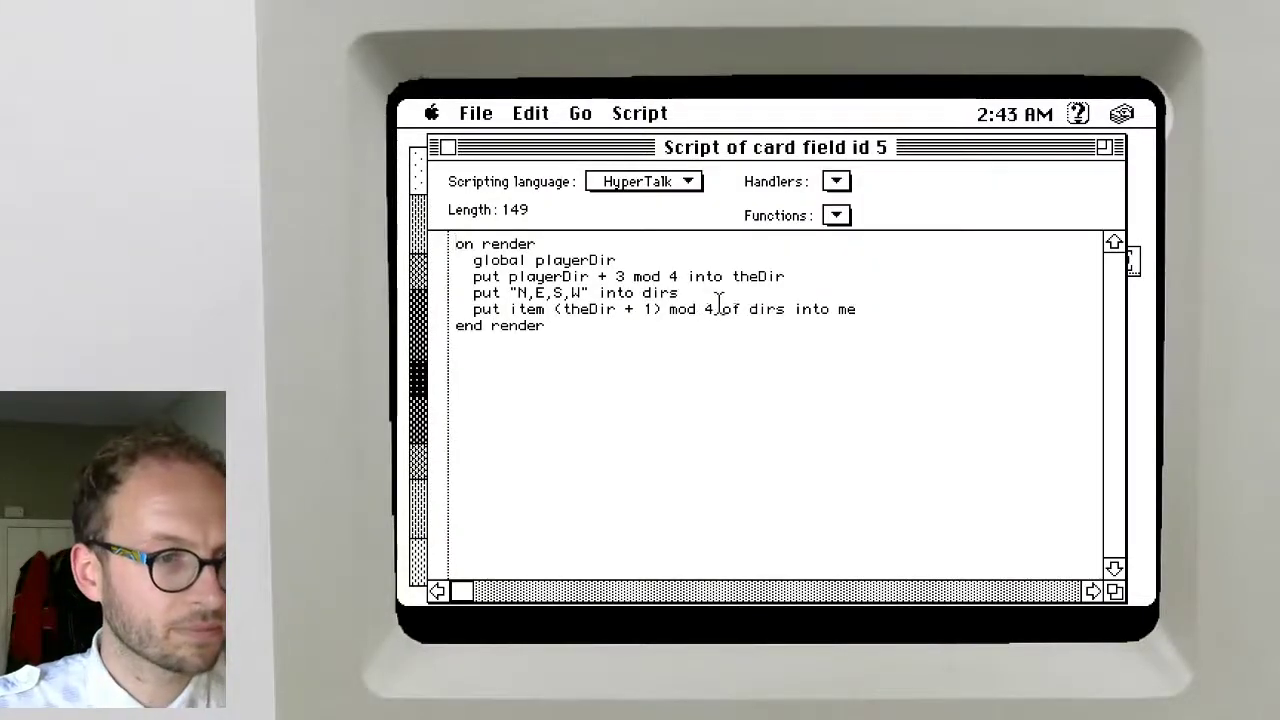
mouse_move(717, 299)
left_mouse_down()
mouse_move(676, 309)
mouse_move(708, 311)
left_mouse_up()
left_click(661, 309)
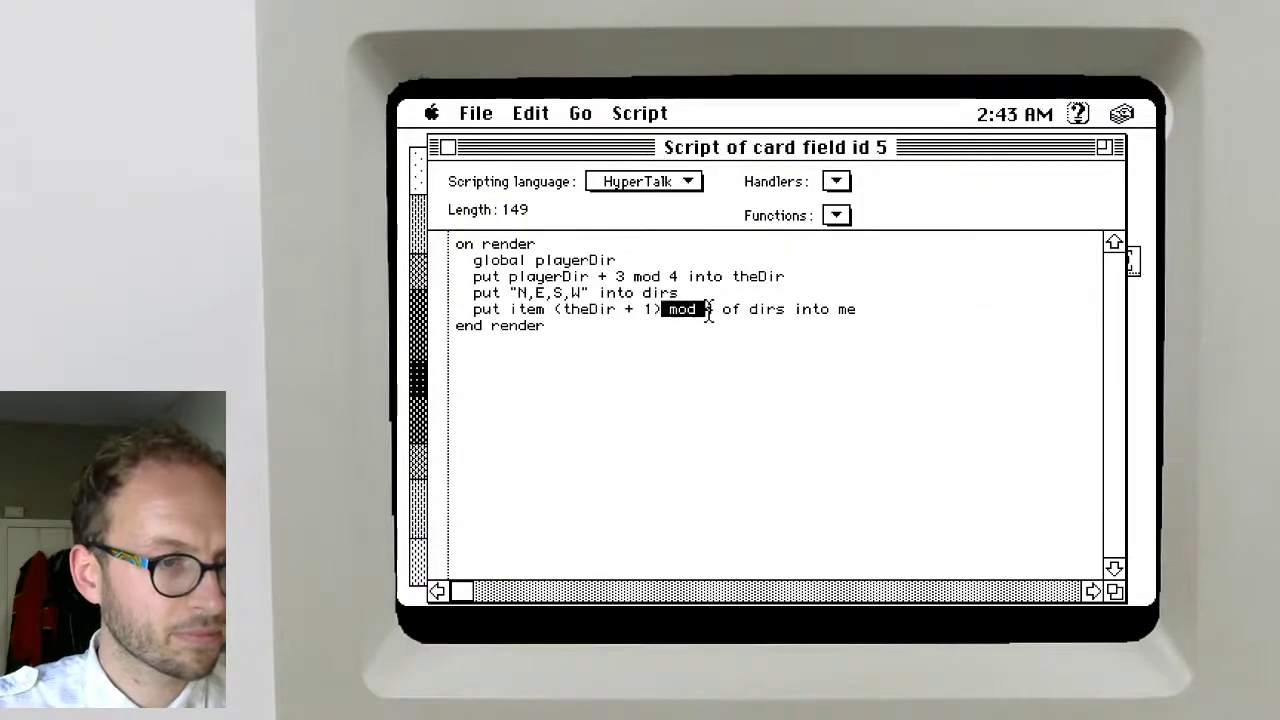
key("BackSpace")
key("super+w")
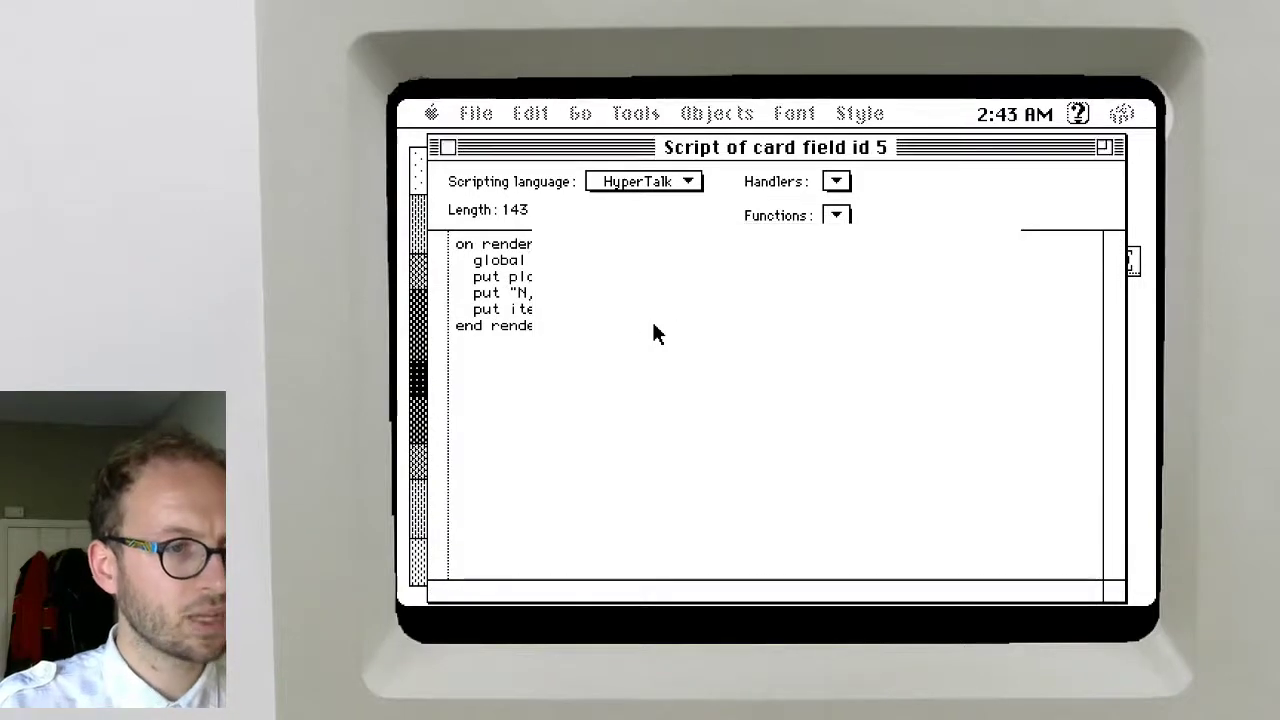
Check which direction fields are on the background, and run rotateRight repeatedly from the message box to test the labels
key("super+b")
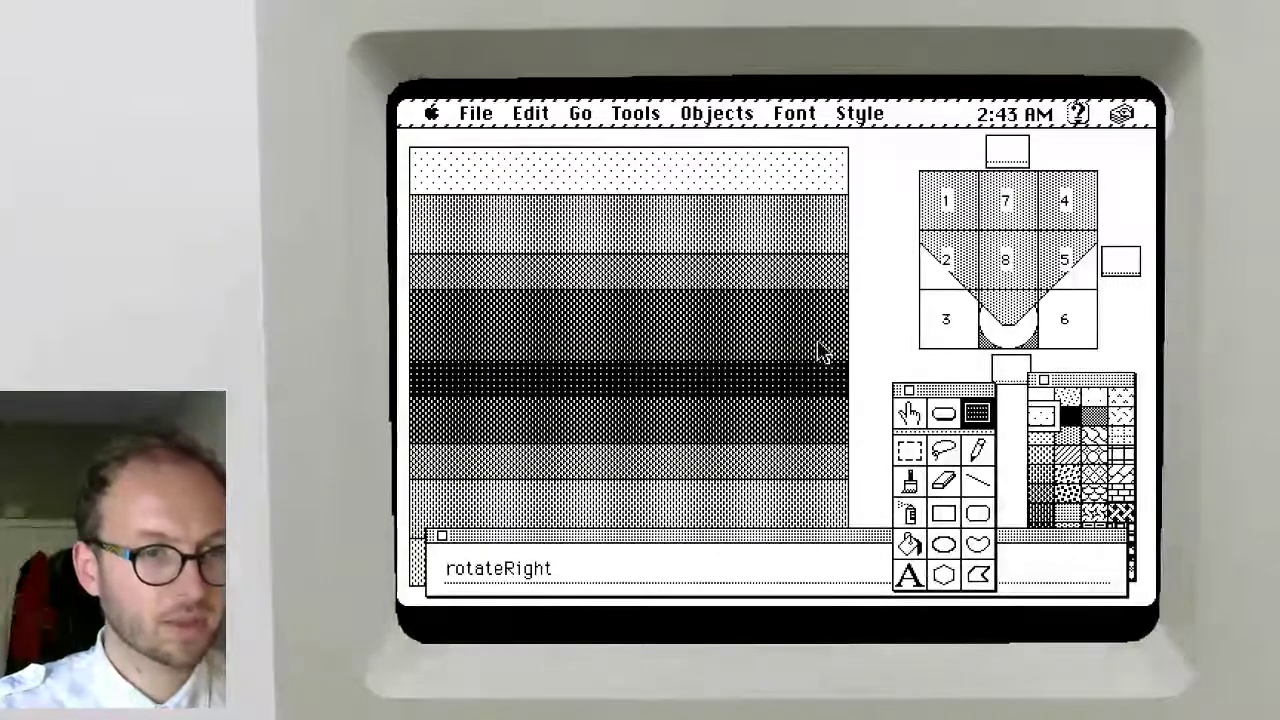
key("super+b")
left_click(910, 415)
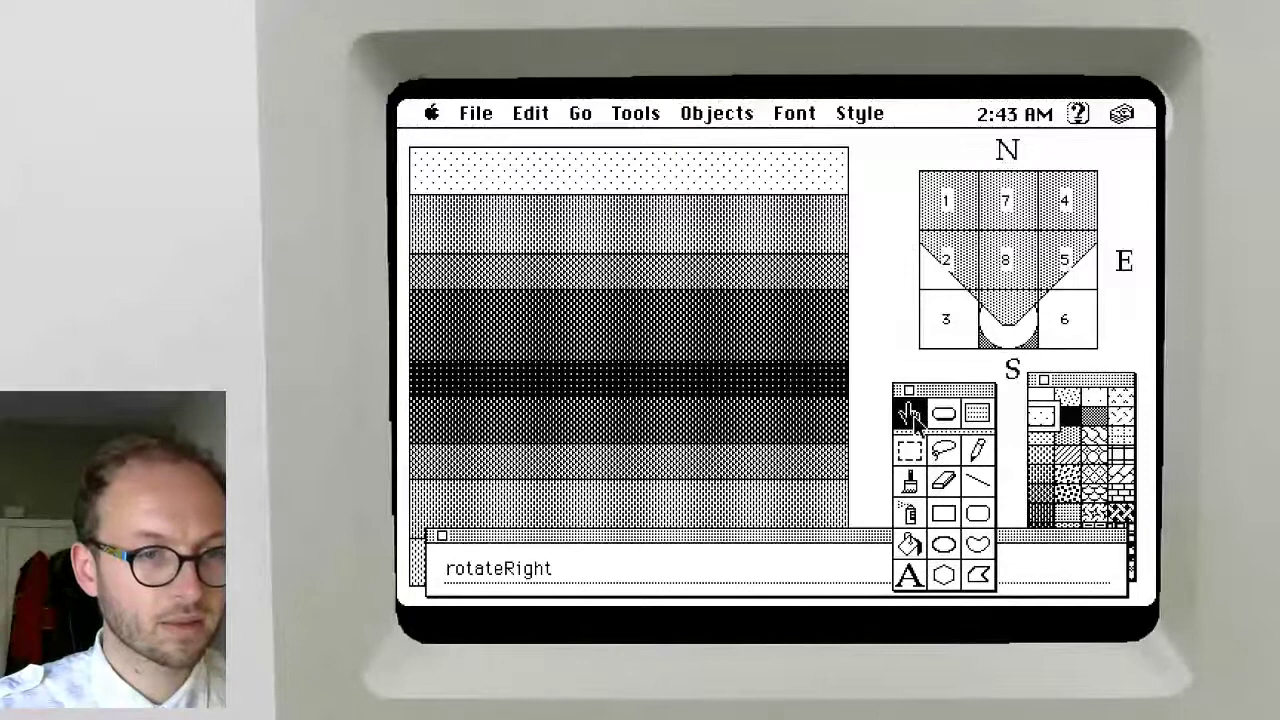
left_click(660, 560)
key("Return")
key("Return")
key("Return")
key("Return")
key("Return")
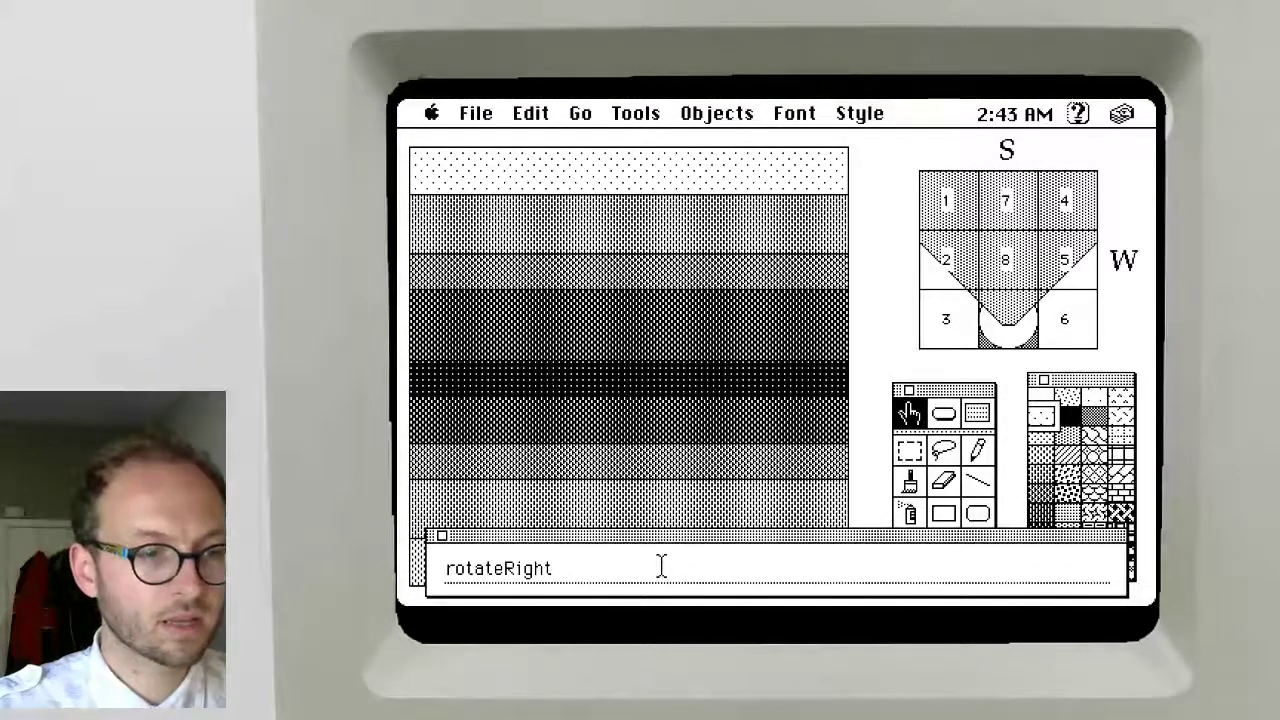
Check the playerDir value on the globals card and return to the map card
key("Right")
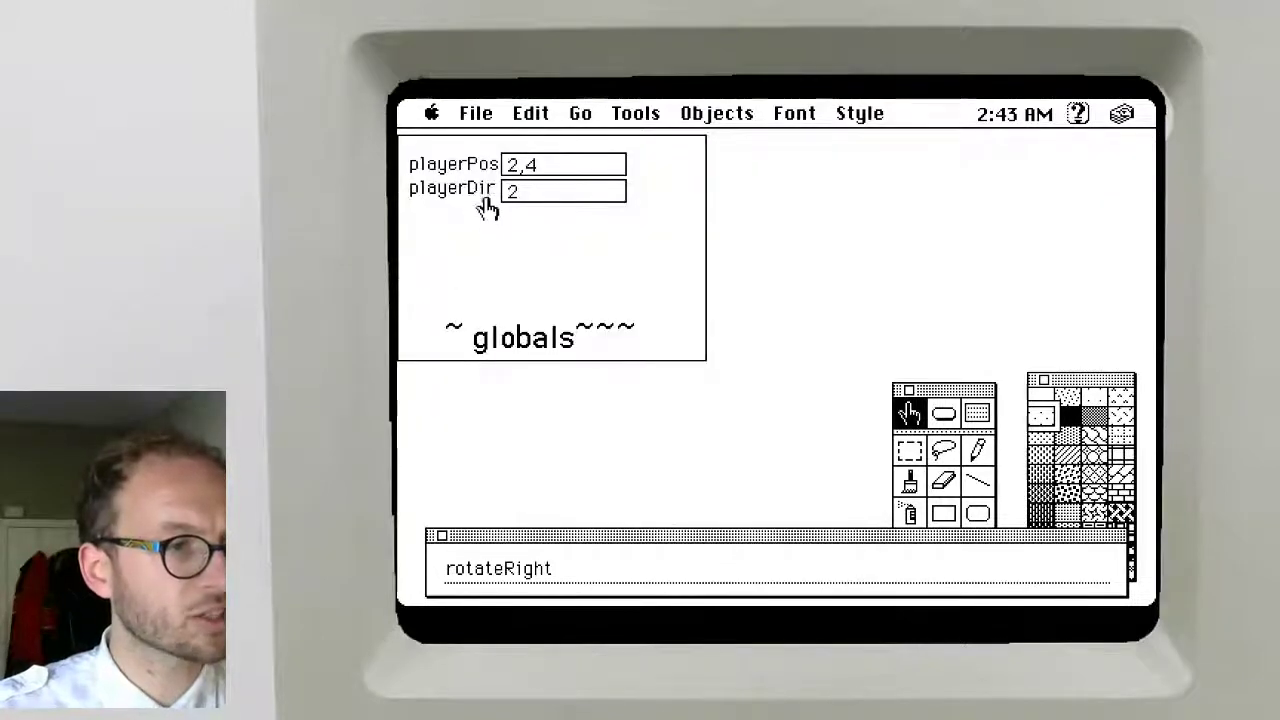
key("Left")
triple_click(553, 565)
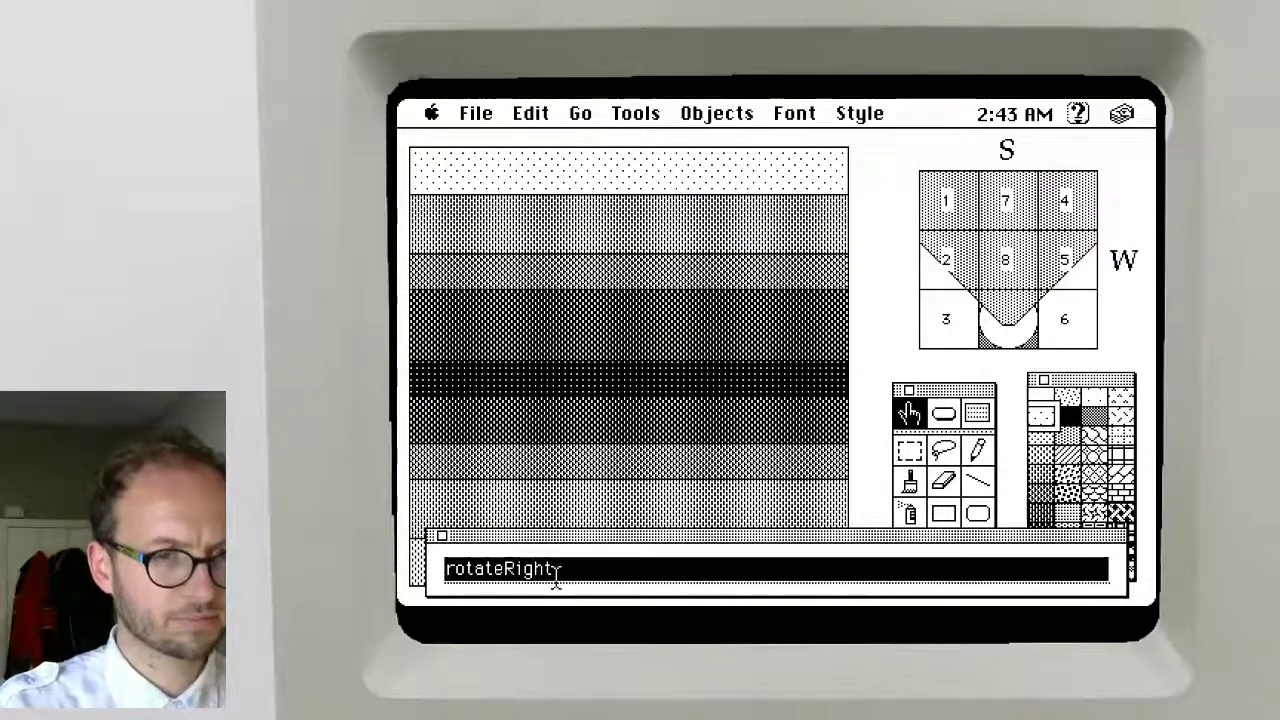
Copy the expression "playerDir + 2 mod 4" from the script of the field below the map and close the script
left_click(978, 413)
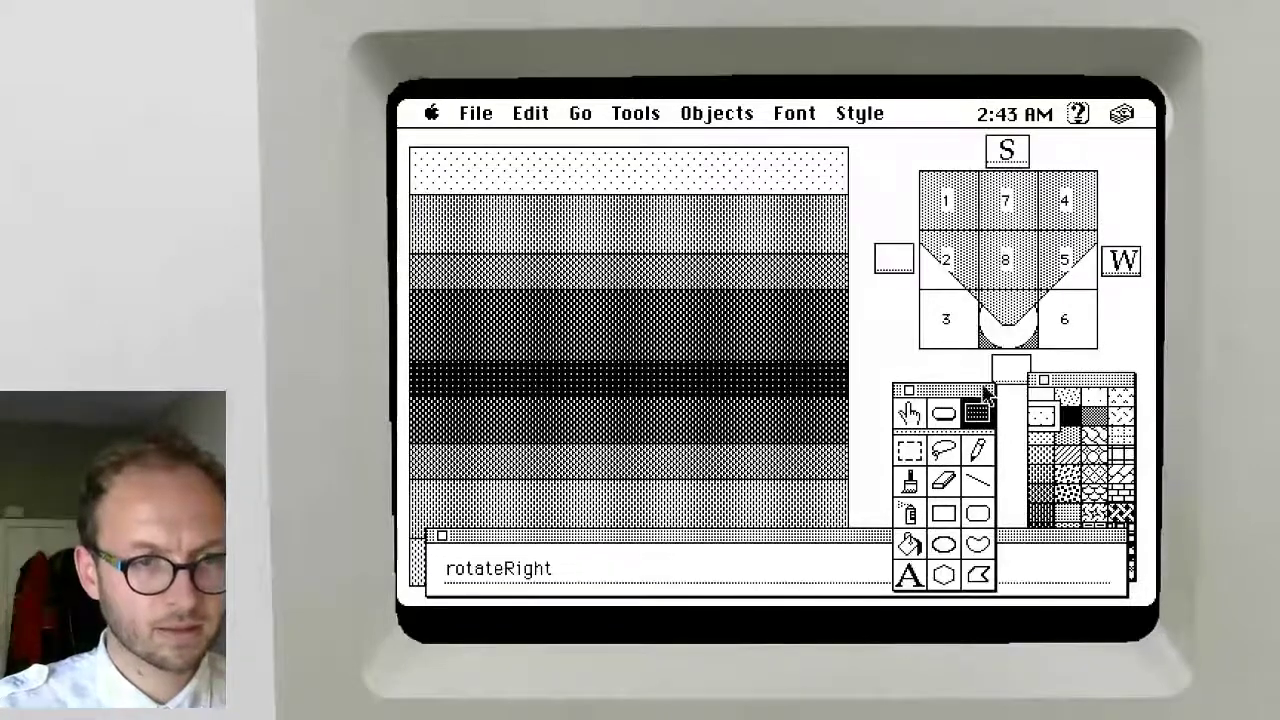
double_click(1010, 372, "shift")
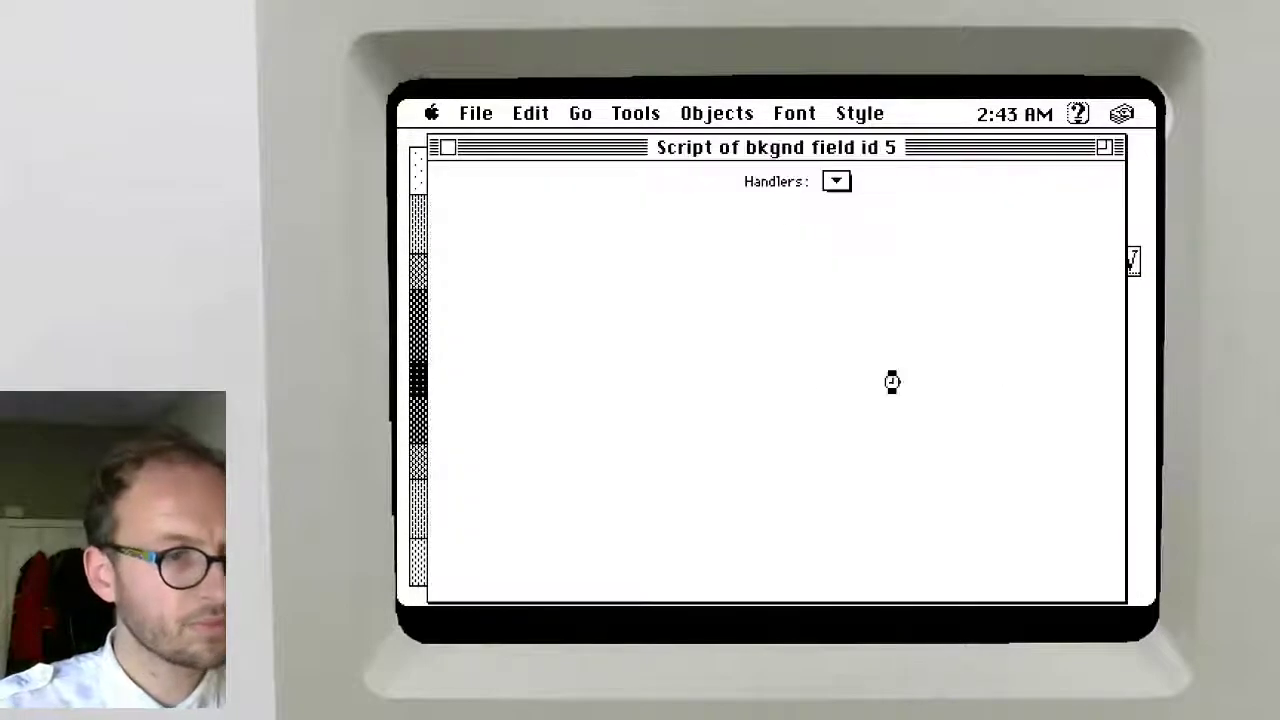
left_click_drag(501, 276, 677, 273)
key("super+c")
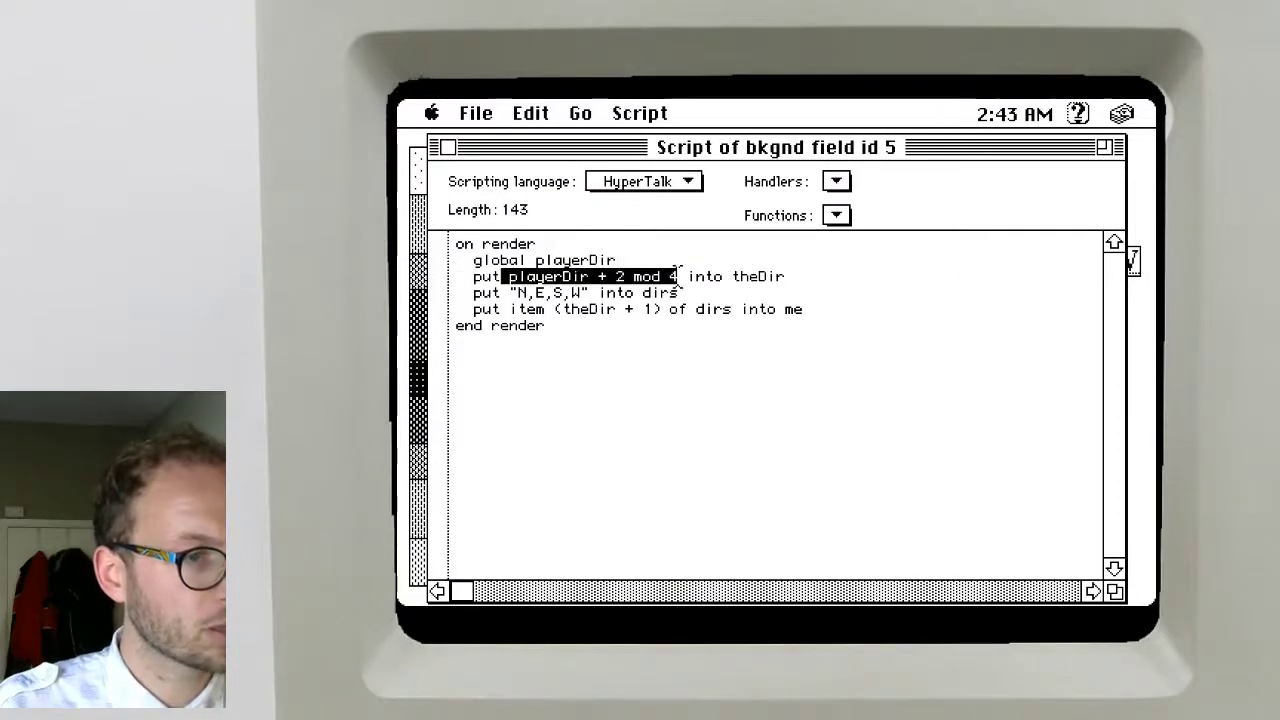
left_click(448, 147)
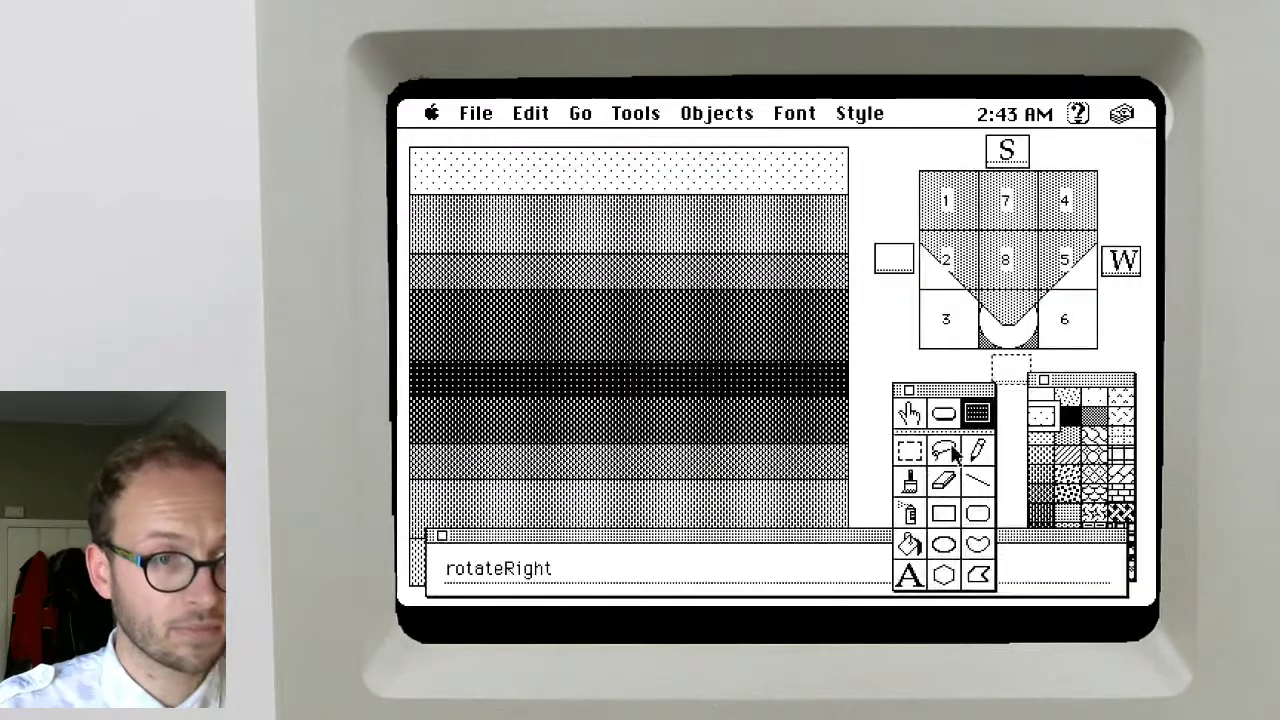
Evaluate the copied expression "playerDir + 2 mod 4" in the message box
left_click(910, 413)
left_click(640, 570)
key("super+v")
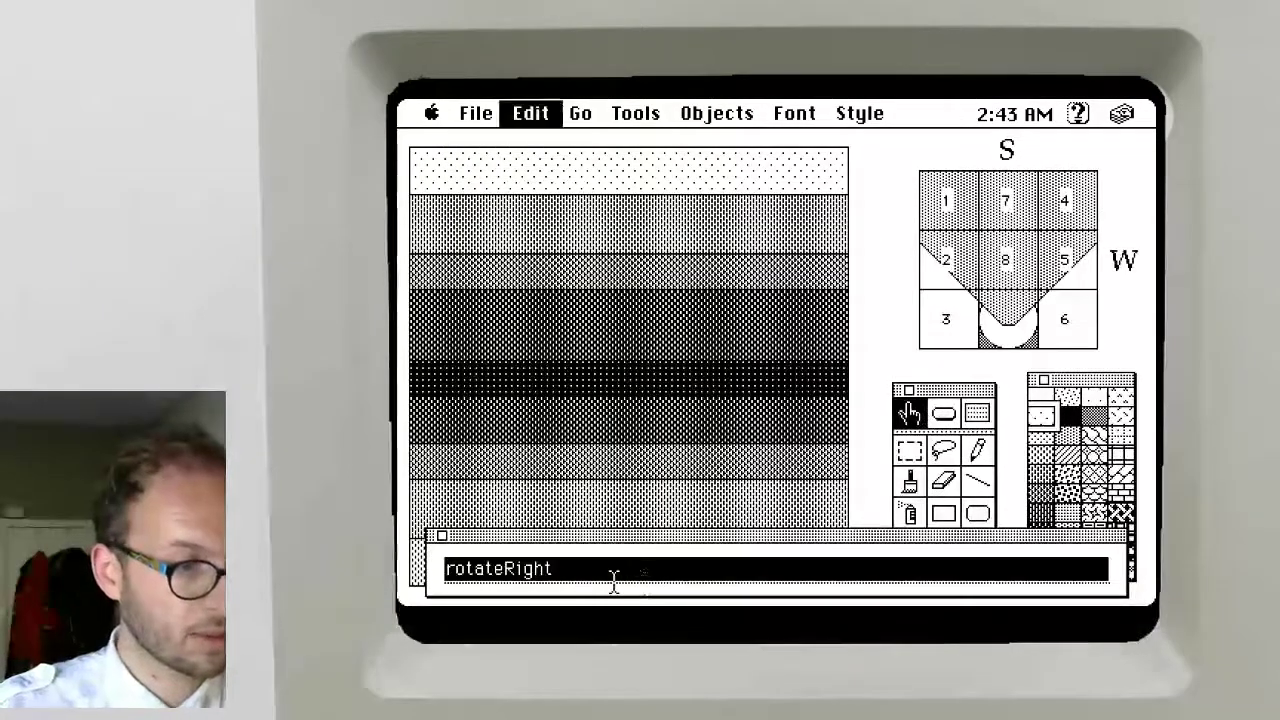
key("Return")
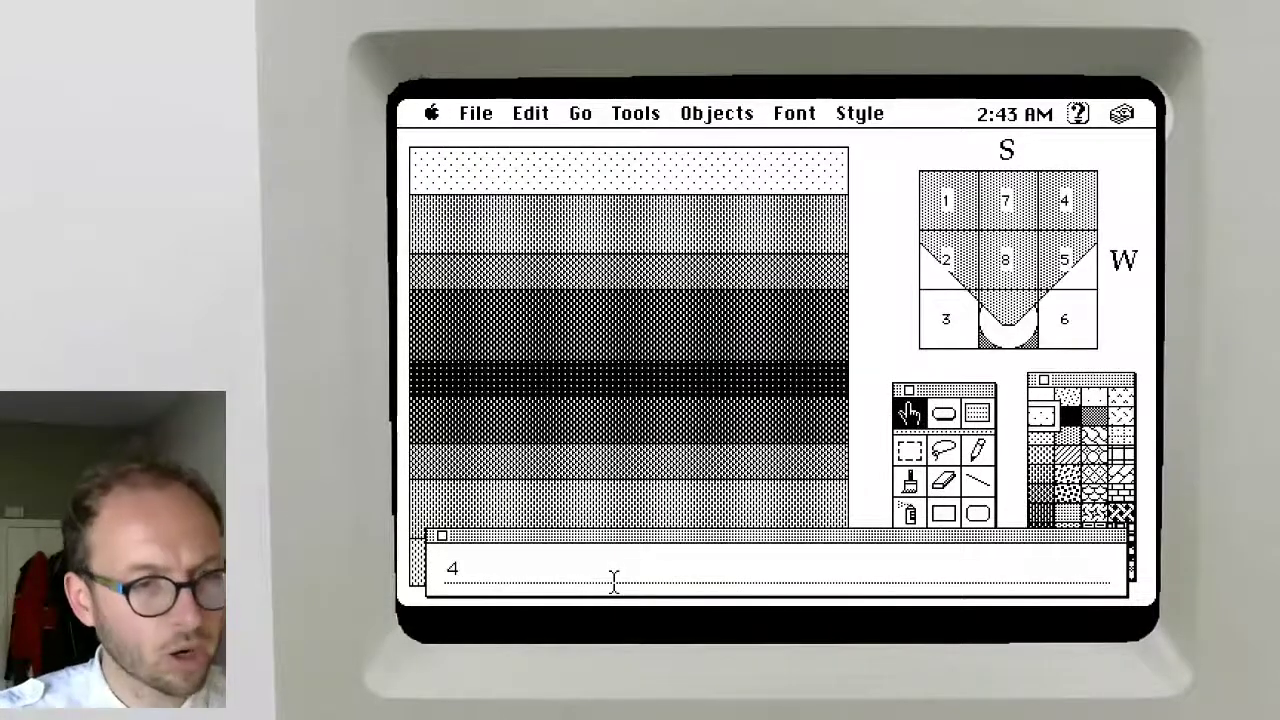
Change the expression in the render script of the field below the map to "(playerDir + 2) mod 4" and close the script
left_click(977, 413)
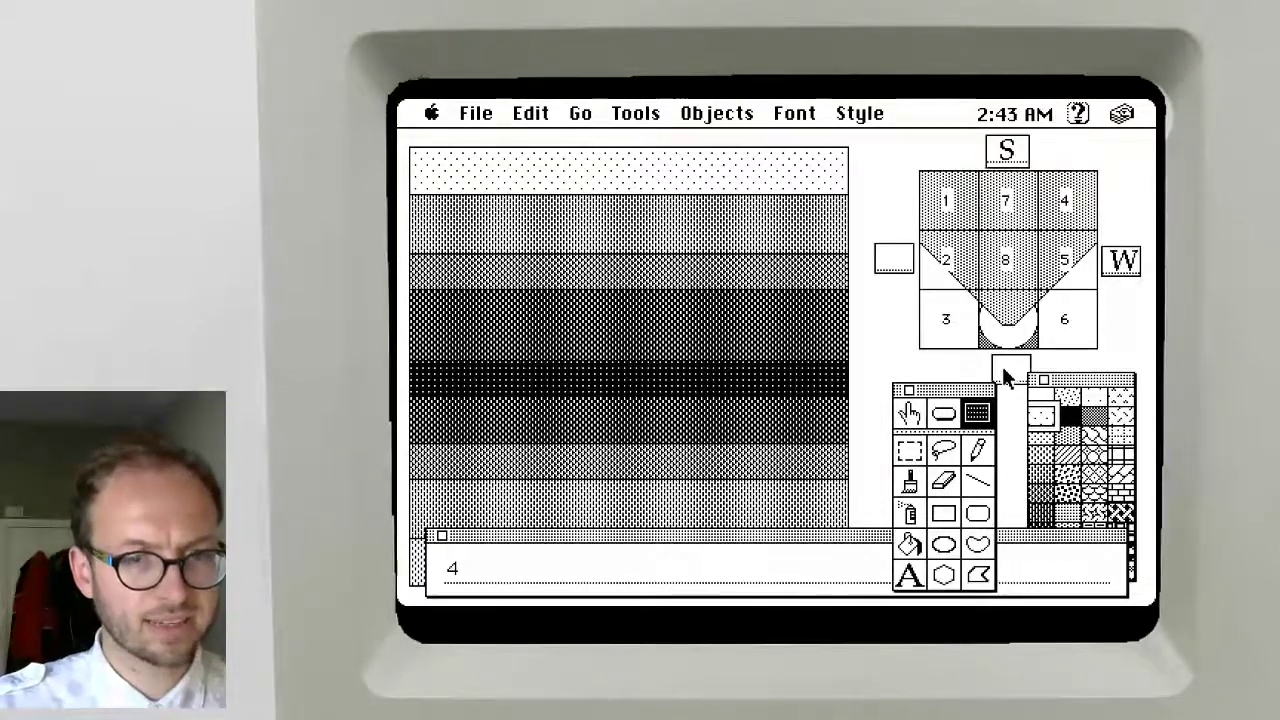
double_click(1006, 378, "shift")
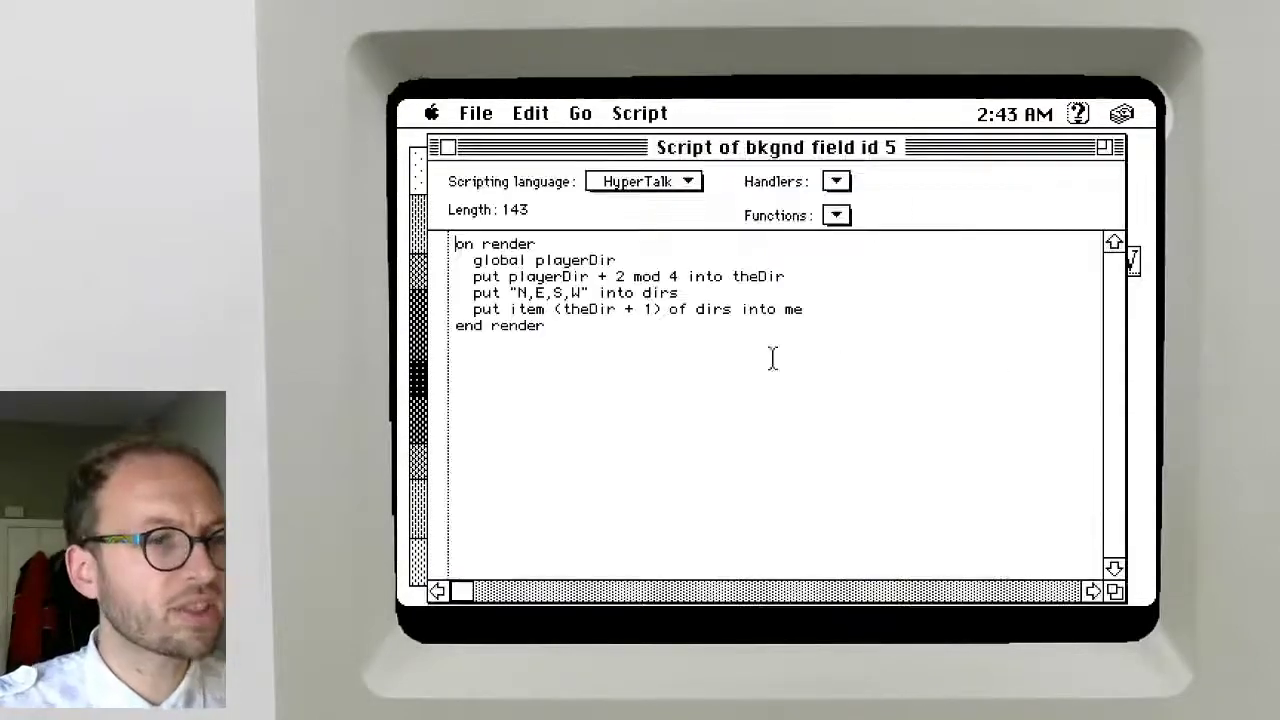
left_click(510, 279)
type("(")
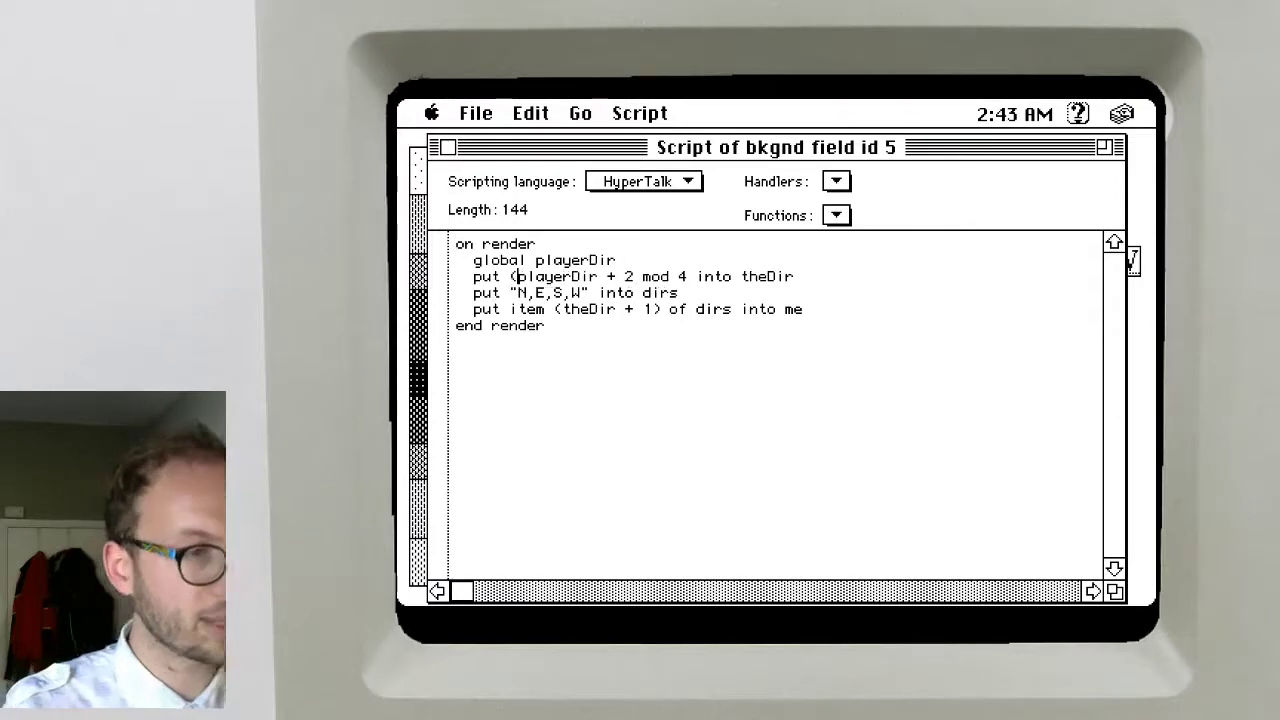
left_click(636, 277)
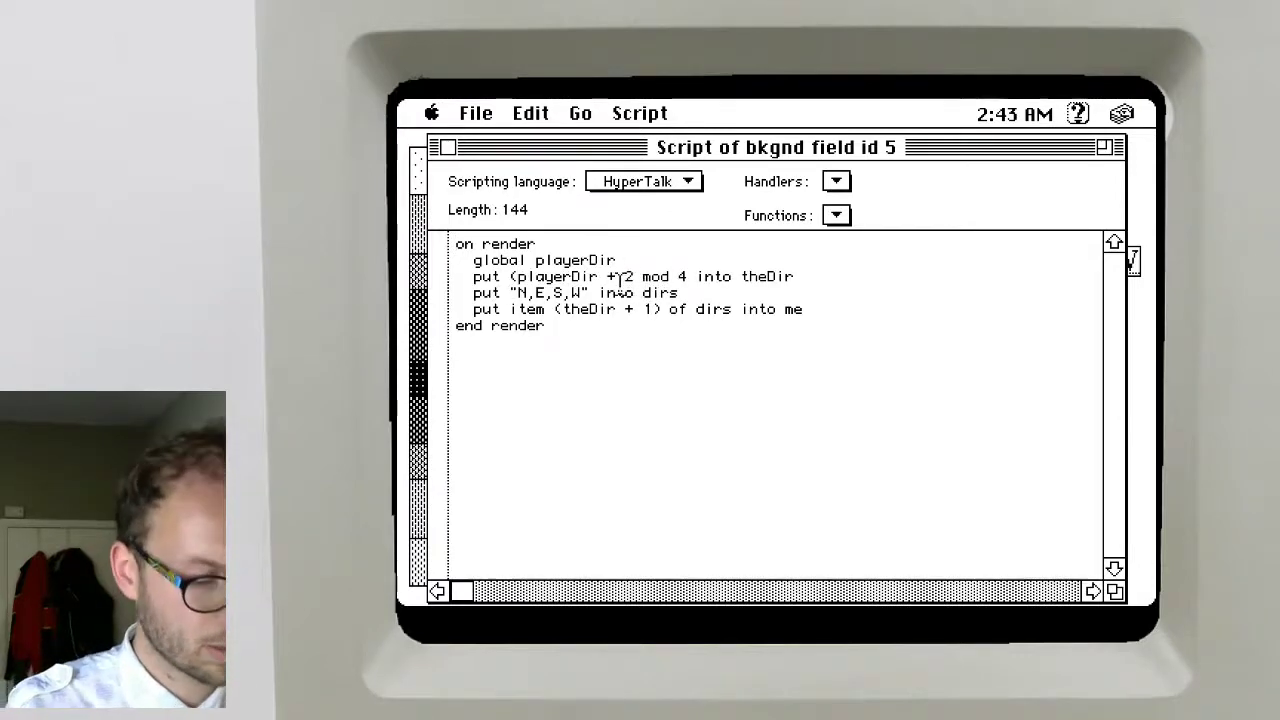
type(")")
key("super+w")
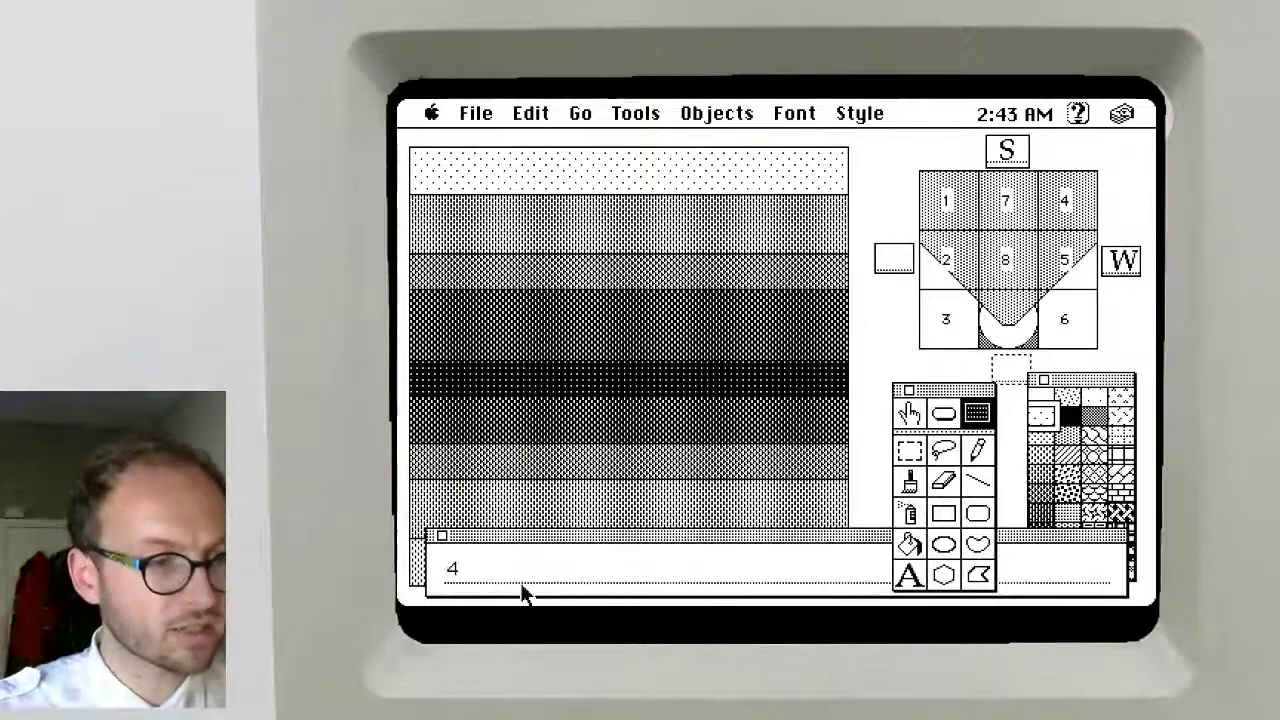
Paste the copied expression "playerDir + 2 mod 4" into the message box and evaluate it without parentheses
double_click(494, 568)
key("super+v")
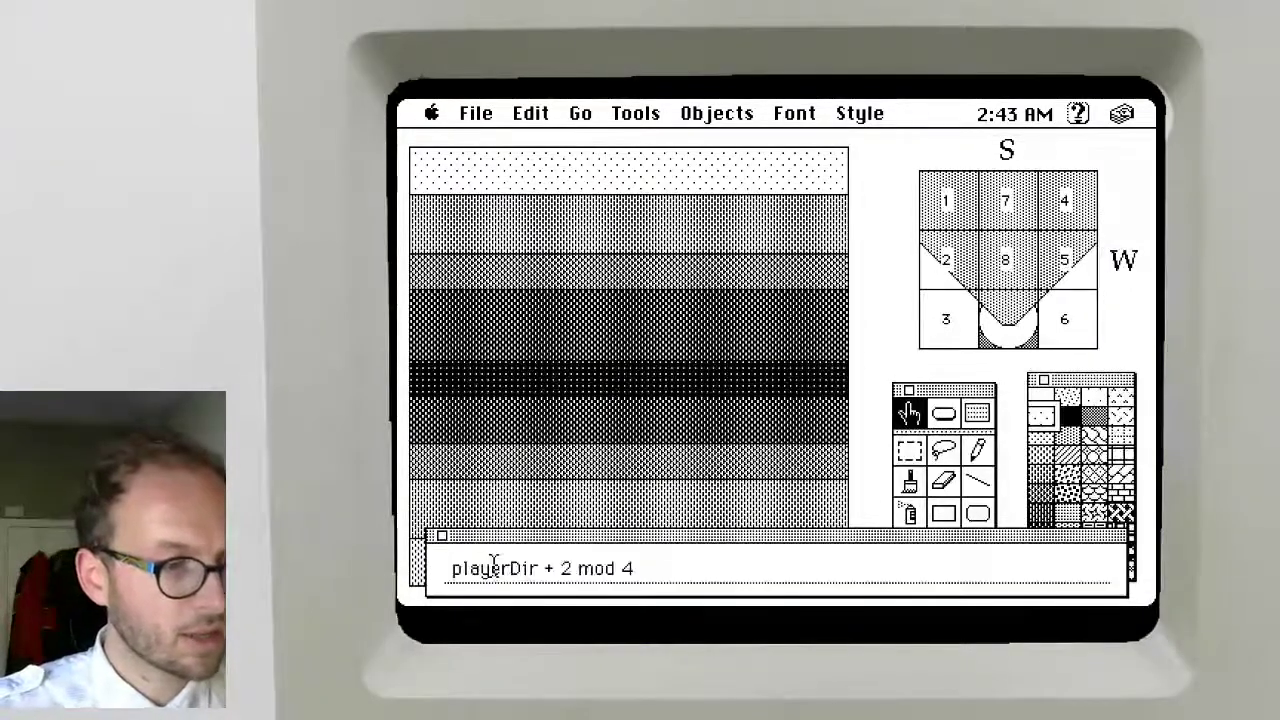
left_click(573, 570)
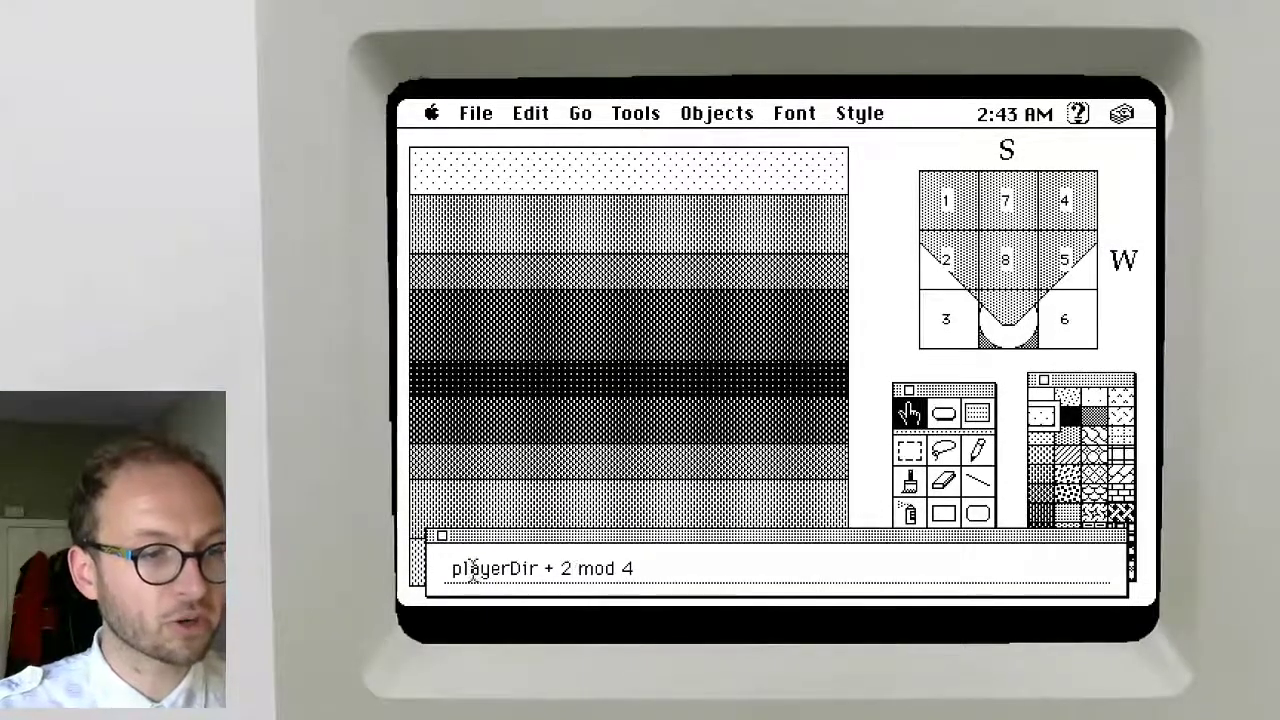
left_click_drag(445, 568, 574, 568)
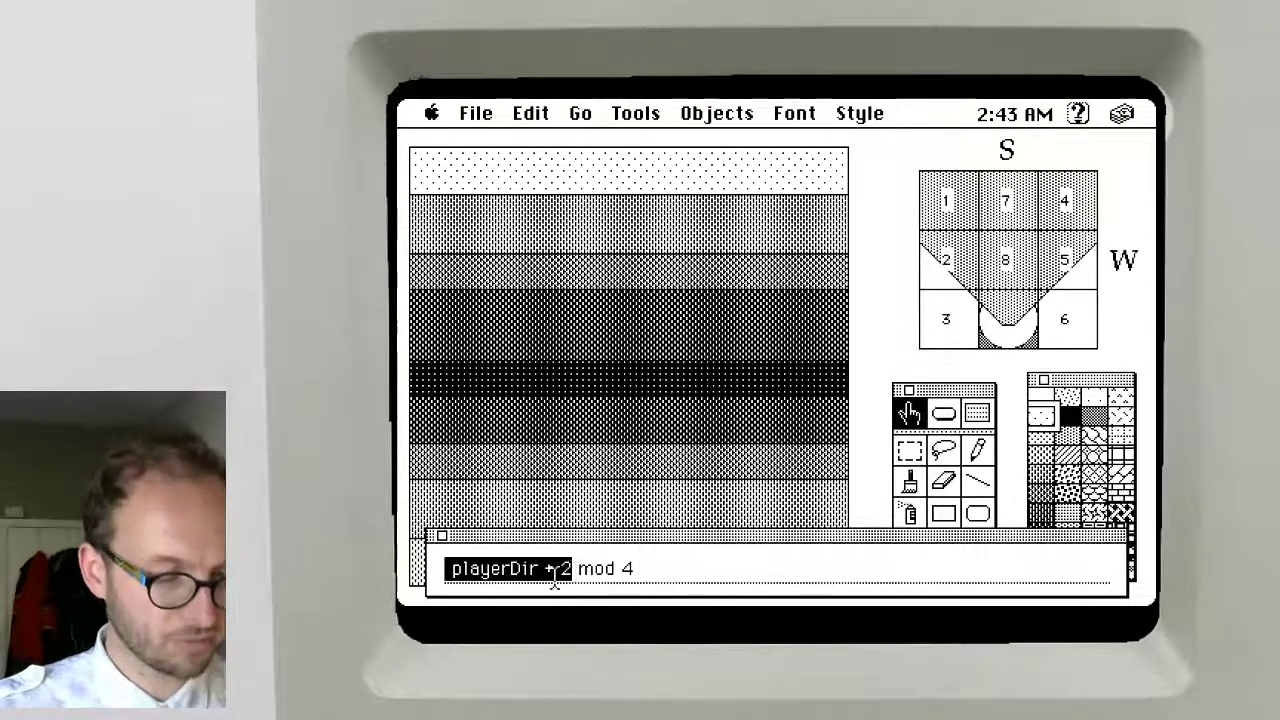
key("Return")
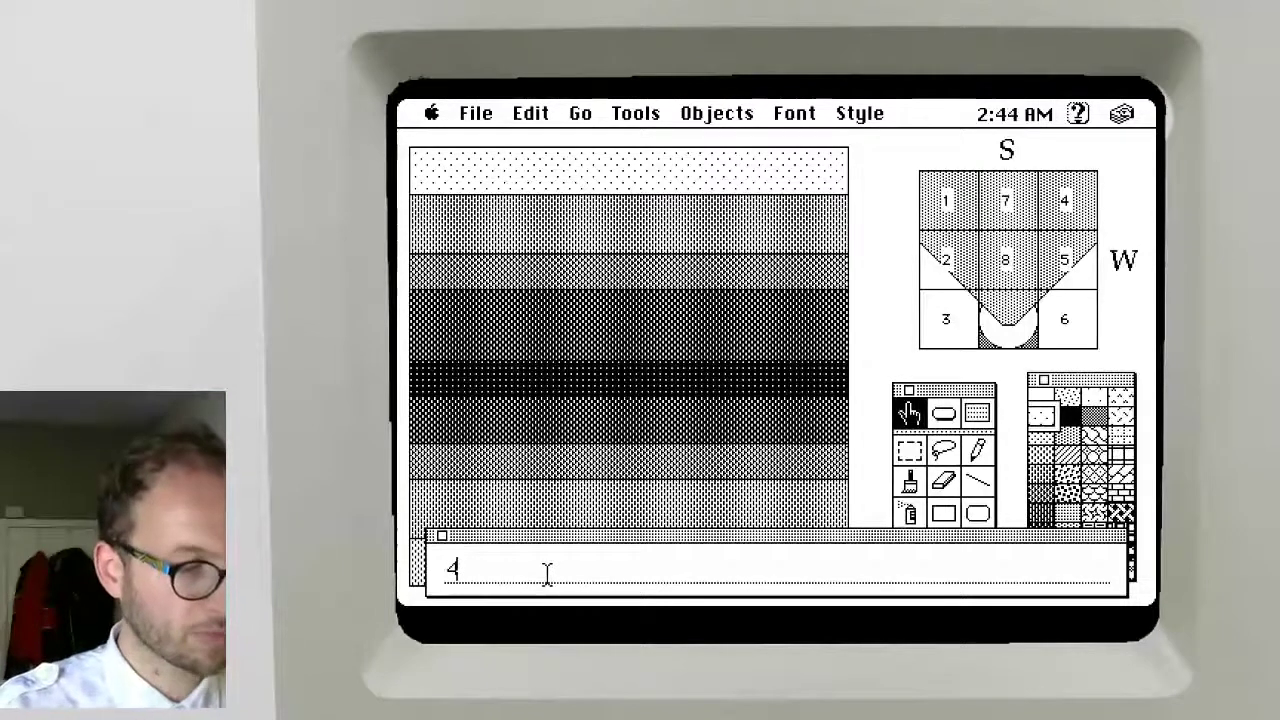
Evaluate the parenthesized expression "(playerDir + 2) mod 4" in the message box
key("BackSpace")
key("super+v")
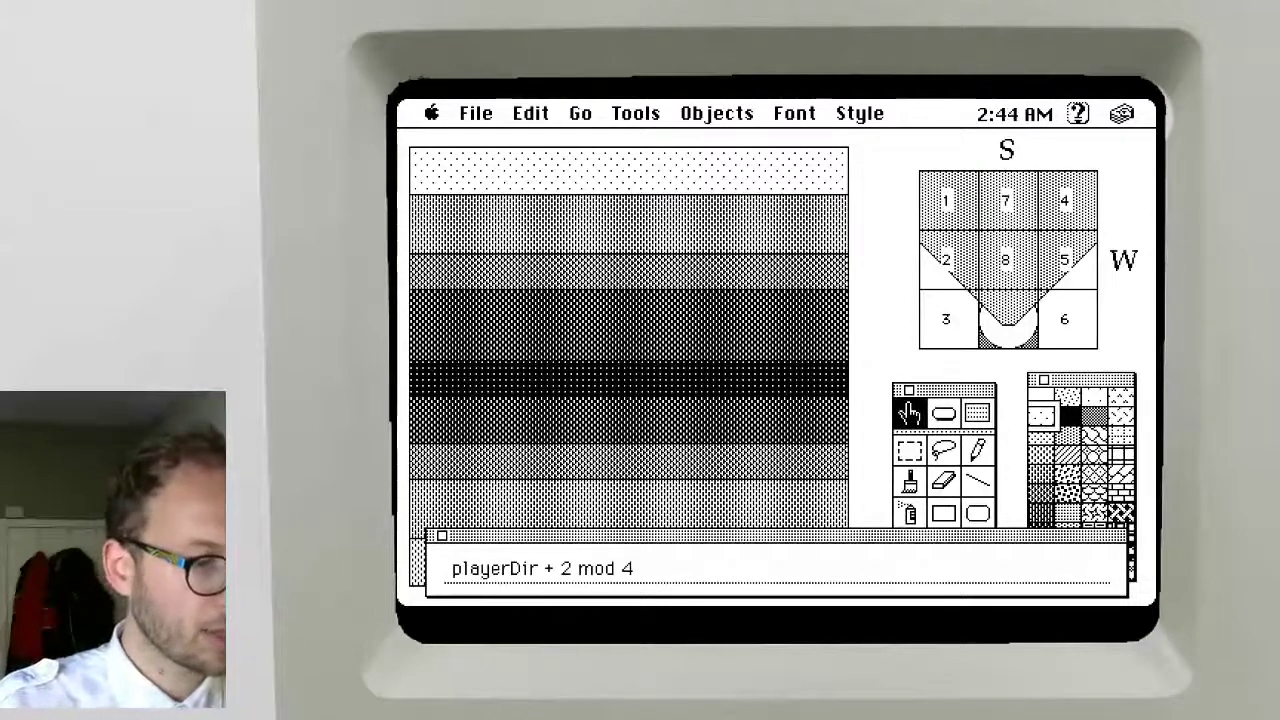
left_click(450, 568)
key("BackSpace")
type("(")
key("Right")
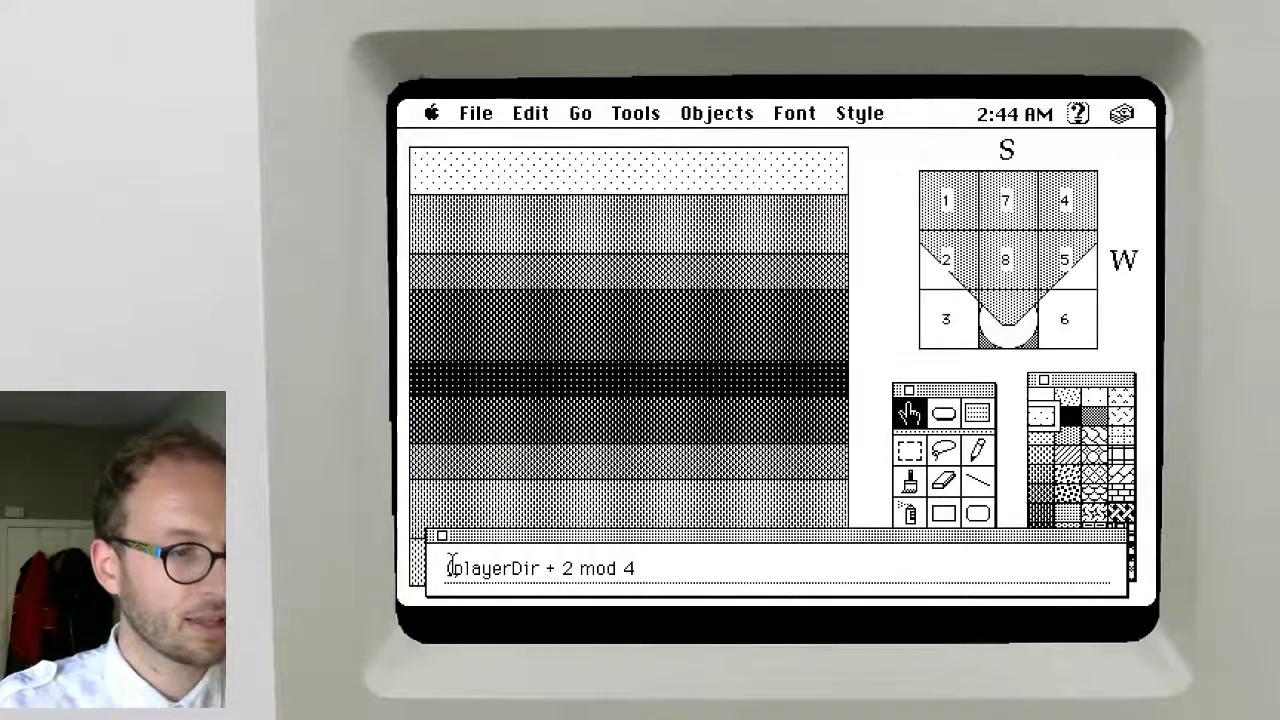
left_click(575, 568)
type(")")
key("Return")
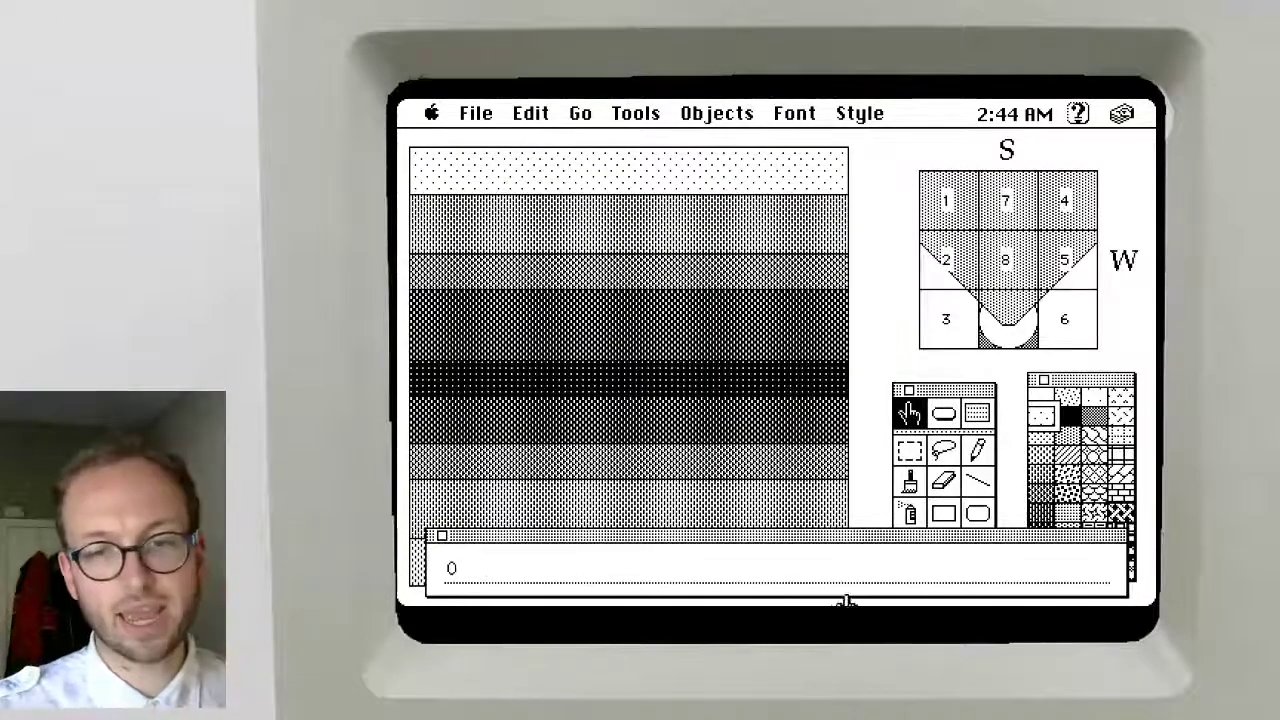
Change the expression in the render script of the field above the map to "(playerDir + 0) mod 4" and save the script
left_click(977, 413)
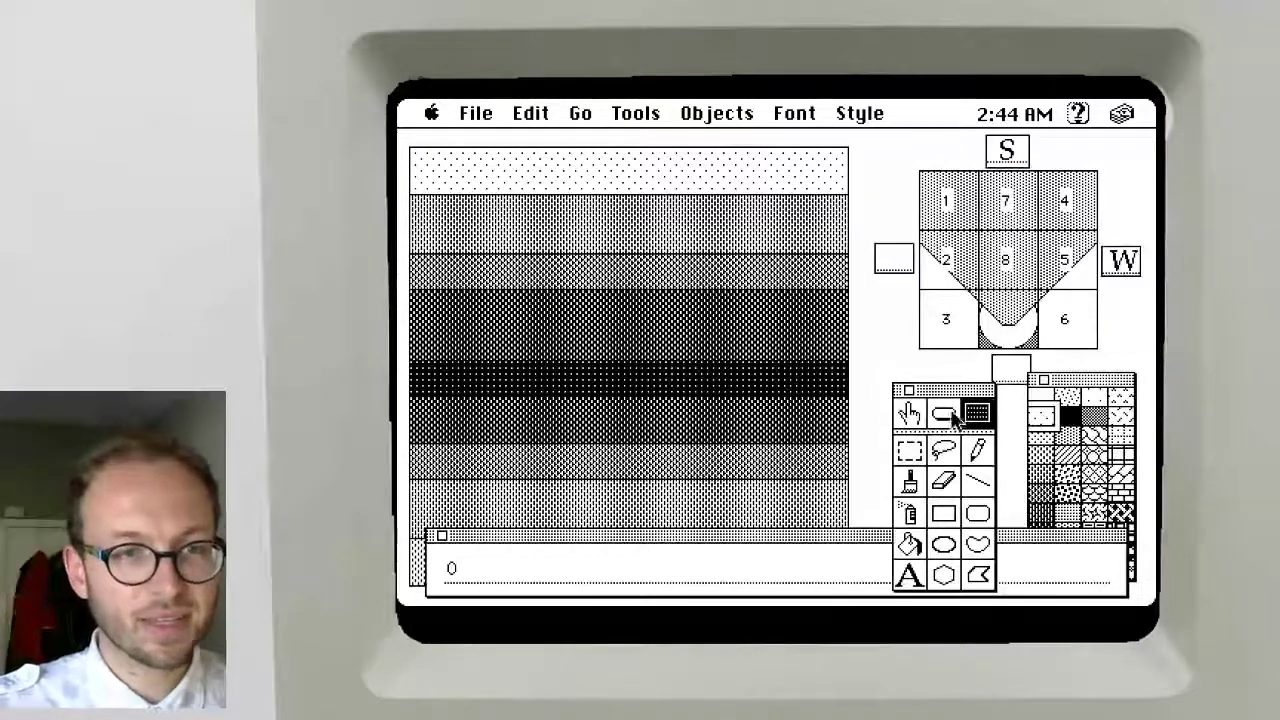
double_click(1013, 147, "shift")
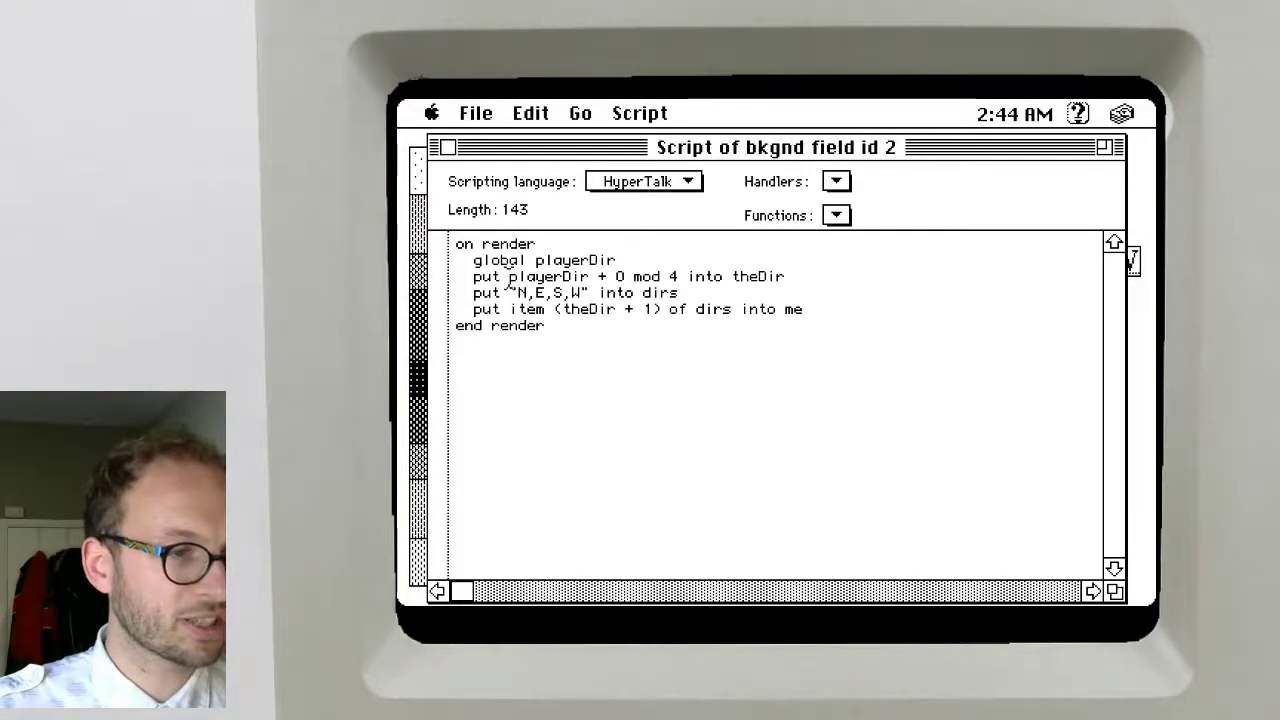
left_click(509, 276)
type("(")
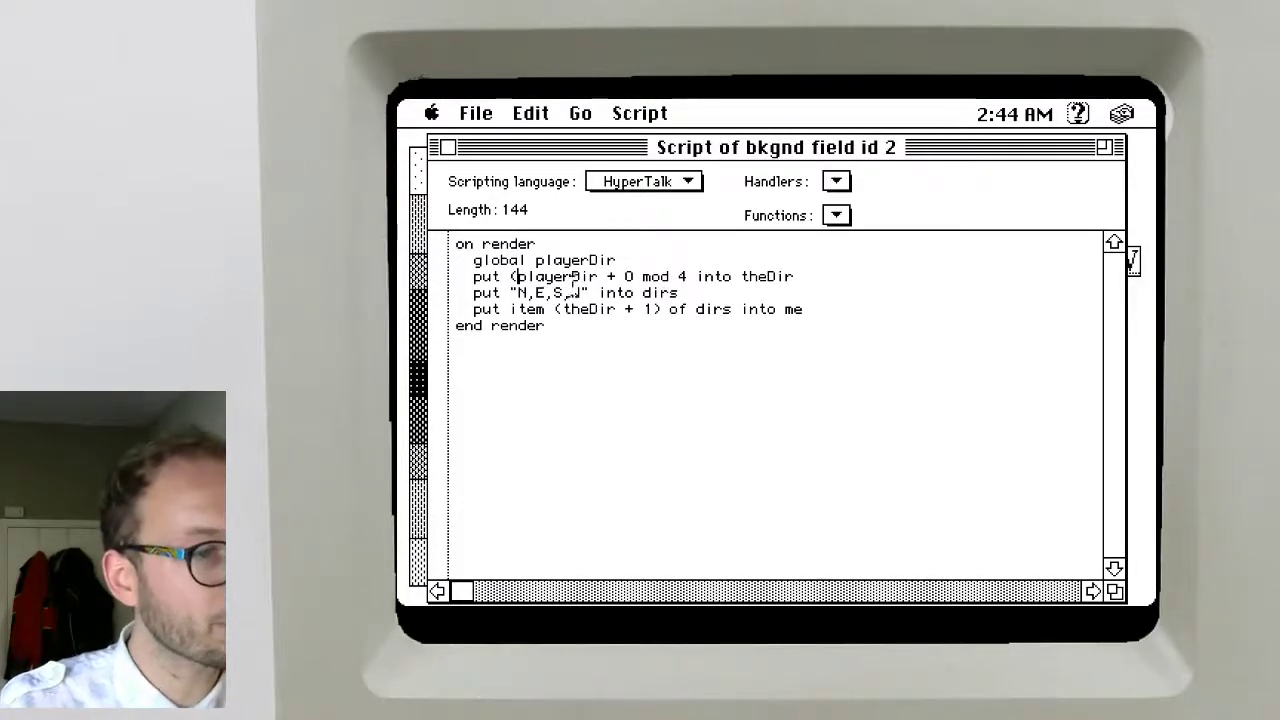
type(")")
key("super+w")
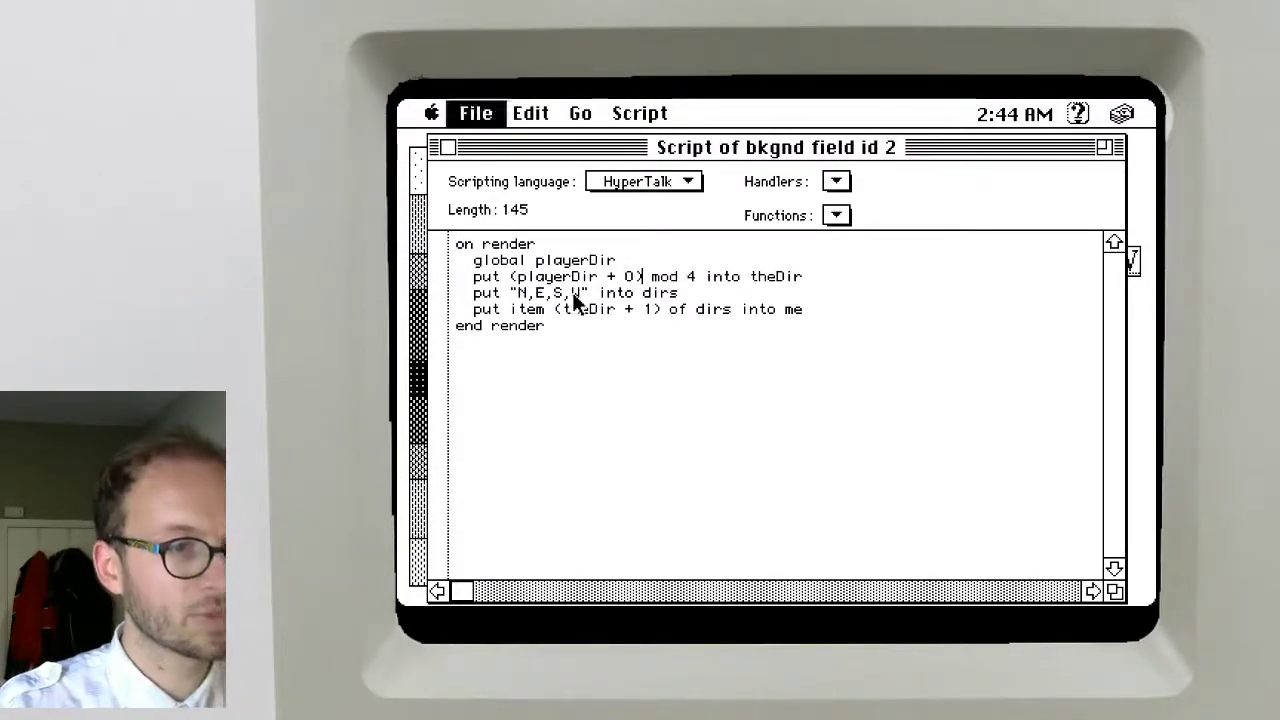
key("Return")
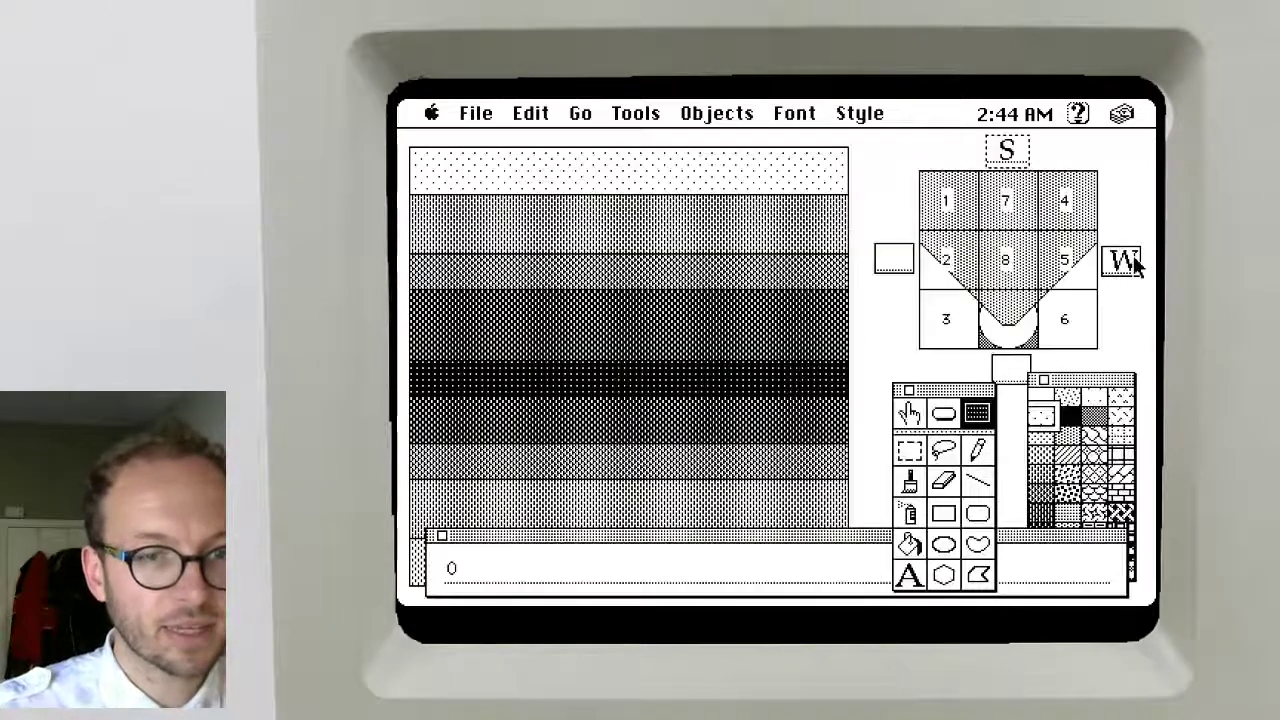
Change the expression in the rightDir field's render script to "(playerDir + 1) mod 4" and save the script
left_click(1121, 261, "alt+super")
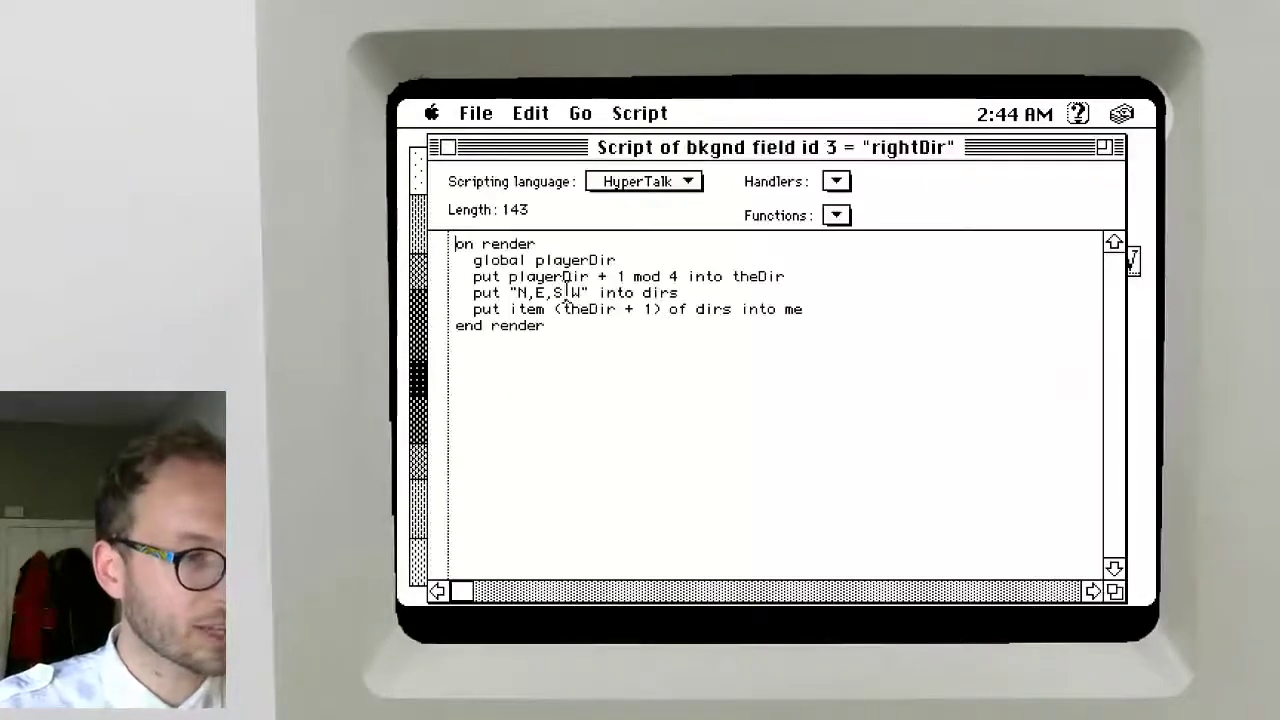
left_click(509, 276)
type("(")
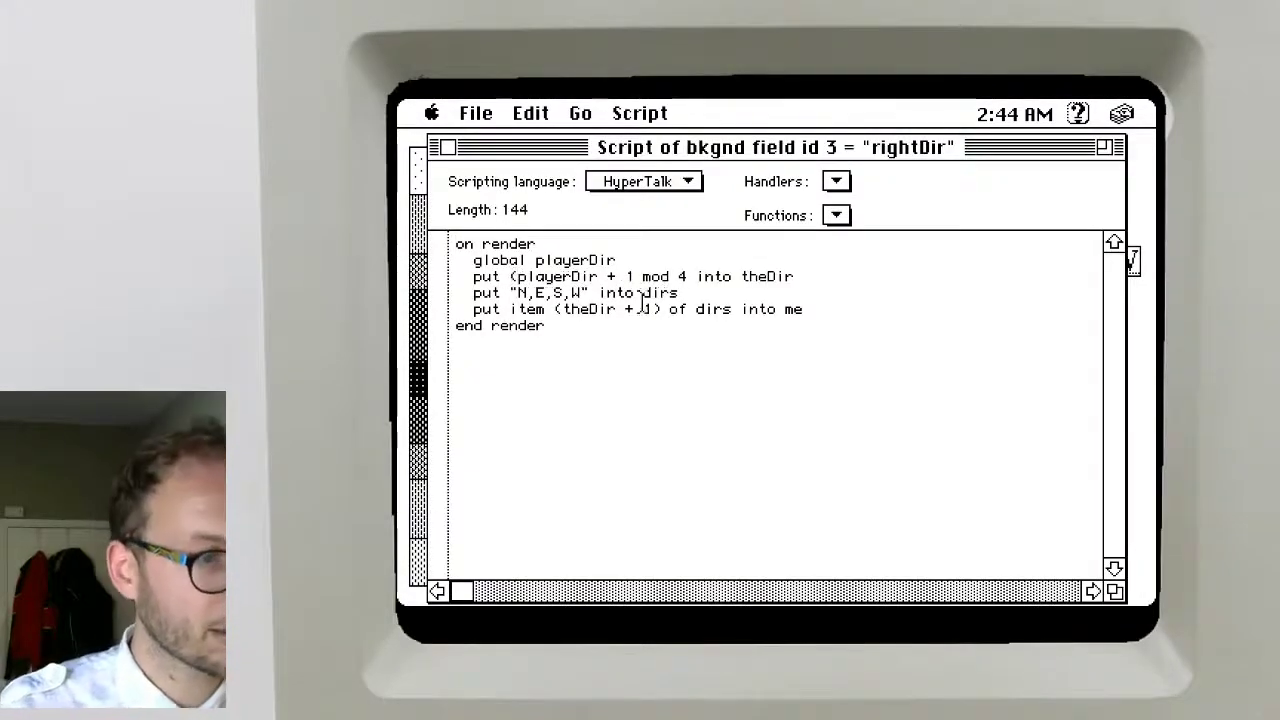
type(")")
key("super+w")
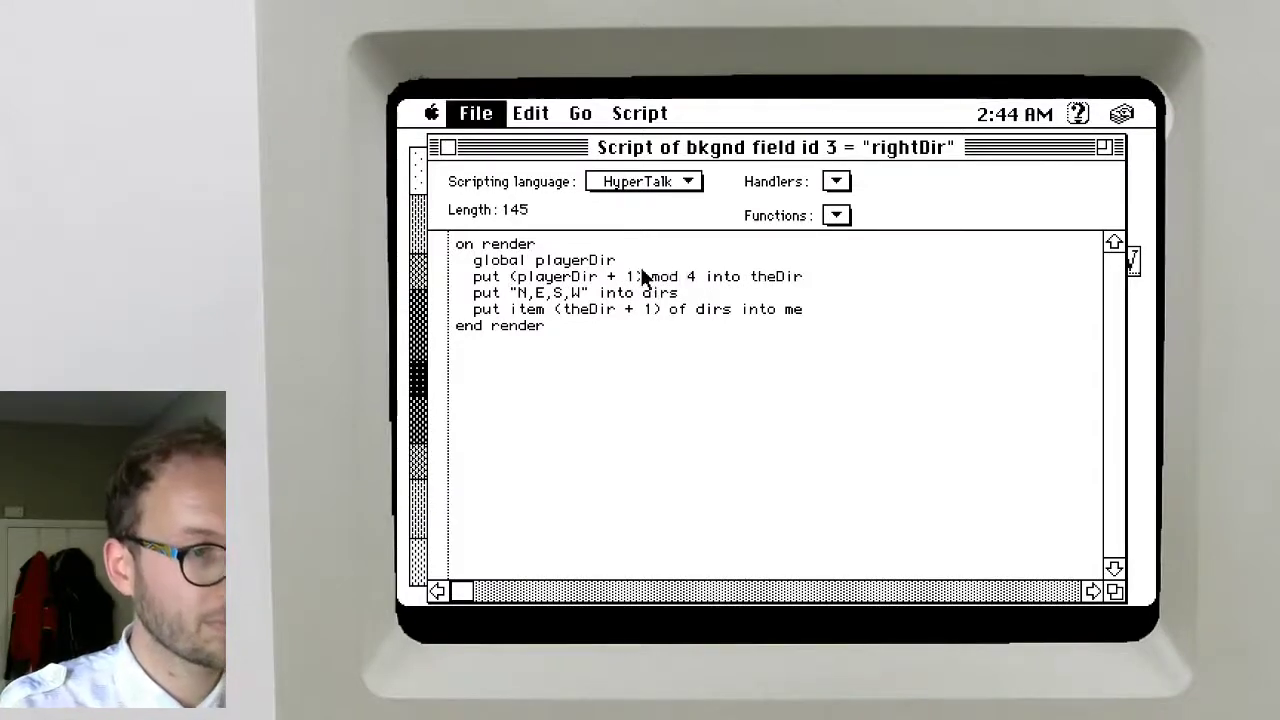
key("Return")
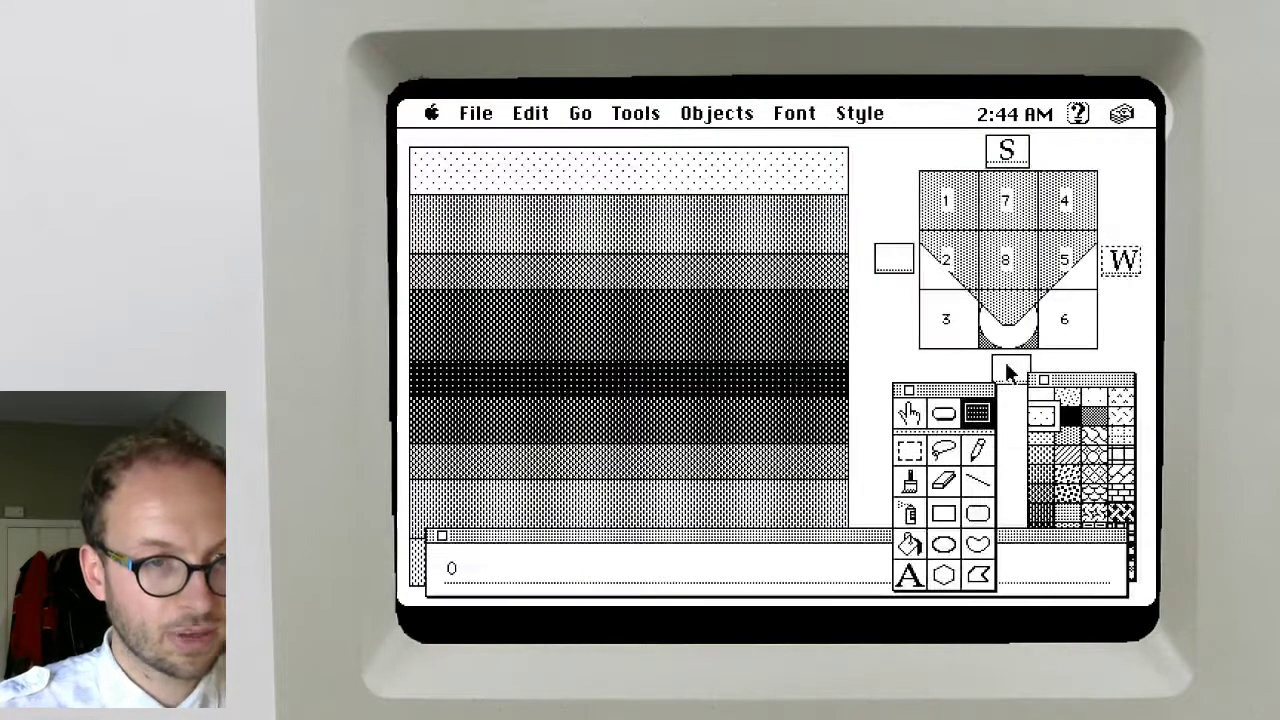
Check the script of the field below the map, and change the left field's render expression to "(playerDir + 3) mod 4", saving it
left_click(1006, 365, "alt+super")
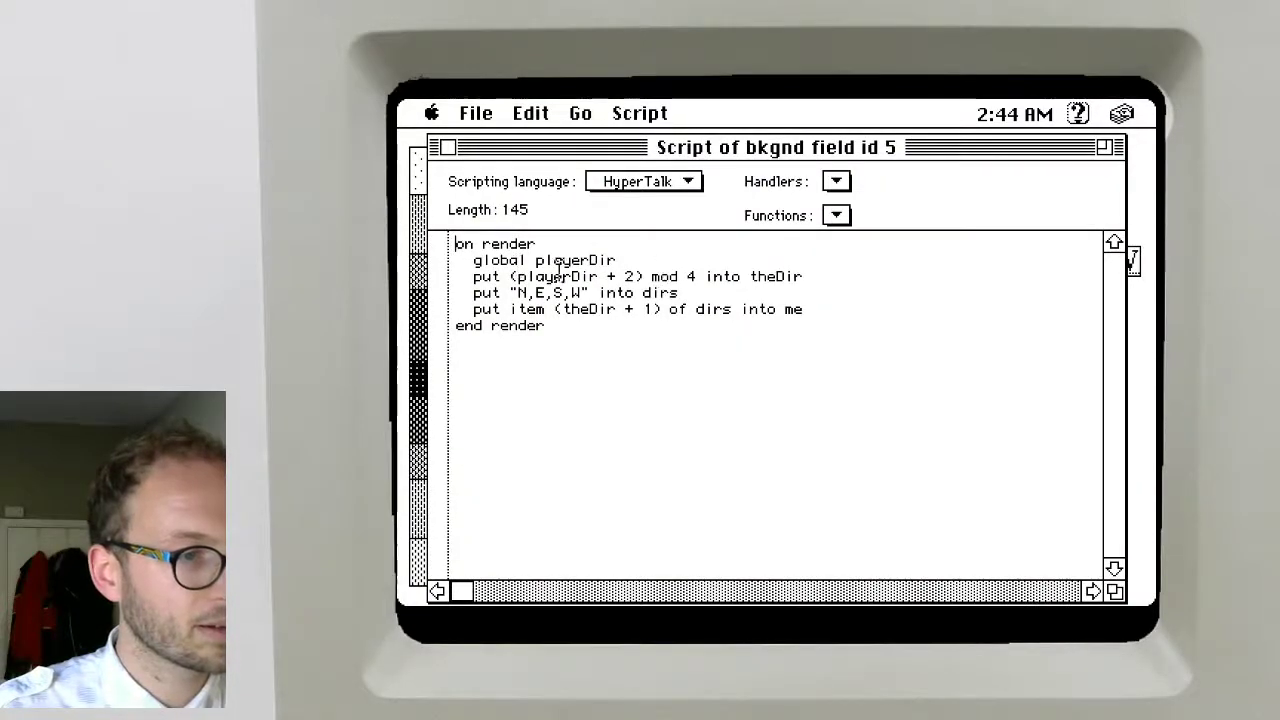
left_click(449, 147)
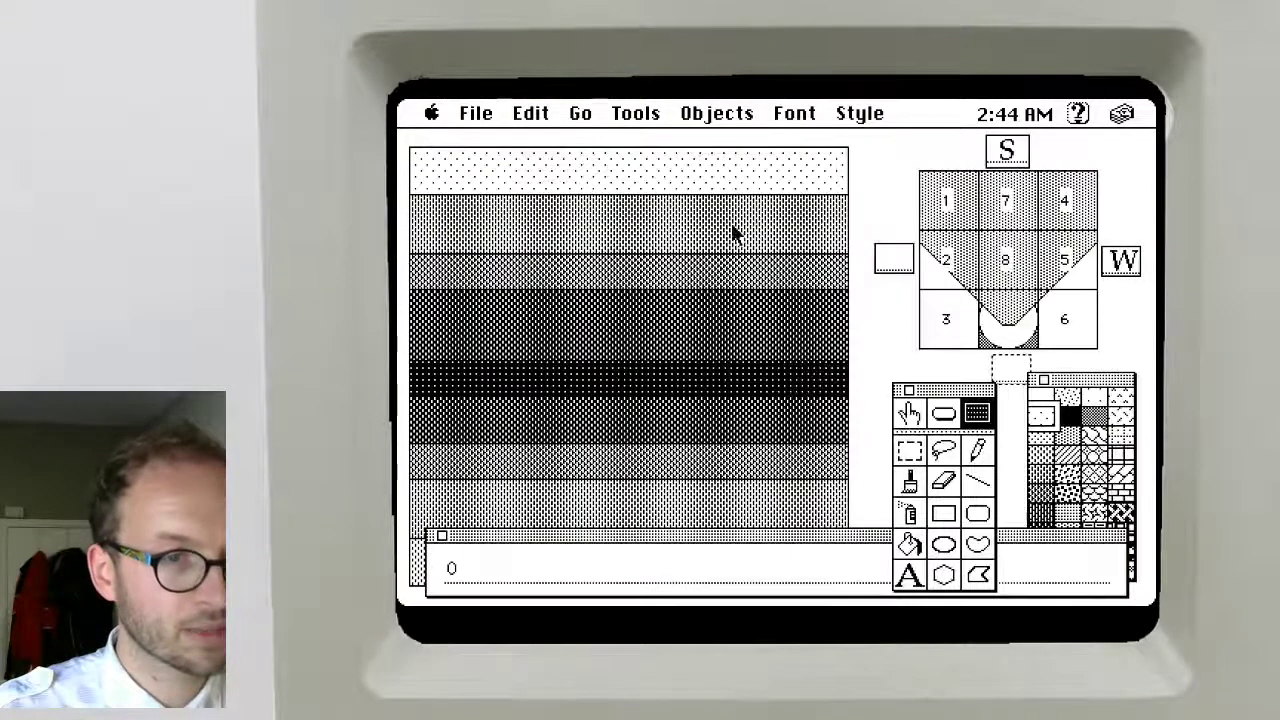
left_click(902, 268, "alt+super")
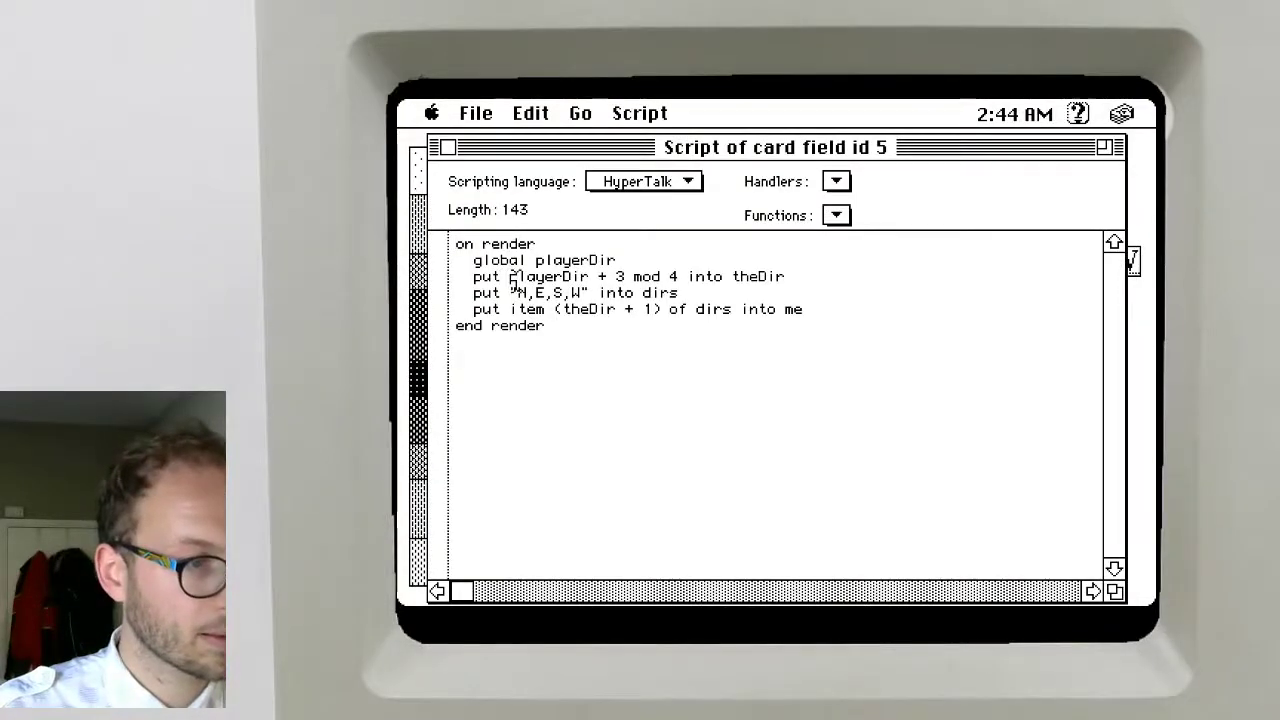
left_click(519, 277)
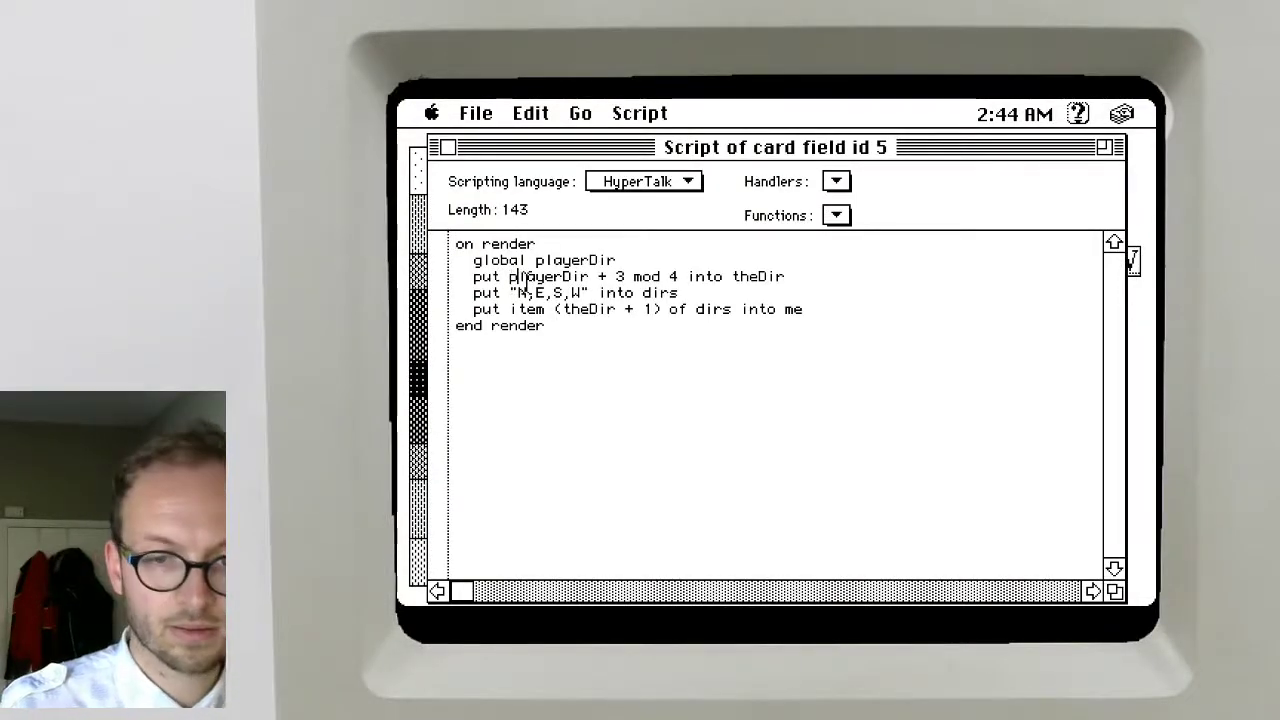
type("(")
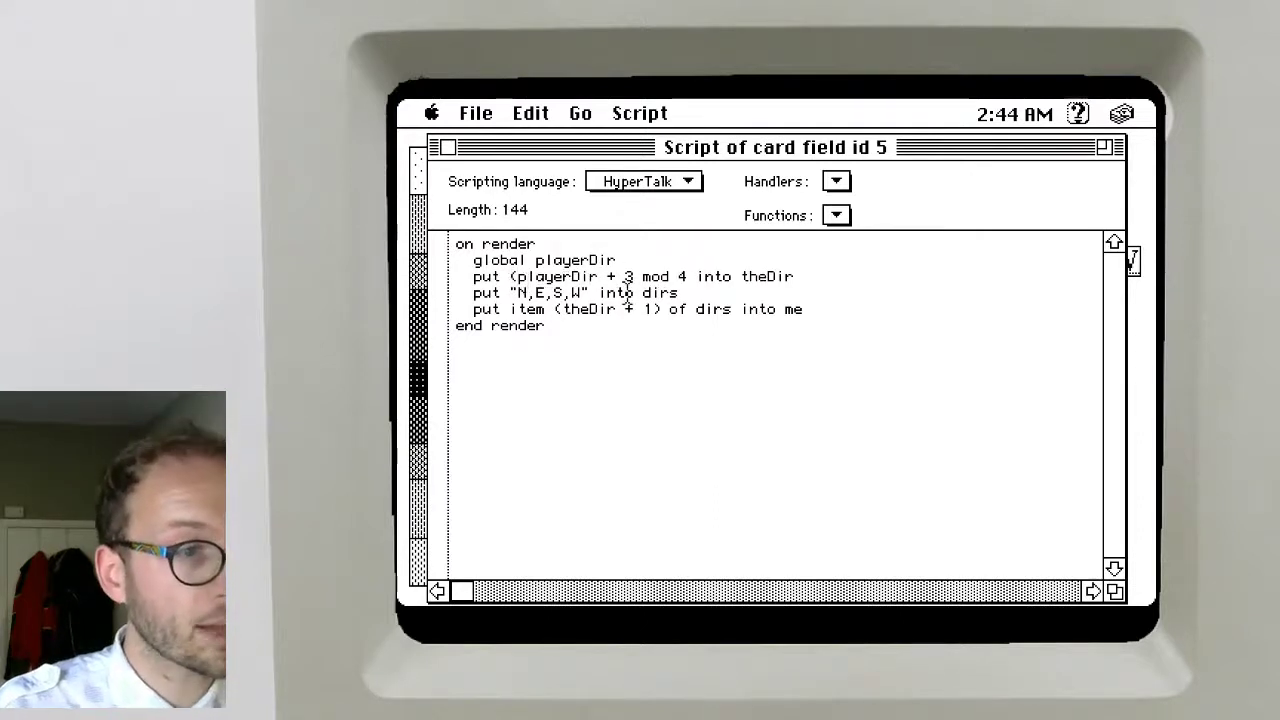
type(")")
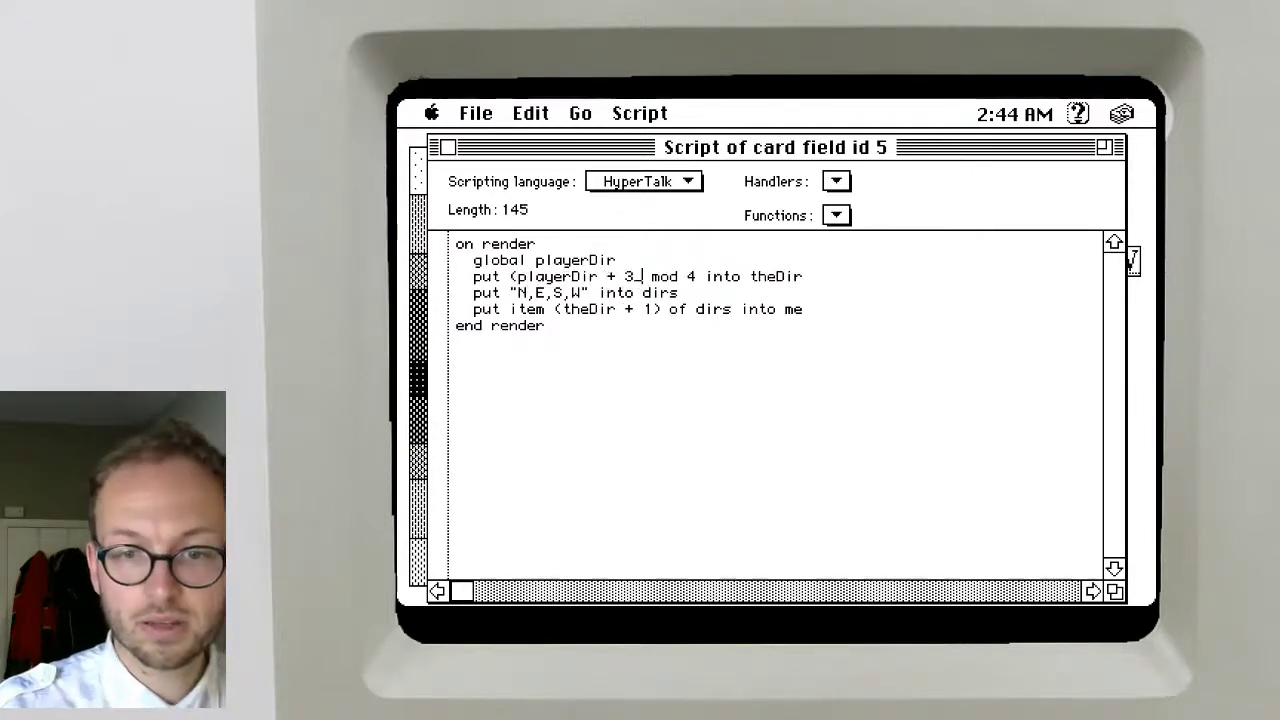
key("BackSpace")
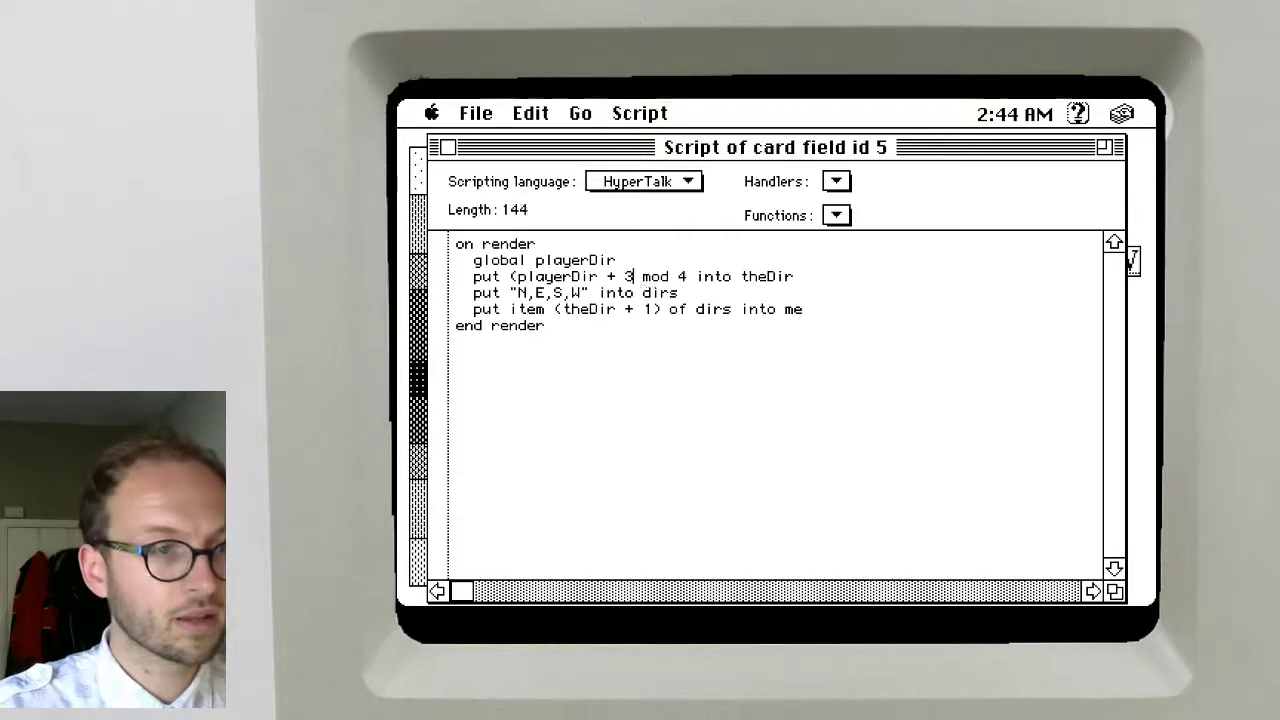
type(")")
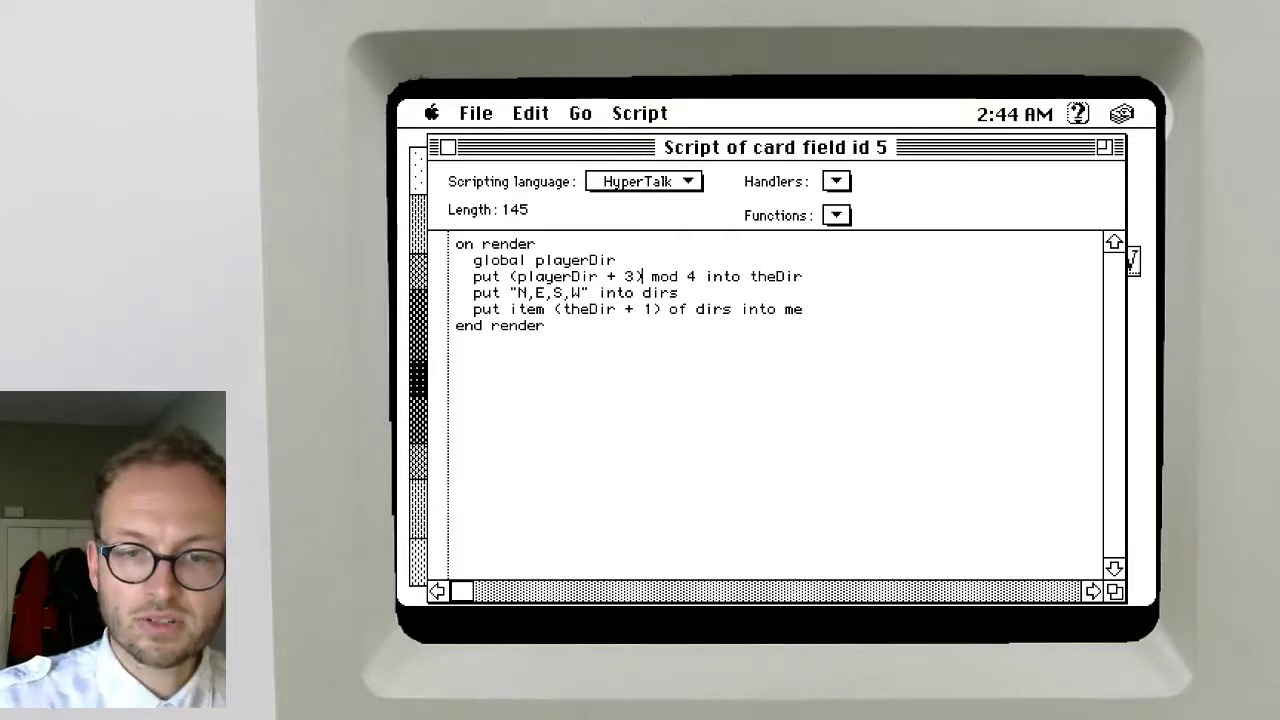
key("super+w")
key("Return")
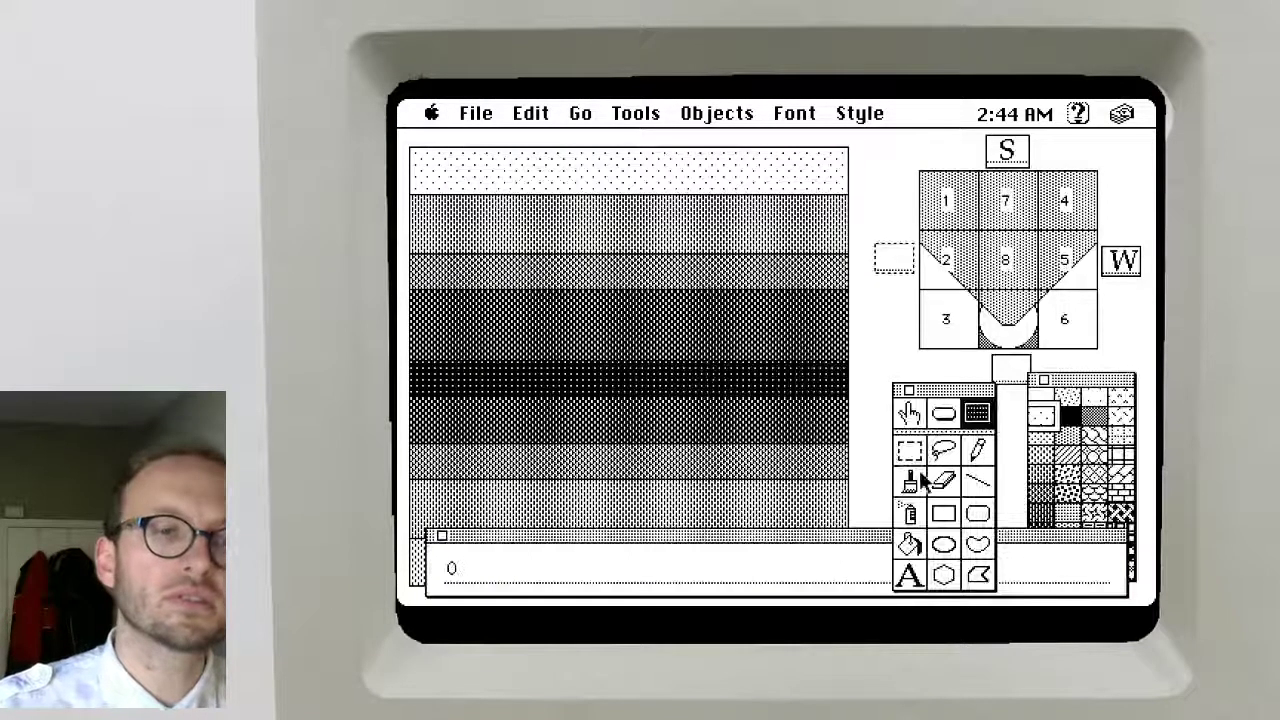
Run render and rotateRight from the message box to test the labels, and show the field outlines around the map
left_click(909, 413)
left_click(615, 567)
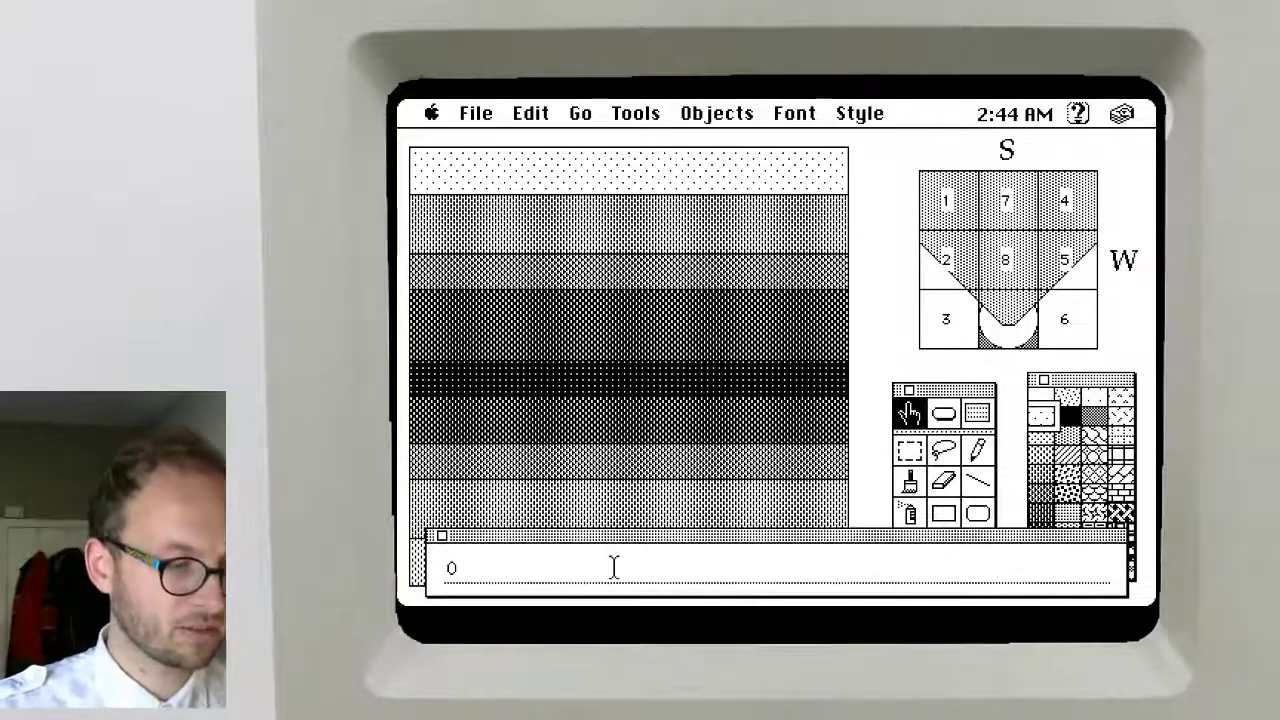
key("BackSpace")
type("render")
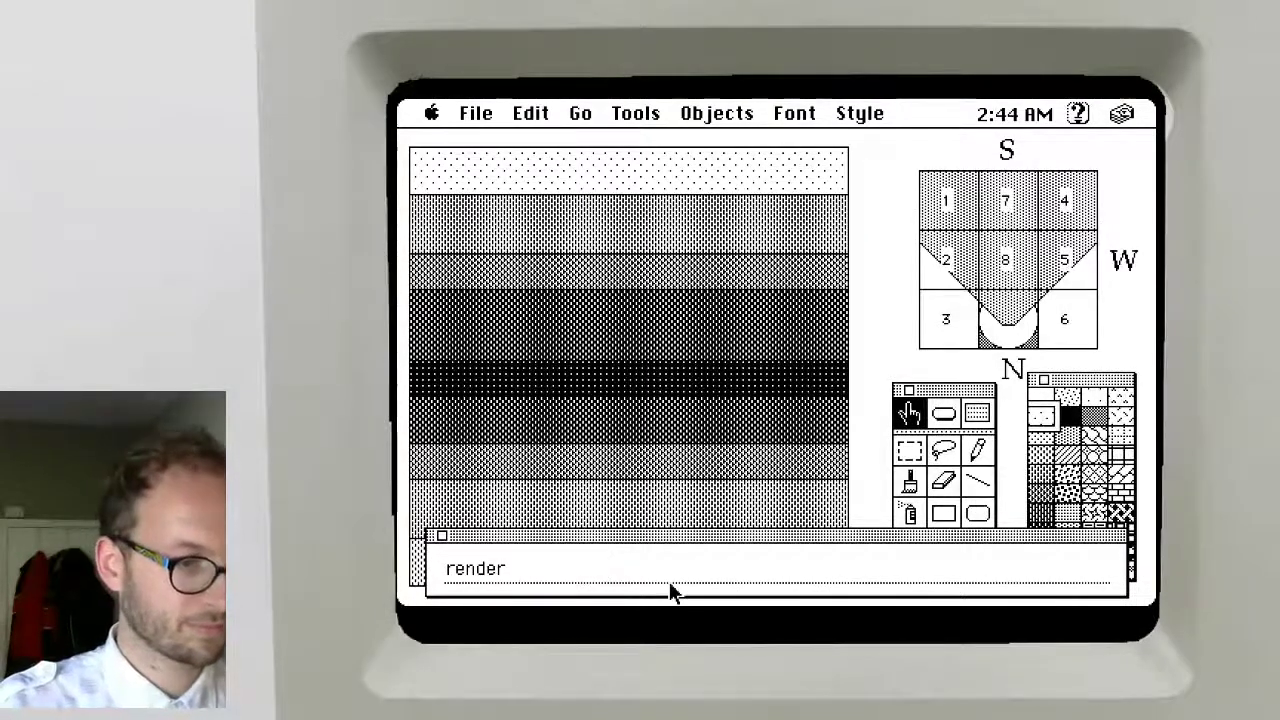
triple_click(700, 563)
type("rotate")
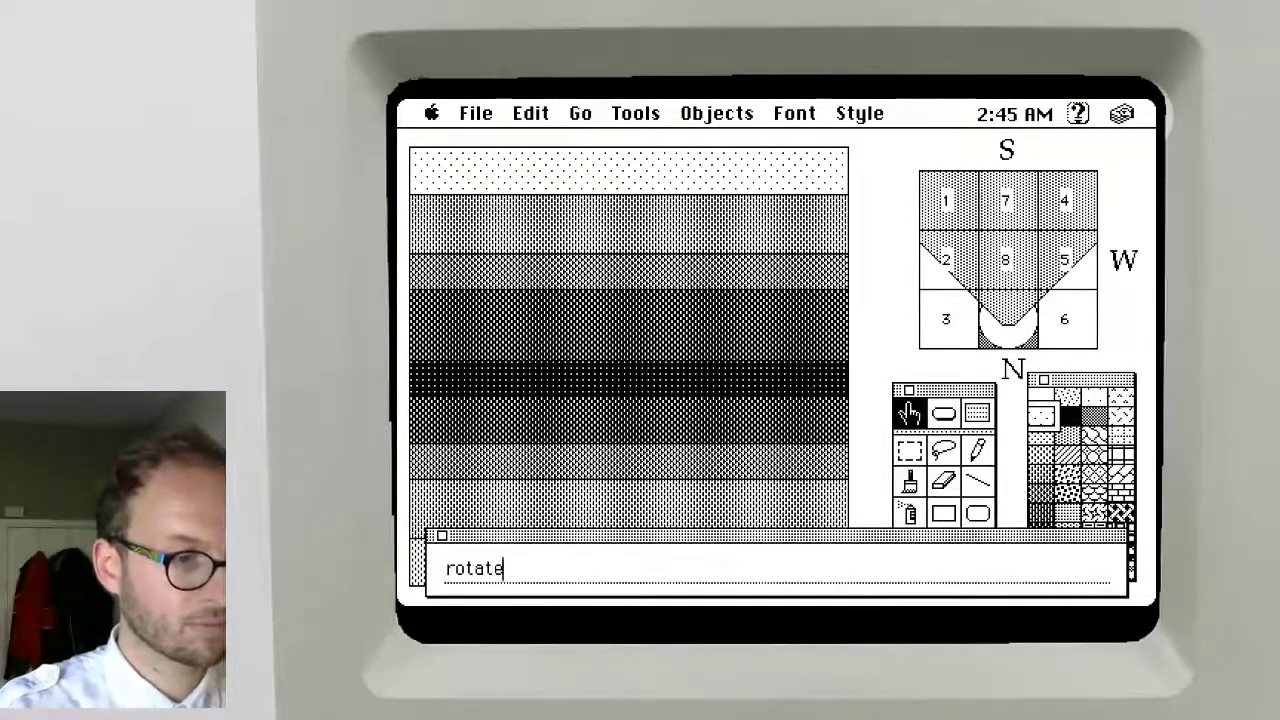
type("Right")
key("Return")
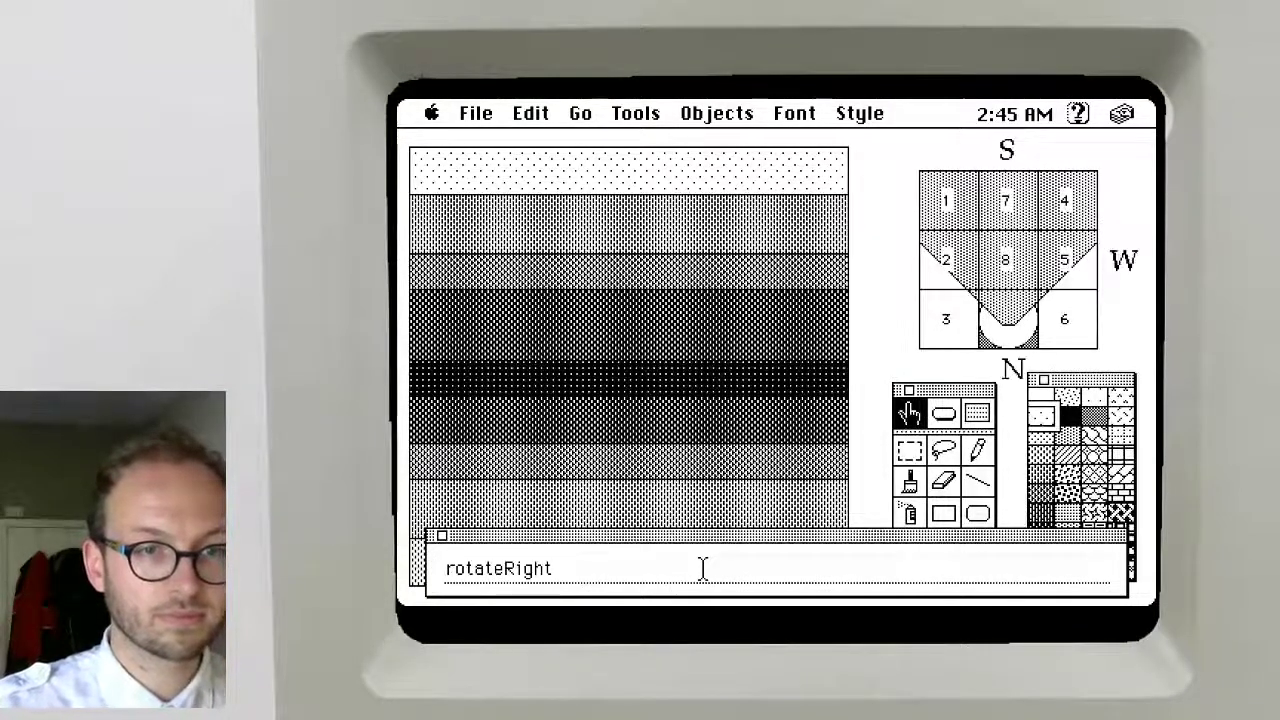
left_click(977, 413)
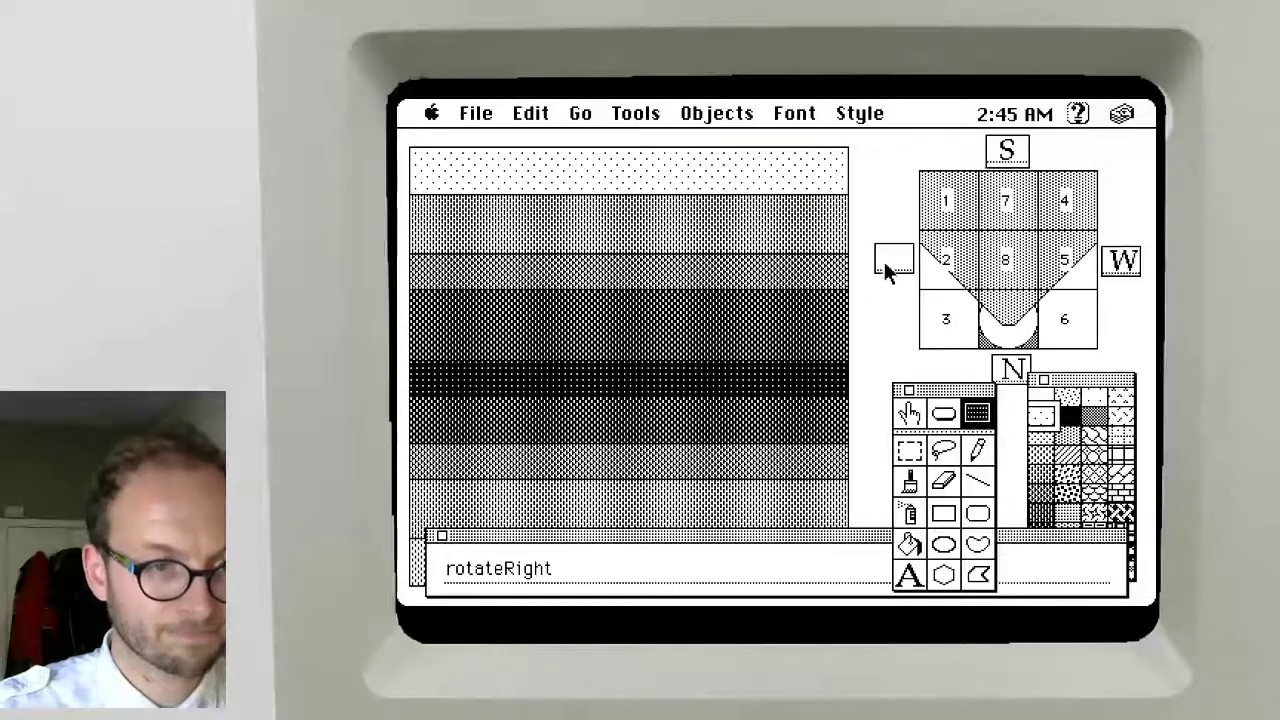
Check the render script of the field left of the map, and evaluate "(playerDir + 3) mod 4" in the message box
left_click(885, 264, "alt+super")
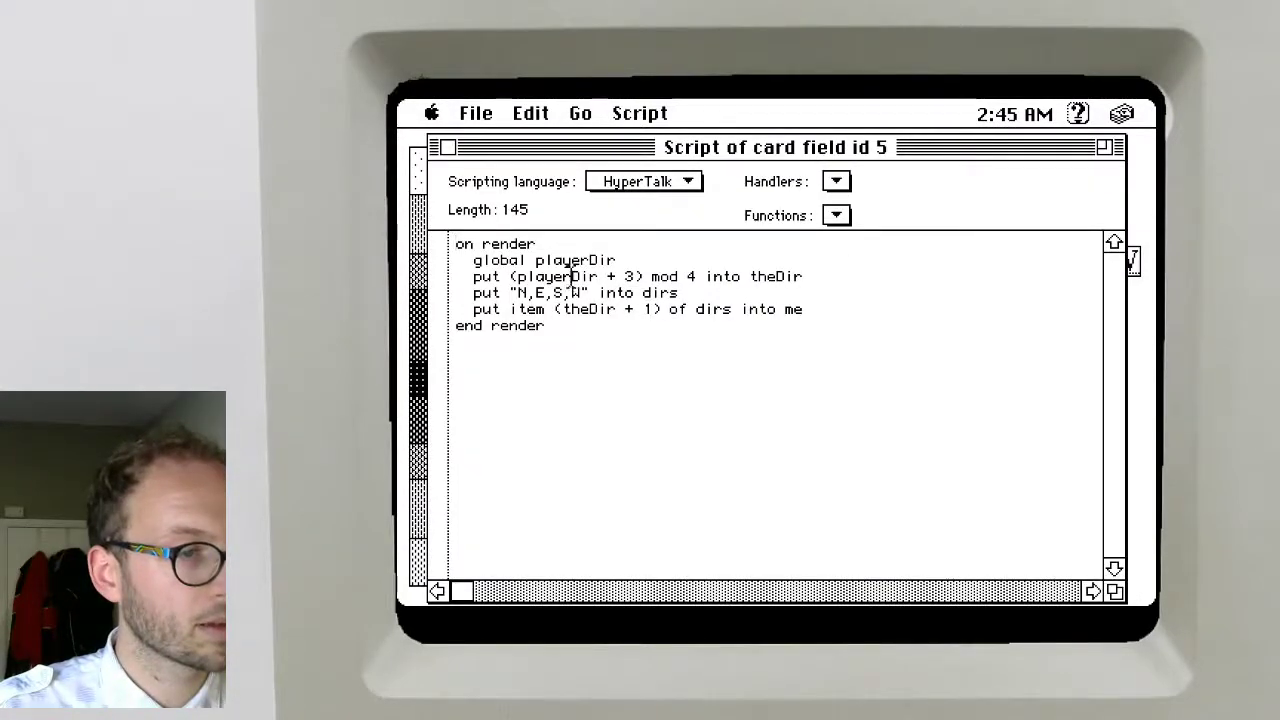
left_click(445, 147)
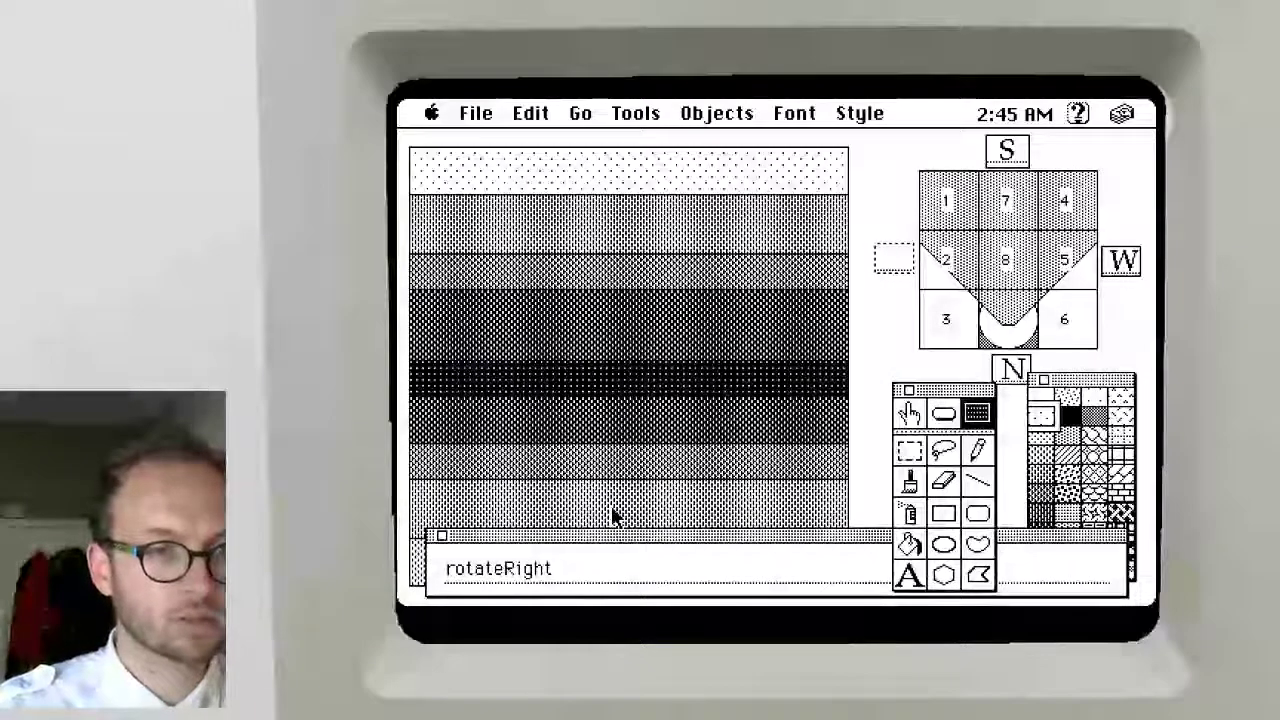
left_click(909, 412)
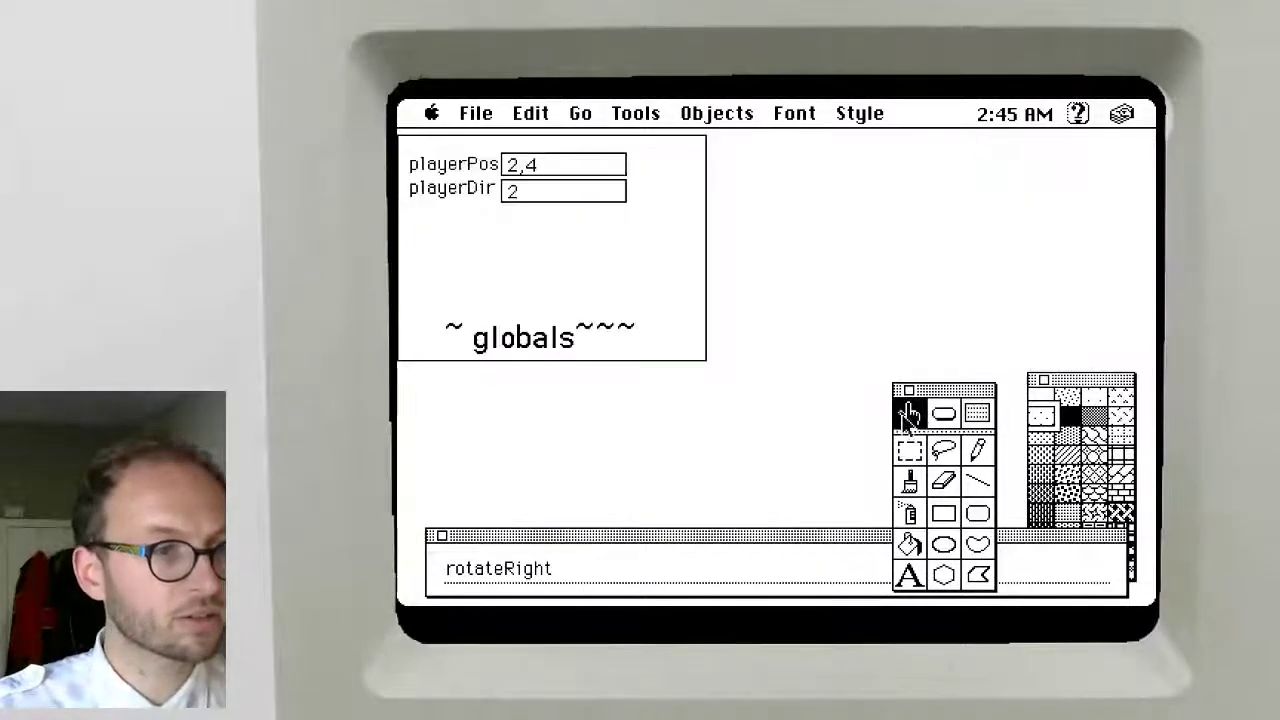
triple_click(480, 562)
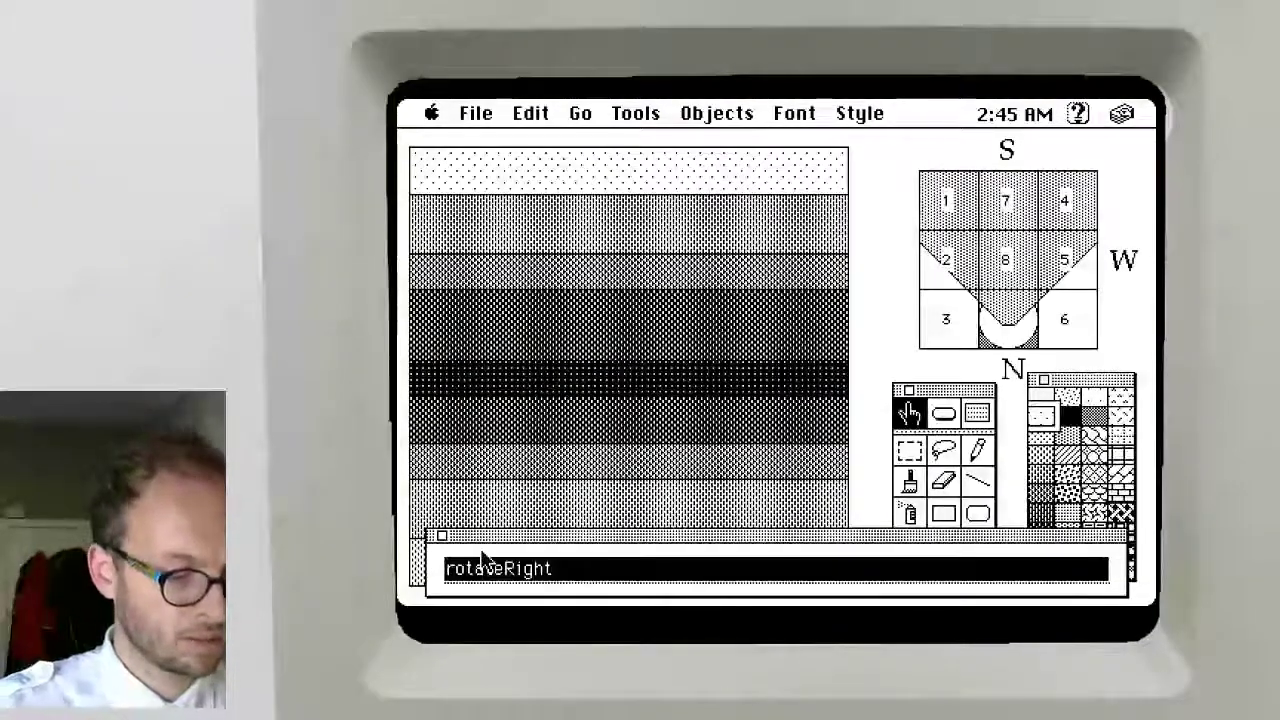
type("(playerDir + 3) mod 4")
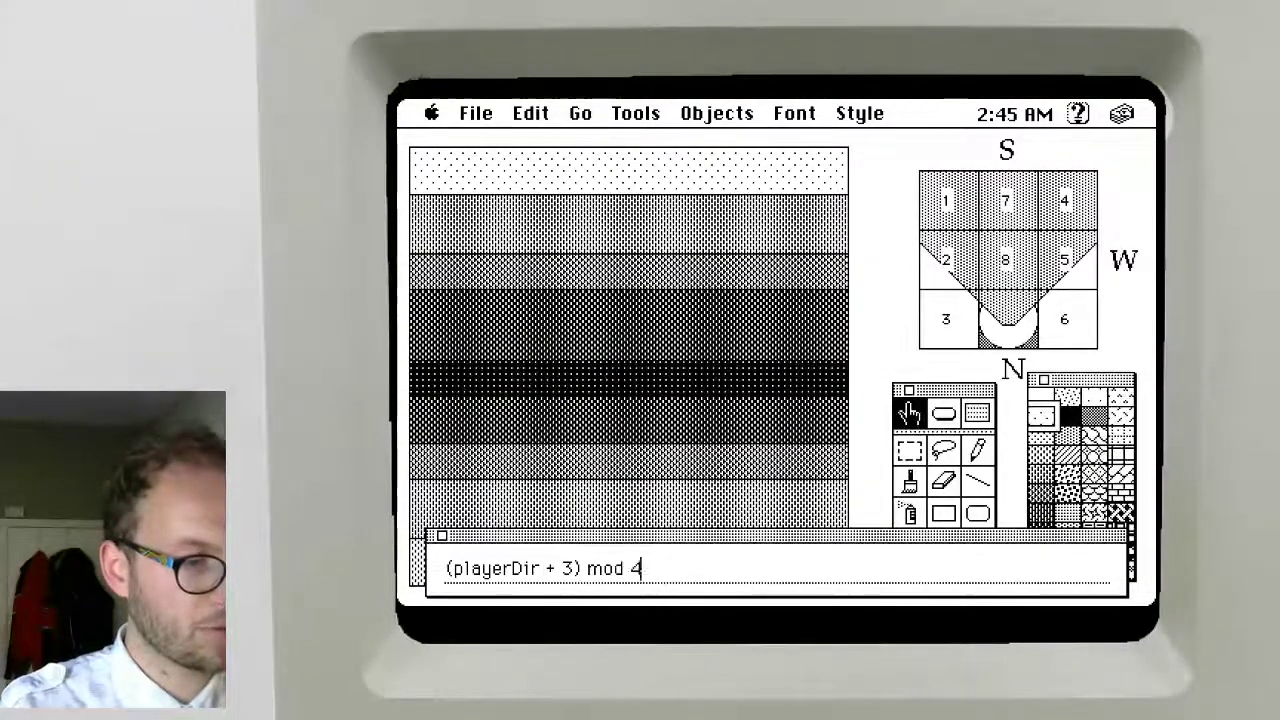
key("Return")
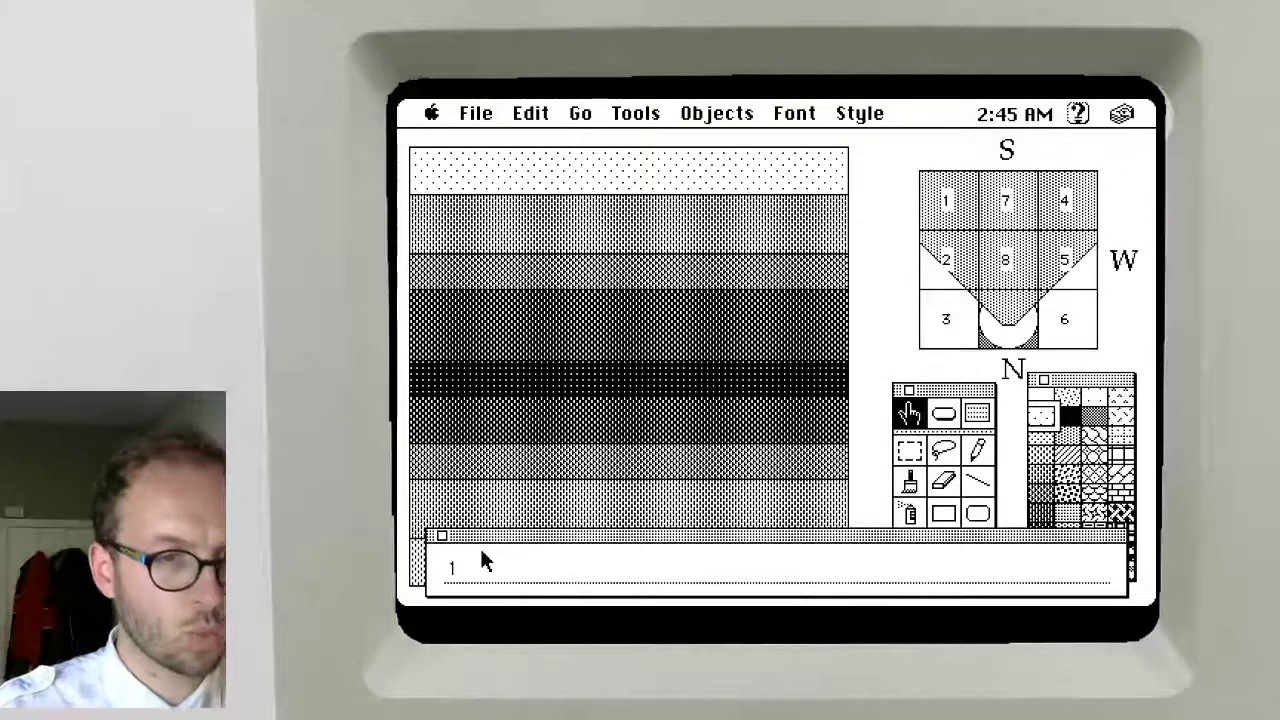
Set a checkpoint on the "N,E,S,W" line of the left field's render script, and run render from the message box
left_click(977, 414)
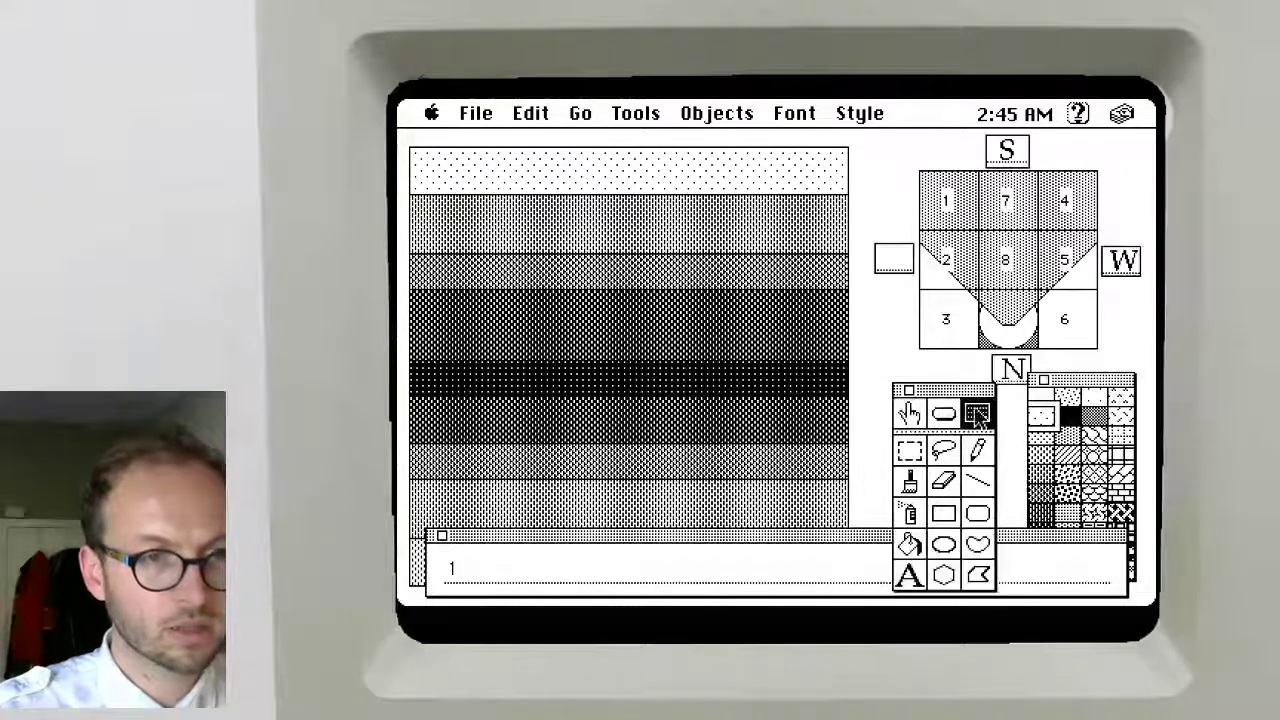
double_click(886, 258, "shift")
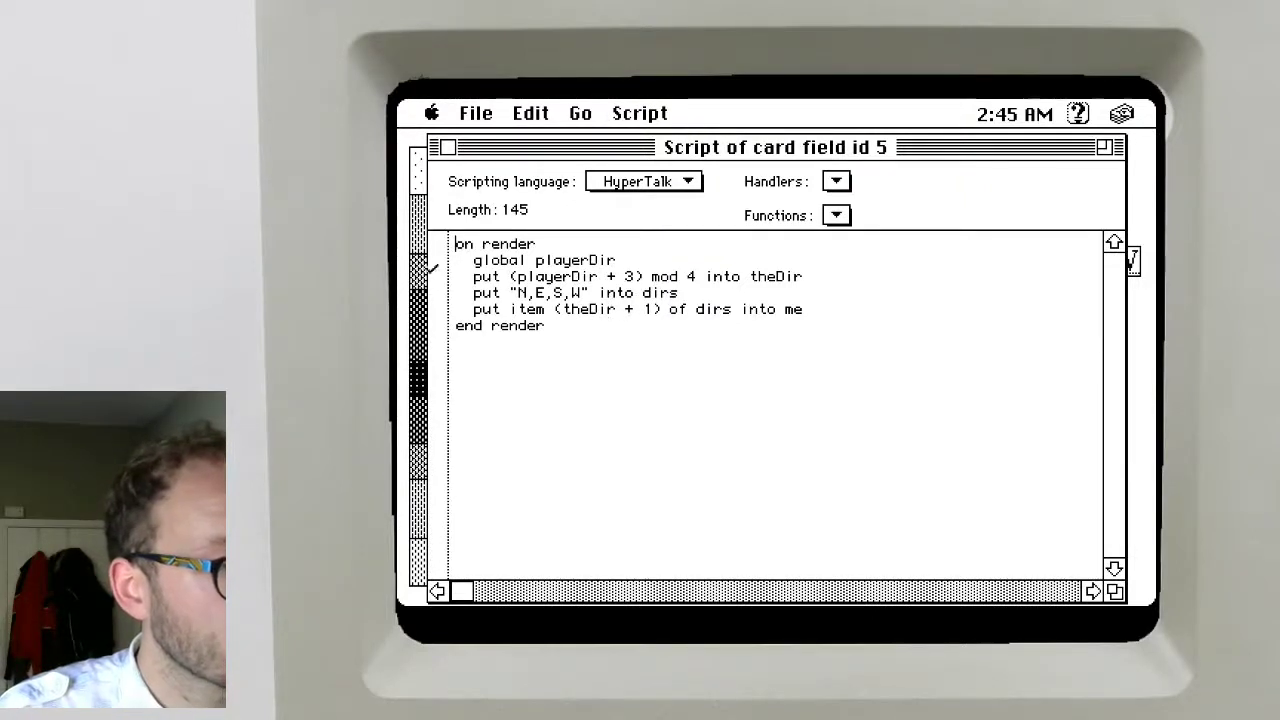
left_click(439, 292)
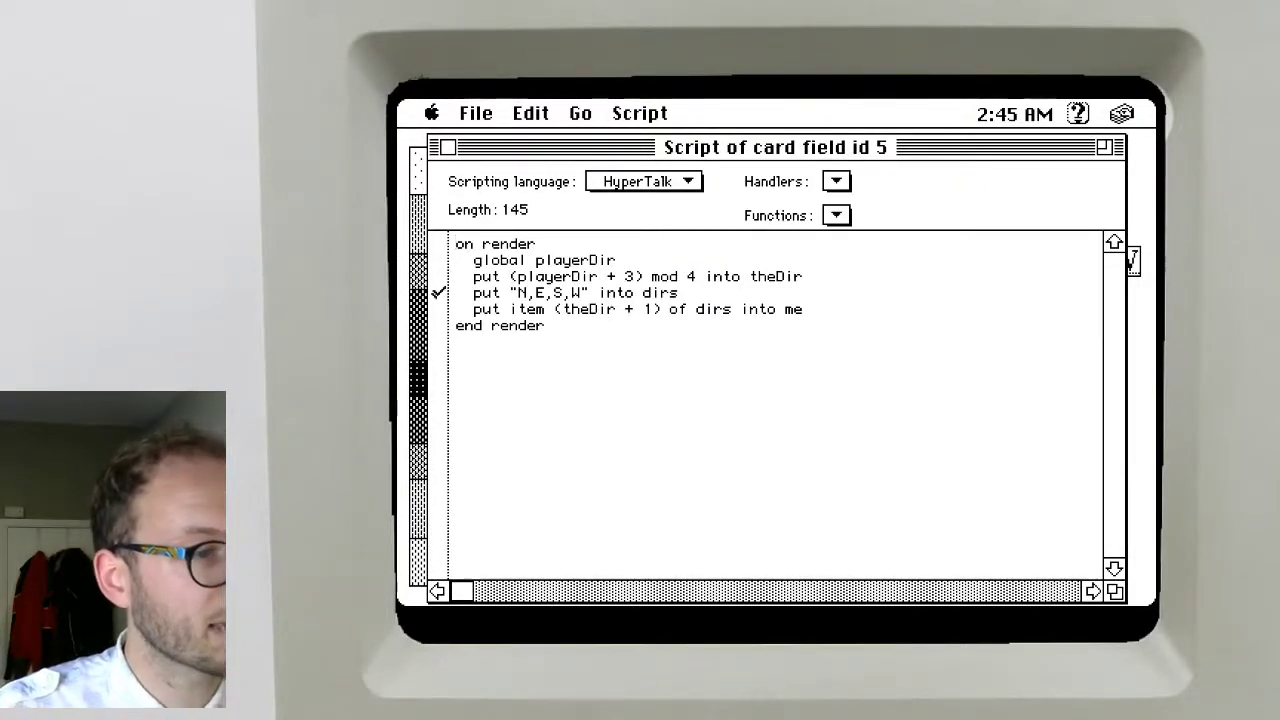
left_click(449, 146)
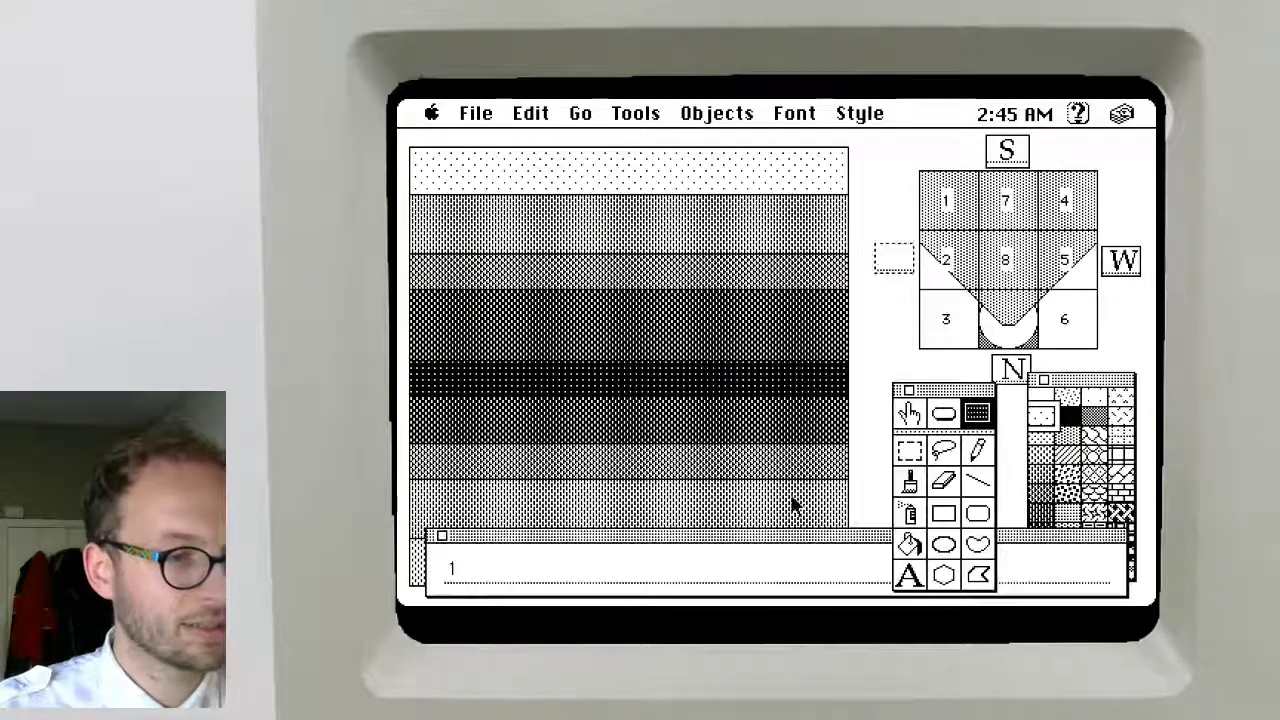
left_click(694, 569)
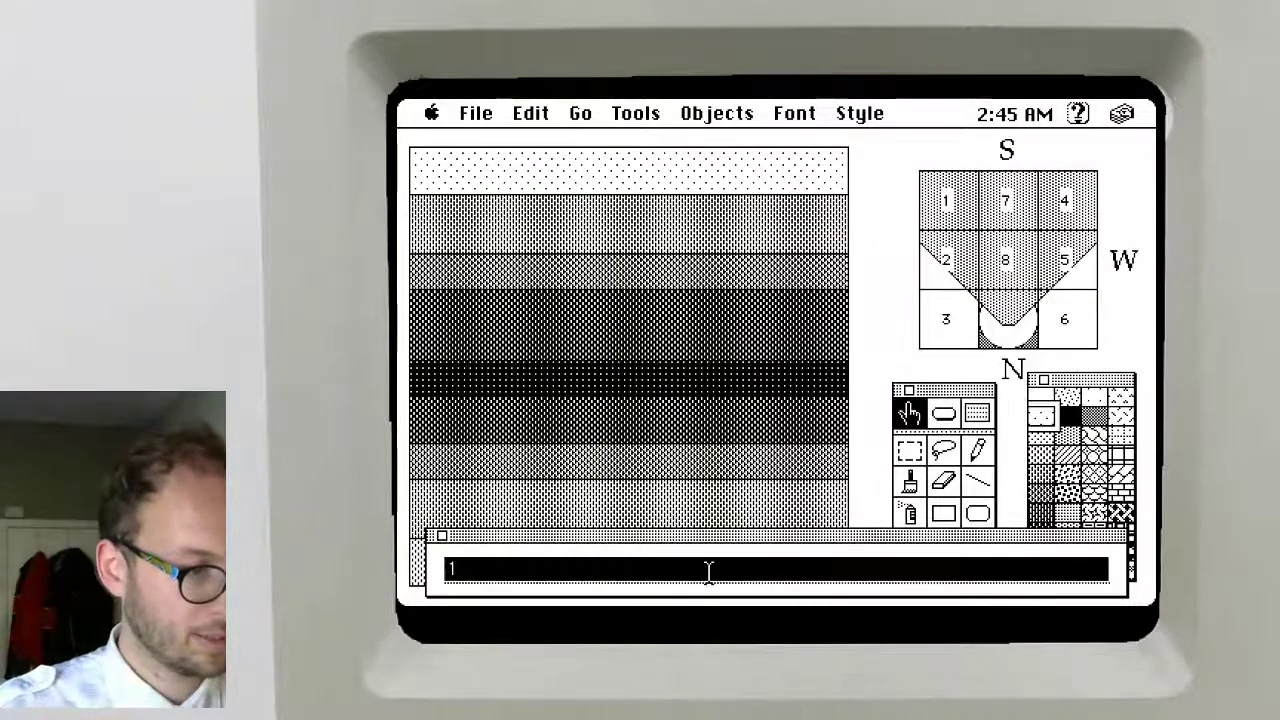
type("render")
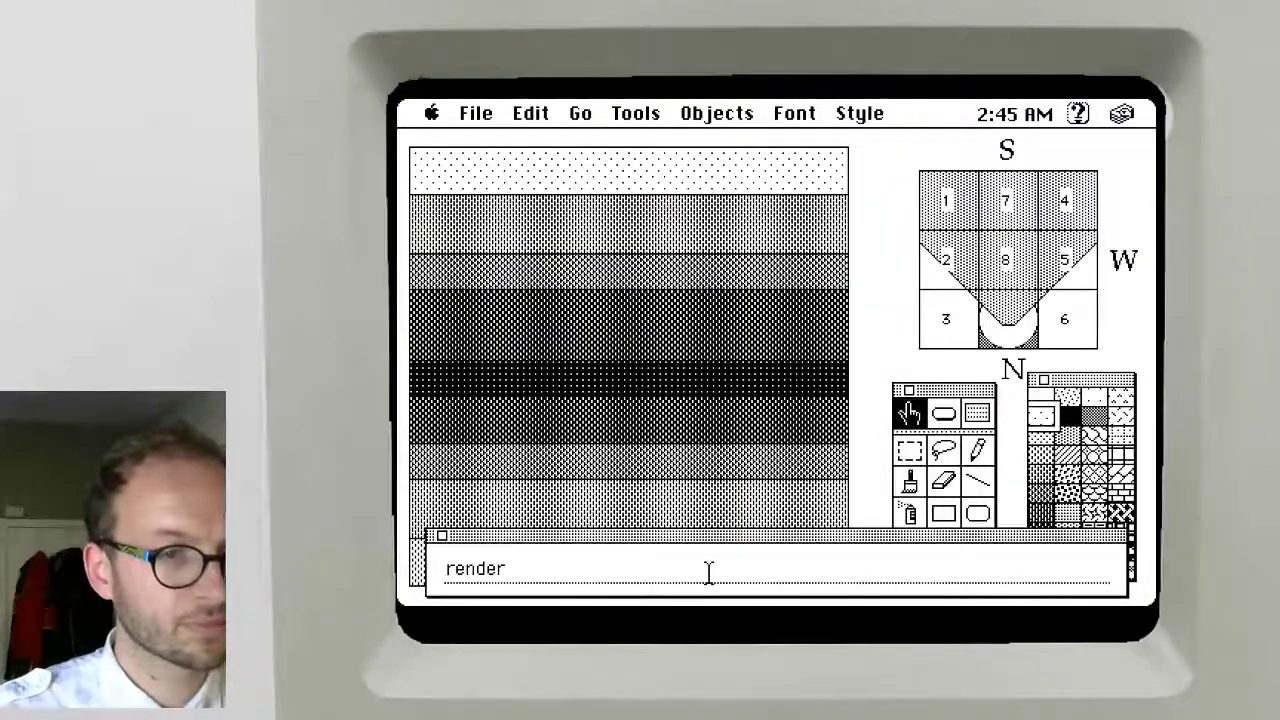
Inspect the field info of the field left of the map, and move the field from the card to the background by cutting and pasting it
left_click(943, 413)
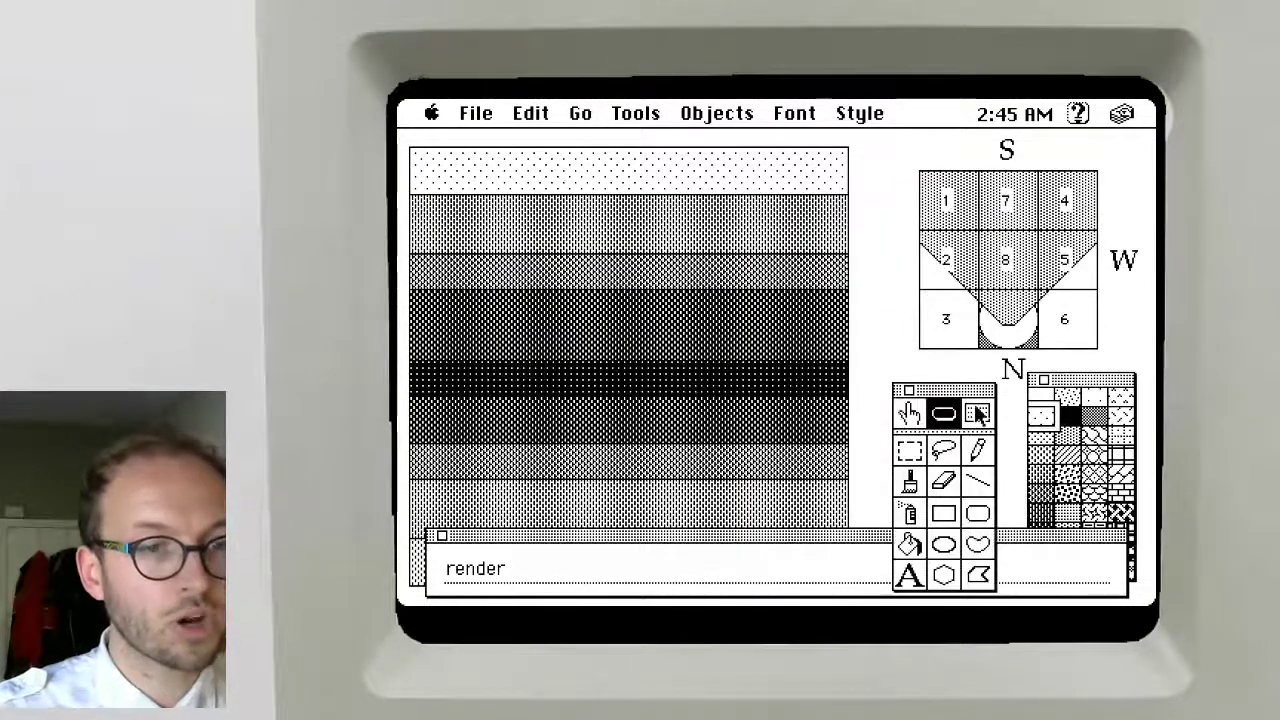
left_click(975, 410)
double_click(885, 265)
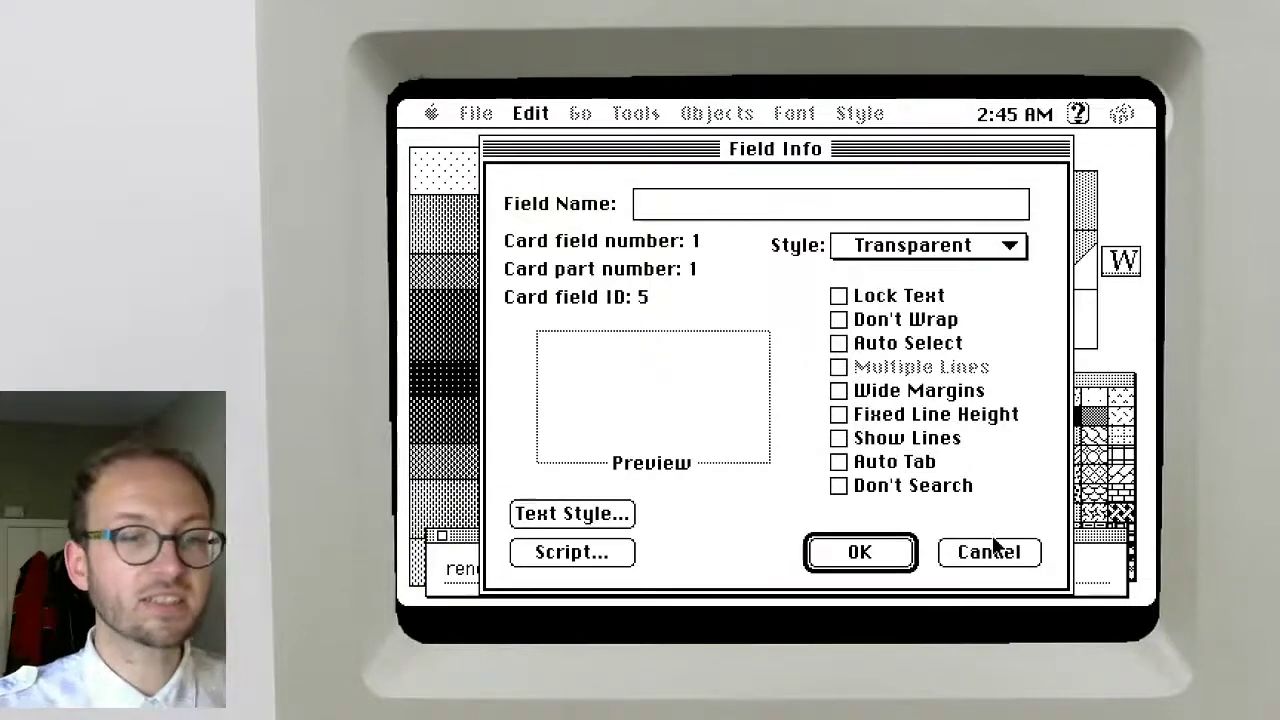
left_click(990, 552)
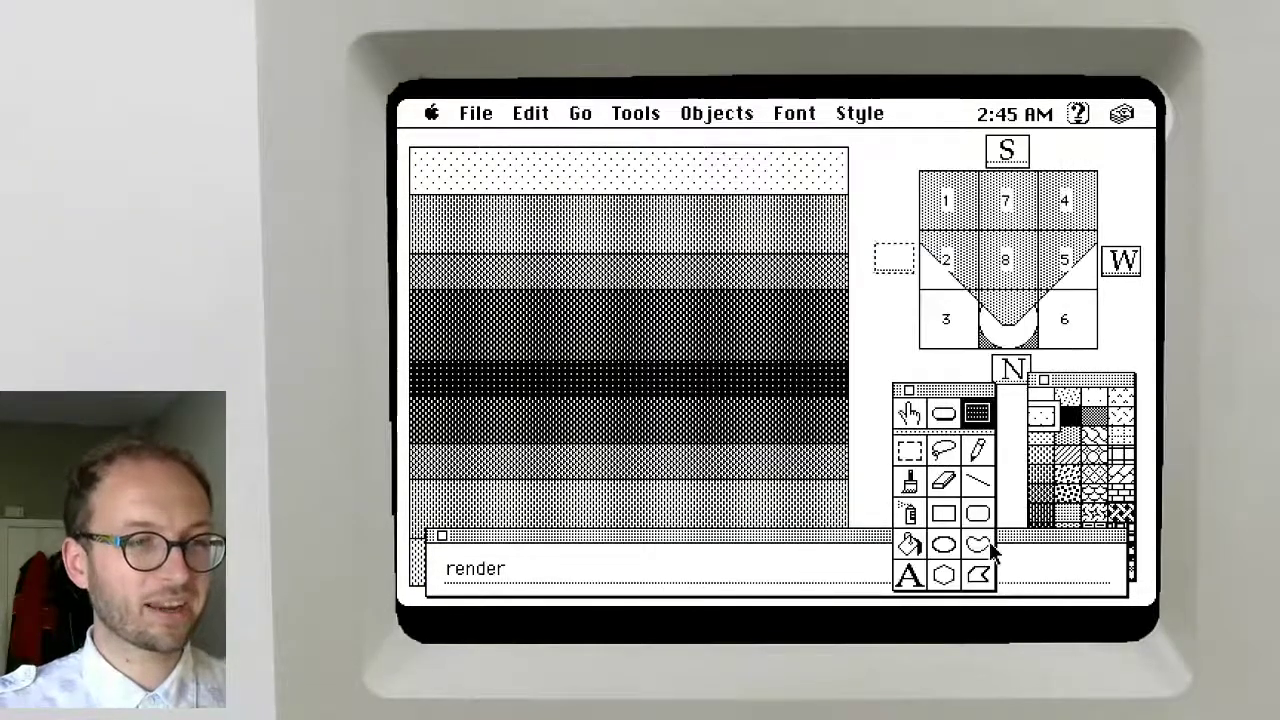
key("super+x")
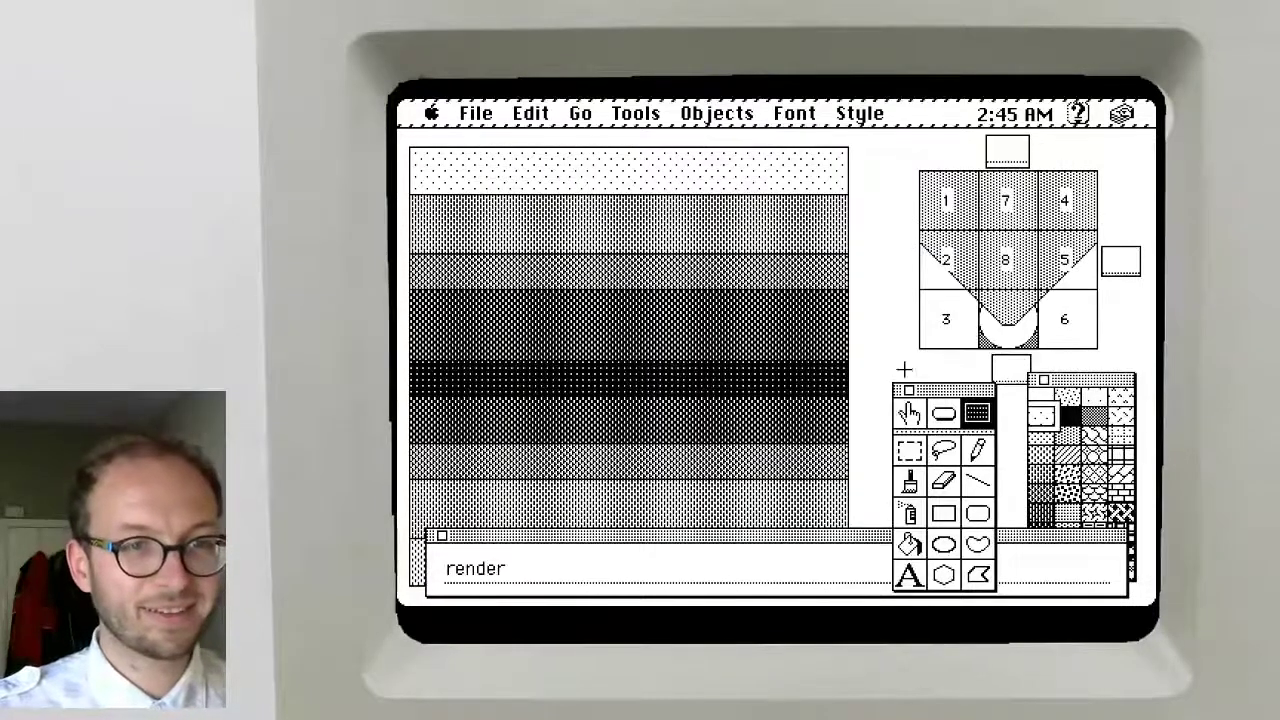
key("super+v")
left_click(889, 257, "alt+super")
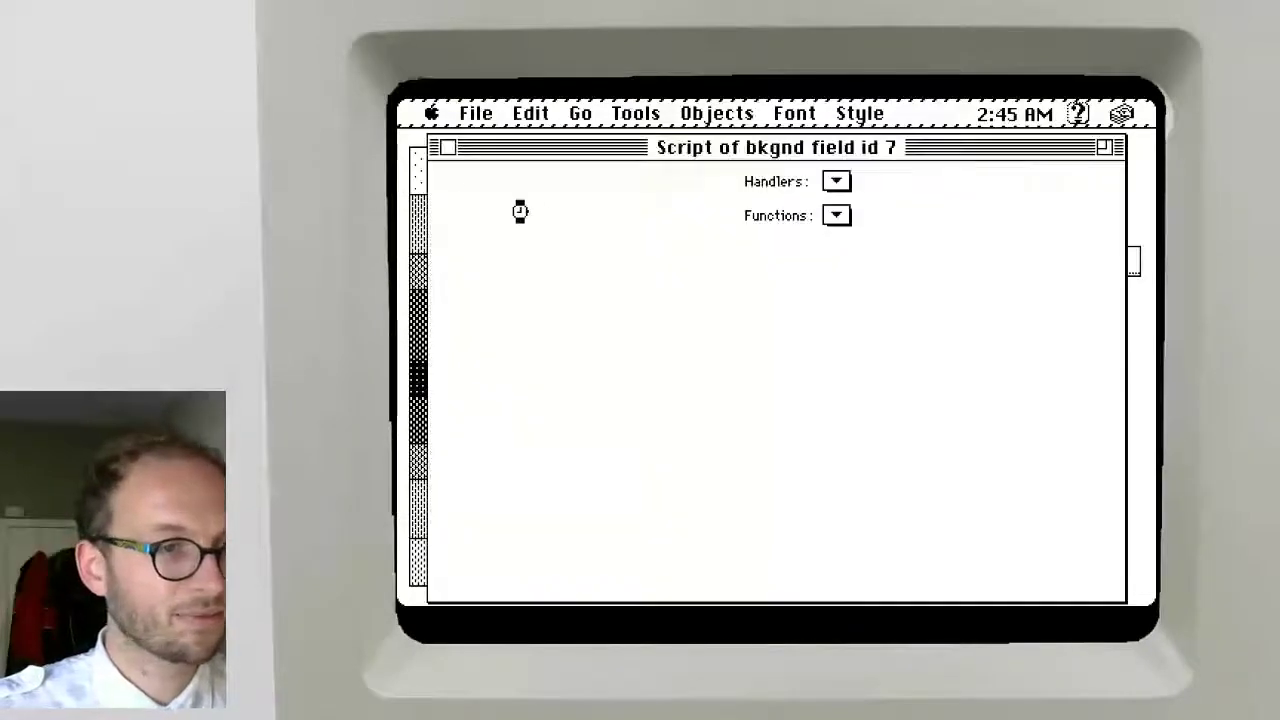
left_click(448, 148)
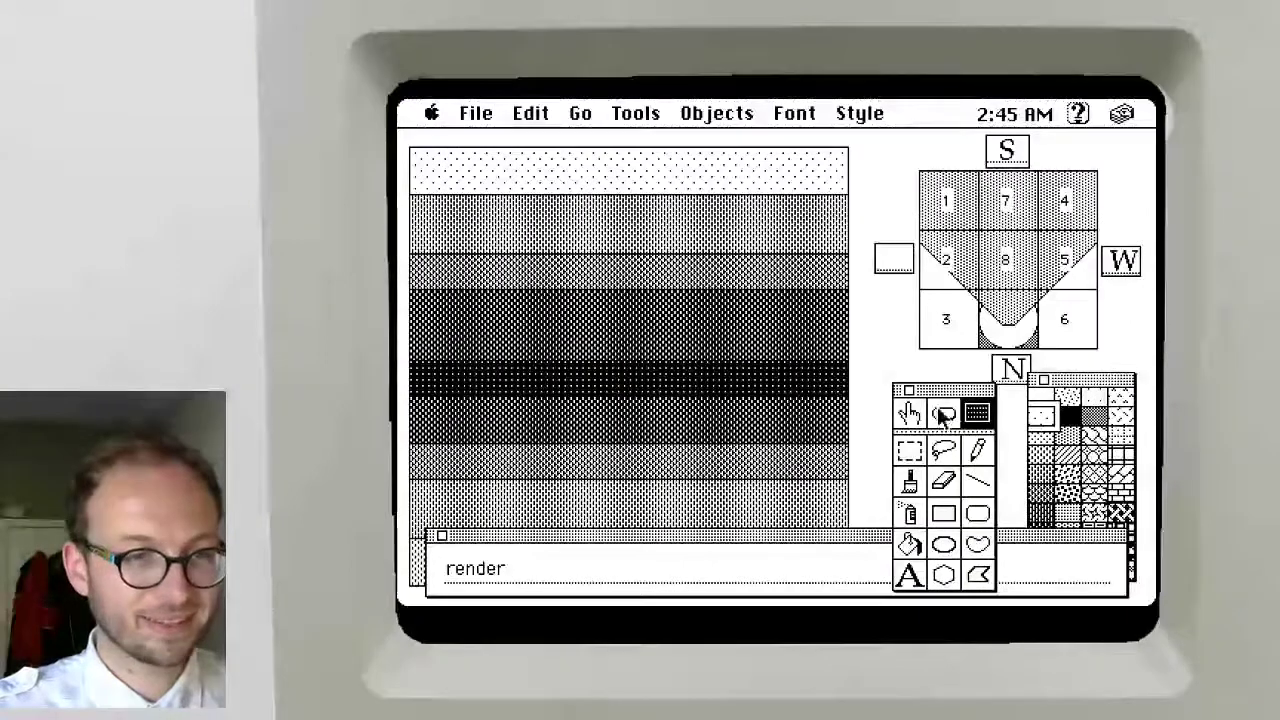
Run render and rotateRight from the message box to test all four compass labels
left_click(908, 414)
left_click(548, 570)
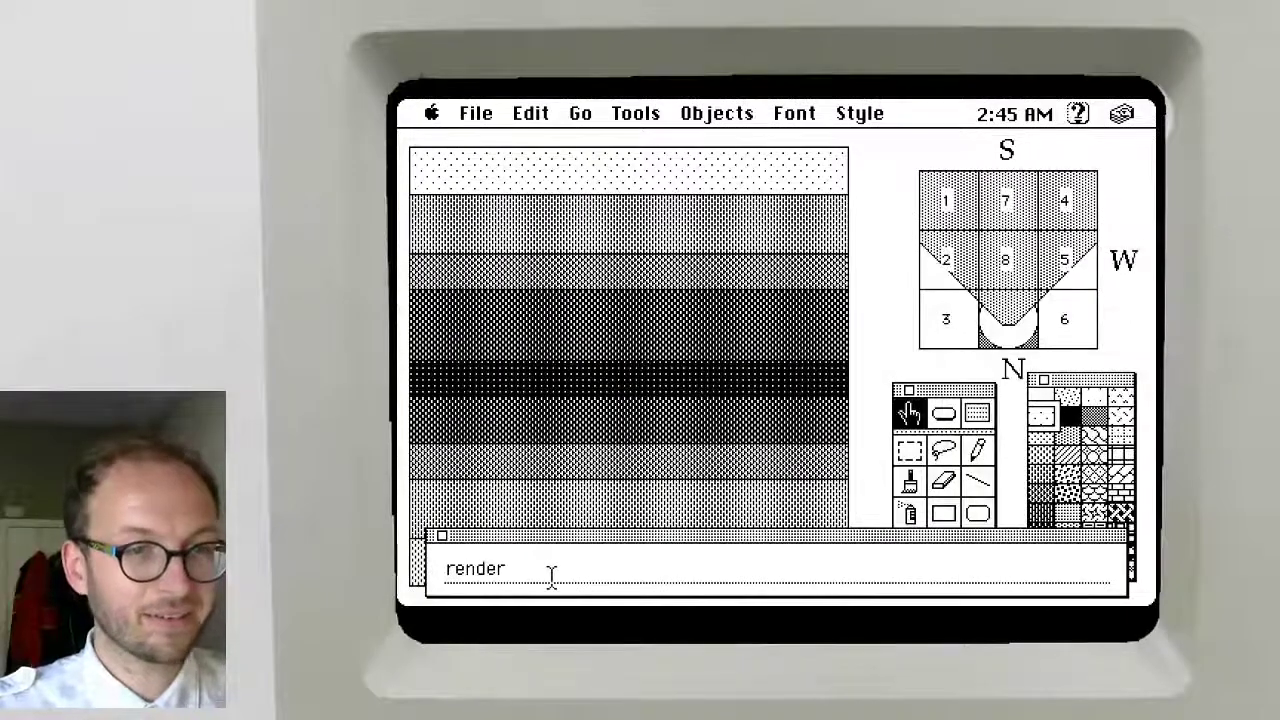
triple_click(551, 577)
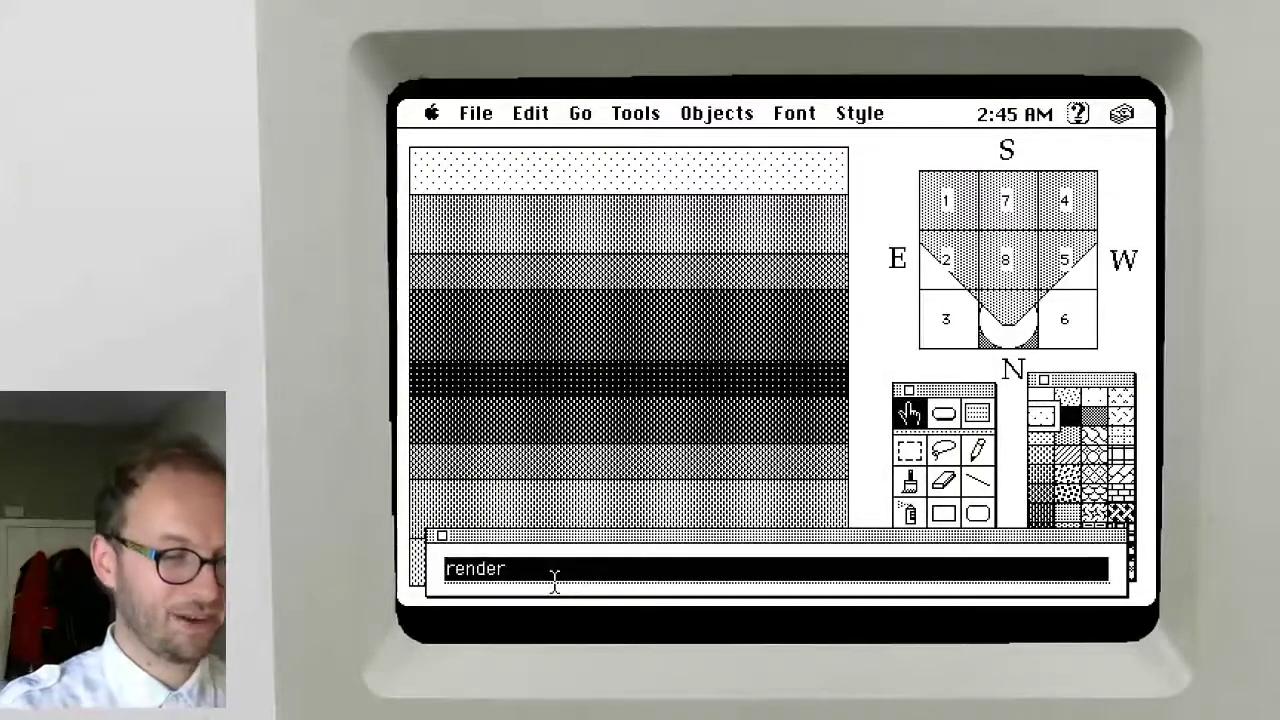
type("rotateRight")
key("Return")
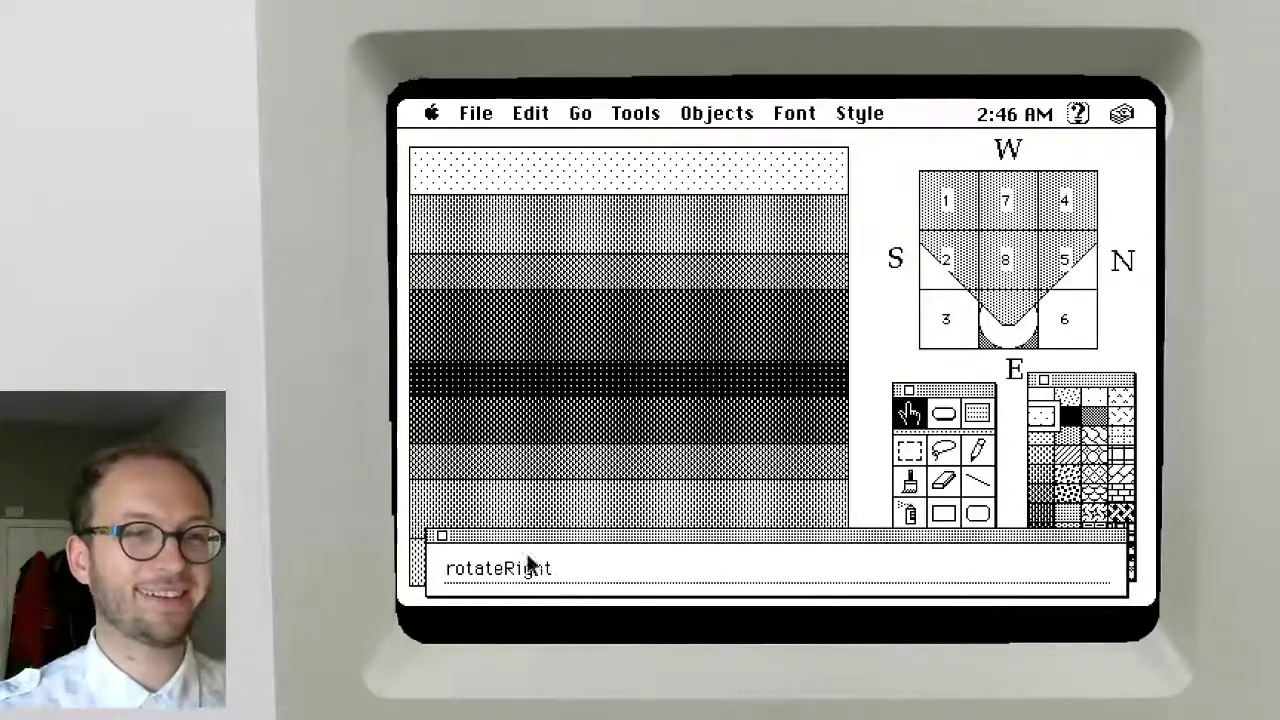
Duplicate the rotateRight handler below itself in the background script
left_click_drag(703, 120, 738, 188)
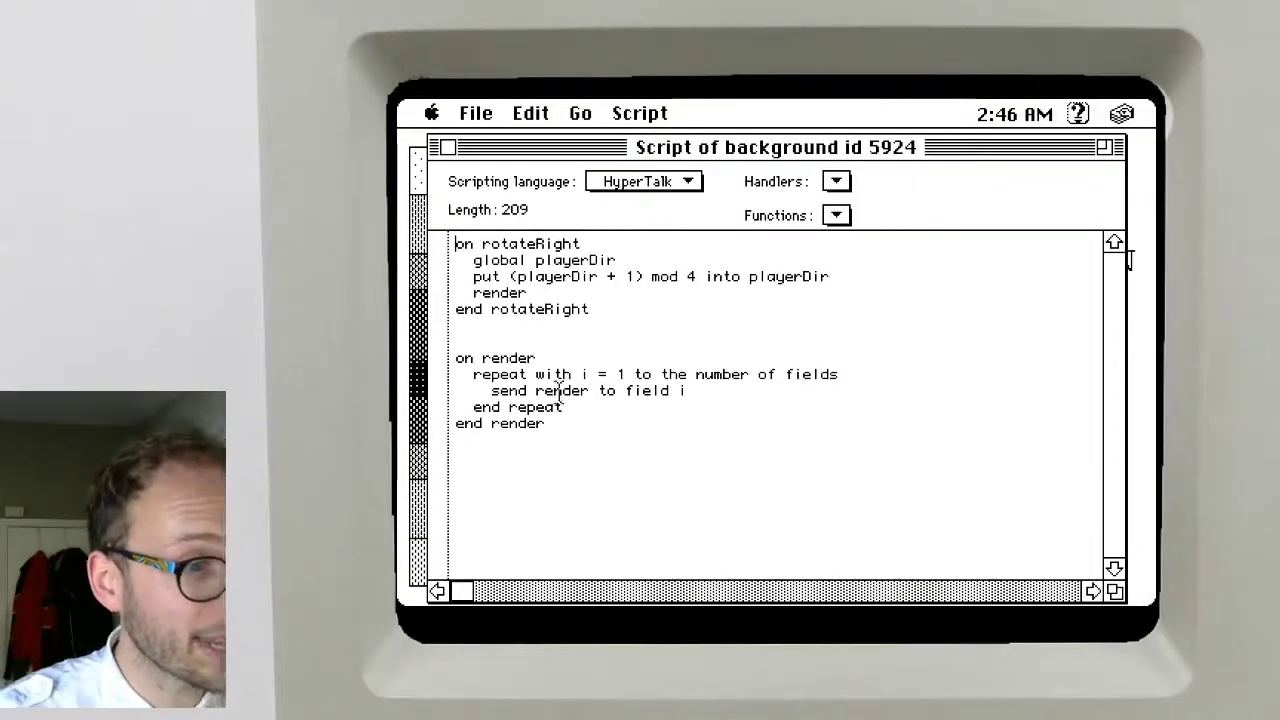
left_click_drag(605, 311, 398, 215)
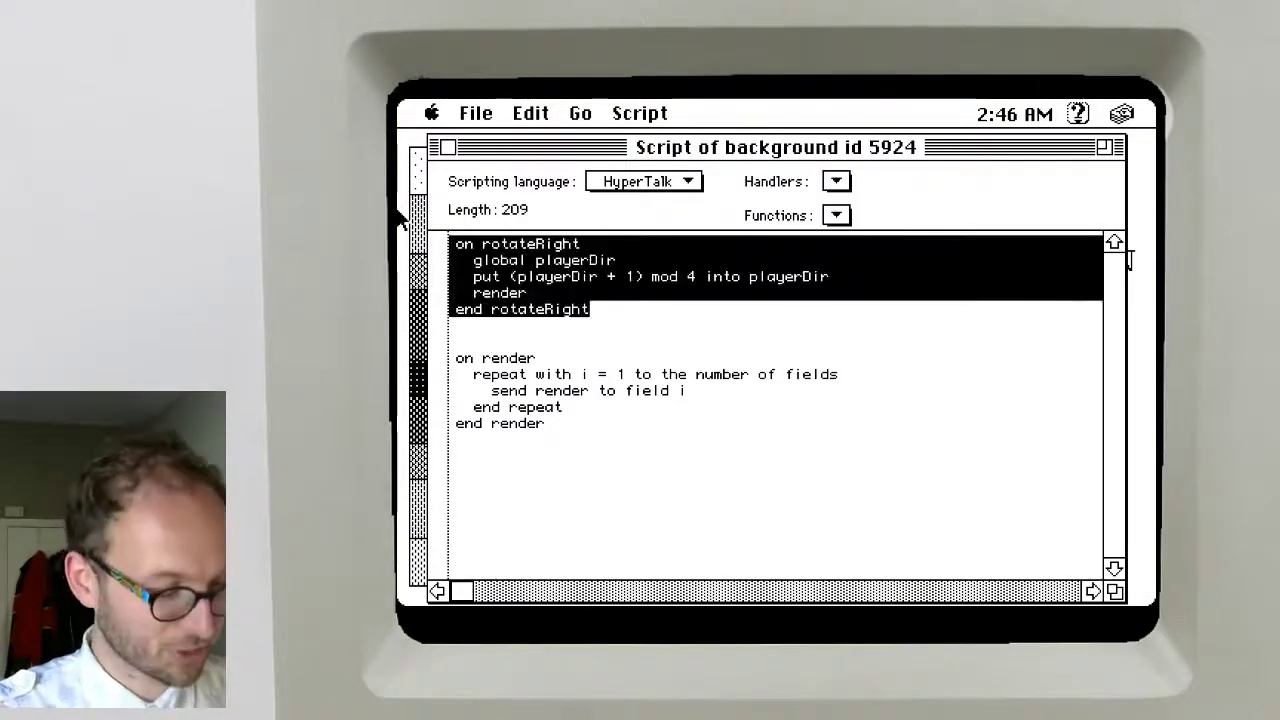
left_click(598, 310)
key("Return")
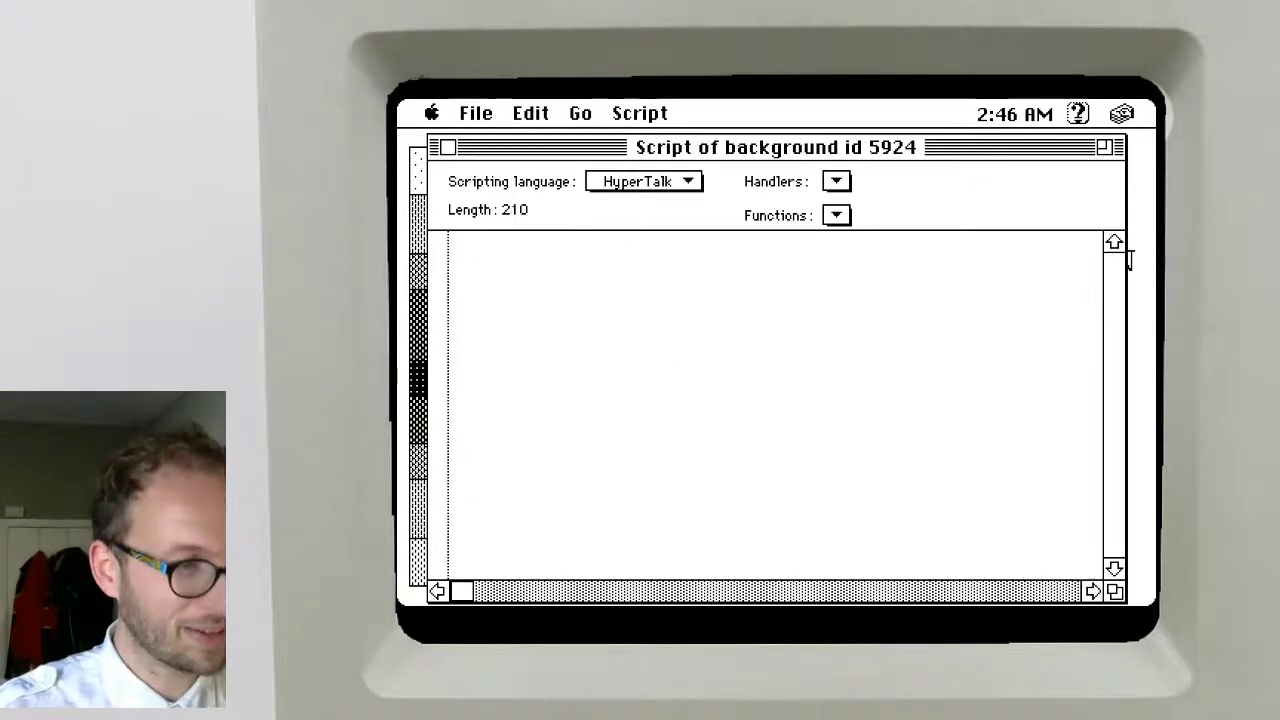
key("Return")
key("super+v")
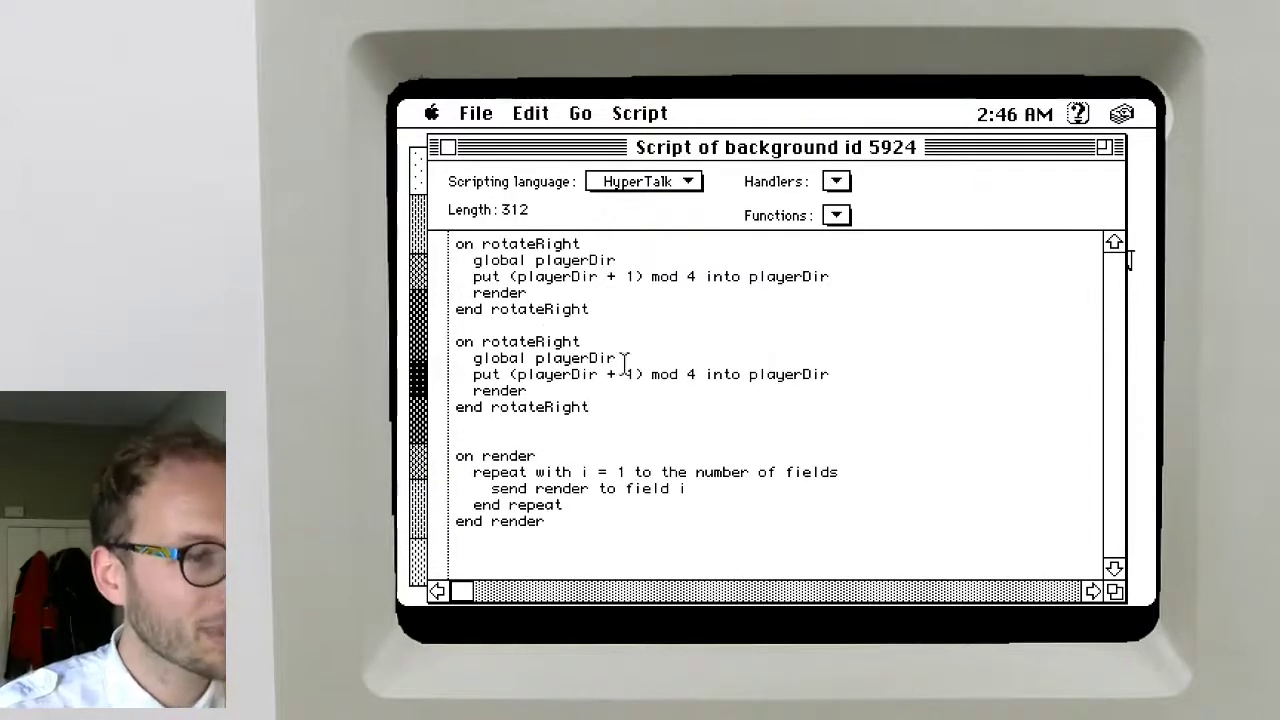
Turn the duplicated handler into rotateLeft, change its expression to "(playerDir + 3) mod 4", and save the background script
double_click(562, 342)
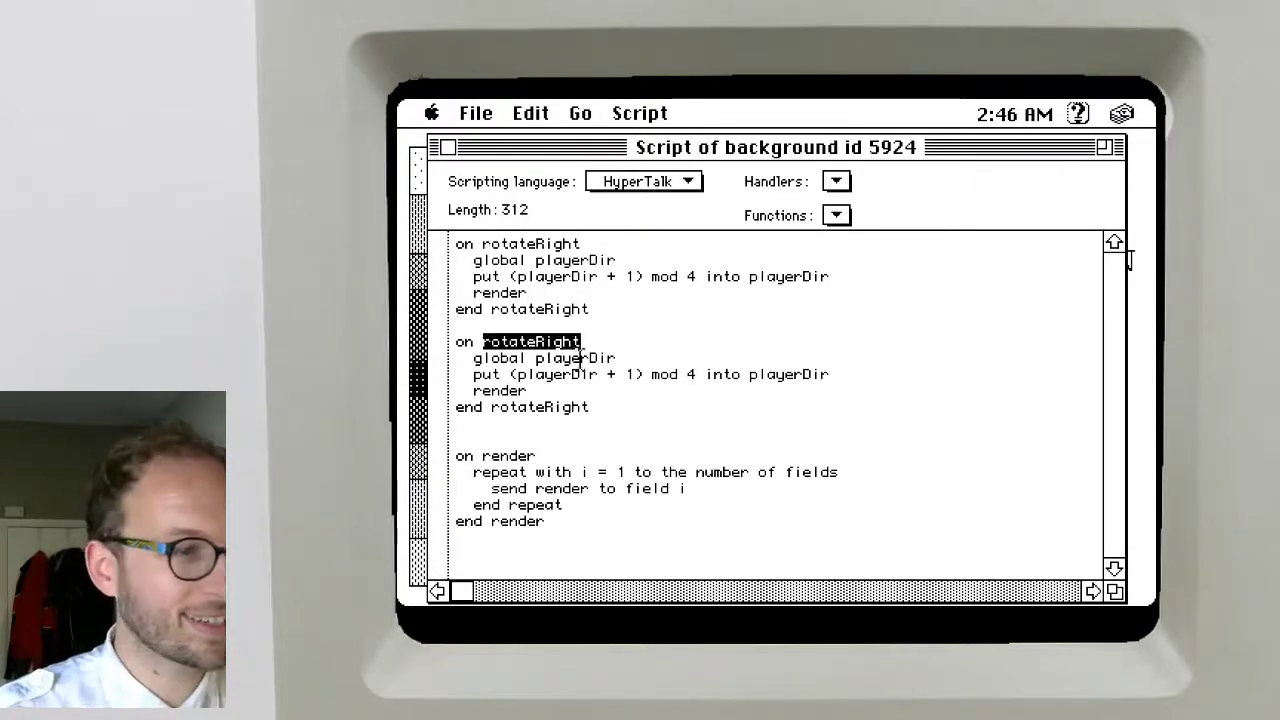
type("rotate")
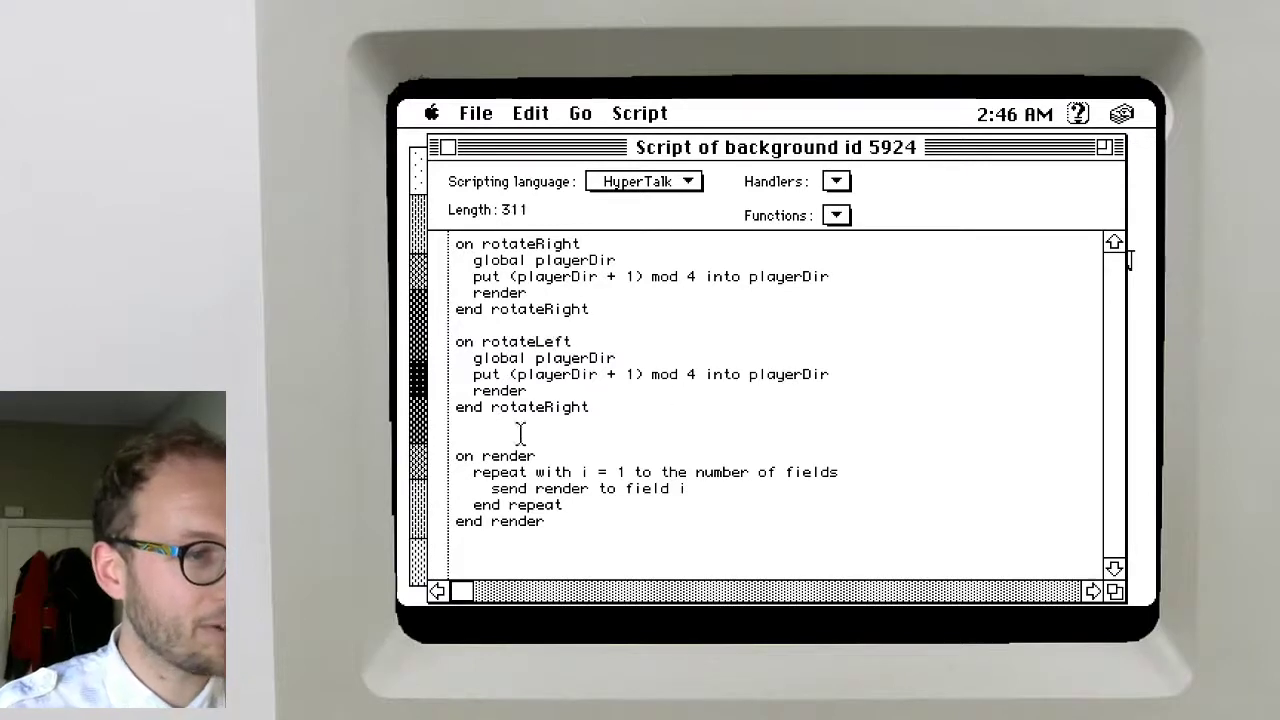
double_click(513, 407)
type("rota")
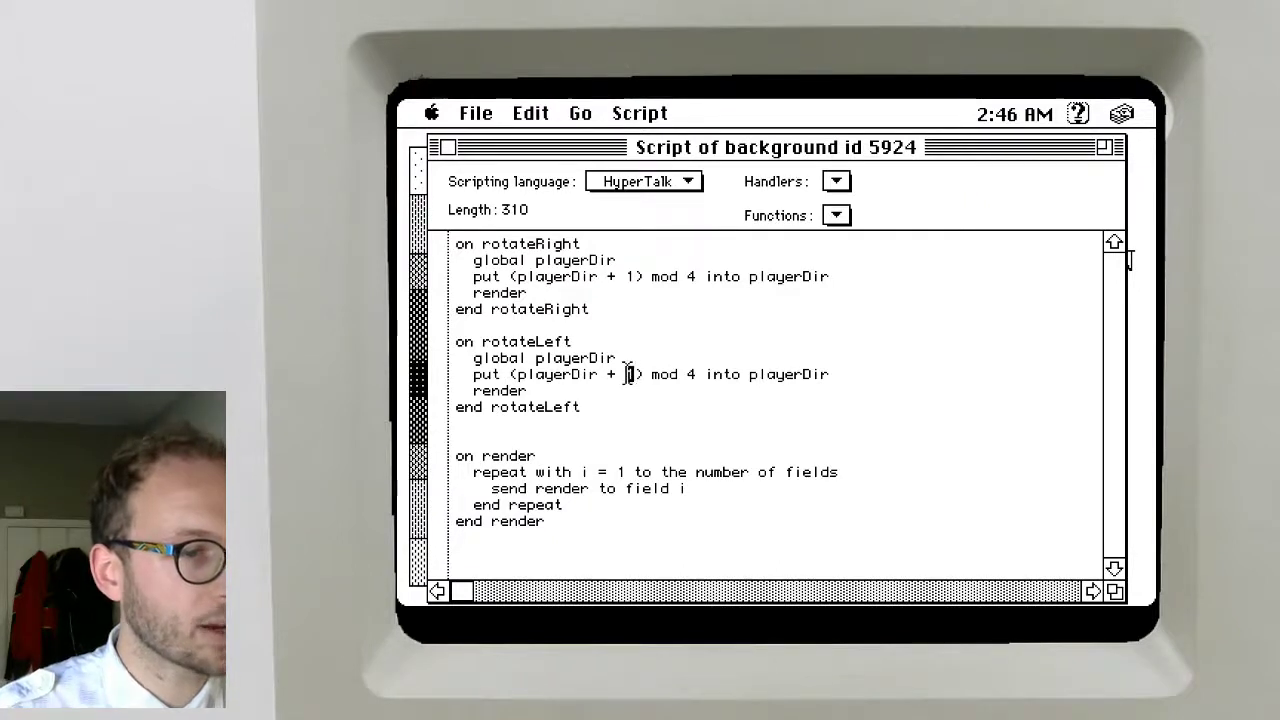
type("3")
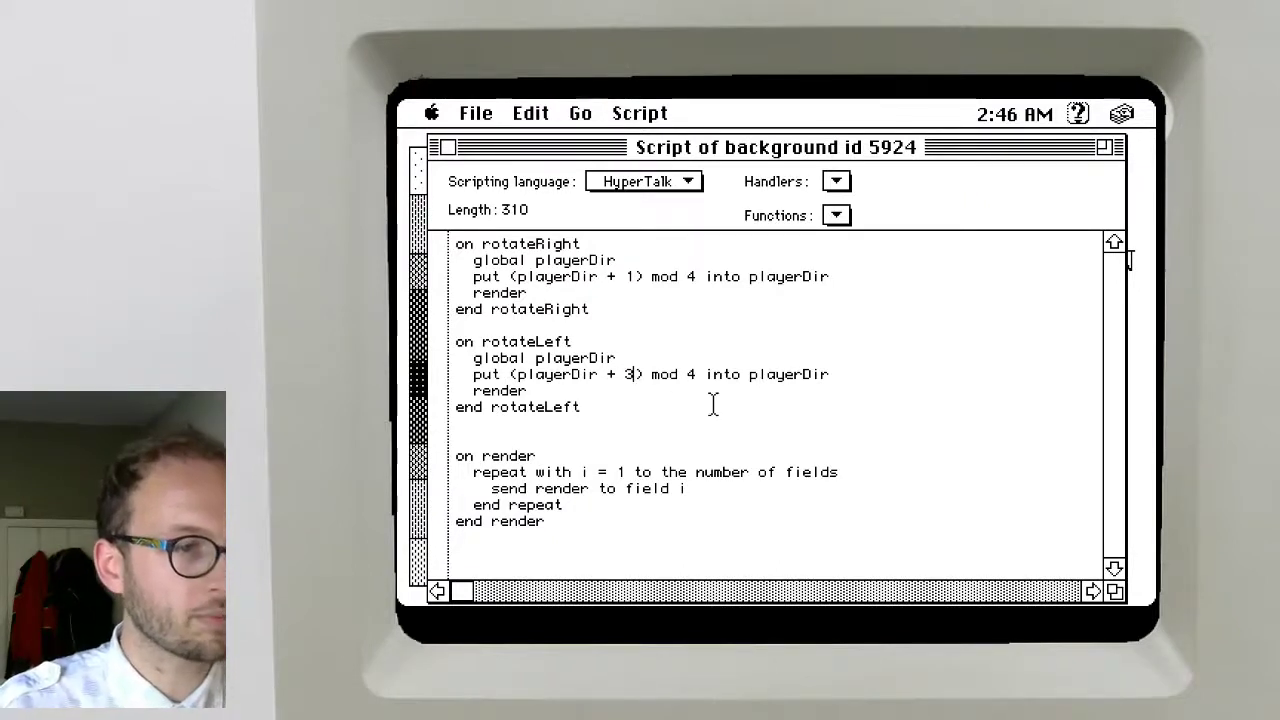
key("super+w")
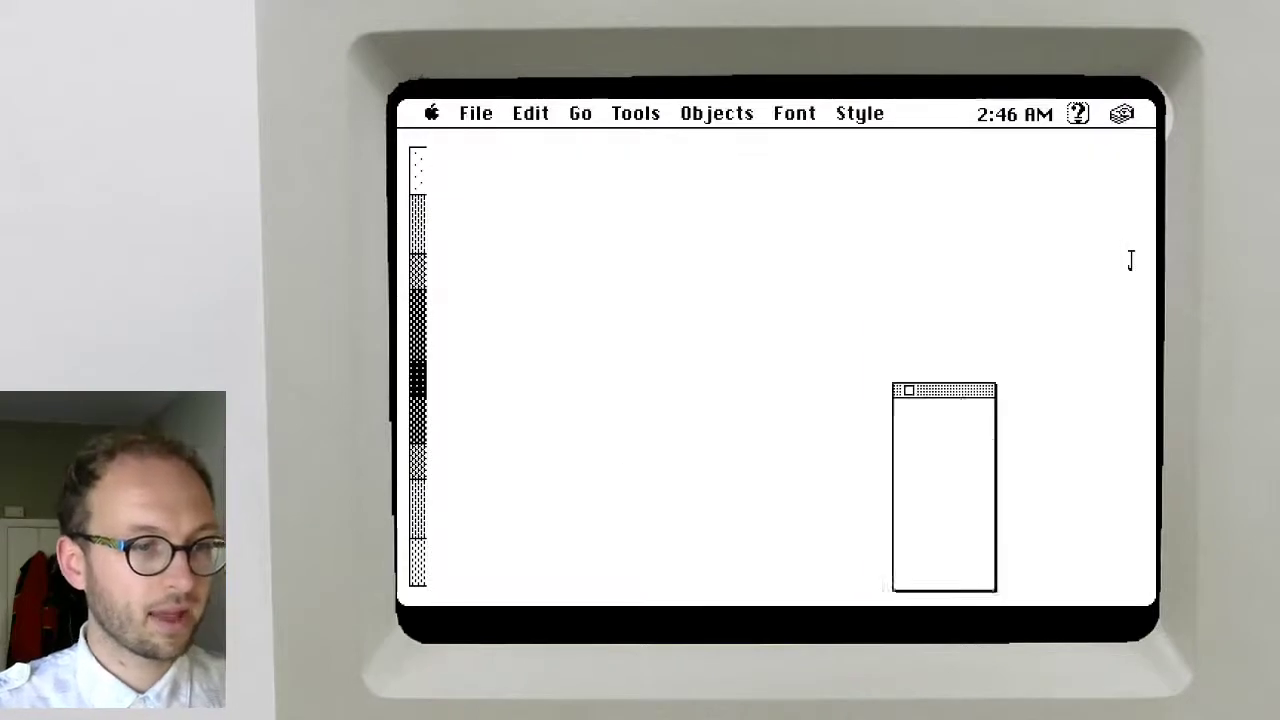
key("Return")
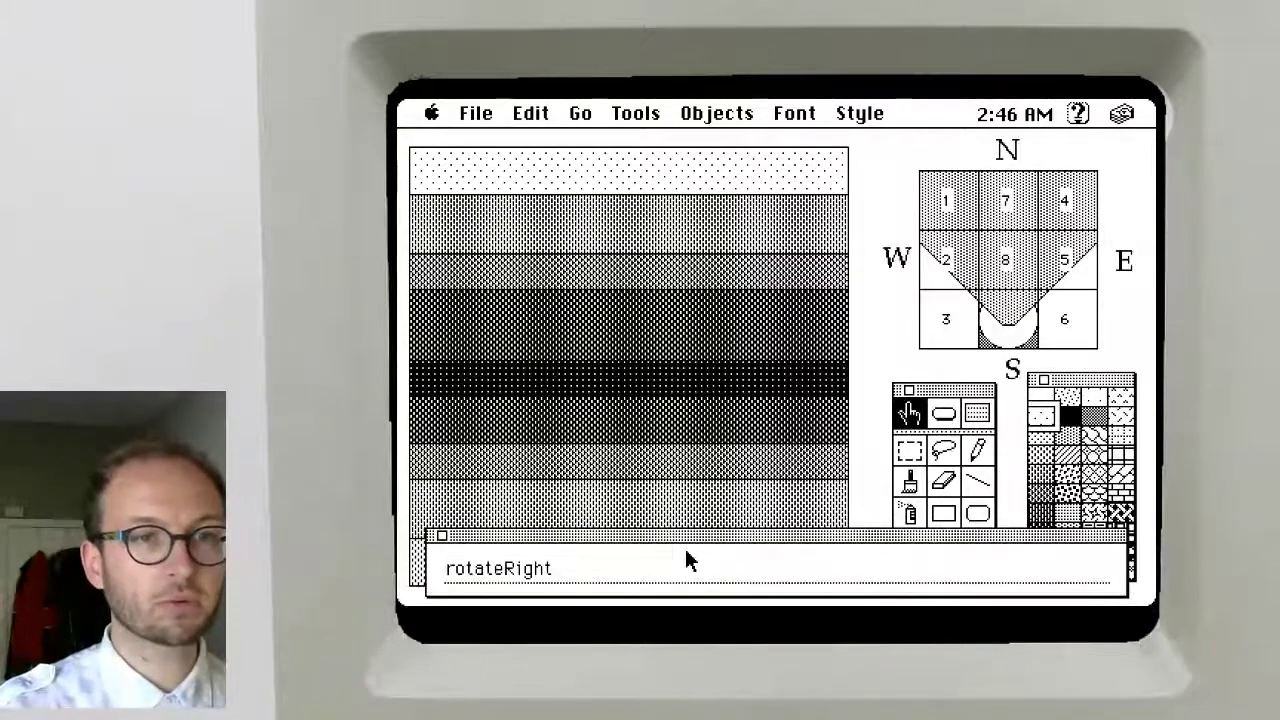
Run rotateLeft from the message box to test turning the compass labels the other way
triple_click(680, 563)
type("roate")
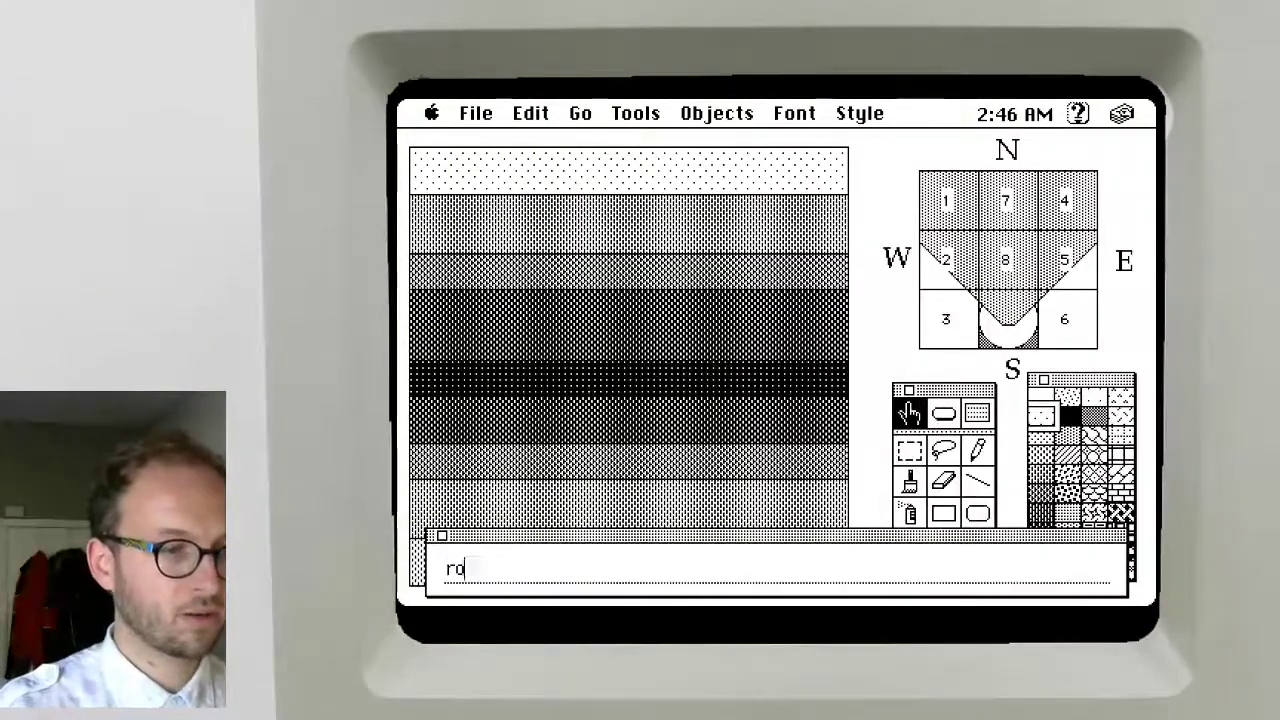
key("BackSpace")
key("BackSpace")
key("BackSpace")
type("tateLeft")
key("Return")
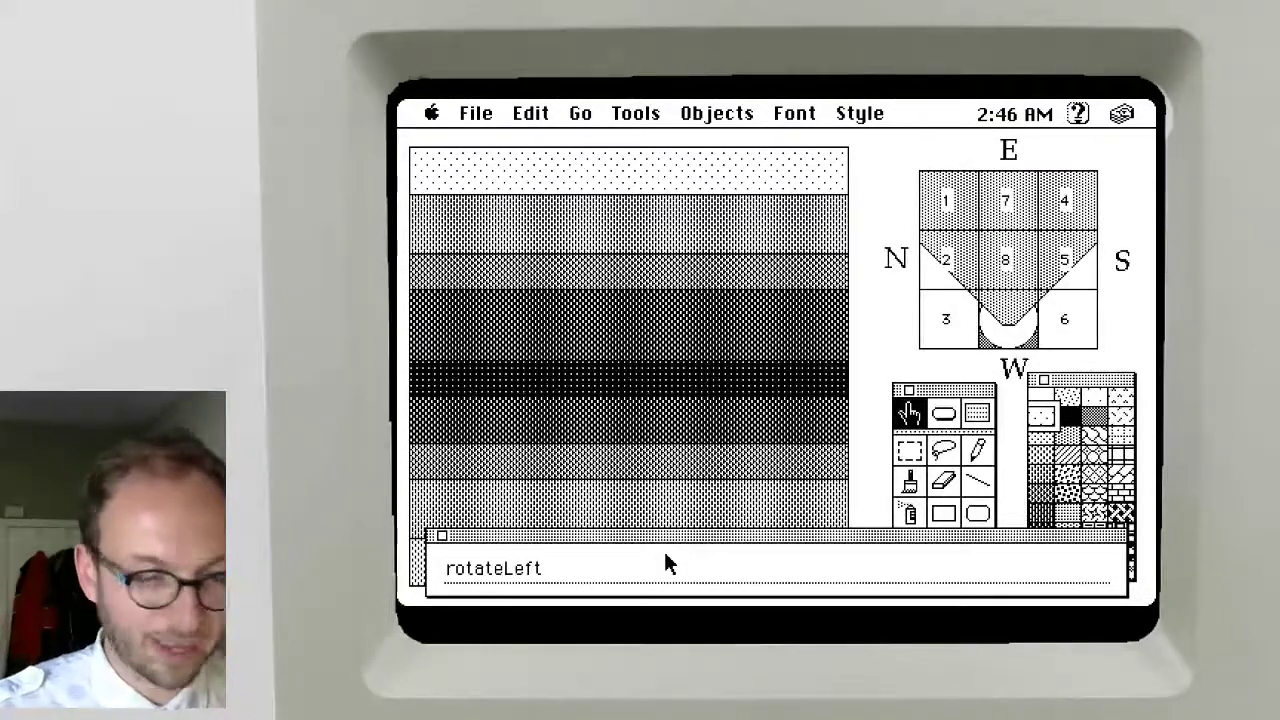
Close the message box and go to the globals card
left_click(442, 536)
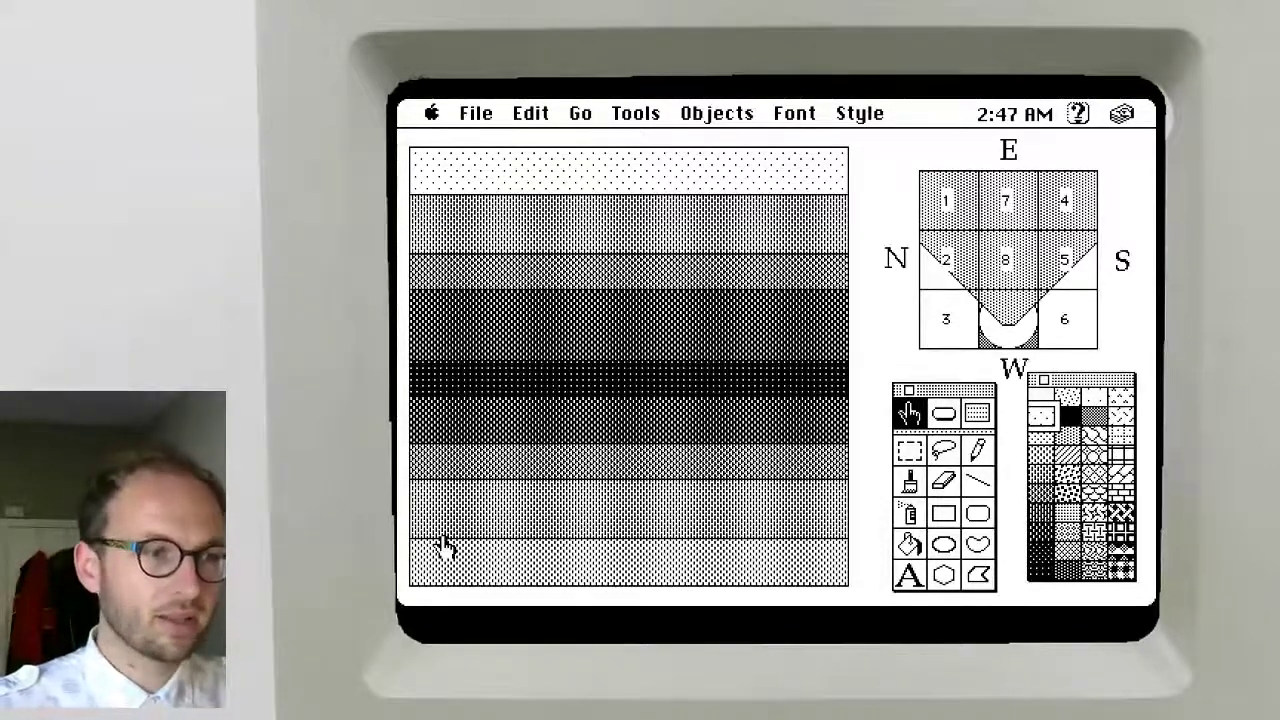
key("Right")
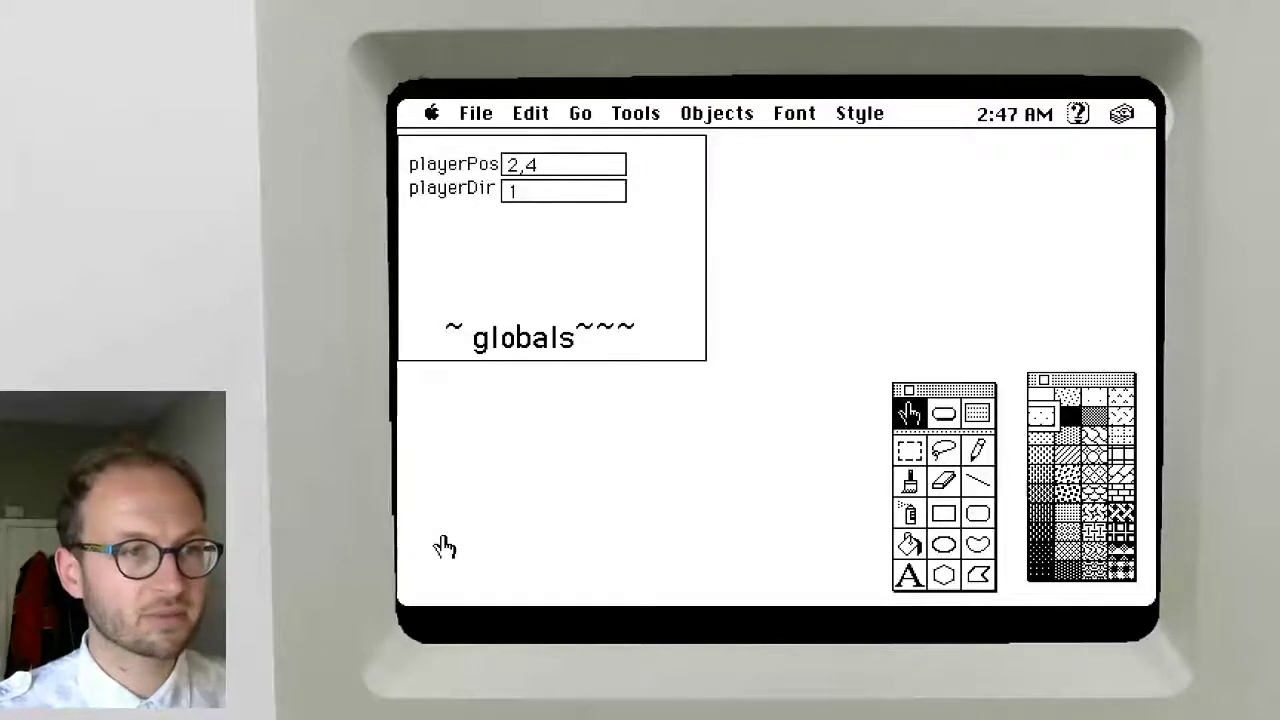
Page through the stack's cards to review them, finishing on the game card with the compass labels
key("Right")
key("Right")
key("Right")
key("Right")
key("Right")
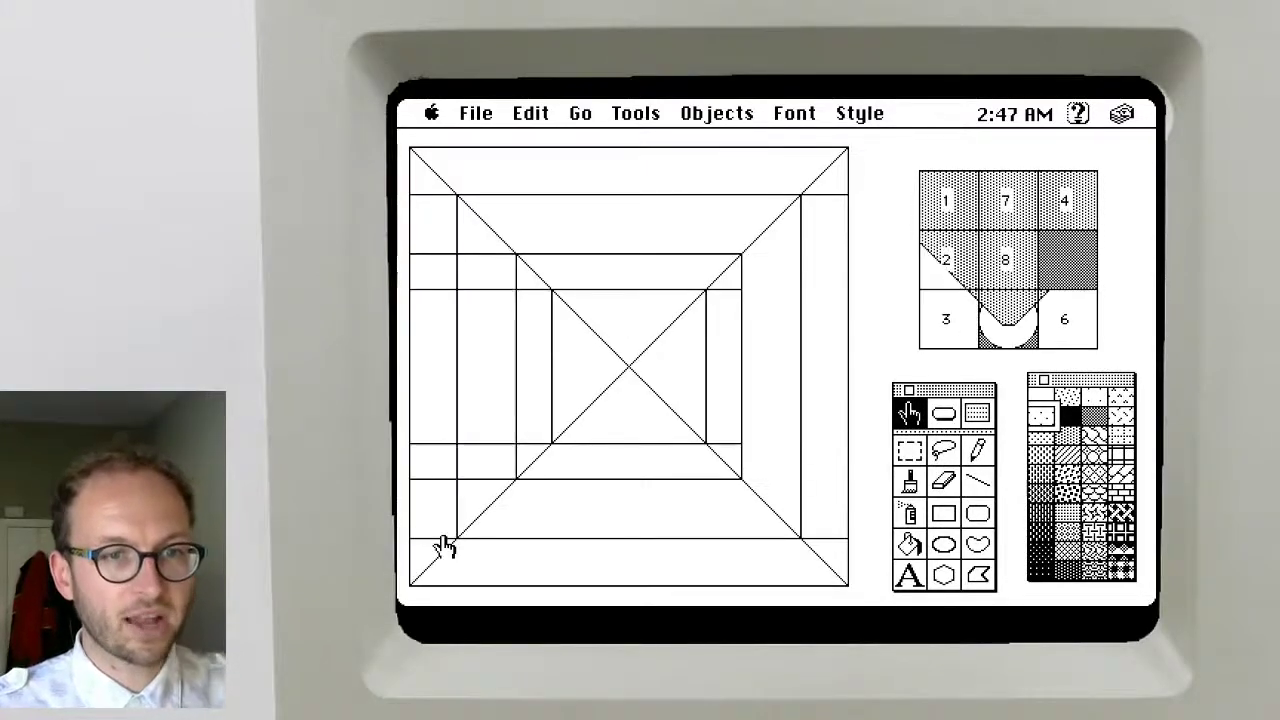
key("Right")
key("Right")
key("Right")
key("Right")
key("Right")
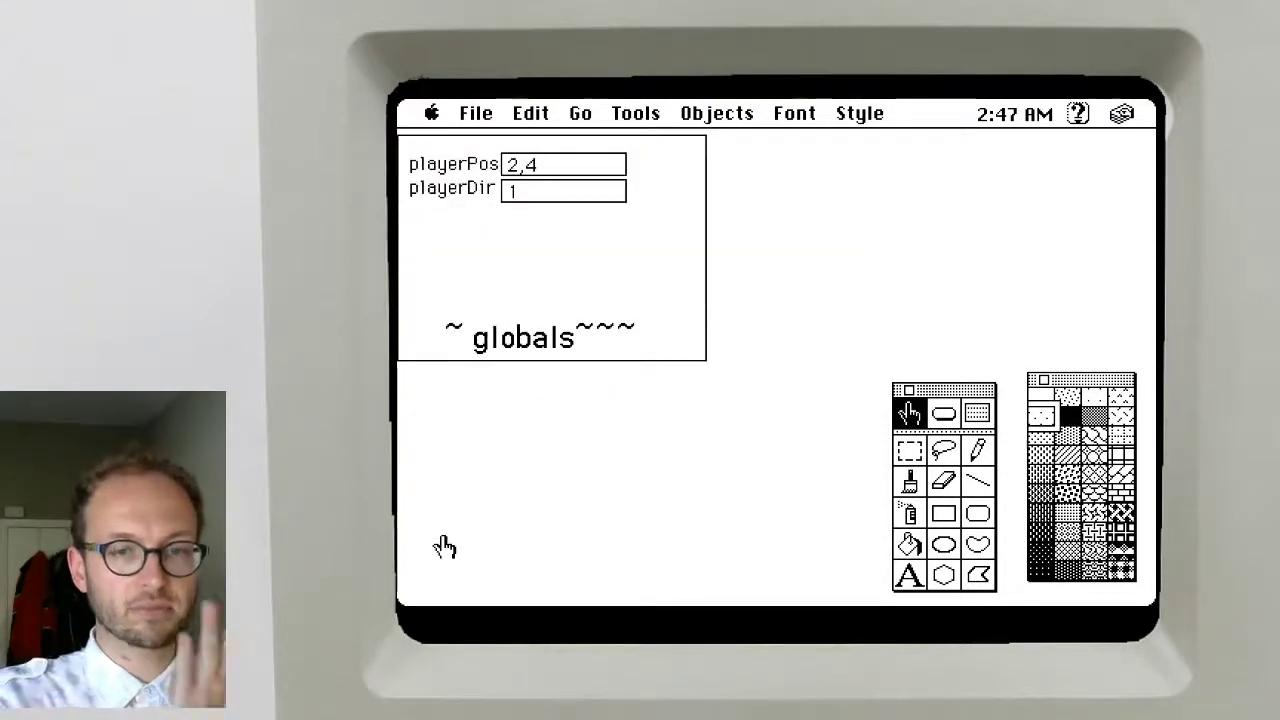
key("Right")
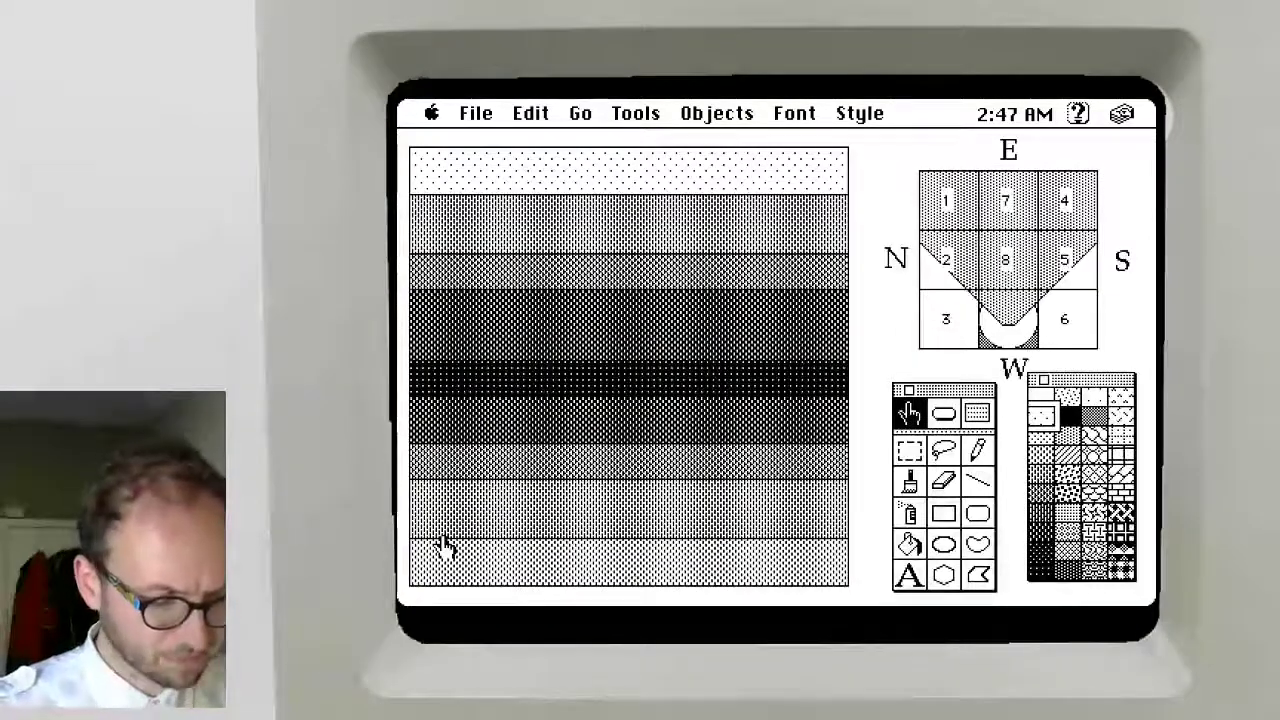
Open the script of the game card's background
left_click_drag(690, 113, 706, 190)
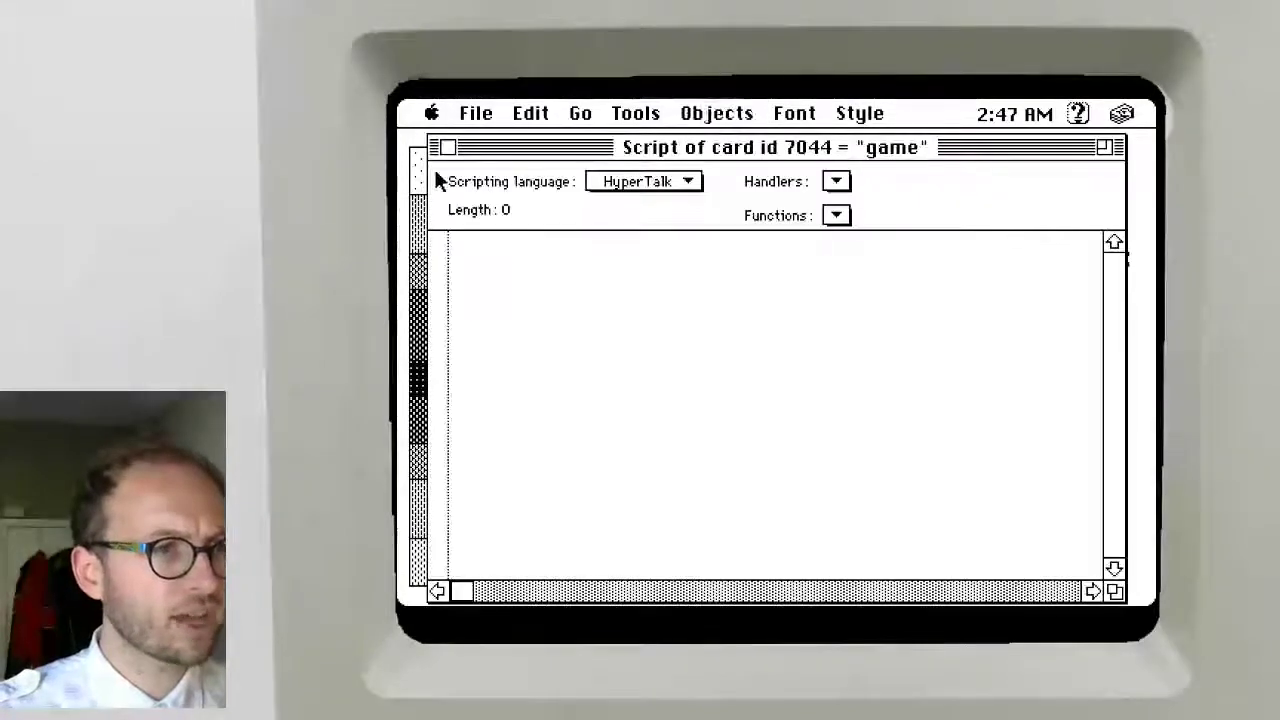
left_click(448, 148)
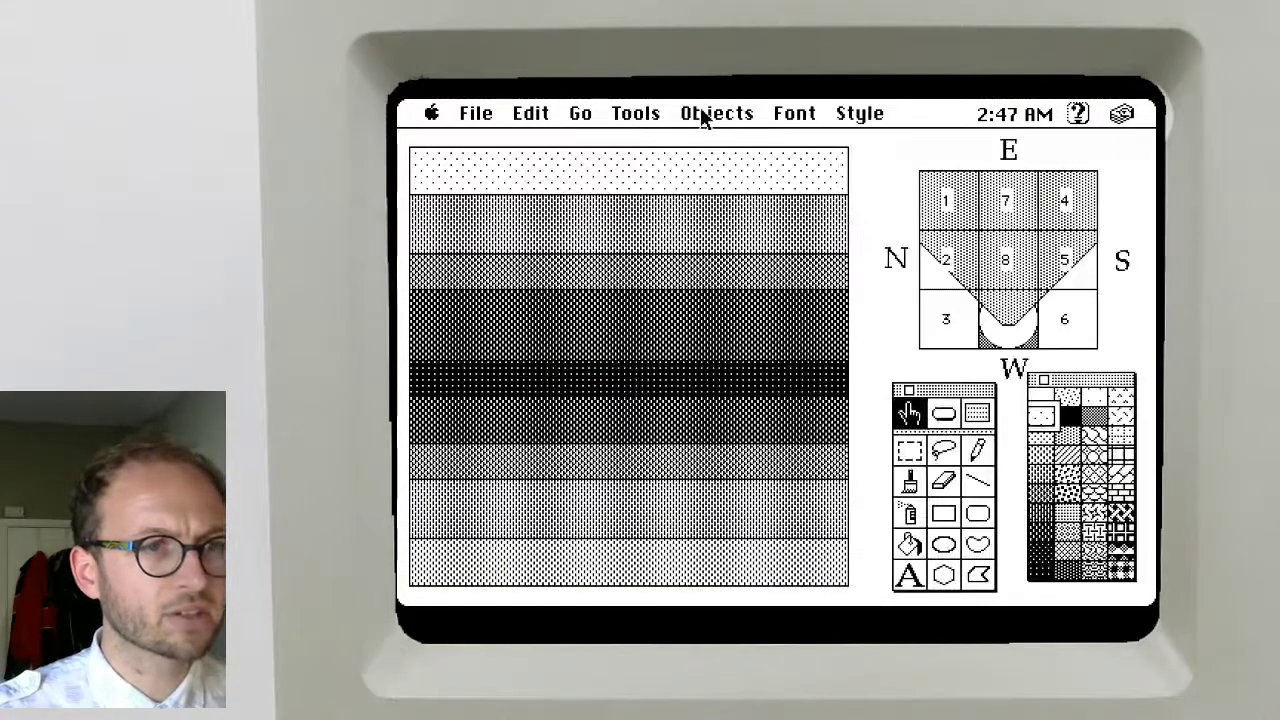
left_click_drag(703, 118, 695, 213)
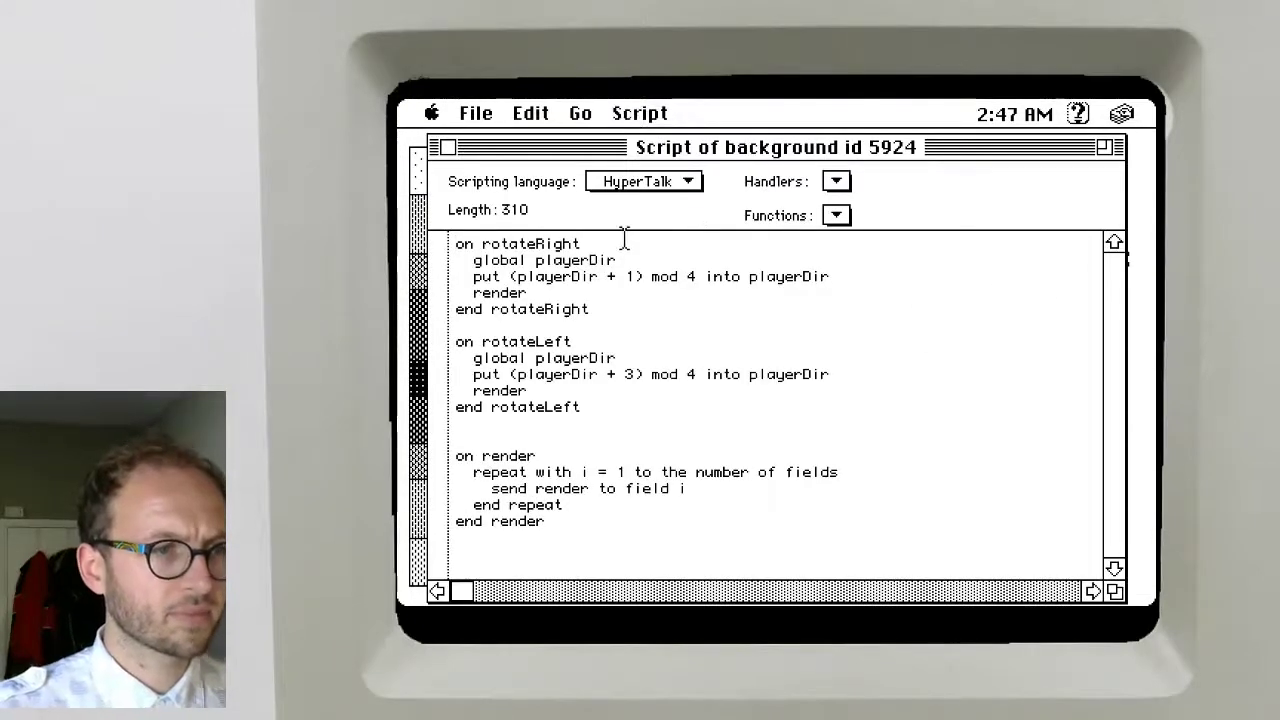
key("Return")
key("Return")
key("Up")
key("Up")
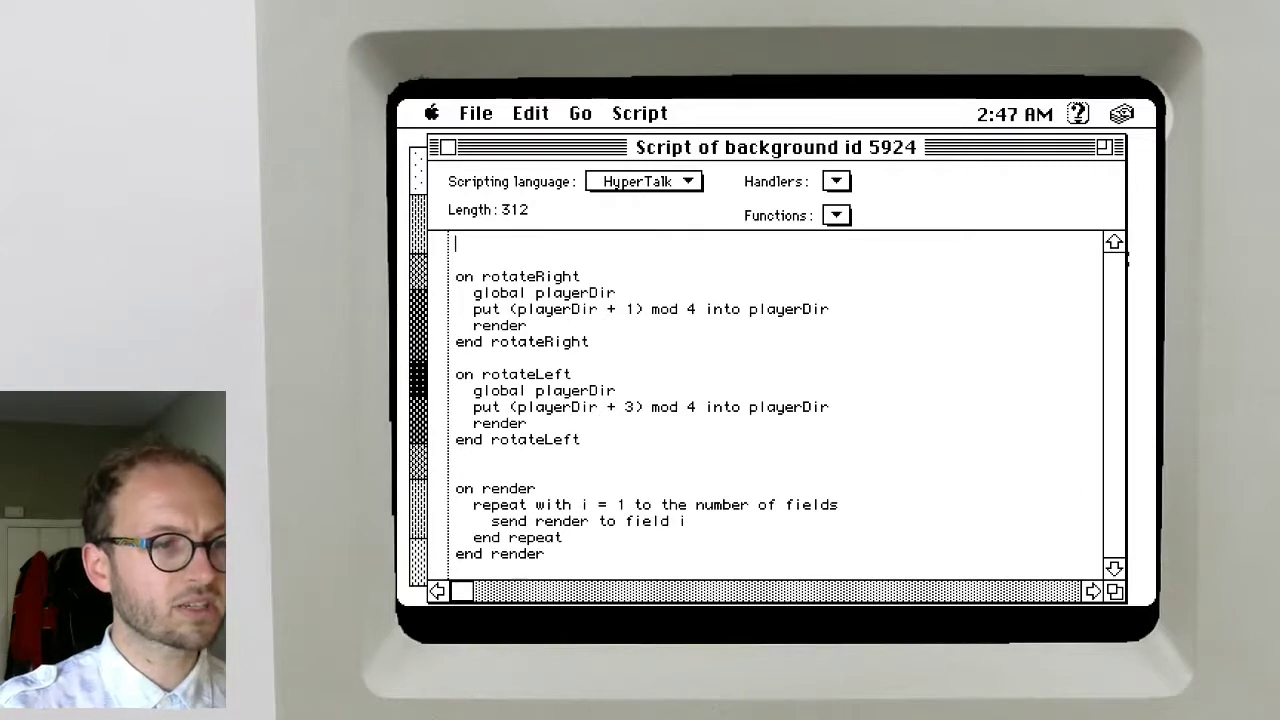
key("BackSpace")
key("BackSpace")
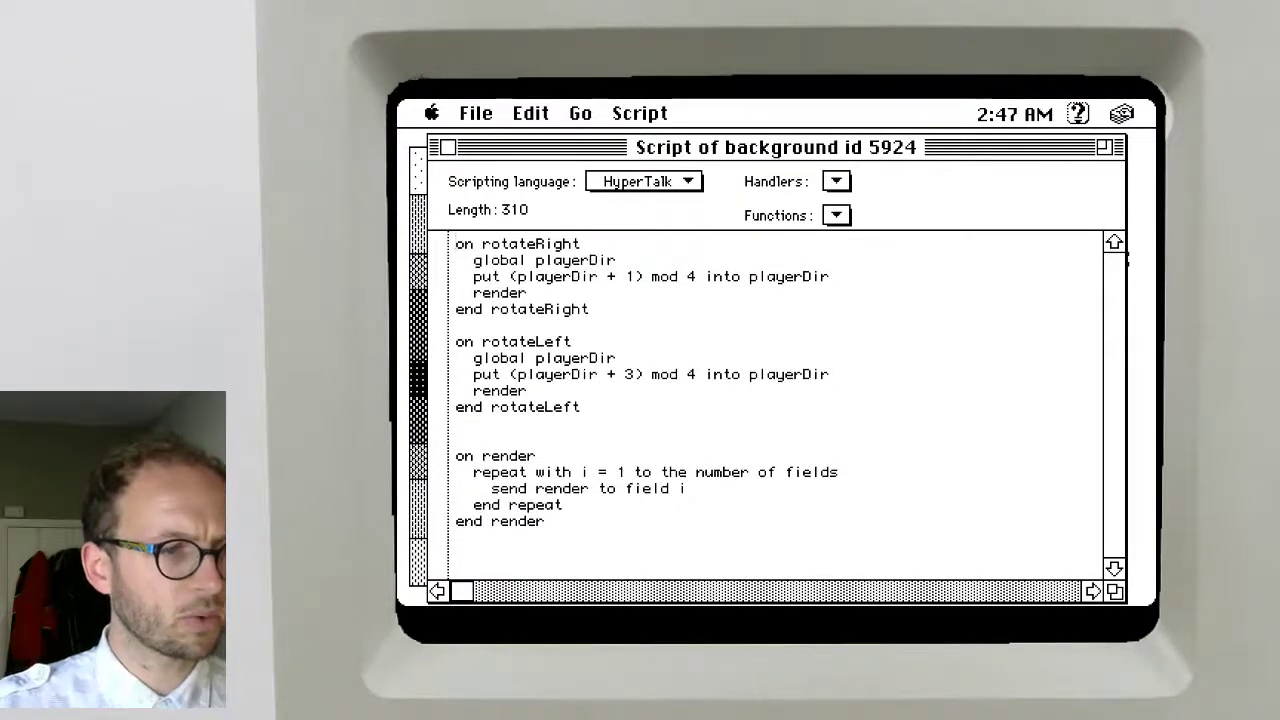
Remove the extra blank line above the render handler, add an empty drawWalls handler with parameter wallNums below it, and save and close the script
key("BackSpace")
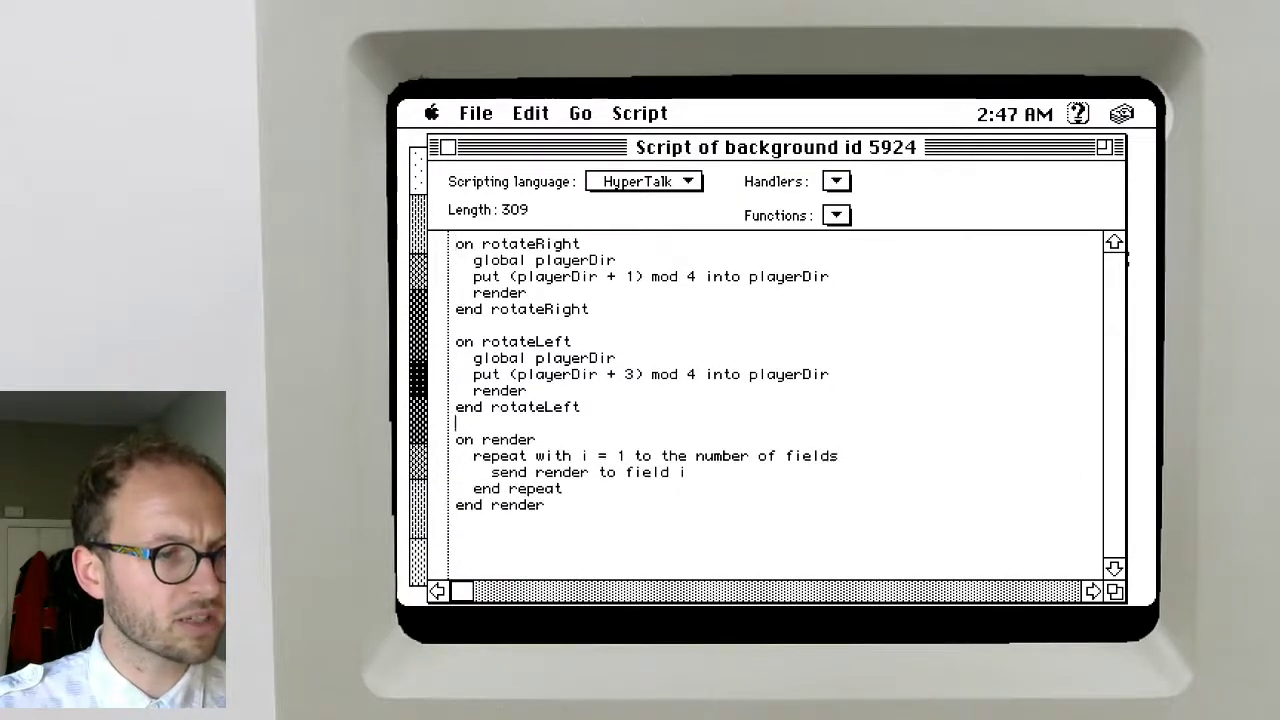
left_click(622, 520)
key("Return")
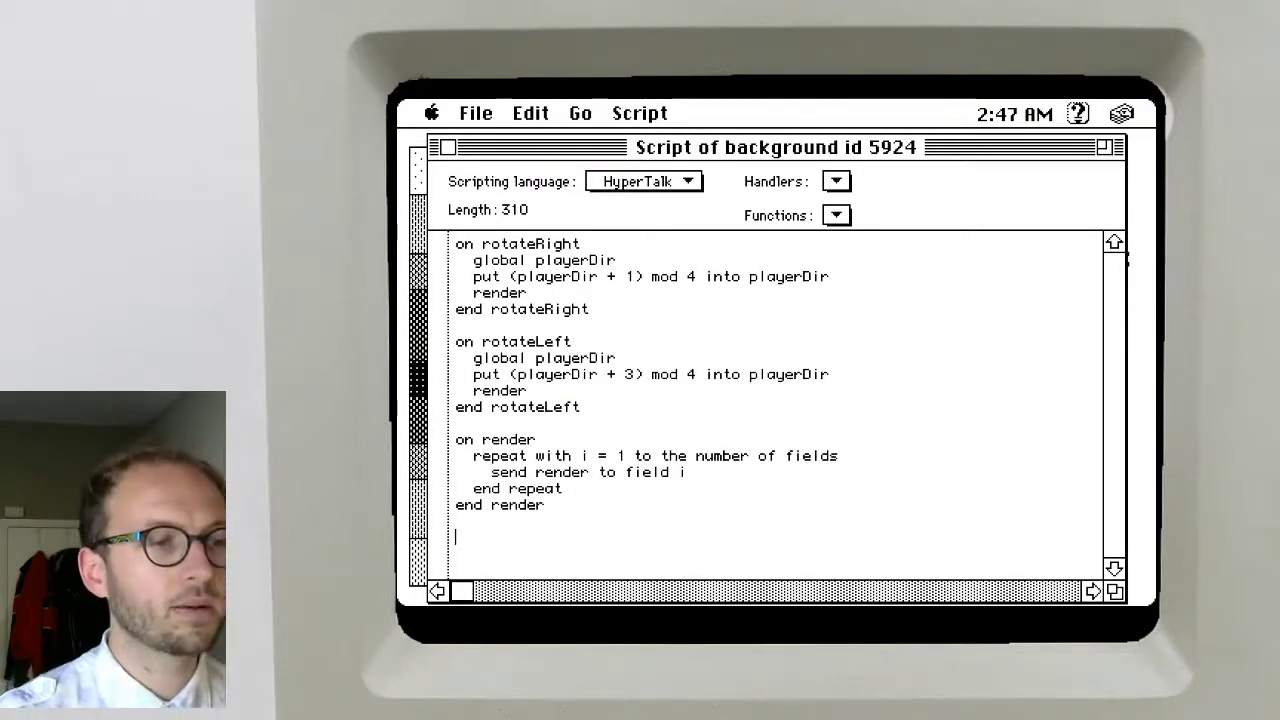
type("on ")
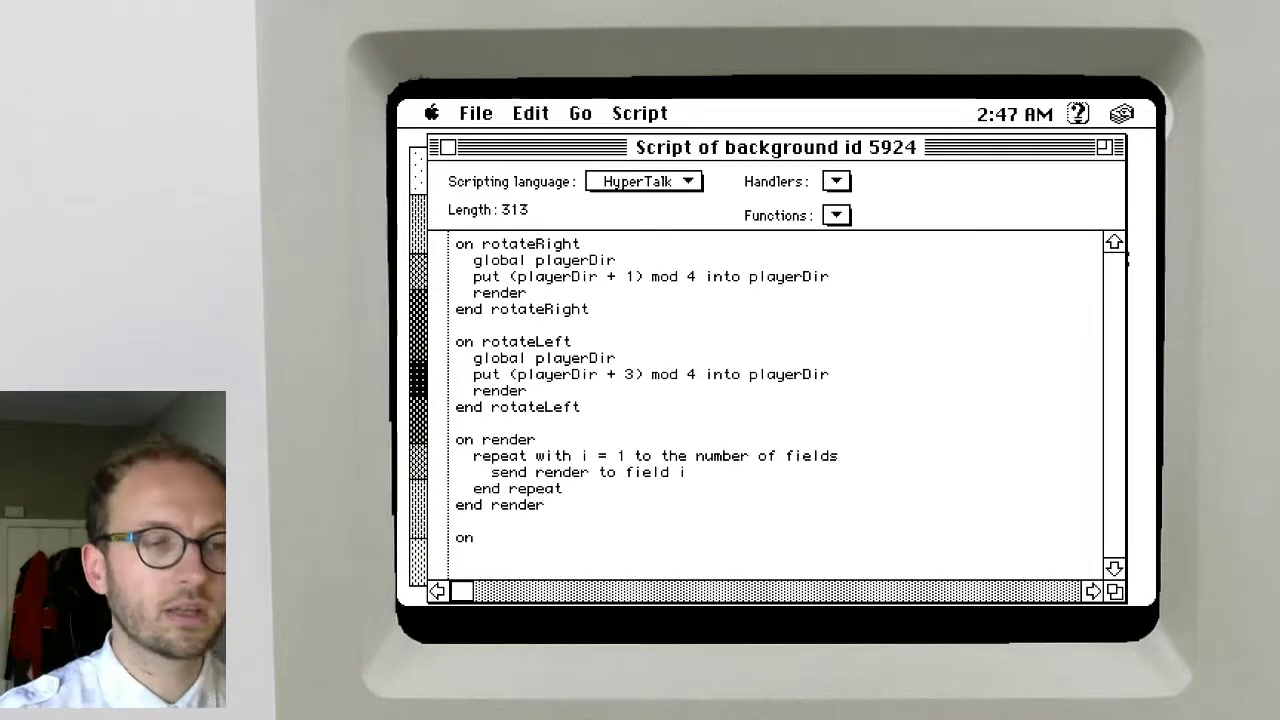
type("drawWalls ")
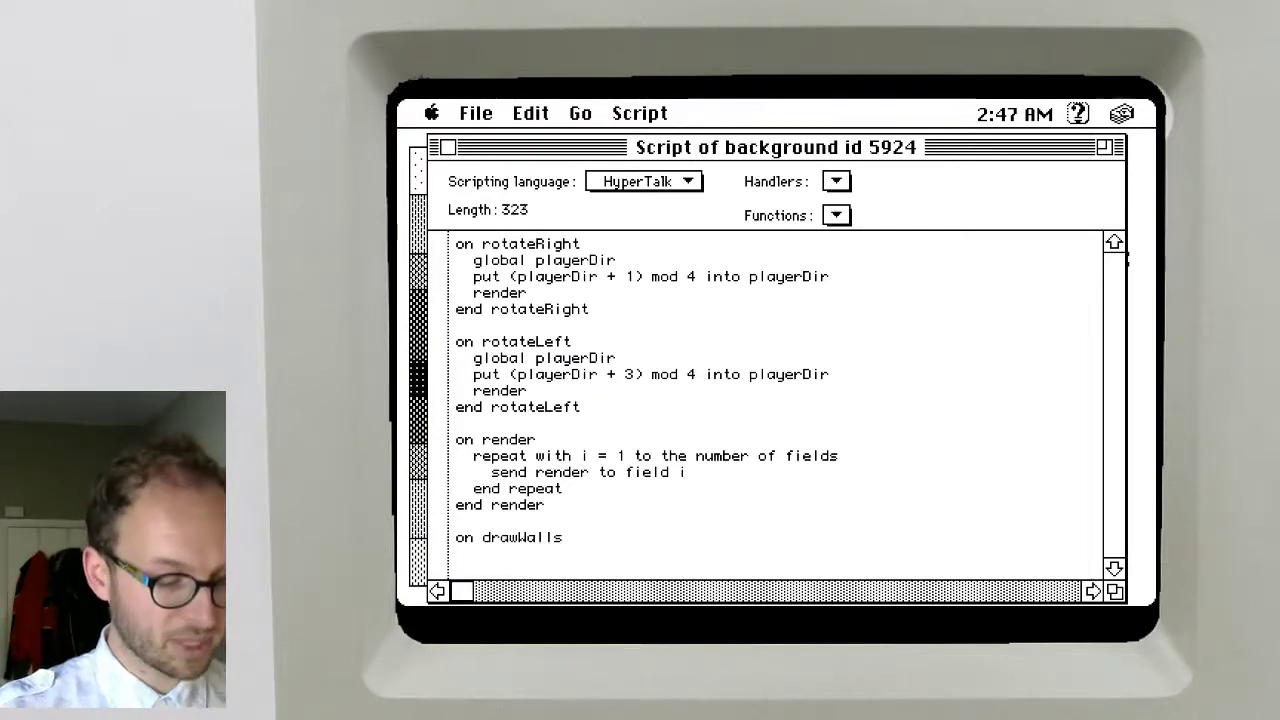
type("wal")
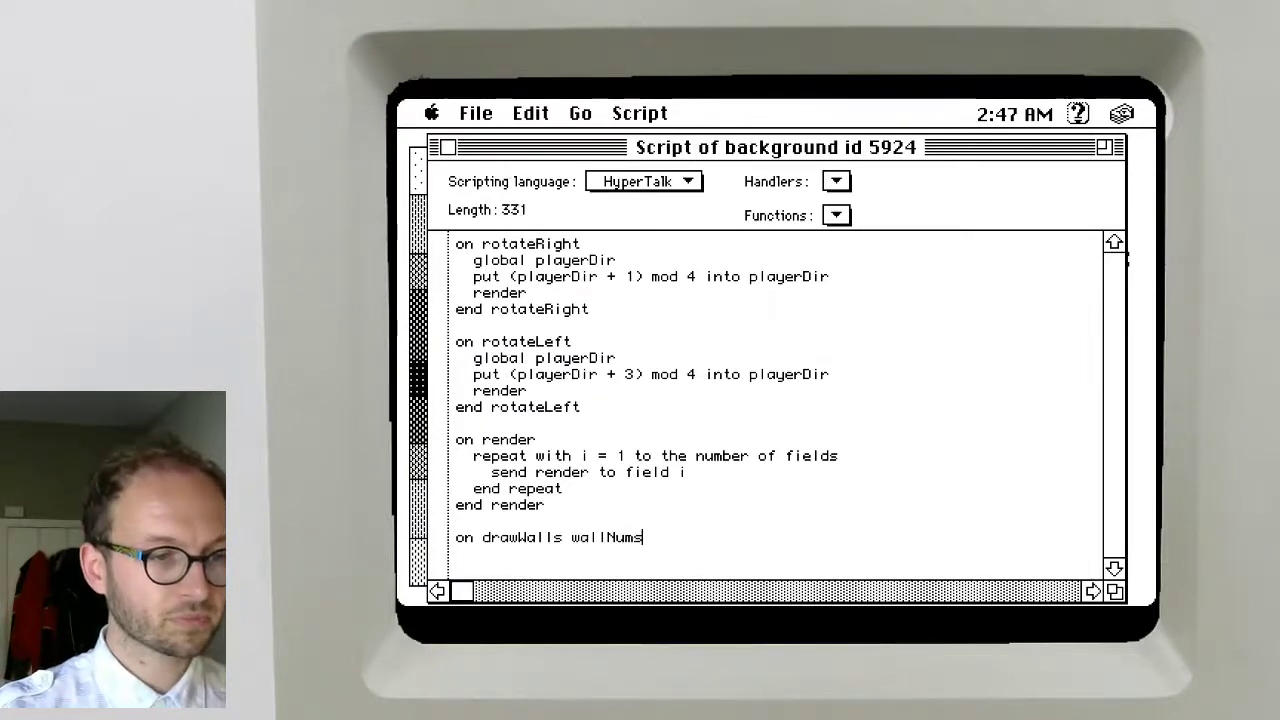
type("lNums")
key("Return")
key("Return")
type("e")
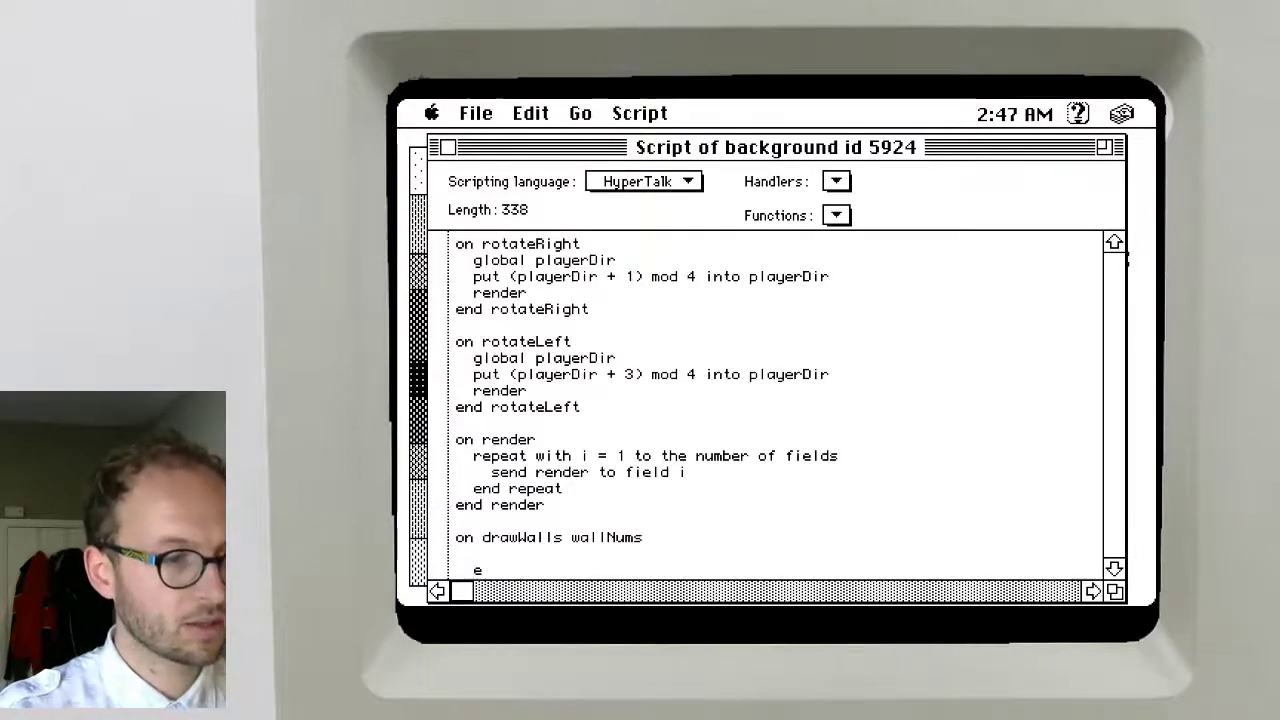
type("nd drawWalls")
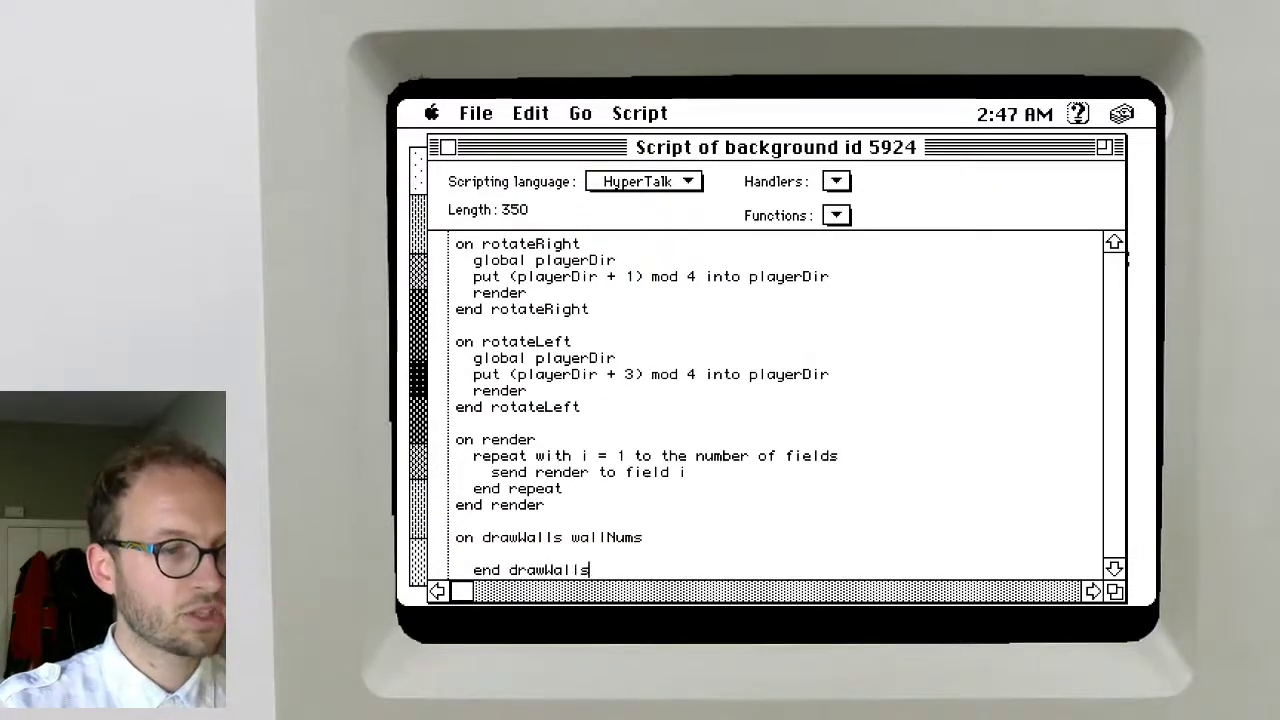
key("Tab")
key("super+w")
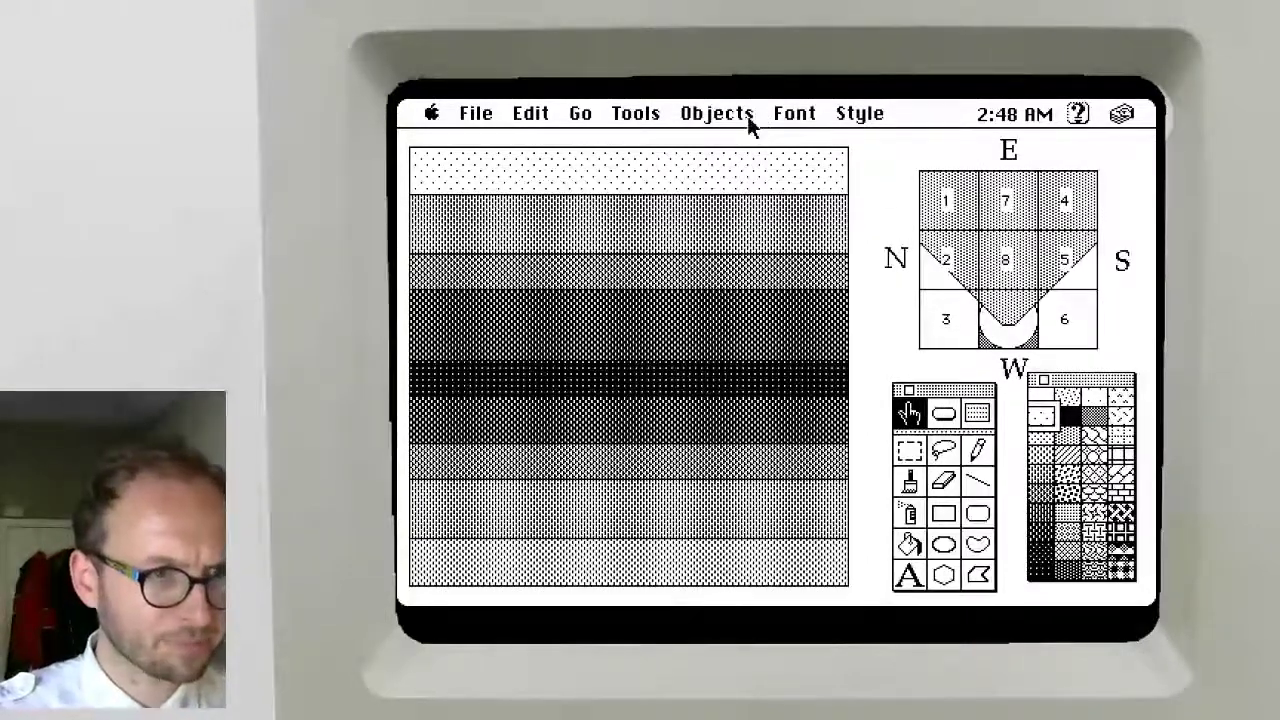
Reopen the background script and add "set cursor to busy" followed by a blank line inside the drawWalls handler
left_click_drag(750, 117, 744, 213)
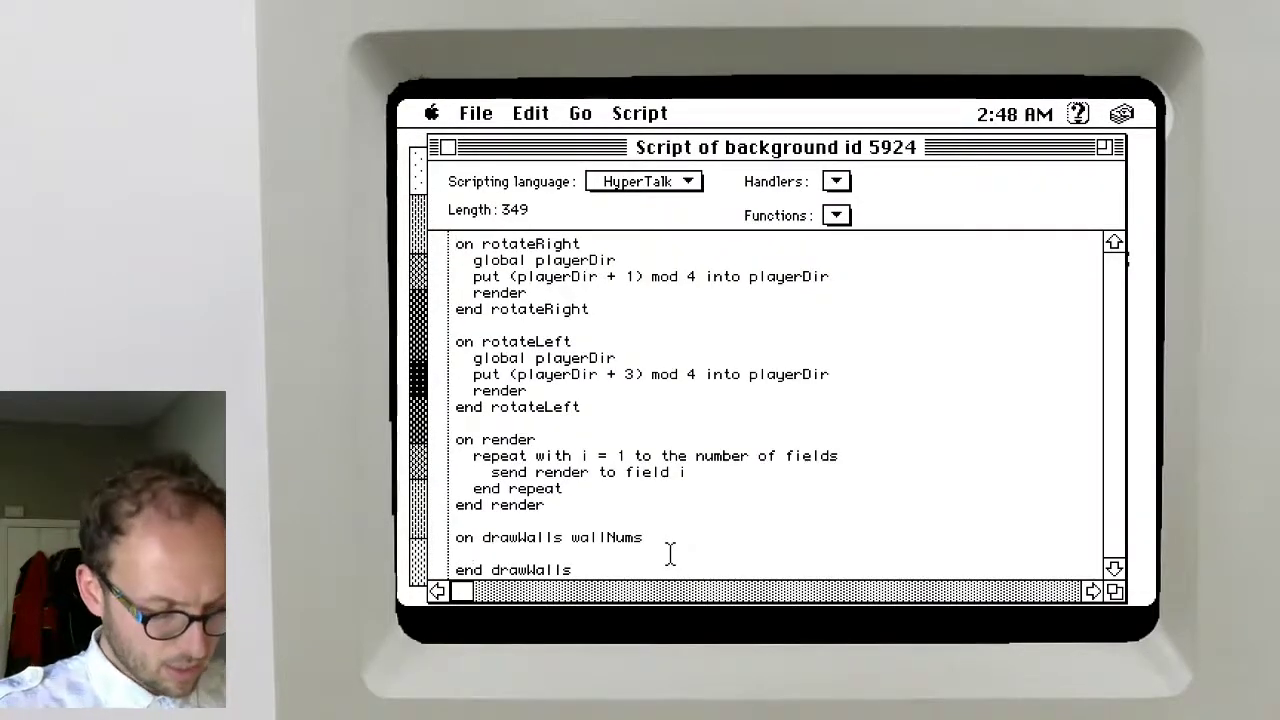
left_click(670, 553)
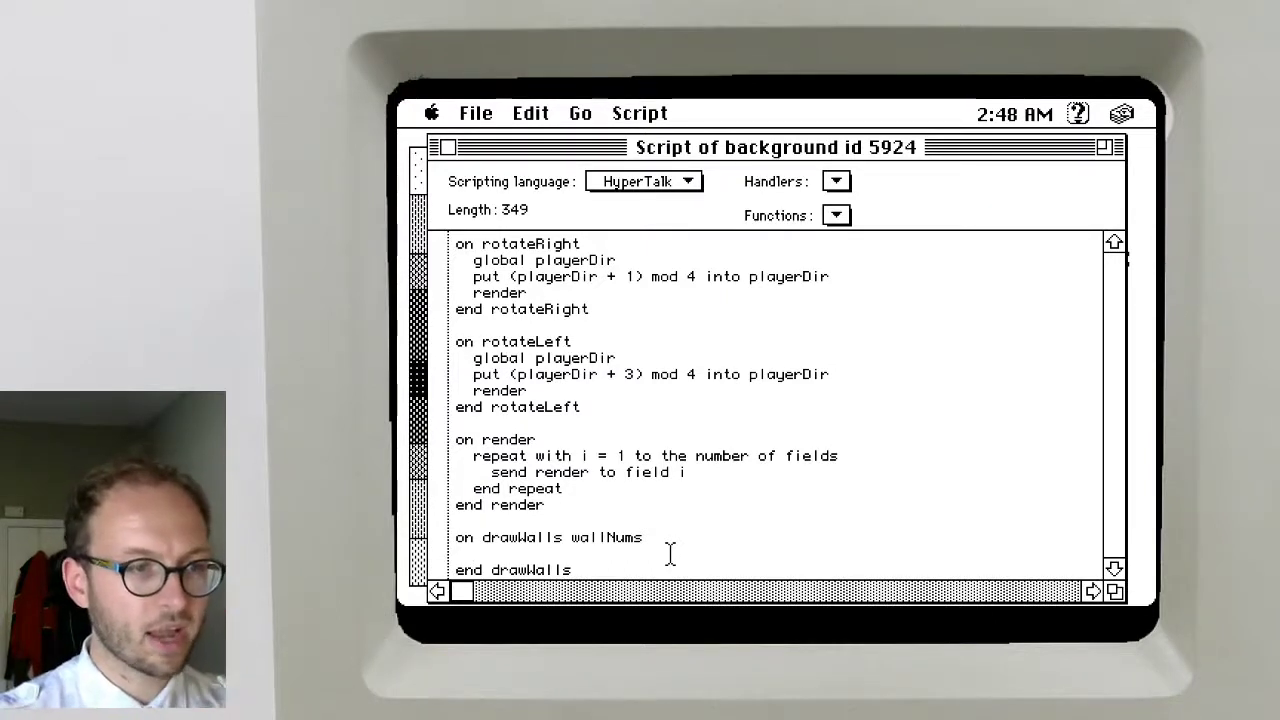
type("cursor to busy")
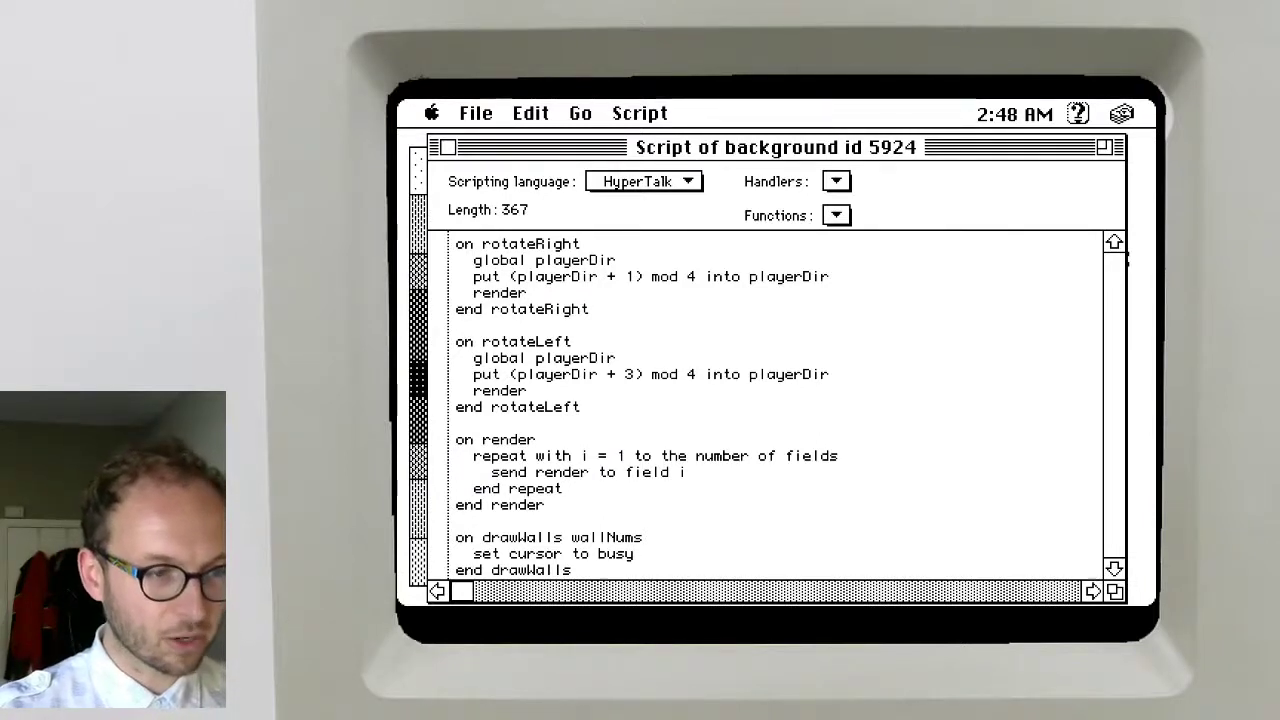
key("Return")
key("Return")
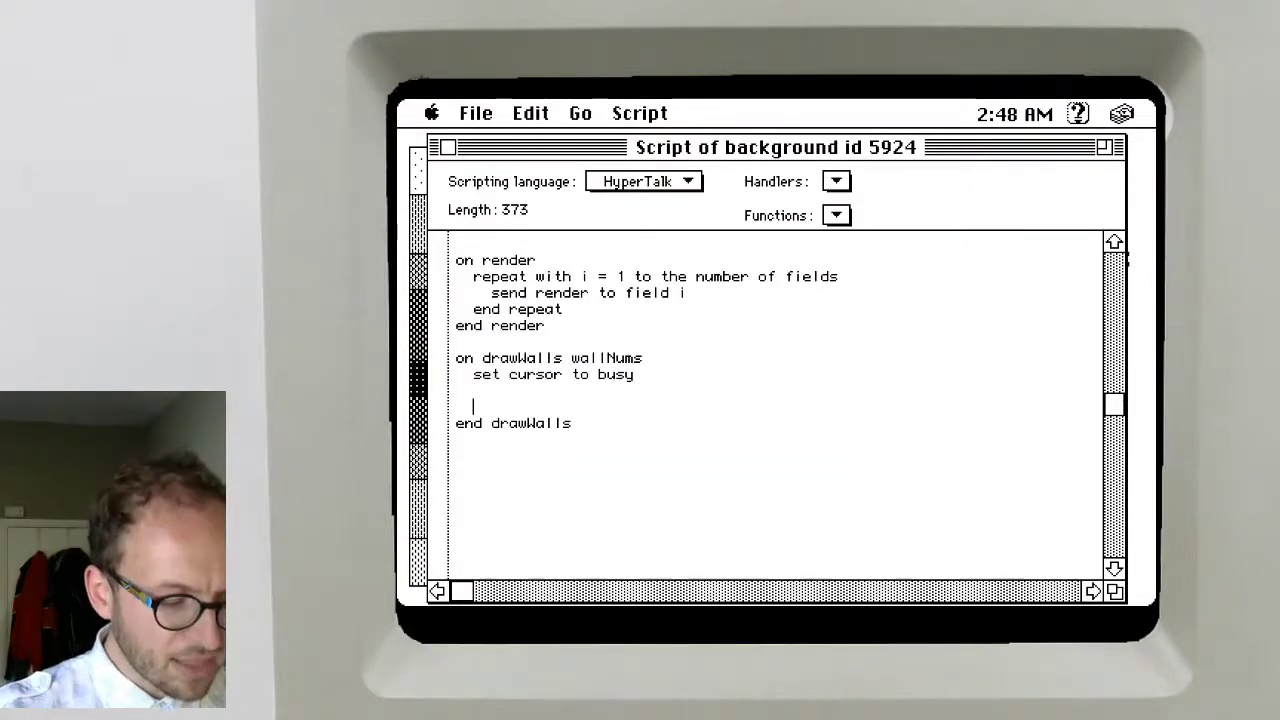
Add the lines "lock screen" and "unlock screen" below the cursor line in the drawWalls handler
type("lo")
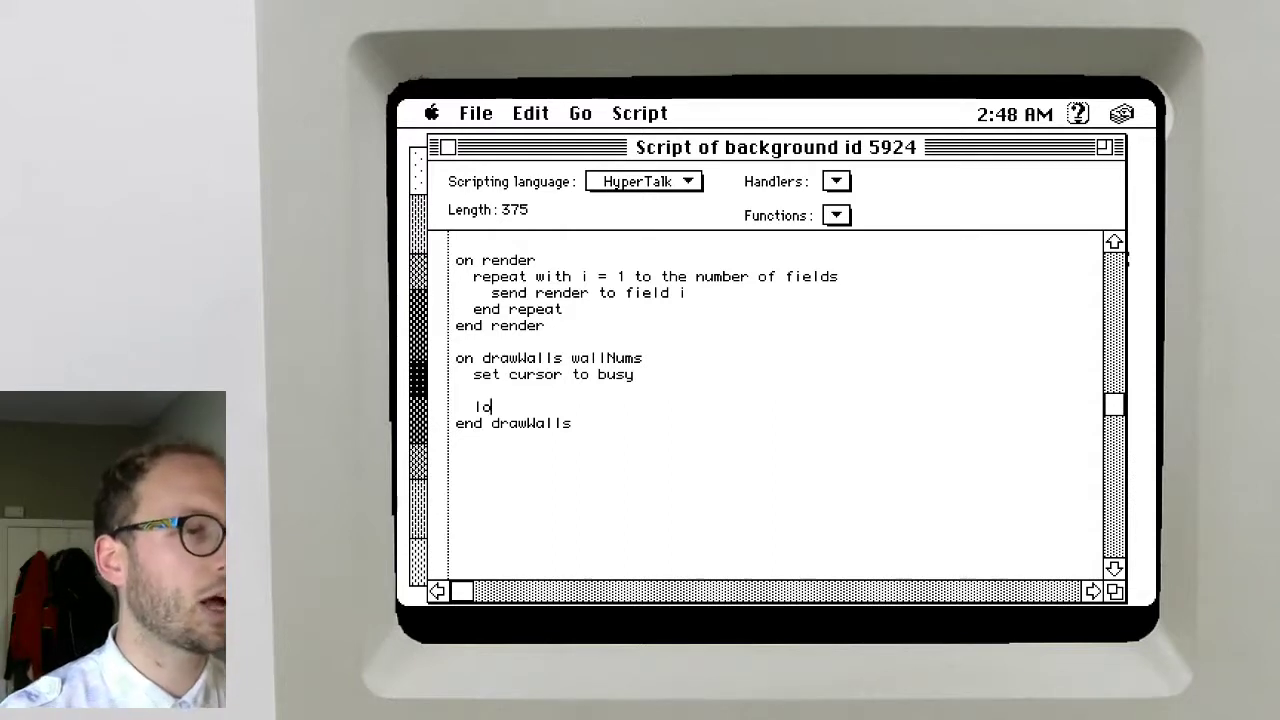
key("BackSpace")
key("BackSpace")
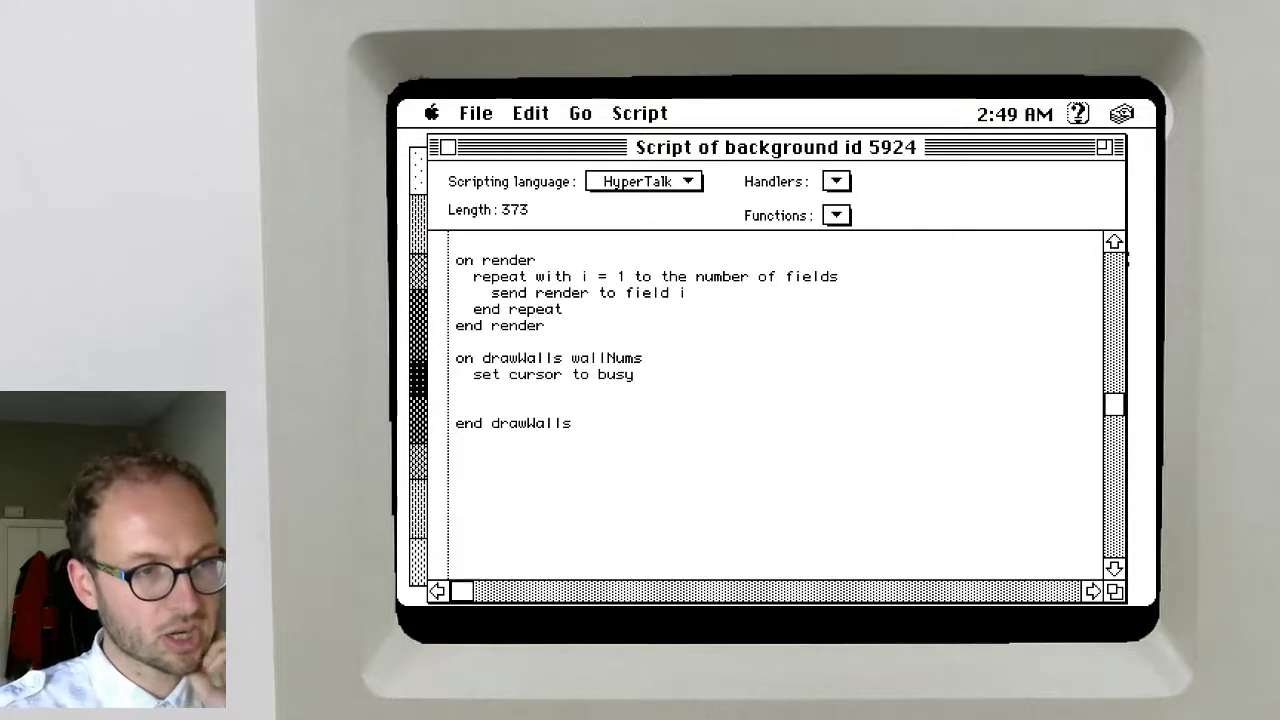
type("lock screen")
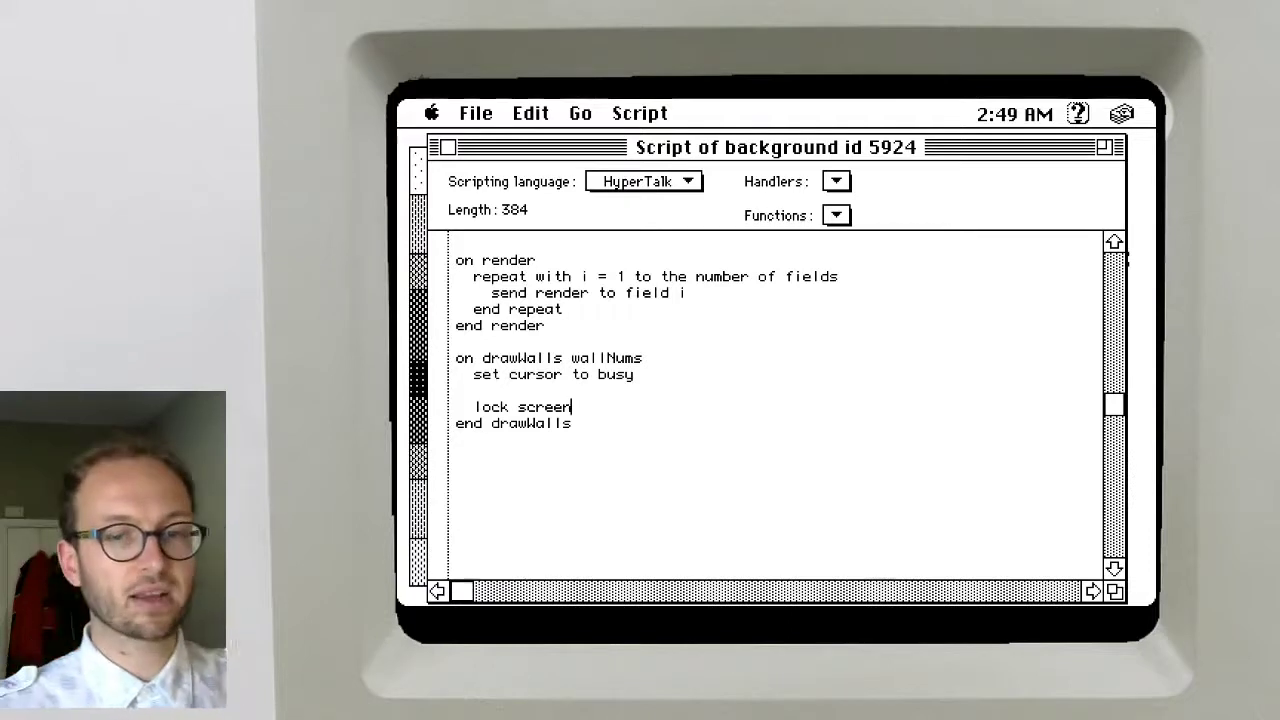
key("Return")
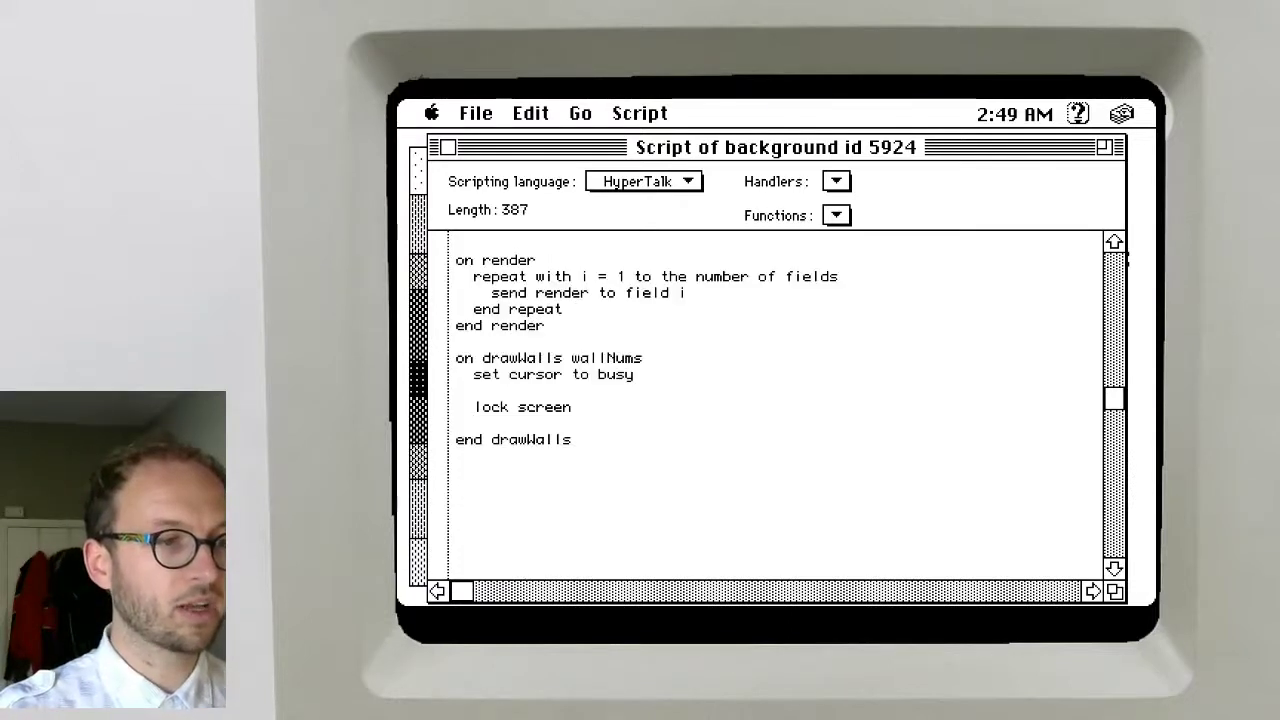
type("unlock screen")
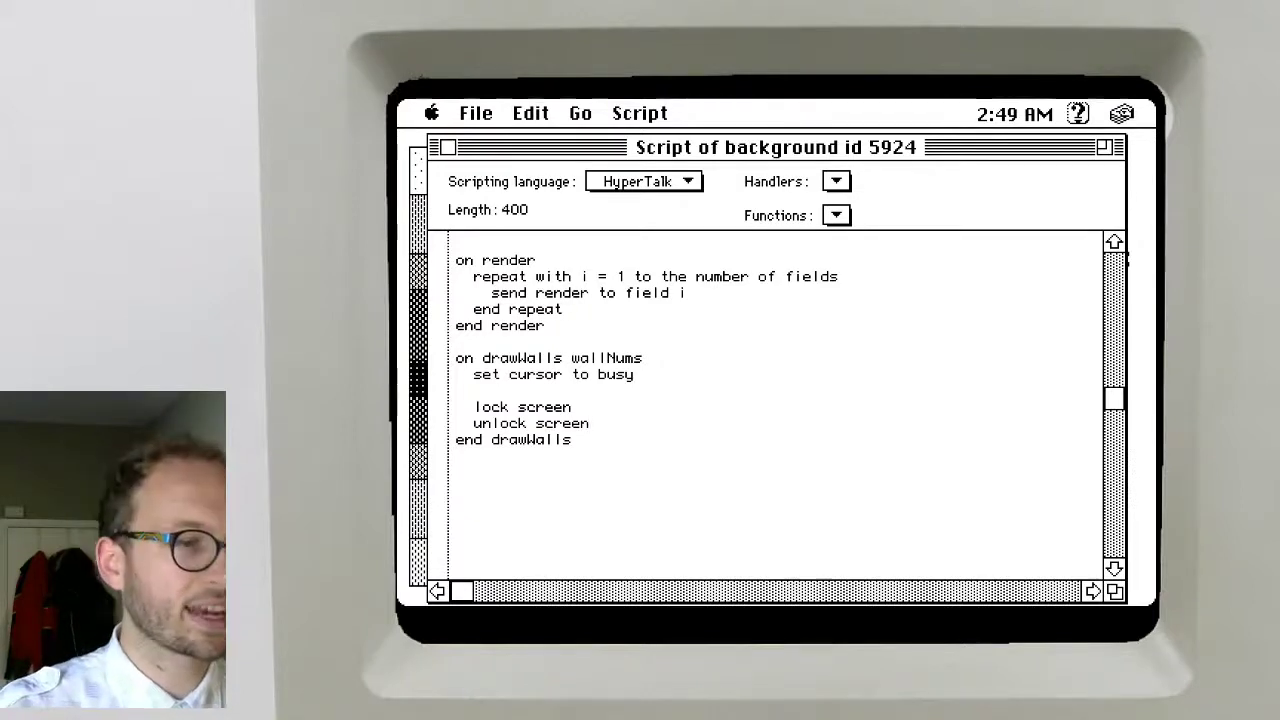
Insert "repeat with i = 1 to the number of items of wallNums" between the lock screen and unlock screen lines, set off by a blank line
key("Up")
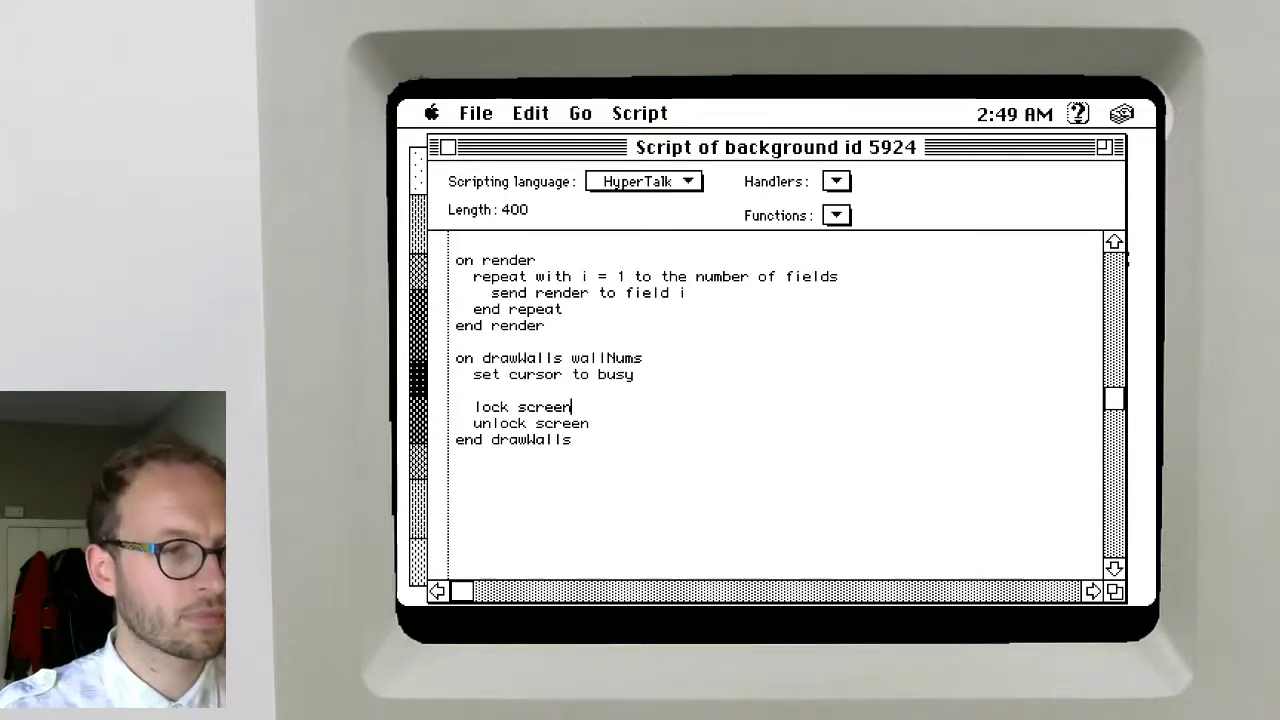
key("Return")
key("Return")
type("repeat")
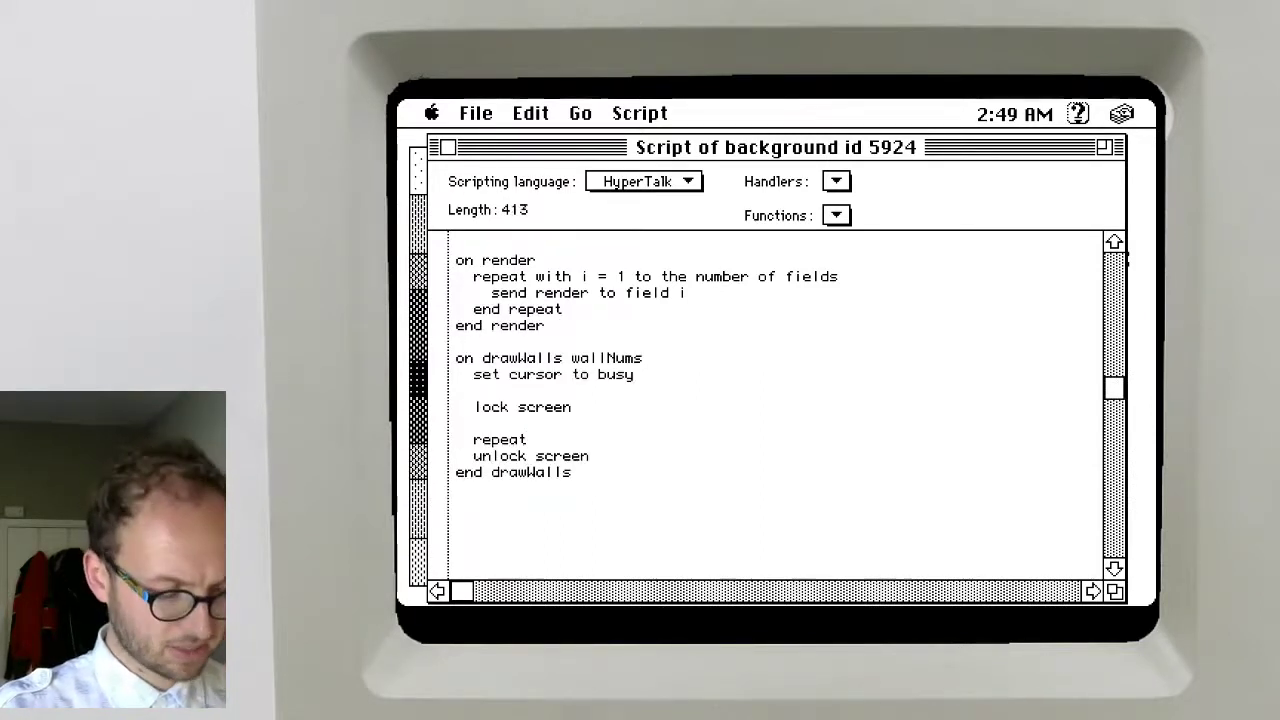
type(" with i = 1 to t")
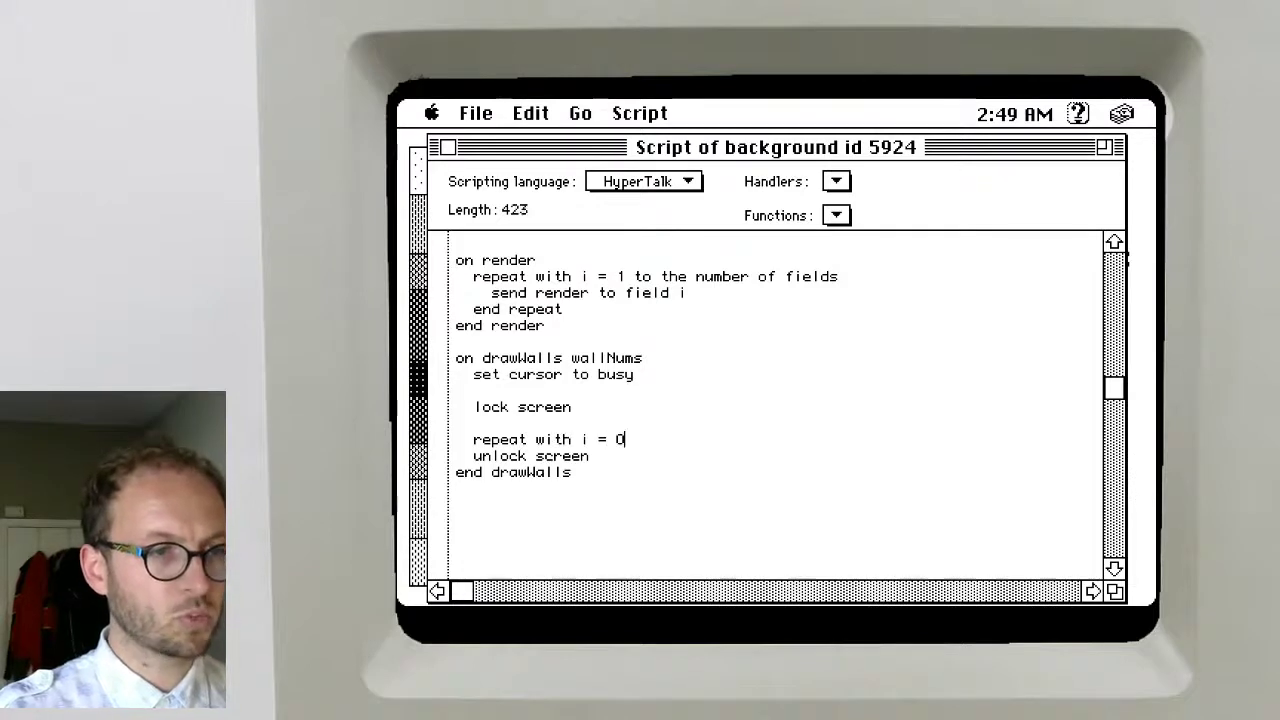
type("he nu")
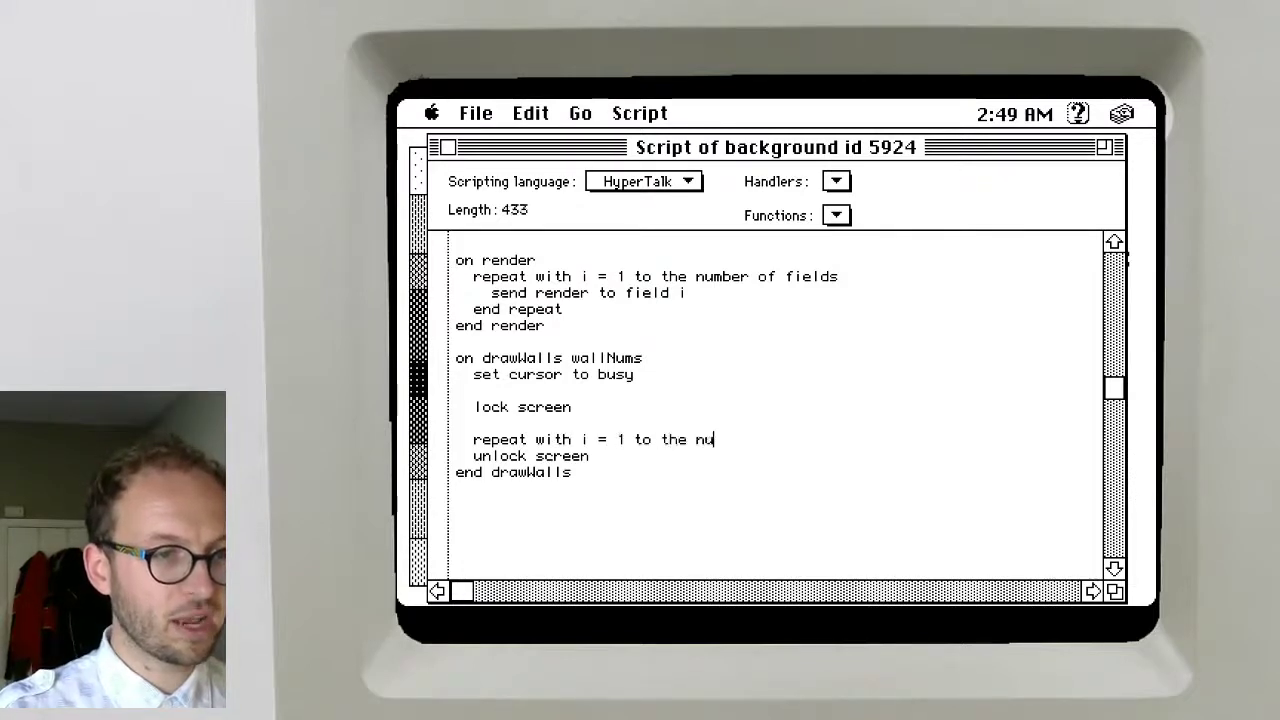
type("mber of items of ")
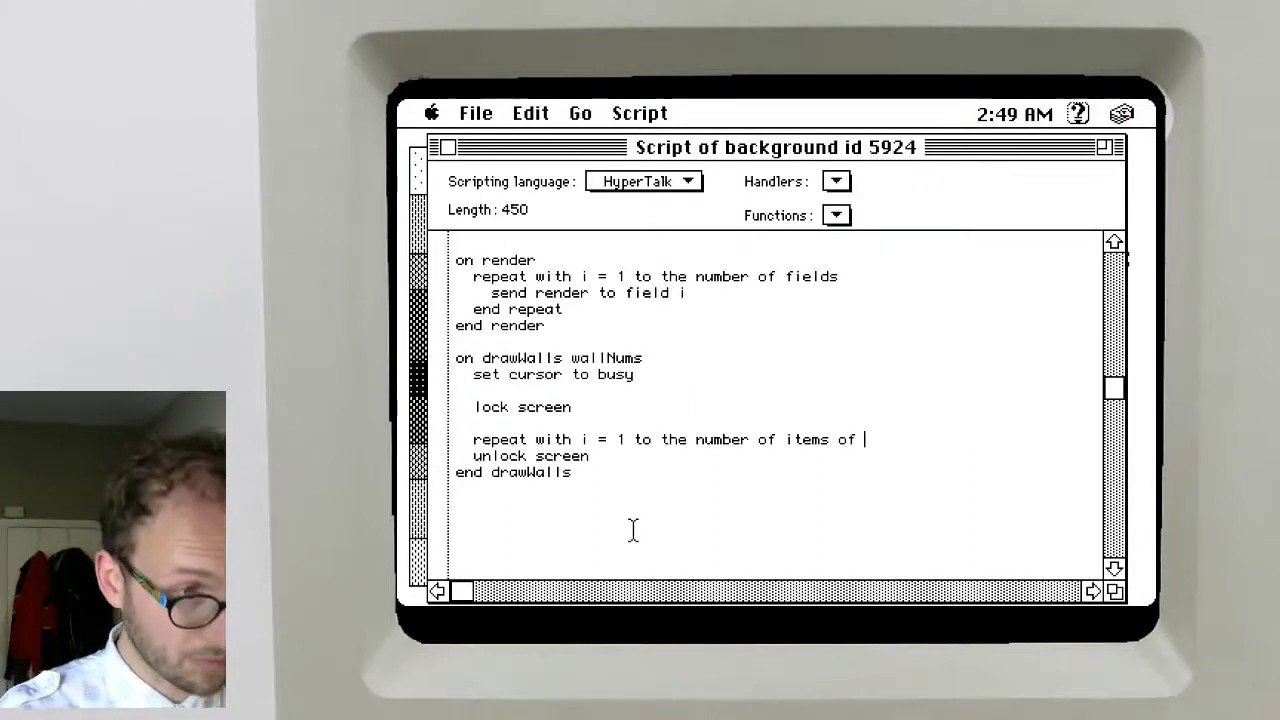
type("wallNums")
key("Return")
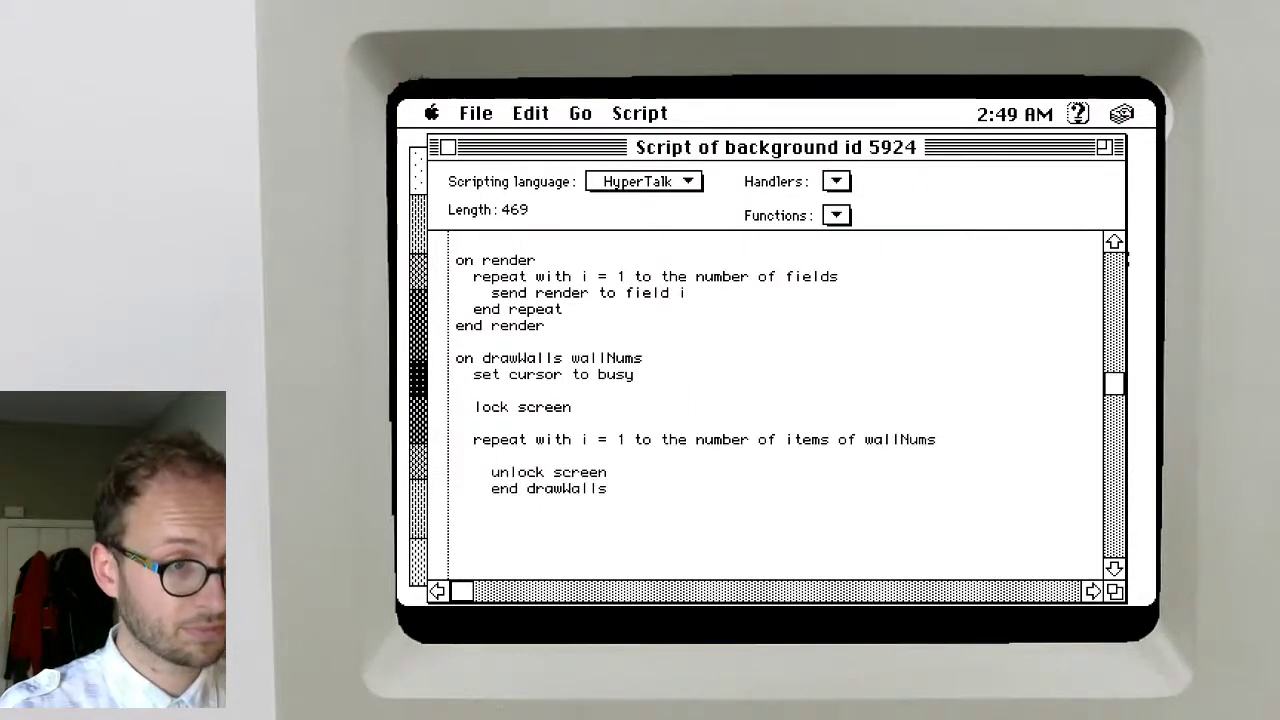
Finish the wallNums loop with "end repeat" and a blank line before unlock screen
type("repea")
key("BackSpace")
key("BackSpace")
key("BackSpace")
key("BackSpace")
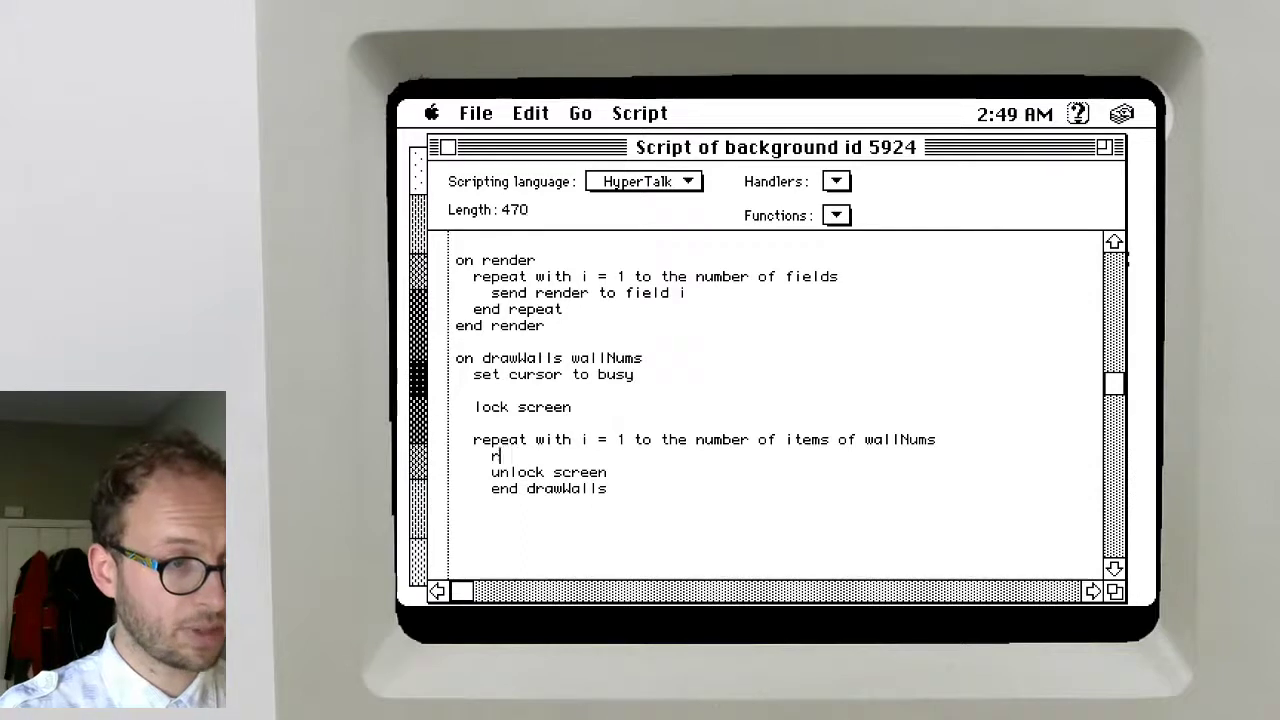
key("BackSpace")
type("end repeat")
key("Return")
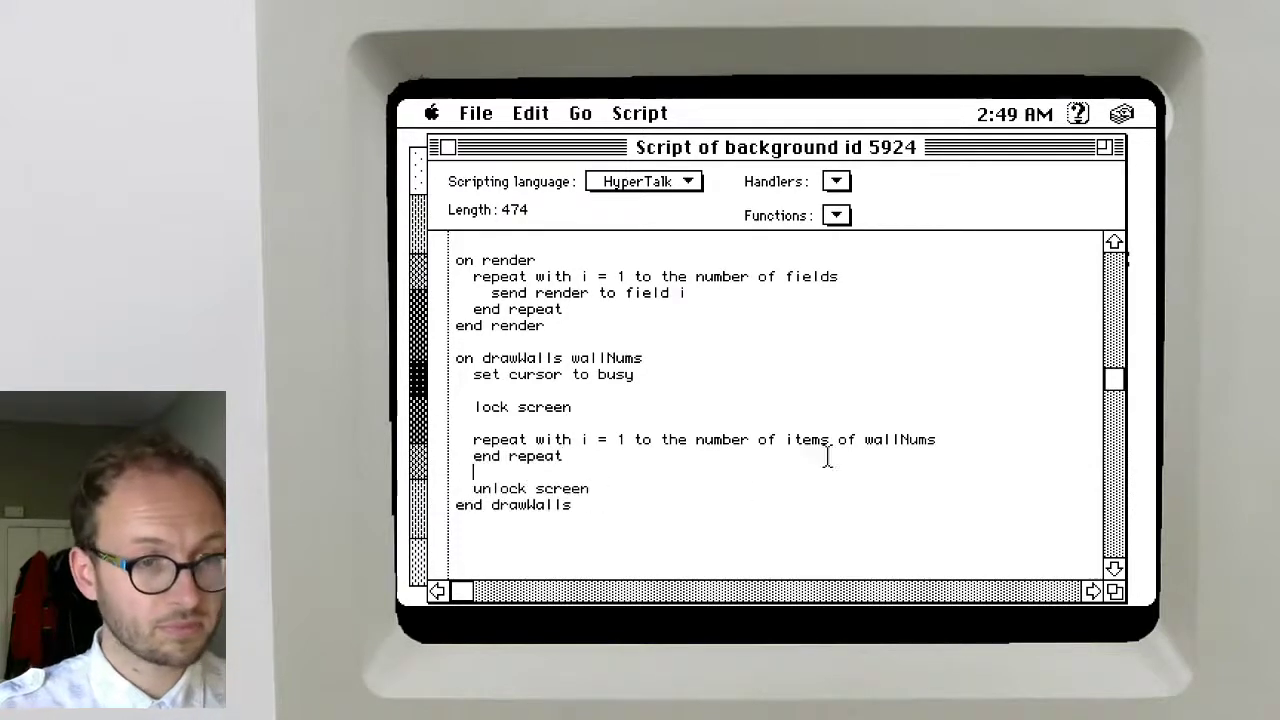
Insert a "push card" line inside the wallNums repeat loop of the drawWalls handler
left_click(975, 440)
key("Return")
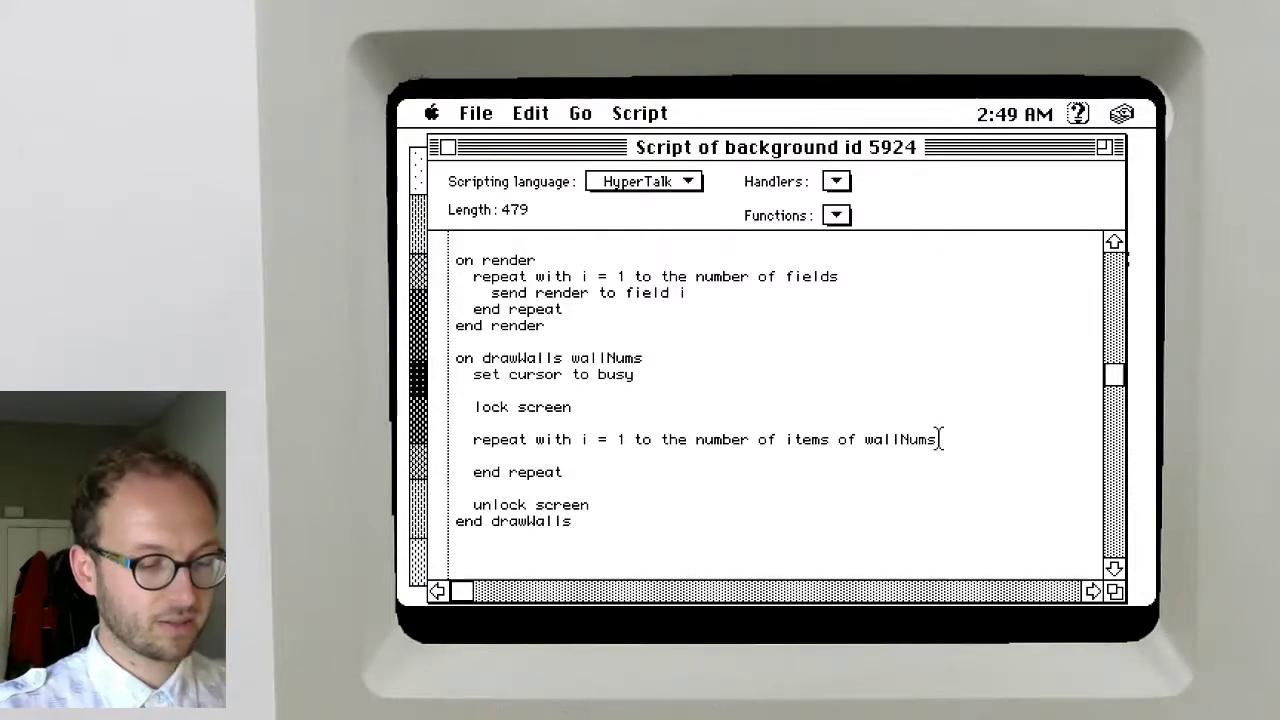
type("pubhs co")
key("BackSpace")
key("BackSpace")
key("BackSpace")
key("BackSpace")
key("BackSpace")
key("BackSpace")
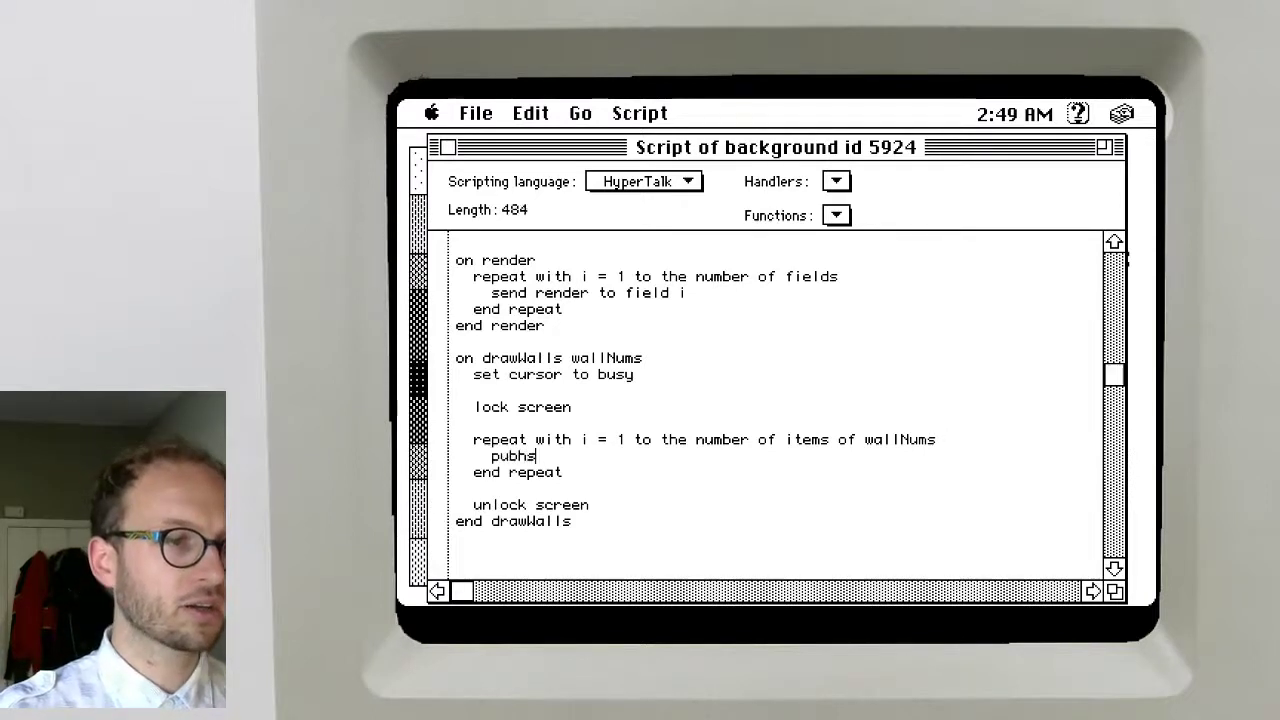
type("sh card")
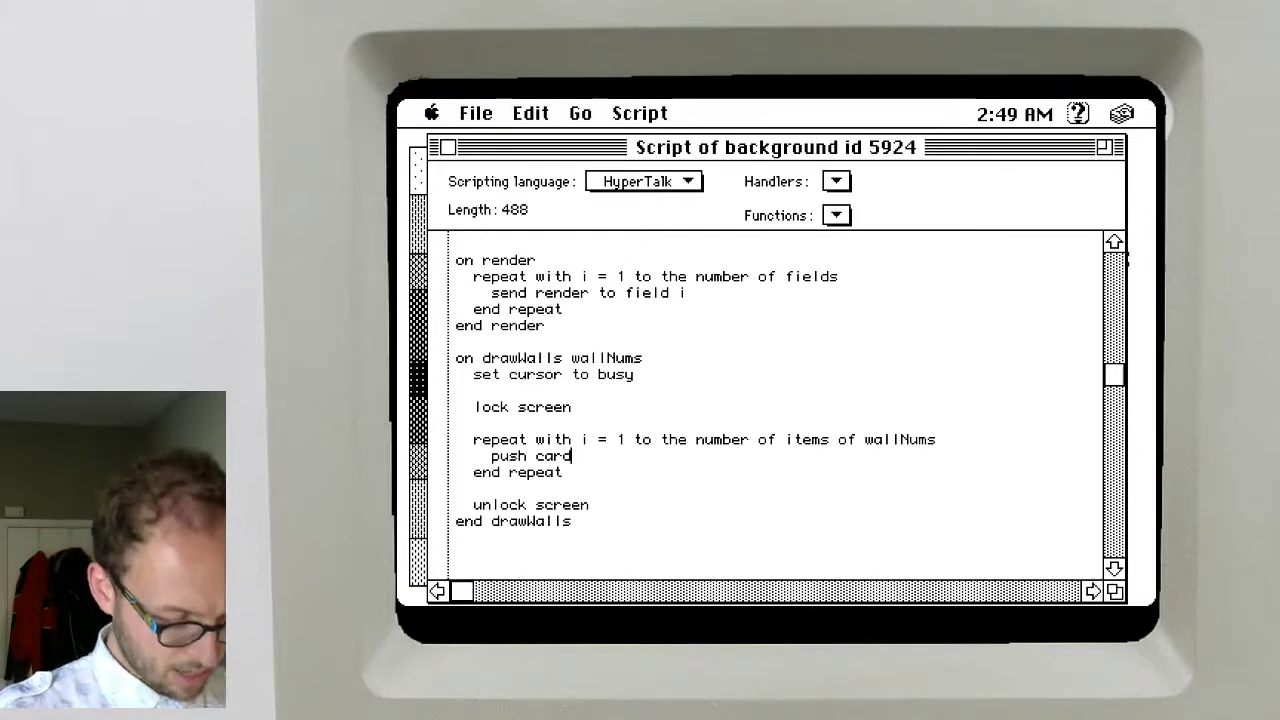
Add "pop card" to the loop with an unfinished "go to card" line between it and "push card", then close the script
key("Return")
key("Return")
type("pop card")
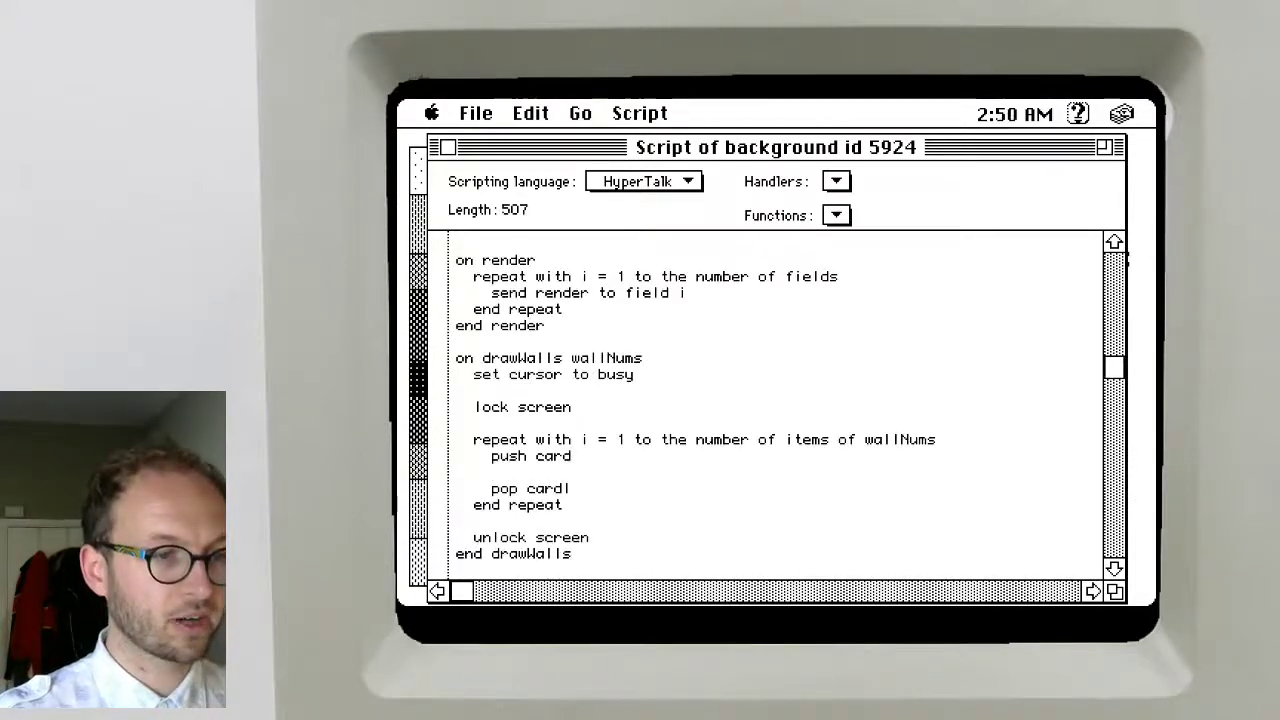
key("BackSpace")
key("Up")
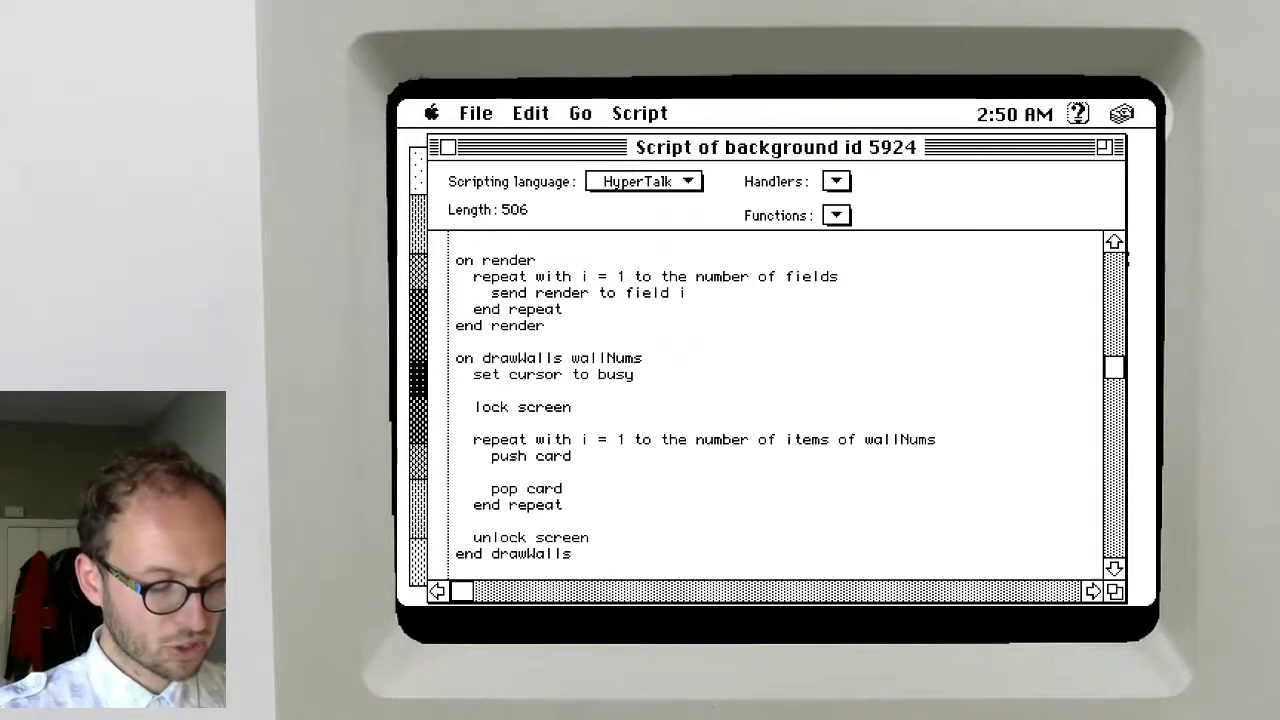
type("go to card")
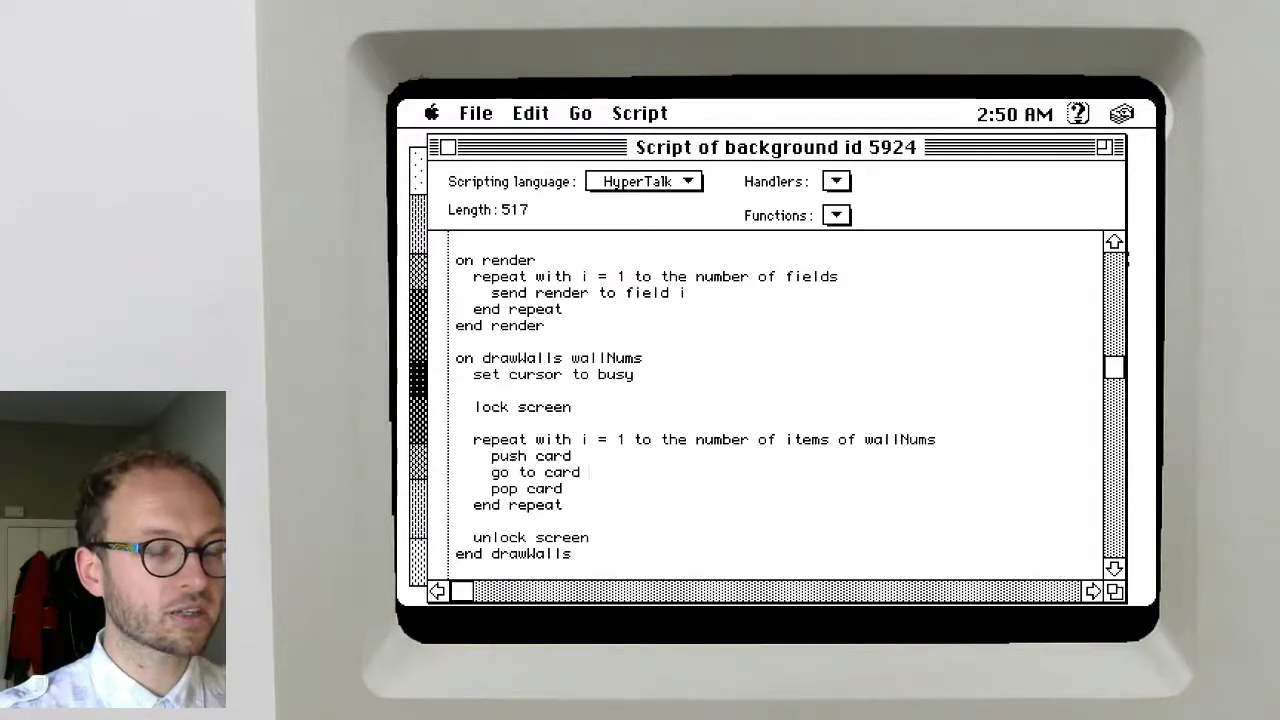
key("super+w")
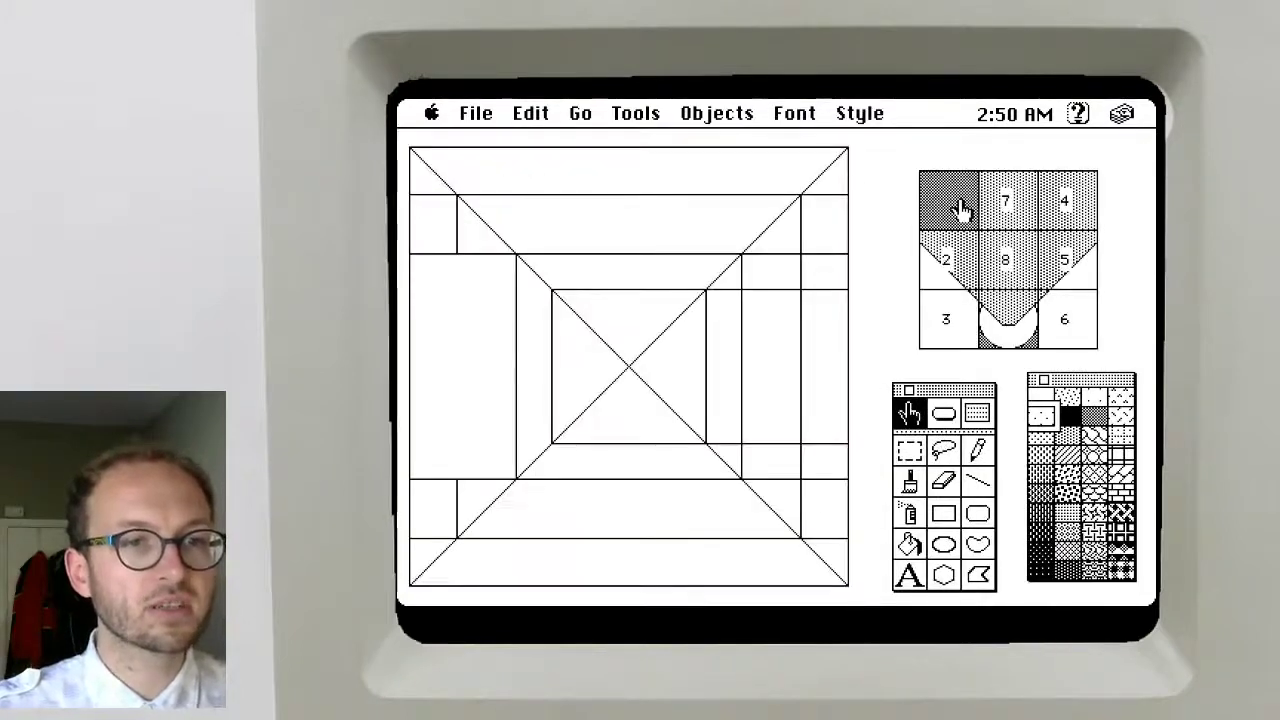
Check the card names in Card Info for the cards of walls 1 and 2, leaving both unchanged
left_click_drag(635, 113, 733, 193)
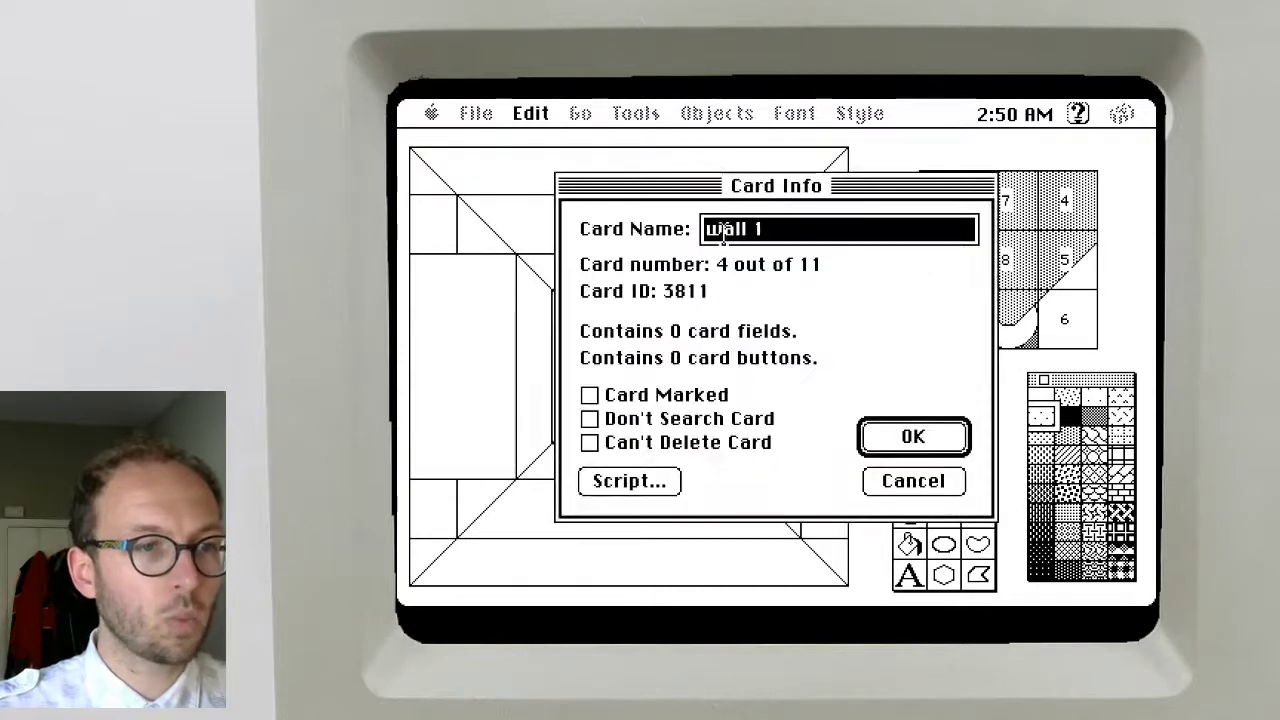
left_click(916, 481)
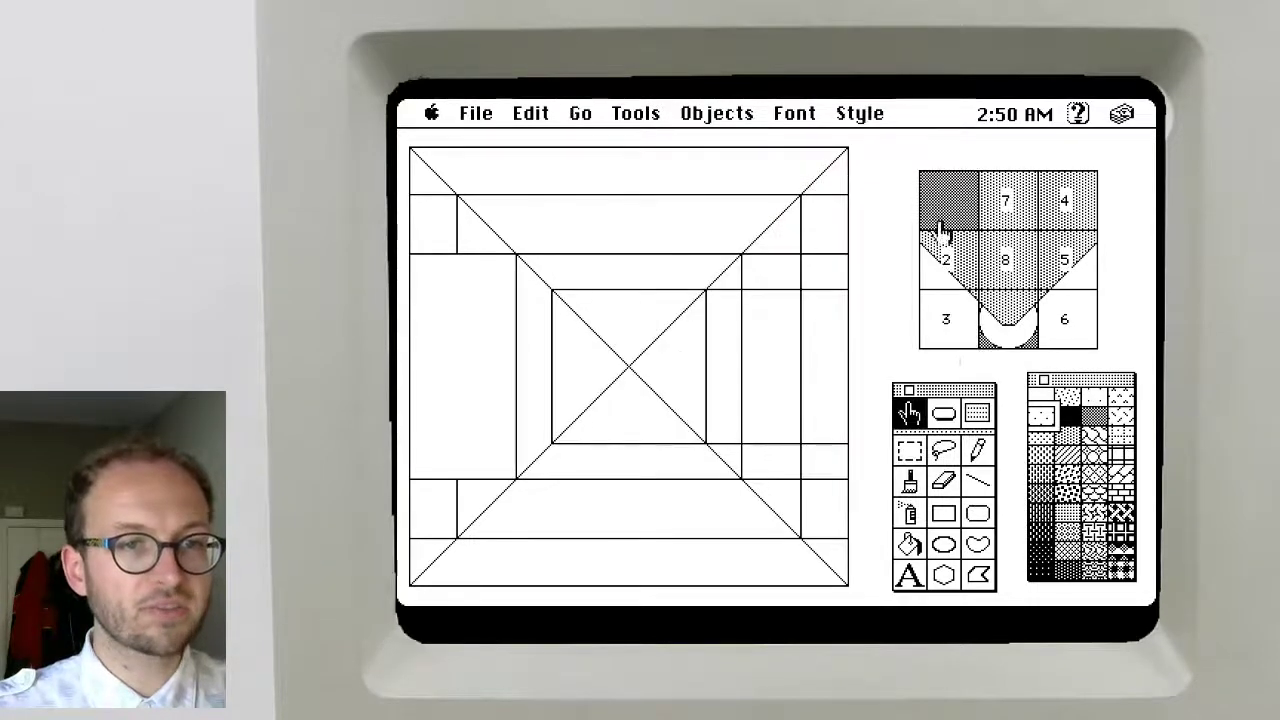
left_click(946, 265)
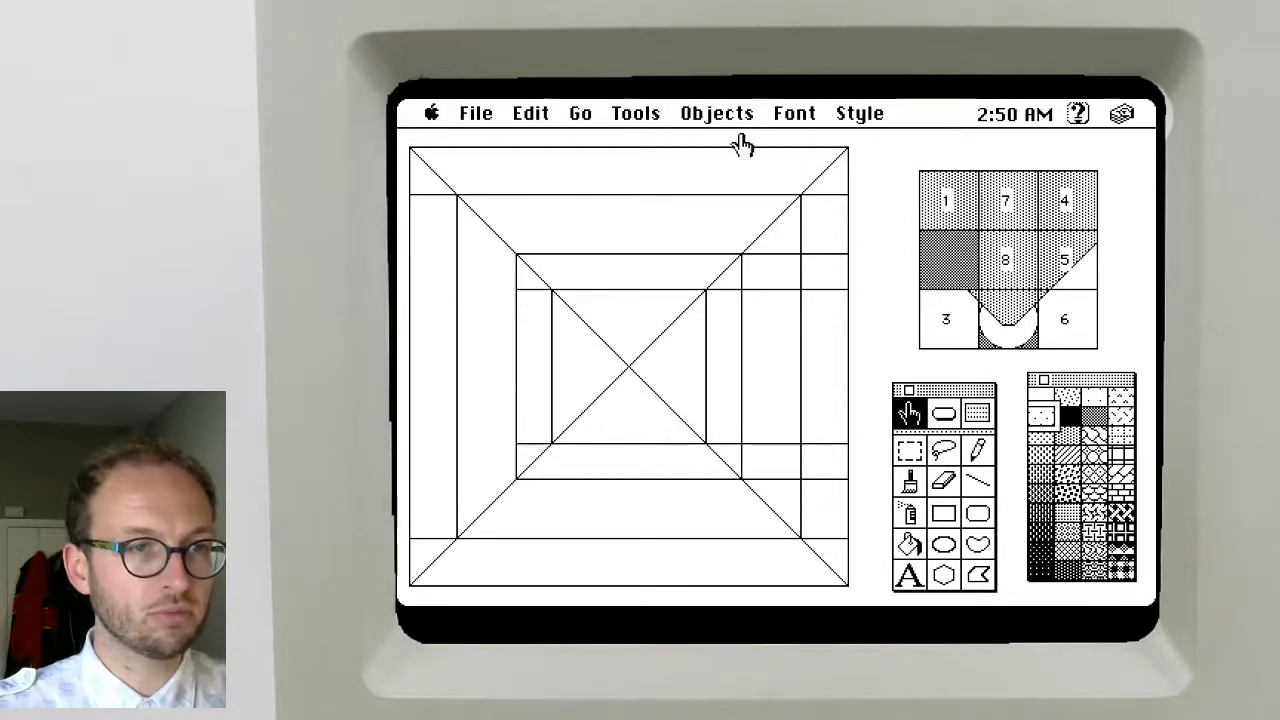
left_click_drag(725, 113, 750, 197)
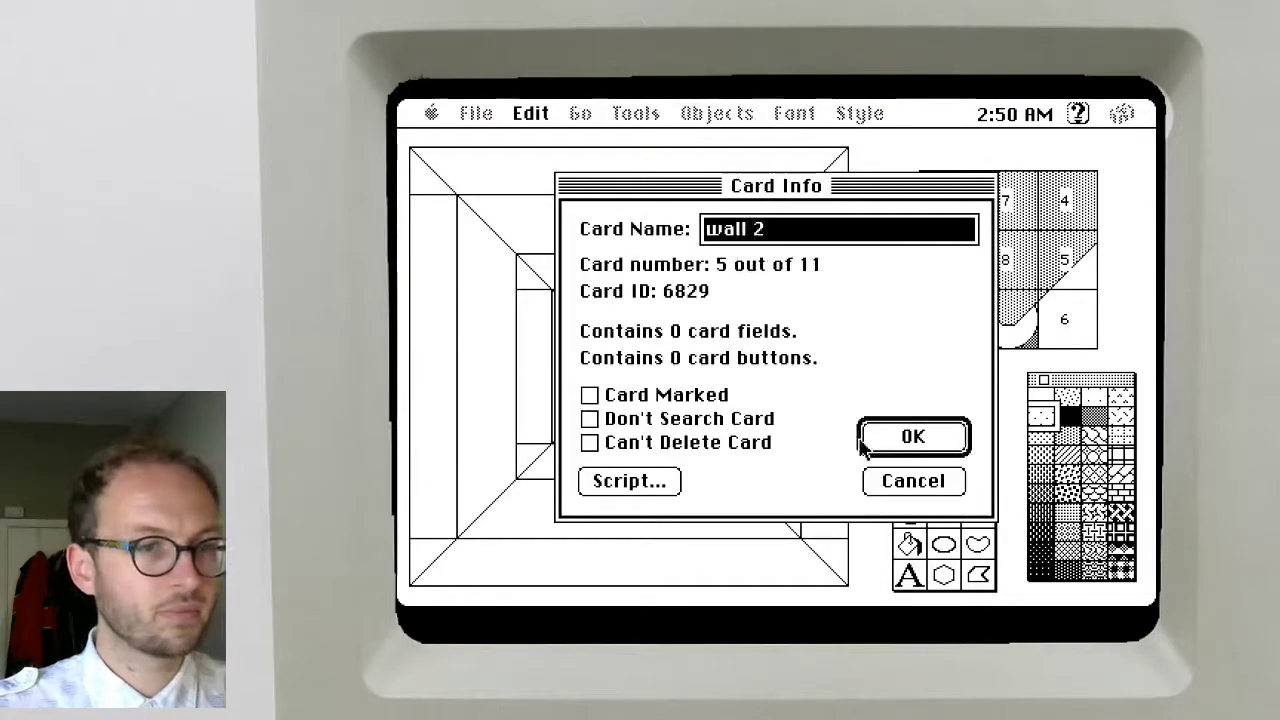
left_click(900, 477)
Return to the shaded view card with the compass letters and reopen the background script
key("Left")
key("Left")
key("Left")
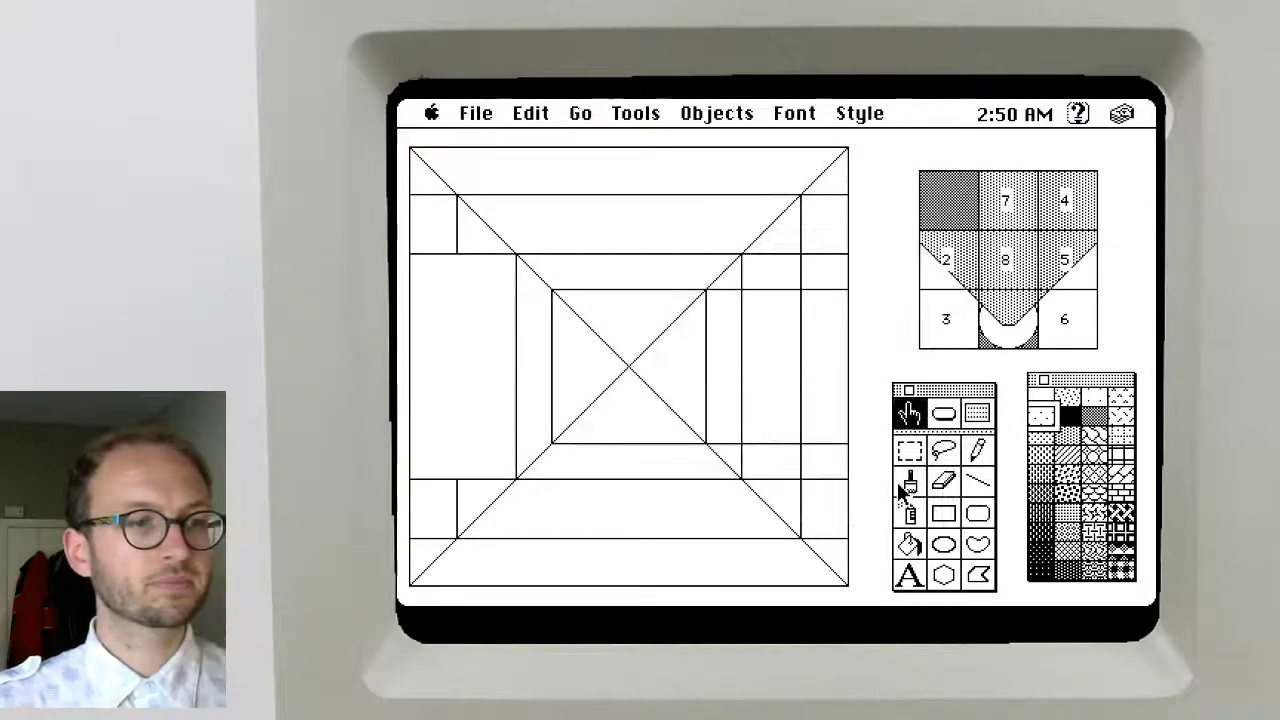
key("Left")
key("Right")
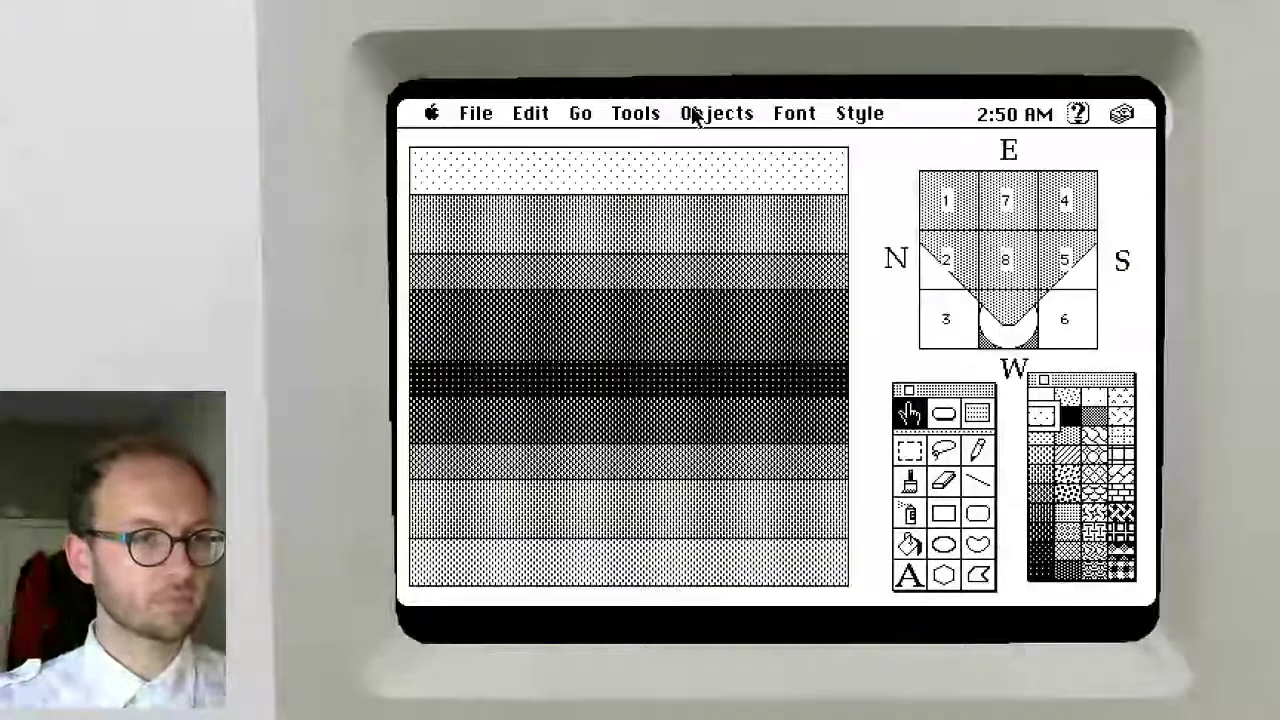
mouse_move(694, 114)
left_mouse_down()
mouse_move(771, 242)
mouse_move(749, 189)
mouse_move(754, 209)
left_mouse_up()
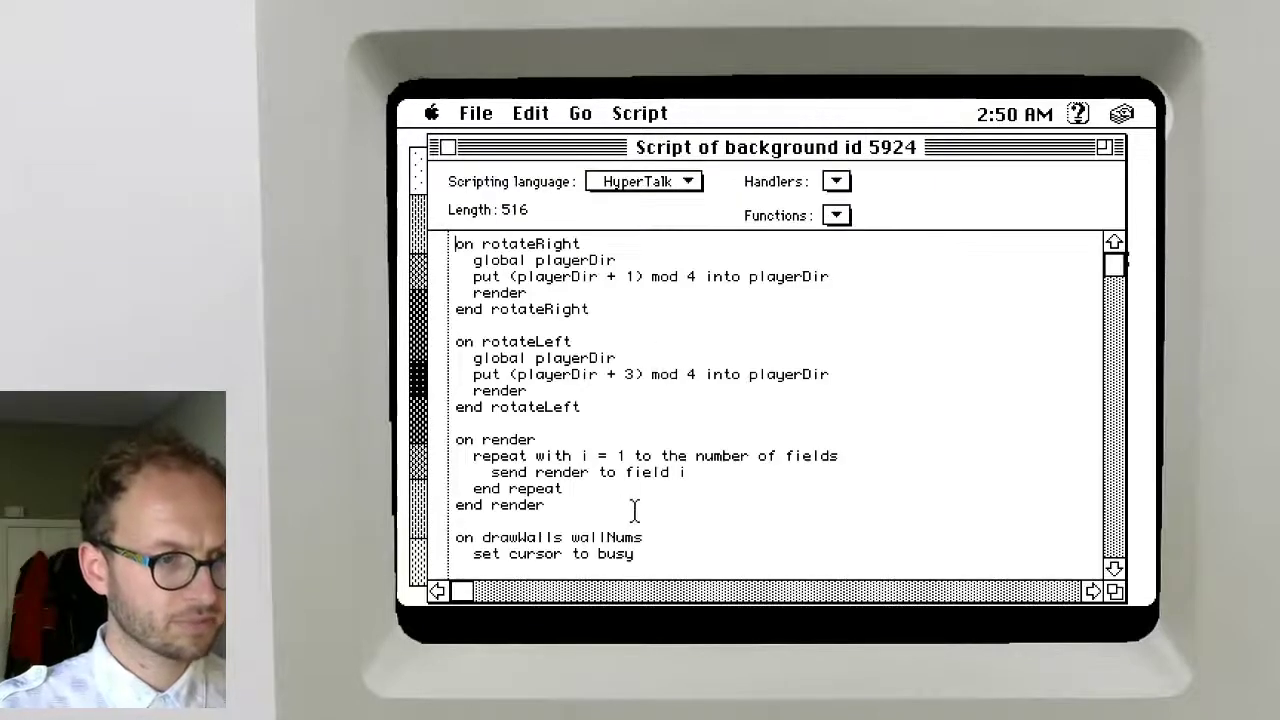
Complete the go to card line in drawWalls with "wall " & (item i of wallNums), and insert a blank line after push card
left_click(1116, 507)
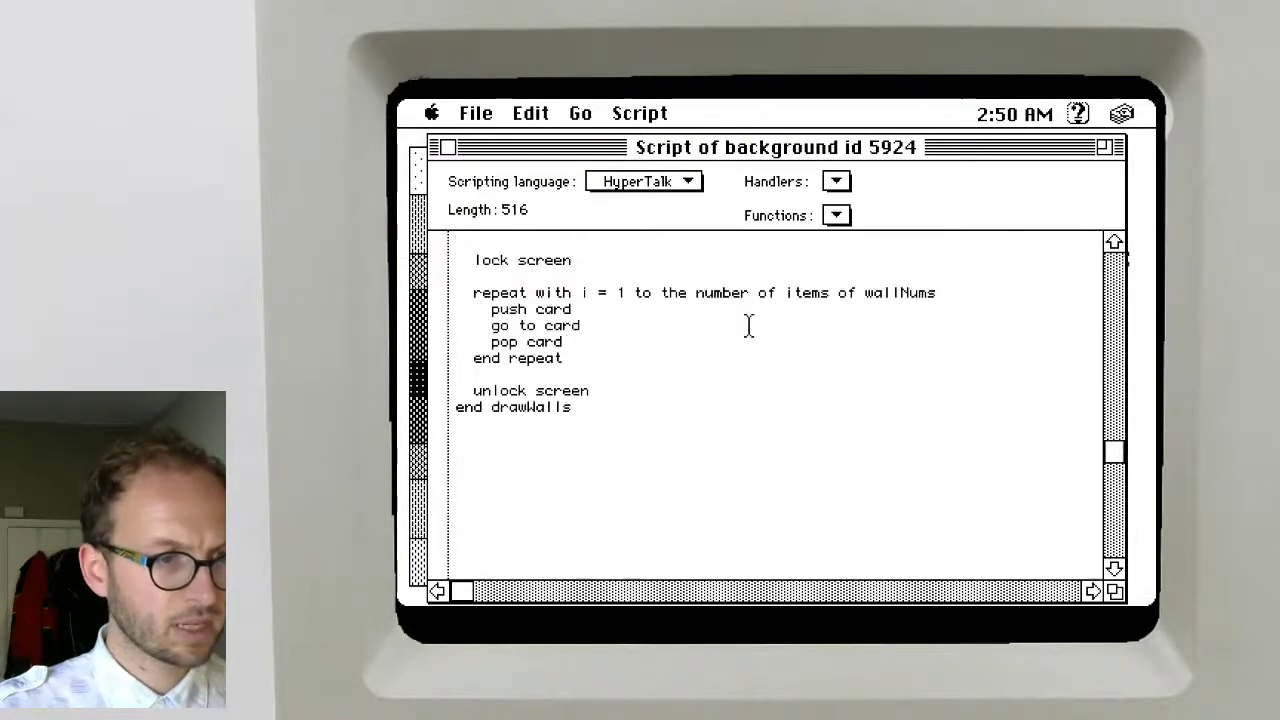
left_click(594, 318)
type("\"wall")
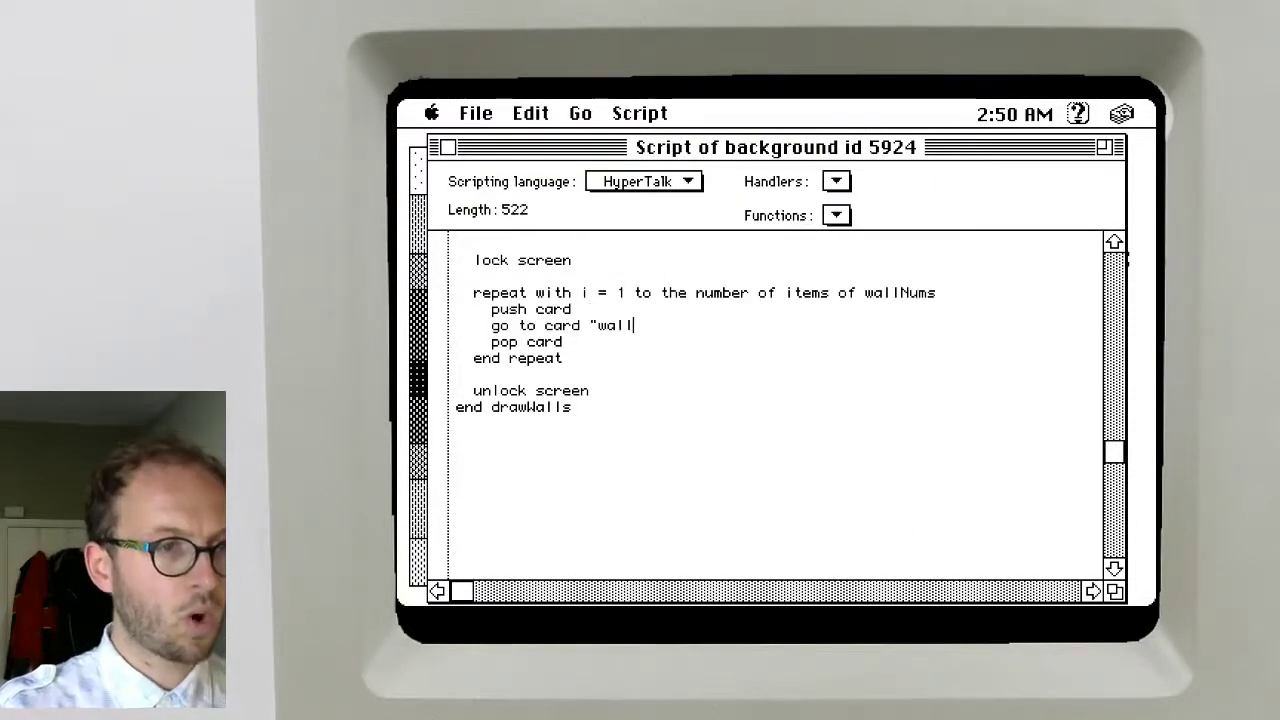
type(" \" & i")
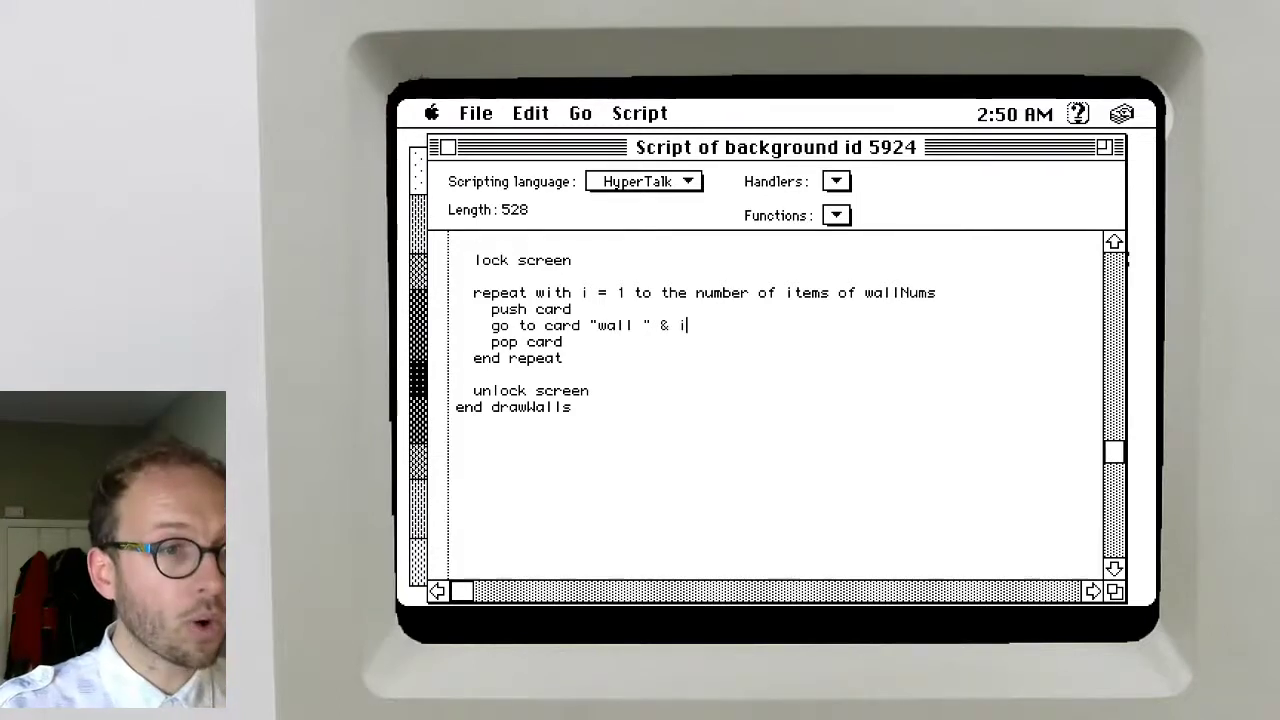
type("(")
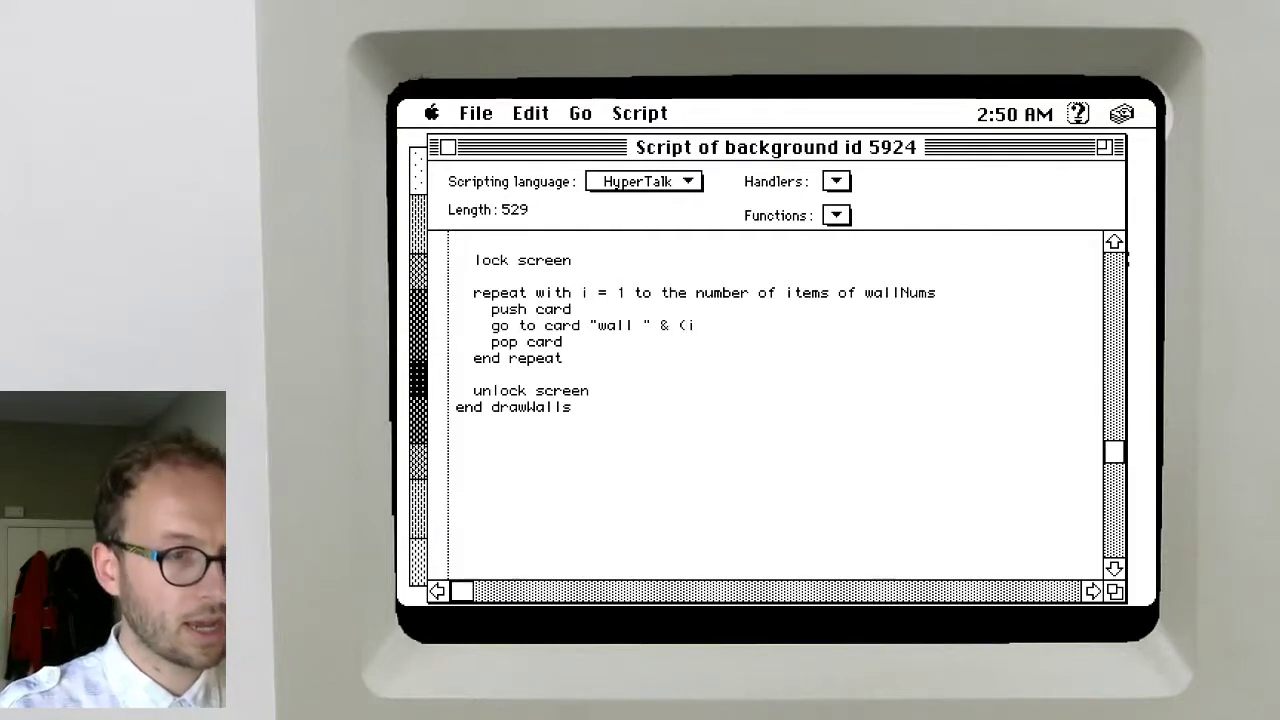
type("item i of wallNums)")
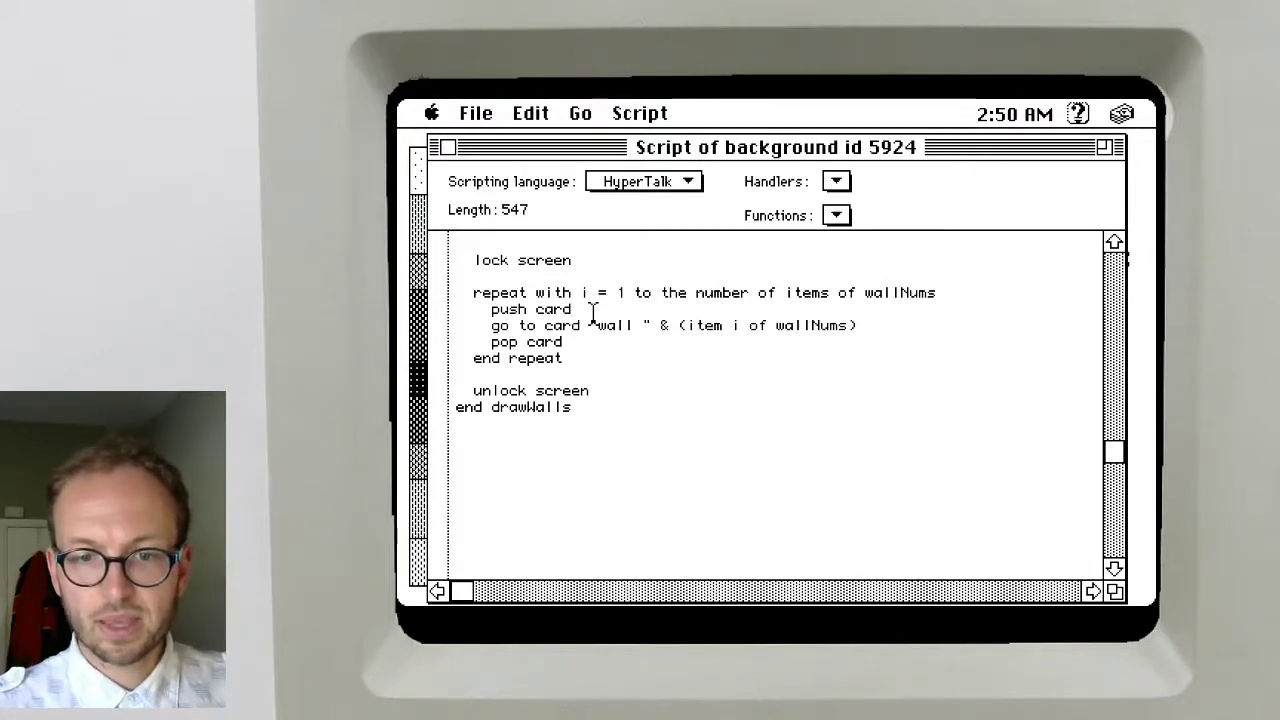
left_click(592, 313)
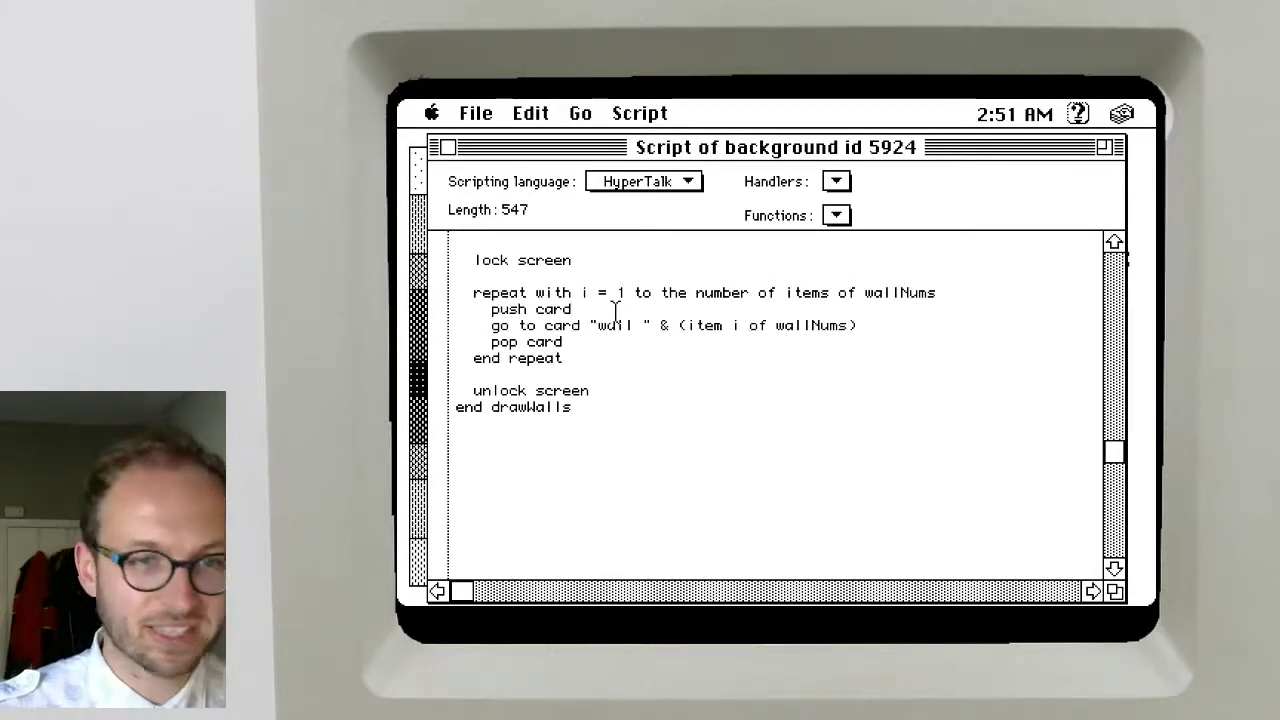
key("Return")
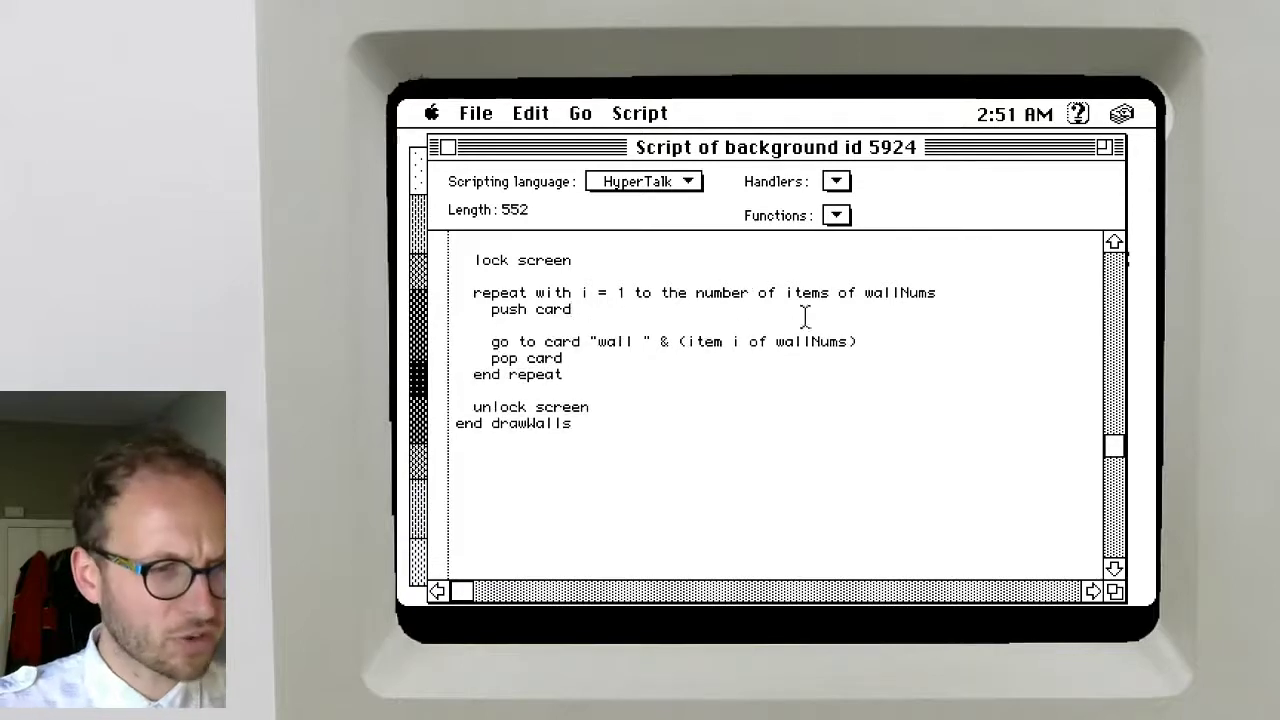
Below the go to card line, add doMenu "Select All" and doMenu "Select", set off from it by a blank line
left_click(891, 342)
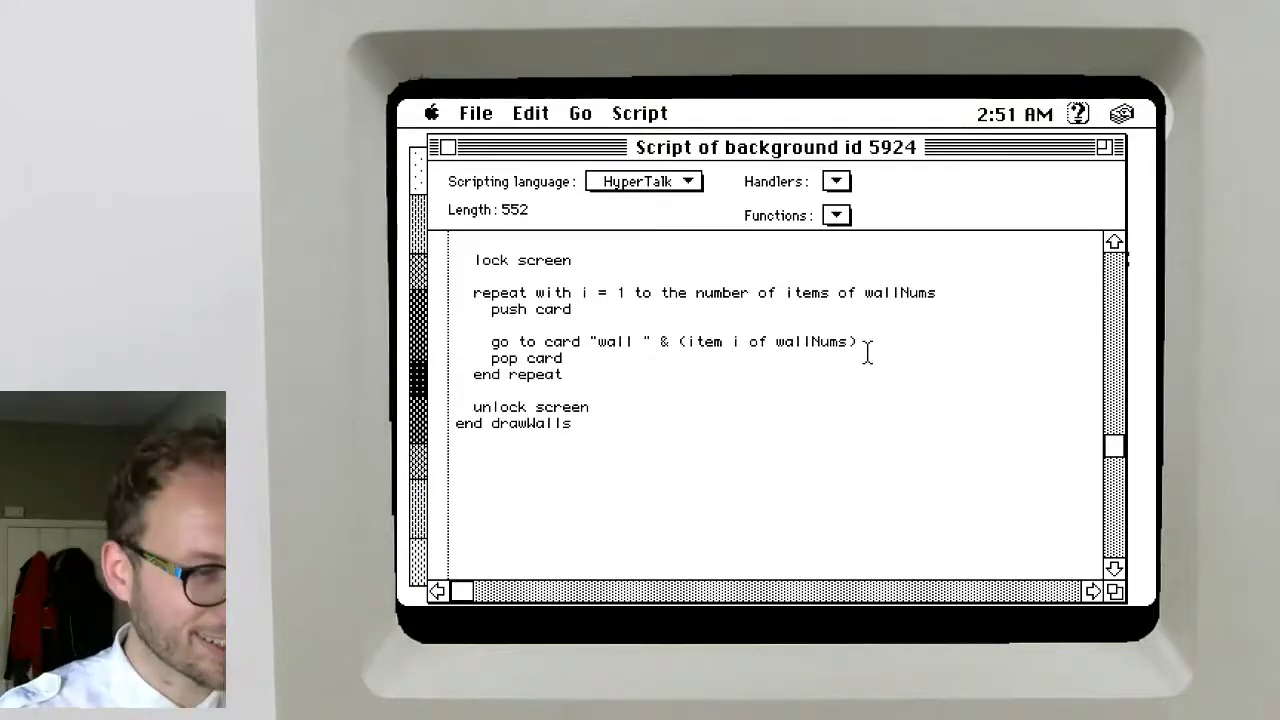
key("Return")
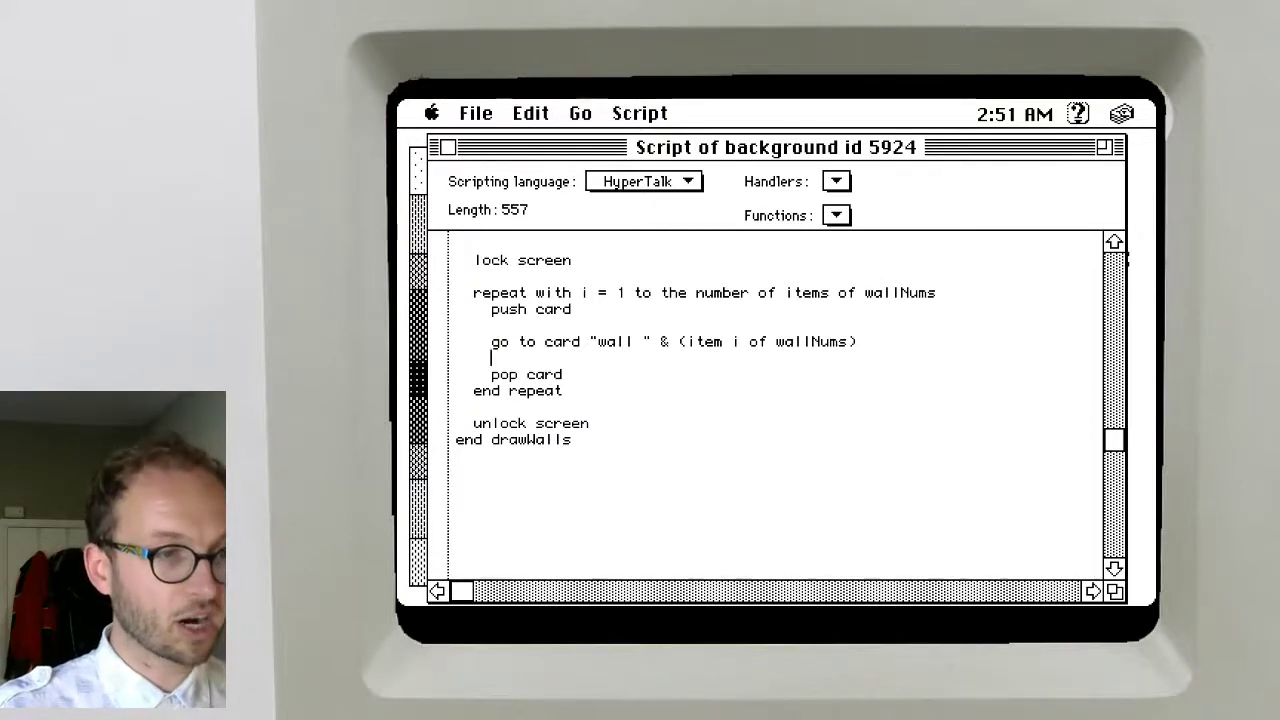
type("do")
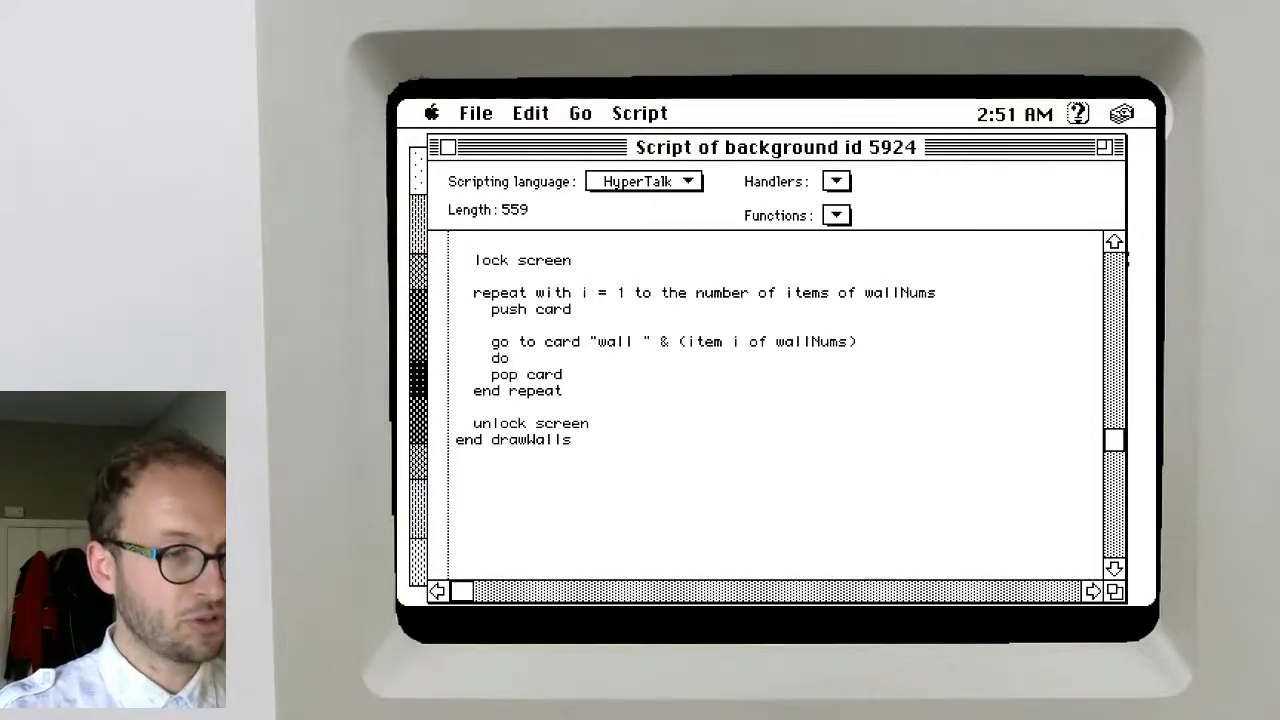
type("Menu \"Se")
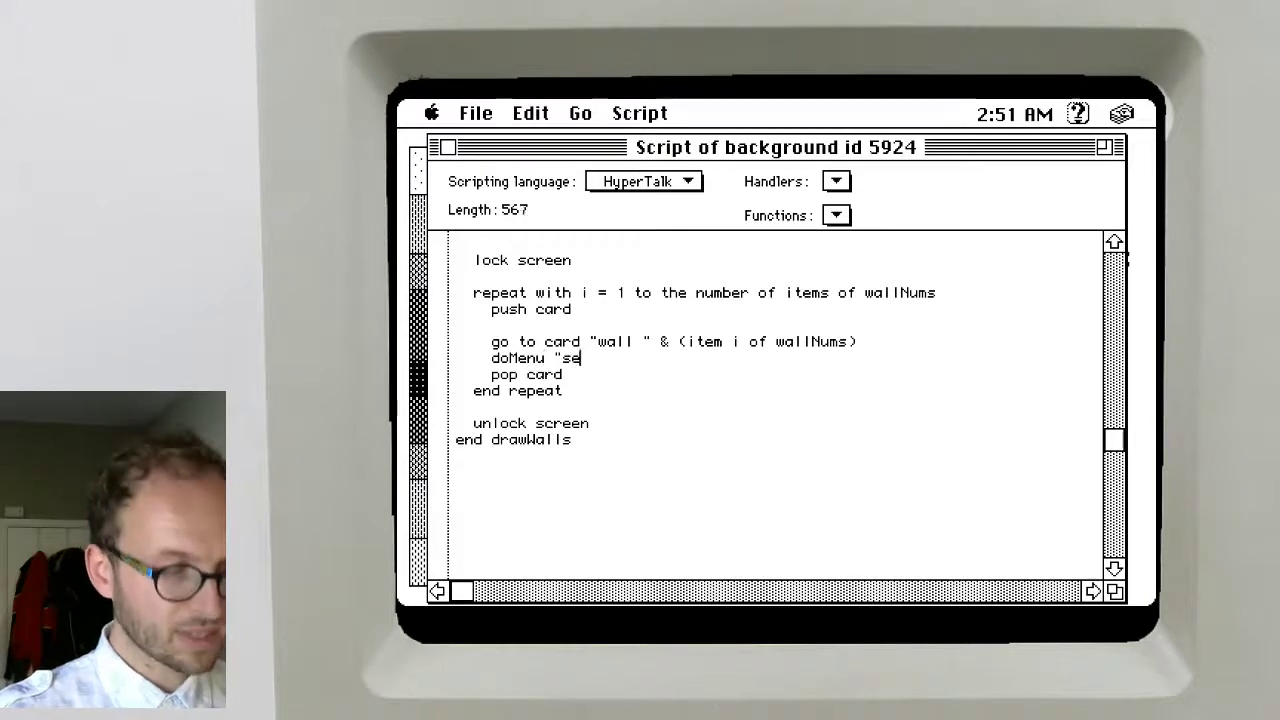
key("BackSpace")
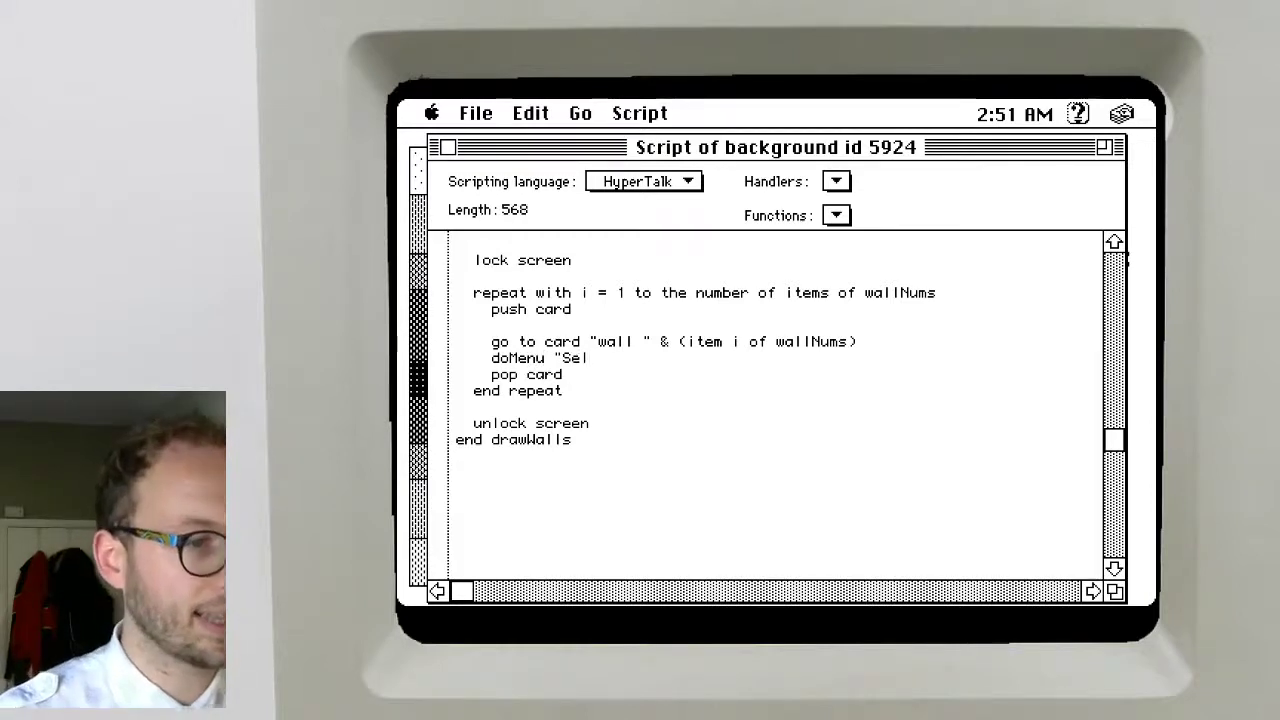
type("ect All")
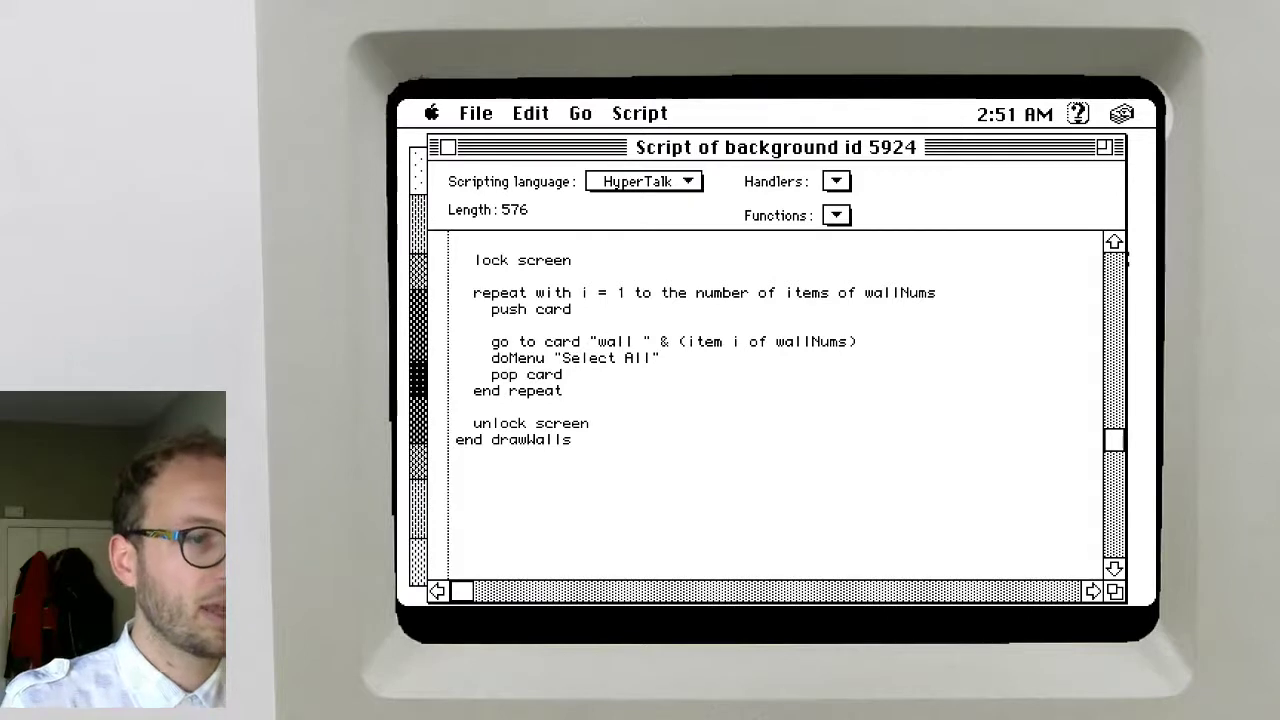
key("Return")
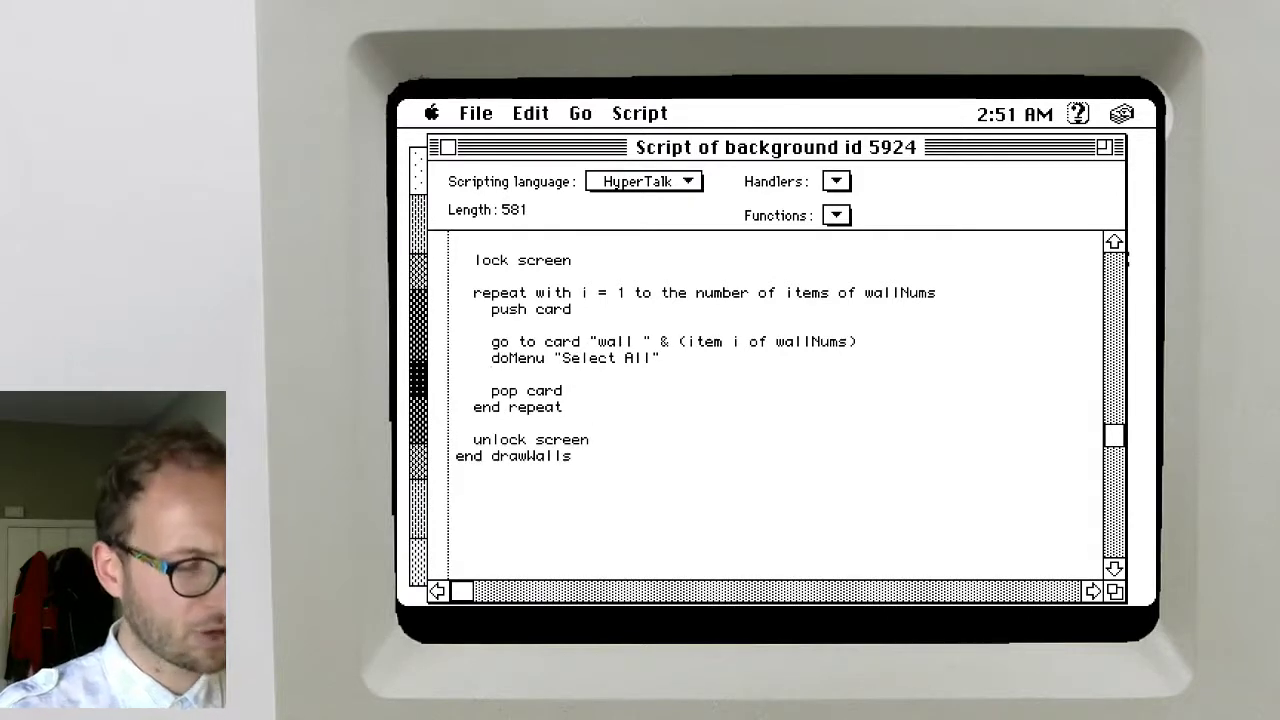
type("doMenu \"Select")
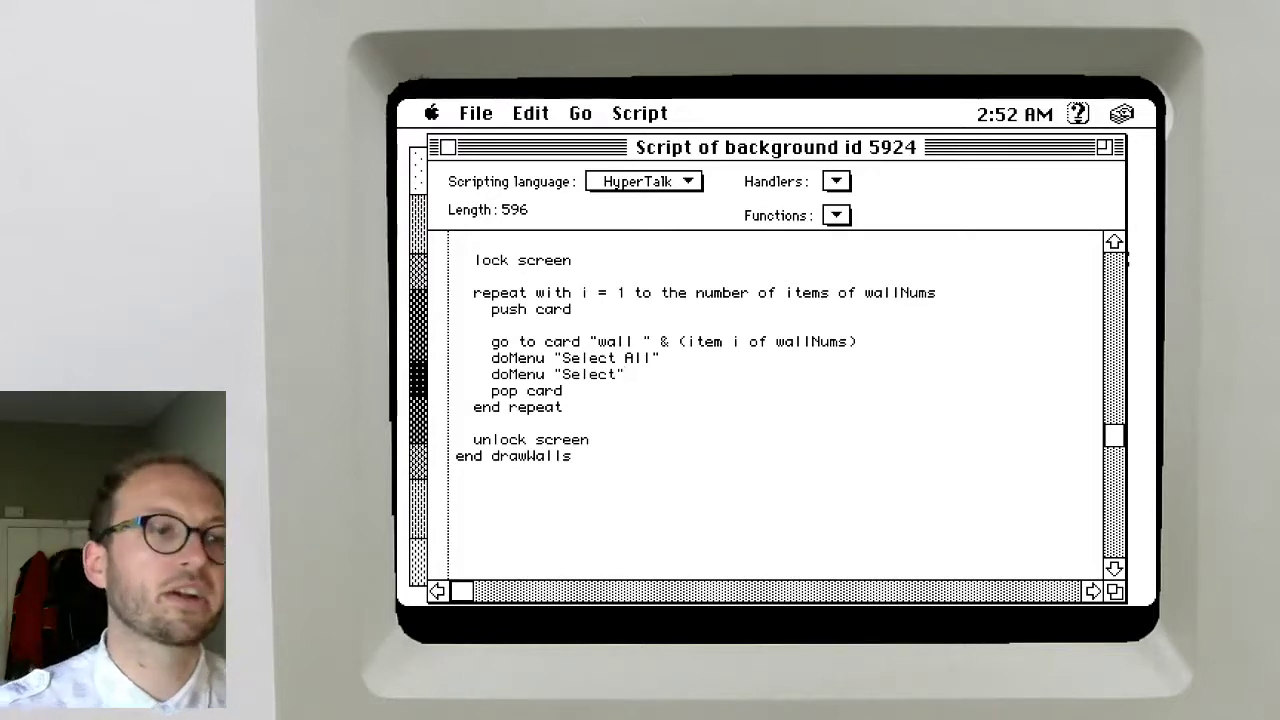
key("Return")
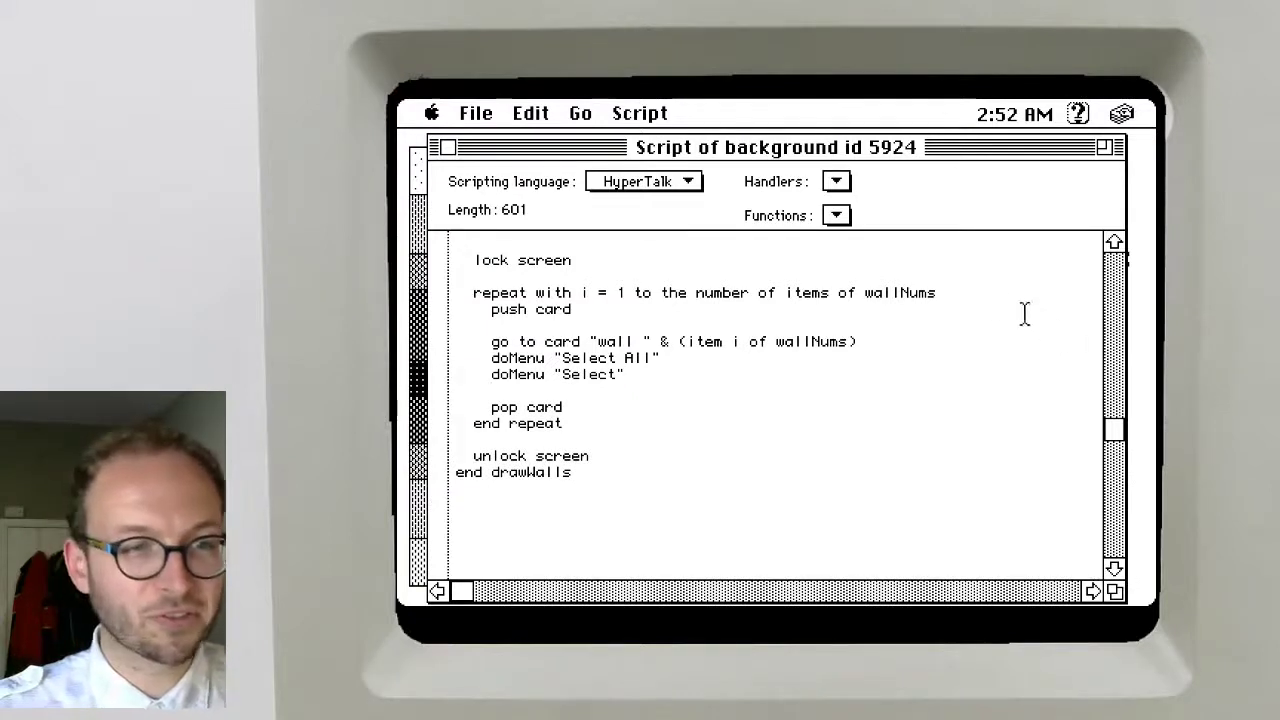
left_click(911, 340)
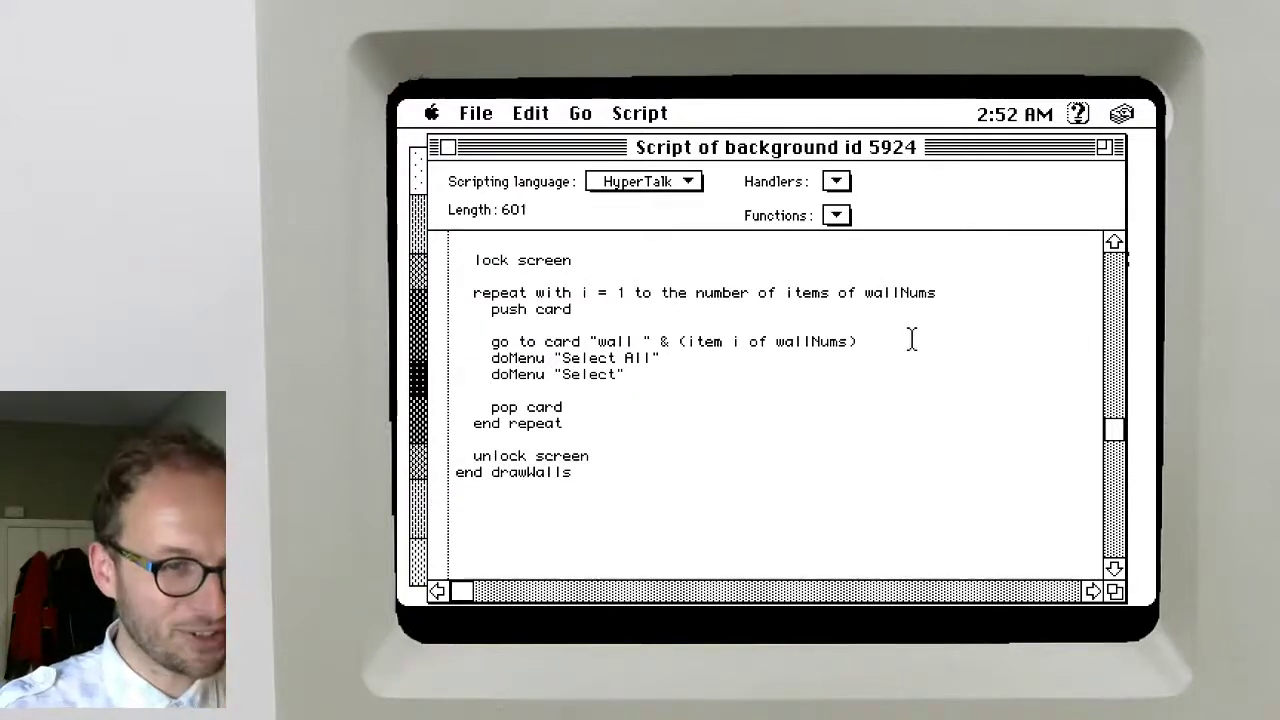
key("Return")
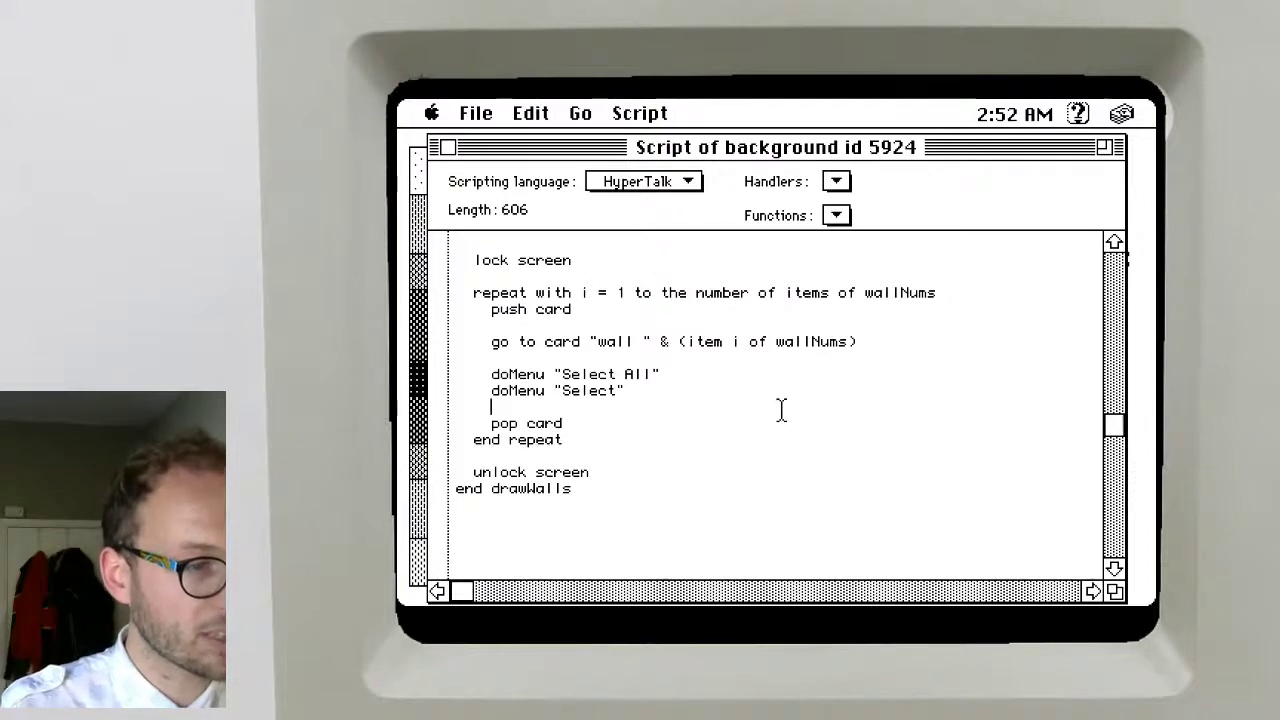
After a blank line below the doMenu commands, add the statement type "C" with CommandKey
key("Return")
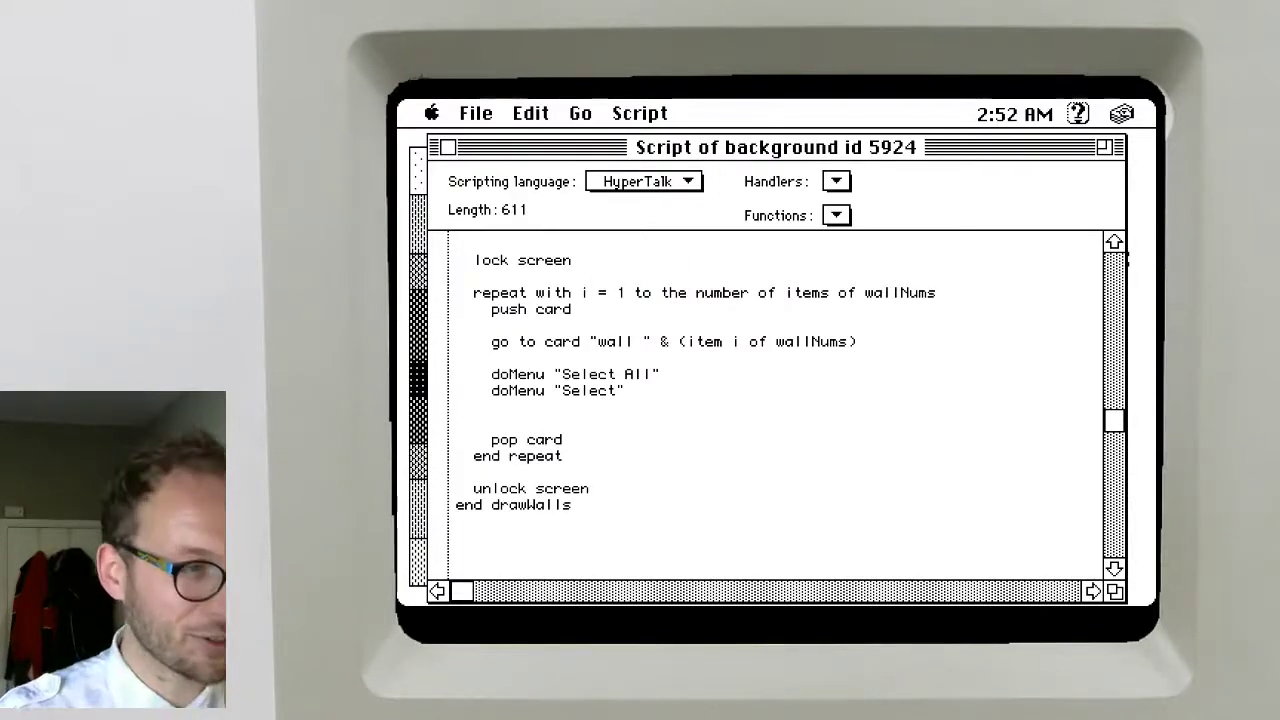
type("type \"C\" with ")
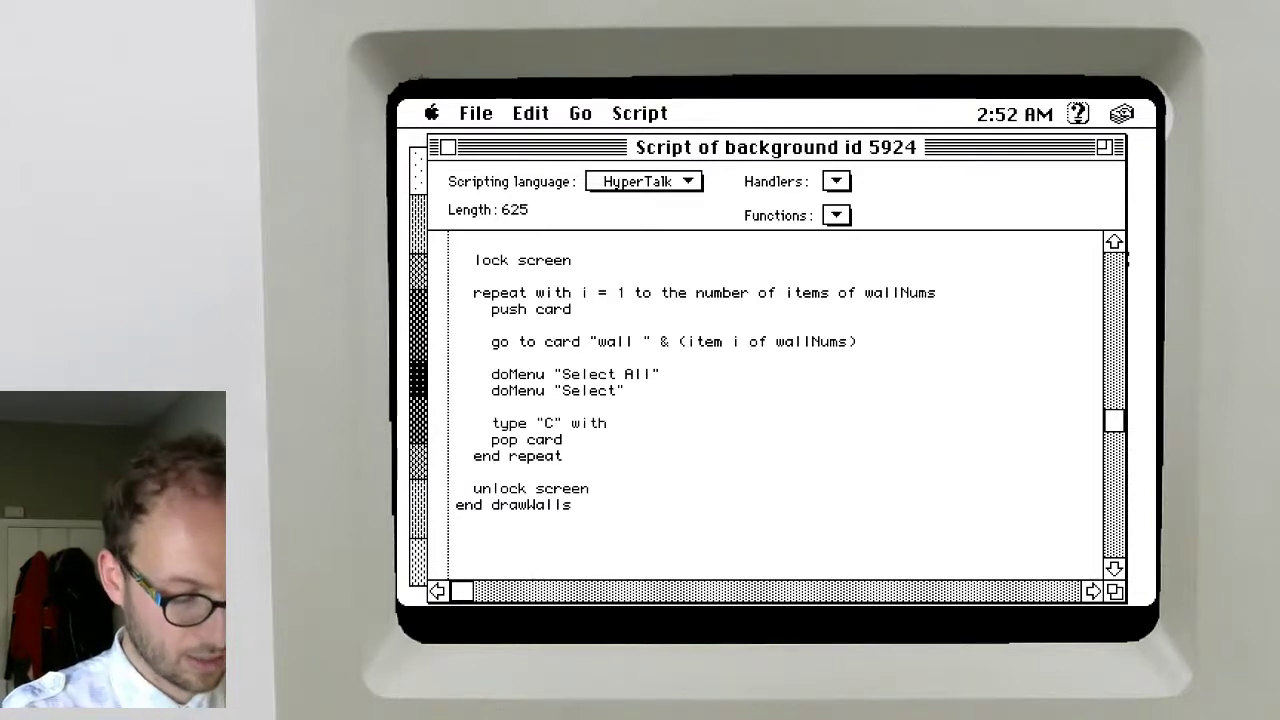
type("CommandKey")
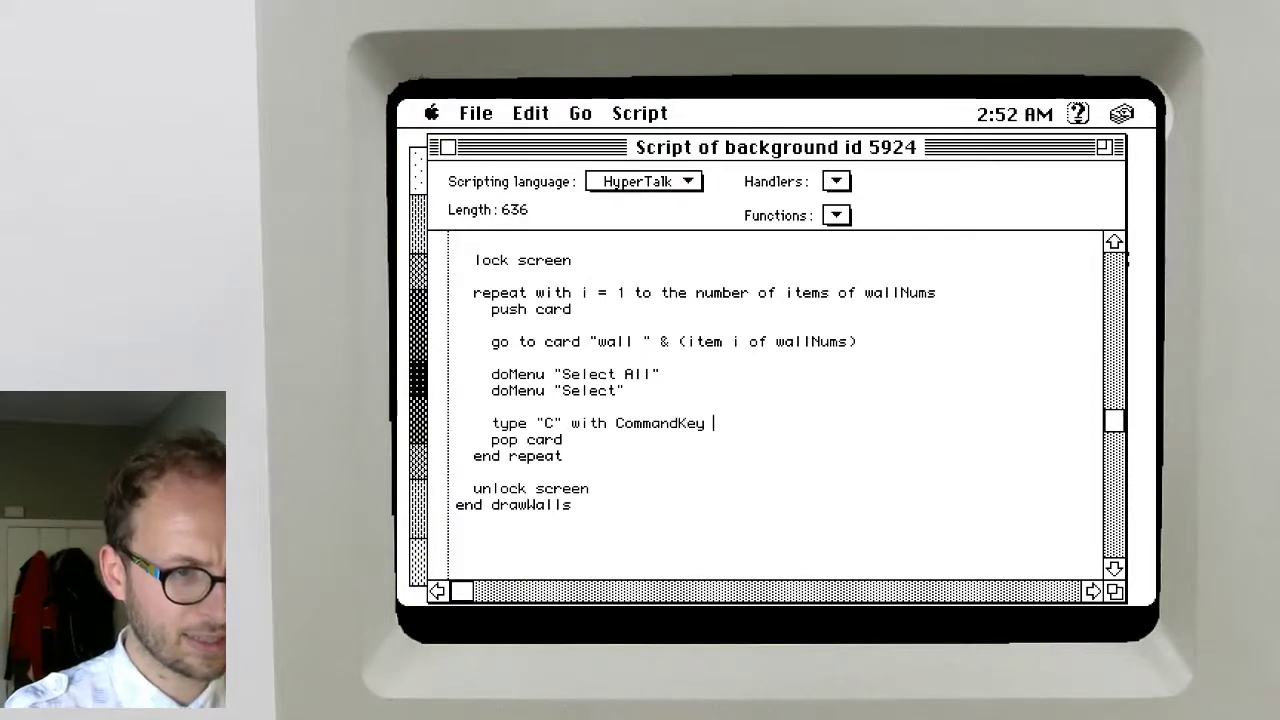
Append the comment -- TODO: capitalization? to the type "C" with CommandKey line
type(" -- TODO")
key("BackSpace")
key("BackSpace")
key("BackSpace")
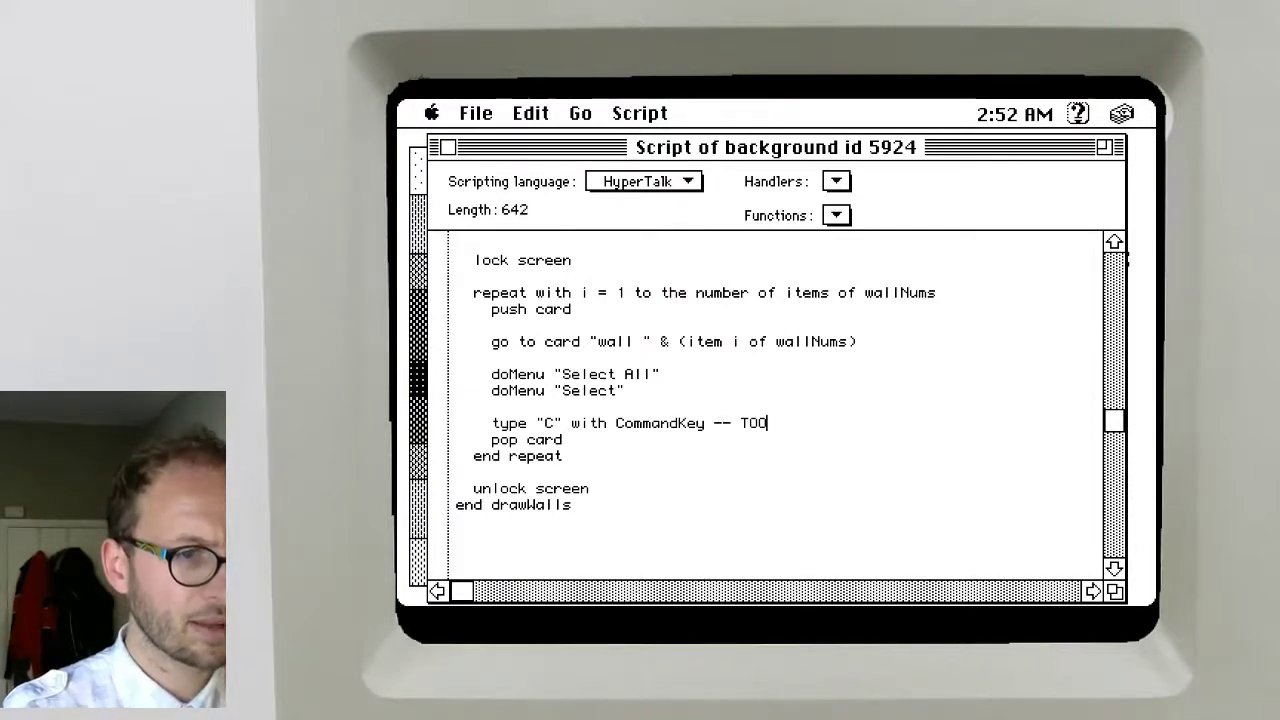
type("D: ")
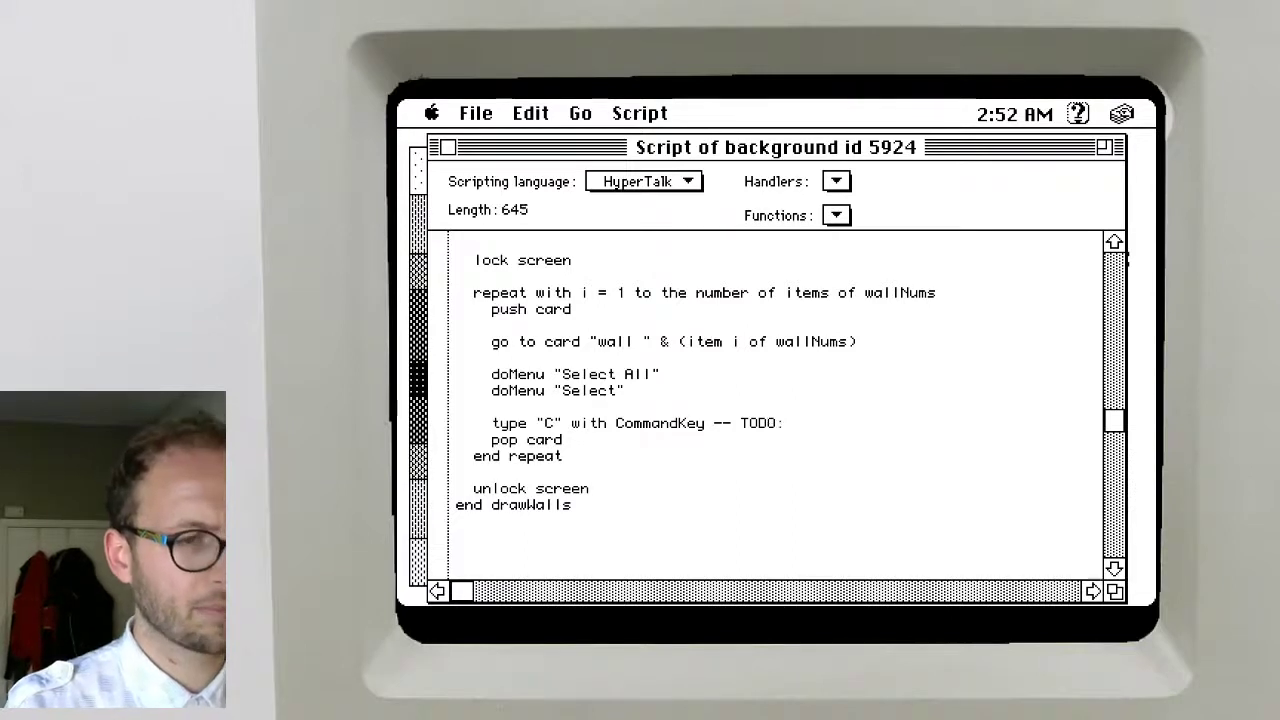
type("cpo")
type("pitalized")
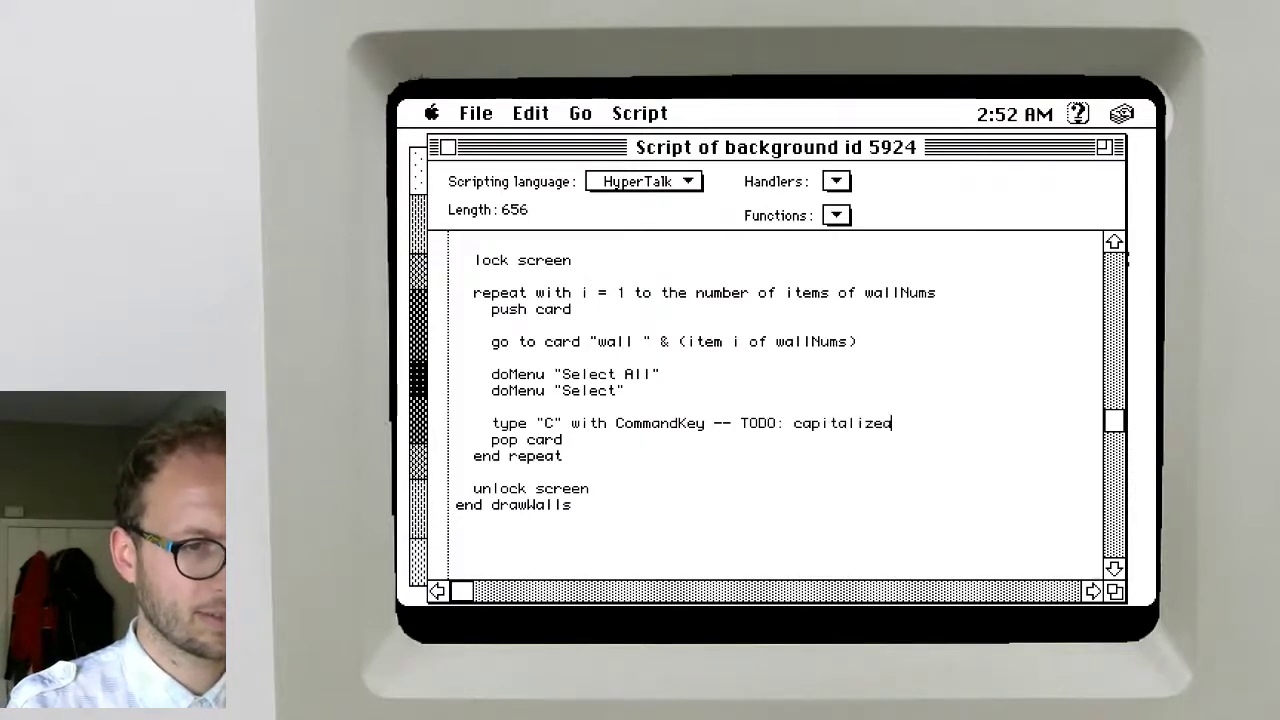
key("BackSpace")
key("BackSpace")
type("ation?")
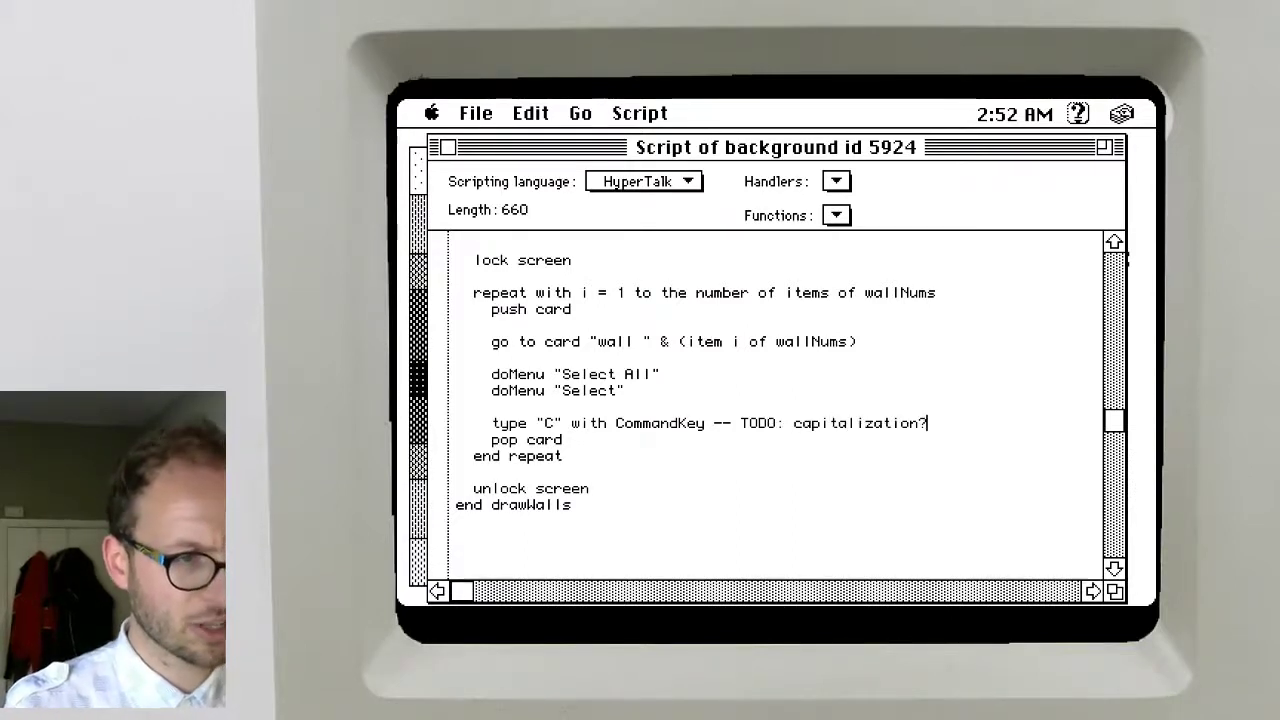
Put a blank line before and after pop card, and add type "V" with CommandKey as the loop's last statement
key("Return")
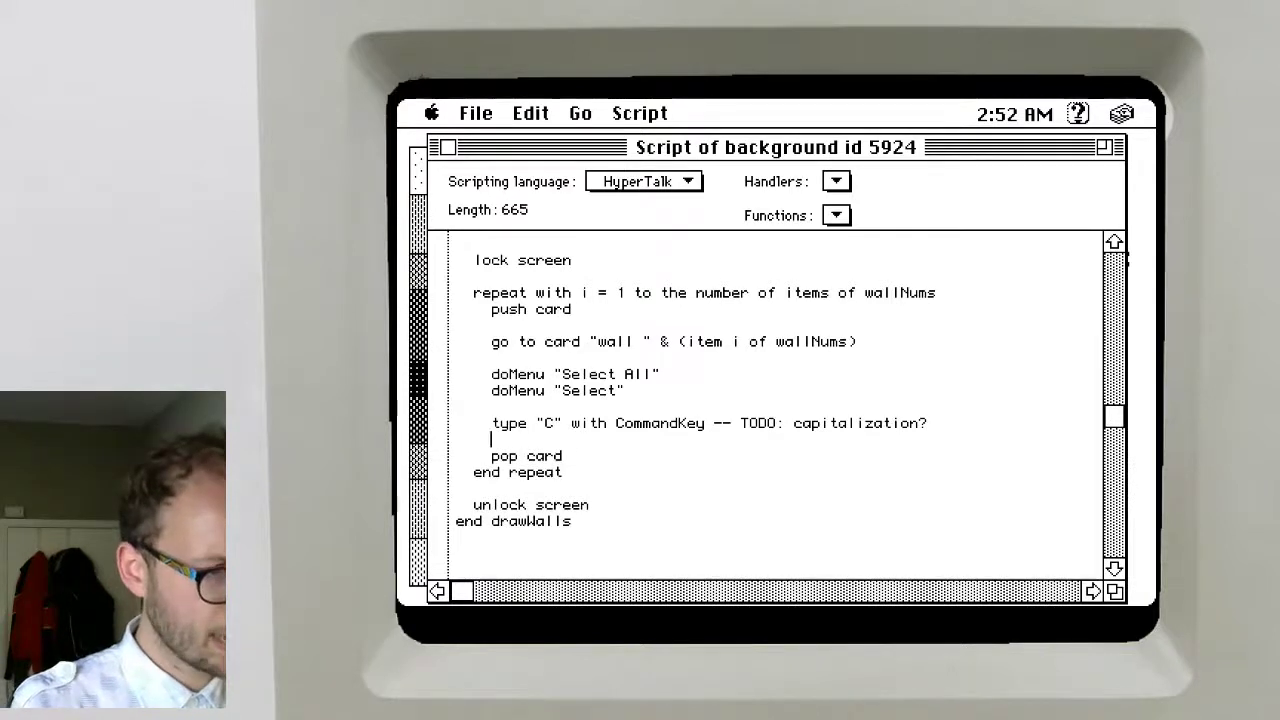
key("BackSpace")
key("BackSpace")
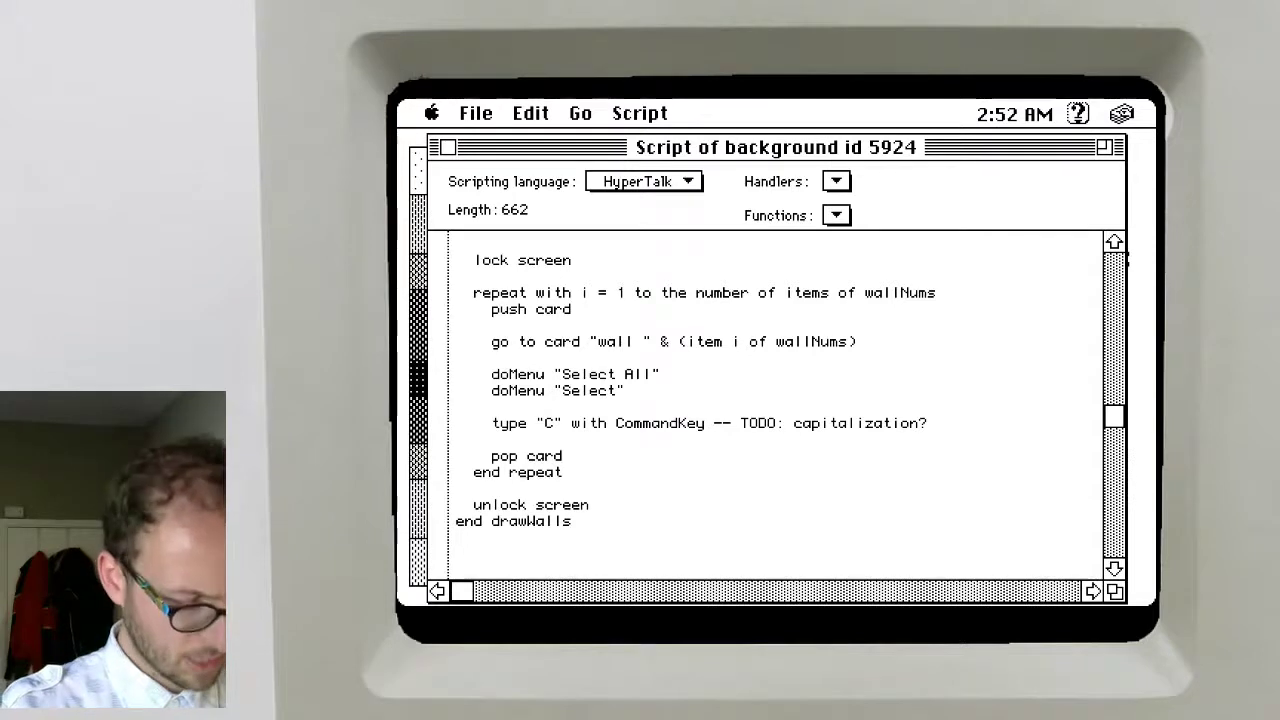
key("Return")
type("typ")
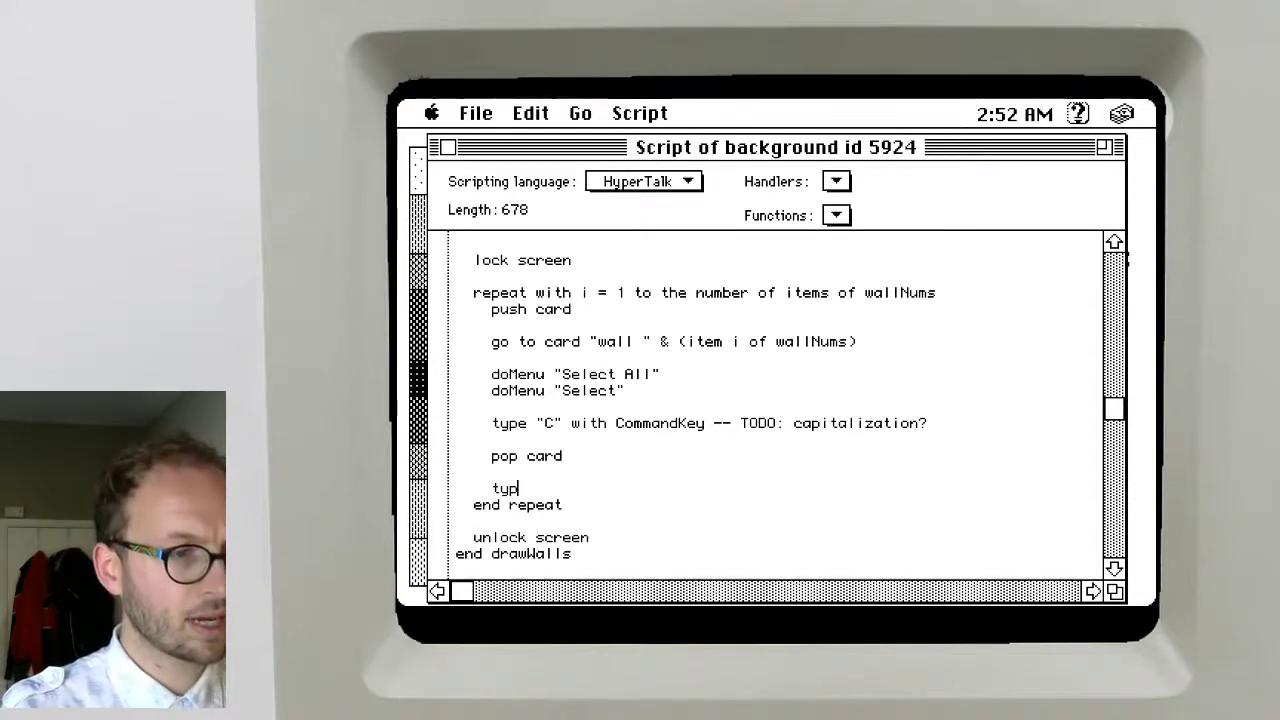
type("e \"V\" with CommandKey --")
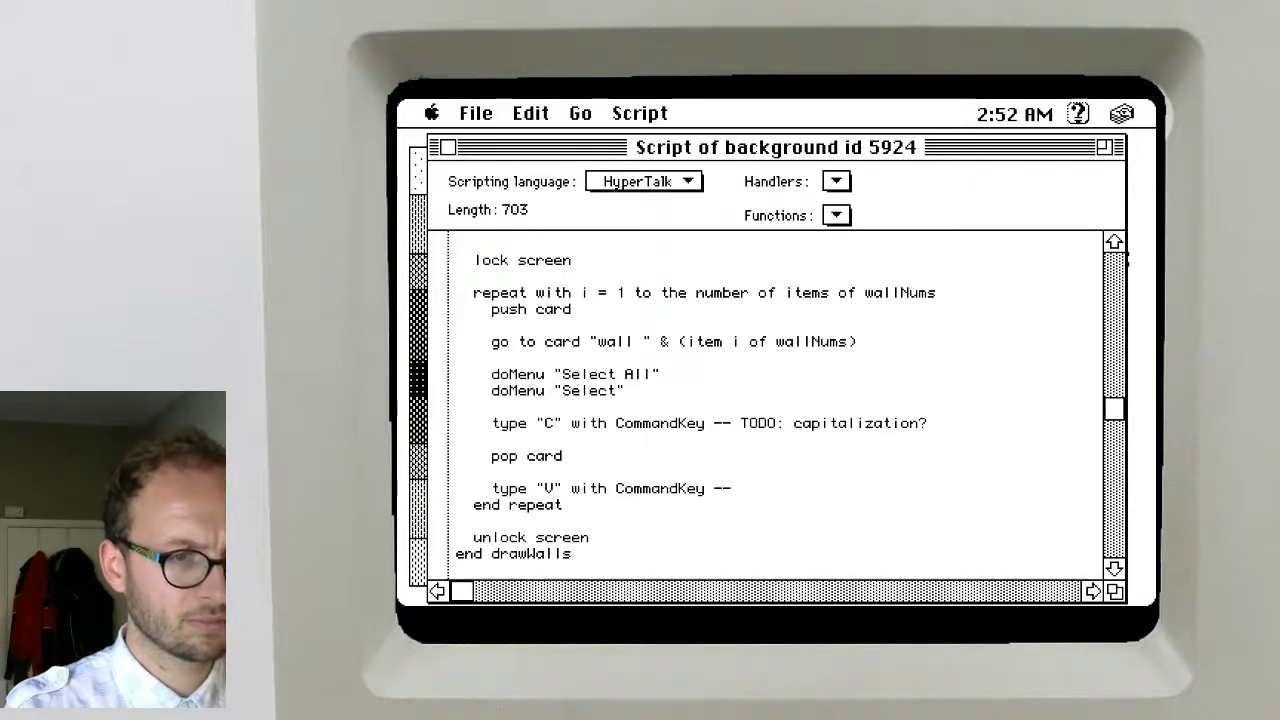
key("BackSpace")
key("BackSpace")
key("BackSpace")
key("BackSpace")
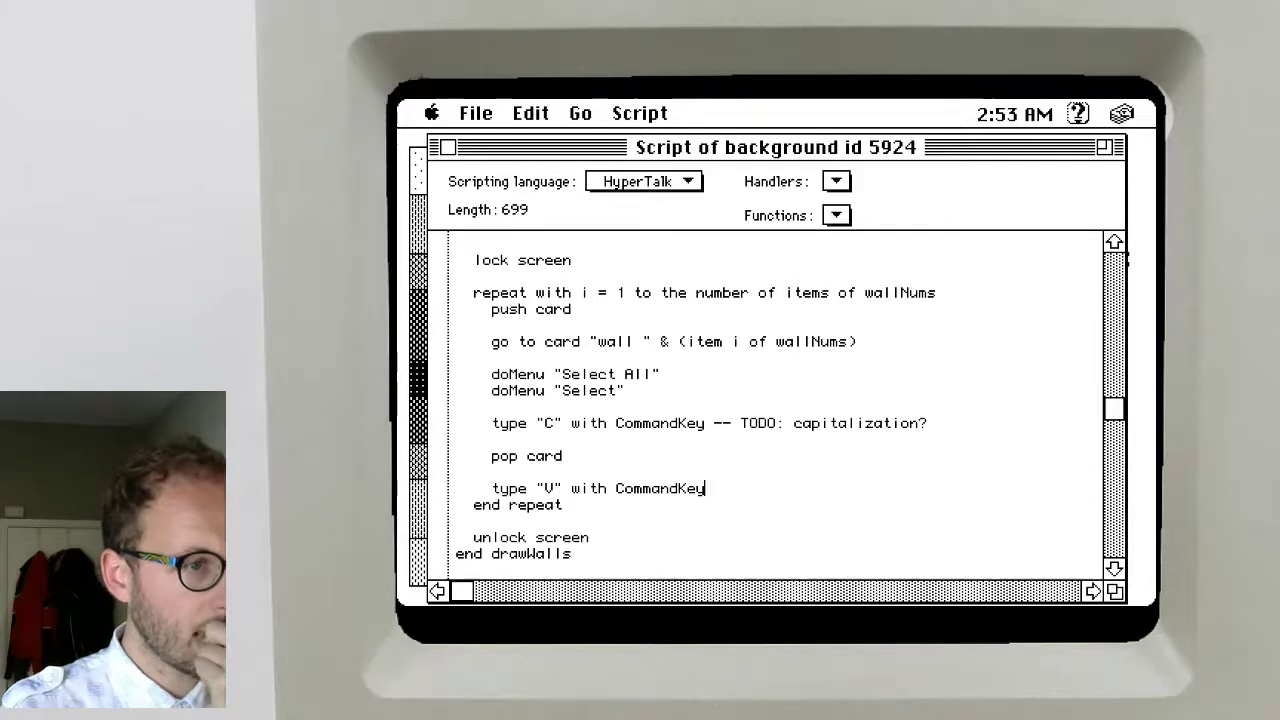
key("Return")
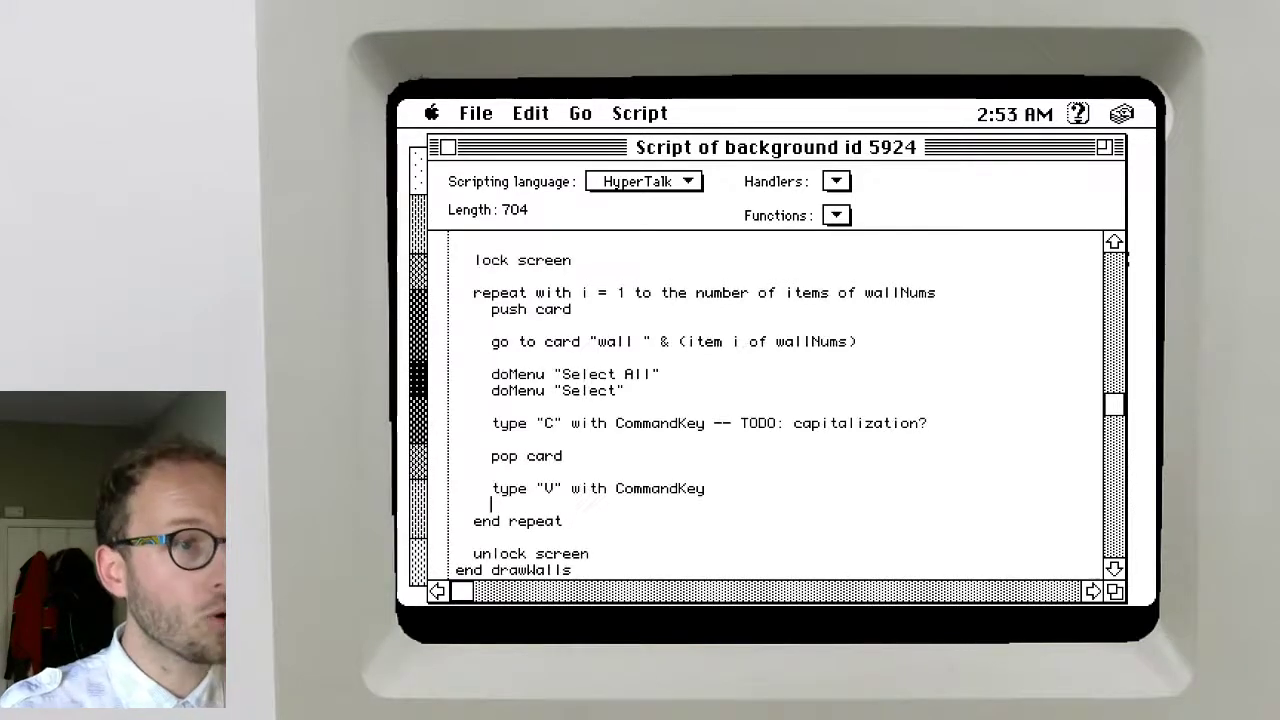
Duplicate the doMenu "Select All" line between lock screen and the repeat loop, and start another doMenu statement beneath the copy
left_click(1114, 243)
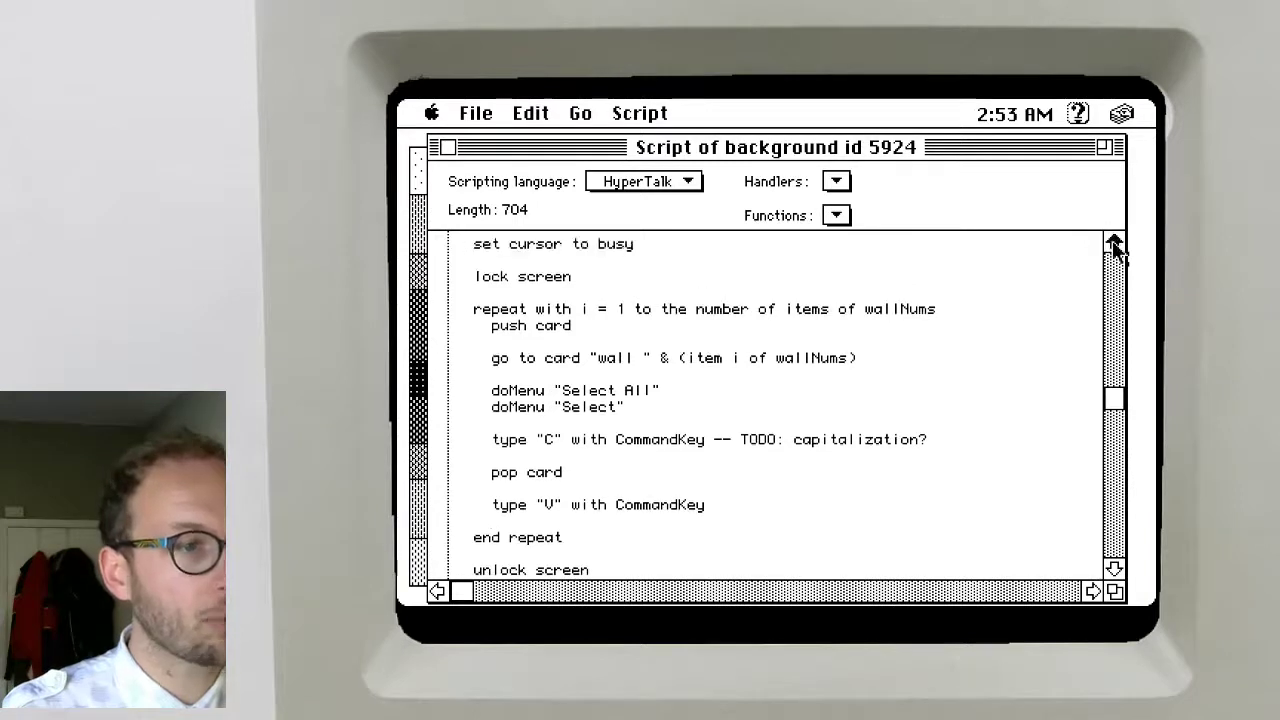
left_click(1113, 243)
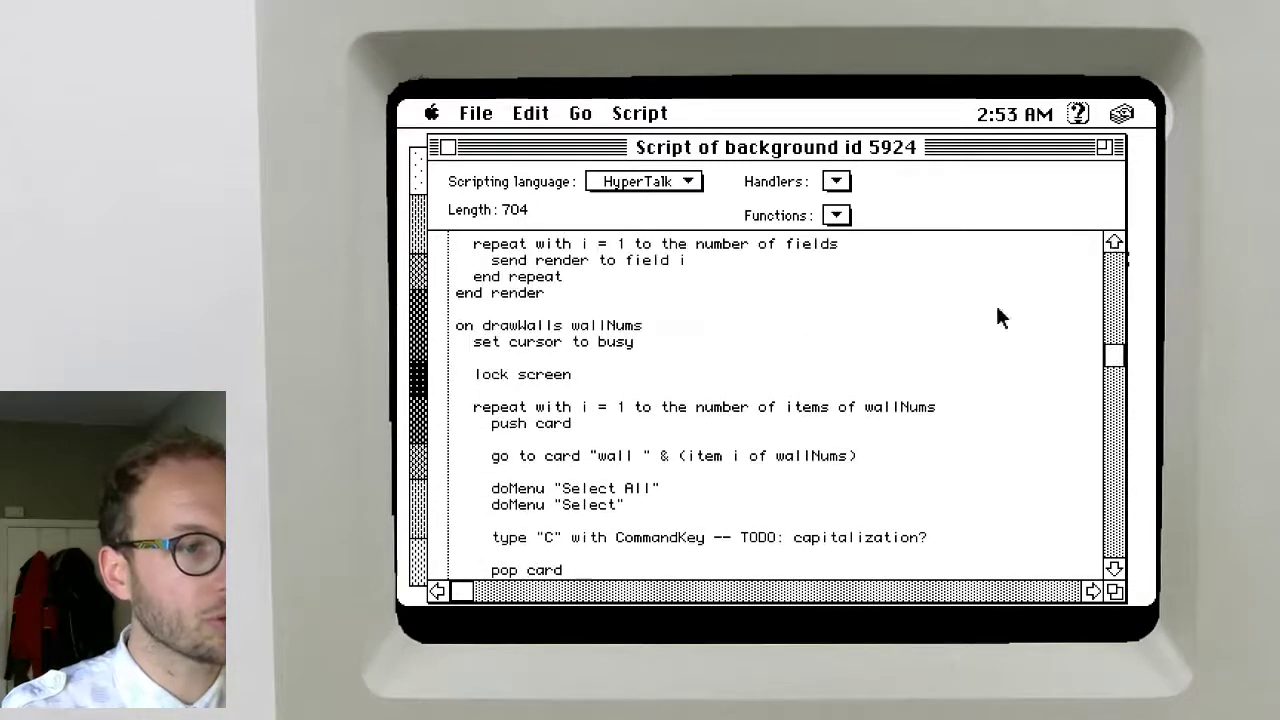
left_click(606, 388)
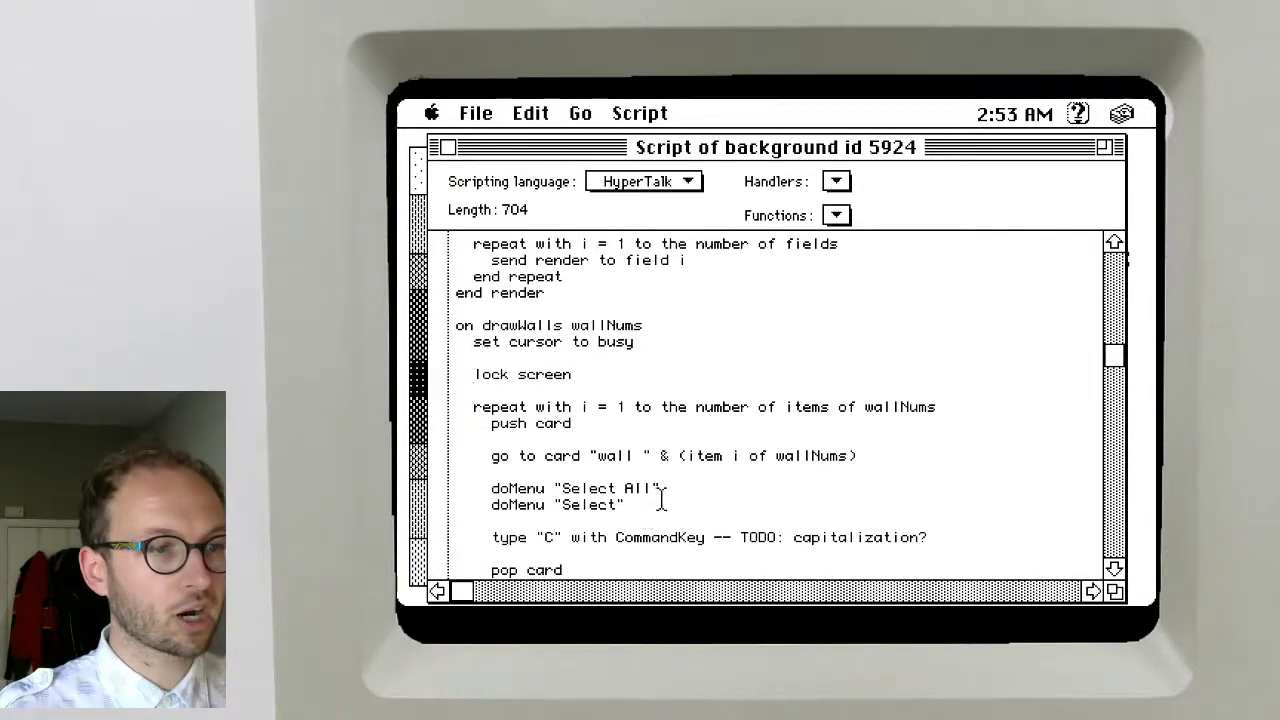
left_click_drag(662, 490, 446, 490)
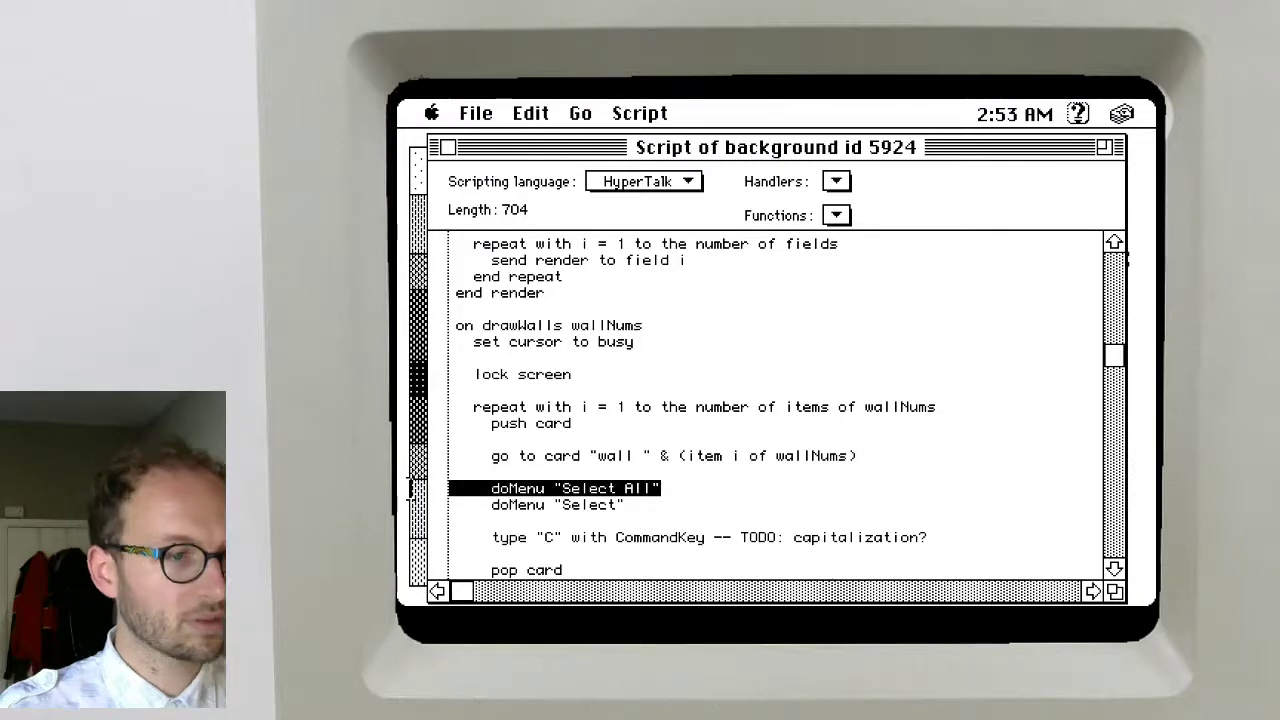
key("super+c")
left_click(499, 390)
key("Return")
key("super+v")
key("Return")
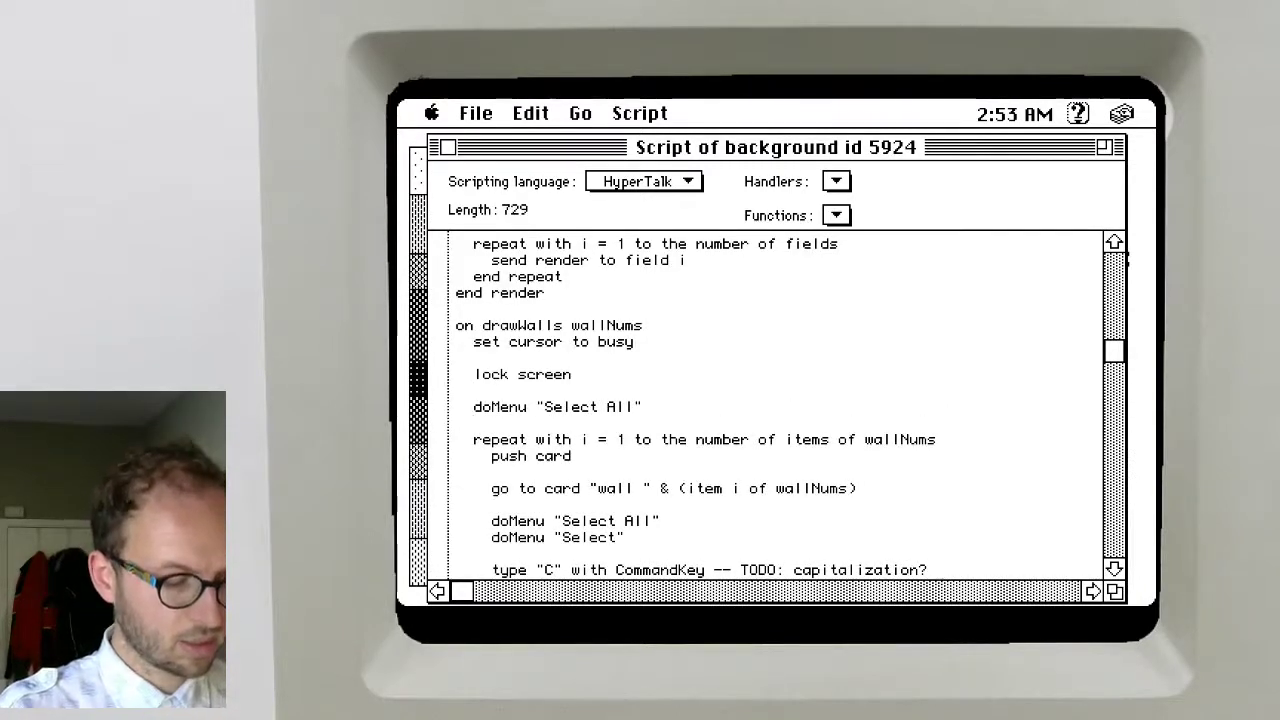
type("doMenu \"")
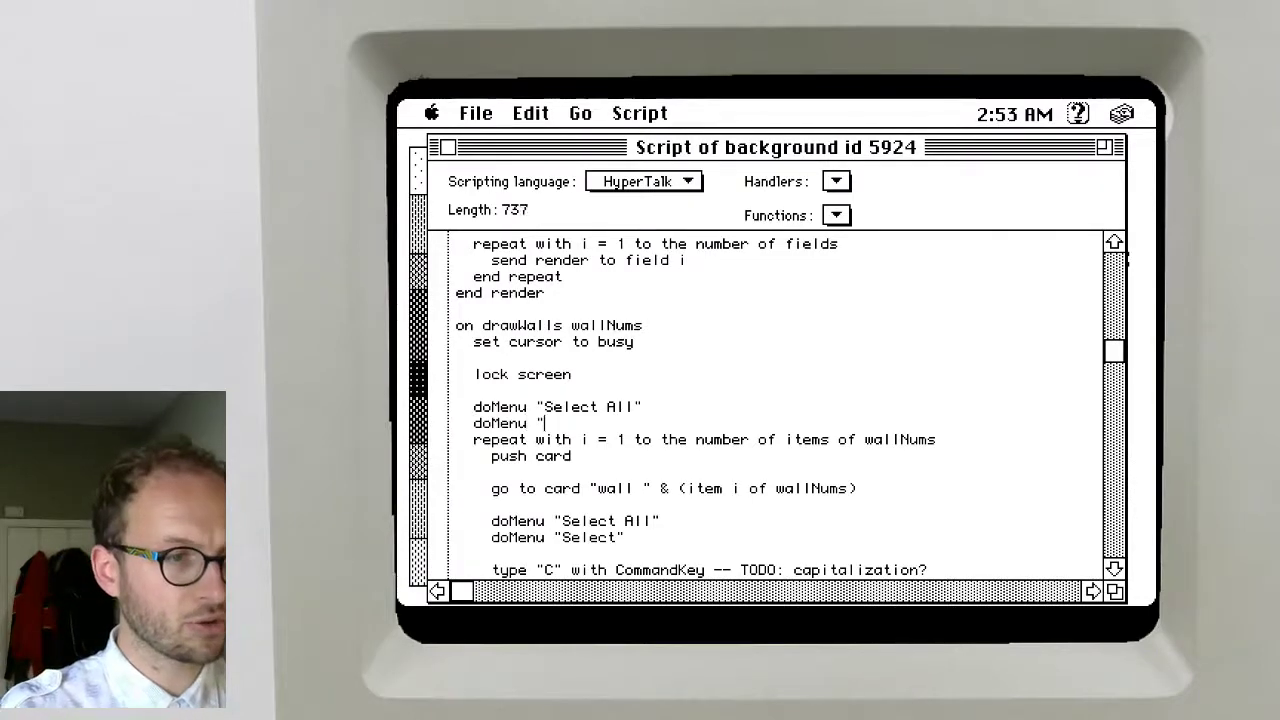
Save and close the script, select the whole card picture to look up the exact clear command name, and reopen the background script
key("super+w")
key("Return")
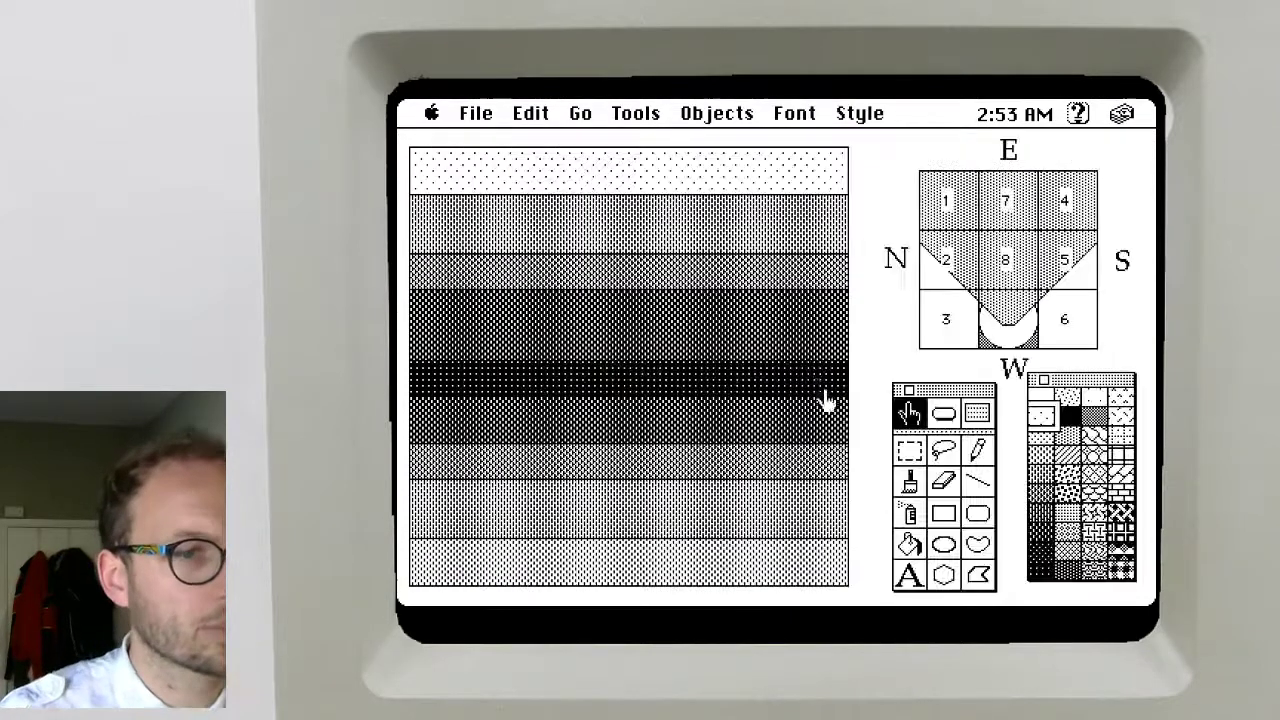
double_click(907, 451)
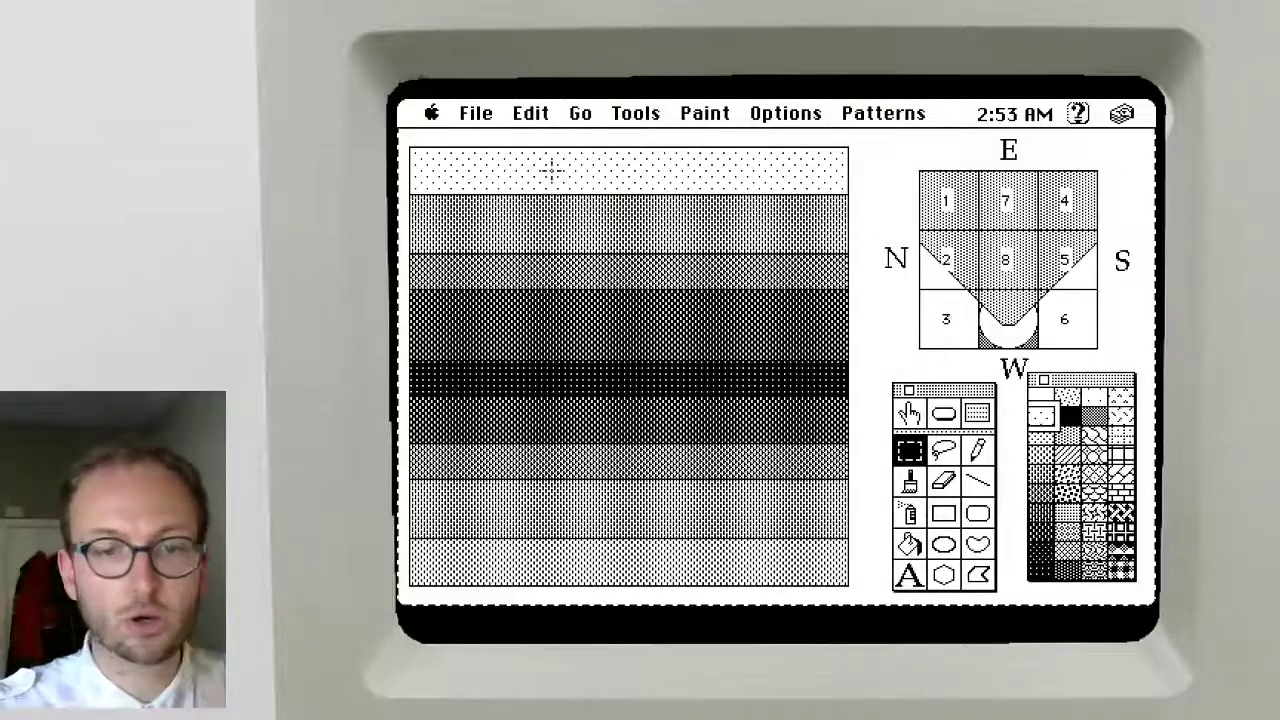
mouse_move(529, 118)
left_mouse_down()
mouse_move(520, 128)
mouse_move(560, 278)
mouse_move(580, 113)
mouse_move(677, 114)
mouse_move(645, 125)
mouse_move(651, 141)
left_mouse_up()
left_click_drag(716, 114, 720, 215)
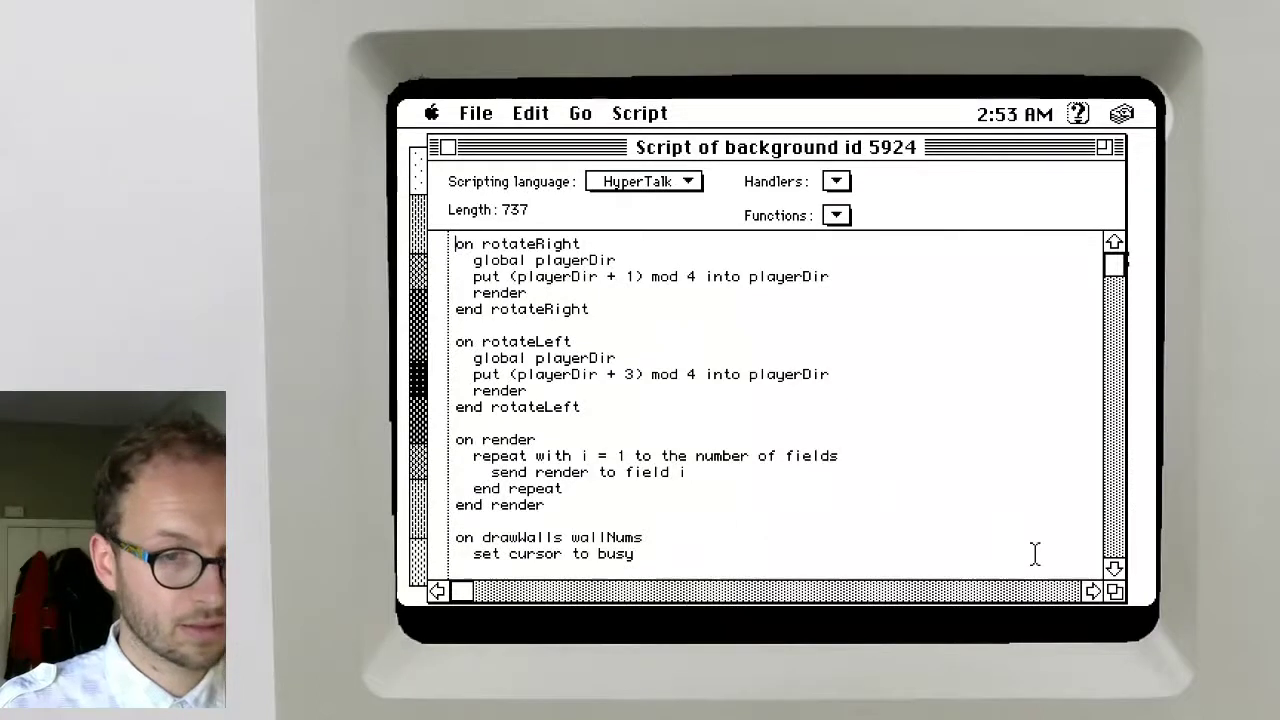
Complete the unfinished statement before the loop as doMenu "Clear Picture" and put a blank line after it
left_click_drag(1122, 560, 1122, 560)
left_click(619, 437)
type("Cle")
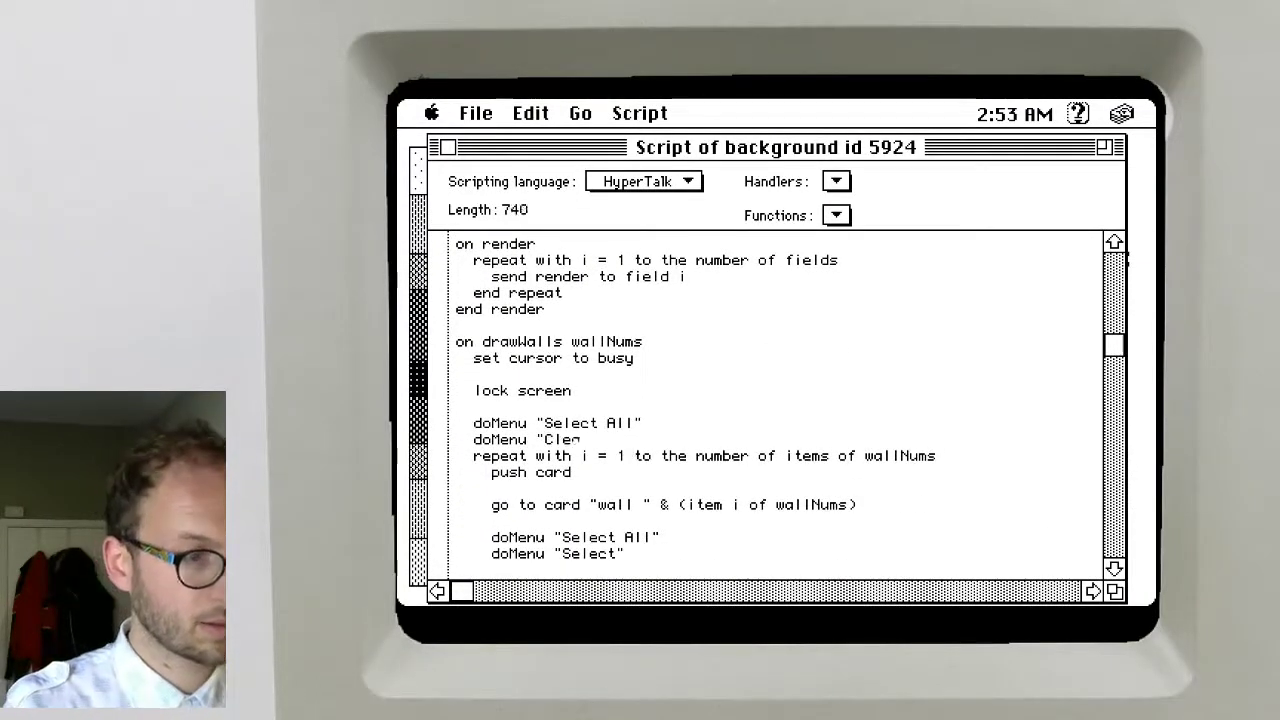
type("ar Picture\"")
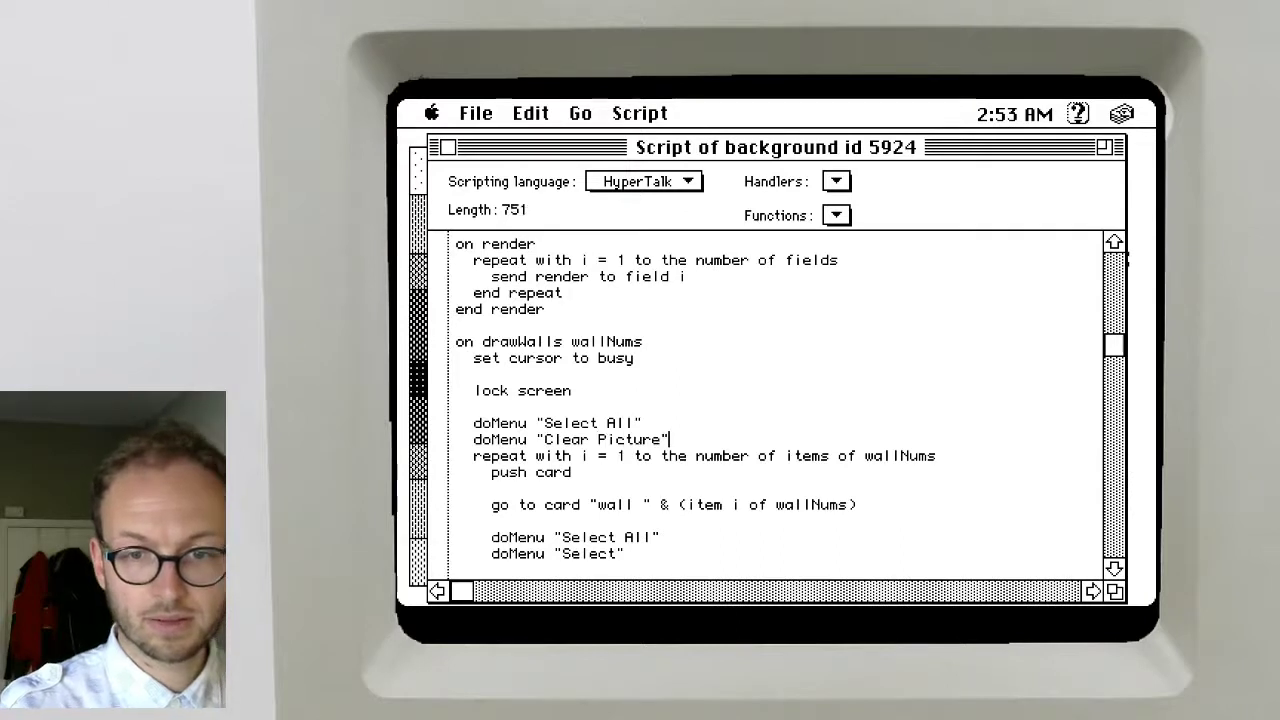
key("Return")
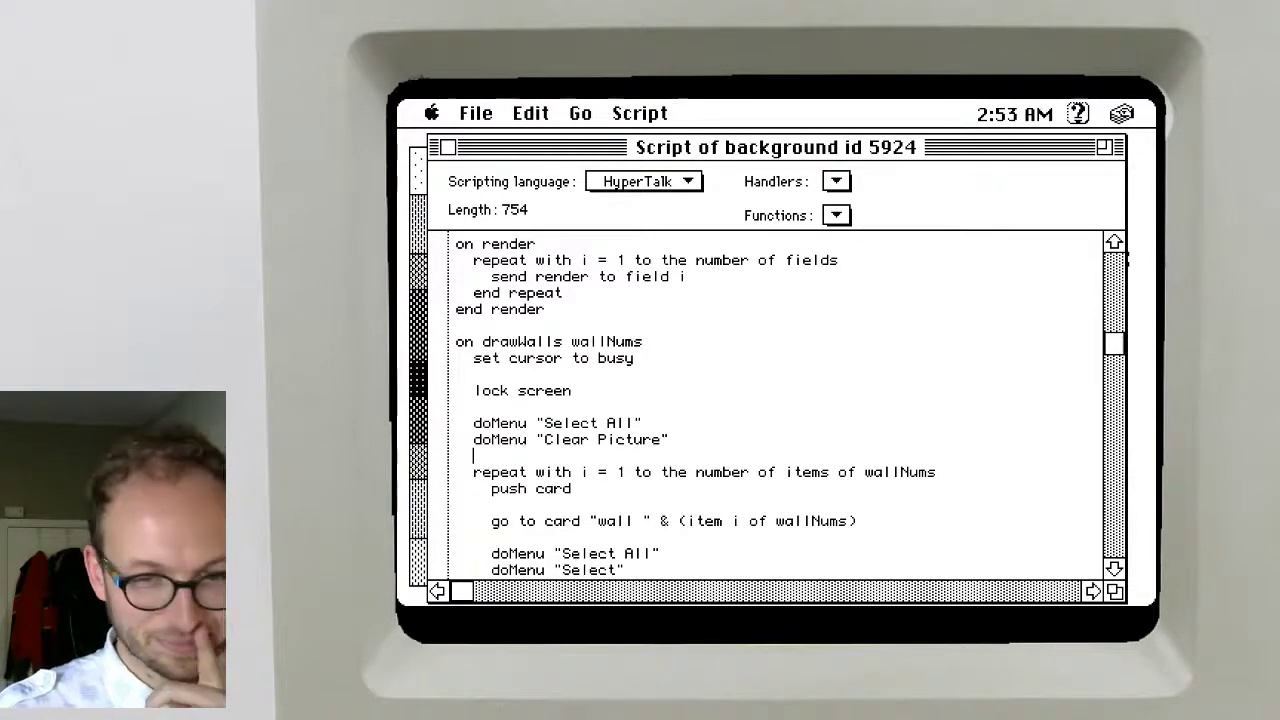
Add the statement choose select tool directly above the doMenu "Select All" line that precedes the repeat loop
key("Up")
key("Return")
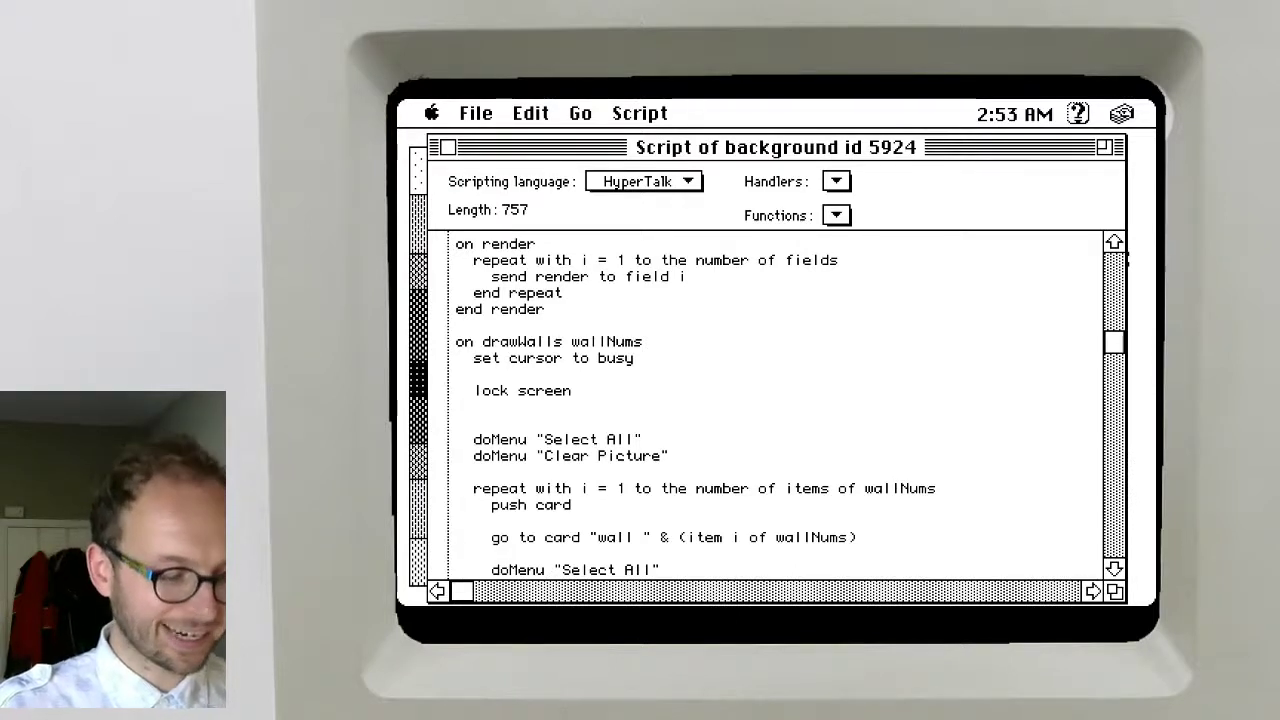
type("choose ")
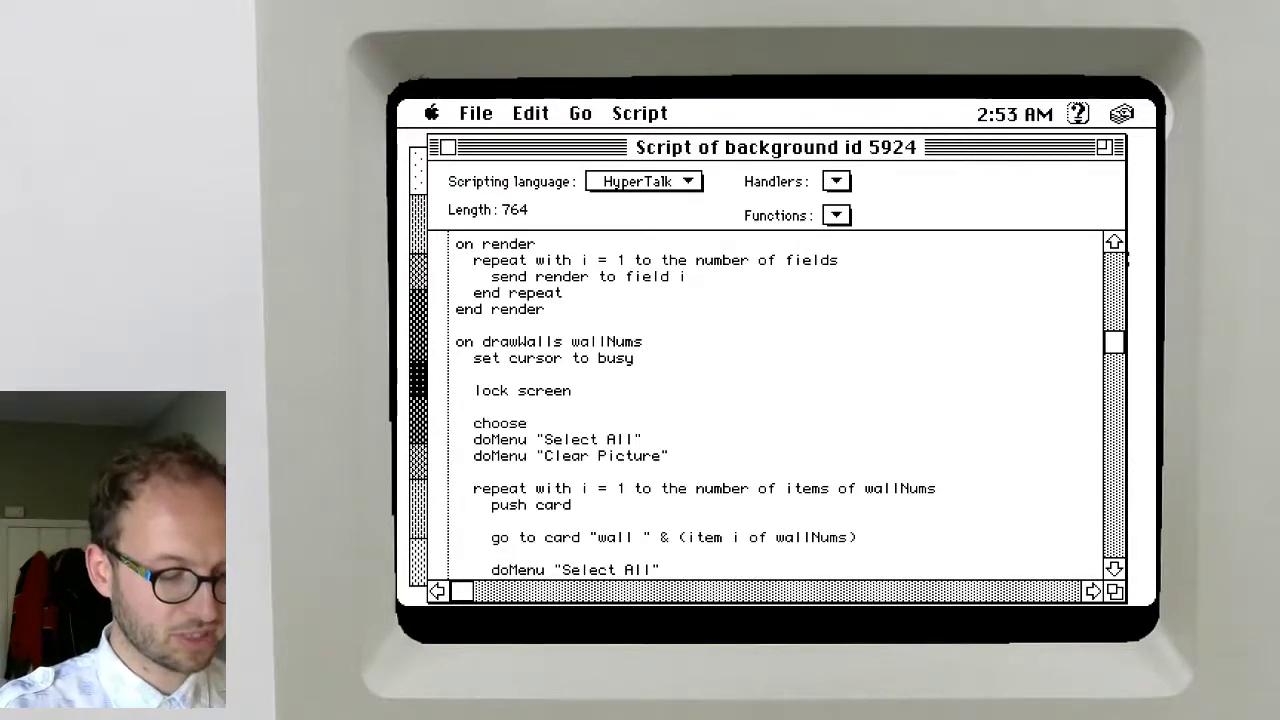
type("select tool")
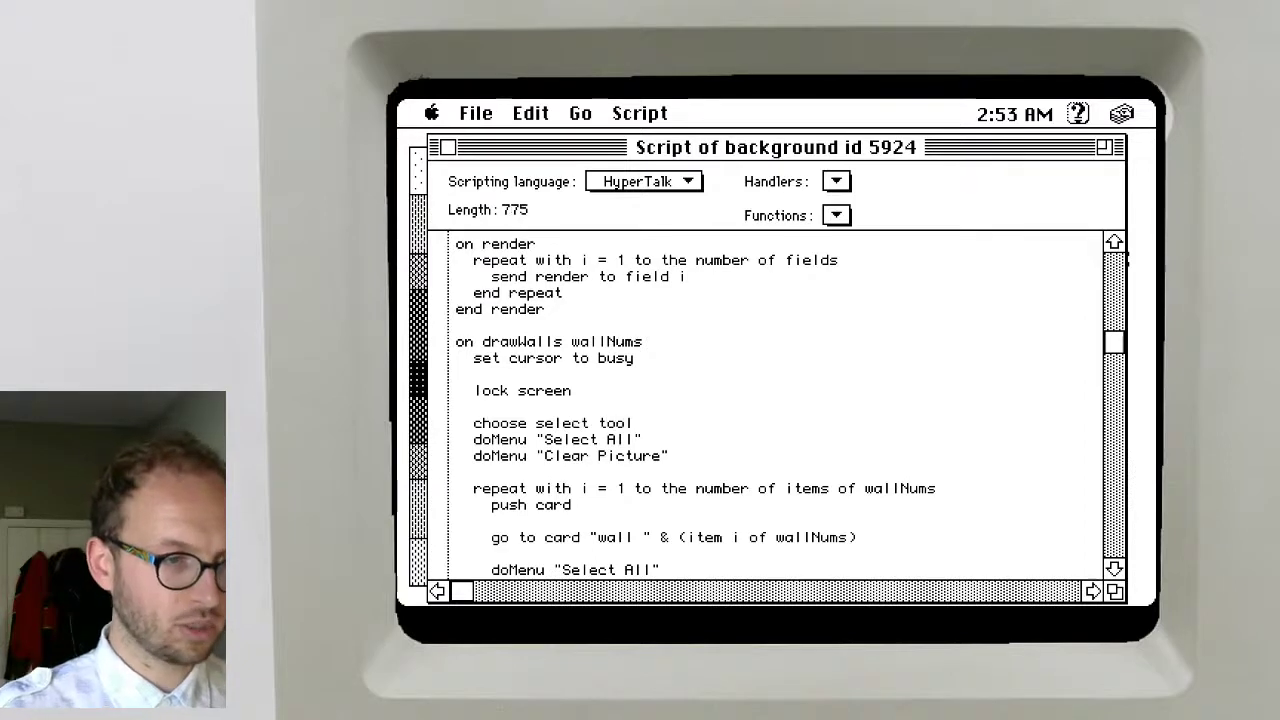
Remove the blank line between type "V" with CommandKey and end repeat
left_click(1116, 569)
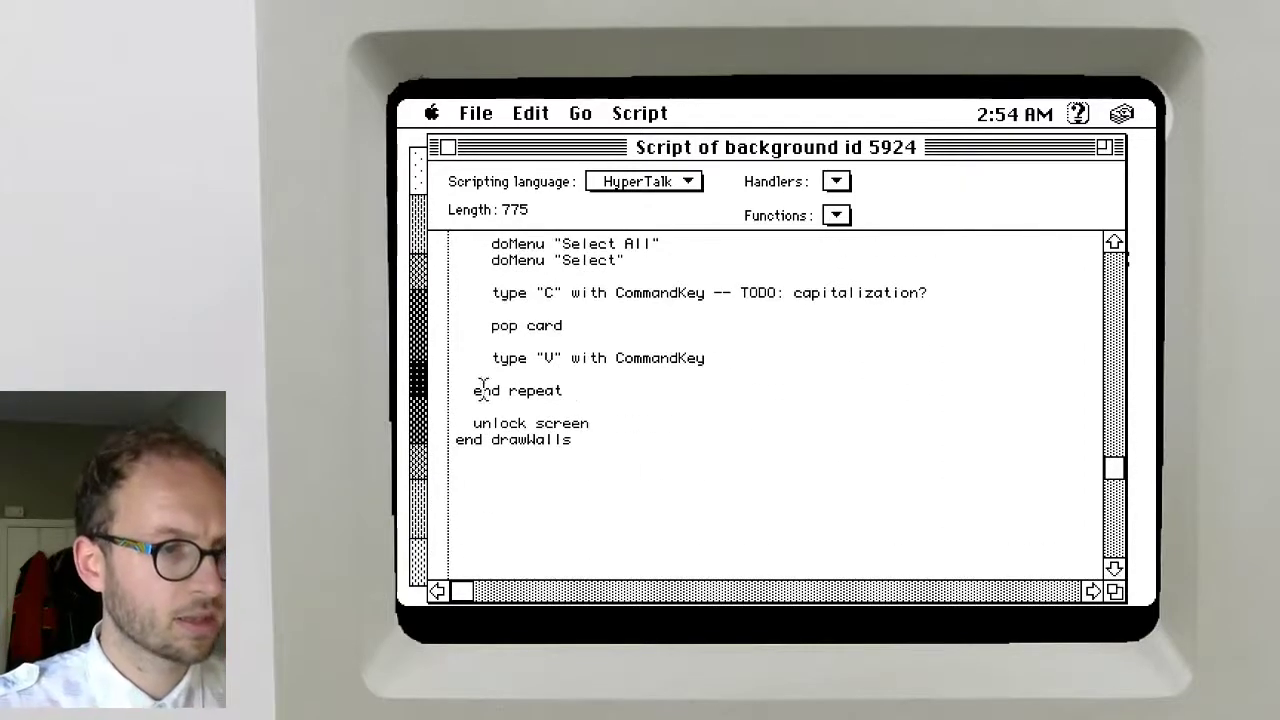
left_click(563, 374)
key("BackSpace")
key("BackSpace")
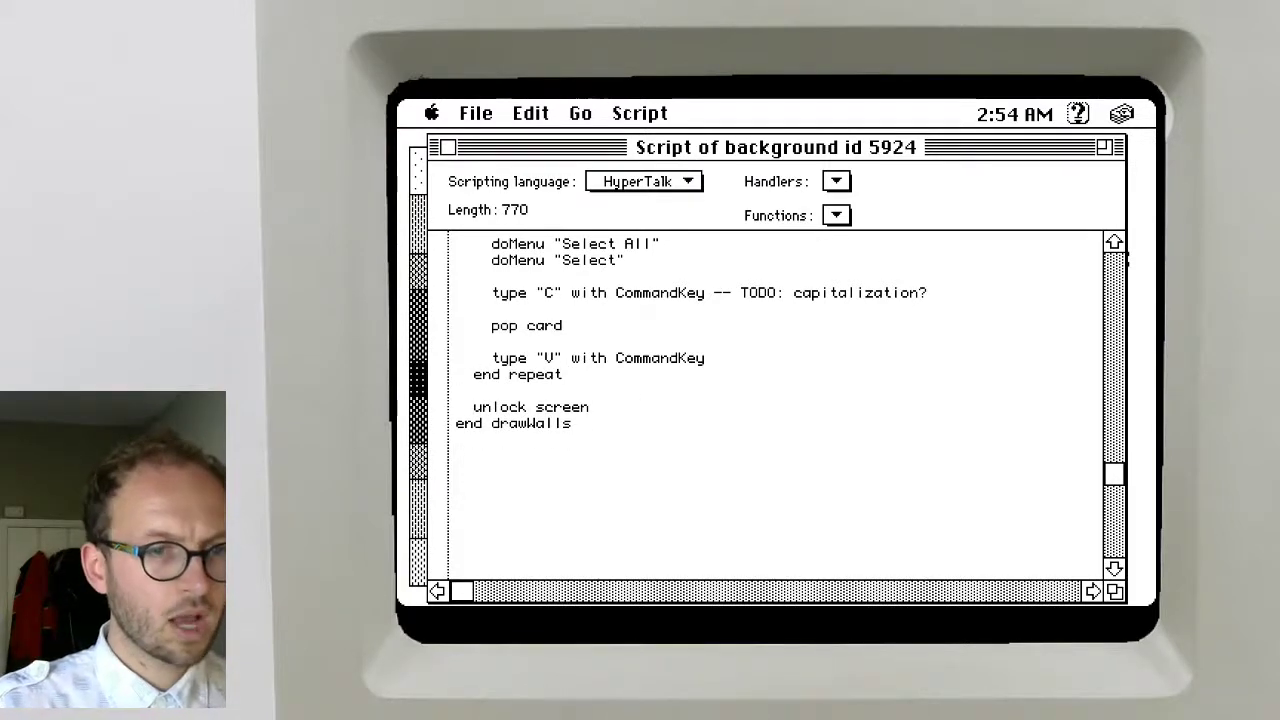
Insert set cursor to busy as the first statement inside the repeat loop, with a blank line before push card
left_click_drag(1113, 483, 1110, 415)
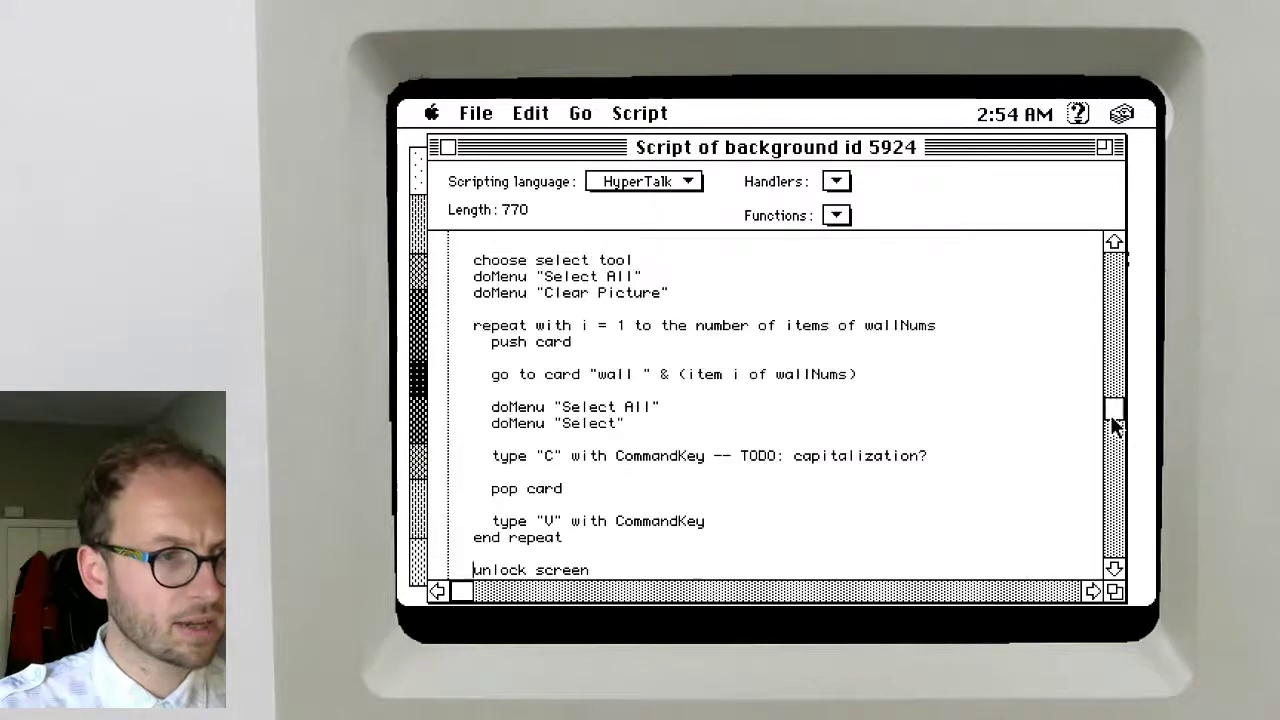
left_click(990, 335)
key("Return")
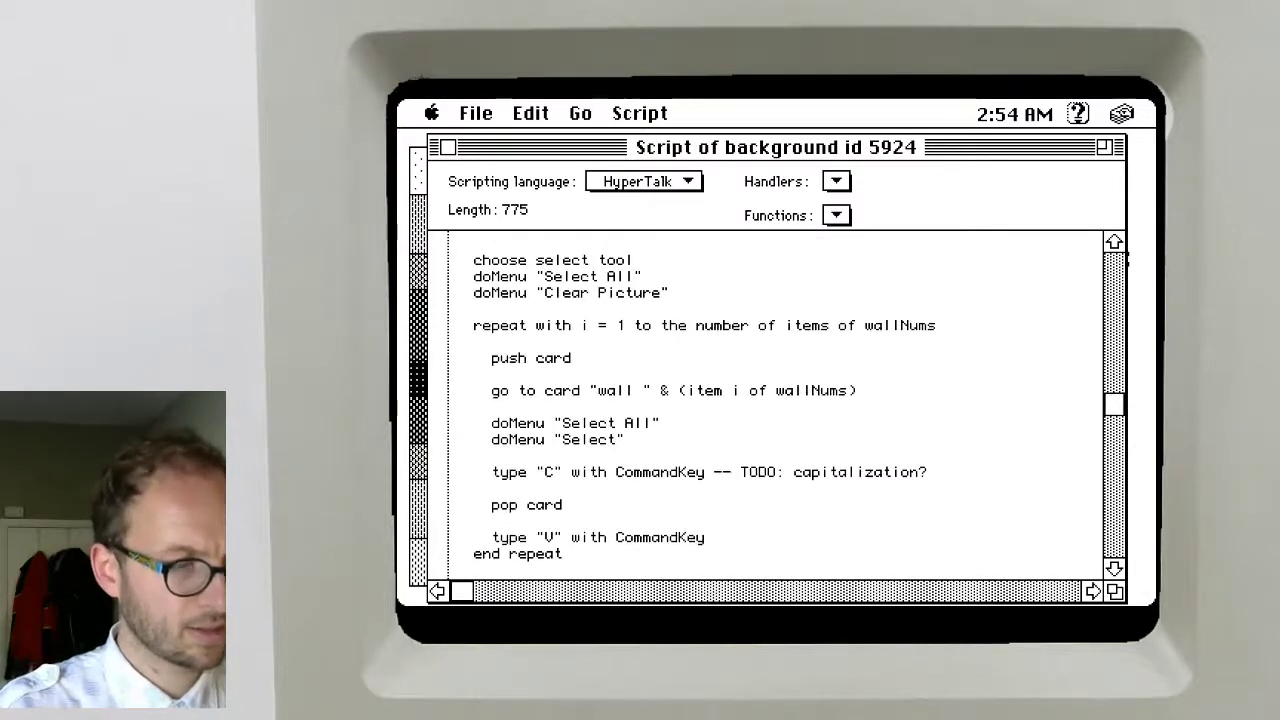
type("set curos")
key("BackSpace")
key("BackSpace")
key("BackSpace")
type("ros")
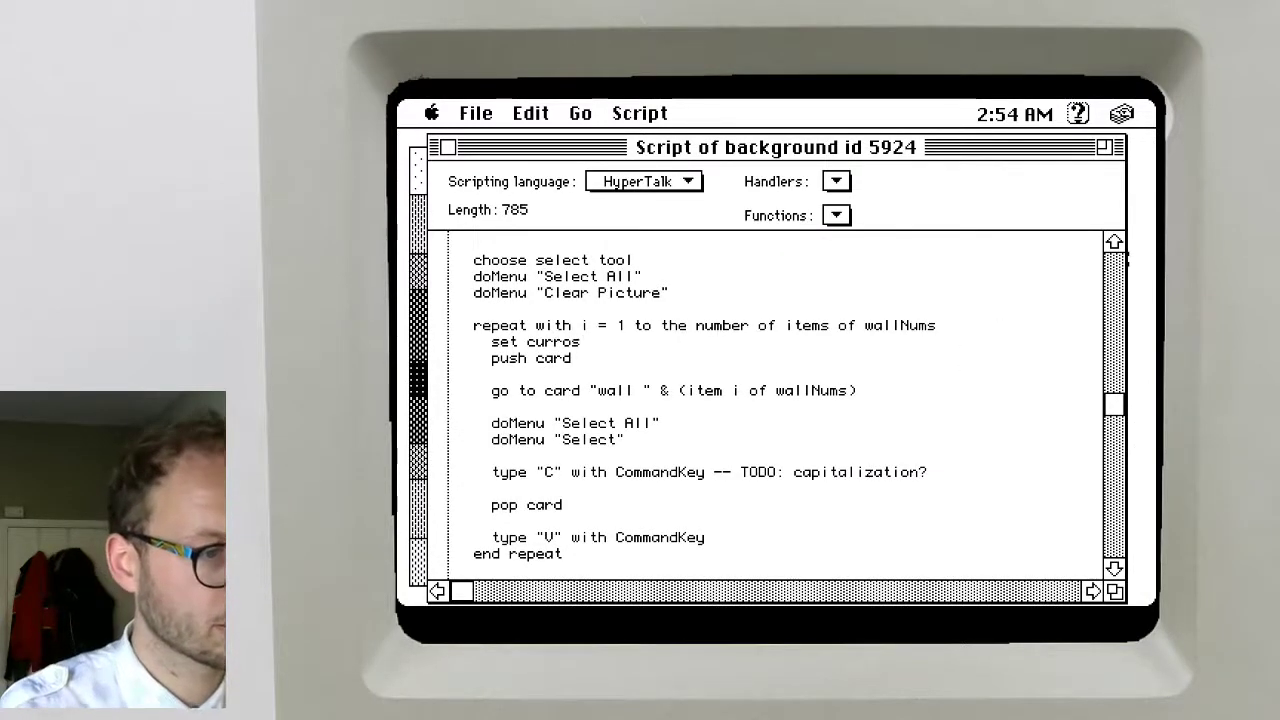
key("BackSpace")
type("sor to busy")
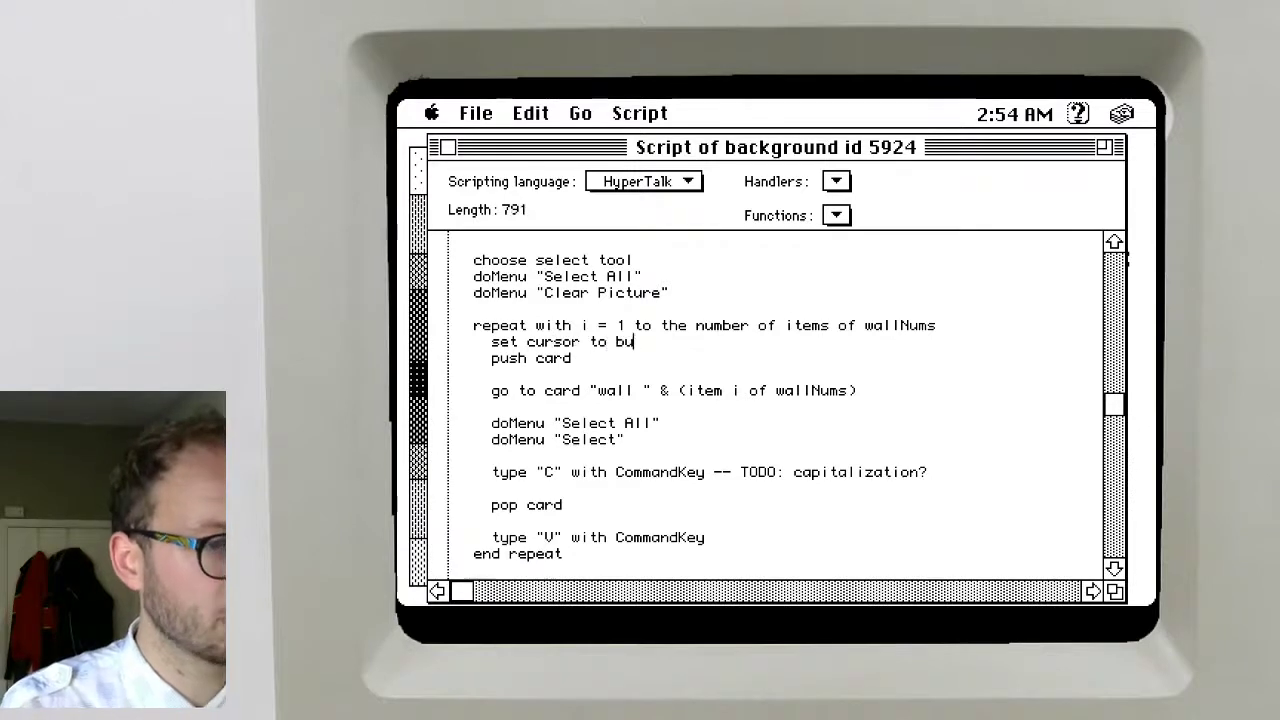
key("Return")
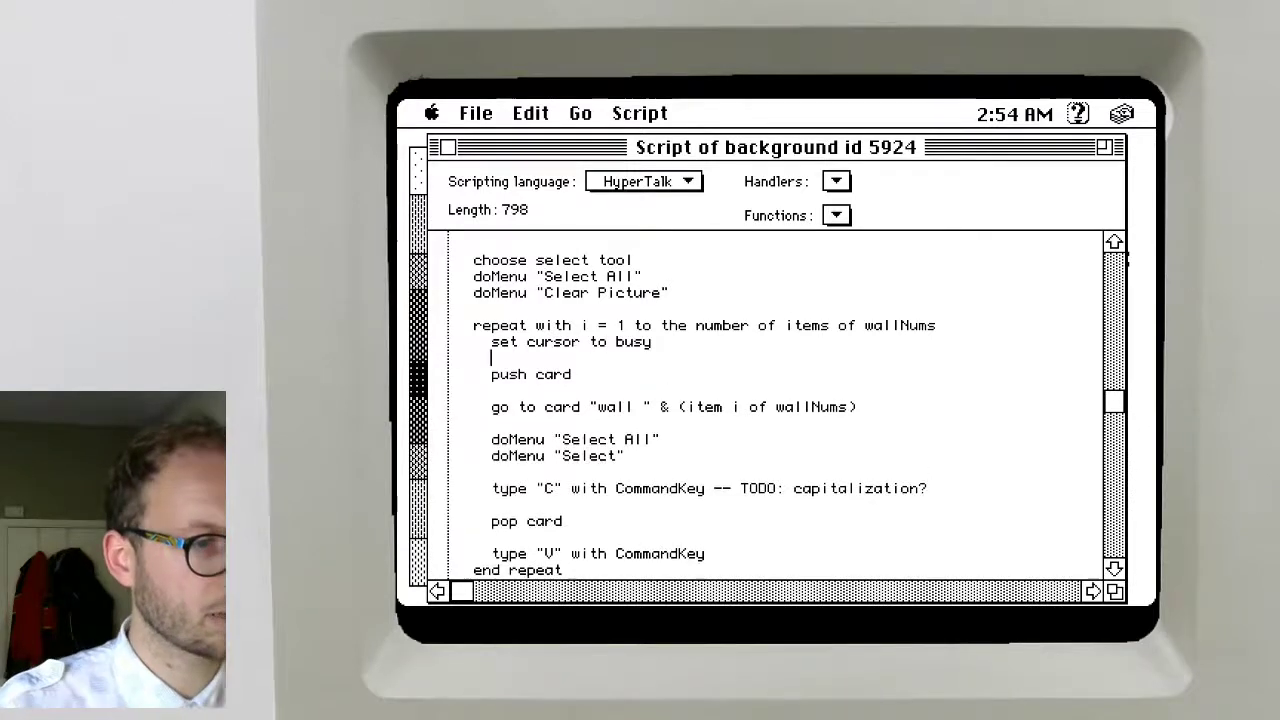
Add choose browse tool directly above unlock screen, keeping a blank line after end repeat
left_click(1112, 568)
left_click(594, 357)
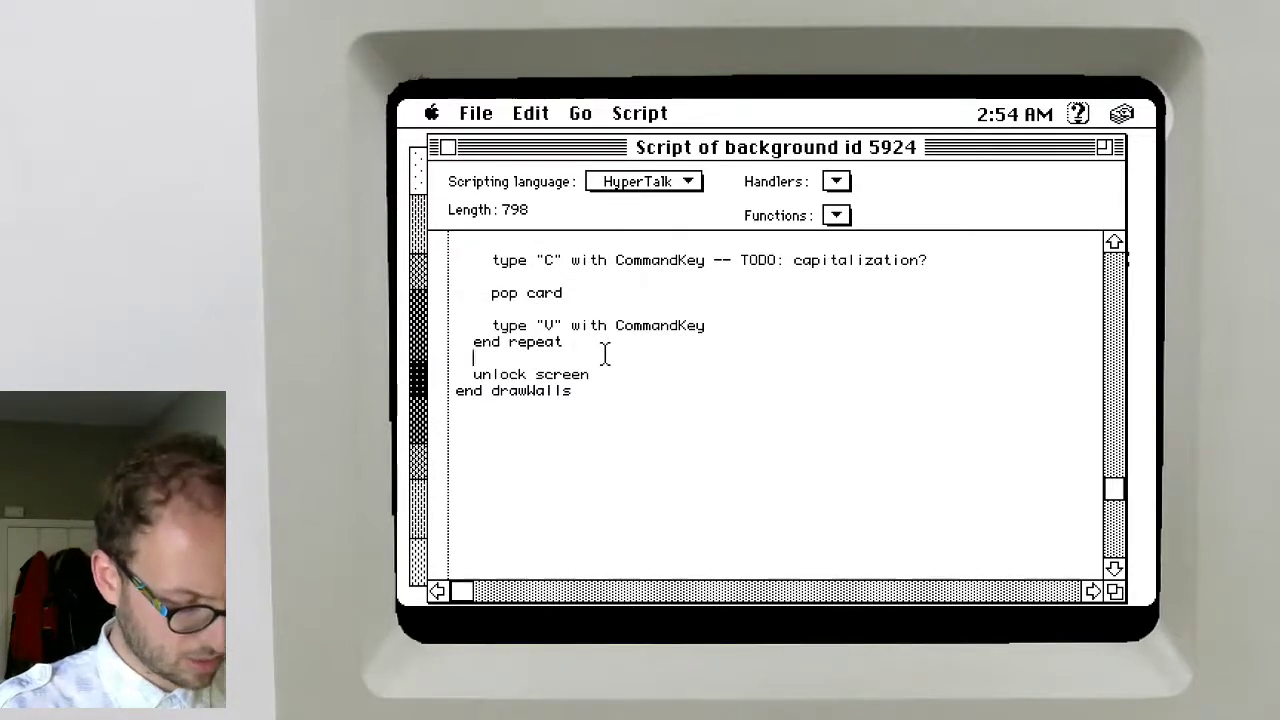
key("Return")
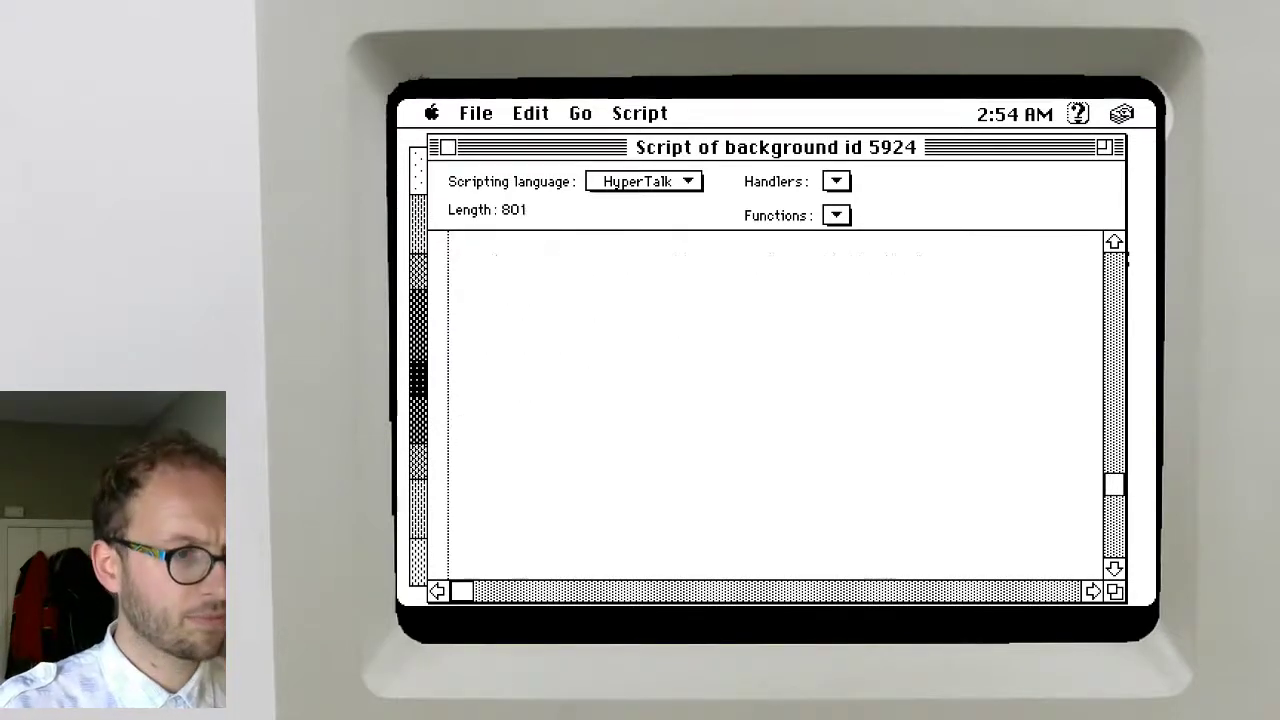
type("choose browse tool")
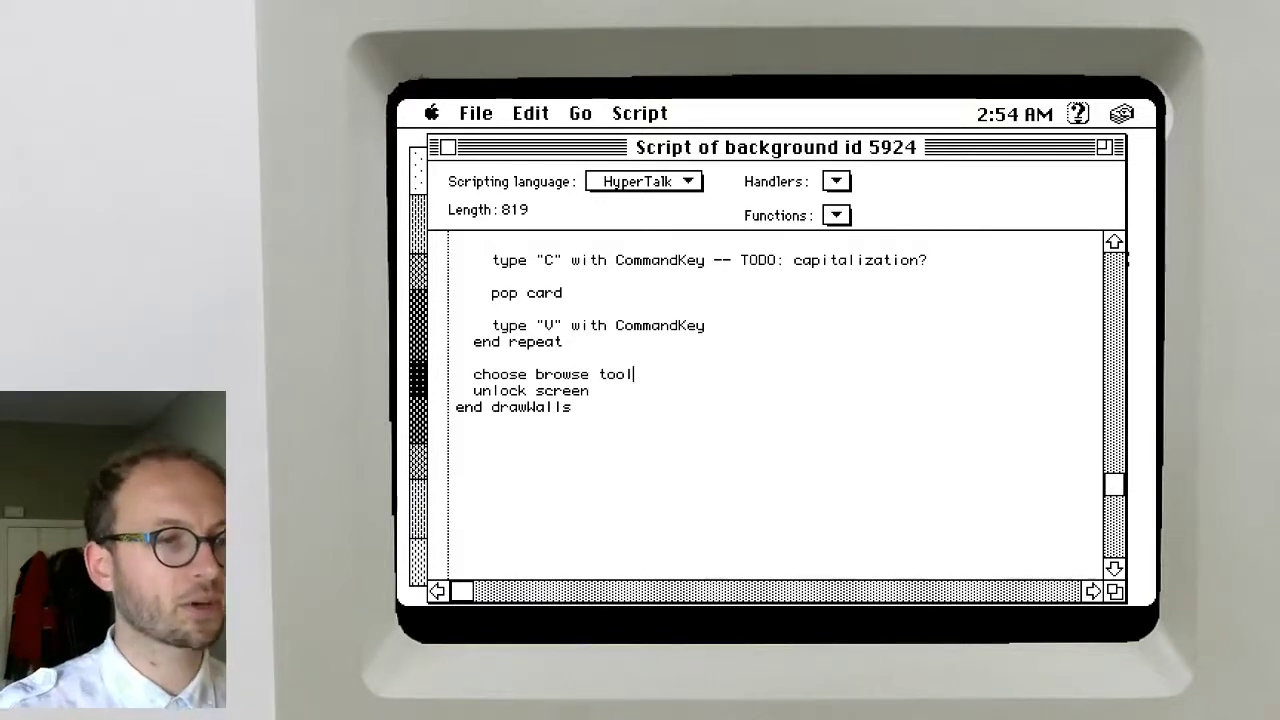
Review the whole drawWalls handler, and save and close the background script
left_click(1109, 303)
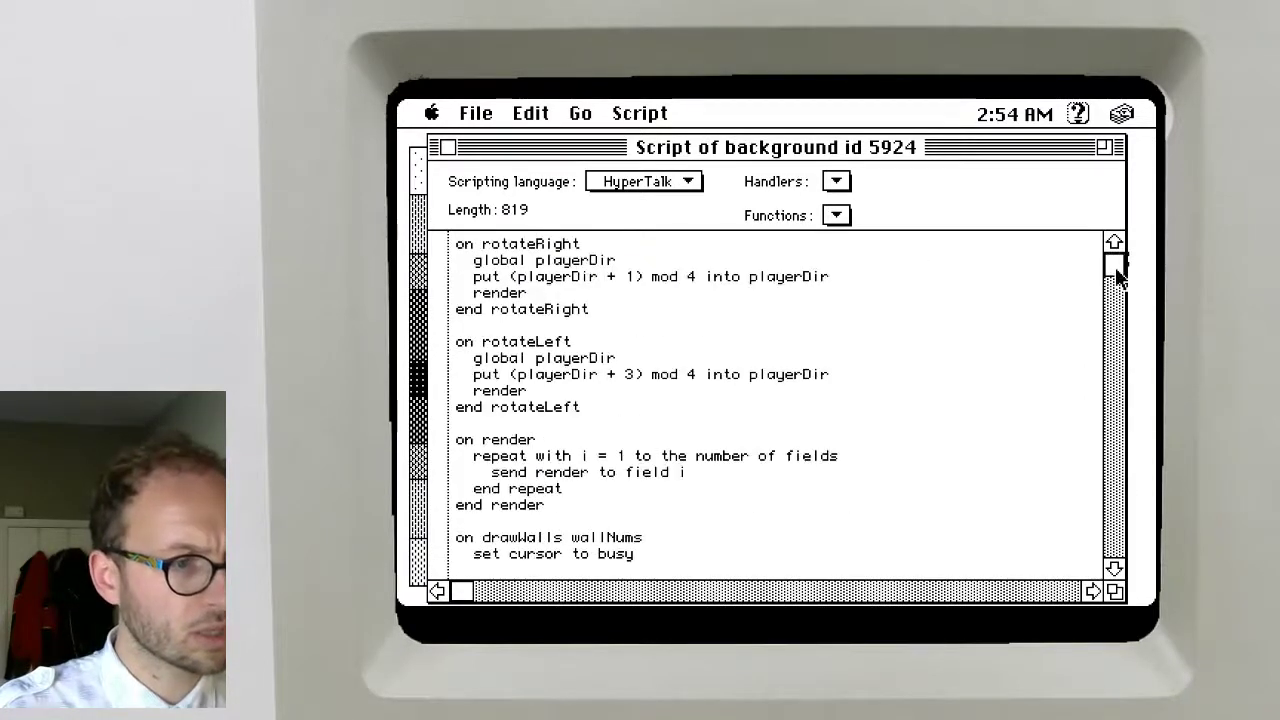
left_click(1114, 568)
left_click(1114, 568)
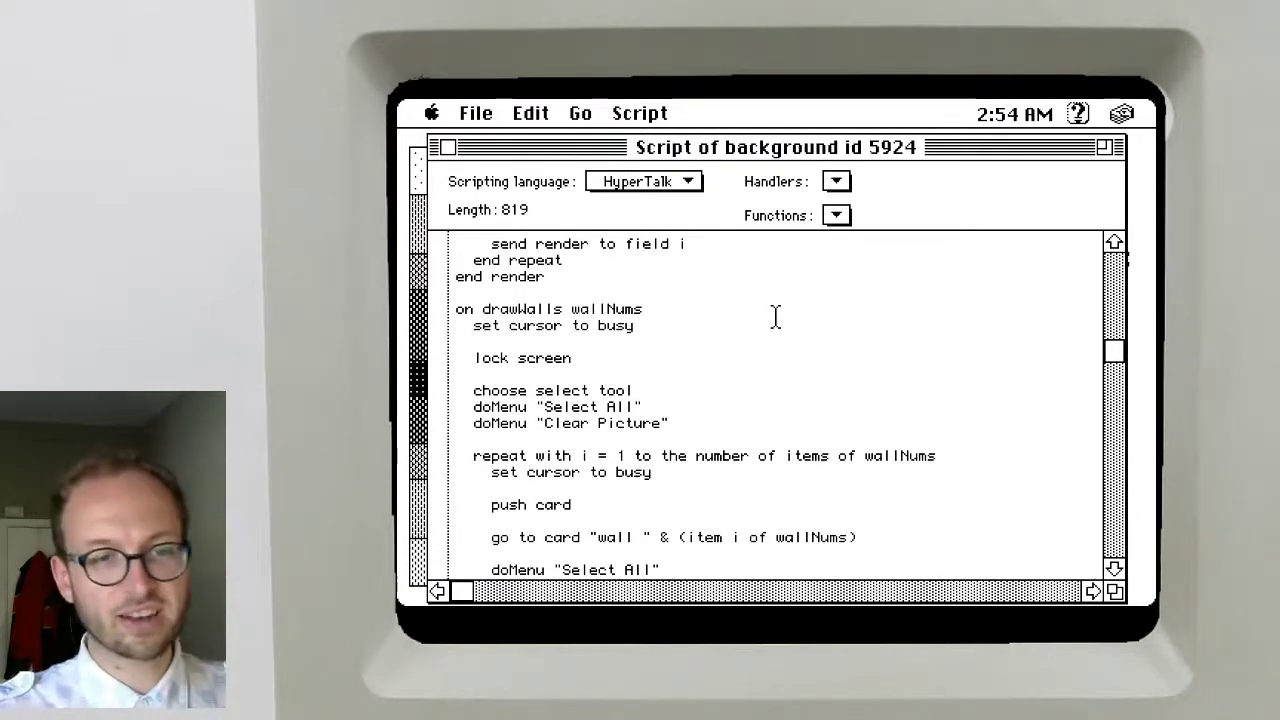
left_click(1112, 400)
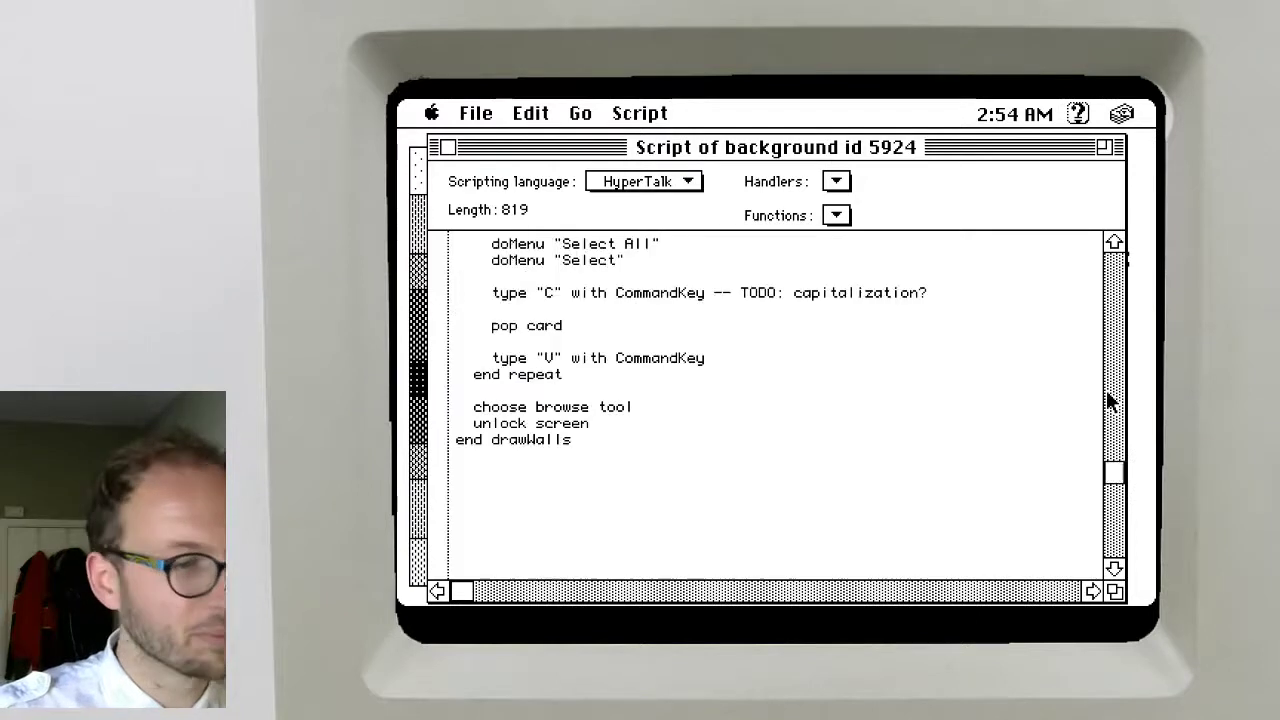
left_click(446, 149)
key("Return")
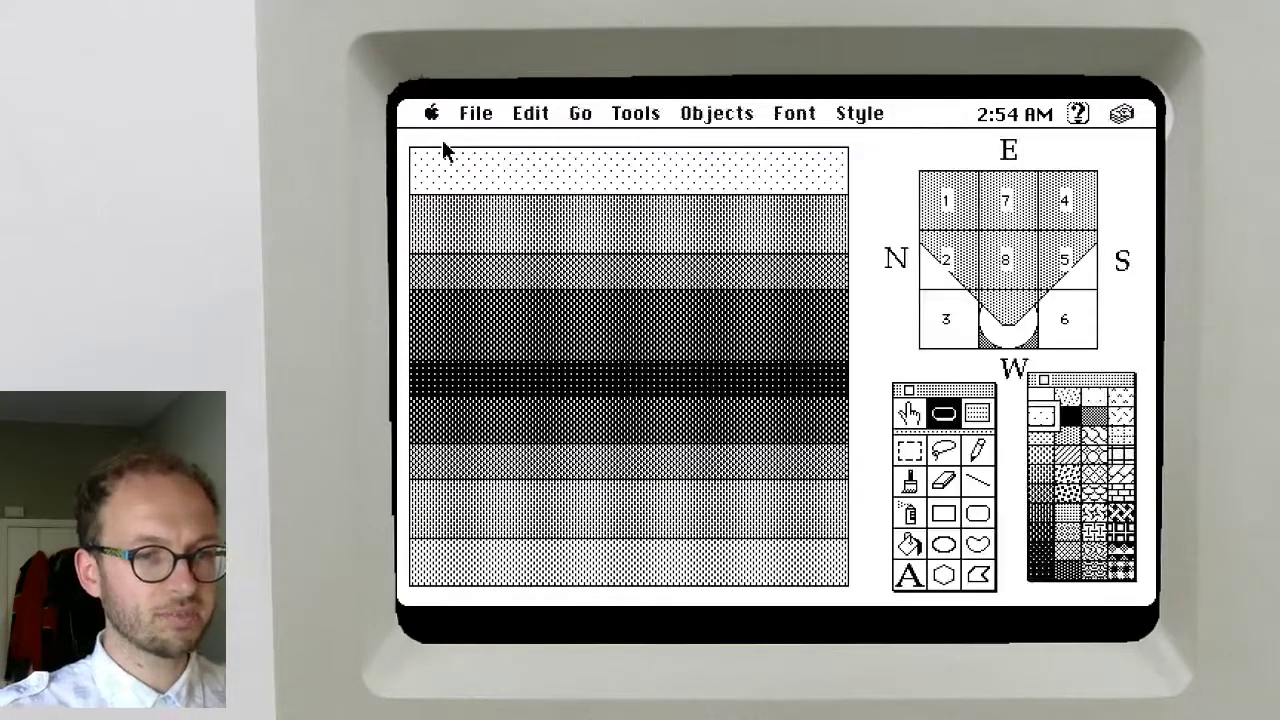
Switch to the Browse tool, recheck the background script, and replace the message box text with drawWalls "1,3"
left_click(909, 413)
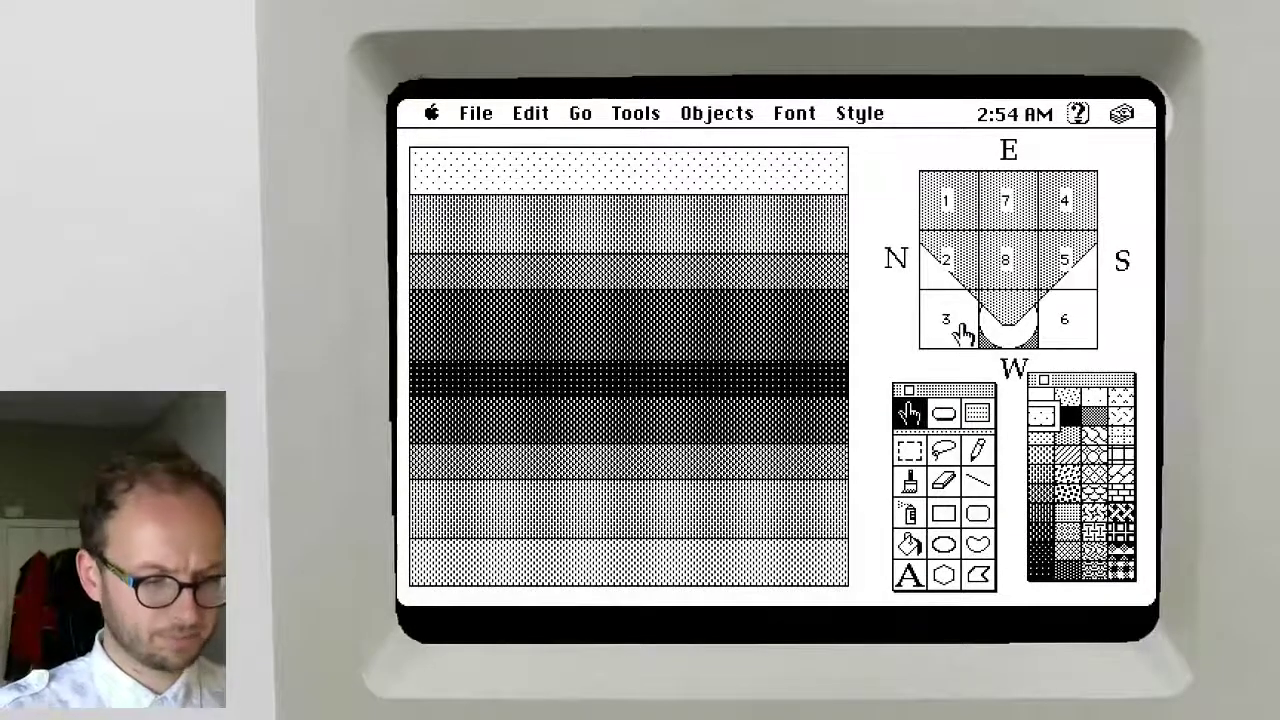
key("super+m")
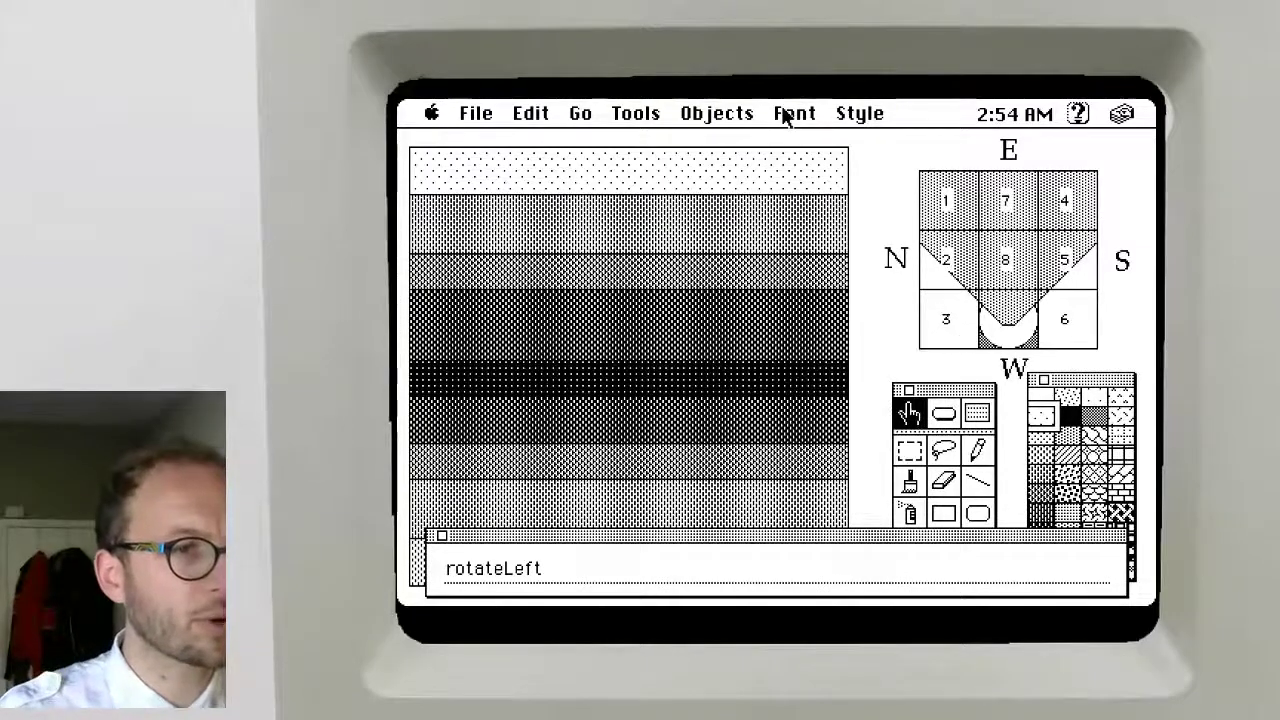
left_click_drag(725, 113, 750, 218)
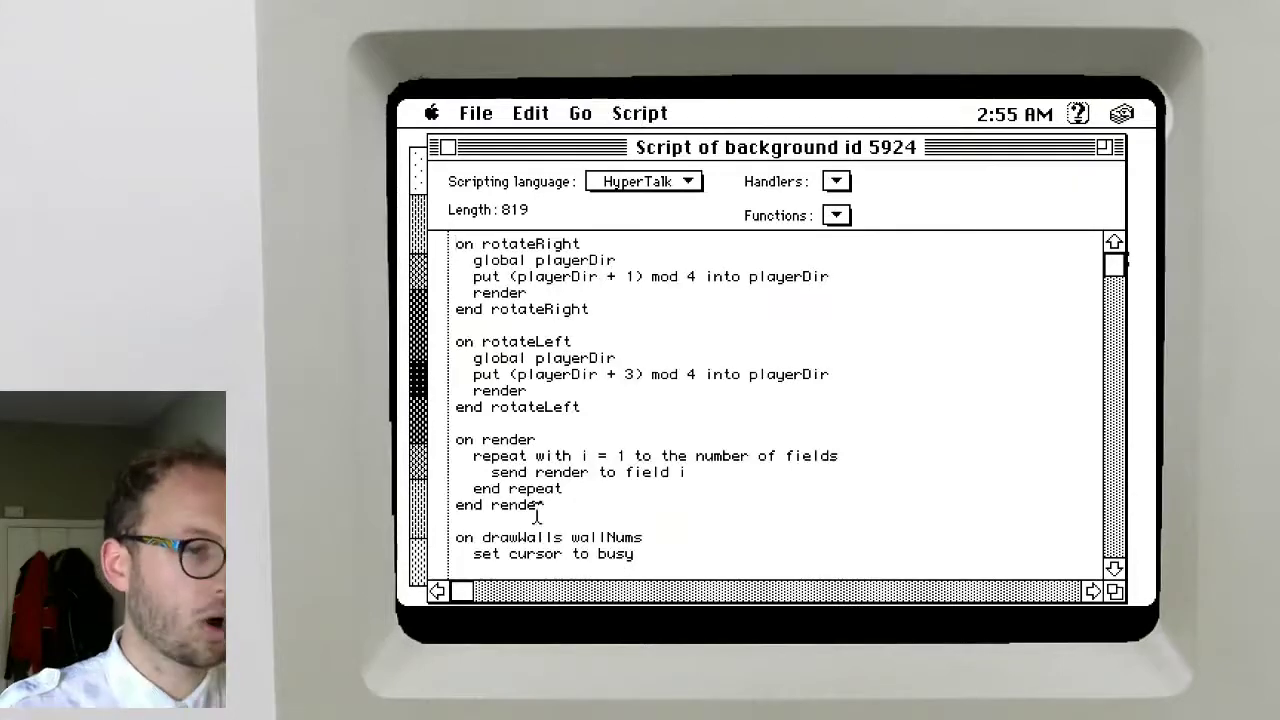
key("super+w")
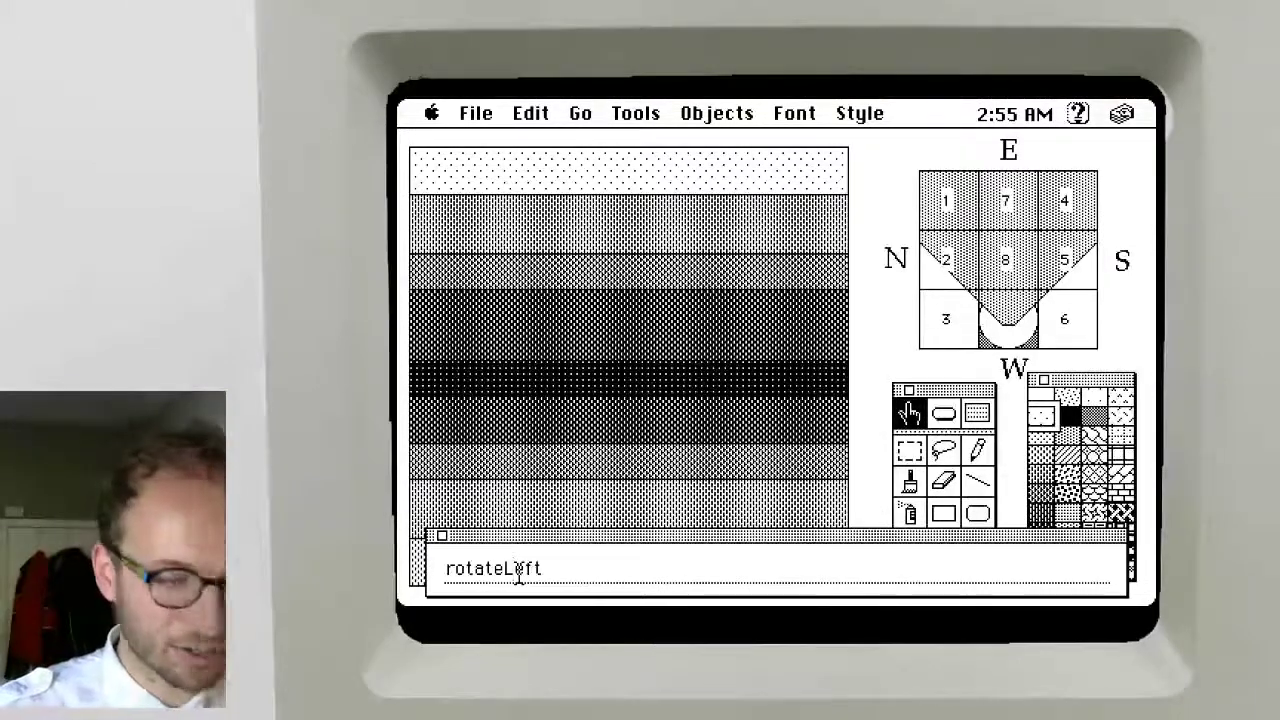
triple_click(518, 568)
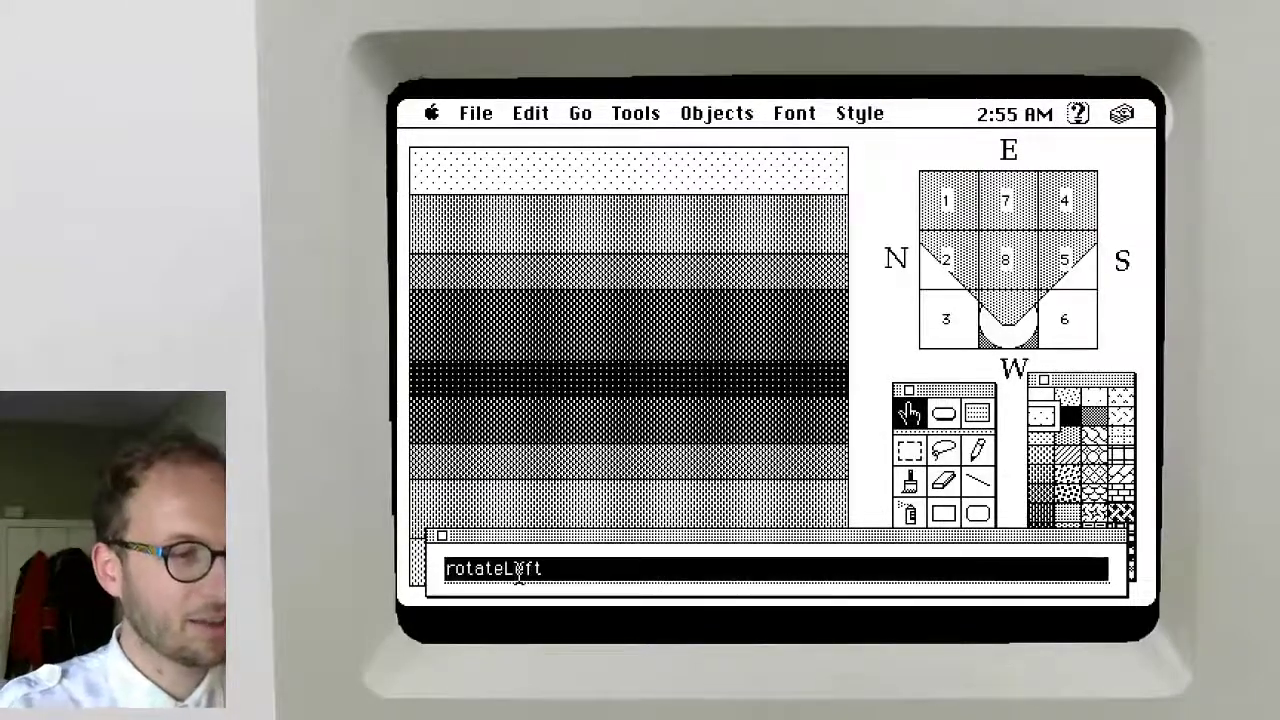
type("drawWalls \"1,3\"")
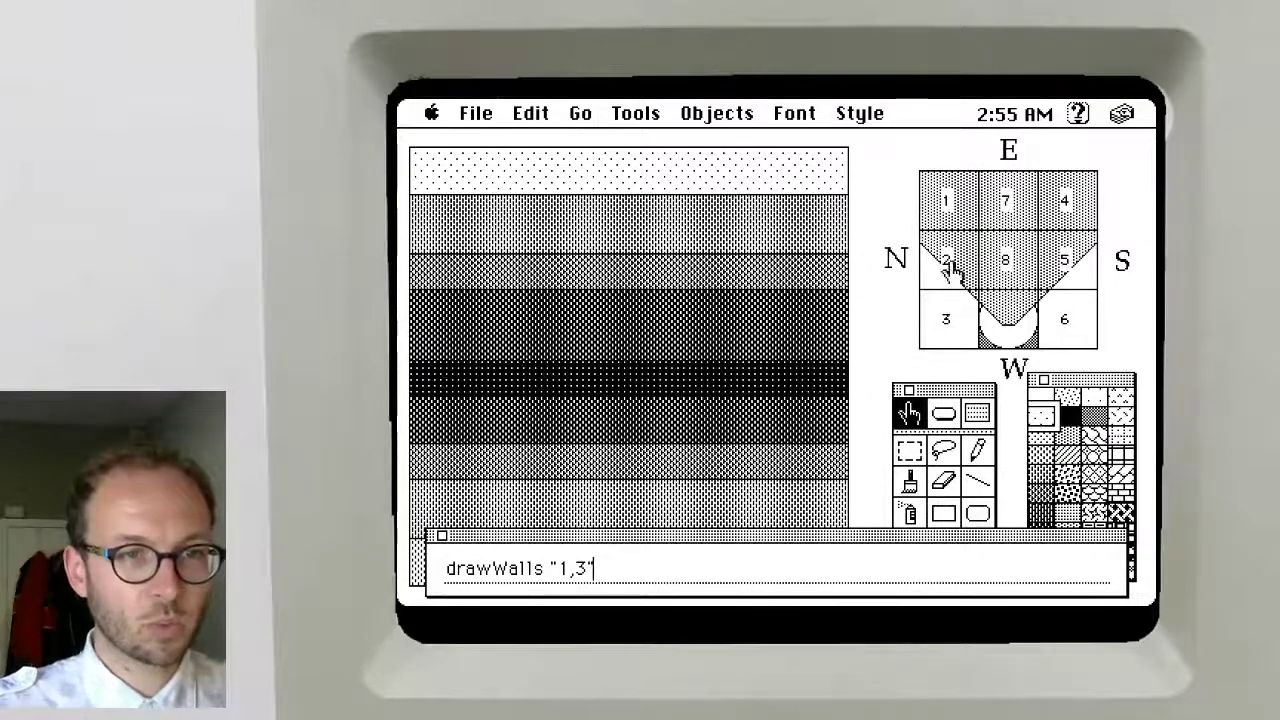
Run drawWalls "1,3", extend the wall list to "1,3,8", and run the handler again
left_click(950, 312)
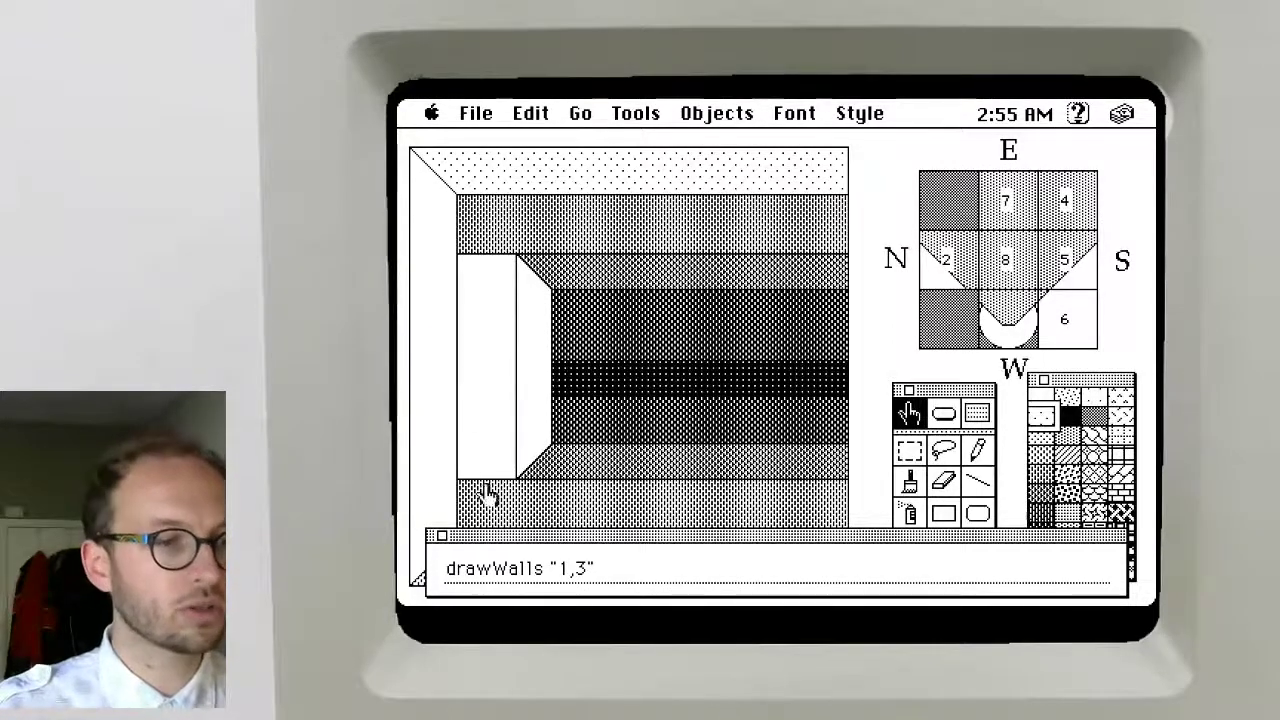
left_click(571, 557)
type(",8")
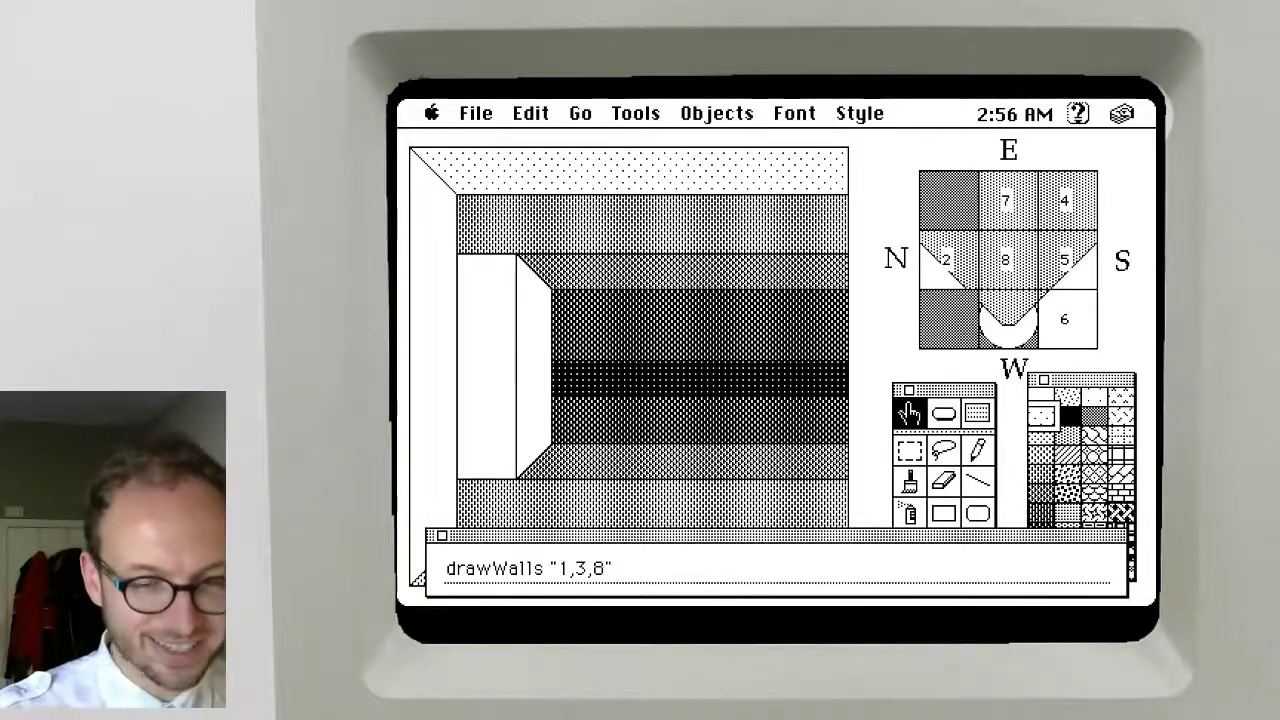
key("Return")
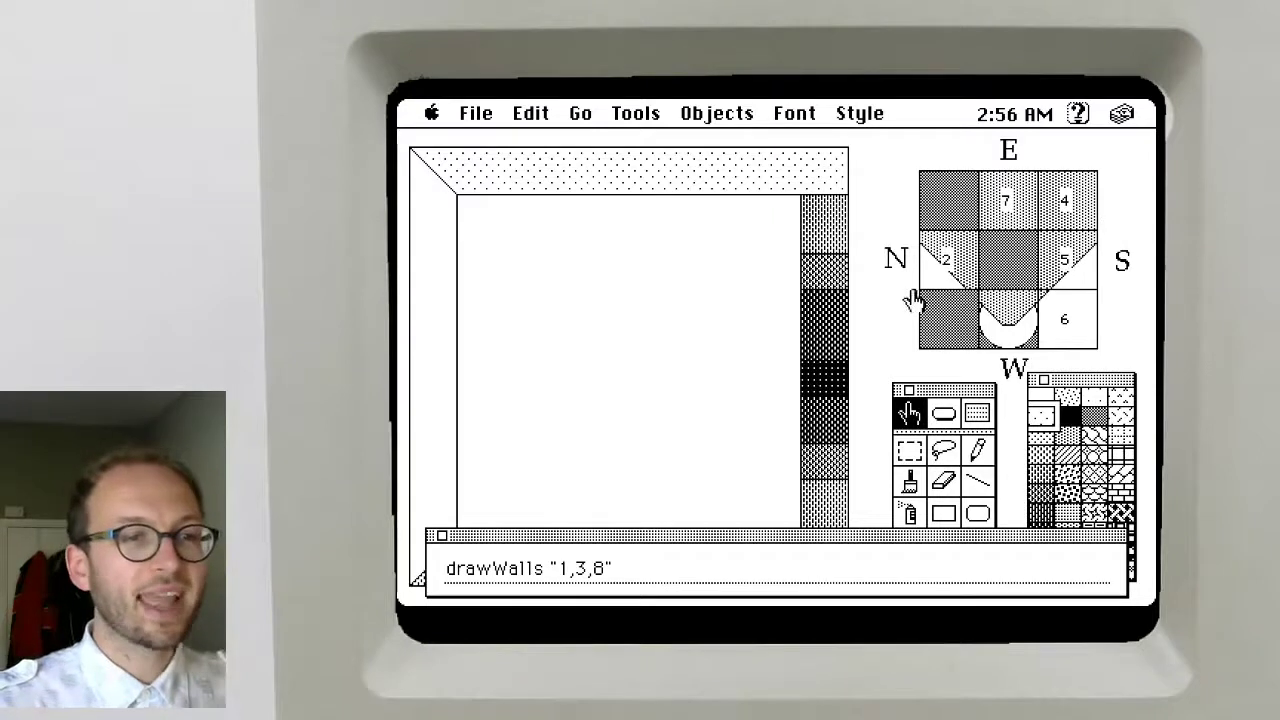
Look through the individual wall cards in the stack and return to the card with the composed walls 1, 3 and 8
left_click(922, 192)
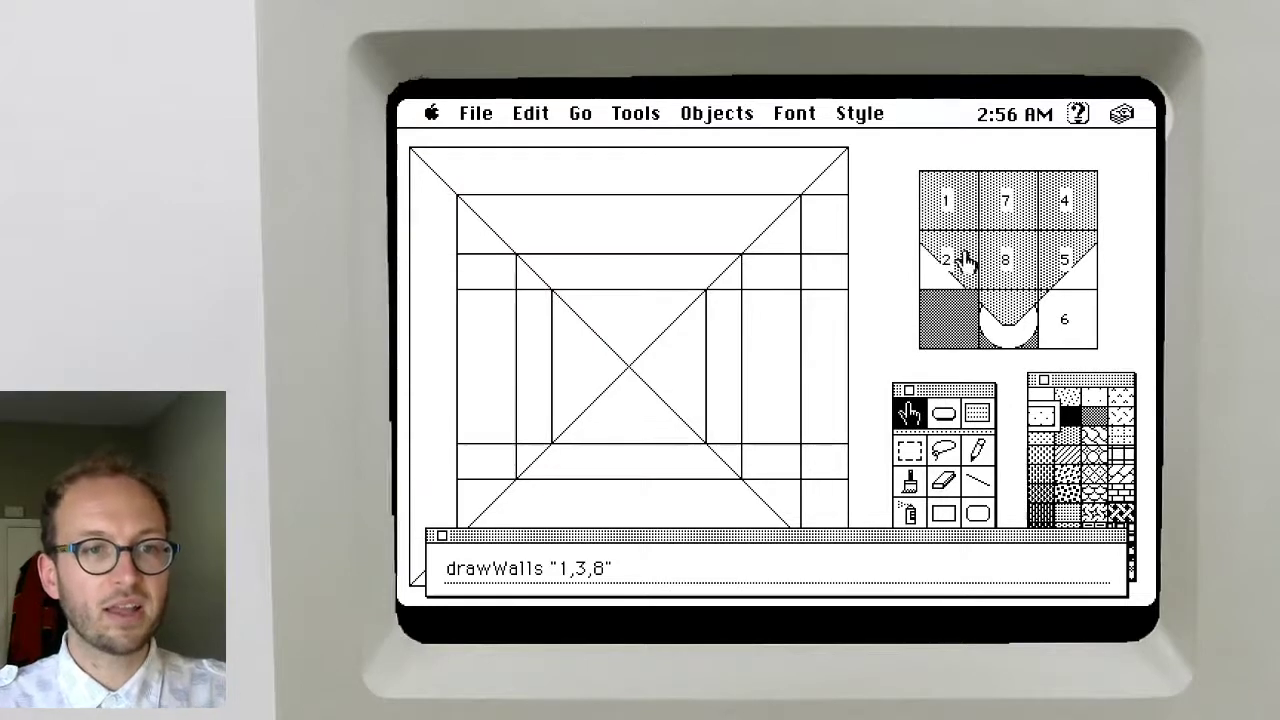
left_click(1050, 202)
left_click(1083, 262)
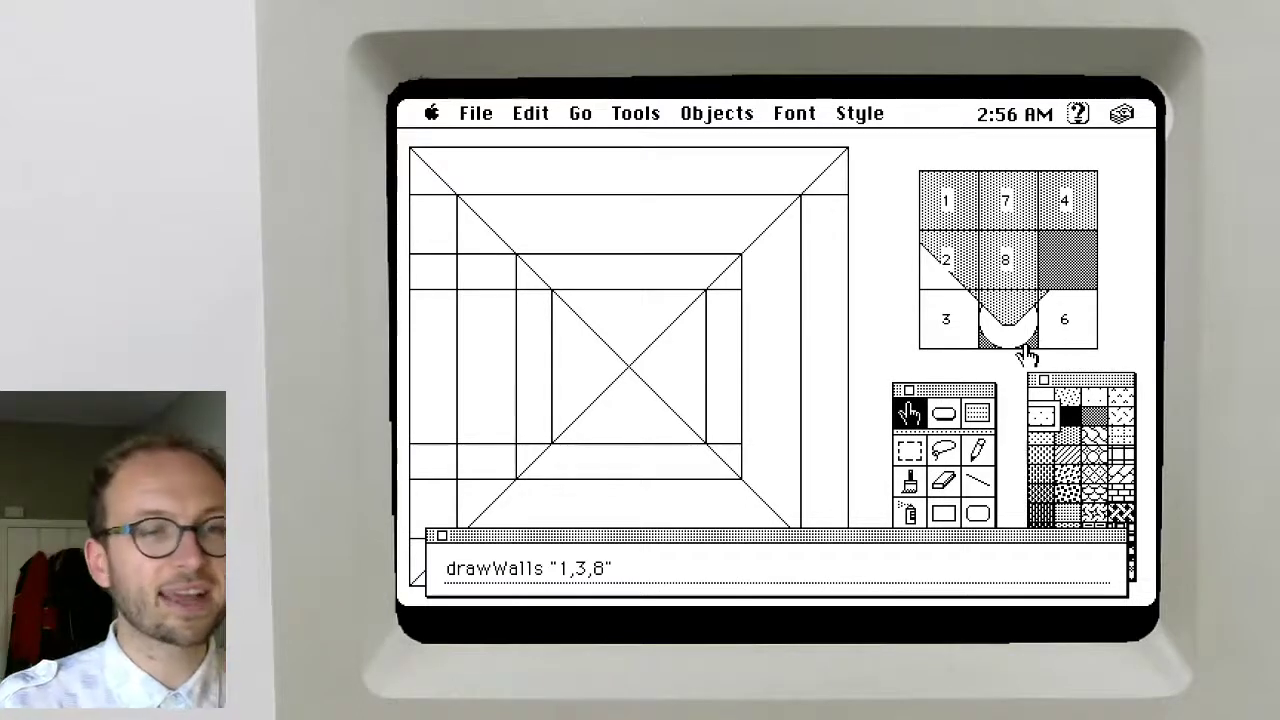
key("Left")
key("Left")
key("Left")
key("Left")
key("Left")
key("Right")
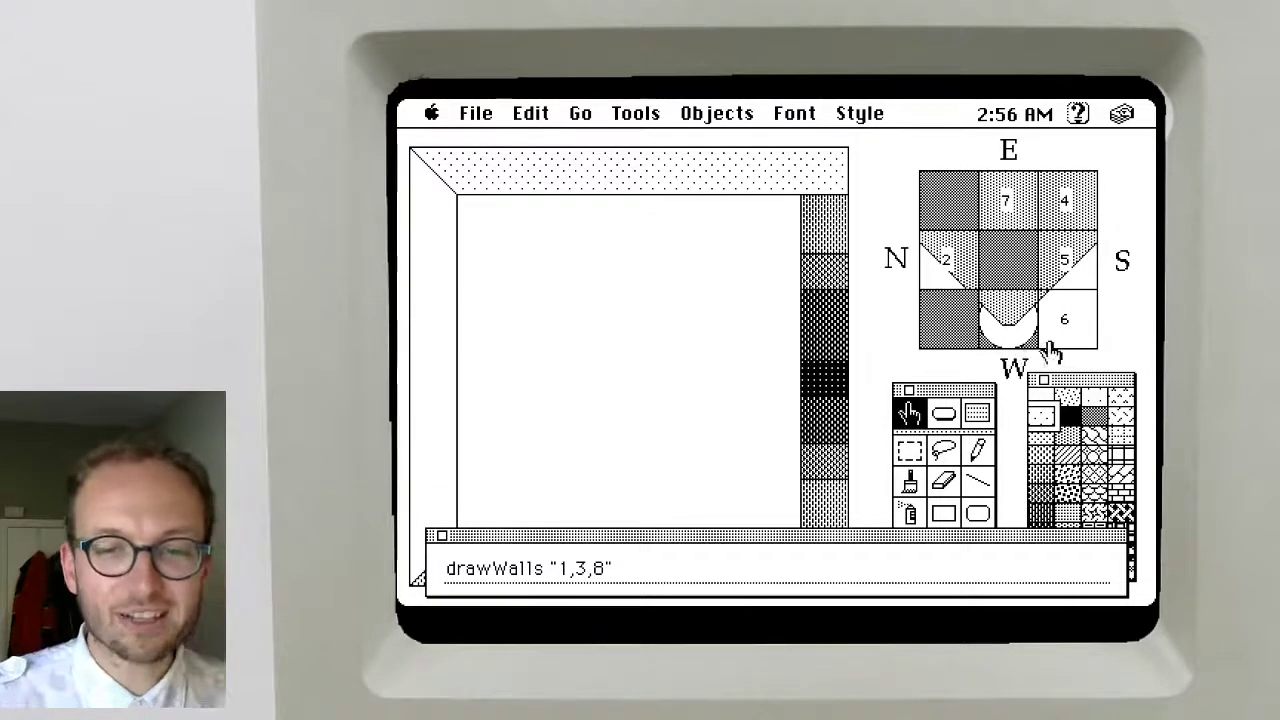
Close the message box, choose the Select tool, and go to the striped floor-and-ceiling card without walls
left_click(441, 535)
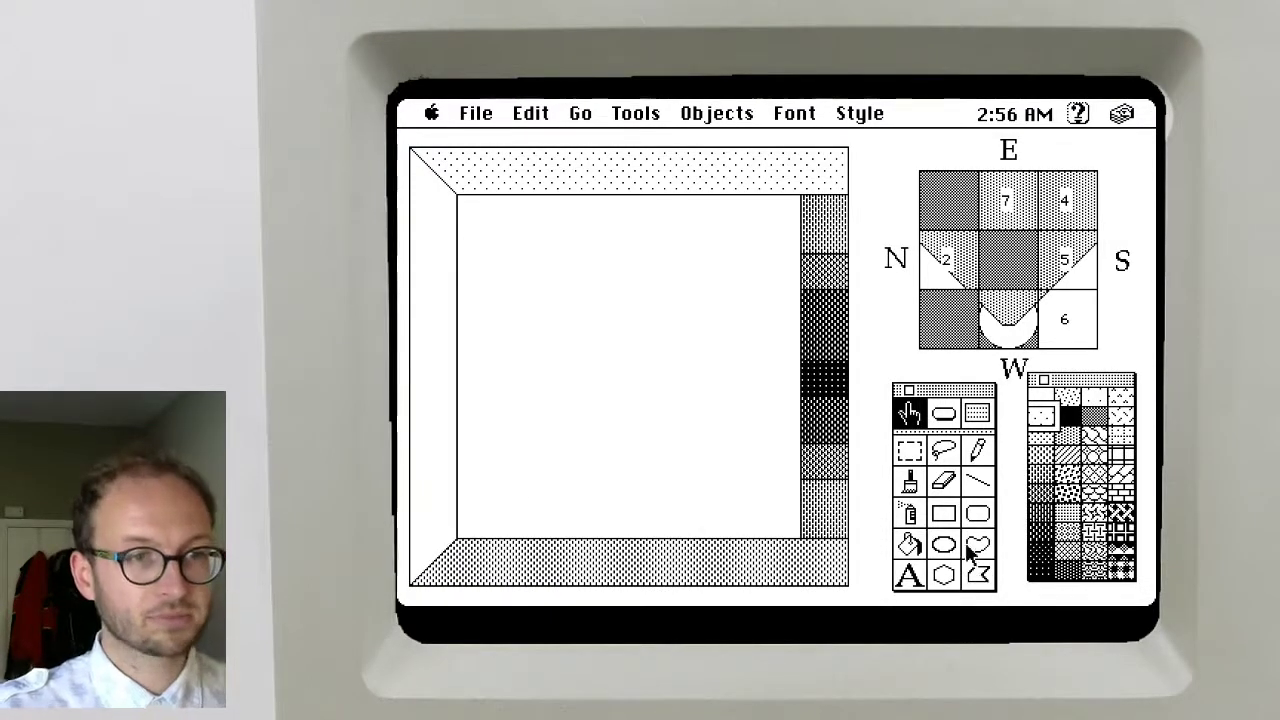
left_click(910, 453)
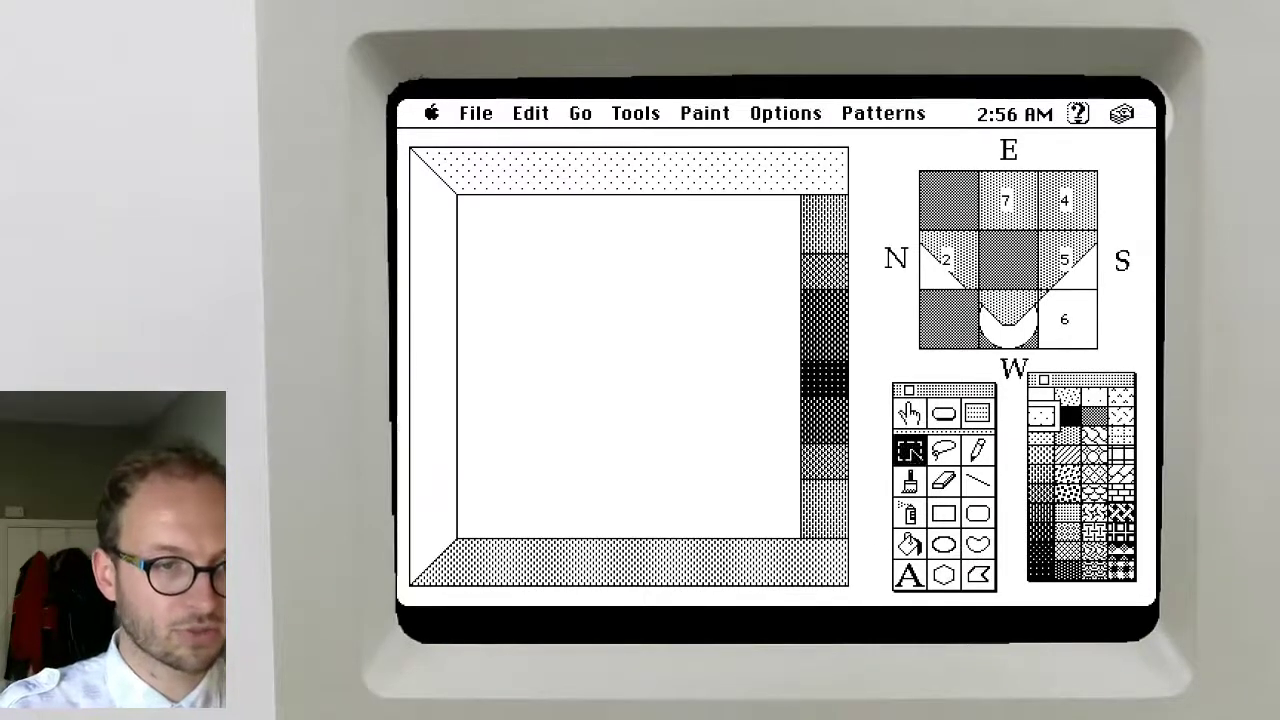
key("Right")
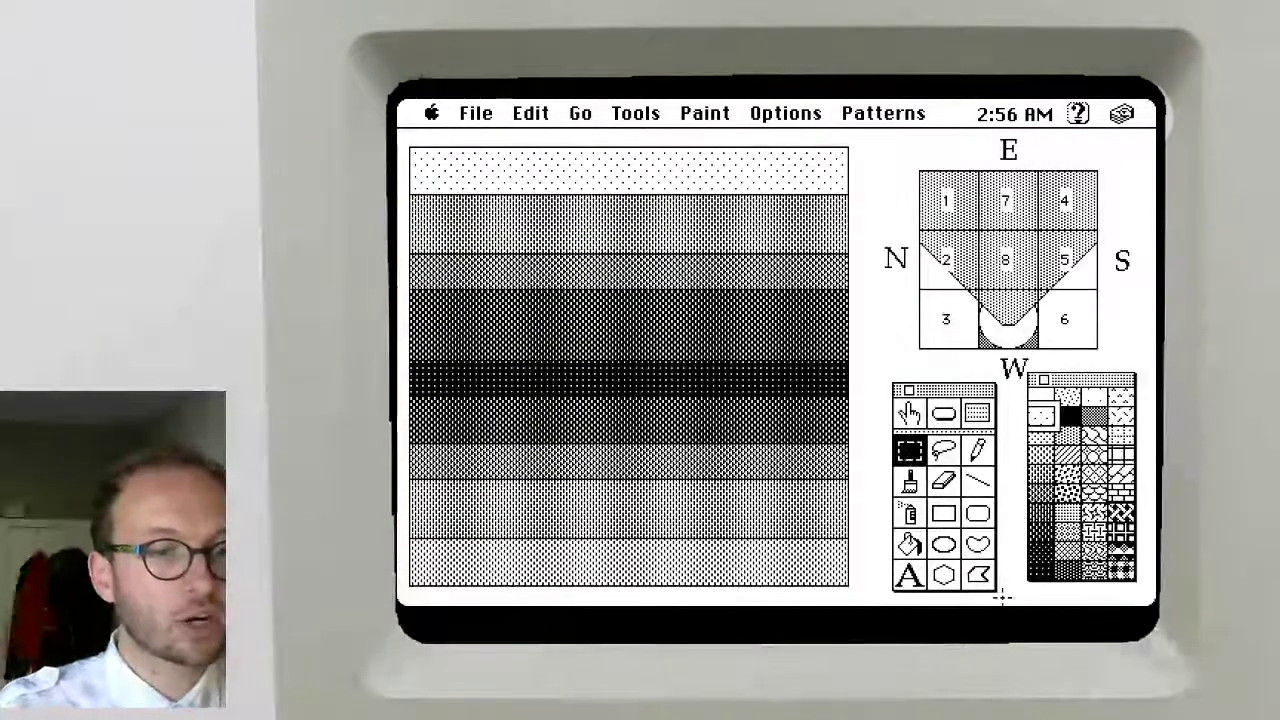
Turn on filled shapes and draw a tall rectangle with a sparse dot pattern over the left part of the striped view
double_click(978, 578)
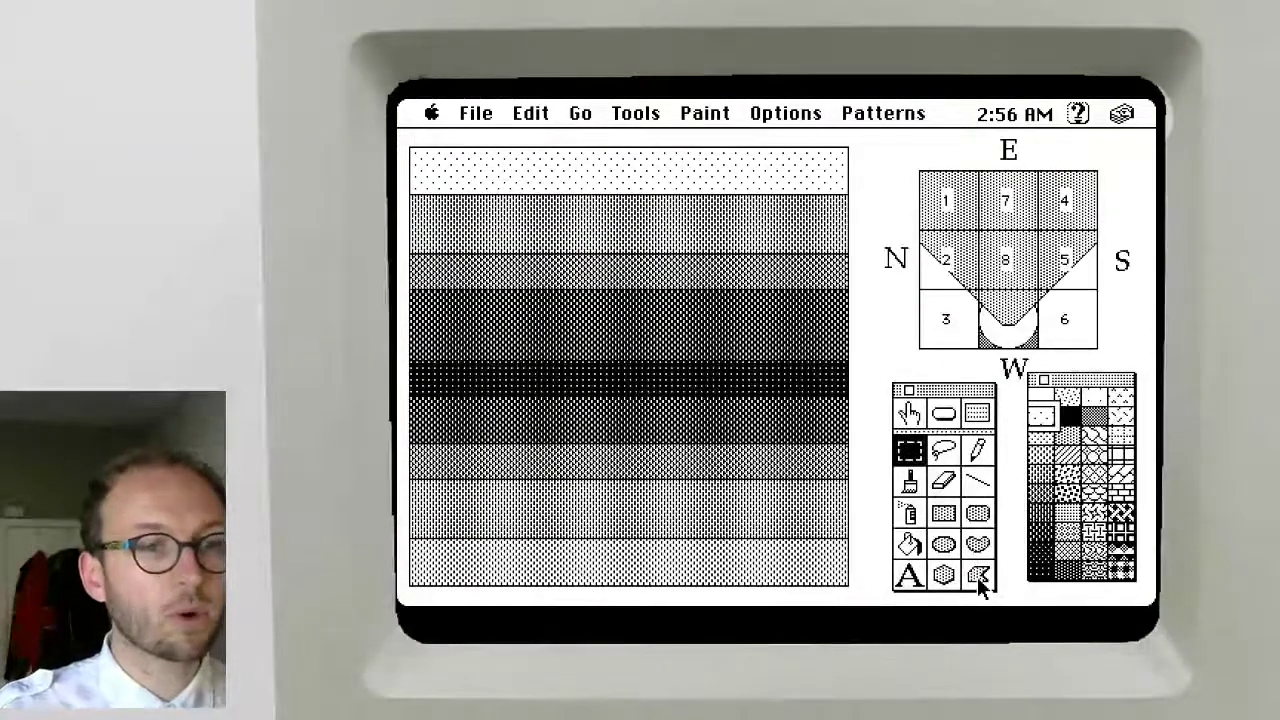
left_click(942, 514)
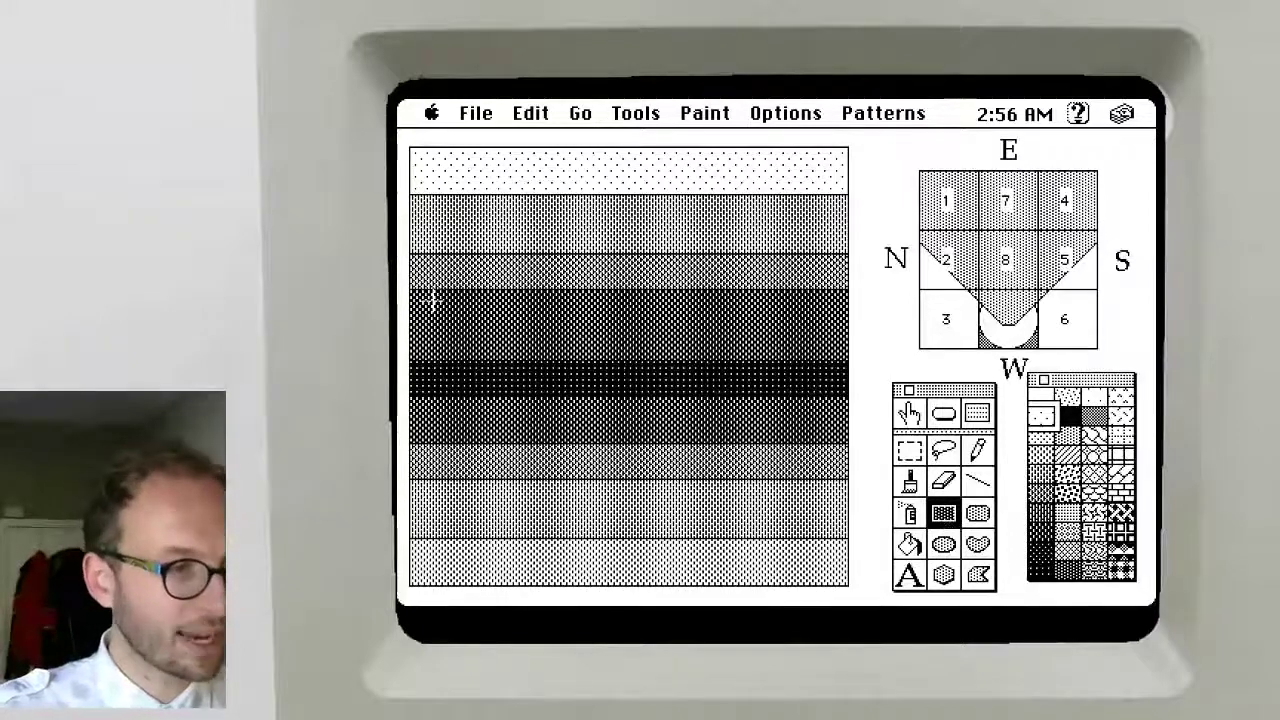
mouse_move(422, 290)
left_mouse_down()
mouse_move(563, 466)
mouse_move(515, 455)
left_mouse_up()
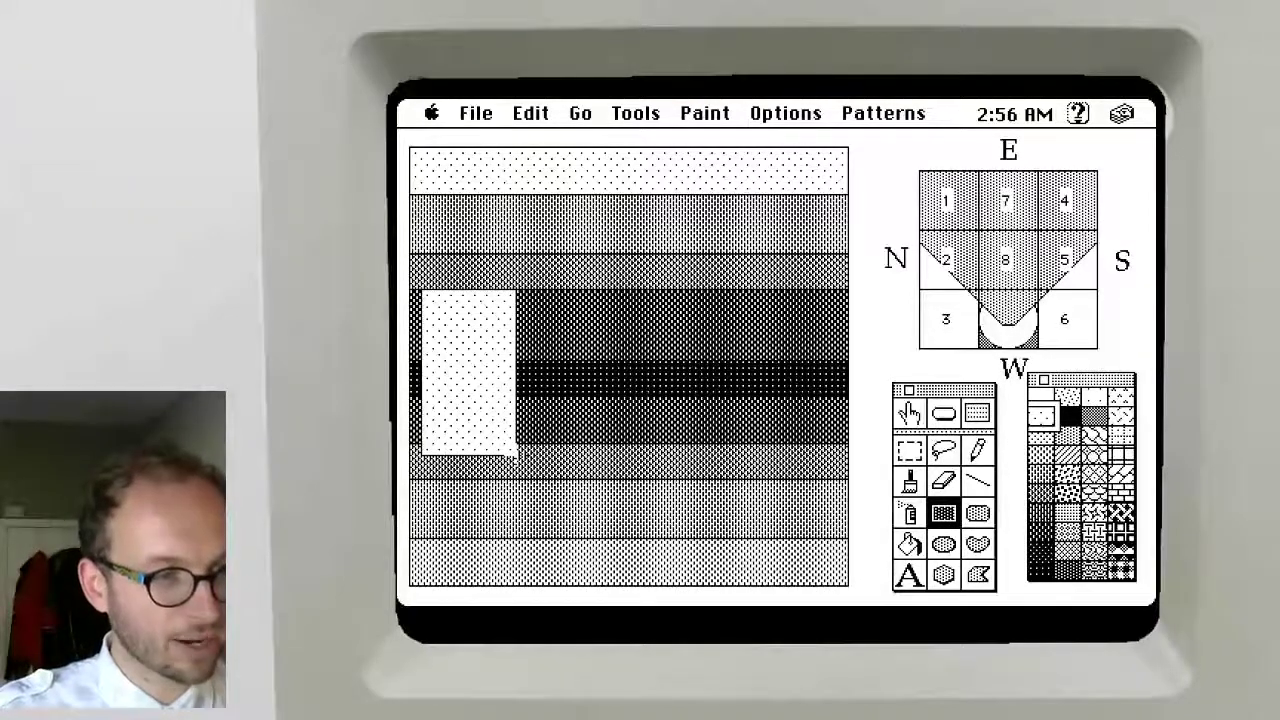
Draw a dotted four-sided polygon as a slanted wall overlapping the rectangle, and clear both shapes from the card
left_click(978, 574)
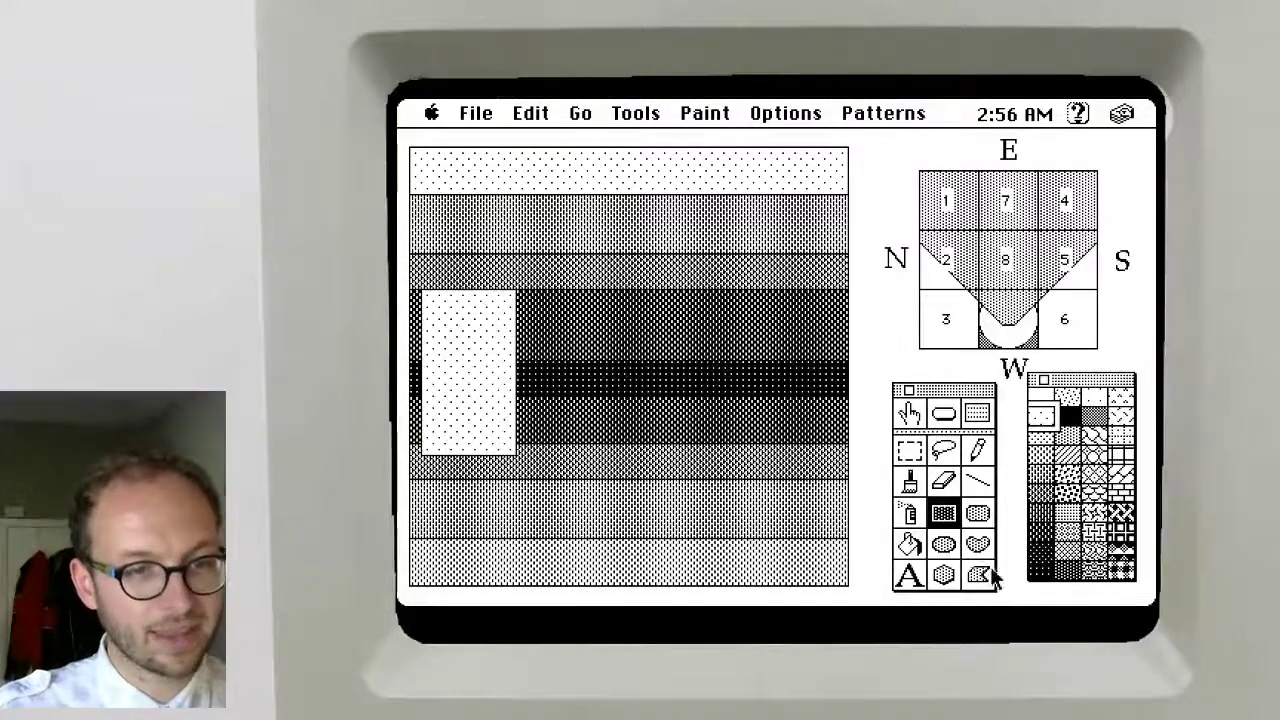
left_click(456, 444)
left_click(412, 490)
left_click(416, 266)
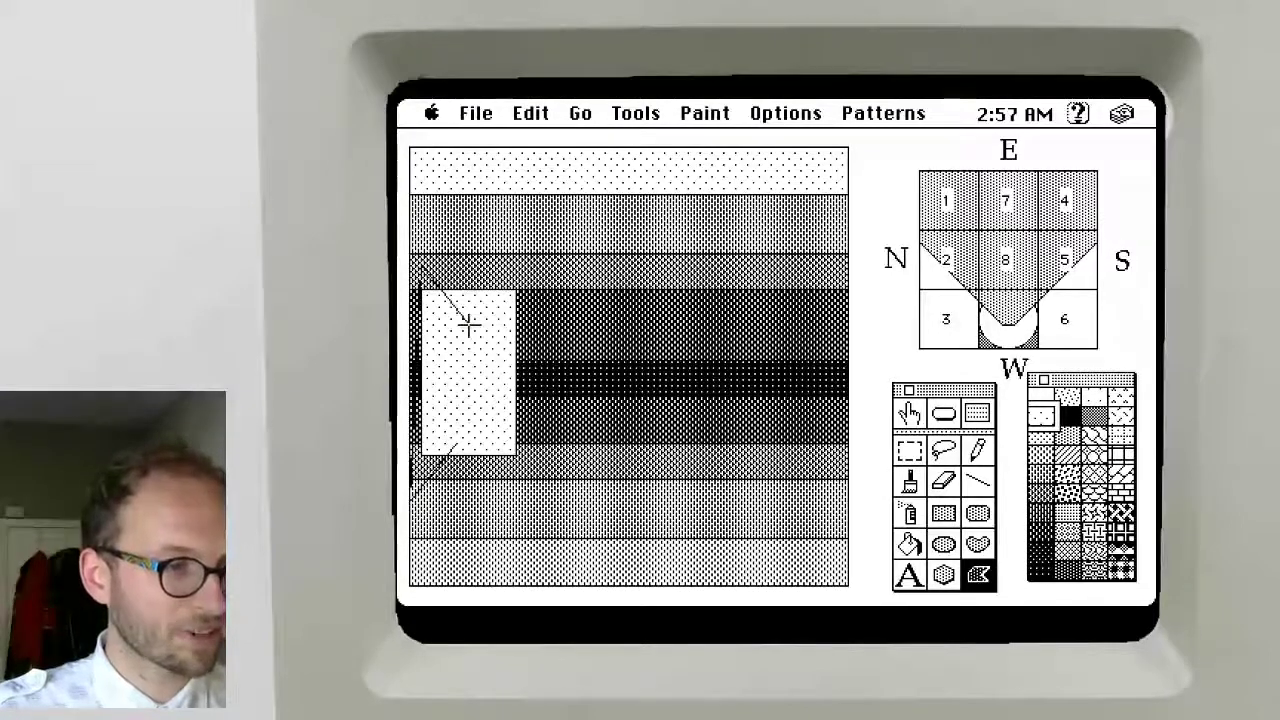
left_click(469, 323)
left_click(456, 442)
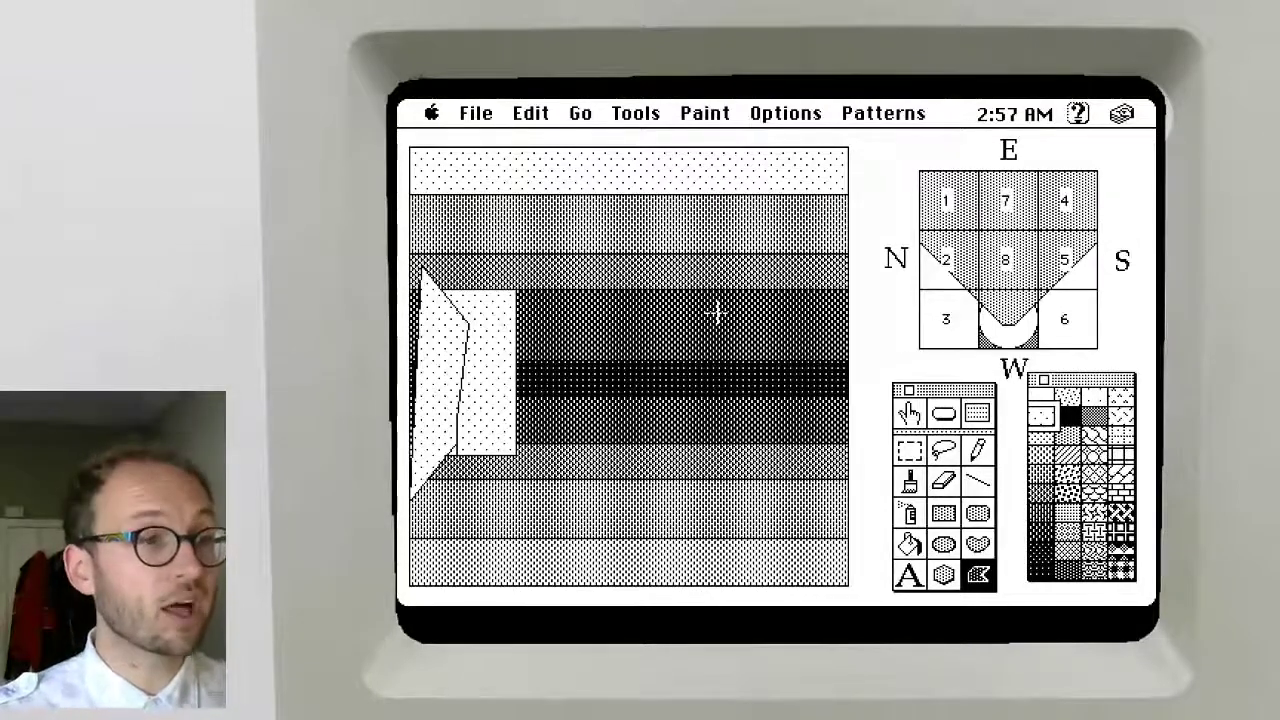
key("super+a")
key("BackSpace")
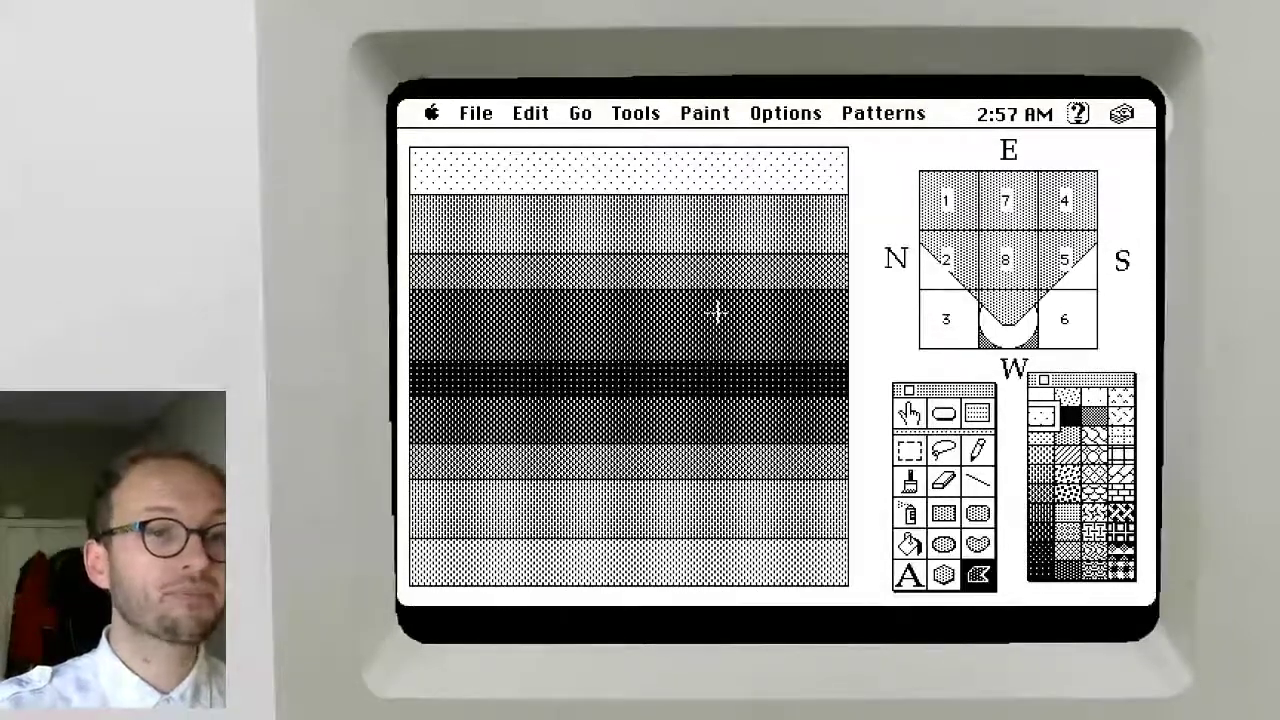
Go to the wall card for map cell 8
key("Right")
key("Right")
key("Right")
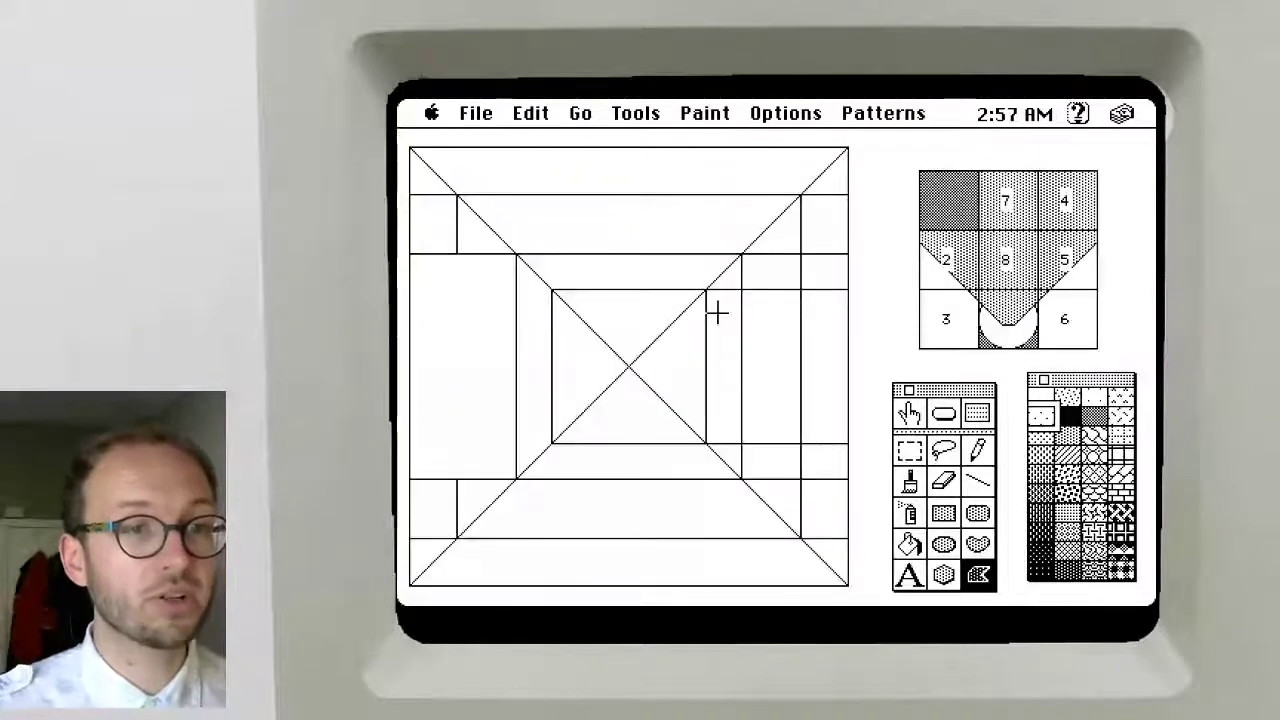
key("Right")
key("Right")
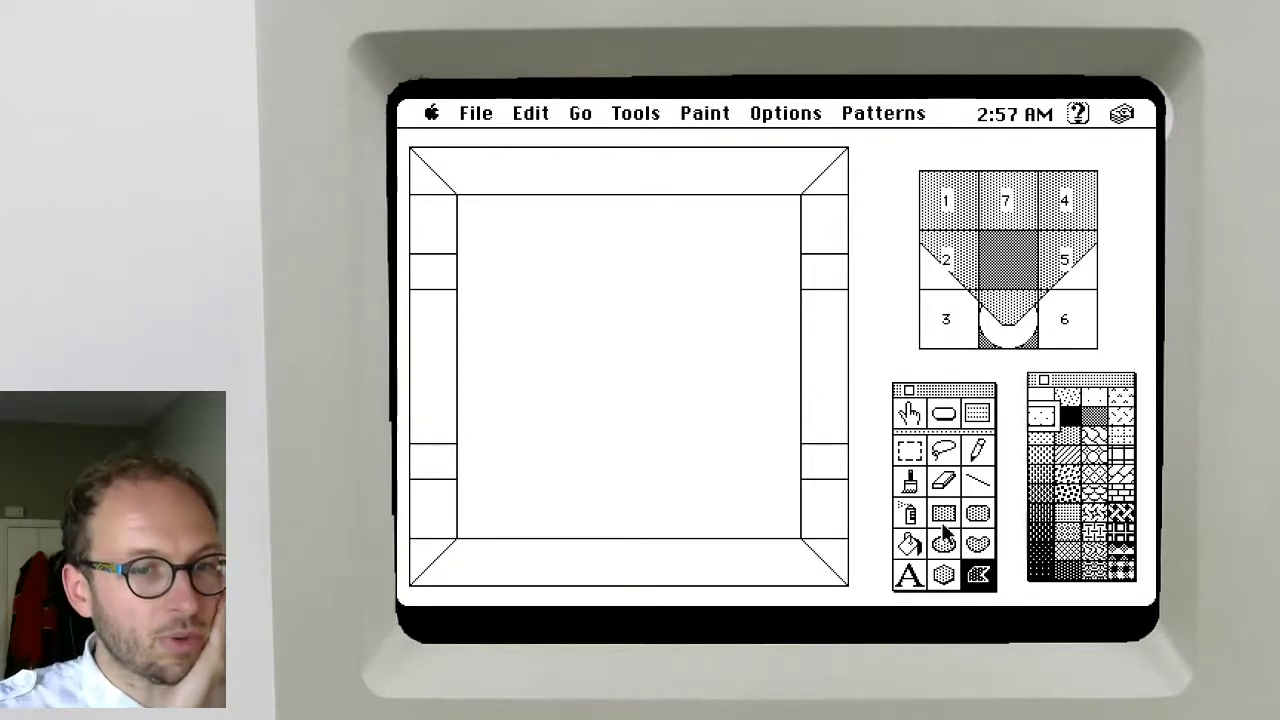
Turn off filled shapes, try a door-like rectangle standing on the base of wall 8's front face, and undo it
left_click(930, 496)
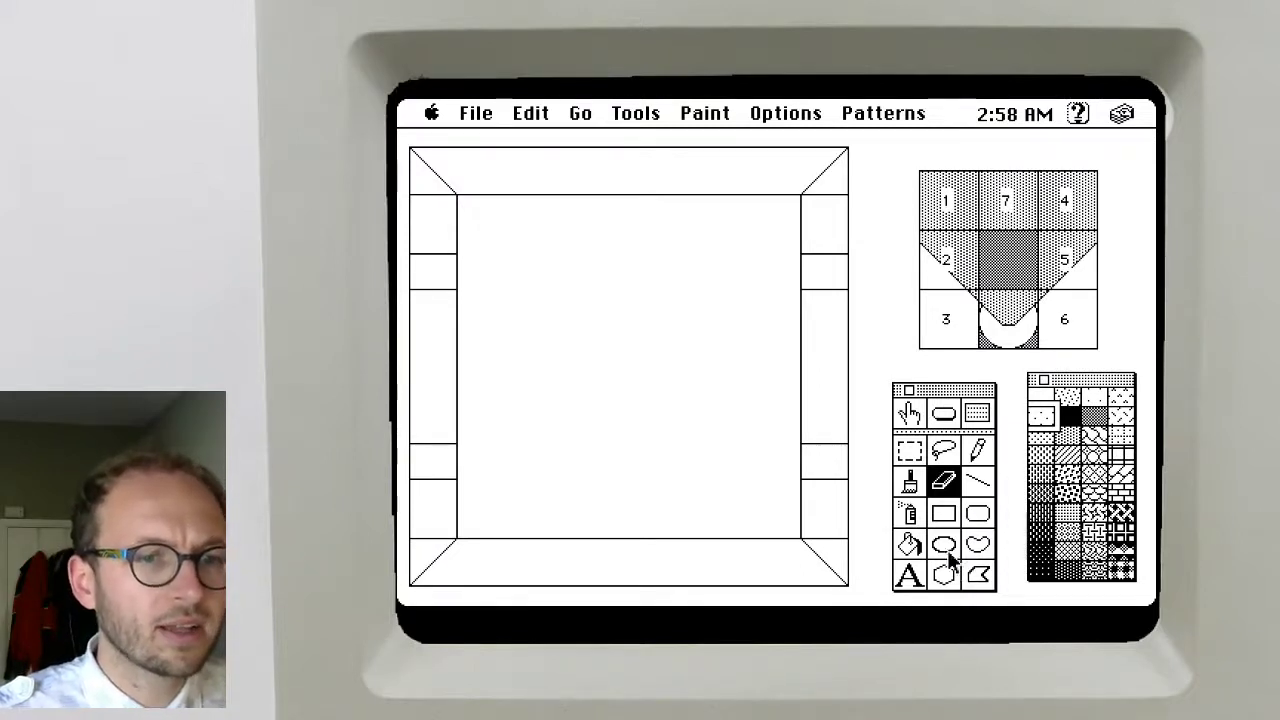
left_click(944, 515)
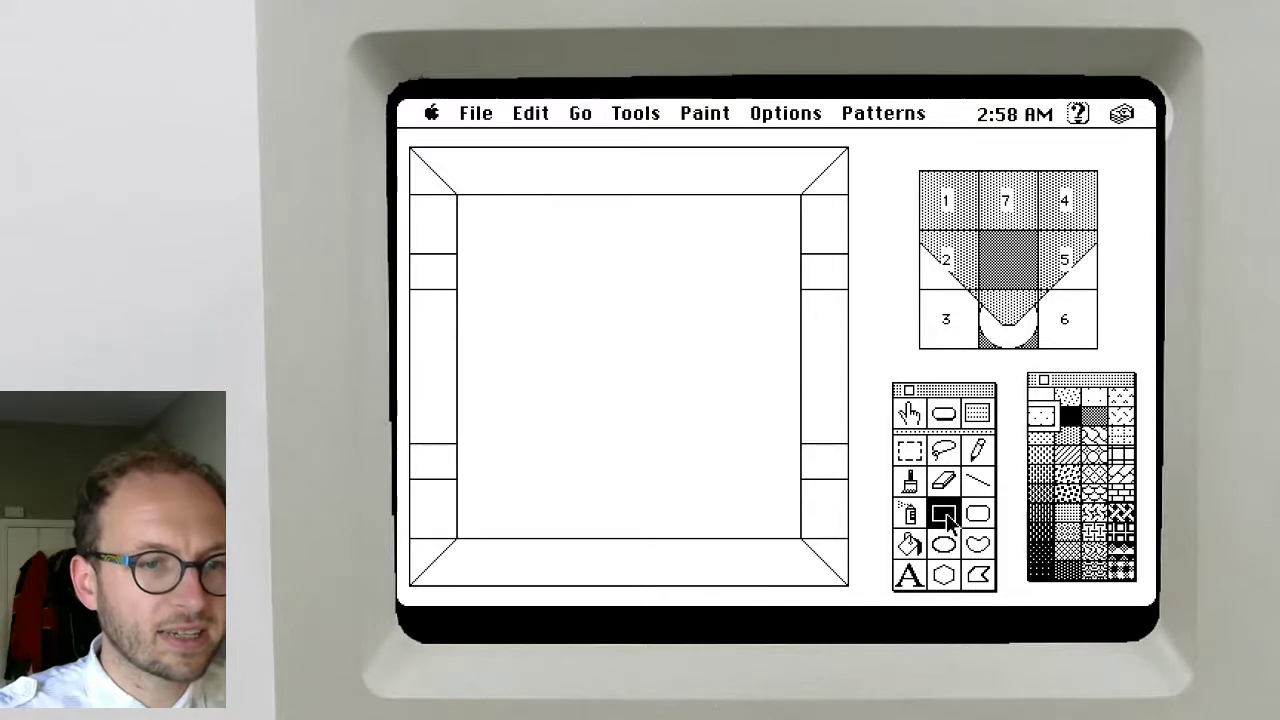
double_click(944, 516)
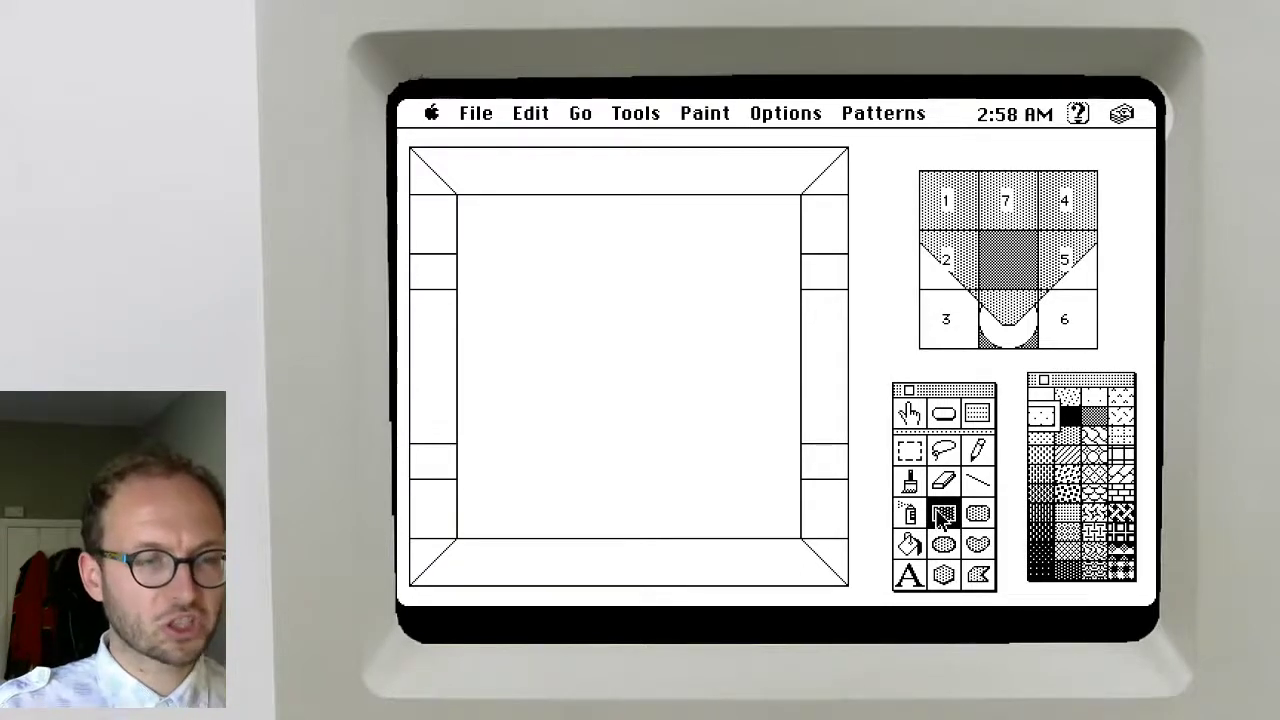
double_click(944, 518)
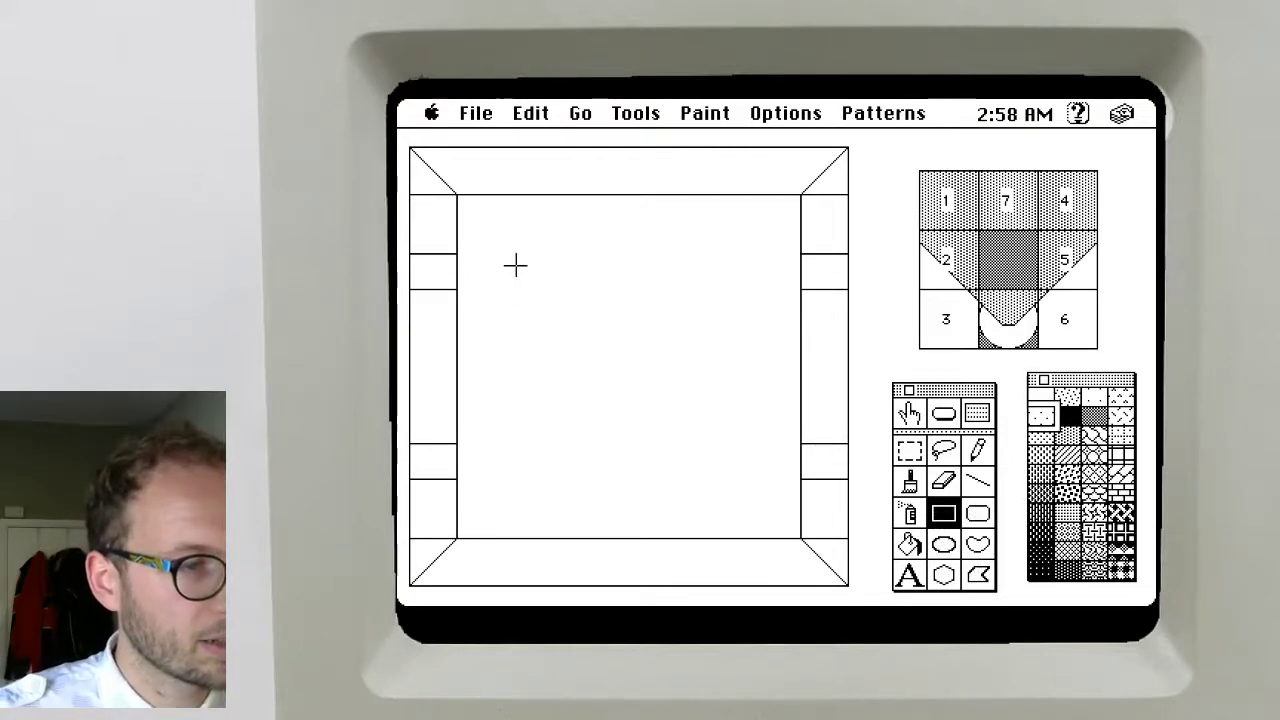
left_click_drag(515, 265, 742, 541)
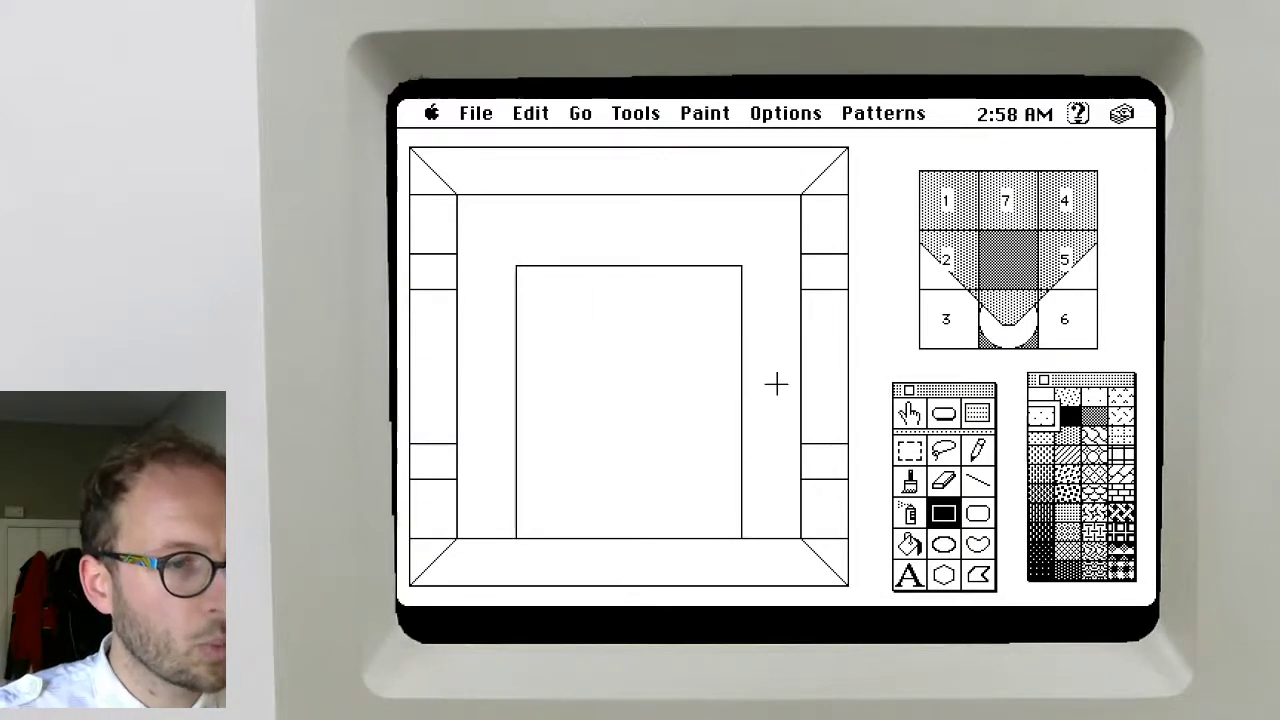
key("super+z")
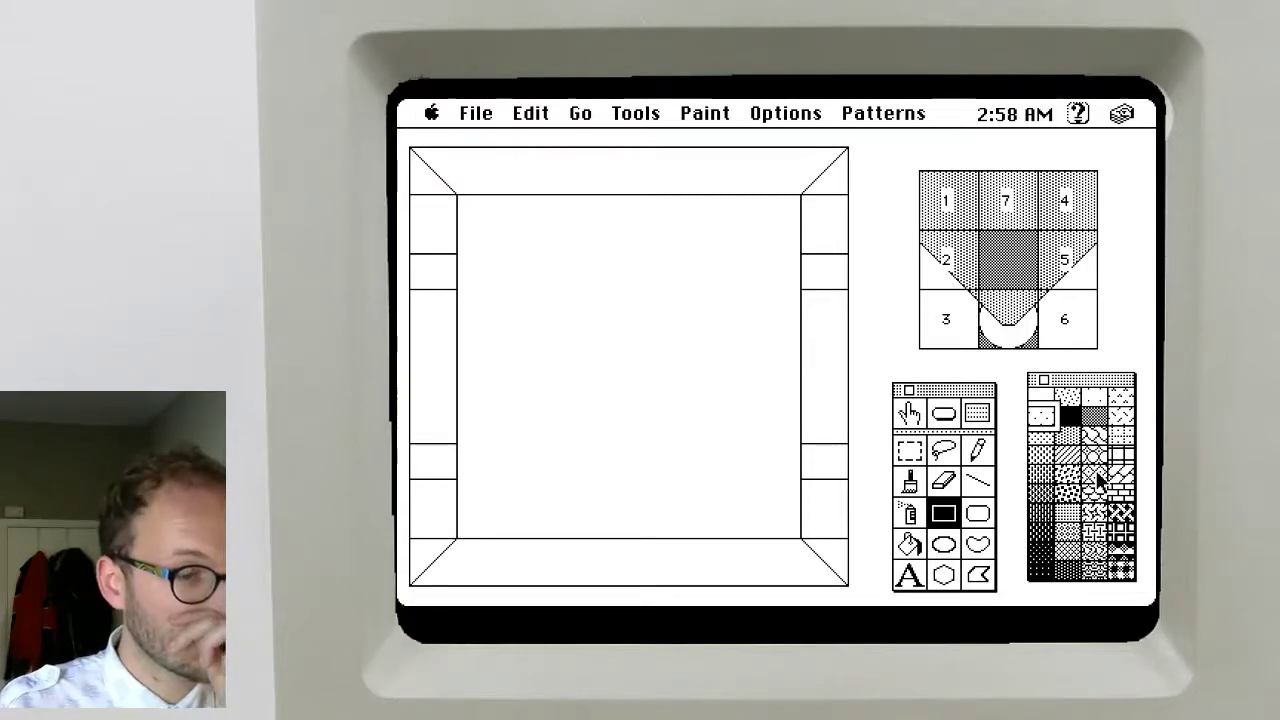
Turn on filled shapes and draw a small flat oval with a dense dot pattern in the lower middle of wall 8's front face
double_click(948, 545)
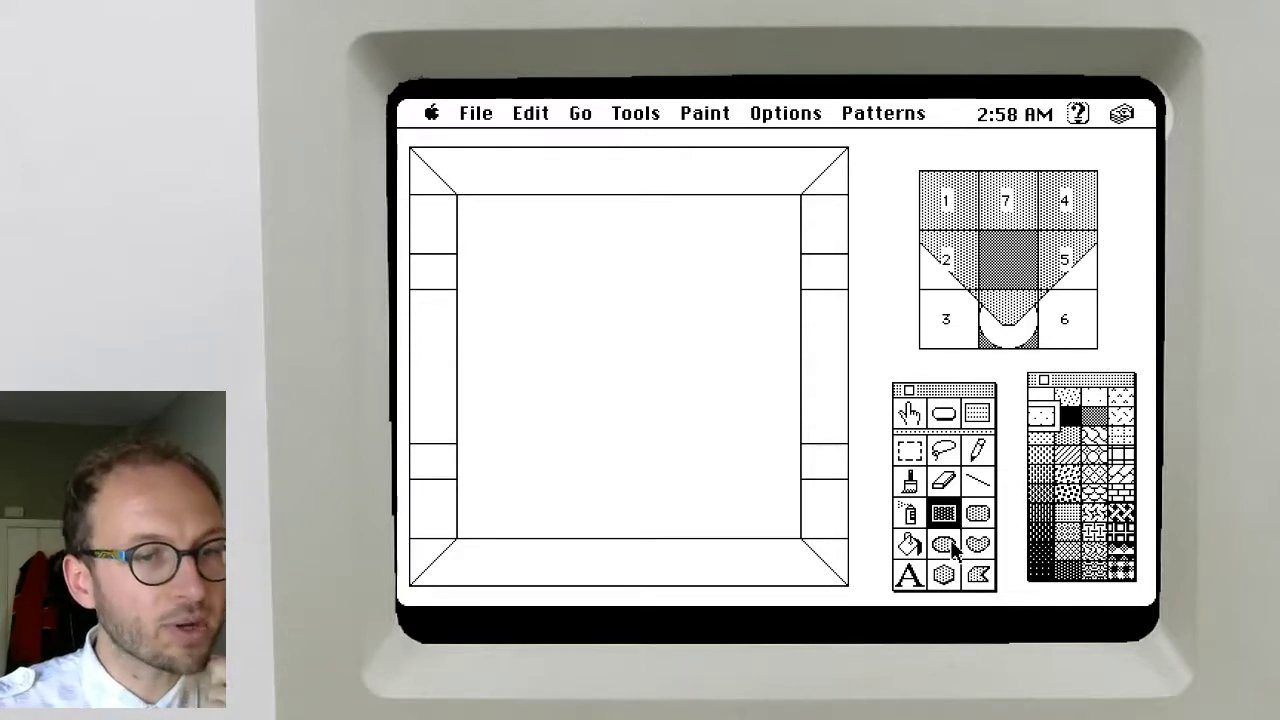
left_click(1042, 455)
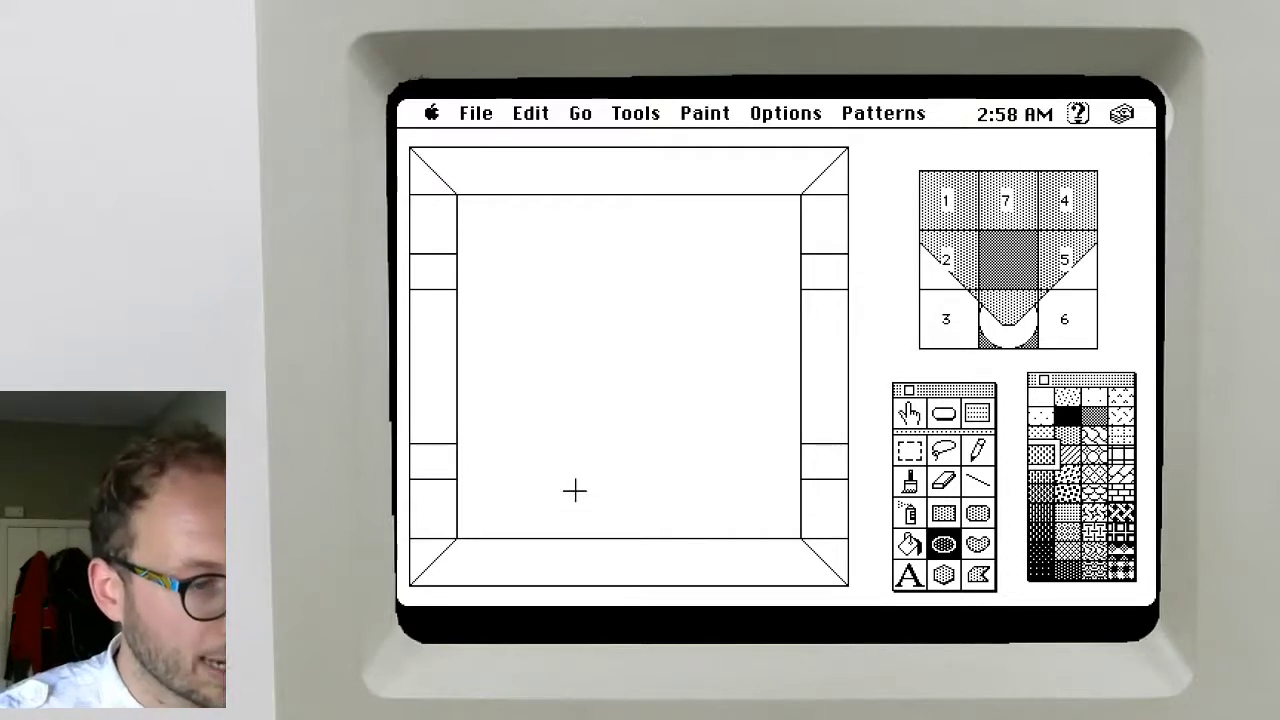
mouse_move(598, 432)
left_mouse_down()
mouse_move(634, 467)
mouse_move(670, 455)
left_mouse_up()
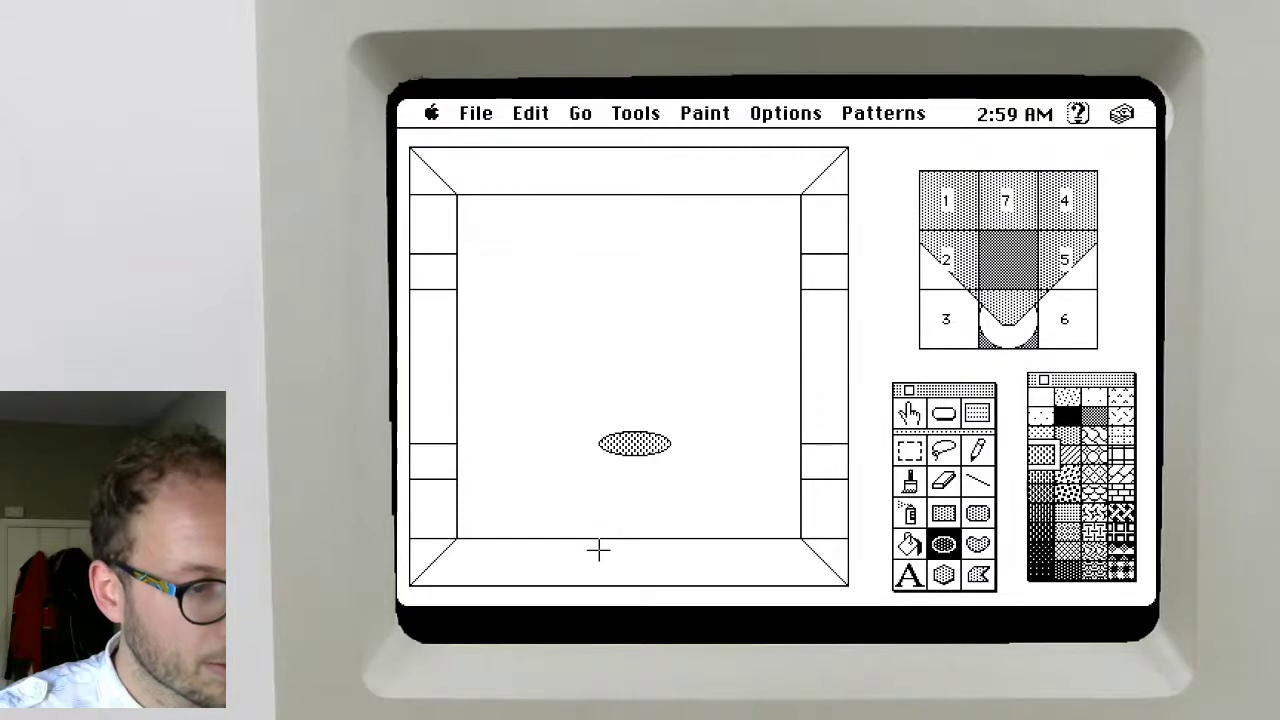
Try a second dotted oval of the same size on the floor strip below the wall, and undo it
left_click_drag(598, 549, 671, 574)
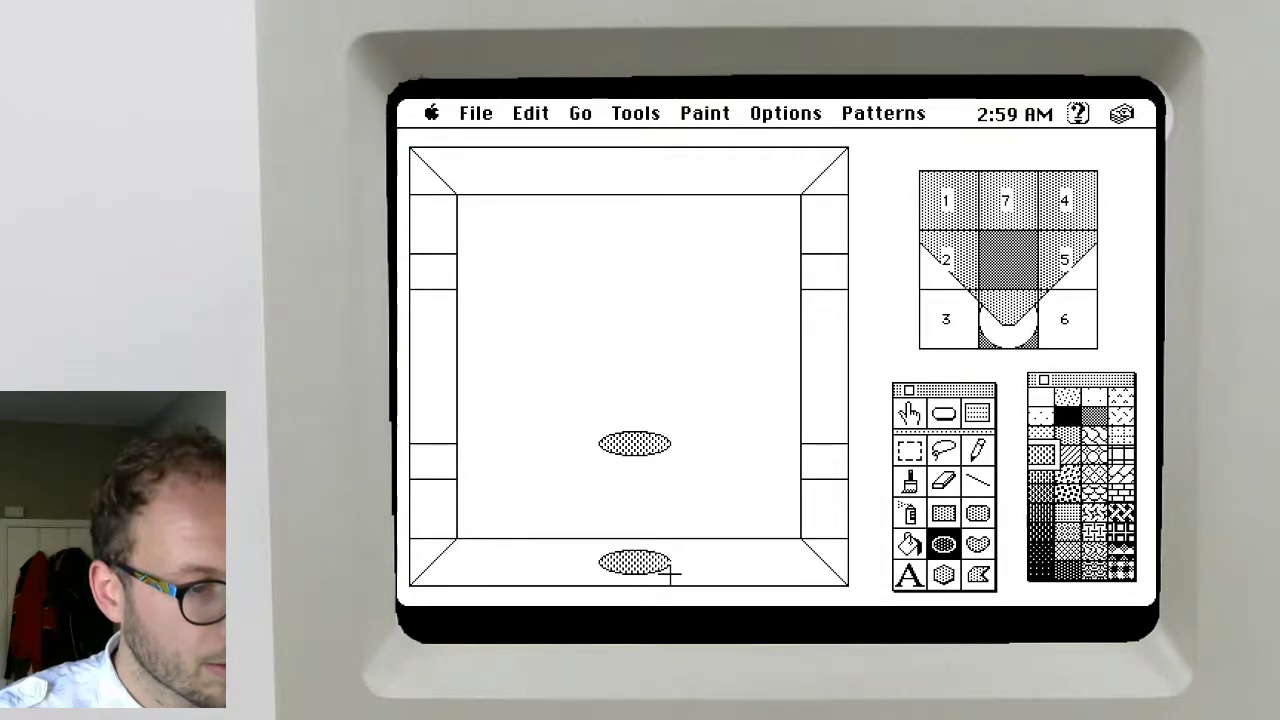
mouse_move(672, 572)
left_mouse_down()
mouse_move(661, 537)
mouse_move(646, 551)
mouse_move(670, 552)
left_mouse_up()
key("super+z")
key("super+z")
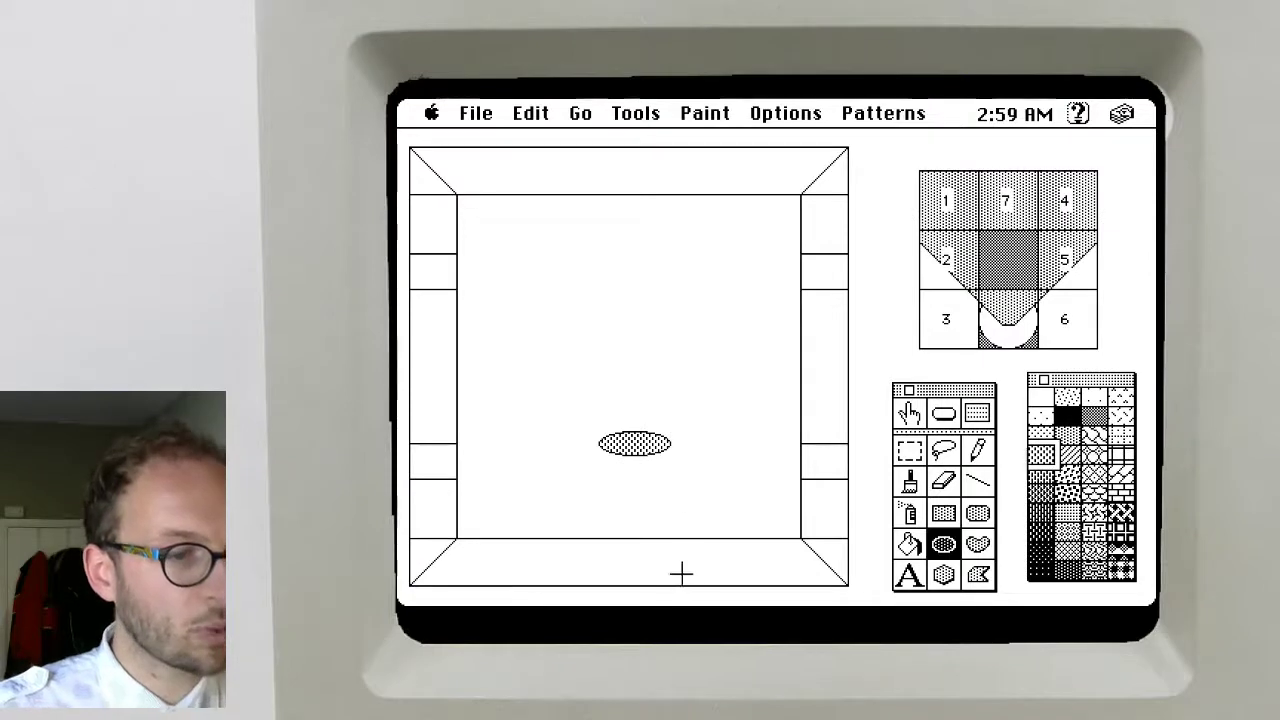
Select the area around the dotted oval on wall 8 and delete it
left_click(901, 458)
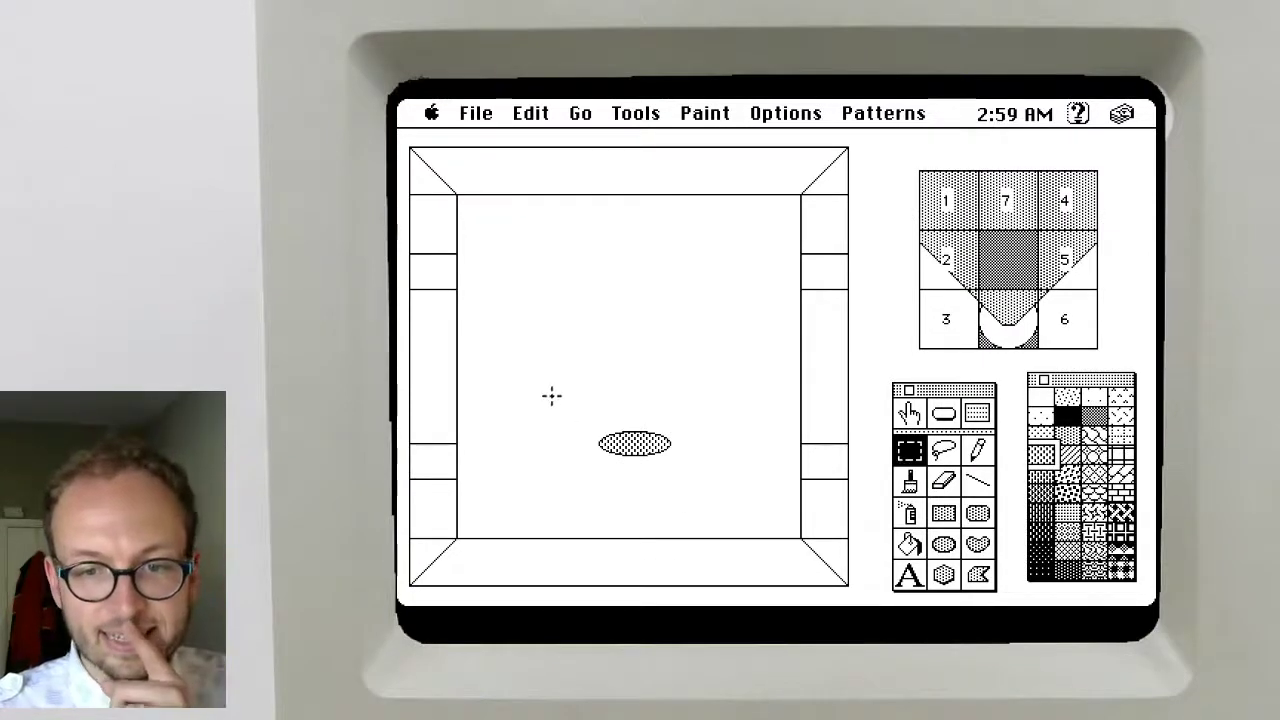
left_click_drag(540, 397, 717, 489)
key("BackSpace")
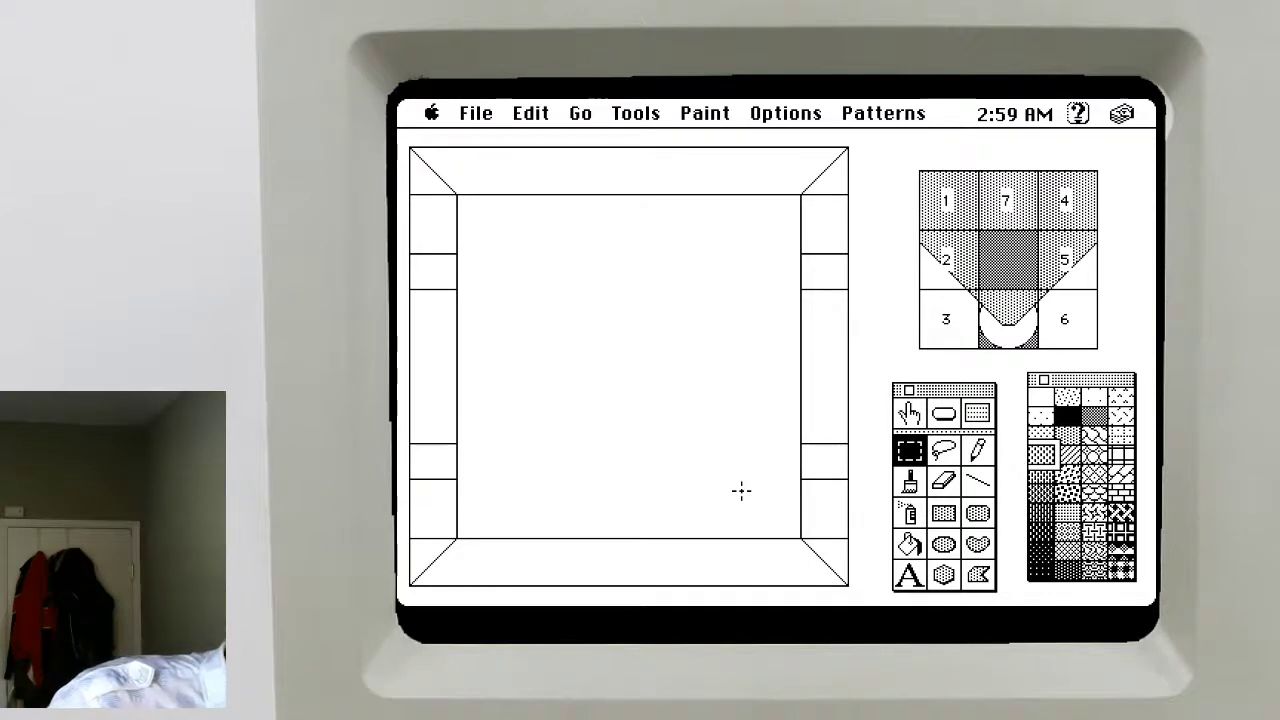
Draw a filled rectangle with the grid pattern across the full width of the lower part of wall 8's front face
left_click(940, 518)
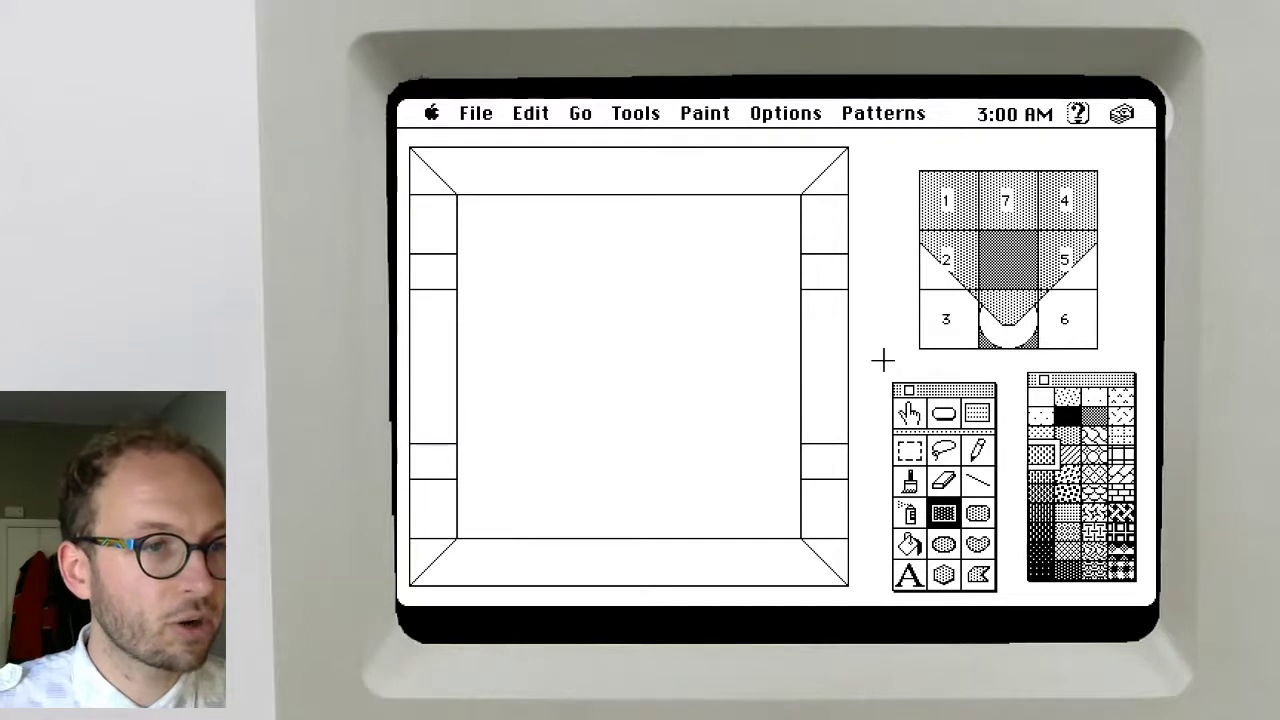
left_click(1118, 457)
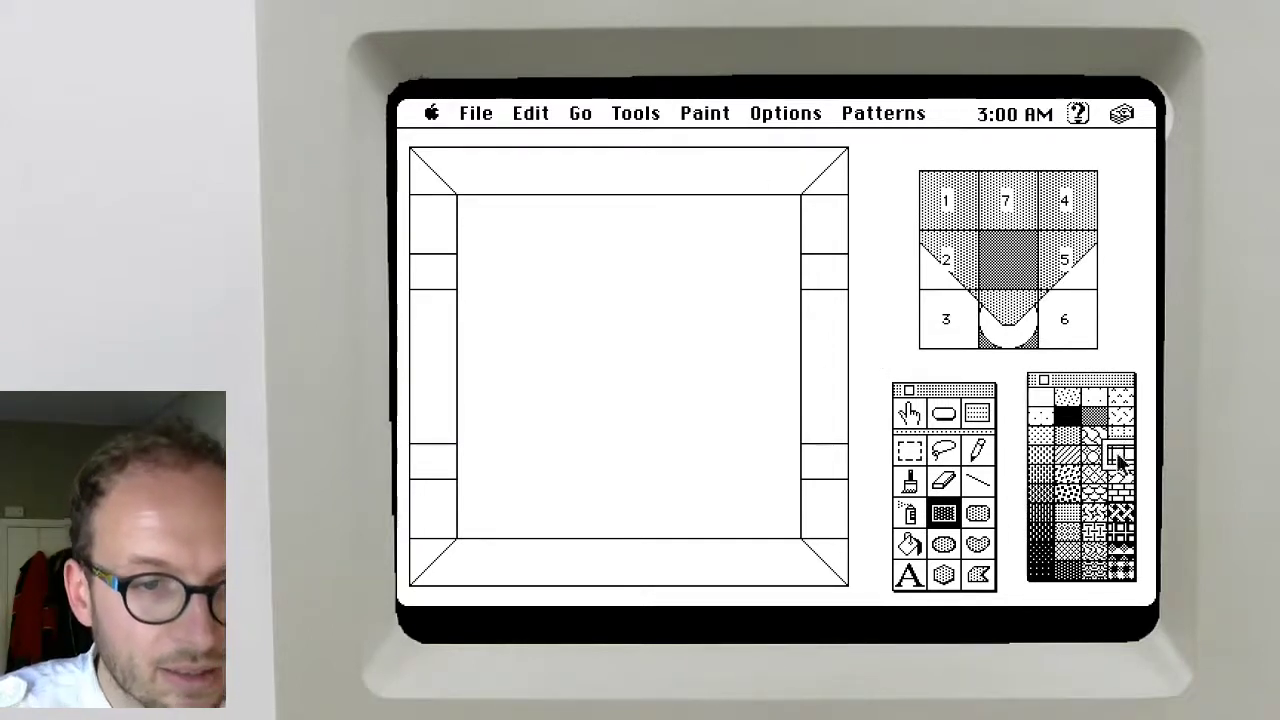
left_click_drag(456, 455, 801, 541)
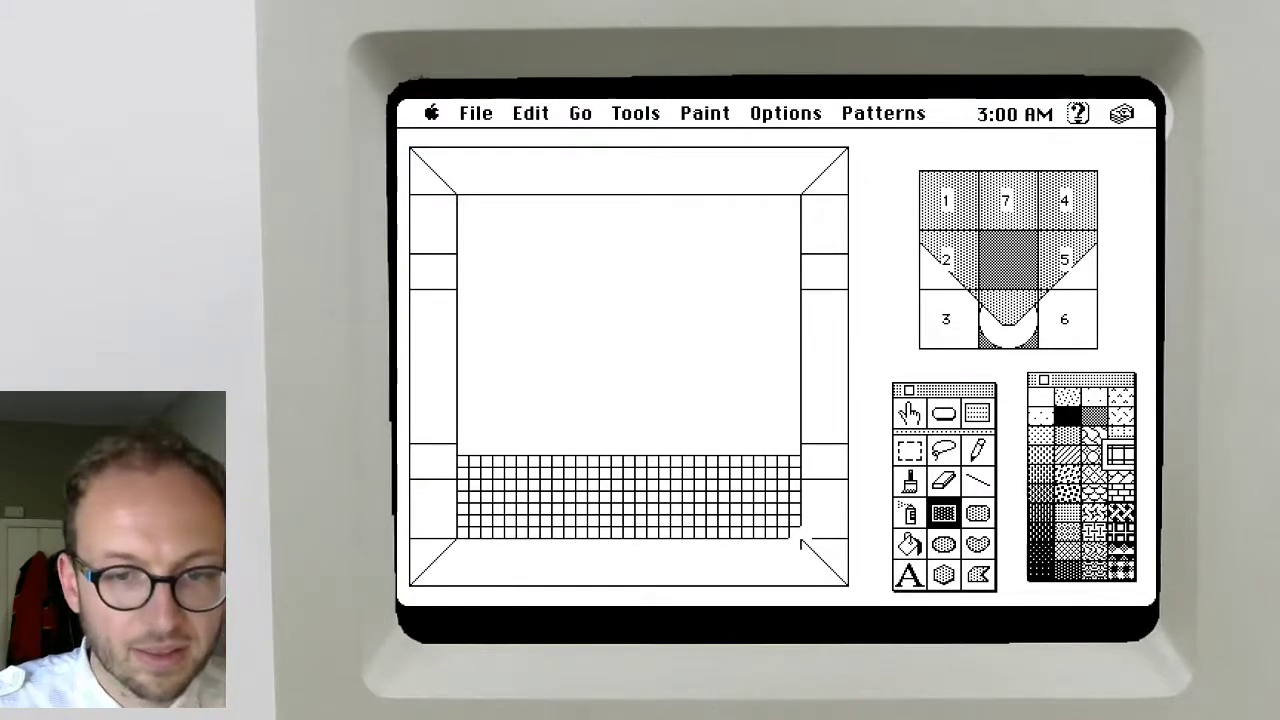
Choose a thicker line size and draw a horizontal line along the upper edge of the grid-patterned area on wall 8
left_click(977, 484)
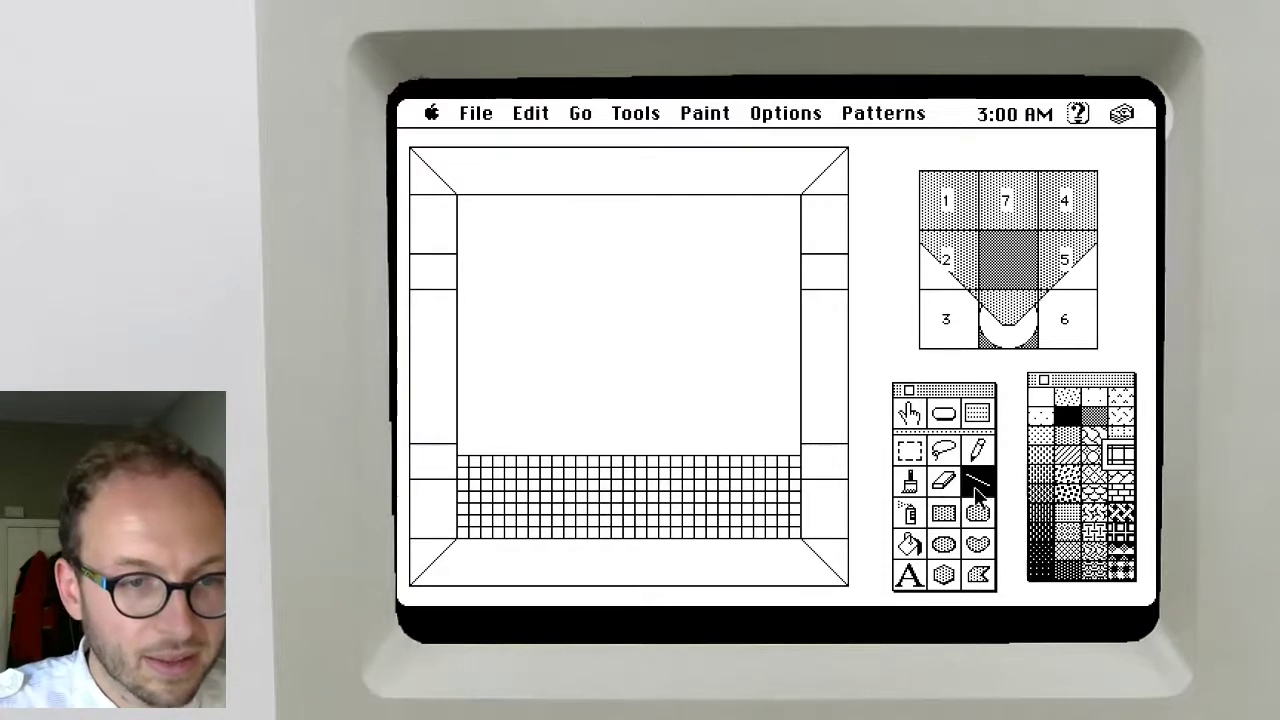
double_click(976, 487)
left_click(755, 312)
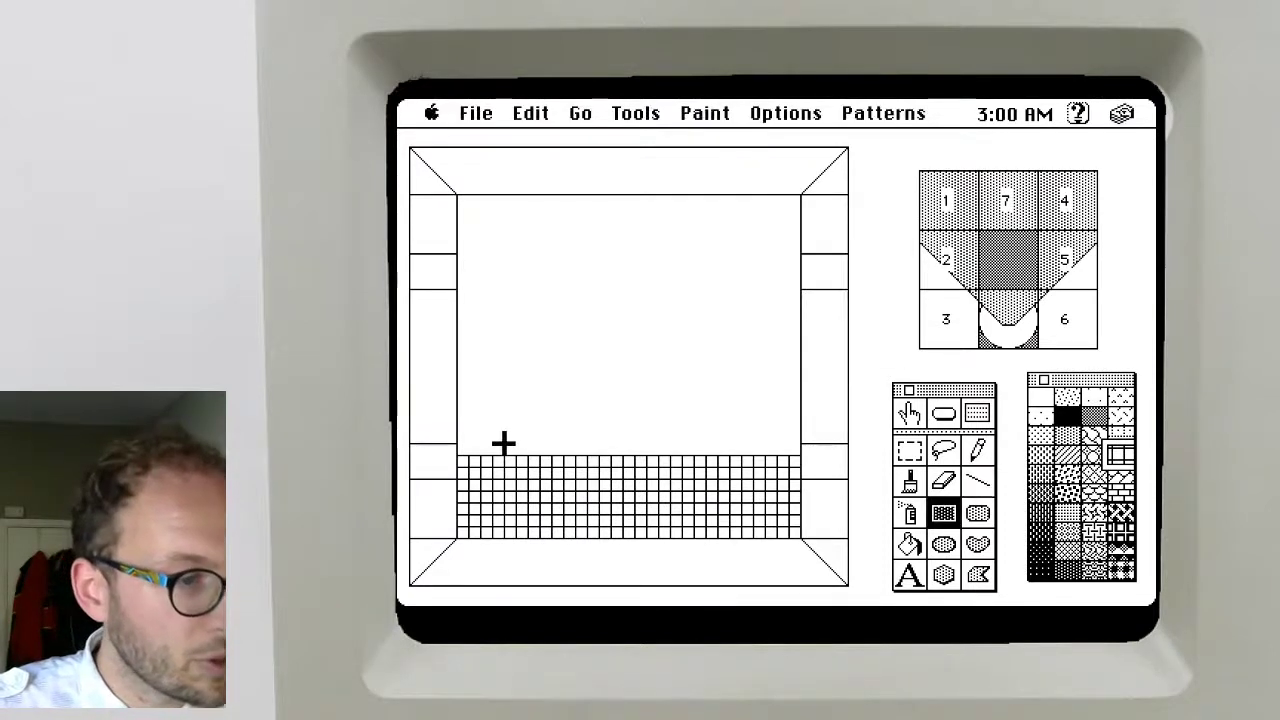
left_click_drag(457, 455, 815, 455)
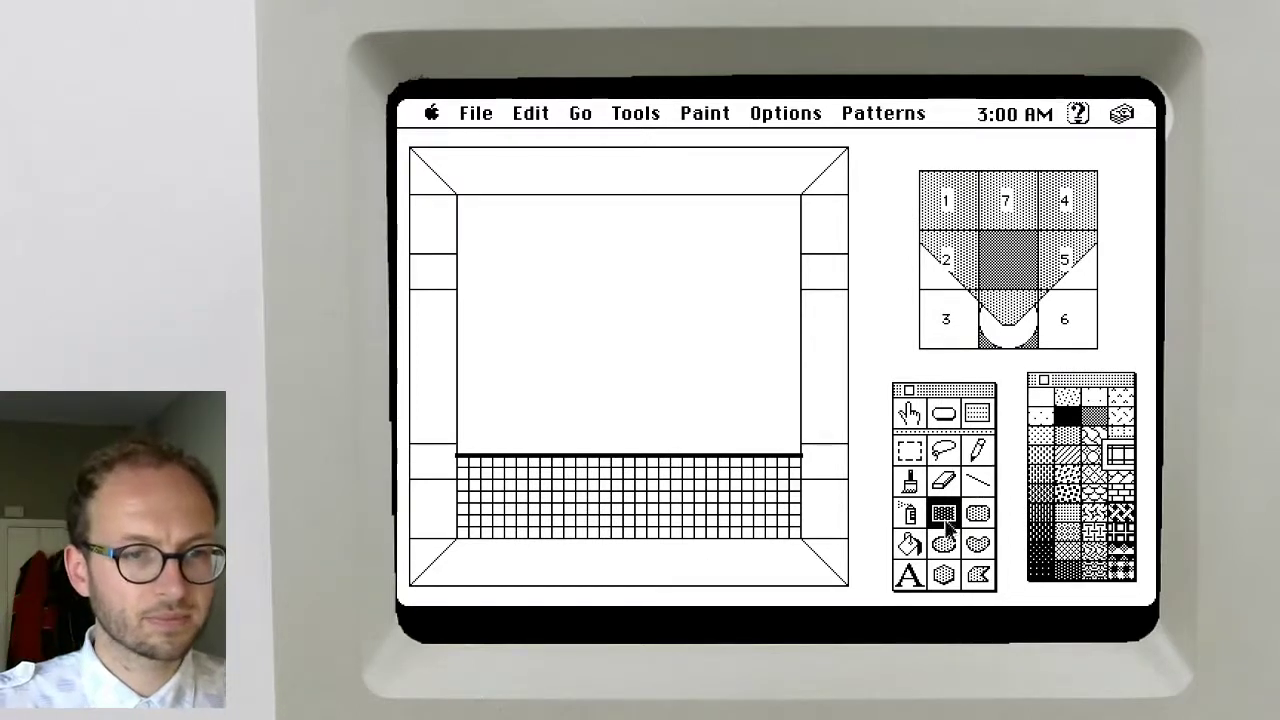
Turn off filled shapes, choose a thin line size and draw a full-width rectangle above the thick line, leaving a narrow band at the wall's top
left_click(1038, 399)
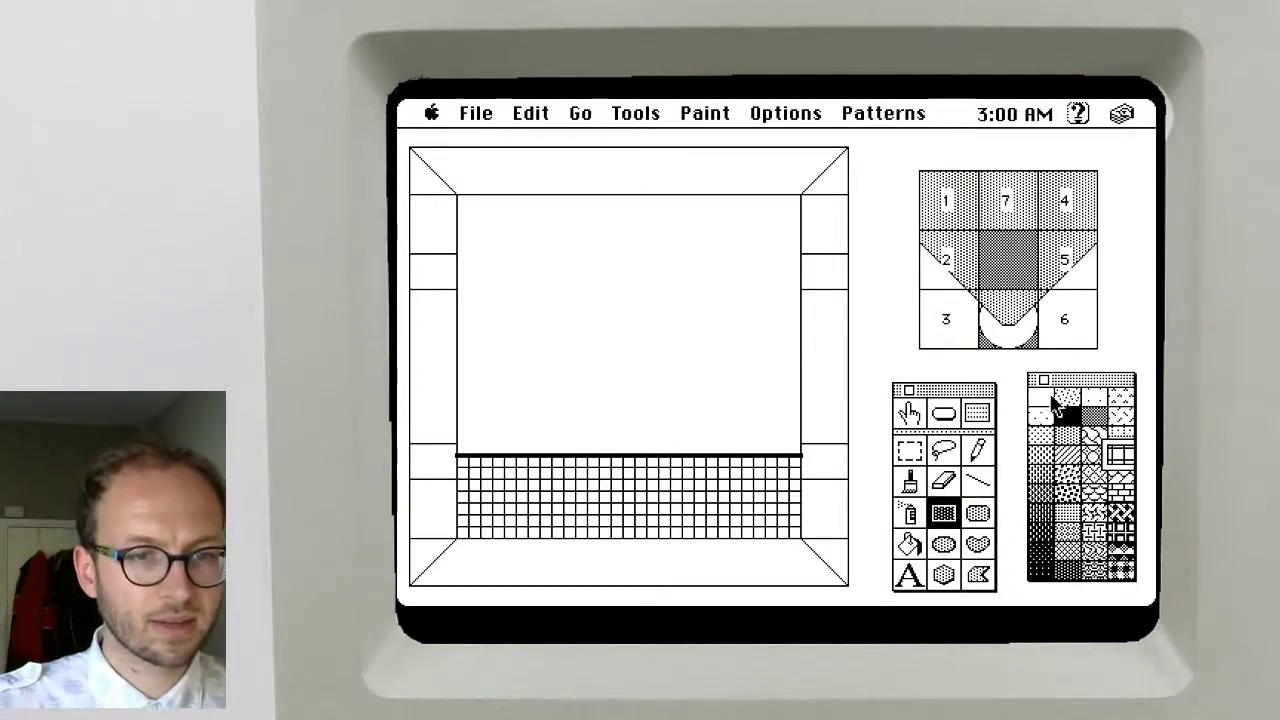
double_click(953, 517)
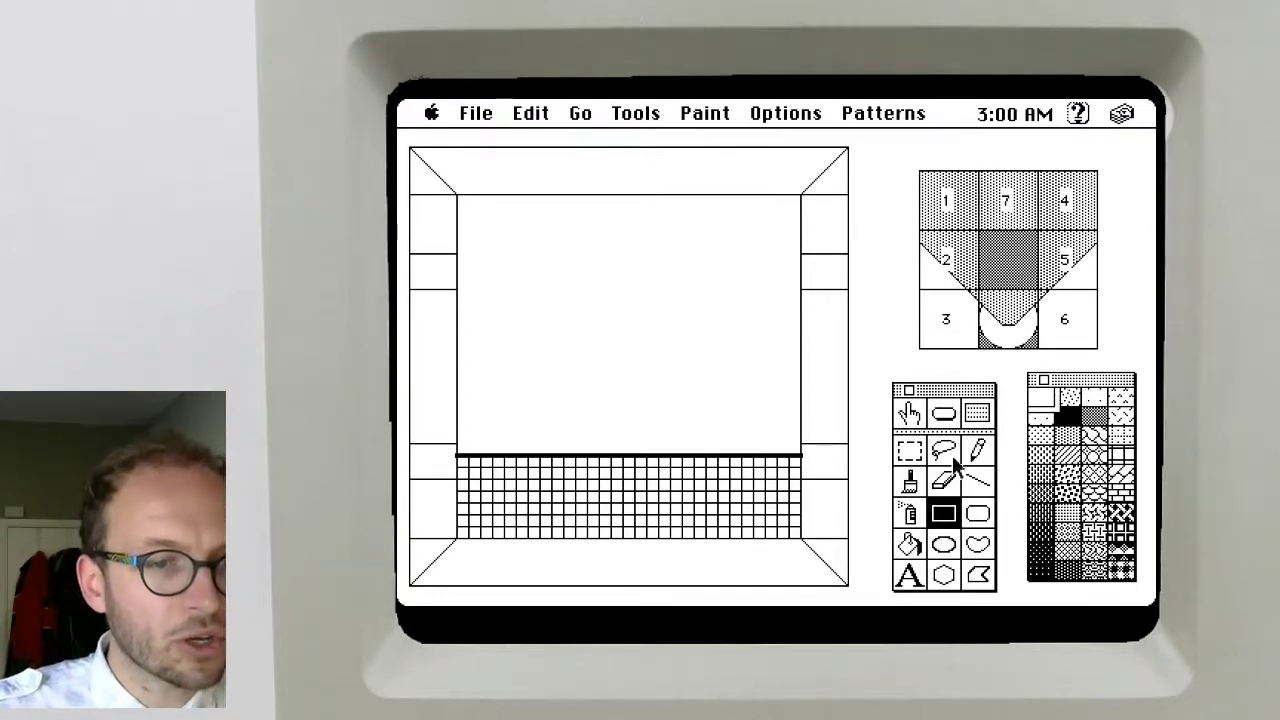
double_click(978, 481)
left_click(688, 320)
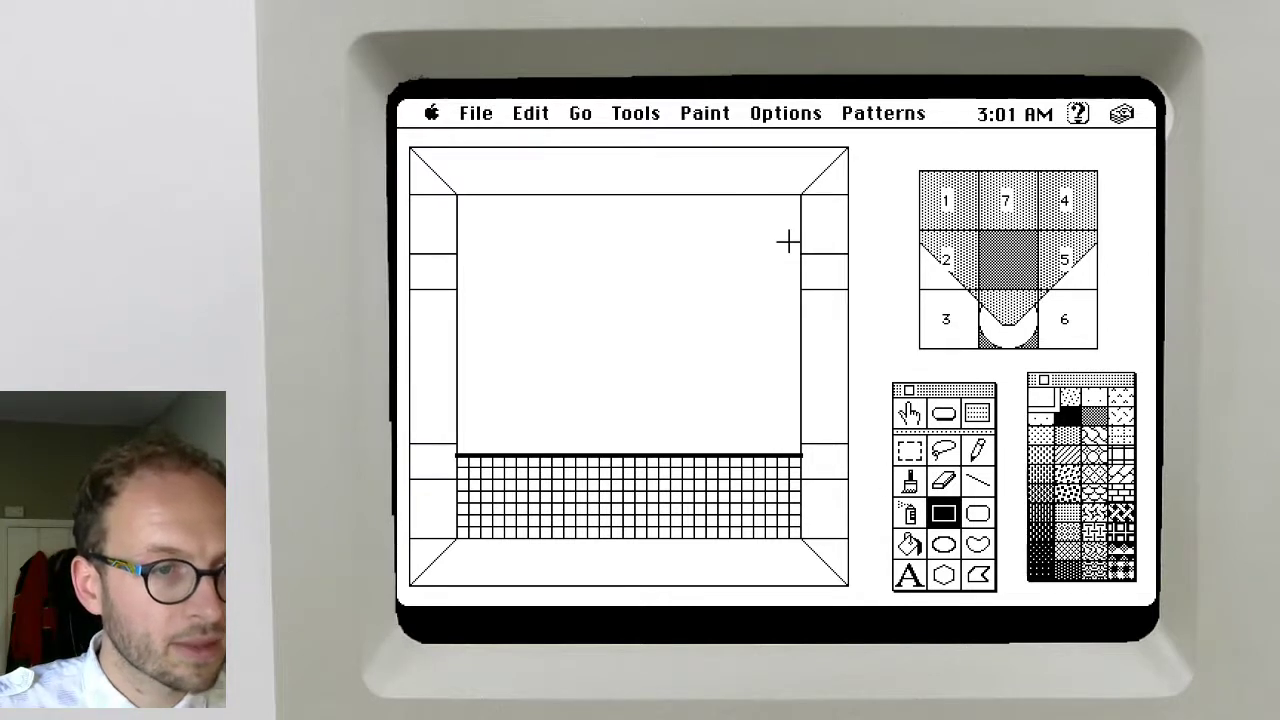
left_click_drag(800, 241, 455, 456)
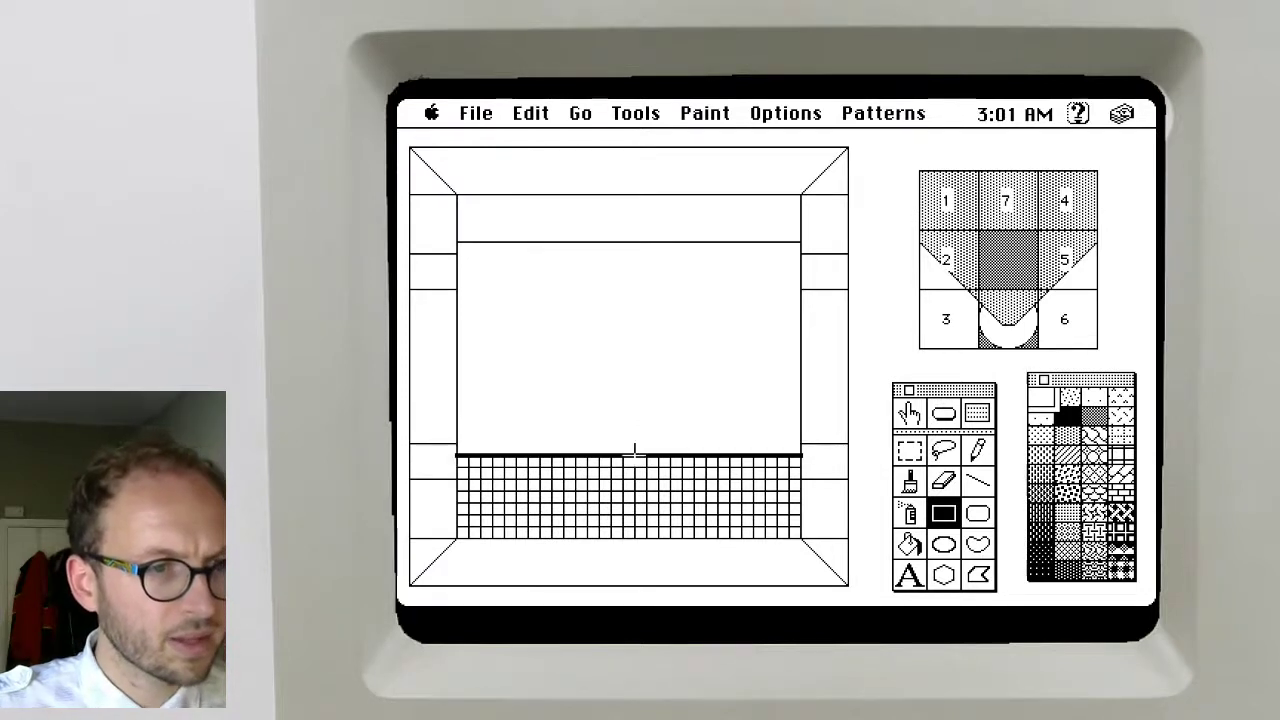
Draw two roughly parallel diagonal lines inside the large rectangle as glass reflections
left_click(976, 482)
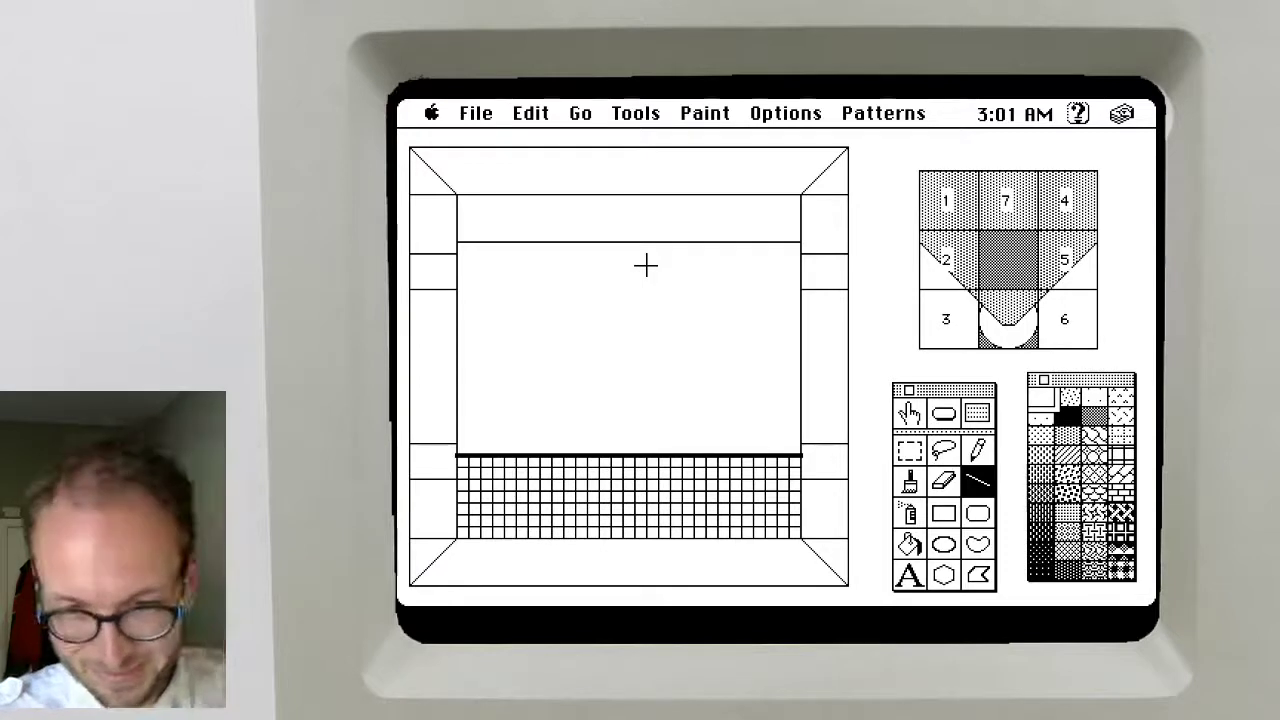
mouse_move(646, 265)
left_mouse_down()
mouse_move(764, 322)
mouse_move(741, 348)
left_mouse_up()
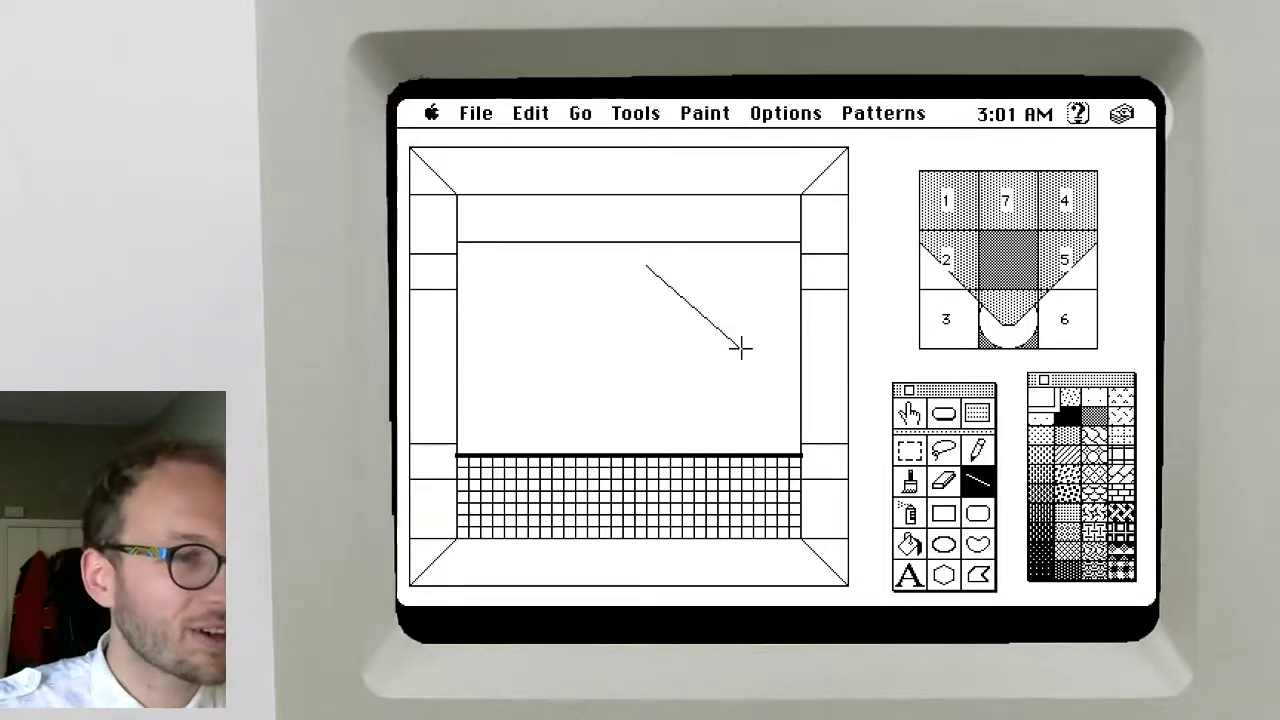
mouse_move(622, 312)
left_mouse_down()
mouse_move(717, 360)
mouse_move(741, 420)
mouse_move(729, 420)
mouse_move(741, 407)
left_mouse_up()
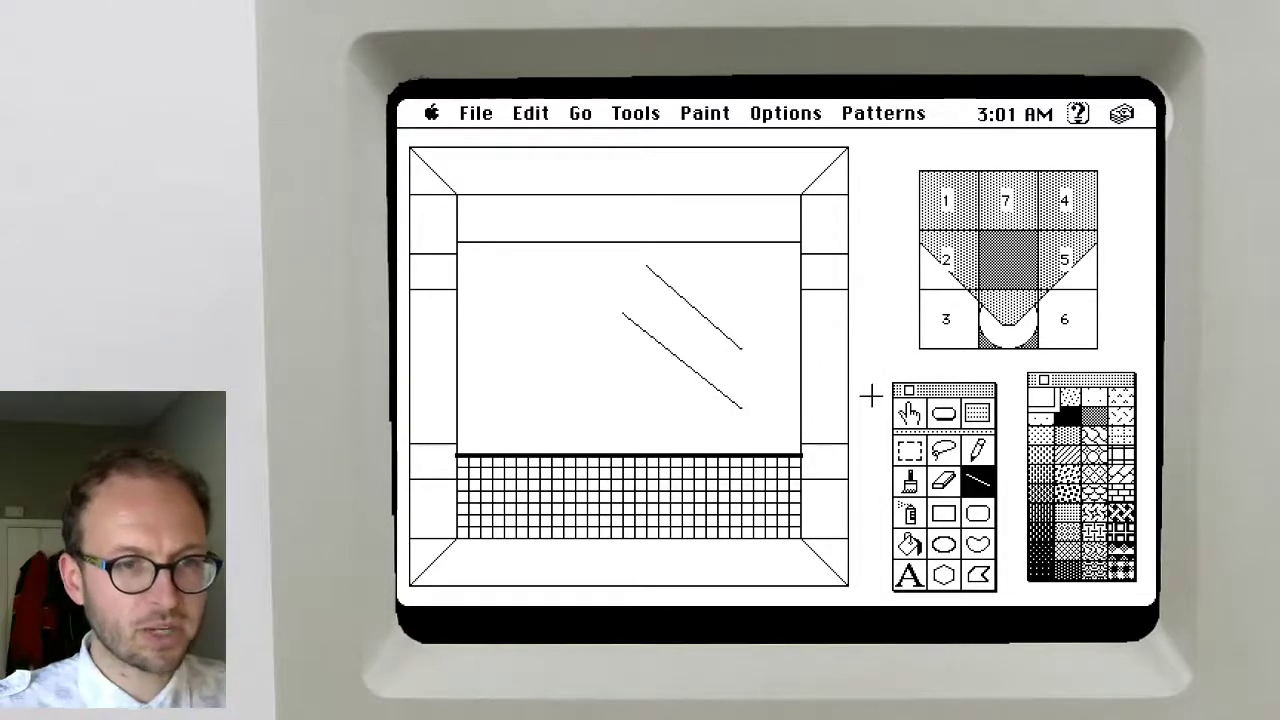
Turn on filled shapes and draw a small rectangle with the sparse speckled pattern in the middle of the band above the window
left_click(907, 513)
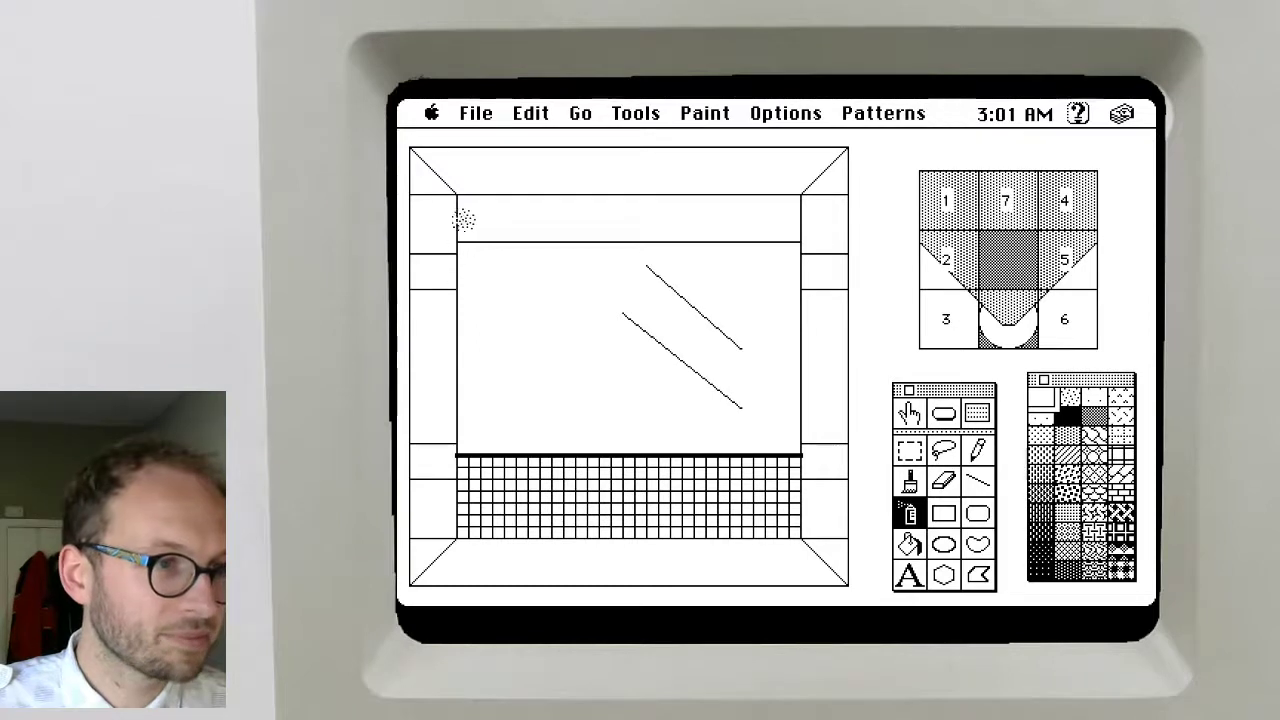
left_click(945, 514)
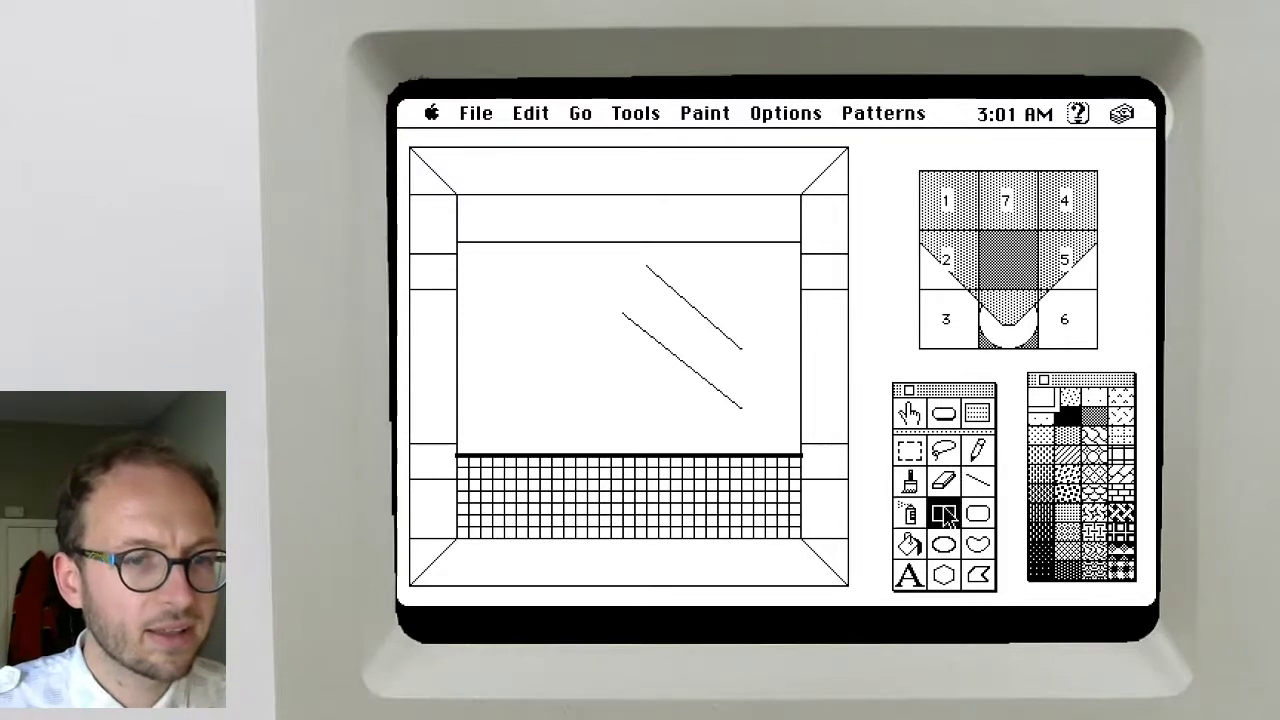
double_click(979, 575)
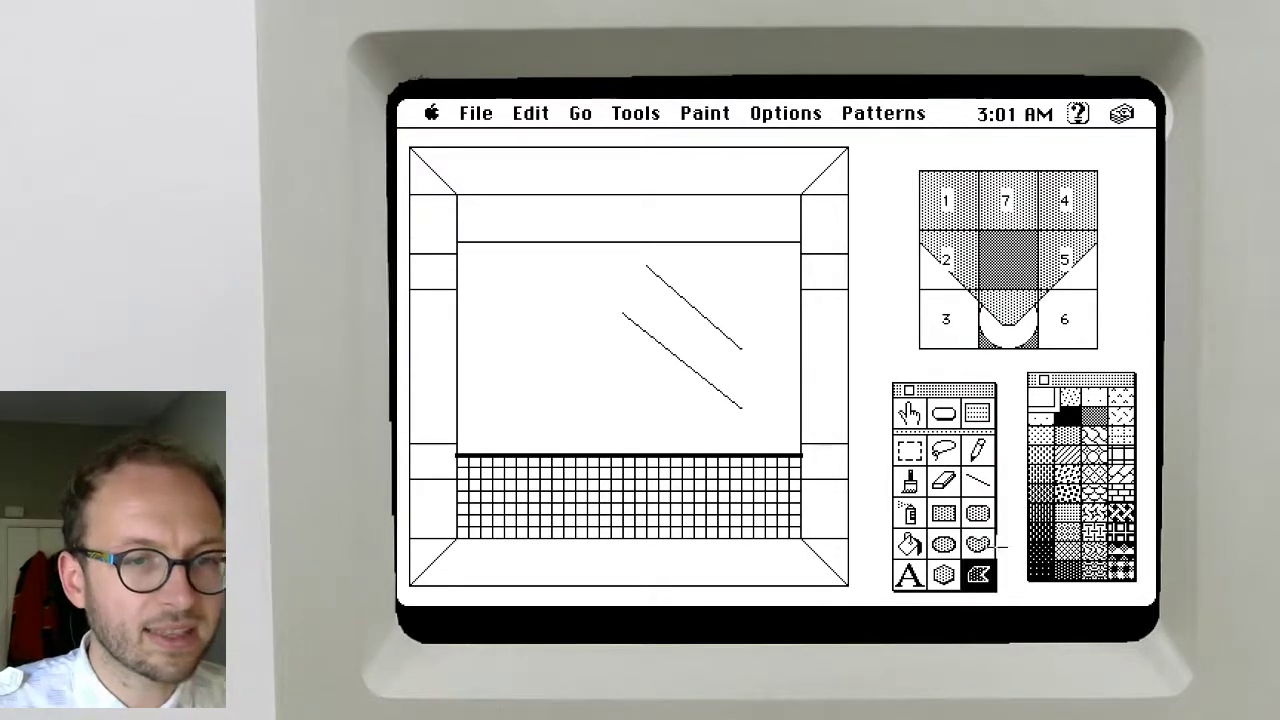
left_click(1068, 398)
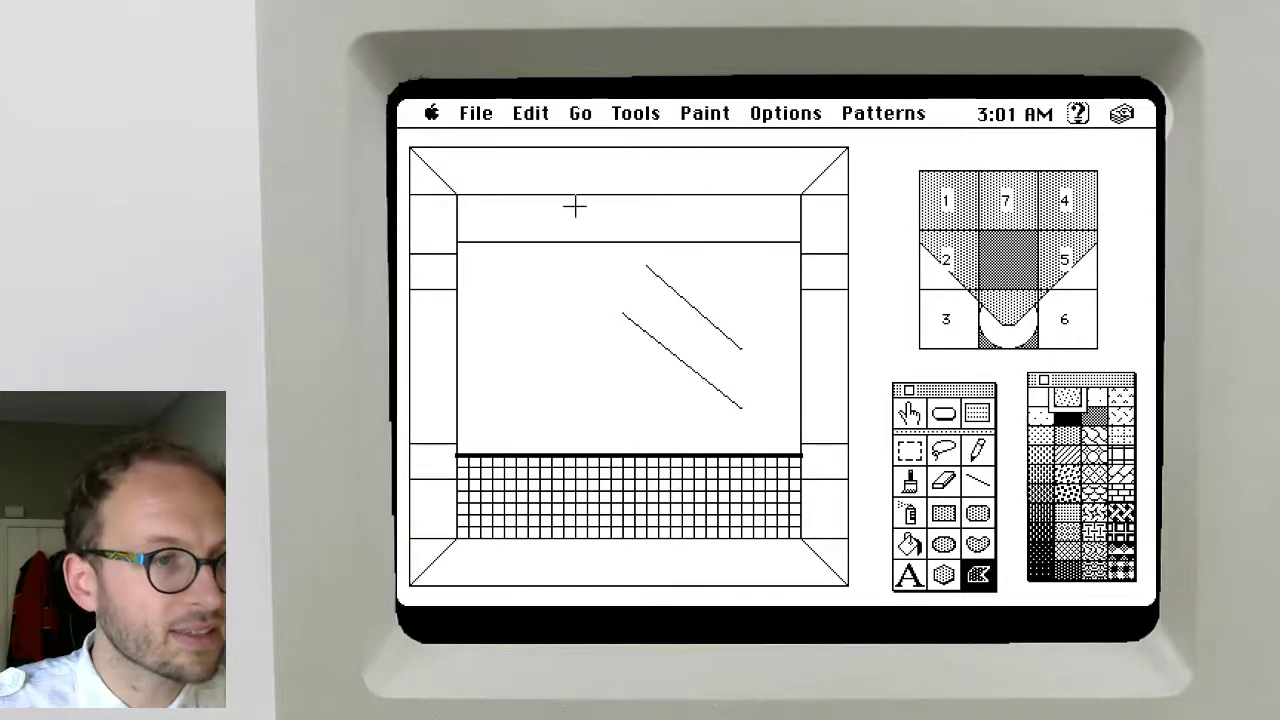
left_click(944, 514)
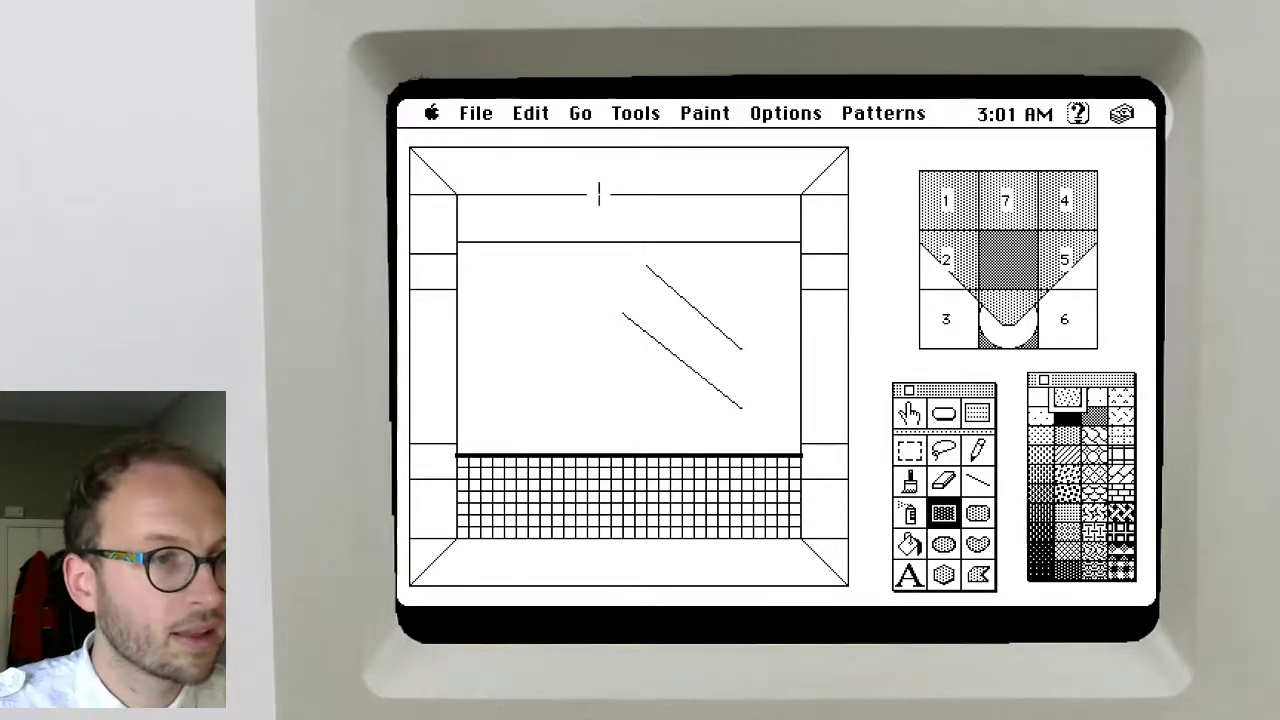
left_click_drag(610, 206, 647, 218)
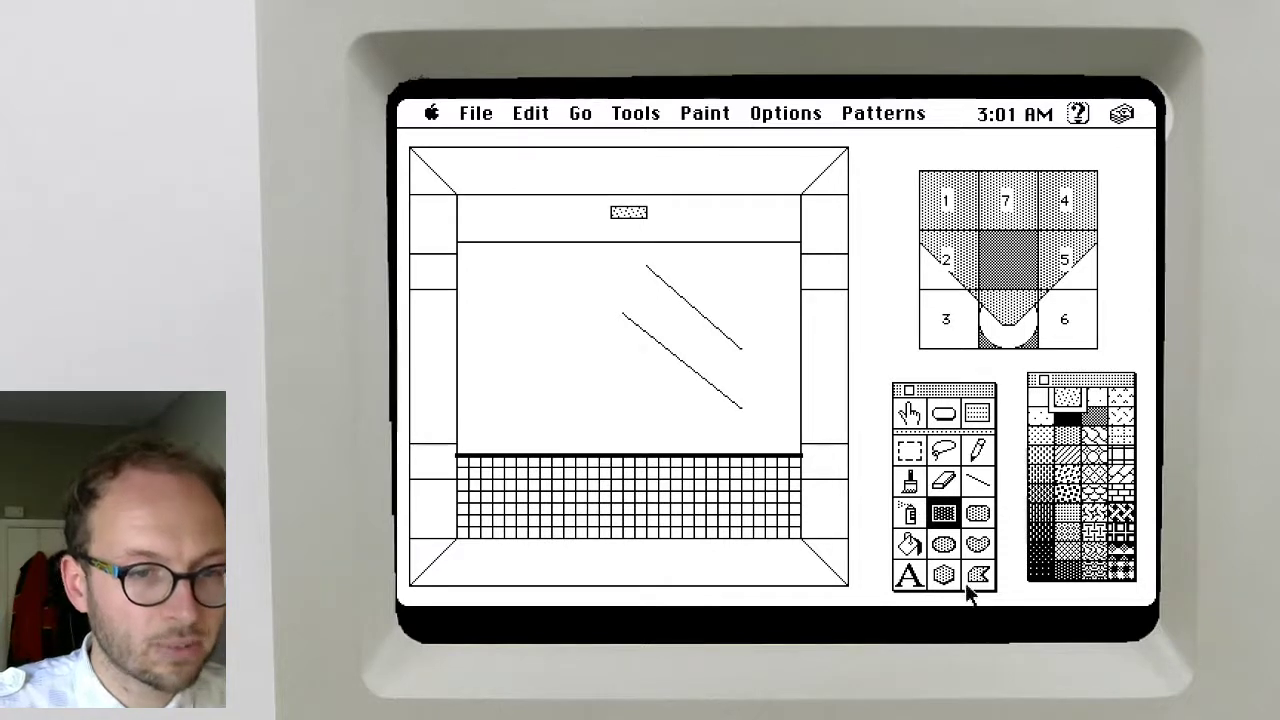
Draw a speckled, flared polygon directly below the small rectangle to form a lampshade
left_click(979, 550)
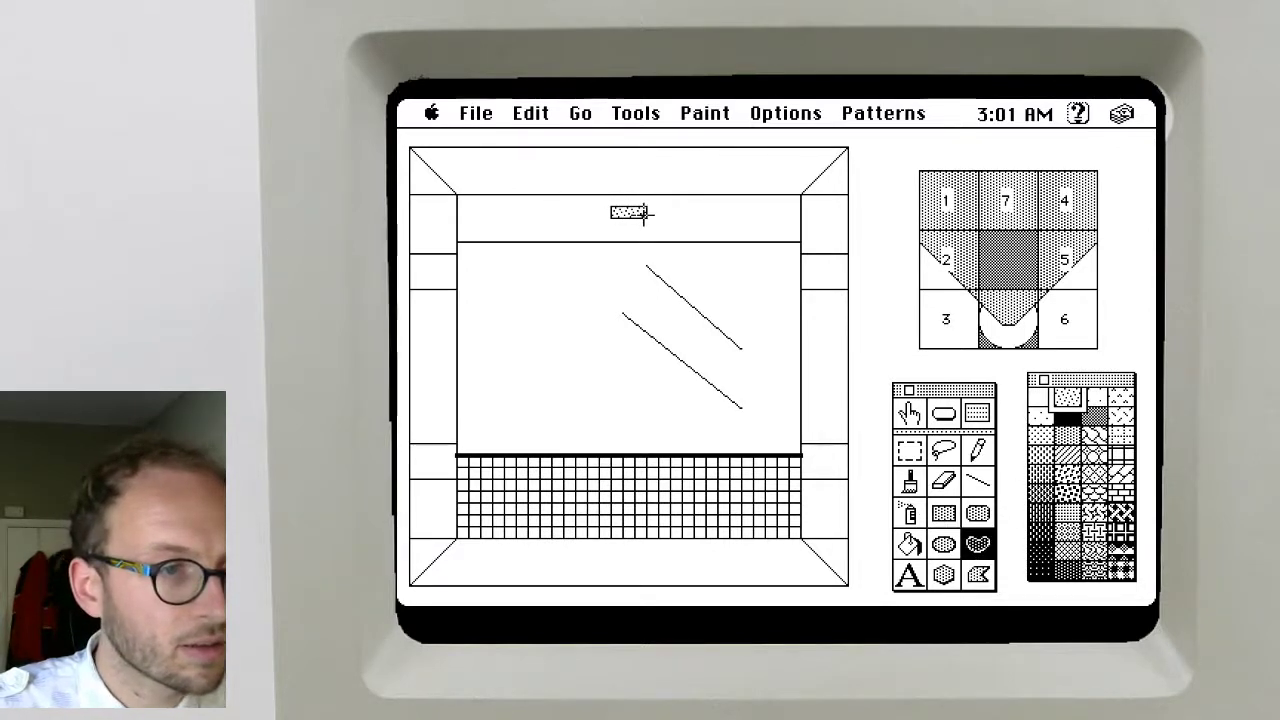
left_click(977, 576)
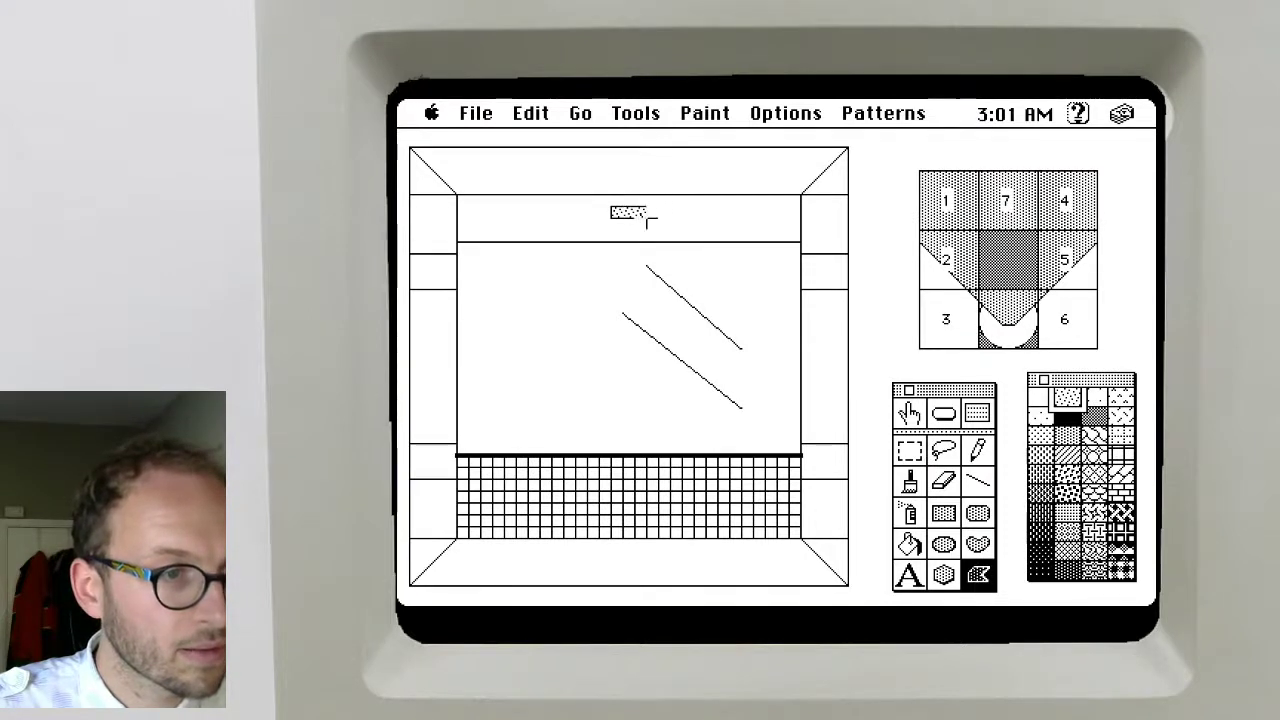
left_click(647, 218)
left_click(669, 229)
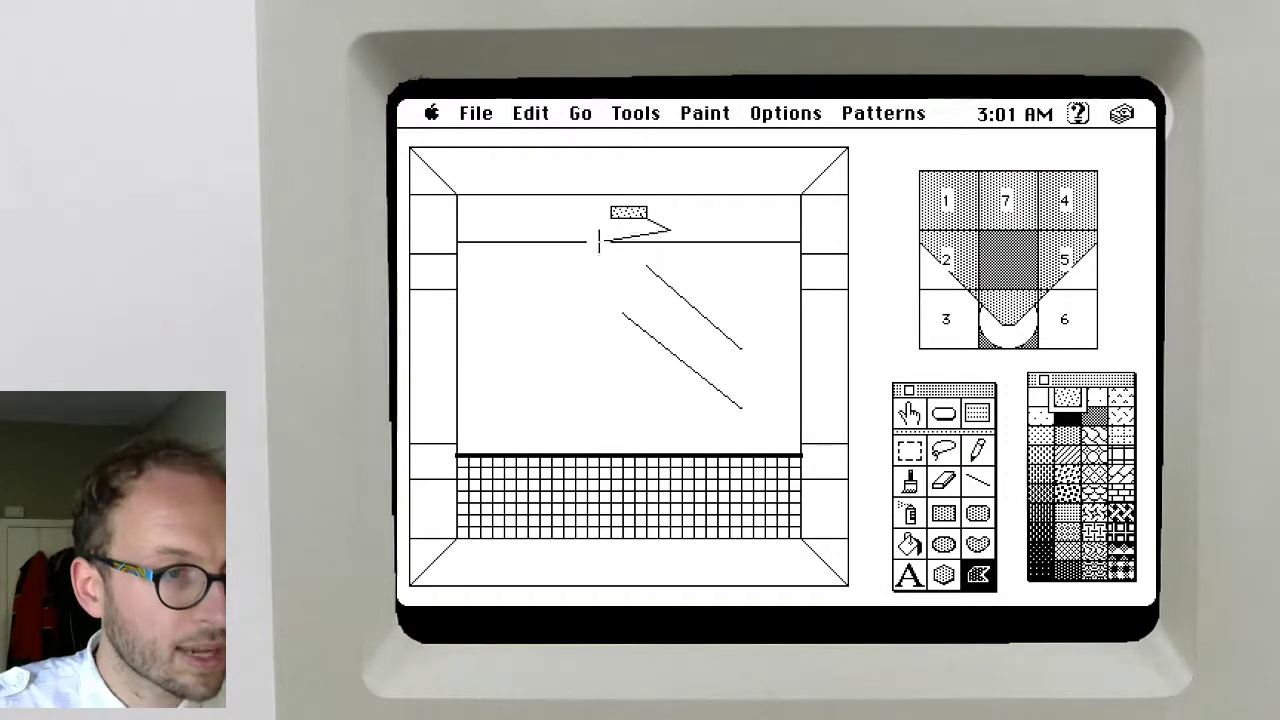
left_click(588, 229)
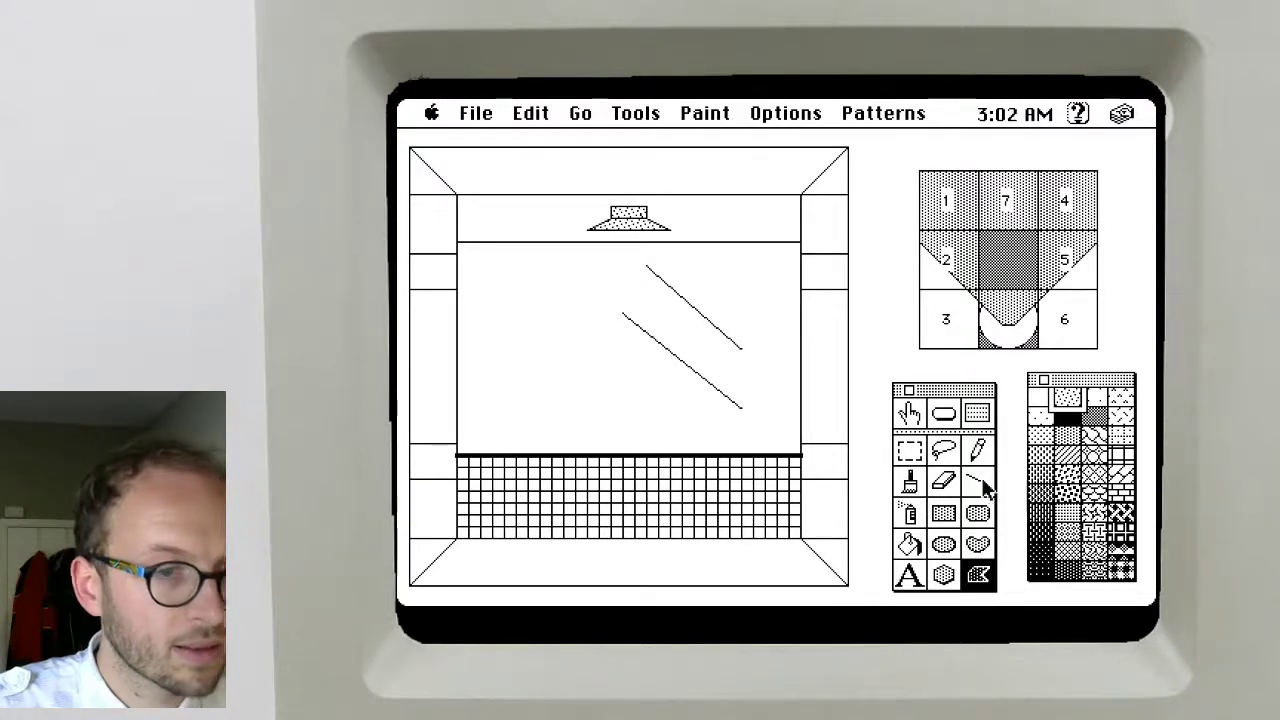
Redraw the small rectangle on top of the lampshade with a regular dotted pattern
left_click(1074, 498)
left_click(1077, 512)
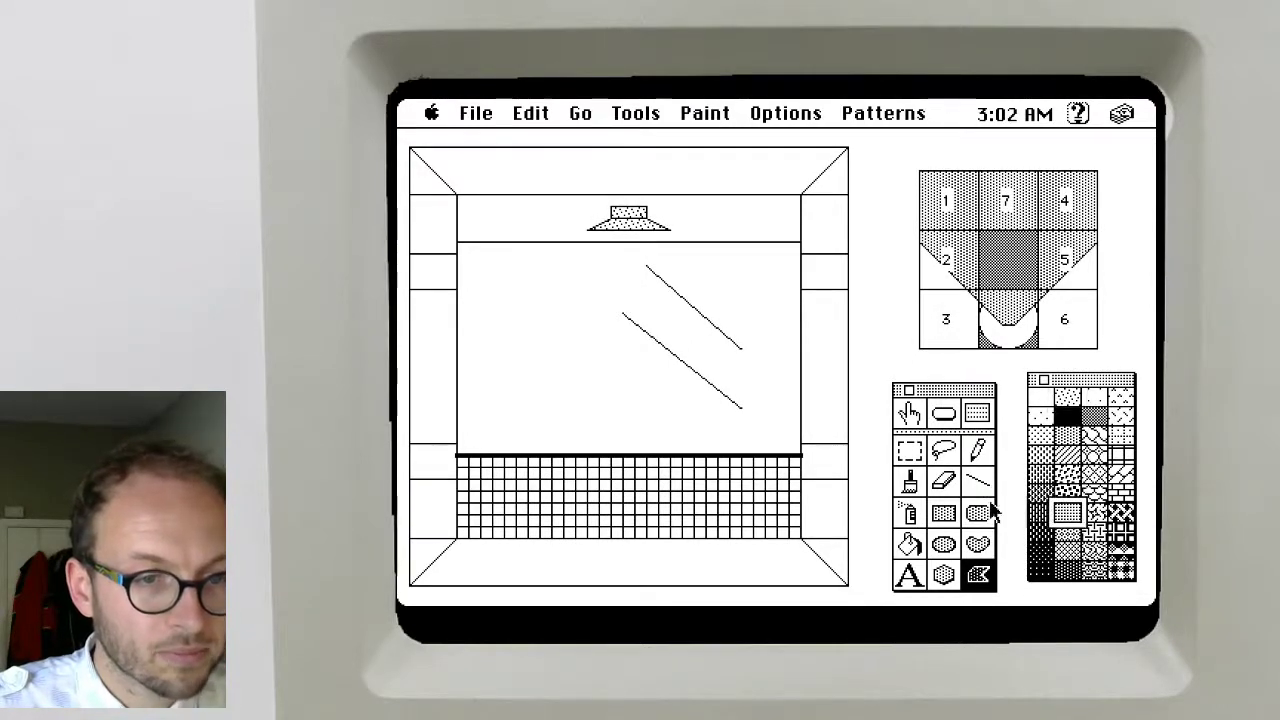
left_click(943, 513)
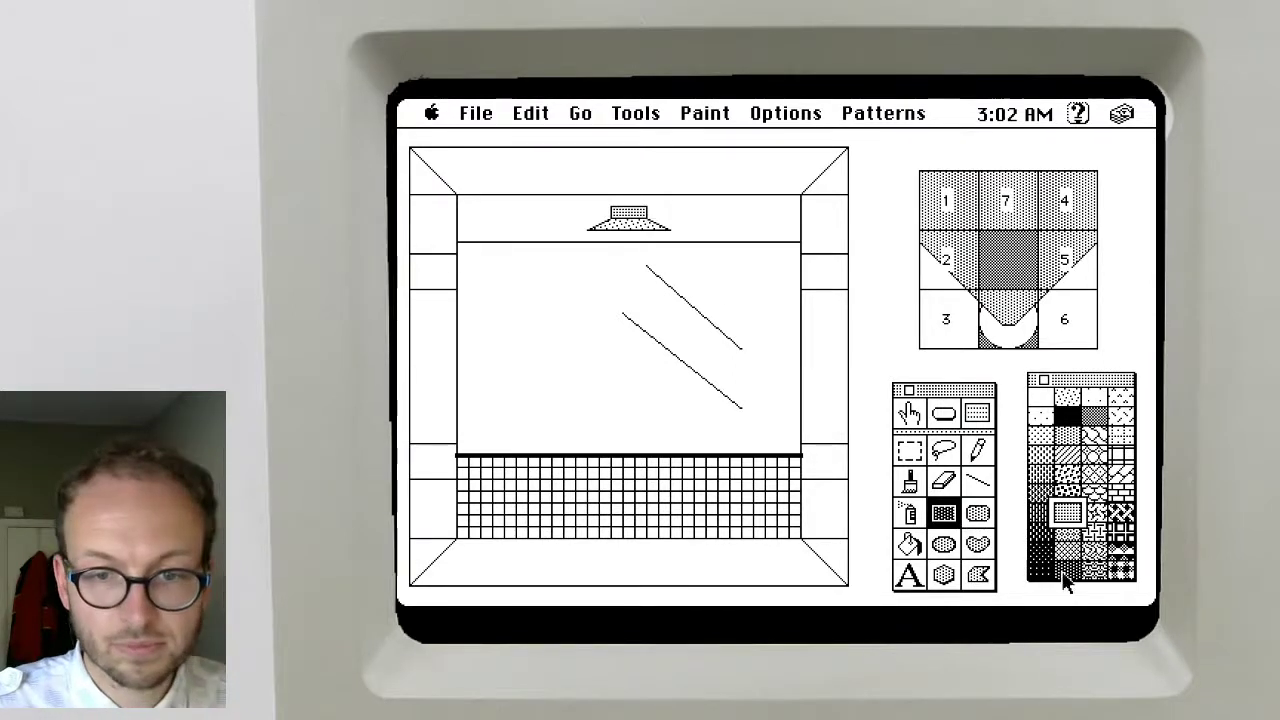
Fill the band around the lamp with the grey dotted pattern using the Bucket tool
left_click(1066, 437)
left_click(909, 543)
left_click(737, 205)
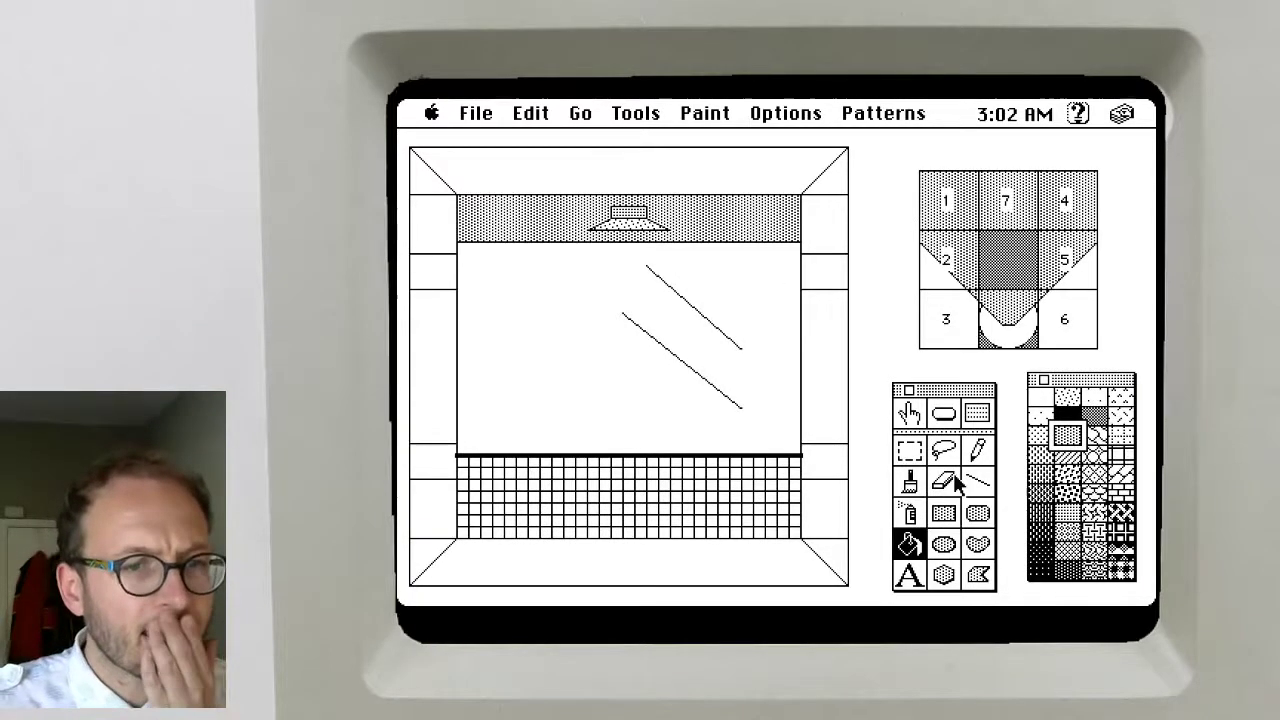
Select the area around the two diagonal reflection lines in the window and delete it
left_click(950, 510)
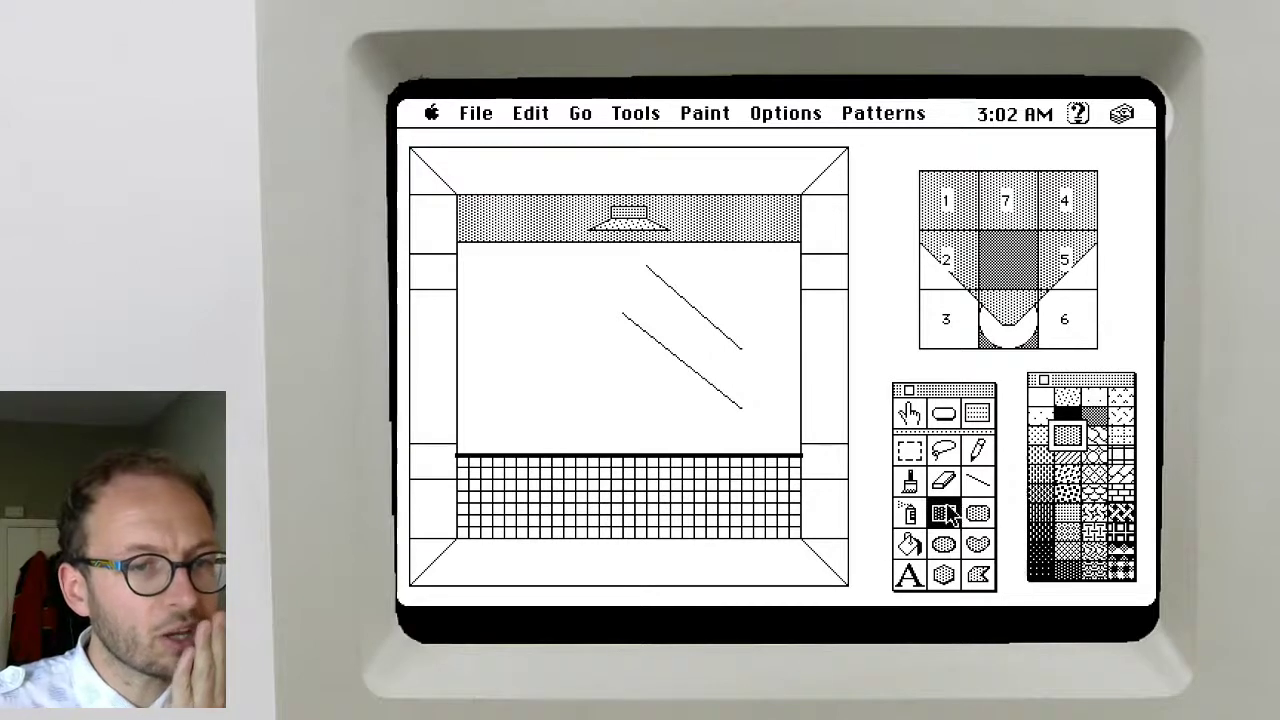
double_click(944, 512)
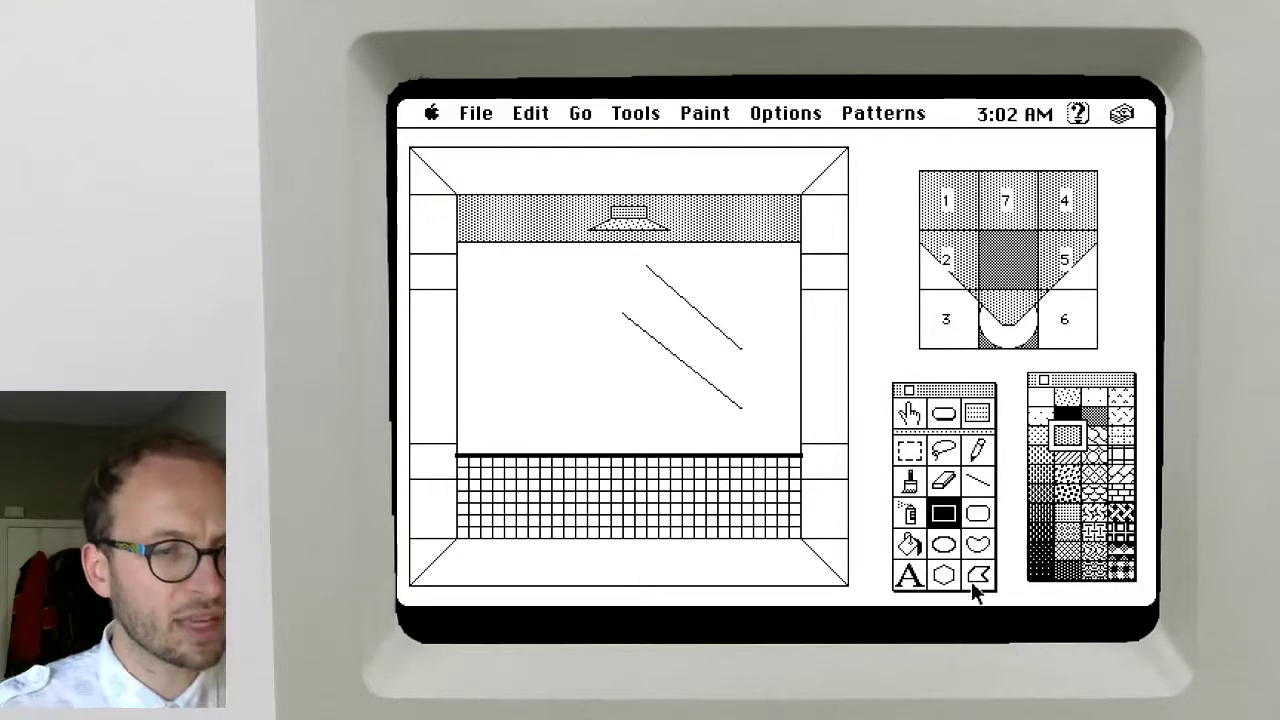
left_click(975, 484)
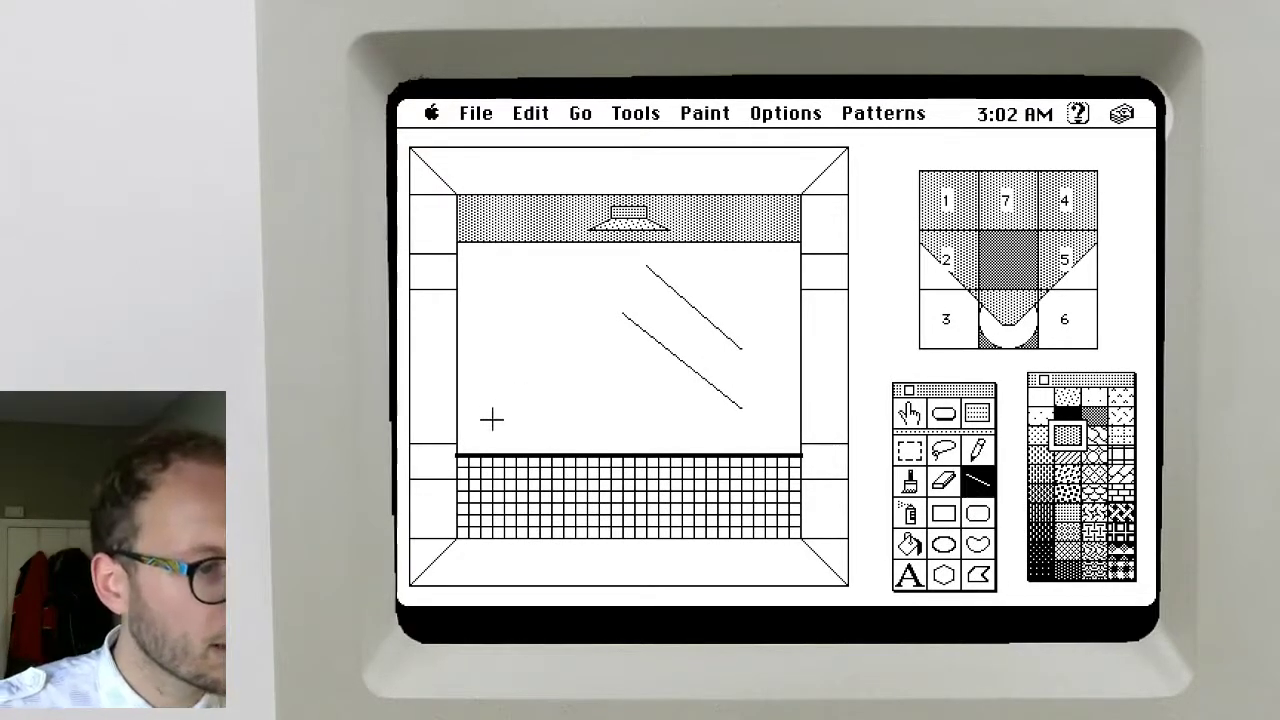
left_click(909, 450)
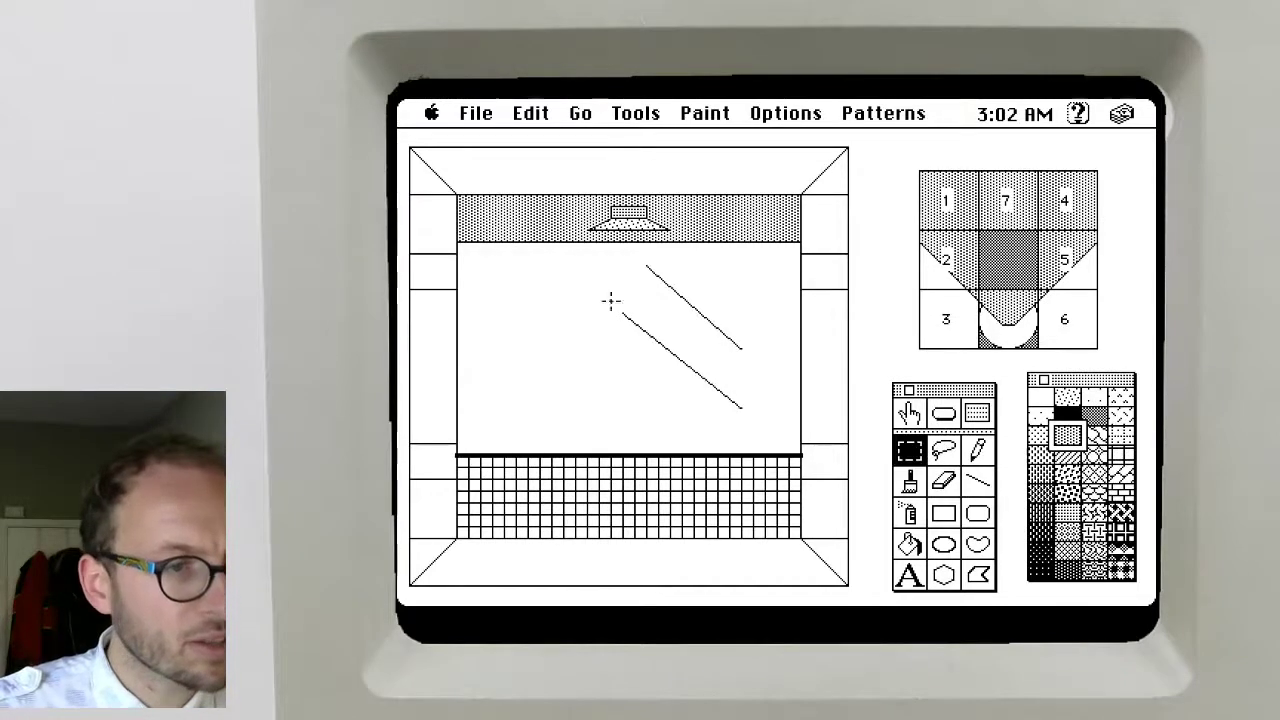
left_click_drag(598, 265, 757, 414)
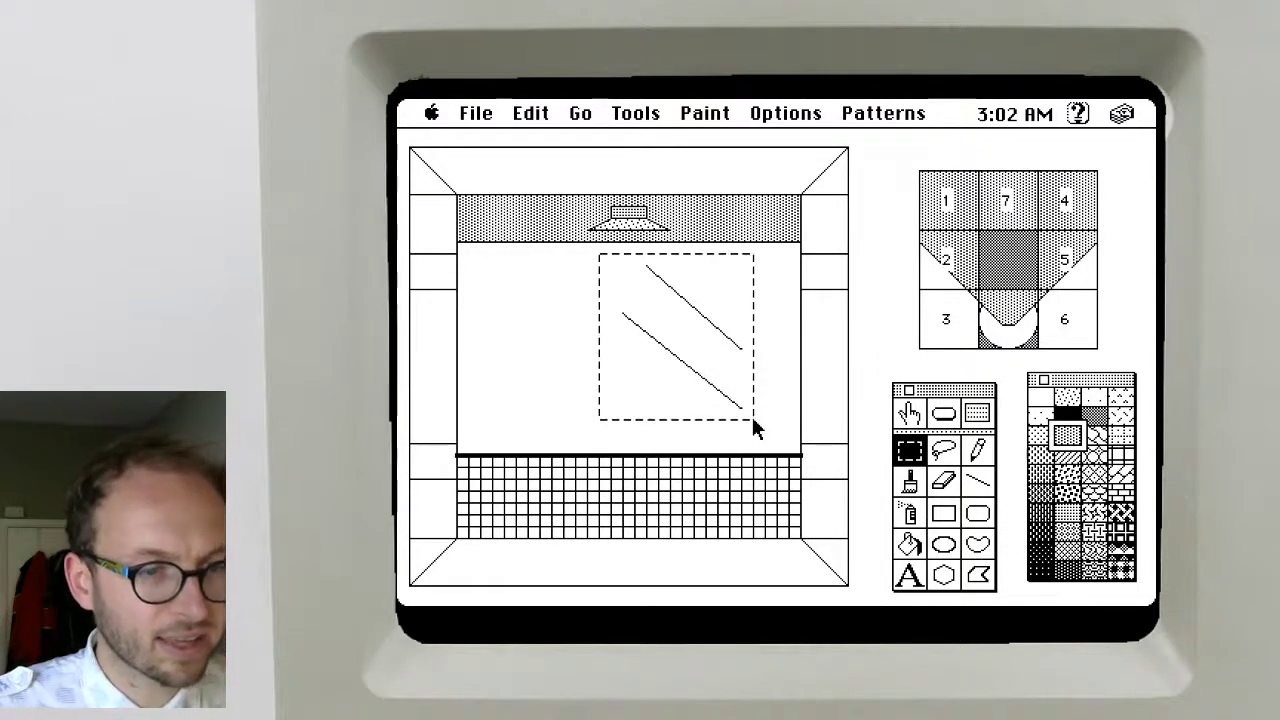
key("BackSpace")
Draw a full-width horizon line low in the window, plus two white-filled rectangles: a wide one overlapping the line and a smaller one above it
left_click(975, 484)
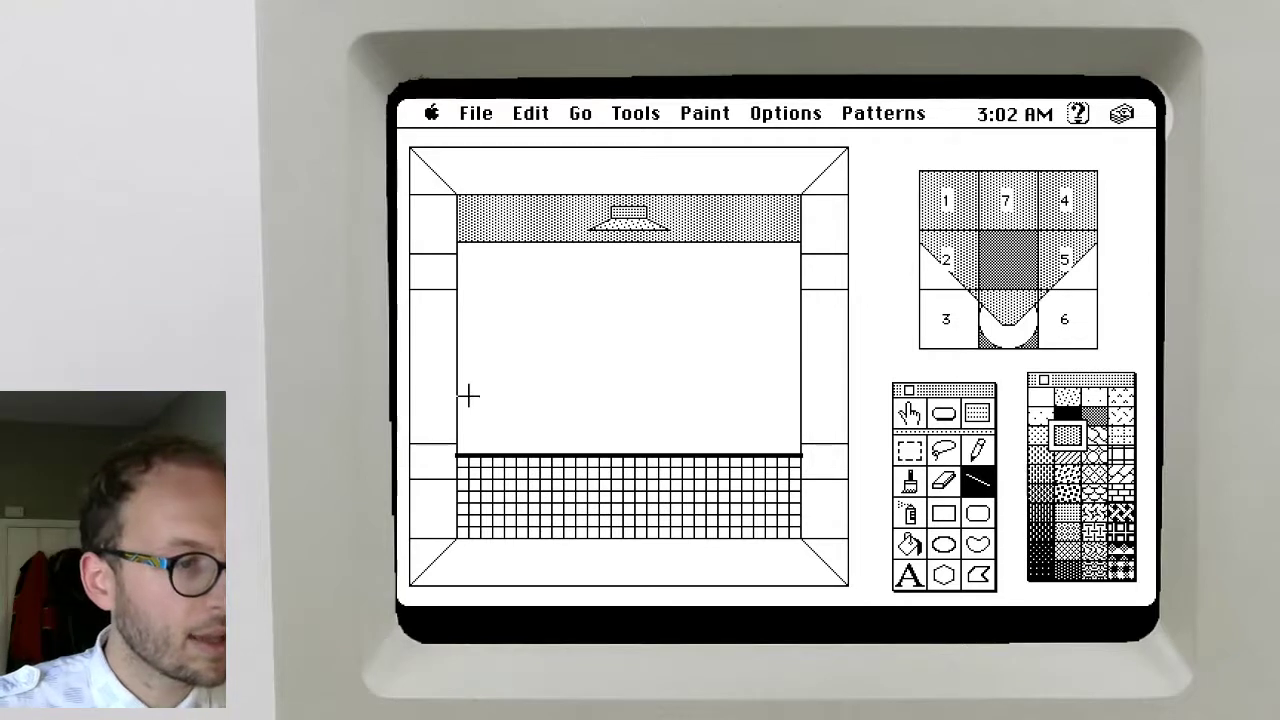
left_click_drag(456, 396, 800, 396)
double_click(943, 513)
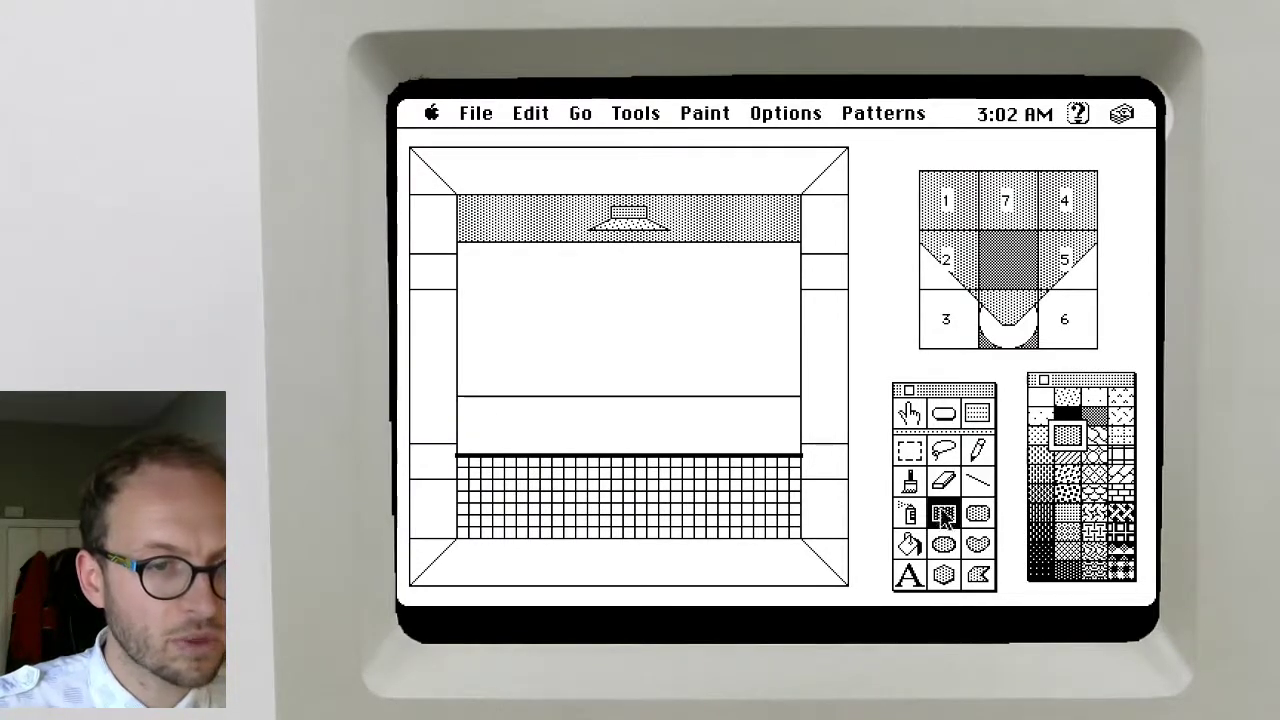
left_click(1046, 402)
left_click_drag(788, 360, 658, 420)
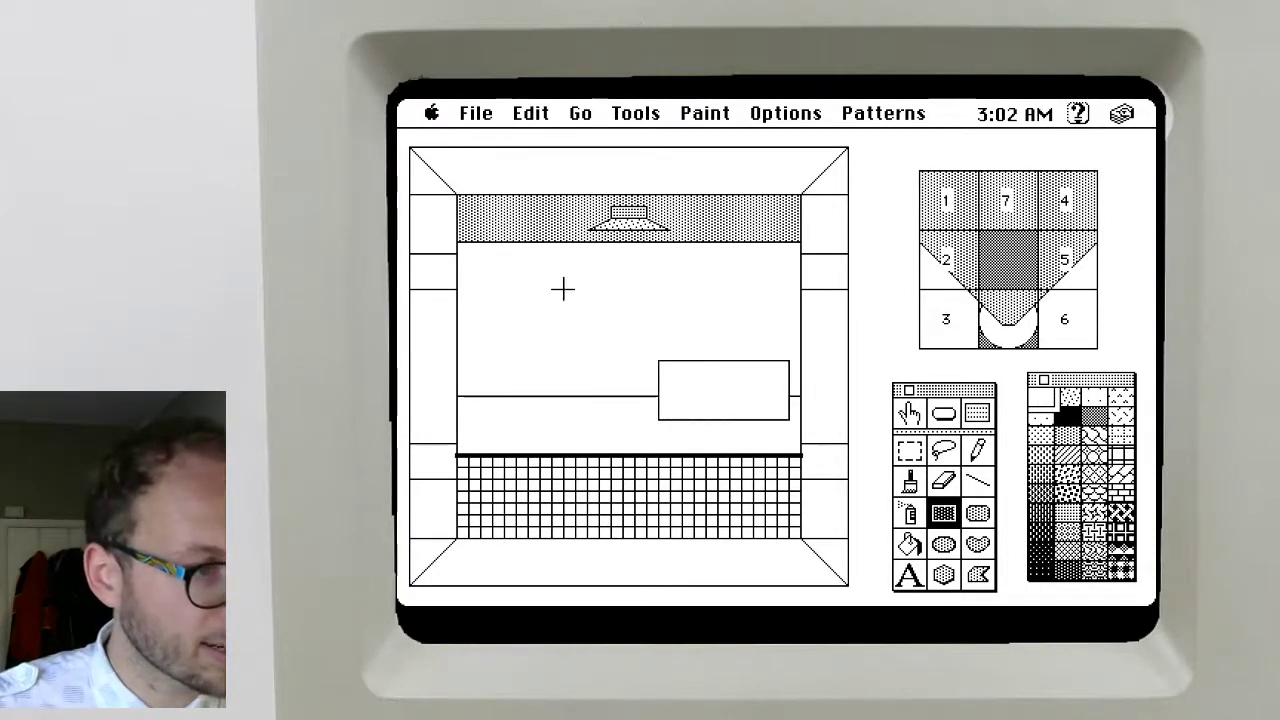
left_click_drag(522, 328, 480, 372)
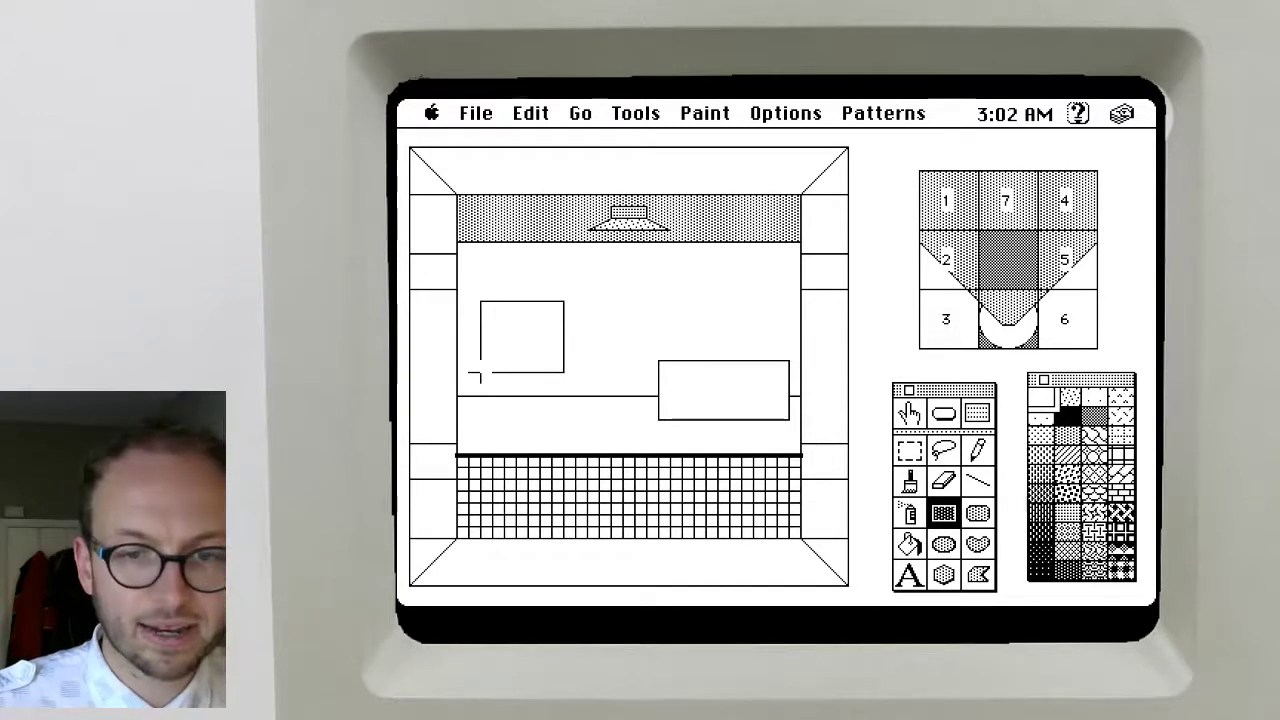
Select the window area containing the horizon line and both rectangles, and lighten its lines
left_click(909, 451)
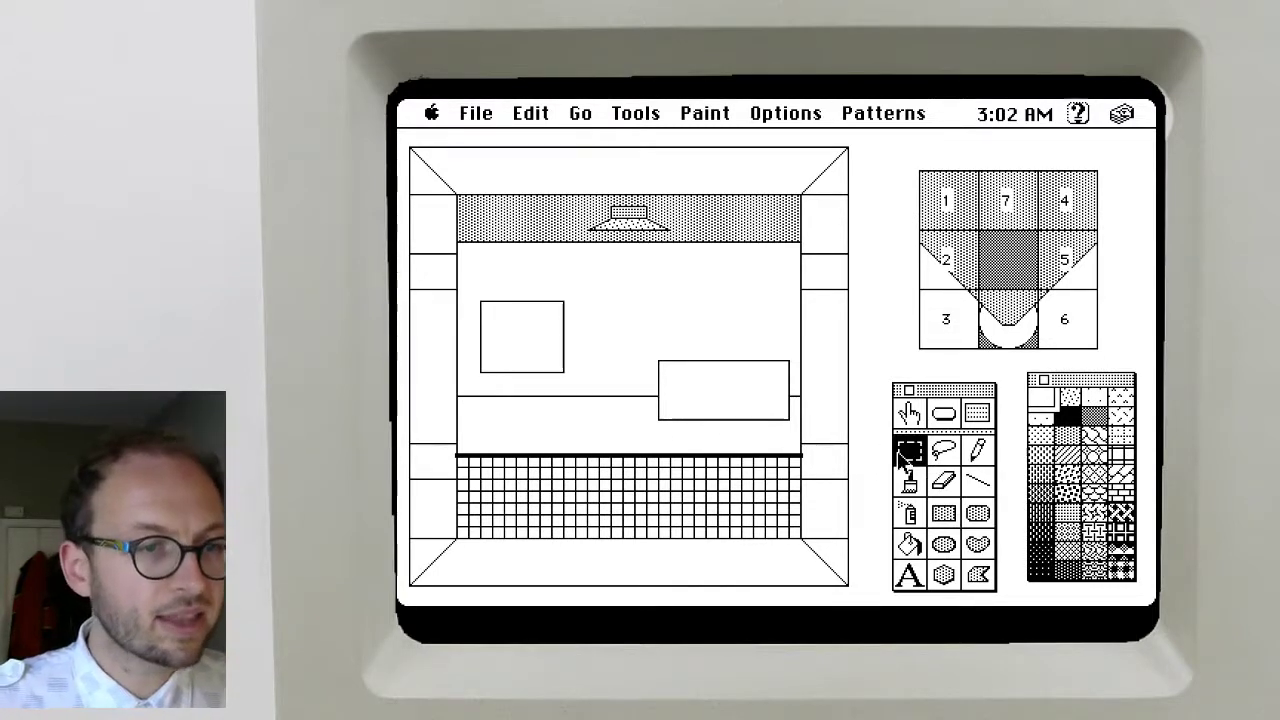
left_click_drag(456, 277, 800, 432)
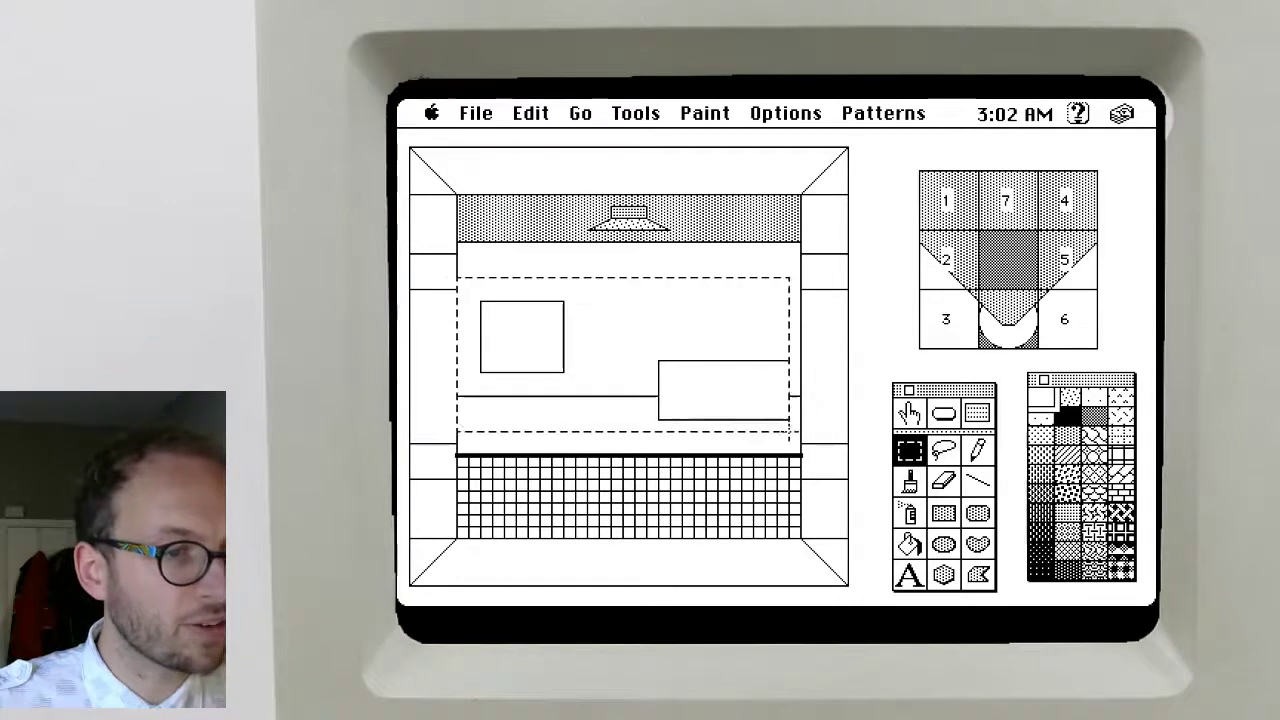
mouse_move(717, 113)
left_mouse_down()
mouse_move(766, 257)
mouse_move(766, 312)
left_mouse_up()
left_click_drag(683, 112, 702, 260)
mouse_move(691, 113)
left_mouse_down()
mouse_move(720, 306)
mouse_move(673, 112)
mouse_move(723, 305)
mouse_move(717, 106)
mouse_move(716, 358)
mouse_move(690, 171)
mouse_move(680, 329)
mouse_move(680, 306)
left_mouse_up()
left_click_drag(682, 123, 694, 314)
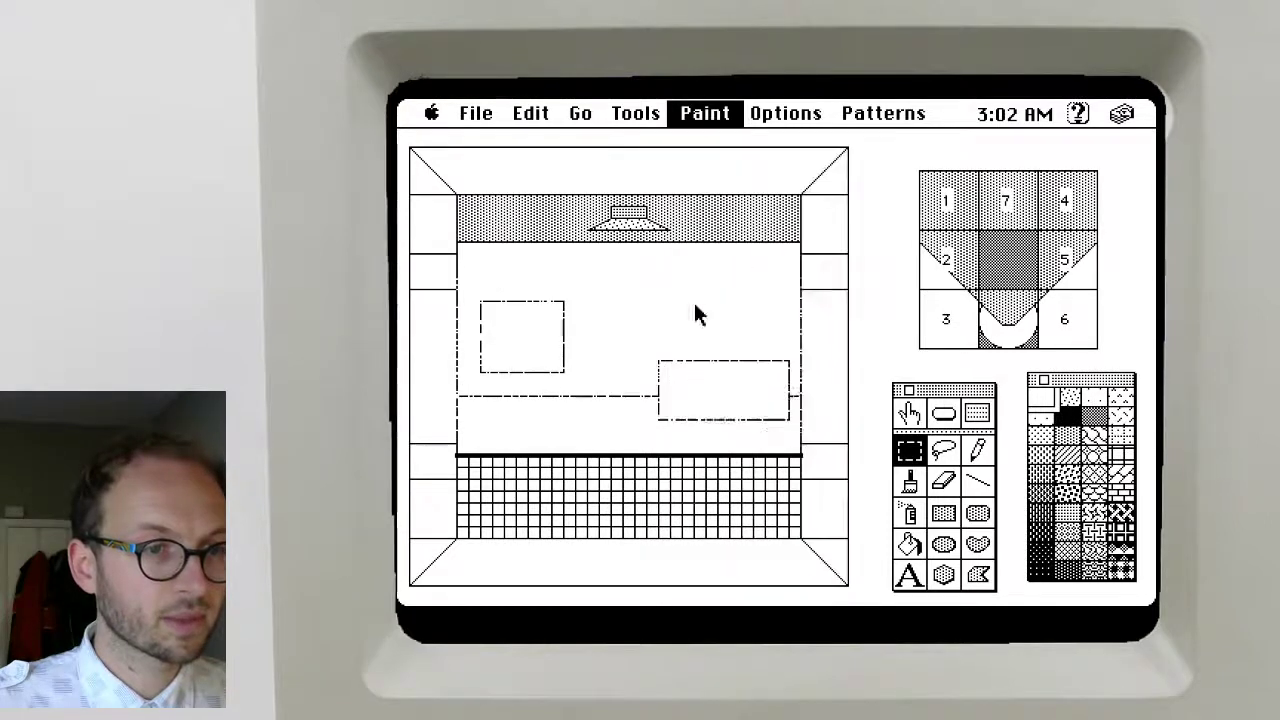
Draw three parallel diagonal reflection lines across wall 8's window with the Line tool
left_click(978, 482)
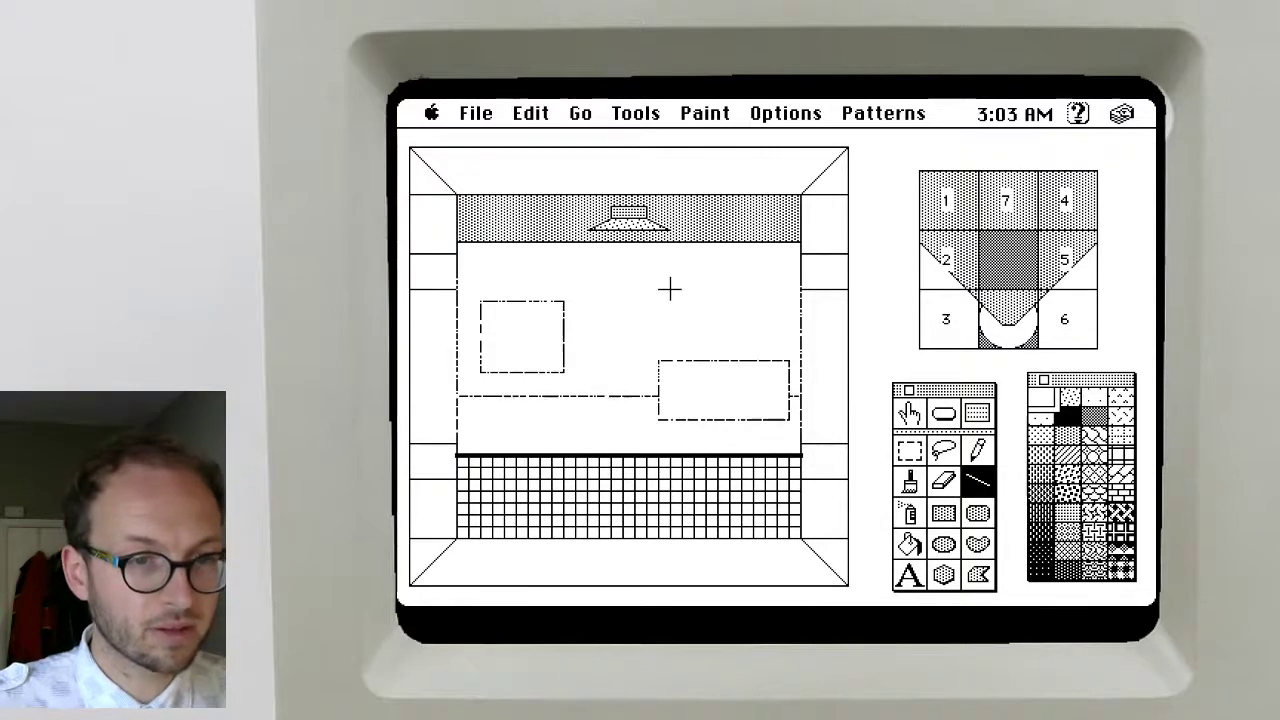
left_click_drag(671, 289, 741, 358)
left_click_drag(598, 300, 717, 430)
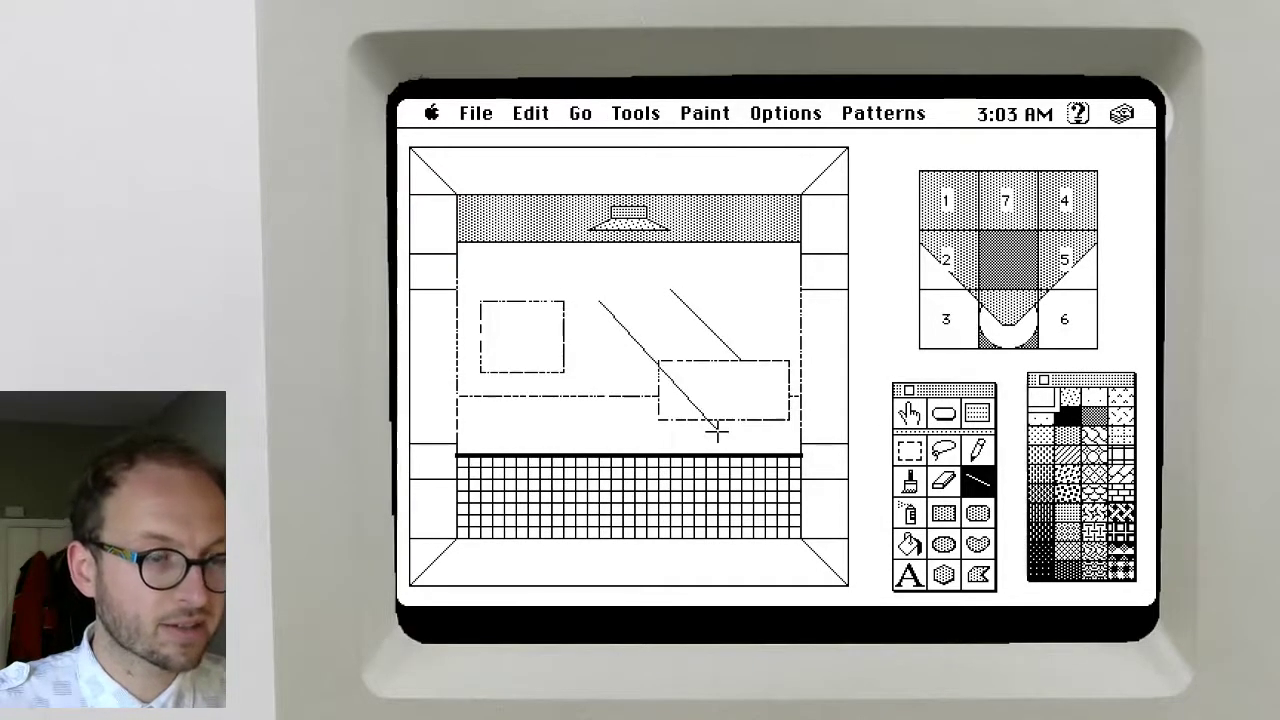
left_click_drag(587, 348, 684, 455)
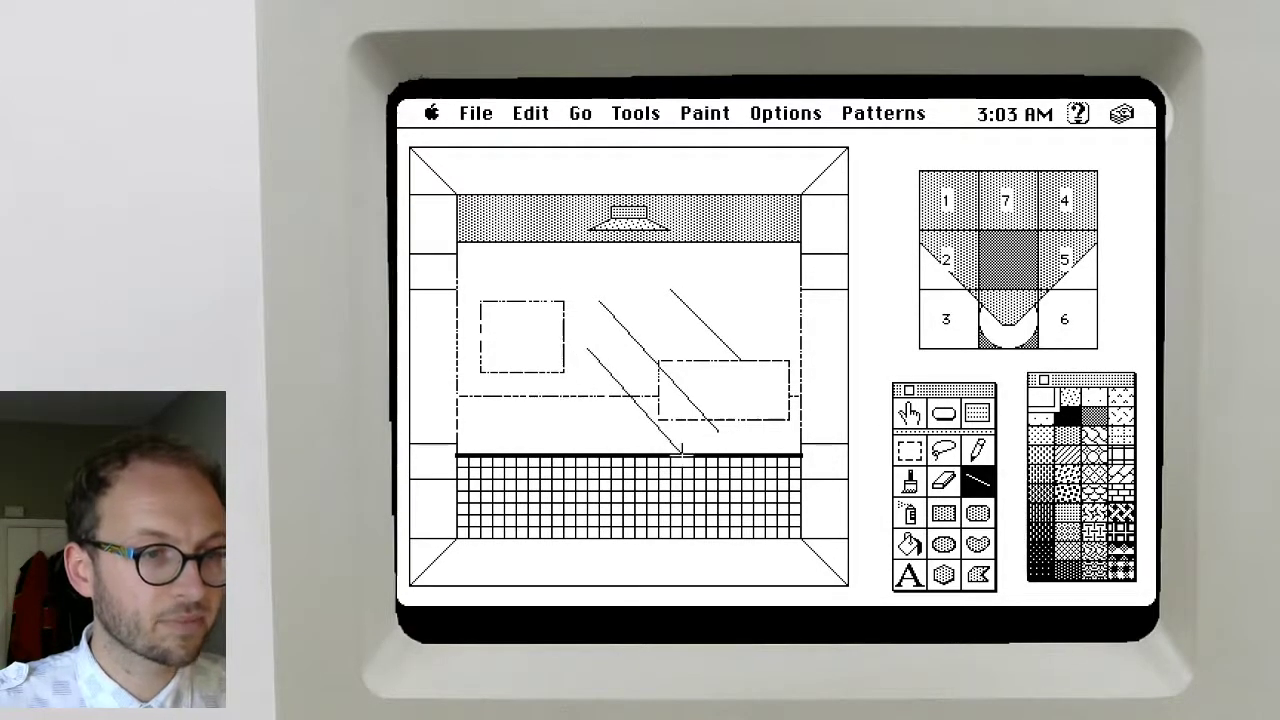
Go from the wall 8 card to the room view card with the compass letters around the map
key("Left")
key("Left")
key("Left")
key("Left")
key("Left")
key("Left")
key("Left")
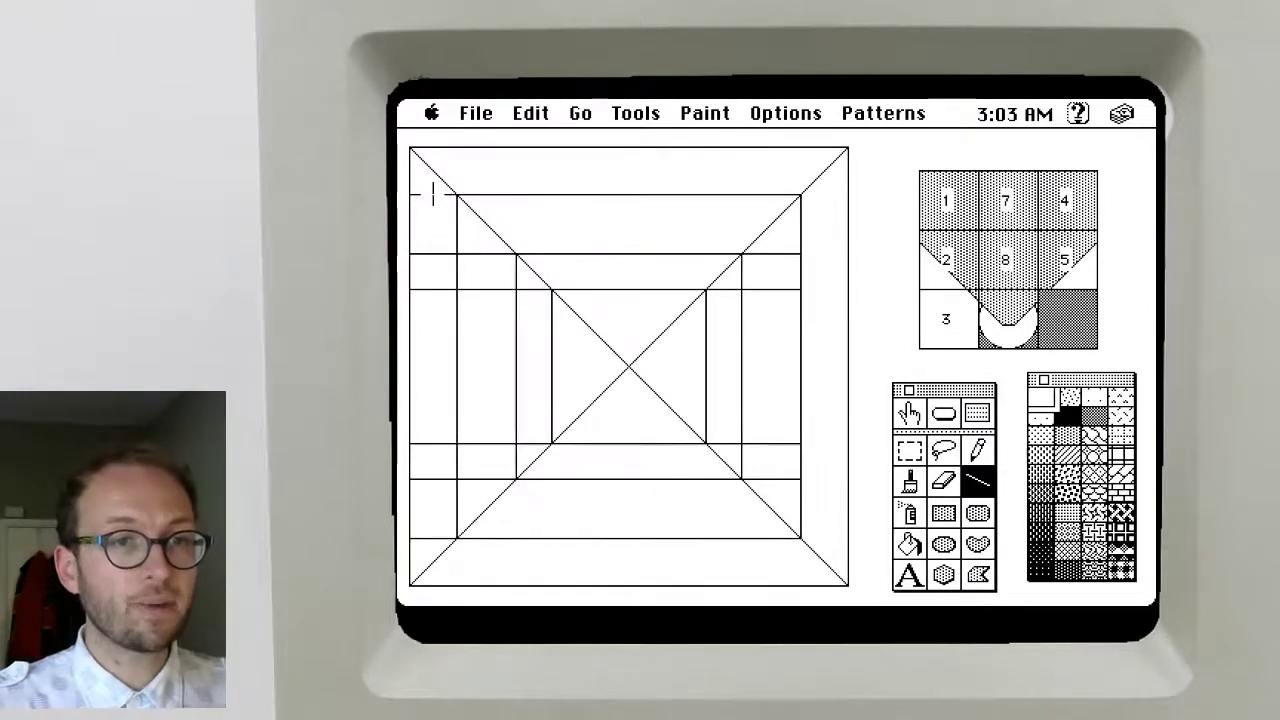
key("Left")
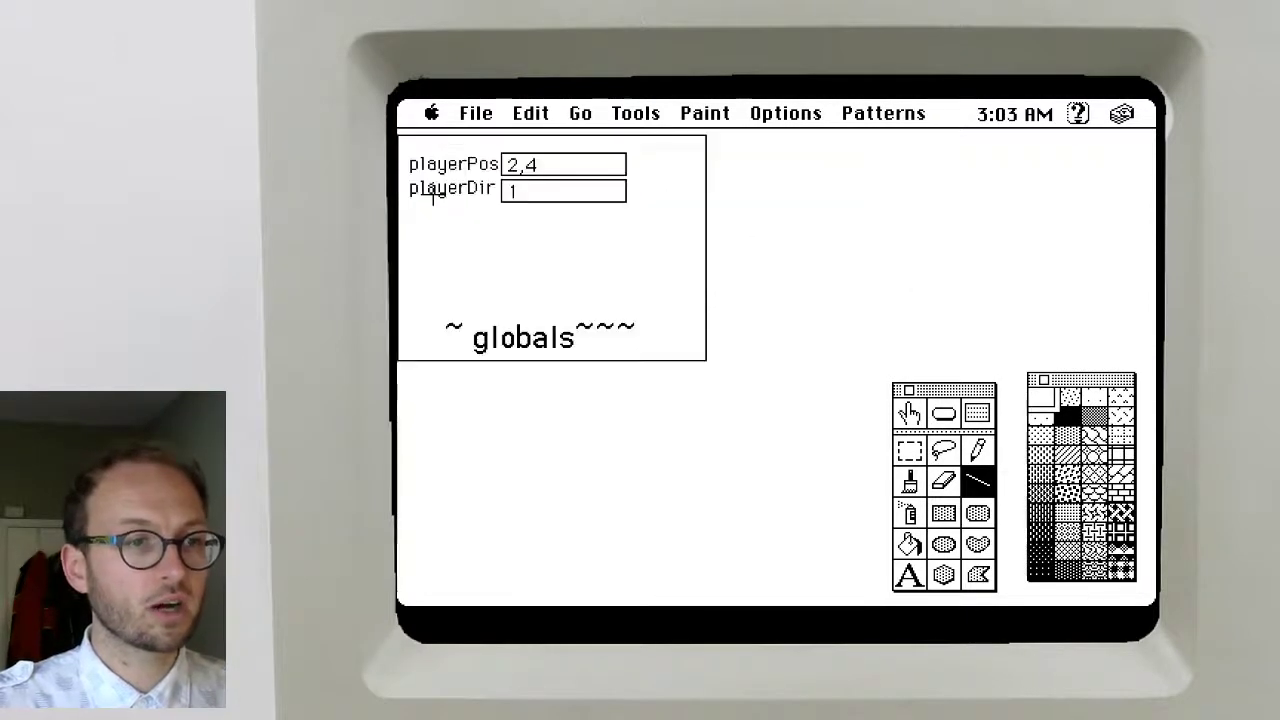
key("Right")
key("Left")
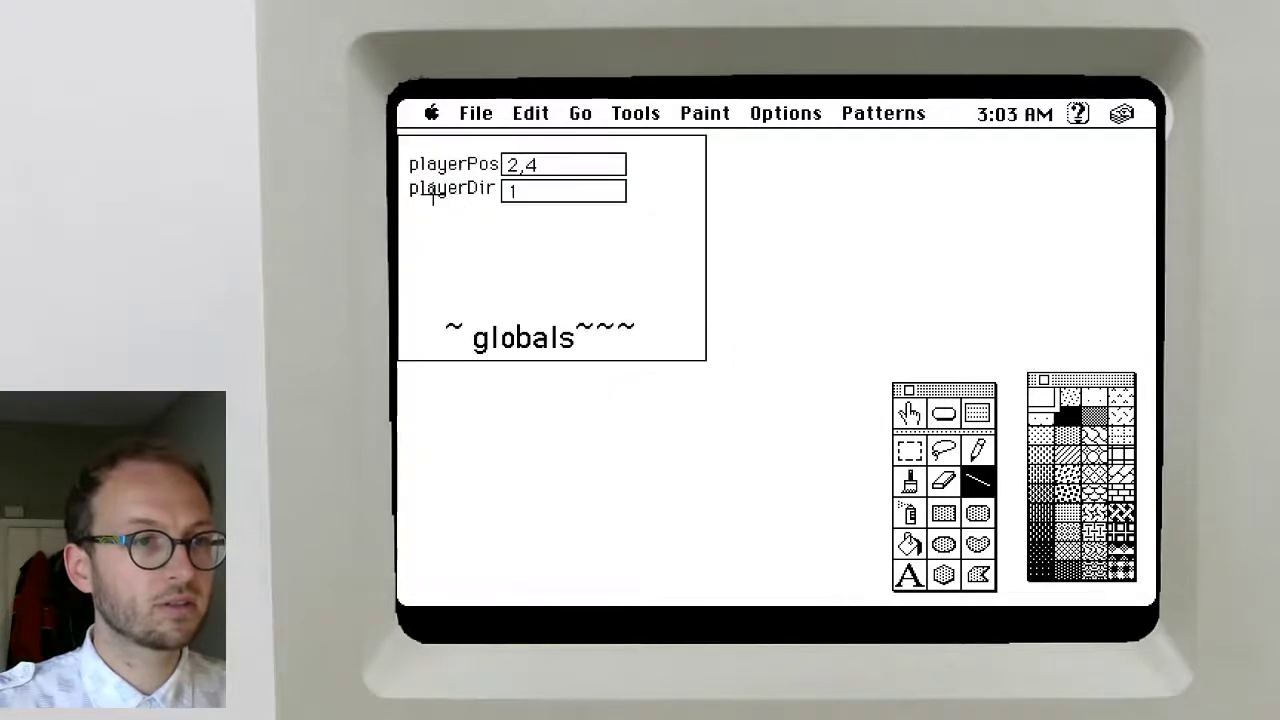
key("Right")
key("Left")
key("Right")
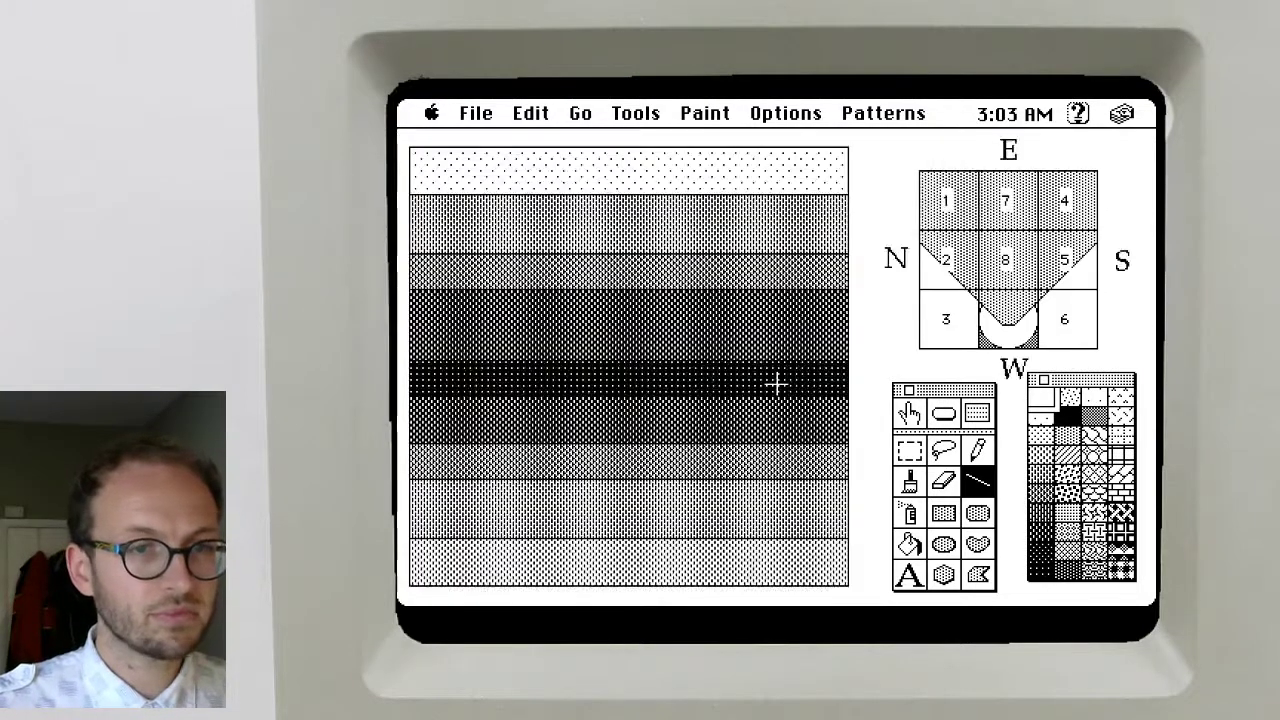
Run drawWalls "1,3,8" from the message box in the room view, and close the message box
left_click(941, 414)
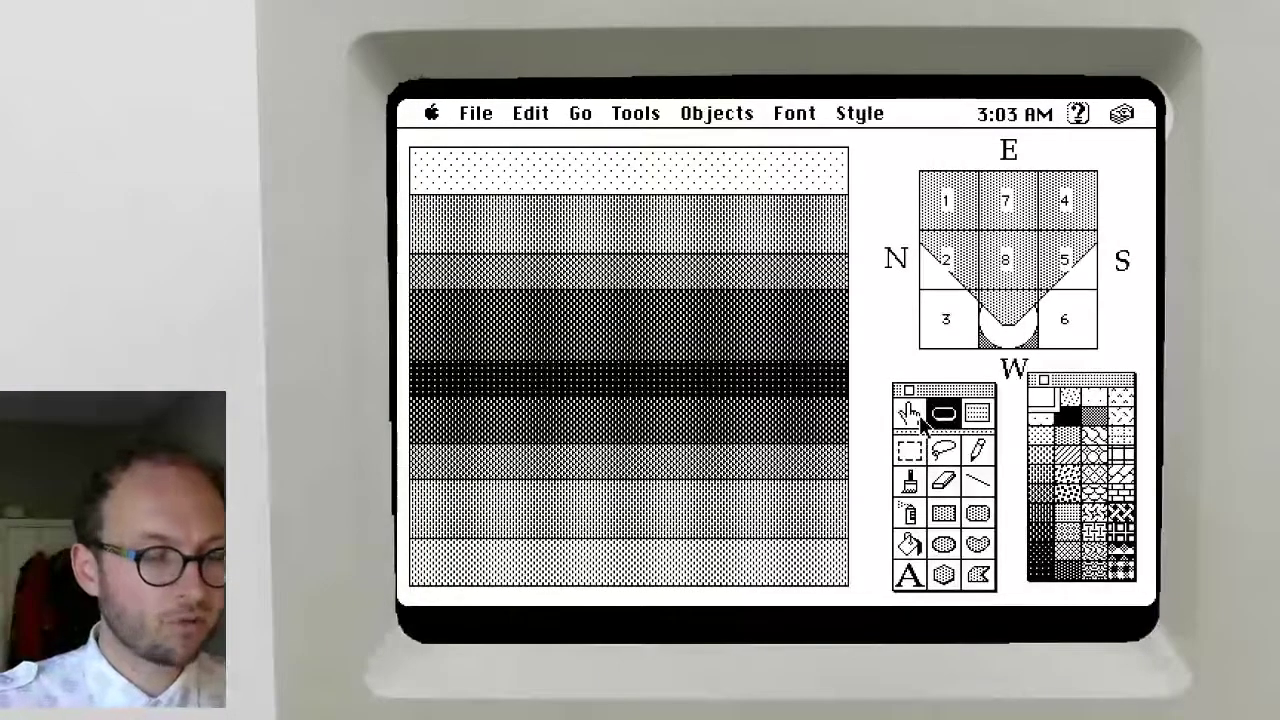
key("super+m")
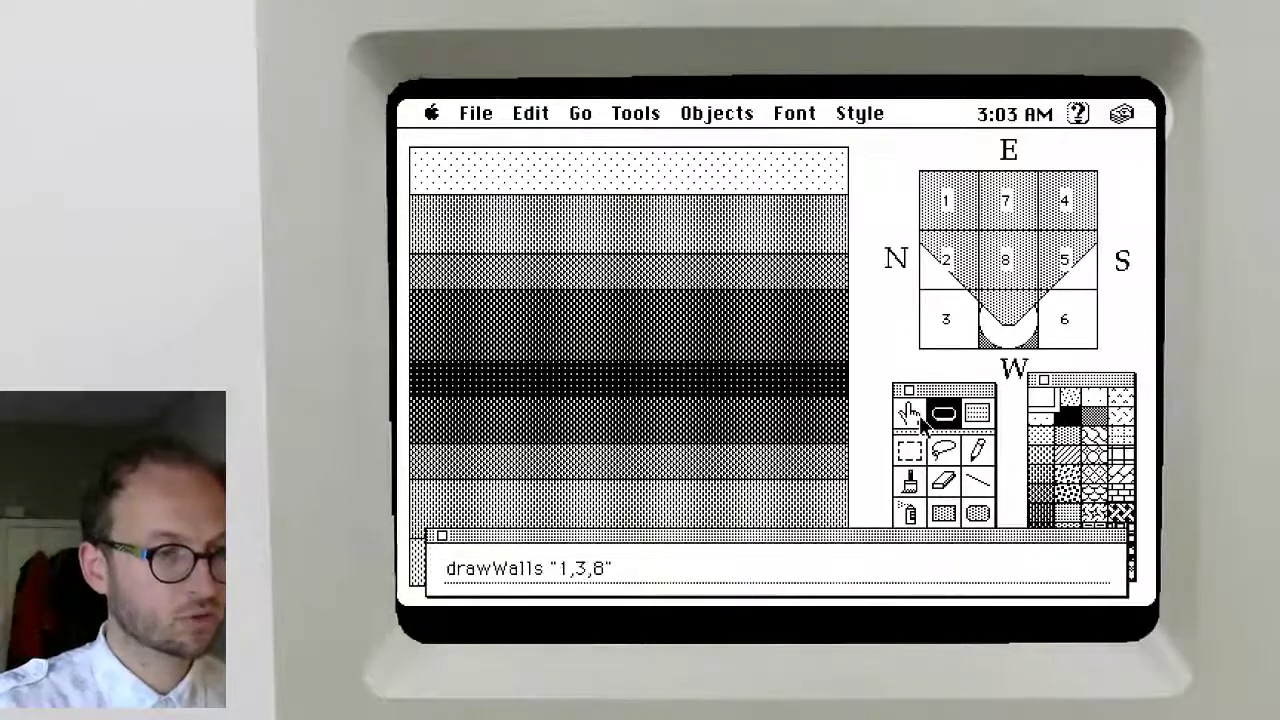
key("super+Tab")
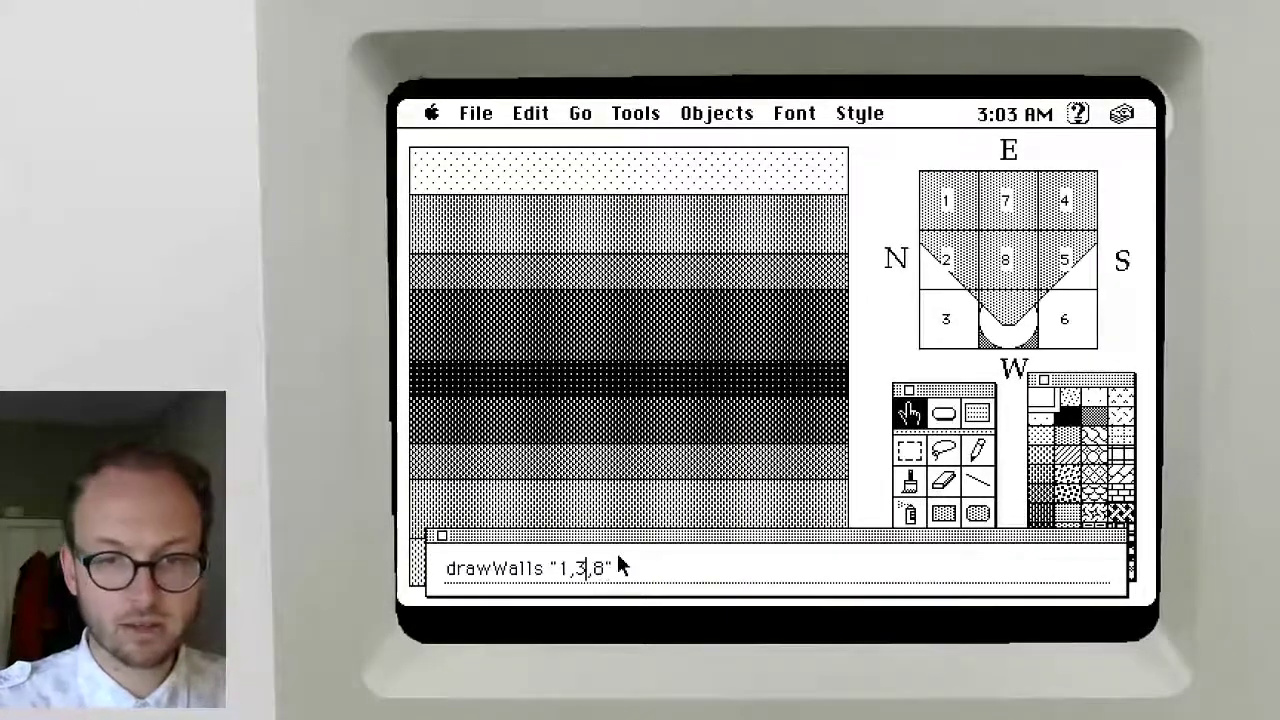
key("Return")
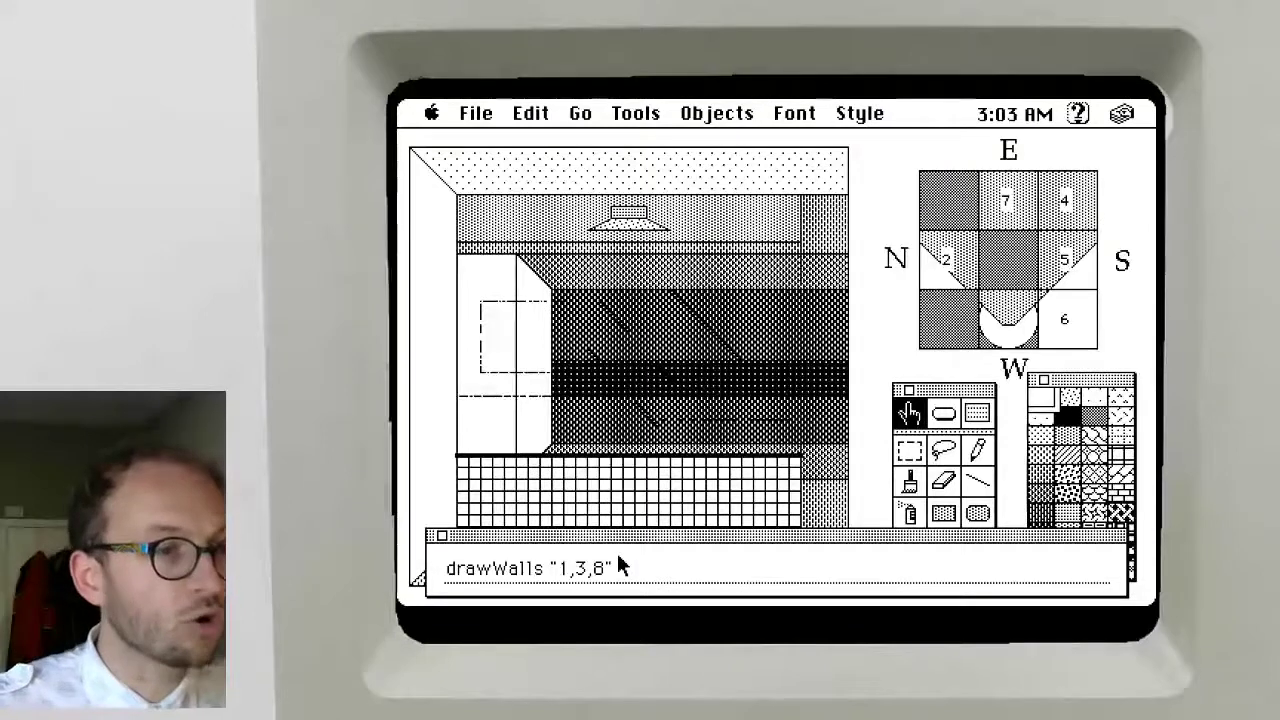
left_click(439, 535)
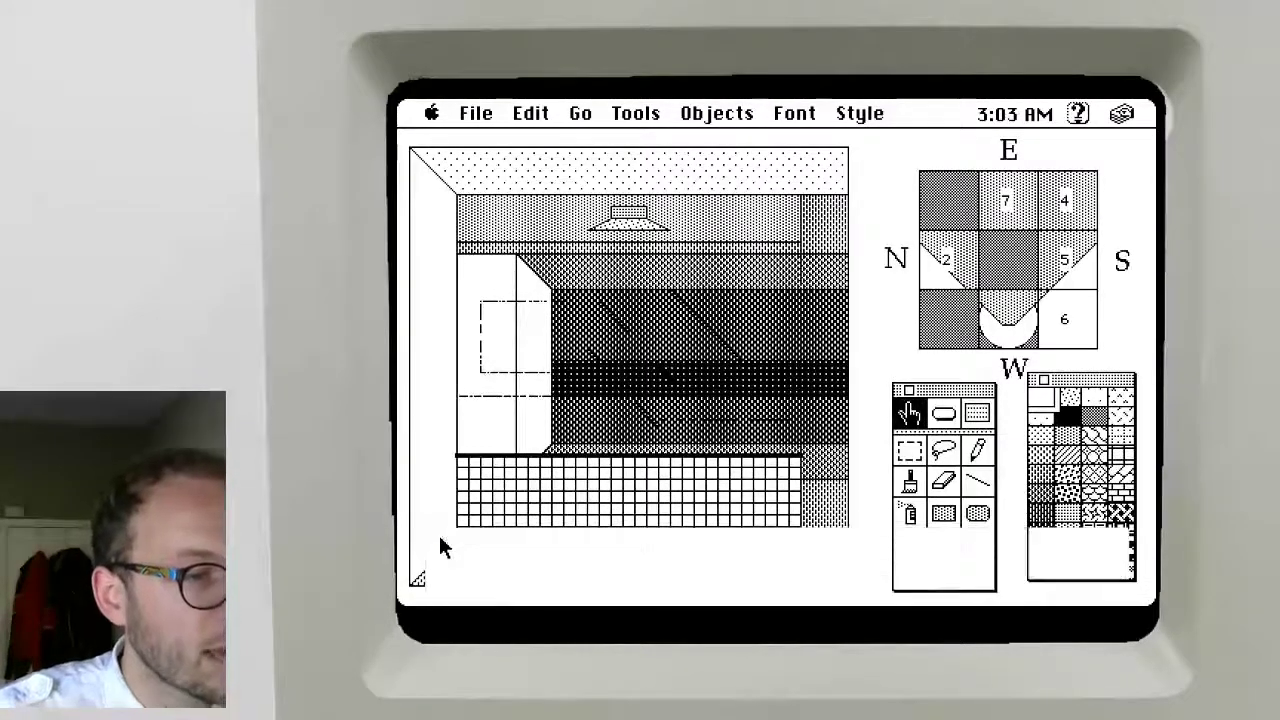
Outline the whole of wall 8 with an unfilled rectangle on its card, and redraw walls 1, 3 and 8 in the room view
left_click(462, 284)
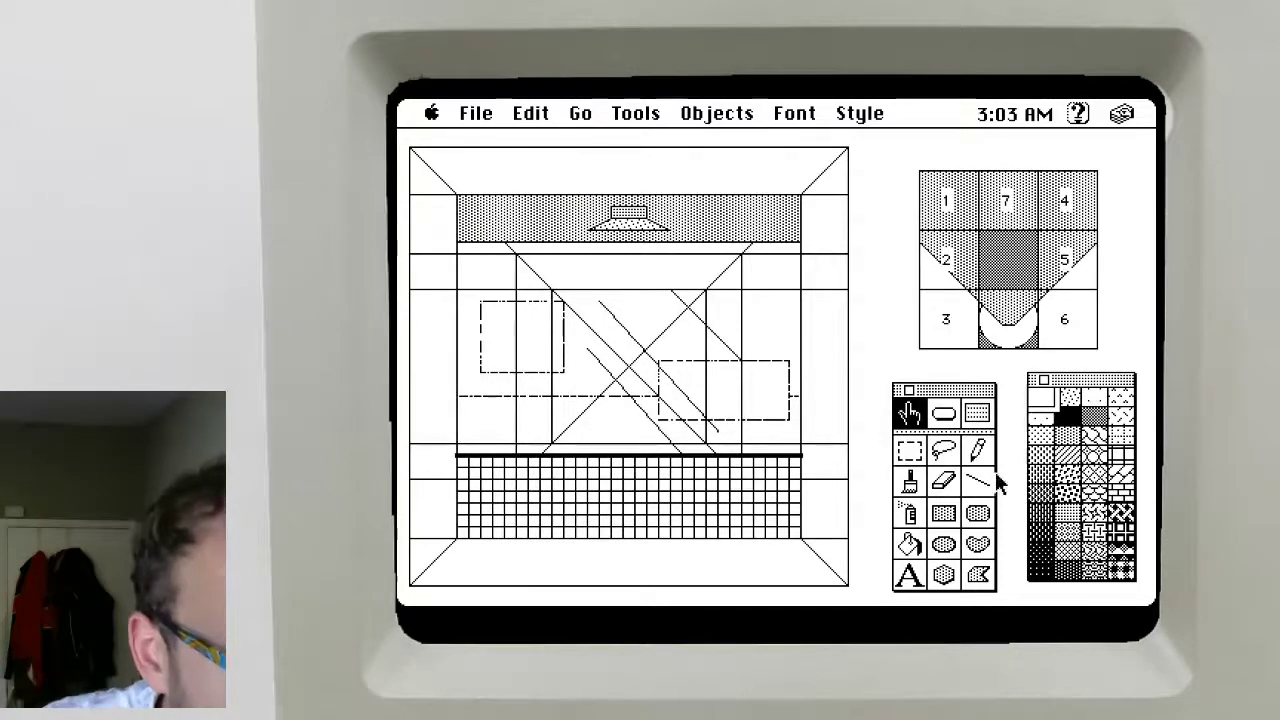
left_click(943, 516)
double_click(943, 522)
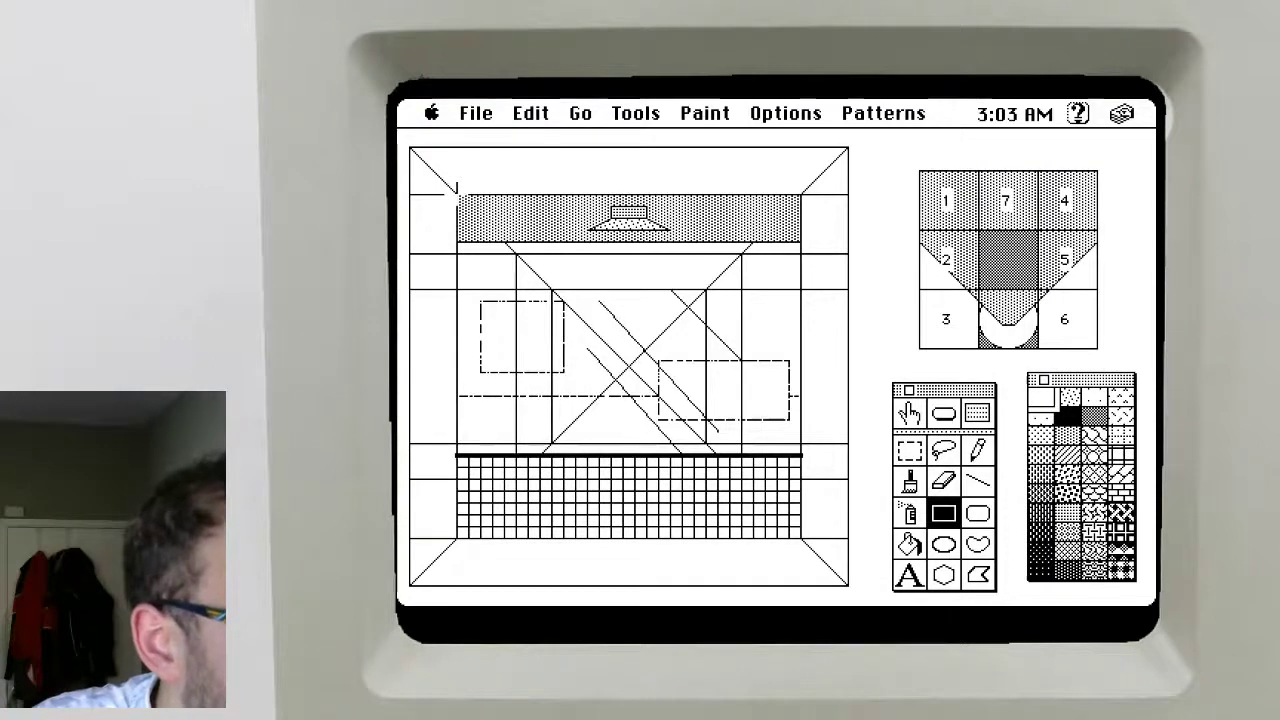
left_click_drag(457, 195, 801, 542)
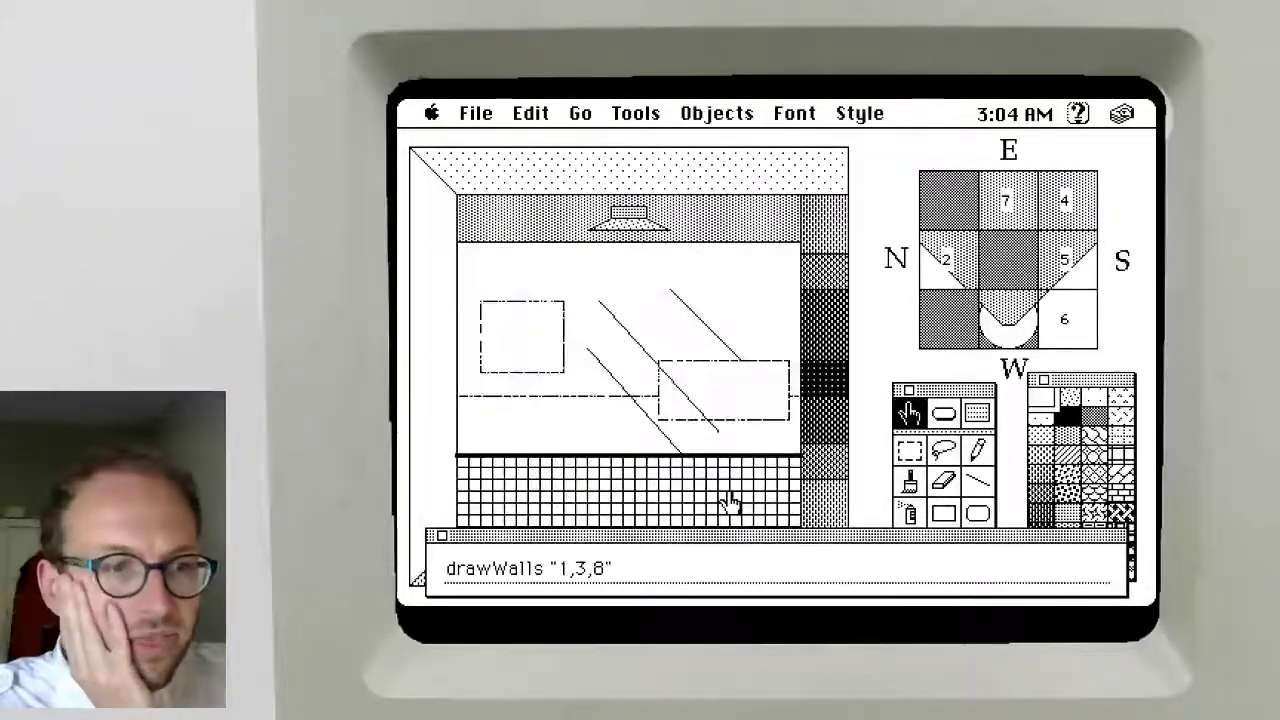
left_click(441, 536)
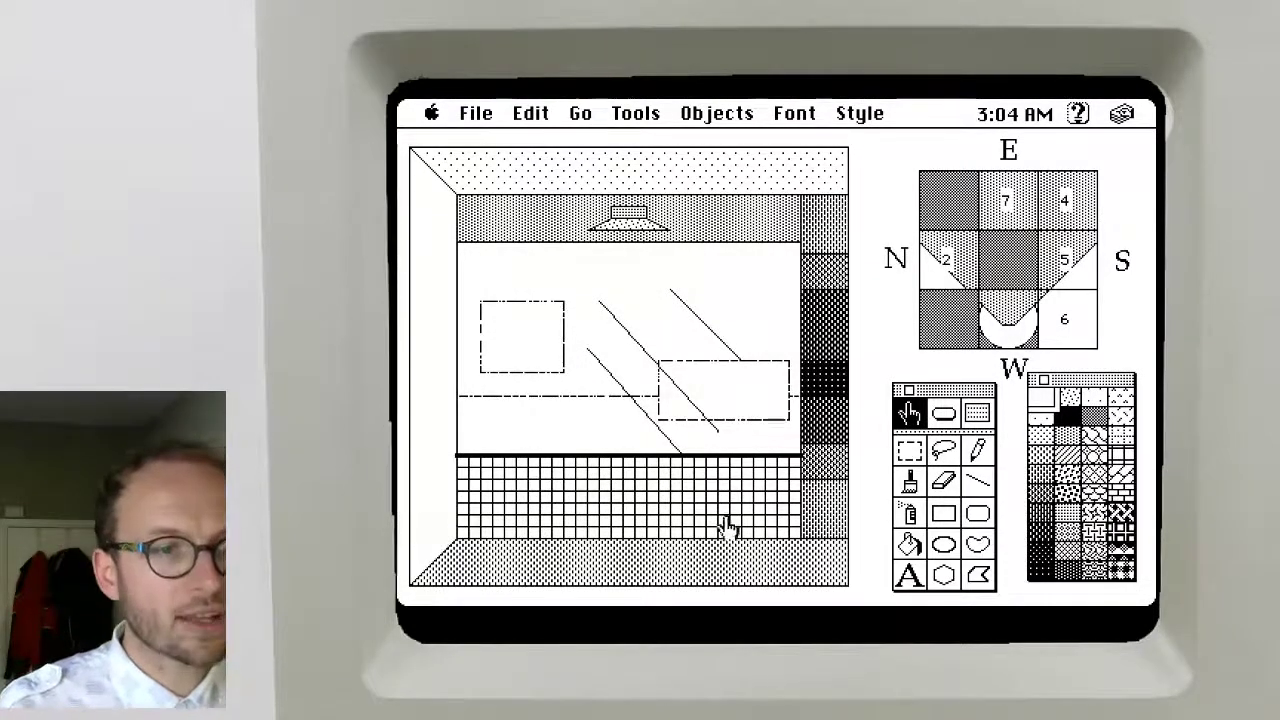
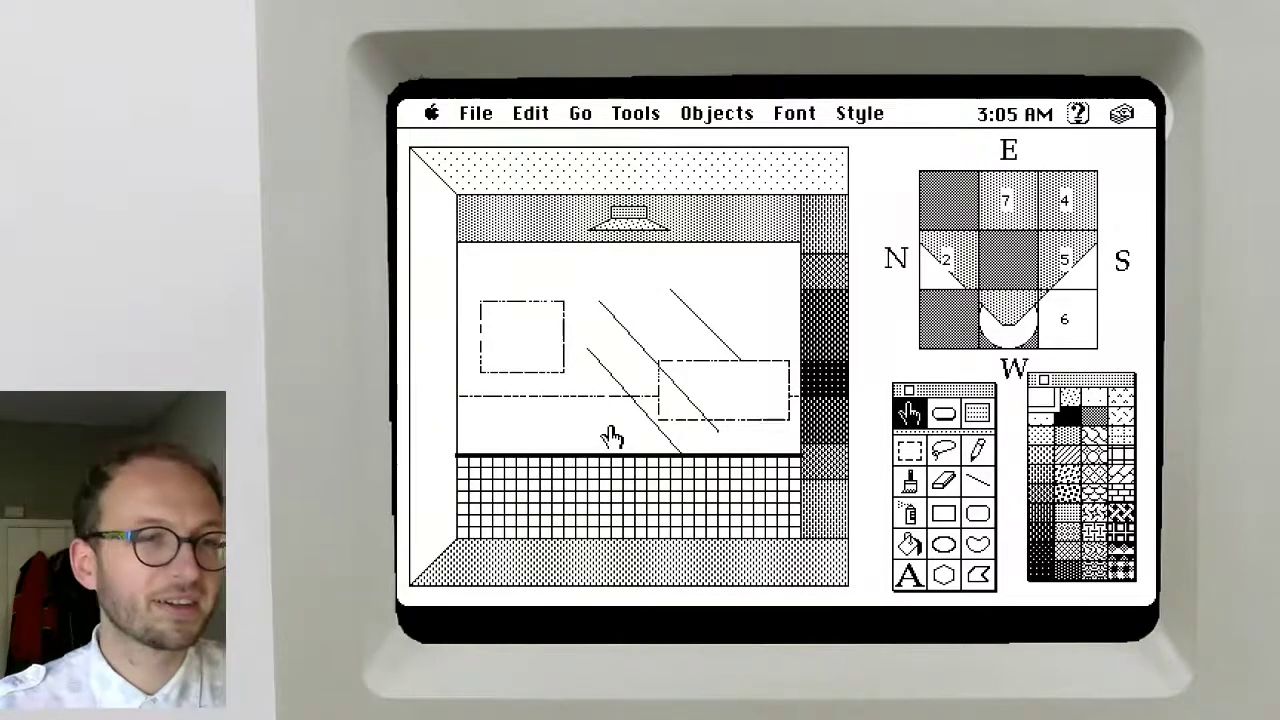
Go through the wall cards to wall 8 and examine the height of its tiled section
key("Right")
key("Right")
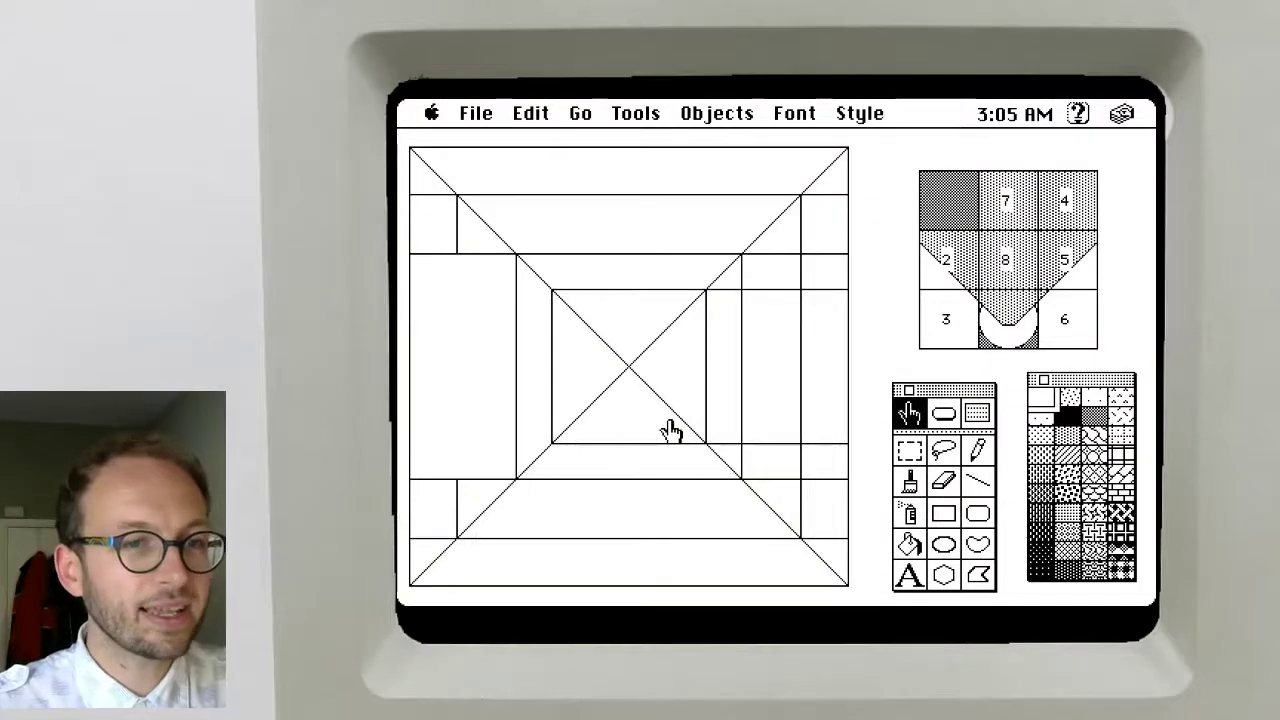
key("Right")
key("Right")
key("Right")
key("Right")
key("Right")
key("Right")
key("Right")
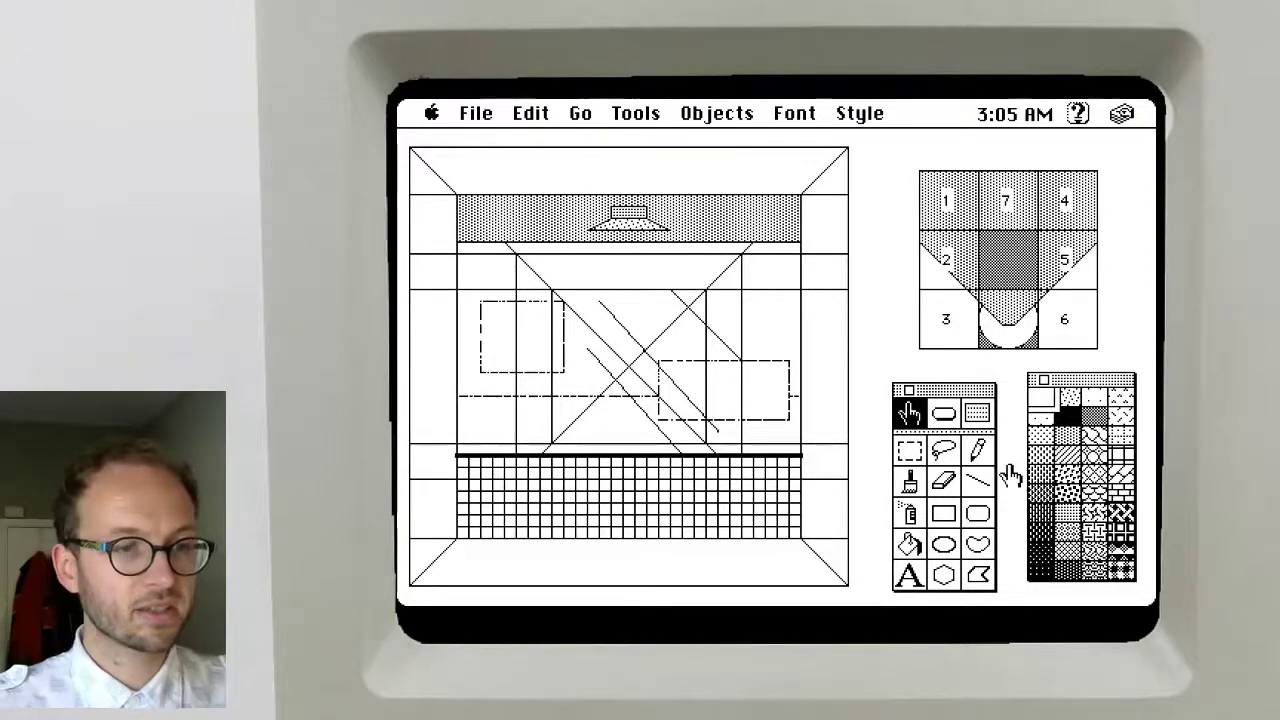
On the wall 3 card, draw a slanted line across the narrow wall, from the inner edge at tile height down to the outer edge
key("Left")
key("Left")
key("Left")
key("Left")
key("Left")
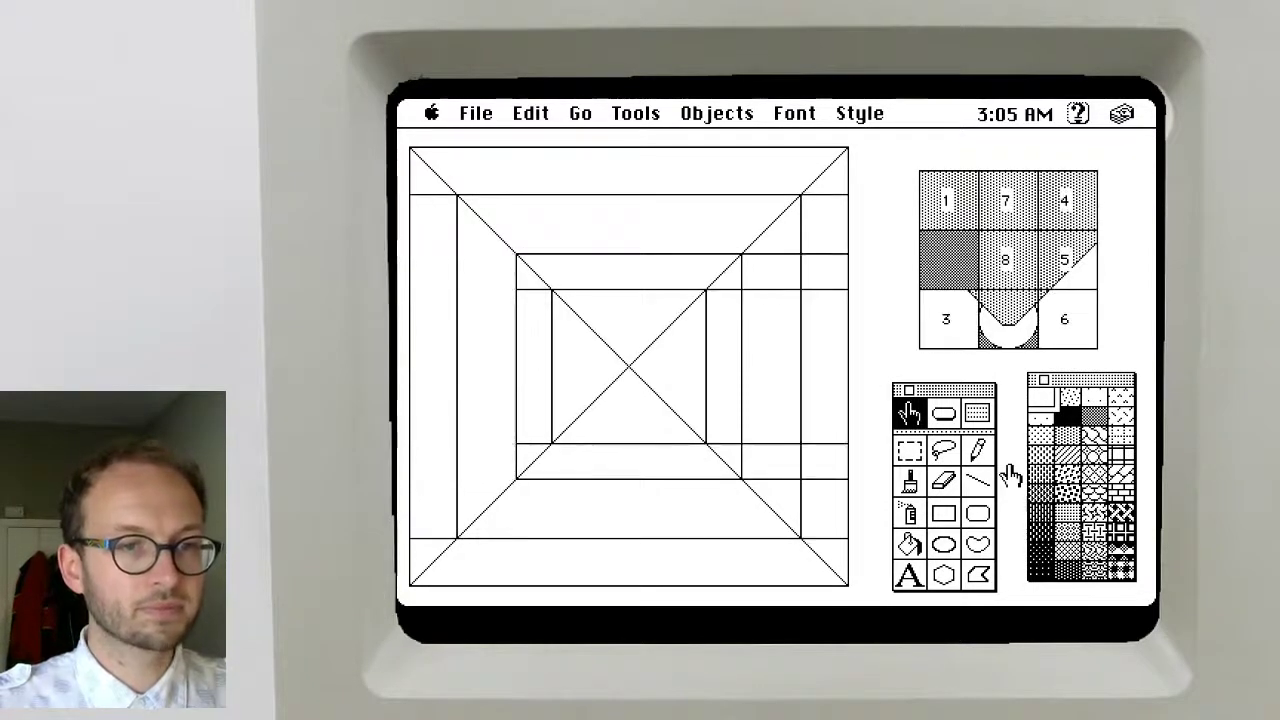
left_click(977, 483)
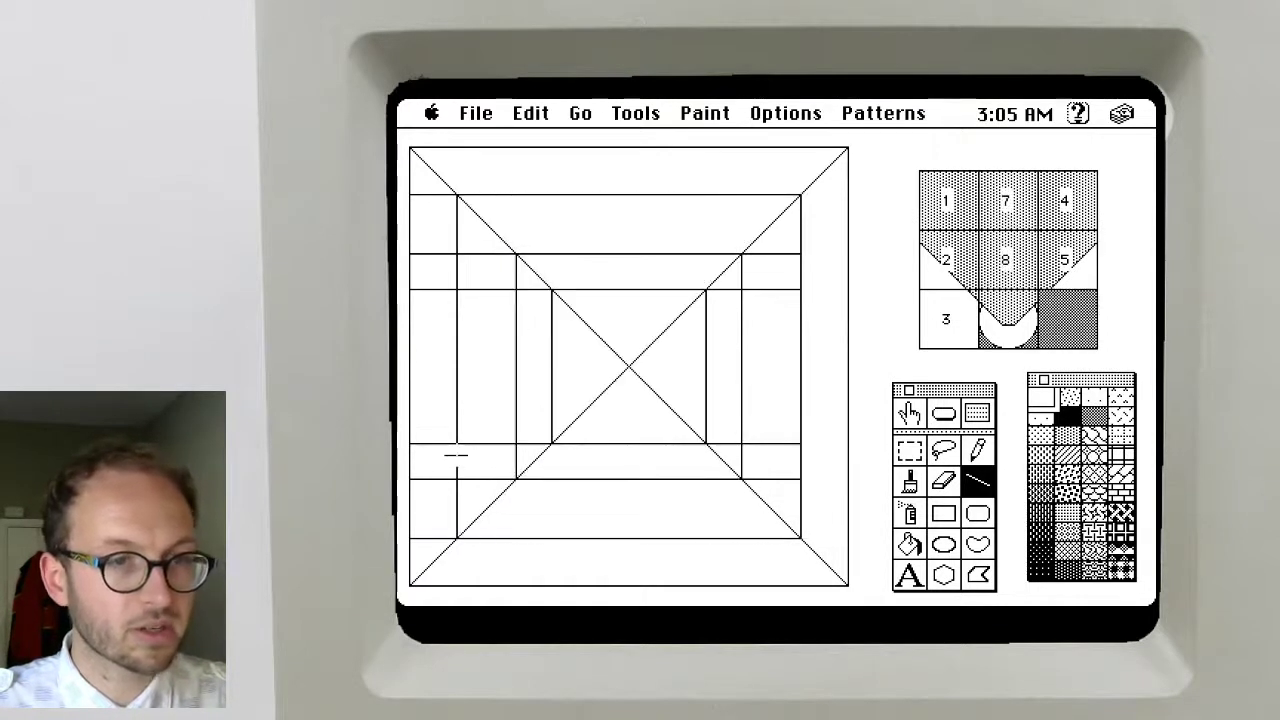
mouse_move(456, 456)
left_mouse_down()
mouse_move(400, 477)
mouse_move(420, 471)
mouse_move(412, 478)
left_mouse_up()
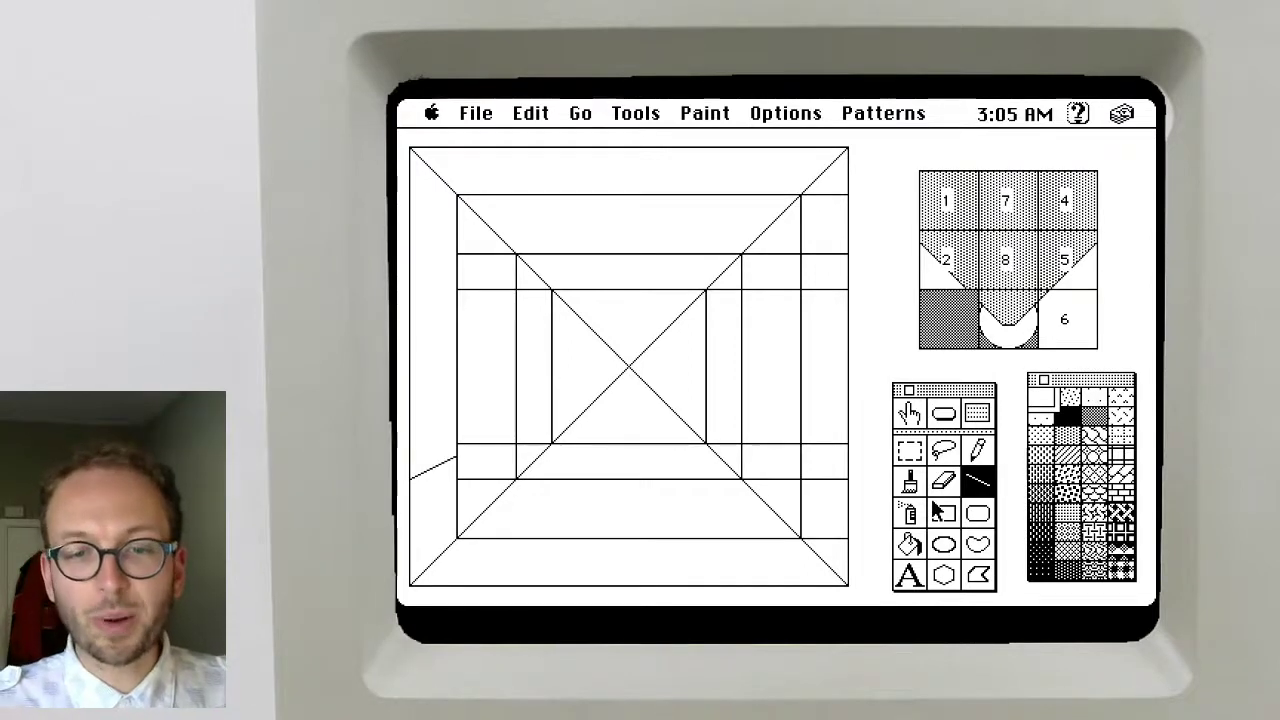
Try filling wall 3 below the slanted line with the square grid pattern, and undo the fill
left_click(1120, 455)
left_click(908, 545)
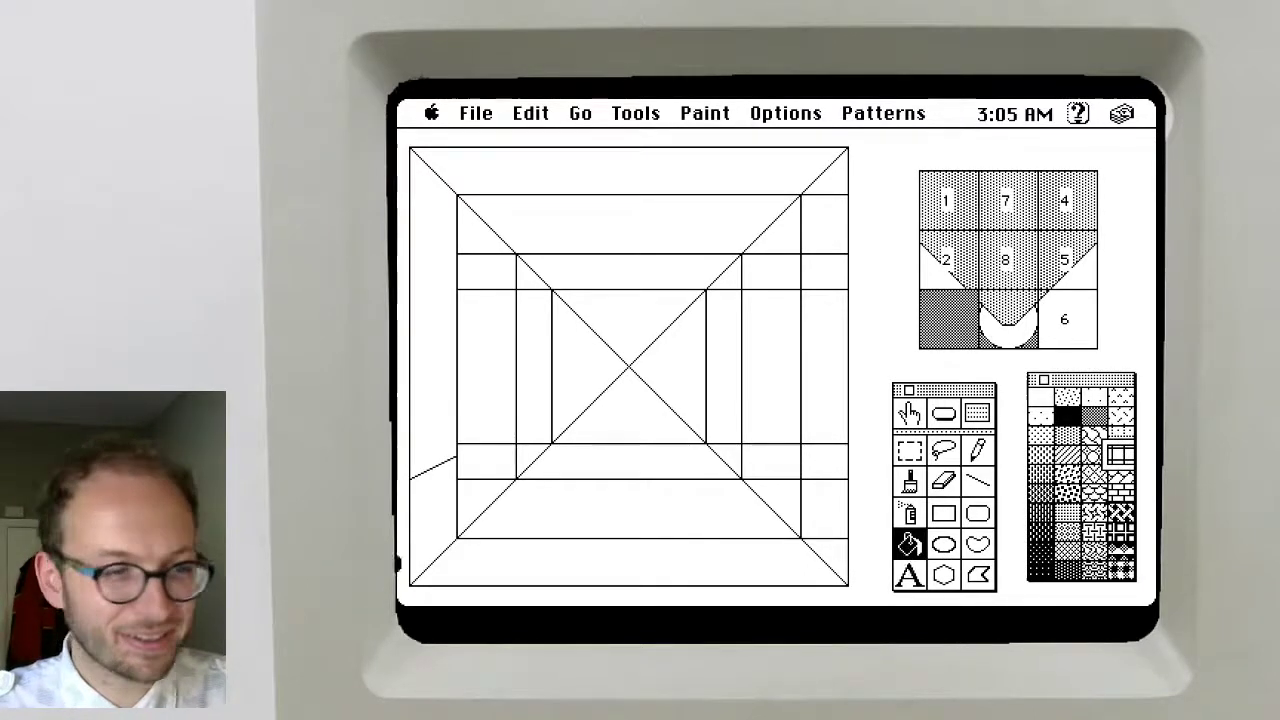
left_click(437, 517)
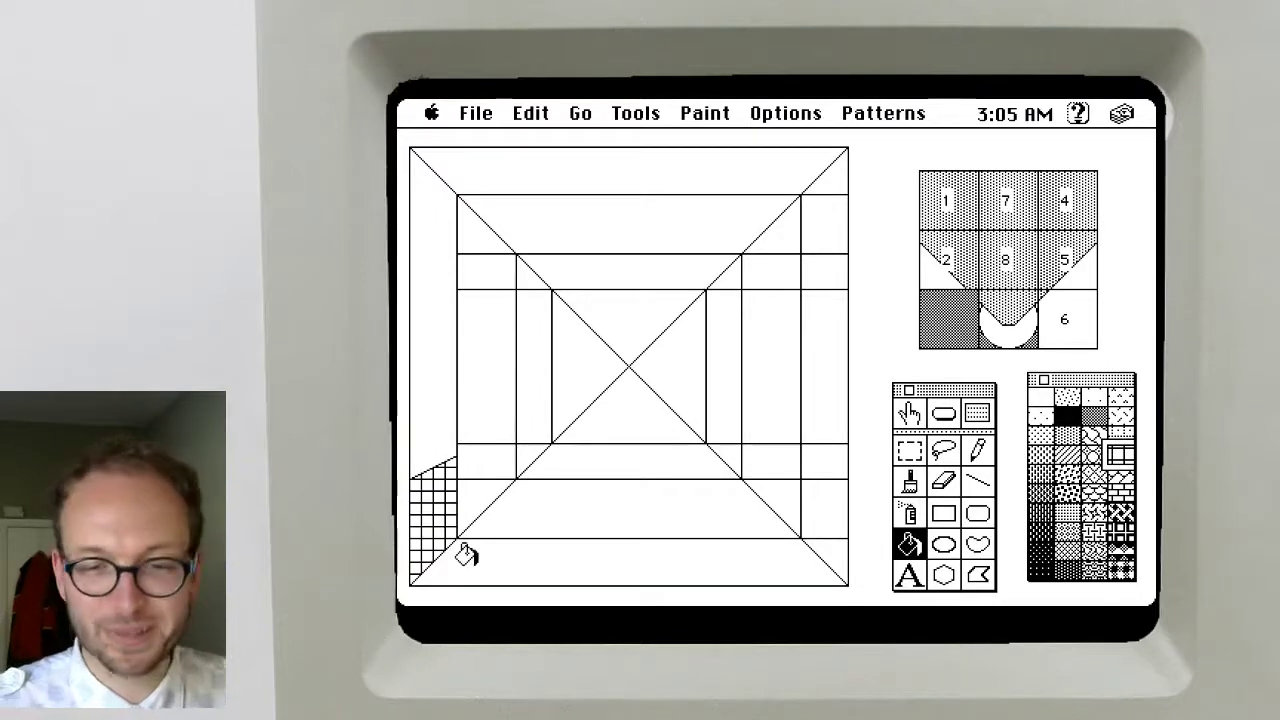
key("super+z")
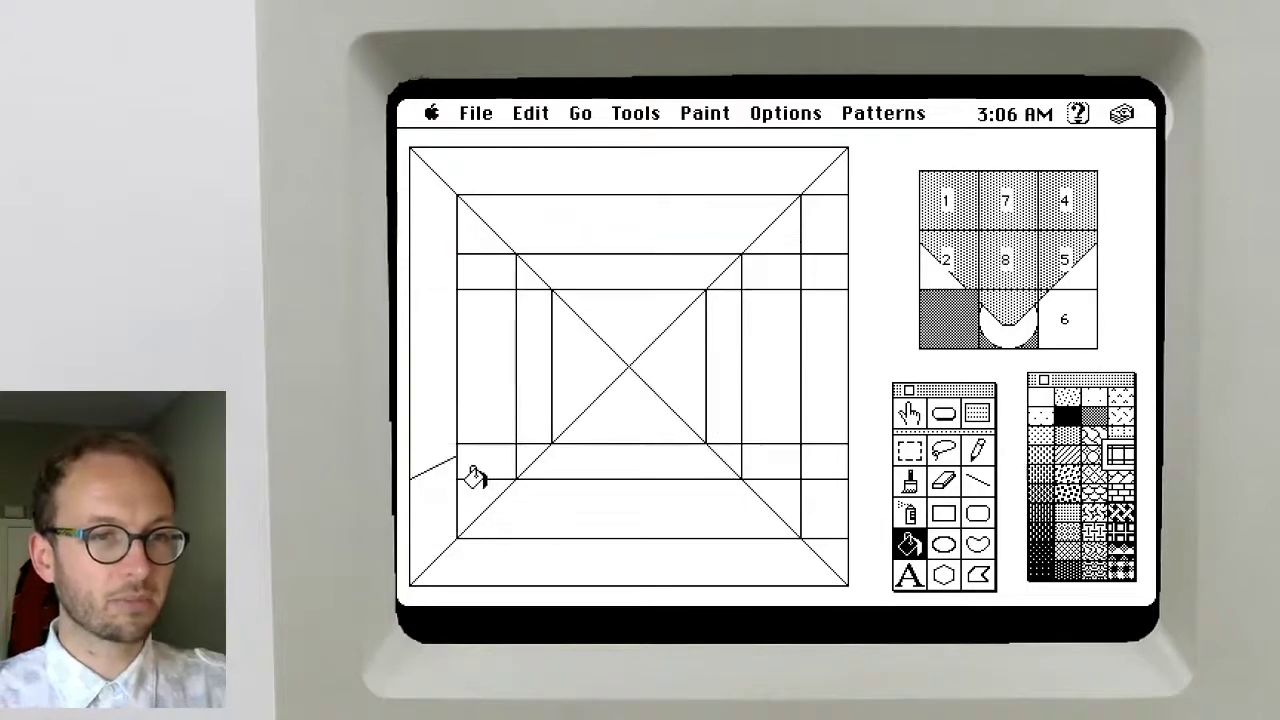
Redefine the single-dot pattern as a full vertical column plus a rising diagonal, and fill wall 3 below the slanted line with it
double_click(1094, 406)
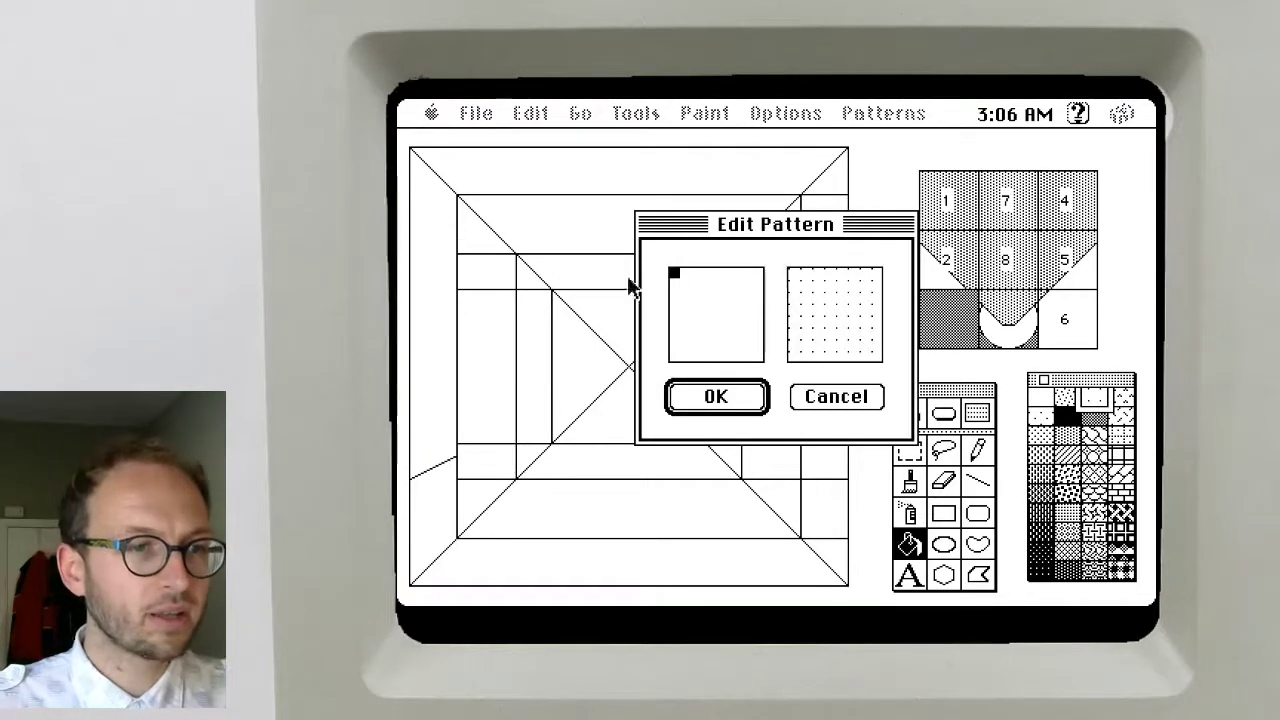
left_click(674, 273)
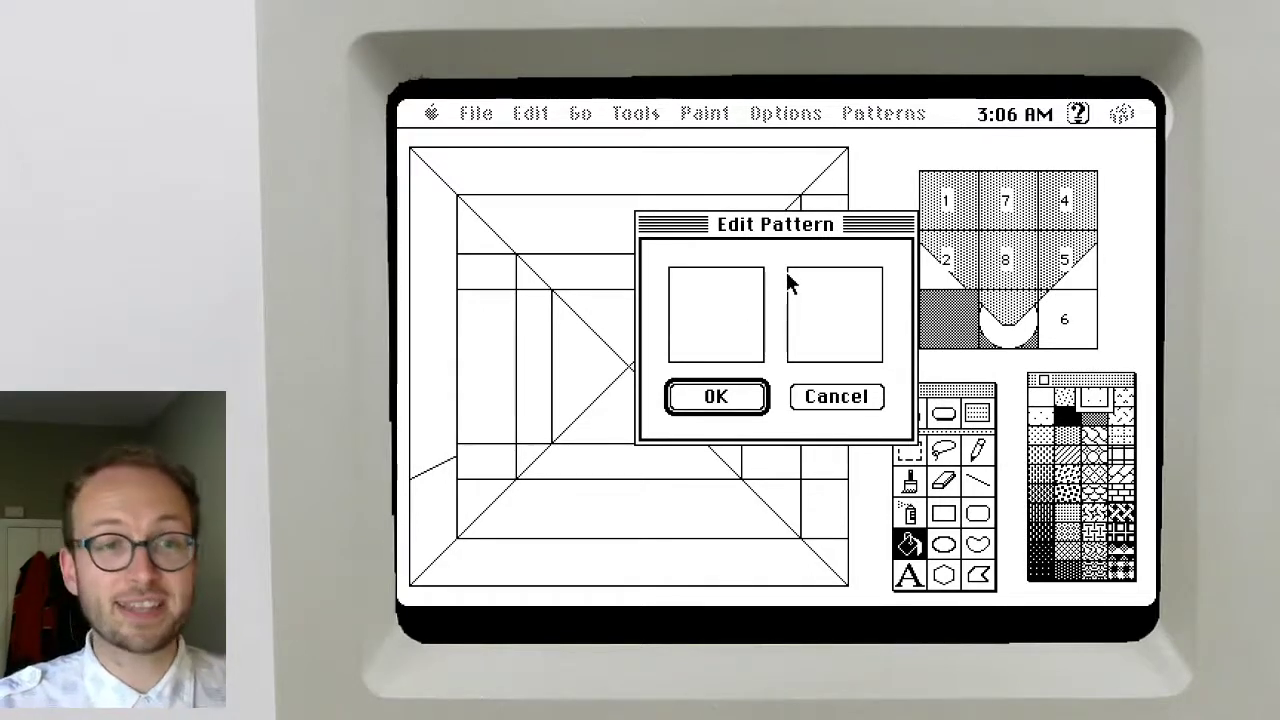
left_click(758, 273)
left_click_drag(758, 278, 758, 360)
left_click(746, 284)
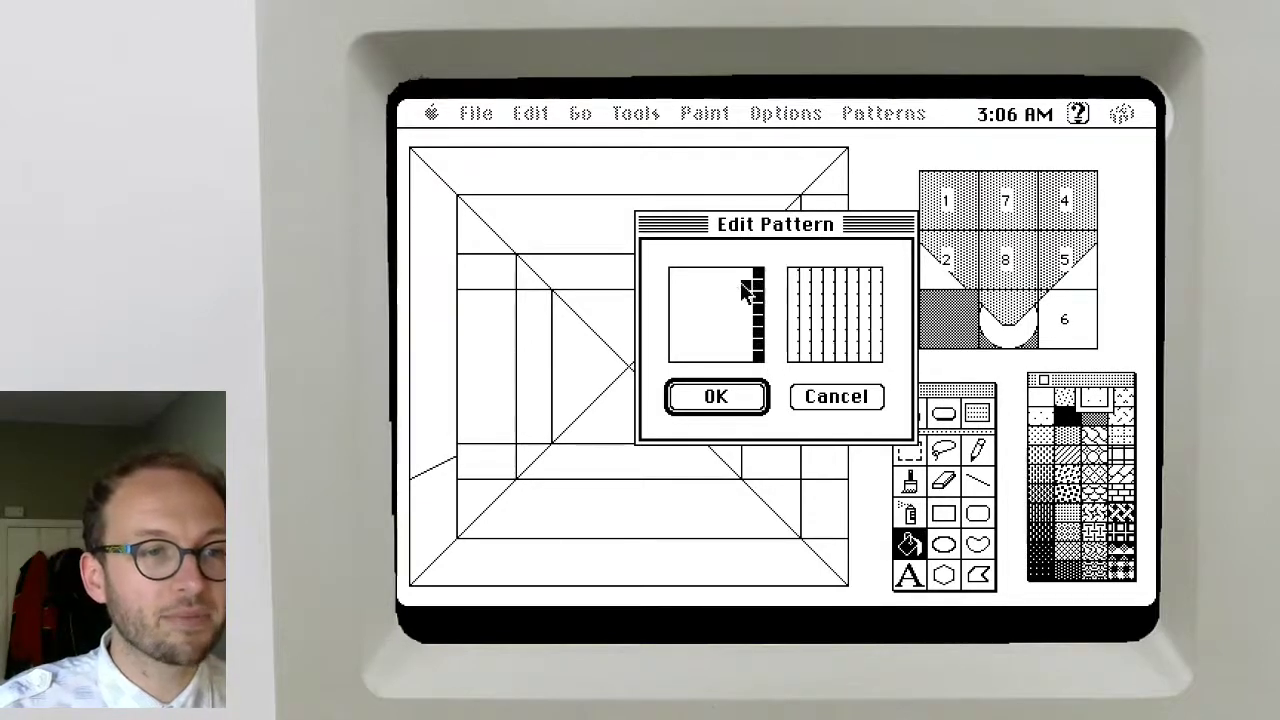
left_click(734, 297)
left_click(722, 309)
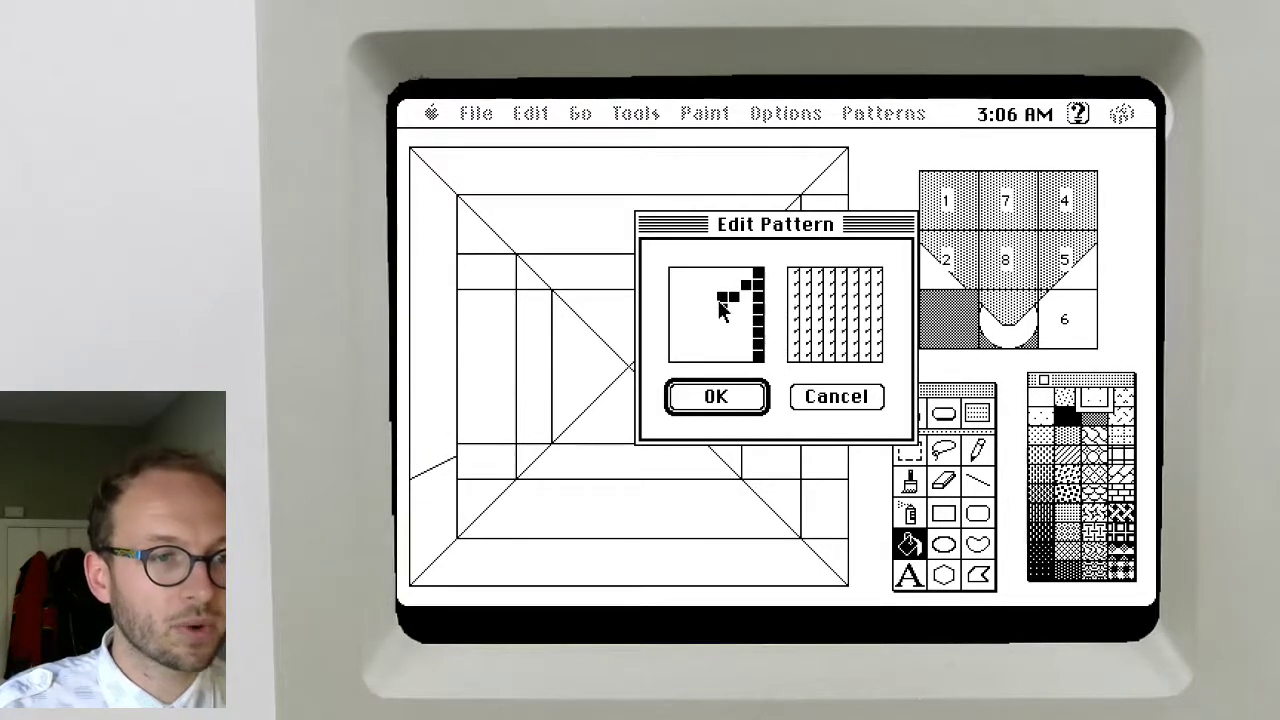
left_click(674, 355)
left_click(686, 344)
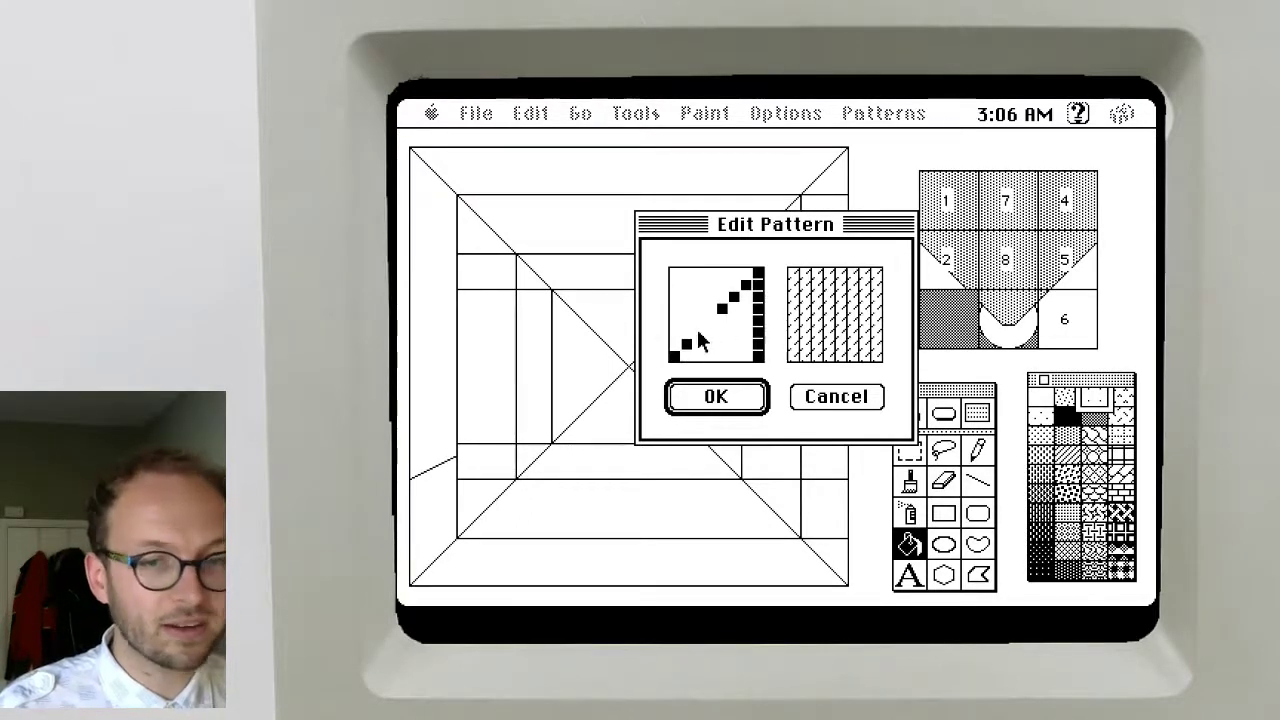
left_click(709, 320)
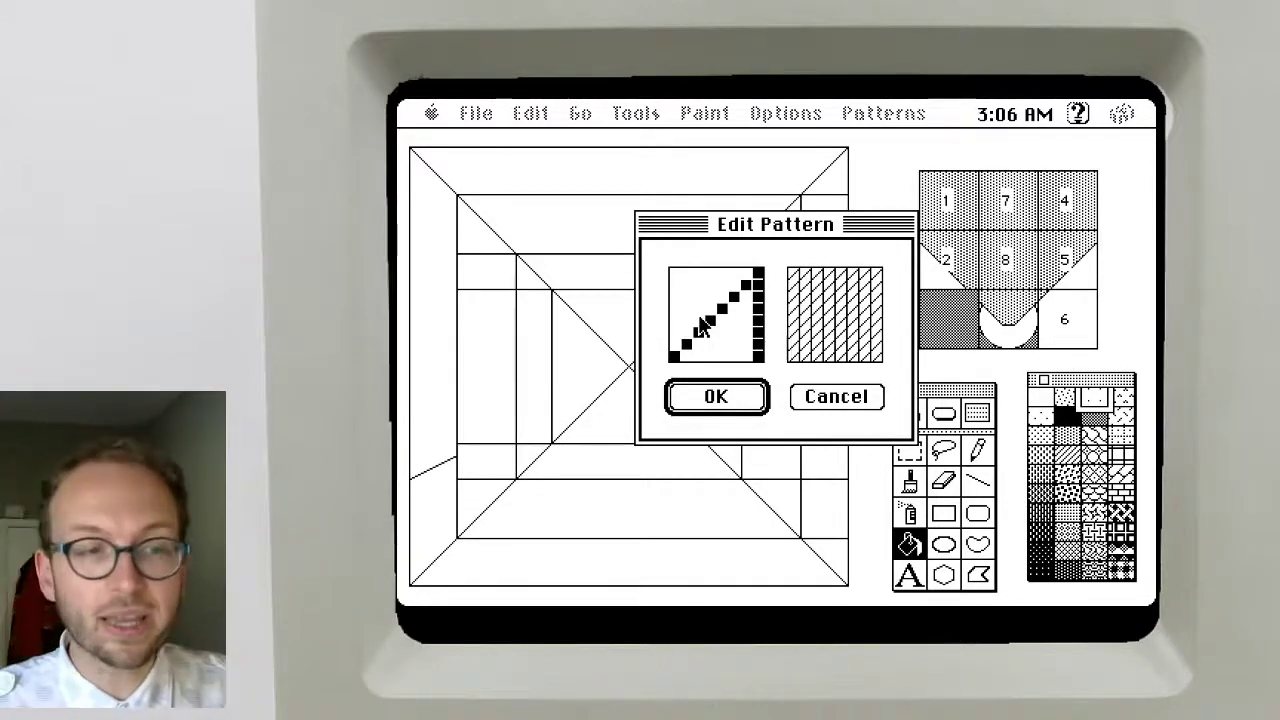
left_click(749, 396)
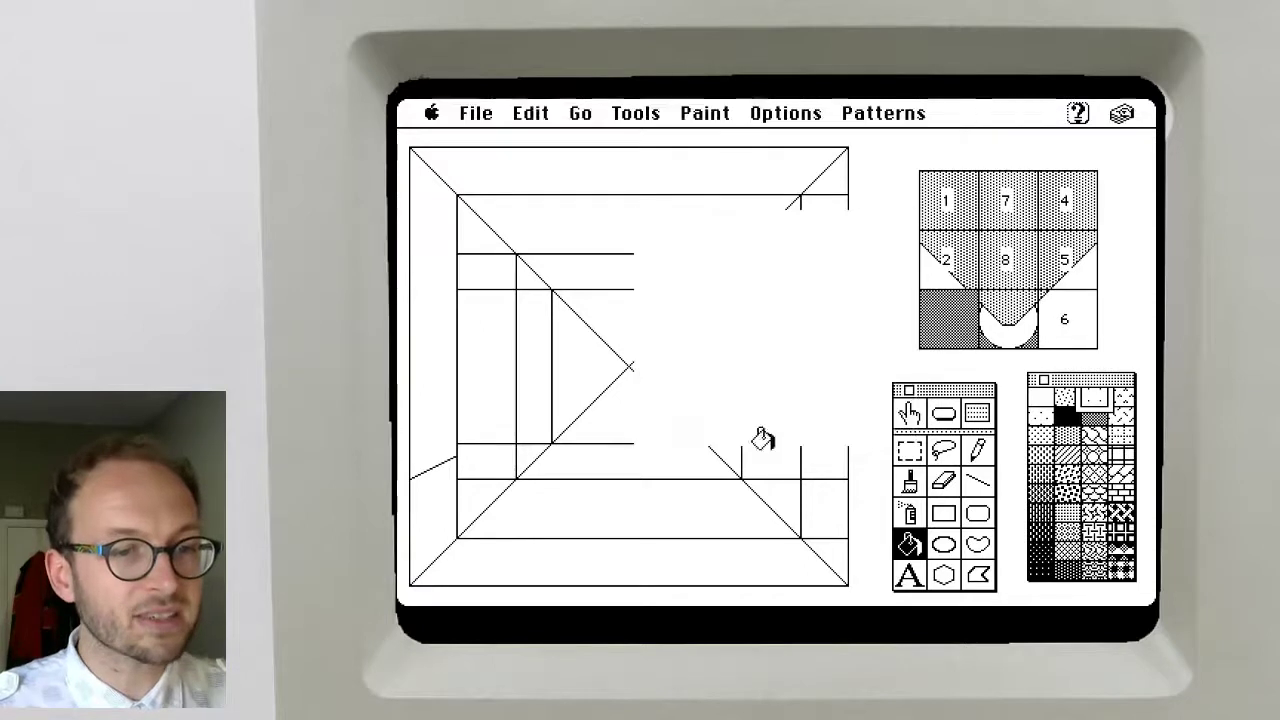
left_click(423, 490)
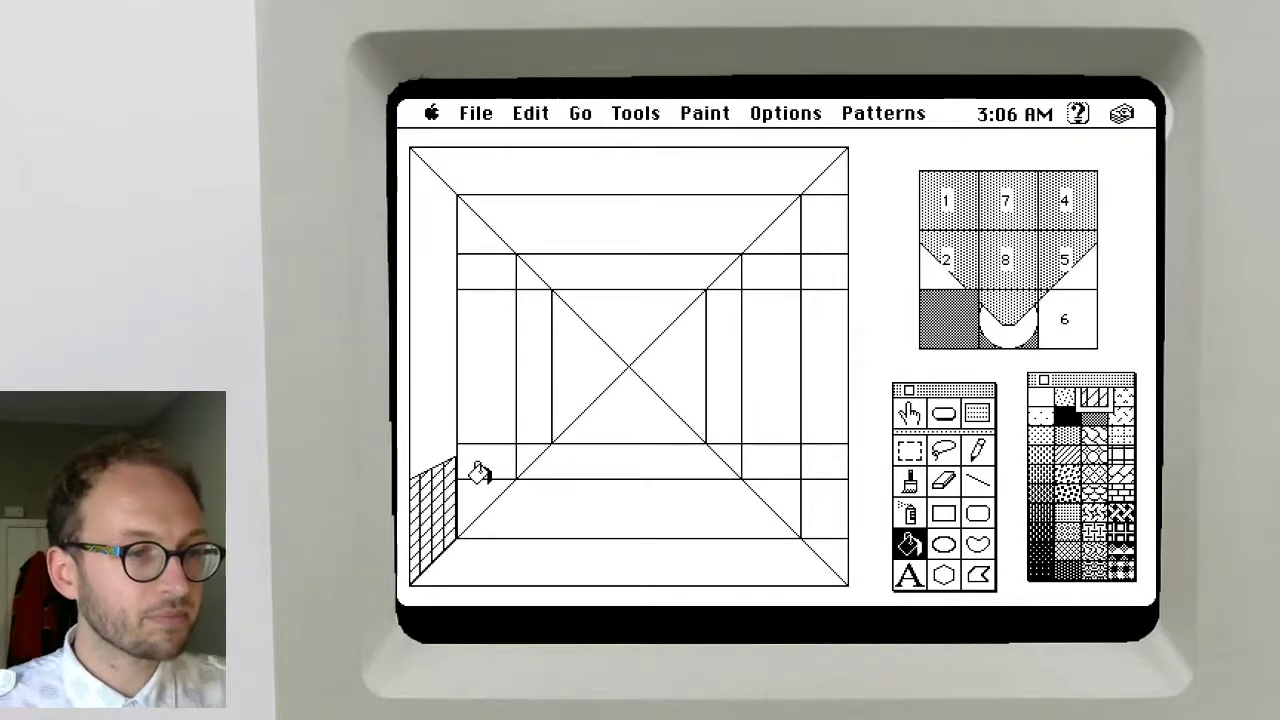
On the wall 6 card, draw a slanted line across the narrow wall, from the inner edge at tile height down to the outer edge
left_click(975, 485)
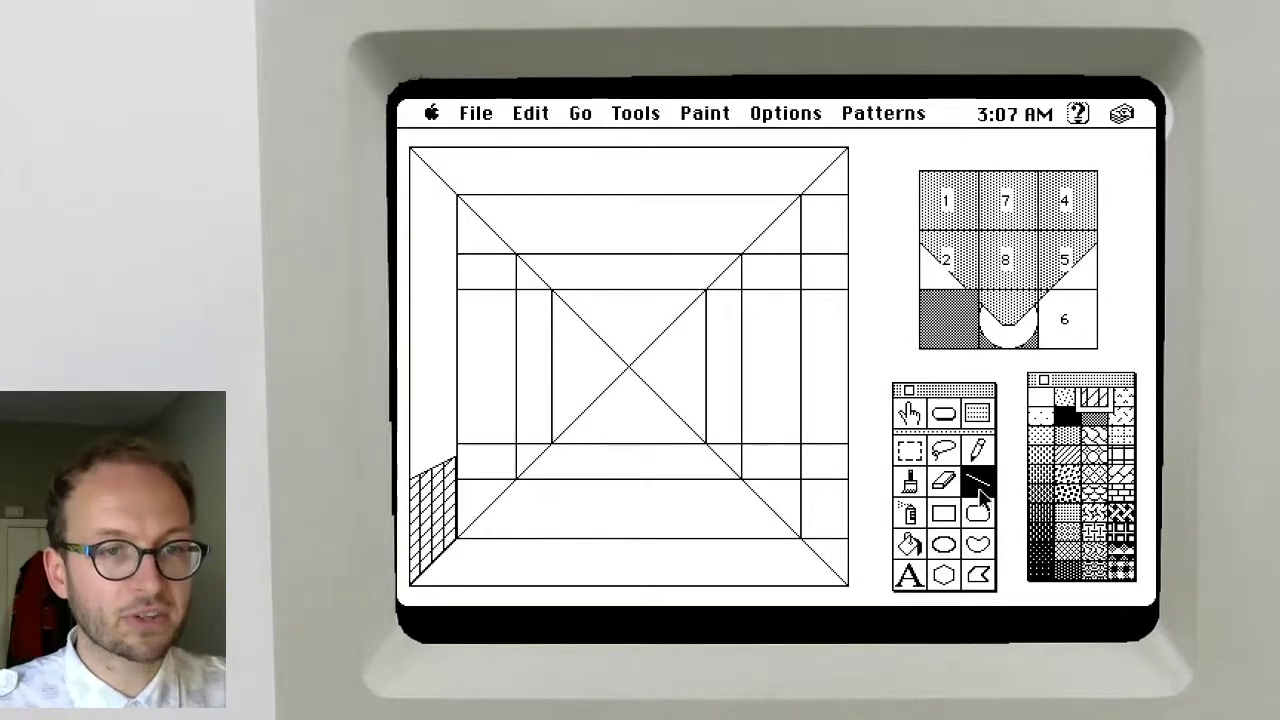
key("Left")
key("Right")
key("Right")
key("Right")
key("Right")
key("Right")
key("Right")
key("Right")
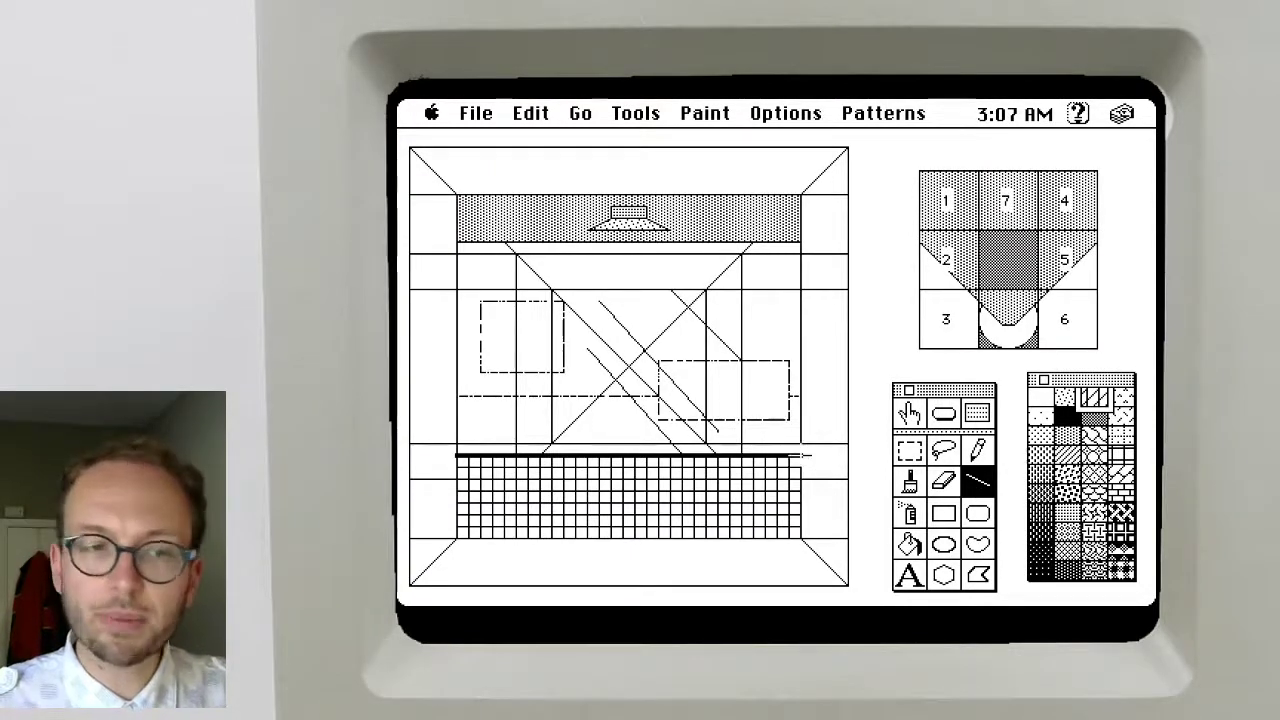
key("Left")
key("Left")
key("Left")
key("Right")
left_click_drag(801, 455, 848, 478)
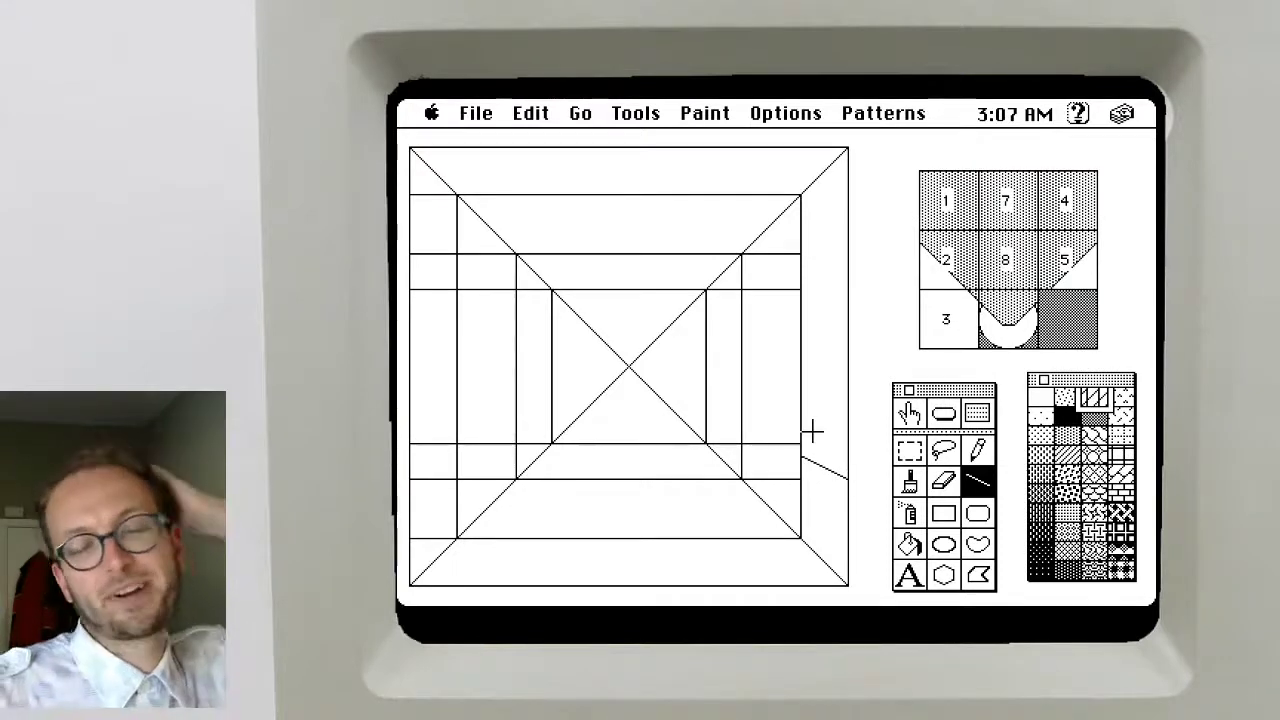
Redefine the tile pattern as a full vertical column plus a falling diagonal, and fill wall 6 below the slanted line with it
double_click(1088, 401)
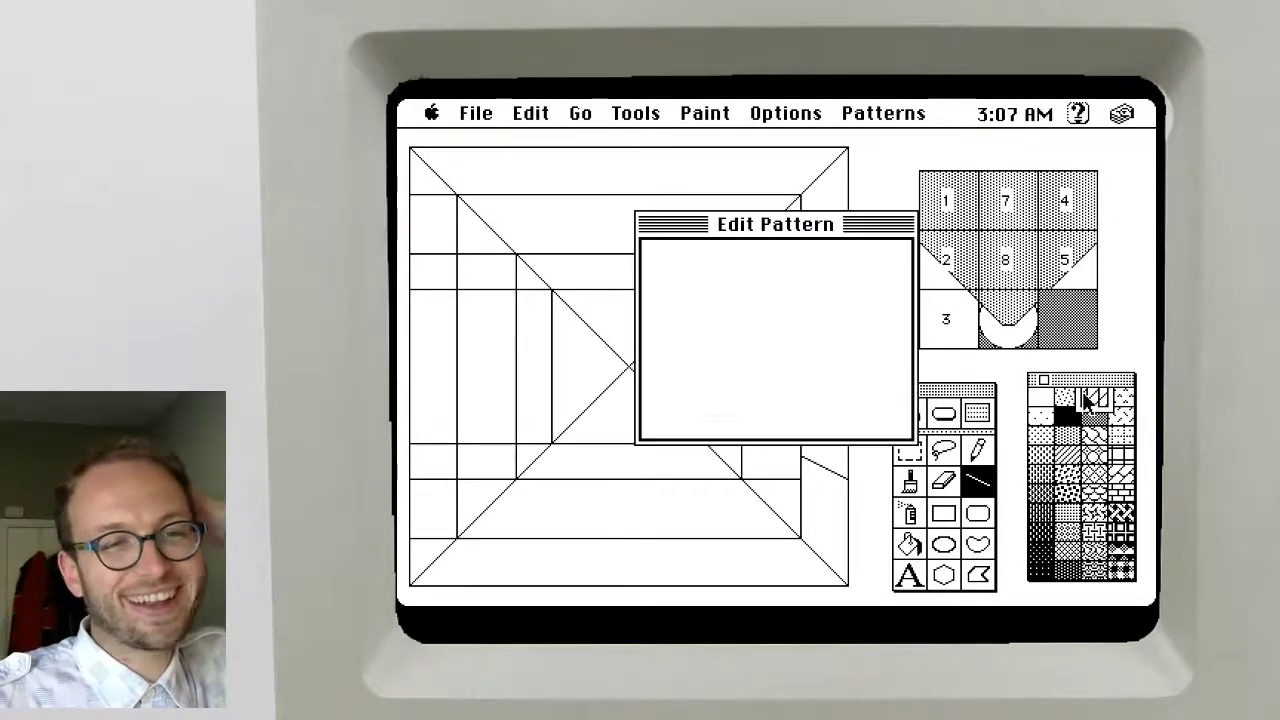
left_click_drag(744, 287, 658, 353)
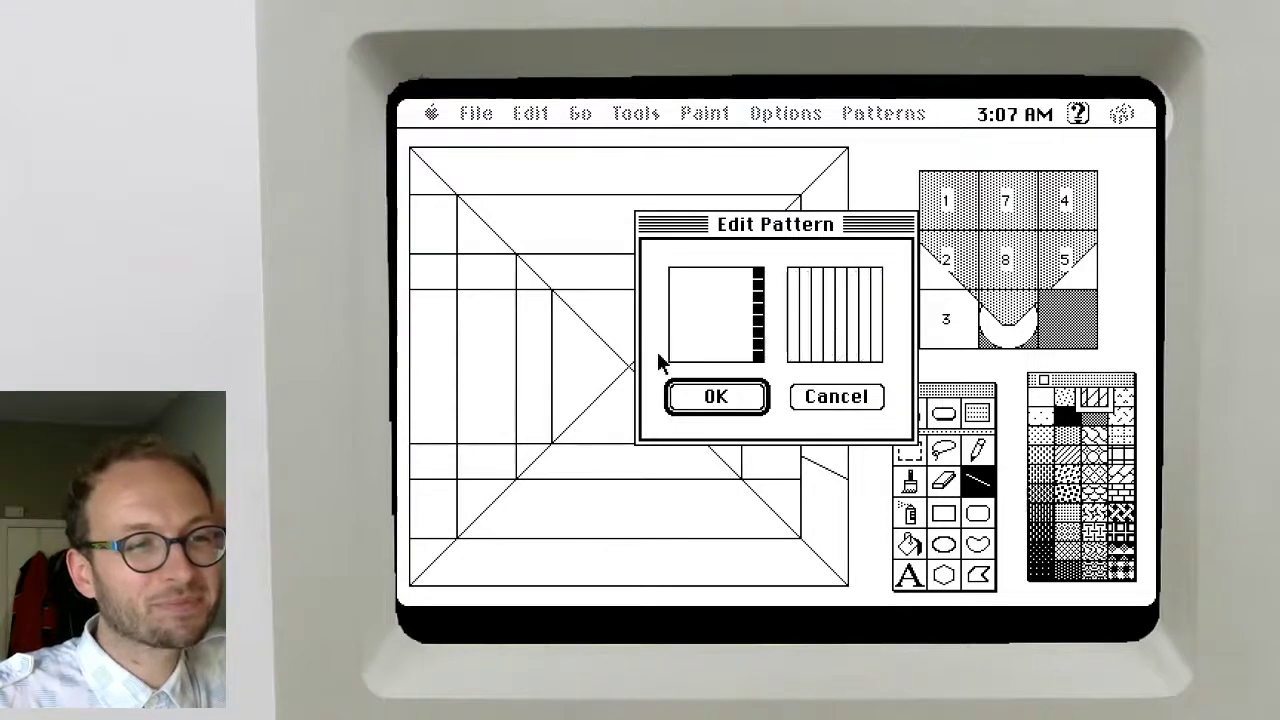
left_click(674, 272)
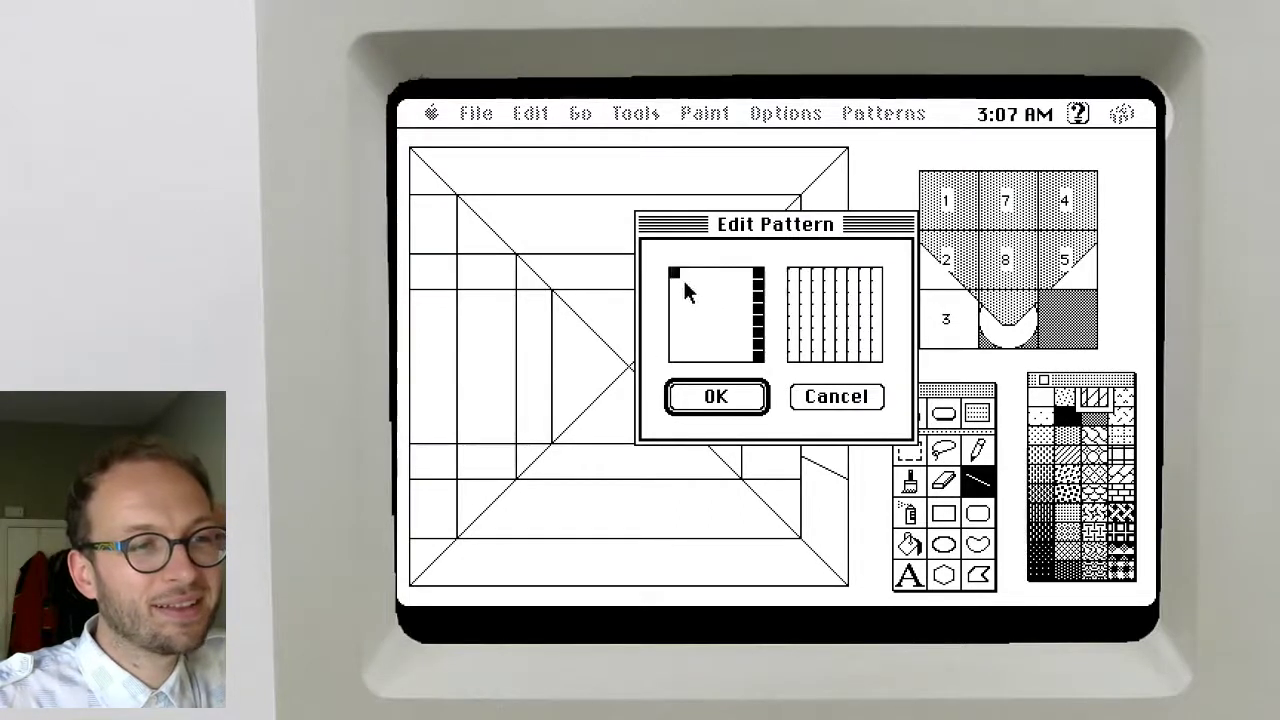
left_click_drag(684, 283, 692, 299)
left_click(688, 298)
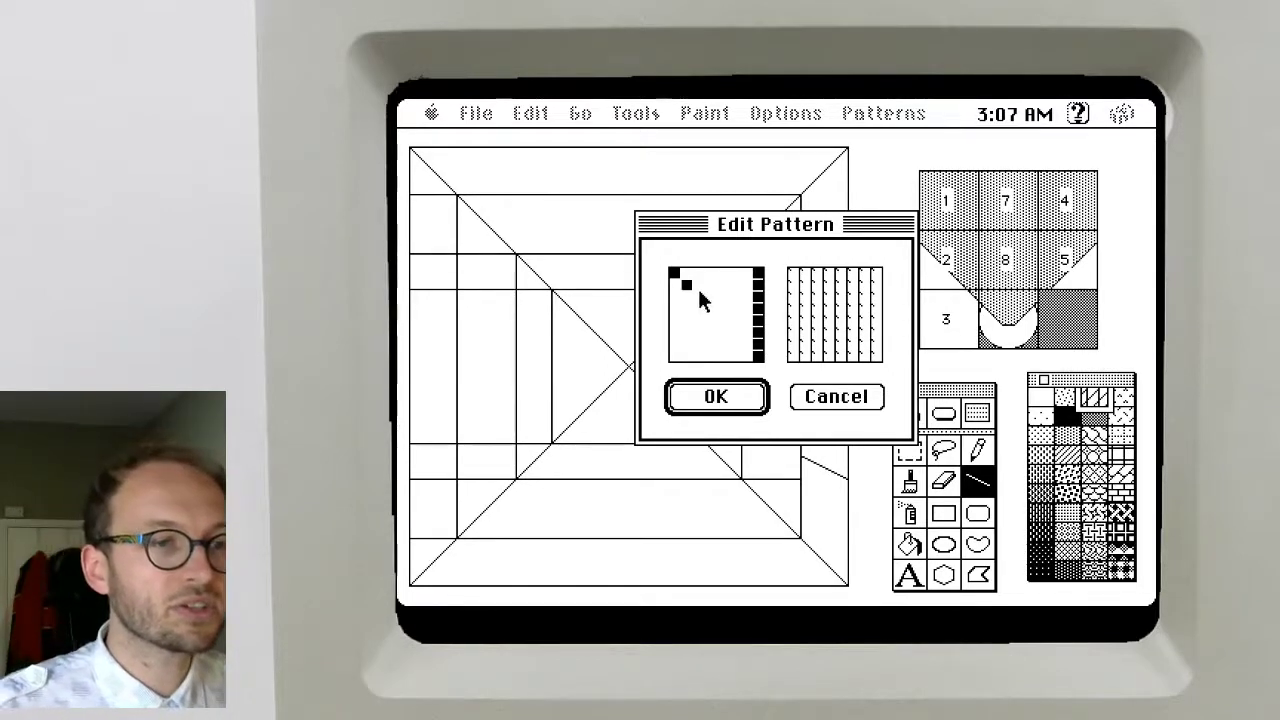
left_click_drag(713, 310, 724, 322)
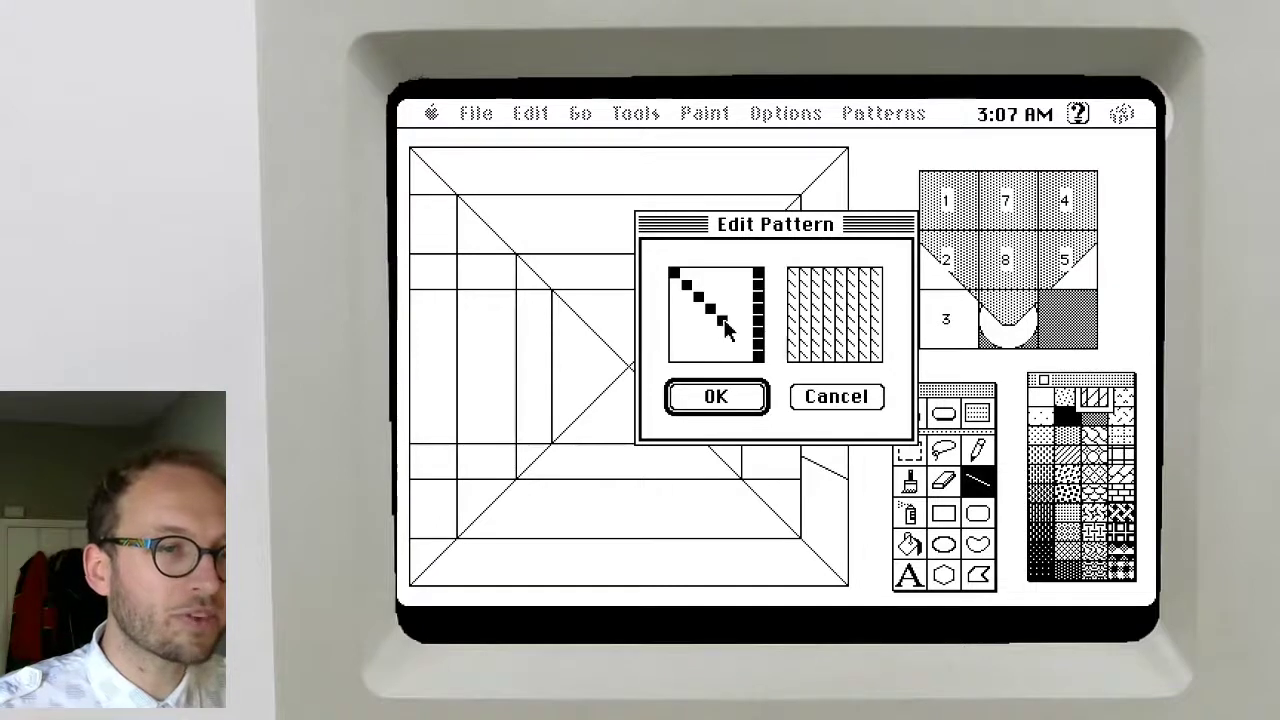
left_click(708, 398)
left_click(912, 548)
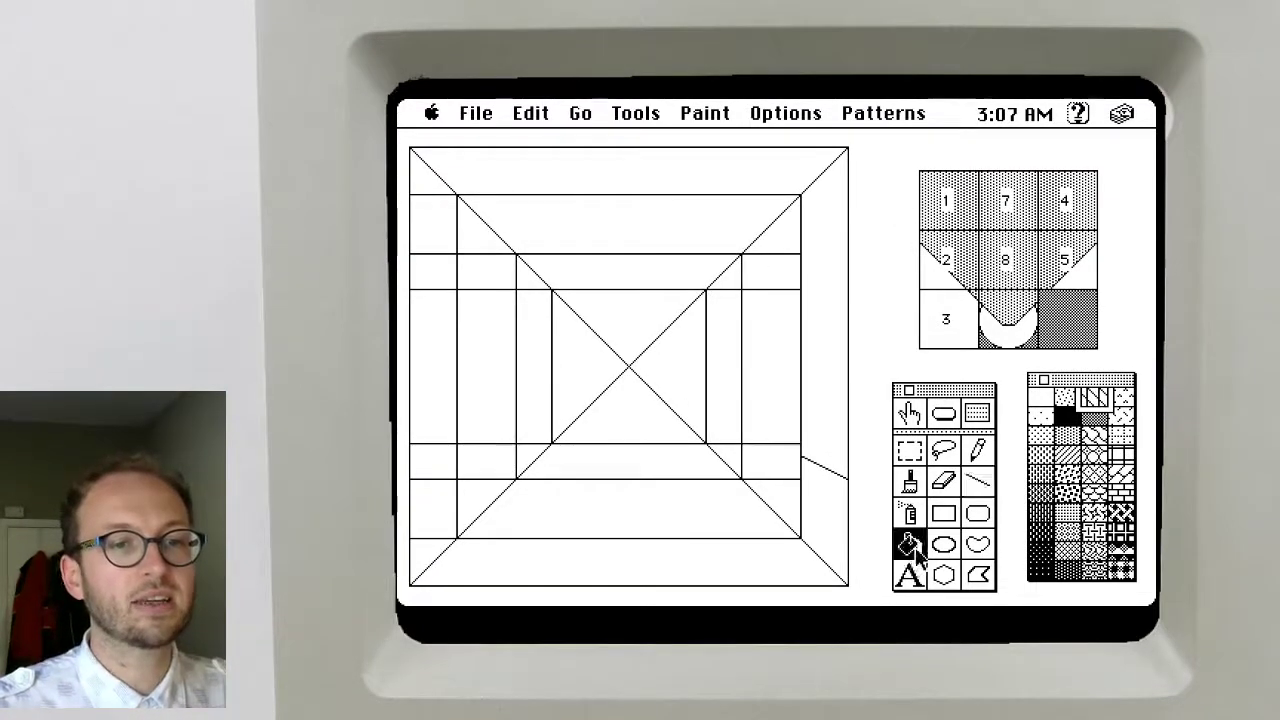
left_click(816, 530)
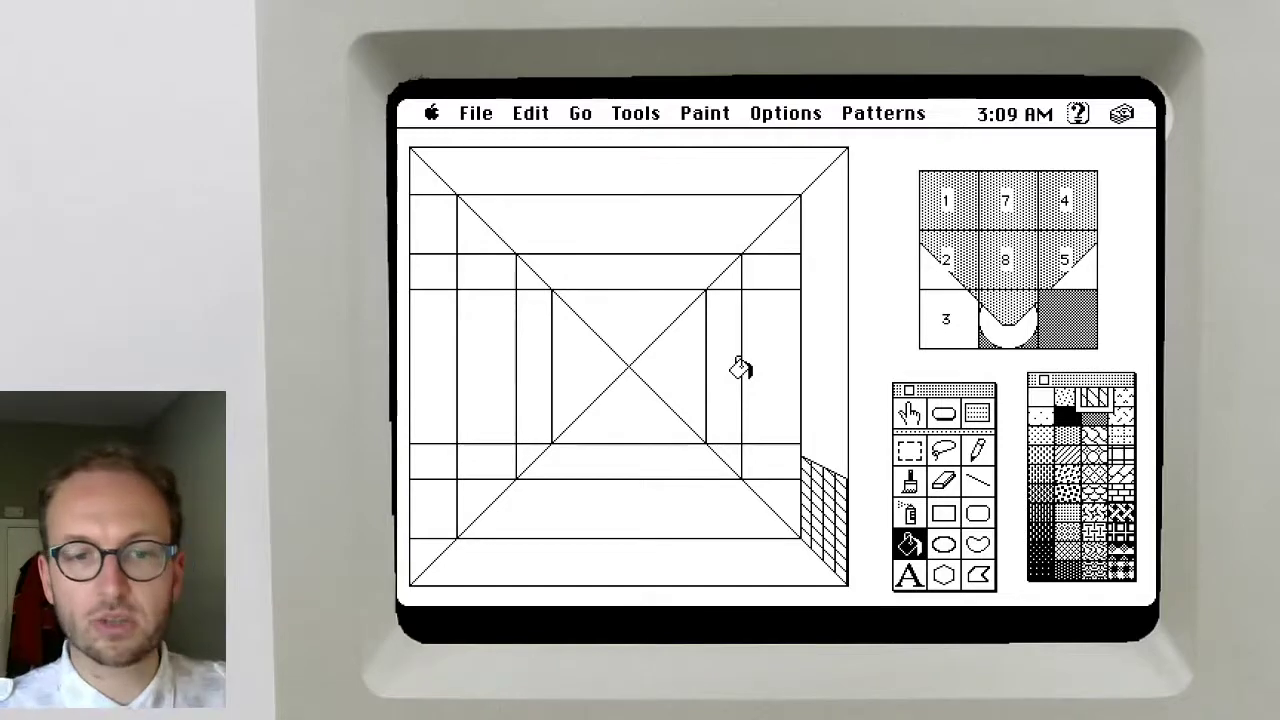
Go back through the wall cards to the game card with the rendered room view and compass map
key("Right")
key("Left")
key("Left")
key("Left")
key("Left")
key("Left")
key("Left")
key("Left")
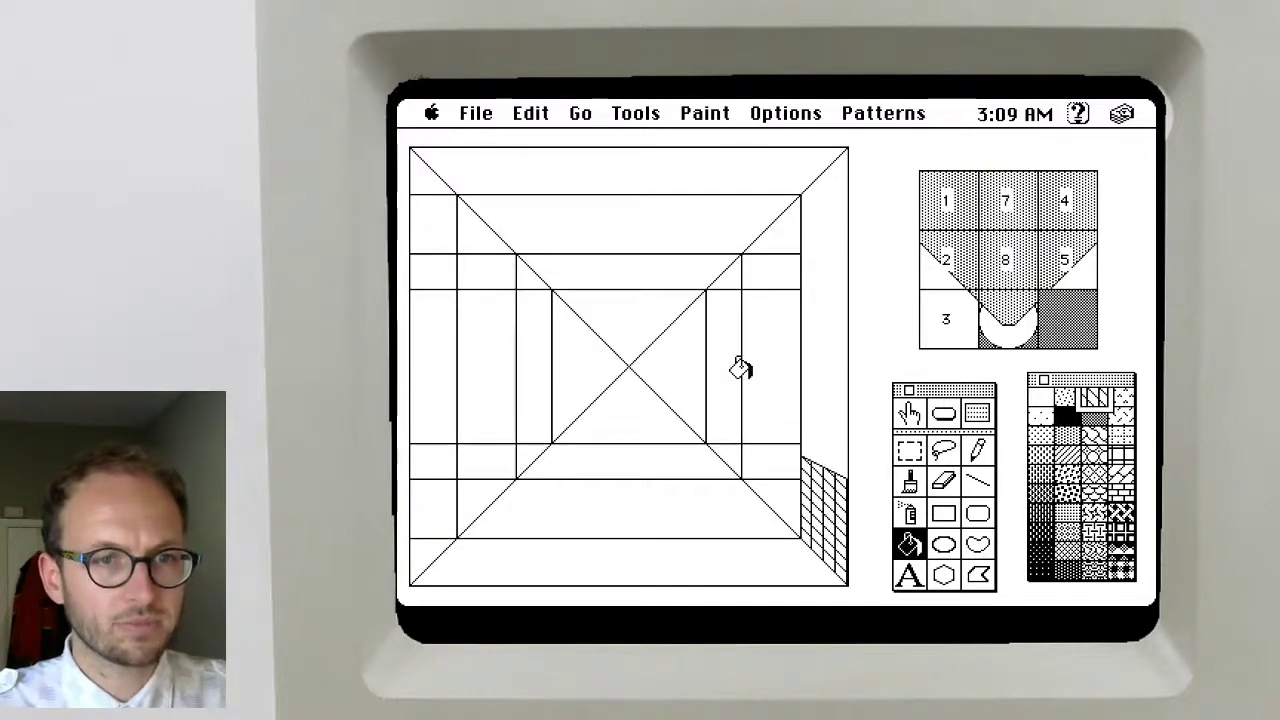
key("Left")
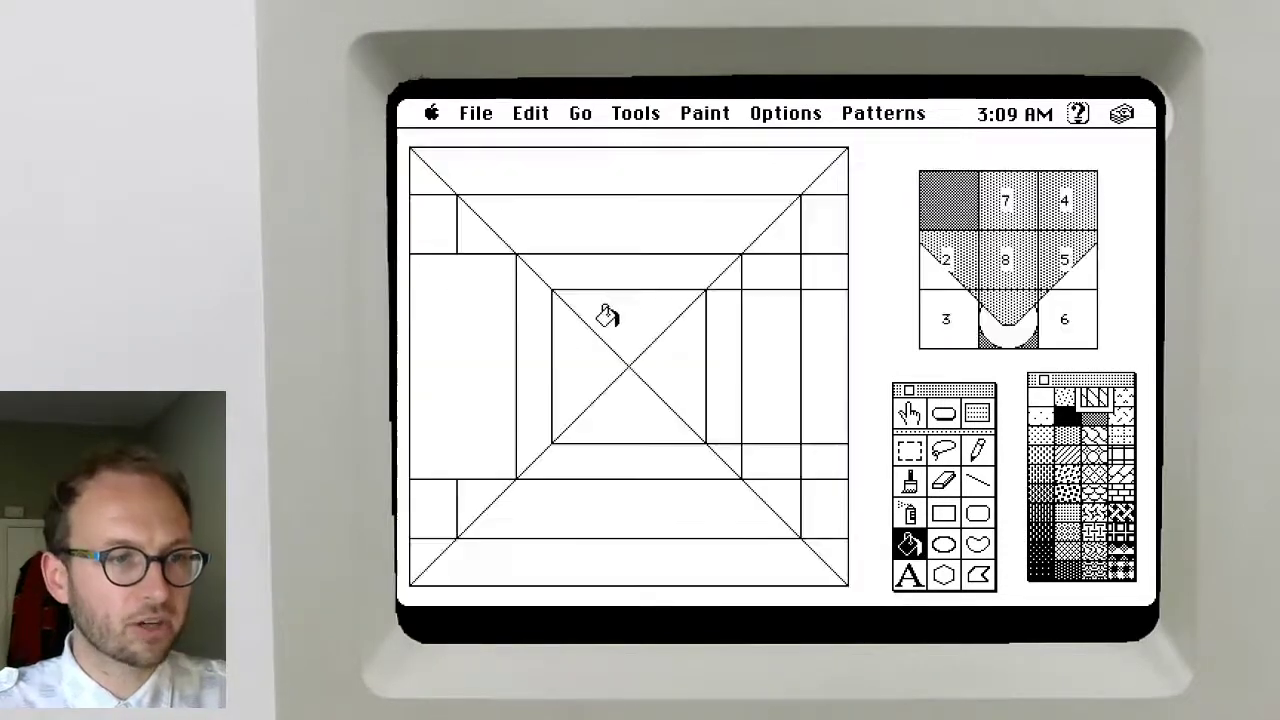
key("Right")
key("Right")
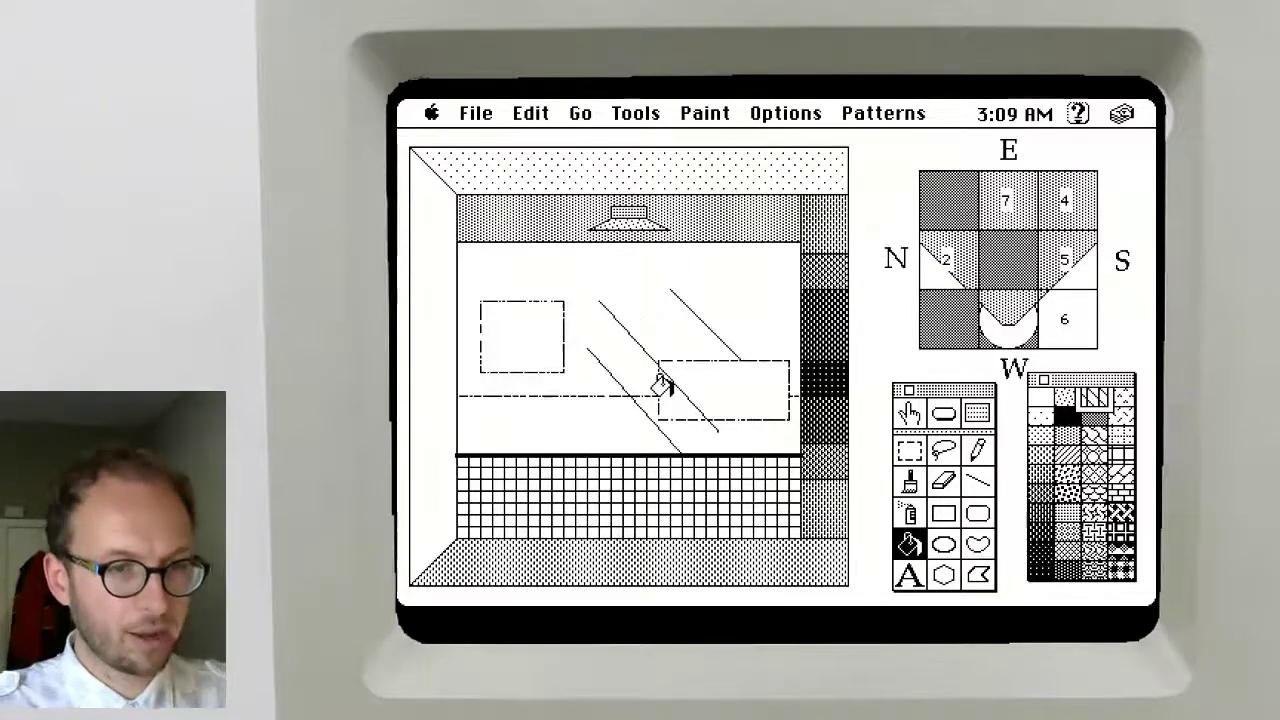
key("super+space")
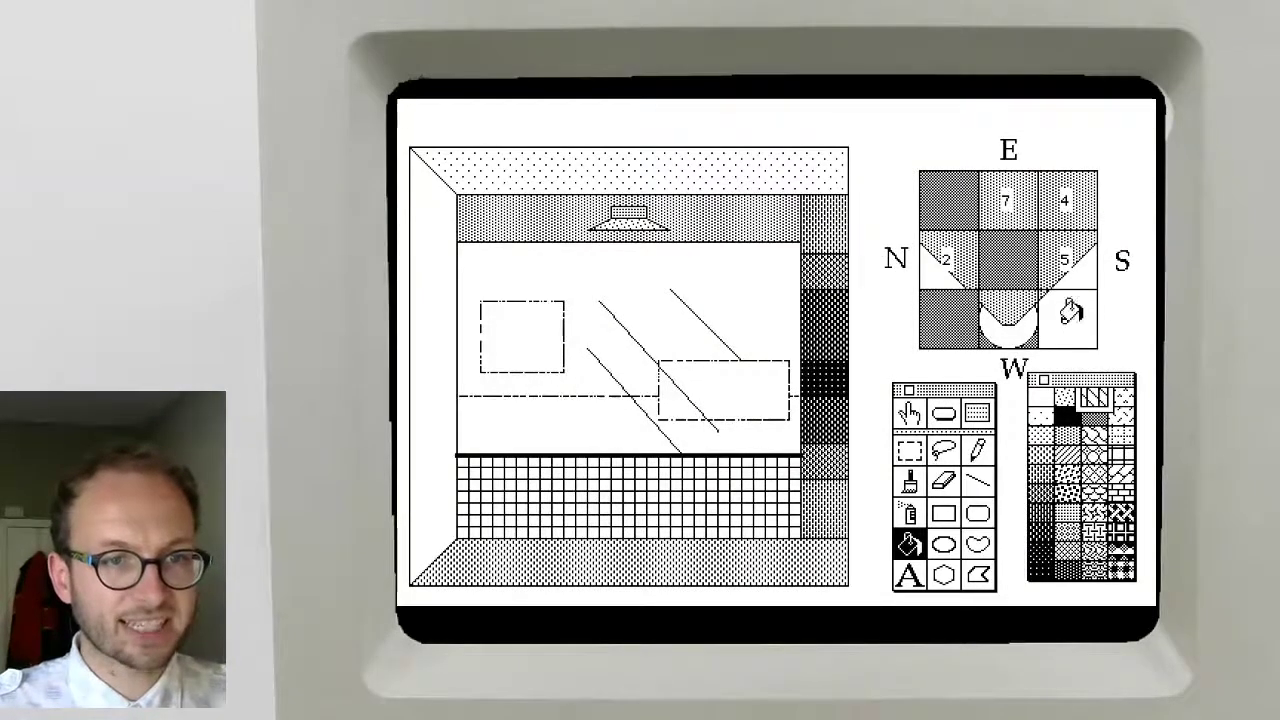
key("super+space")
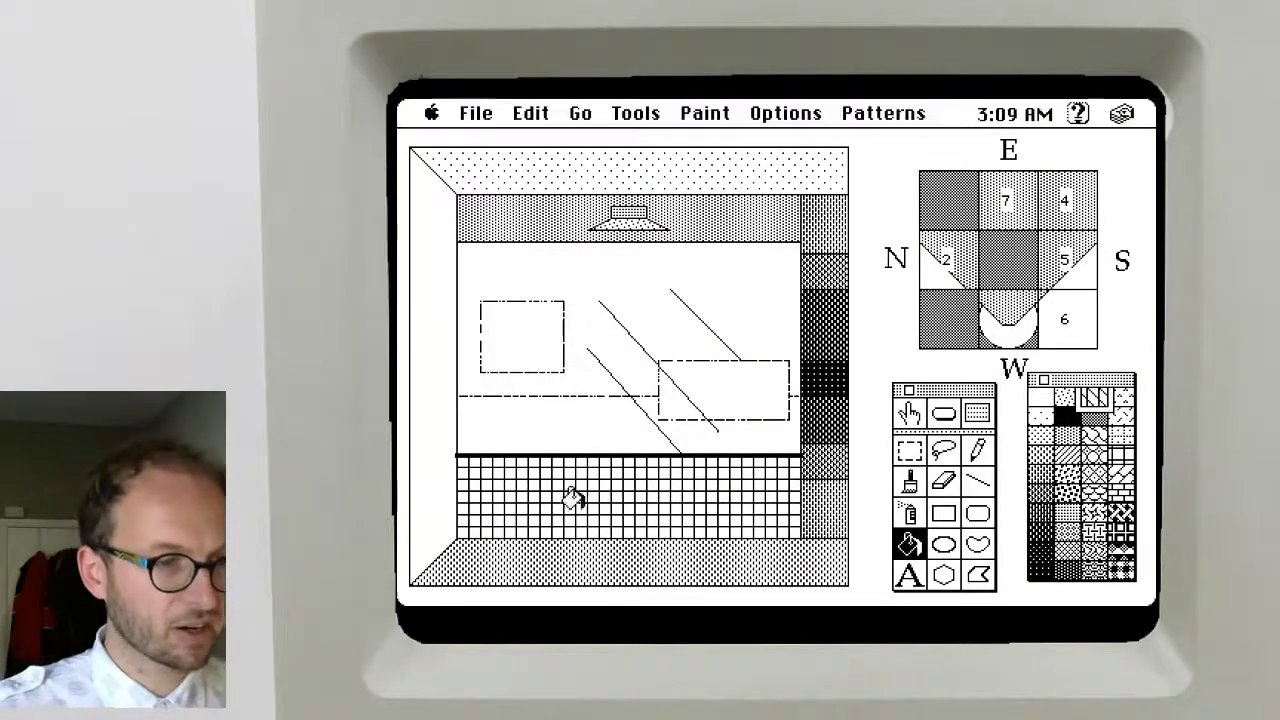
Open the message box and enter the command render "3,6,8"
key("super+m")
type("rend")
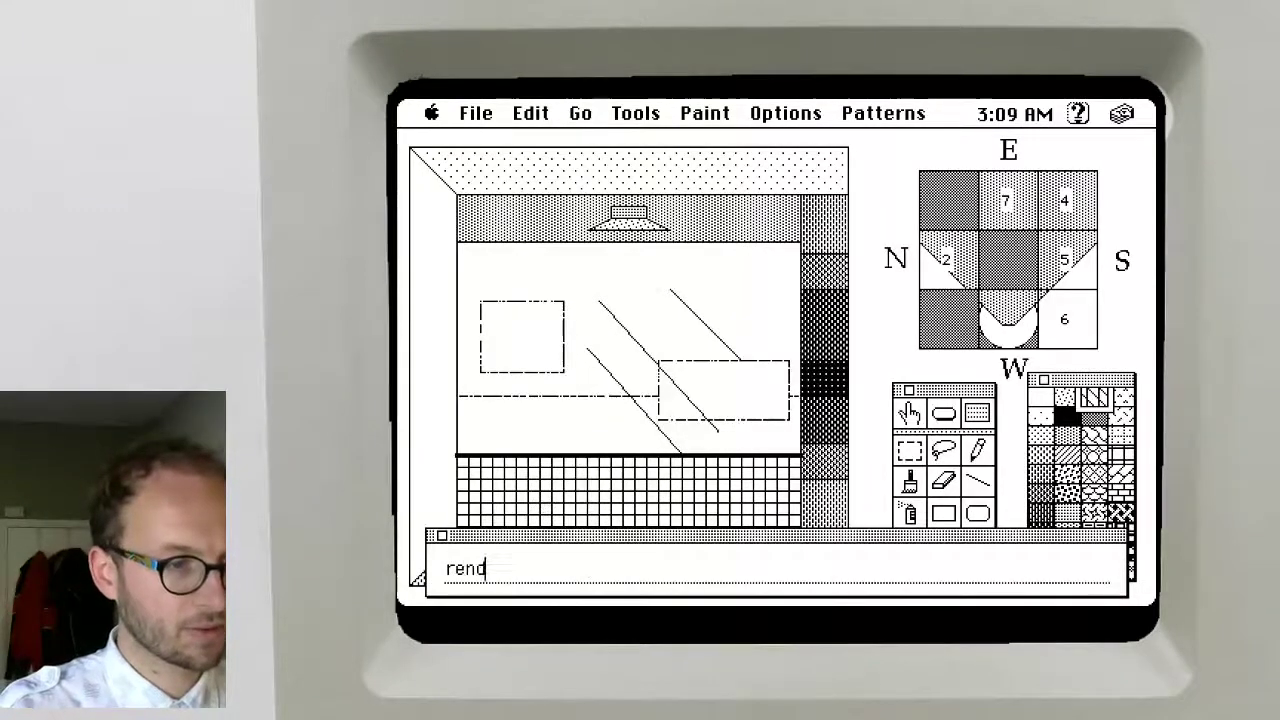
type("er \"34")
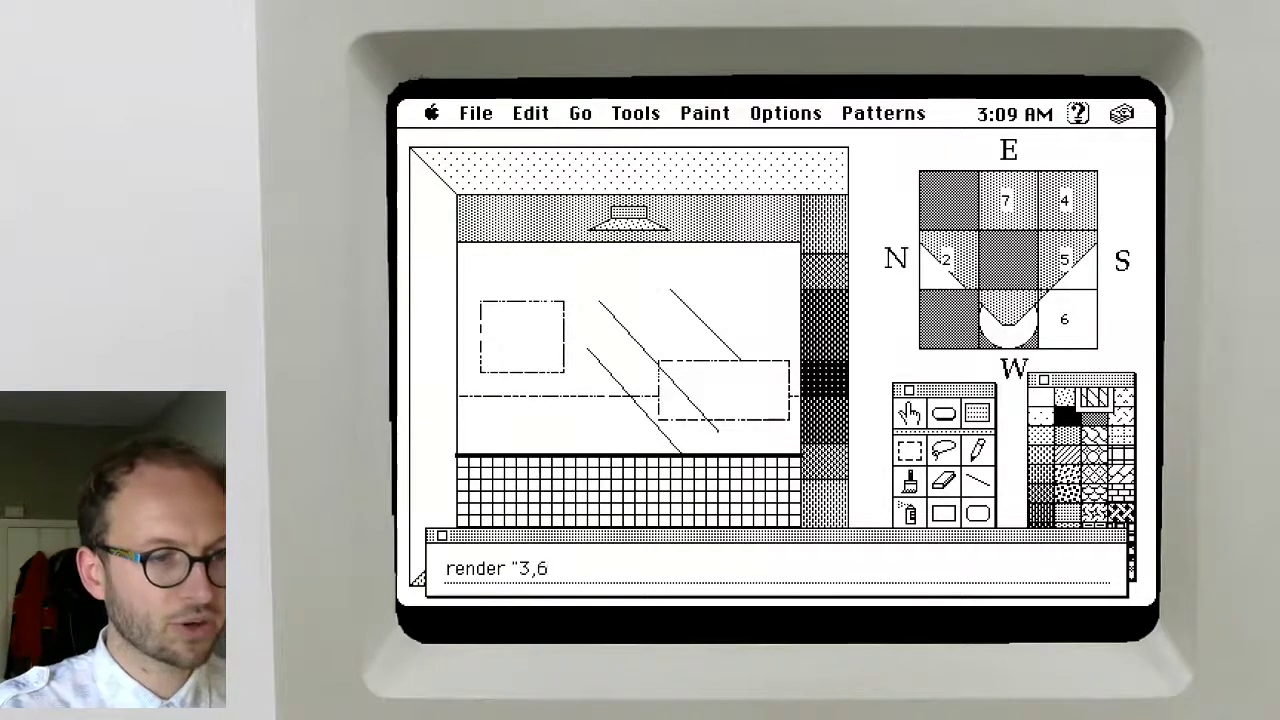
type("6,8\"")
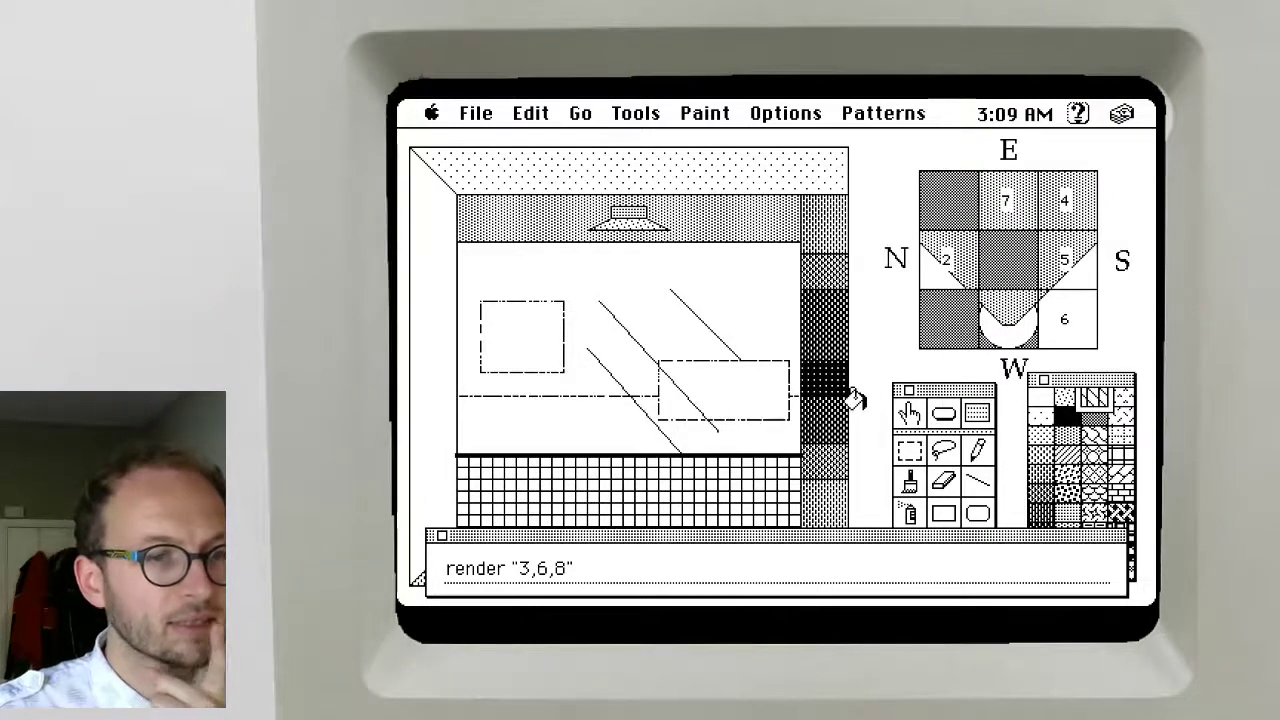
Check the game card's info while looking up the name of the wall-drawing command
left_click(943, 413)
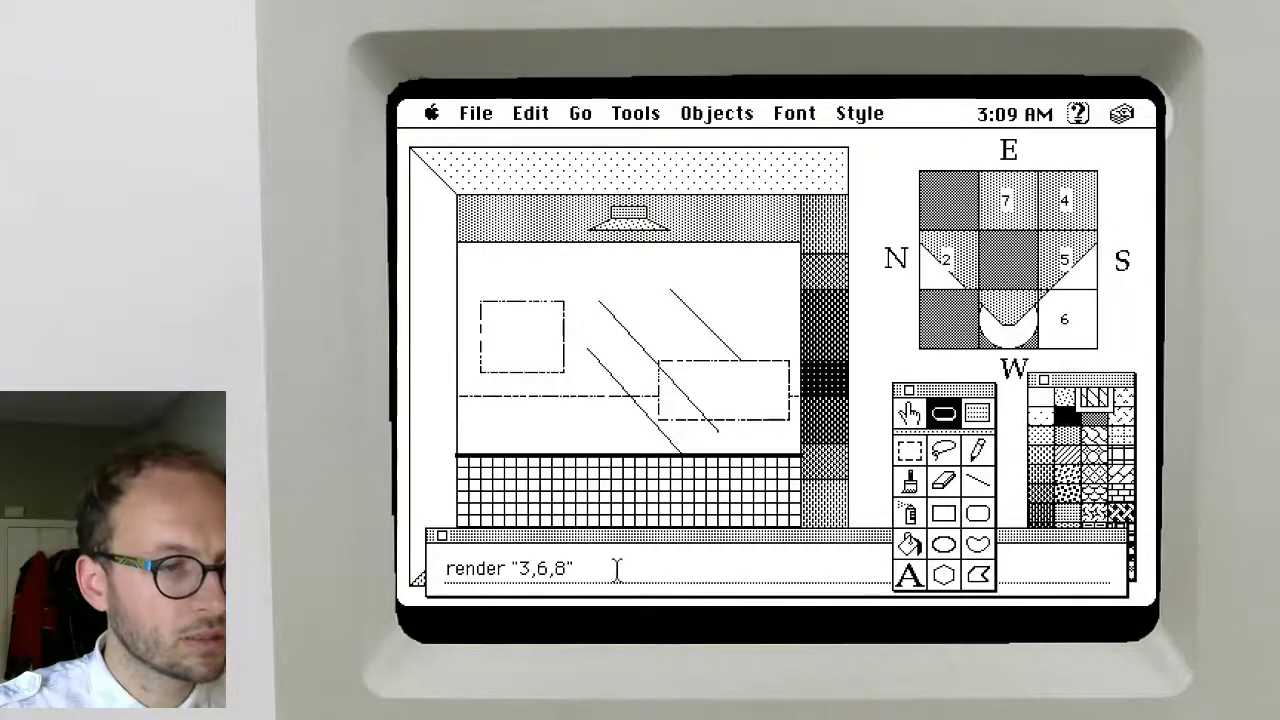
left_click(910, 415)
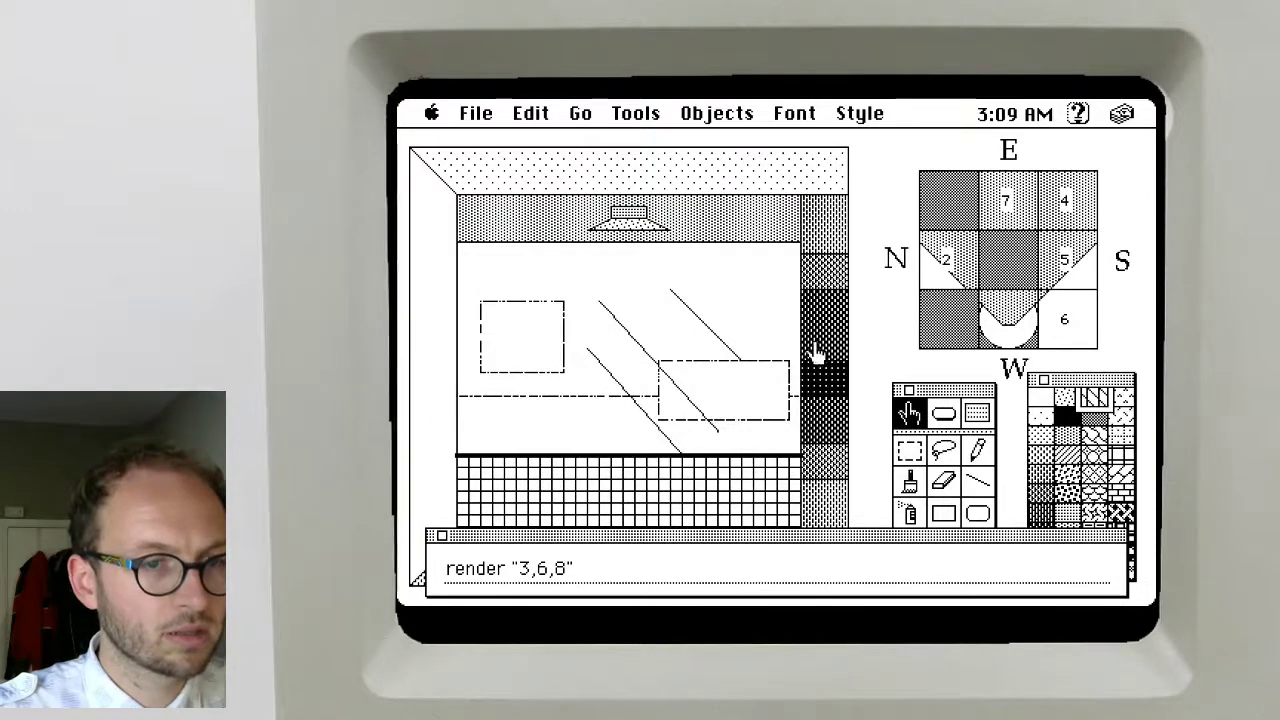
left_click(943, 415)
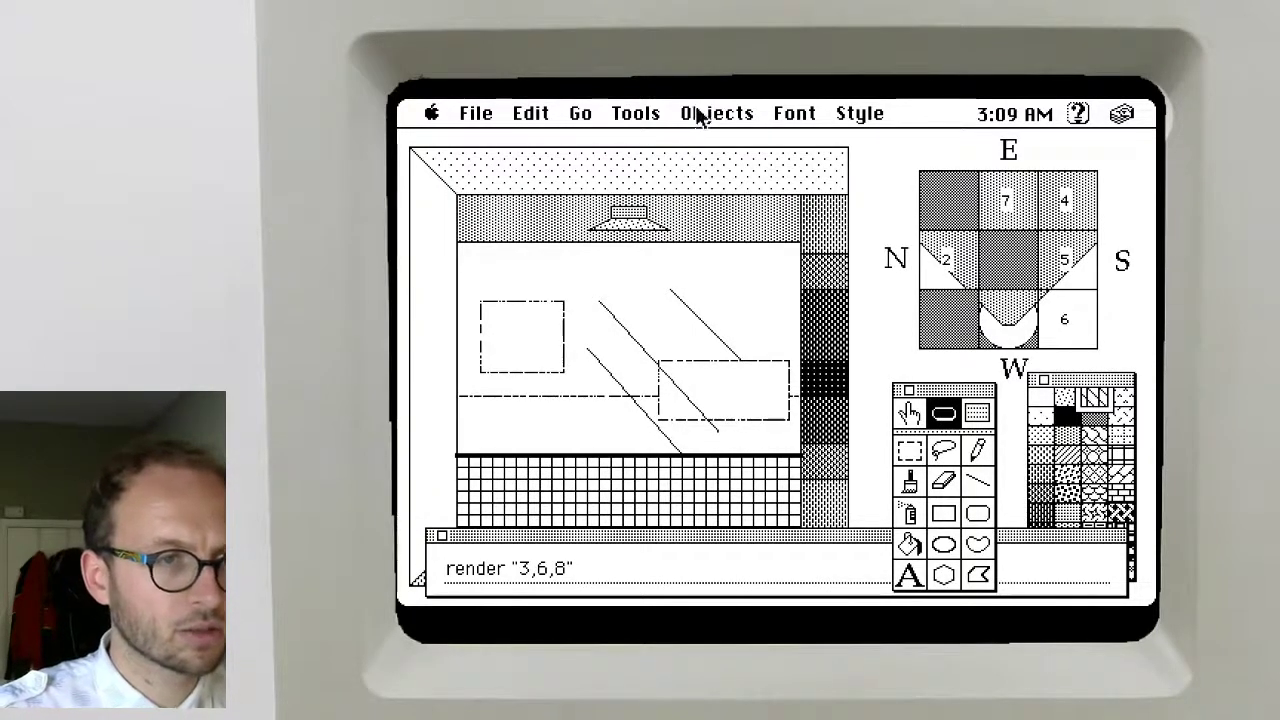
left_click_drag(700, 114, 729, 182)
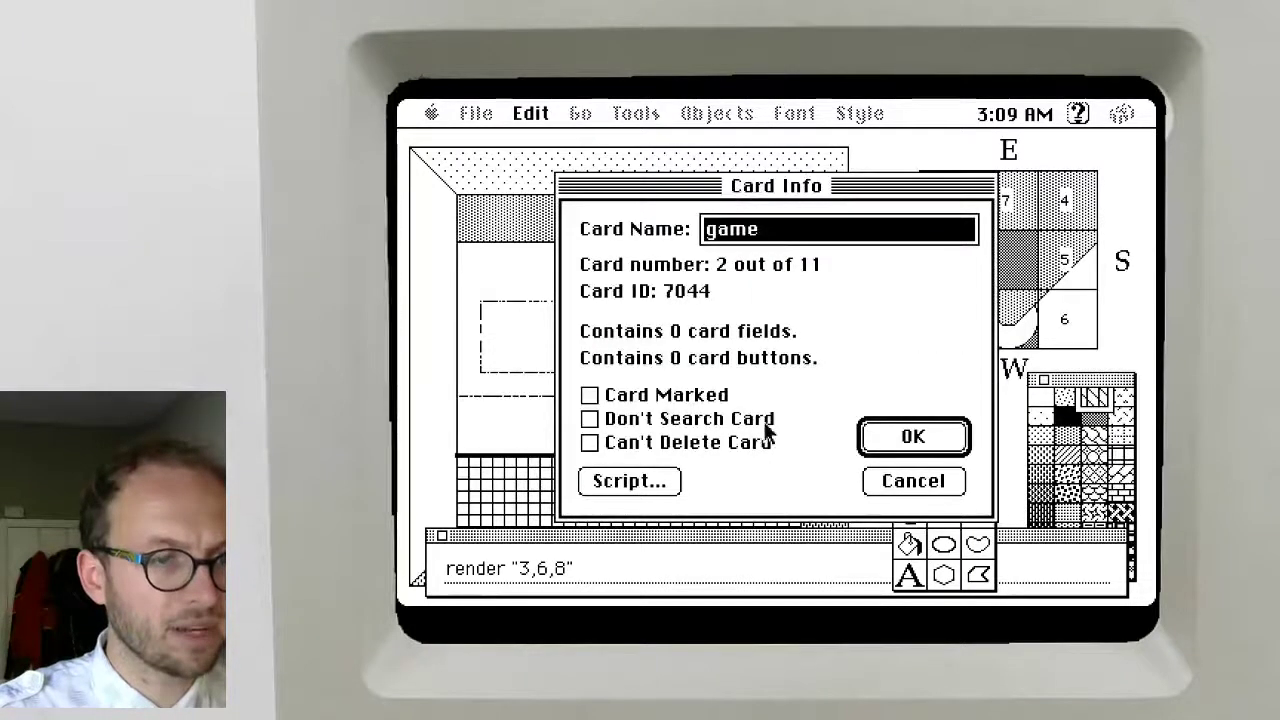
left_click(891, 484)
left_click_drag(706, 114, 551, 391)
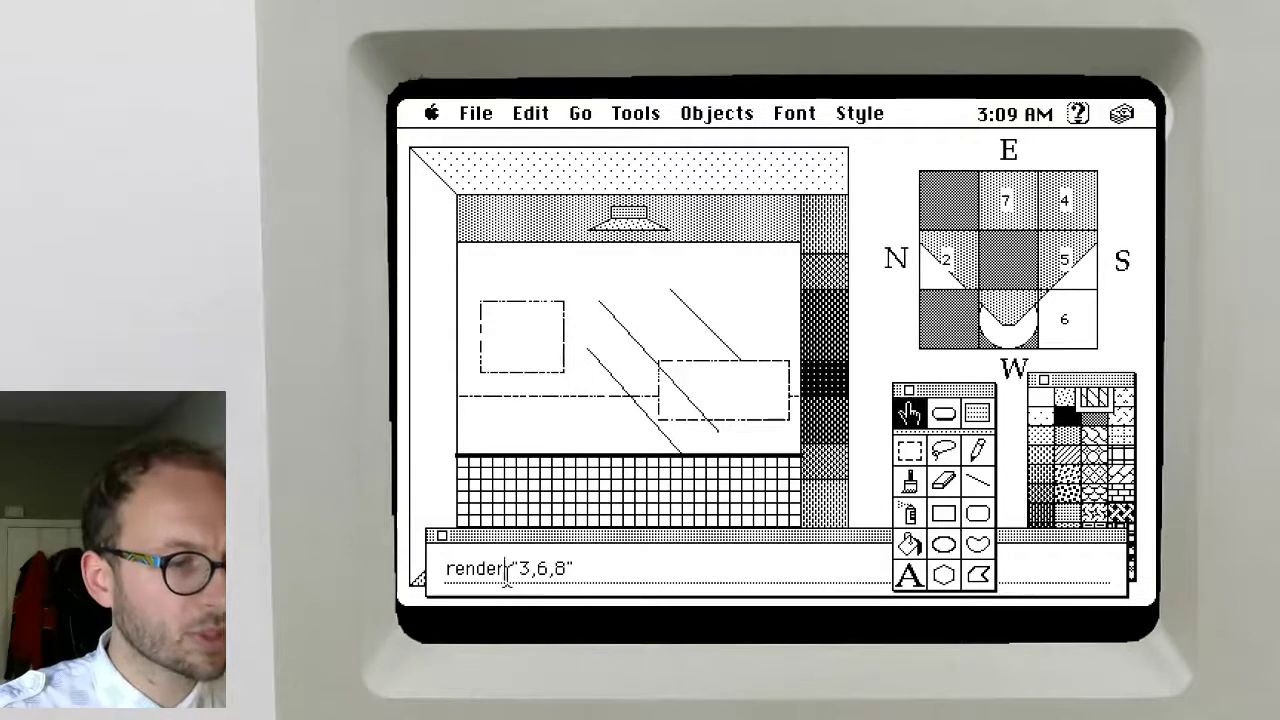
Change the message's command name to drawWalls and run drawWalls "3,6,8" to render the three tiled walls
left_click_drag(507, 568, 421, 562)
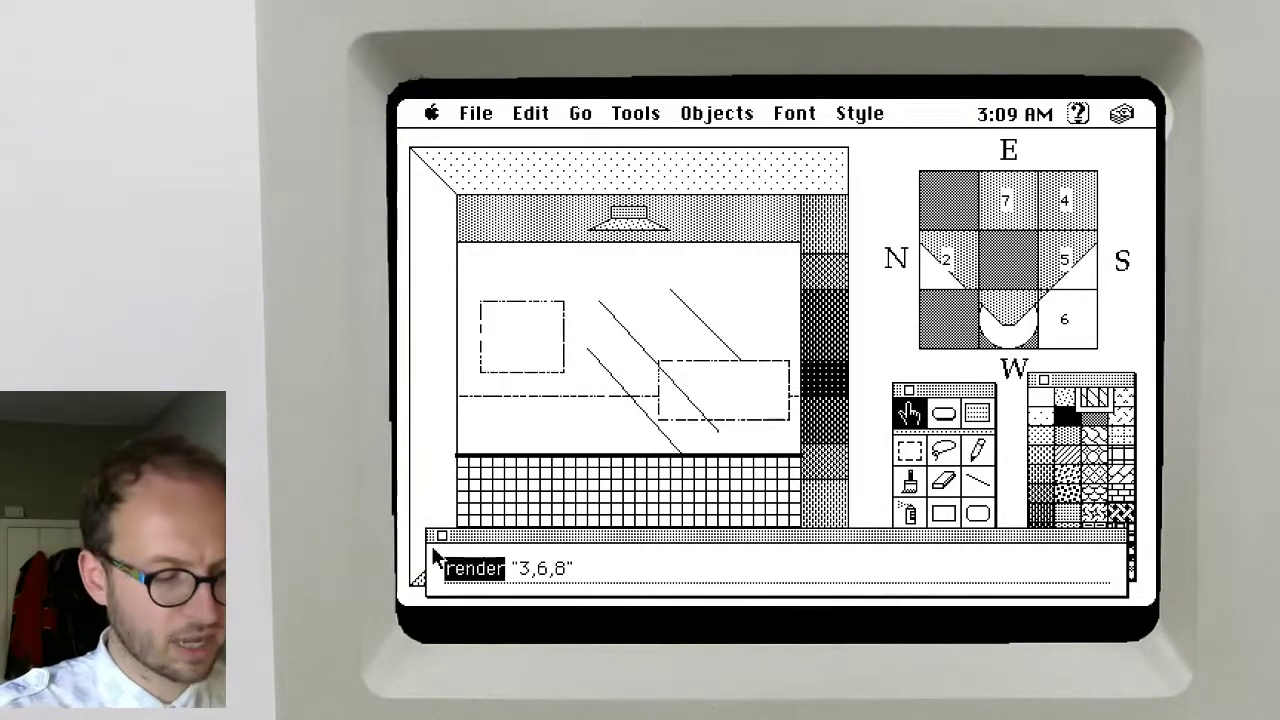
type("drawWalls")
key("Return")
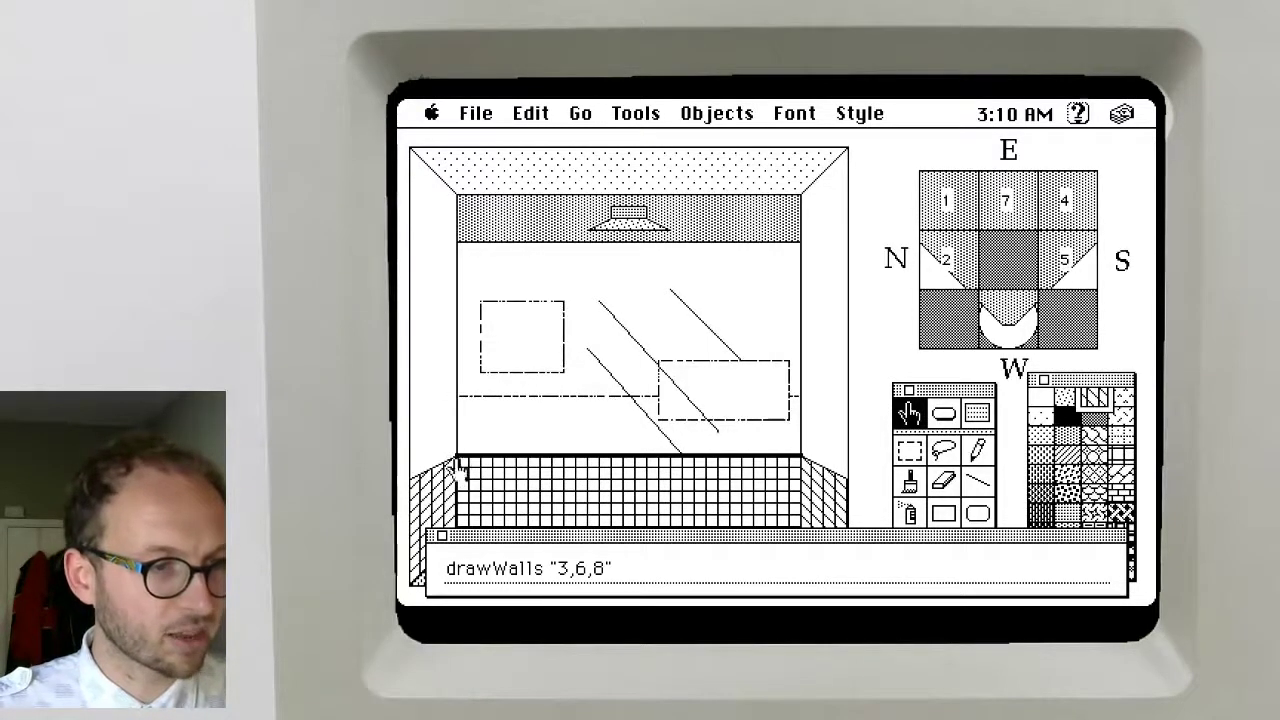
On the wall 6 card, draw a third-size thick line along the tiles' slanted upper edge, and reset the line size to the thinnest
left_click(681, 461)
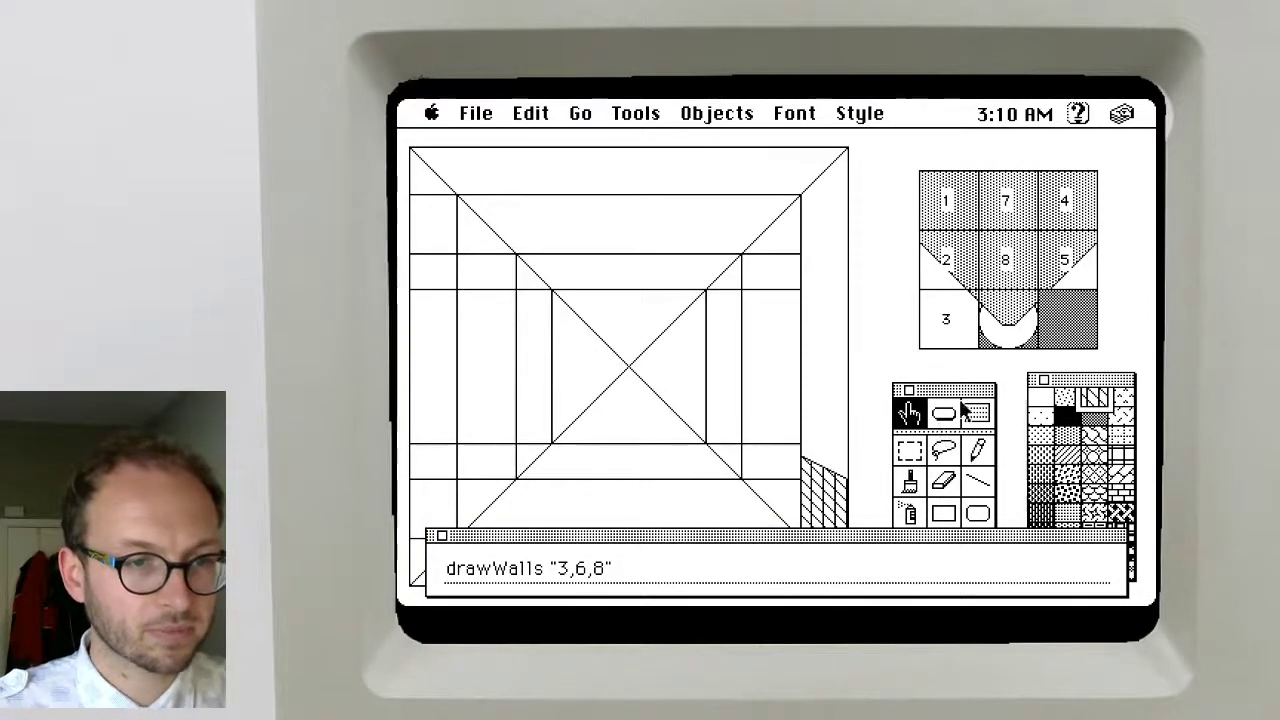
mouse_move(952, 390)
left_mouse_down()
mouse_move(895, 180)
mouse_move(921, 175)
left_mouse_up()
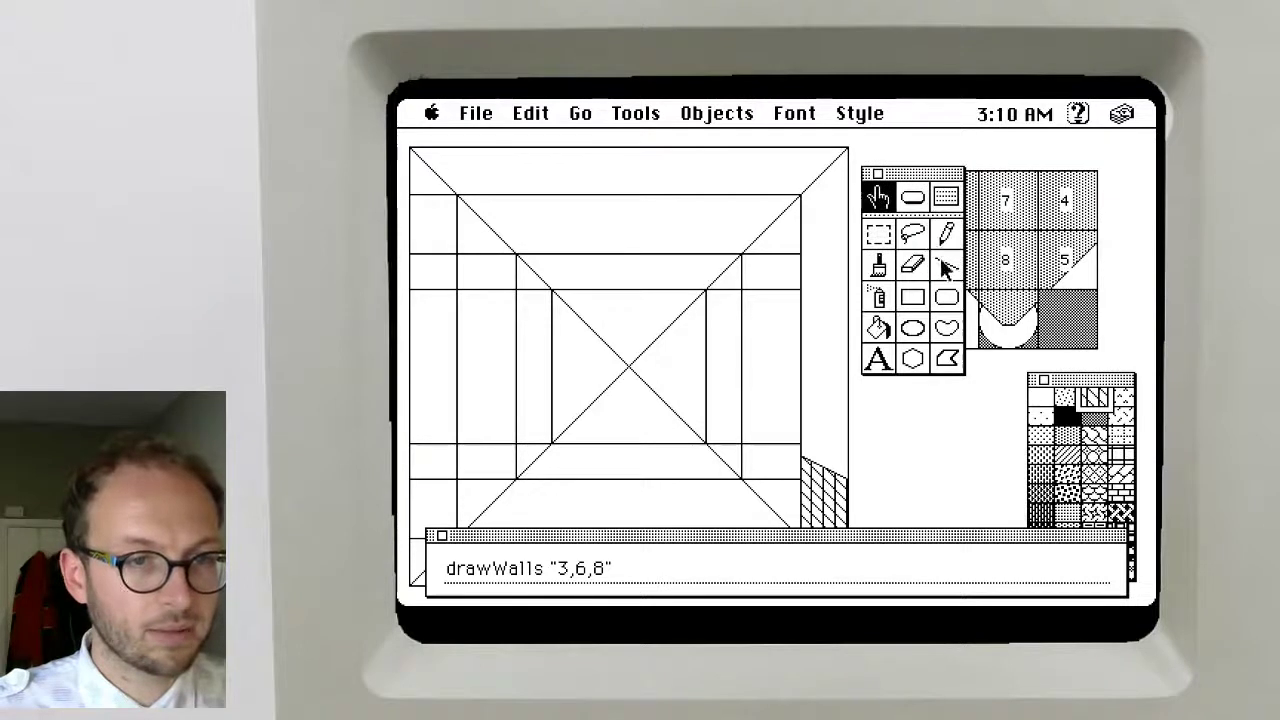
double_click(946, 265)
left_click(759, 318)
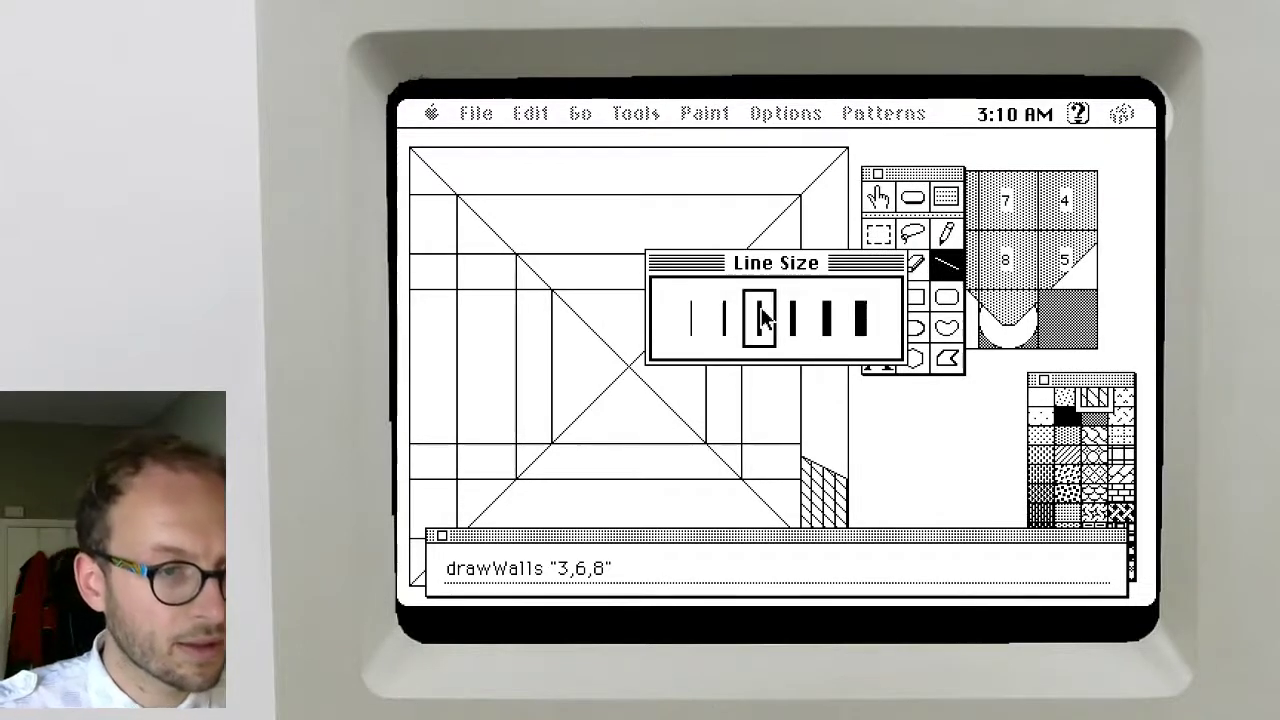
left_click(878, 327)
left_click(946, 265)
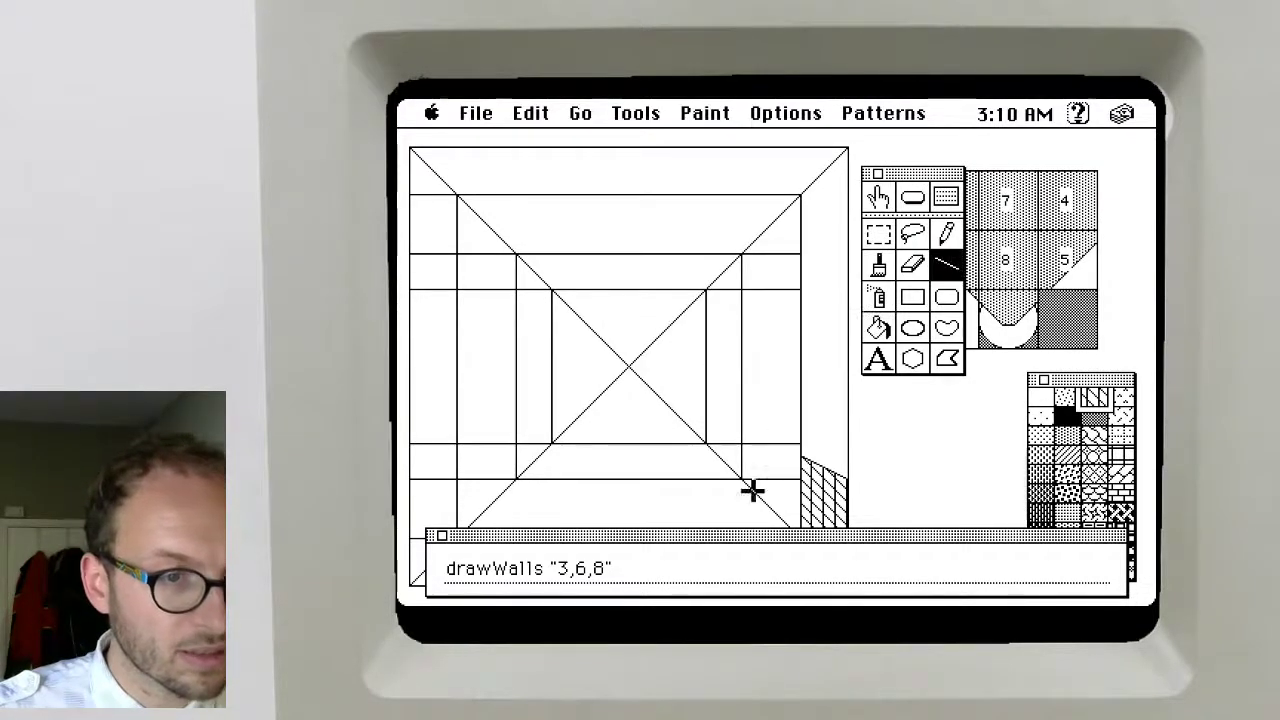
left_click_drag(800, 455, 848, 478)
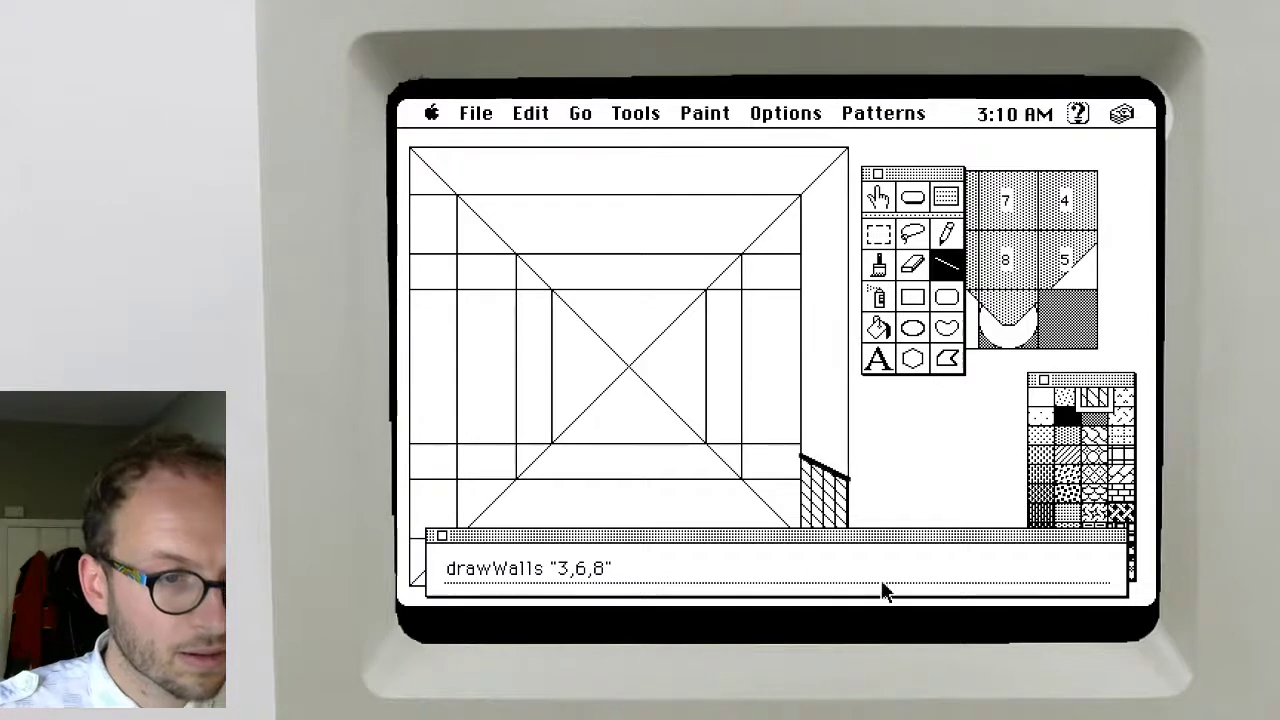
double_click(946, 270)
left_click(688, 325)
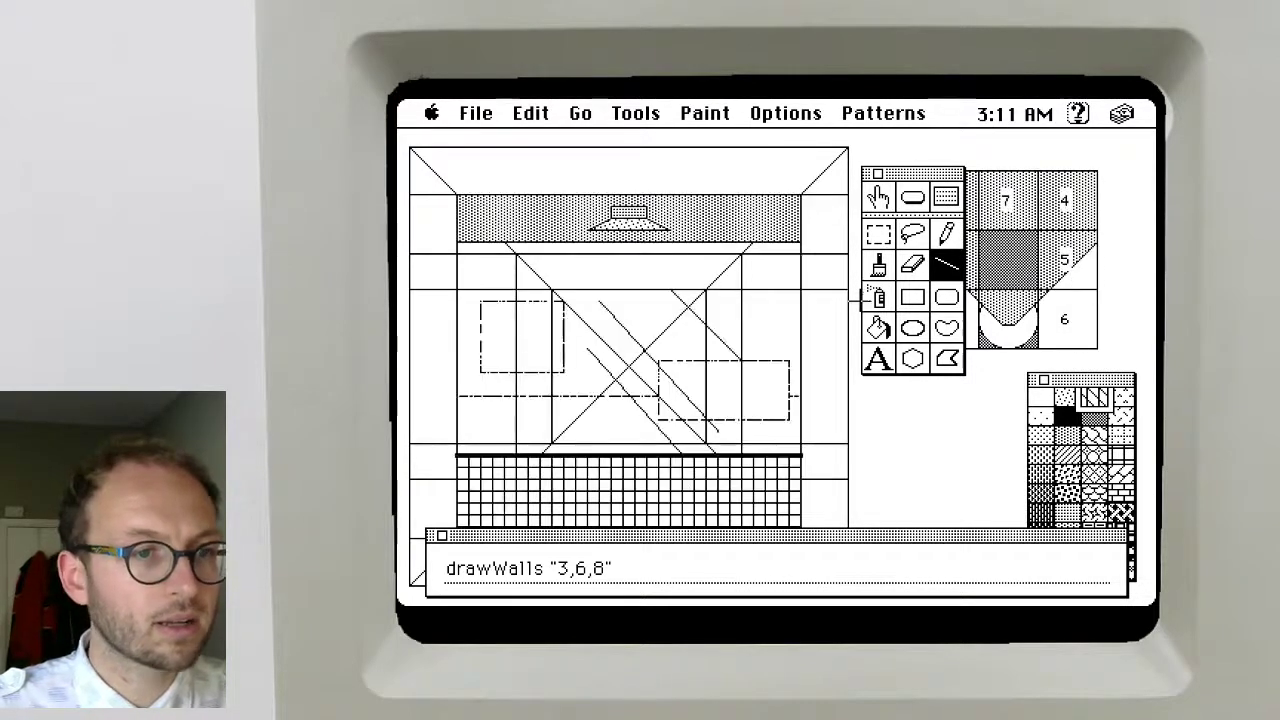
Fill wall 6 above its upper slanted line with the grey dotted pattern, and move the tool palette off the card map
left_click(1066, 437)
left_click(878, 327)
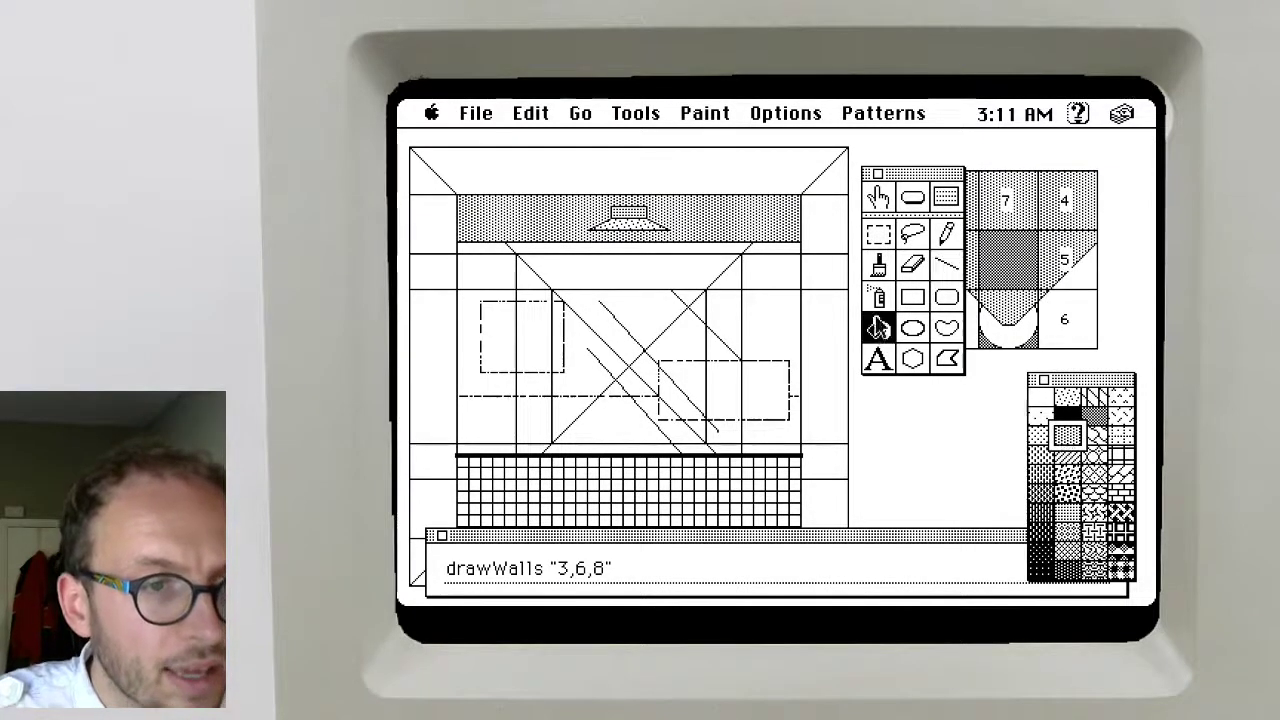
key("Right")
key("Right")
key("Left")
key("Left")
key("Left")
key("Left")
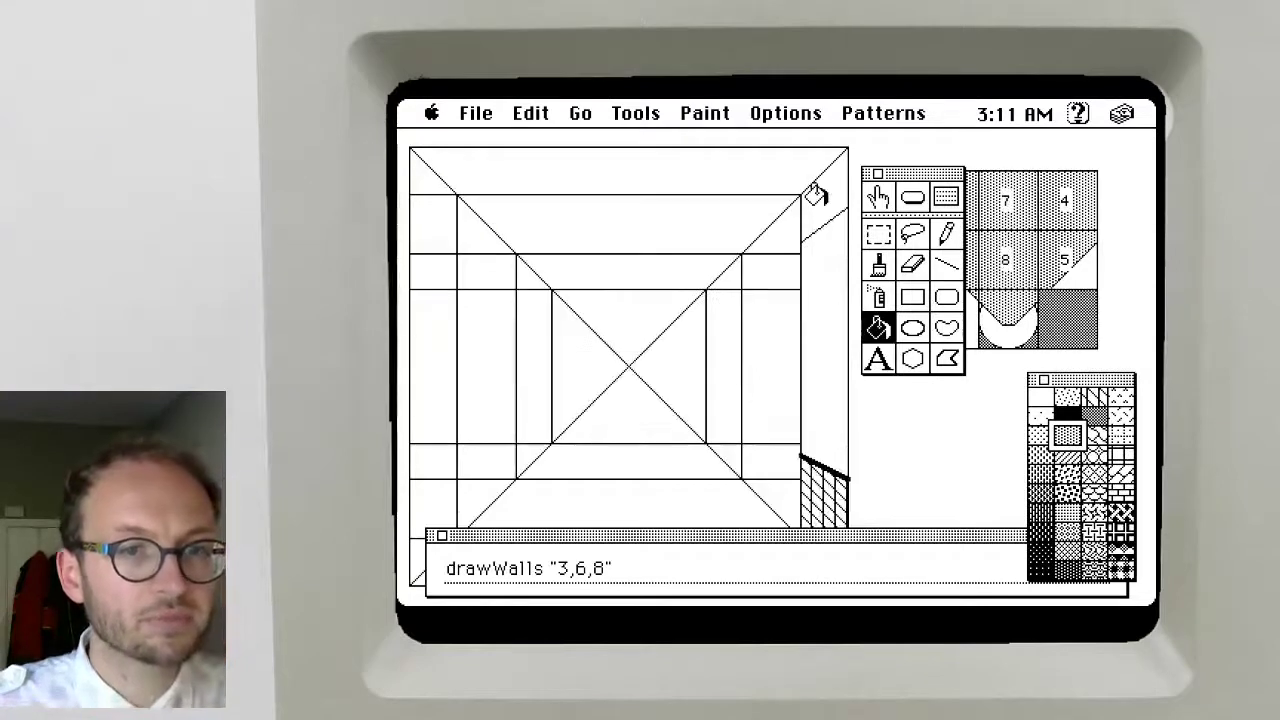
left_click(815, 200)
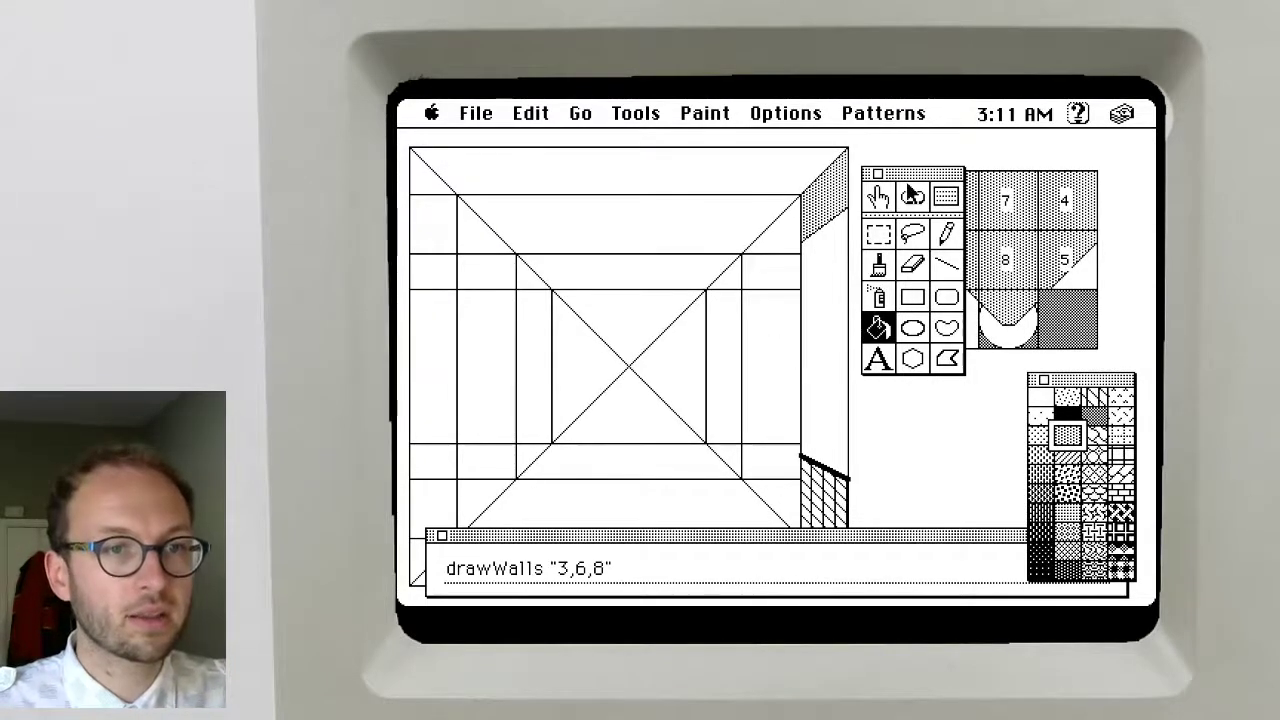
left_click_drag(919, 175, 849, 160)
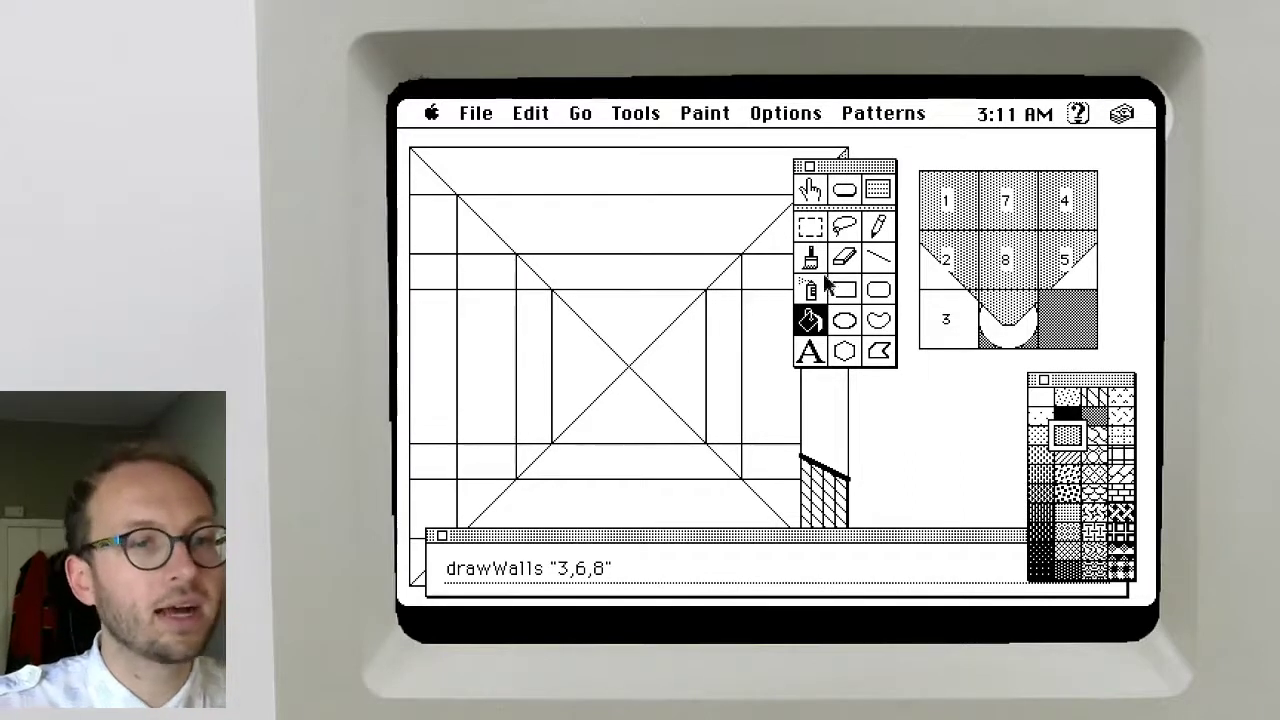
On the wall 3 card, draw a slanted line continuing wall 8's band edge, and fill above it with the grey dotted pattern
key("Left")
key("Left")
key("Left")
key("Left")
key("Left")
key("Right")
key("Right")
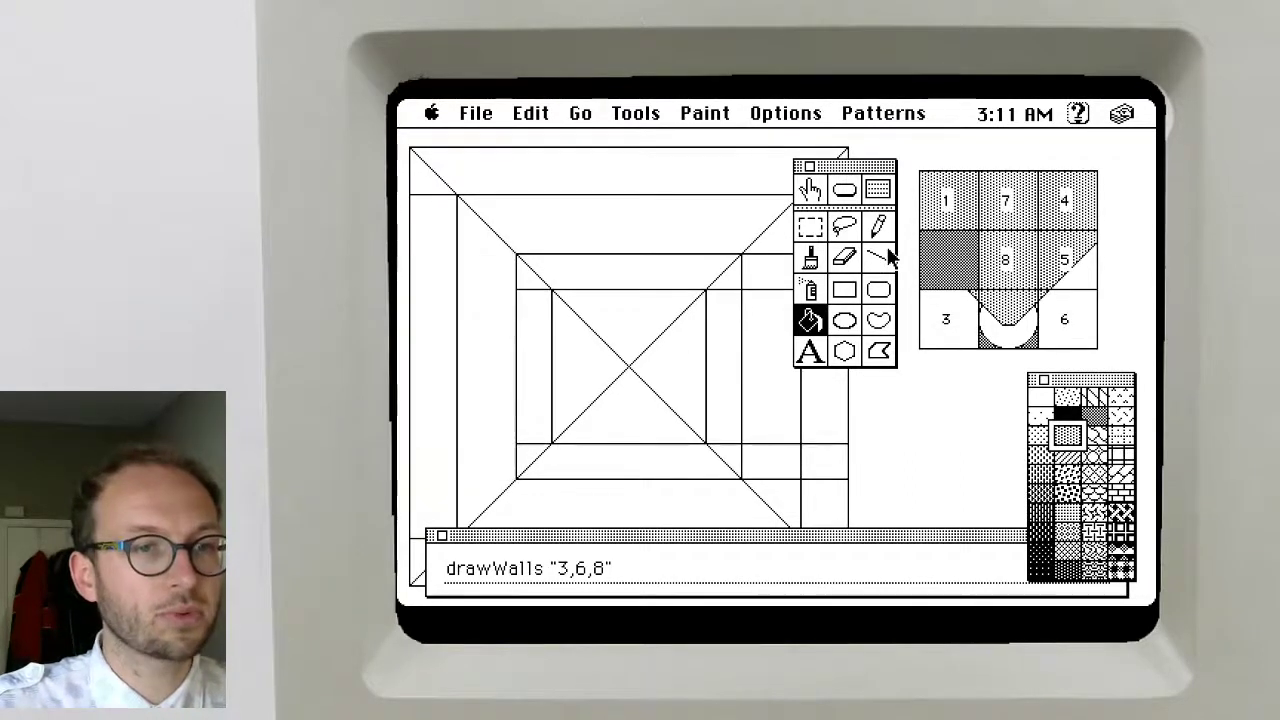
left_click(879, 257)
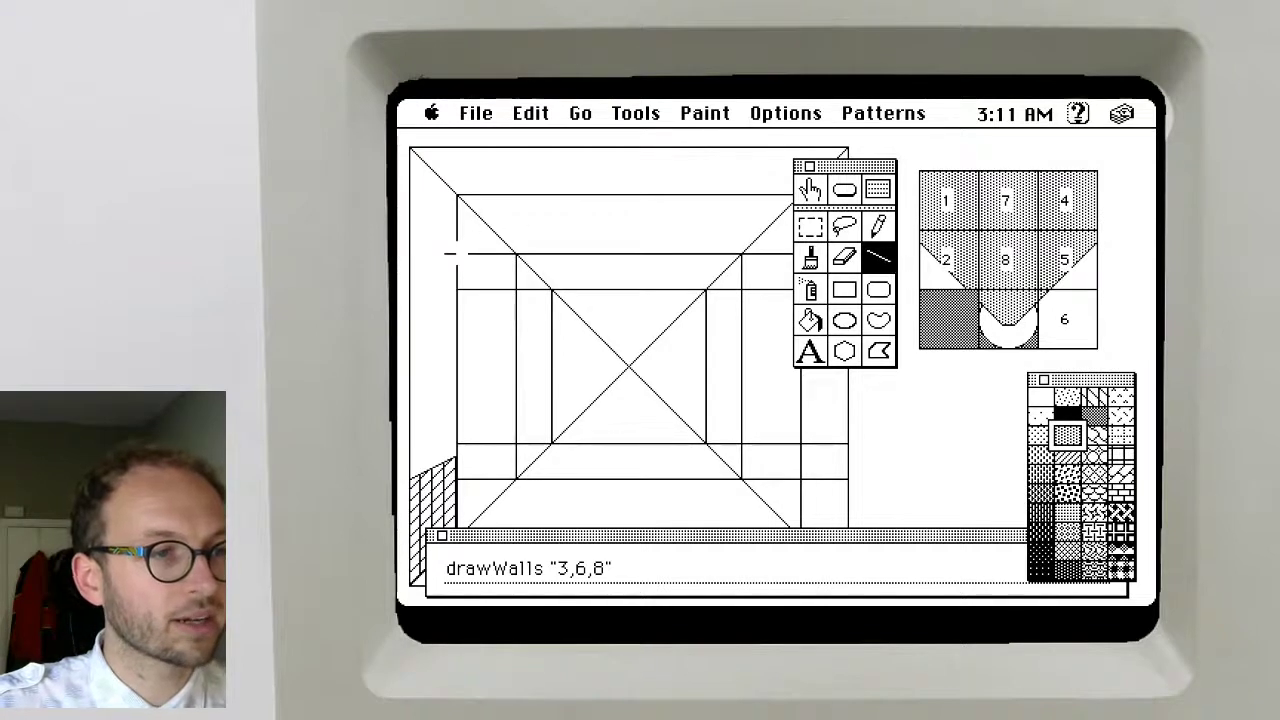
key("Right")
key("Right")
key("Right")
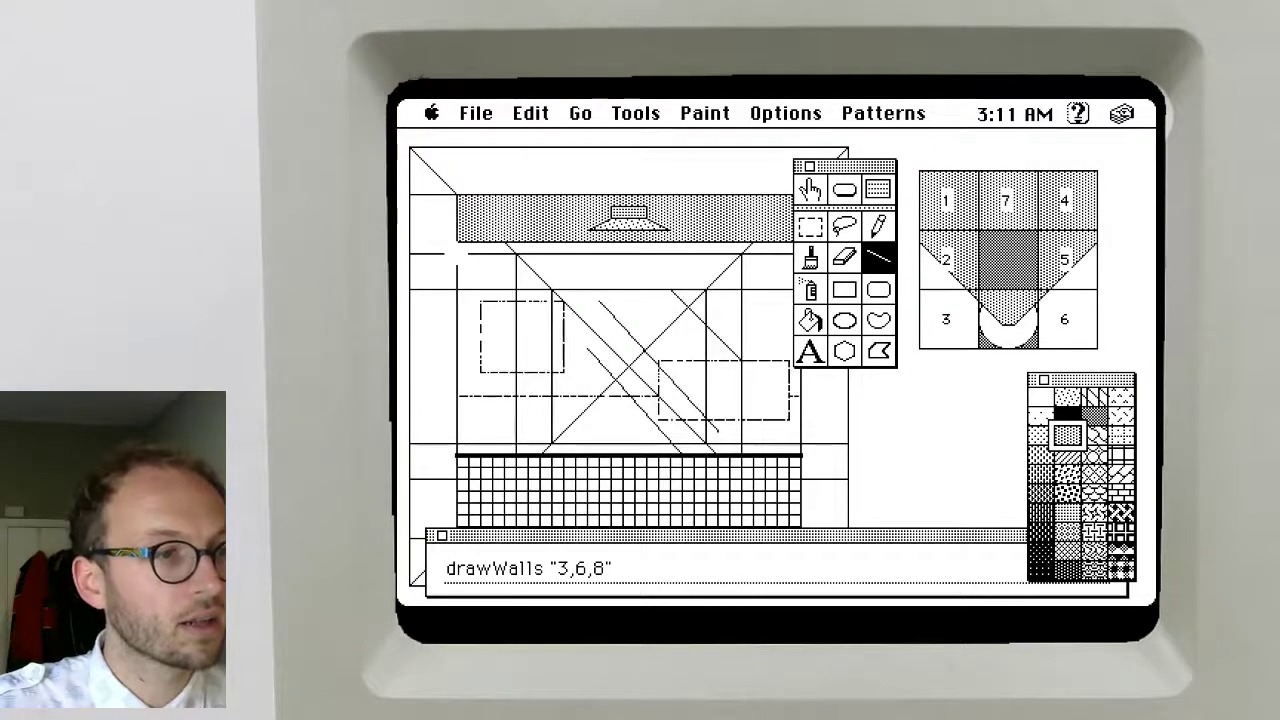
key("Left")
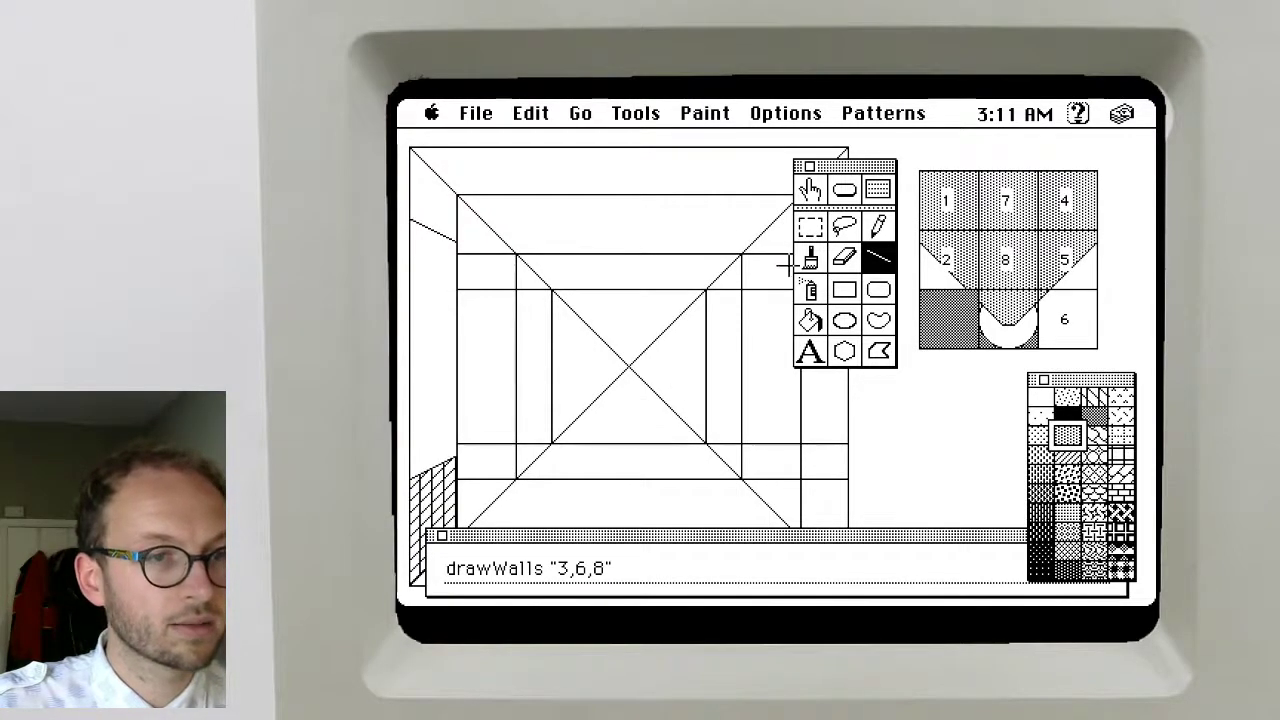
left_click(810, 320)
left_click(438, 205)
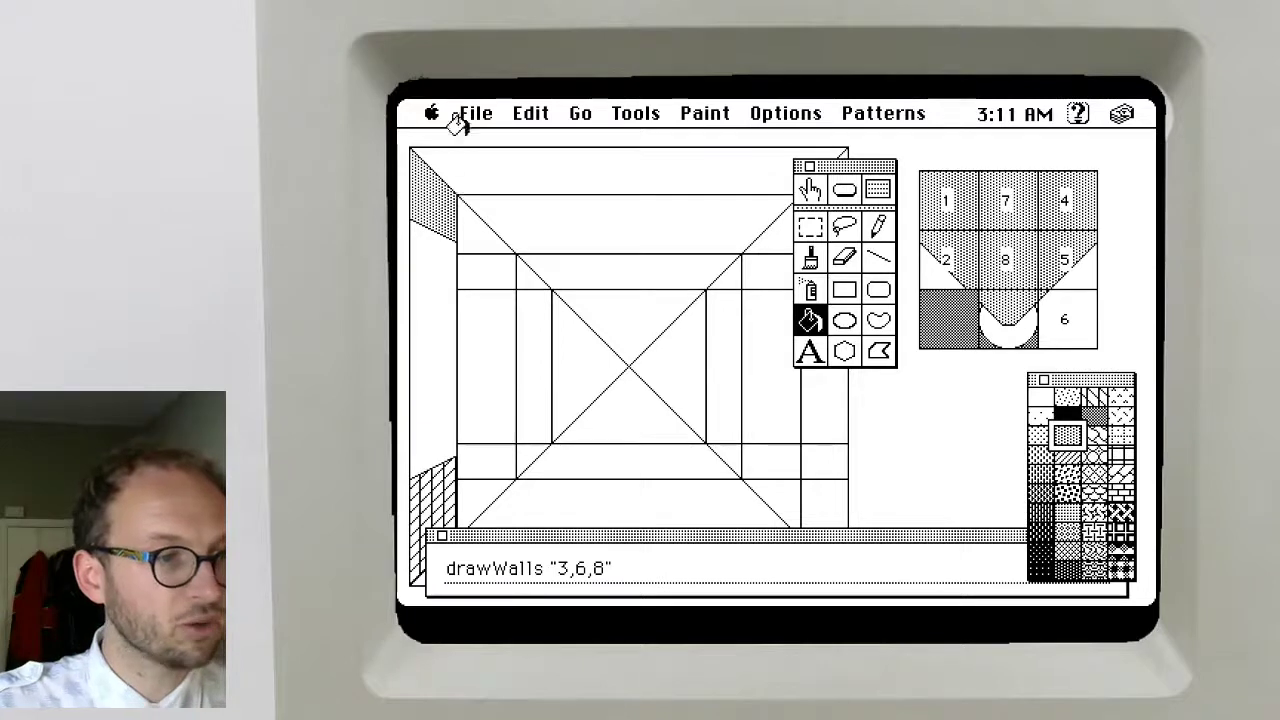
Run drawWalls "3,6,8" again on the game card, and move the tool palette clear of the room view
key("Left")
key("Left")
key("Left")
key("Left")
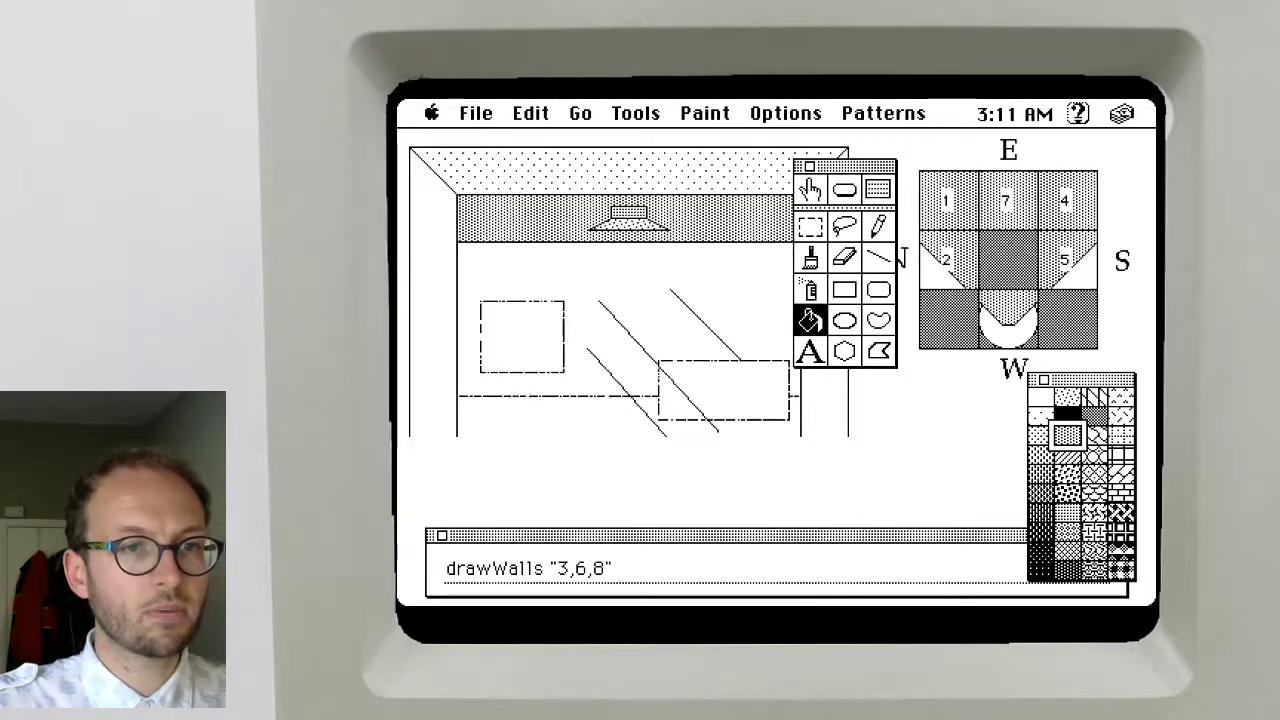
key("Left")
key("Right")
left_click(616, 572)
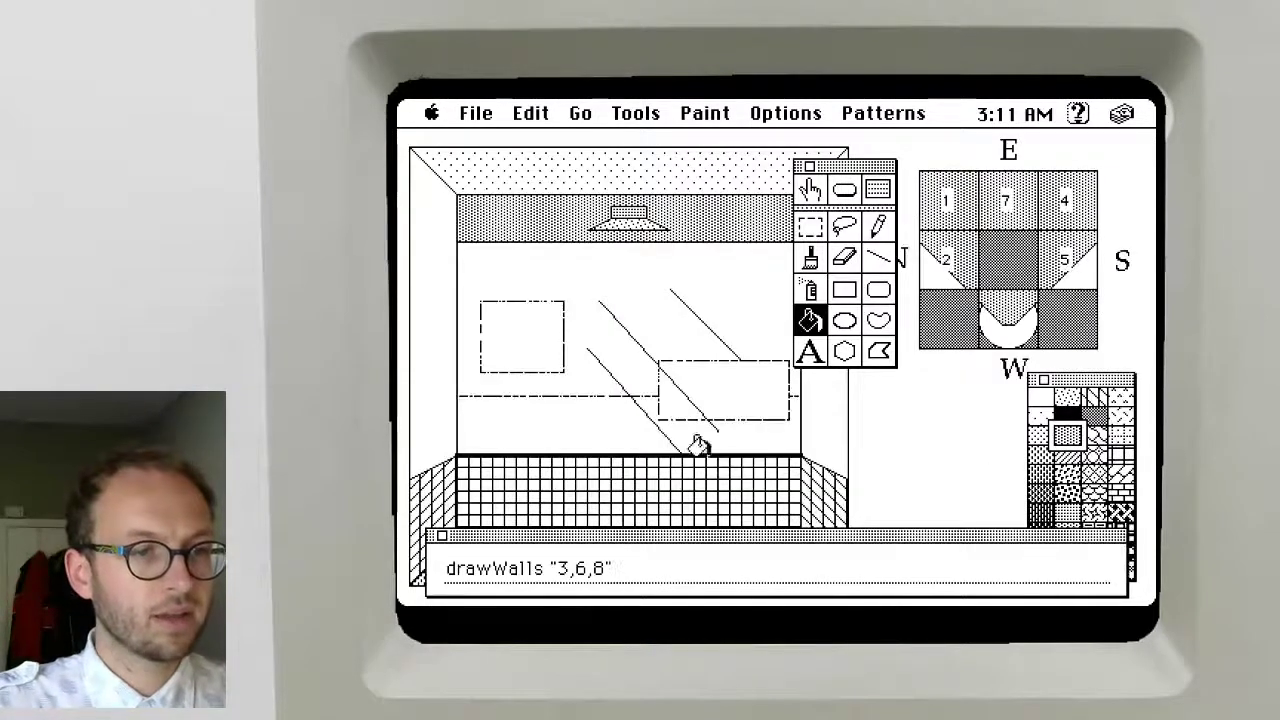
key("Return")
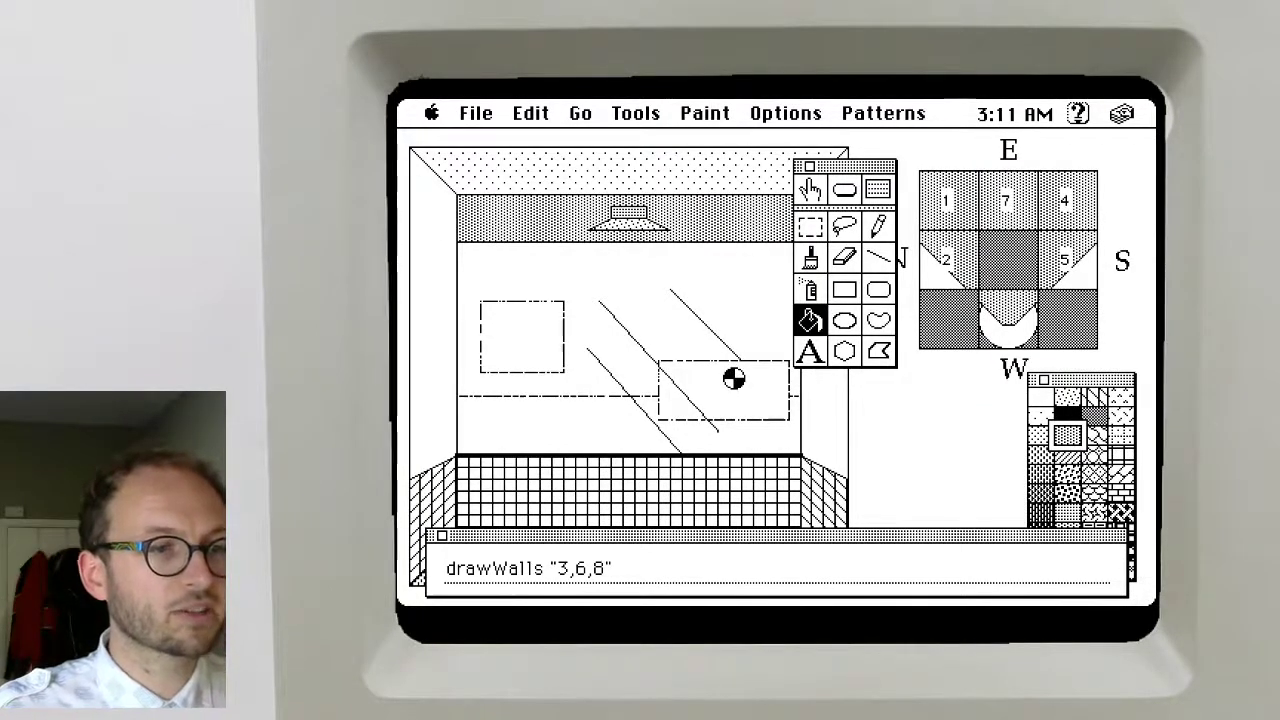
left_click_drag(848, 168, 922, 322)
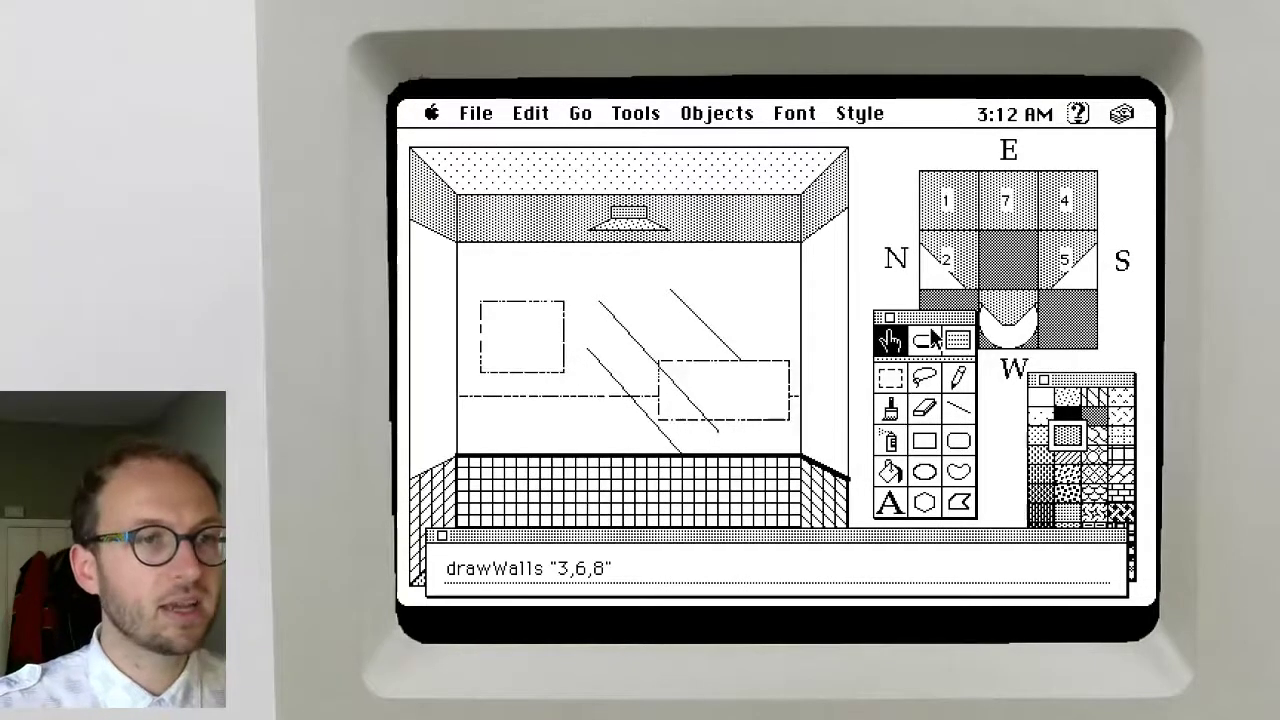
Close the message box and create a new blank background following the wall 8 card
key("Right")
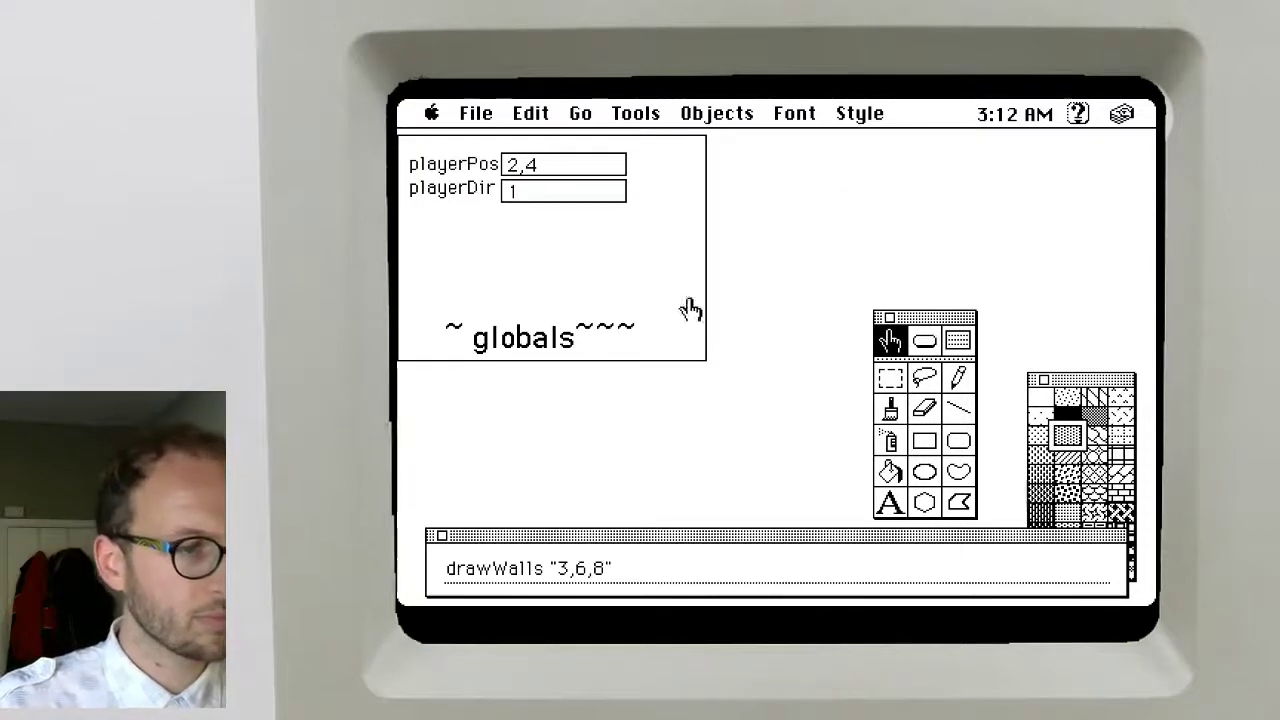
left_click(442, 536)
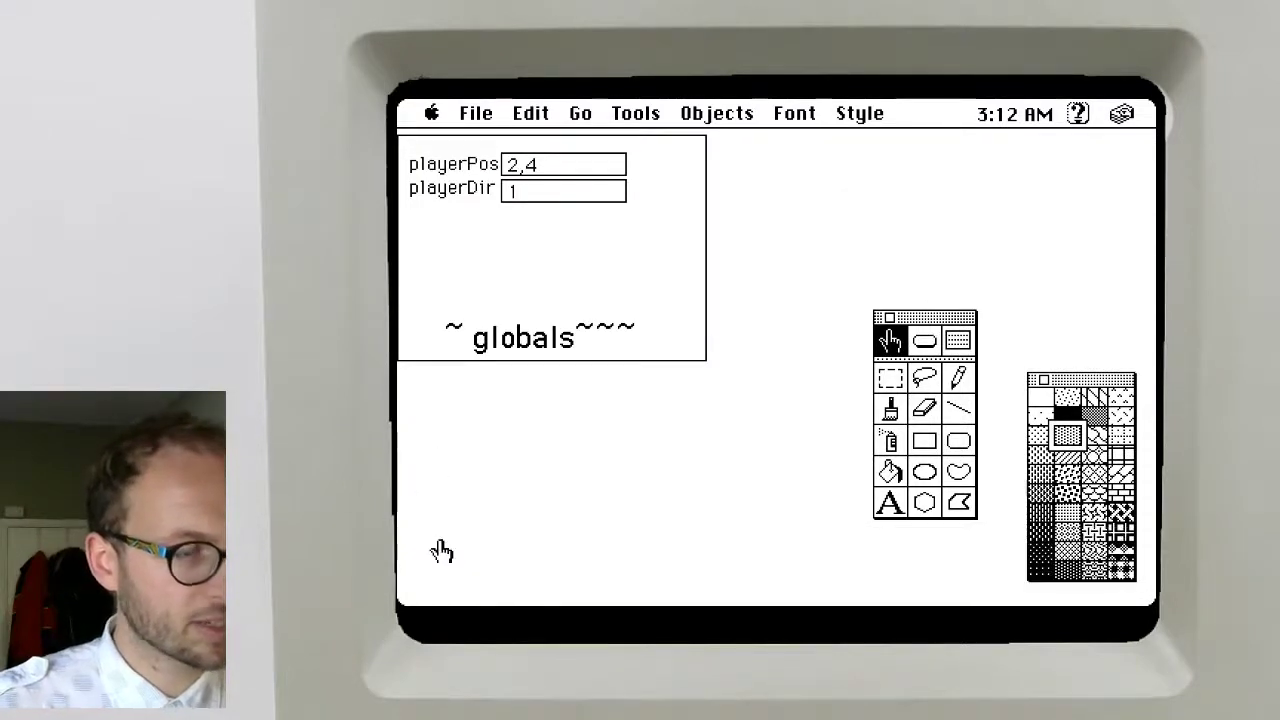
key("Left")
key("Right")
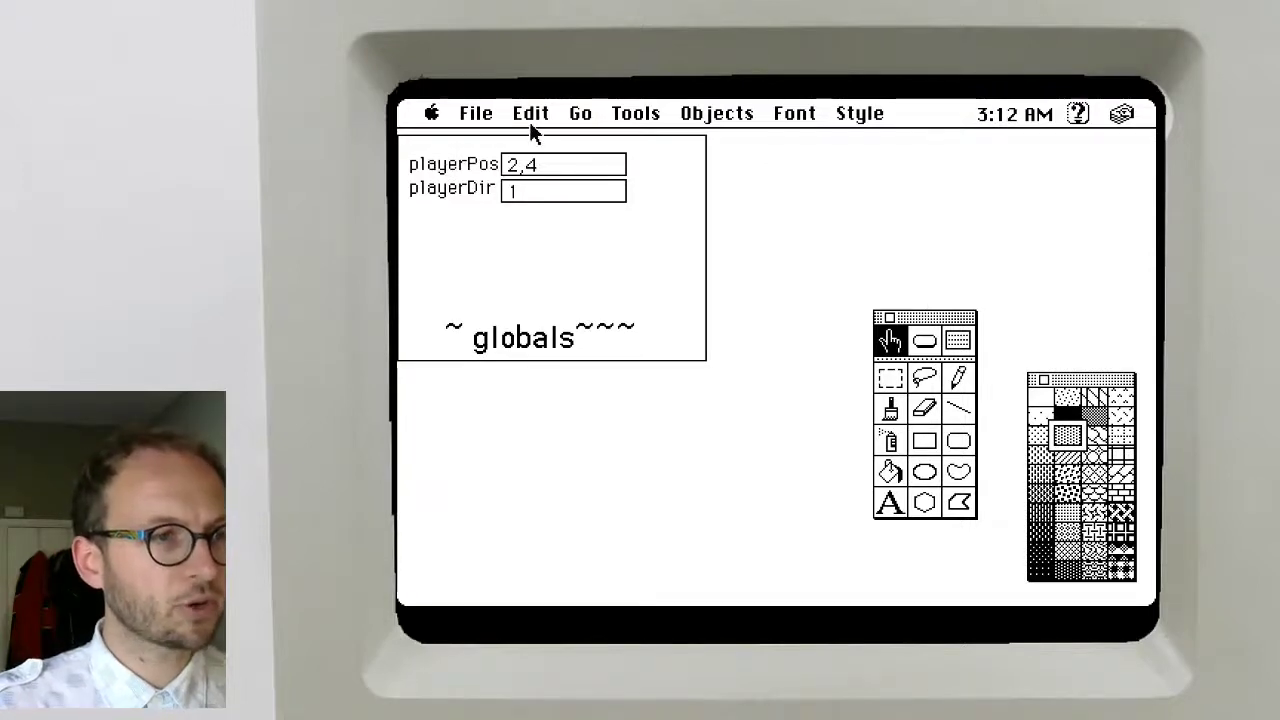
key("Left")
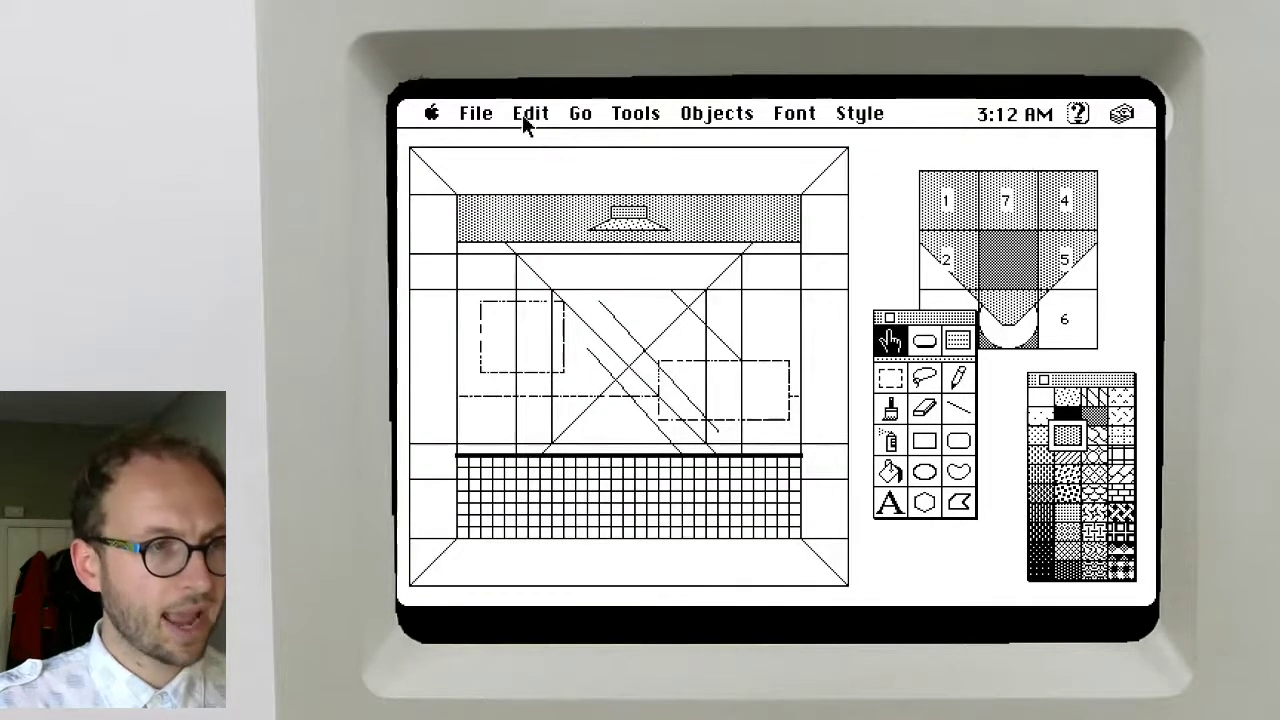
left_click(524, 116)
left_click_drag(550, 120, 745, 400)
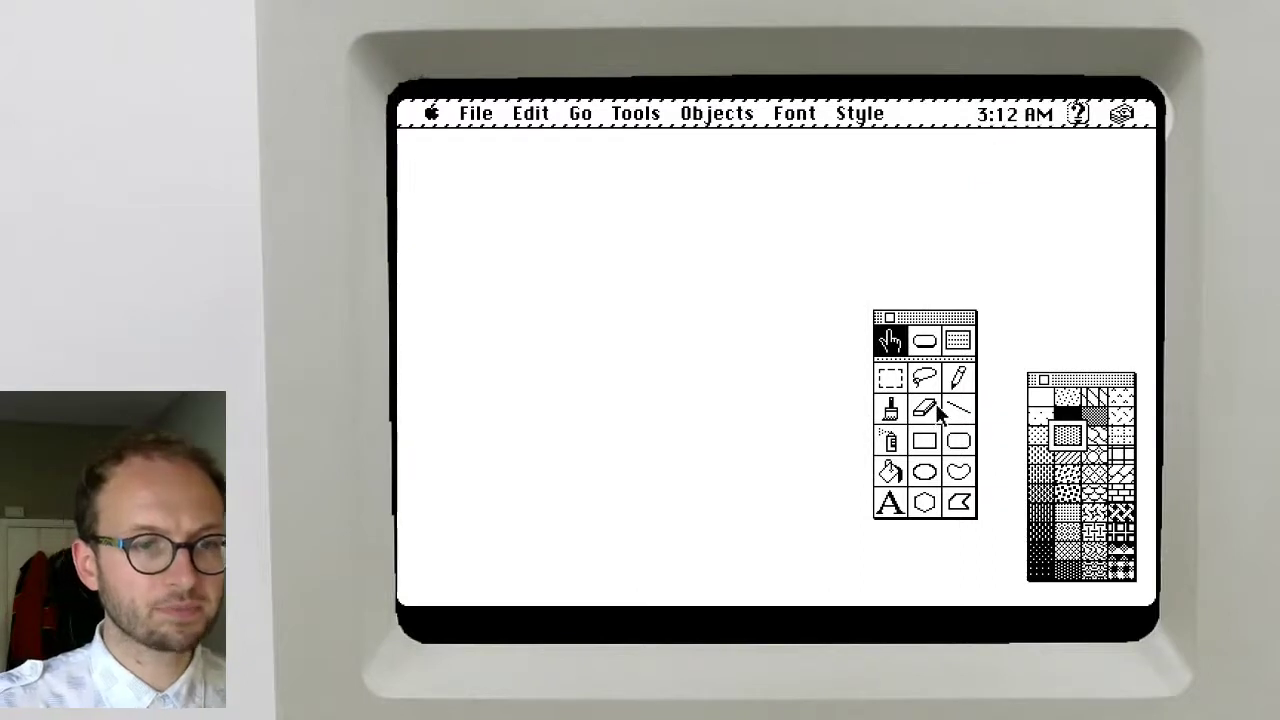
Add the title "Map!!!" in 33-point Geneva paint text to the new background, and position it near the top centre
double_click(886, 506)
left_click(928, 380)
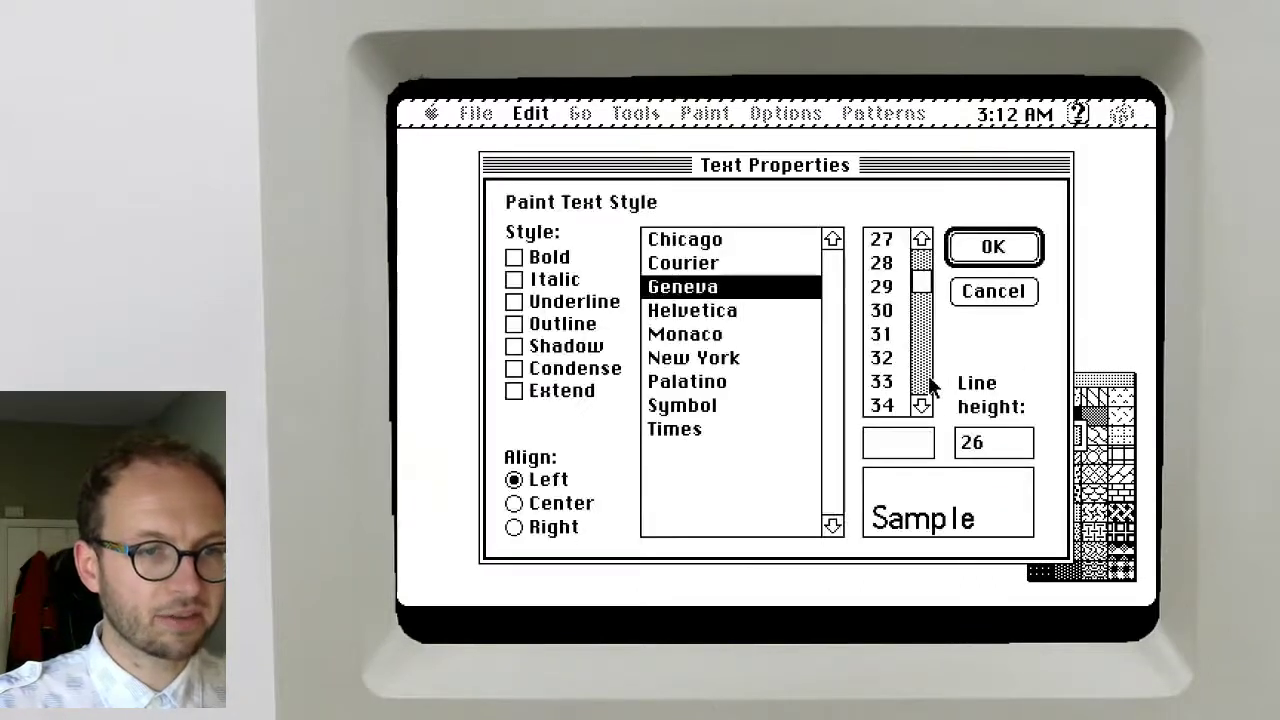
left_click(881, 381)
left_click(991, 255)
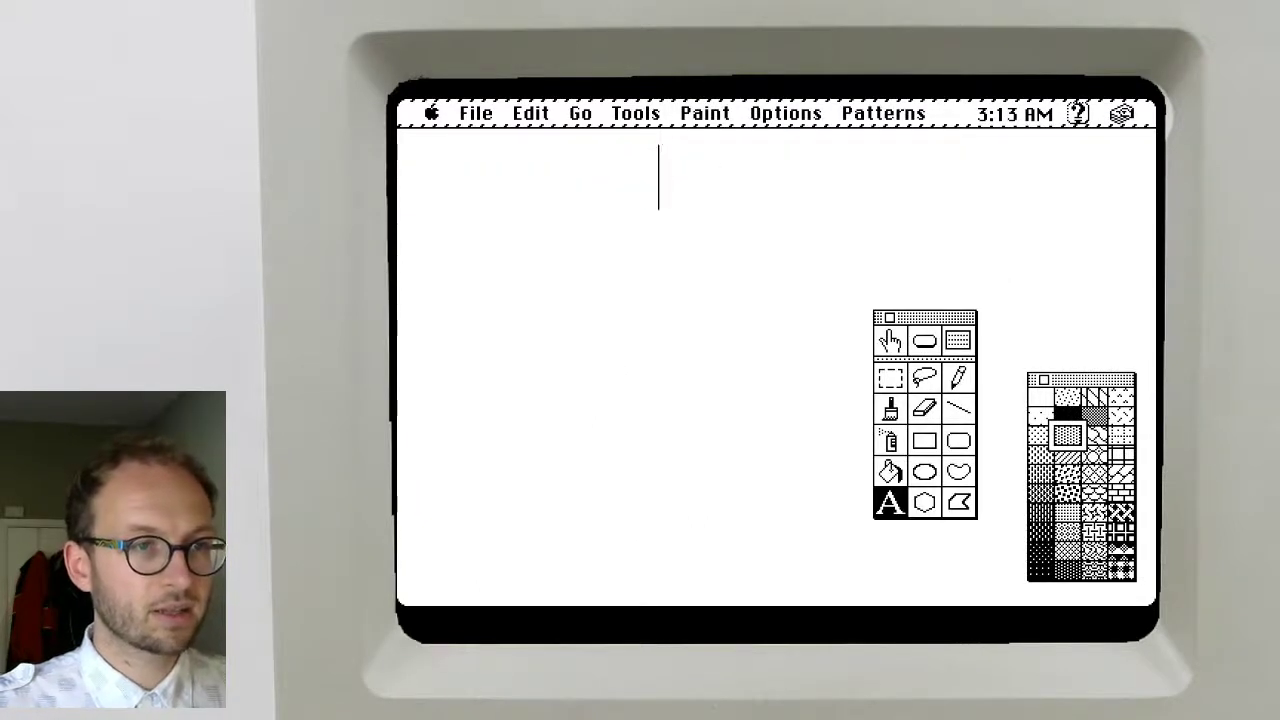
left_click(670, 199)
type("Map!!!")
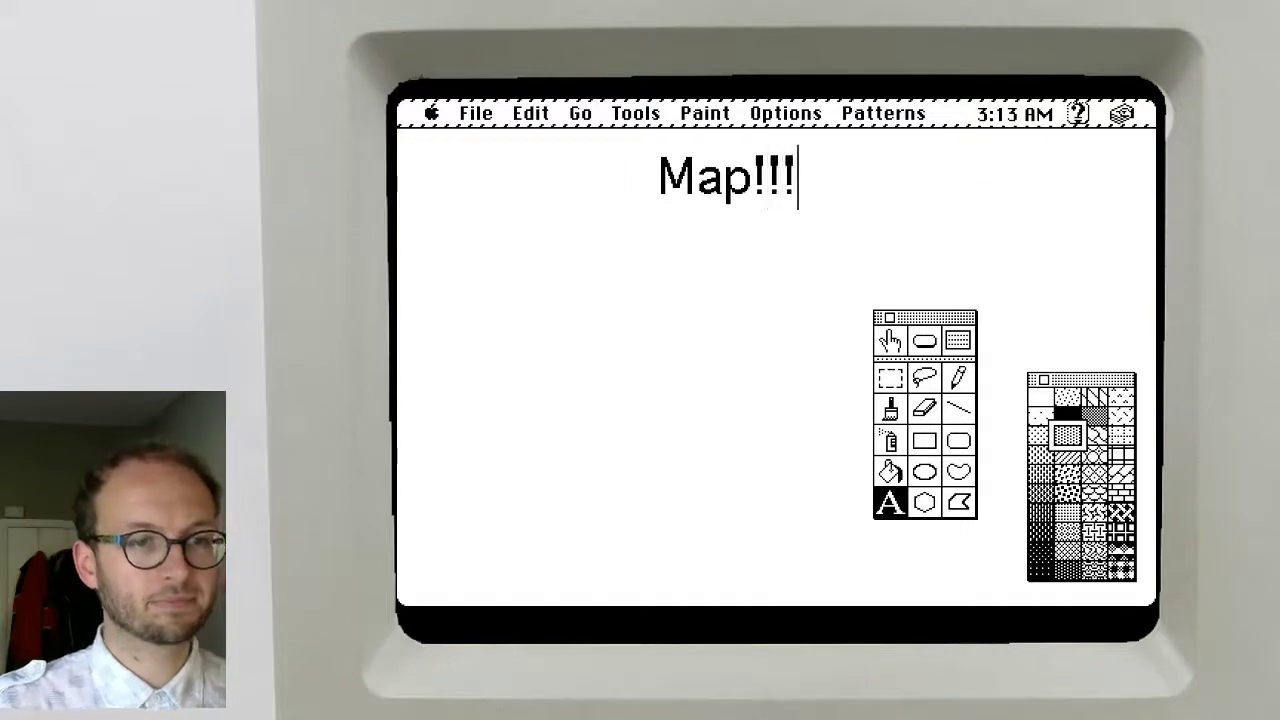
left_click(890, 377)
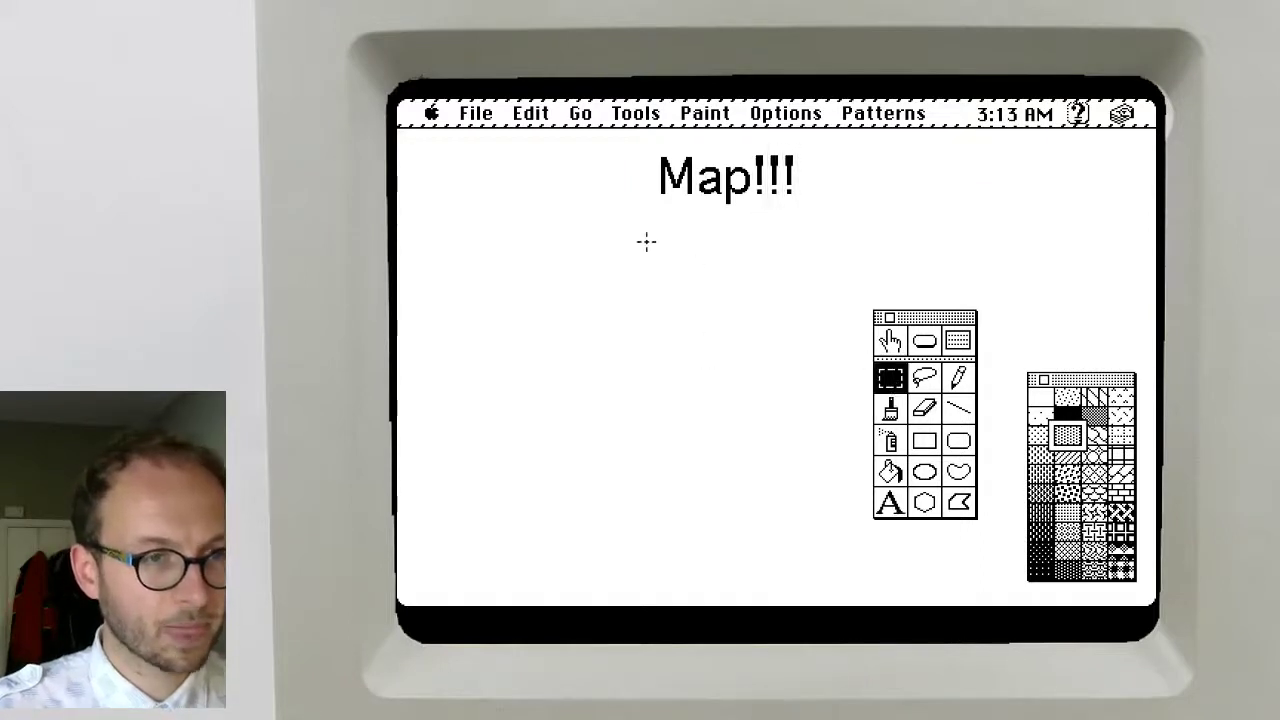
left_click_drag(801, 177, 858, 158)
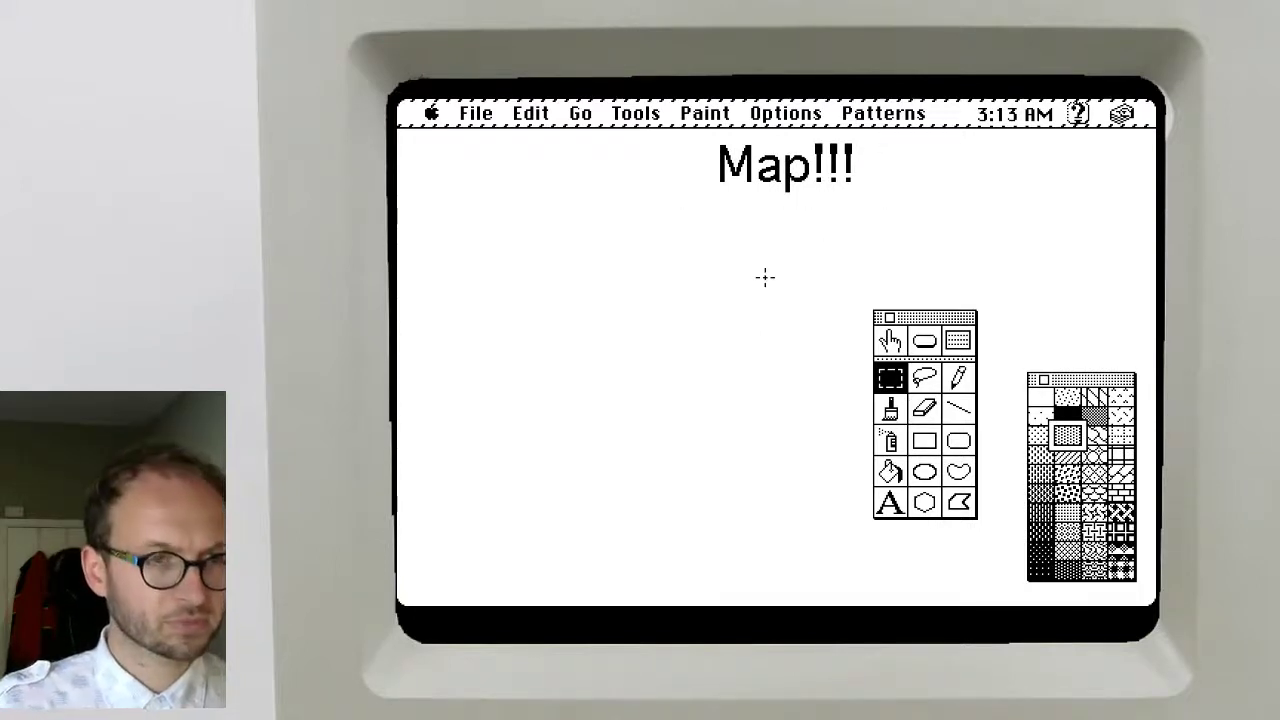
Set the paint text size to 12 and add the label "Level Name:" beside and slightly below the title
left_click(958, 340)
double_click(890, 502)
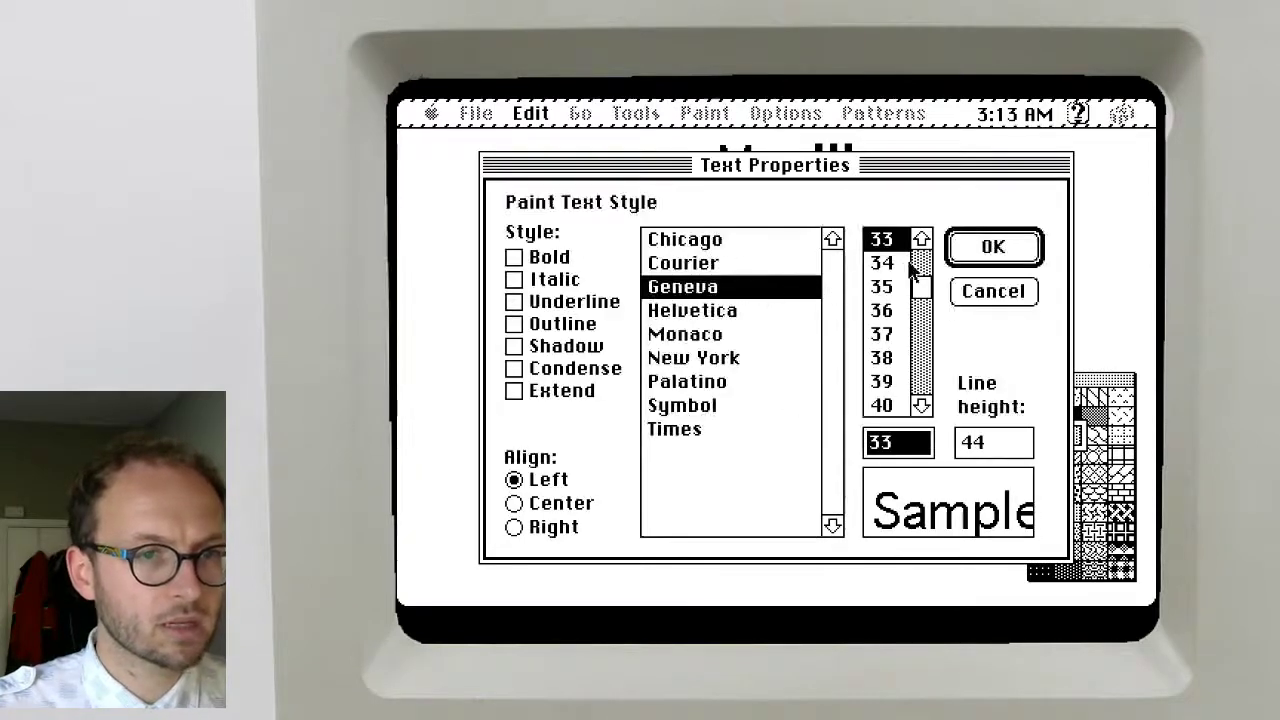
left_click_drag(921, 285, 920, 250)
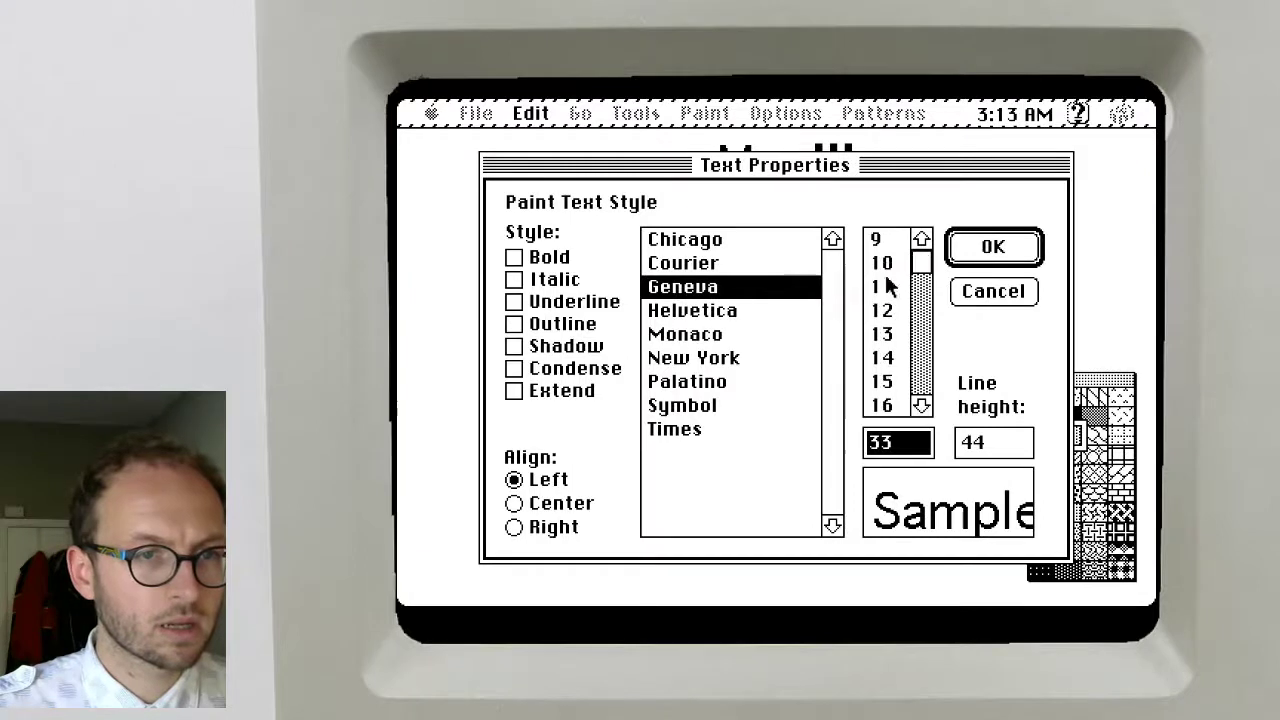
left_click(882, 310)
key("Return")
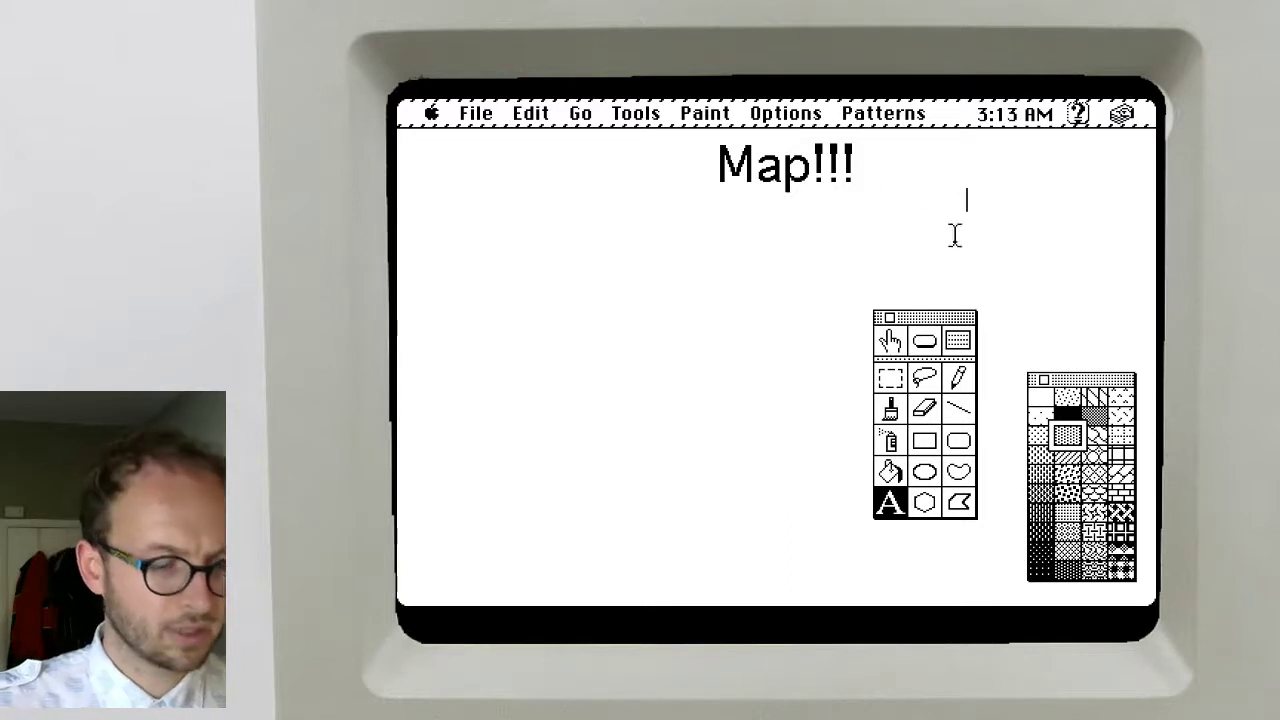
type("Level Name:")
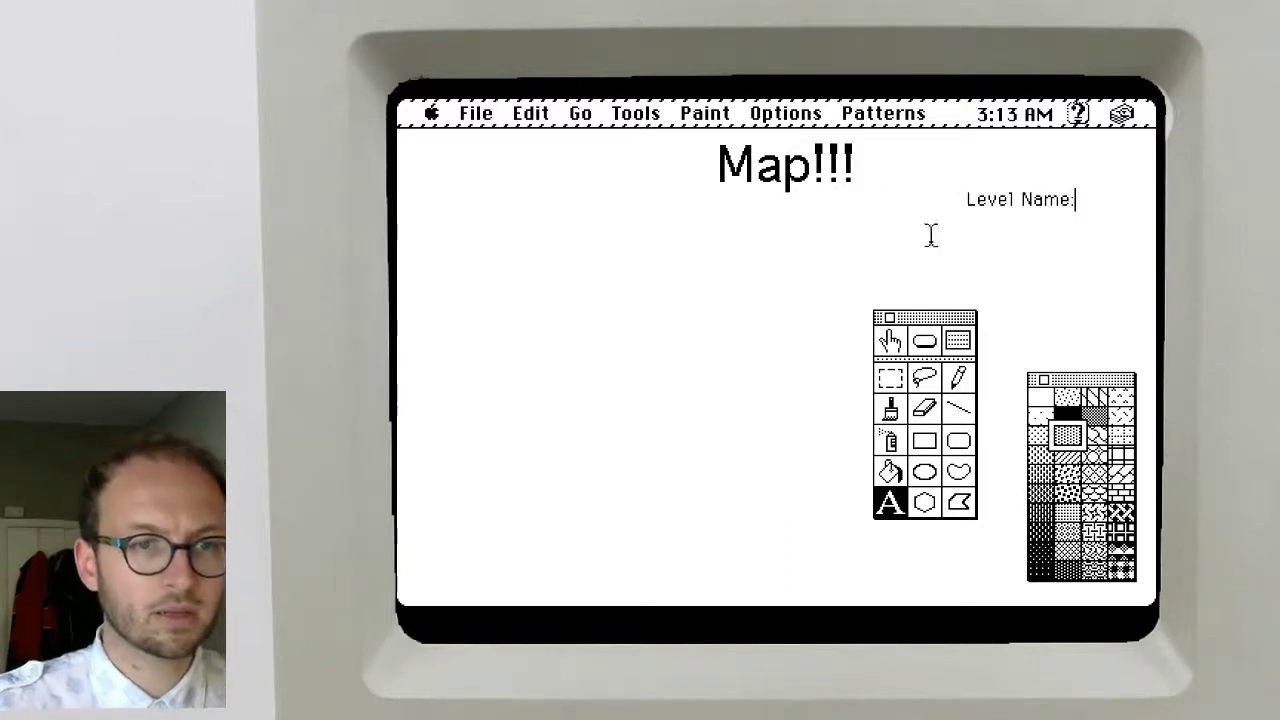
Place a background field directly under the "Level Name:" label and widen it almost to the card's edge
left_click(960, 343)
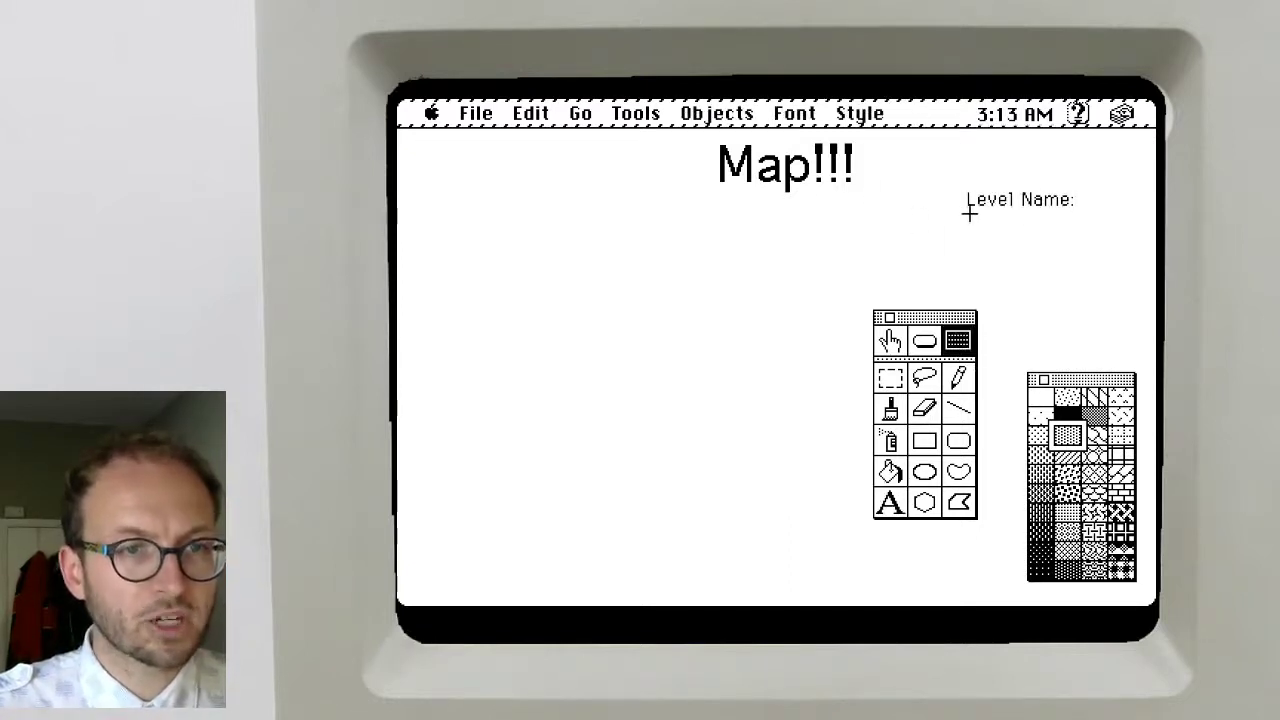
mouse_move(968, 212)
left_mouse_down()
mouse_move(1077, 246)
mouse_move(1097, 226)
mouse_move(1065, 238)
mouse_move(1091, 241)
mouse_move(1020, 221)
left_mouse_up()
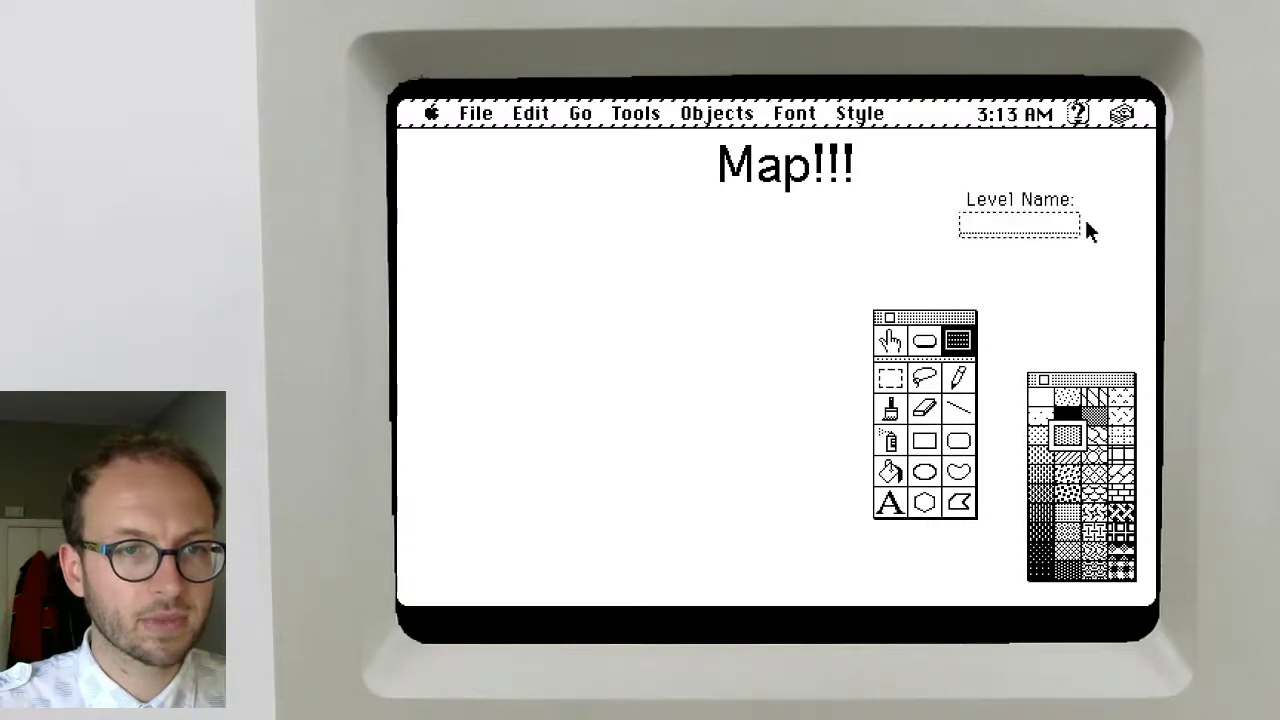
left_click_drag(1077, 237, 1135, 240)
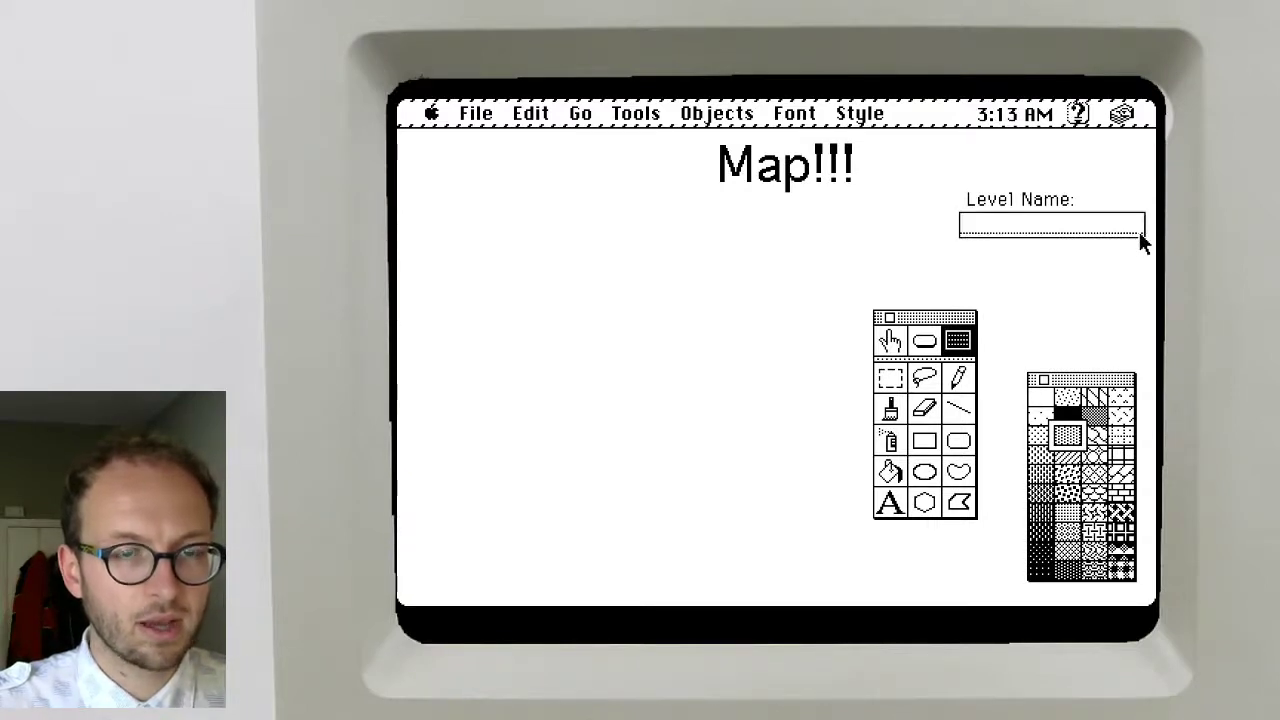
left_click(988, 158)
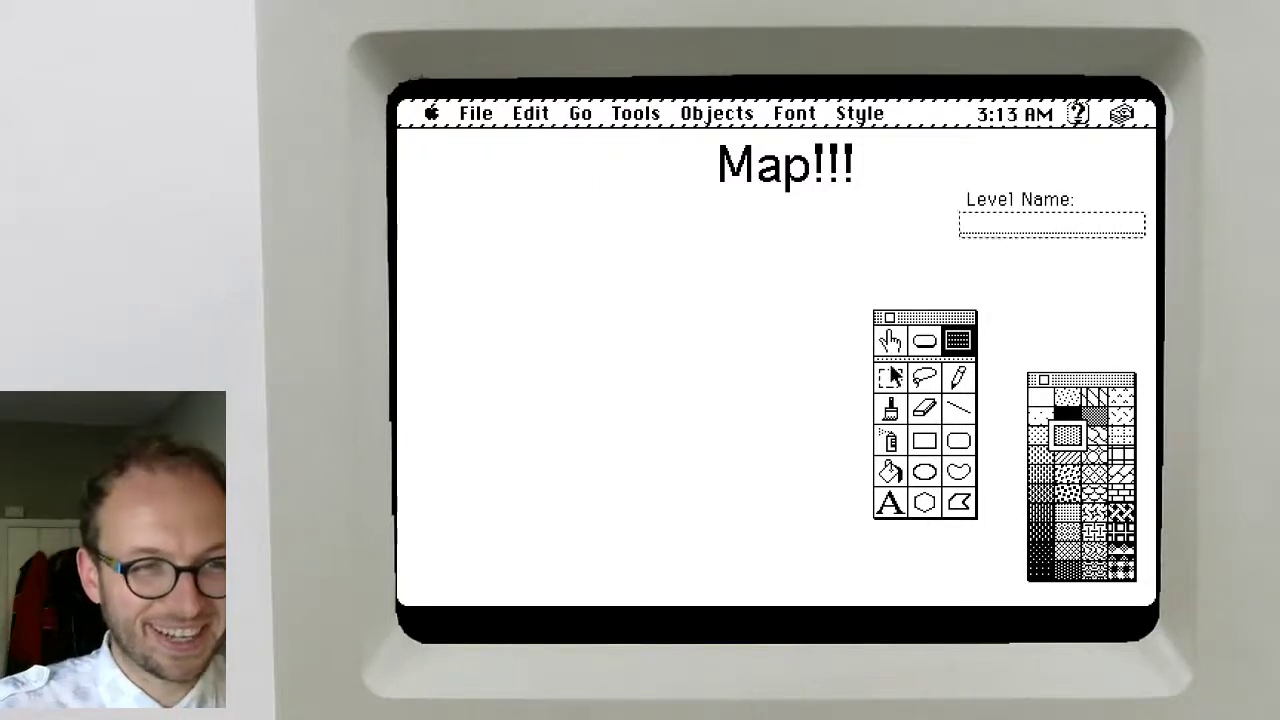
Name the new background field levelName and set its style to Rectangle
left_click(925, 441)
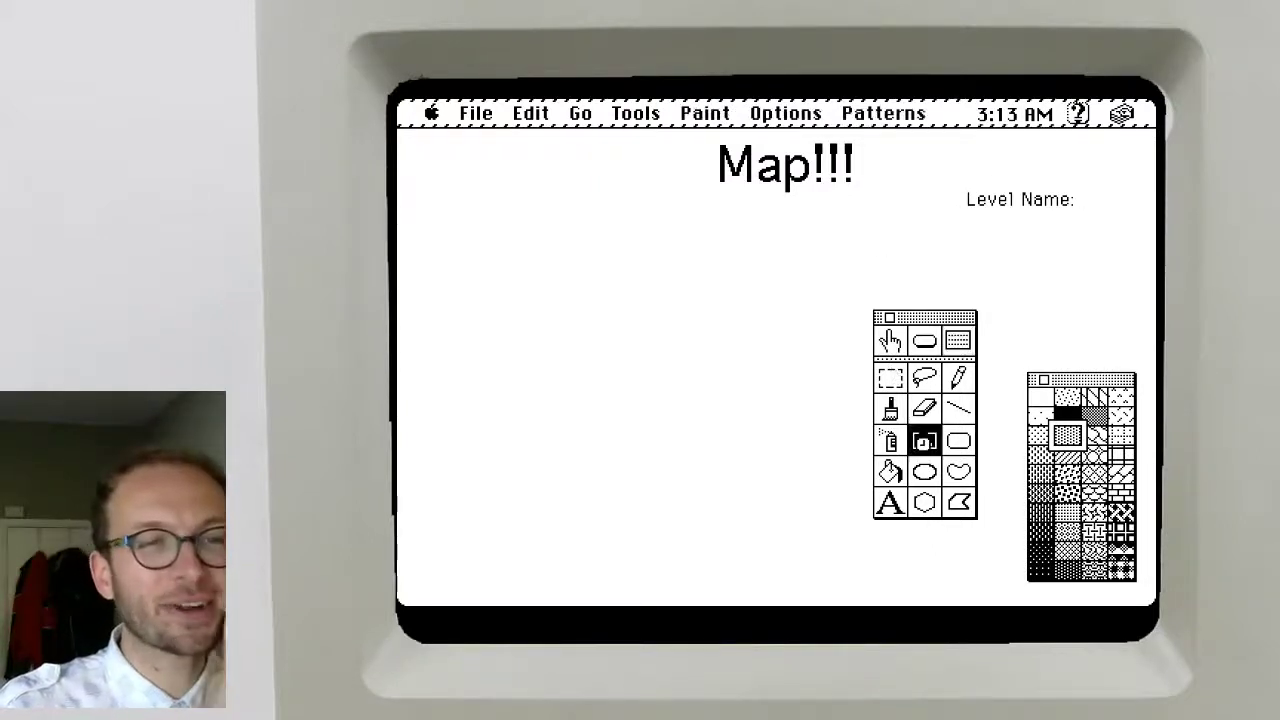
left_click(958, 343)
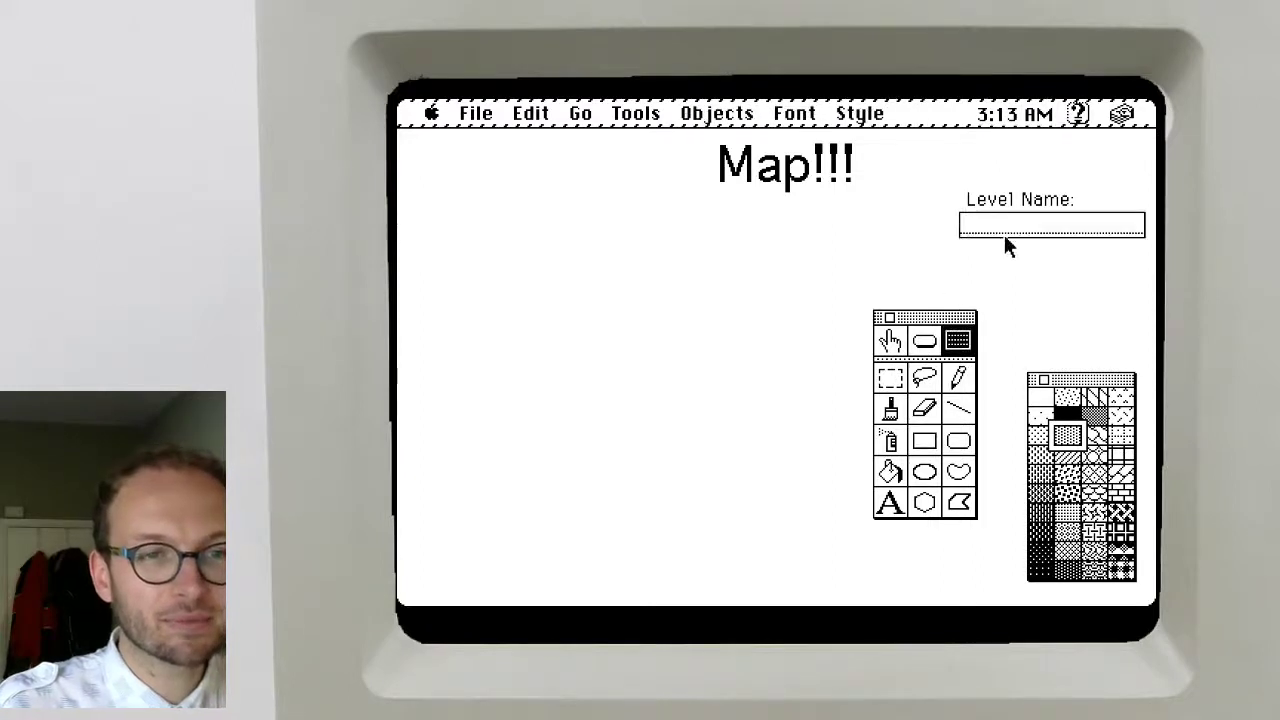
double_click(1009, 228)
left_click(977, 553)
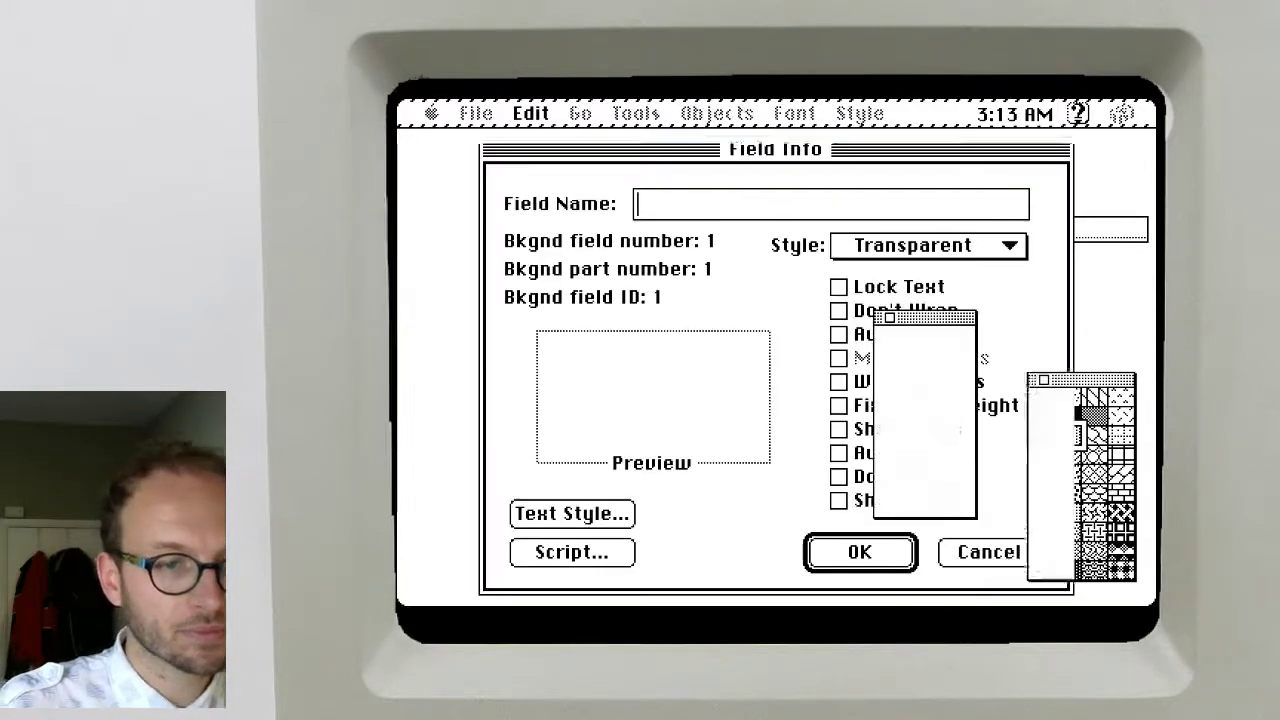
double_click(993, 231)
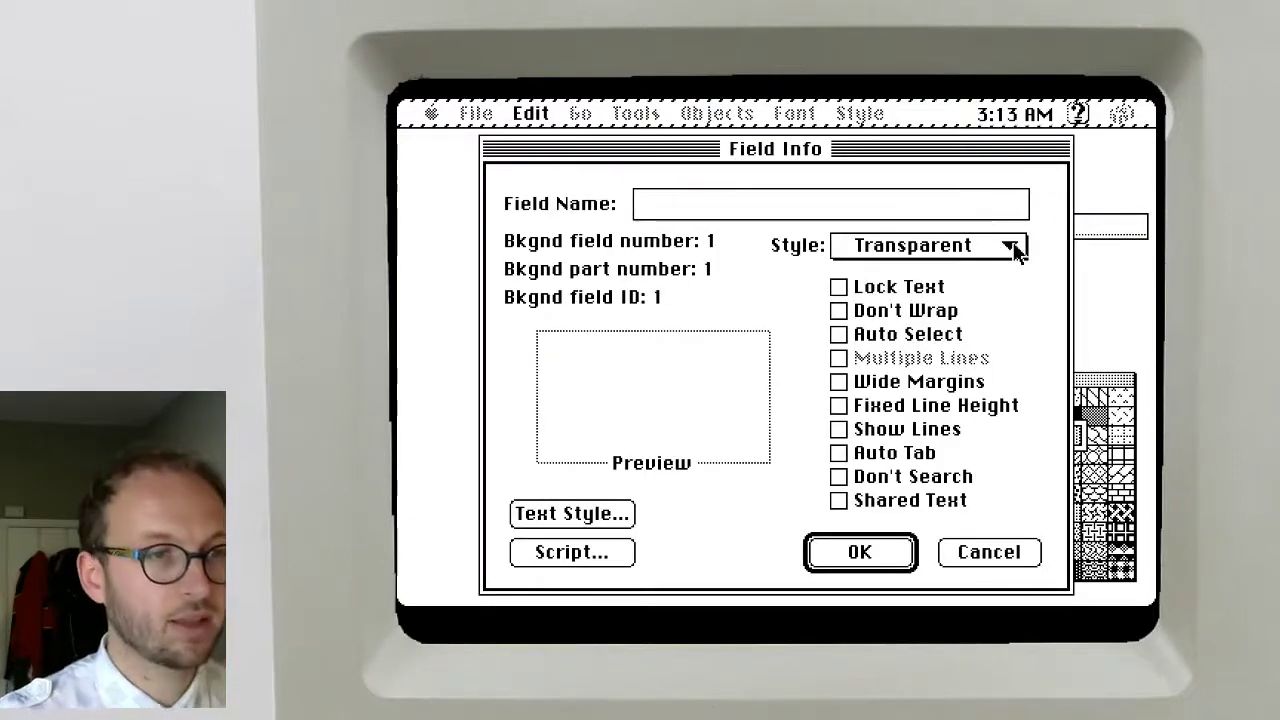
type("levelName")
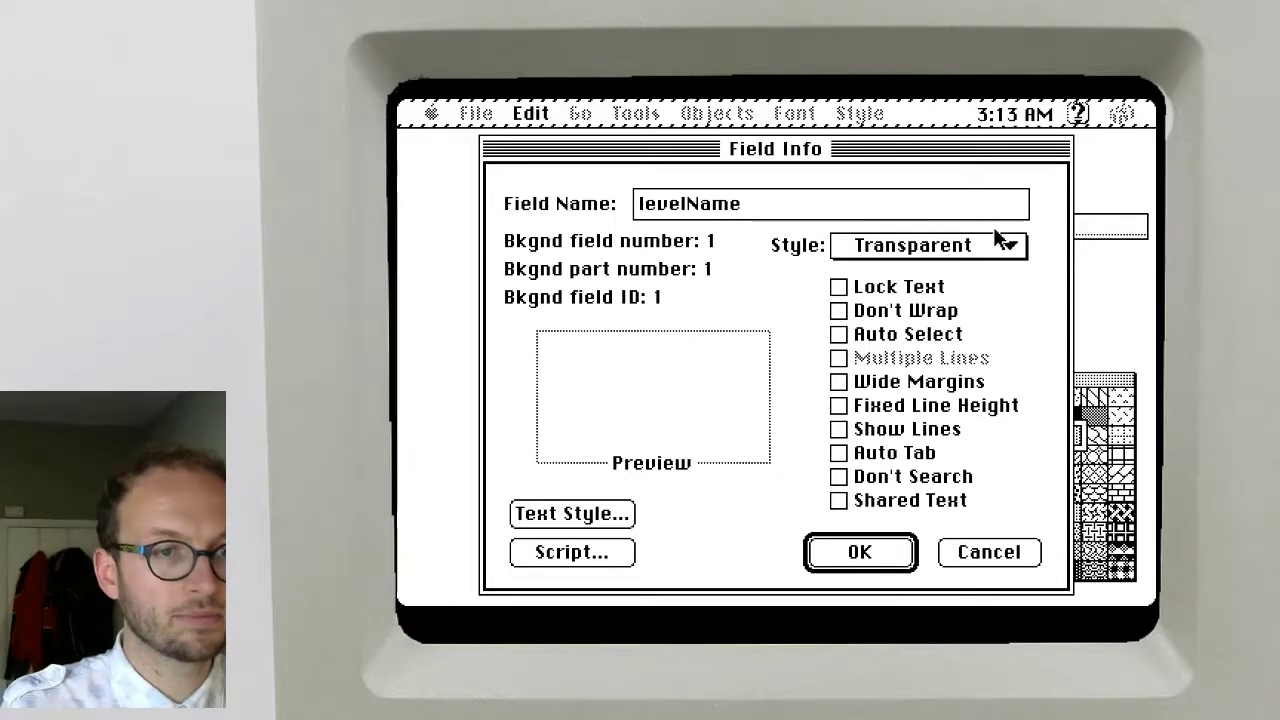
left_click_drag(1014, 249, 1006, 292)
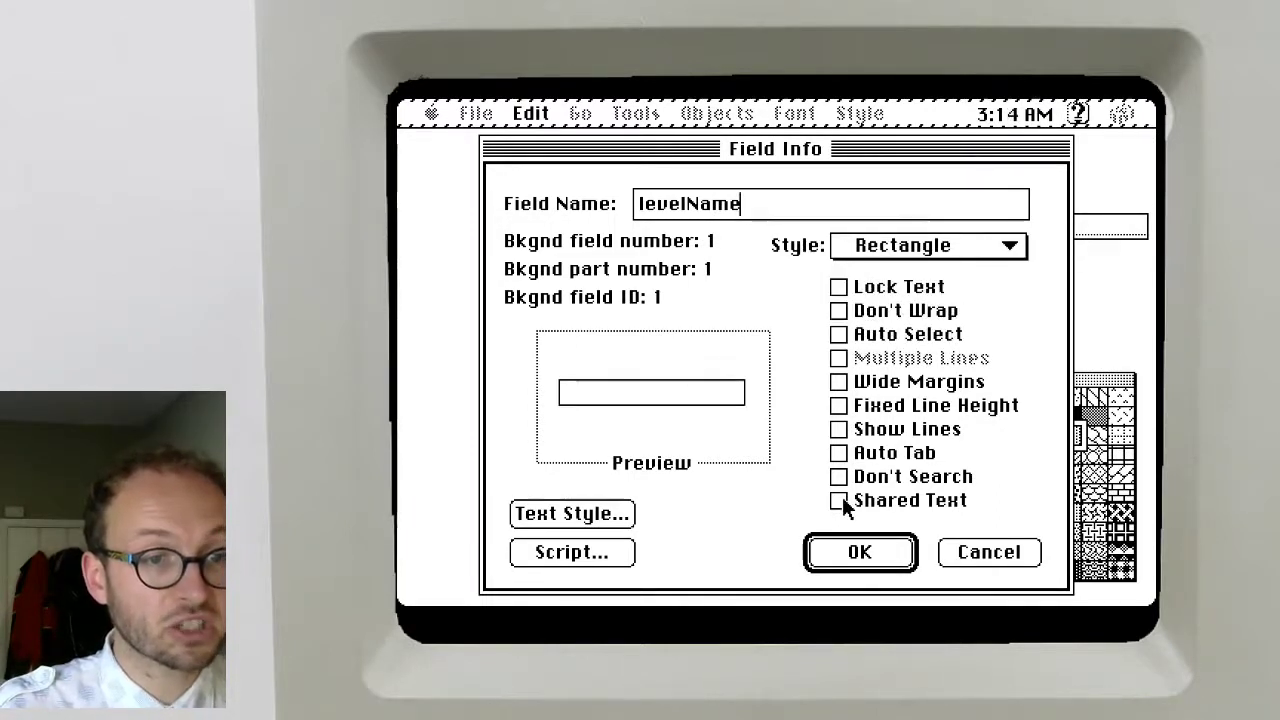
left_click(858, 545)
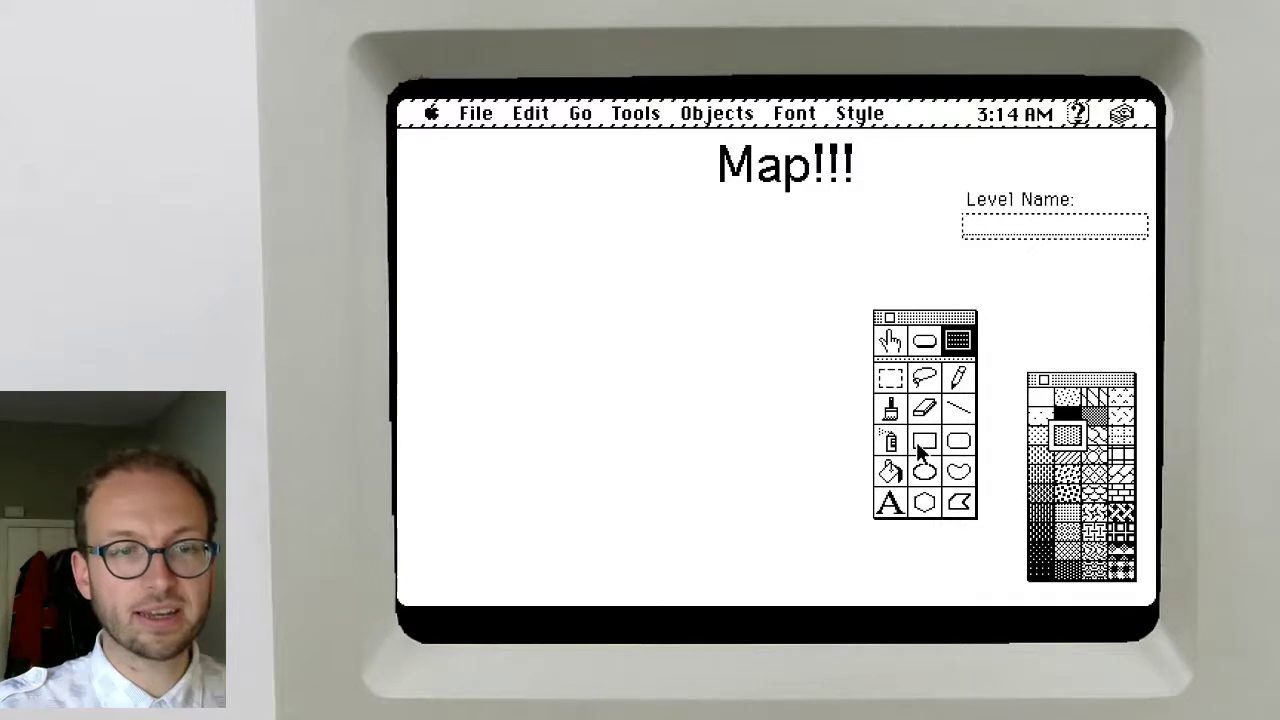
Draw a painted rectangle around the "Level Name:" label and its field, extending to the card's edge
left_click(921, 449)
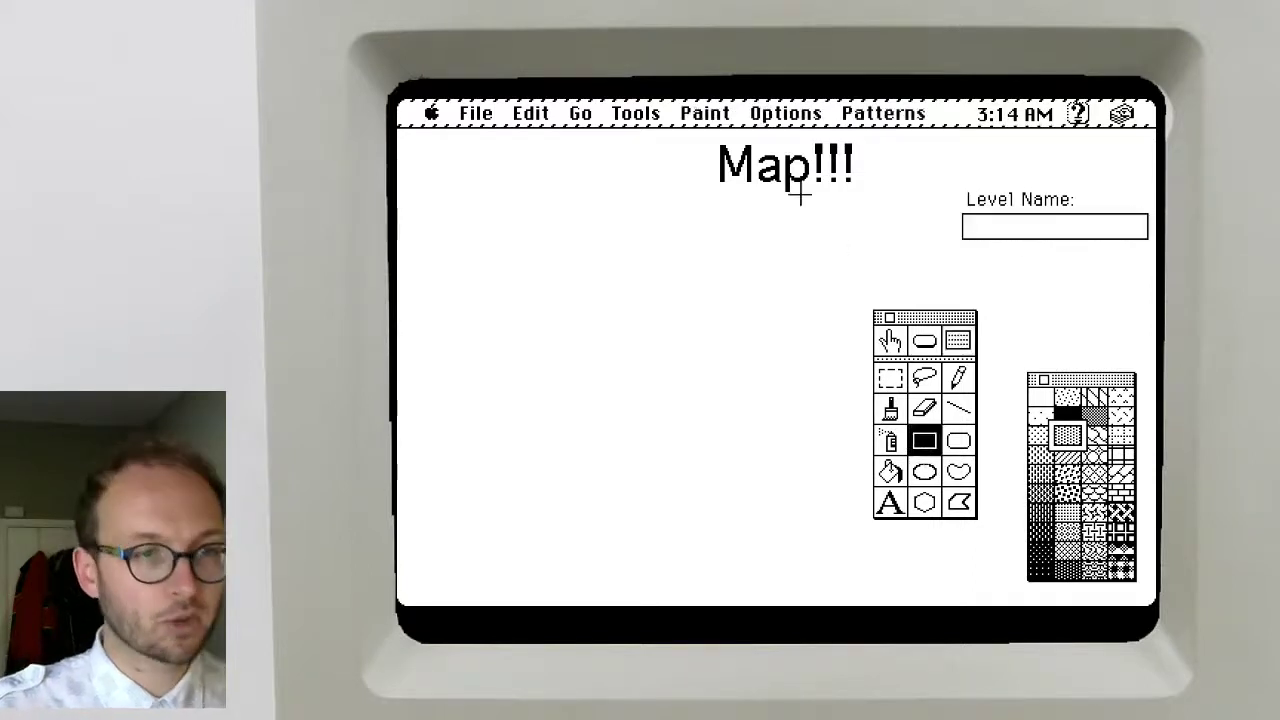
left_click_drag(942, 182, 1148, 258)
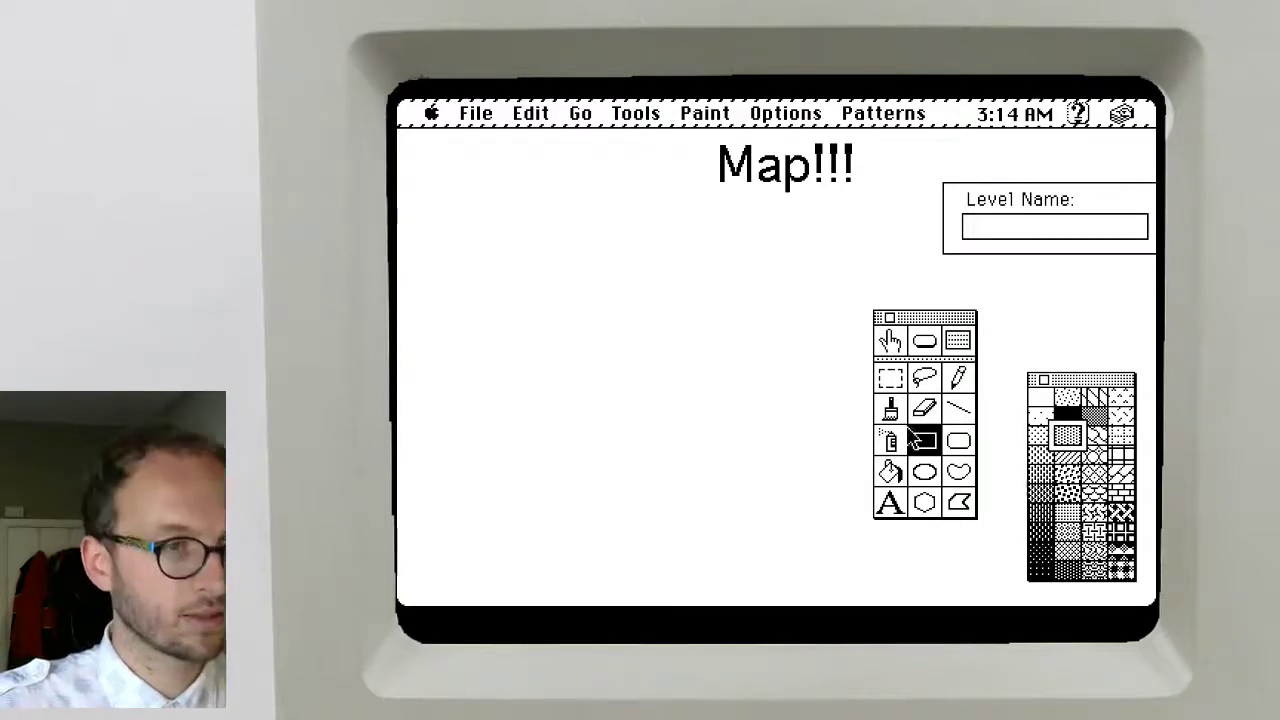
Place a large background field in the empty area of the card below the "Map!!!" title
left_click(958, 341)
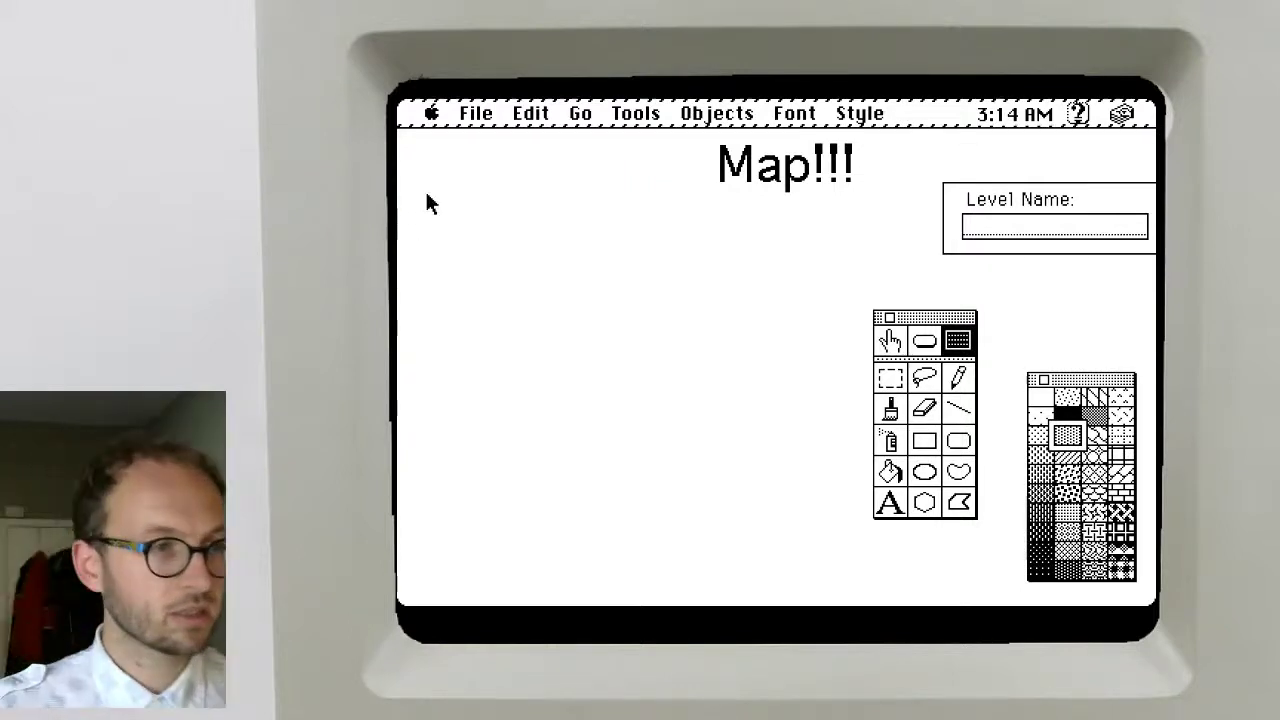
left_click_drag(408, 205, 881, 489)
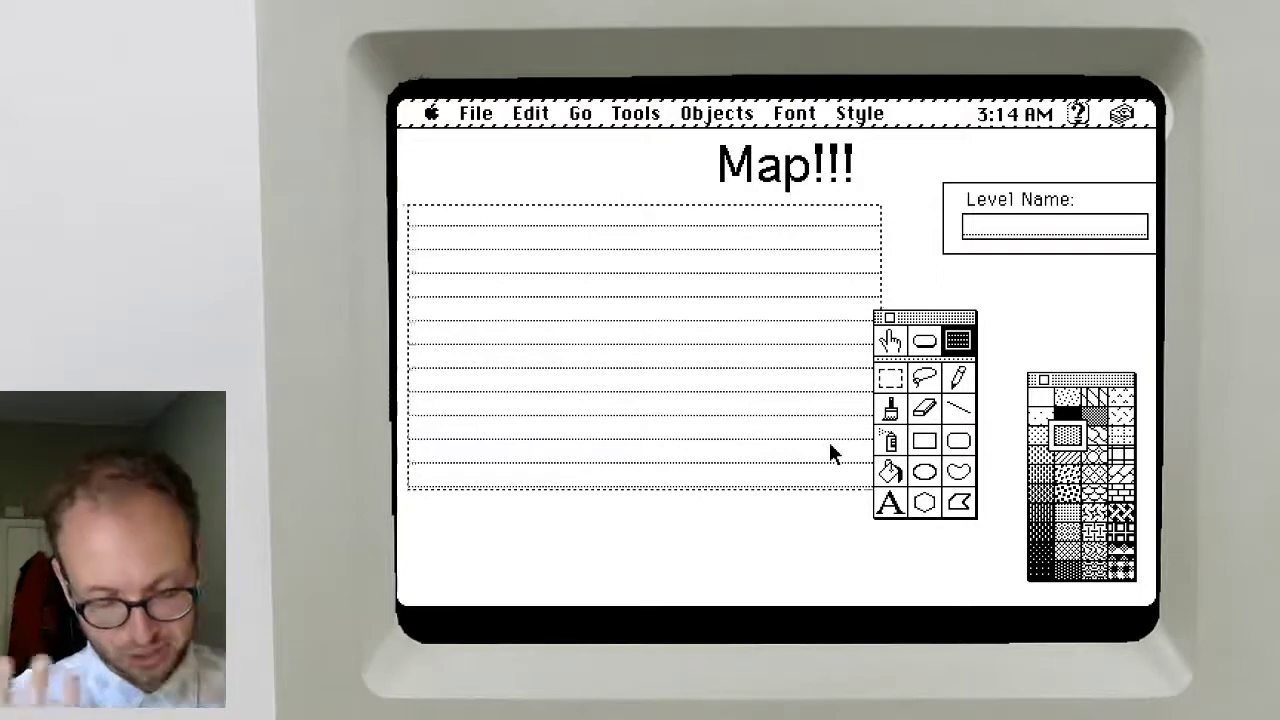
left_click_drag(820, 431, 831, 435)
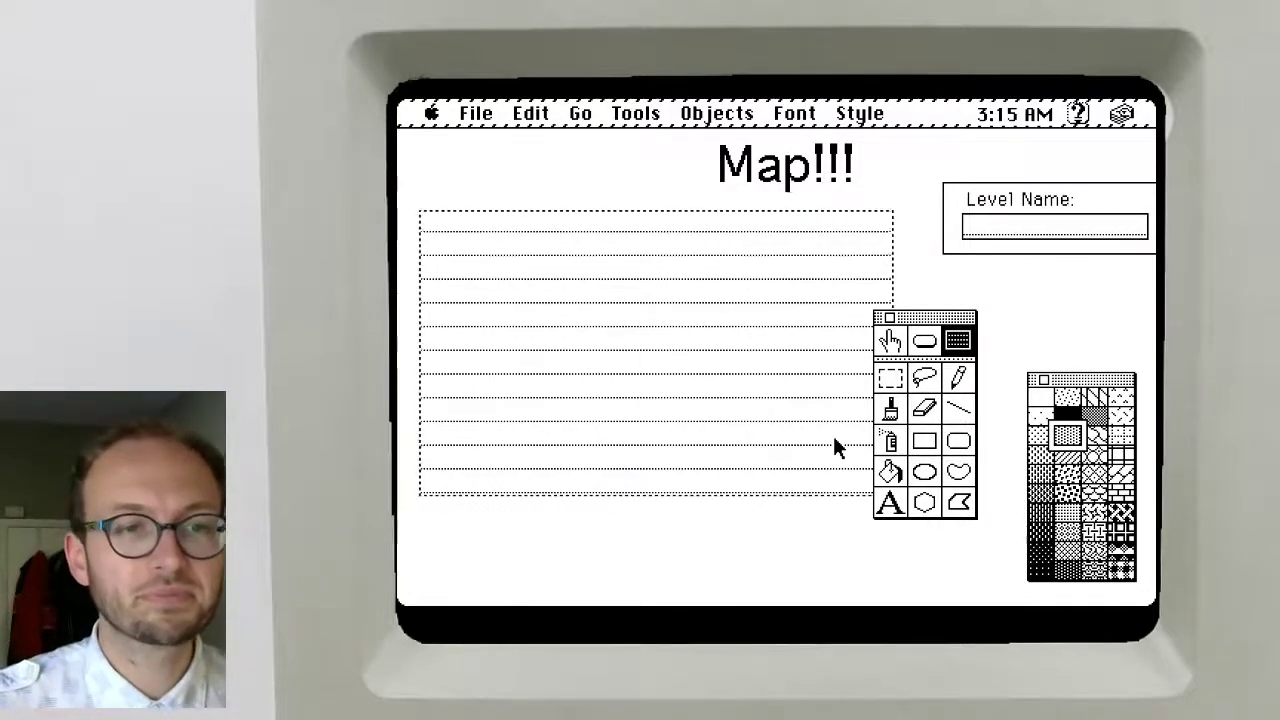
Set the large background field's style to Shadow and its text to 20-point Courier
double_click(835, 440)
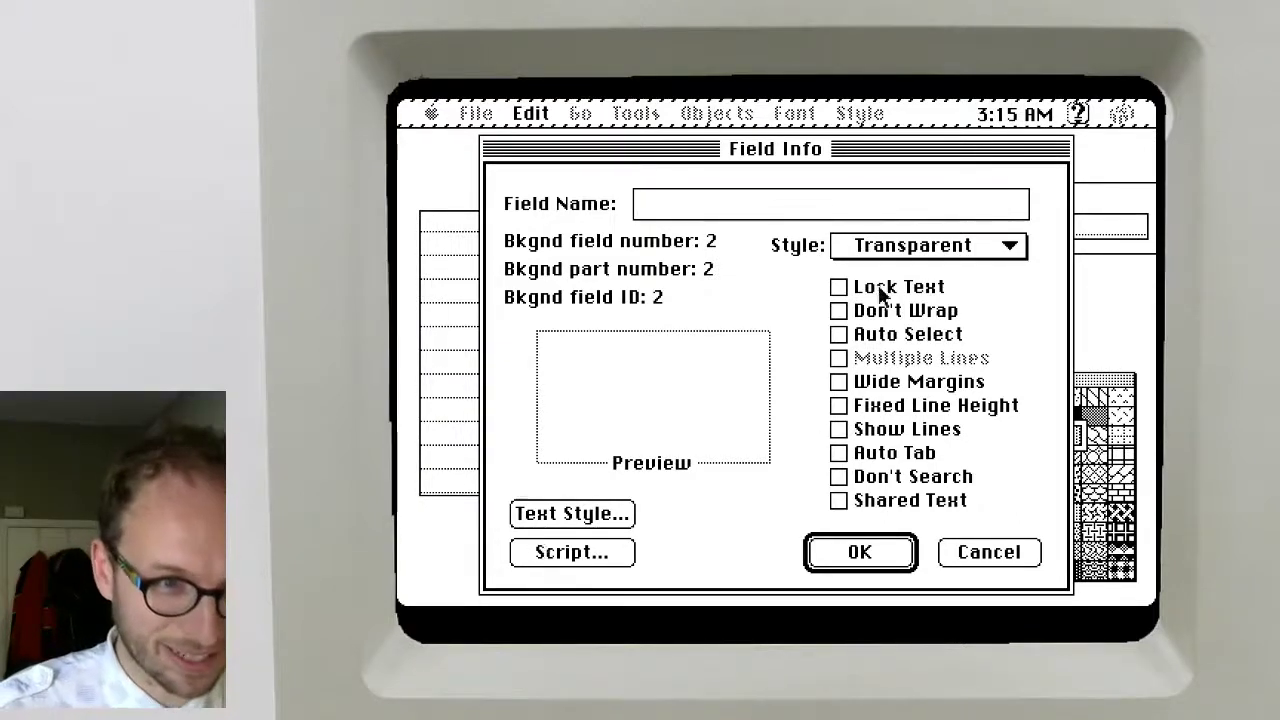
left_click_drag(849, 246, 895, 316)
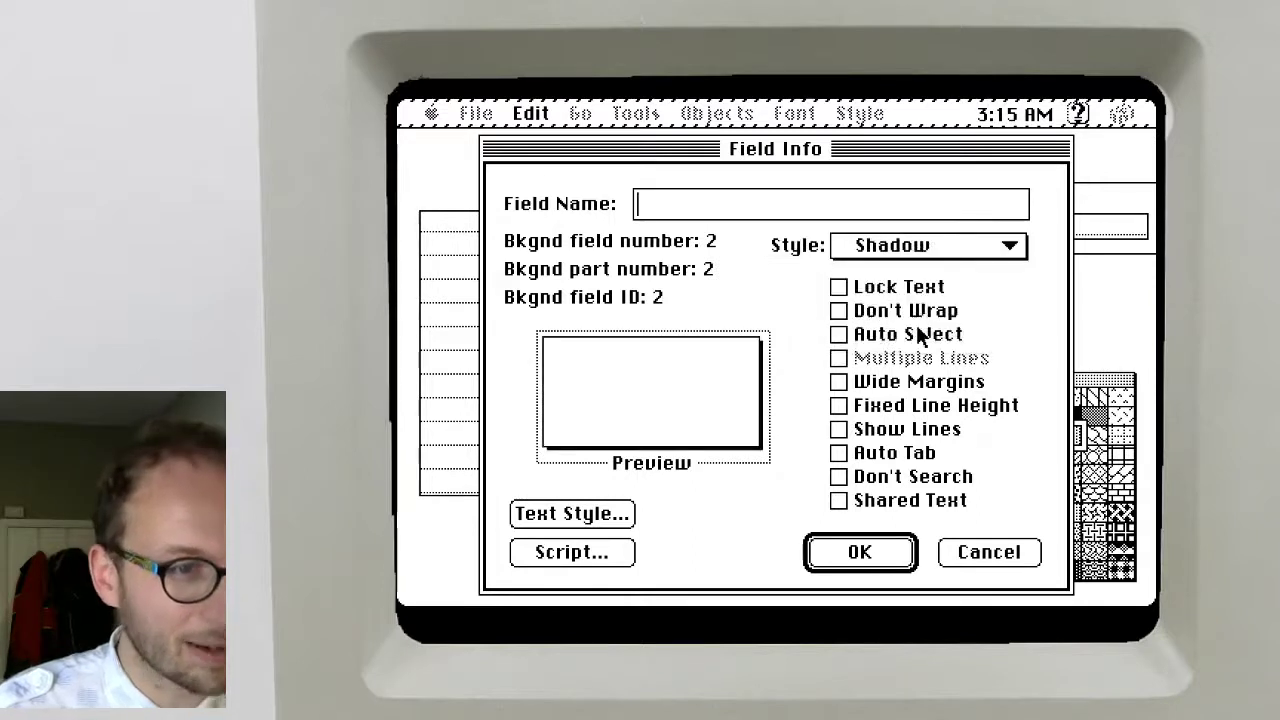
left_click(527, 518)
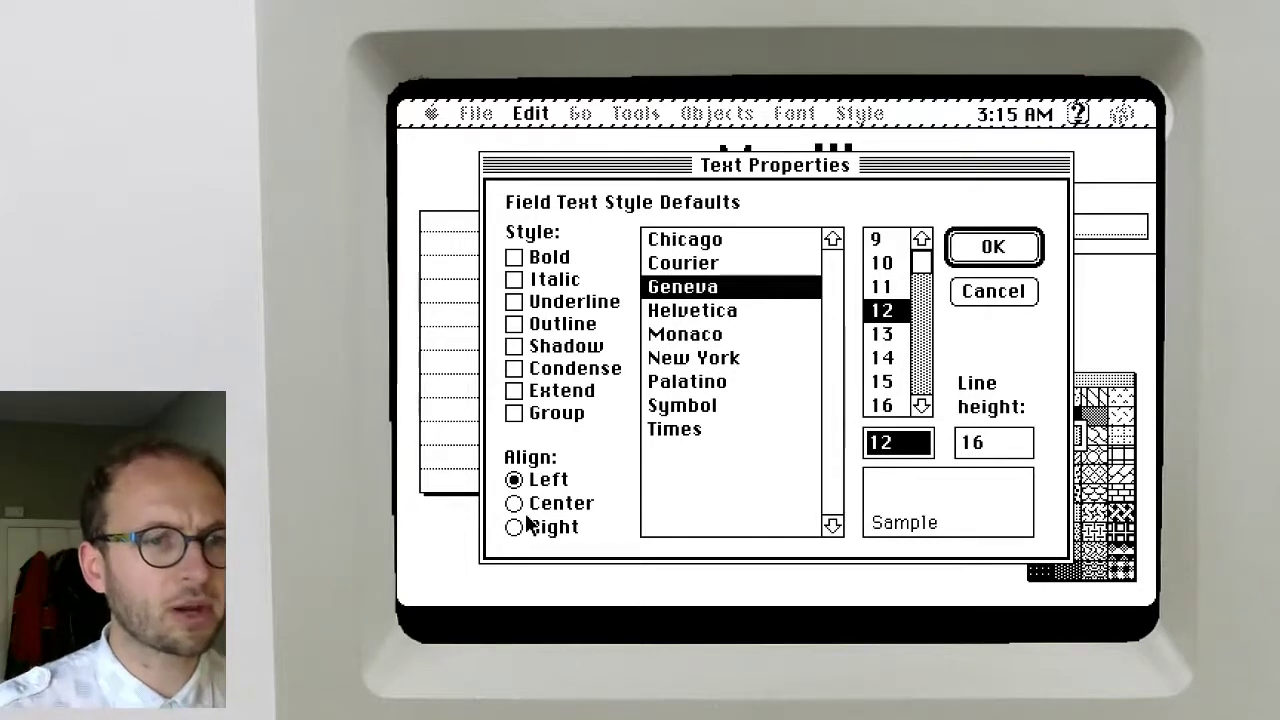
left_click(725, 263)
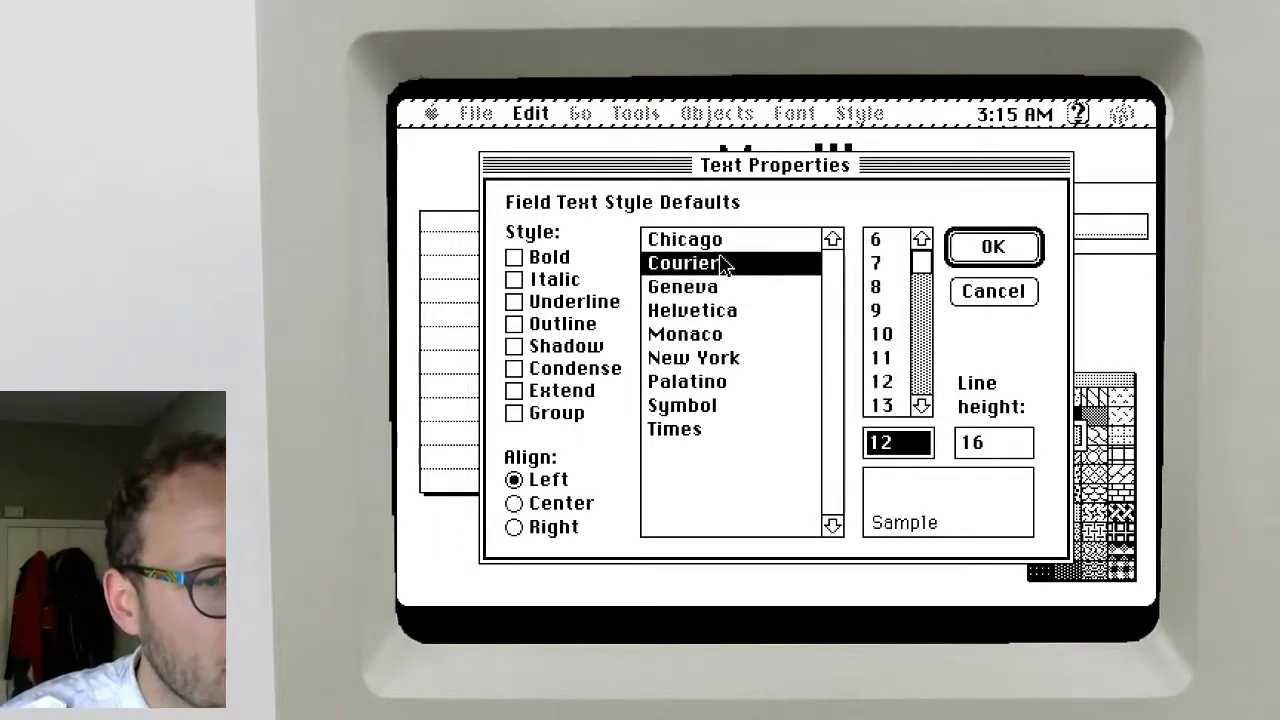
left_click(921, 406)
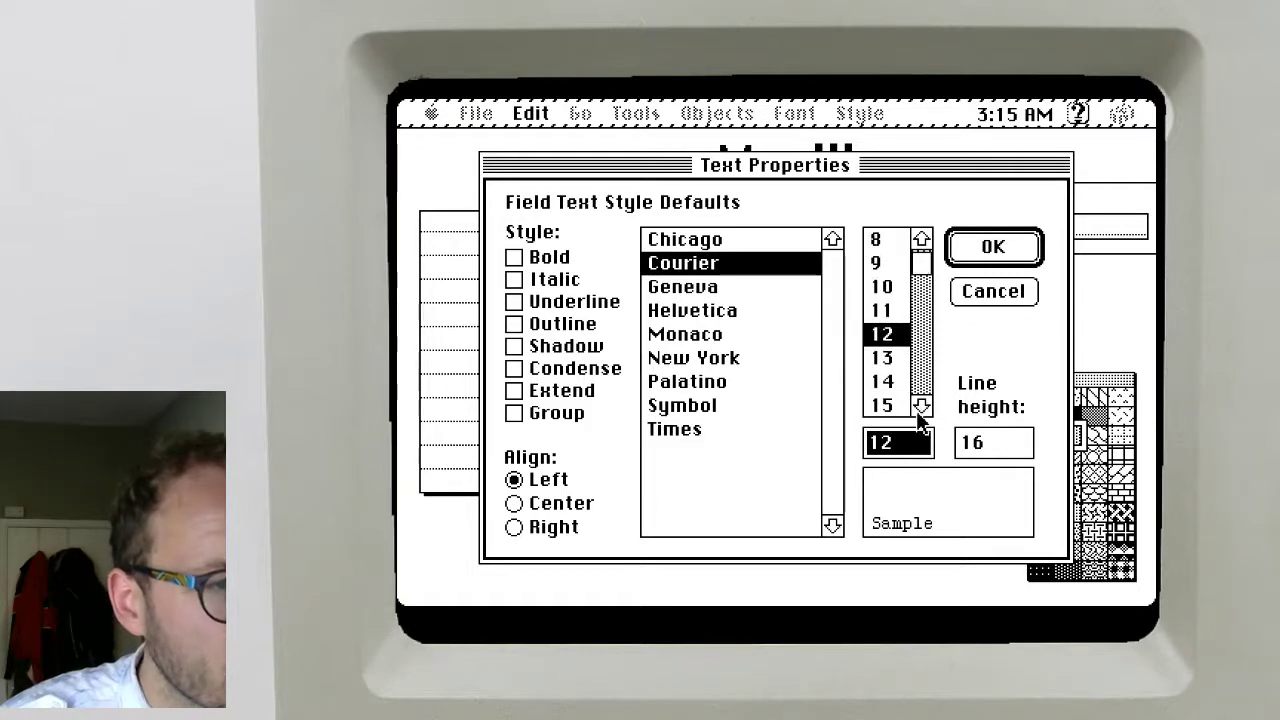
left_click(883, 405)
left_click(921, 406)
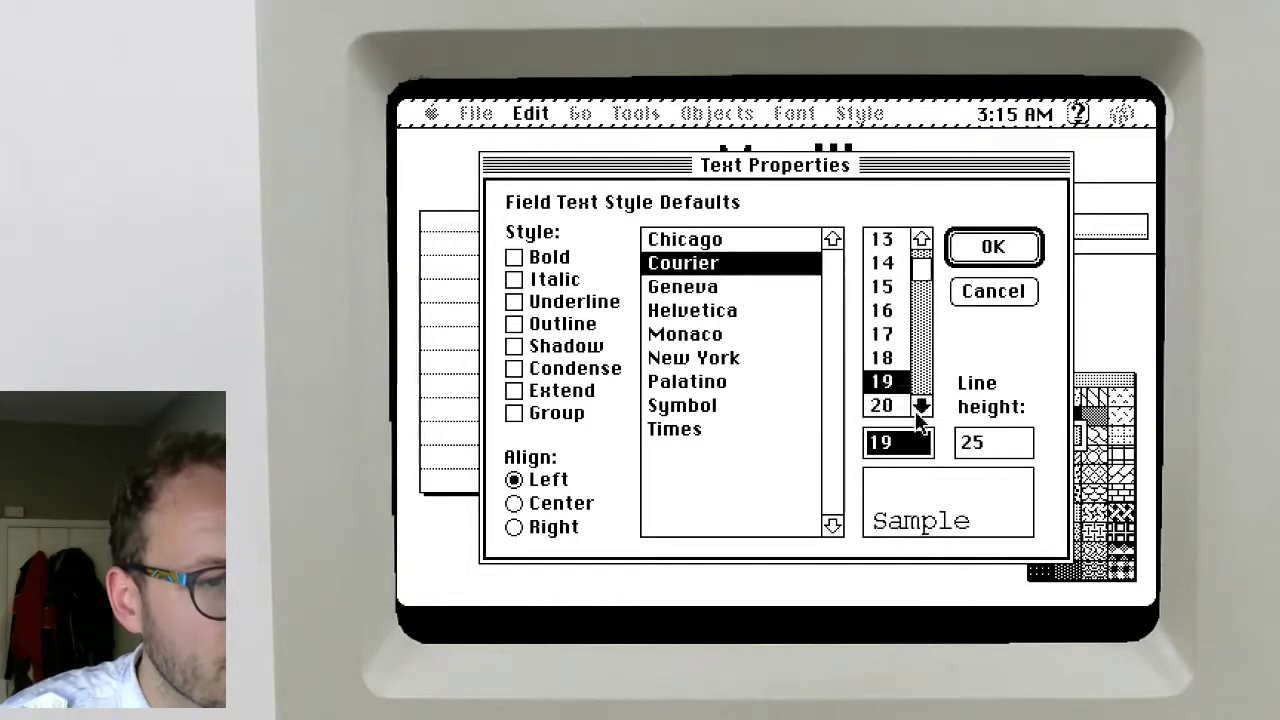
left_click(898, 406)
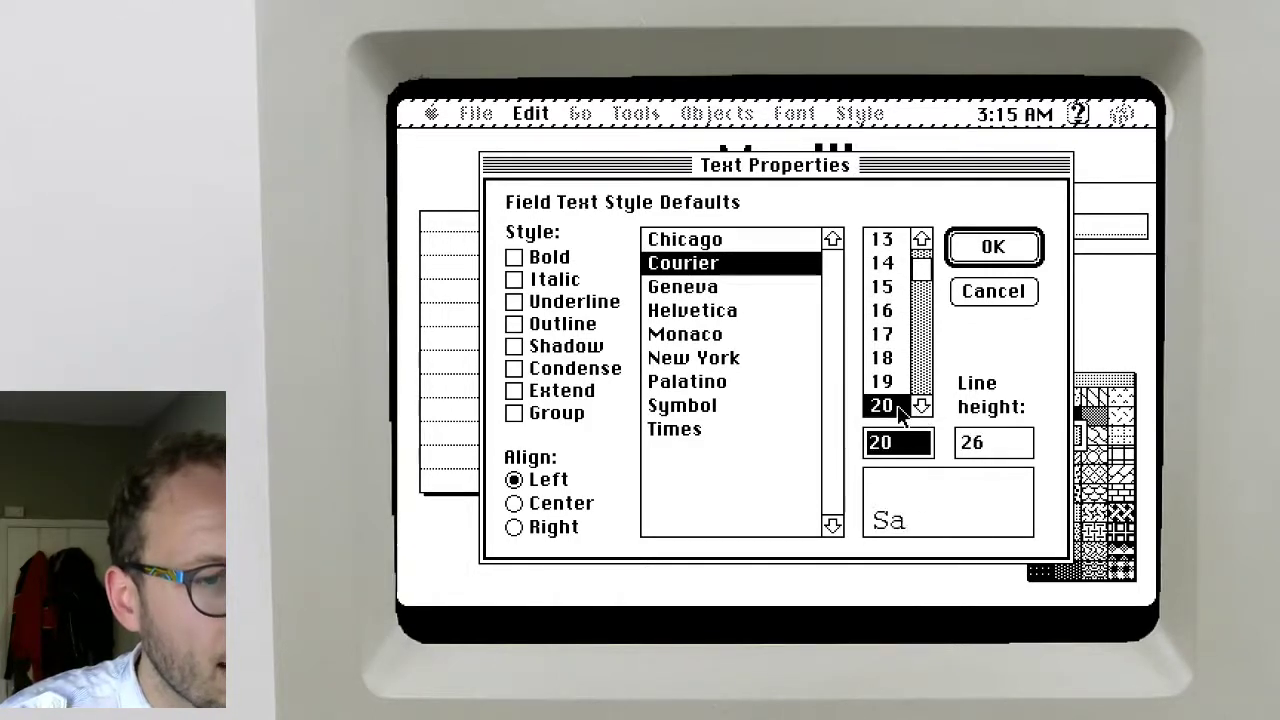
left_click(962, 246)
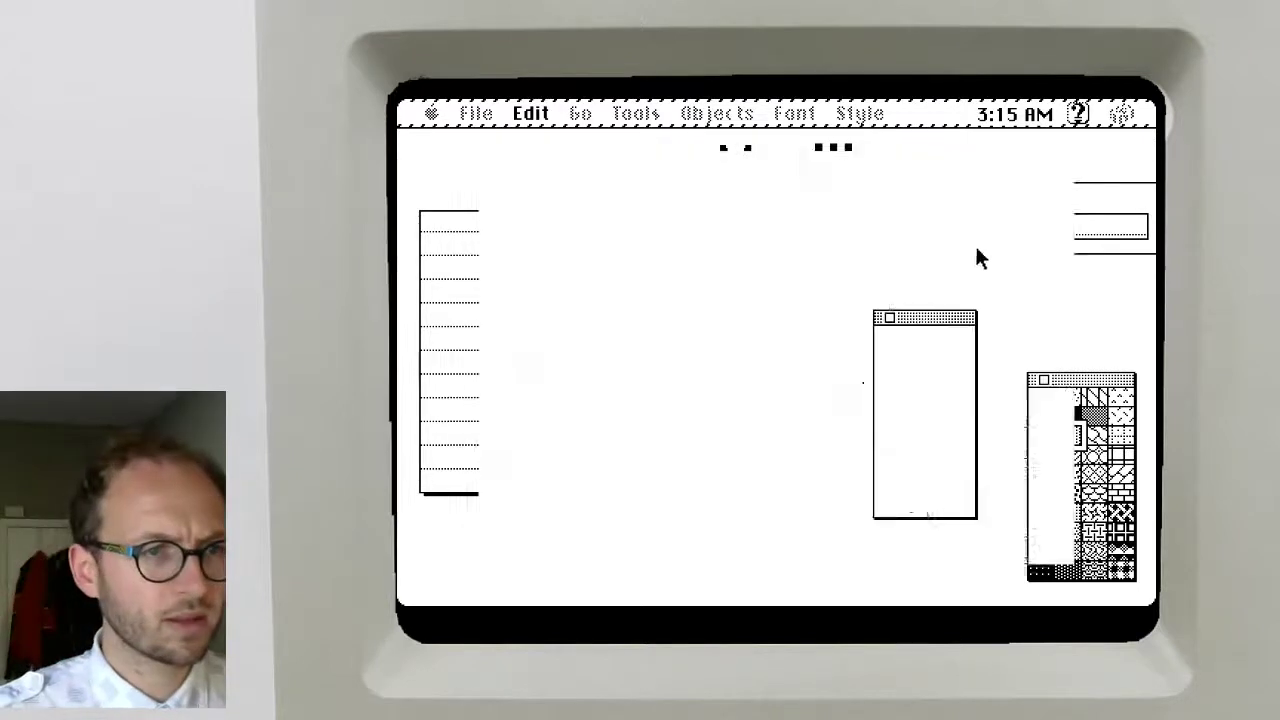
Move the large field lower on the card and change its text font to Monaco
left_click_drag(651, 336, 670, 385)
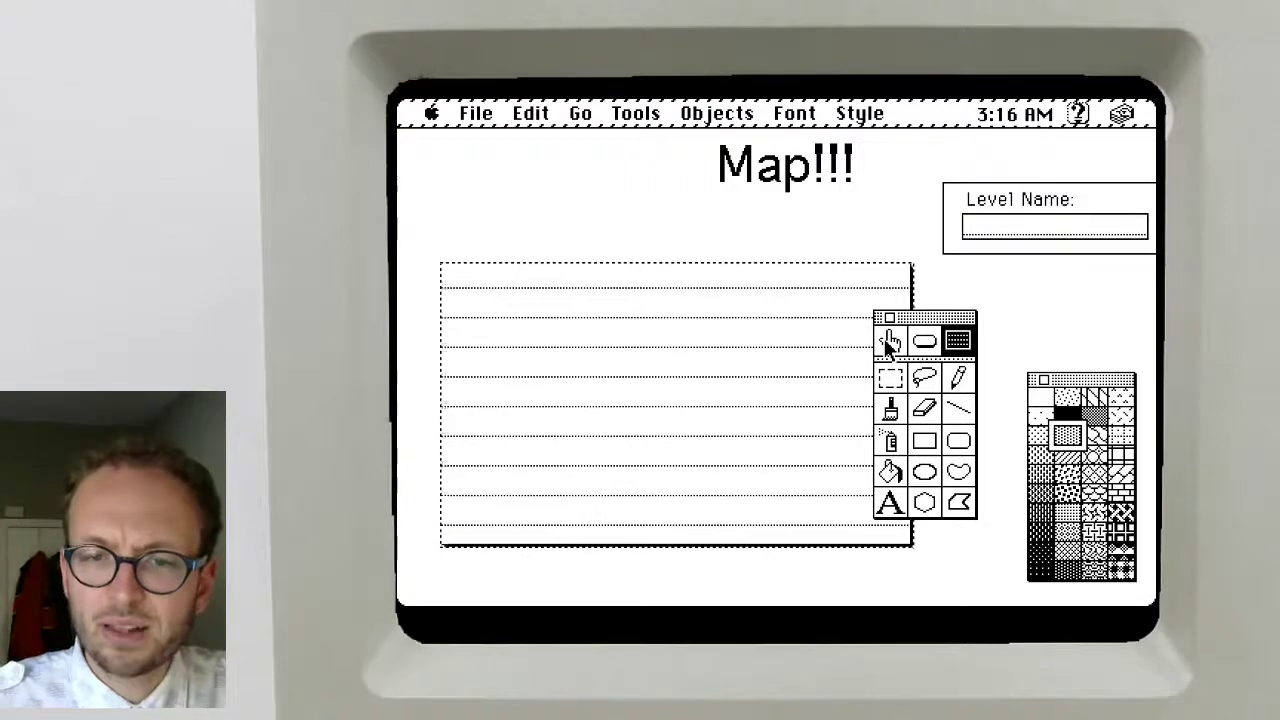
double_click(758, 345)
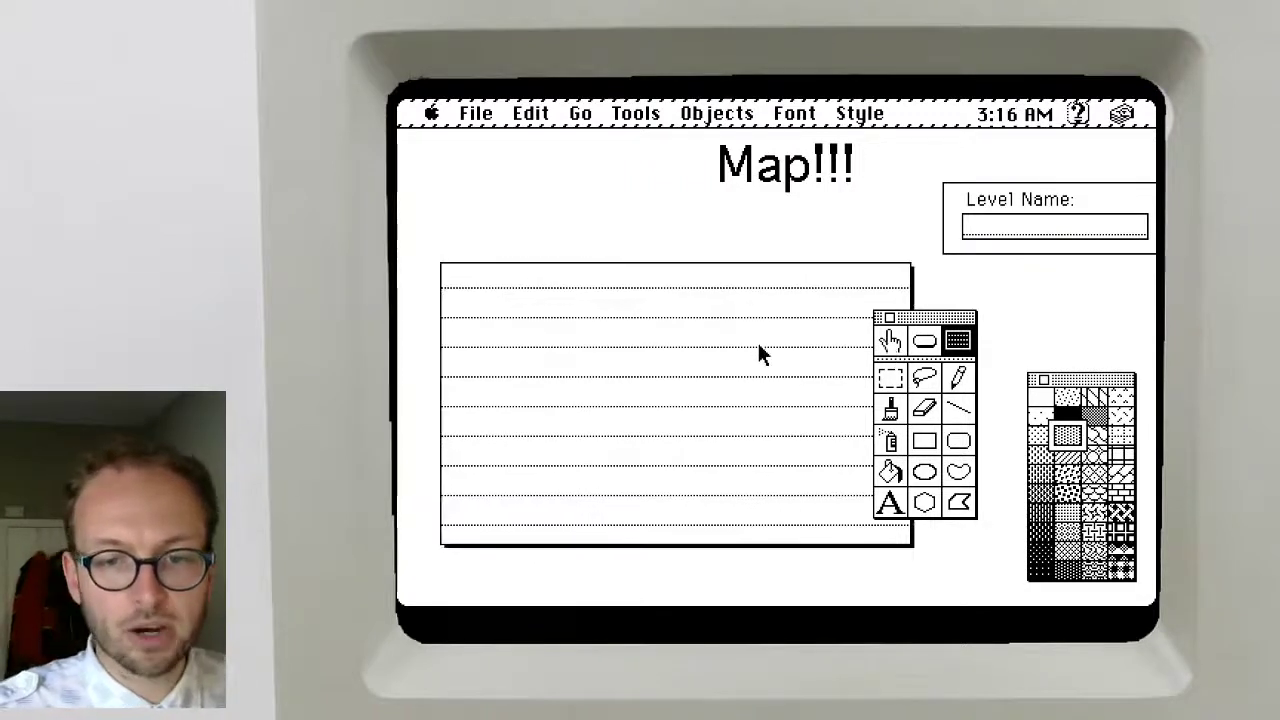
left_click(573, 514)
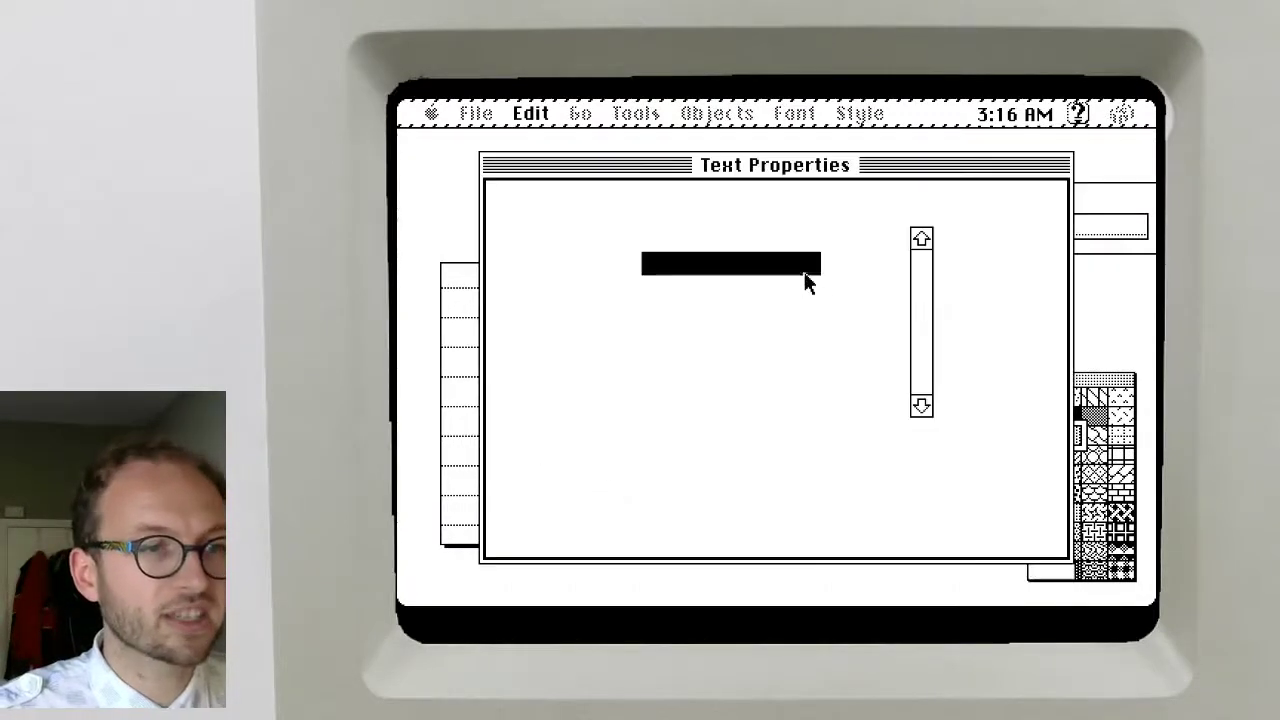
left_click(750, 312)
left_click(771, 338)
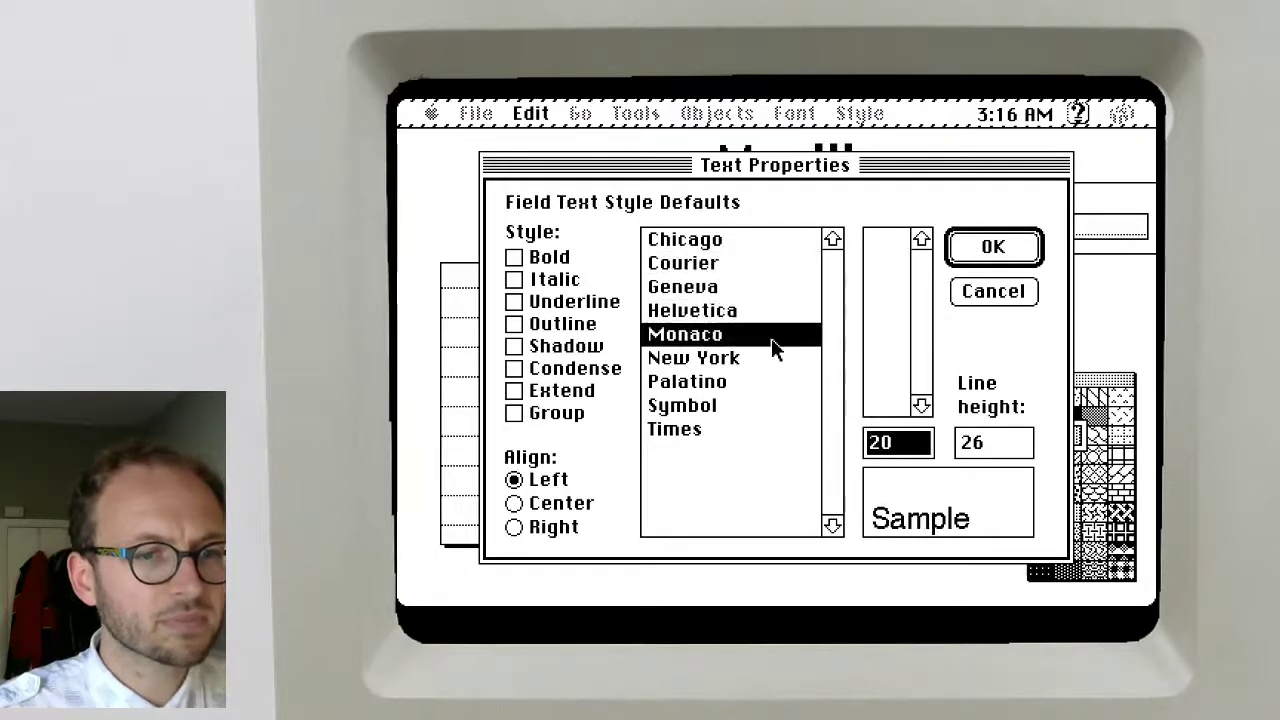
left_click(993, 246)
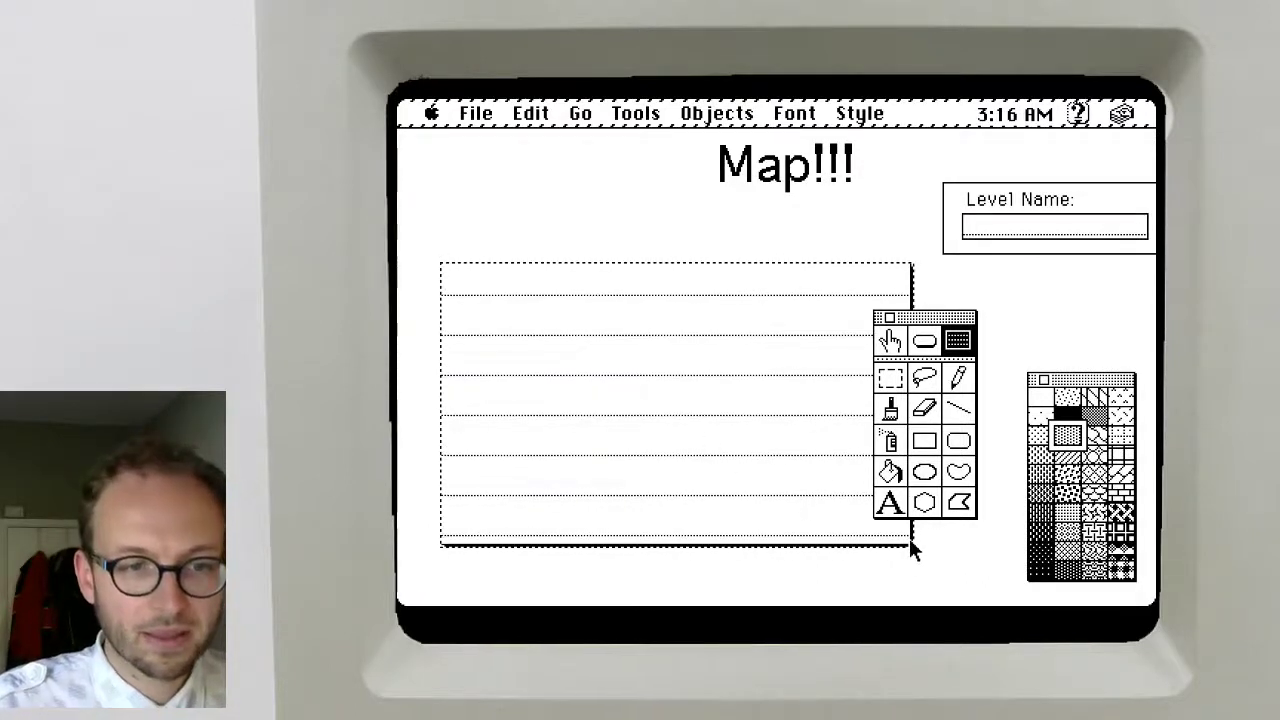
Enlarge the large field almost to the card's lower edge and shift it slightly to the right
left_click_drag(911, 541, 943, 591)
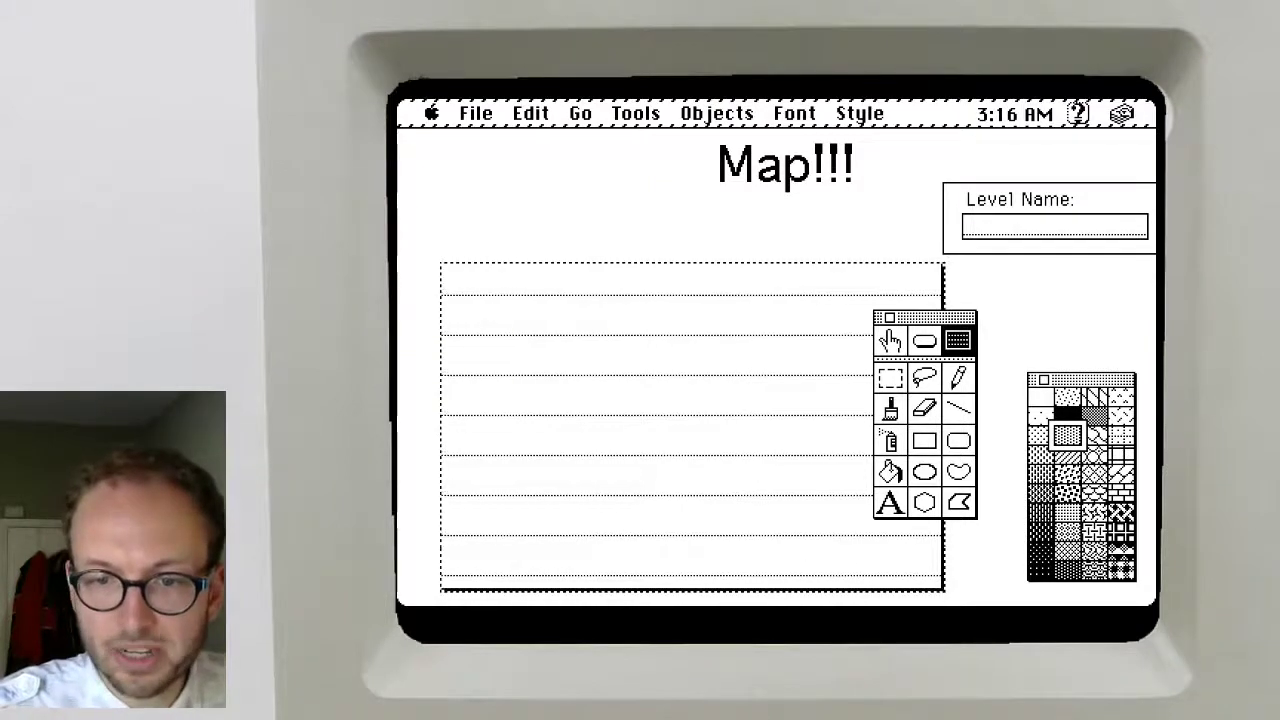
left_click_drag(580, 537, 608, 525)
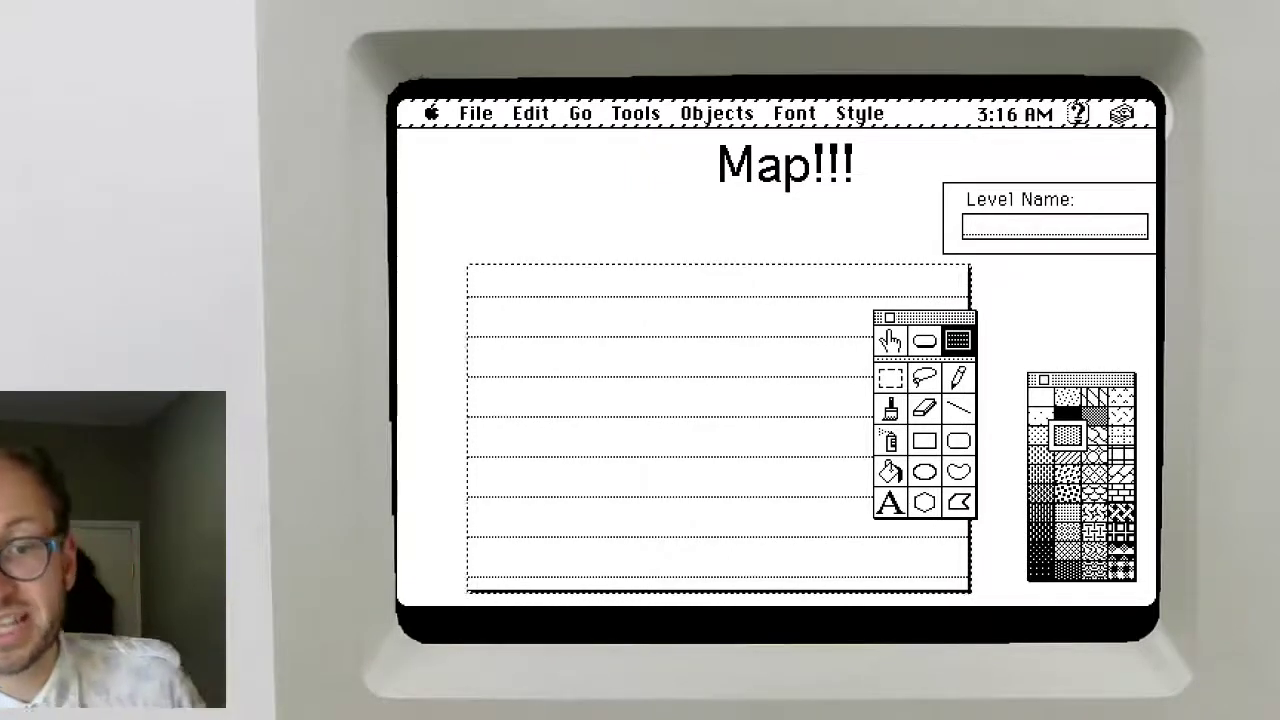
Try out the large field with the map text "X,0, X" and "X" on two lines, and clear it
left_click(883, 347)
left_click(890, 343)
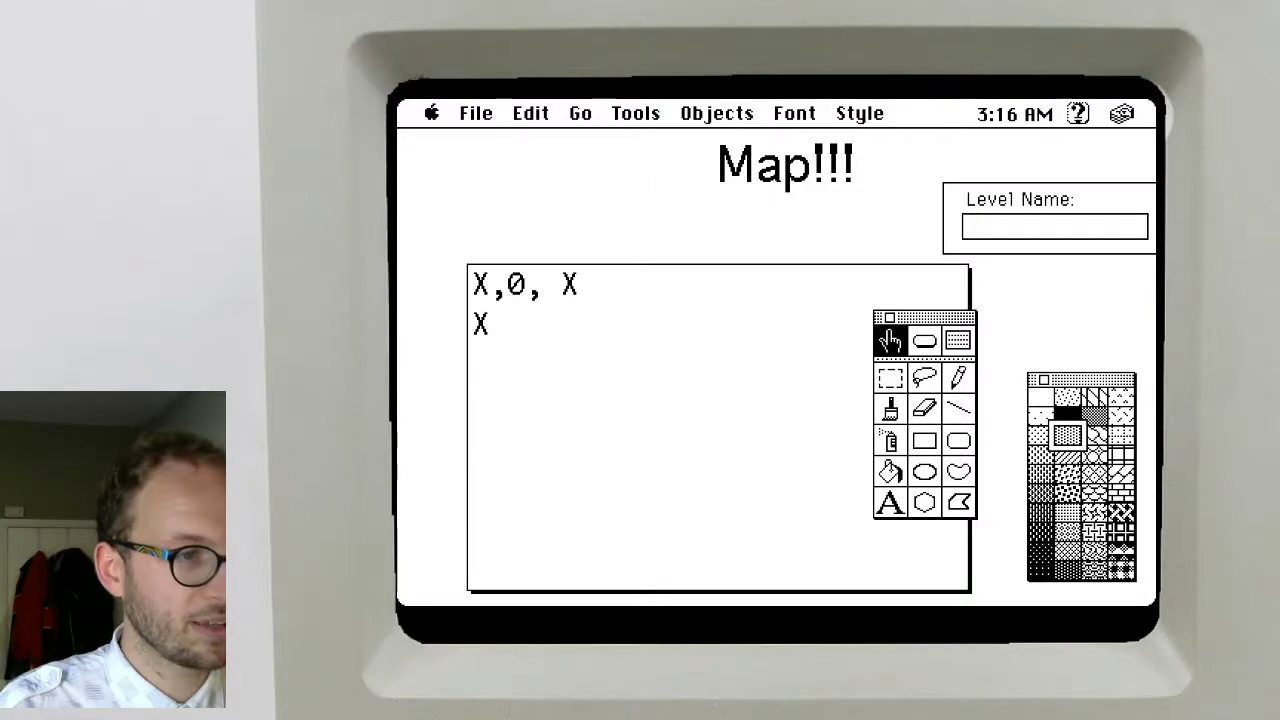
key("super+a")
key("super+x")
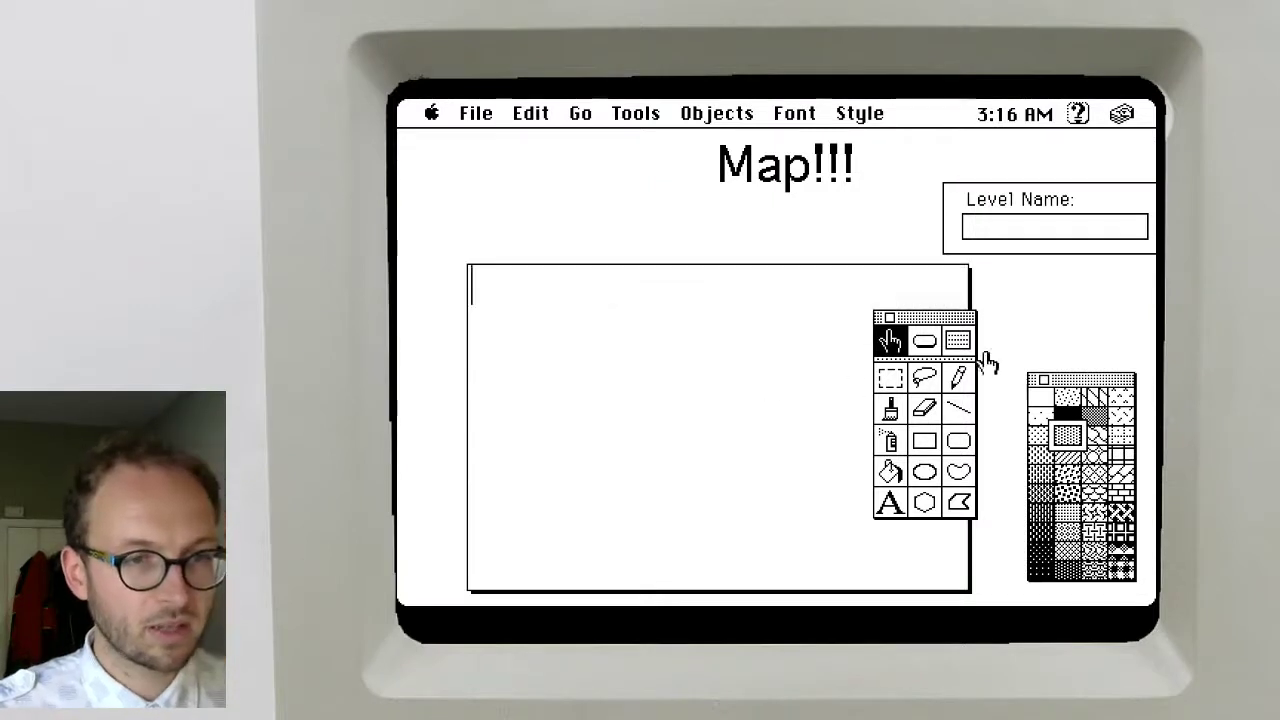
Move the large field slightly up and to the left, leaving its script empty
left_click(960, 343)
left_click_drag(794, 345, 782, 338)
double_click(782, 345, "shift")
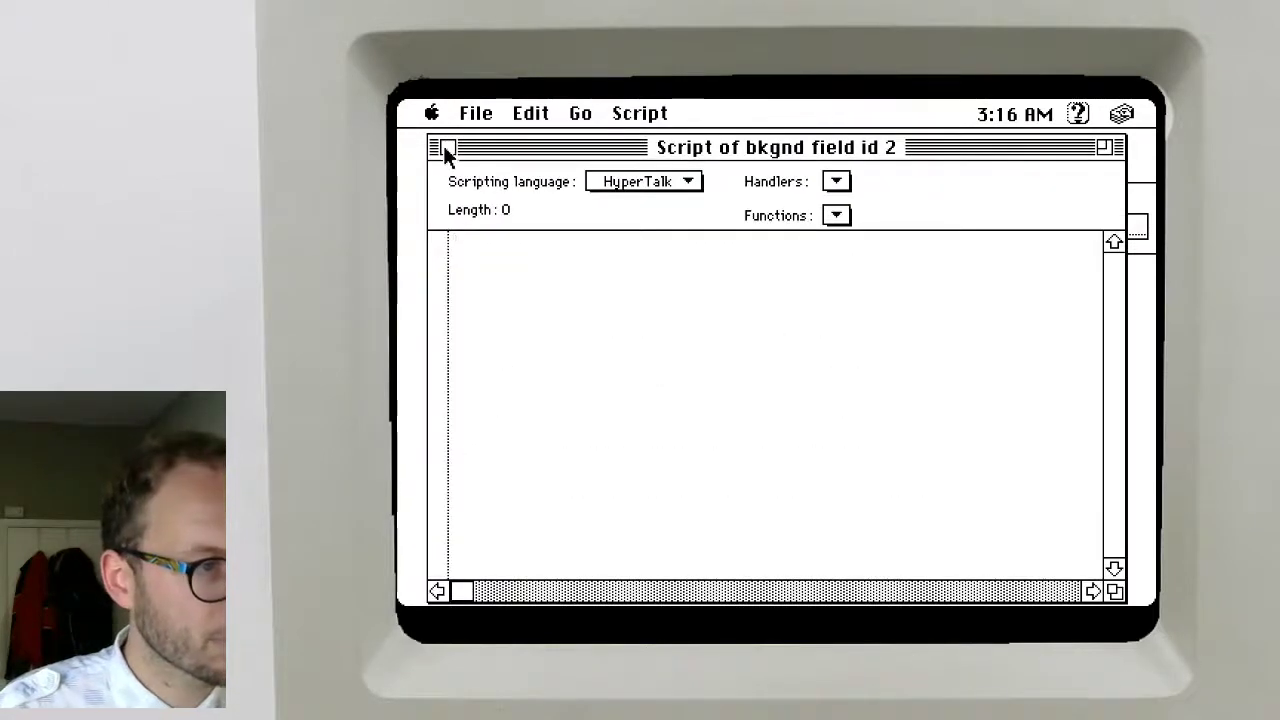
left_click(446, 148)
Check the font and size in the large field's text style
double_click(856, 354)
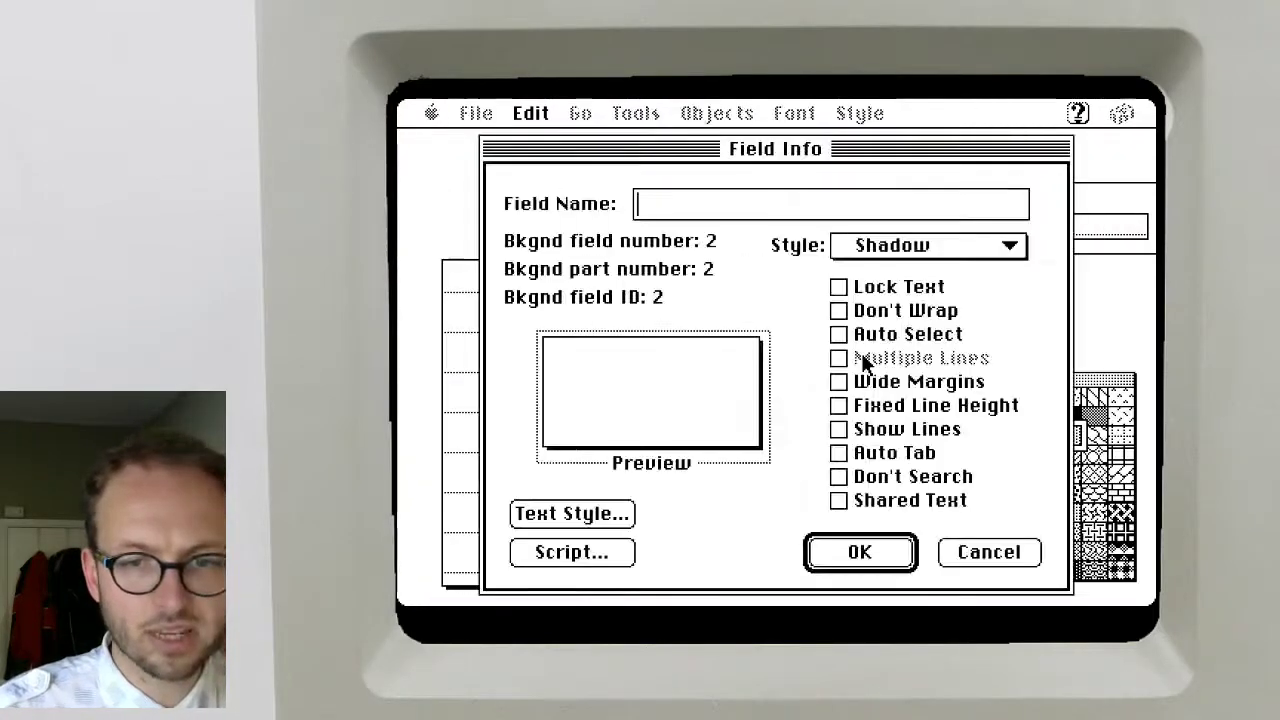
left_click(578, 514)
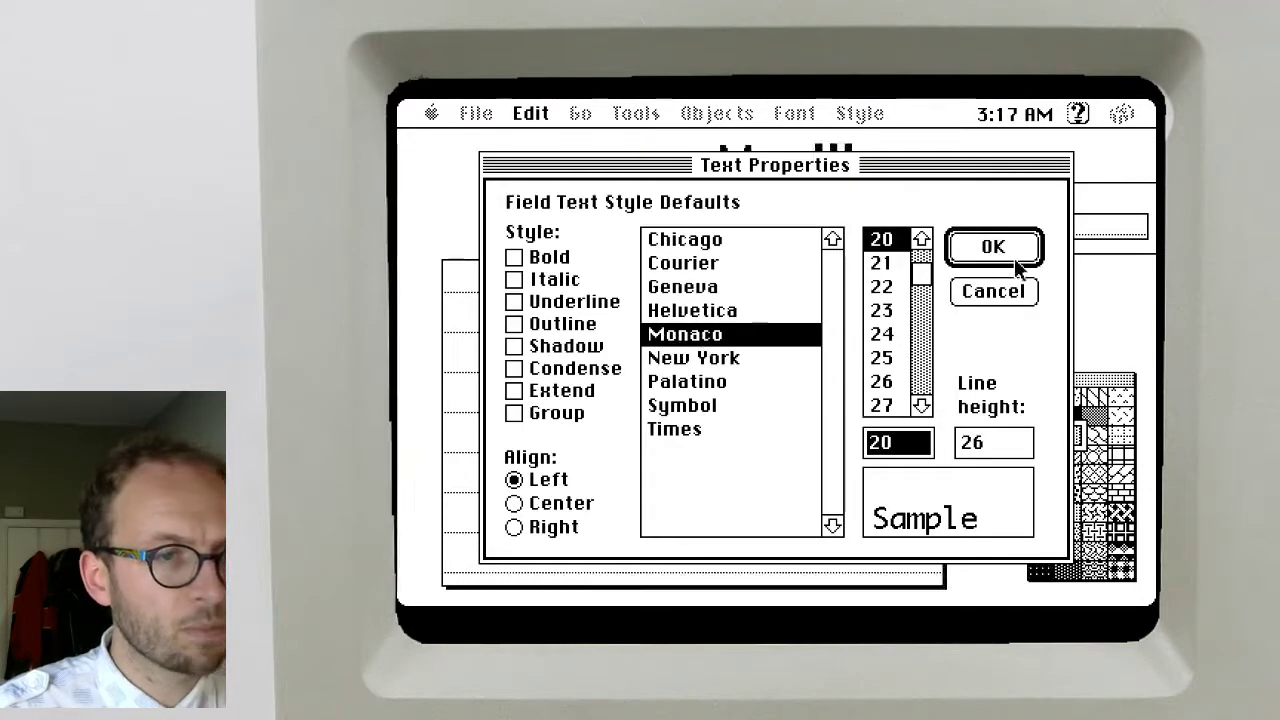
left_click(1016, 262)
Set the paint text style to 20-point Monaco
left_click(890, 503)
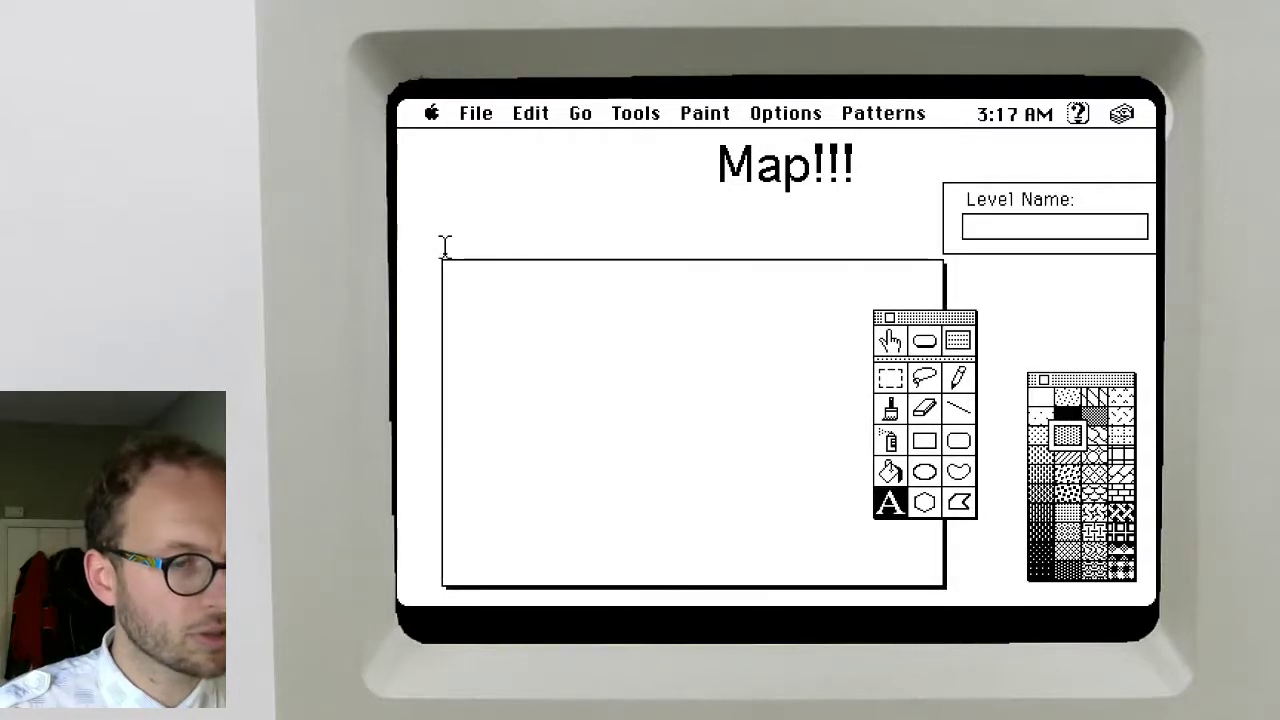
double_click(882, 511)
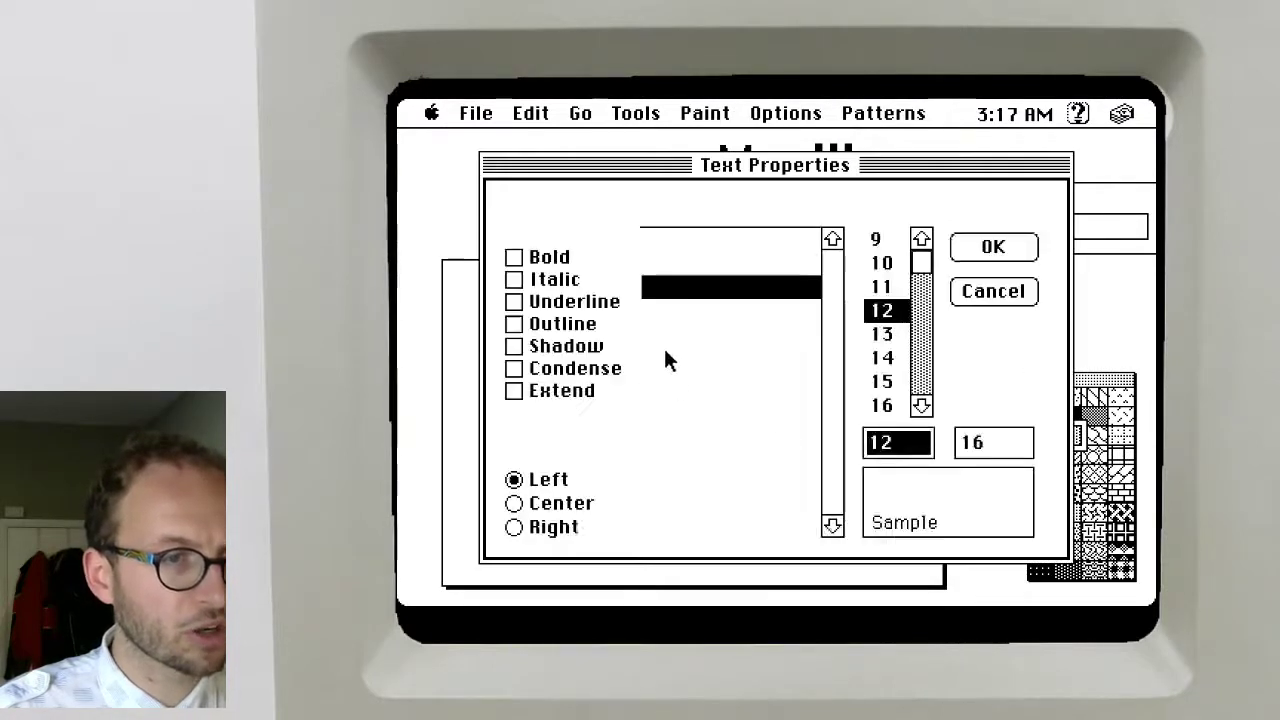
left_click(743, 336)
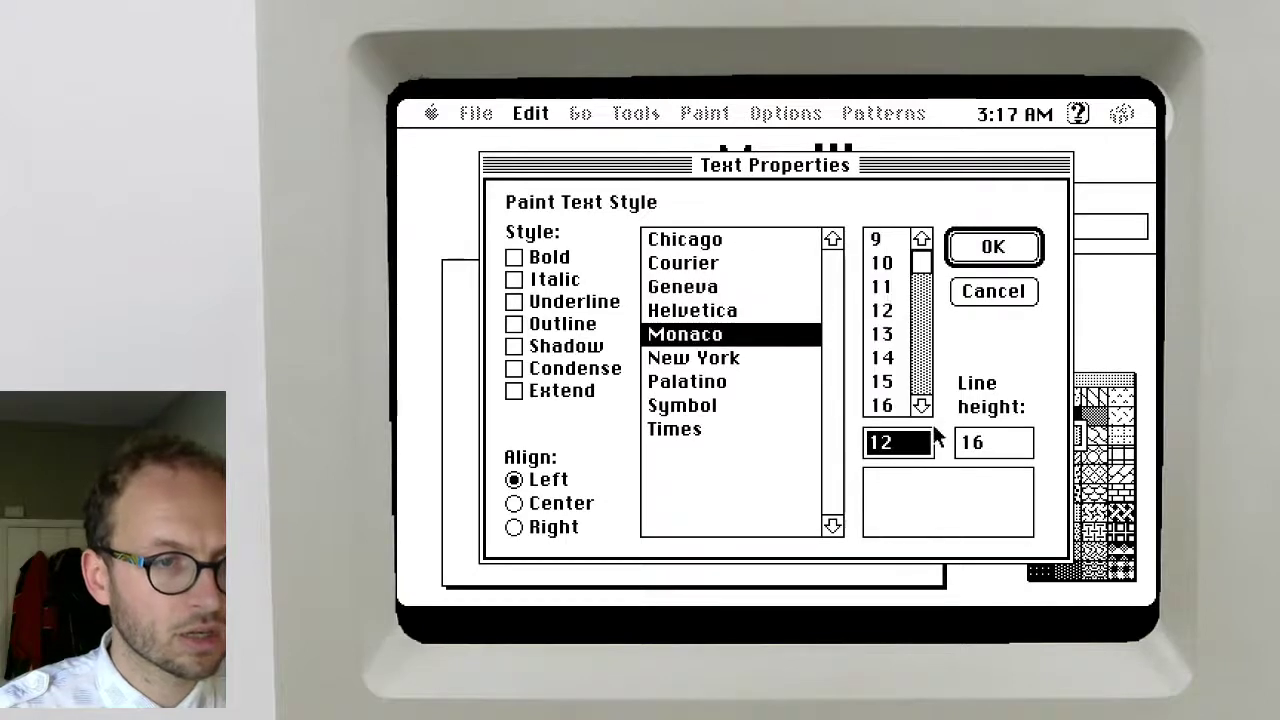
left_click(921, 405)
left_click(921, 405)
left_click(921, 405)
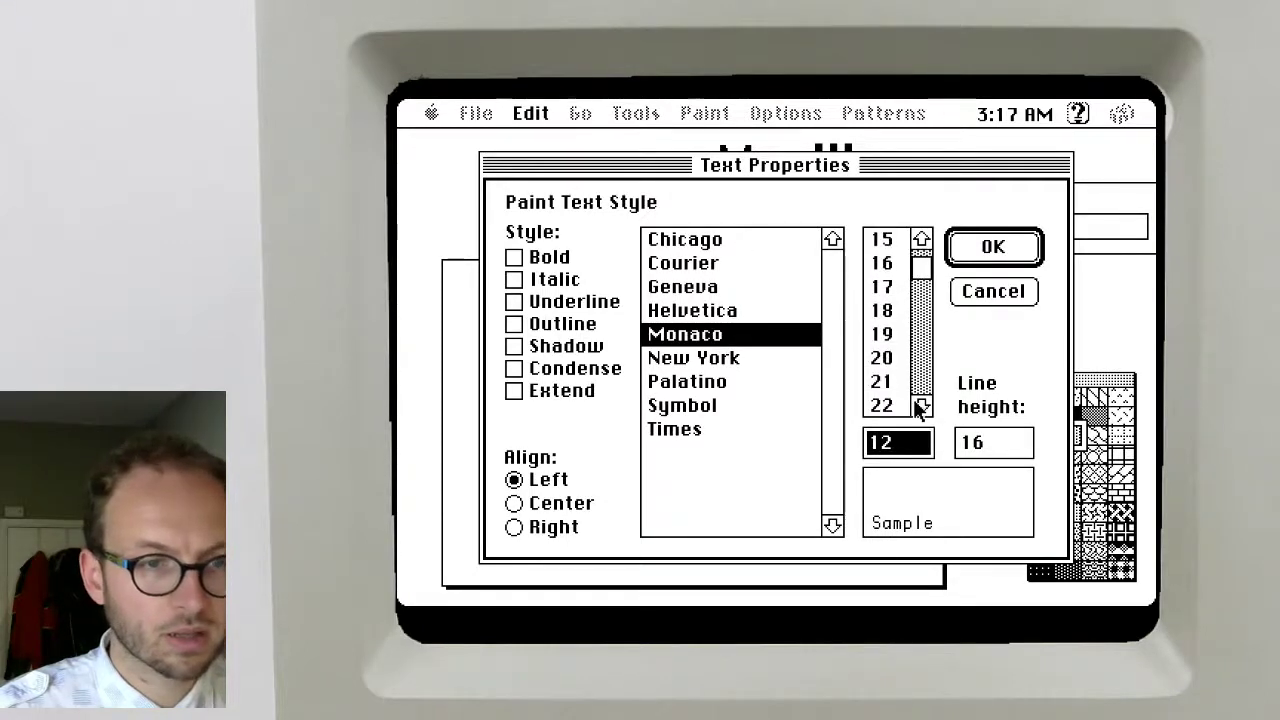
left_click(885, 351)
left_click(985, 248)
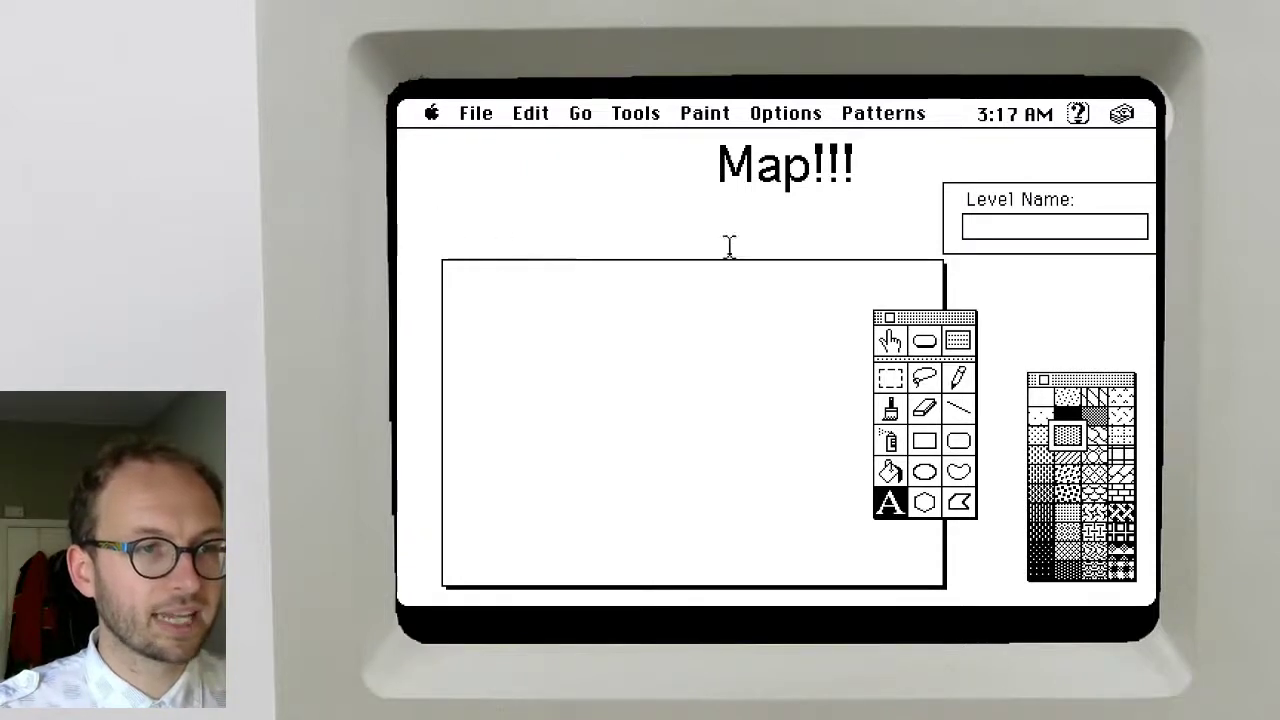
left_click(446, 246)
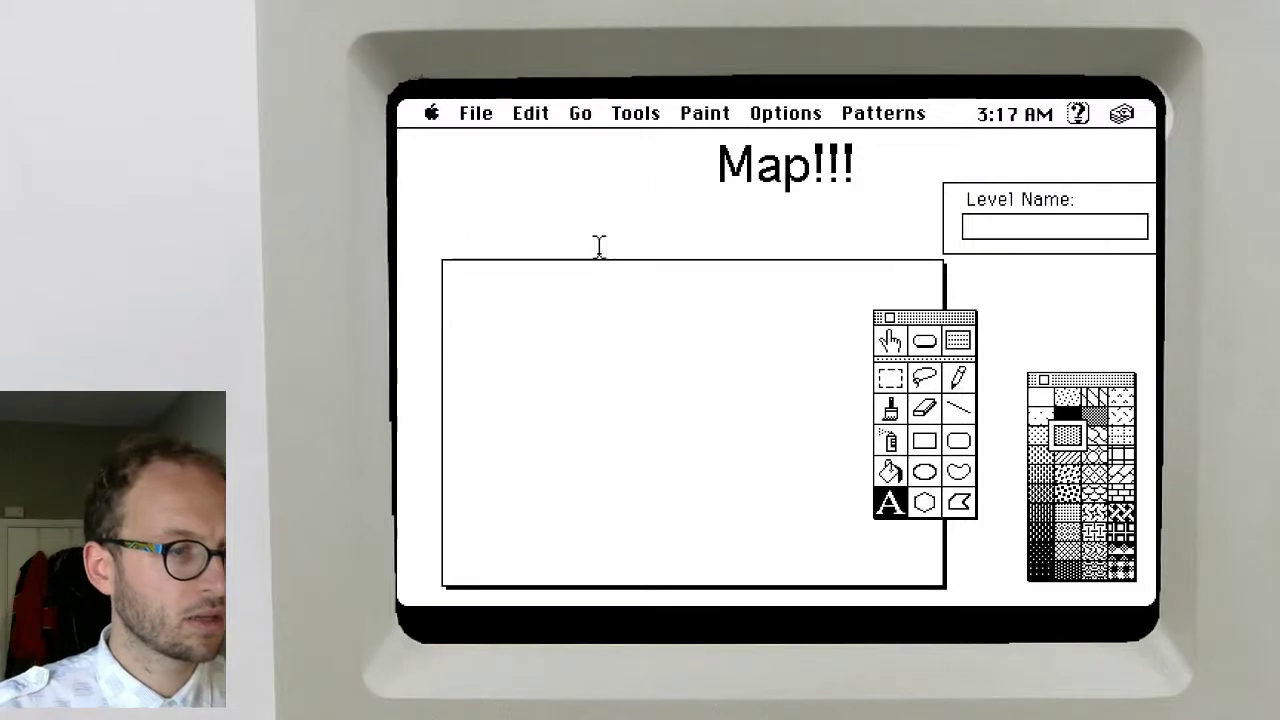
type("1m")
key("BackSpace")
key("BackSpace")
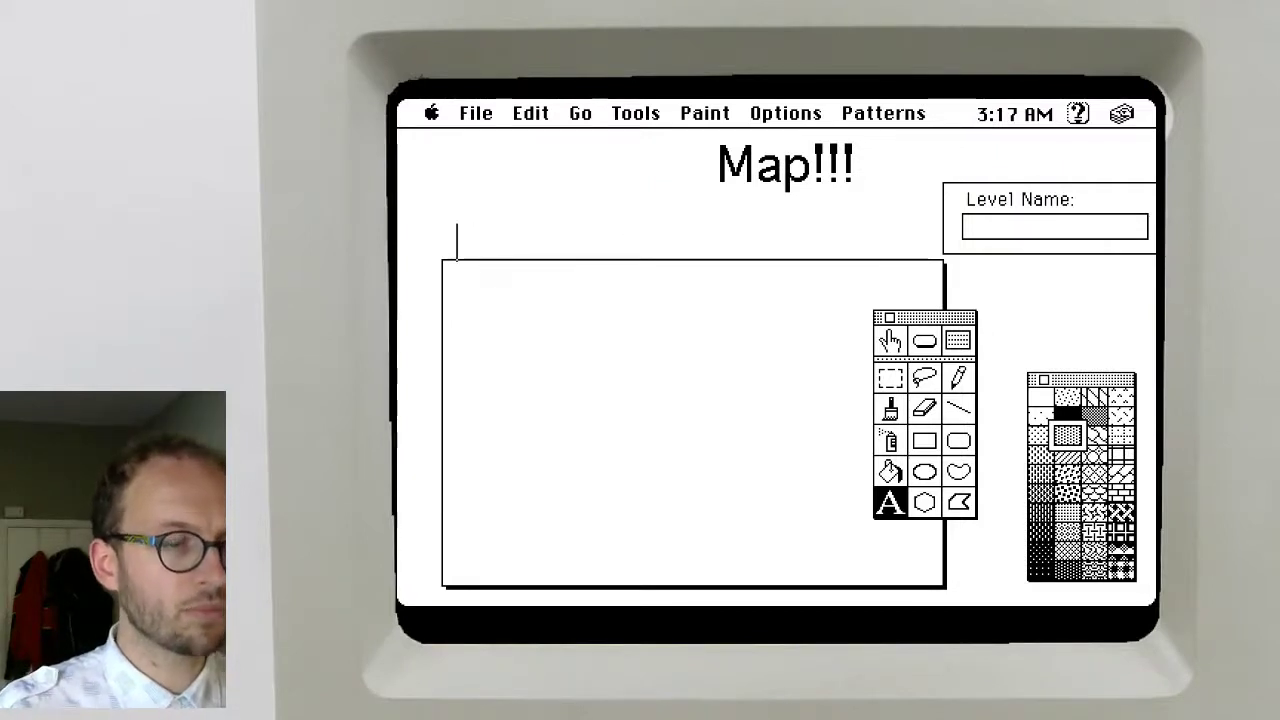
Switch to background editing and add the paint text "1,2,3,4,5,6,7,8" just above the large field, starting at its left edge
key("super+b")
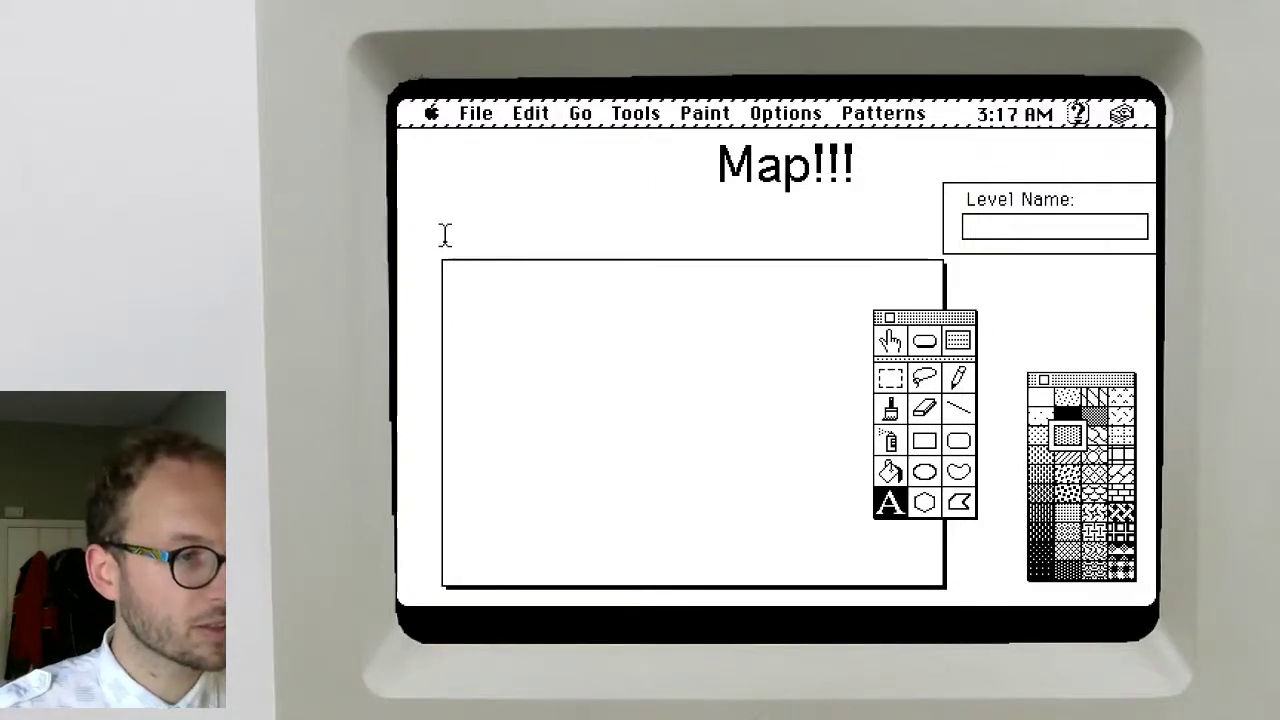
left_click(444, 236)
type("1,2,3,4,")
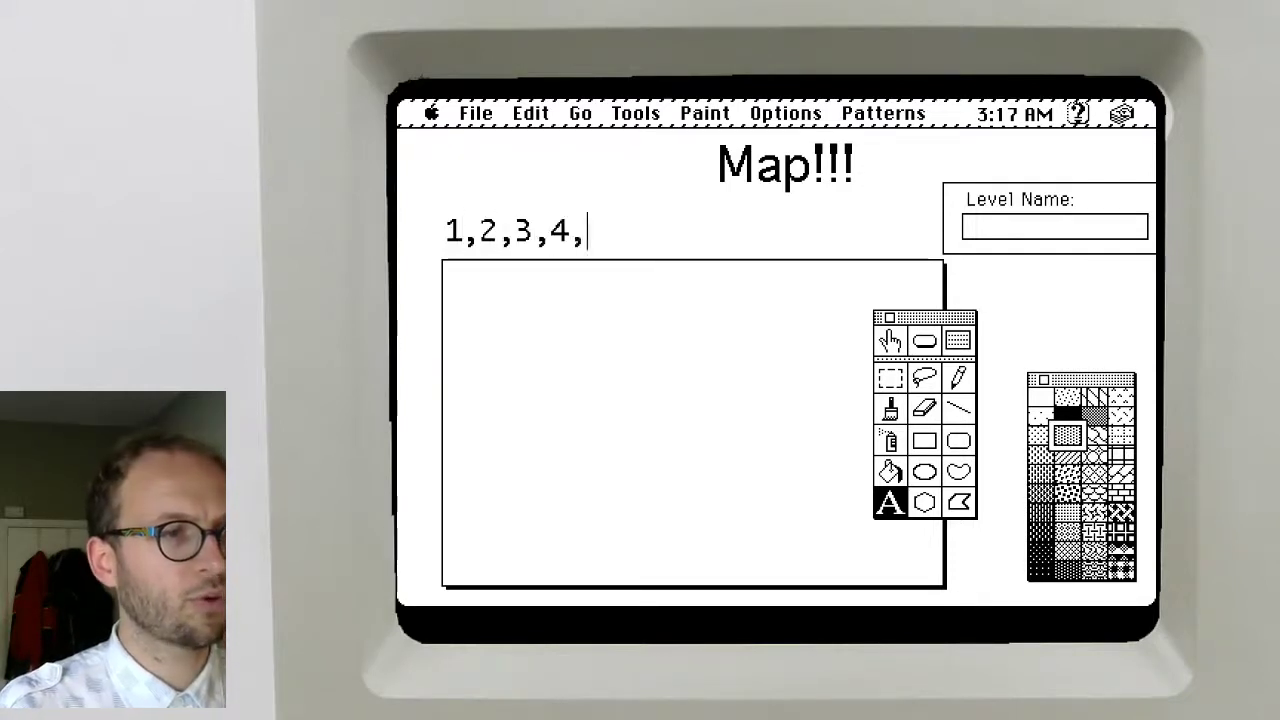
type("5,6,7,8")
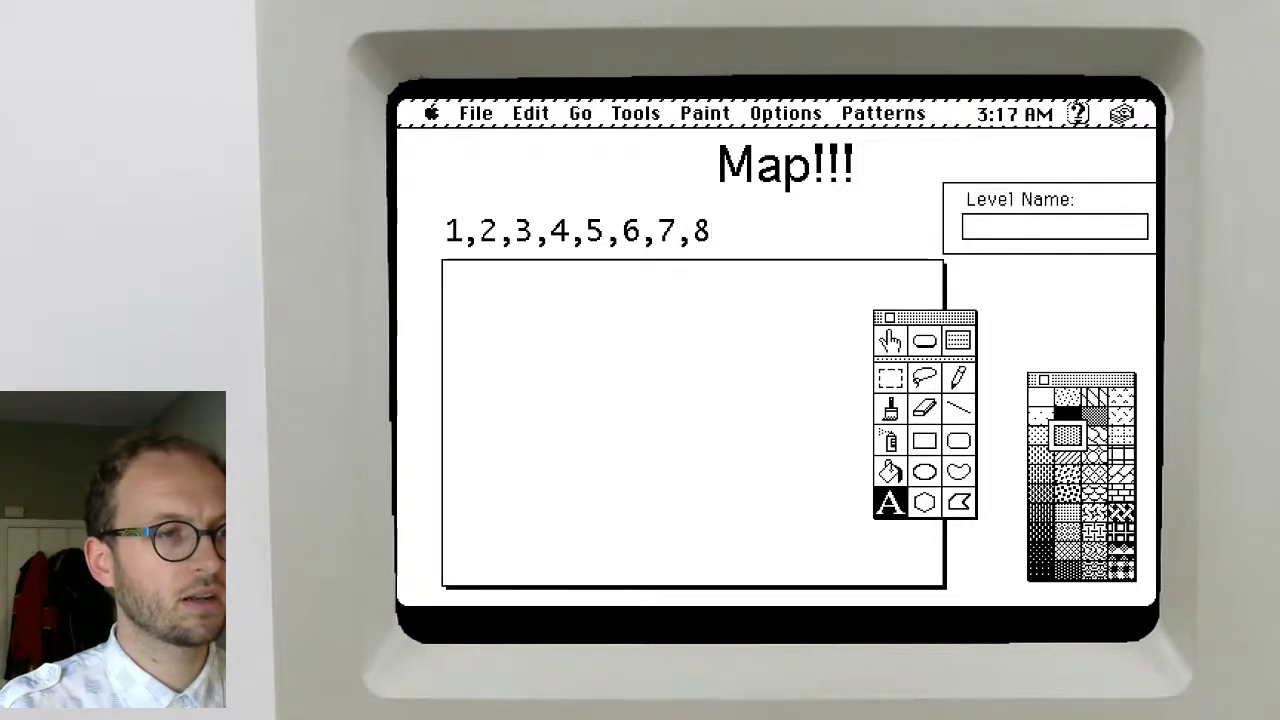
Erase the painted text "1,2,3,4,5,6,7,8" above the large field
key("ctrl+a")
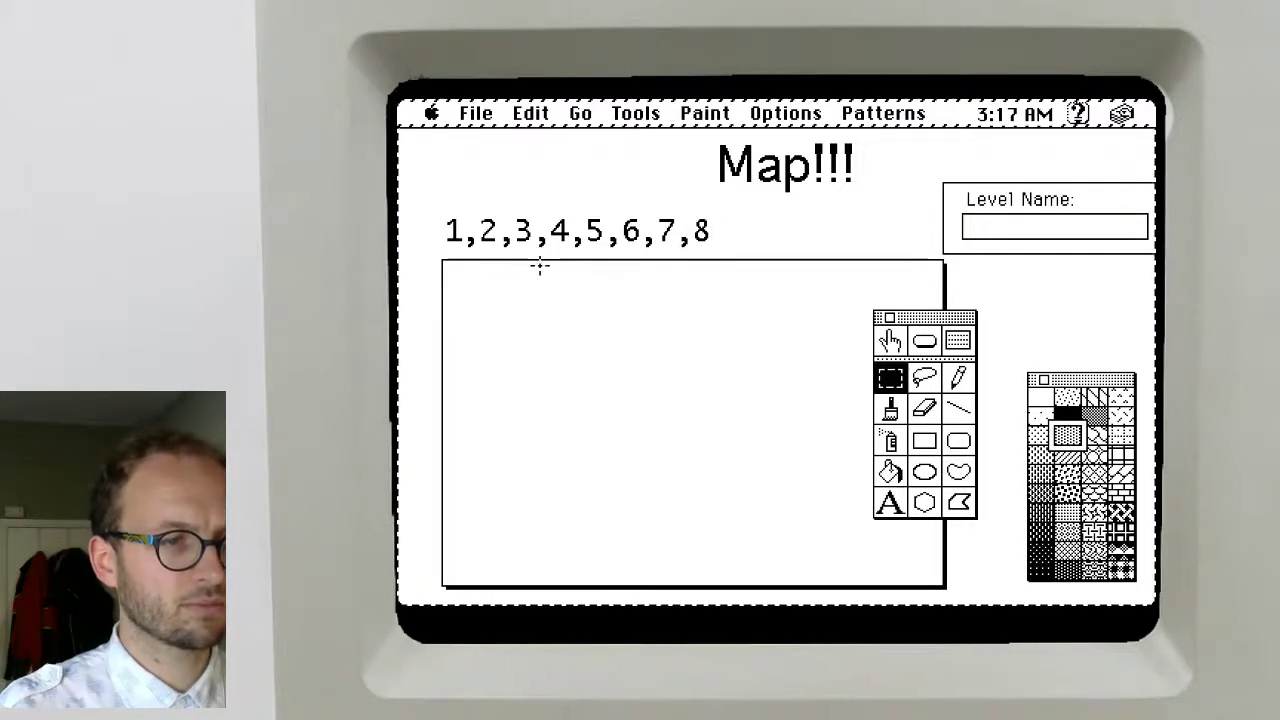
left_click_drag(751, 217, 423, 251)
key("BackSpace")
left_click(891, 500)
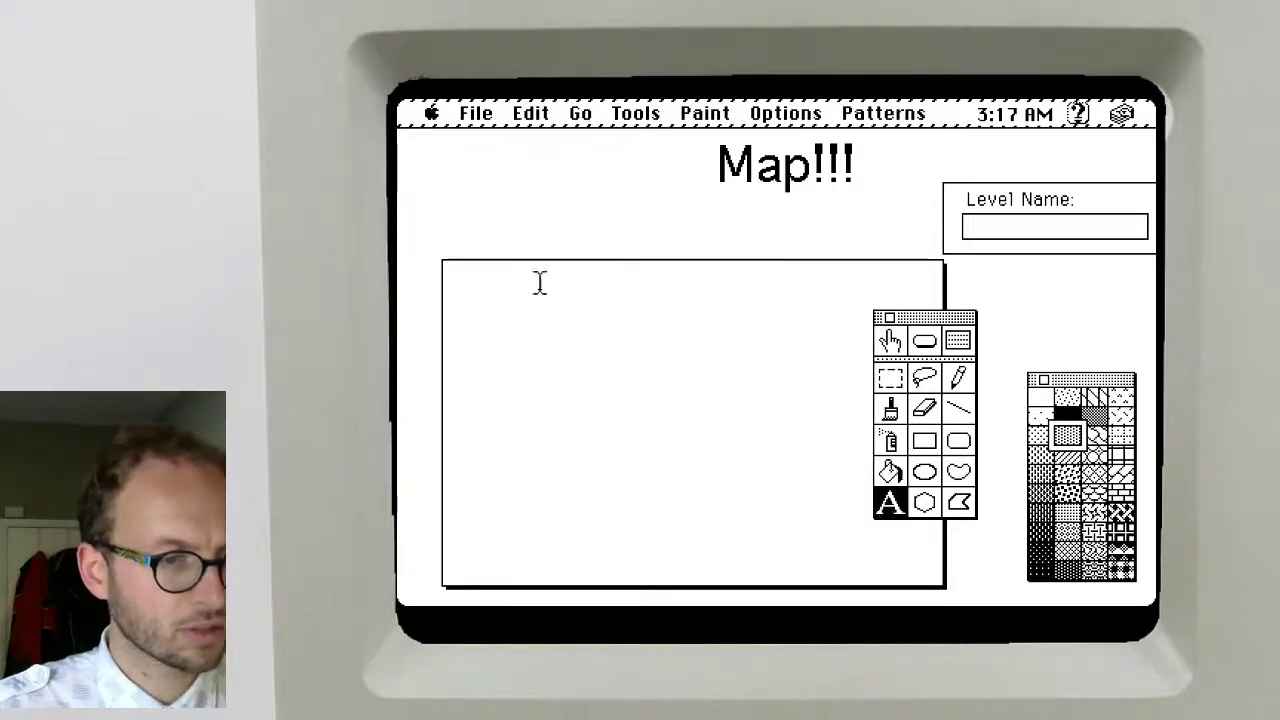
Add the paint text "1 2 3 4 5 6 7 8 9 A B C D" directly above the large field and row numbers 1 to 7 beside it
left_click(457, 246)
type("1")
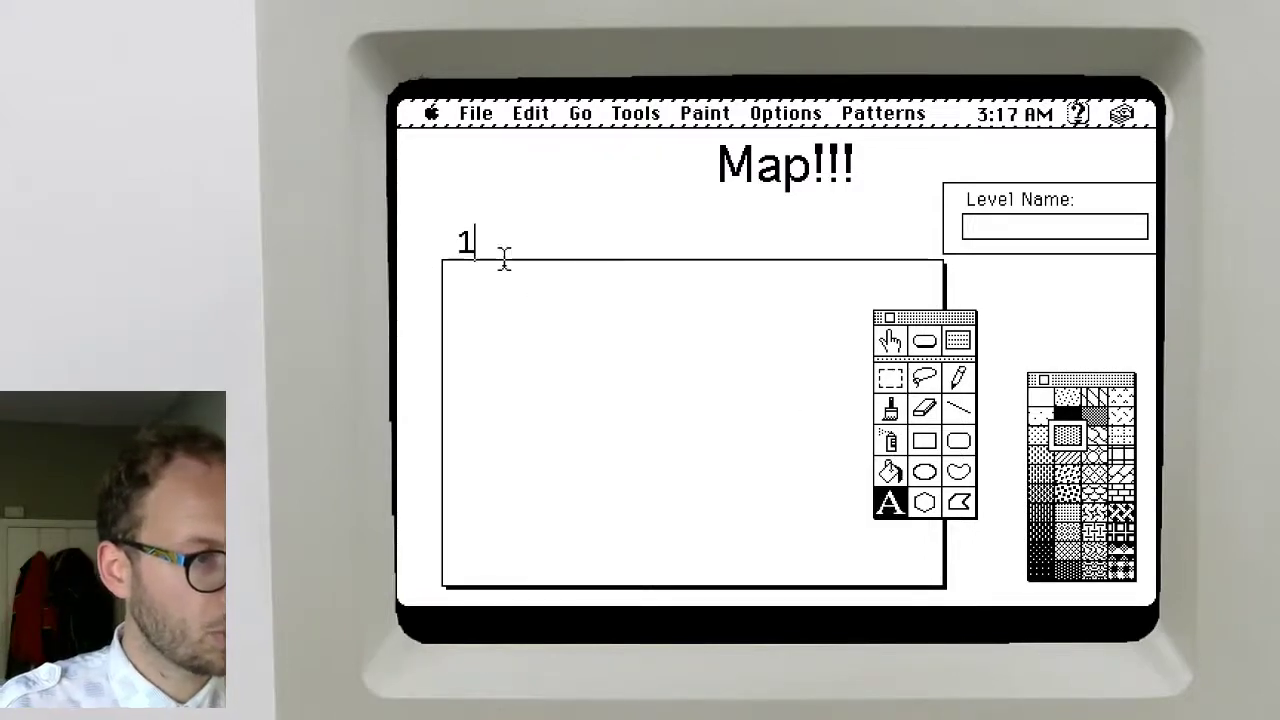
type(" 2 3 4 5 6 7 8 9 A B C D")
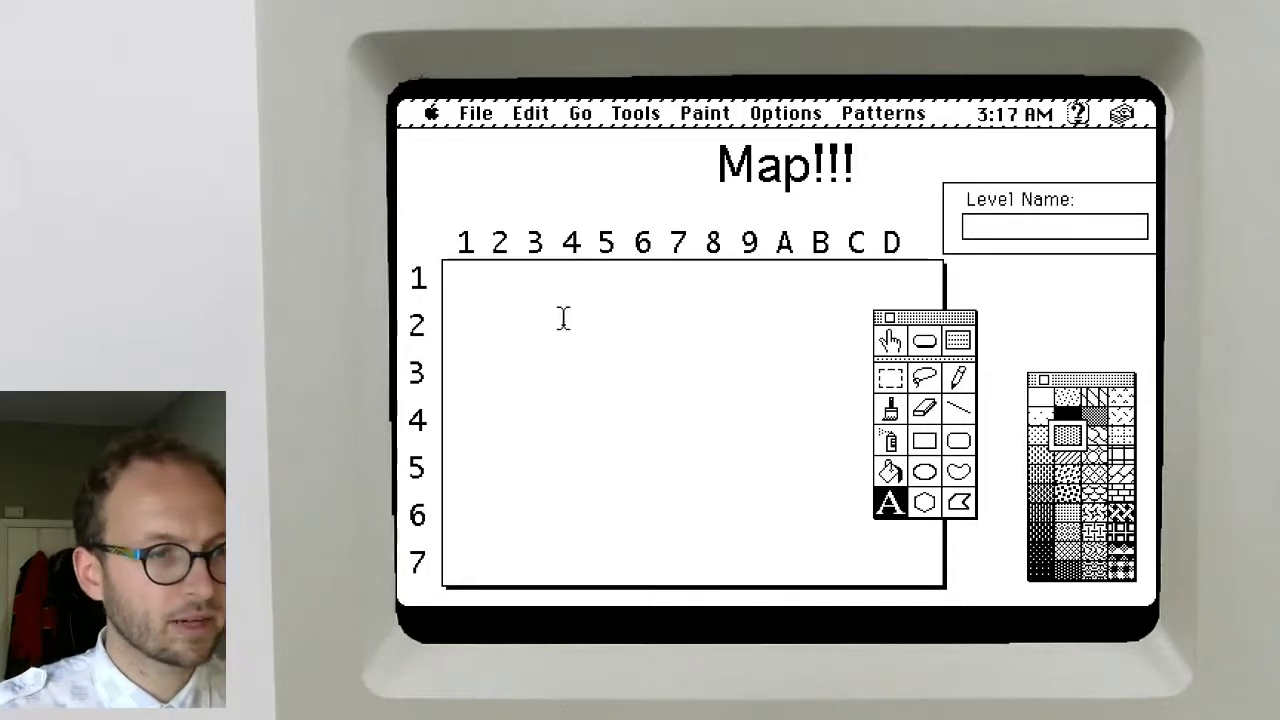
Check the large field's info settings without changing them
left_click(891, 340)
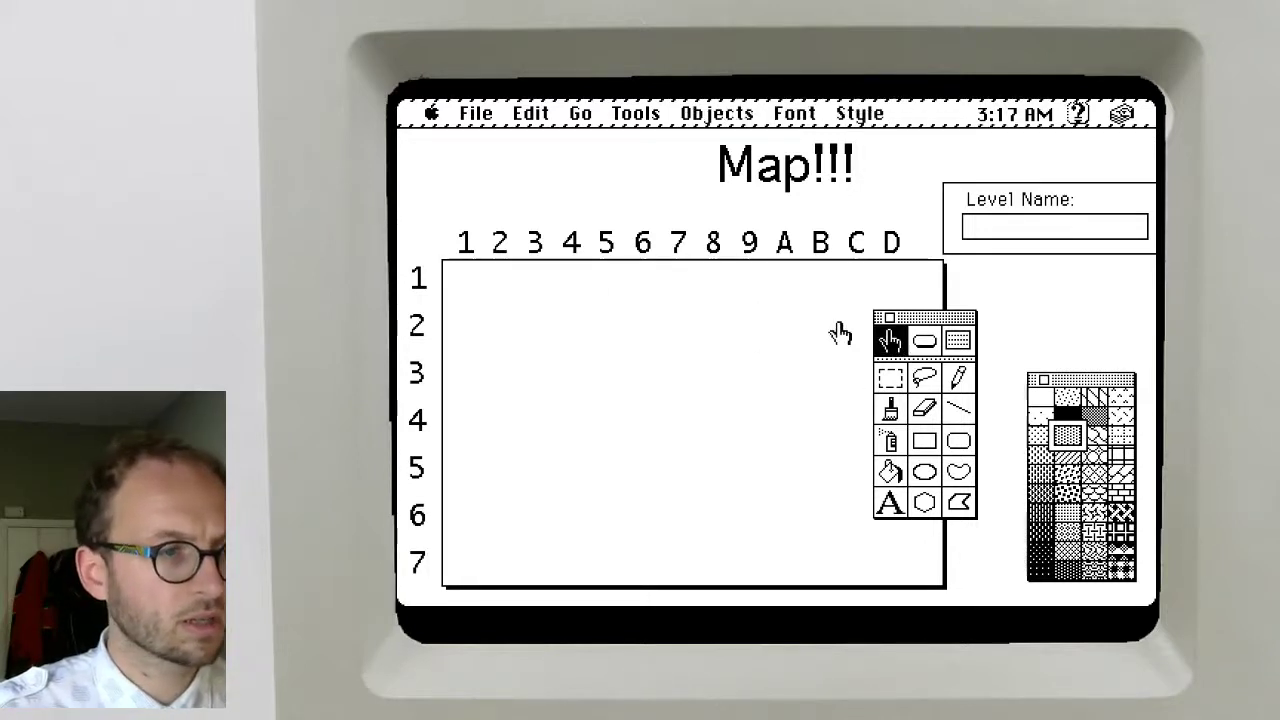
left_click(958, 340)
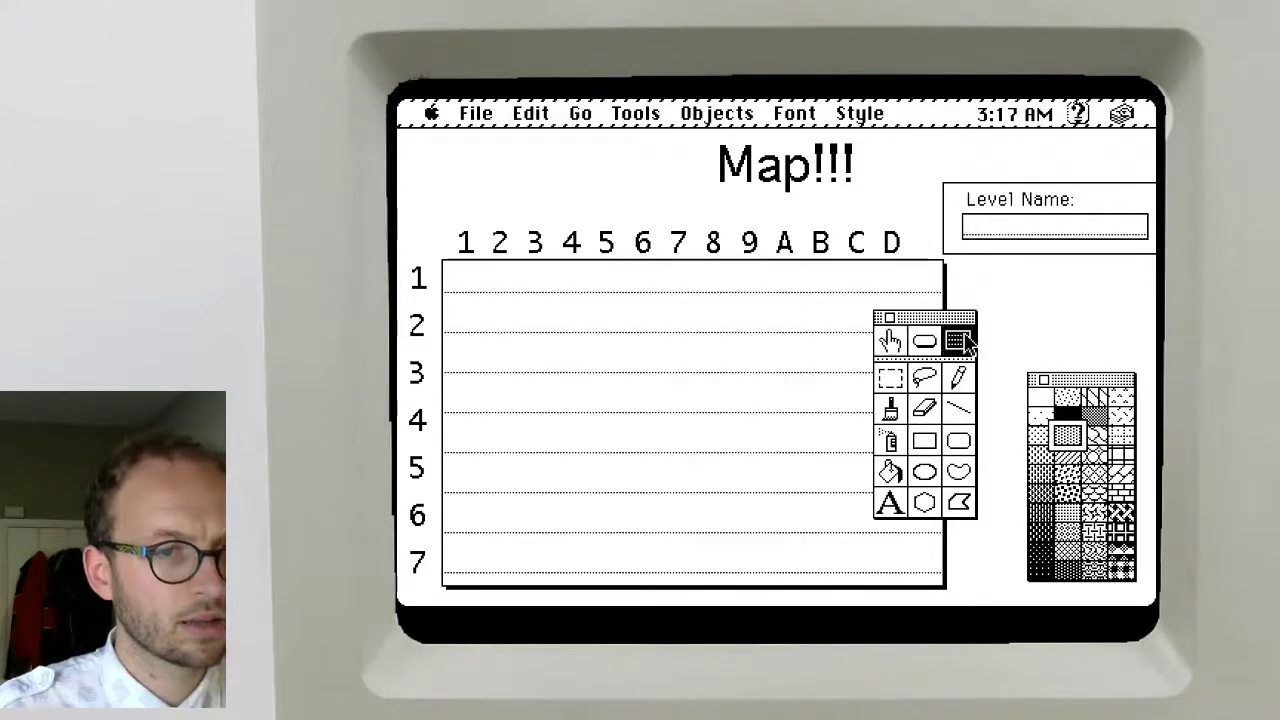
double_click(811, 318)
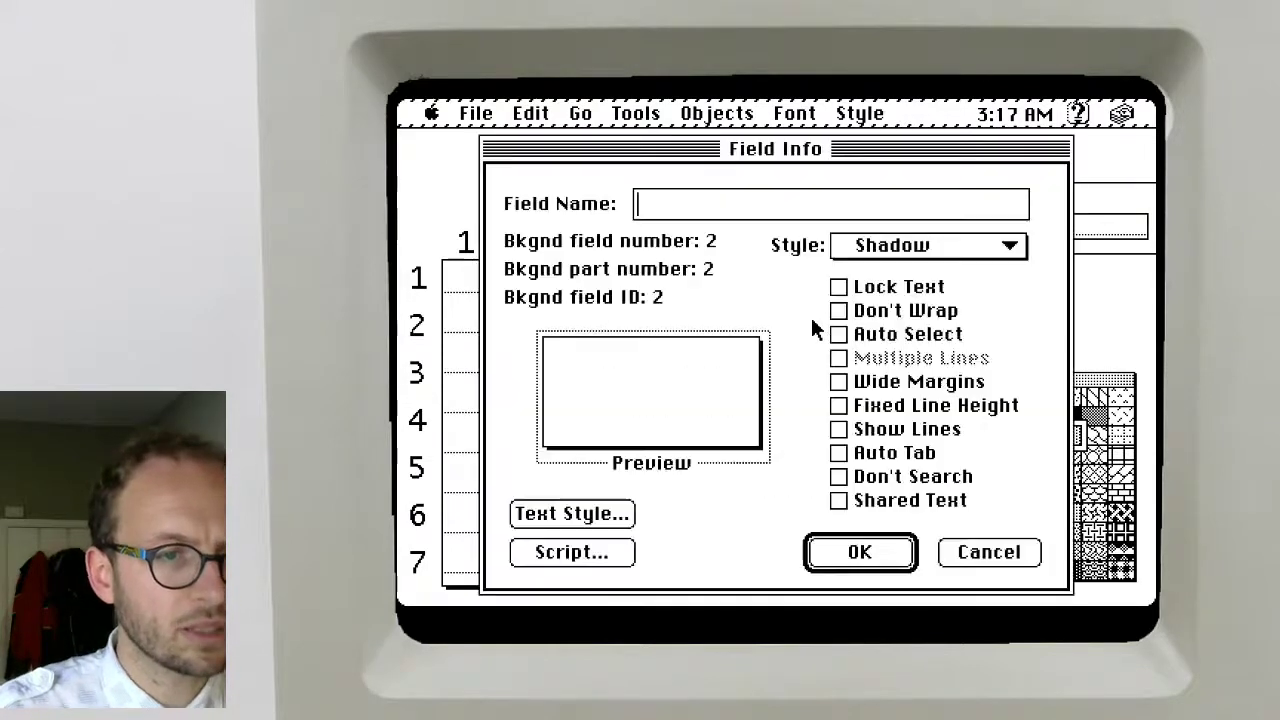
left_click(853, 556)
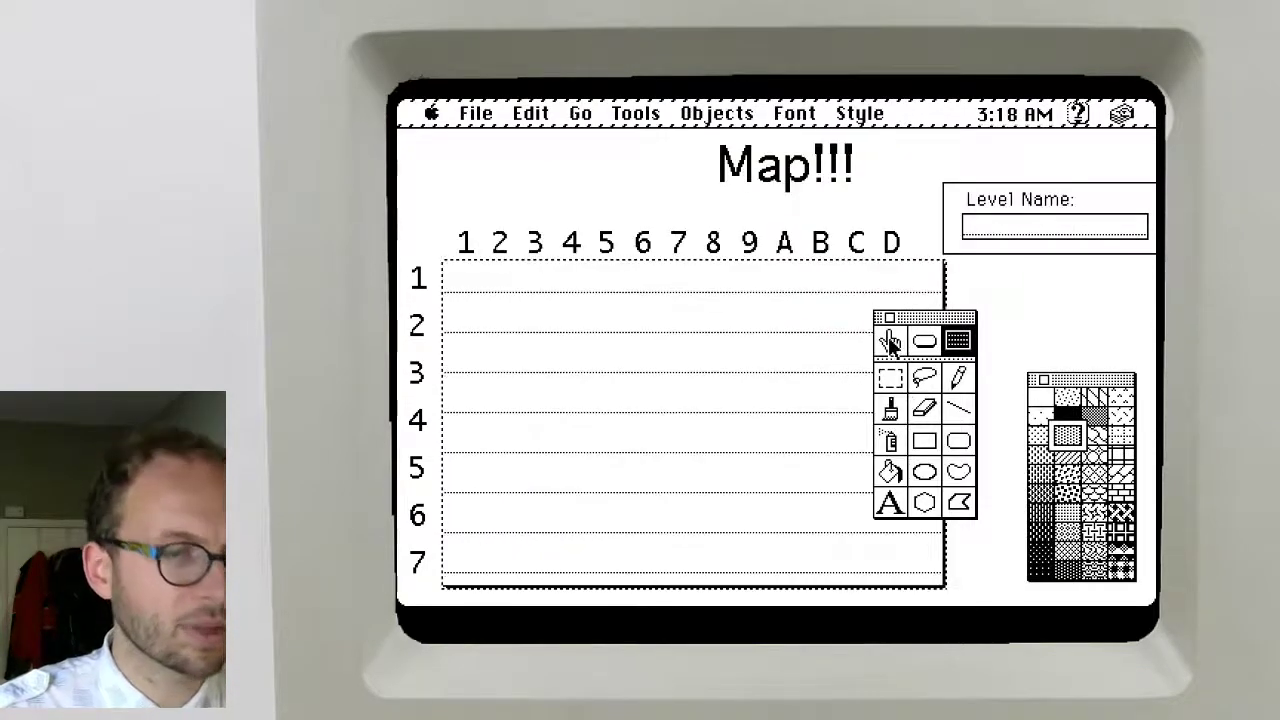
Try entering "X," and "X" on the first two lines of the large field to test alignment with the labels
left_click(890, 342)
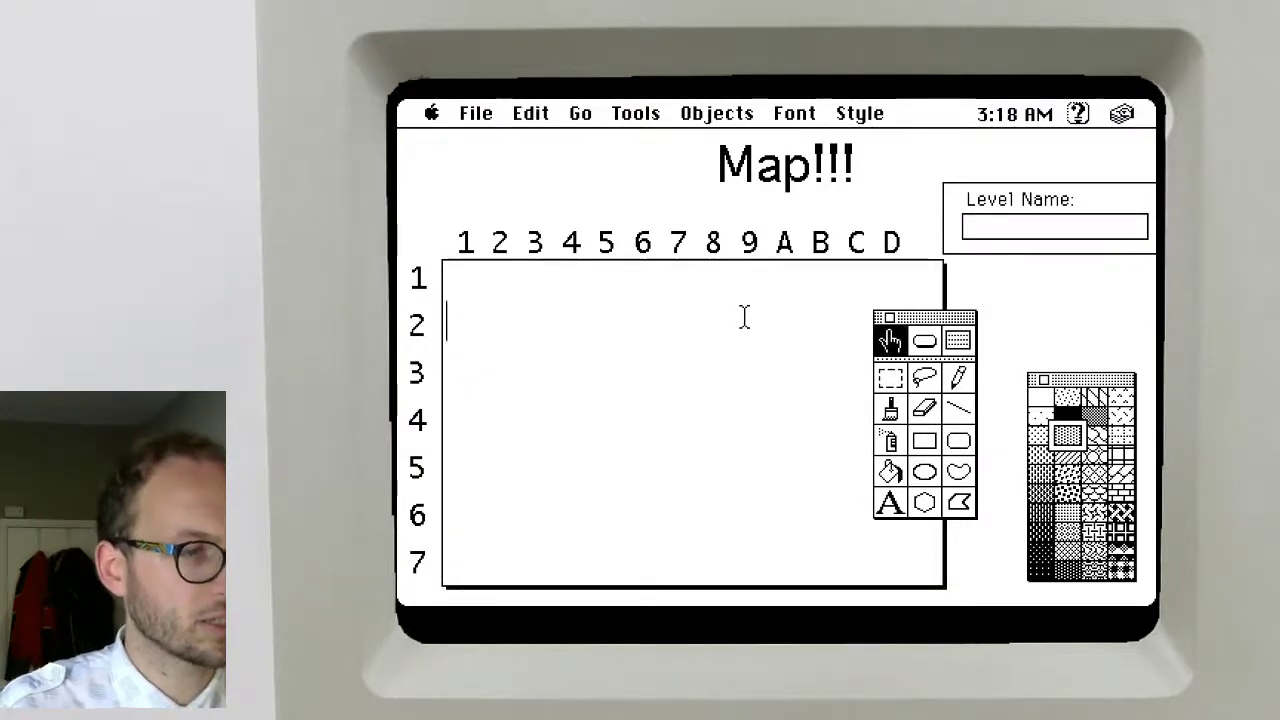
key("BackSpace")
type("a")
key("BackSpace")
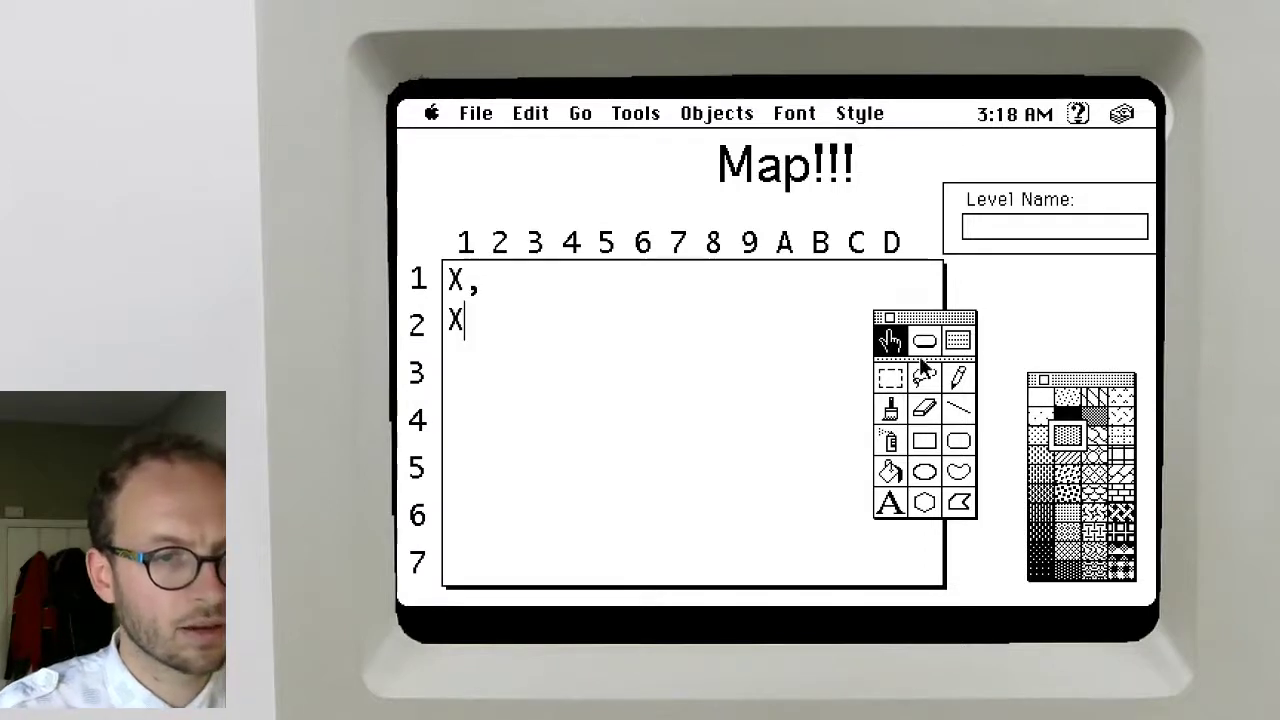
In the background layer, move the painted column labels slightly left so they line up with the characters in the large field
left_click(890, 407)
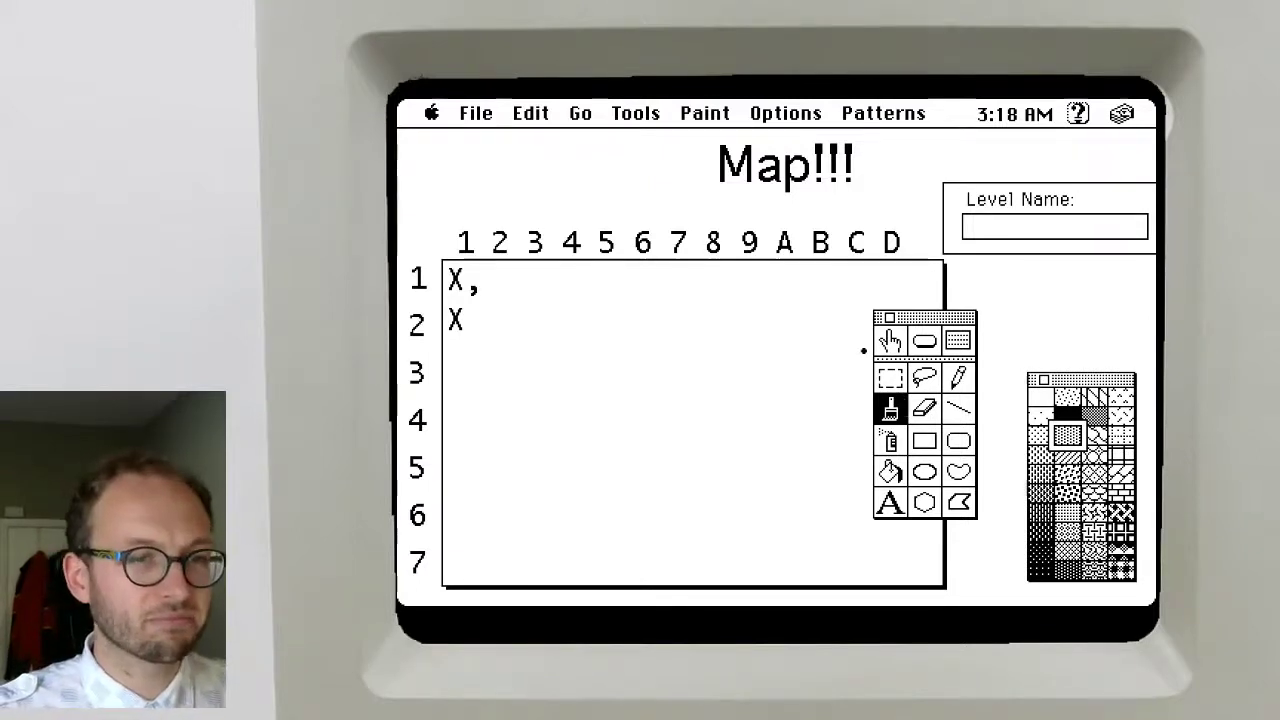
left_click(890, 379)
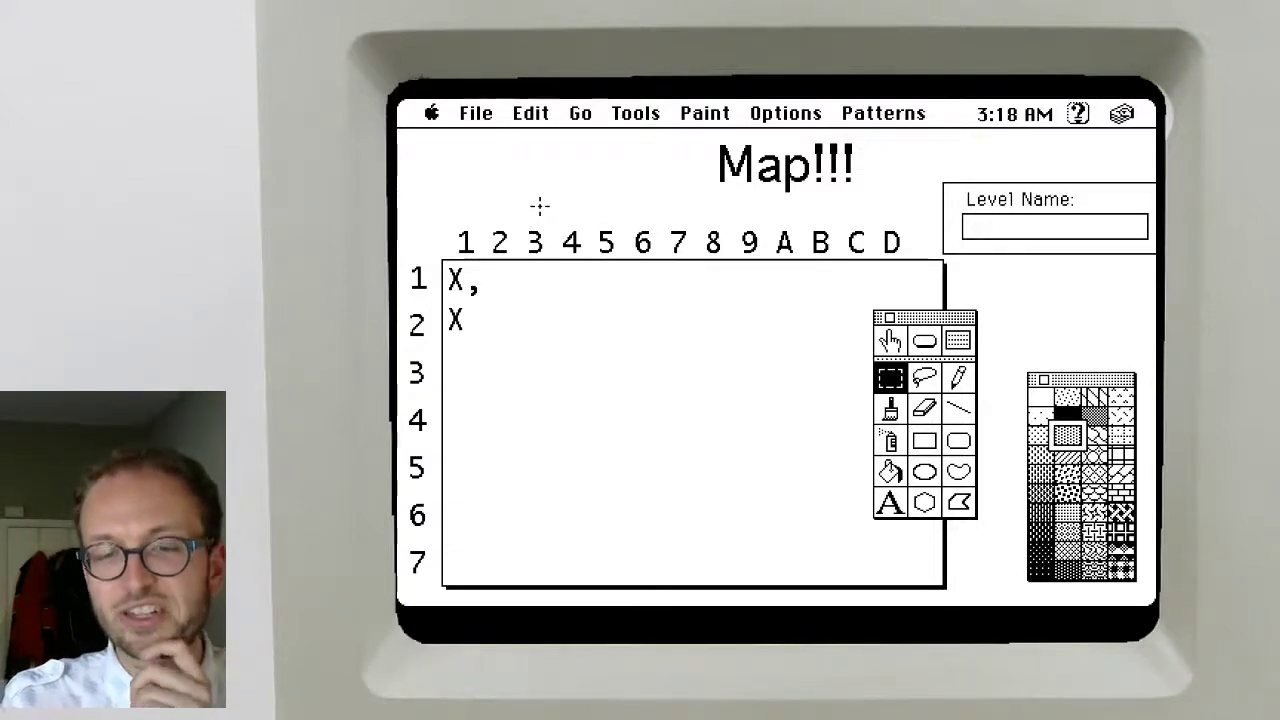
left_click_drag(434, 207, 896, 282)
left_click(835, 251)
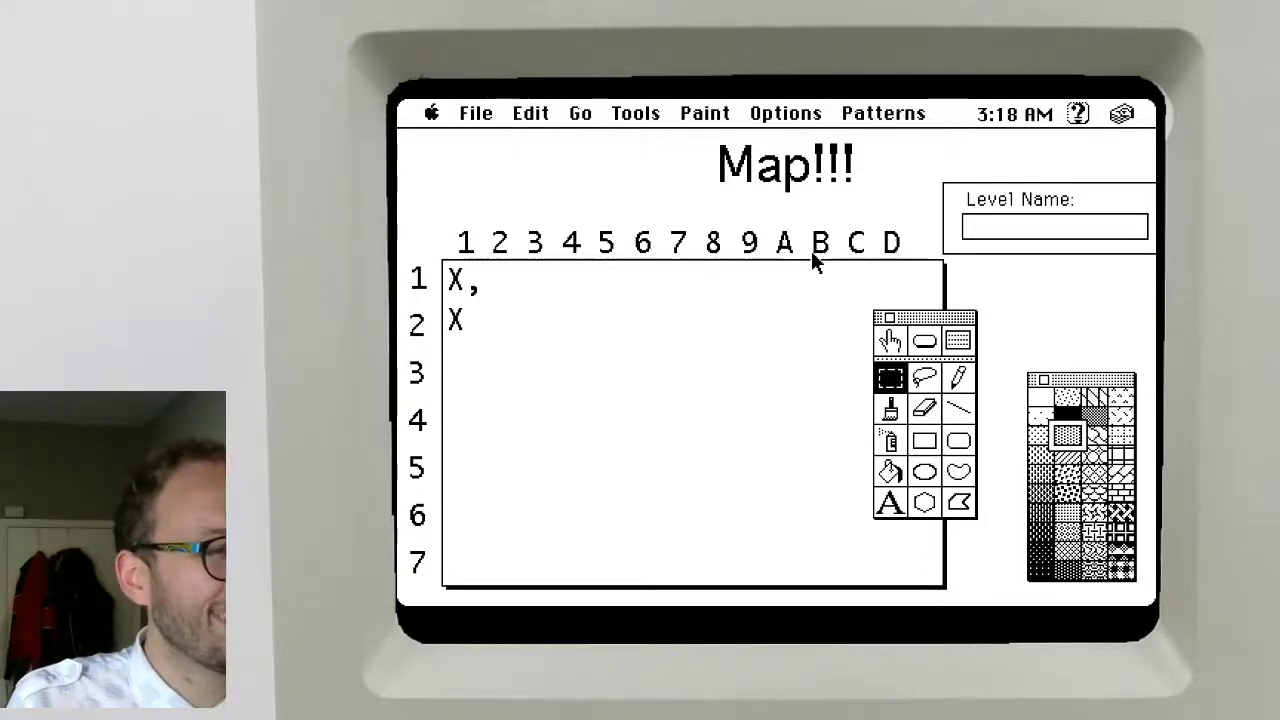
left_click_drag(780, 250, 774, 238)
key("super+b")
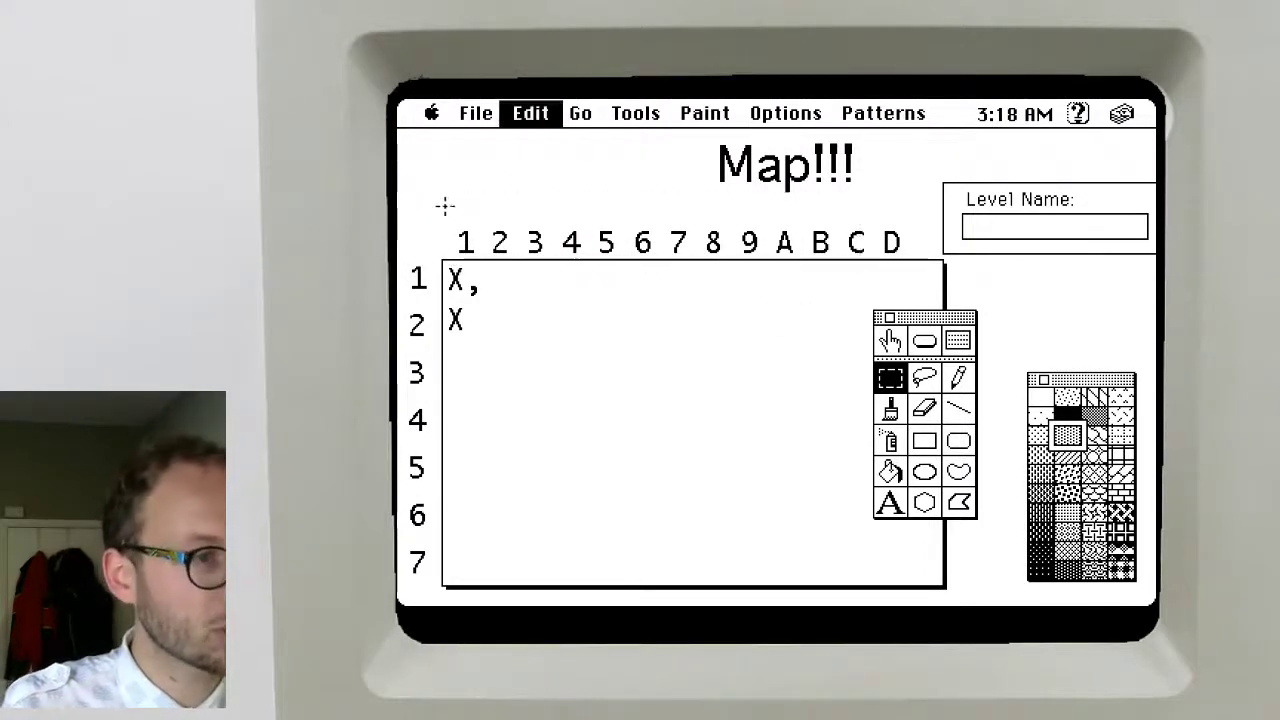
left_click_drag(445, 205, 908, 292)
left_click_drag(823, 250, 811, 250)
key("super+b")
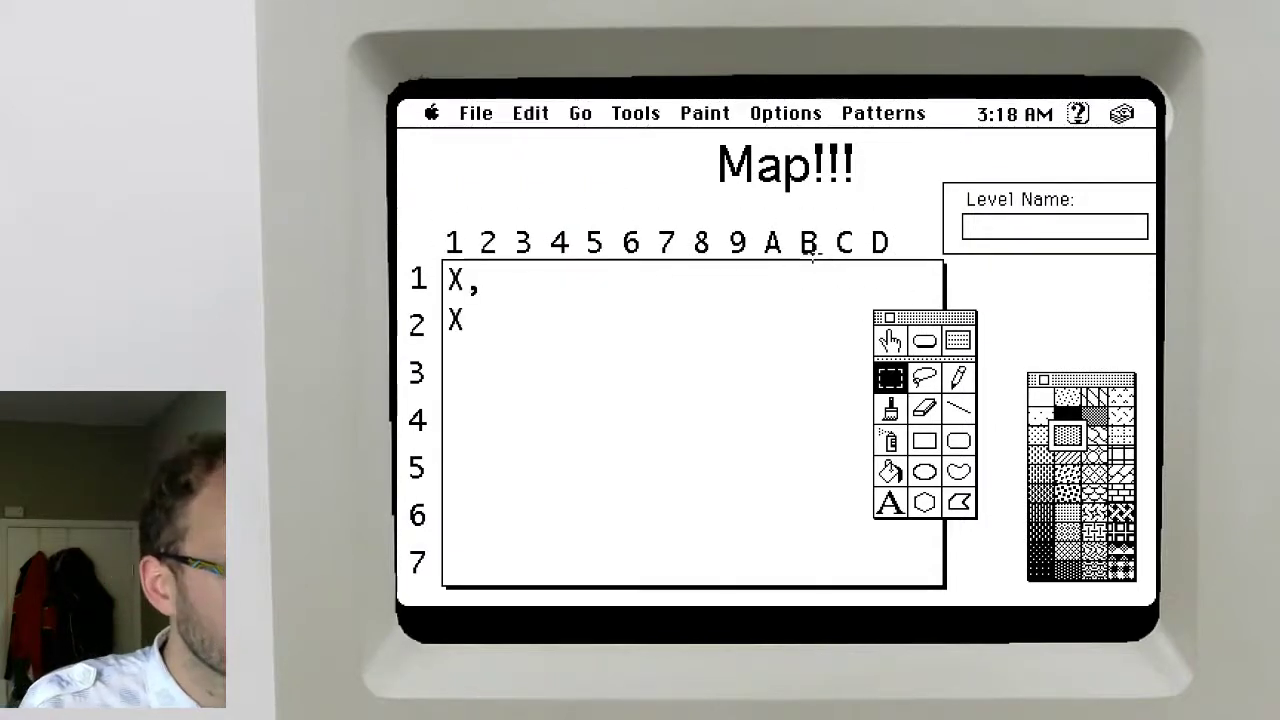
Try extending the large field's first line with X entries separated by spaces to test column alignment, and clear the field
left_click(890, 341)
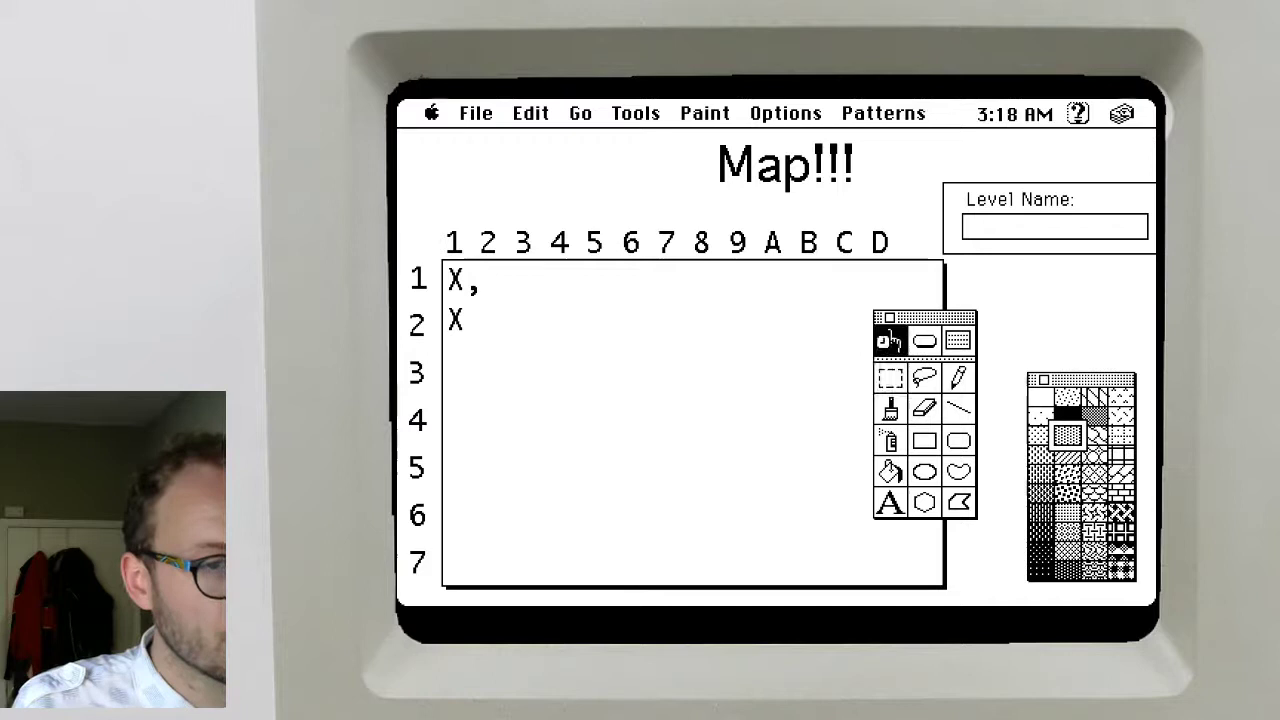
left_click(778, 296)
type("X X")
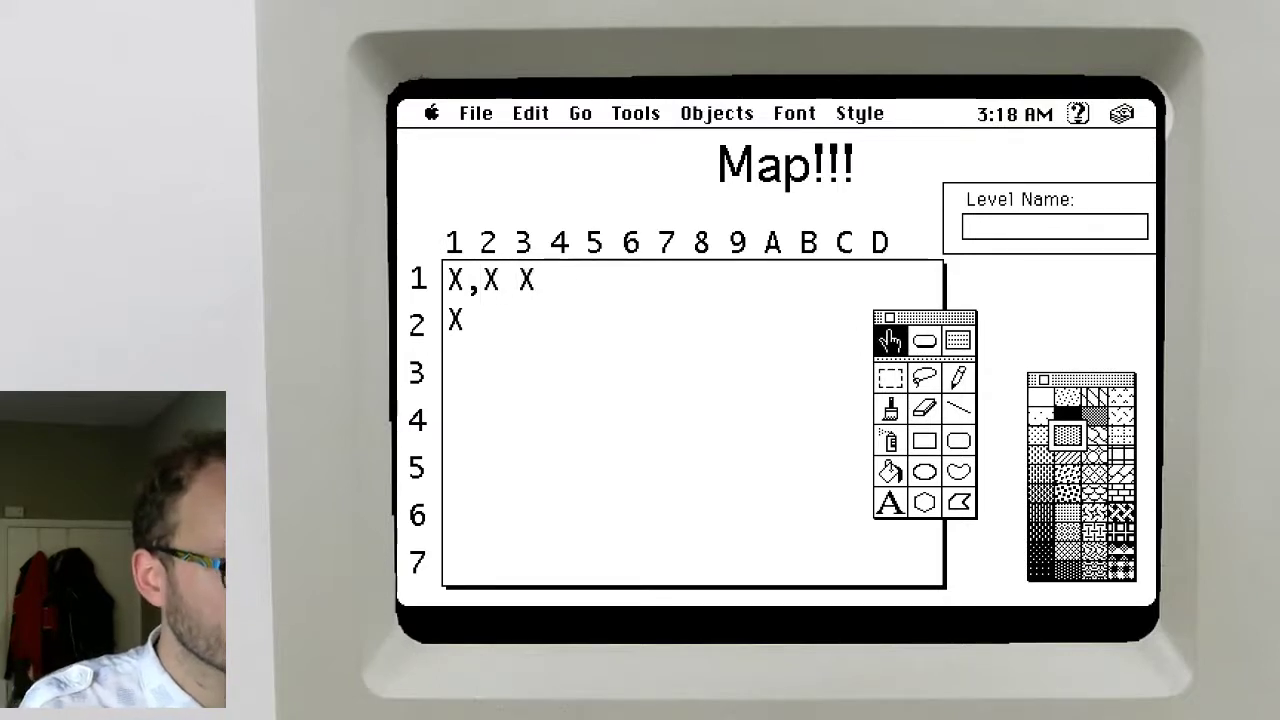
type(" X X X X X X X X")
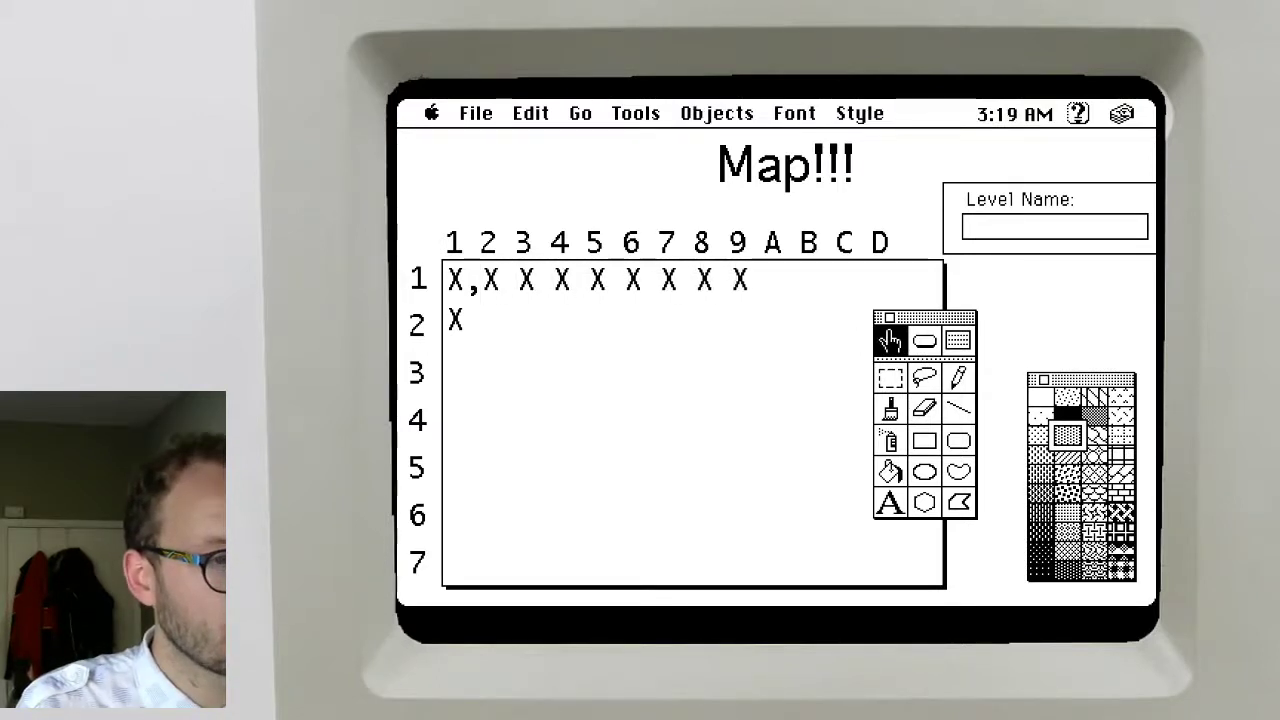
key("super+a")
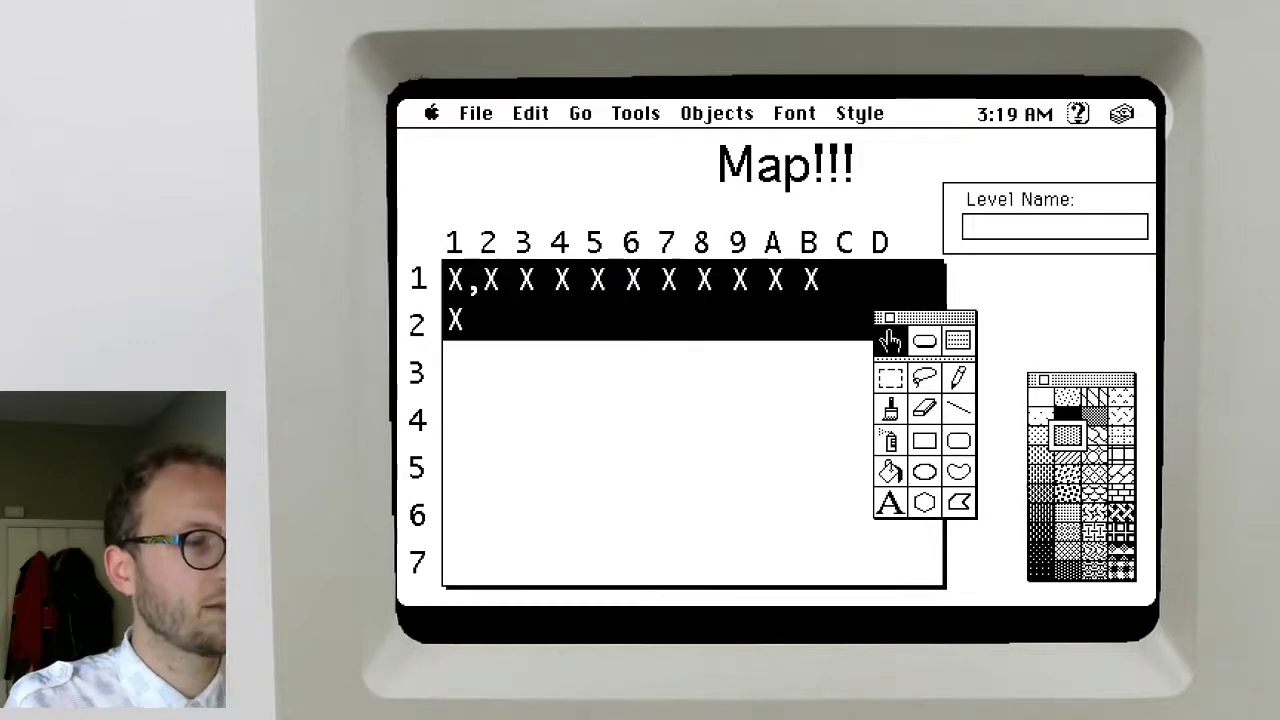
key("BackSpace")
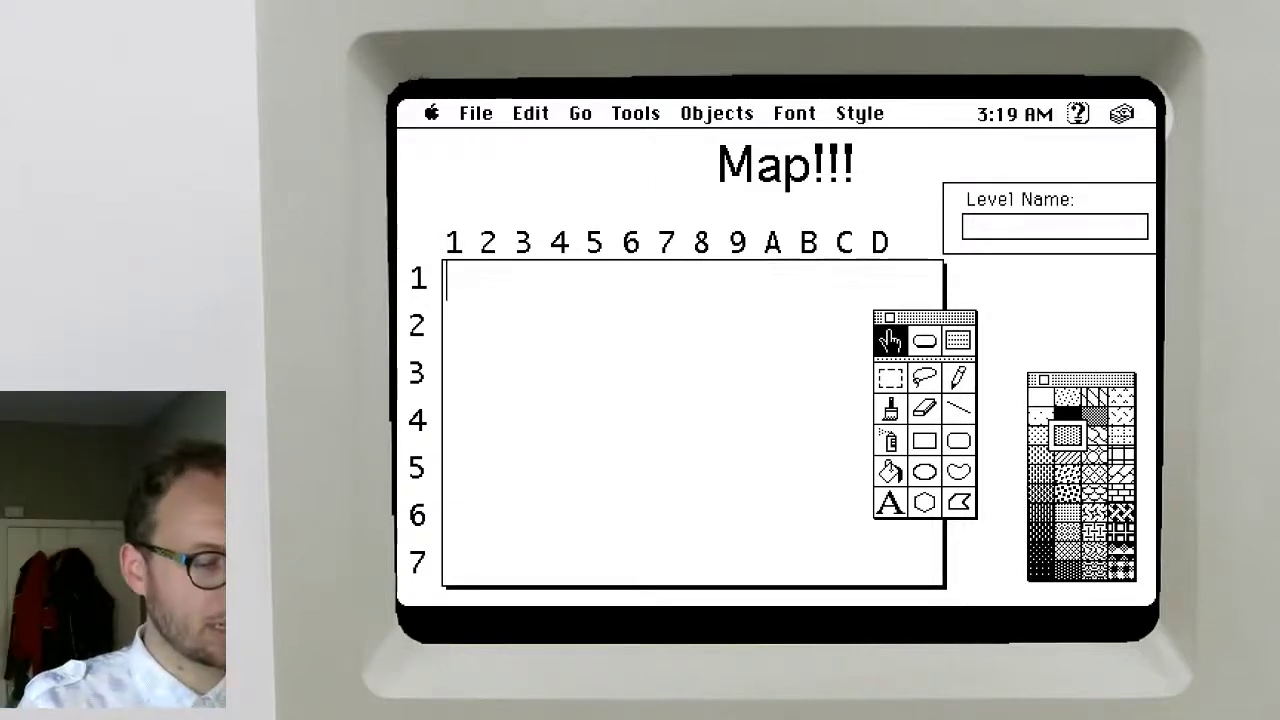
Try the comma-separated row "X,X,X,X,X,X,X,X" in the large field, and clear it
type("X,X,")
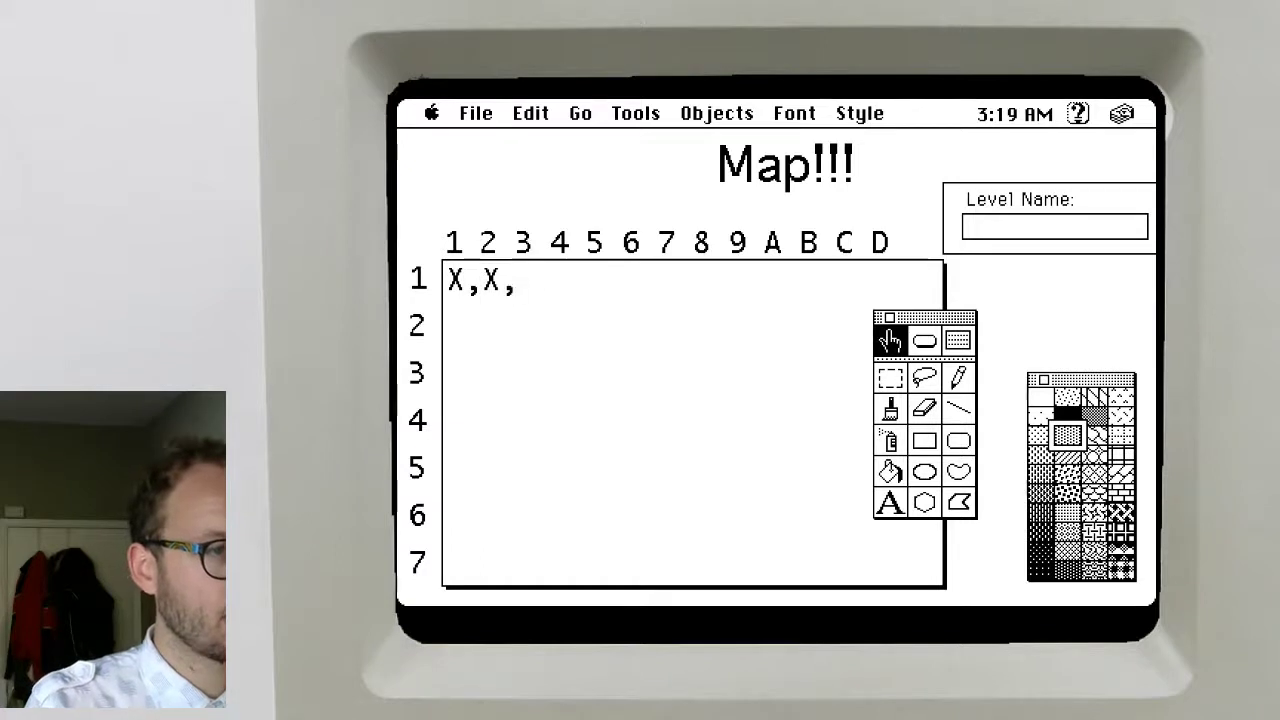
type("X,X,X,X,X,X")
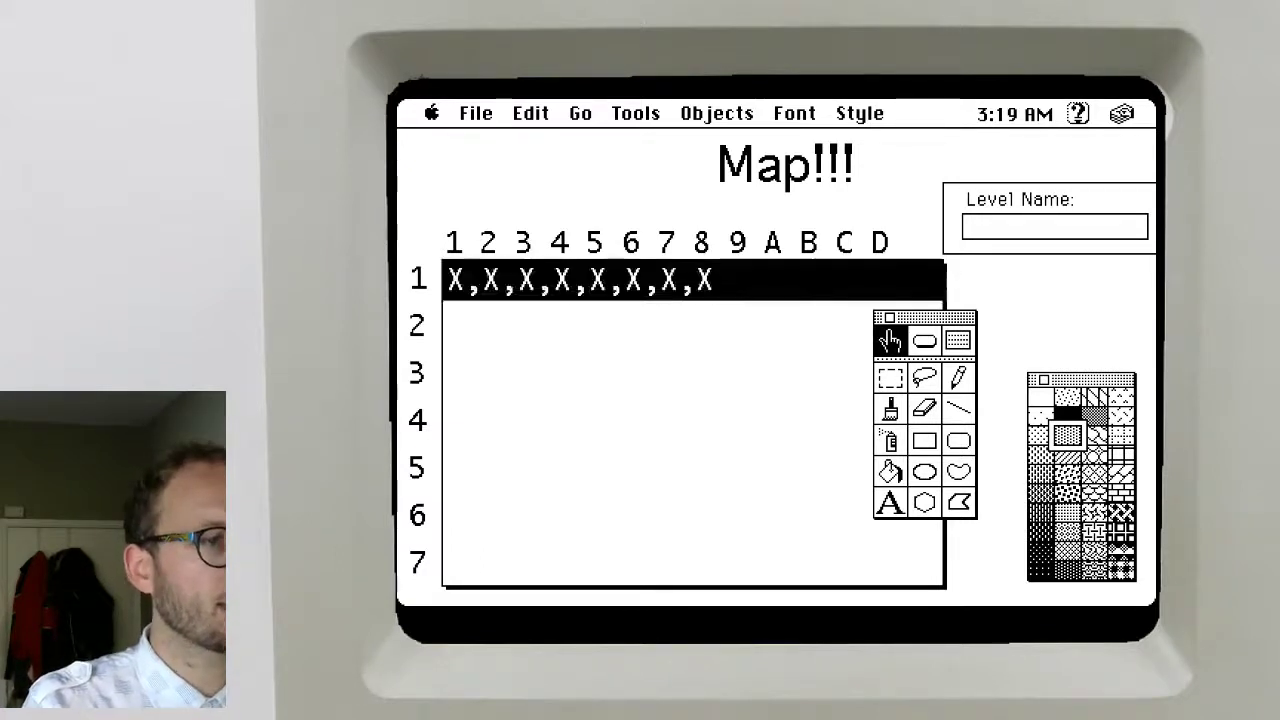
key("super+a")
key("BackSpace")
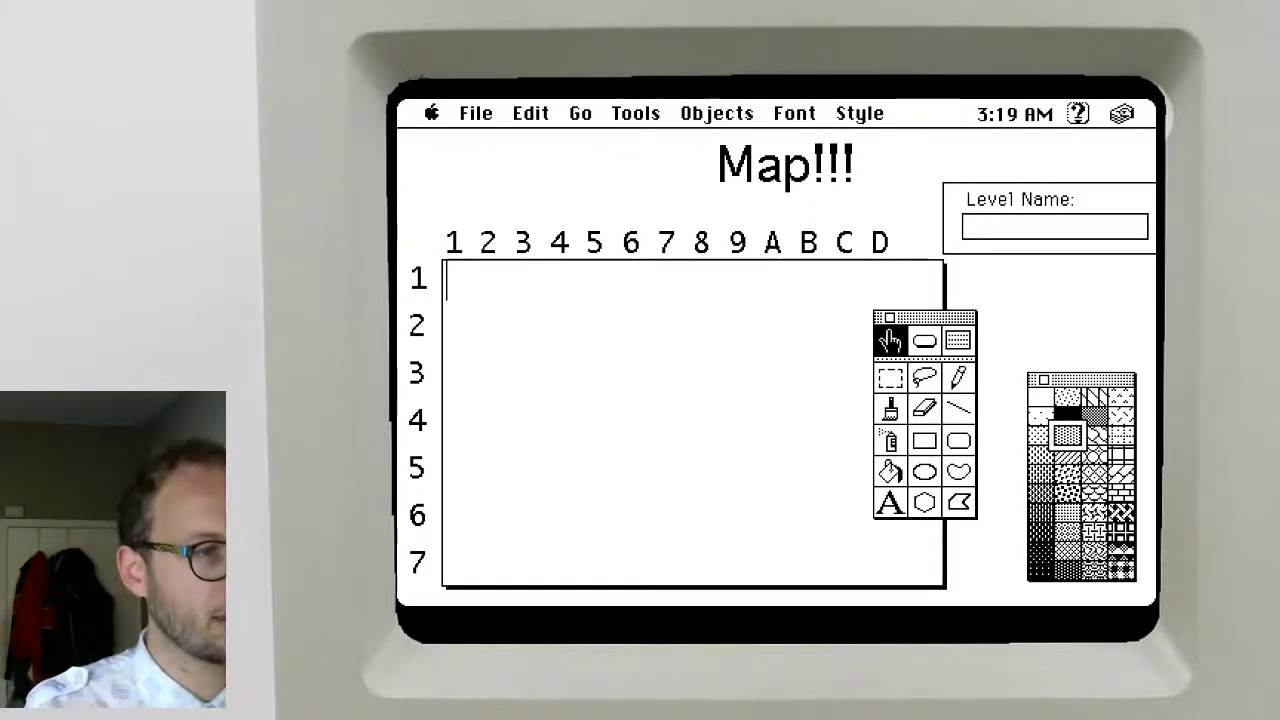
Enter "W,W,W,W,W,W,W,W" as the first map row in the large field and start a new line
type("W,W,W,W,W,")
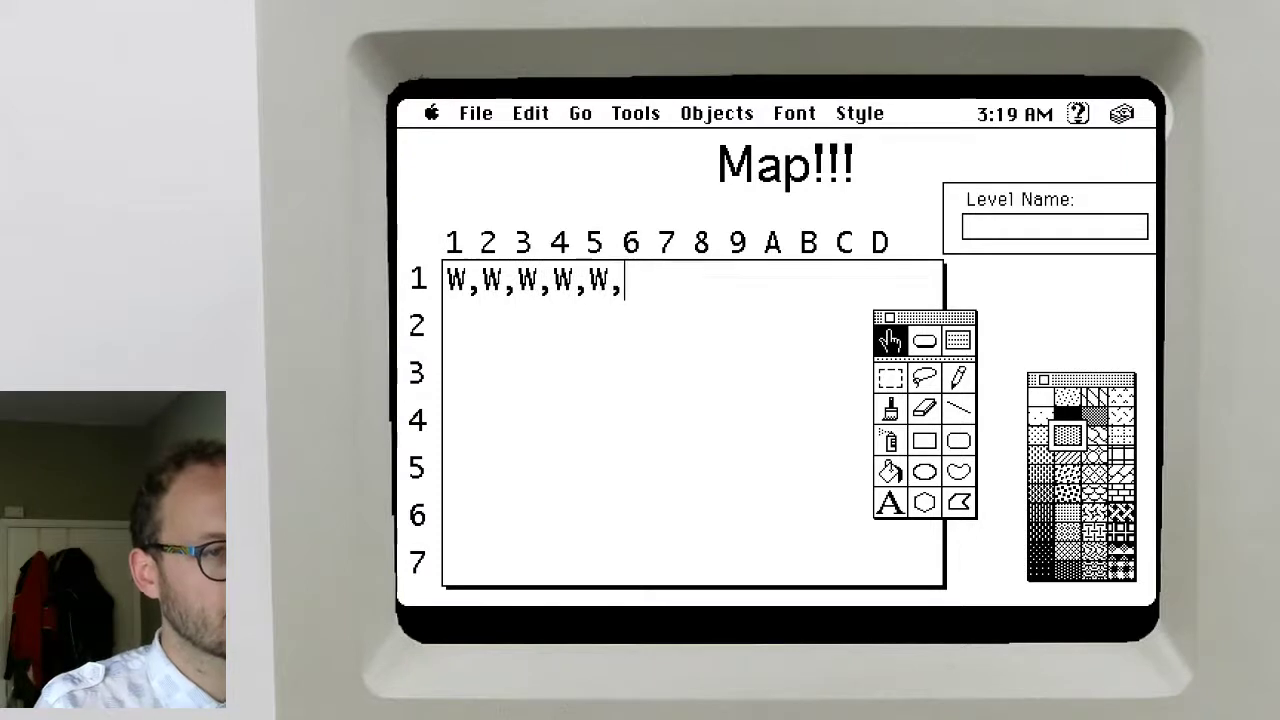
type("W,W,")
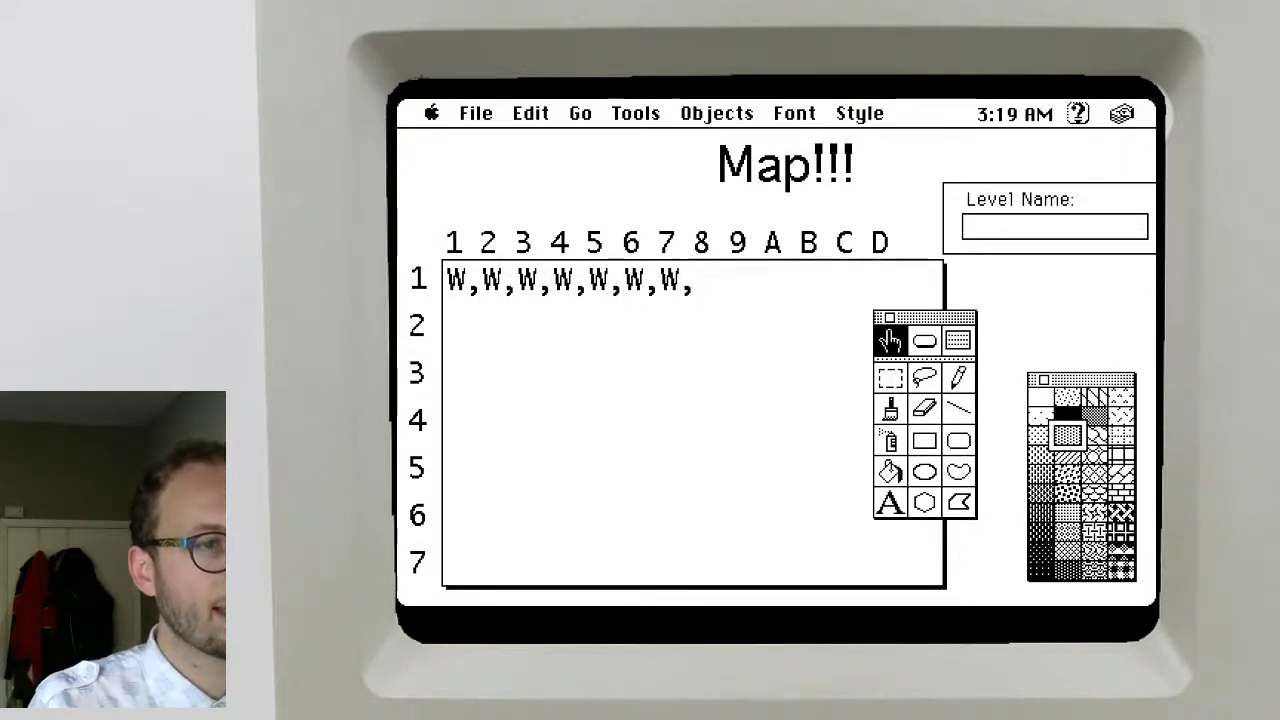
type("W")
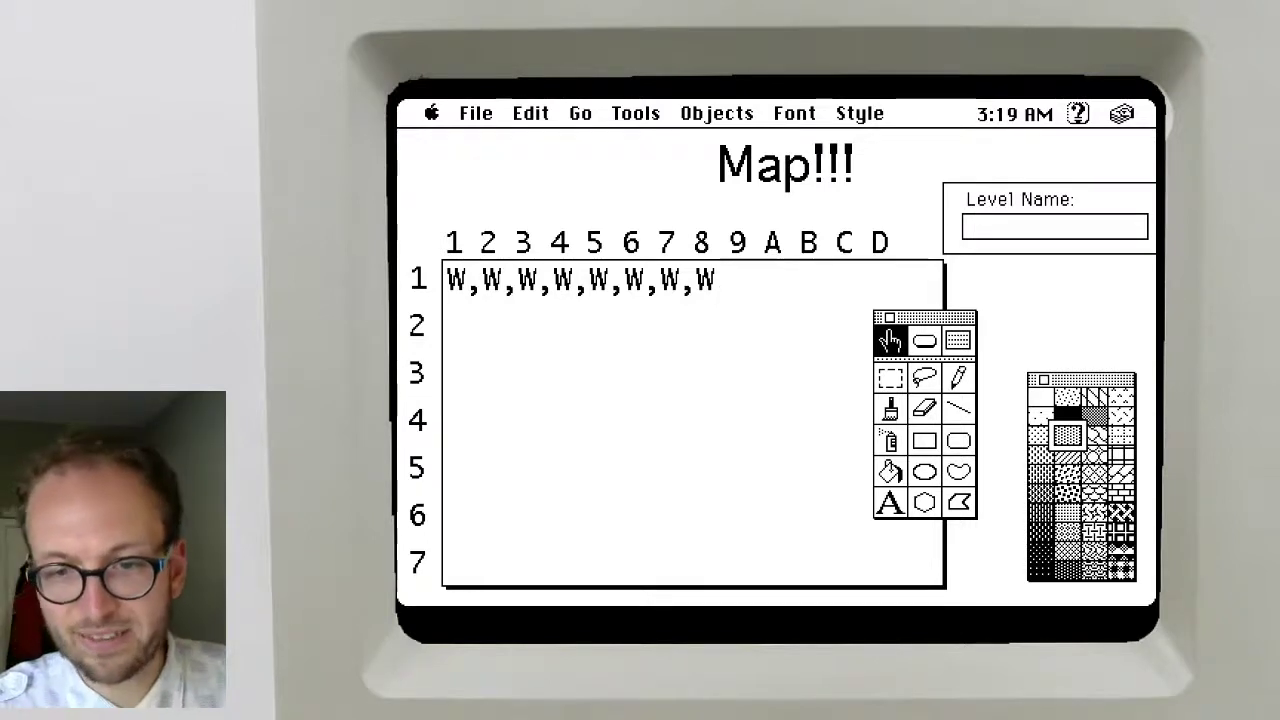
key("Return")
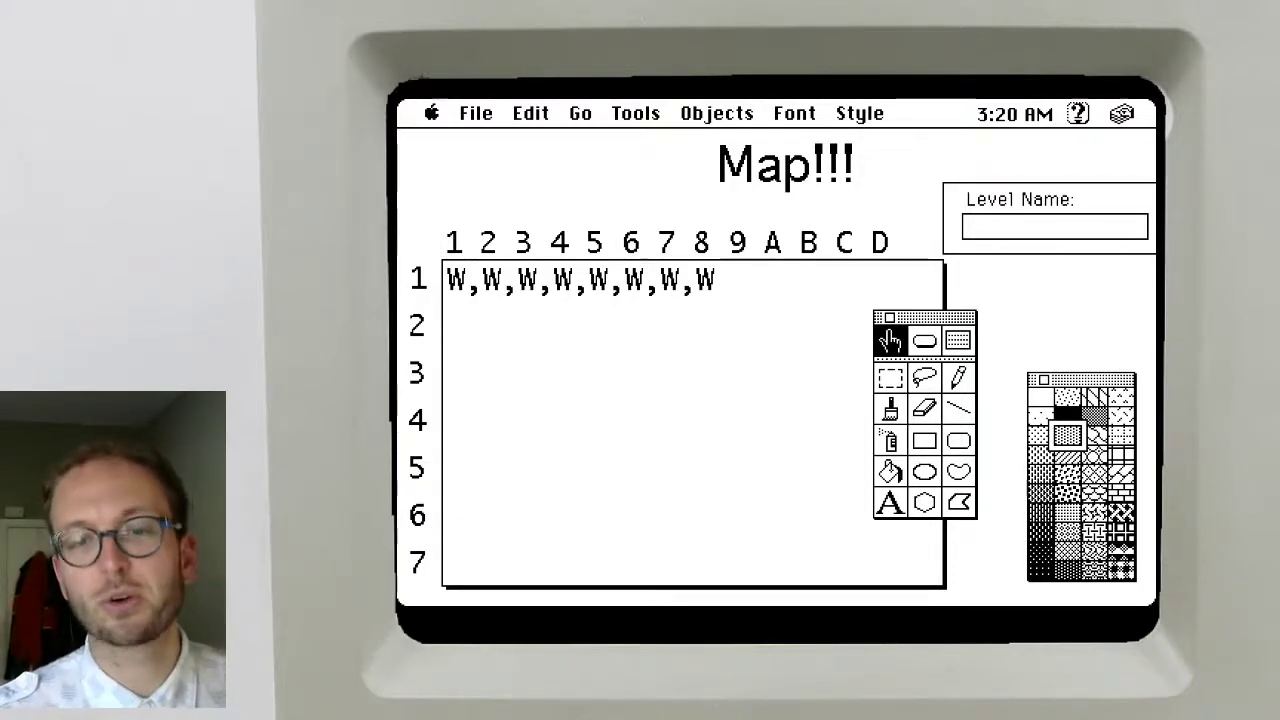
Enter "W, , , , , , ,W" as the second map row and start a new line
type("W,")
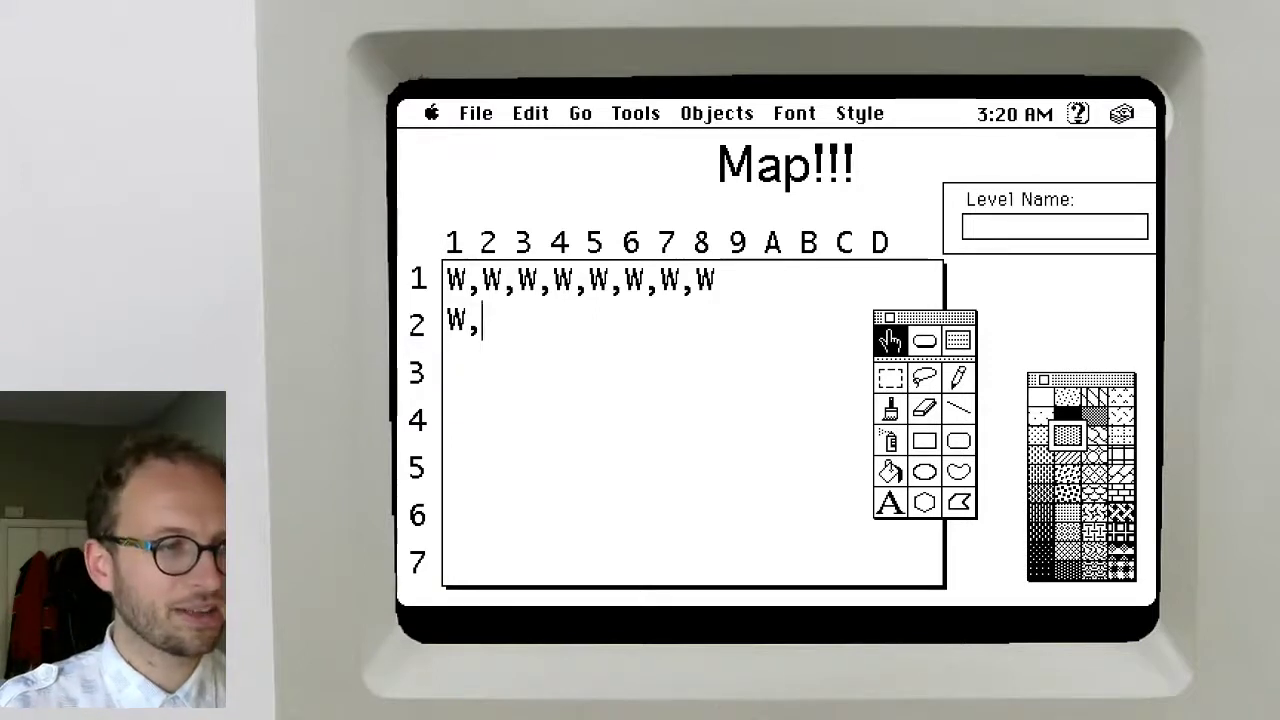
type(" , , , , , , W")
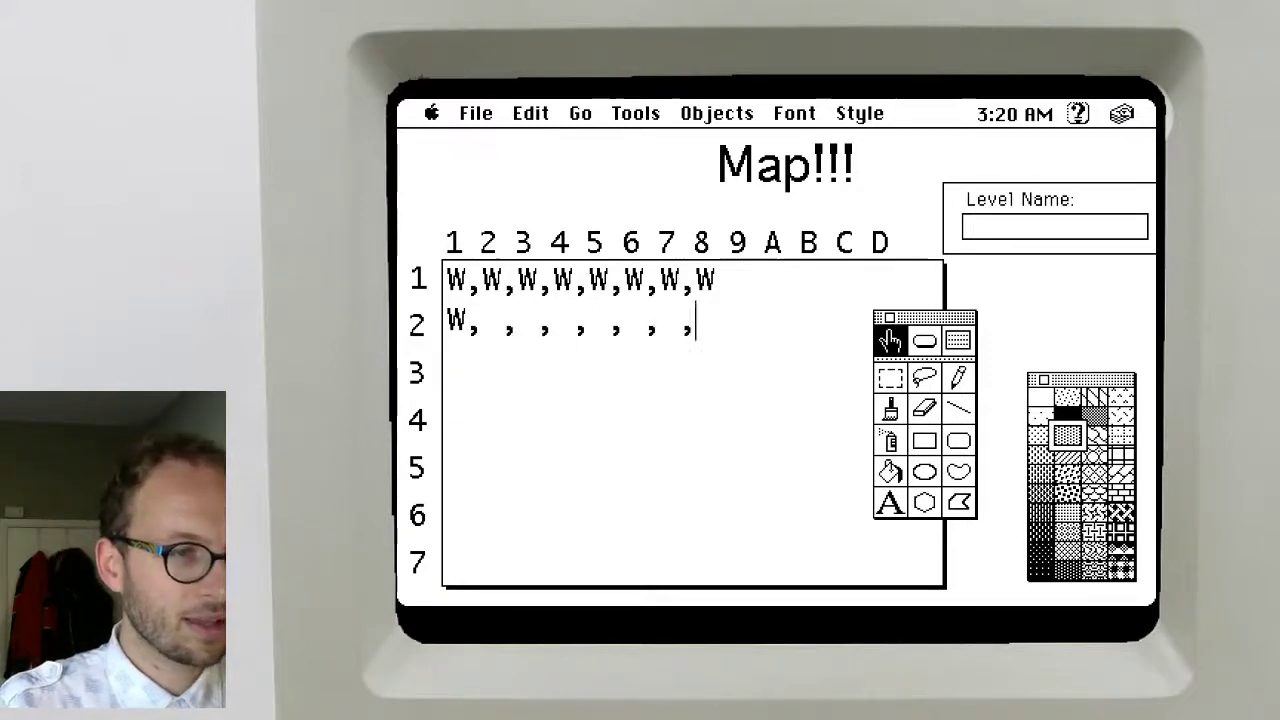
key("BackSpace")
key("BackSpace")
type("W")
key("Return")
Enter "W, , , , , , ,W" as the third map row and "W,W,W,W,W,W,W,W" as the fourth
type("W")
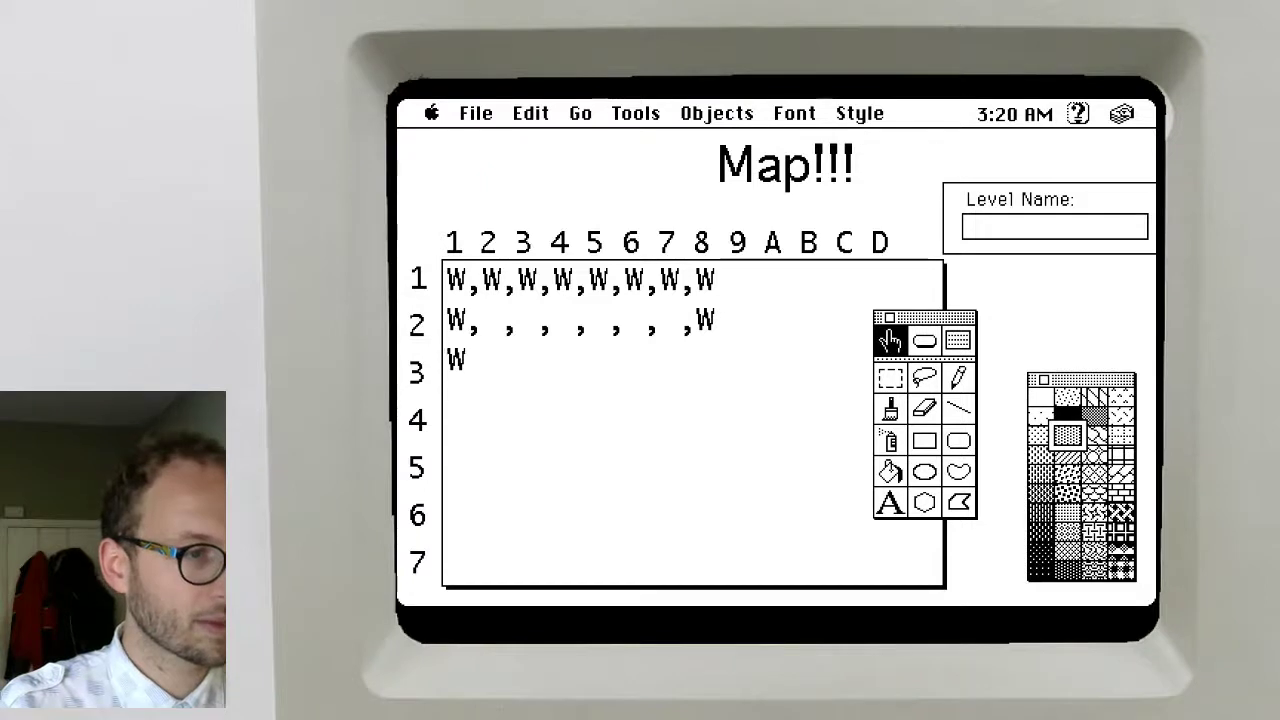
type(", , , , , , ,W")
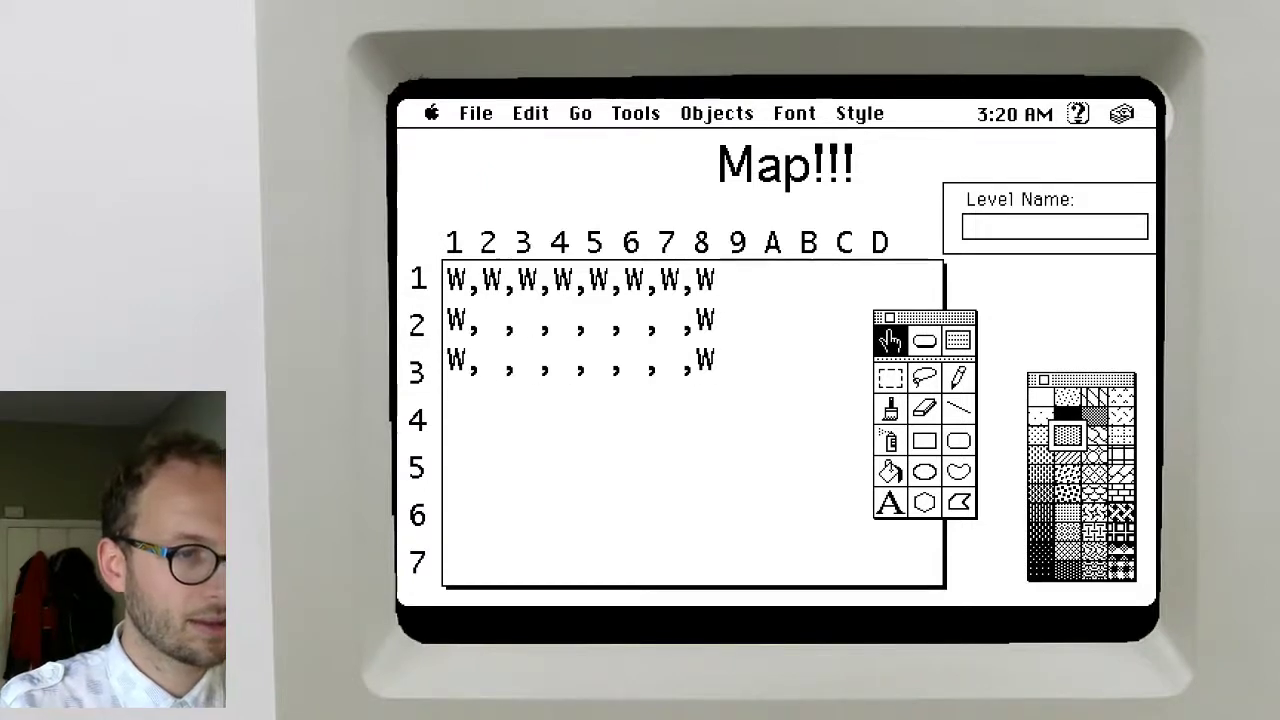
key("Return")
type("W,W,W,W,W,W,W,W")
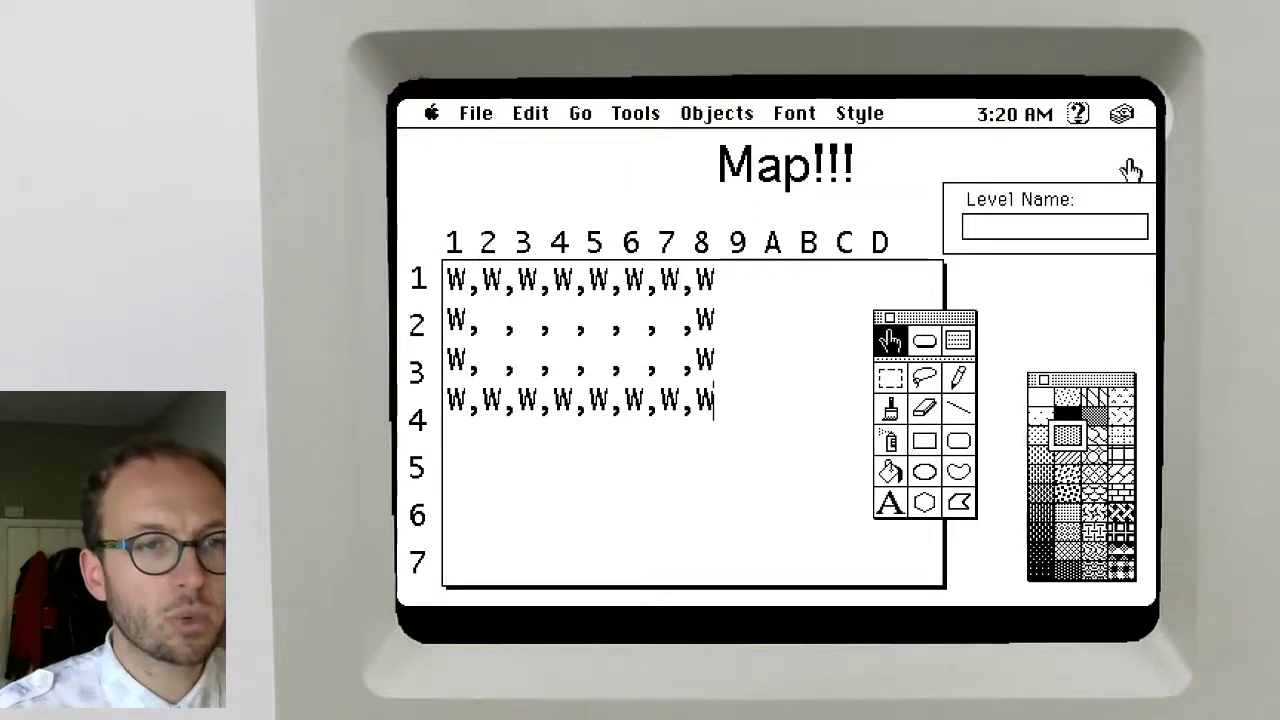
Try "E1M1" as the level name, and clear it
left_click(1038, 231)
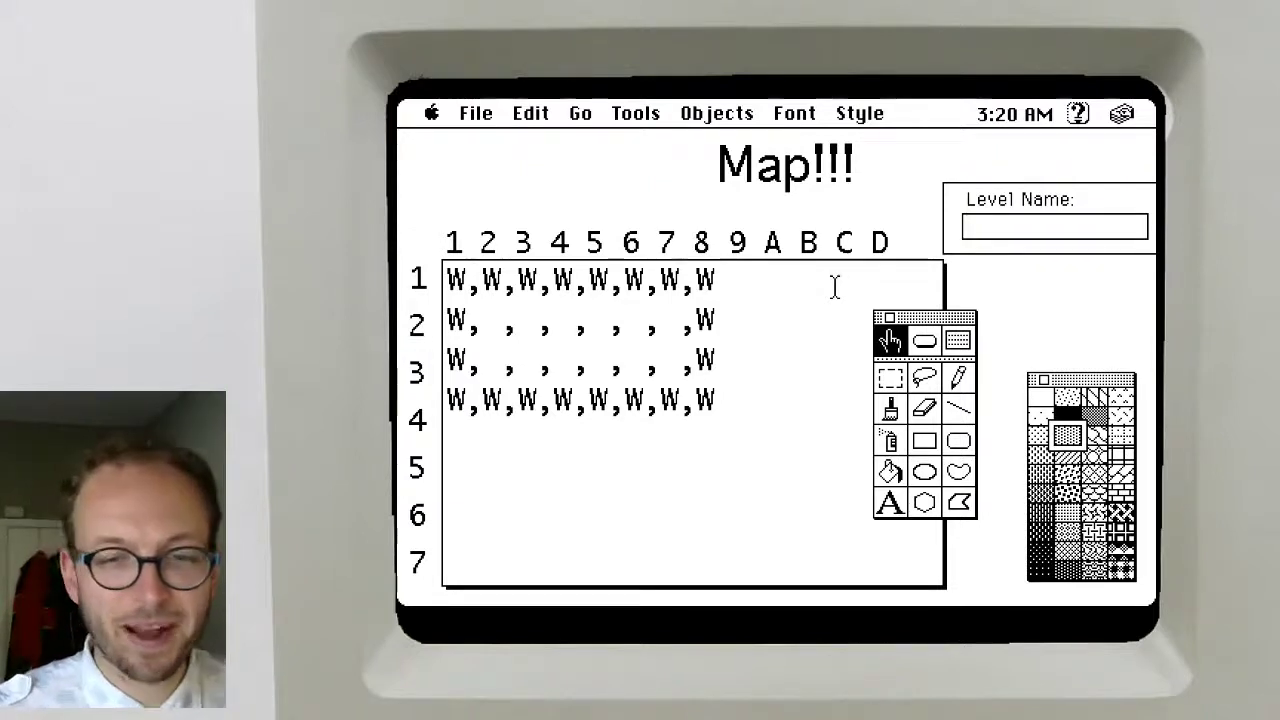
mouse_move(786, 415)
left_mouse_down()
mouse_move(422, 302)
mouse_move(556, 408)
mouse_move(777, 430)
left_mouse_up()
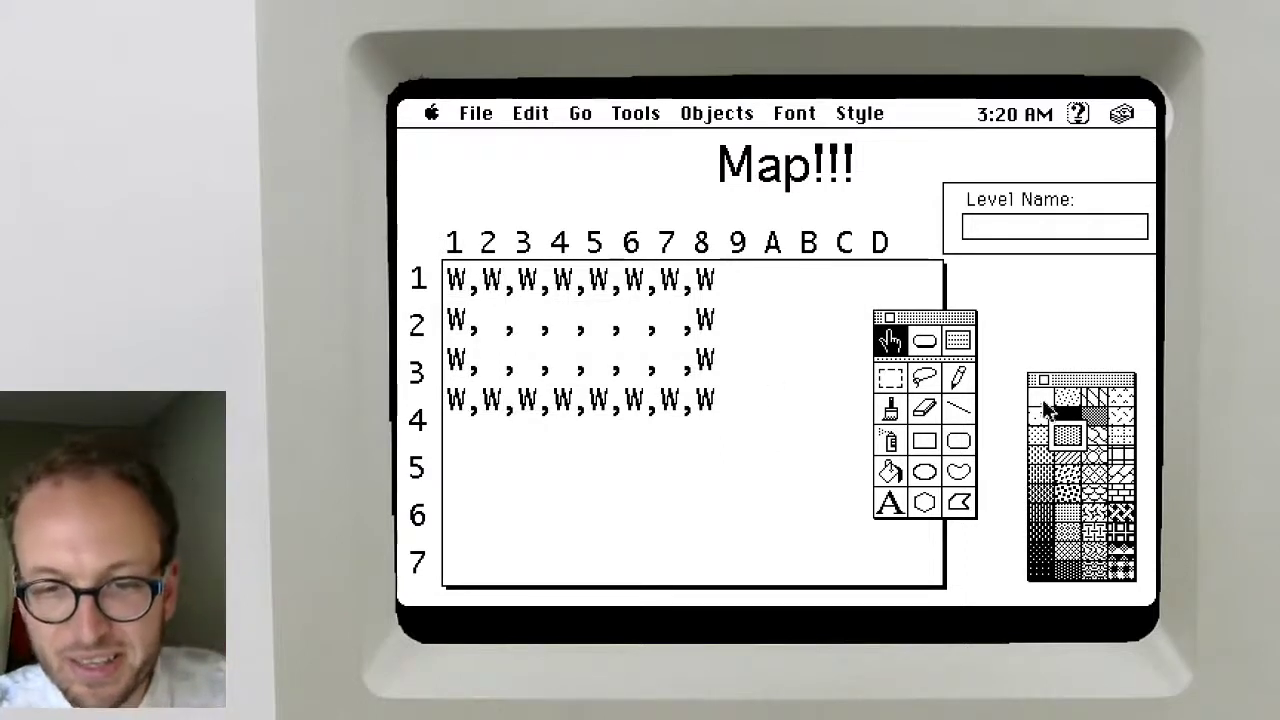
left_click(982, 226)
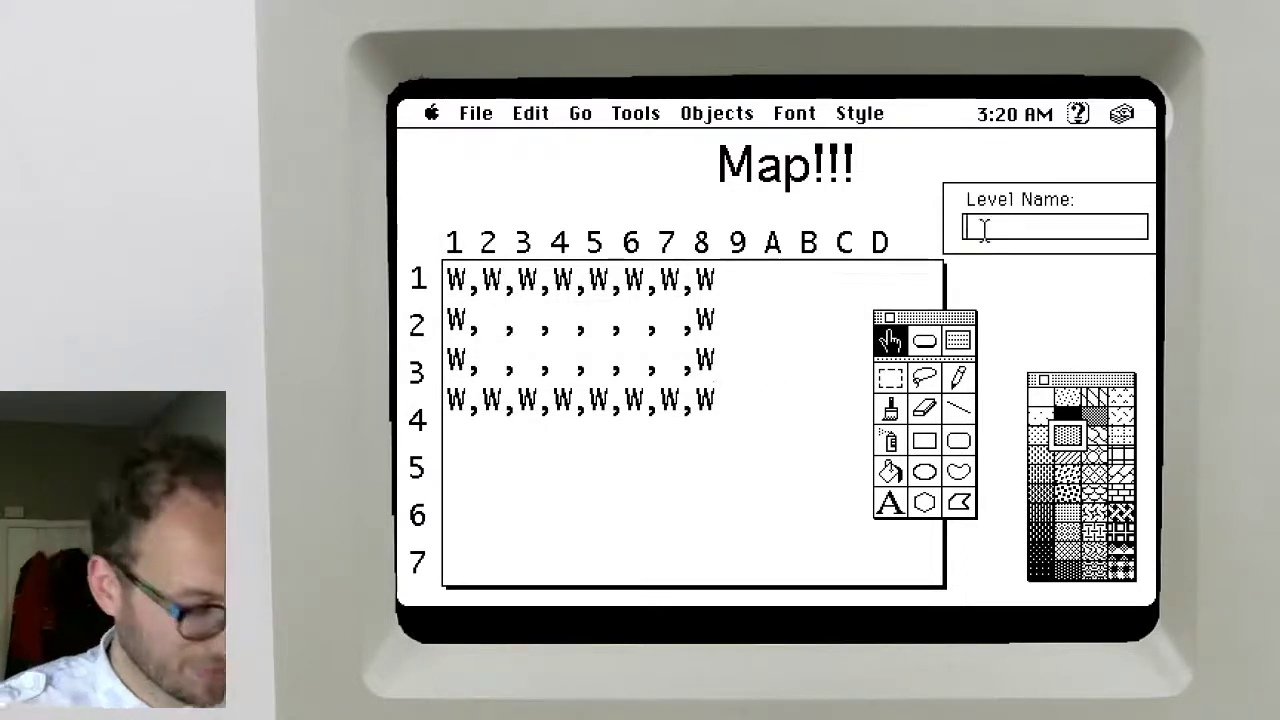
type("E1M1")
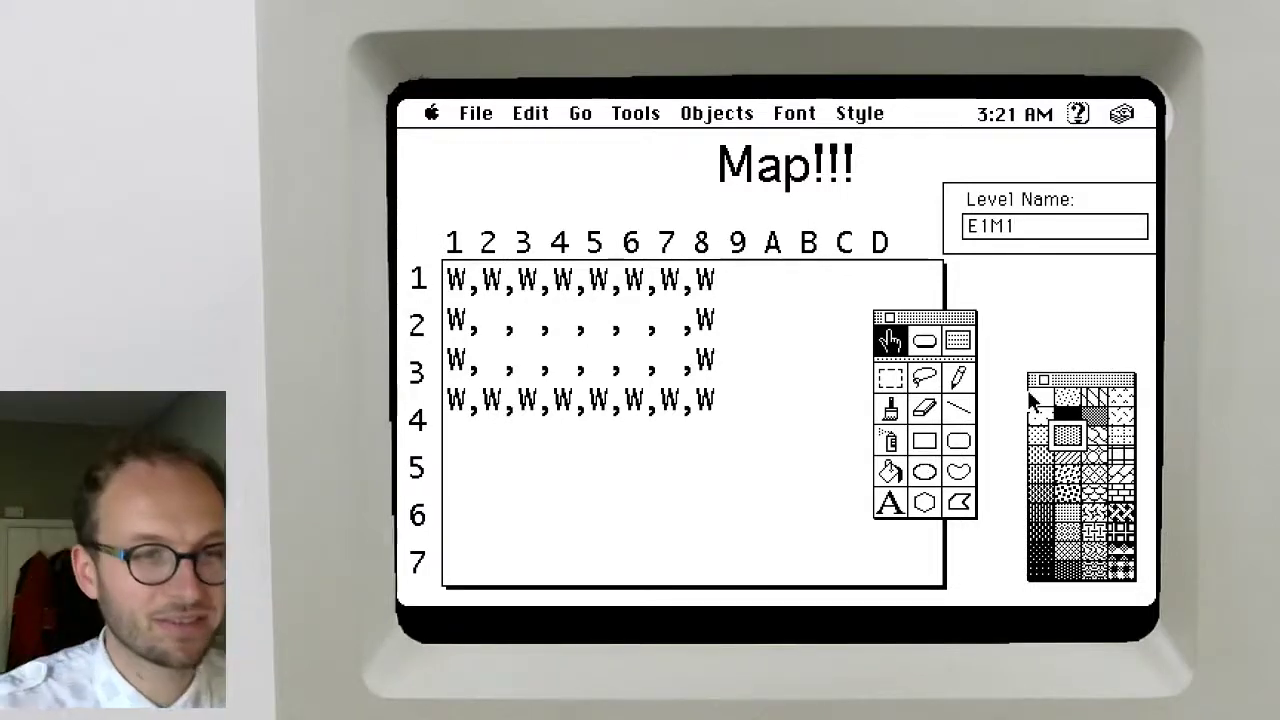
key("BackSpace")
key("BackSpace")
key("BackSpace")
key("BackSpace")
Enter "Code Red at the Supermall" as the level name and extend its field downward to fit two lines
type("Code")
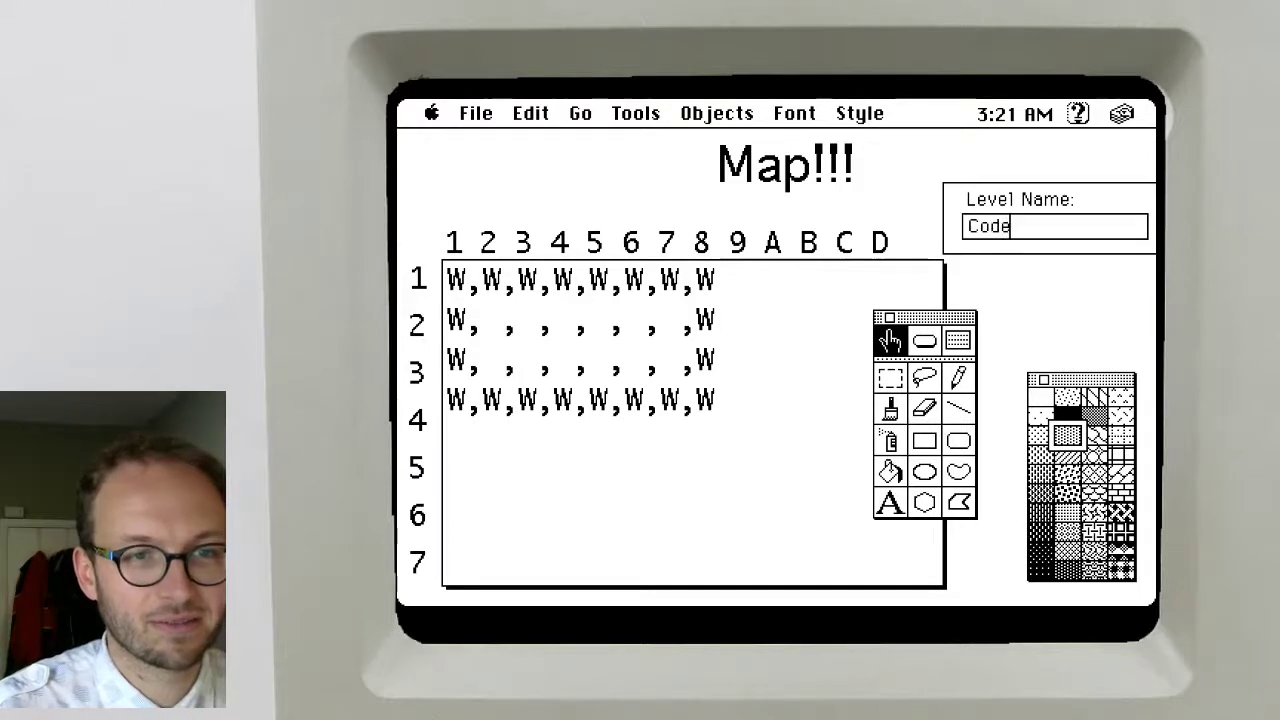
type(" Red at the")
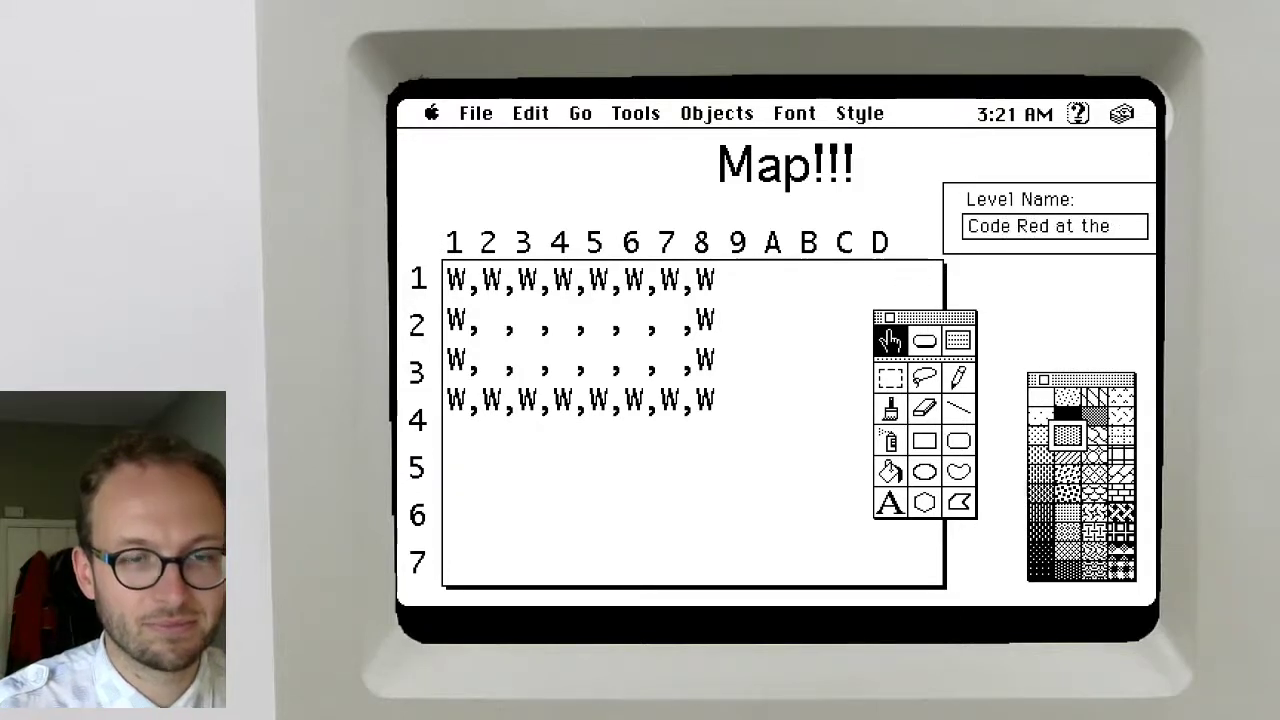
left_click(957, 341)
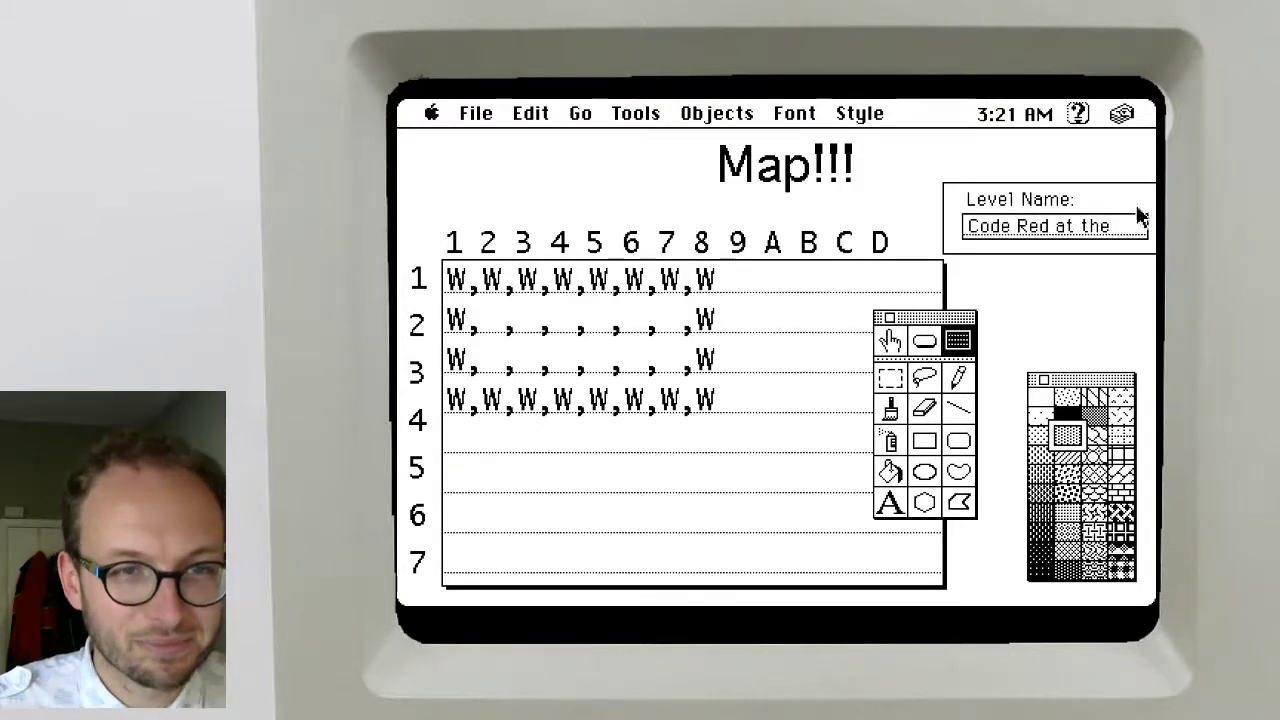
left_click_drag(1148, 245, 1150, 272)
Switch to editing the background and erase the lower-left corner of the old frame around the level name field
key("super+b")
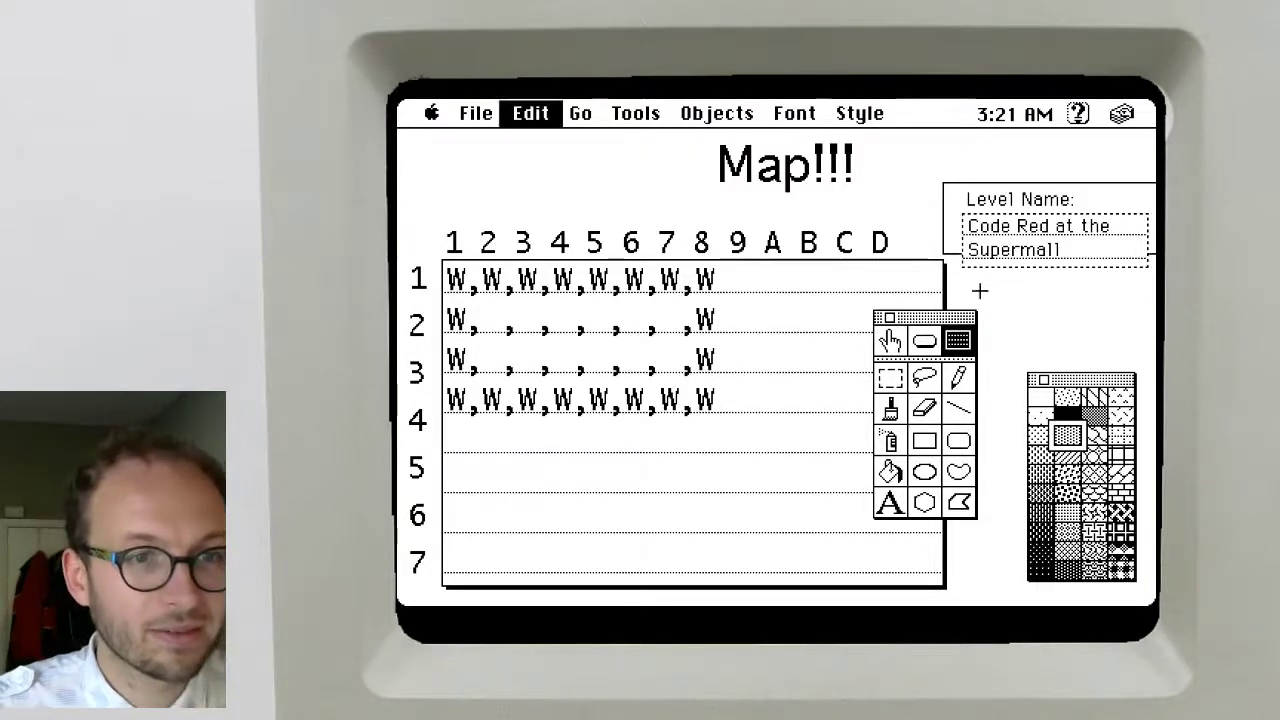
left_click(890, 377)
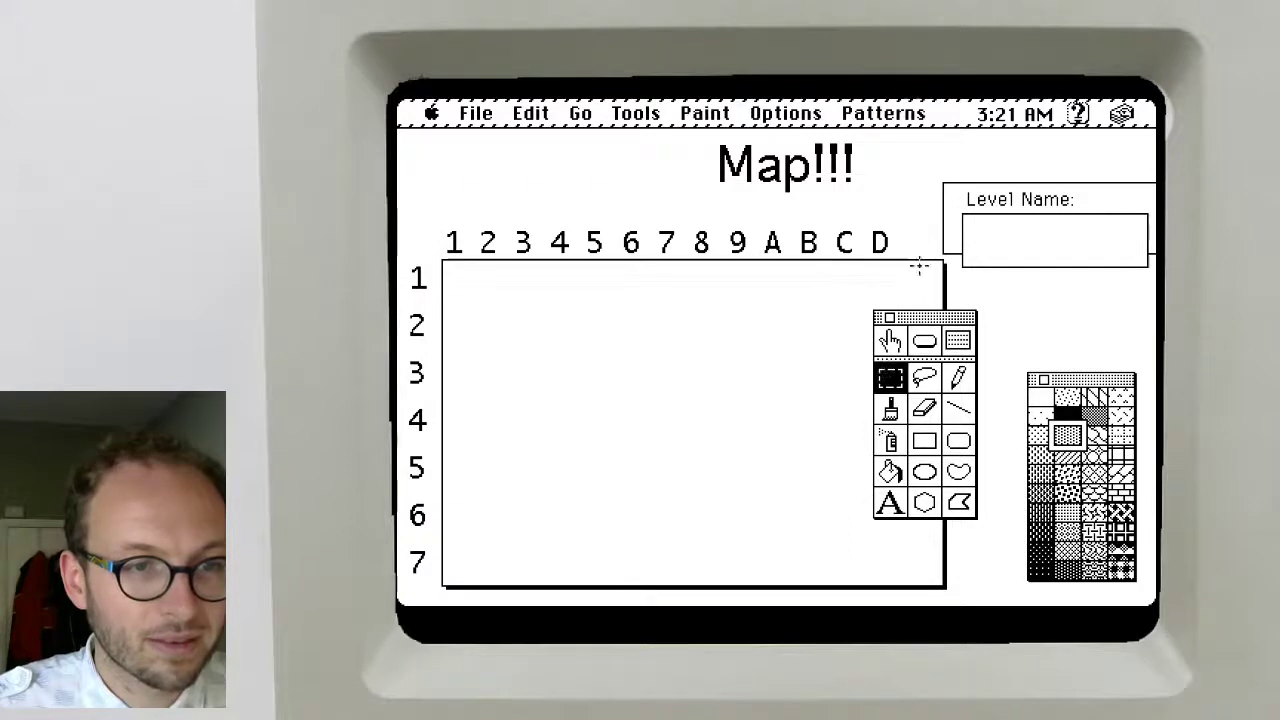
mouse_move(930, 242)
left_mouse_down()
mouse_move(1149, 289)
mouse_move(942, 308)
mouse_move(1149, 280)
mouse_move(1006, 277)
left_mouse_up()
key("BackSpace")
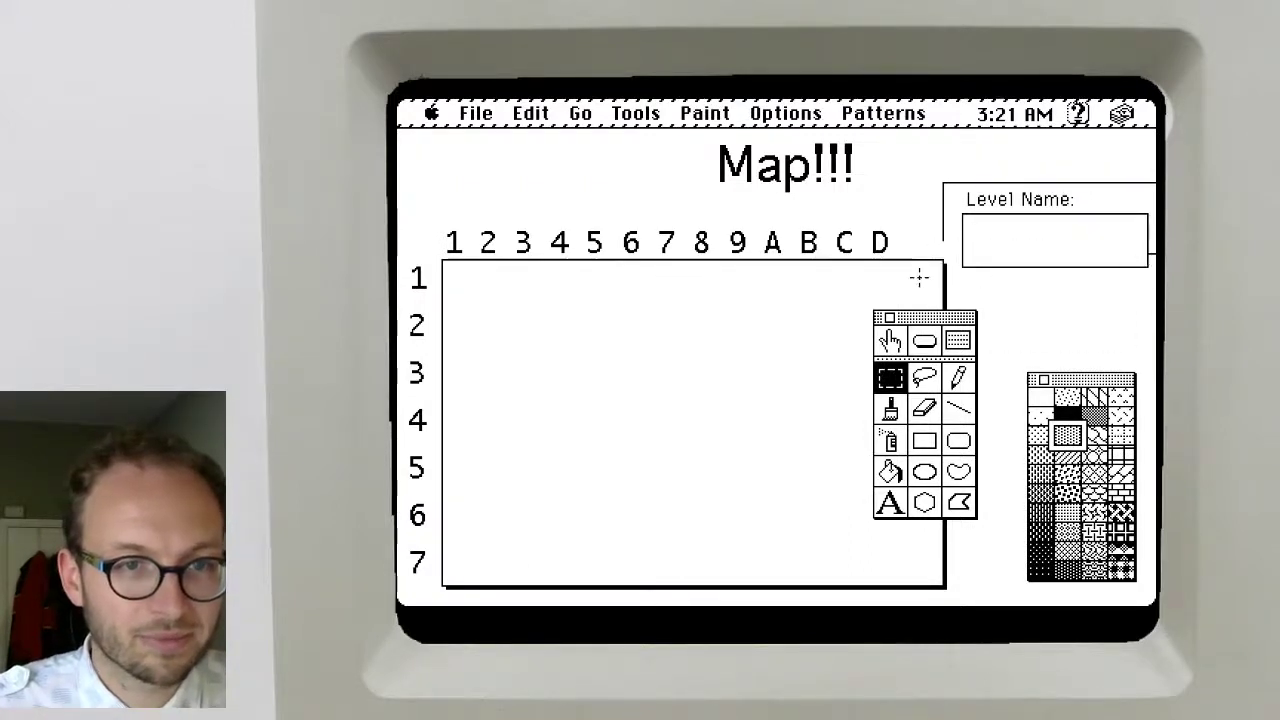
left_click_drag(1086, 314, 1143, 309)
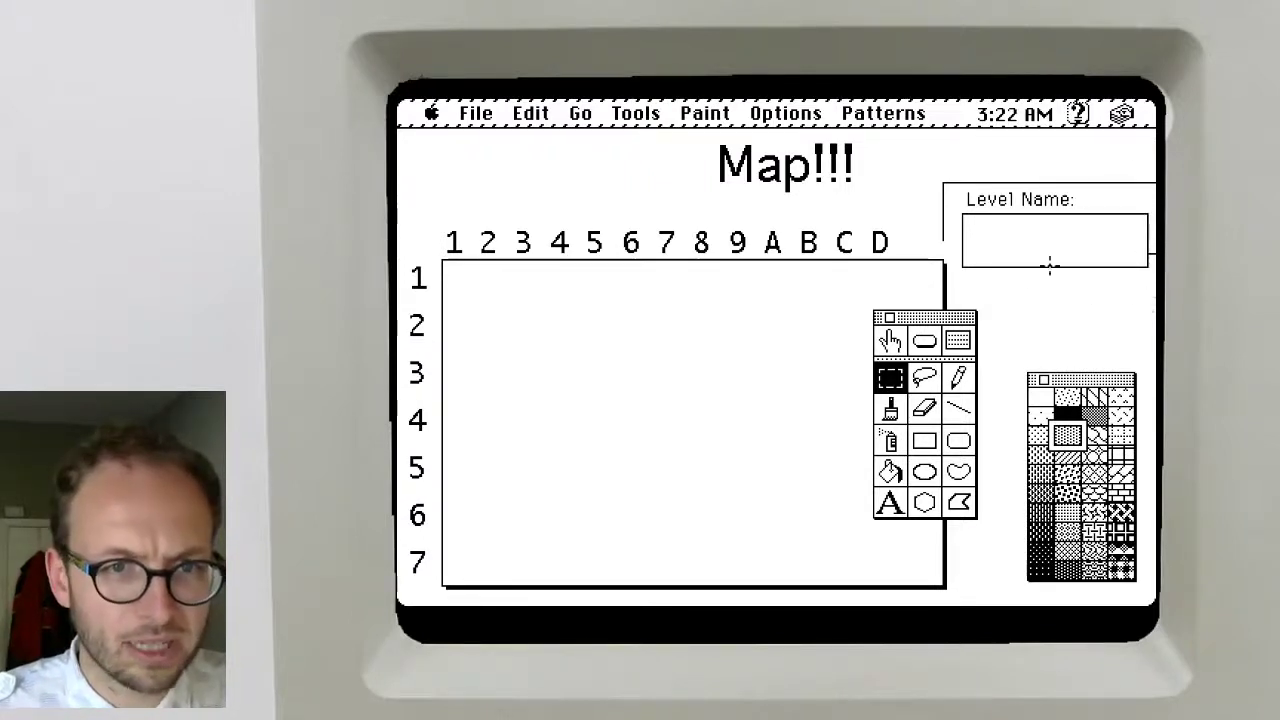
Draw a taller rectangle framing the level name label and field, and leave background editing
left_click(924, 440)
left_click_drag(944, 184, 1146, 278)
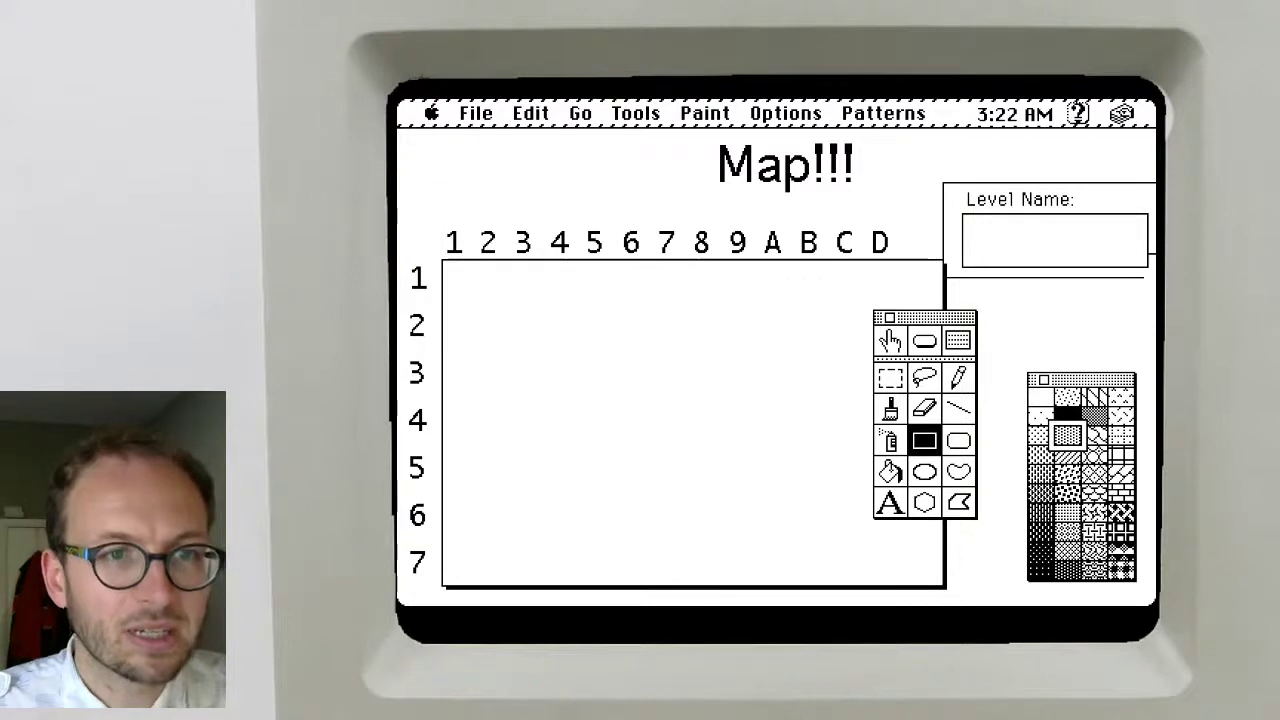
key("super+z")
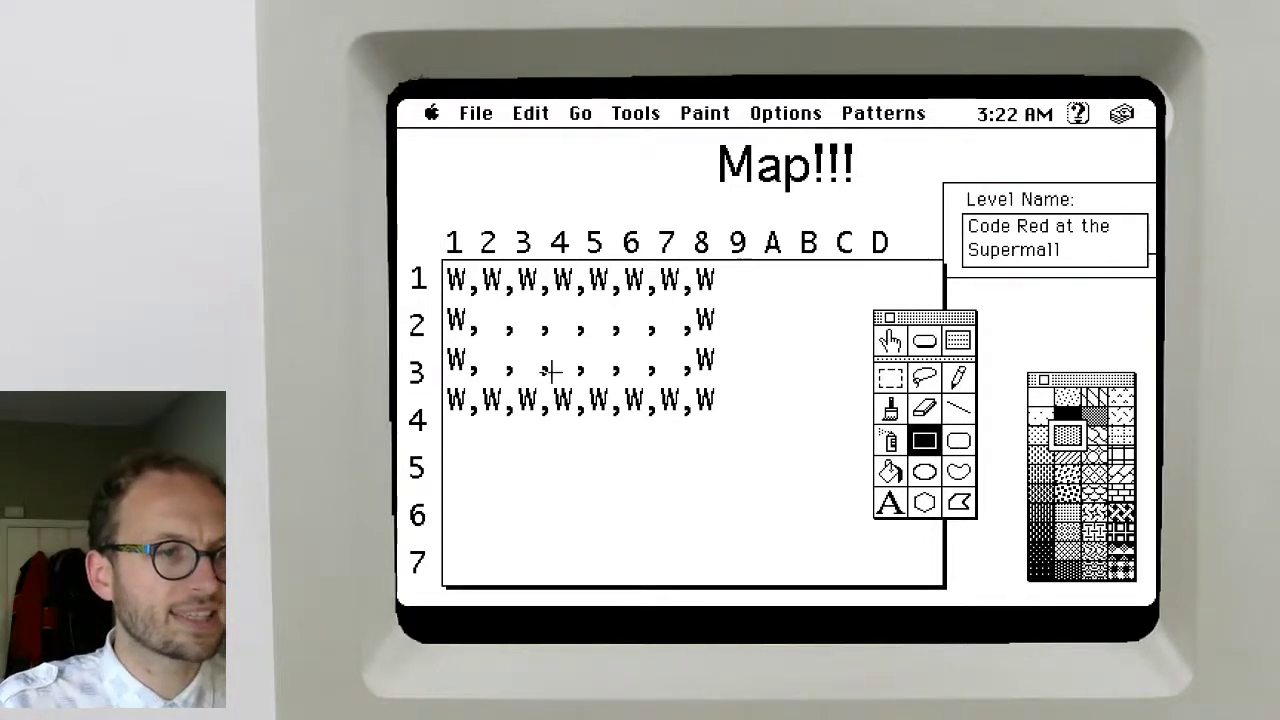
Try a small square over the map cell at column 4, row 3, and undo it
left_click_drag(551, 371, 575, 349)
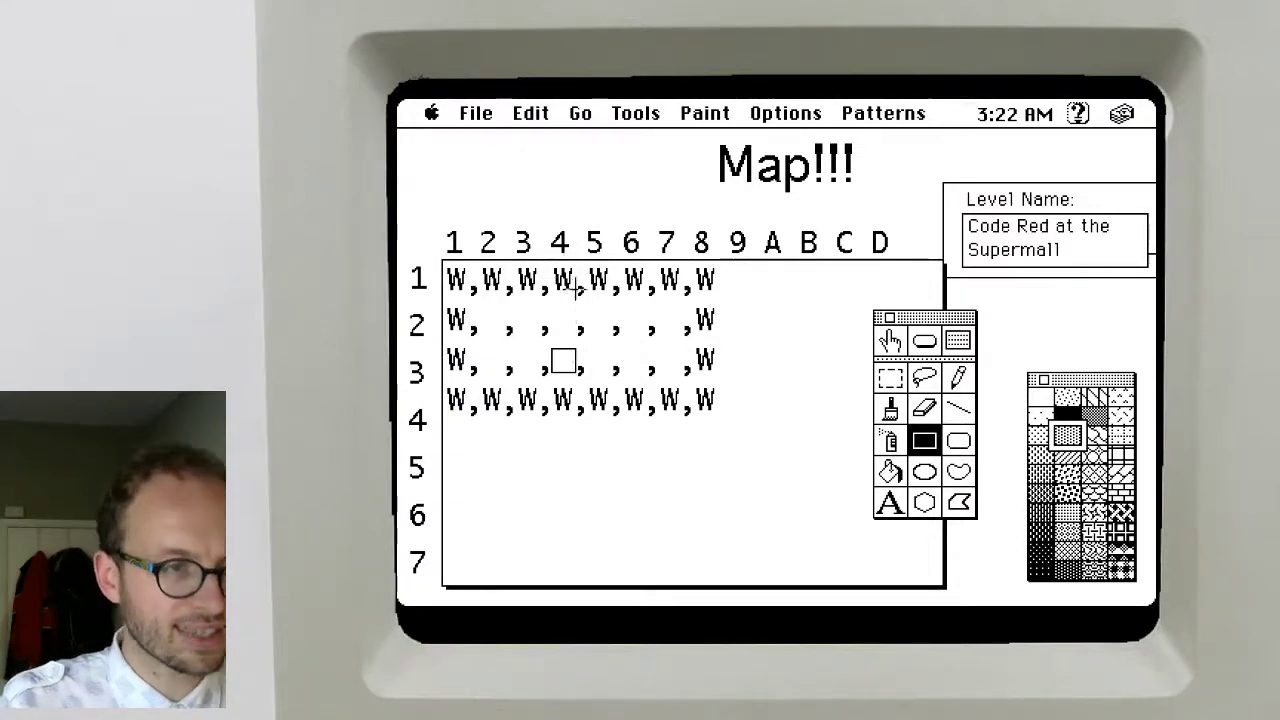
key("super+z")
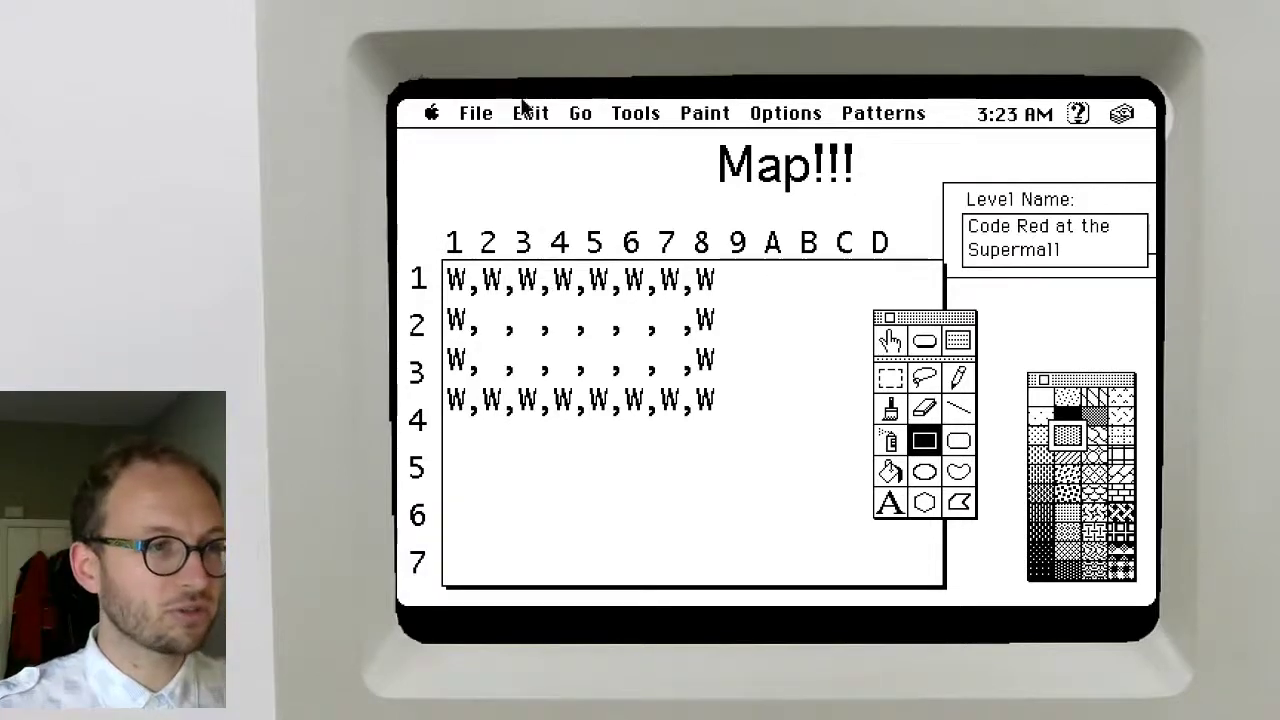
Quit HyperCard and shut down the Macintosh
left_click_drag(458, 115, 578, 567)
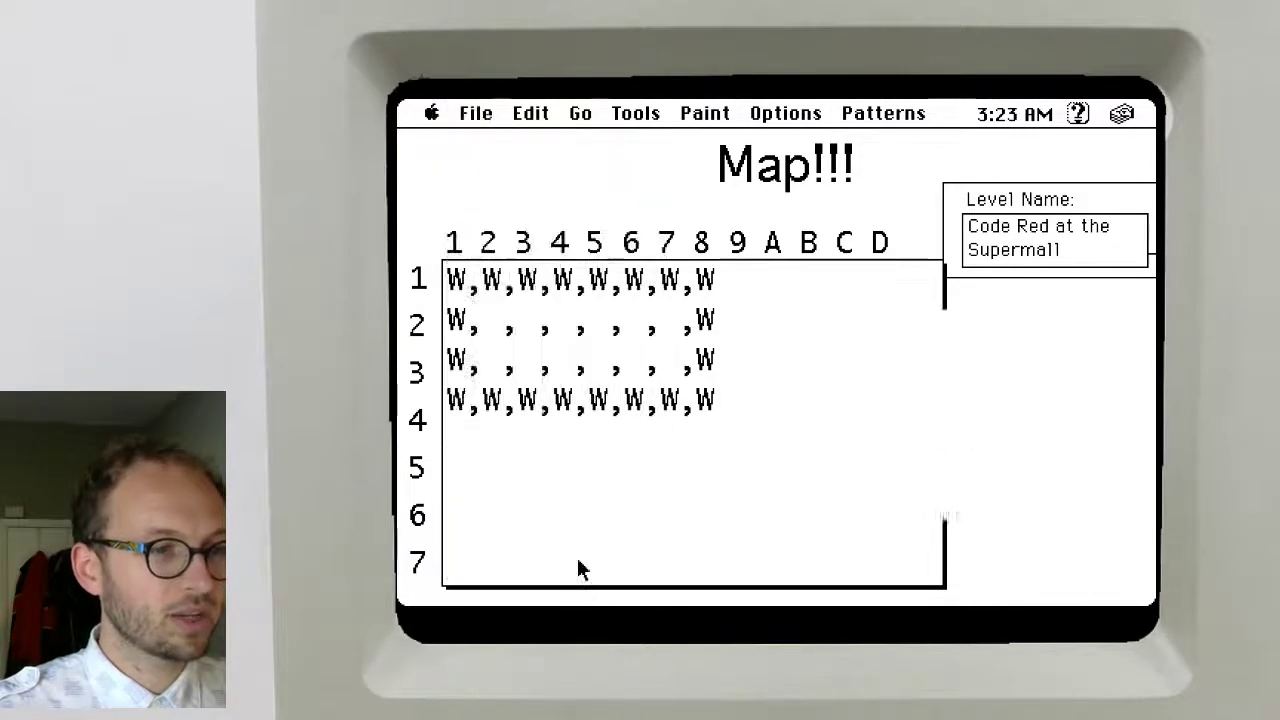
left_click(745, 114)
left_click_drag(745, 114, 790, 308)
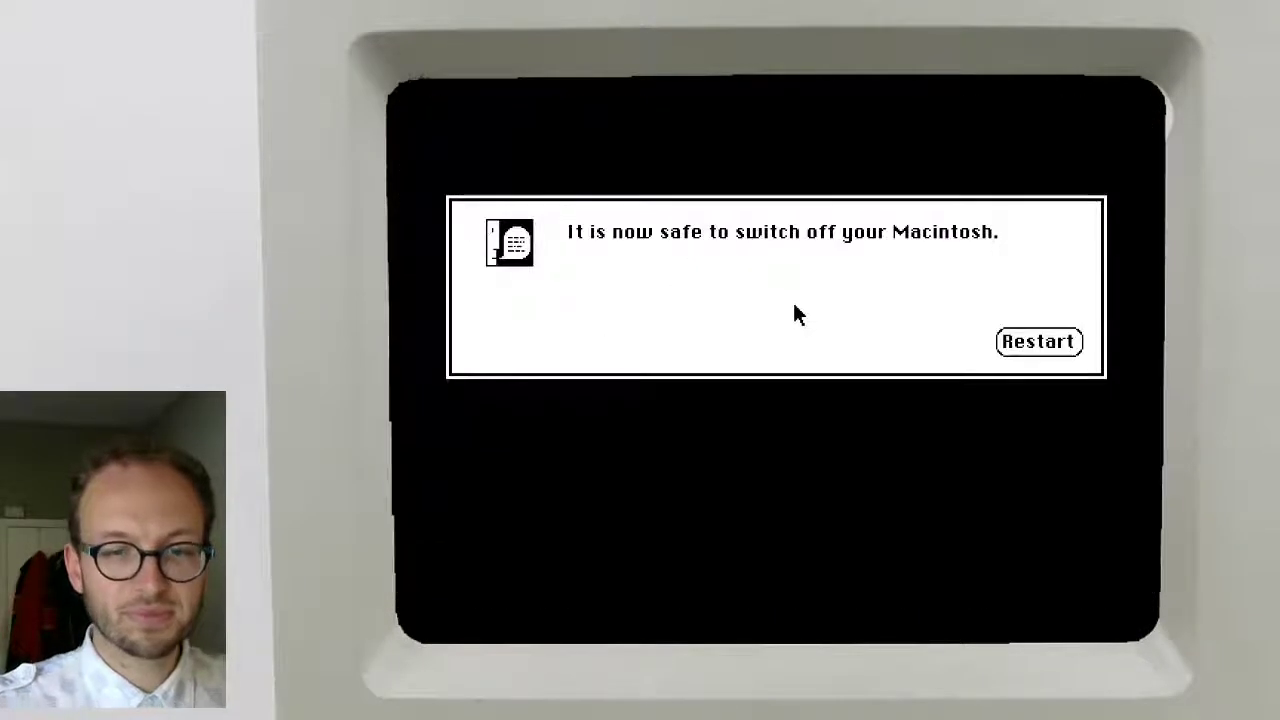